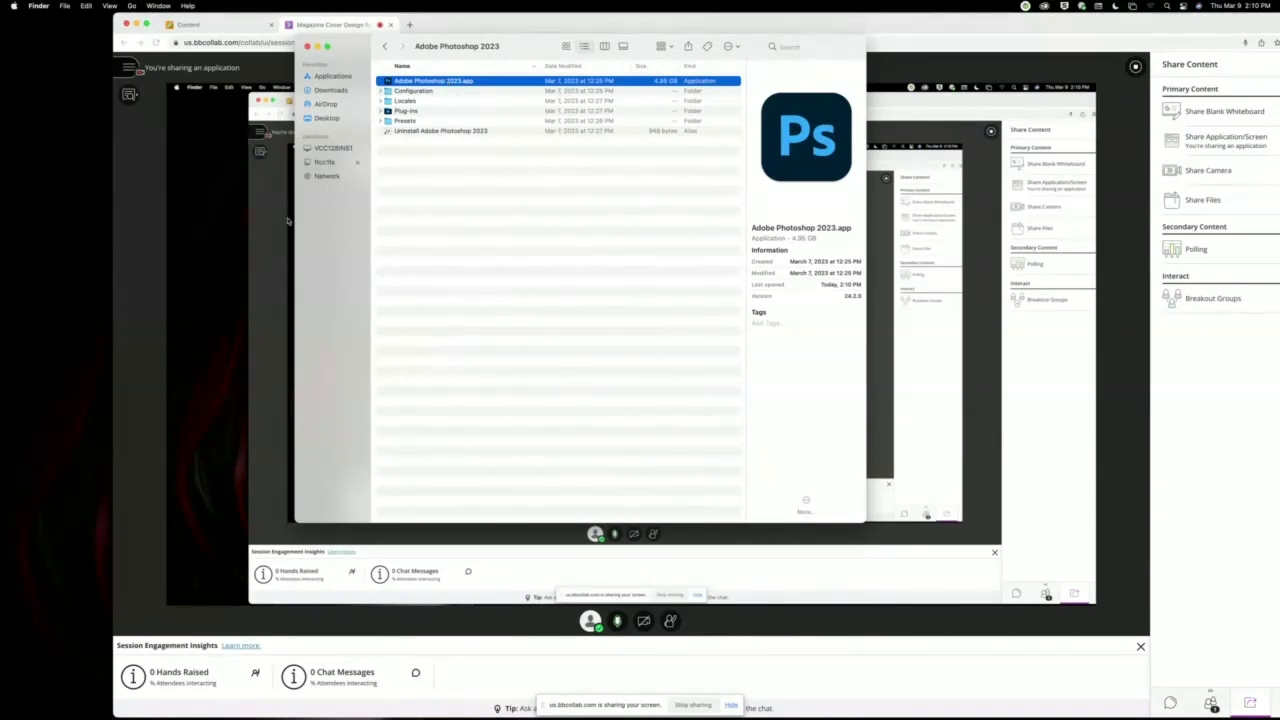
# Open the Adobe Illustrator 2023 folder in Applications and launch the Illustrator app.
pyautogui.click(384, 47)
pyautogui.doubleClick(452, 172)
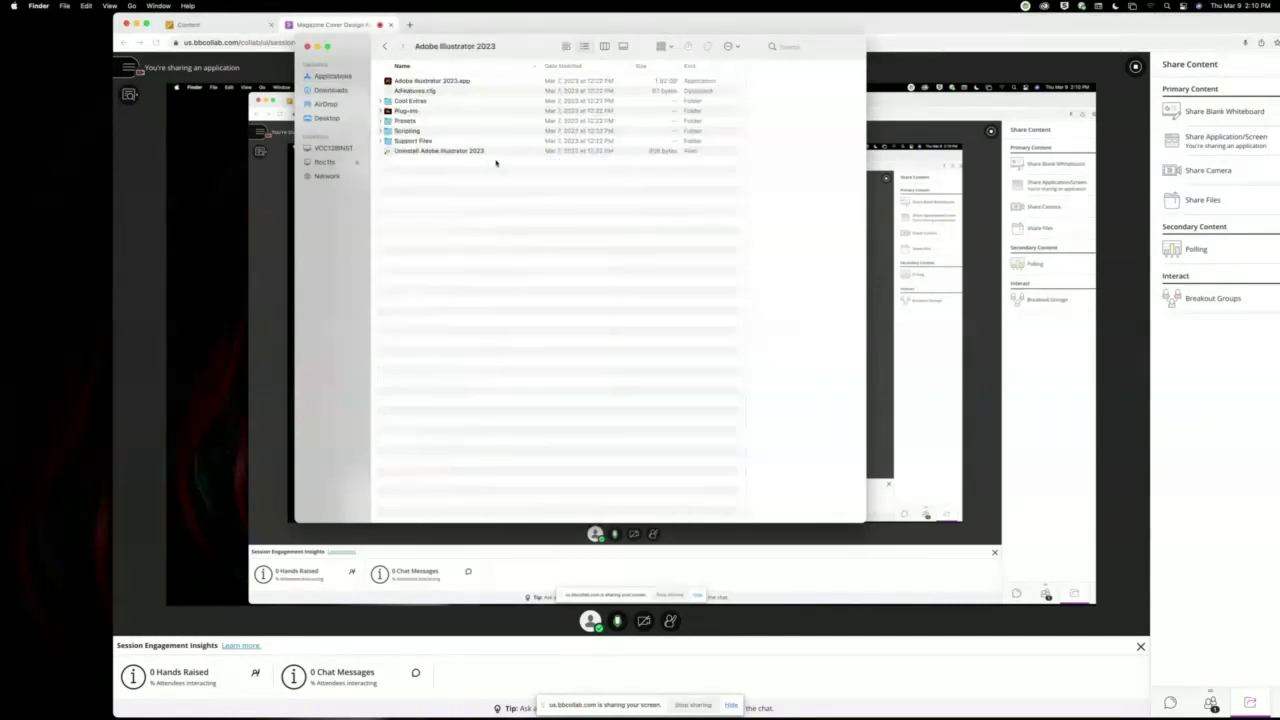
pyautogui.doubleClick(449, 82)
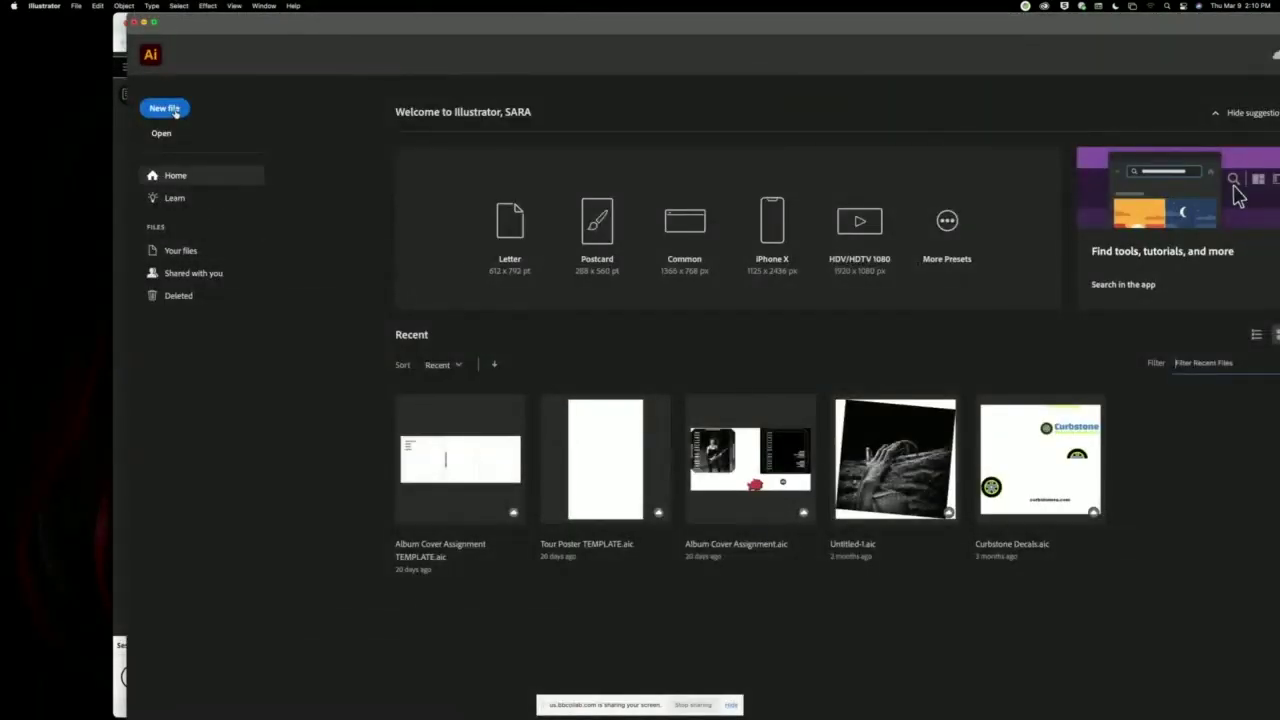
# Create an 8 x 10 in document with 1 artboard and 0.125 in bleed on every side.
pyautogui.click(175, 112)
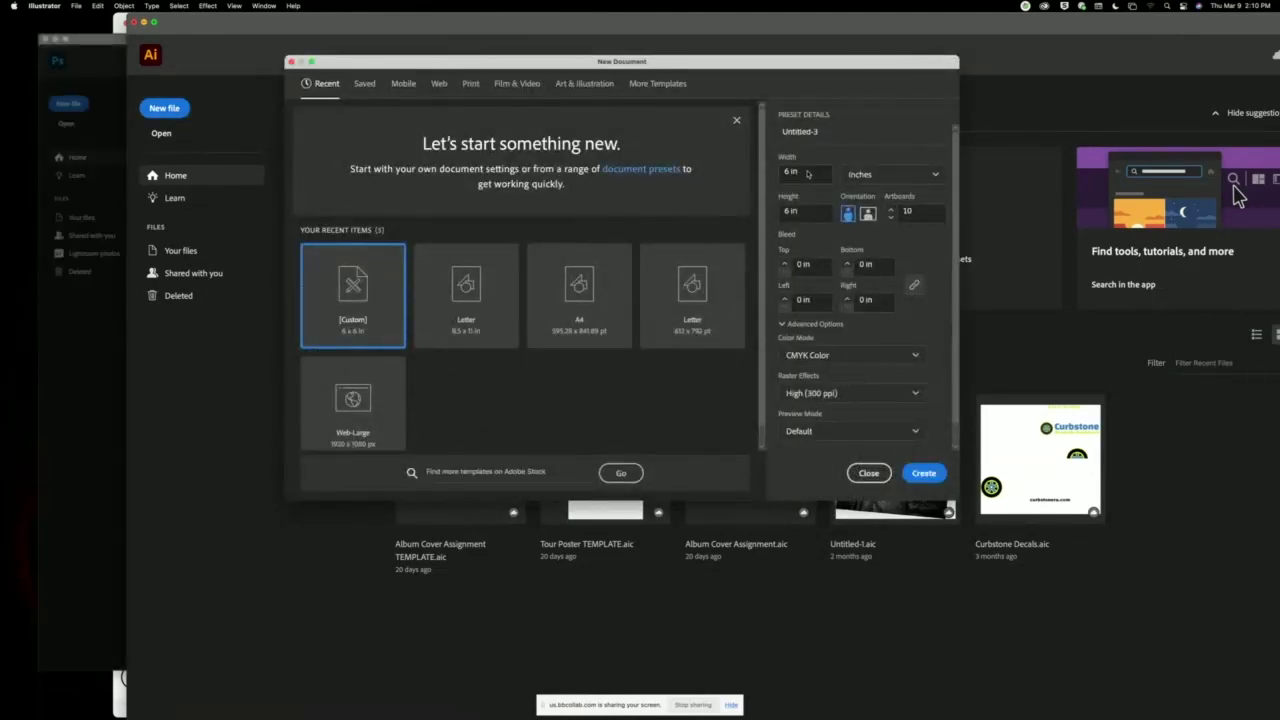
pyautogui.click(808, 174)
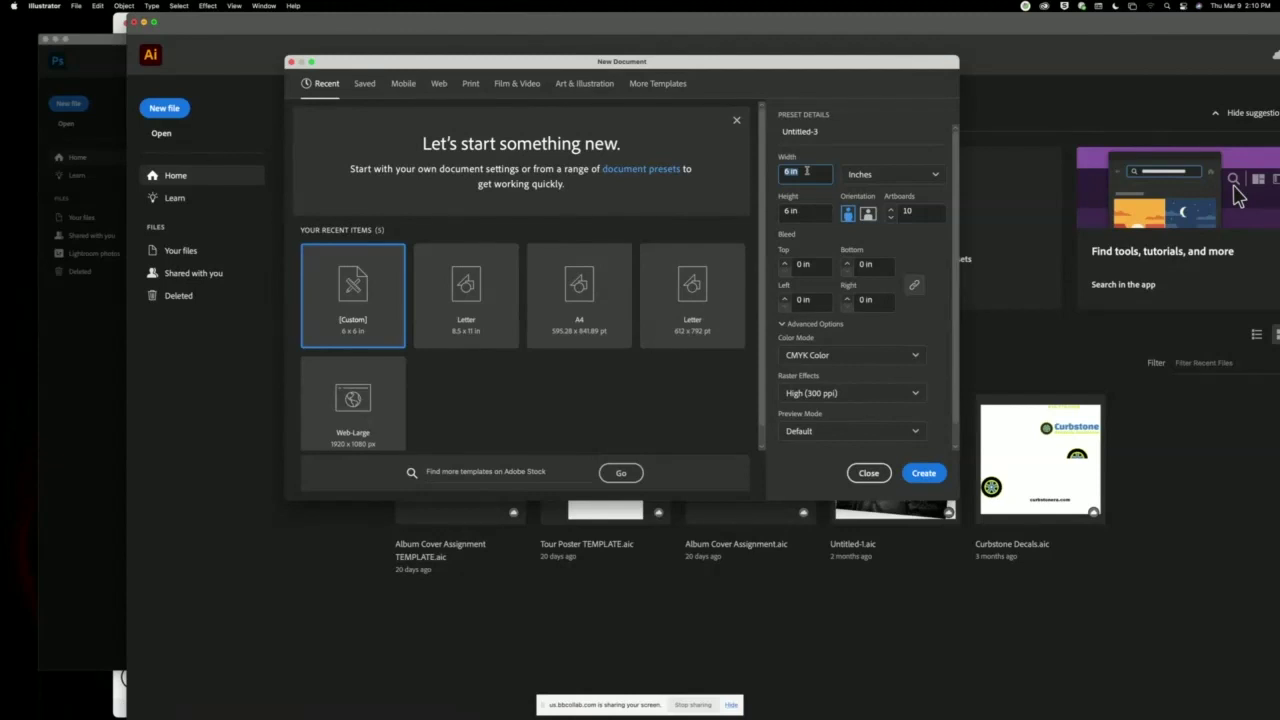
pyautogui.write('8')
pyautogui.press('Tab')
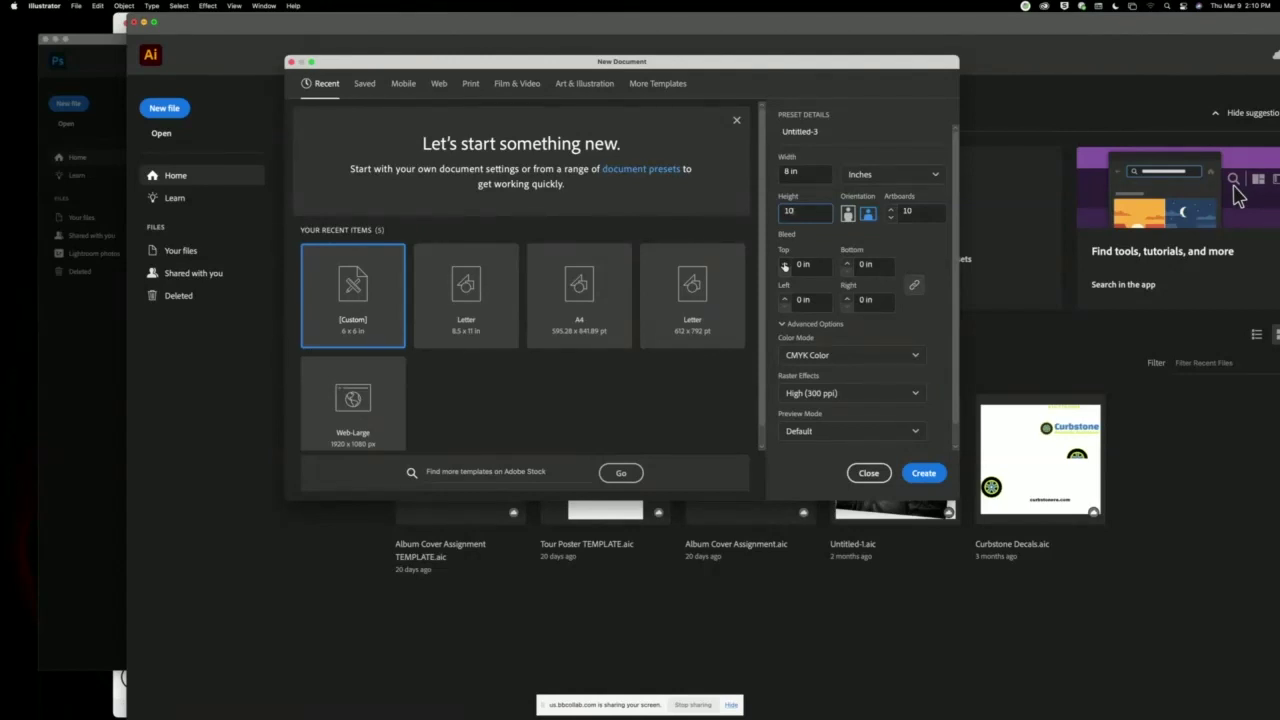
pyautogui.click(784, 263)
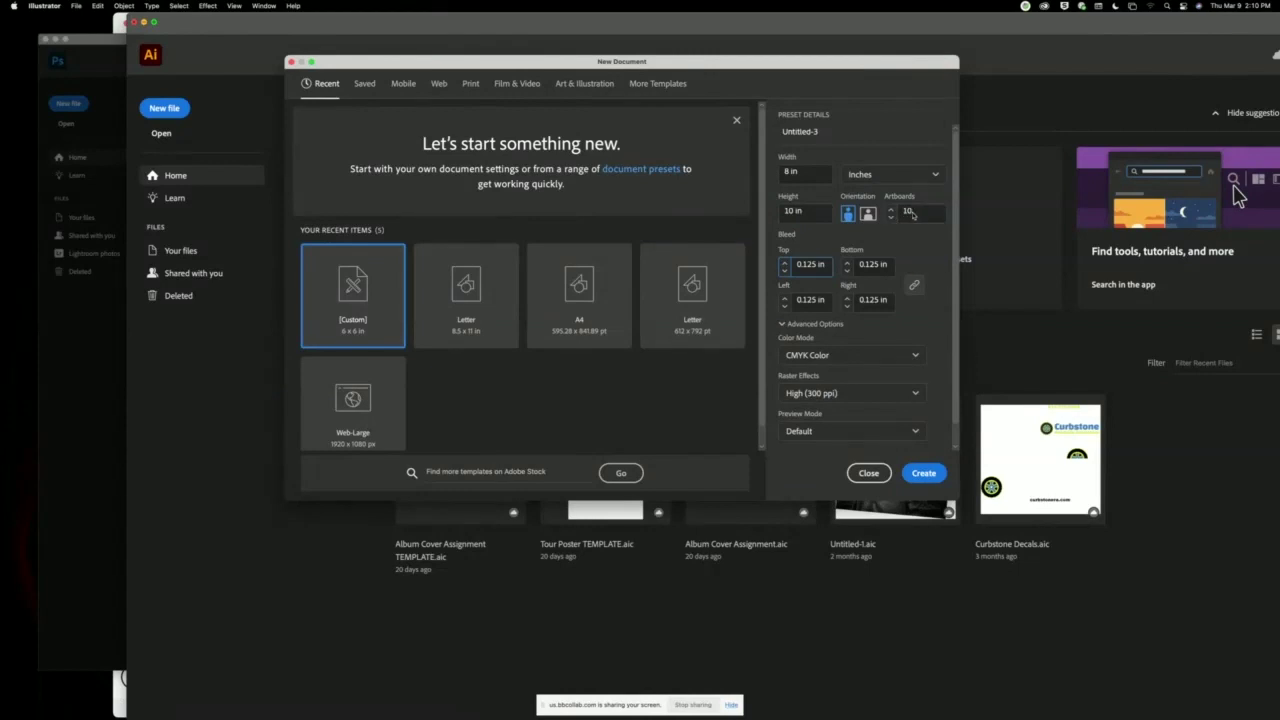
pyautogui.doubleClick(912, 213)
pyautogui.write('1')
pyautogui.click(937, 481)
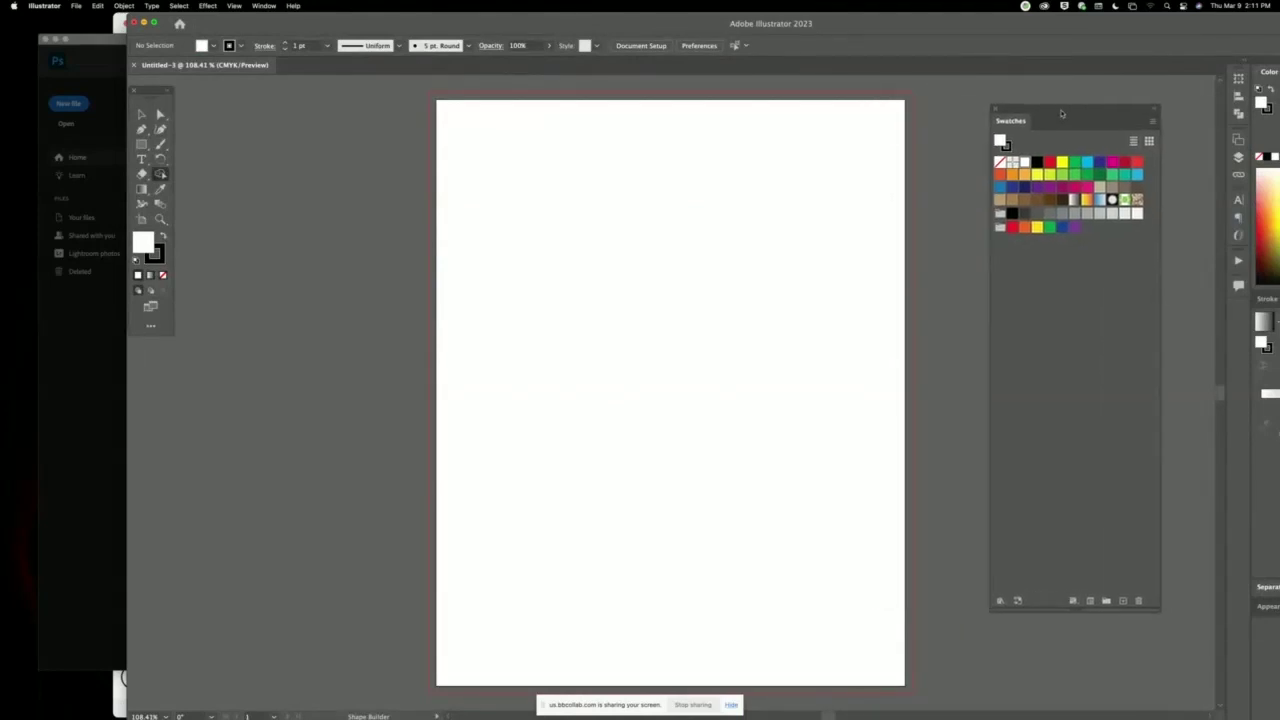
# Maximize the Illustrator window and switch to the Printing and Proofing workspace.
pyautogui.moveTo(943, 102); pyautogui.dragTo(1055, 110)
pyautogui.doubleClick(1000, 25)
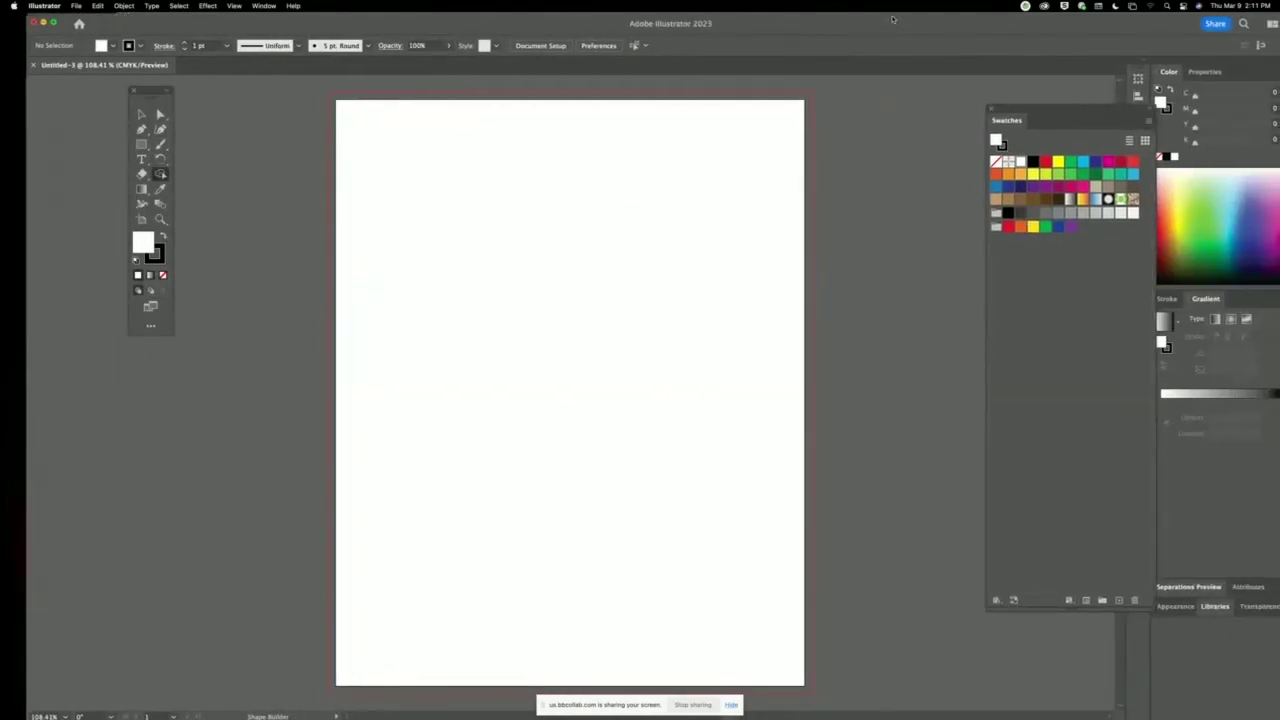
pyautogui.click(262, 6)
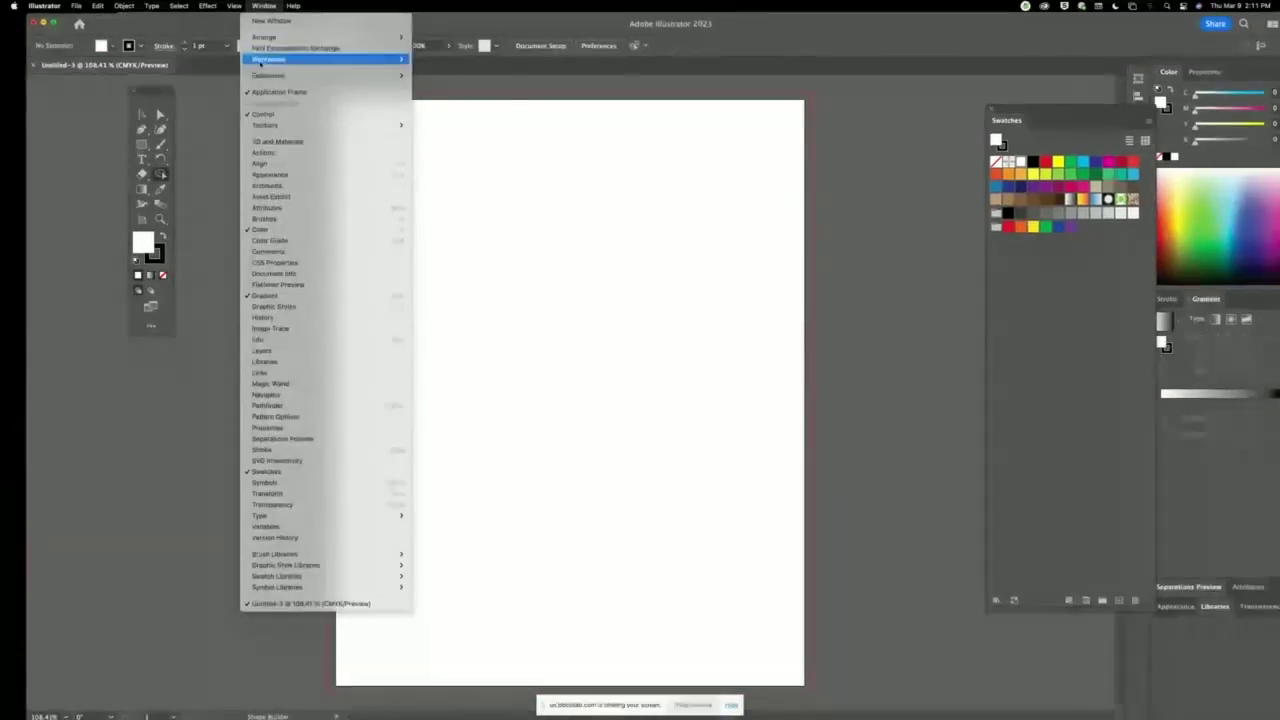
pyautogui.moveTo(300, 59)
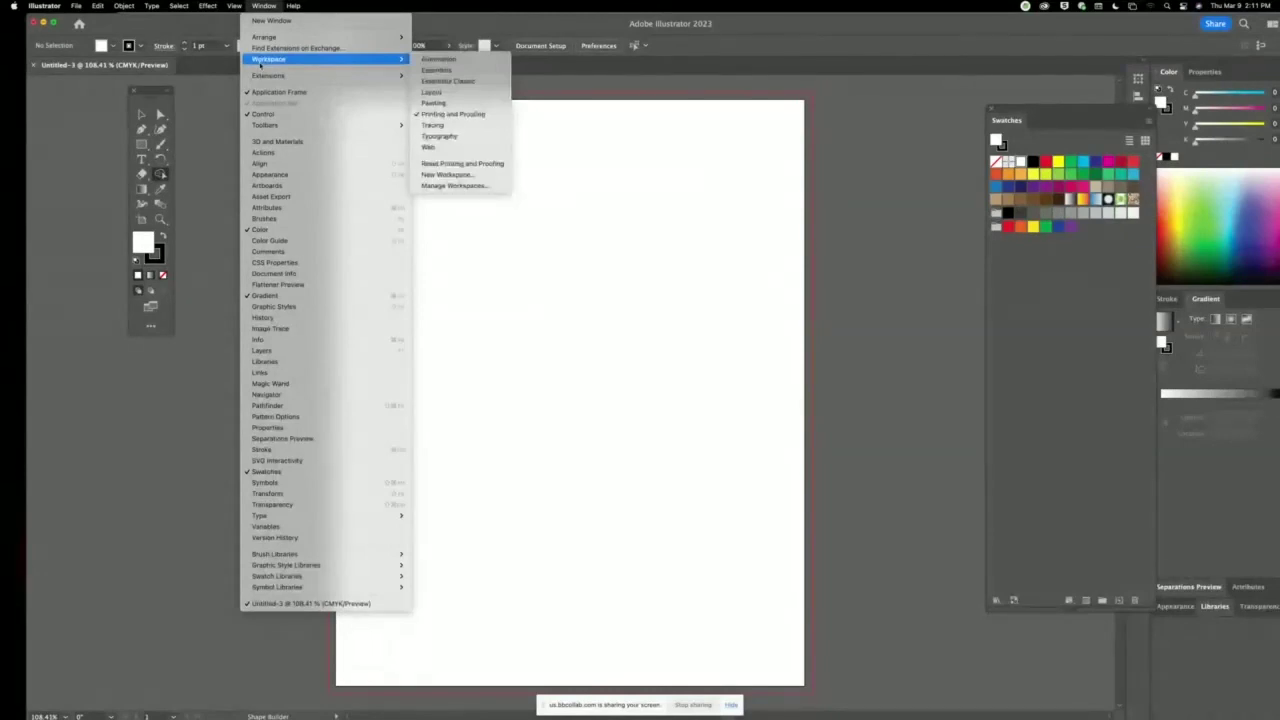
pyautogui.click(459, 116)
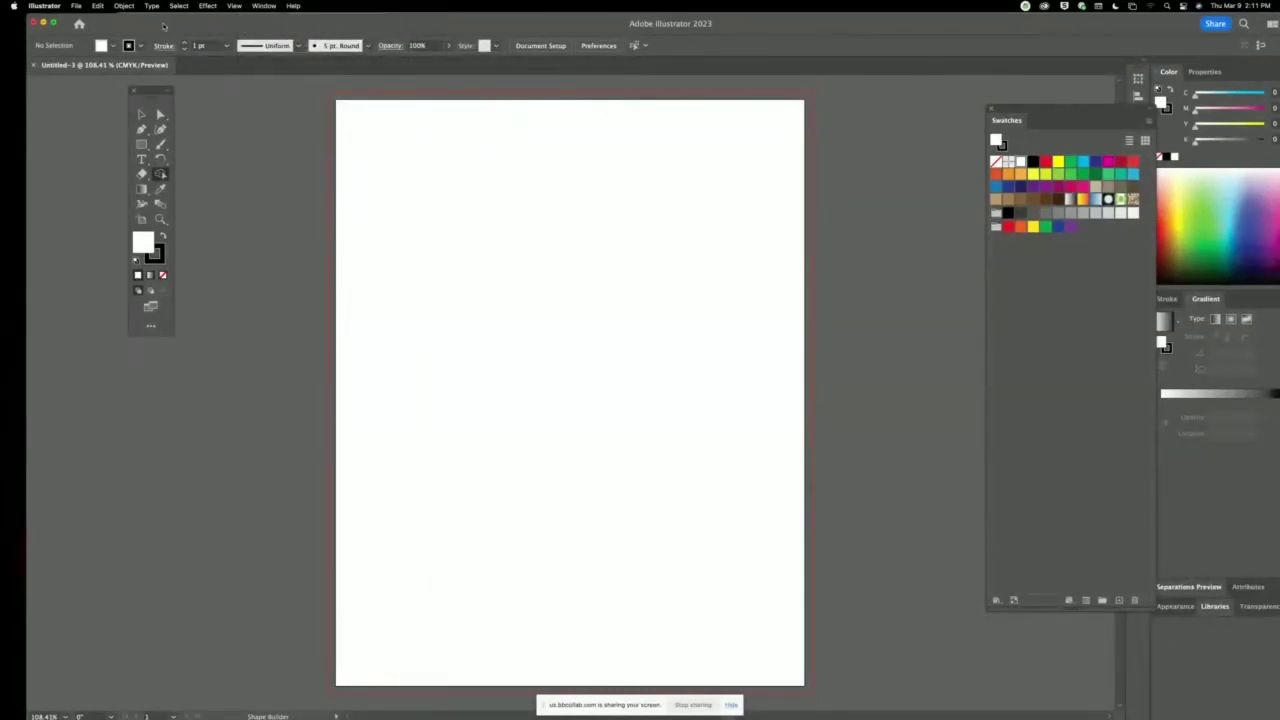
pyautogui.moveTo(163, 25); pyautogui.dragTo(453, 27)
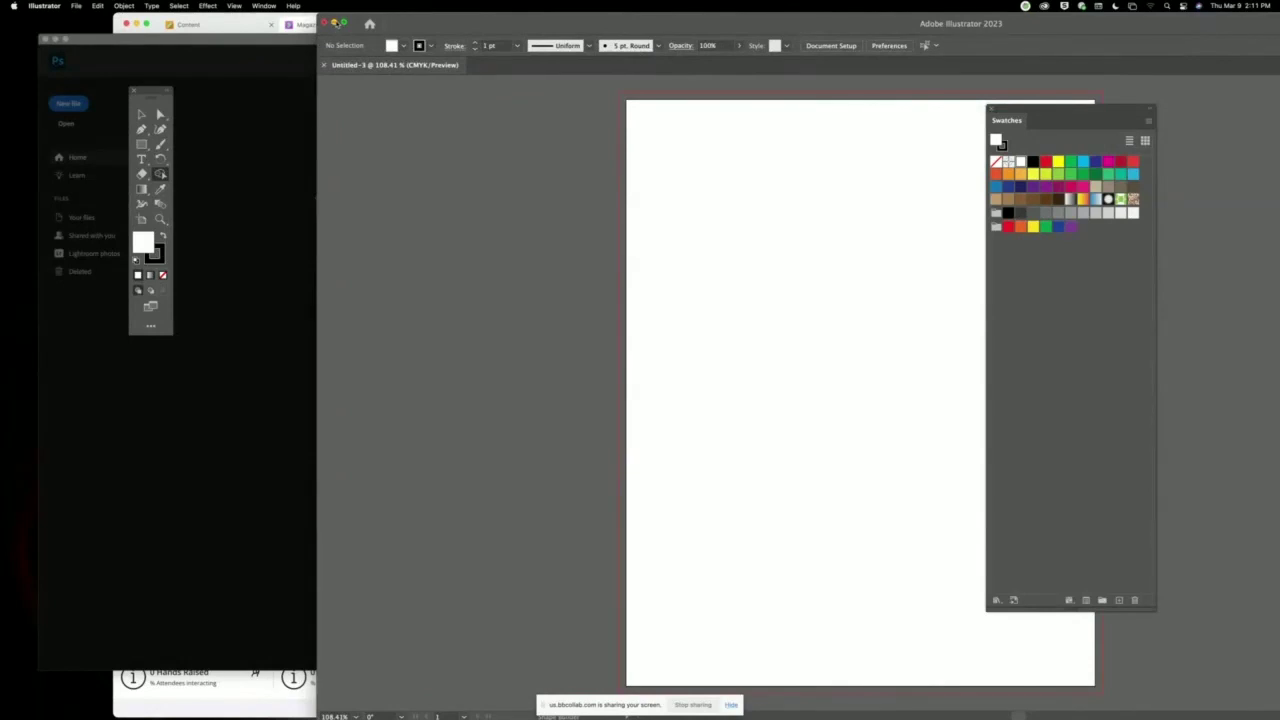
# In Photoshop, start a new Print preset document with CMYK Color mode.
pyautogui.click(334, 22)
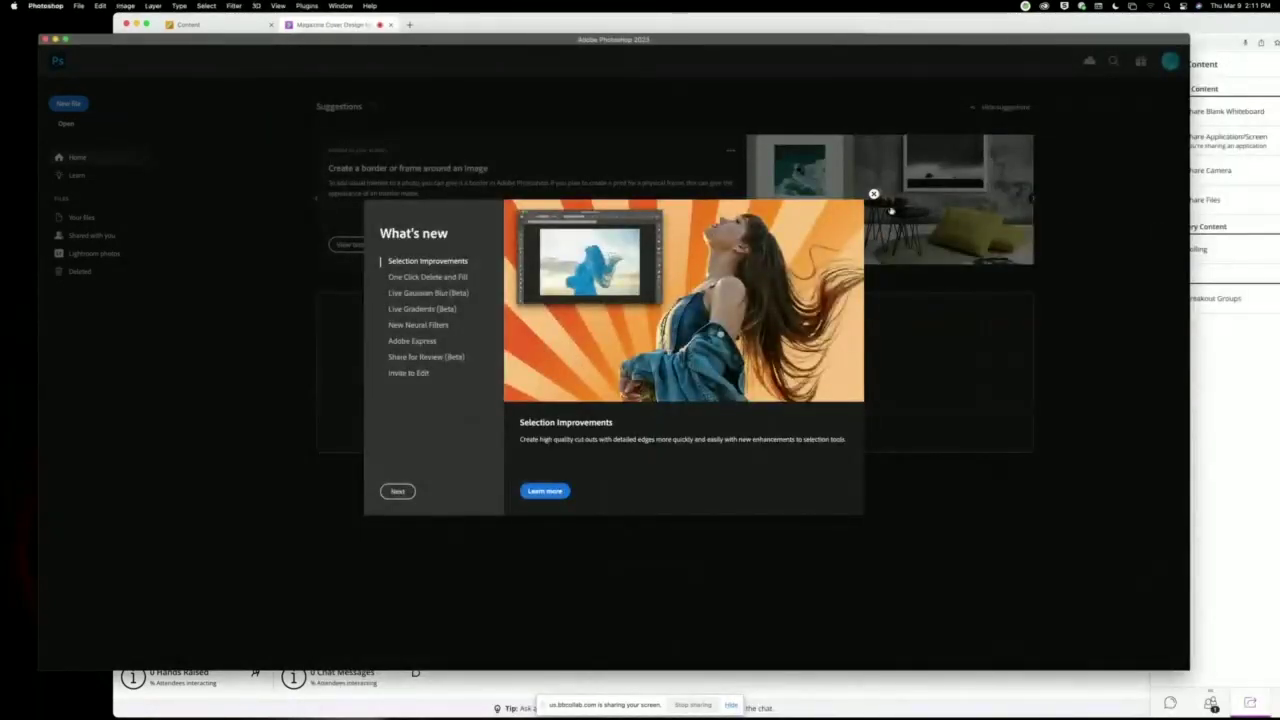
pyautogui.click(873, 194)
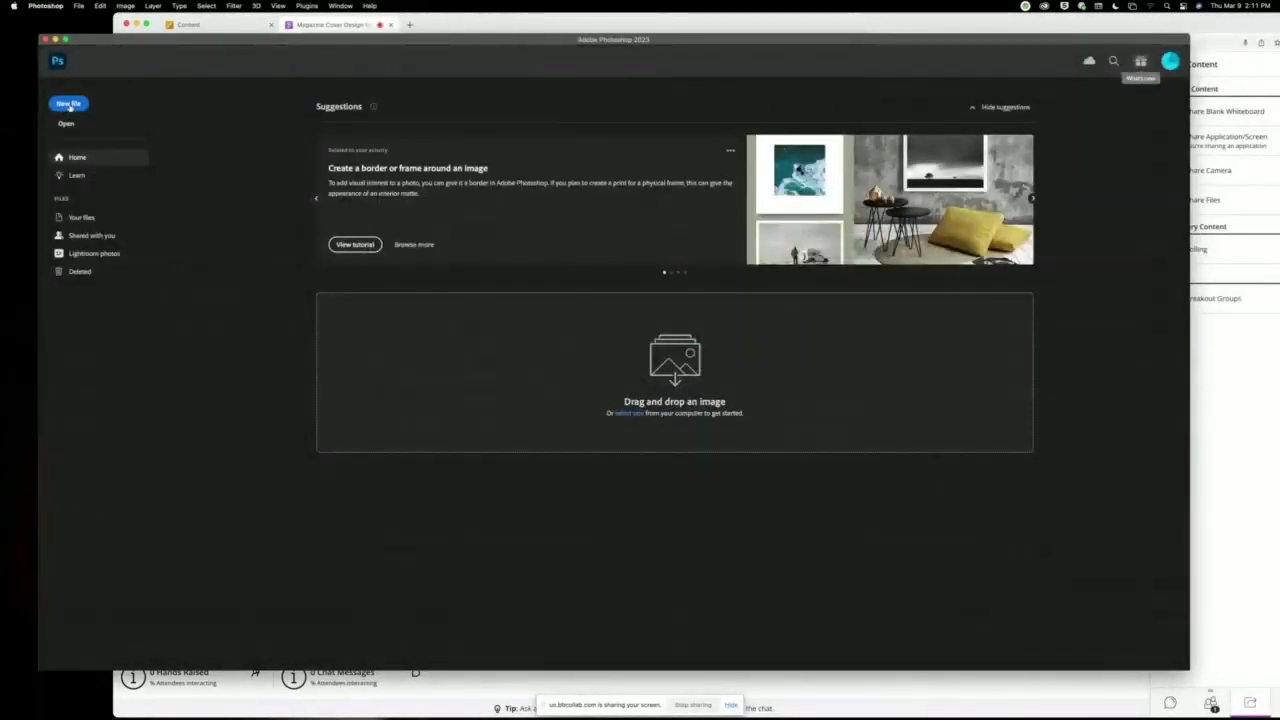
pyautogui.click(68, 104)
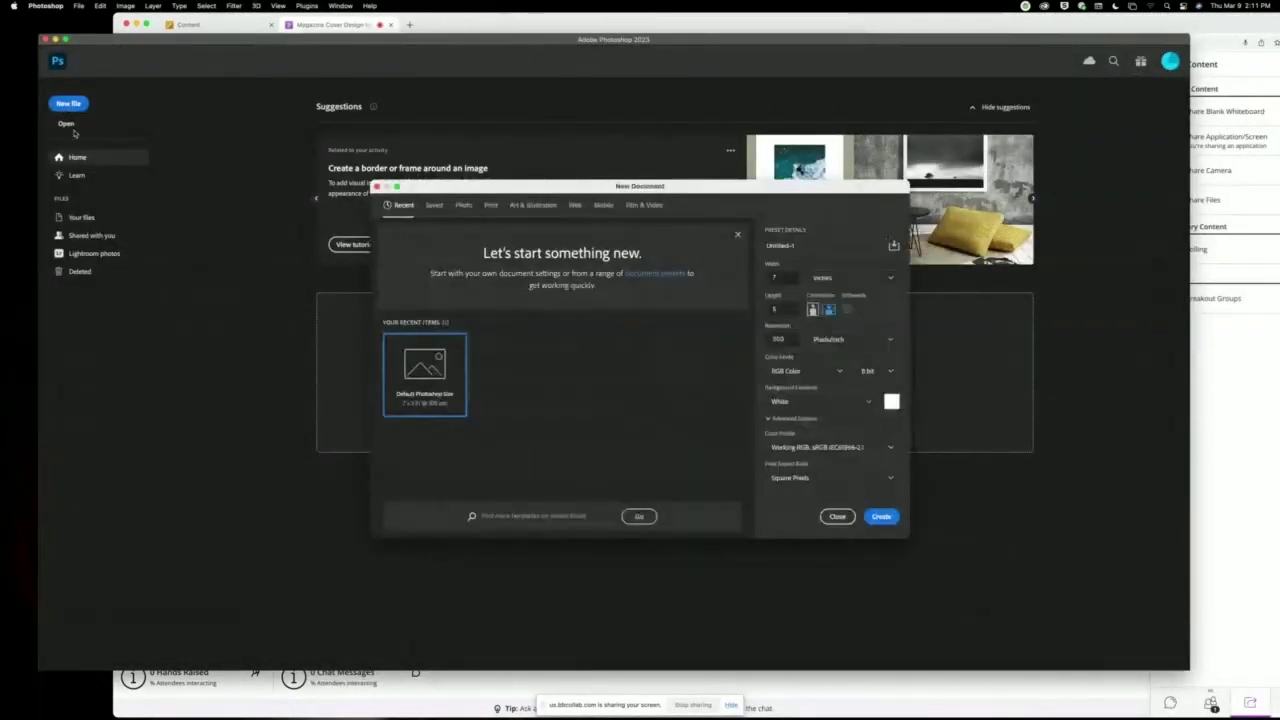
pyautogui.click(491, 205)
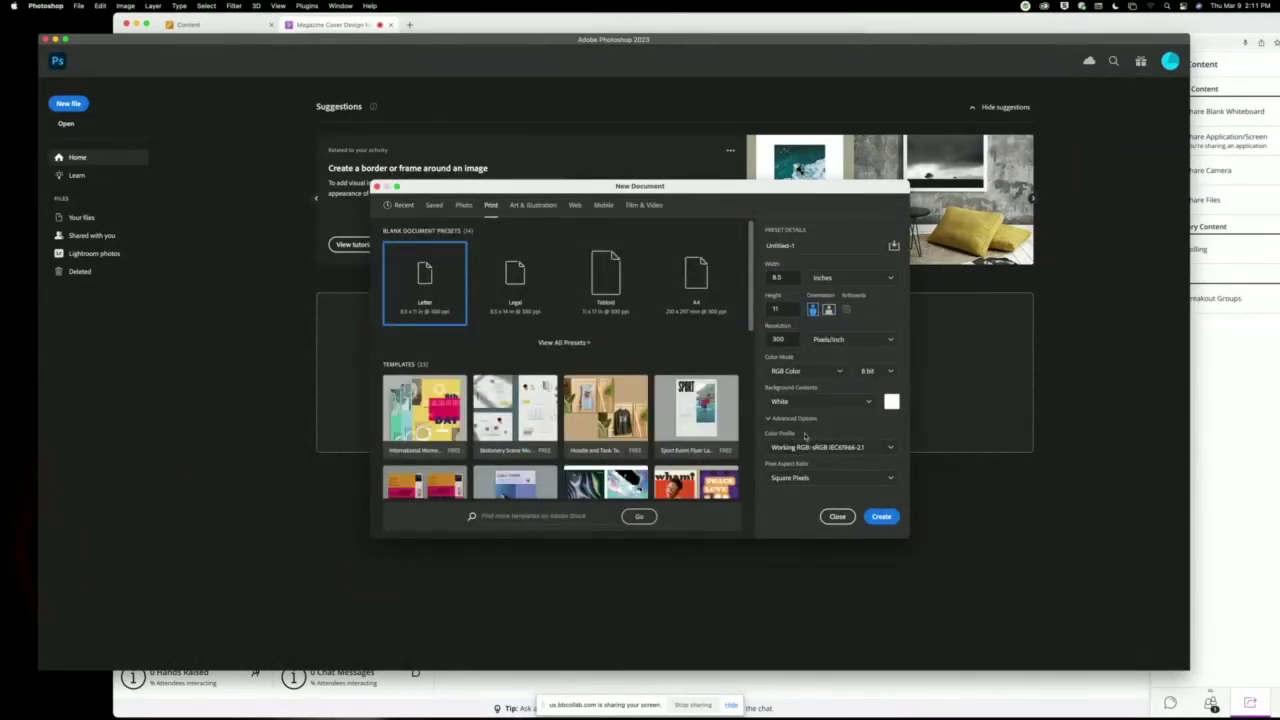
pyautogui.click(892, 448)
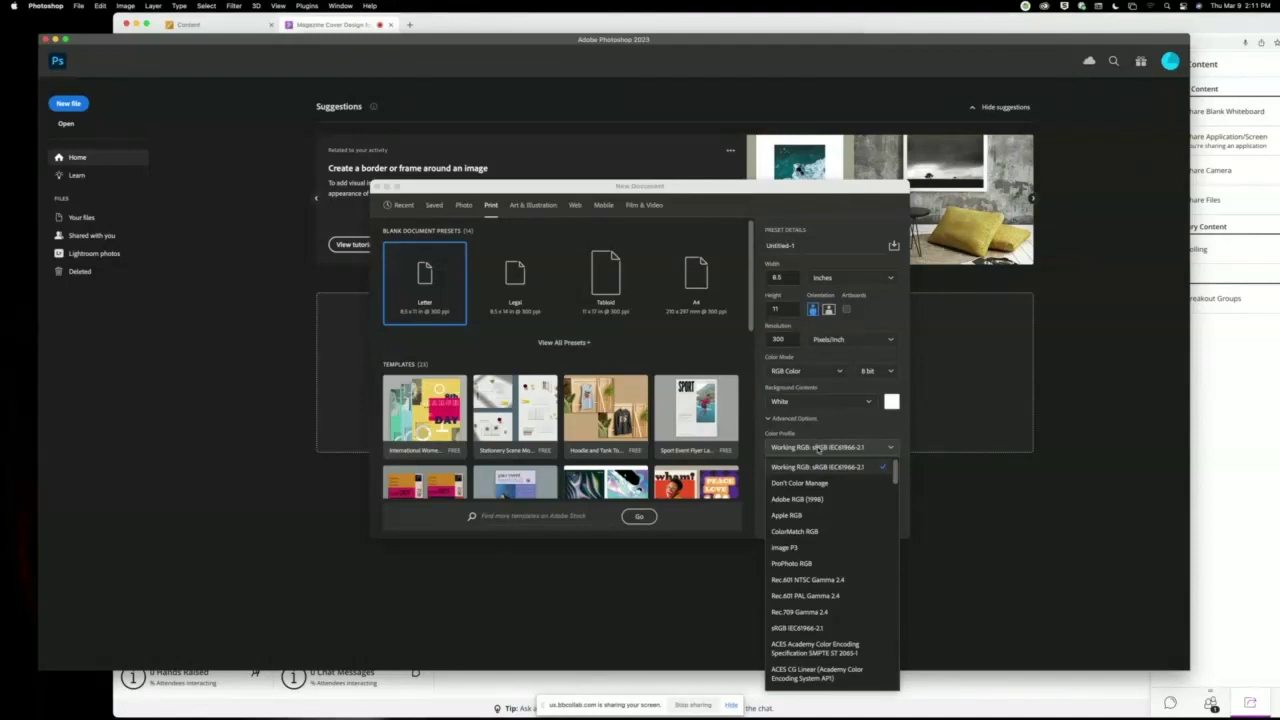
pyautogui.click(818, 434)
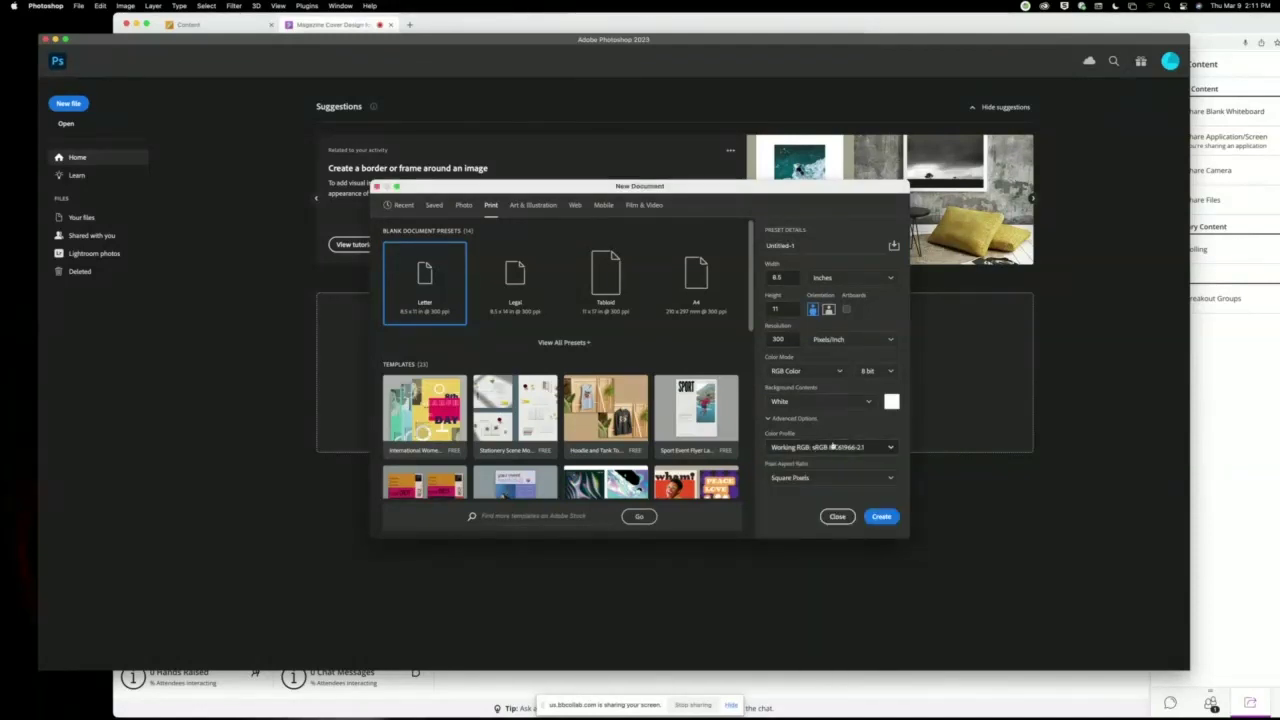
pyautogui.click(809, 372)
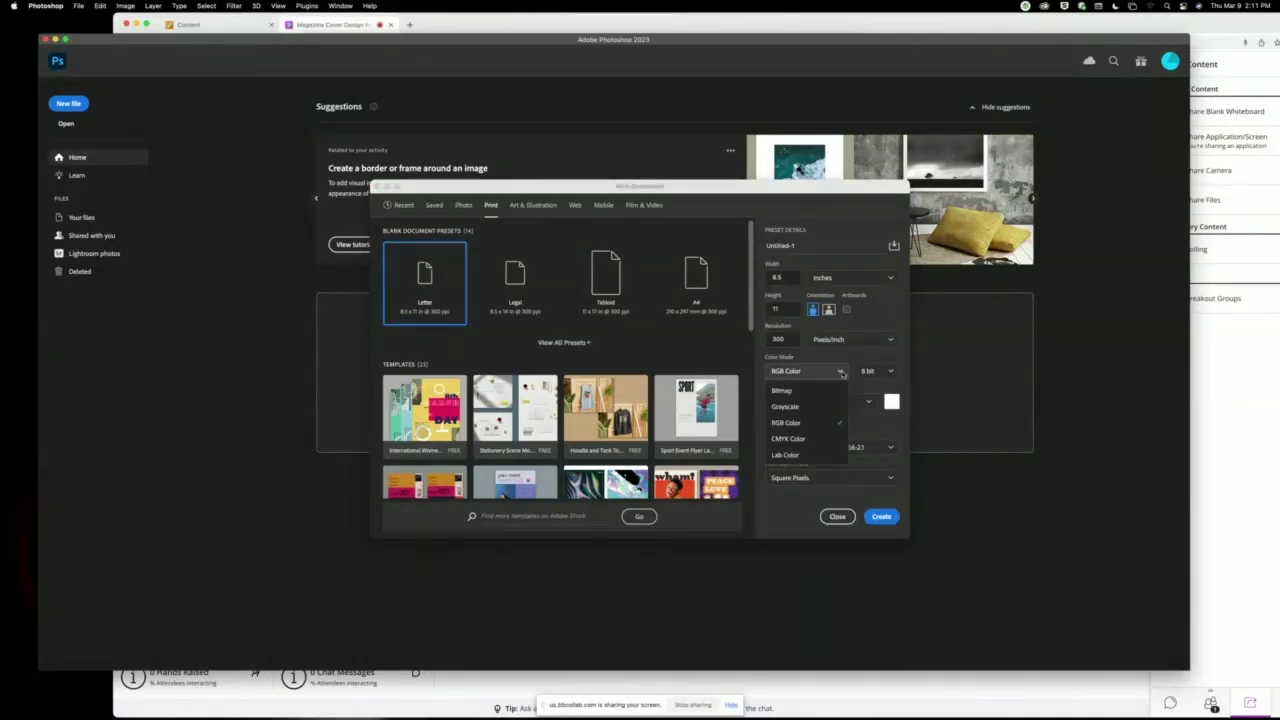
pyautogui.click(791, 439)
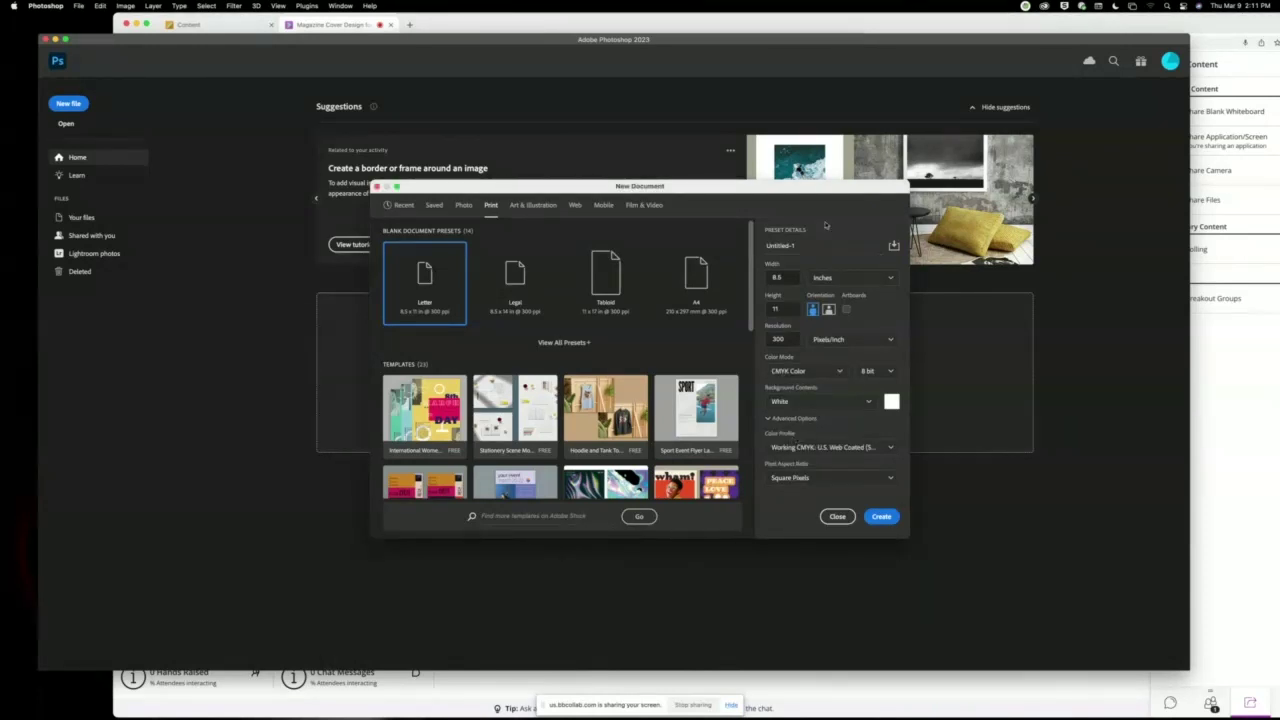
# Set width 8 and height 10, name it Magazine Cover, and create the document.
pyautogui.doubleClick(785, 277)
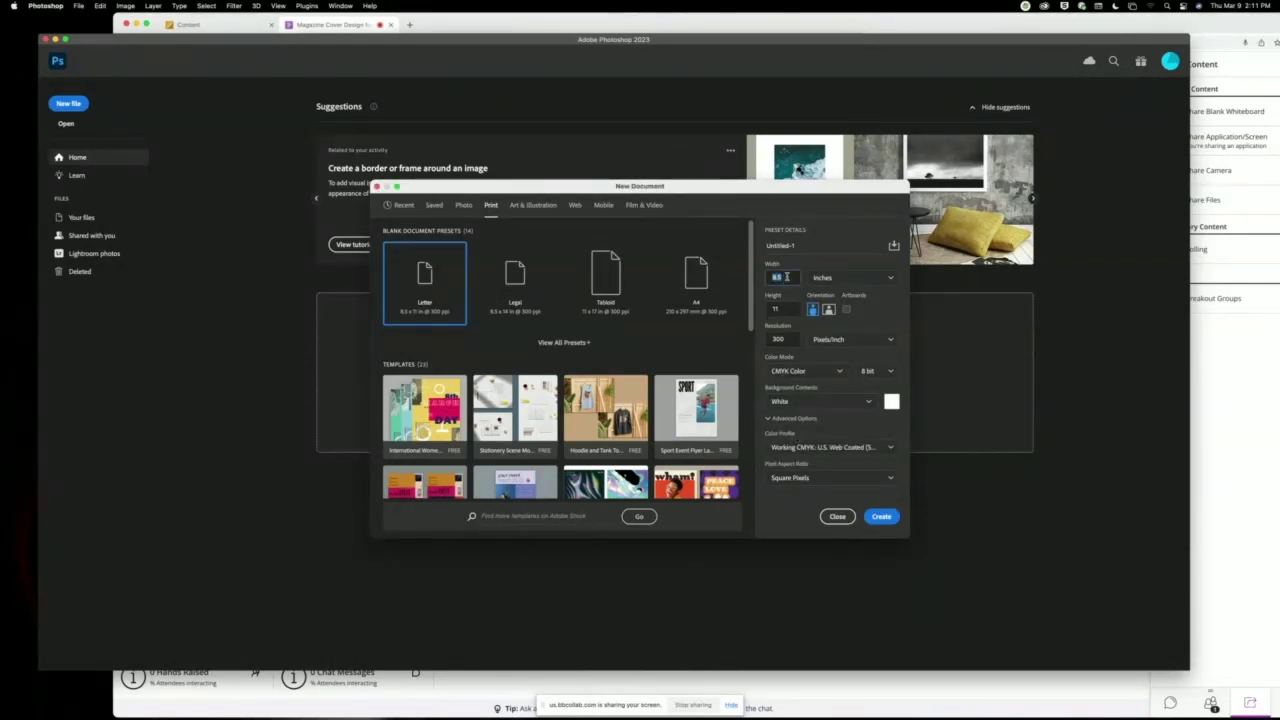
pyautogui.write('8')
pyautogui.press('Tab')
pyautogui.write('1')
pyautogui.click(807, 247)
pyautogui.click(807, 247)
pyautogui.doubleClick(807, 247)
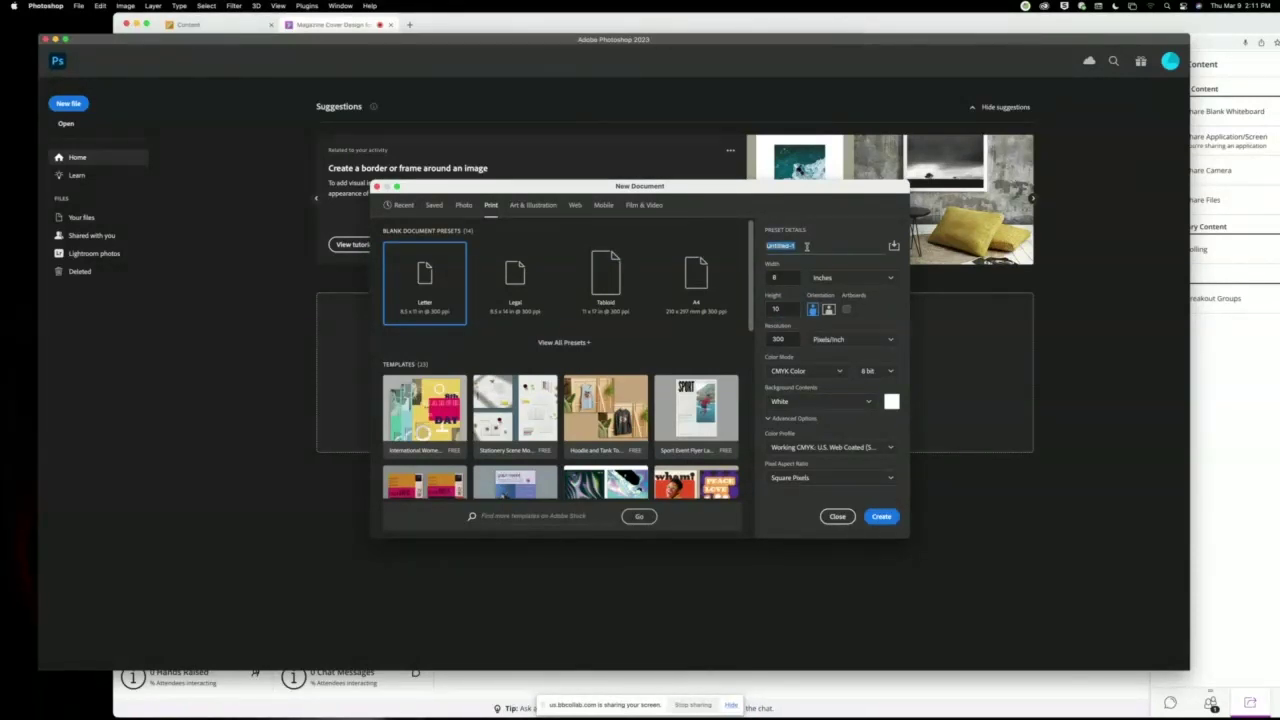
pyautogui.write('1')
pyautogui.write('r')
pyautogui.write('gazine Cover')
pyautogui.press('Return')
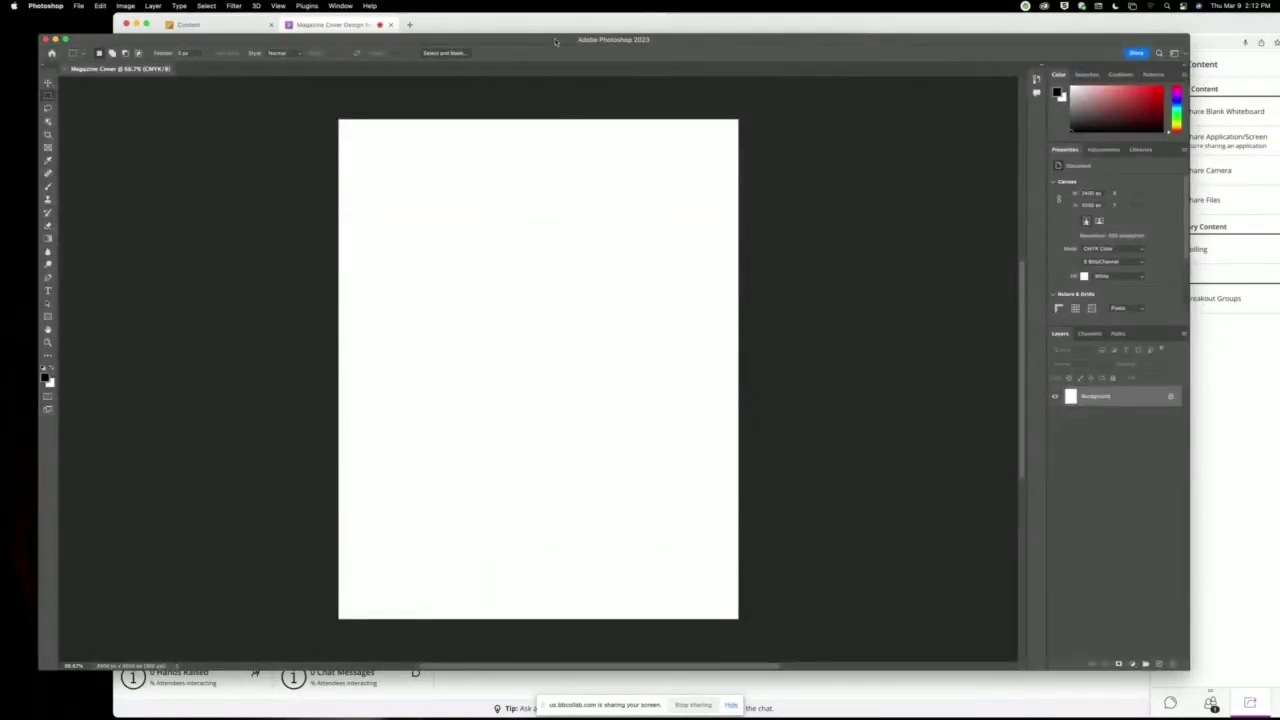
# Float the Layers panel over the canvas and add two new empty layers.
pyautogui.moveTo(557, 42); pyautogui.dragTo(521, 58)
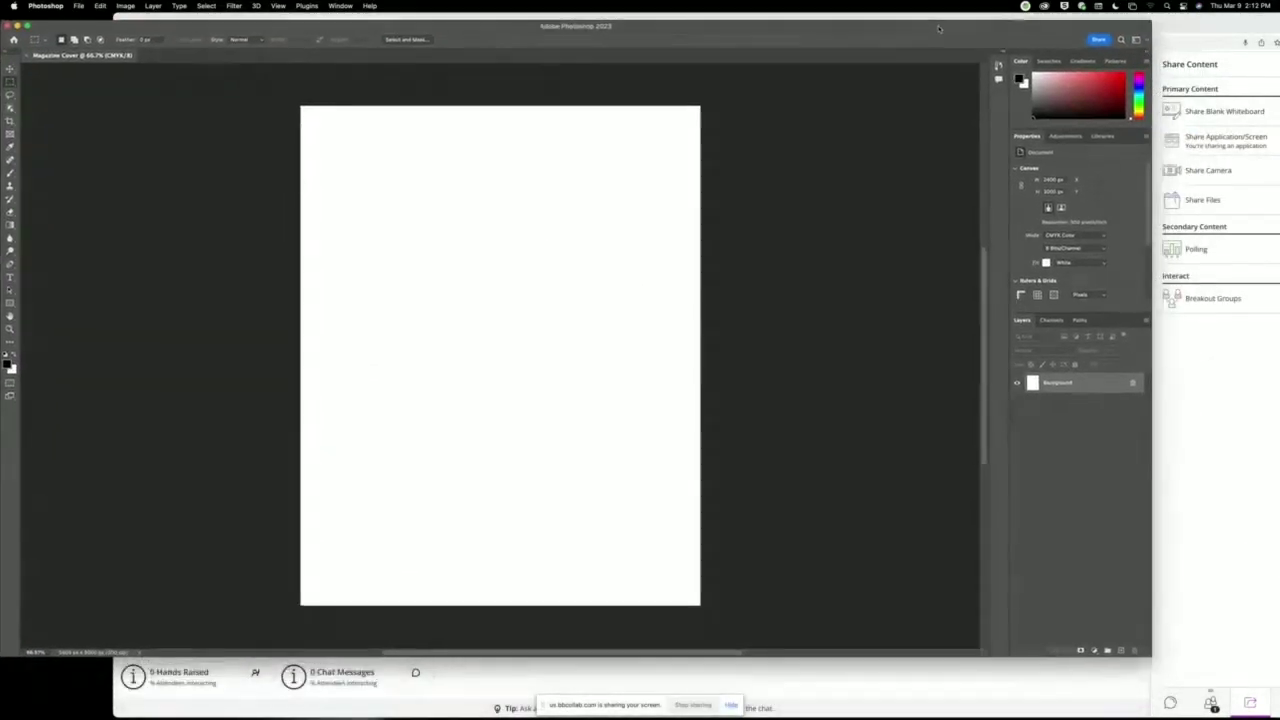
pyautogui.moveTo(1022, 320); pyautogui.dragTo(480, 189)
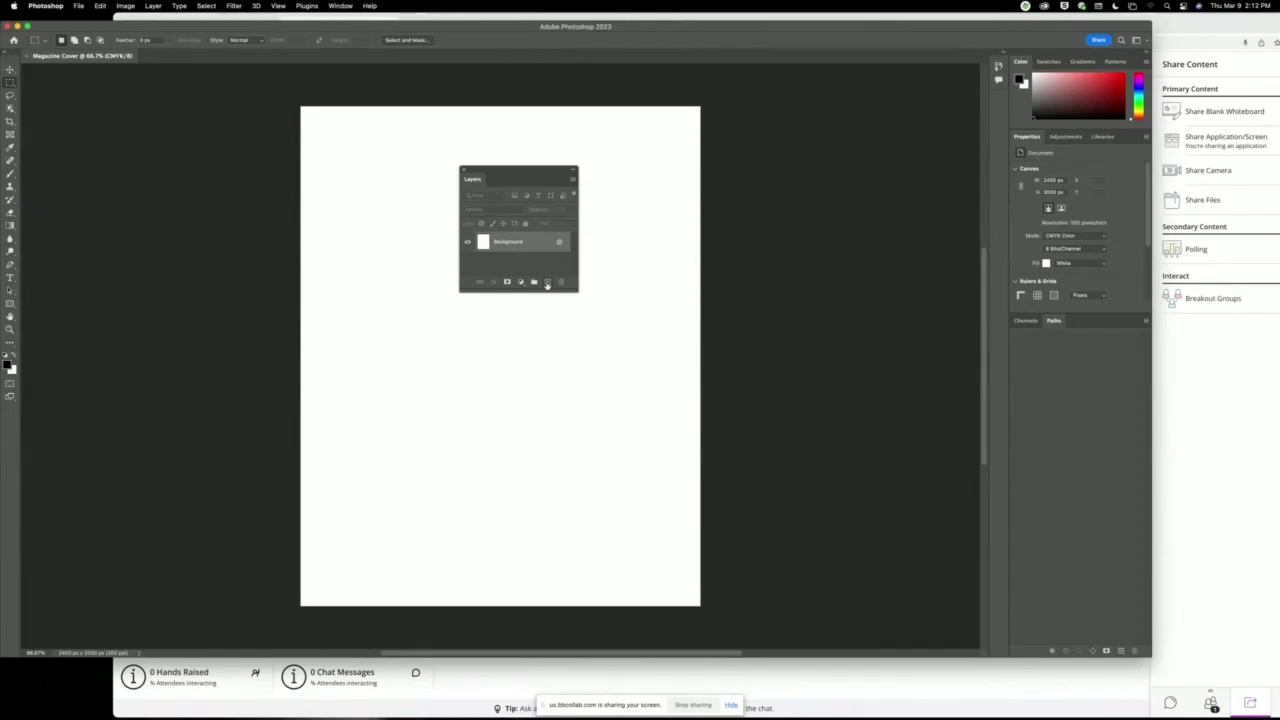
pyautogui.click(547, 283)
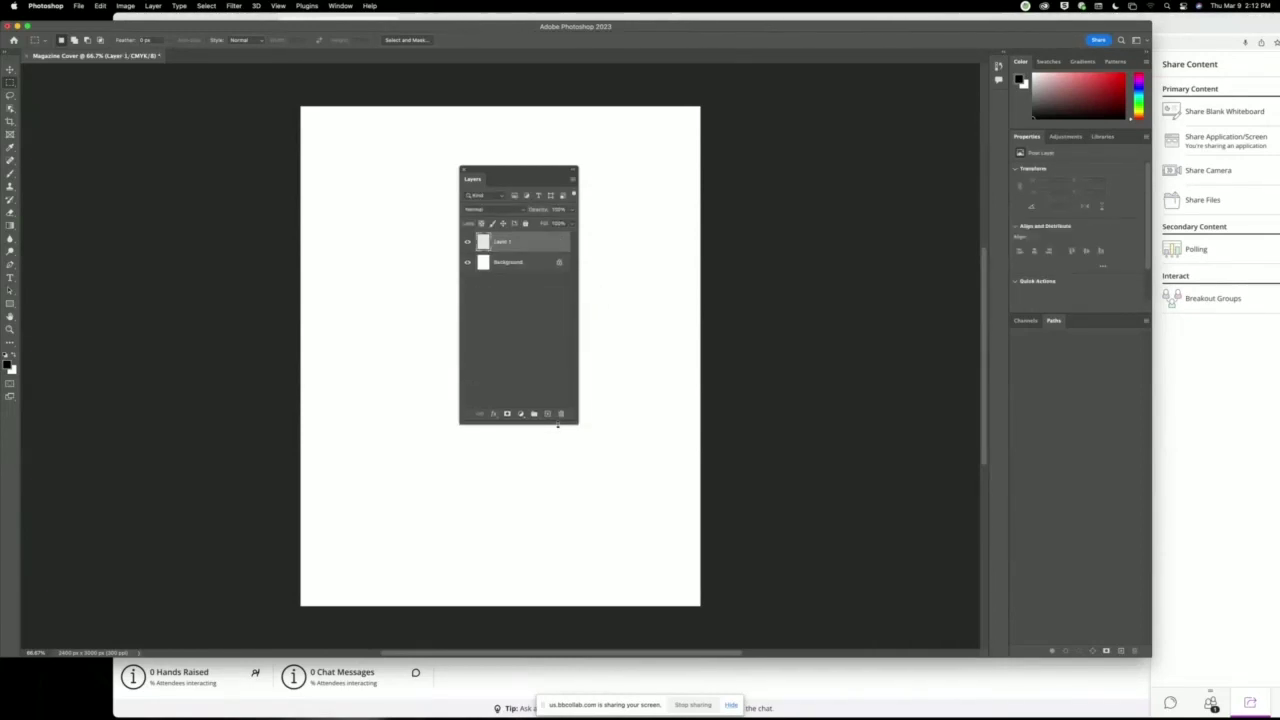
pyautogui.click(547, 412)
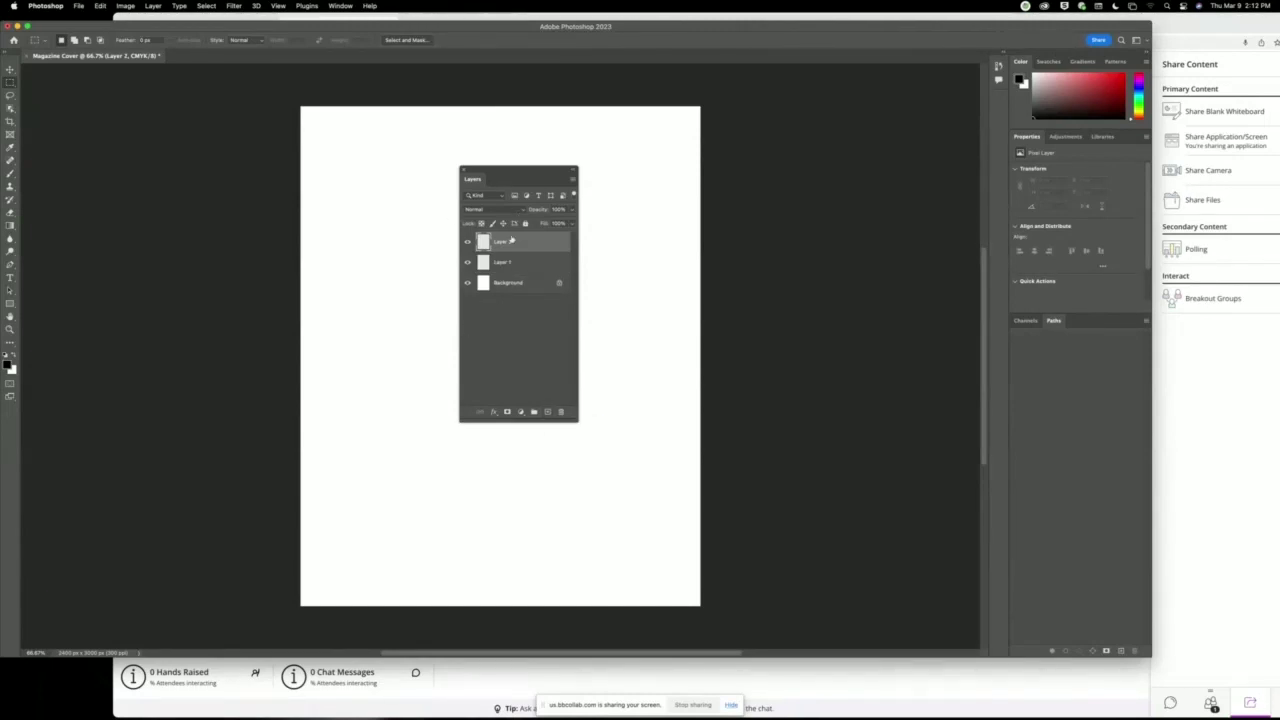
# Unlock and delete the Background layer, then add a third empty layer.
pyautogui.click(560, 285)
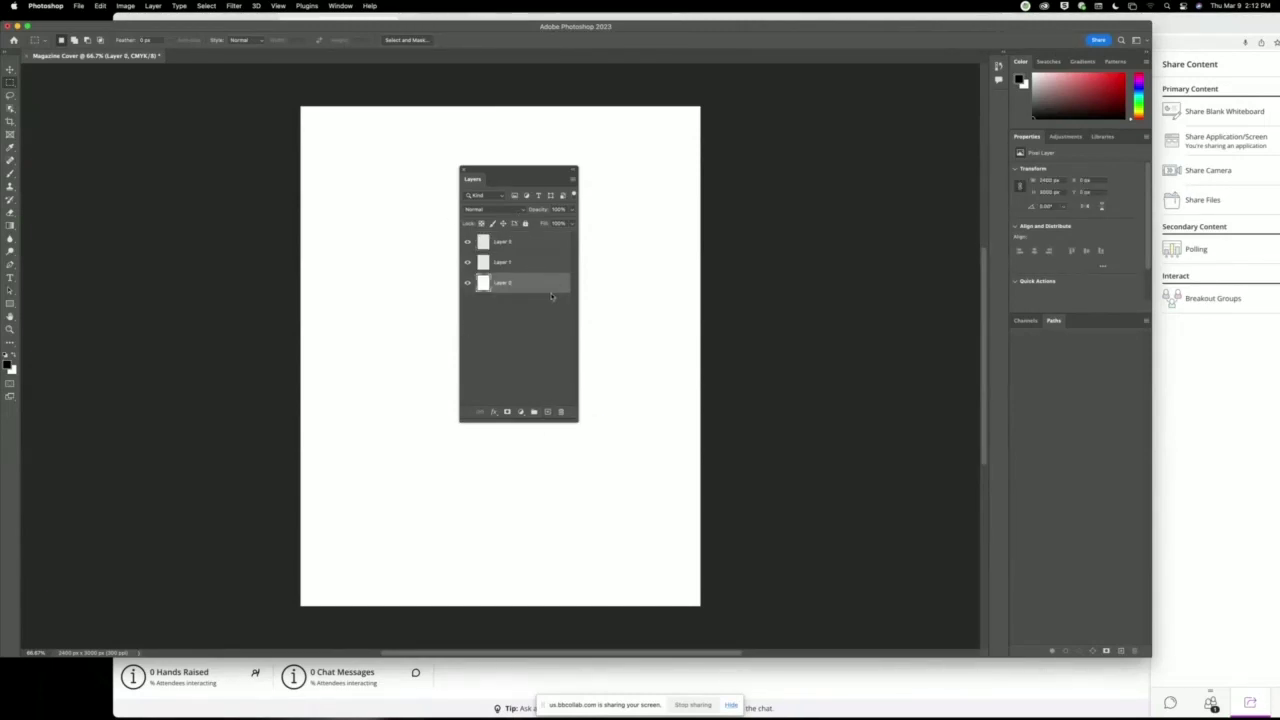
pyautogui.click(561, 412)
pyautogui.click(650, 238)
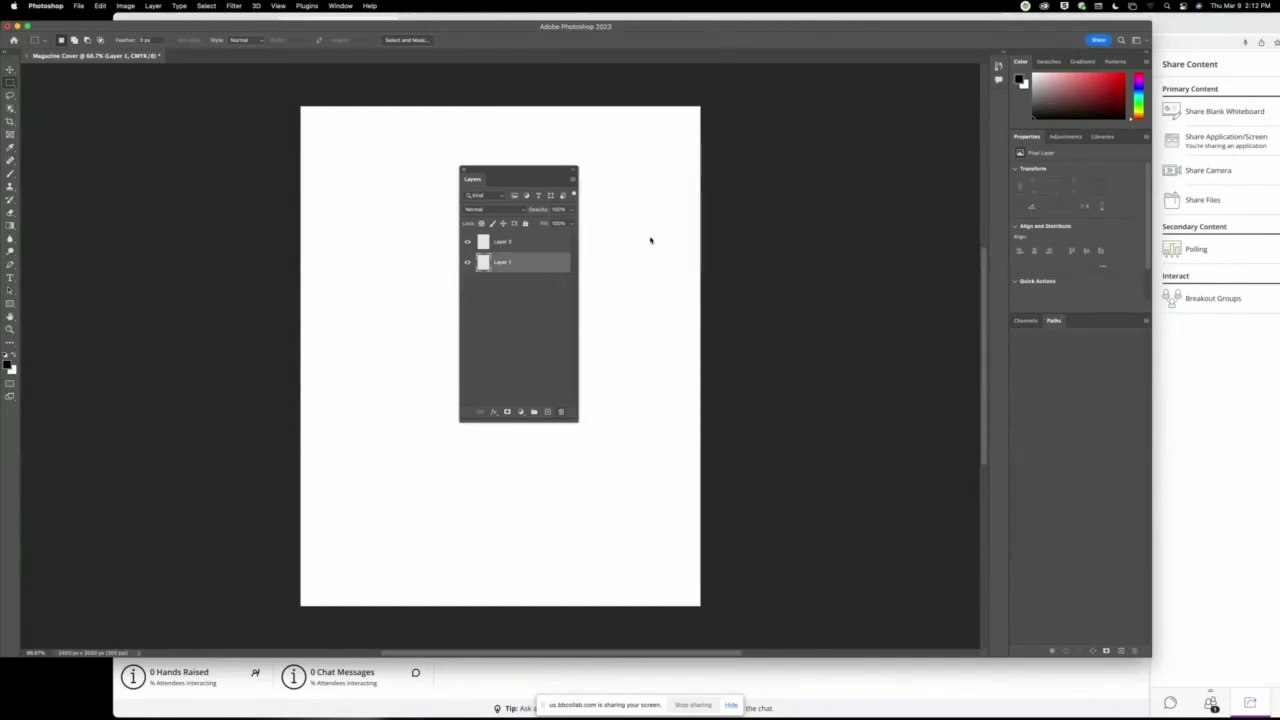
pyautogui.click(547, 412)
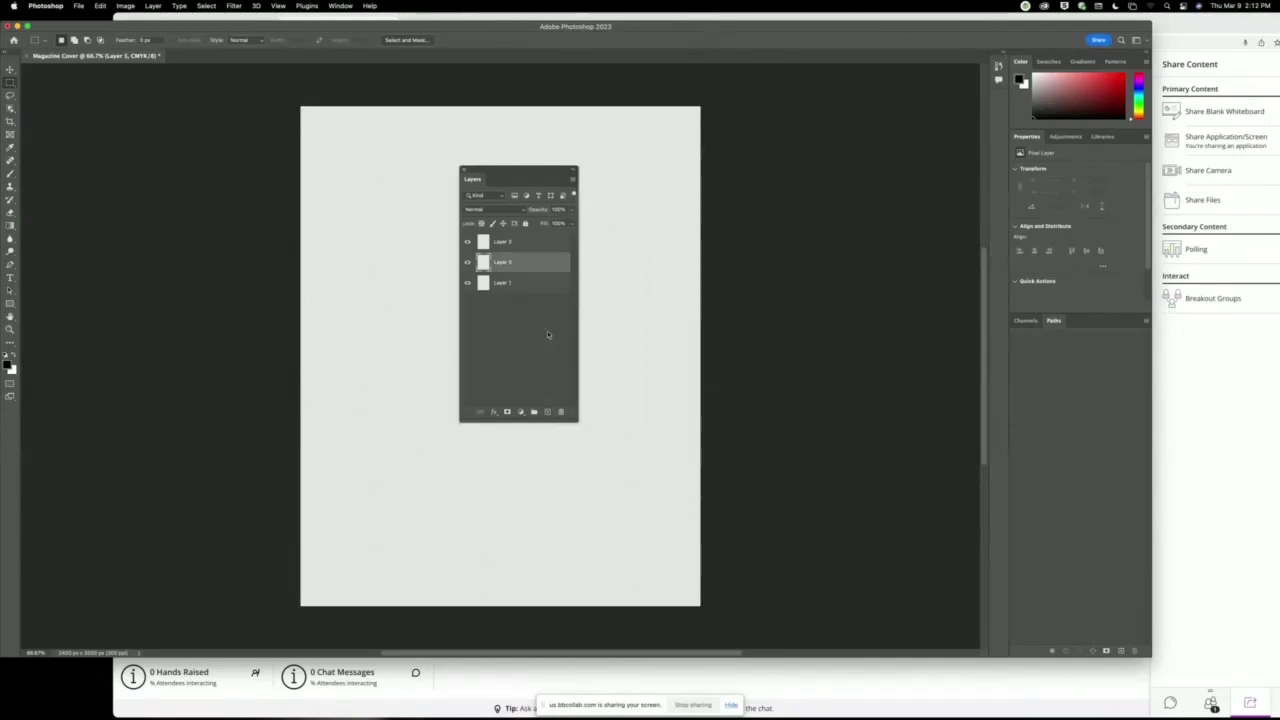
# Rename the layers Design Elements, Text and Insert Student Photo Here.
pyautogui.doubleClick(501, 283)
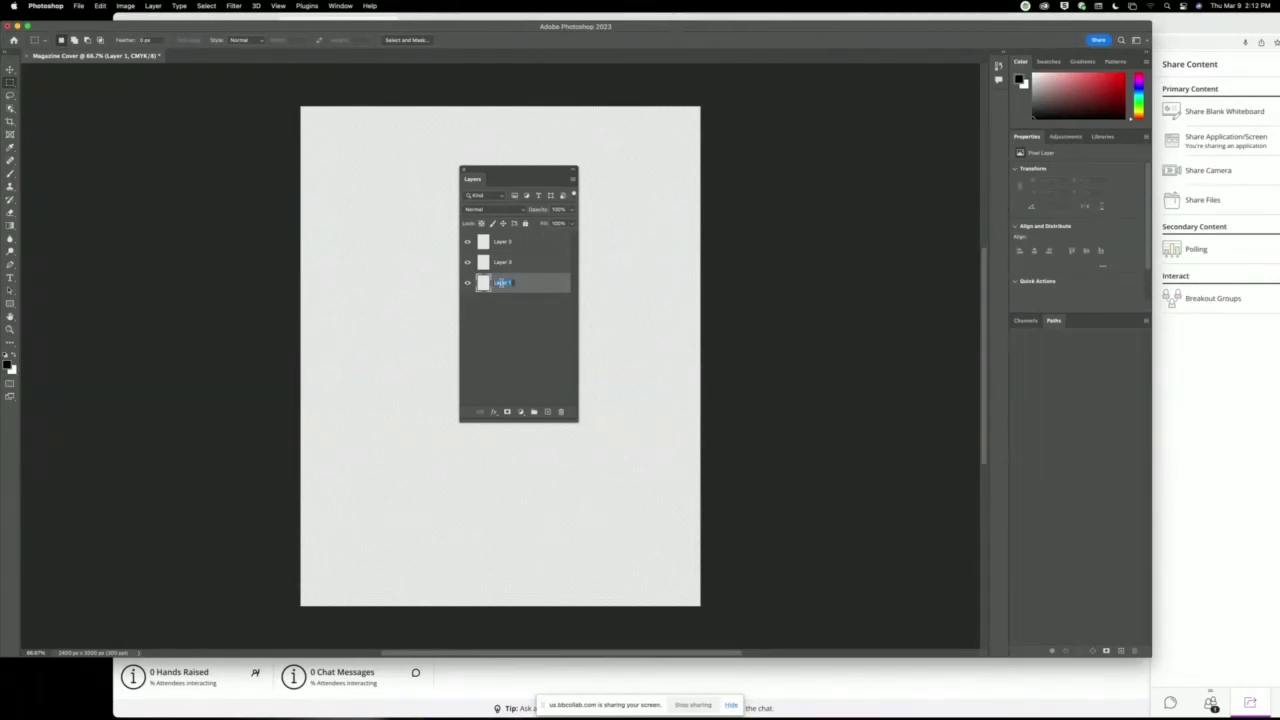
pyautogui.write('Design Elements')
pyautogui.press('Return')
pyautogui.click(503, 244)
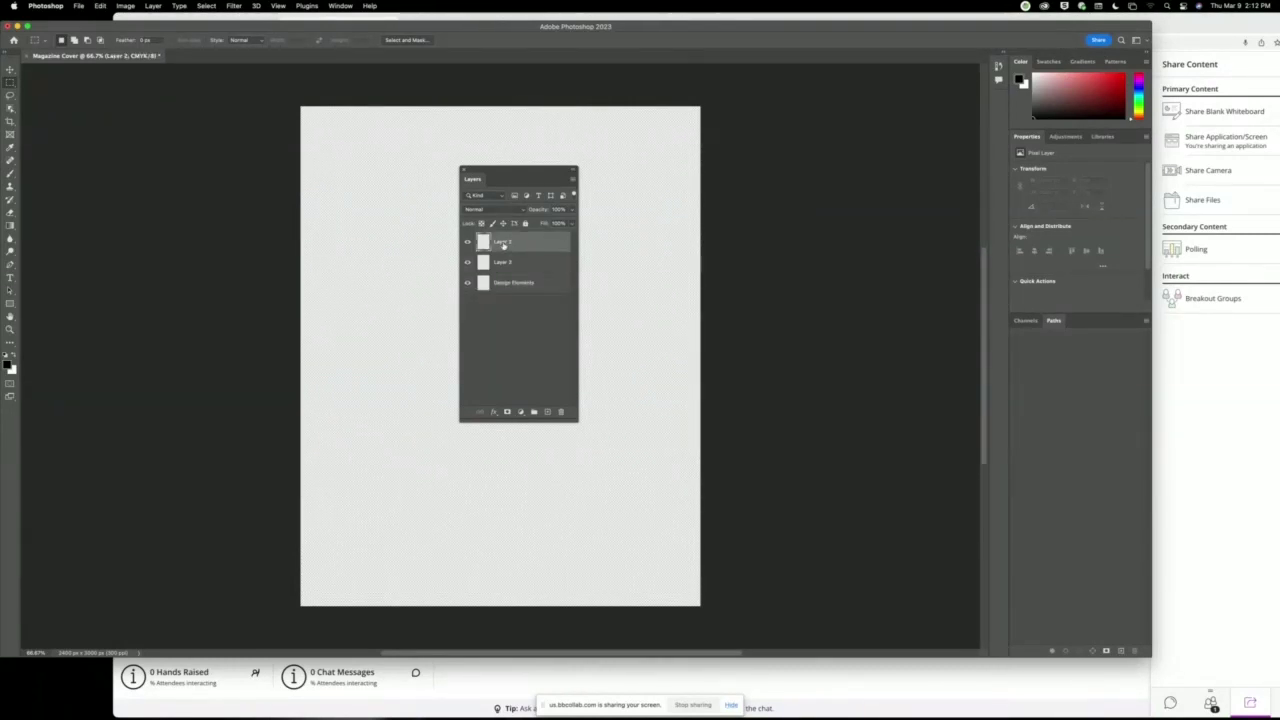
pyautogui.write('Ti')
pyautogui.write('xt')
pyautogui.click(502, 264)
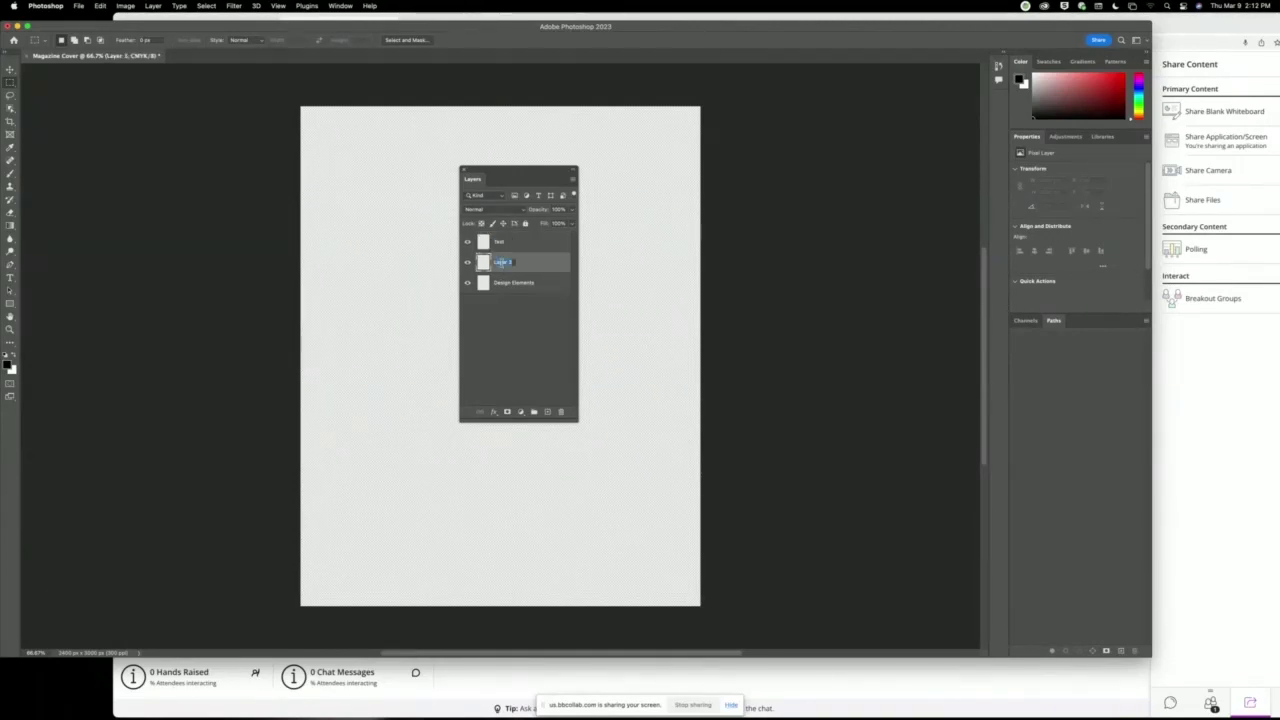
pyautogui.press('BackSpace')
pyautogui.write('Image')
pyautogui.press('BackSpace')
pyautogui.press('BackSpace')
pyautogui.write('nt Photo Here')
pyautogui.press('Return')
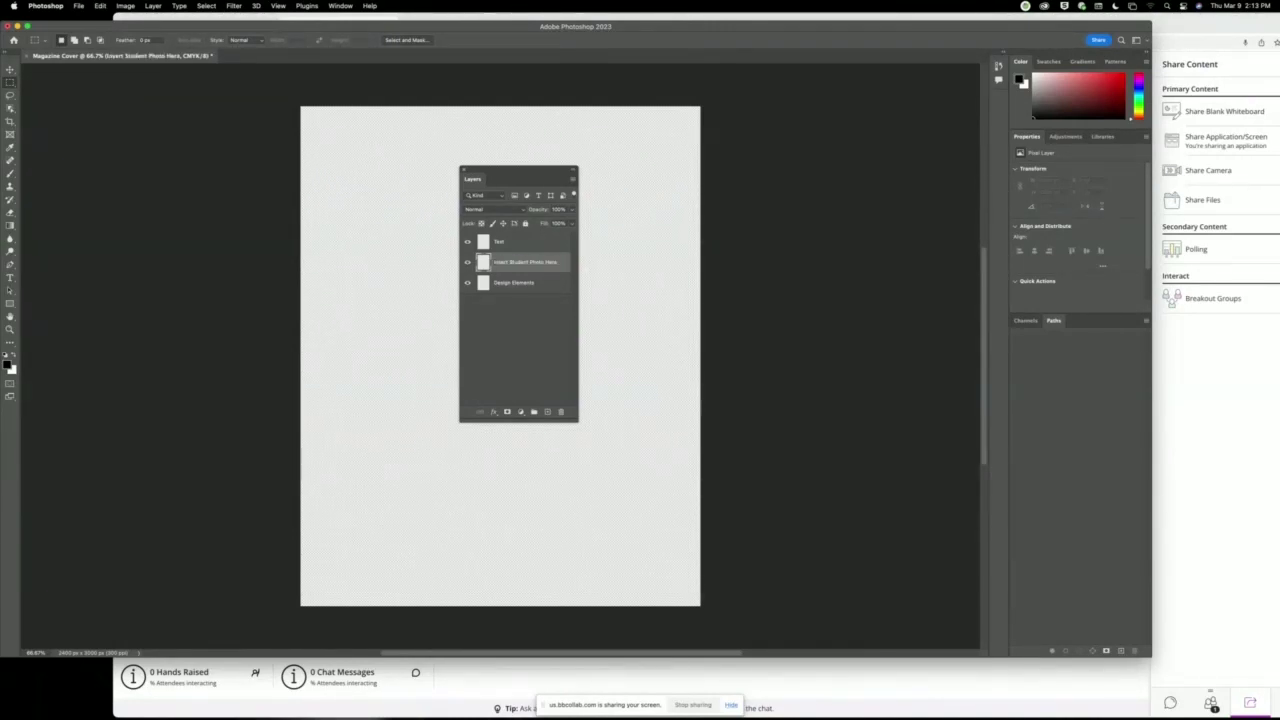
# Move the Insert Student Photo Here layer below Design Elements.
pyautogui.click(520, 242)
pyautogui.click(511, 289)
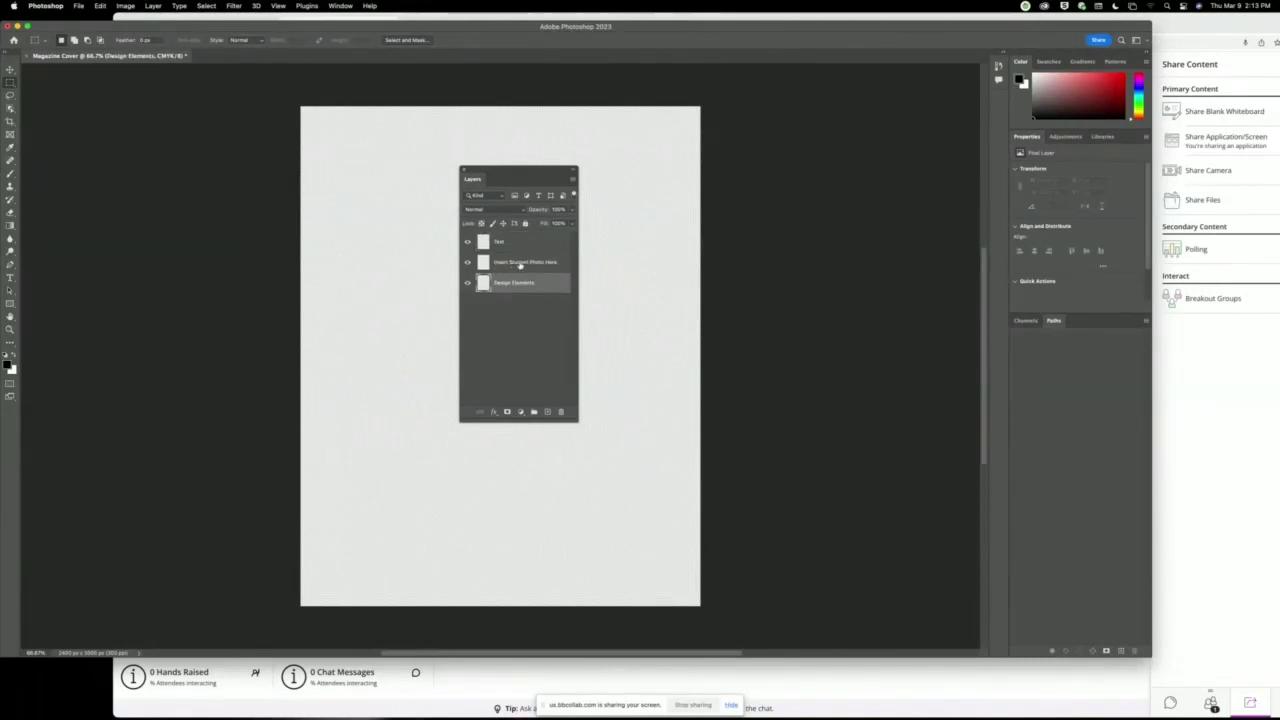
pyautogui.moveTo(520, 265); pyautogui.dragTo(534, 296)
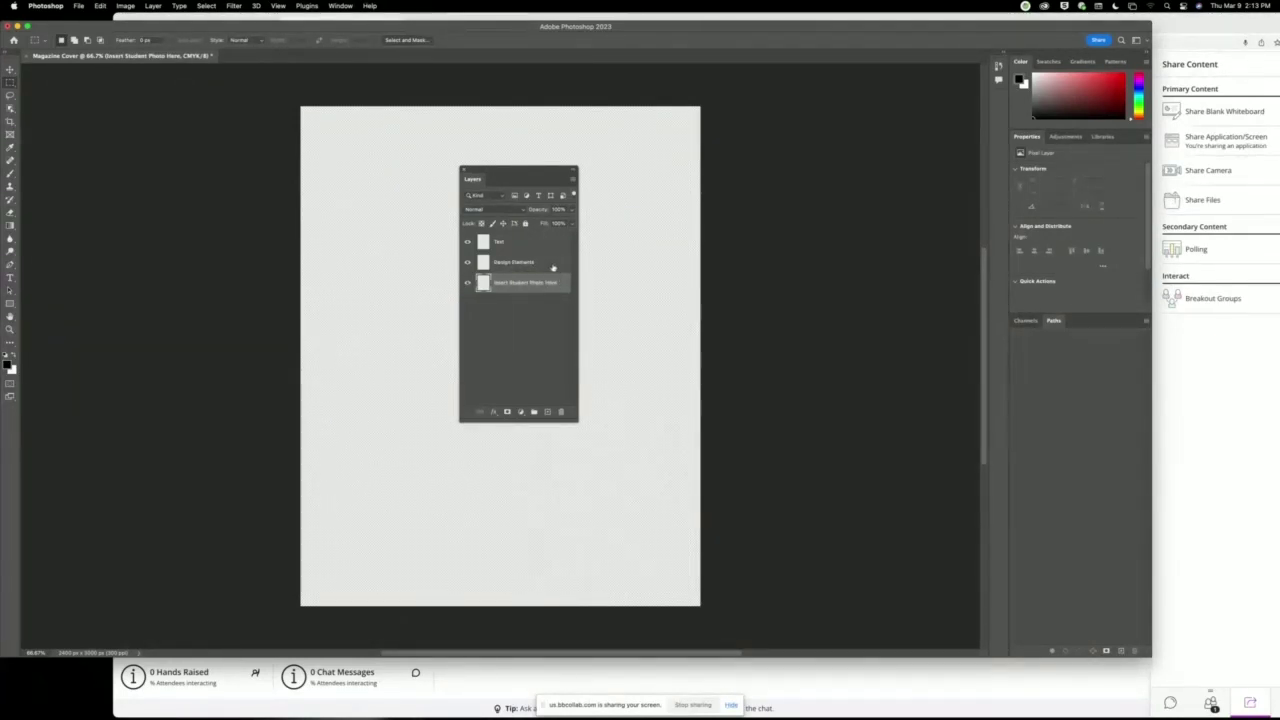
pyautogui.click(553, 268)
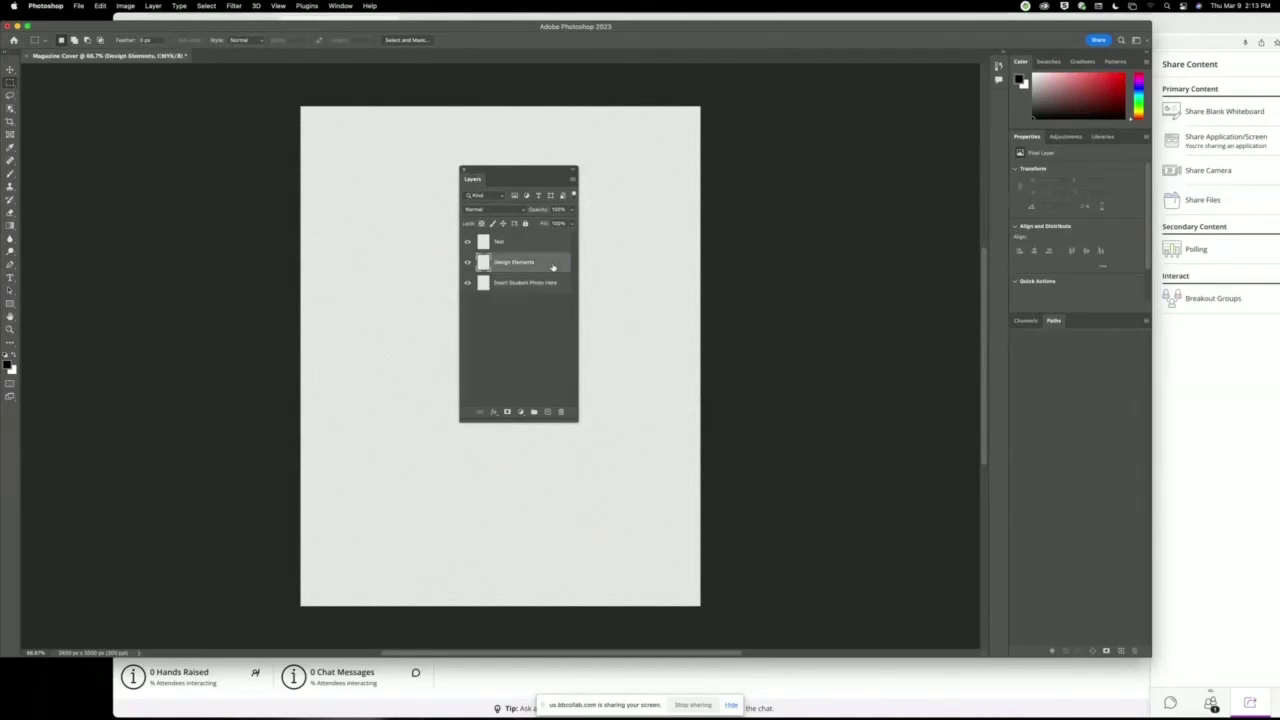
# Save the document as Magazine Cover.psd on the Desktop with maximum compatibility.
pyautogui.moveTo(532, 175); pyautogui.dragTo(733, 197)
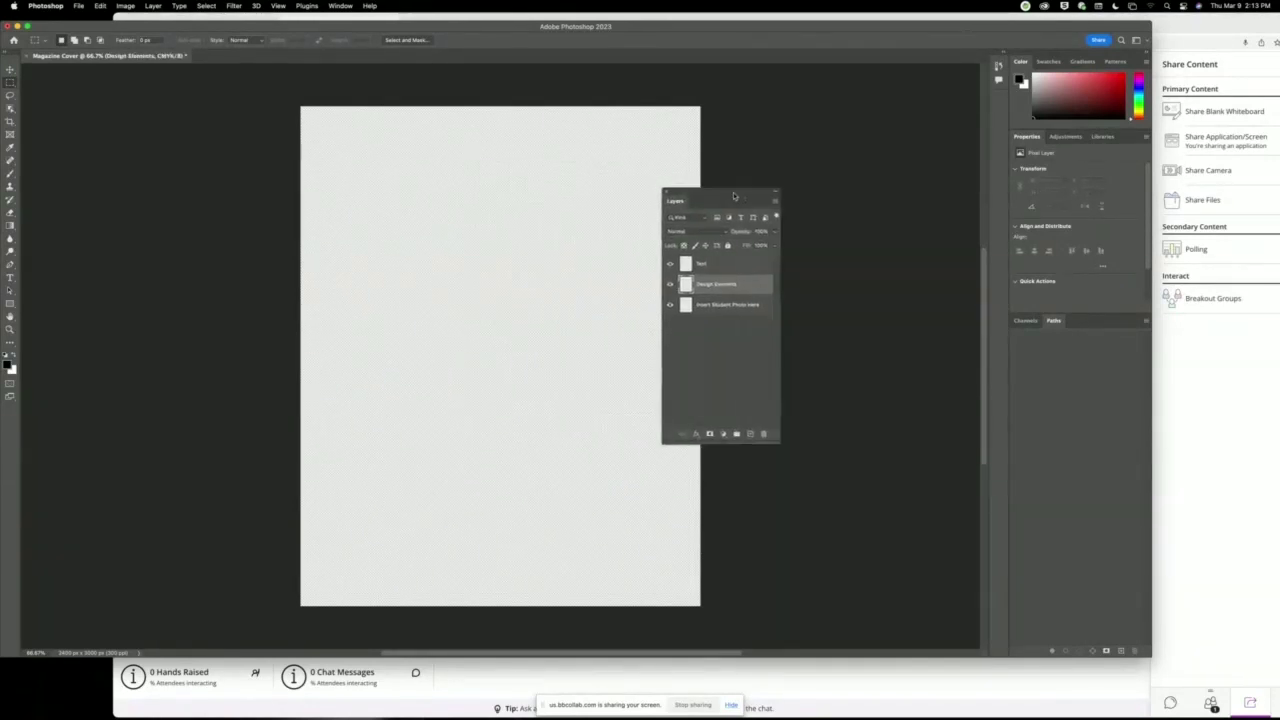
pyautogui.press('super+s')
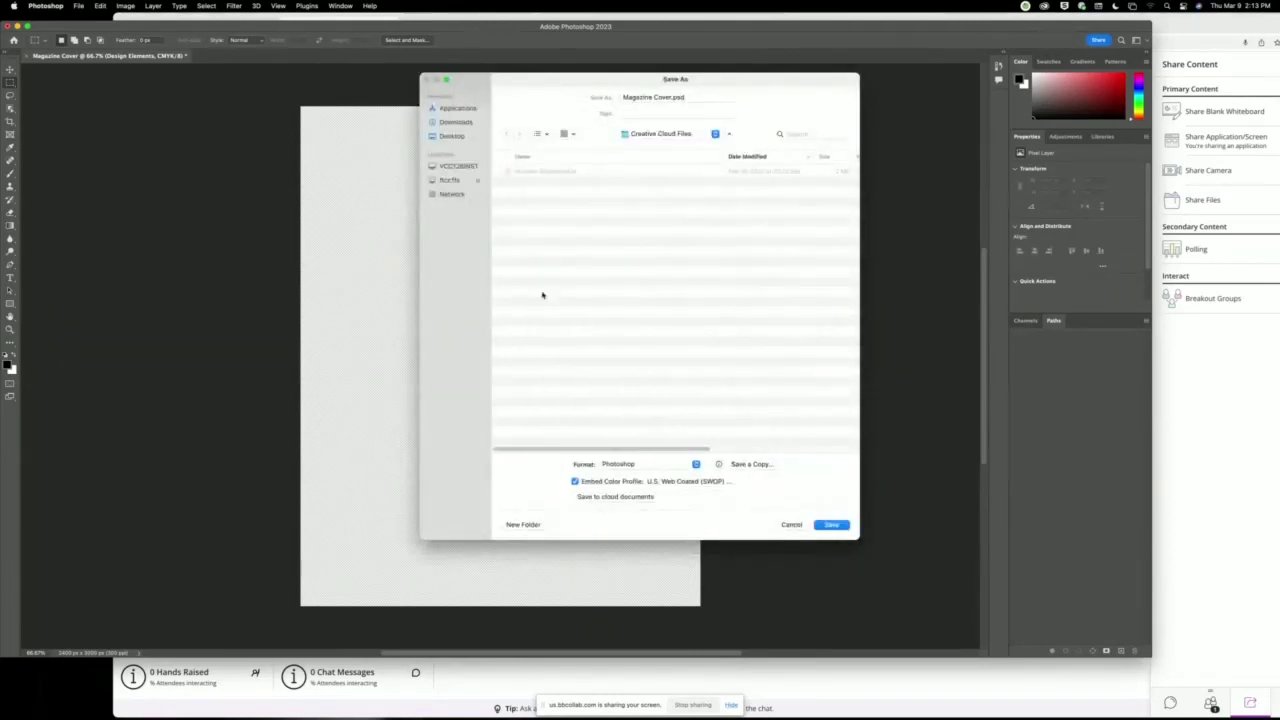
pyautogui.click(460, 137)
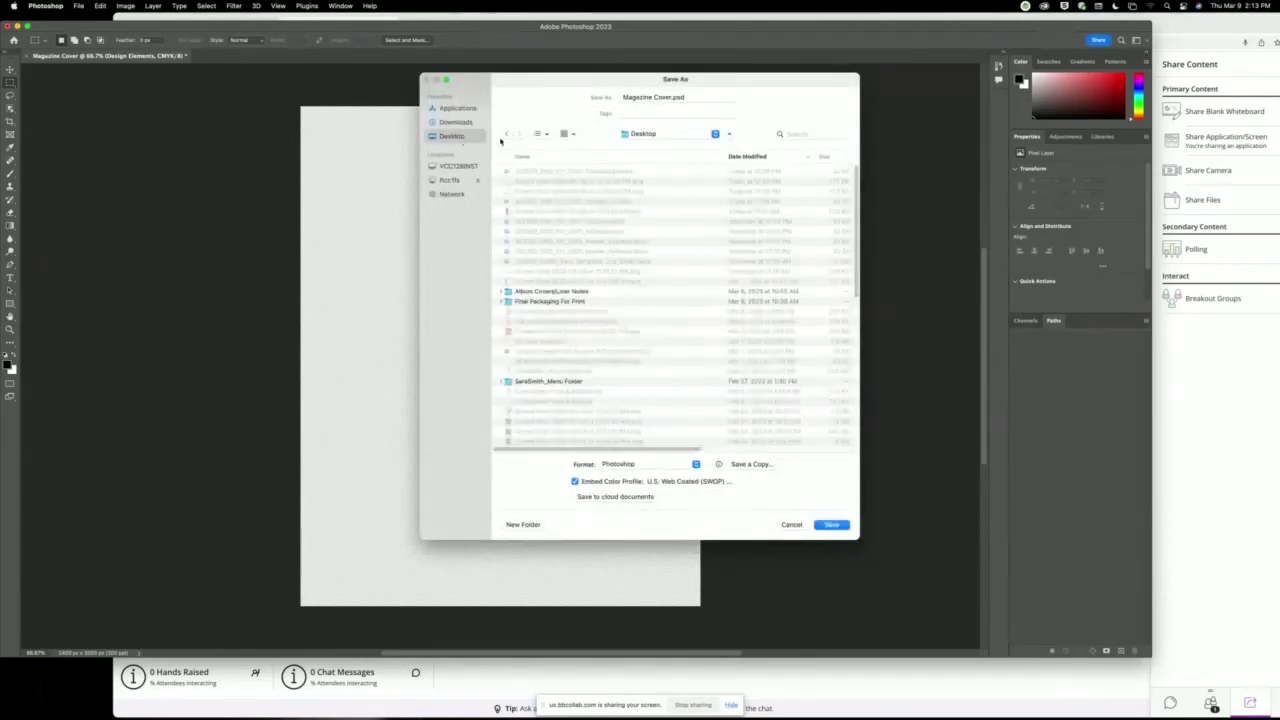
pyautogui.click(841, 527)
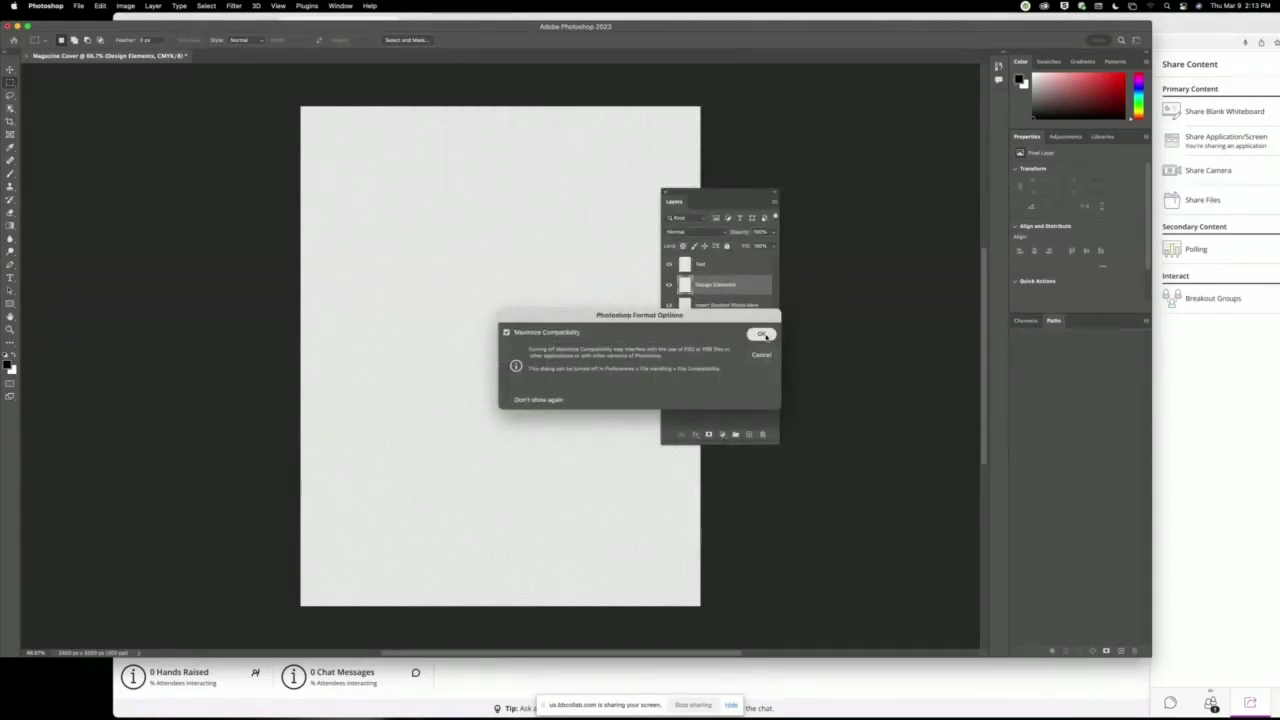
pyautogui.click(763, 334)
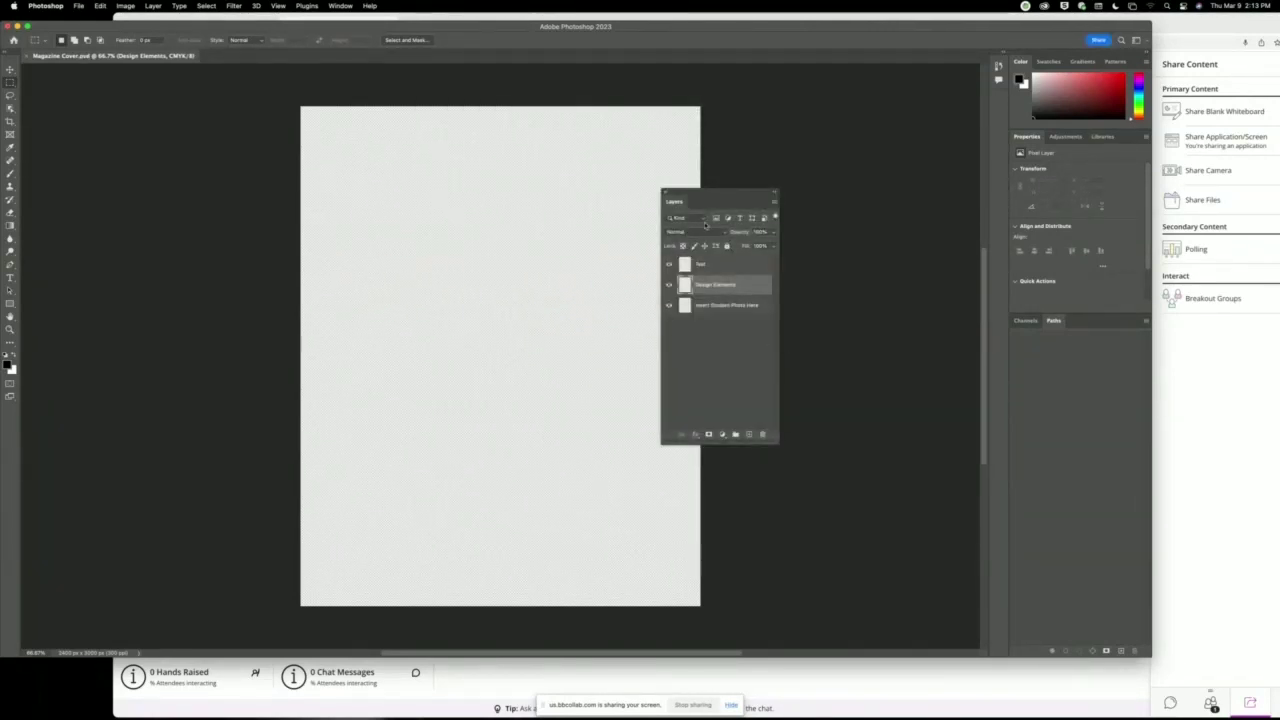
pyautogui.click(21, 24)
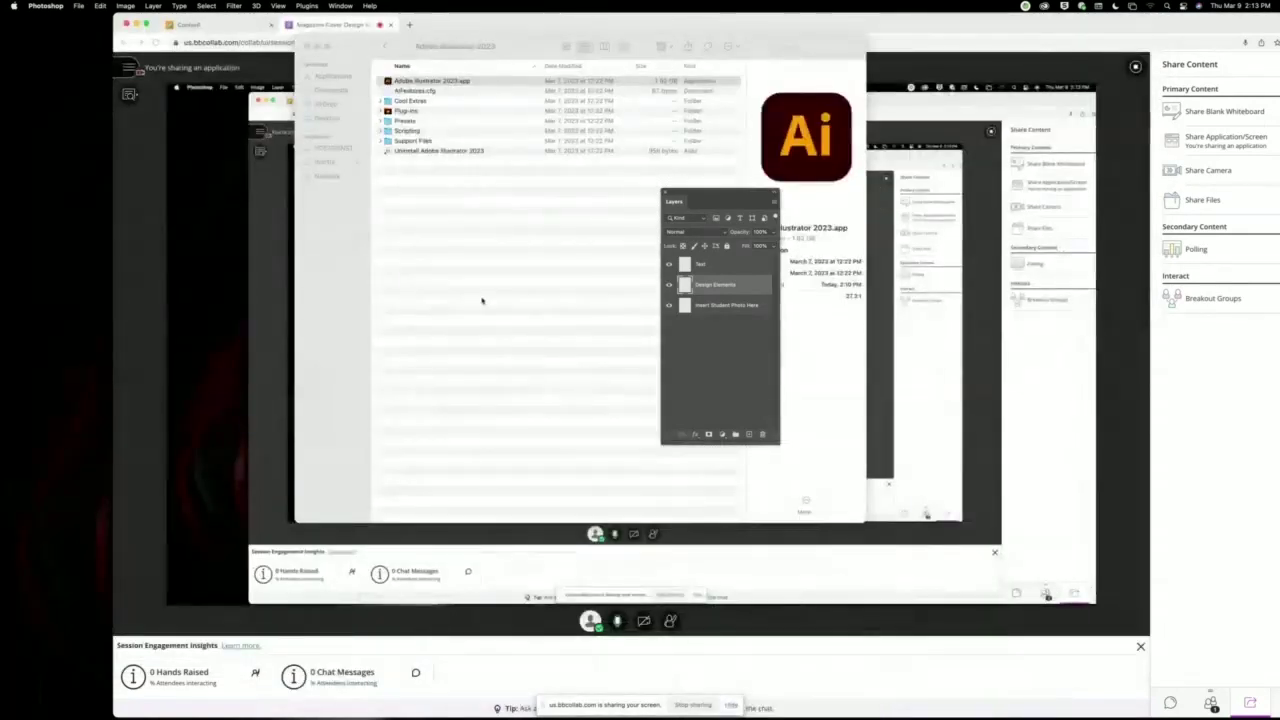
# Bring Illustrator forward, maximize its window and select the Selection tool.
pyautogui.click(307, 47)
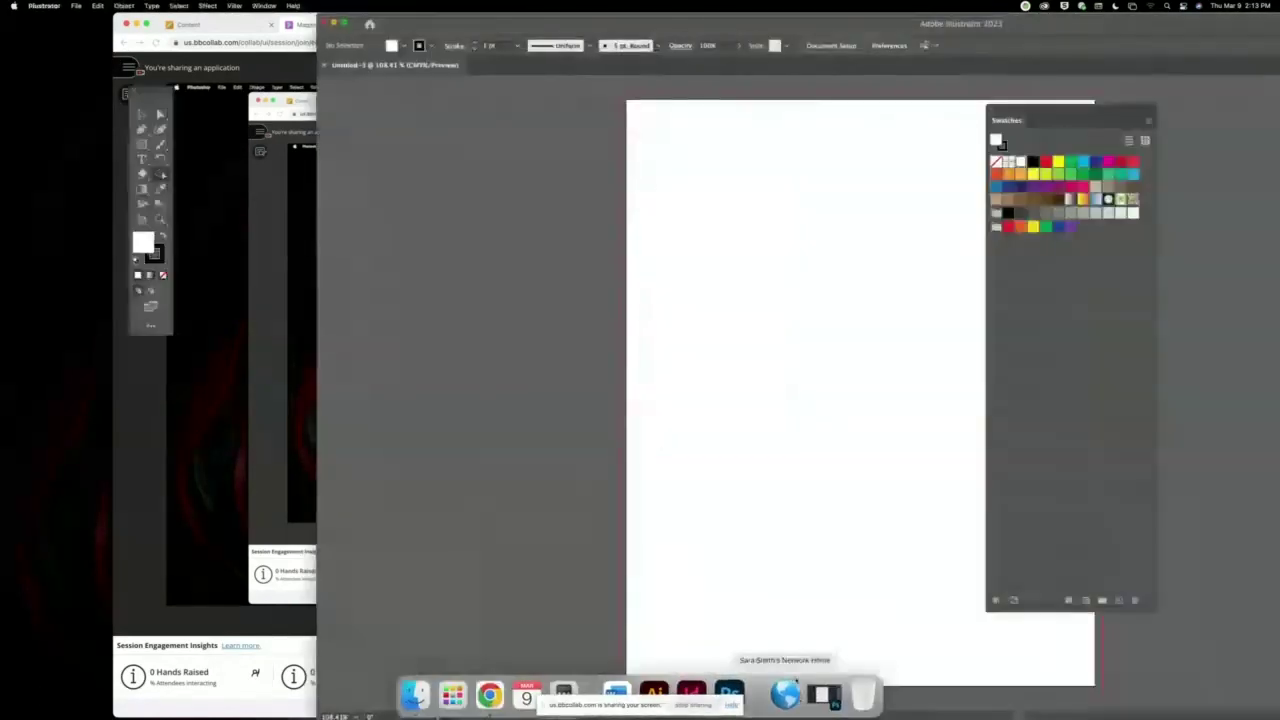
pyautogui.press('super+Tab')
pyautogui.doubleClick(660, 28)
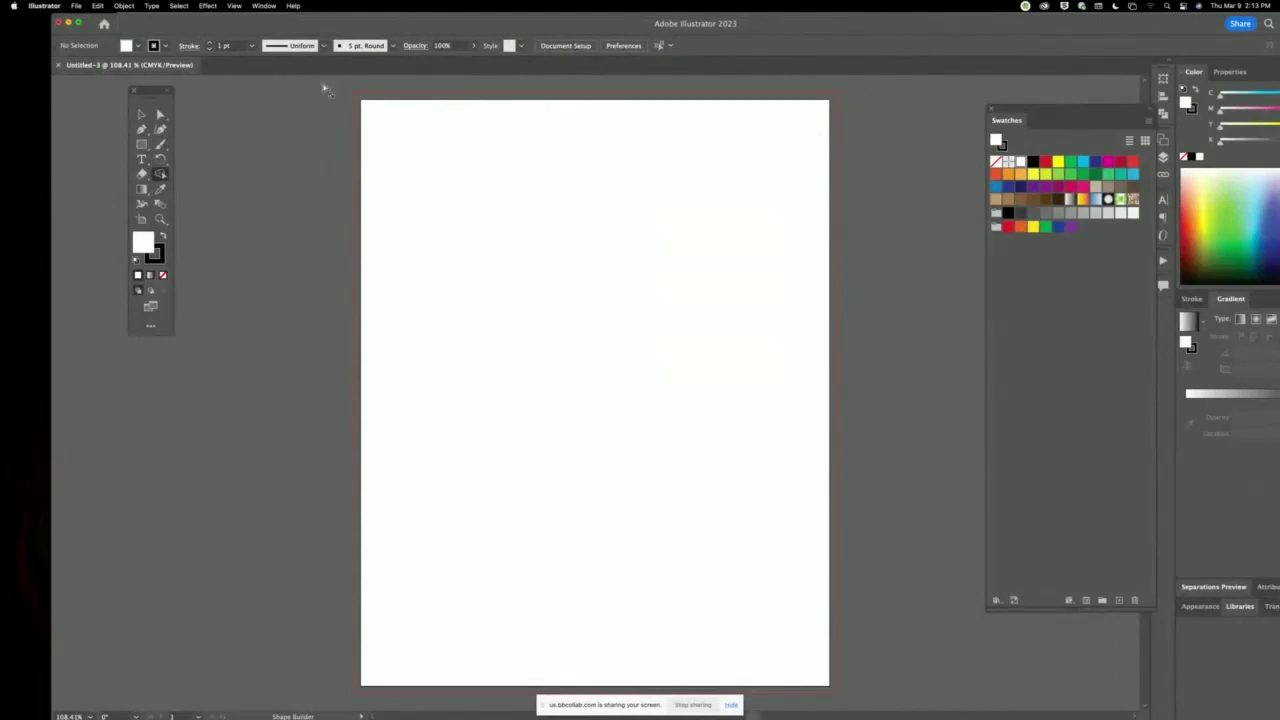
pyautogui.click(142, 115)
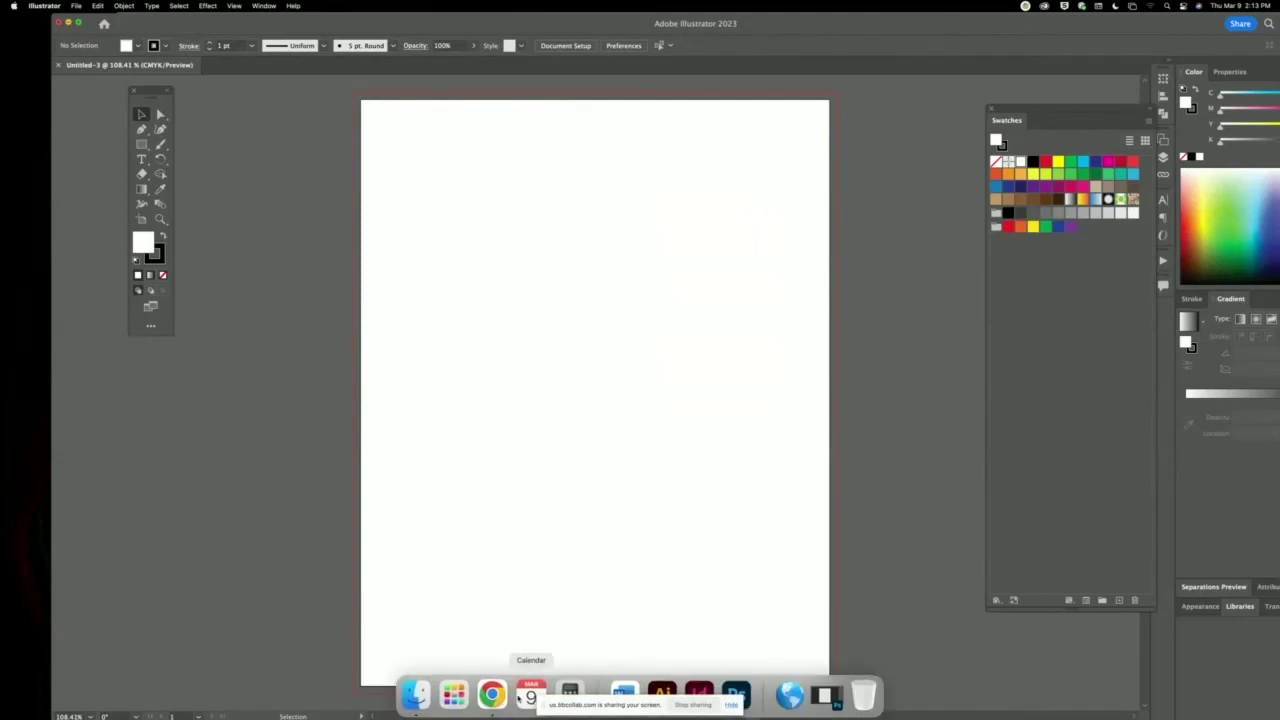
# Open a new Chrome window from the Dock and focus the Google search box.
pyautogui.rightClick(493, 693)
pyautogui.click(525, 592)
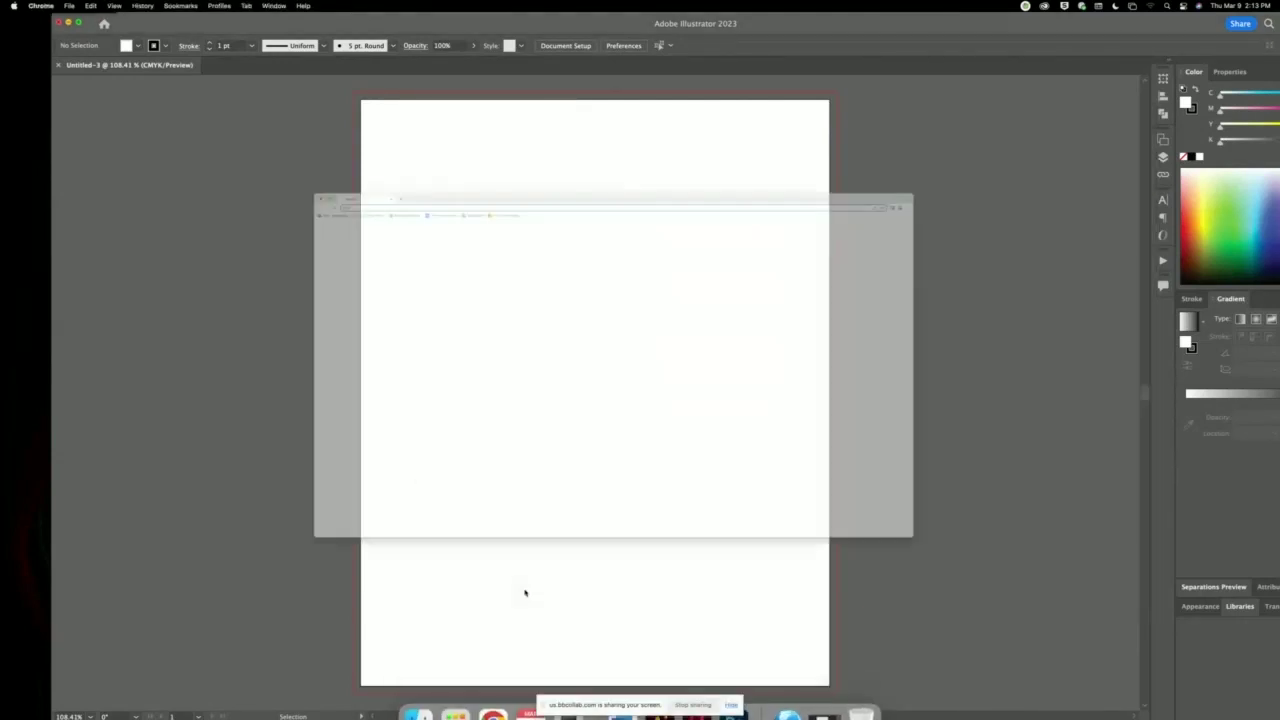
pyautogui.click(646, 230)
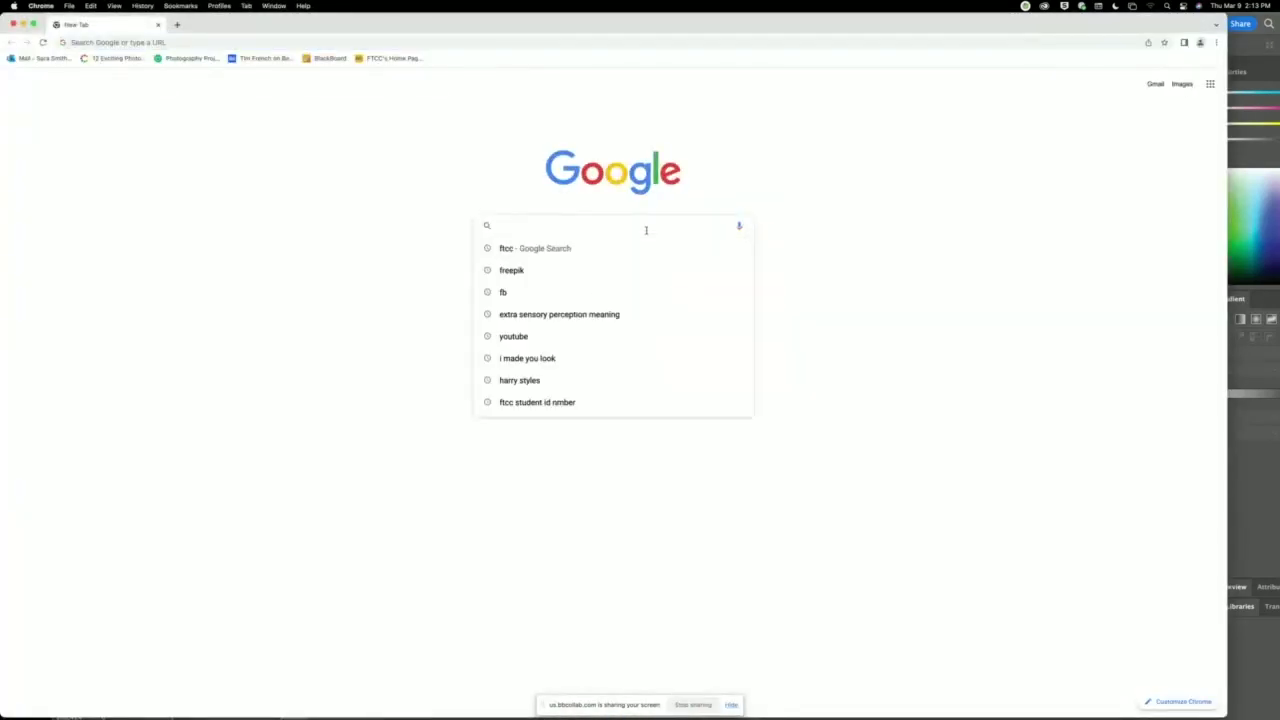
# Search Google Images for 'magazine cover design' at Large size and preview the red Freepik cover.
pyautogui.write('magazine c')
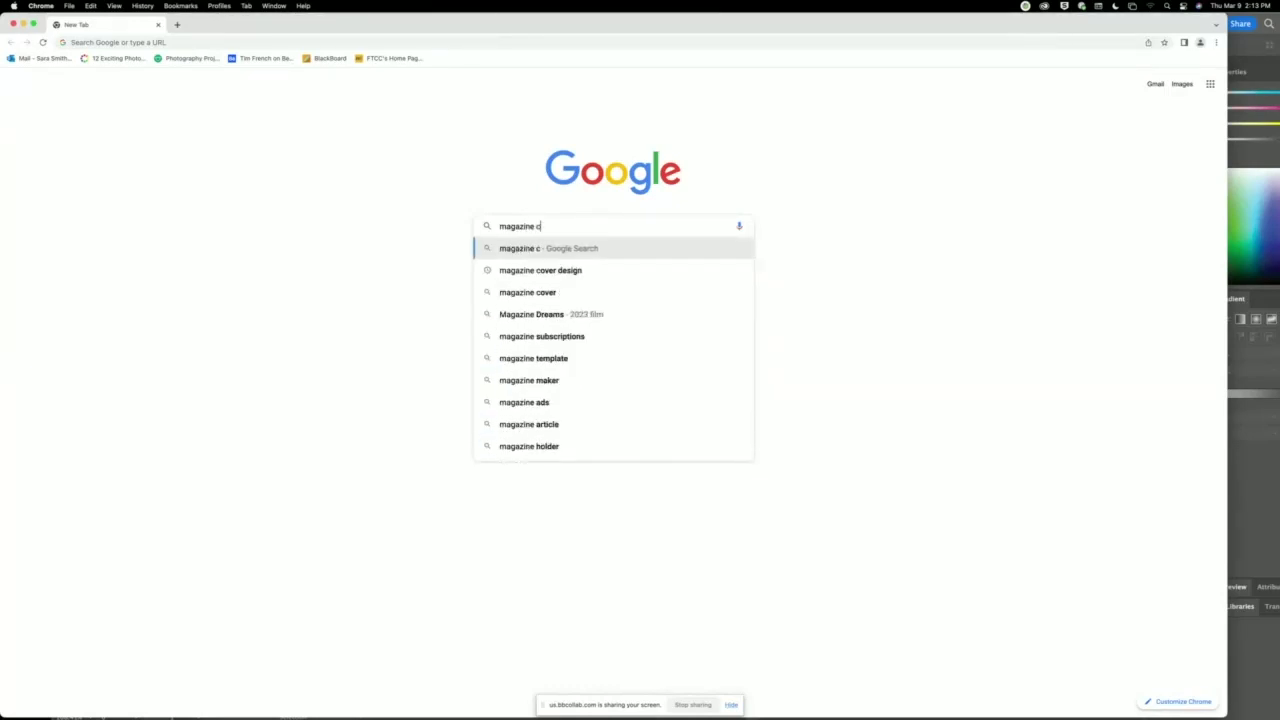
pyautogui.write('over design')
pyautogui.press('Return')
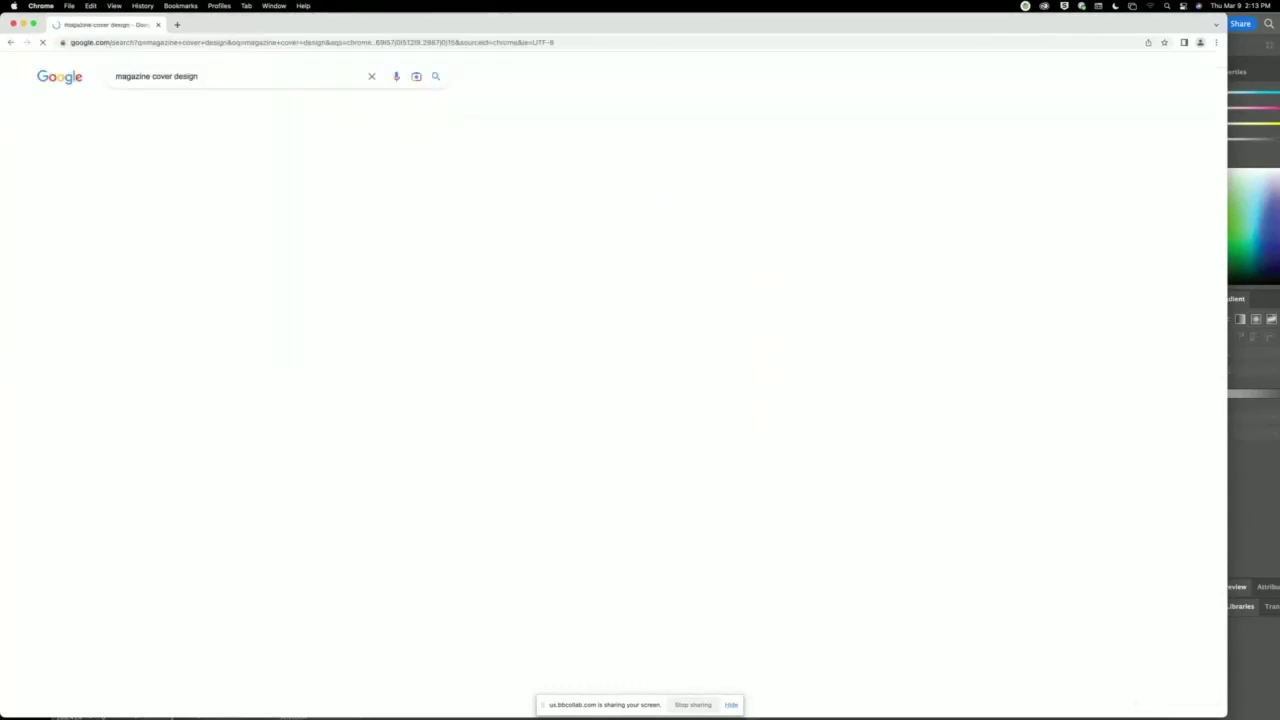
pyautogui.click(164, 107)
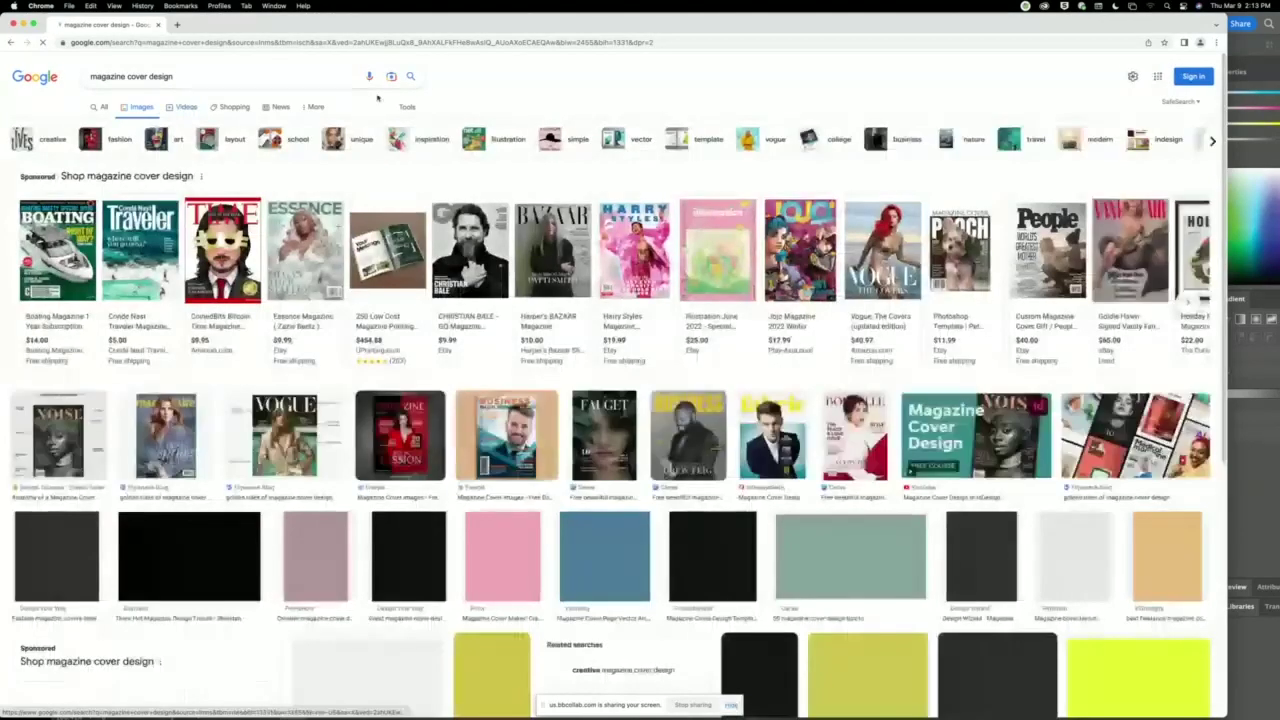
pyautogui.click(407, 106)
pyautogui.click(89, 125)
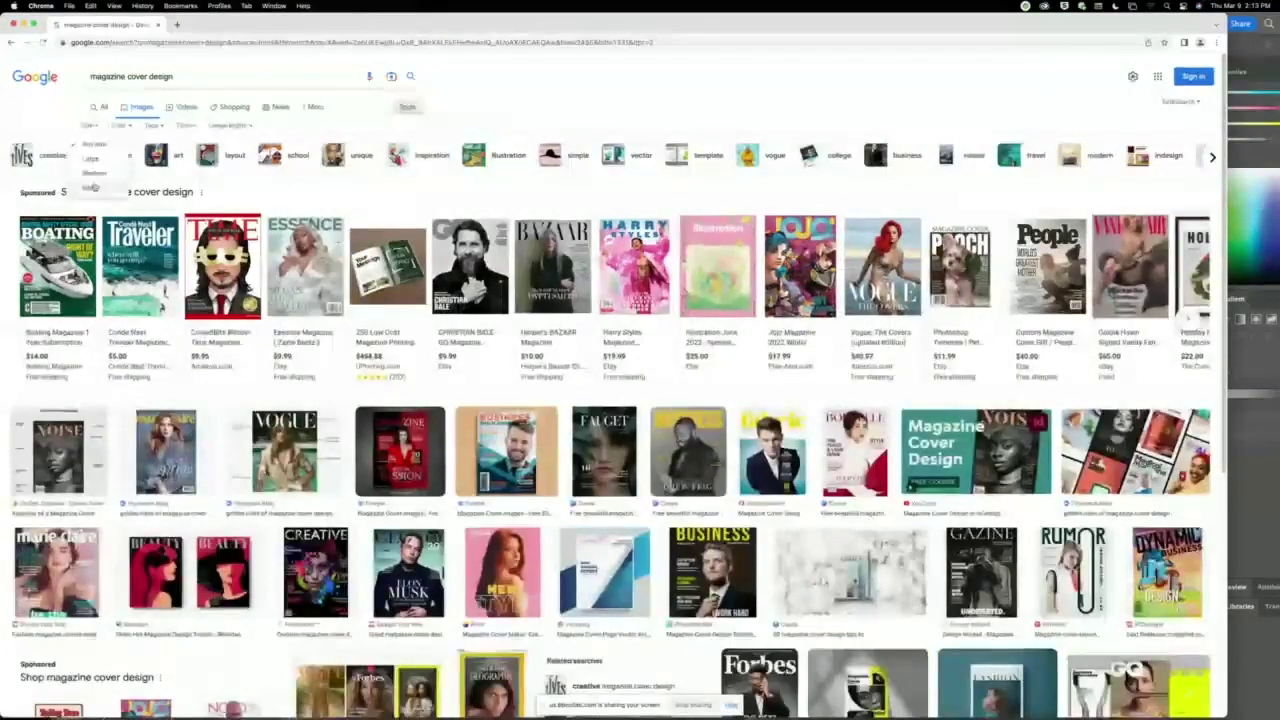
pyautogui.click(95, 160)
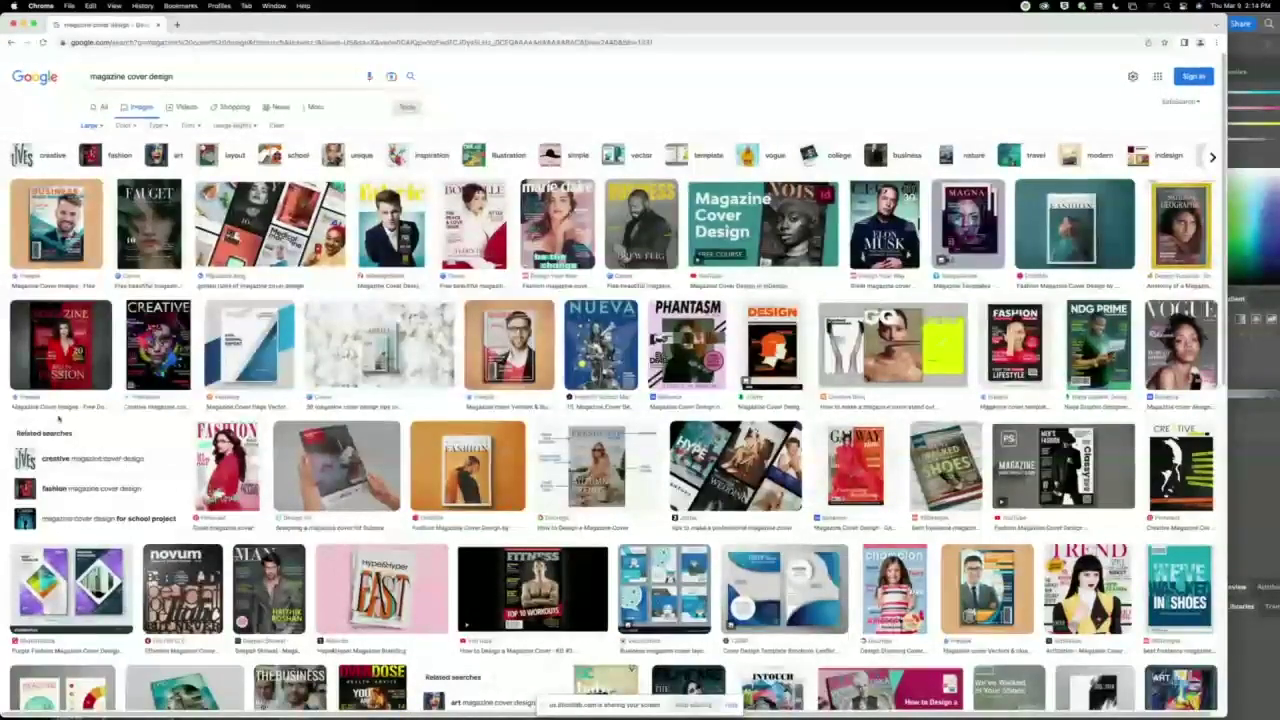
pyautogui.scroll(-3, 86, 392)
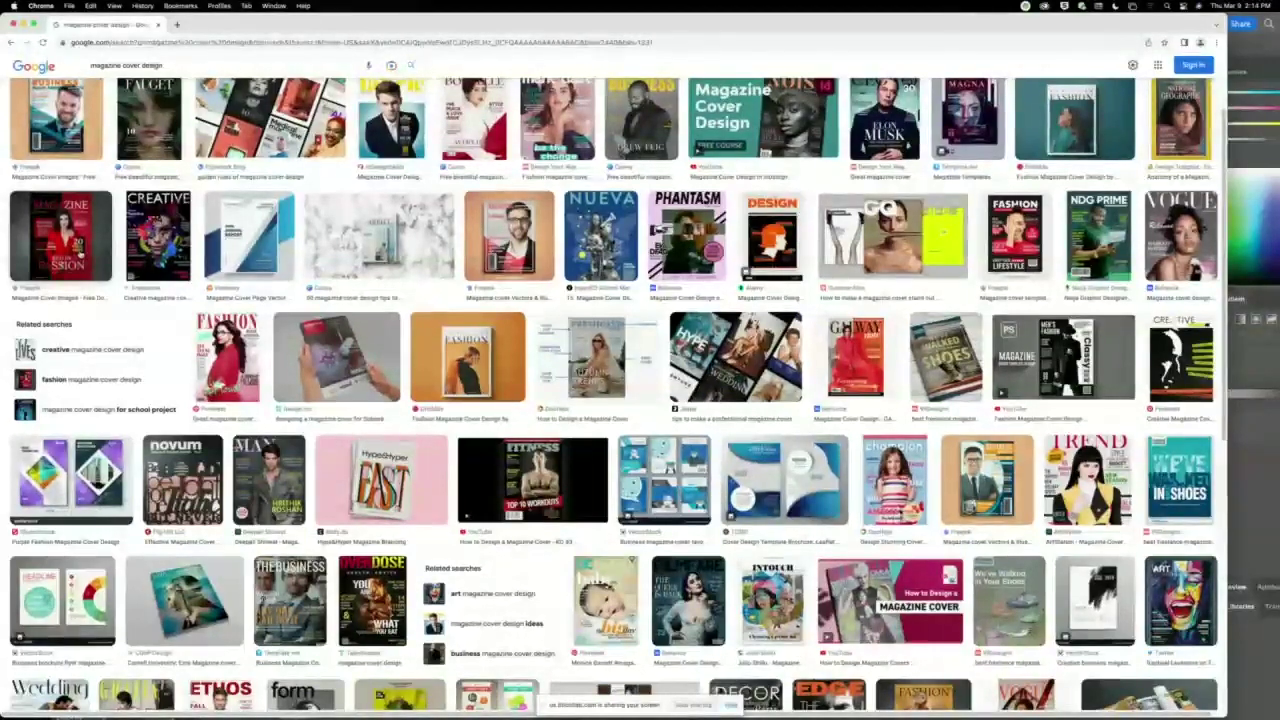
pyautogui.click(60, 240)
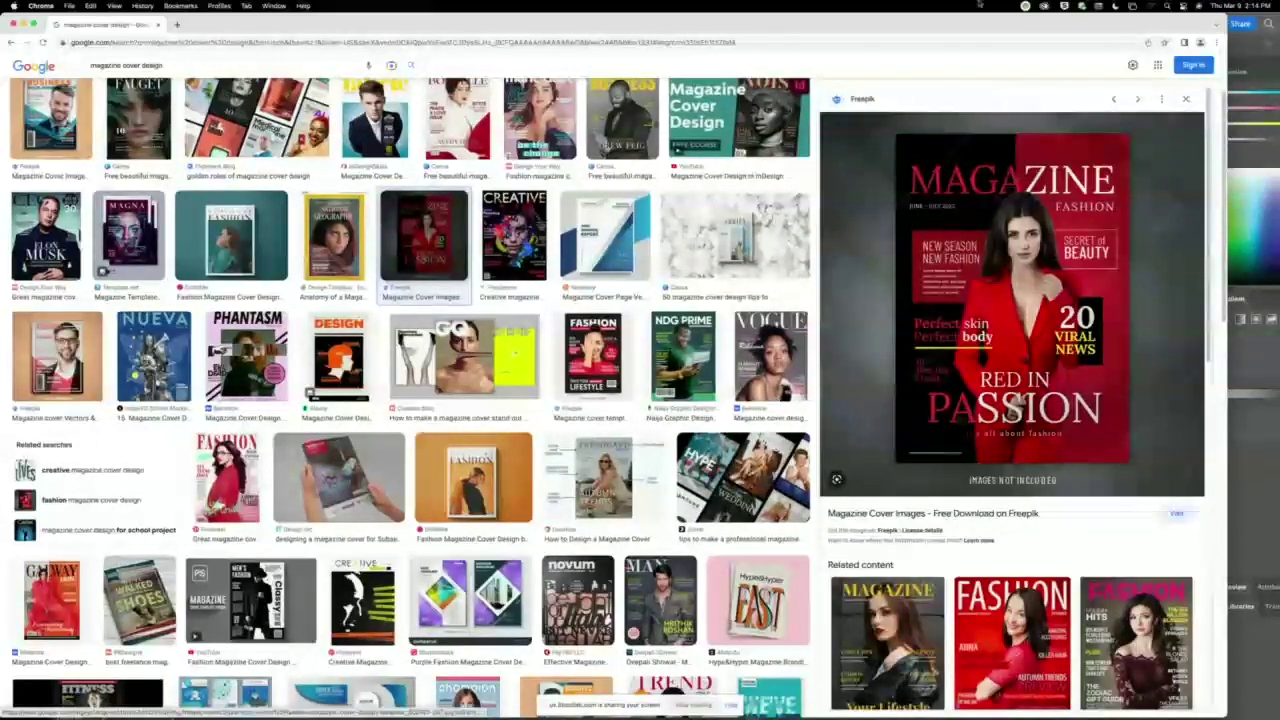
# Arrange the Chrome and Illustrator windows and preview the pink FASHION magazine cover.
pyautogui.moveTo(900, 24); pyautogui.dragTo(144, 24)
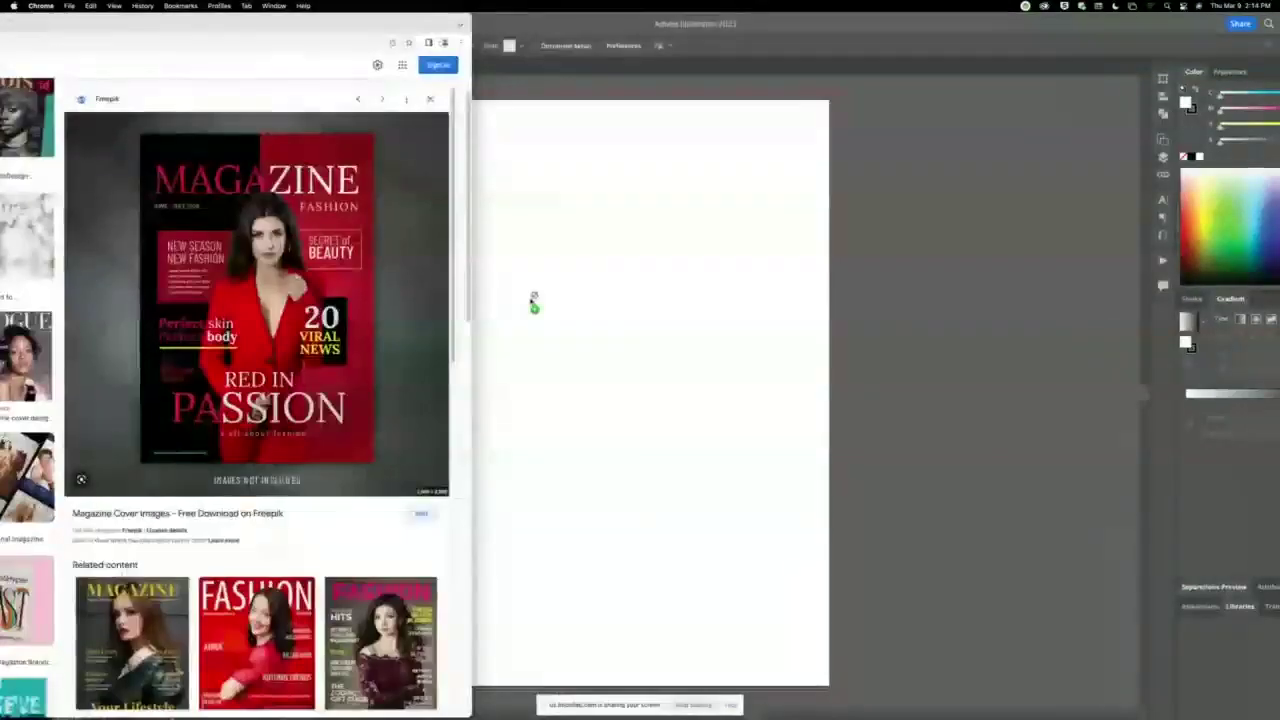
pyautogui.click(924, 329)
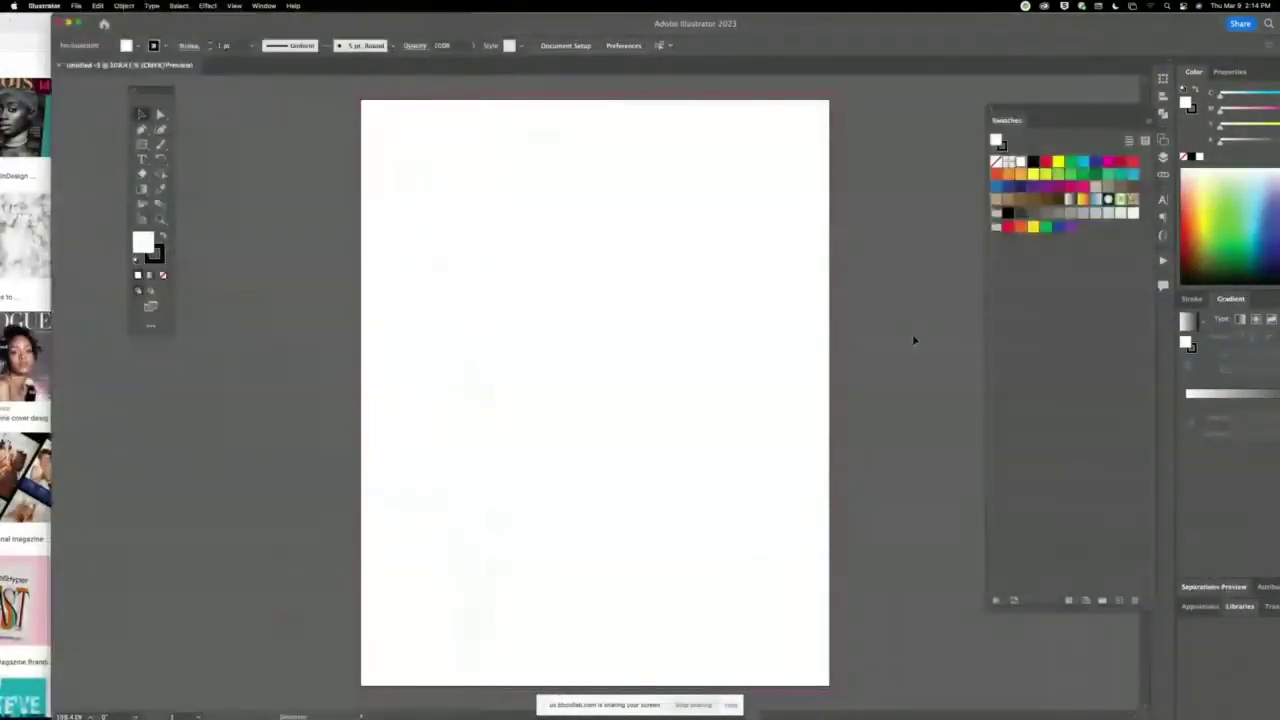
pyautogui.doubleClick(768, 24)
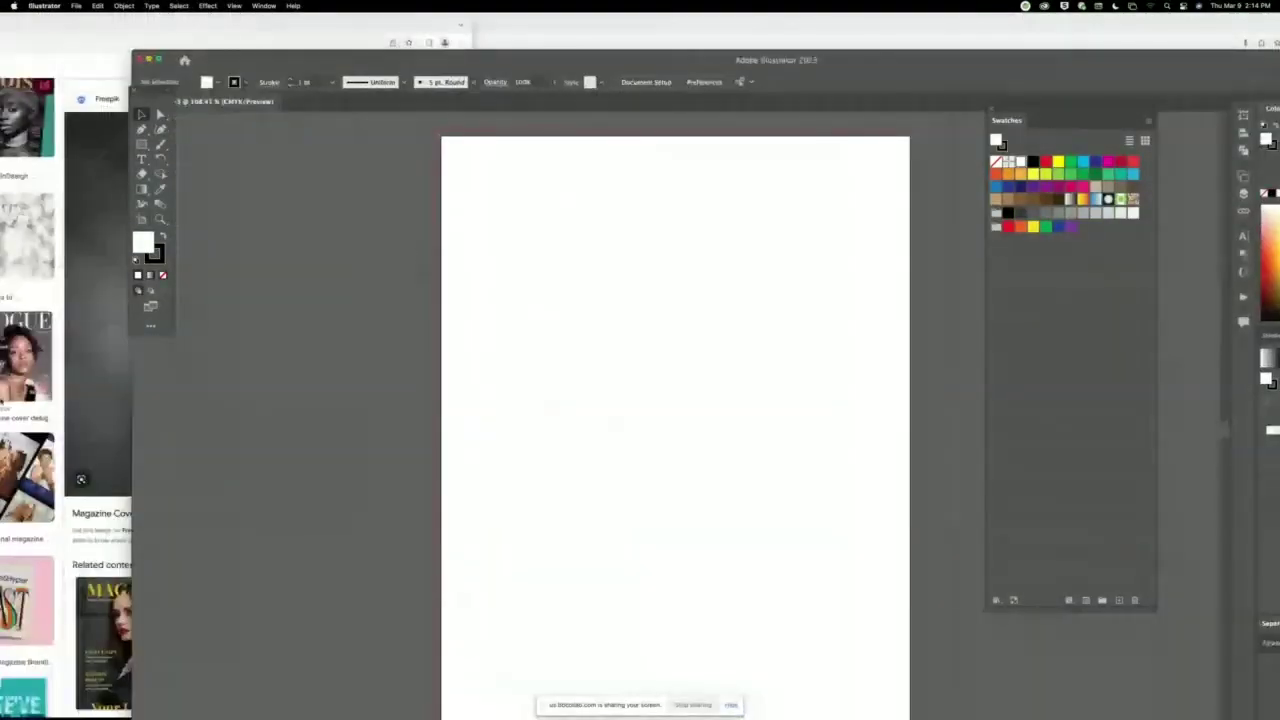
pyautogui.click(127, 445)
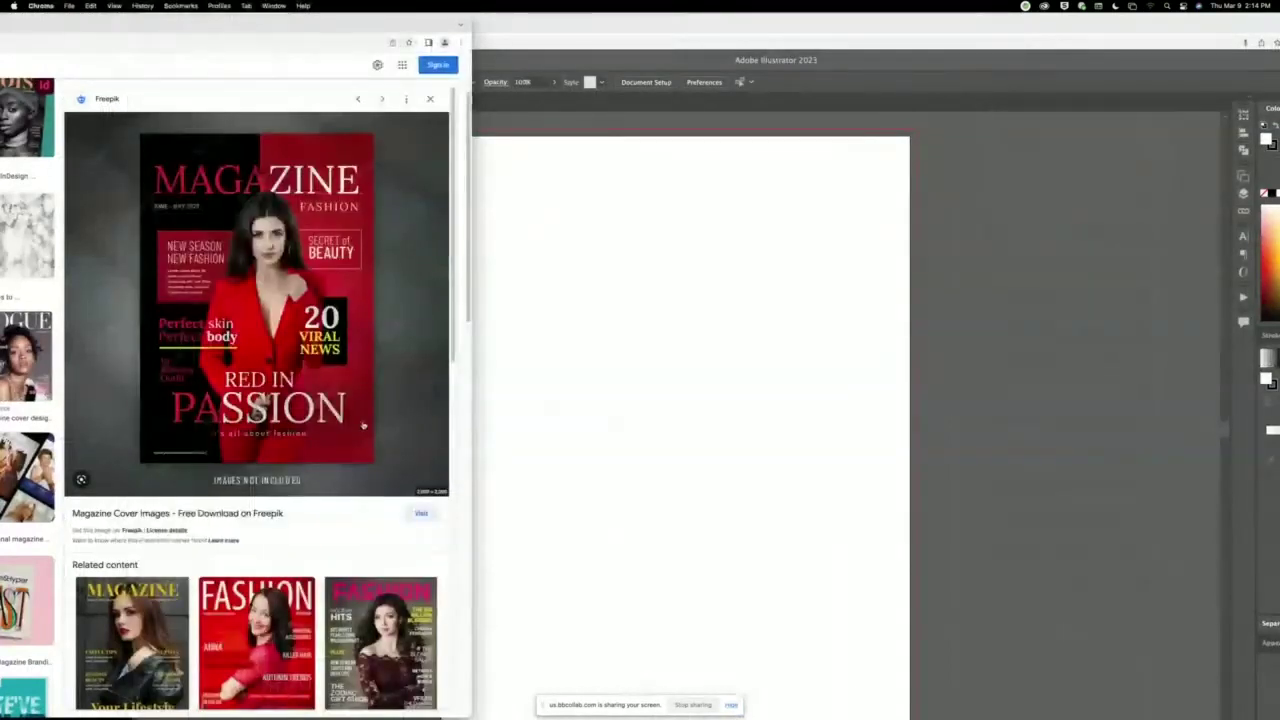
pyautogui.click(531, 436)
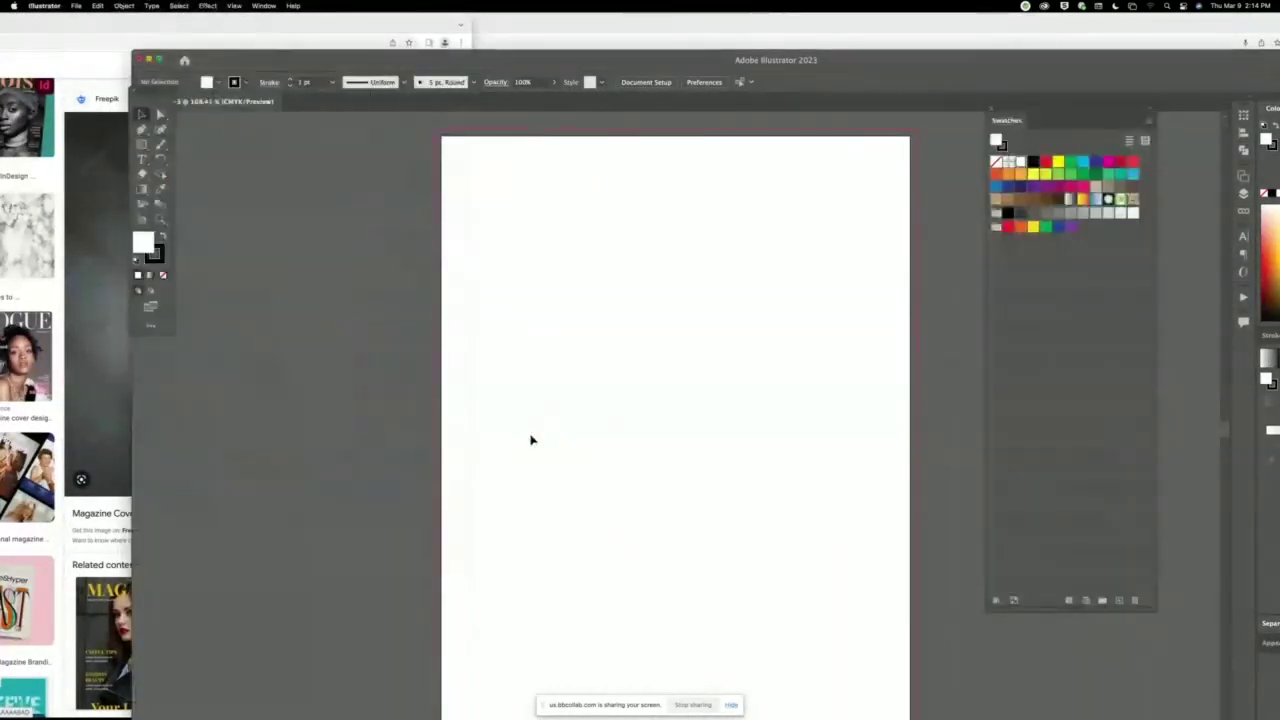
pyautogui.click(98, 384)
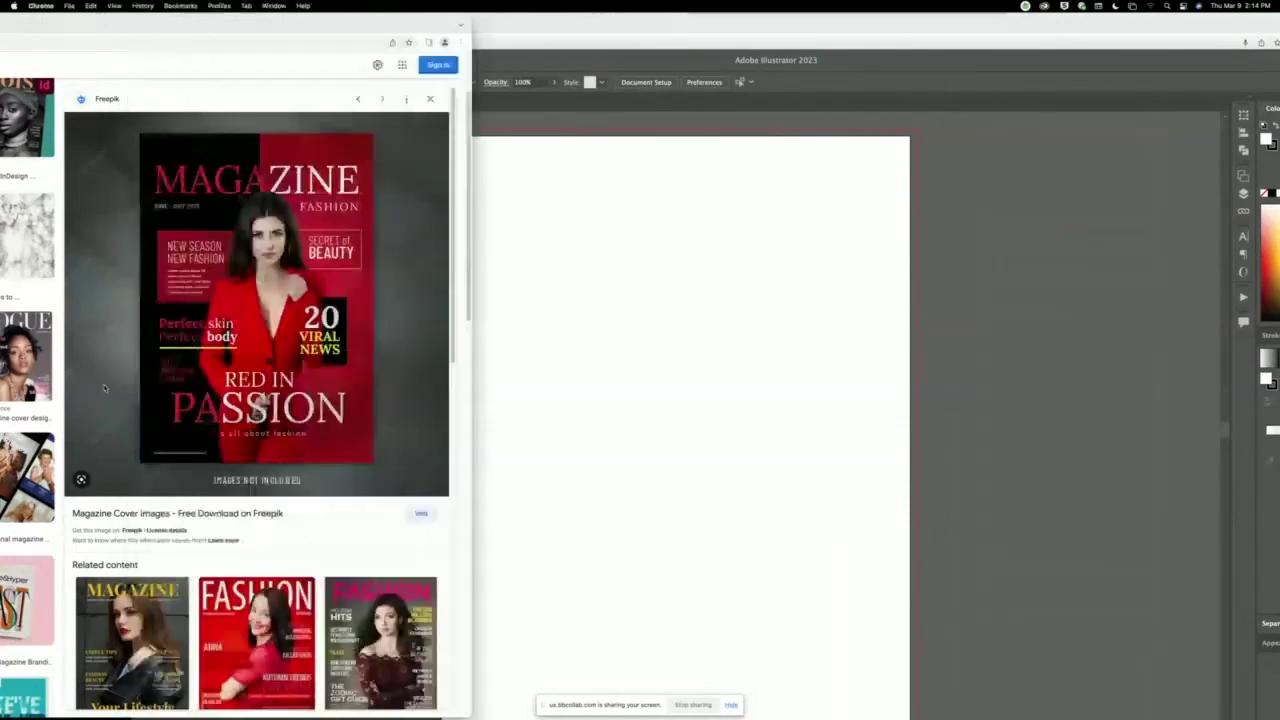
pyautogui.moveTo(235, 28); pyautogui.dragTo(720, 75)
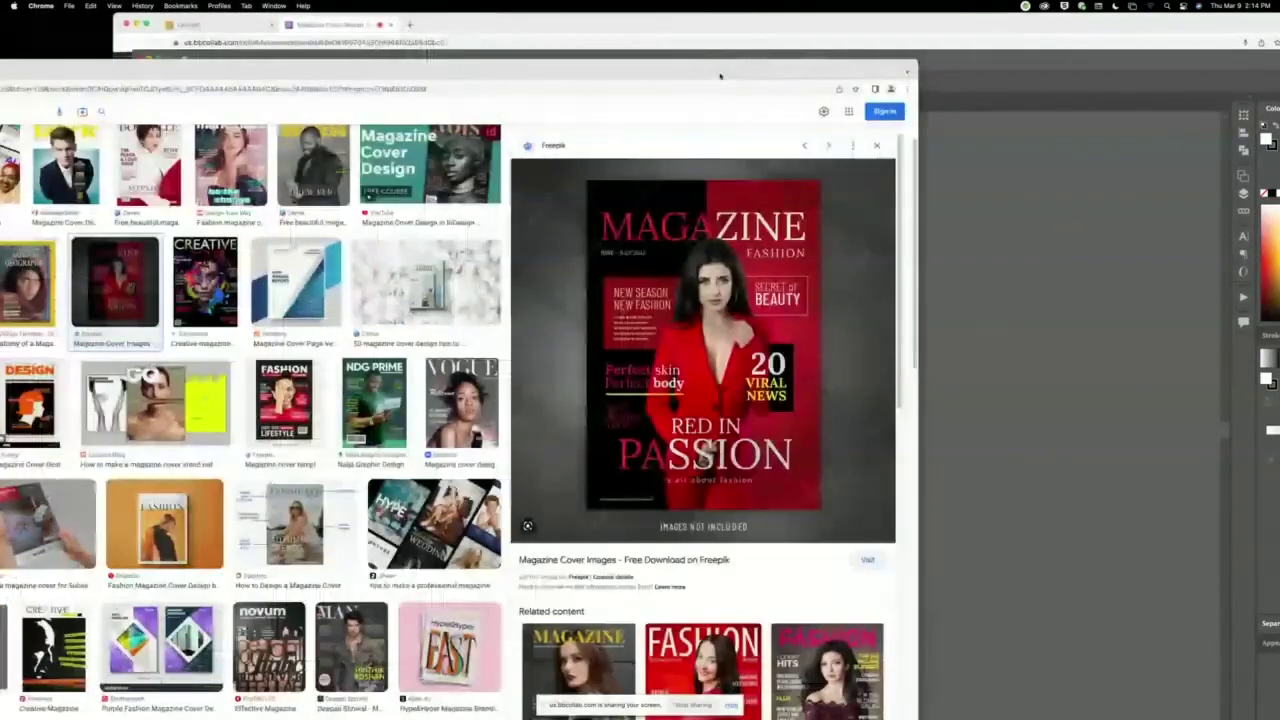
pyautogui.doubleClick(720, 75)
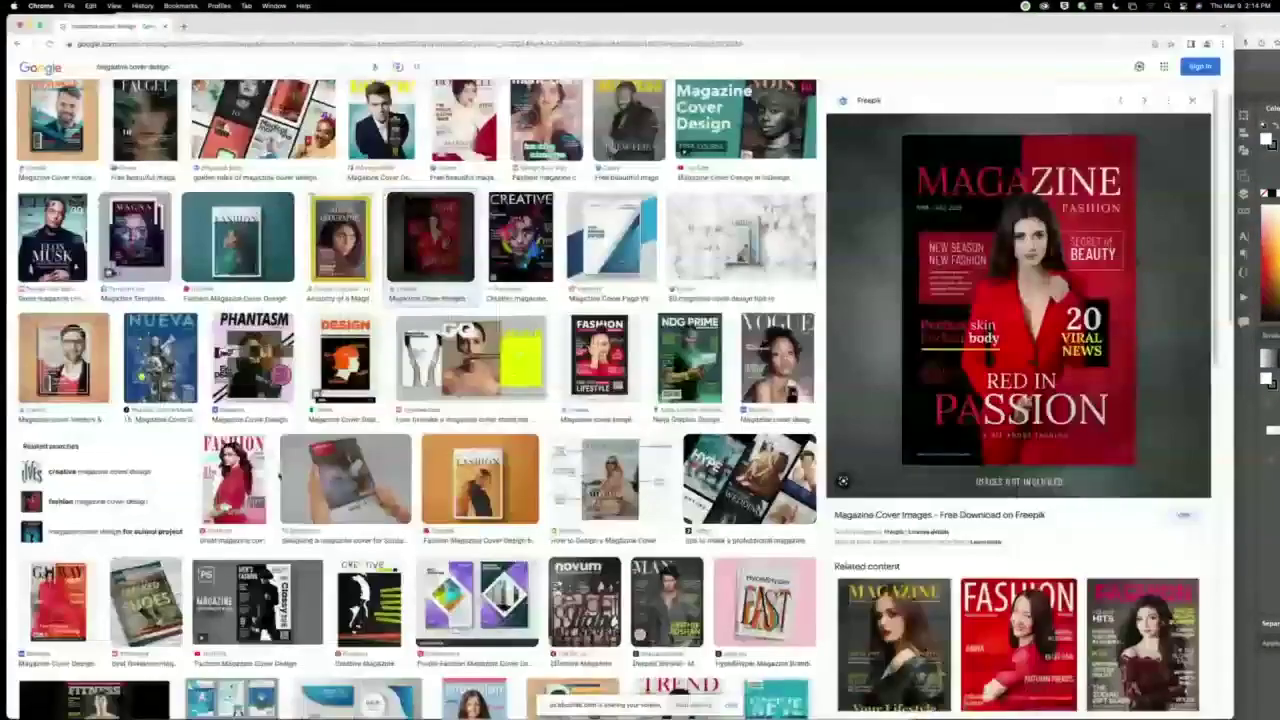
pyautogui.click(232, 482)
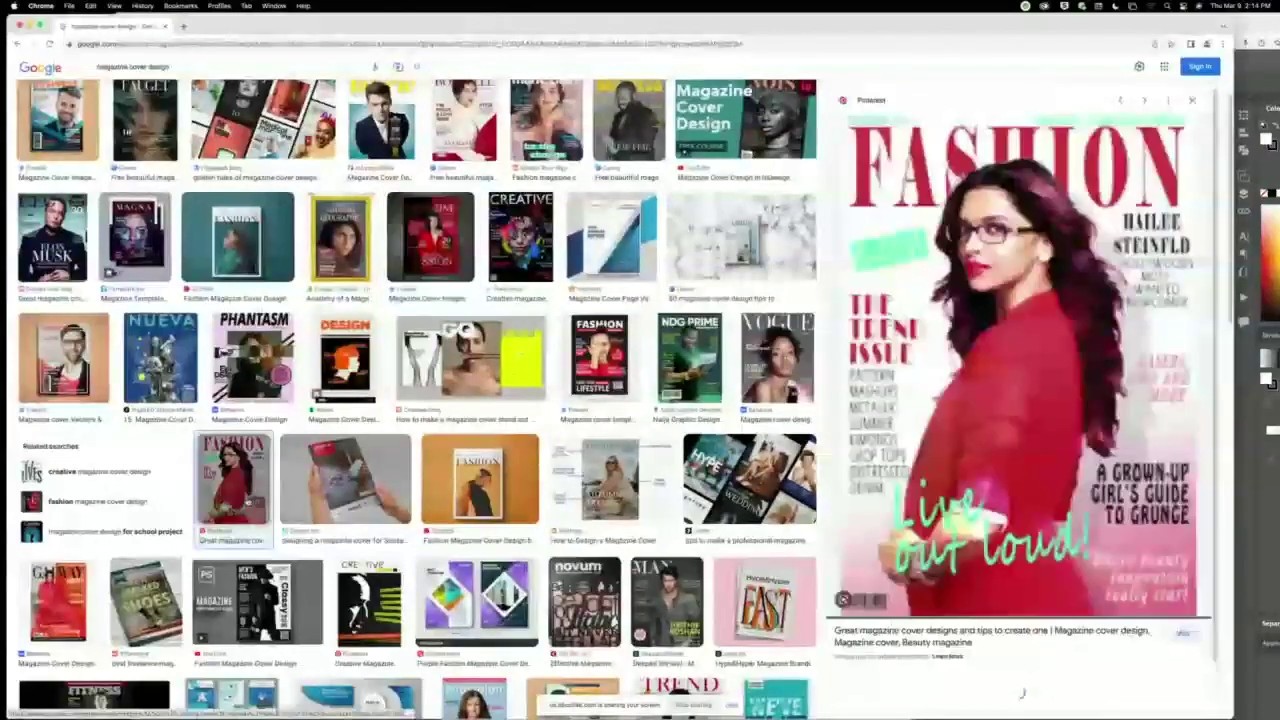
# Drag the FASHION cover into Illustrator and scale it down beside the artboard.
pyautogui.moveTo(1032, 25); pyautogui.dragTo(347, 10)
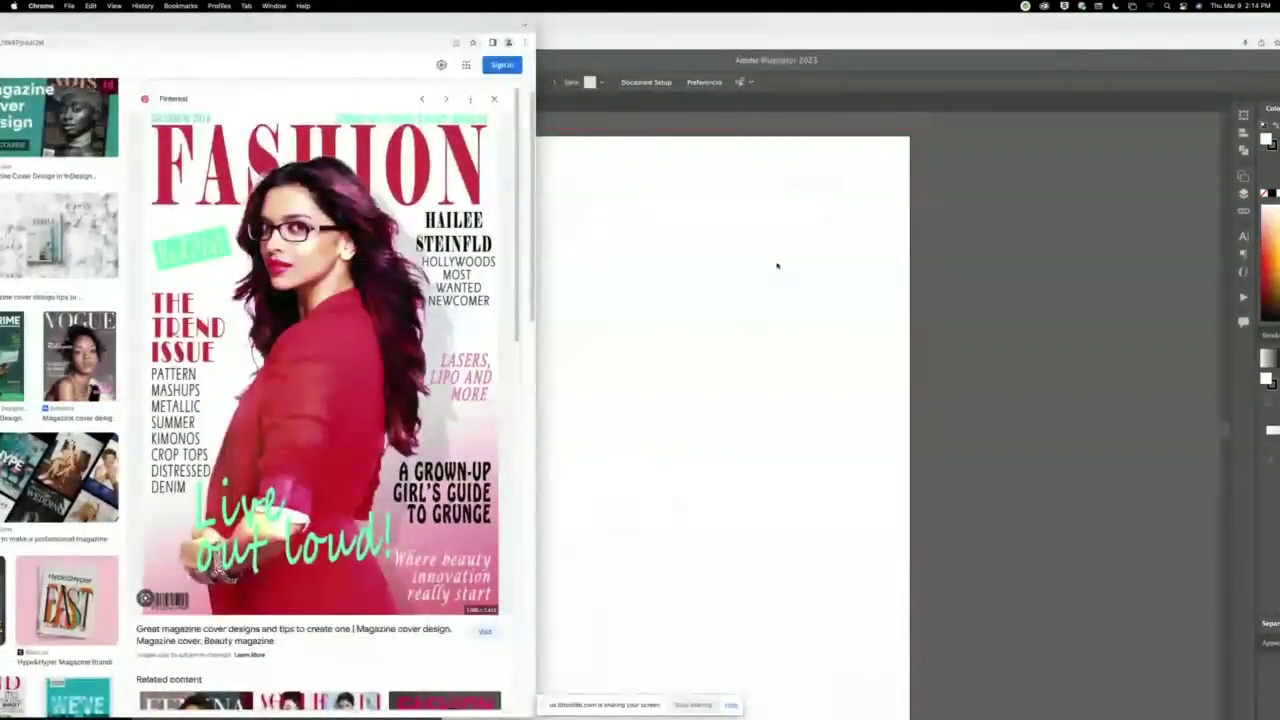
pyautogui.moveTo(777, 265); pyautogui.dragTo(777, 265)
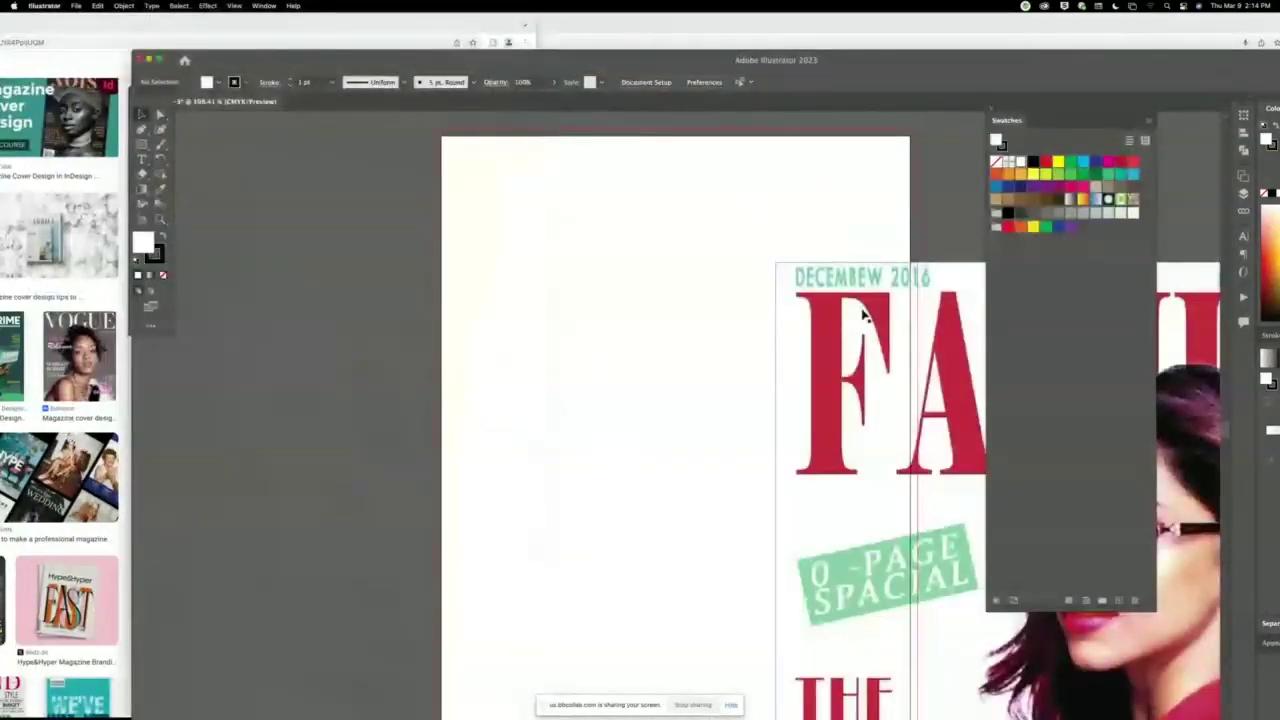
pyautogui.scroll(-8, 865, 315)
pyautogui.hscroll(10, 865, 315)
pyautogui.press('super+minus')
pyautogui.press('super+minus')
pyautogui.press('super+minus')
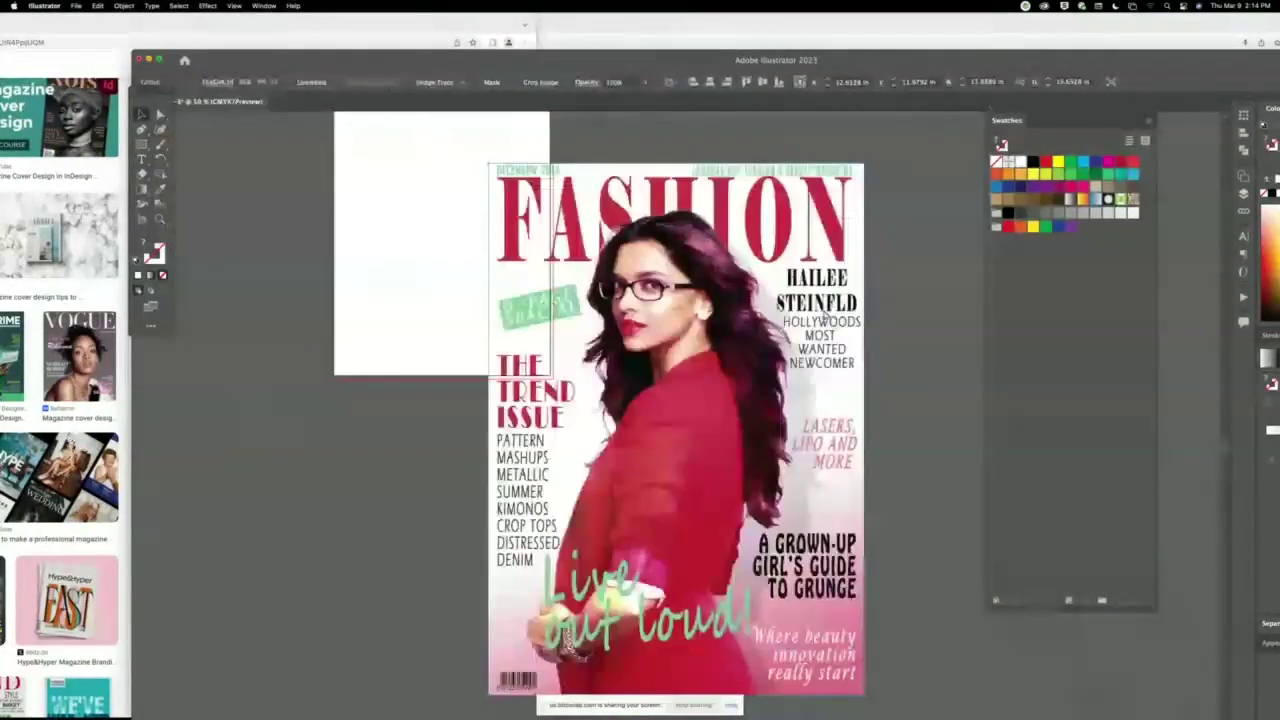
pyautogui.press('super+minus')
pyautogui.moveTo(800, 425); pyautogui.dragTo(632, 289)
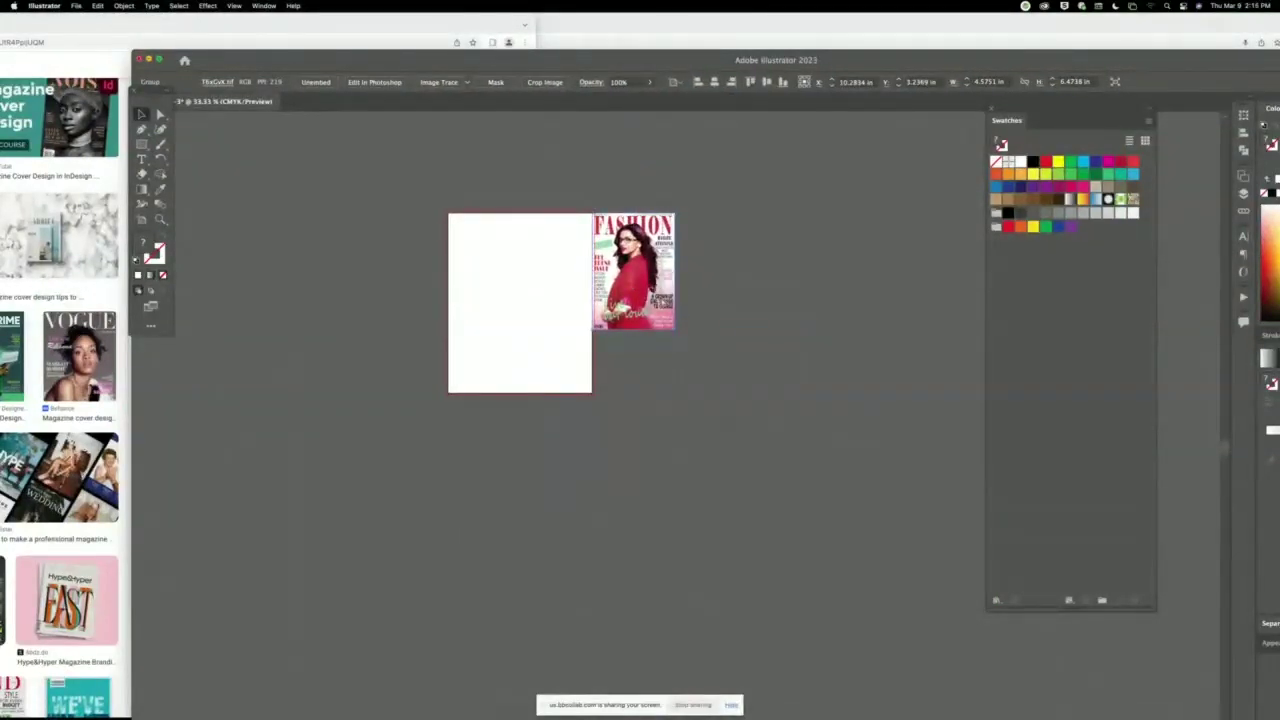
pyautogui.scroll(5, 662, 305)
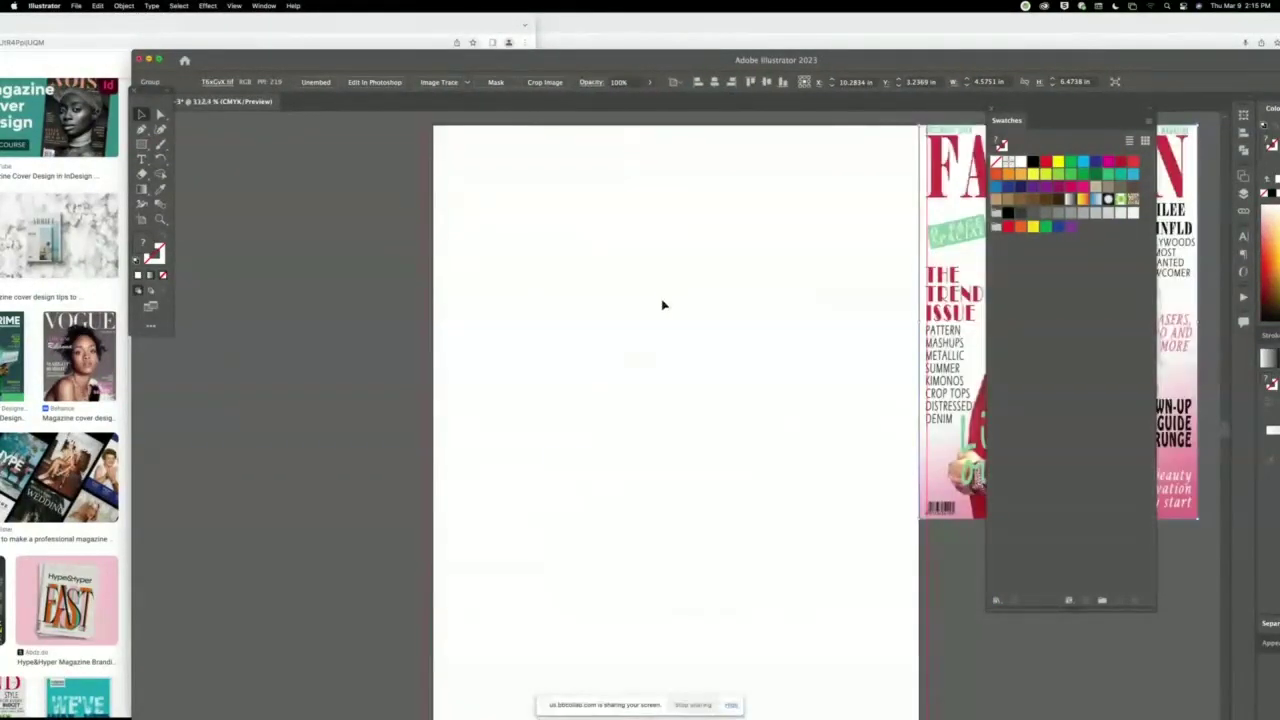
pyautogui.click(221, 155)
# Fine-tune the FASHION cover's position next to the artboard.
pyautogui.moveTo(674, 294); pyautogui.dragTo(606, 323)
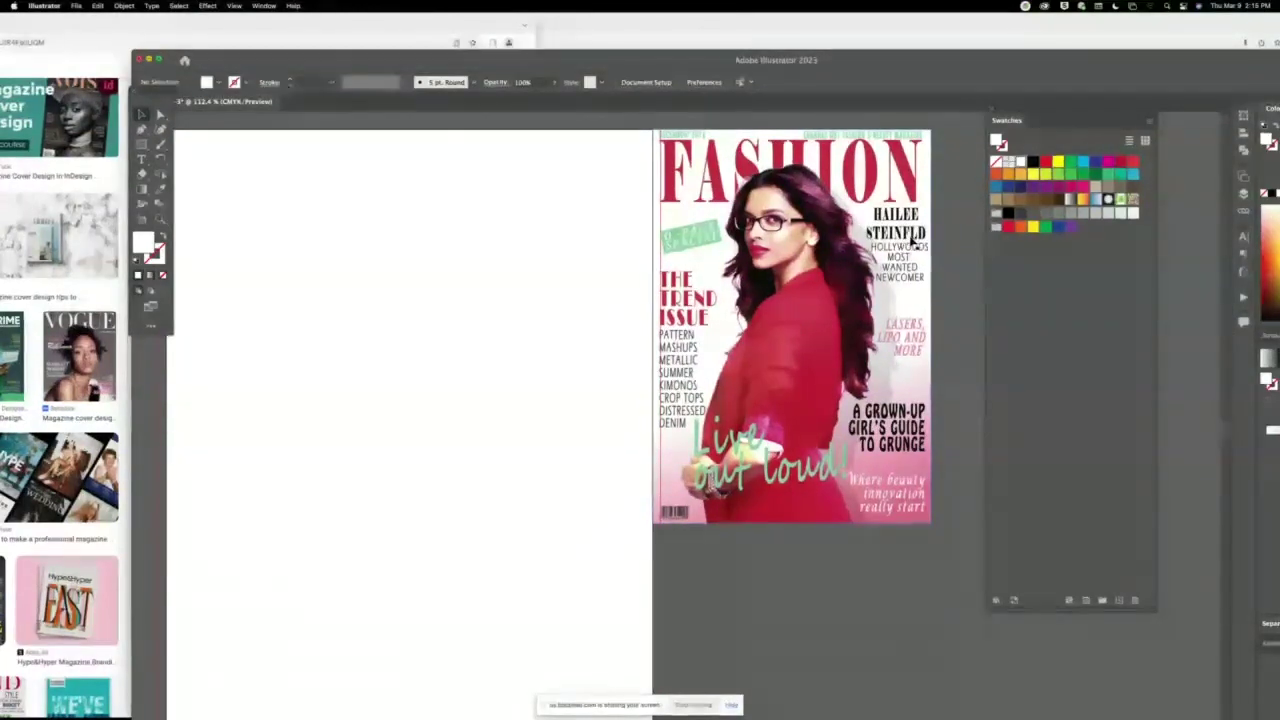
pyautogui.moveTo(842, 260); pyautogui.dragTo(855, 254)
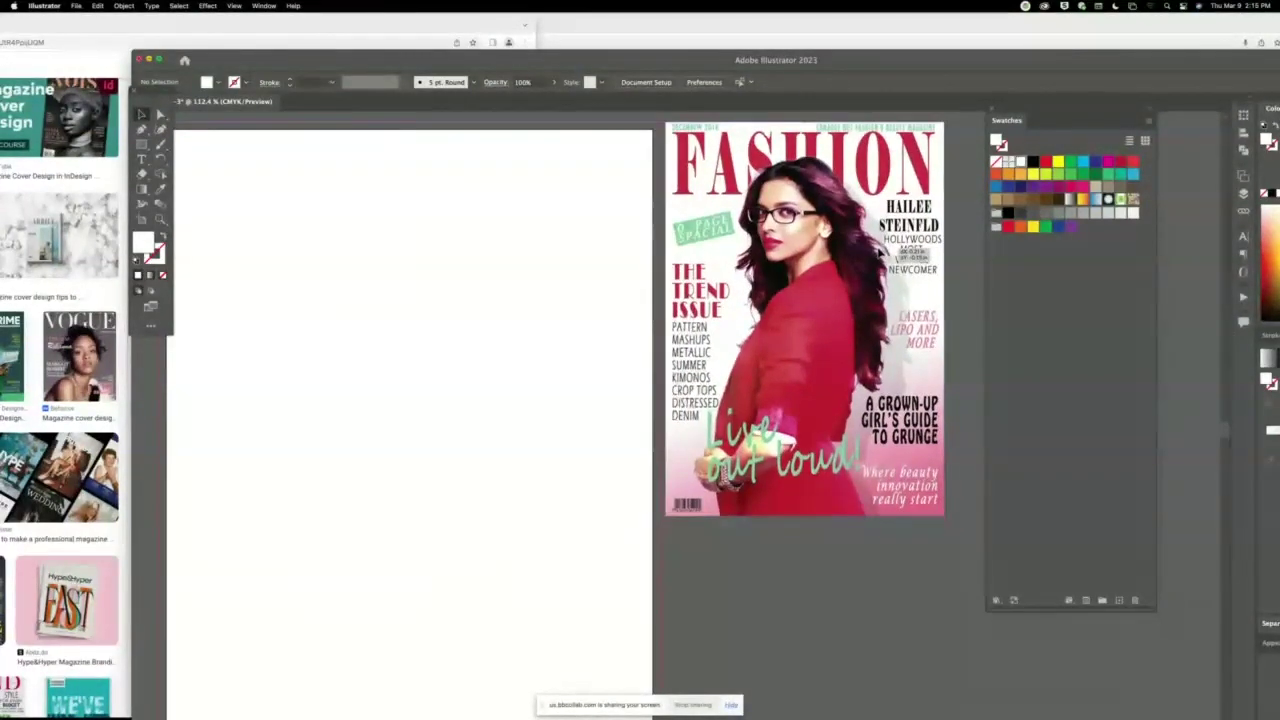
pyautogui.moveTo(480, 297); pyautogui.dragTo(595, 302)
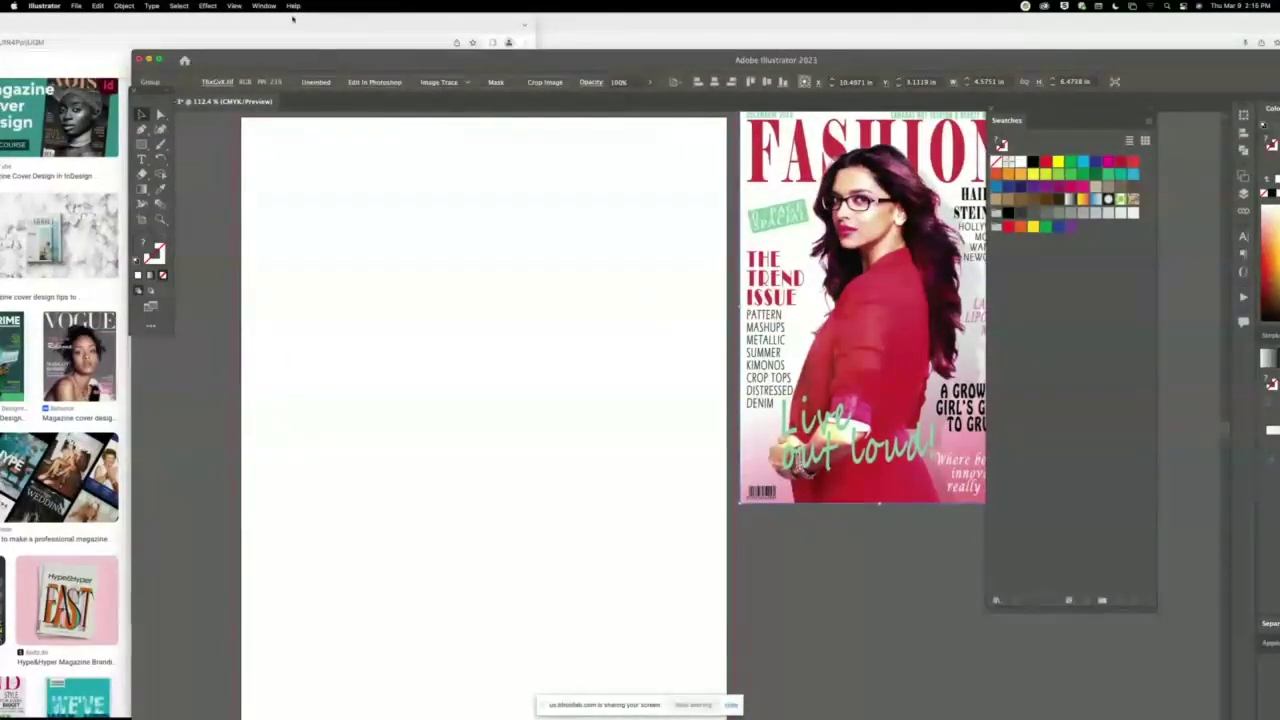
pyautogui.moveTo(295, 62); pyautogui.dragTo(290, 50)
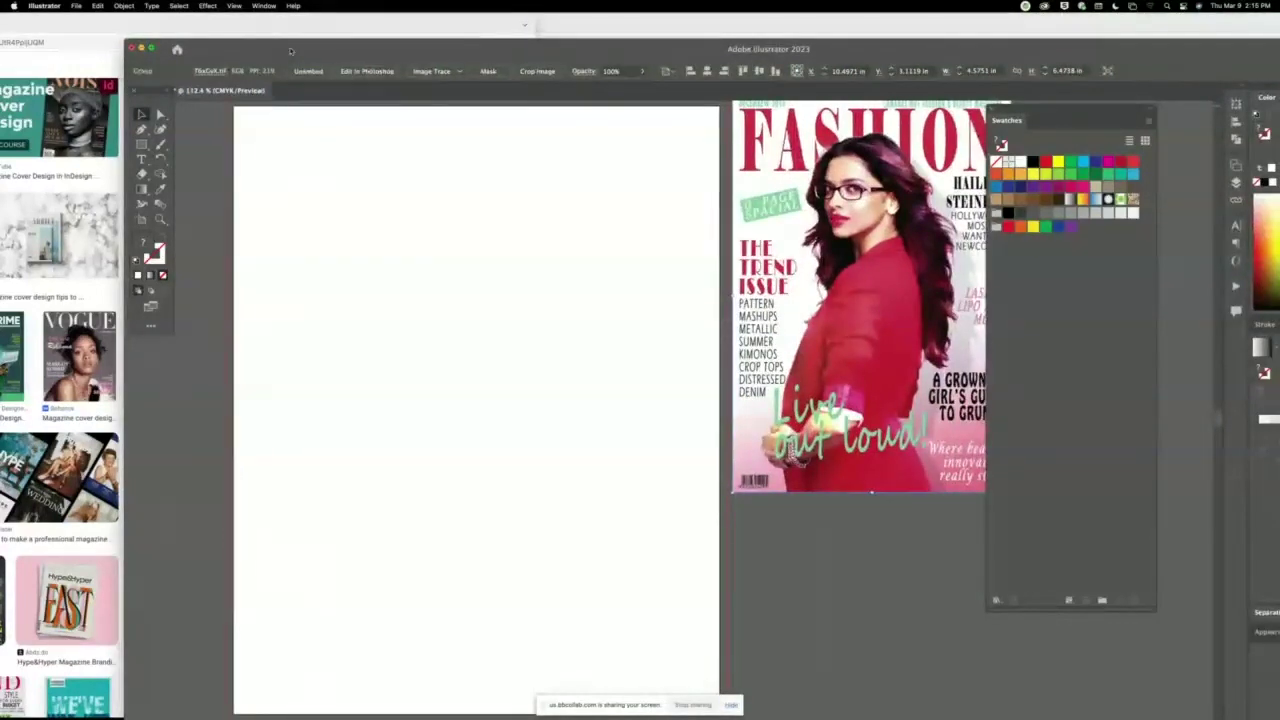
pyautogui.scroll(3, 591, 280)
pyautogui.hscroll(3, 591, 280)
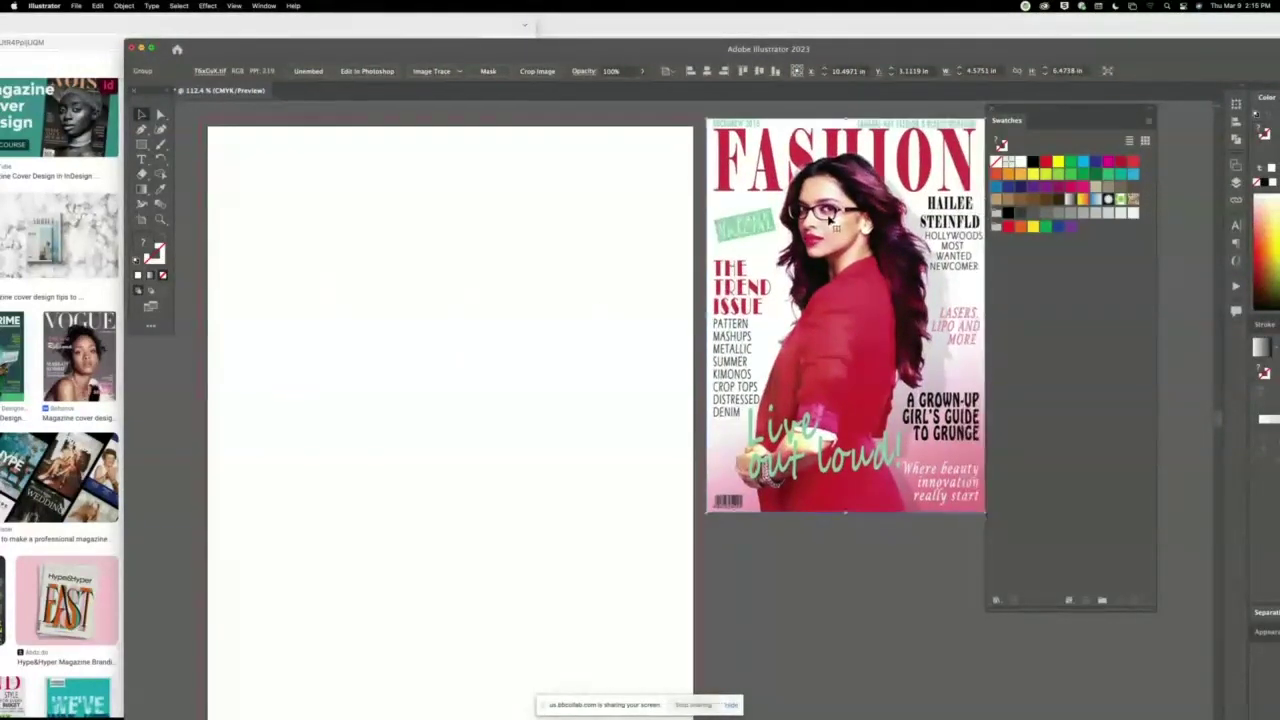
pyautogui.moveTo(818, 253); pyautogui.dragTo(818, 246)
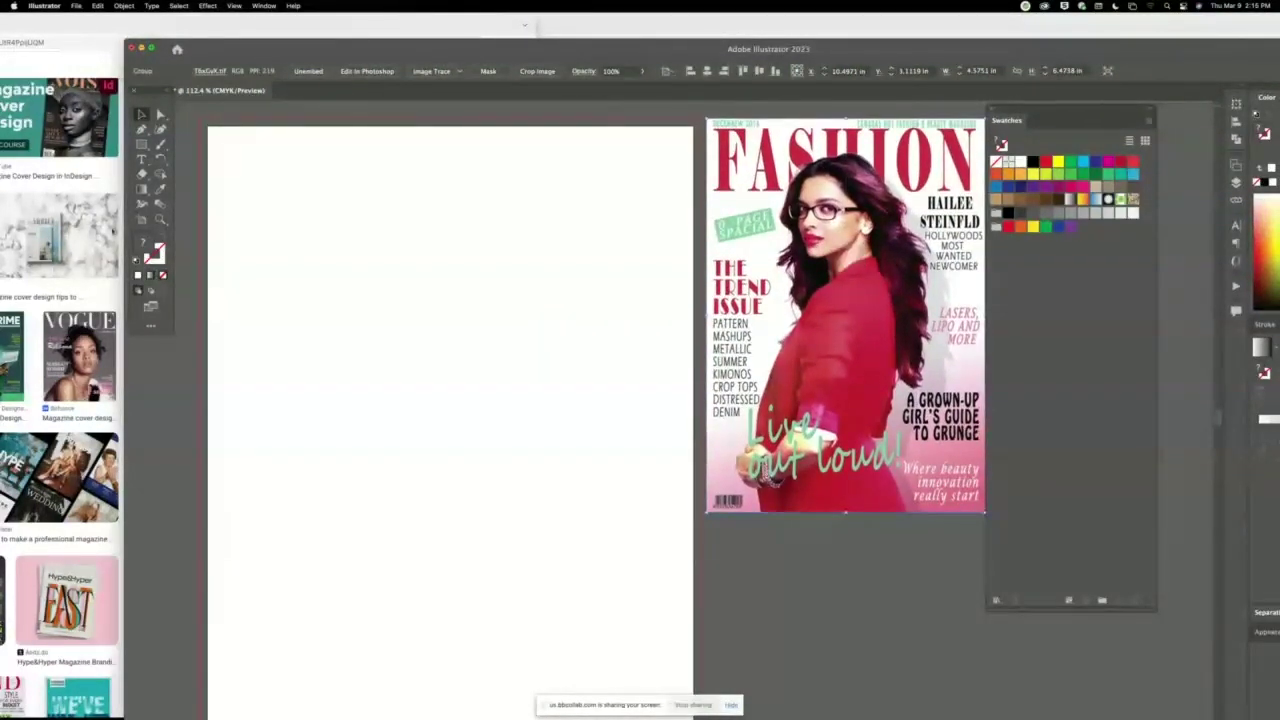
pyautogui.click(96, 26)
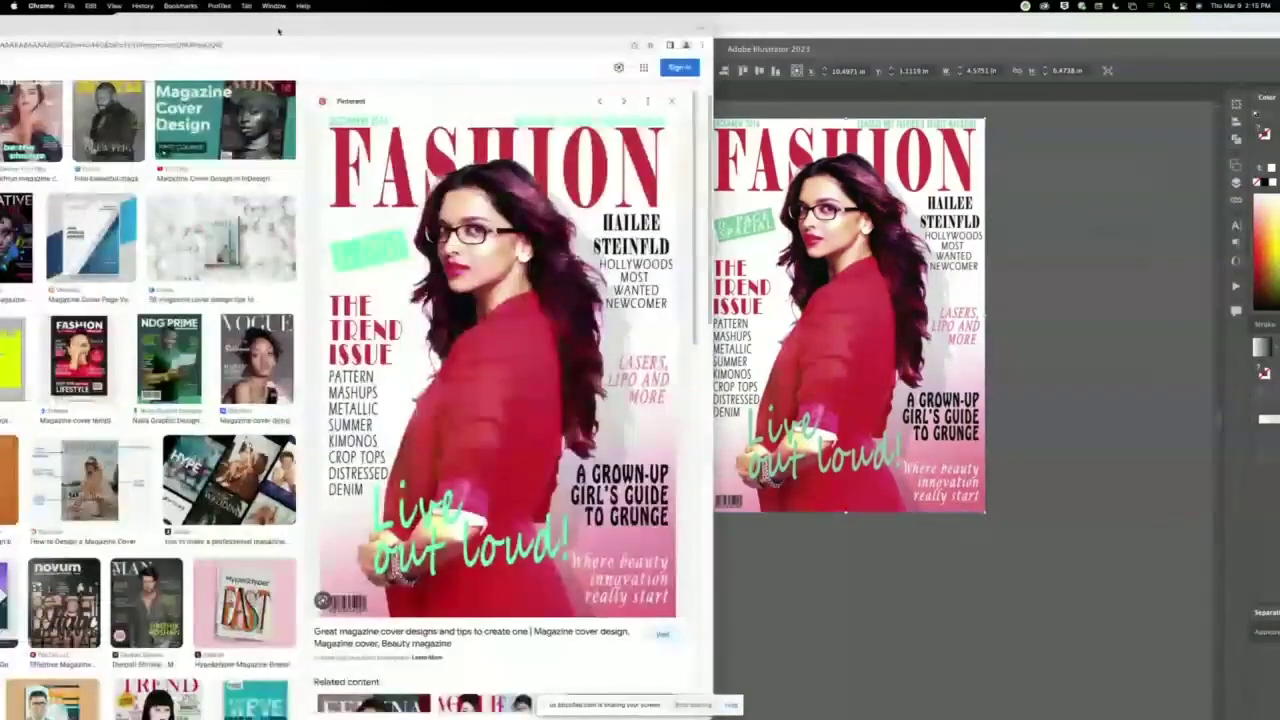
# Preview the Behance VOGUE December '19 cover in Google Images, alongside Illustrator.
pyautogui.doubleClick(279, 32)
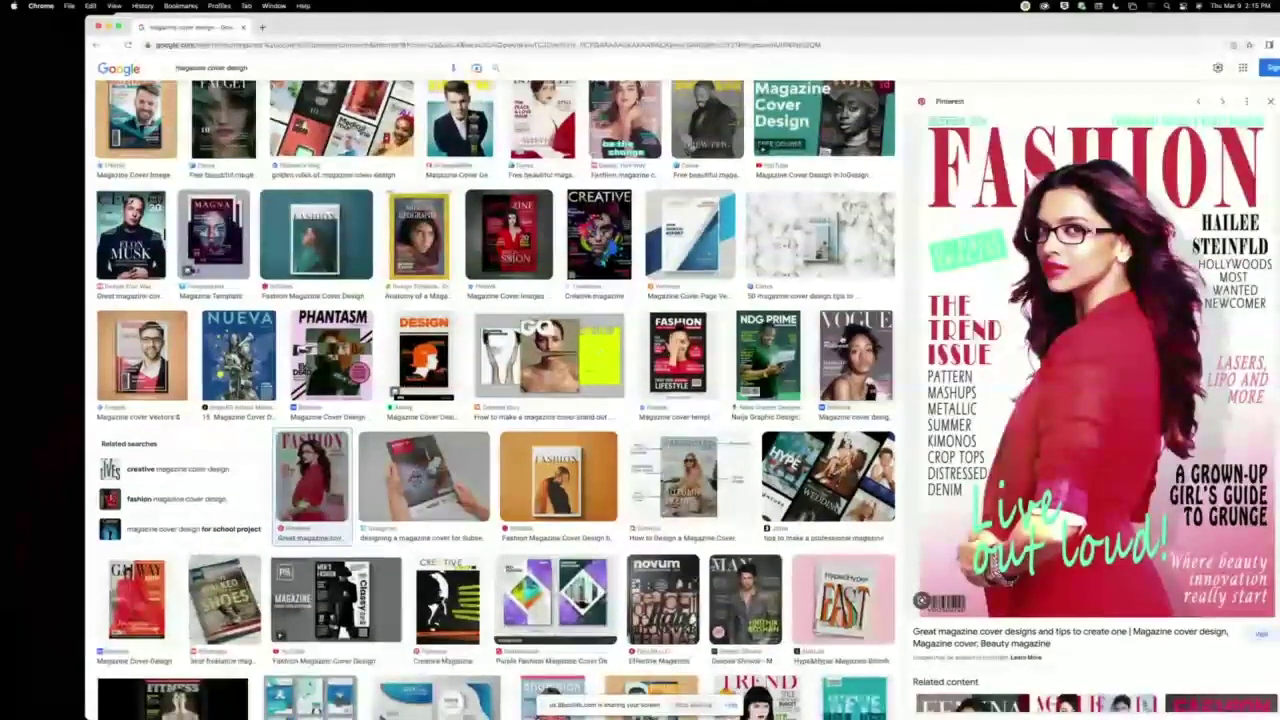
pyautogui.click(855, 357)
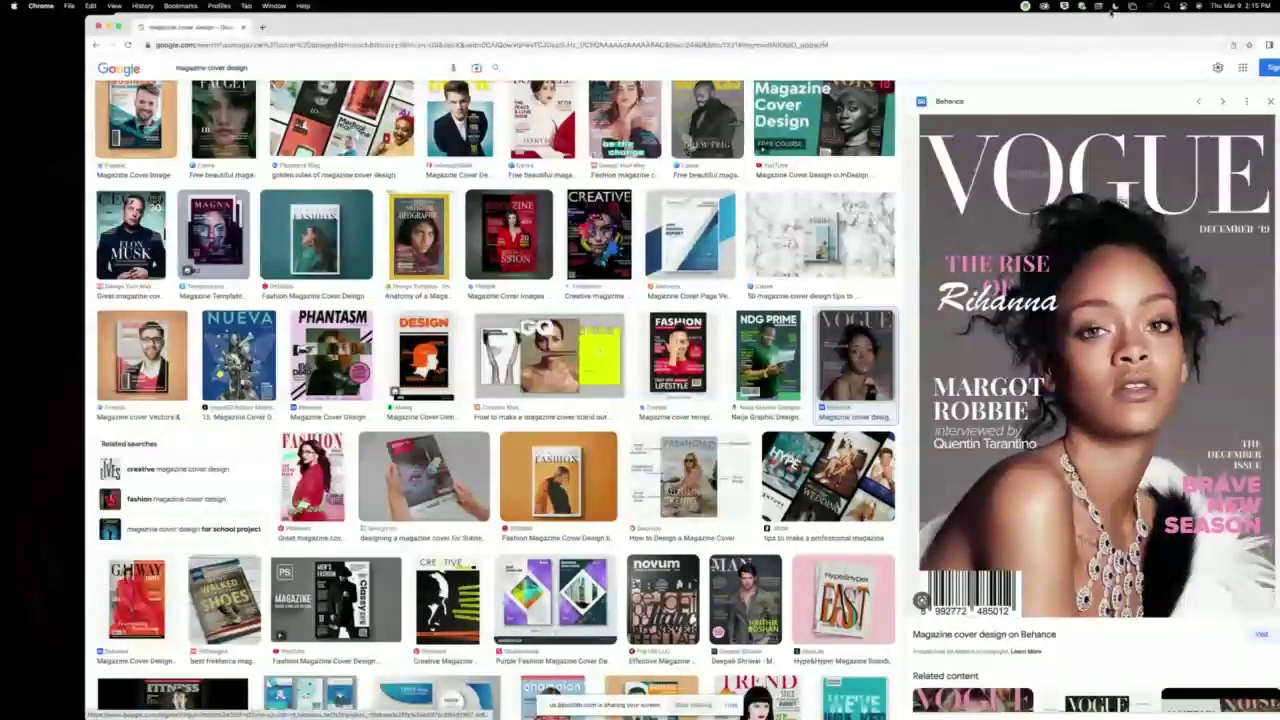
pyautogui.moveTo(1106, 22); pyautogui.dragTo(393, 22)
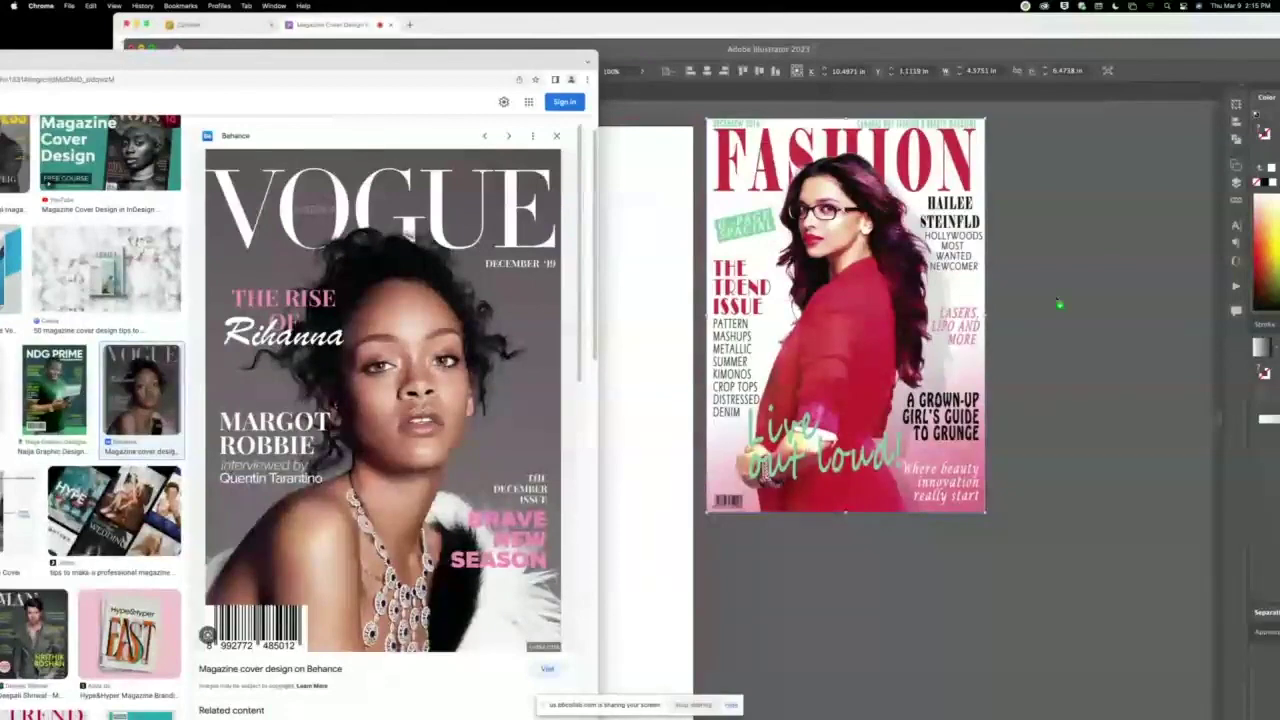
pyautogui.click(1057, 298)
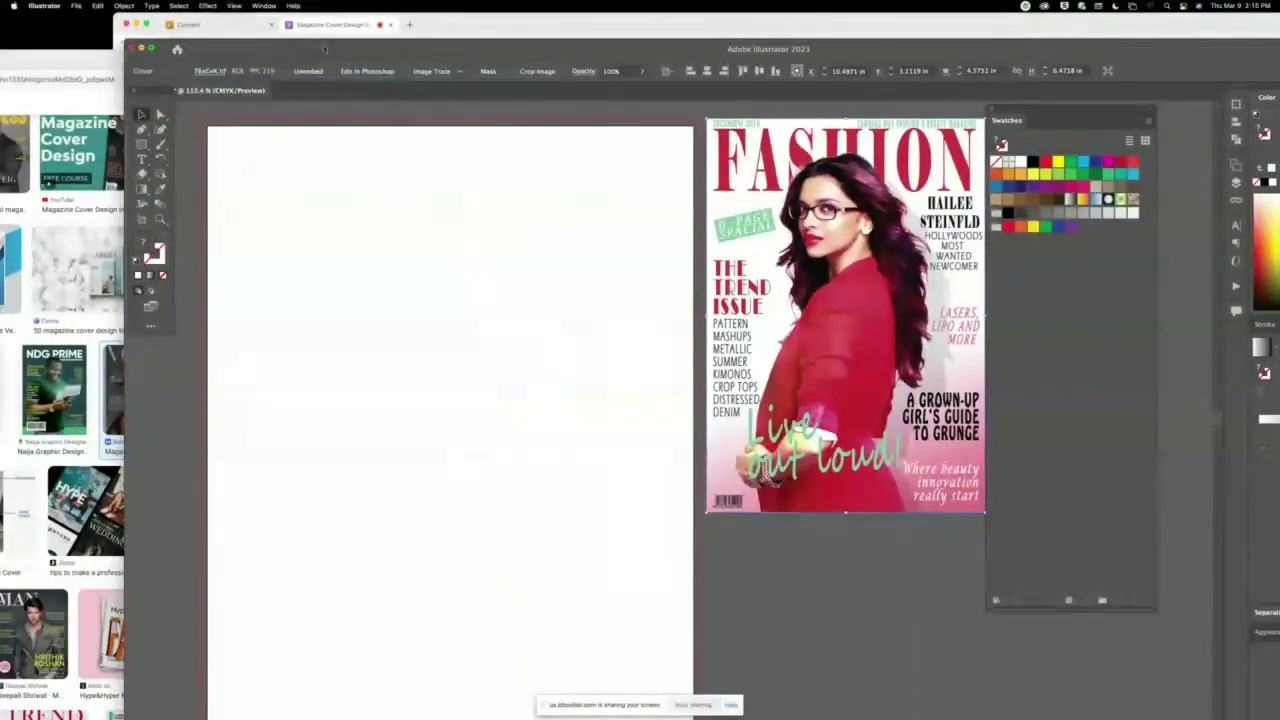
pyautogui.click(333, 24)
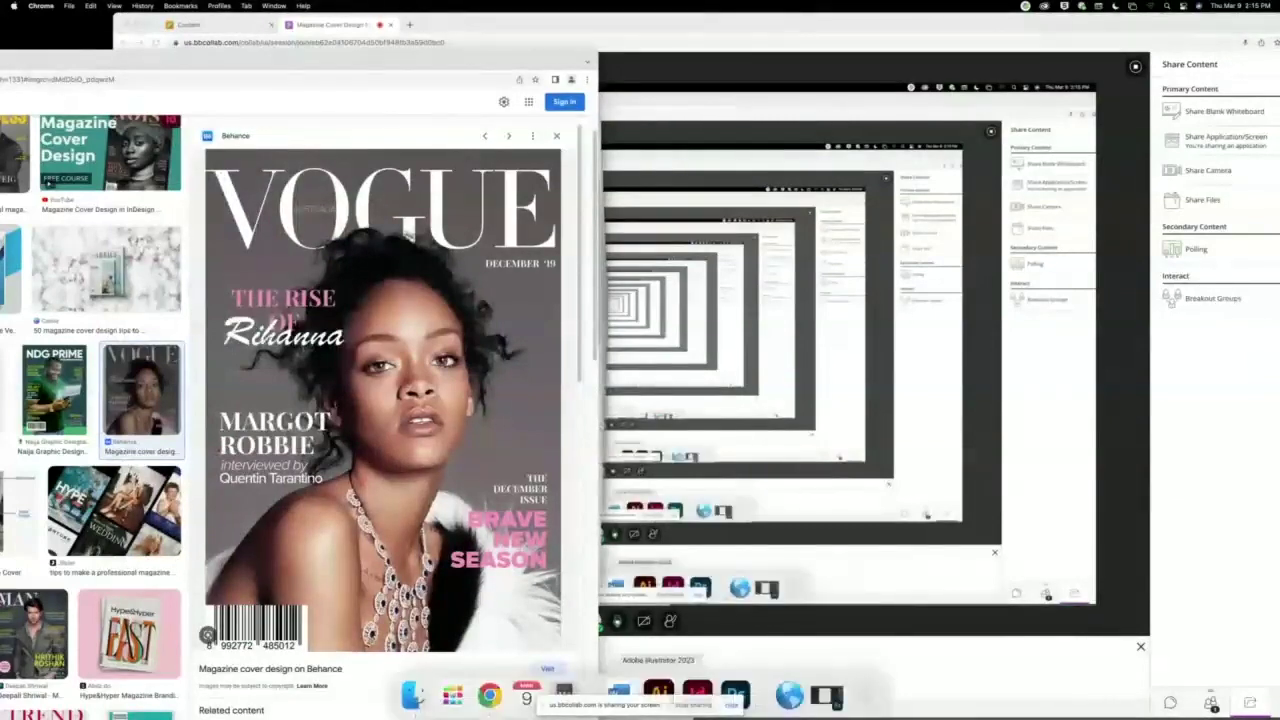
pyautogui.click(657, 693)
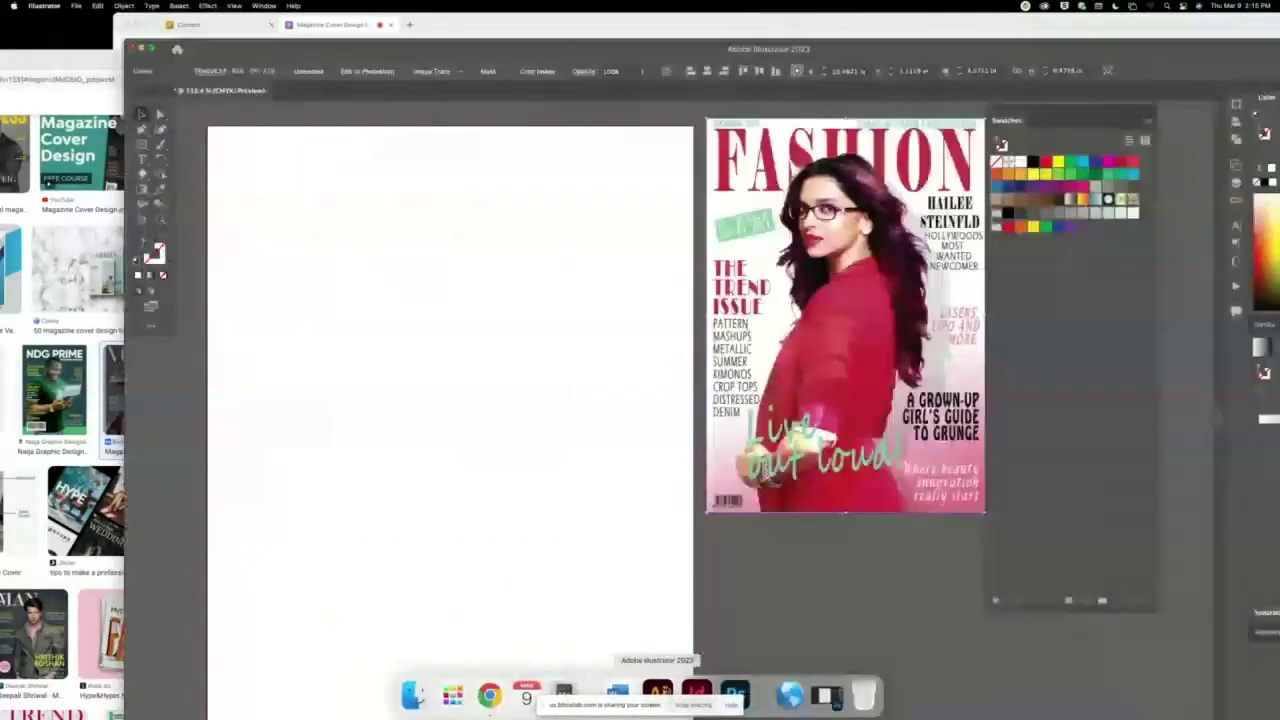
pyautogui.click(109, 65)
# Drag the VOGUE cover image from Chrome into the Illustrator document.
pyautogui.moveTo(480, 40); pyautogui.dragTo(170, 40)
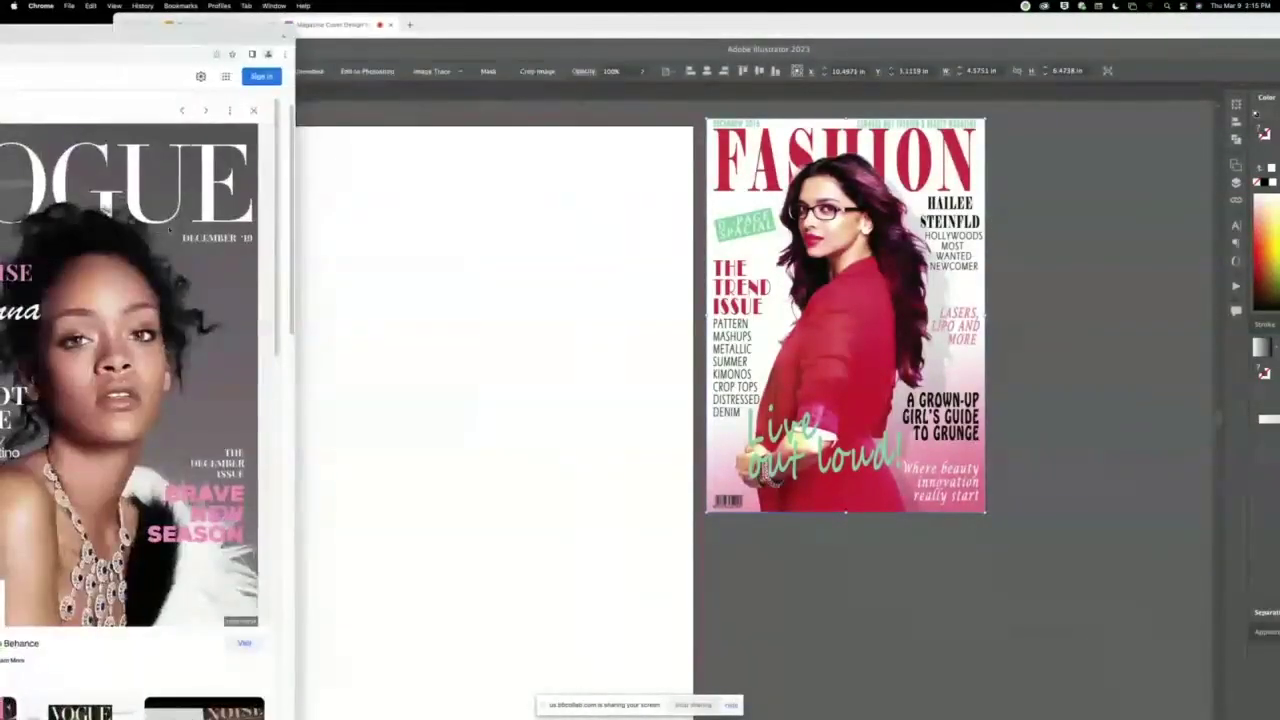
pyautogui.moveTo(170, 230); pyautogui.dragTo(459, 266)
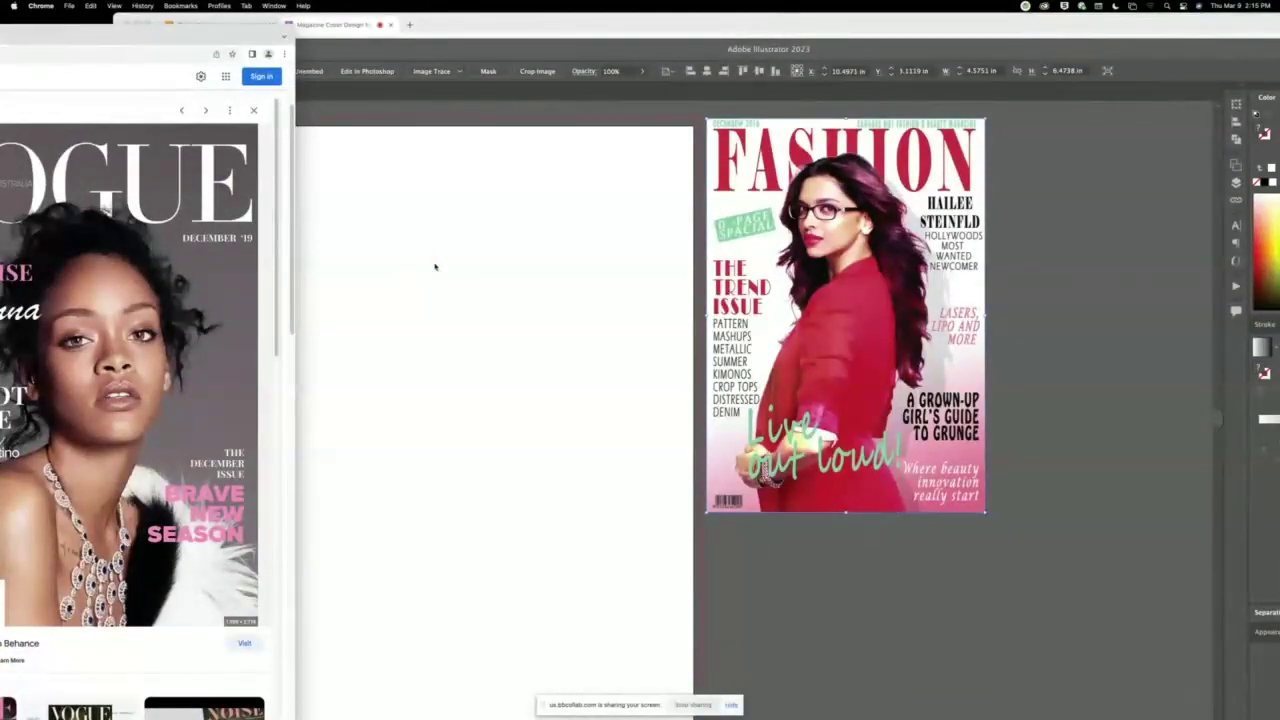
pyautogui.moveTo(435, 266); pyautogui.dragTo(435, 266)
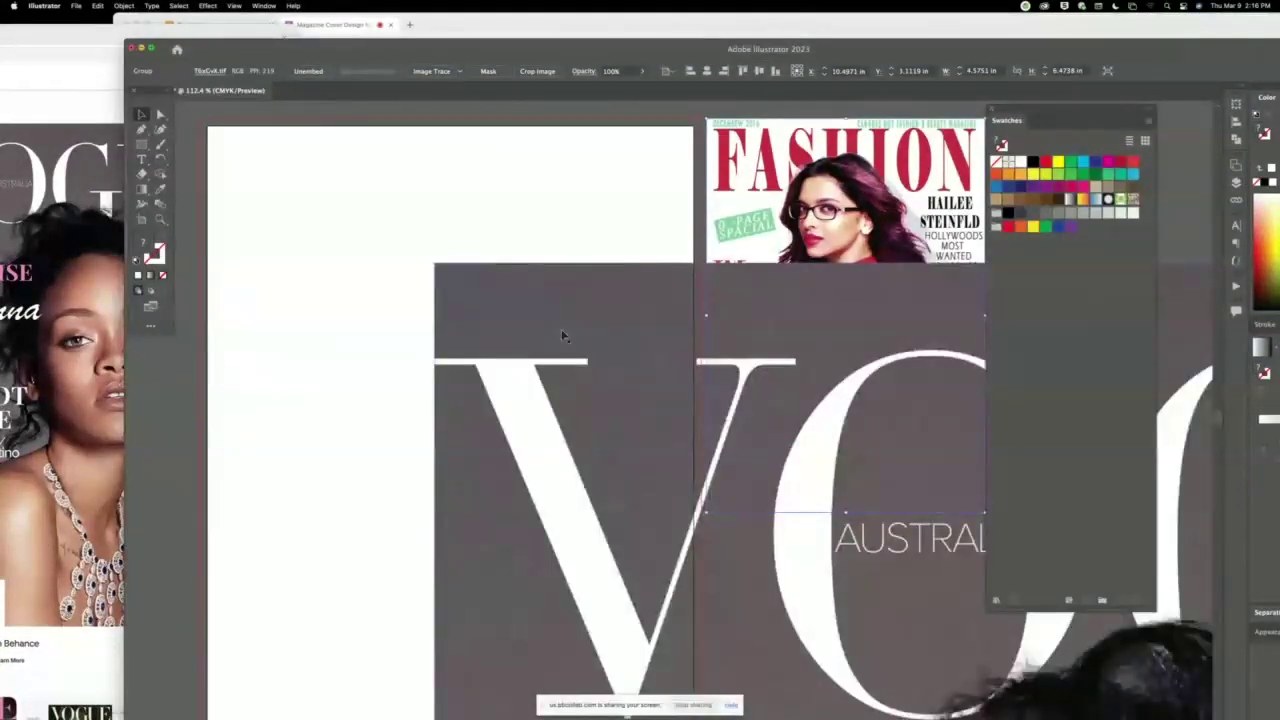
# Scale the VOGUE cover down proportionally and place it left of the artboard.
pyautogui.press('super+minus')
pyautogui.press('super+minus')
pyautogui.press('super+minus')
pyautogui.press('super+minus')
pyautogui.press('super+minus')
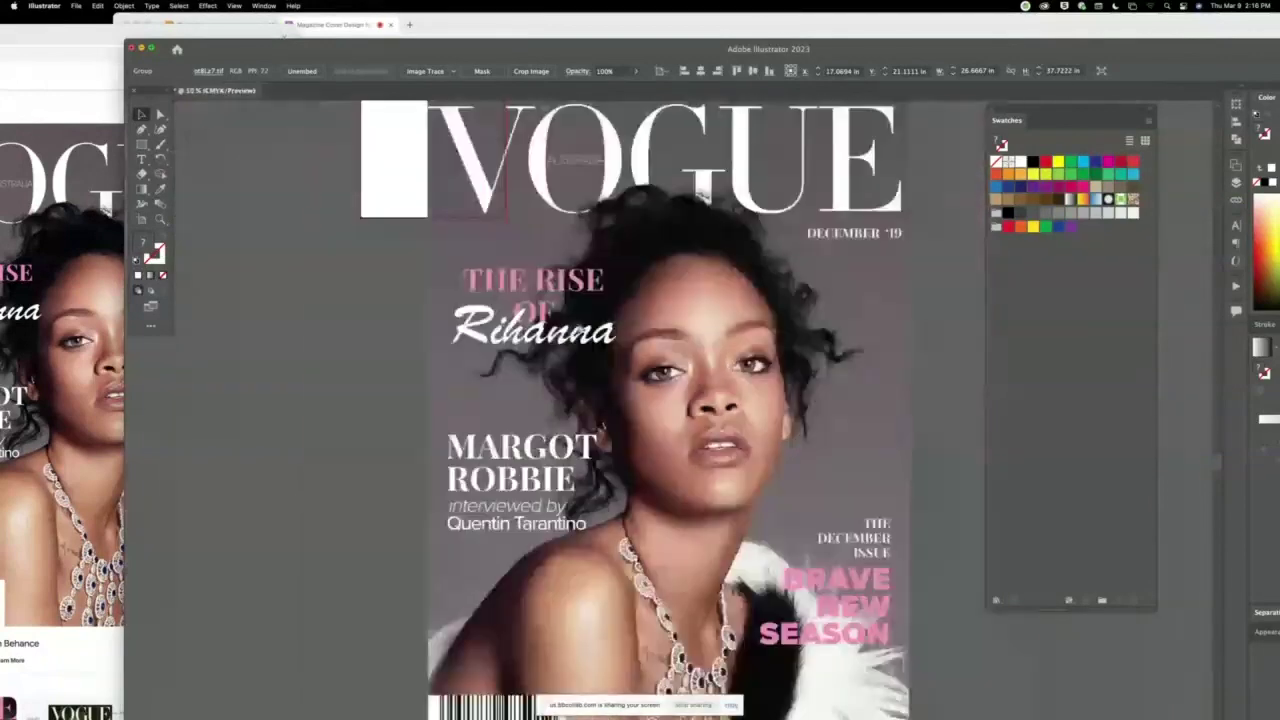
pyautogui.click(824, 433)
pyautogui.moveTo(849, 420); pyautogui.dragTo(422, 210)
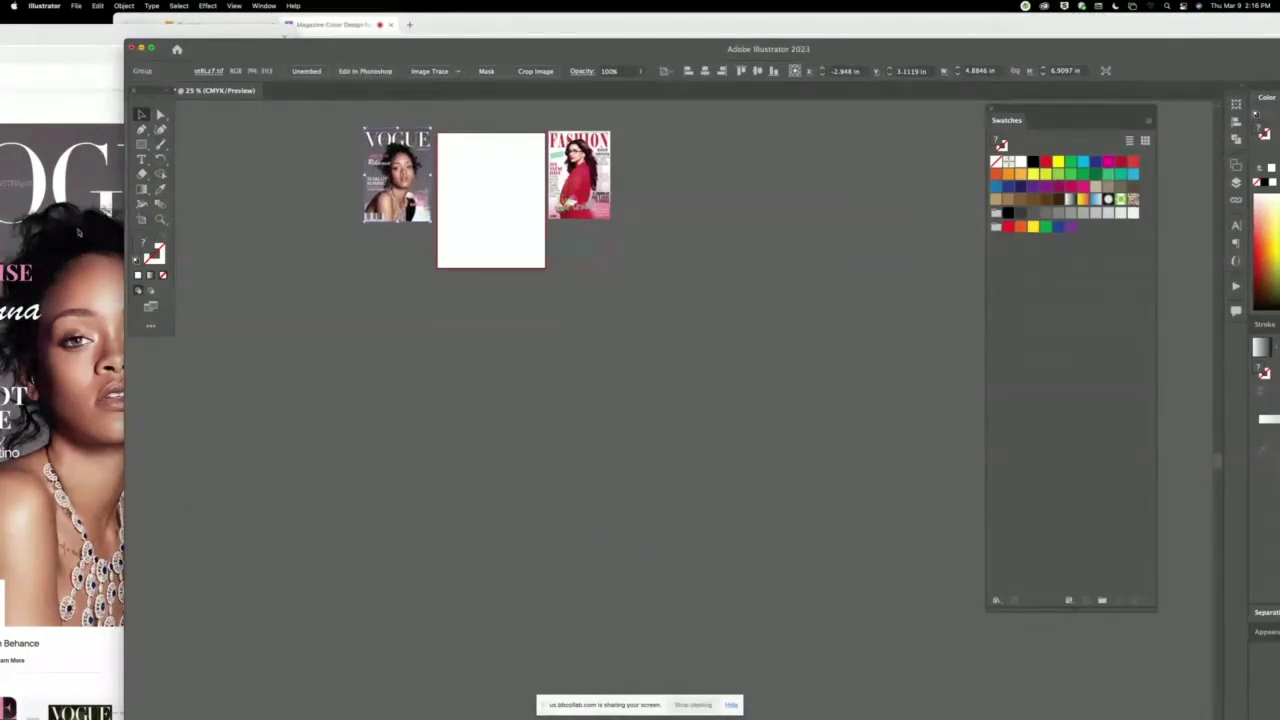
pyautogui.moveTo(206, 34); pyautogui.dragTo(344, 58)
pyautogui.doubleClick(344, 58)
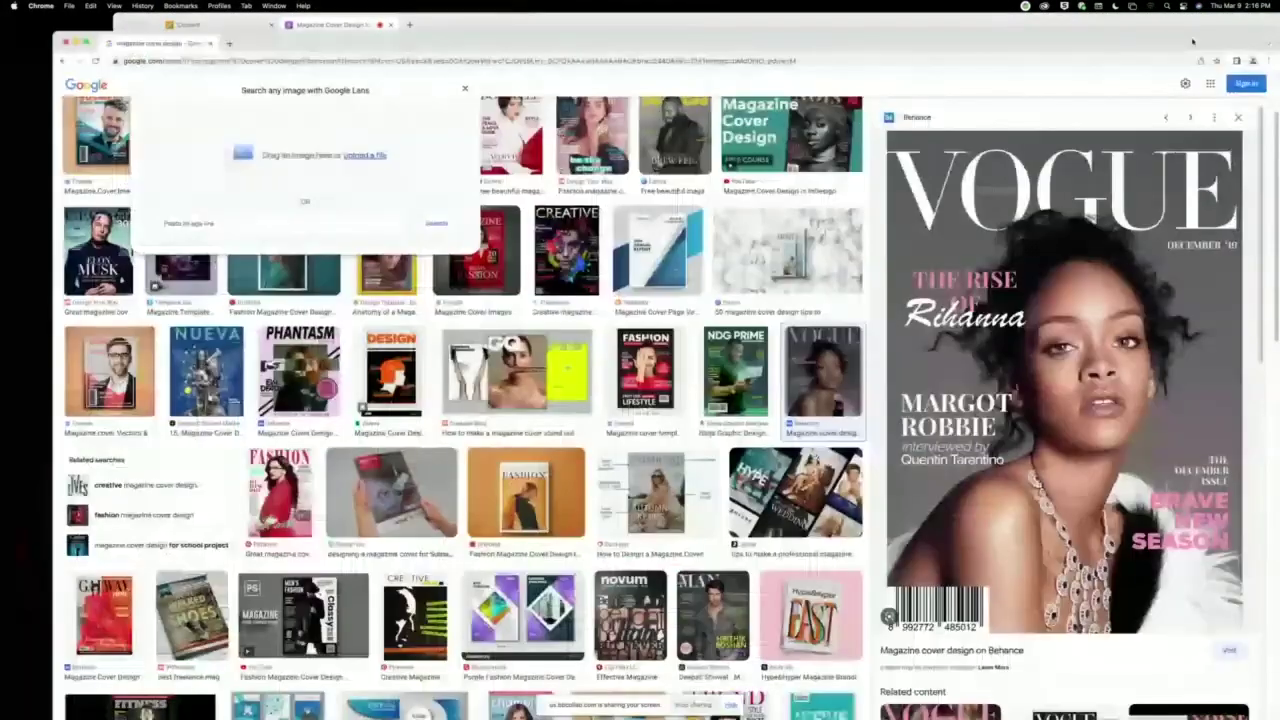
# Scroll Google Images' related content down to the Muscles & Fitness cover results.
pyautogui.press('Escape')
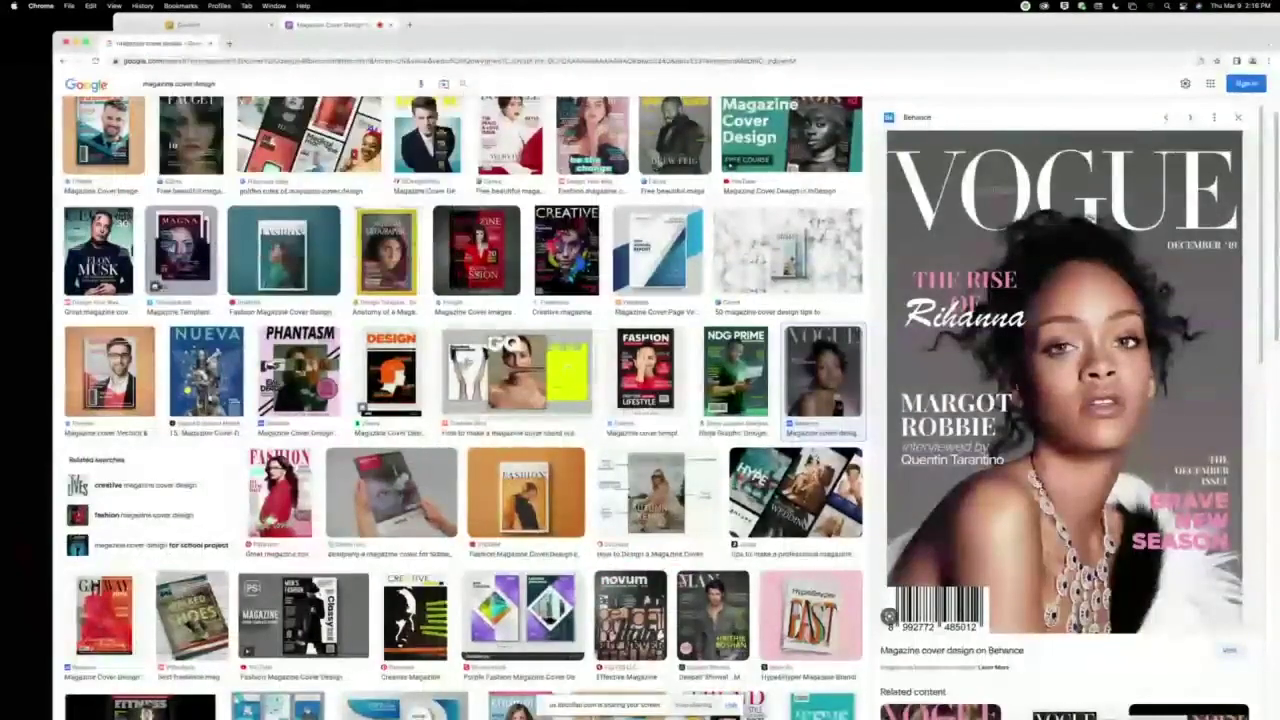
pyautogui.scroll(-3, 544, 447)
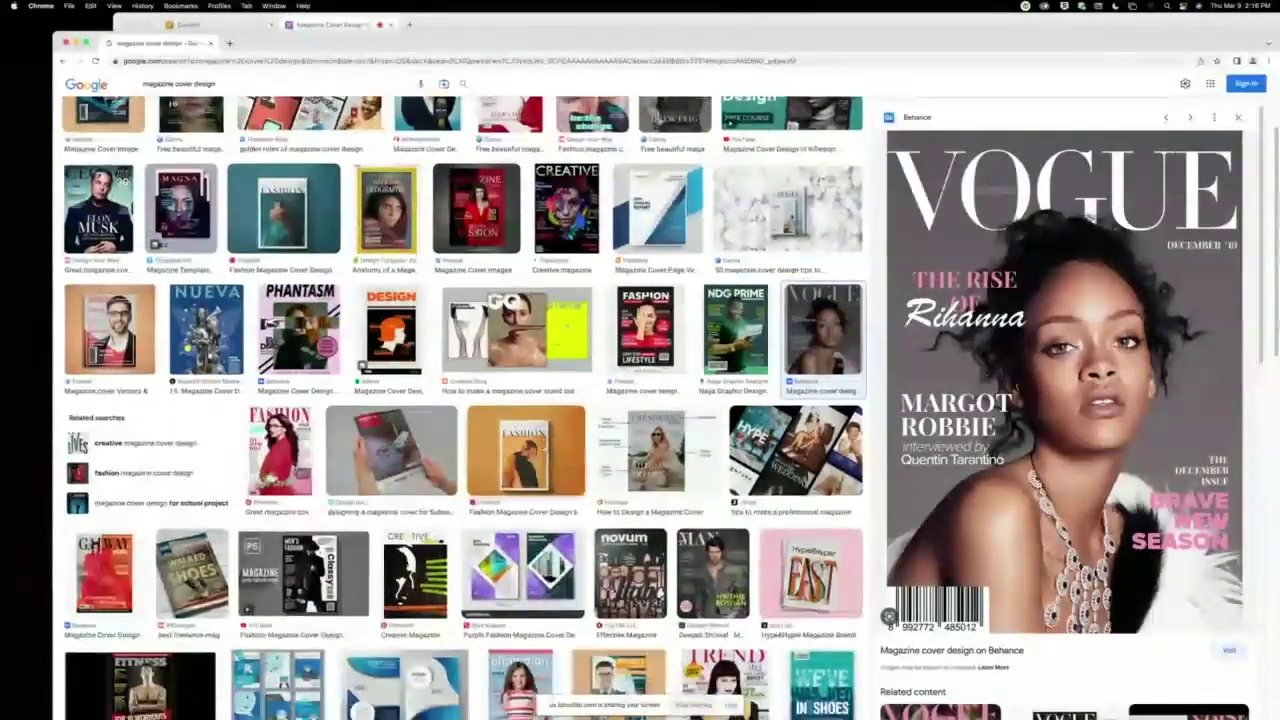
pyautogui.scroll(-3, 464, 408)
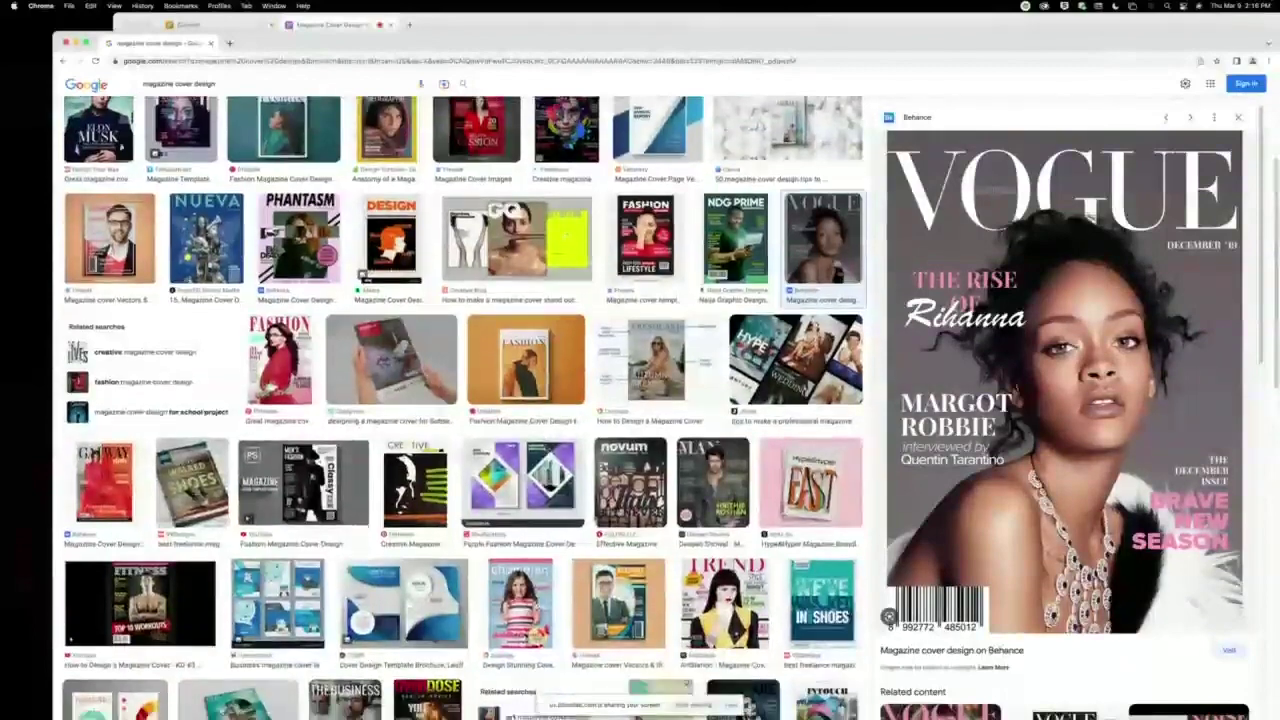
pyautogui.scroll(-5, 464, 408)
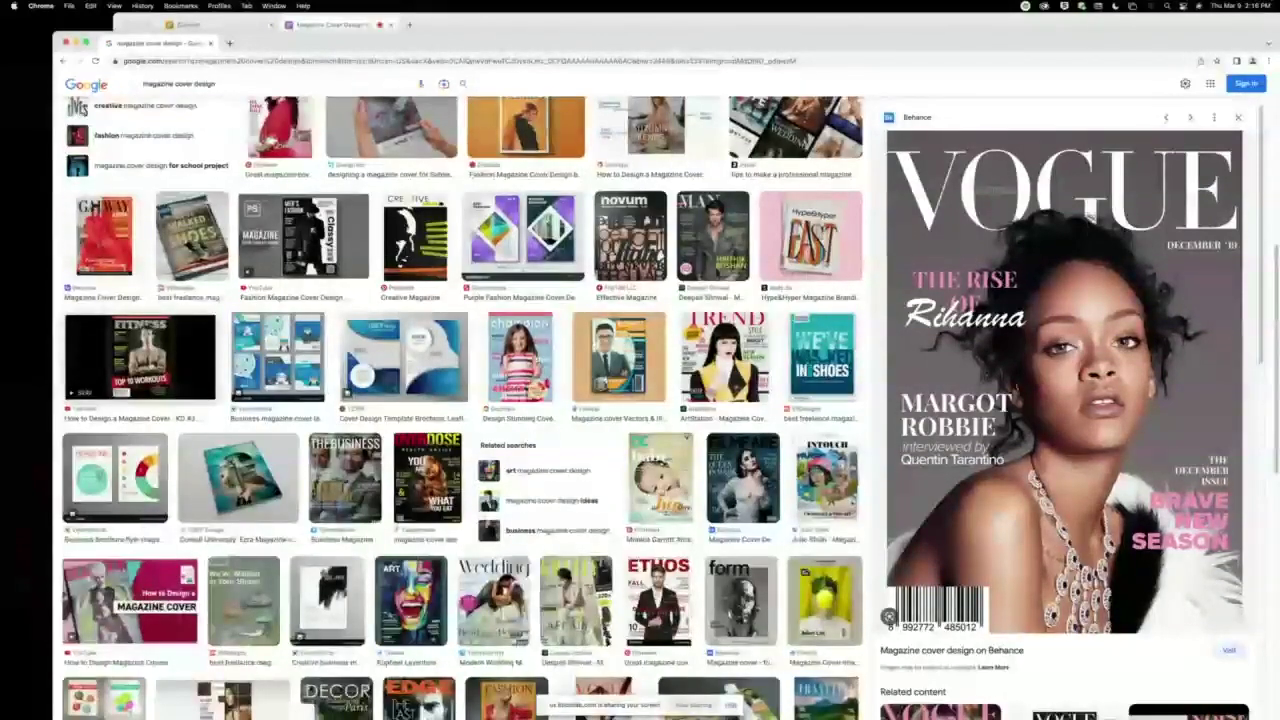
pyautogui.click(140, 357)
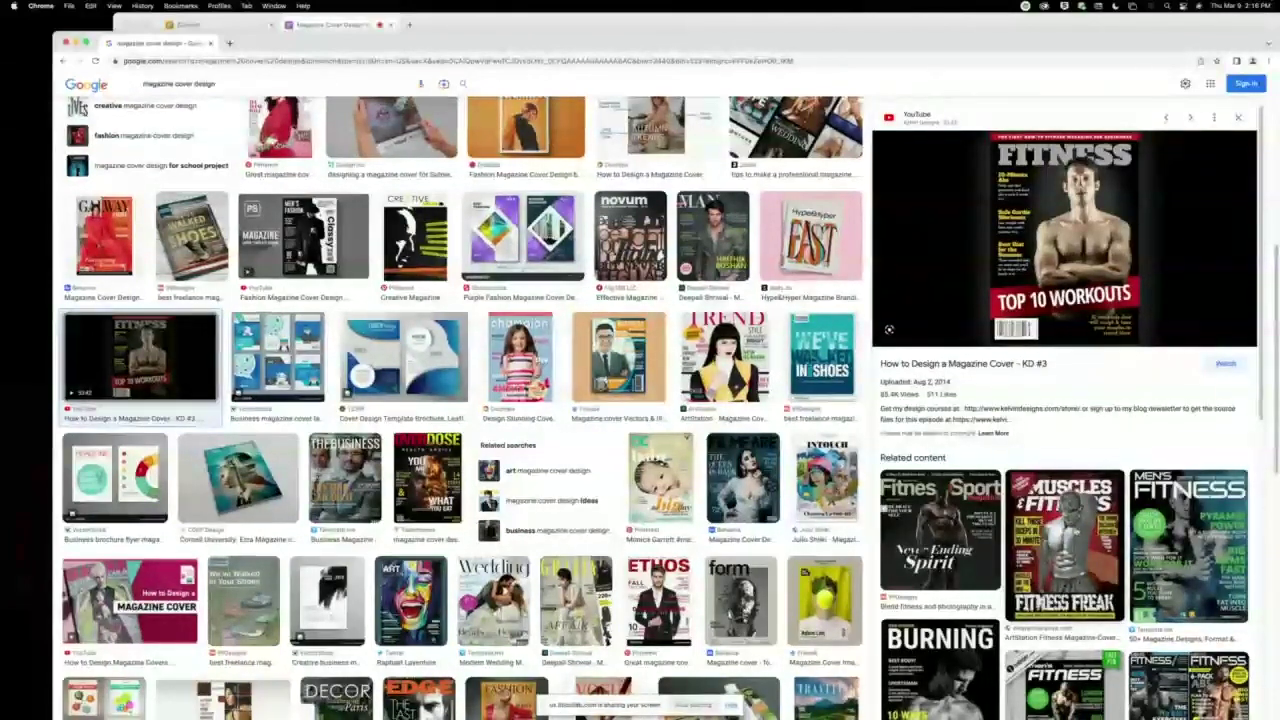
# Open the Fitness Freak Muscles & Fitness cover and drag it into the Illustrator document.
pyautogui.click(1065, 540)
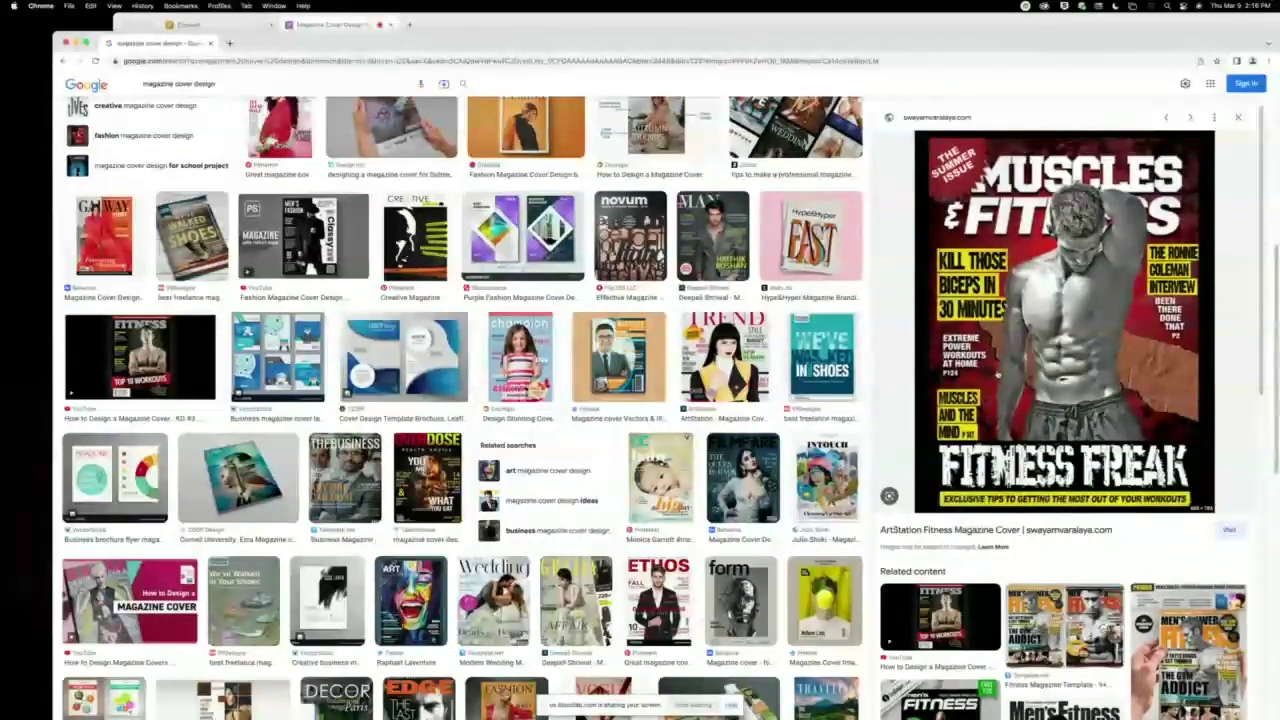
pyautogui.moveTo(984, 47); pyautogui.dragTo(146, 28)
pyautogui.moveTo(245, 200); pyautogui.dragTo(459, 304)
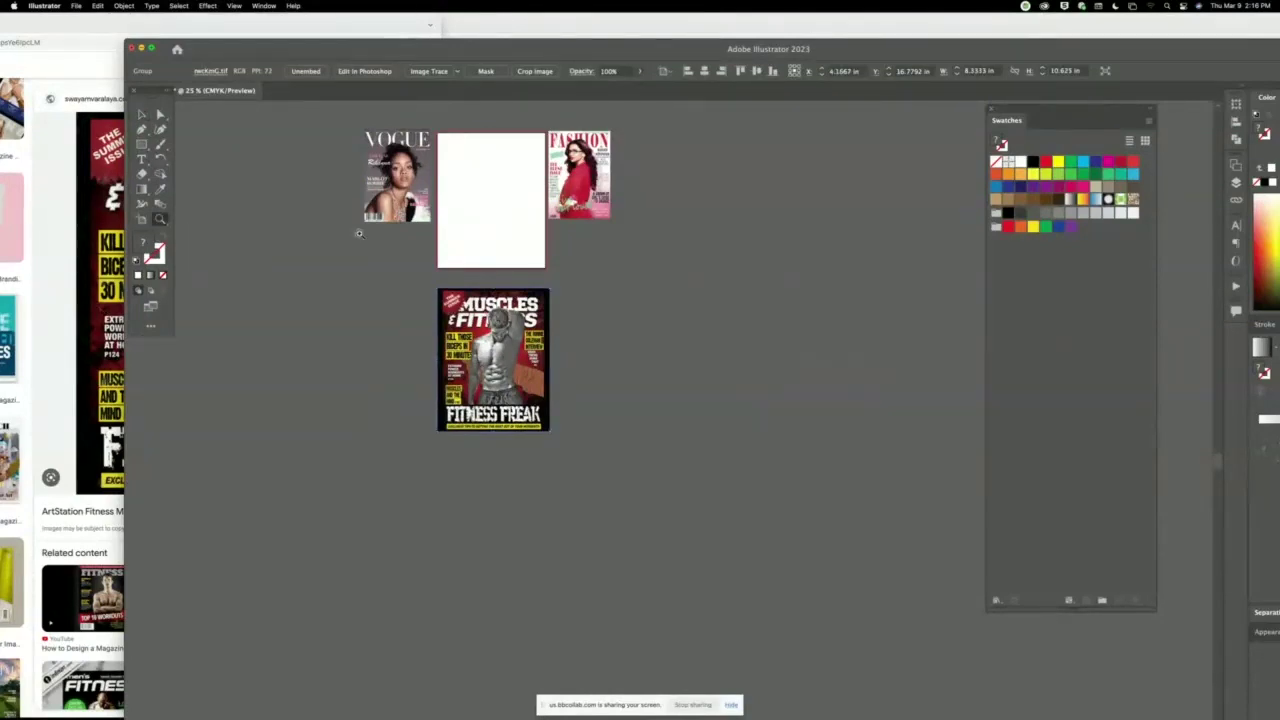
# Move the Vogue and Fashion covers lower and place the Muscles & Fitness cover beside the artboard.
pyautogui.moveTo(507, 243); pyautogui.dragTo(580, 243)
pyautogui.press('v')
pyautogui.moveTo(282, 146); pyautogui.dragTo(267, 491)
pyautogui.moveTo(690, 143); pyautogui.dragTo(750, 543)
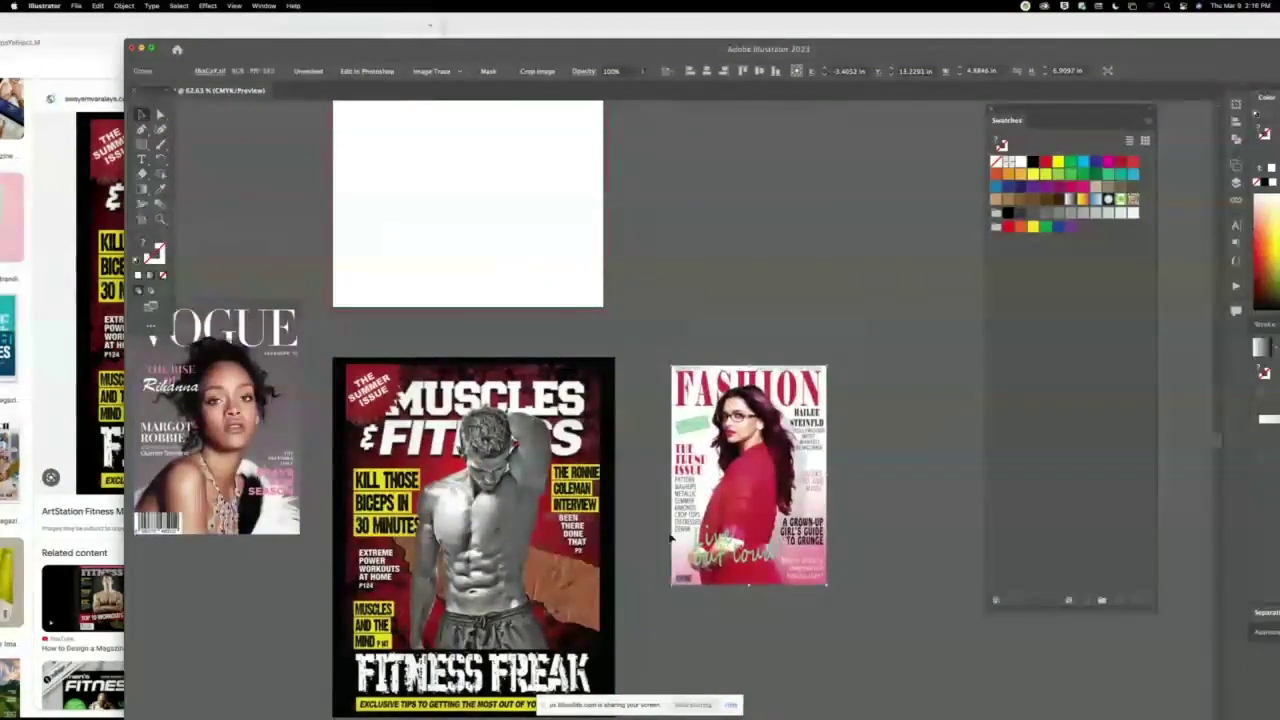
pyautogui.moveTo(470, 520); pyautogui.dragTo(722, 268)
pyautogui.scroll(3, 722, 268)
pyautogui.moveTo(745, 600); pyautogui.dragTo(797, 440)
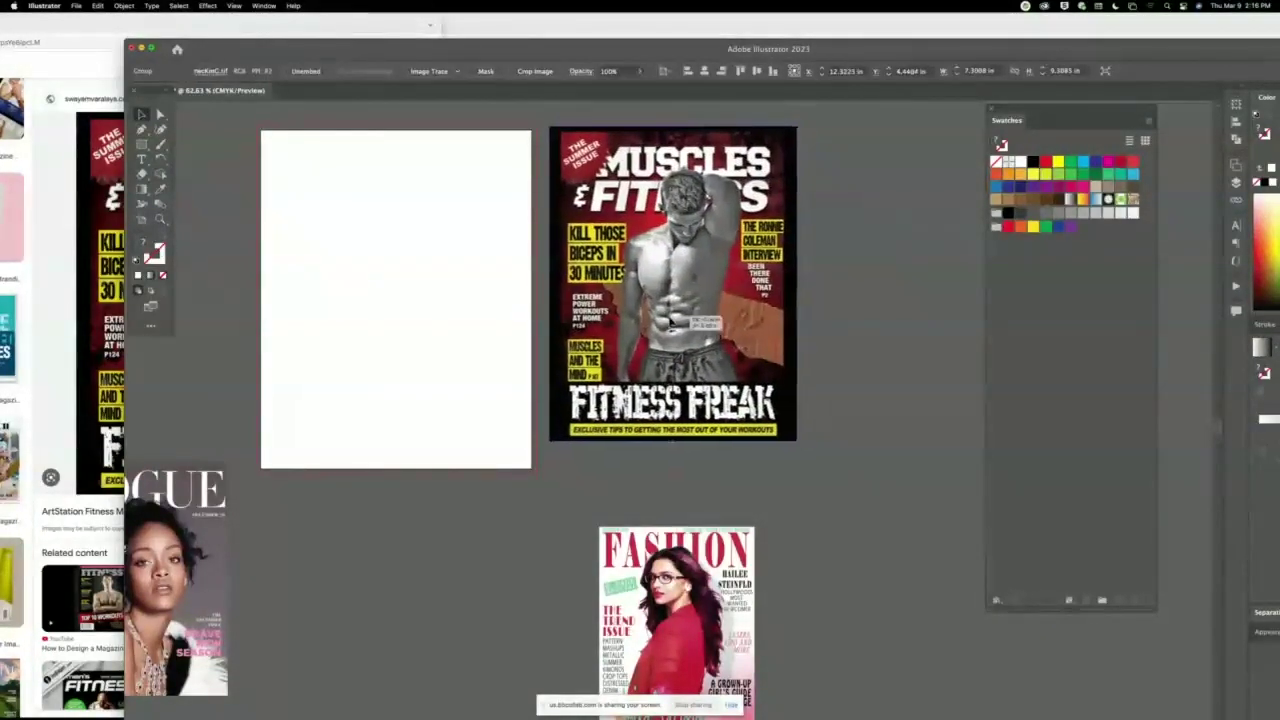
pyautogui.moveTo(695, 312); pyautogui.dragTo(690, 321)
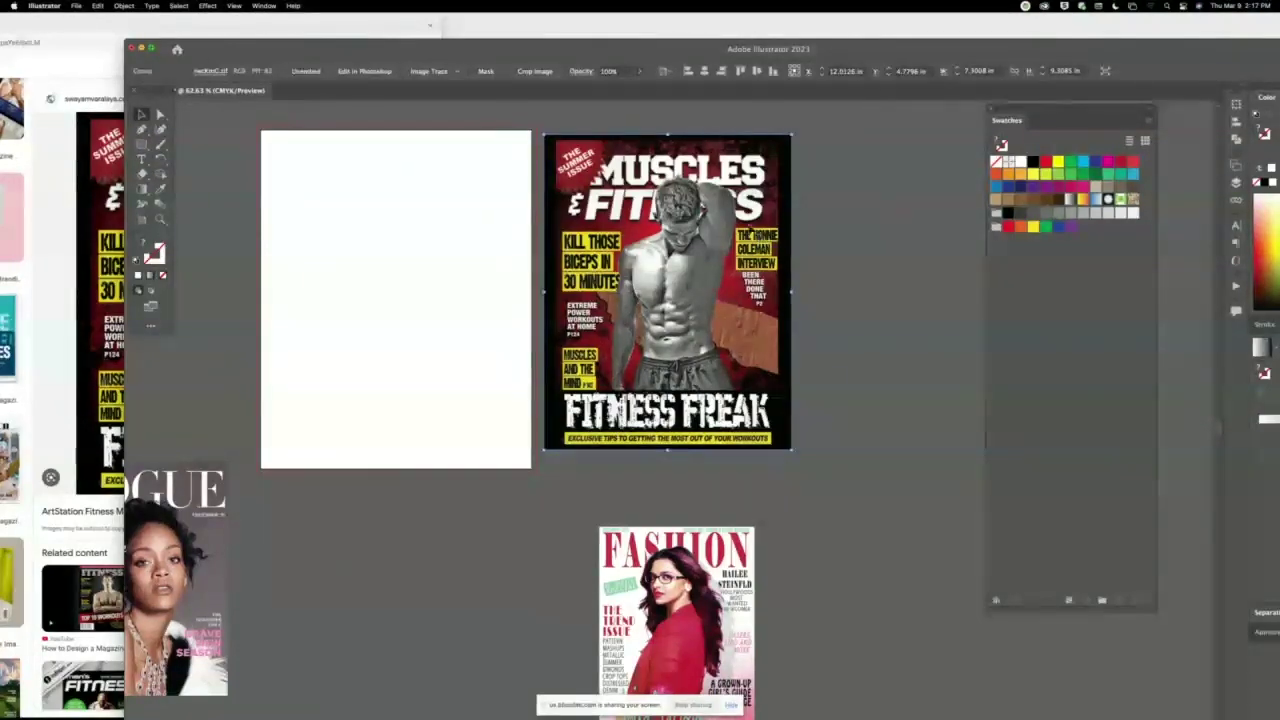
# Draw a text area at the artboard's top and type 'MUSCLES & FITNESS'.
pyautogui.click(141, 159)
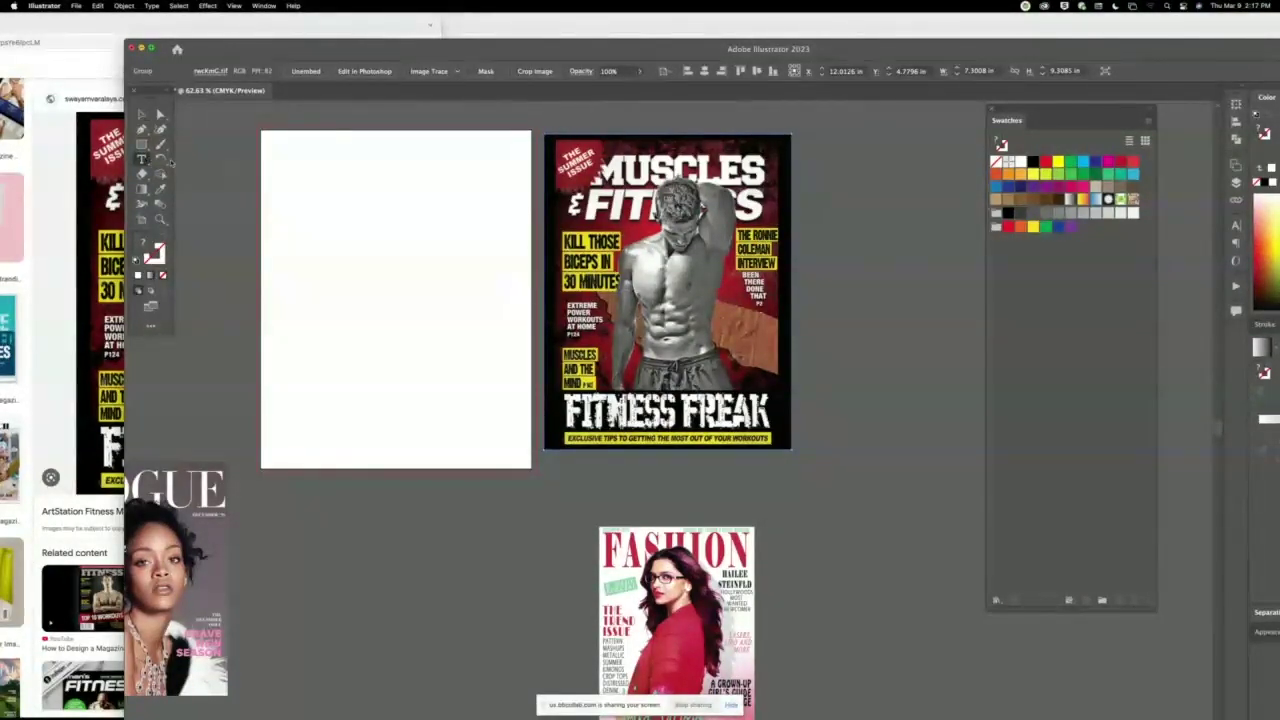
pyautogui.moveTo(478, 163); pyautogui.dragTo(522, 240)
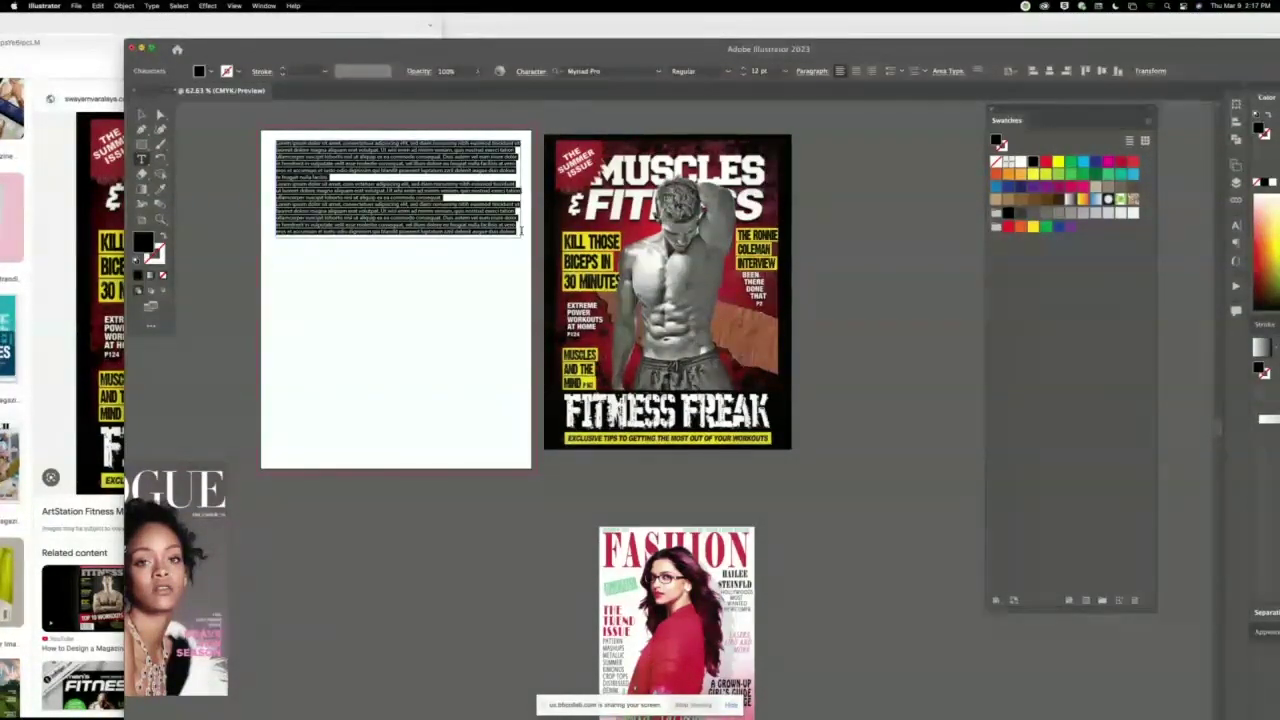
pyautogui.press('BackSpace')
pyautogui.write('MU')
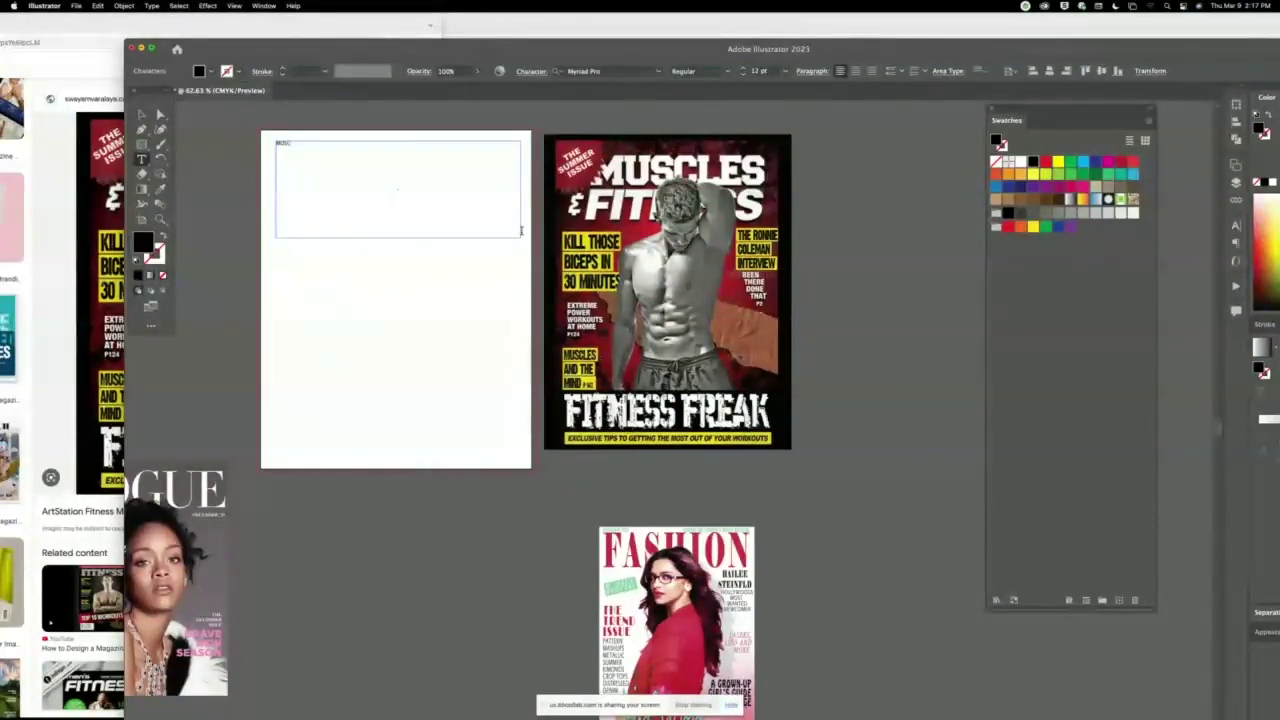
pyautogui.write('SCLES')
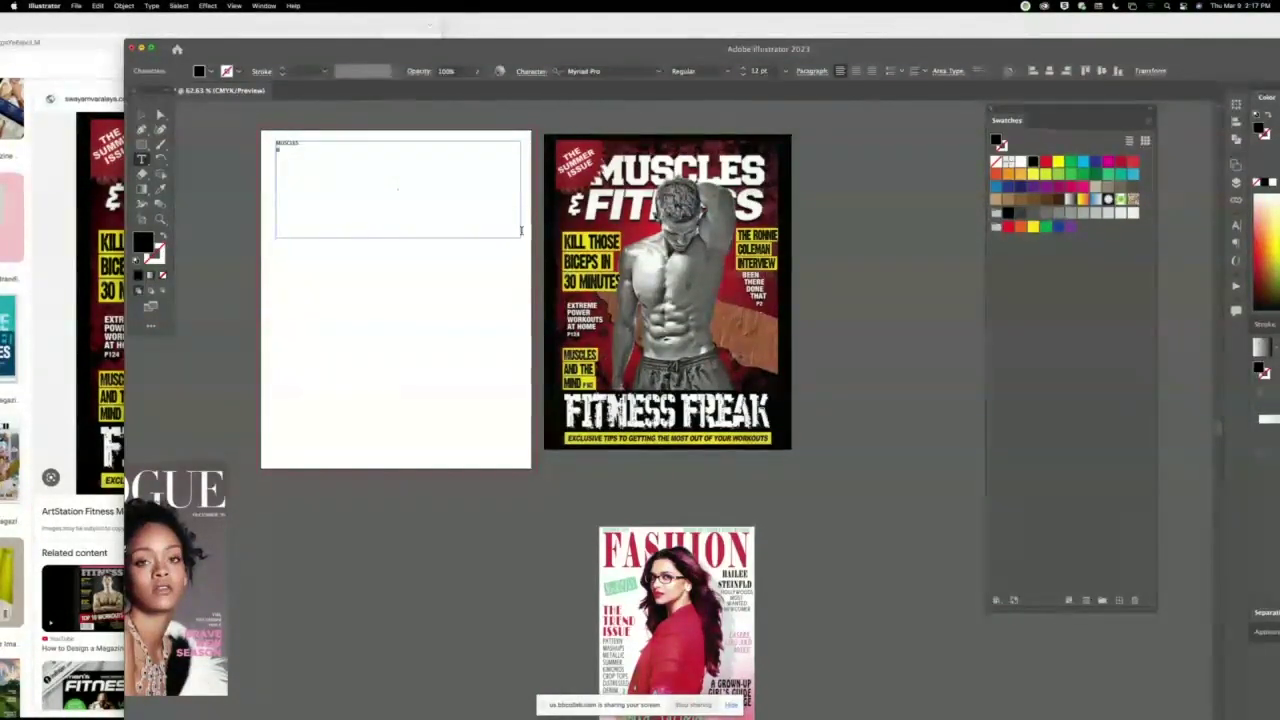
pyautogui.write('& FITNESS')
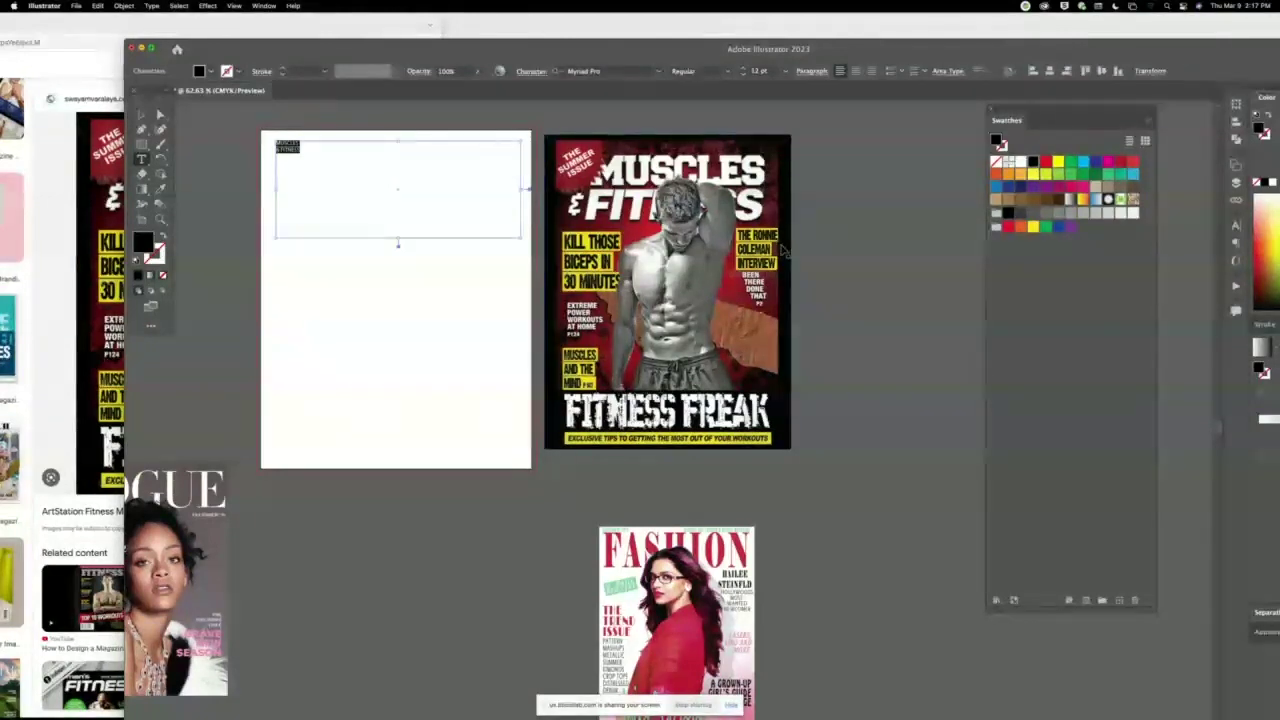
# Enlarge the heading to about 76 pt using the Character panel.
pyautogui.press('super+t')
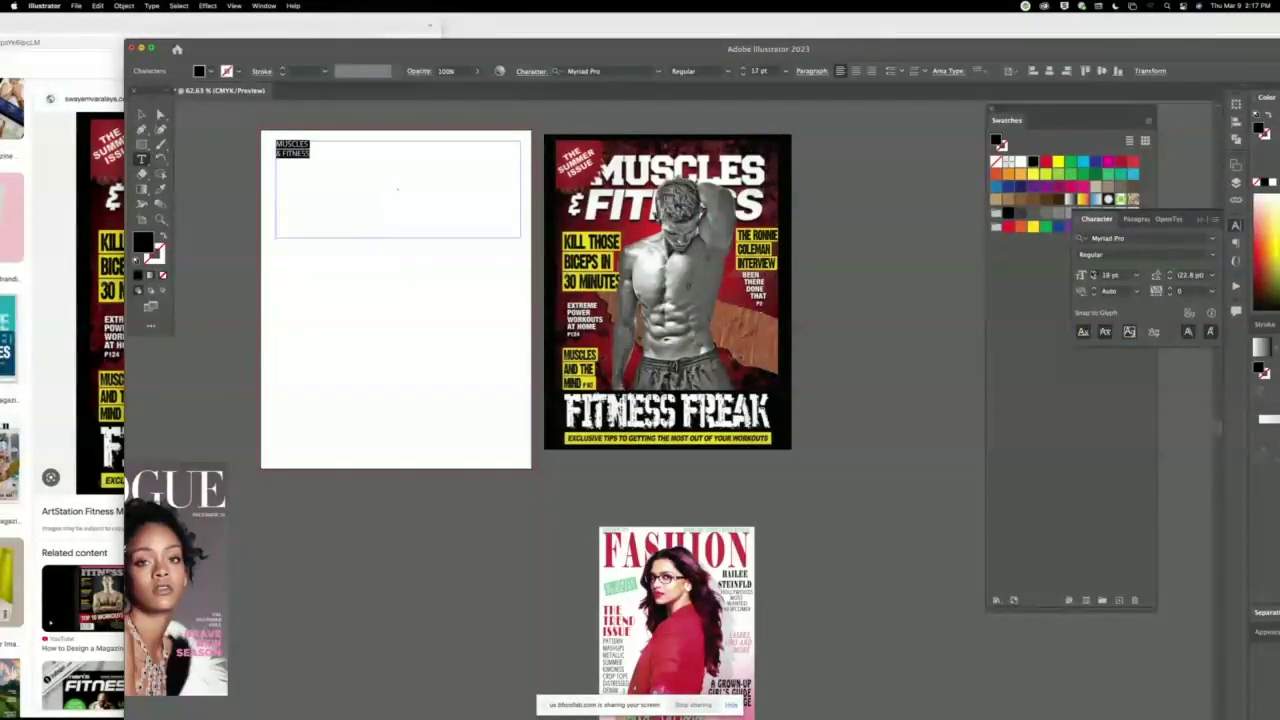
pyautogui.press('super+shift+period')
pyautogui.press('super+shift+period')
pyautogui.press('super+shift+period')
pyautogui.press('super+shift+period')
pyautogui.press('super+shift+period')
pyautogui.press('super+shift+period')
pyautogui.press('super+shift+period')
pyautogui.press('super+shift+period')
pyautogui.press('super+shift+period')
pyautogui.press('super+shift+period')
pyautogui.press('super+shift+period')
pyautogui.press('super+shift+period')
pyautogui.press('super+shift+period')
pyautogui.press('super+shift+period')
pyautogui.press('super+shift+period')
pyautogui.press('super+shift+period')
pyautogui.press('super+shift+period')
pyautogui.press('super+shift+period')
pyautogui.press('super+shift+period')
pyautogui.press('super+shift+period')
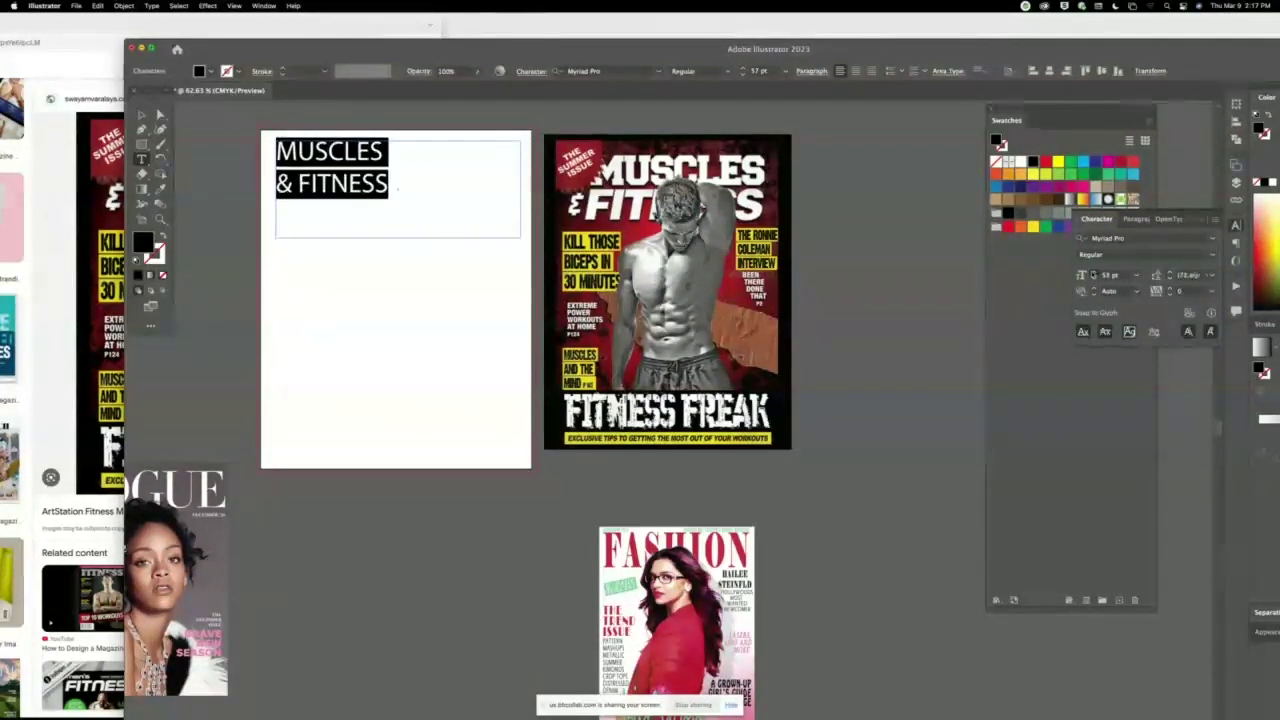
pyautogui.press('super+shift+period')
pyautogui.press('super+shift+period')
pyautogui.press('super+shift+period')
pyautogui.press('super+shift+period')
pyautogui.press('super+shift+period')
pyautogui.press('super+shift+period')
pyautogui.press('super+shift+period')
pyautogui.press('super+shift+period')
pyautogui.press('super+shift+period')
pyautogui.press('super+shift+period')
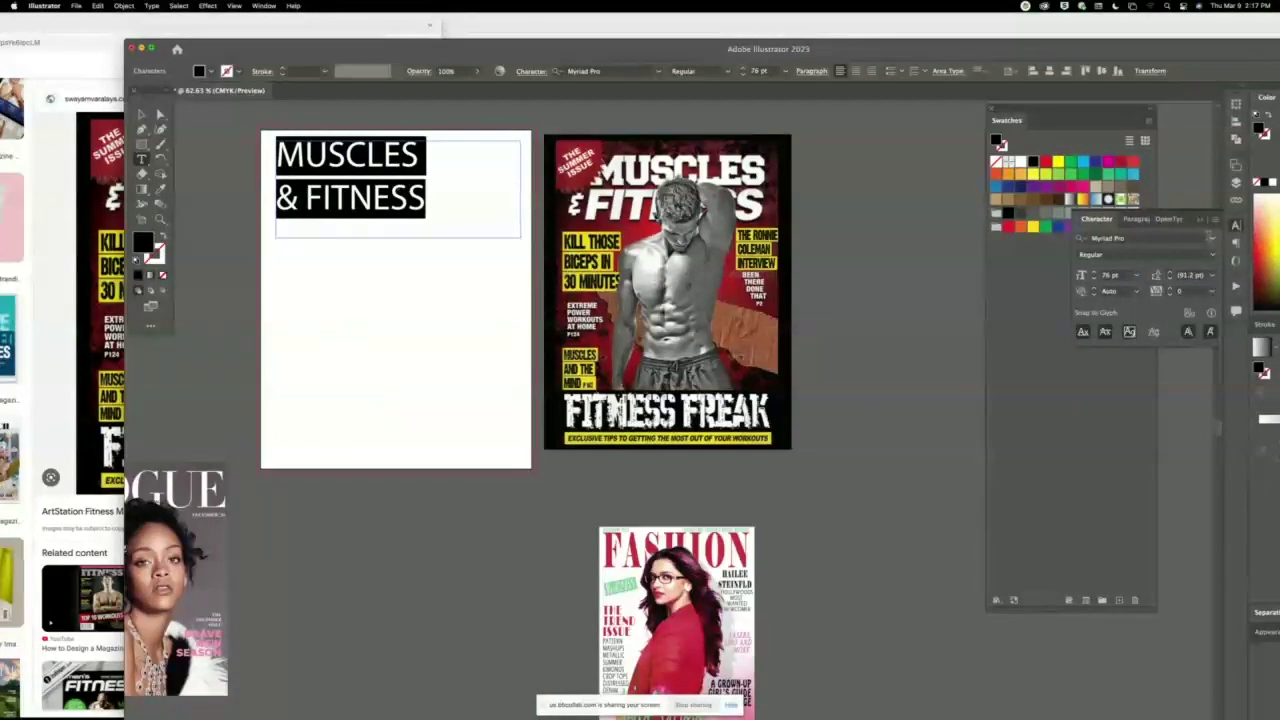
pyautogui.click(1211, 238)
pyautogui.click(1009, 279)
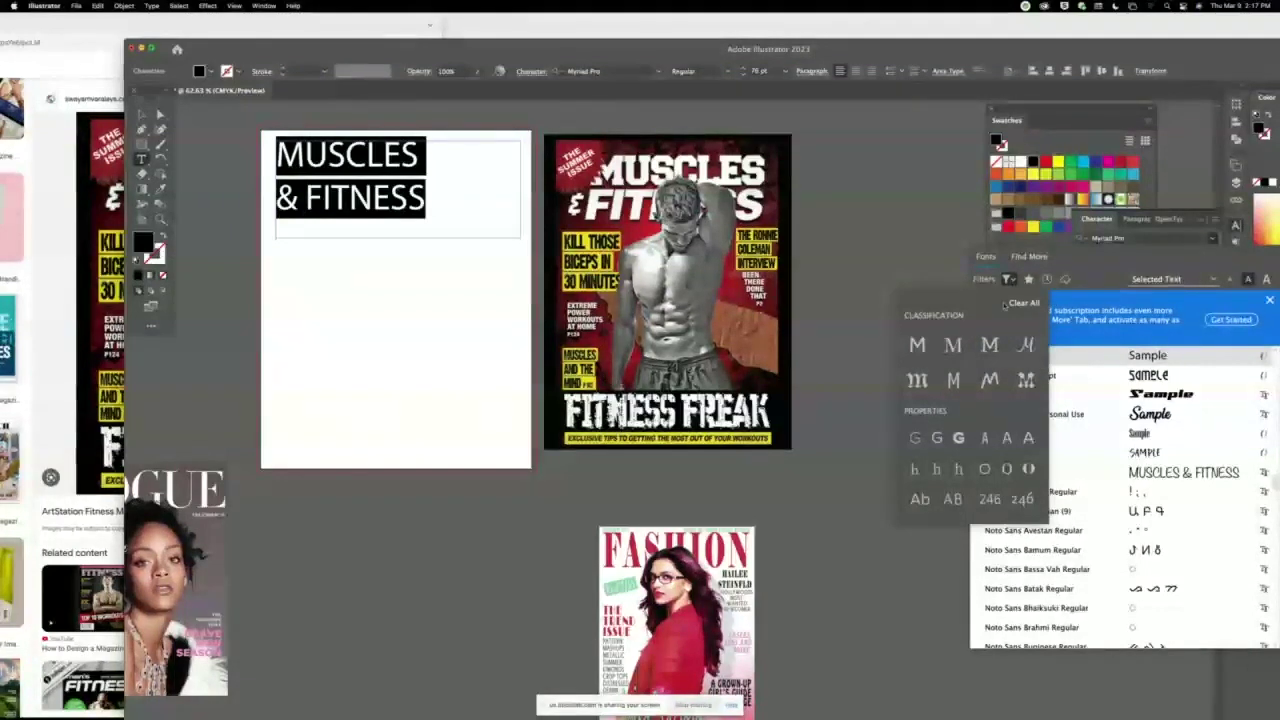
pyautogui.click(989, 344)
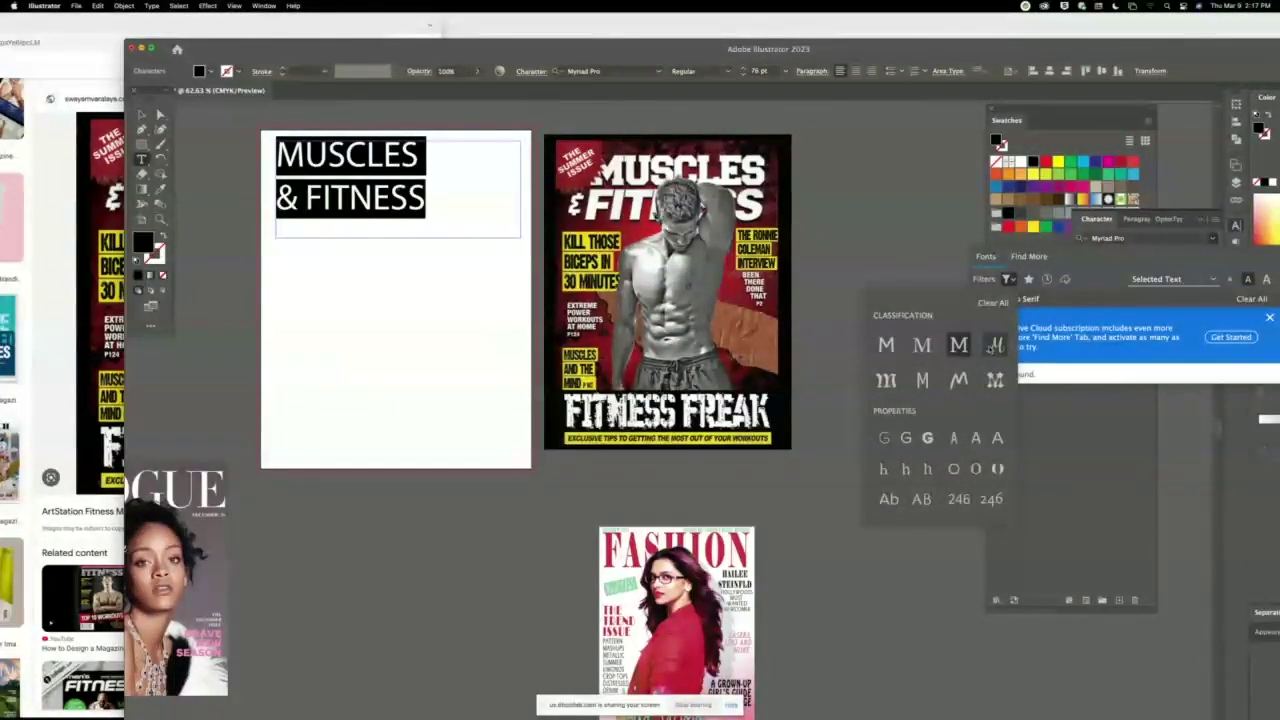
pyautogui.click(958, 344)
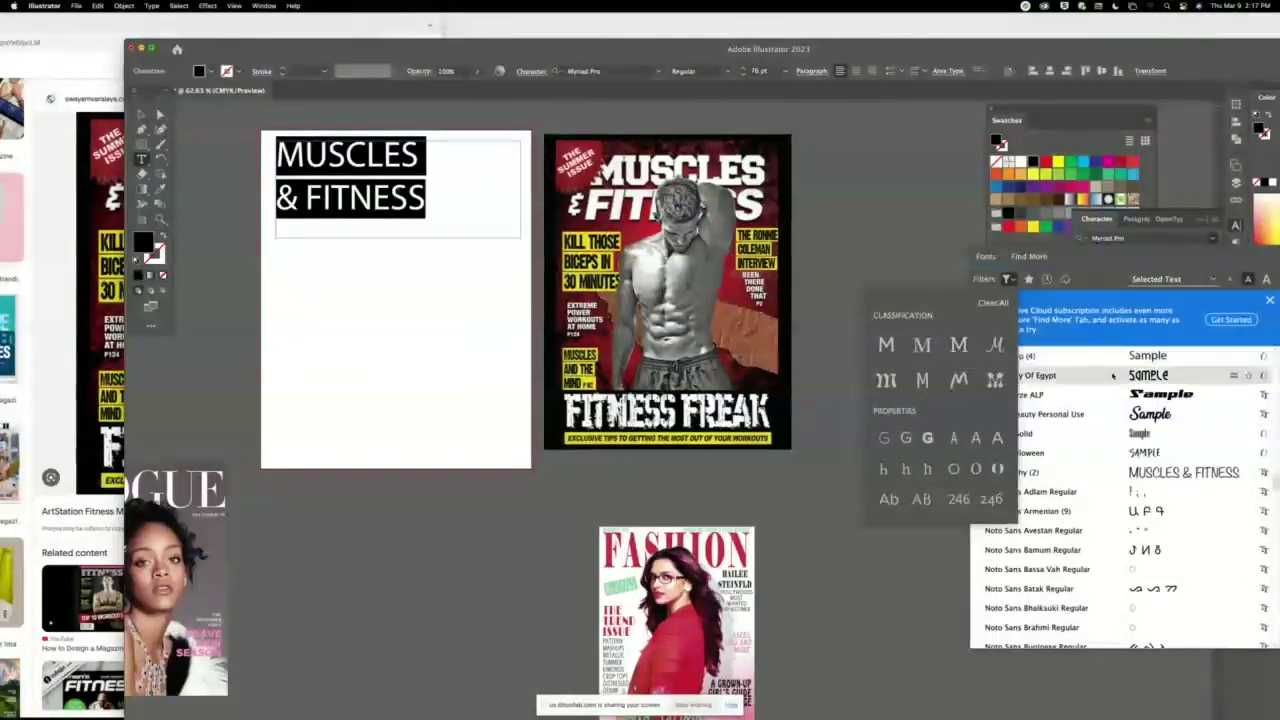
pyautogui.click(958, 344)
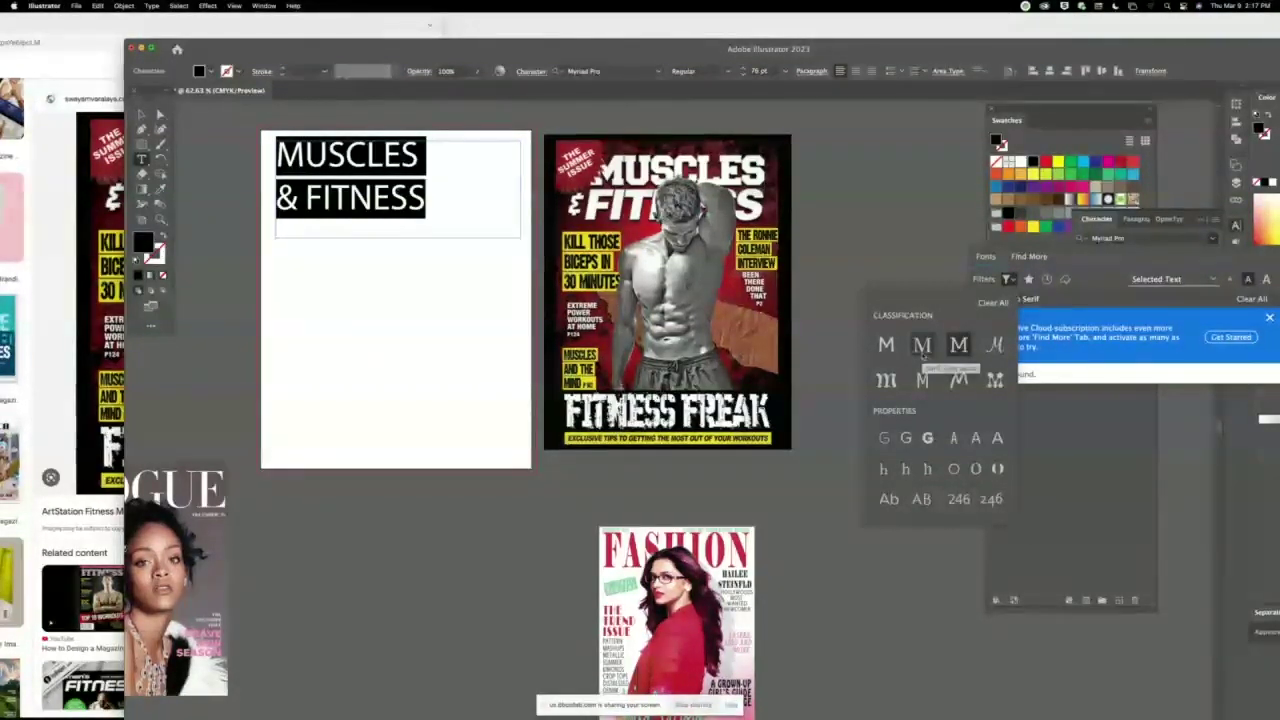
pyautogui.click(993, 302)
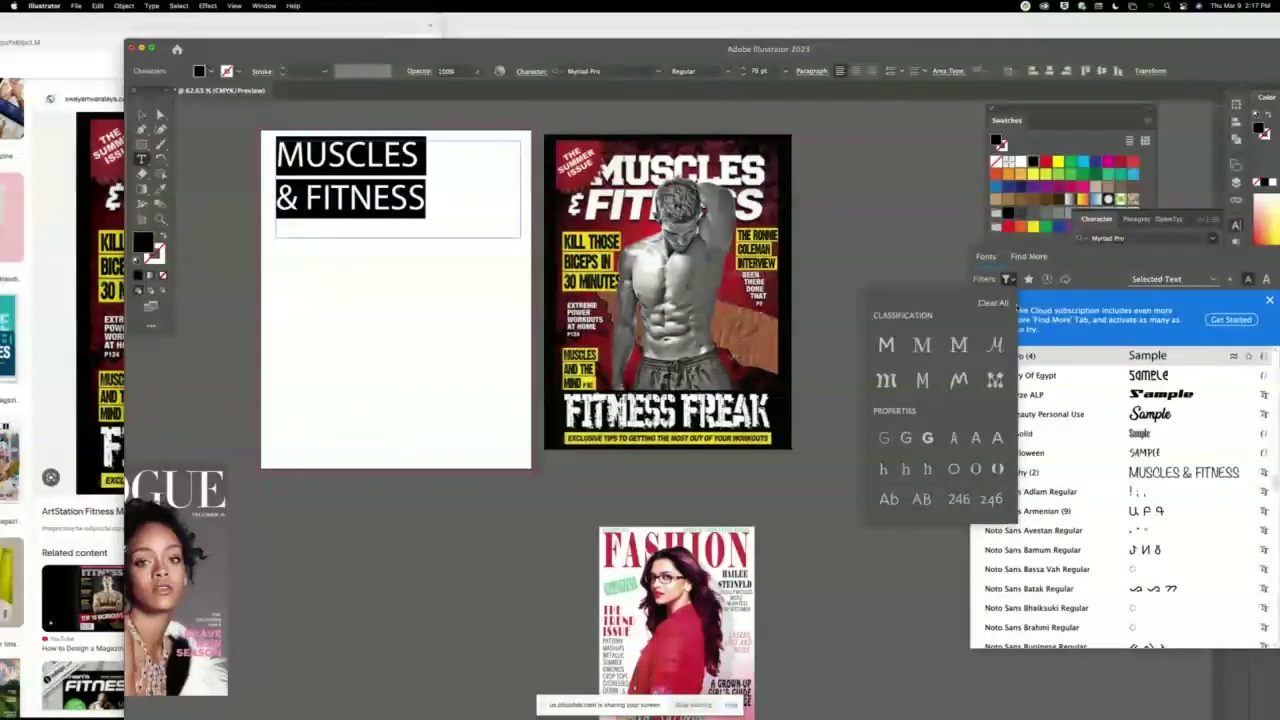
pyautogui.click(1008, 280)
pyautogui.click(1008, 280)
pyautogui.click(958, 345)
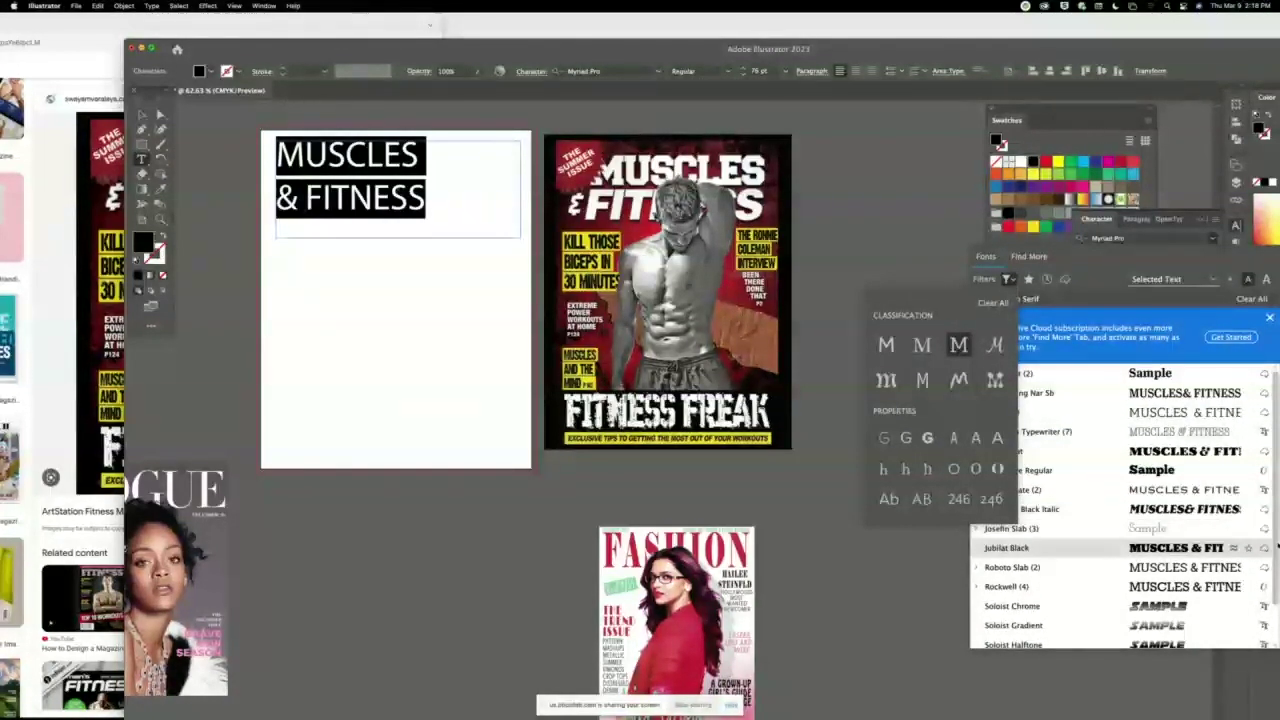
pyautogui.click(1270, 547)
pyautogui.scroll(-2, 1275, 640)
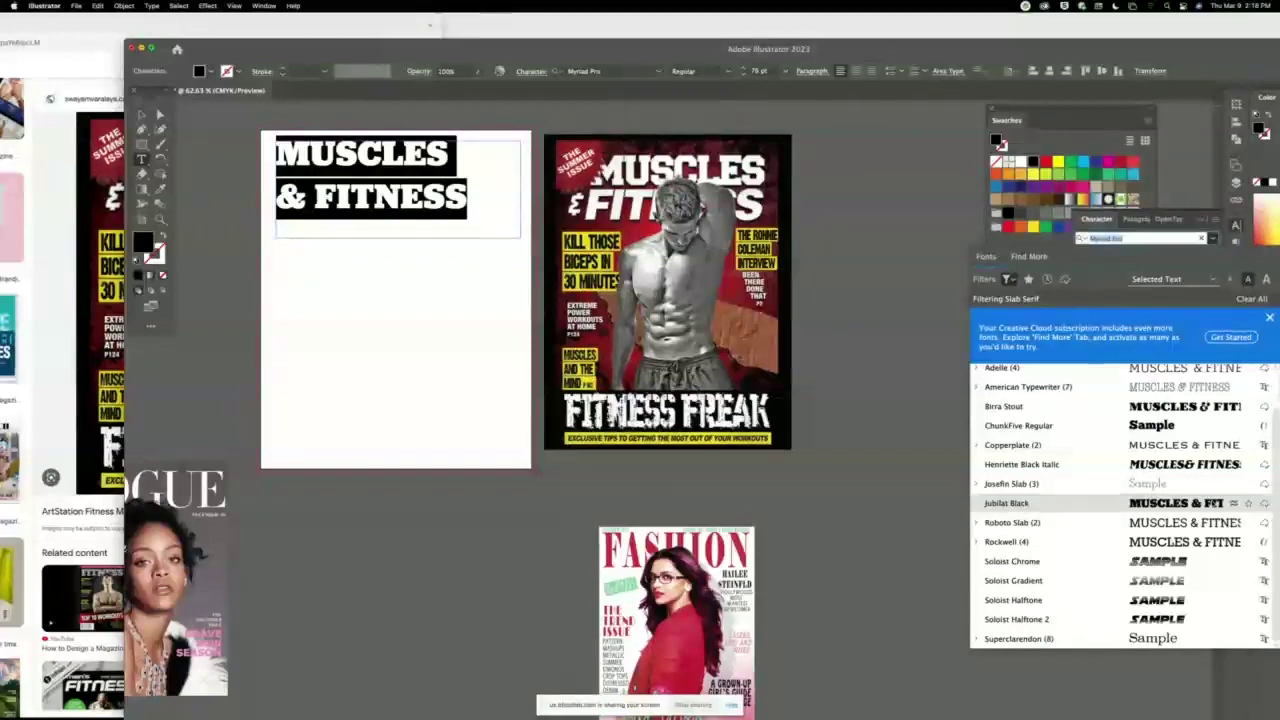
pyautogui.click(1010, 280)
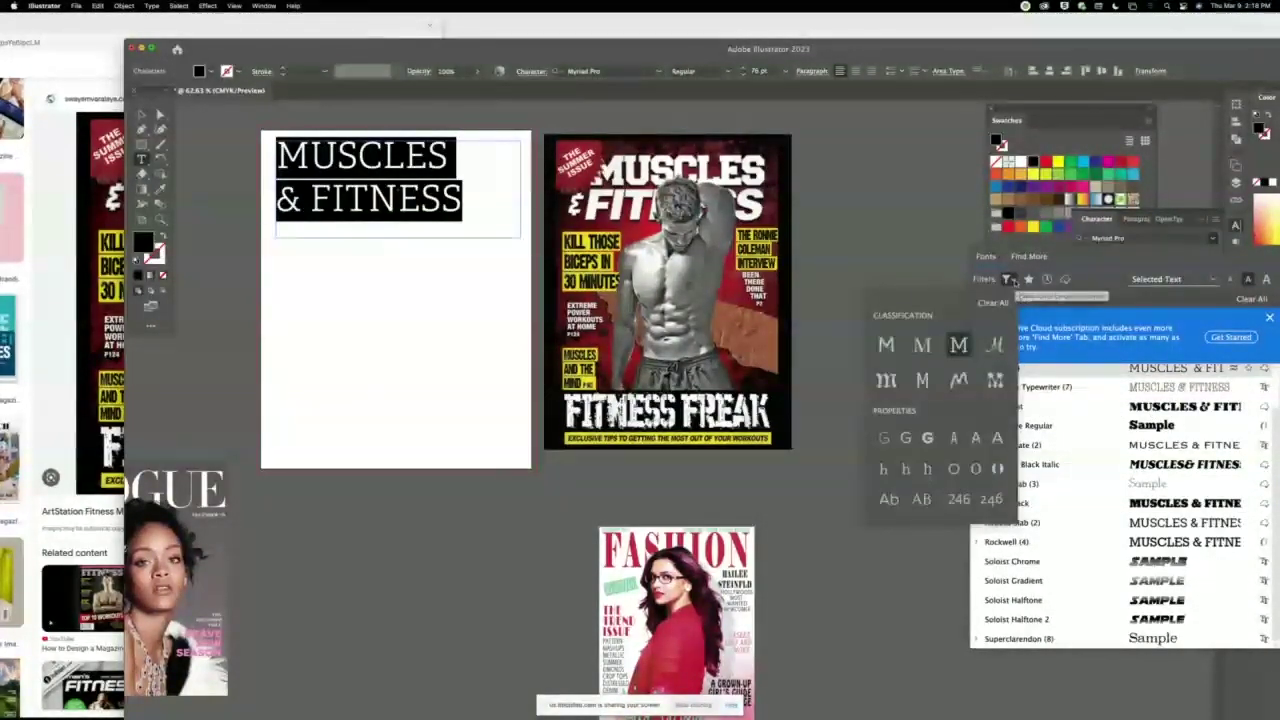
pyautogui.click(992, 303)
pyautogui.click(989, 260)
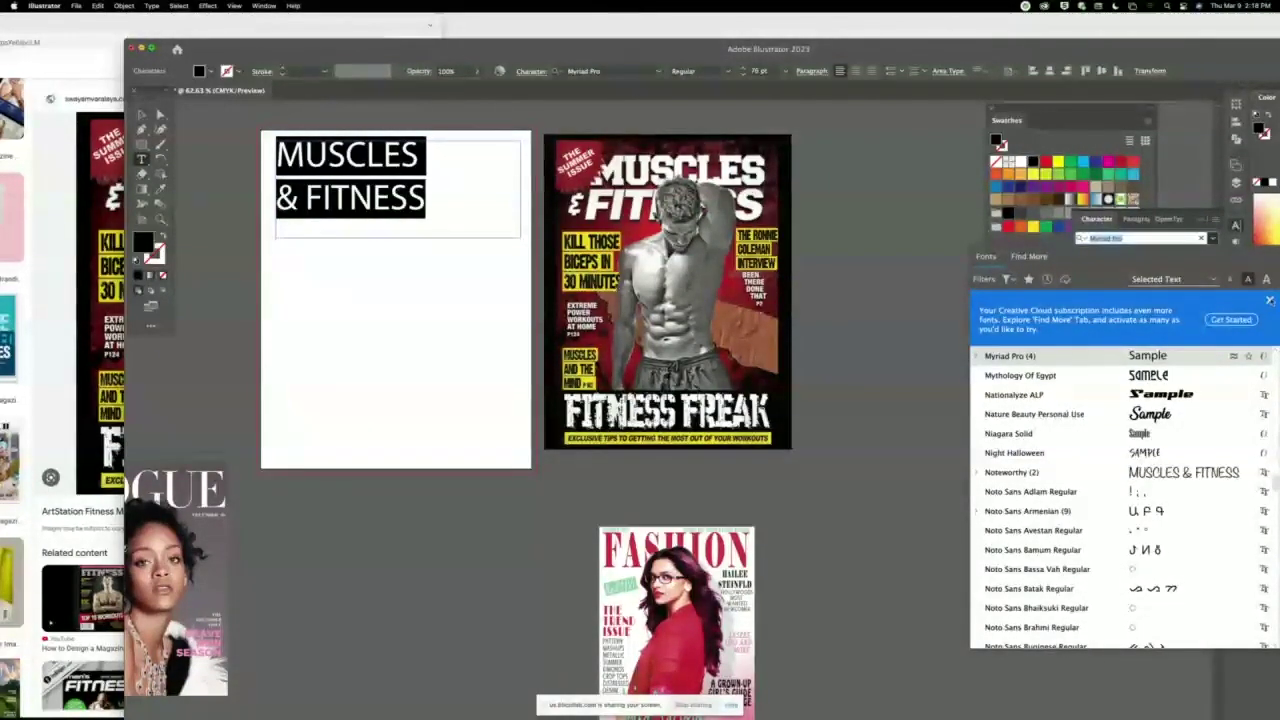
pyautogui.click(1269, 300)
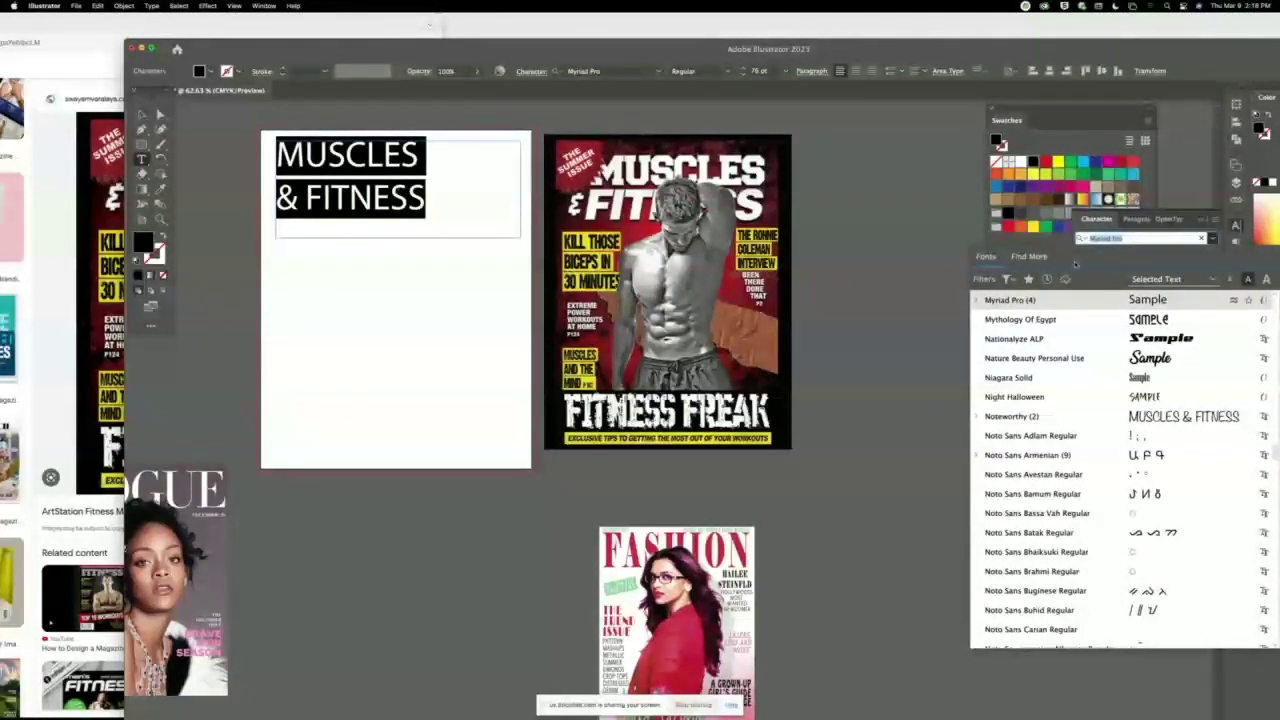
pyautogui.press('Escape')
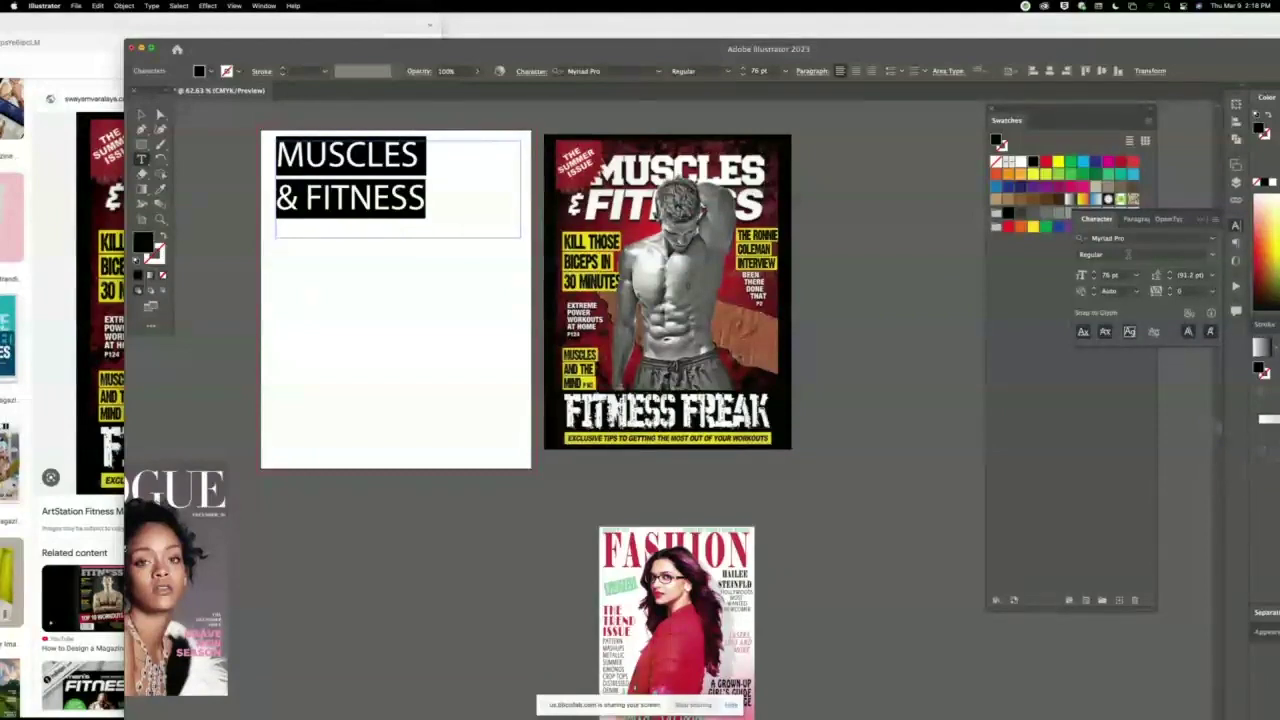
# Search the Character panel fonts for 'athletic' and apply Athletic Regular to the heading.
pyautogui.click(1141, 237)
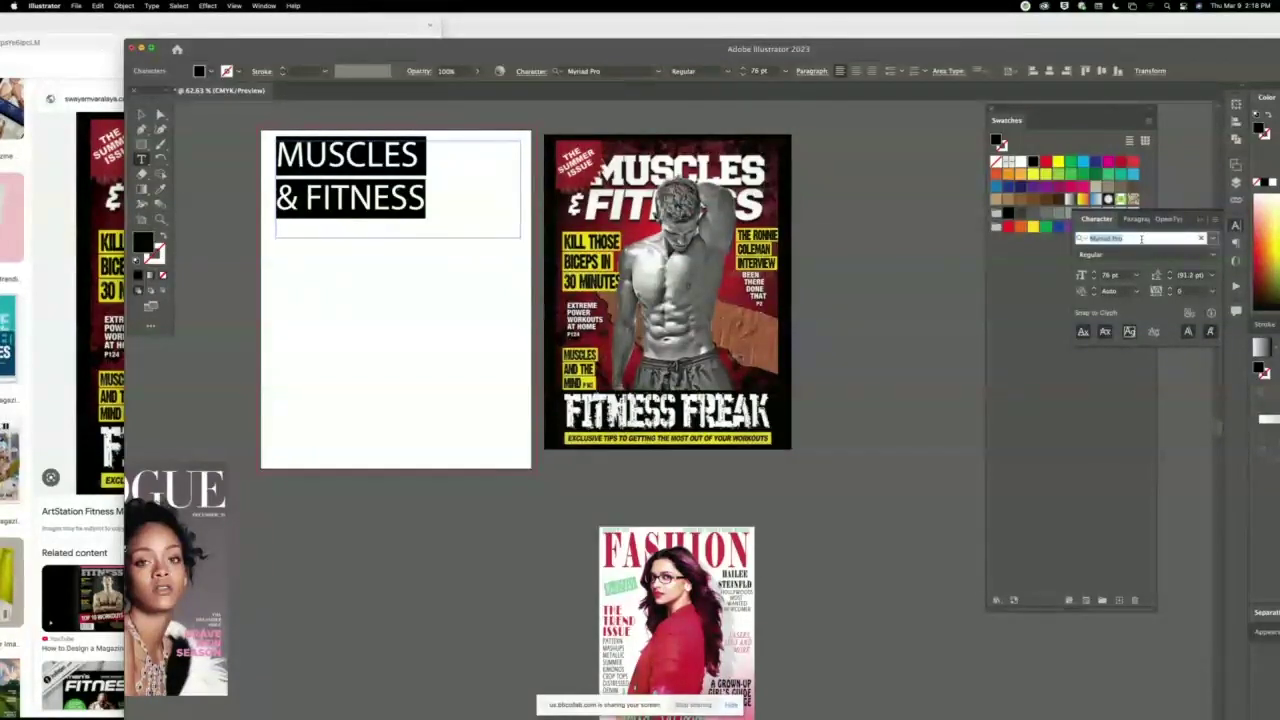
pyautogui.write('STENCIL')
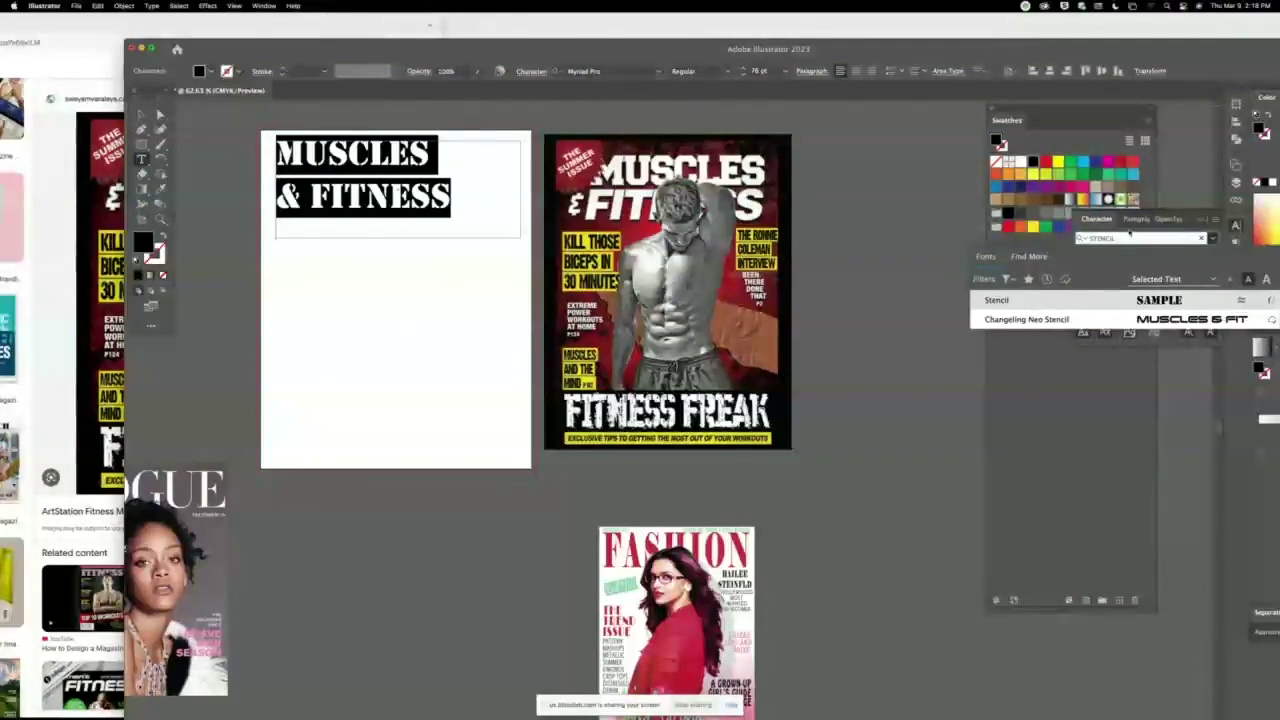
pyautogui.doubleClick(1123, 239)
pyautogui.write('athlet')
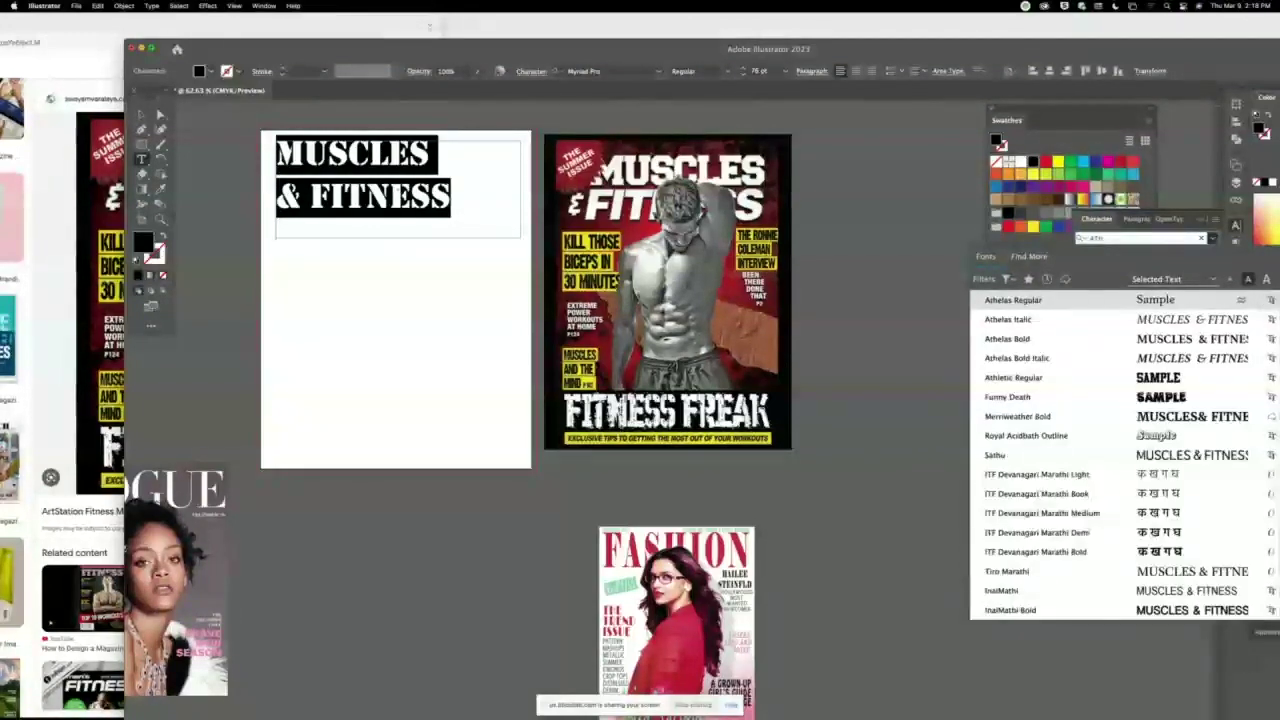
pyautogui.write('ic')
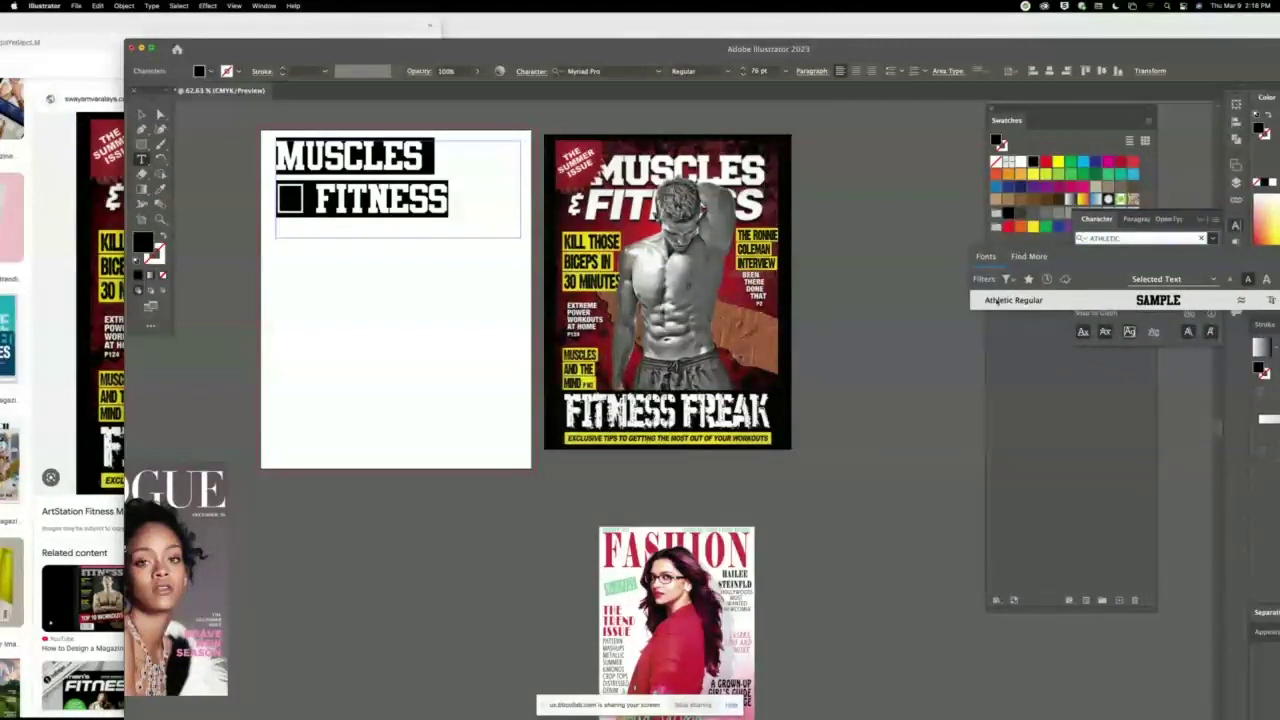
pyautogui.press('Return')
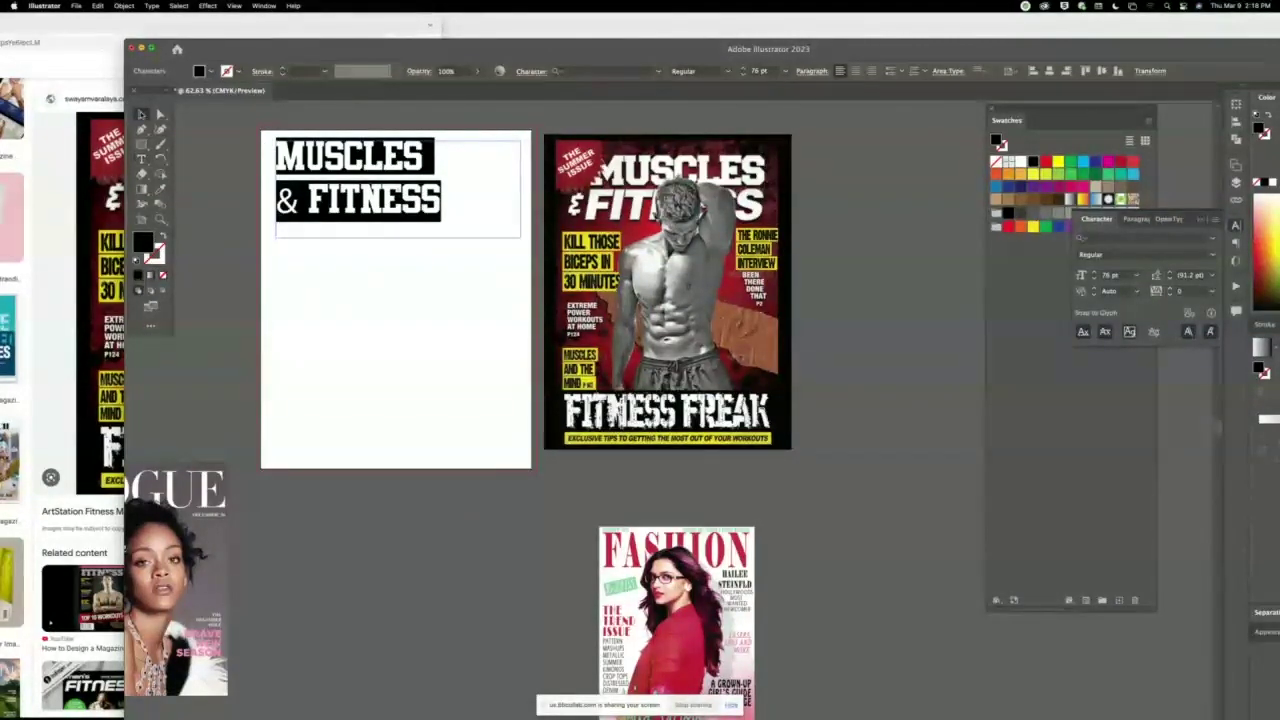
pyautogui.click(141, 114)
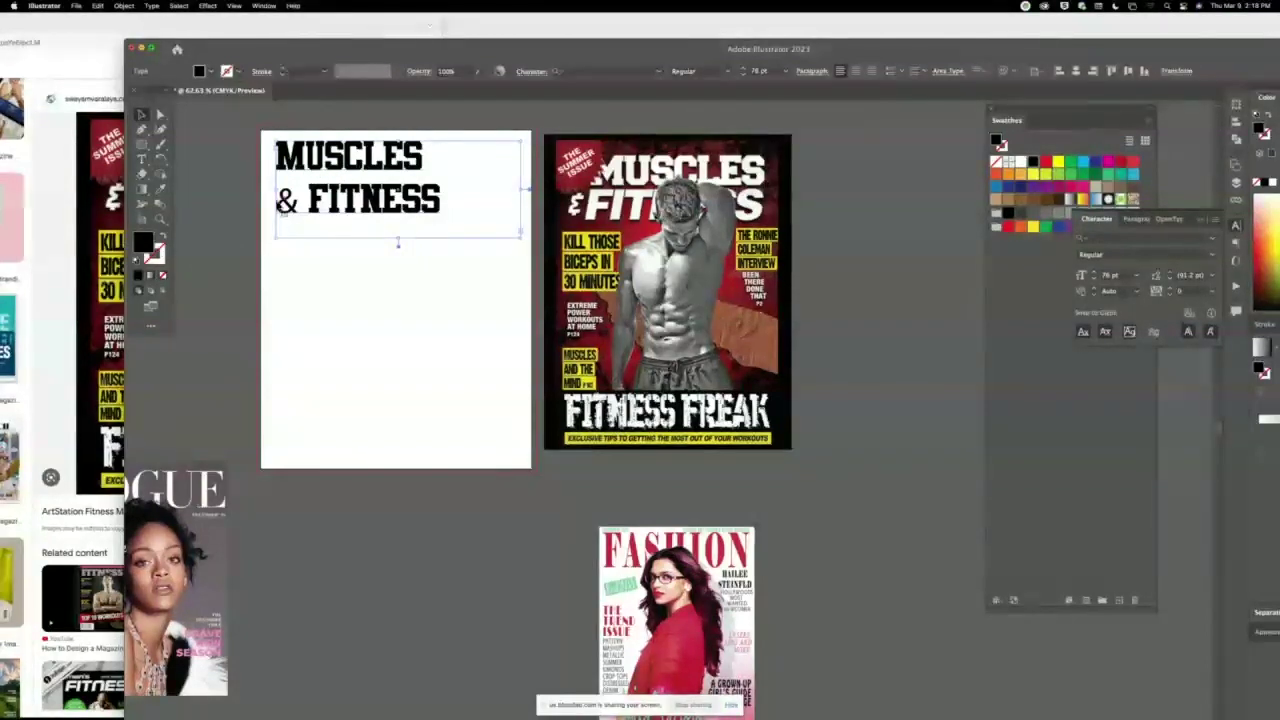
pyautogui.click(160, 218)
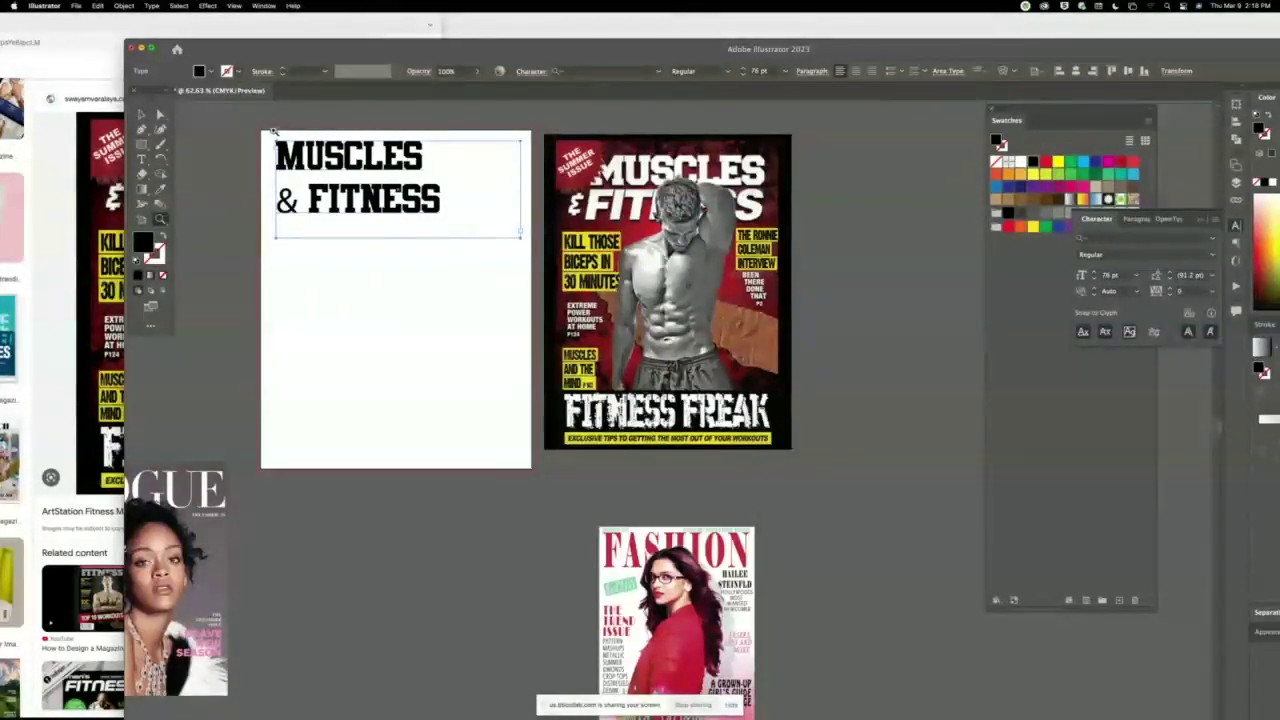
# Centre-align the headline, delete the '&', and Option-drag a spare copy below the cover.
pyautogui.moveTo(272, 130); pyautogui.dragTo(431, 289)
pyautogui.keyDown('alt'); pyautogui.click(273, 130); pyautogui.keyUp('alt')
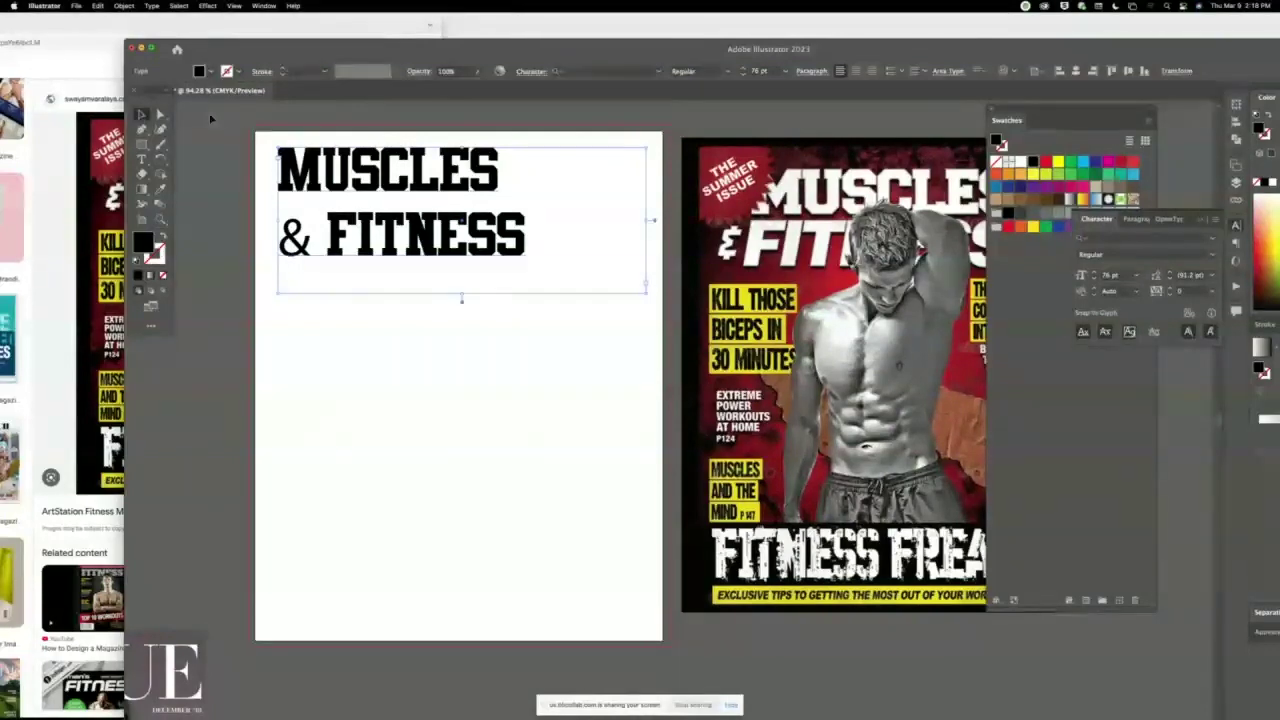
pyautogui.doubleClick(522, 236)
pyautogui.press('super+a')
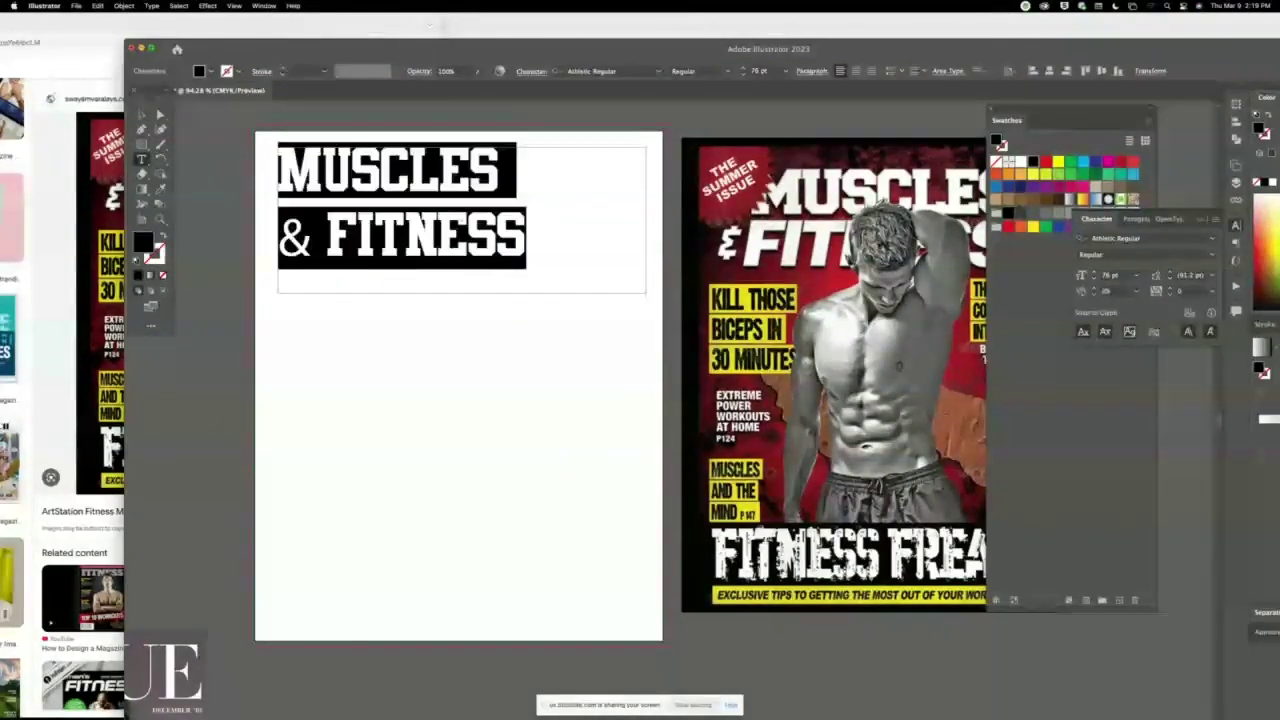
pyautogui.click(856, 71)
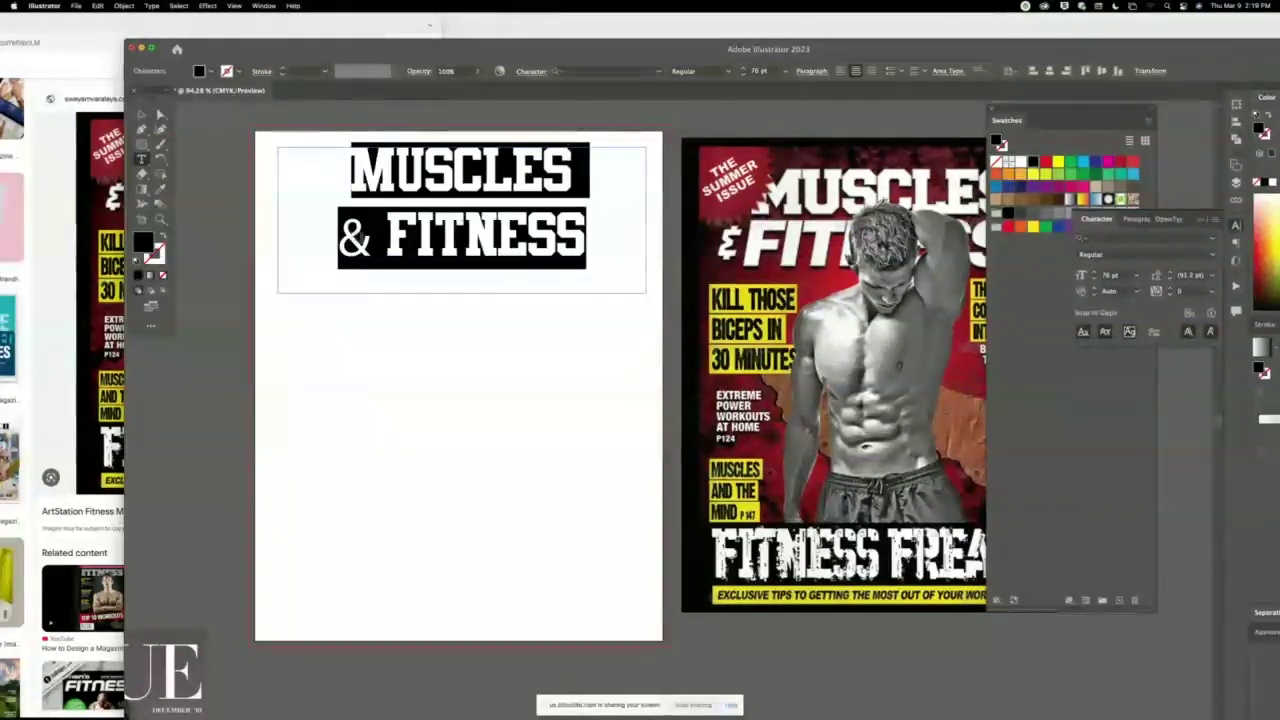
pyautogui.doubleClick(347, 243)
pyautogui.press('BackSpace')
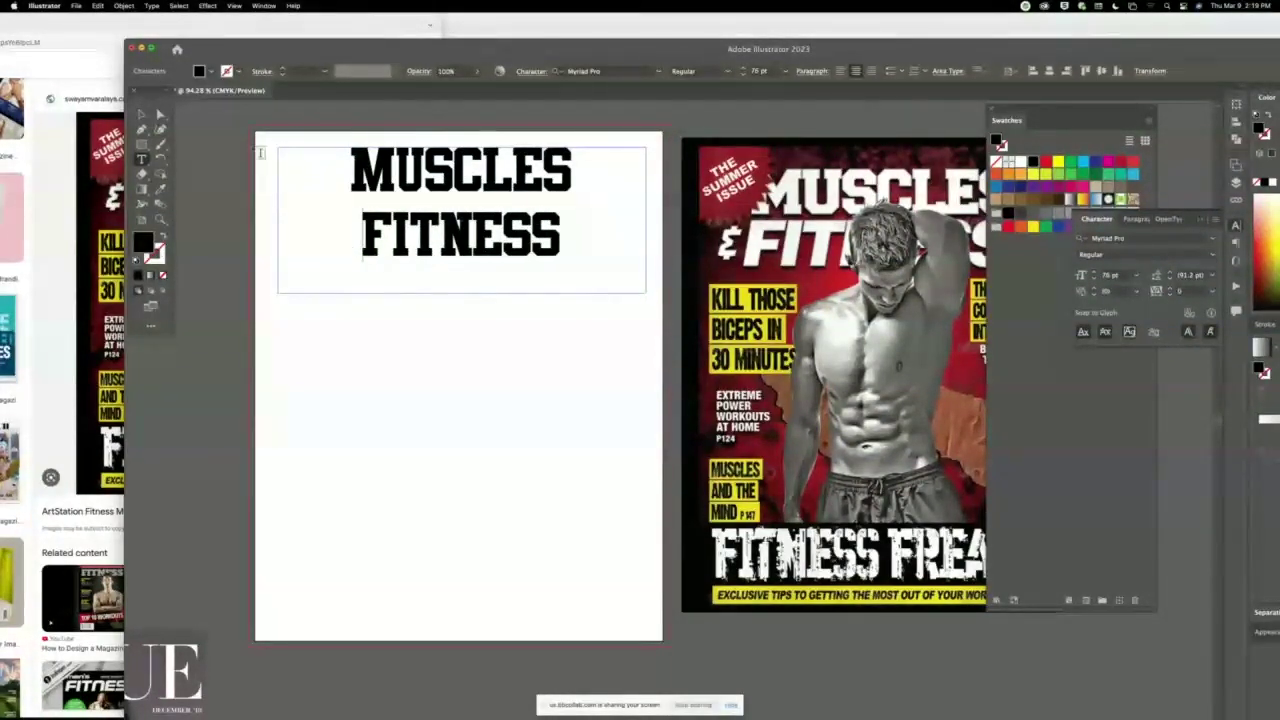
pyautogui.click(141, 113)
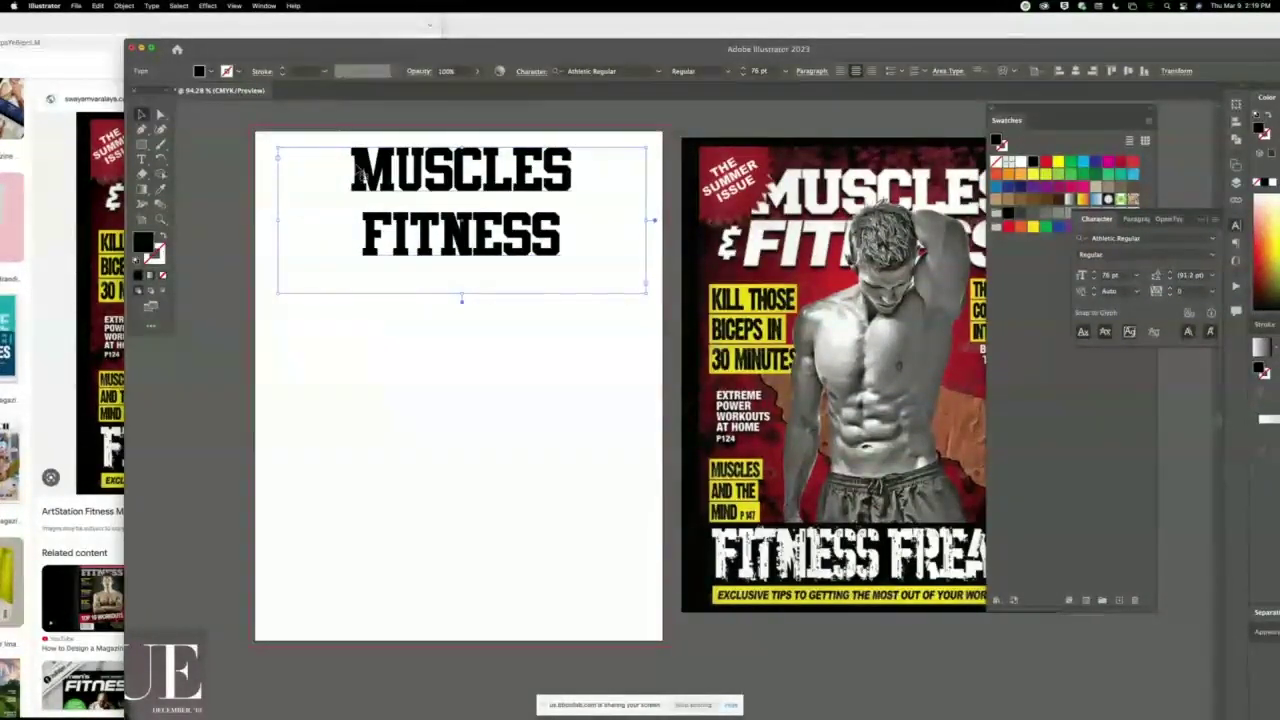
pyautogui.moveTo(571, 179); pyautogui.dragTo(1057, 653)
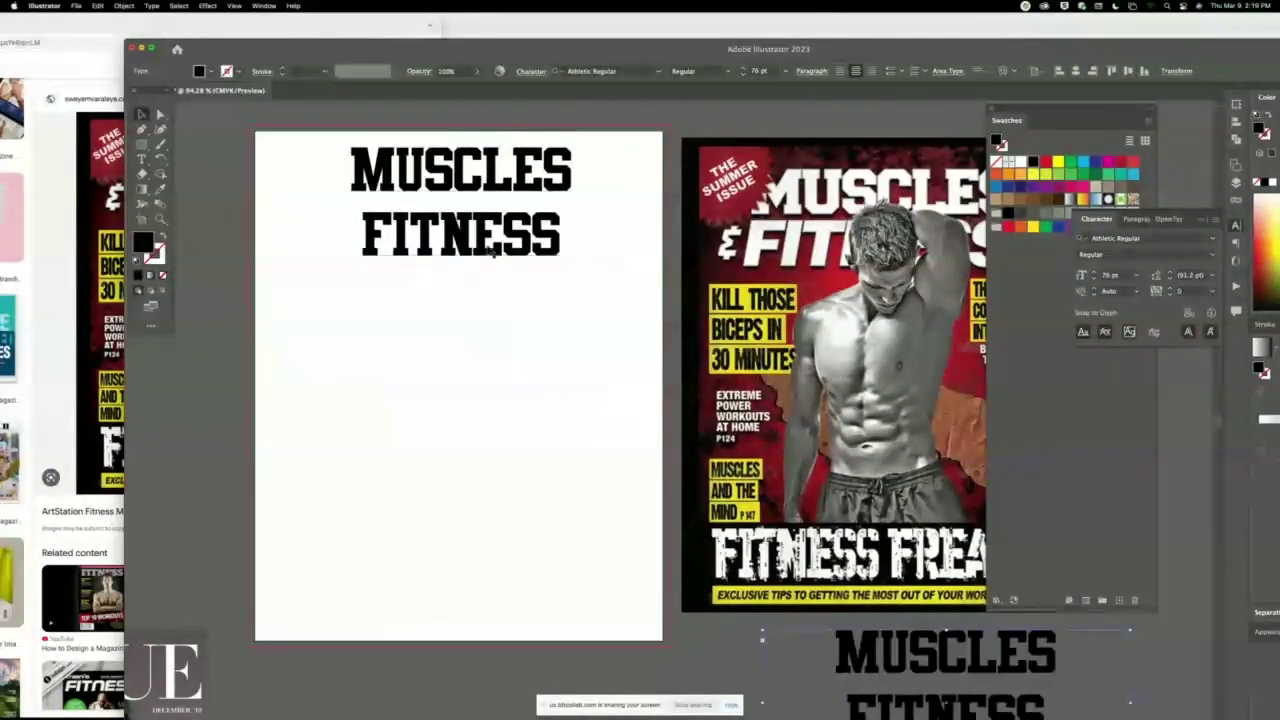
# Adjust the kerning between letters of FITNESS, setting N–E spacing to 20.
pyautogui.click(487, 257)
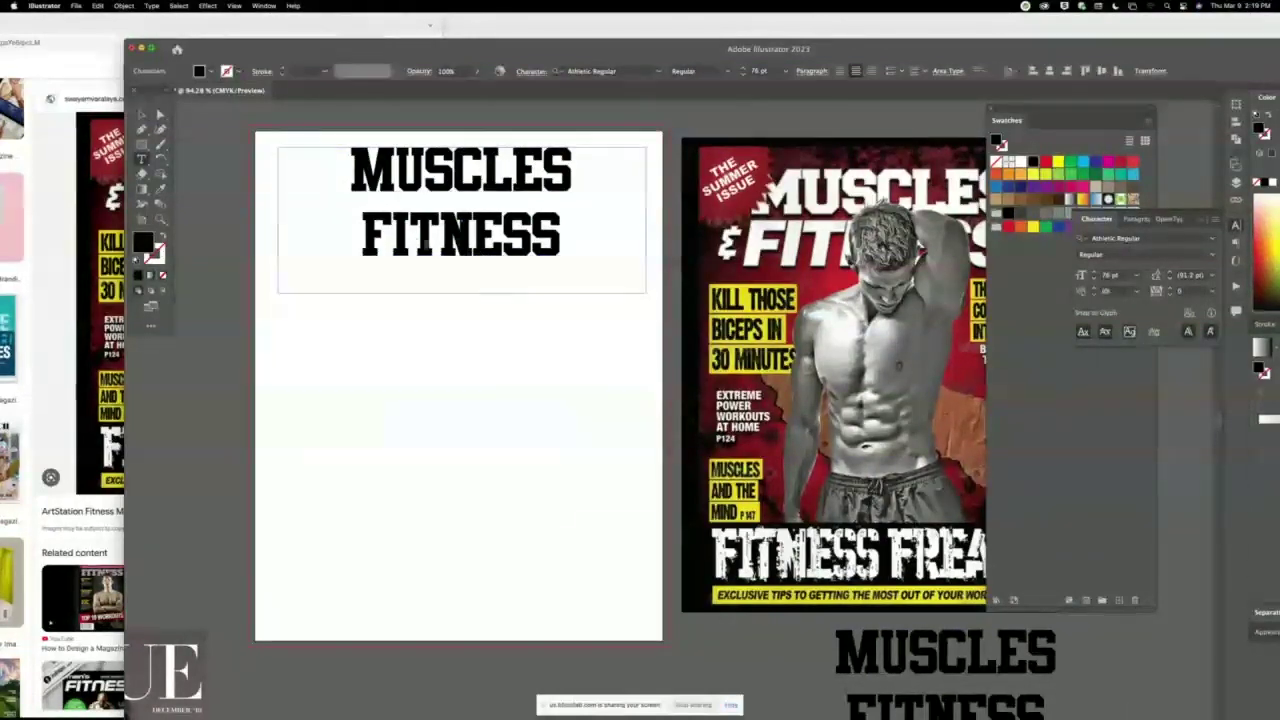
pyautogui.press('t')
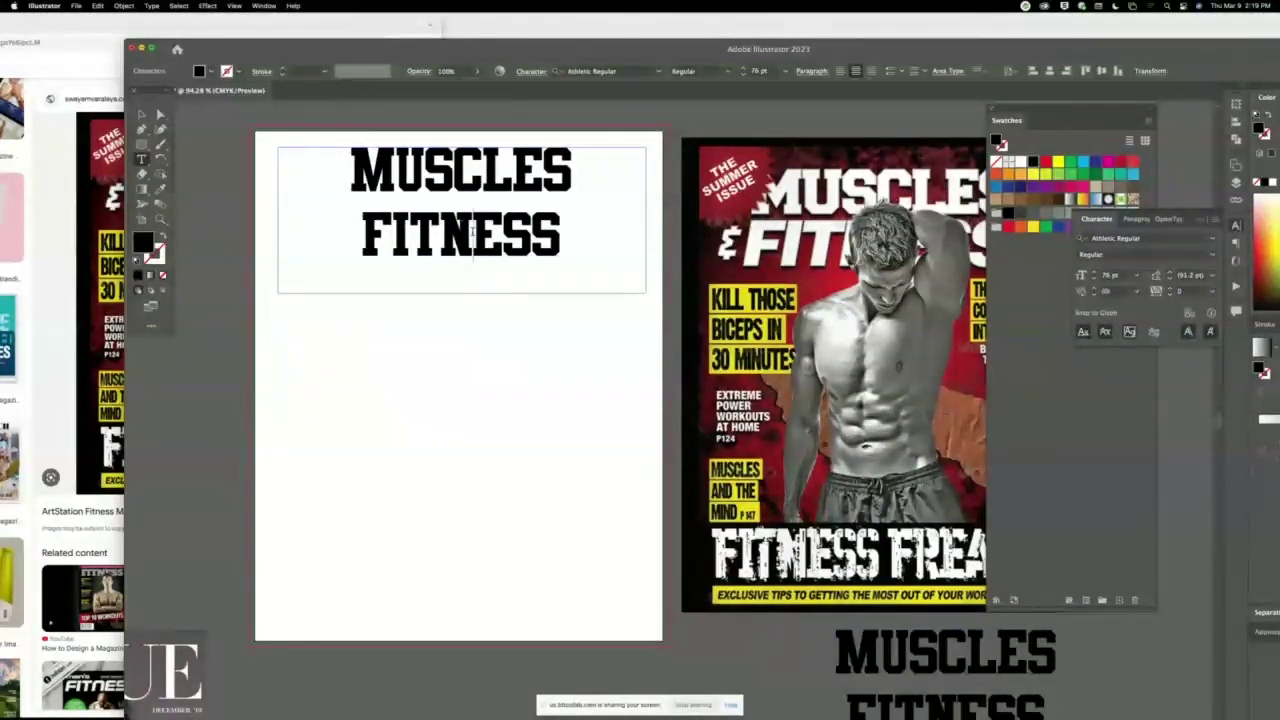
pyautogui.click(473, 232)
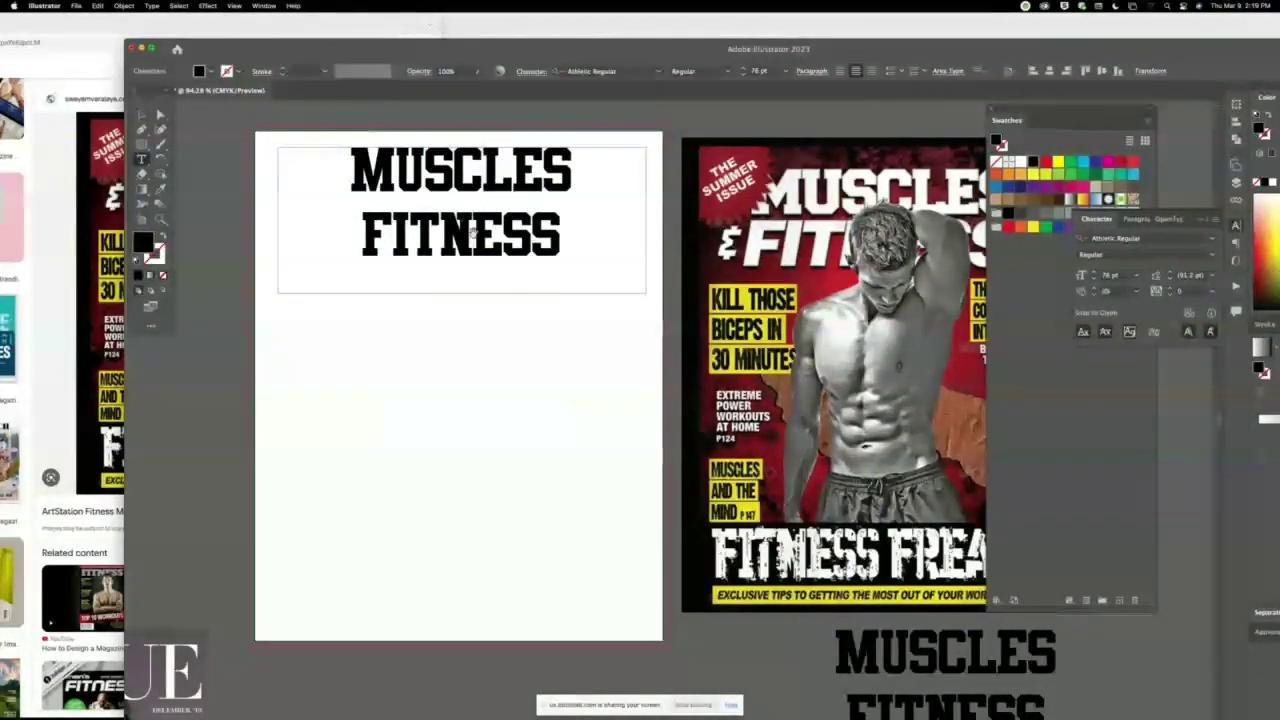
pyautogui.hotkey('alt', 'Left')
pyautogui.hotkey('alt', 'Right')
pyautogui.hotkey('alt', 'Right')
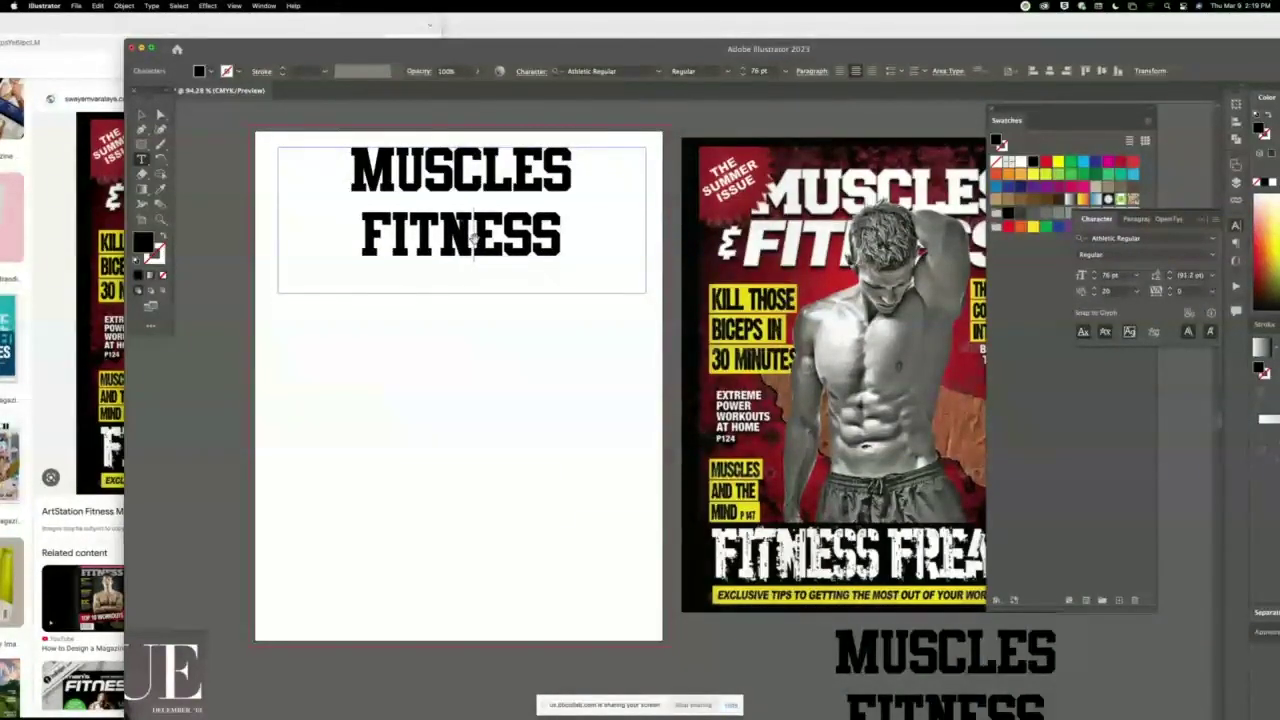
pyautogui.click(531, 234)
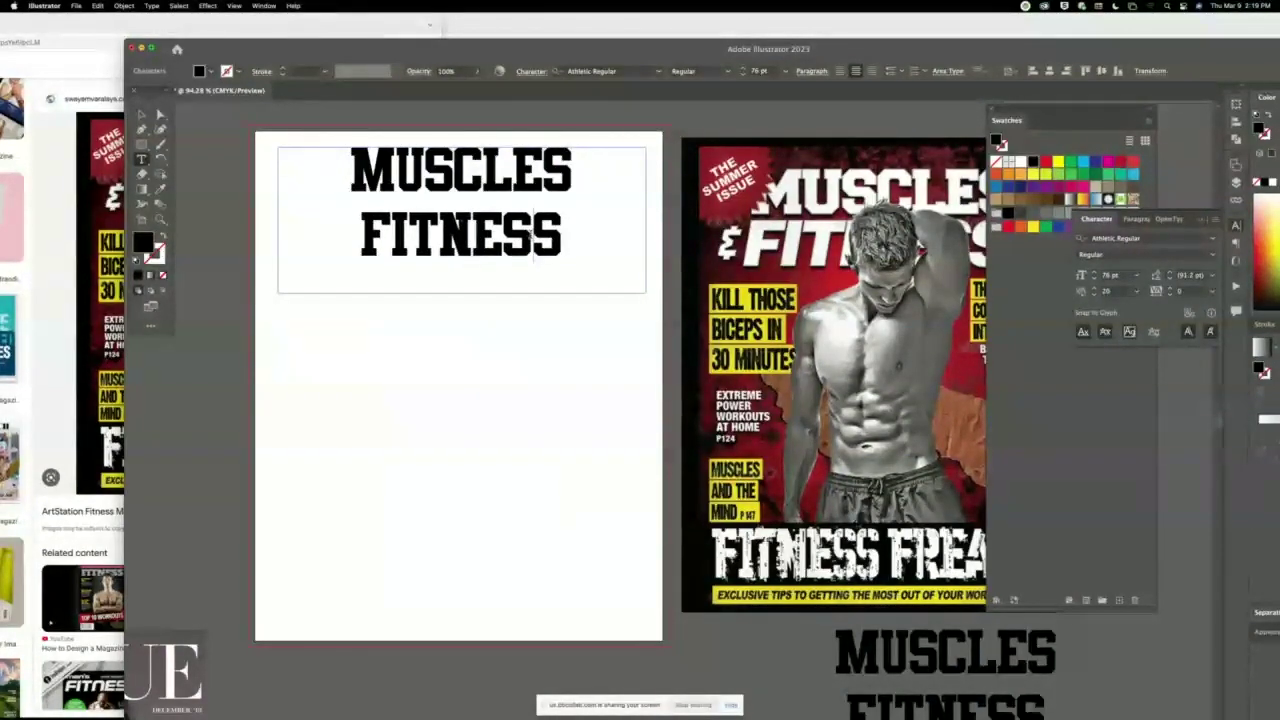
pyautogui.click(485, 236)
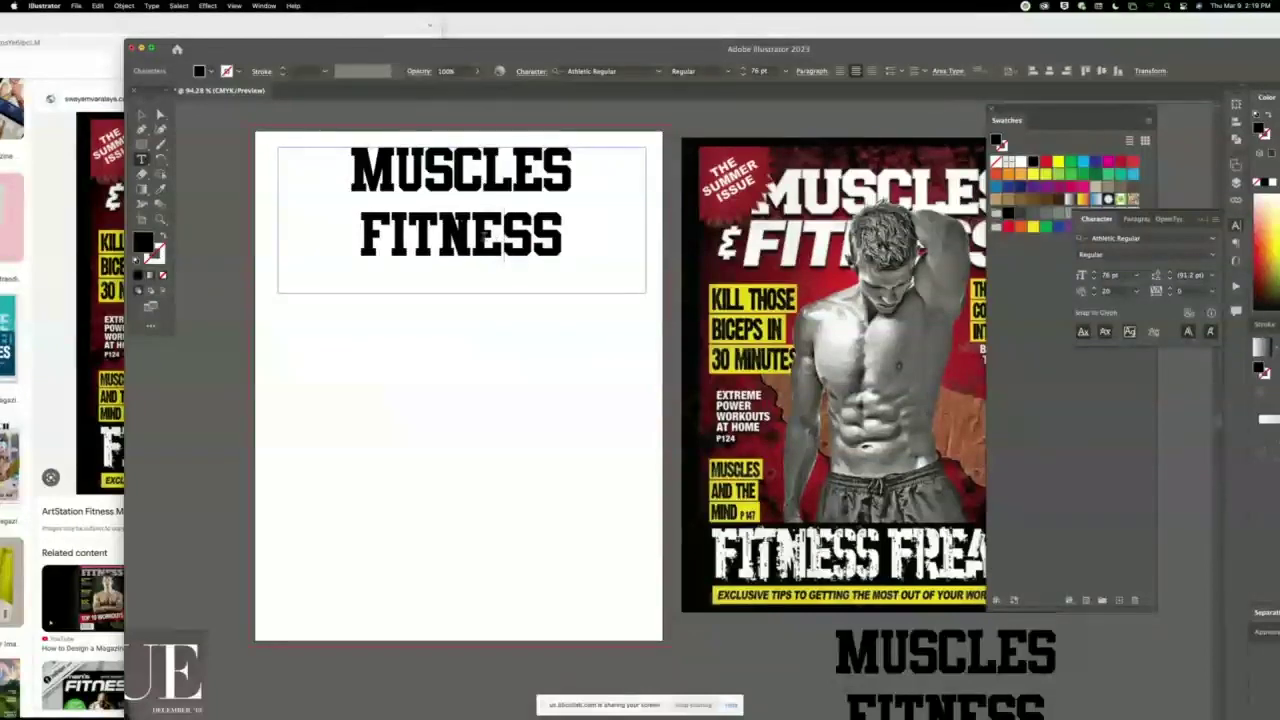
pyautogui.click(439, 236)
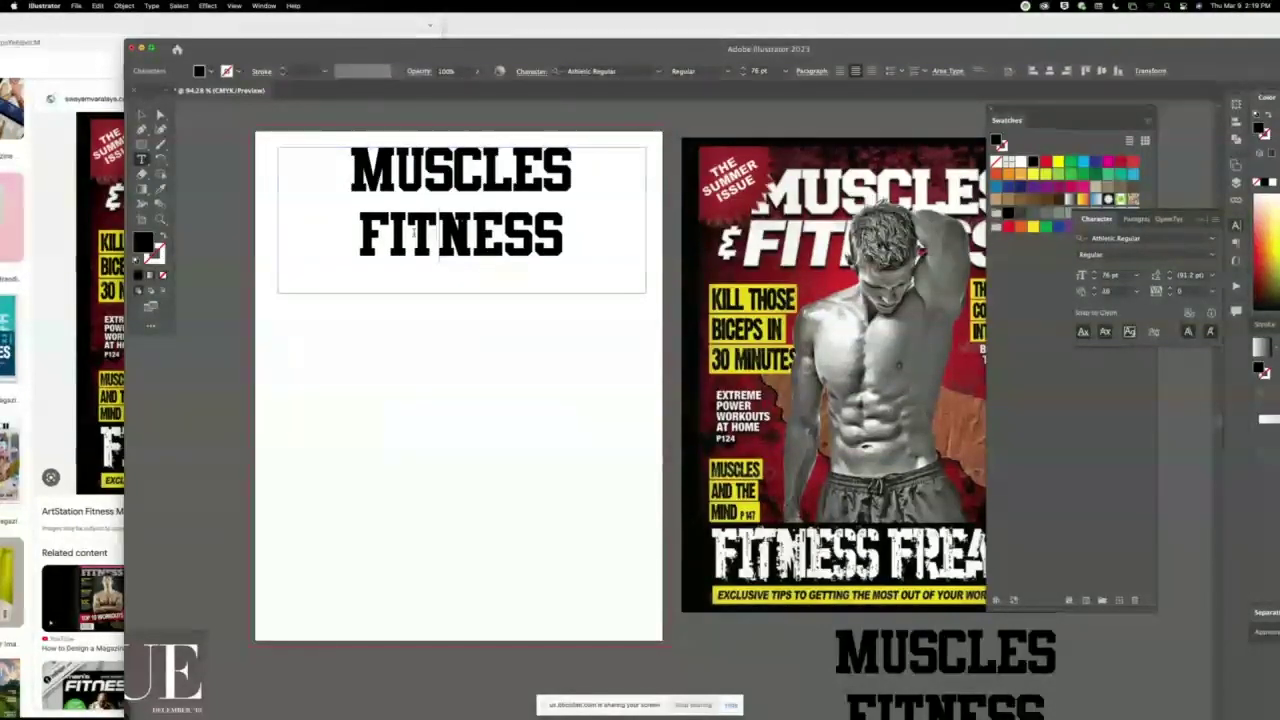
pyautogui.click(390, 235)
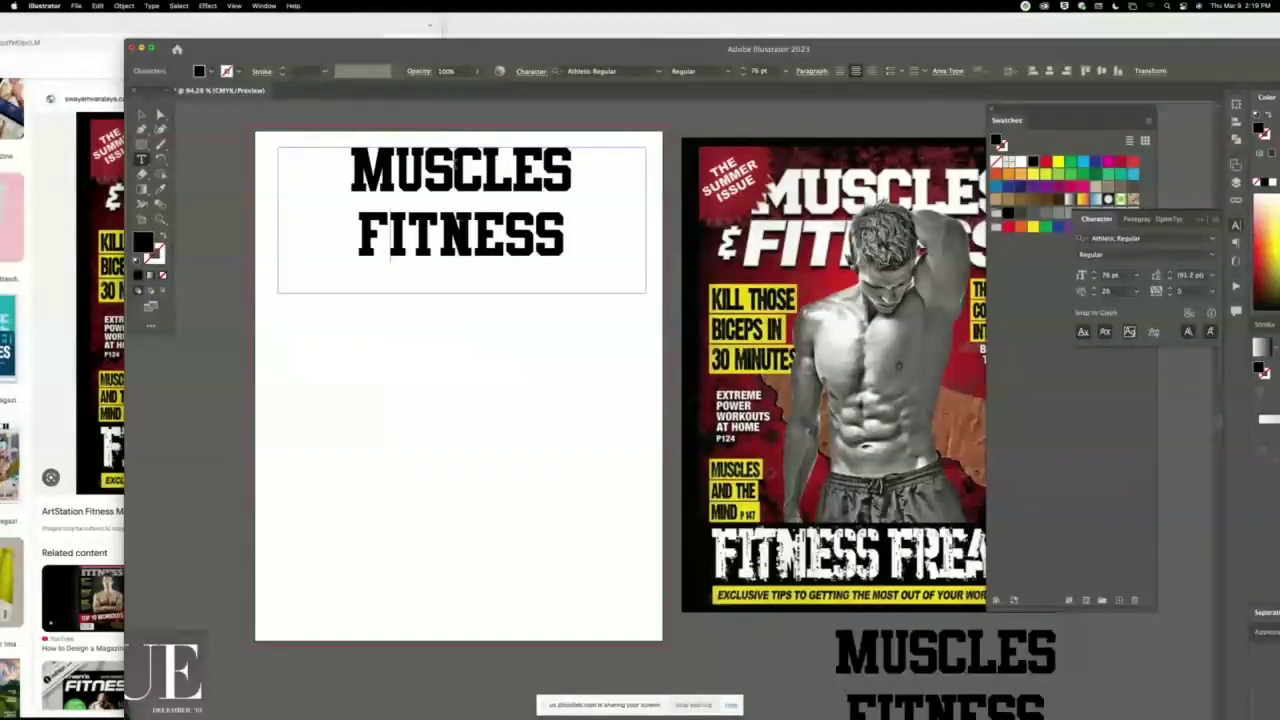
# Adjust the kerning between letters of MUSCLES, then reselect the headline frame.
pyautogui.click(485, 163)
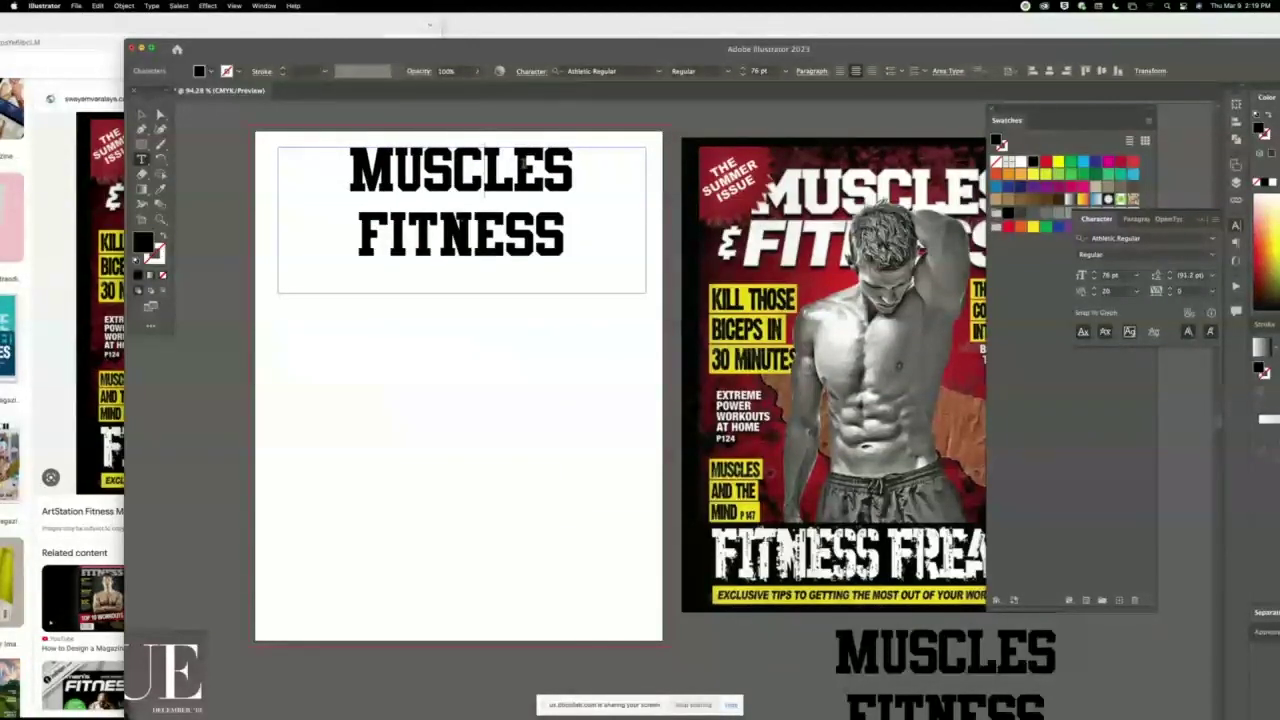
pyautogui.click(514, 167)
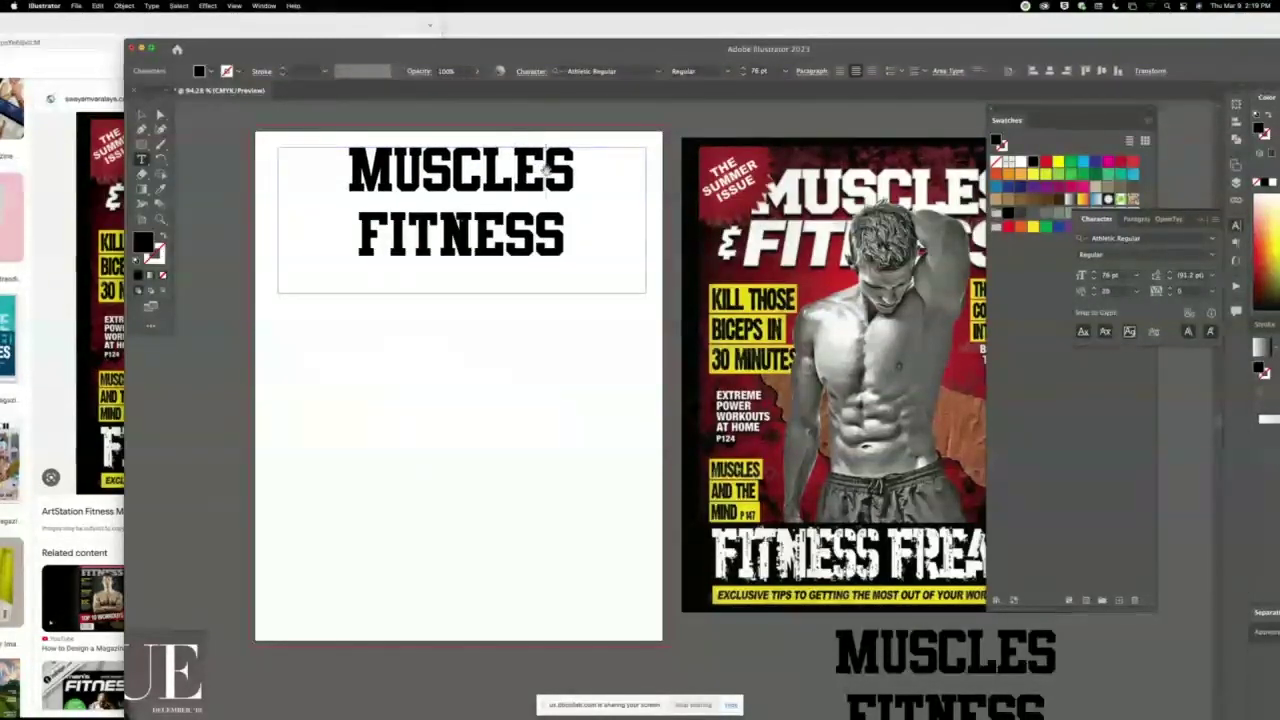
pyautogui.click(399, 168)
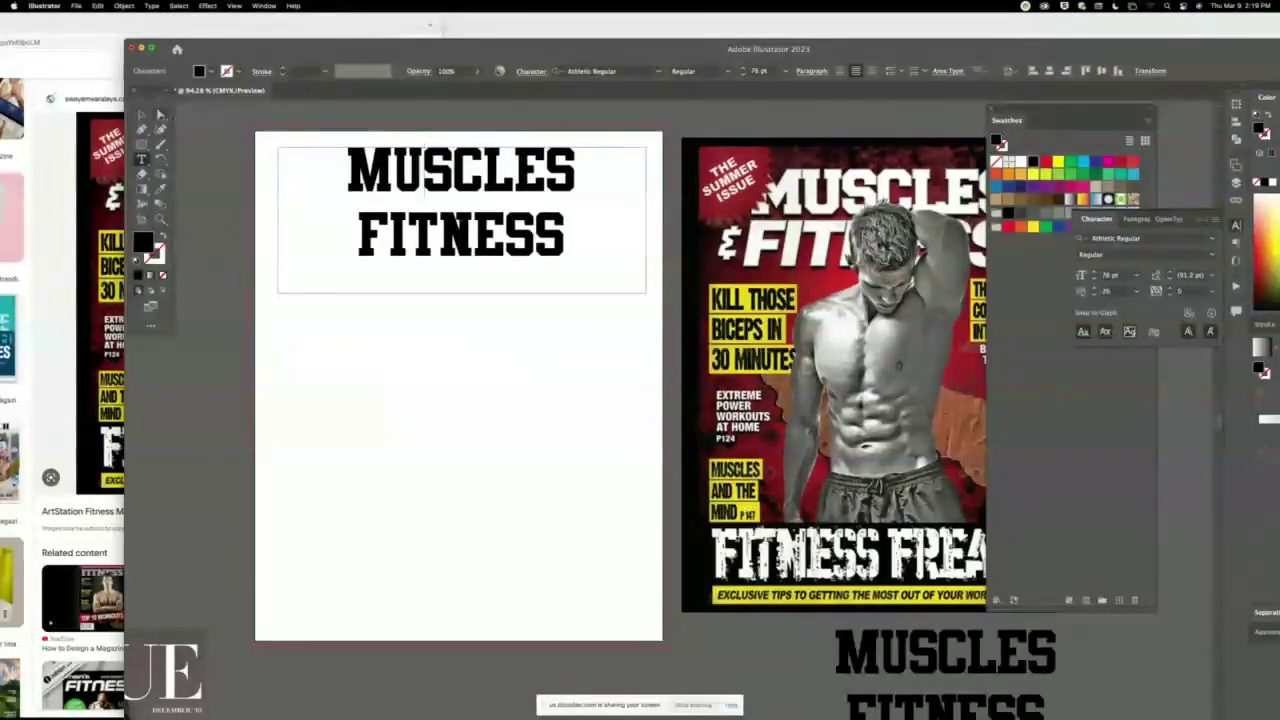
pyautogui.click(141, 113)
pyautogui.click(206, 126)
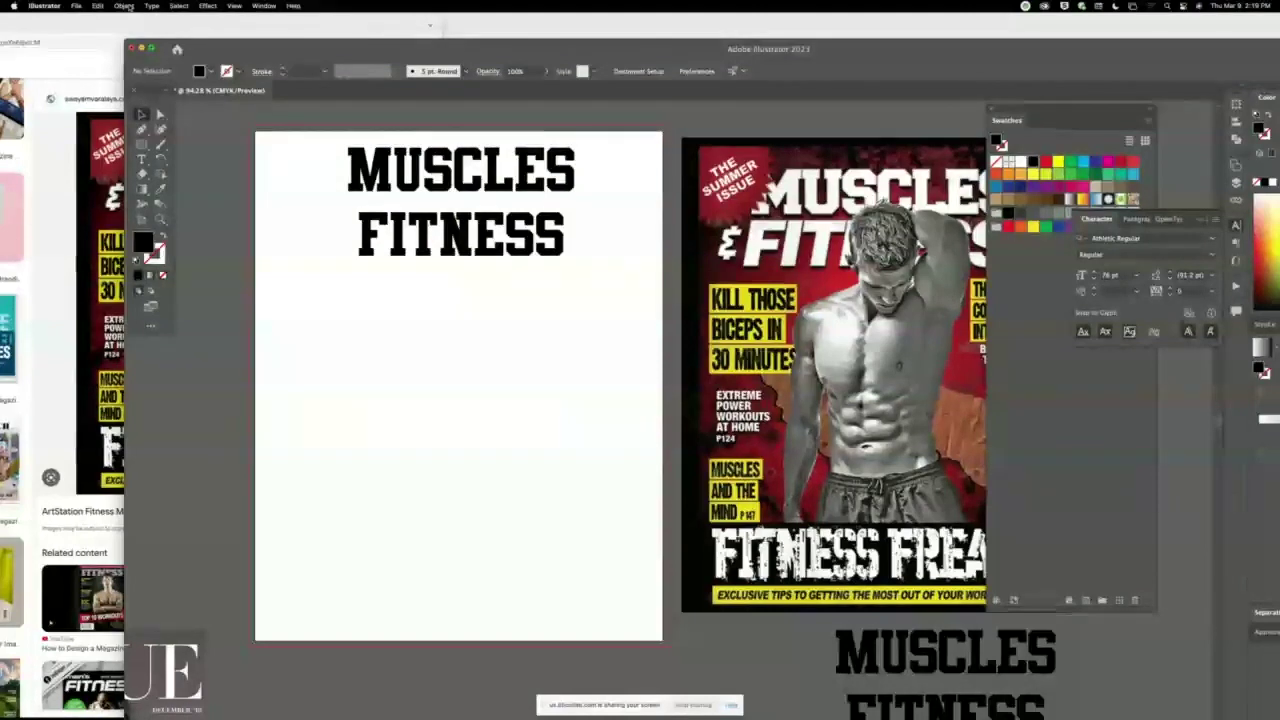
pyautogui.click(151, 6)
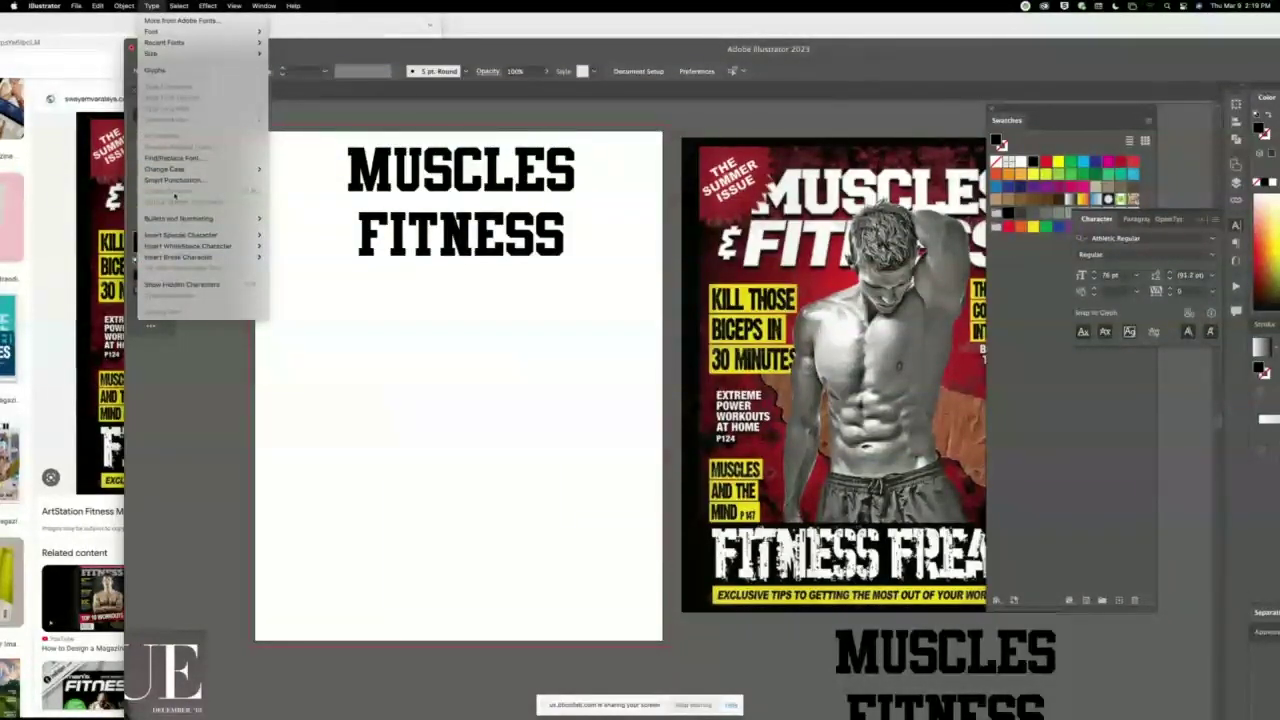
pyautogui.click(372, 180)
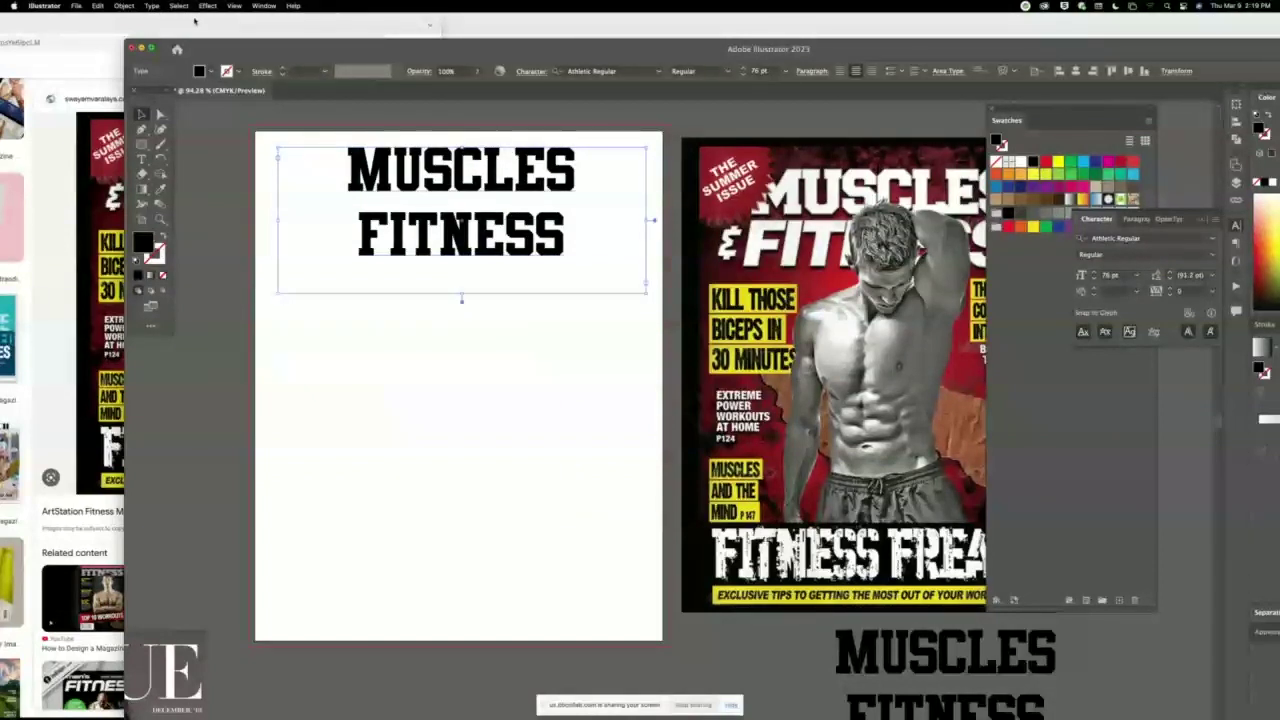
# Convert the headline to outlines and fill the letter shapes white.
pyautogui.press('super+shift+o')
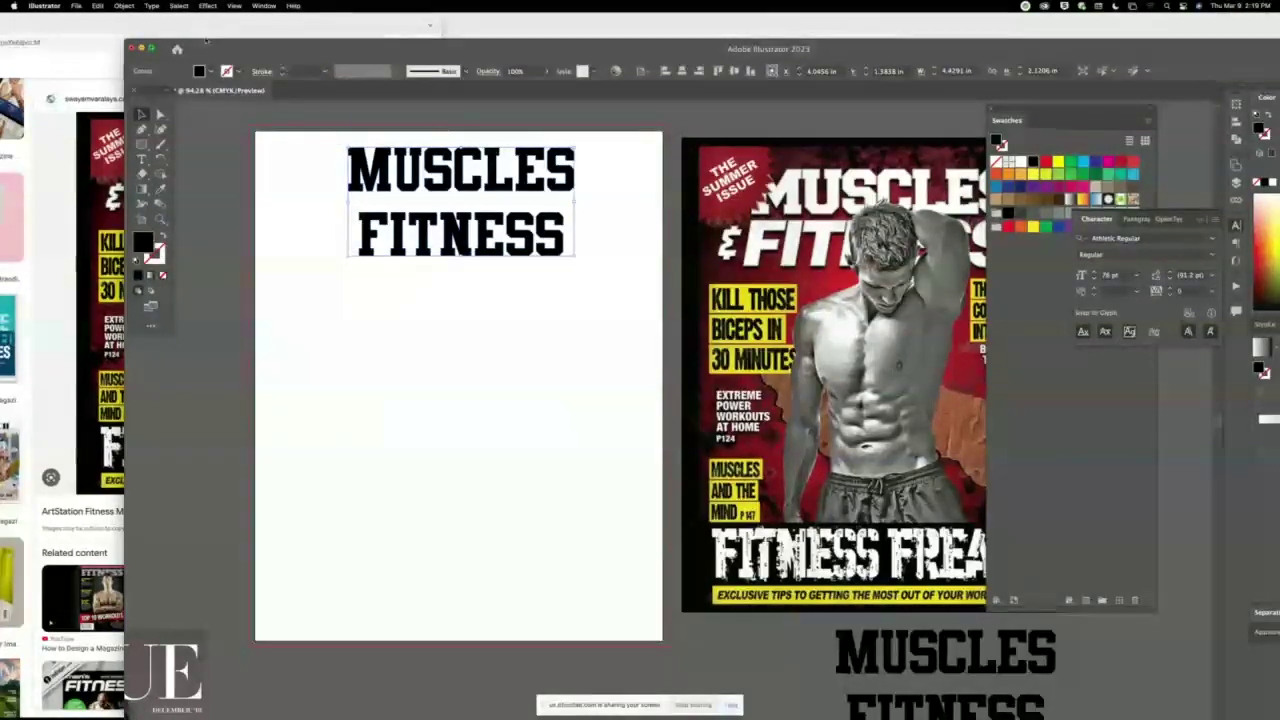
pyautogui.press('super+y')
pyautogui.press('super+y')
pyautogui.click(385, 205)
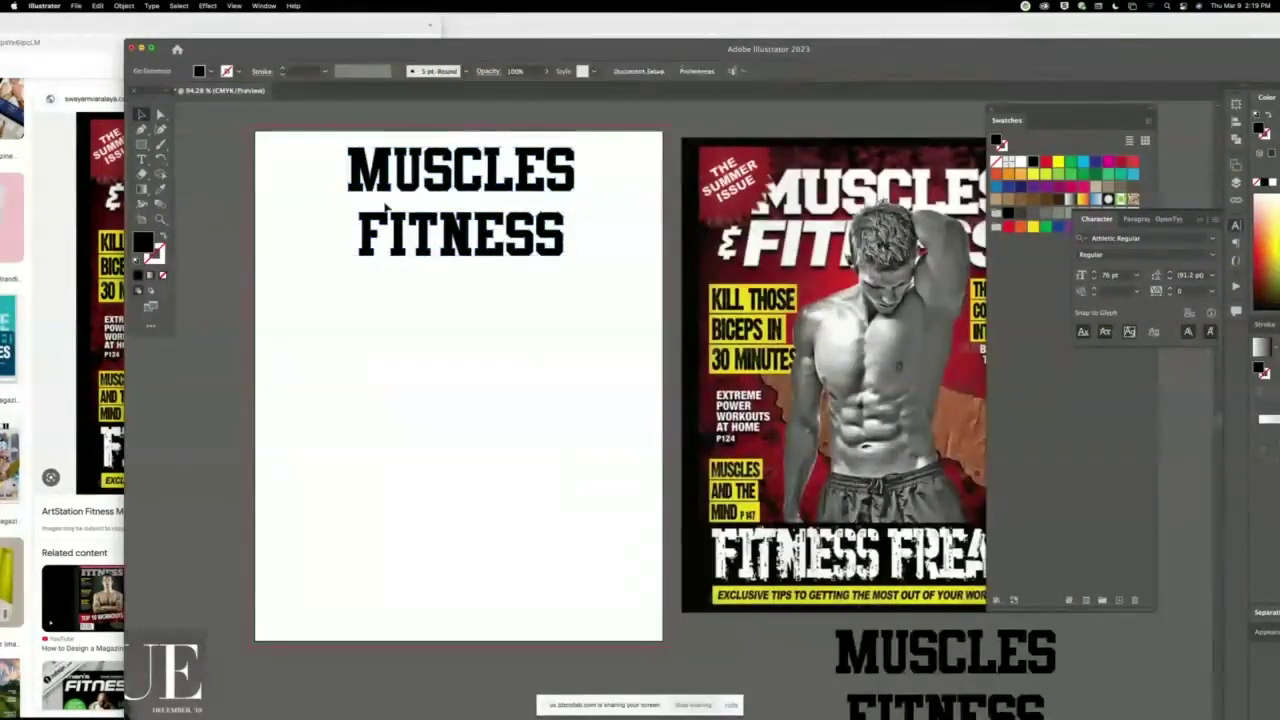
pyautogui.click(446, 187)
pyautogui.click(1021, 161)
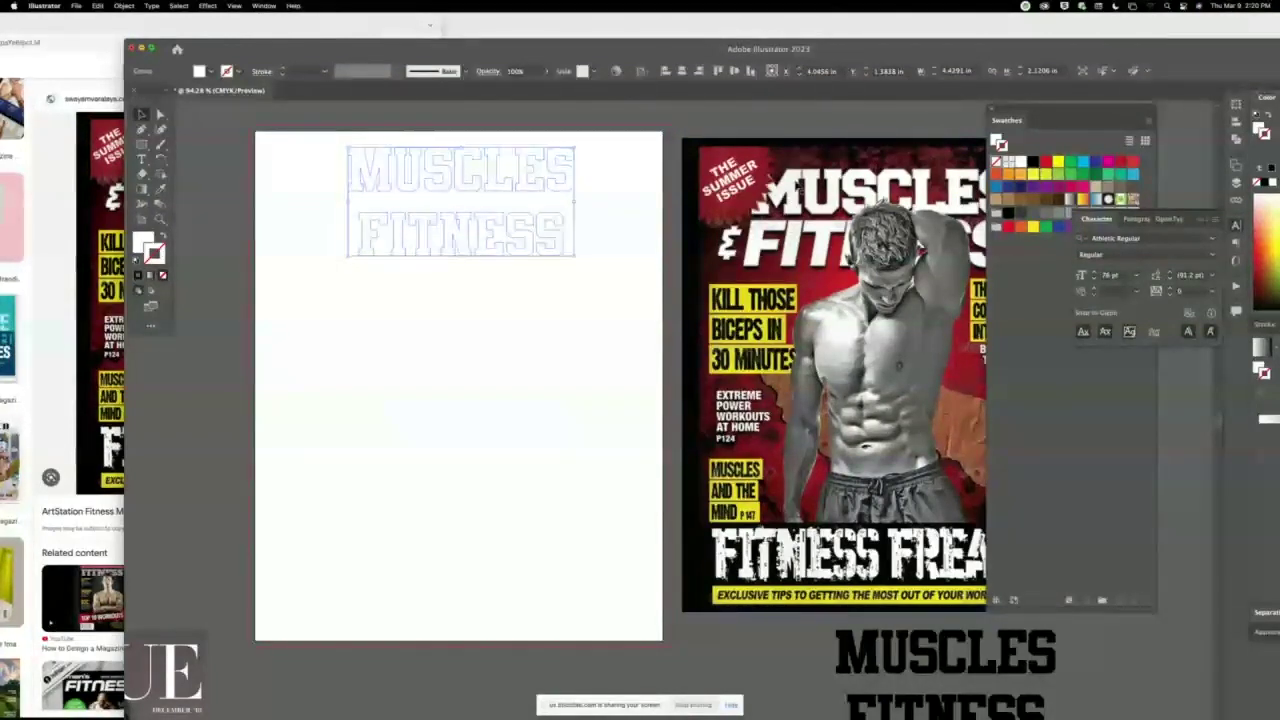
pyautogui.press('a')
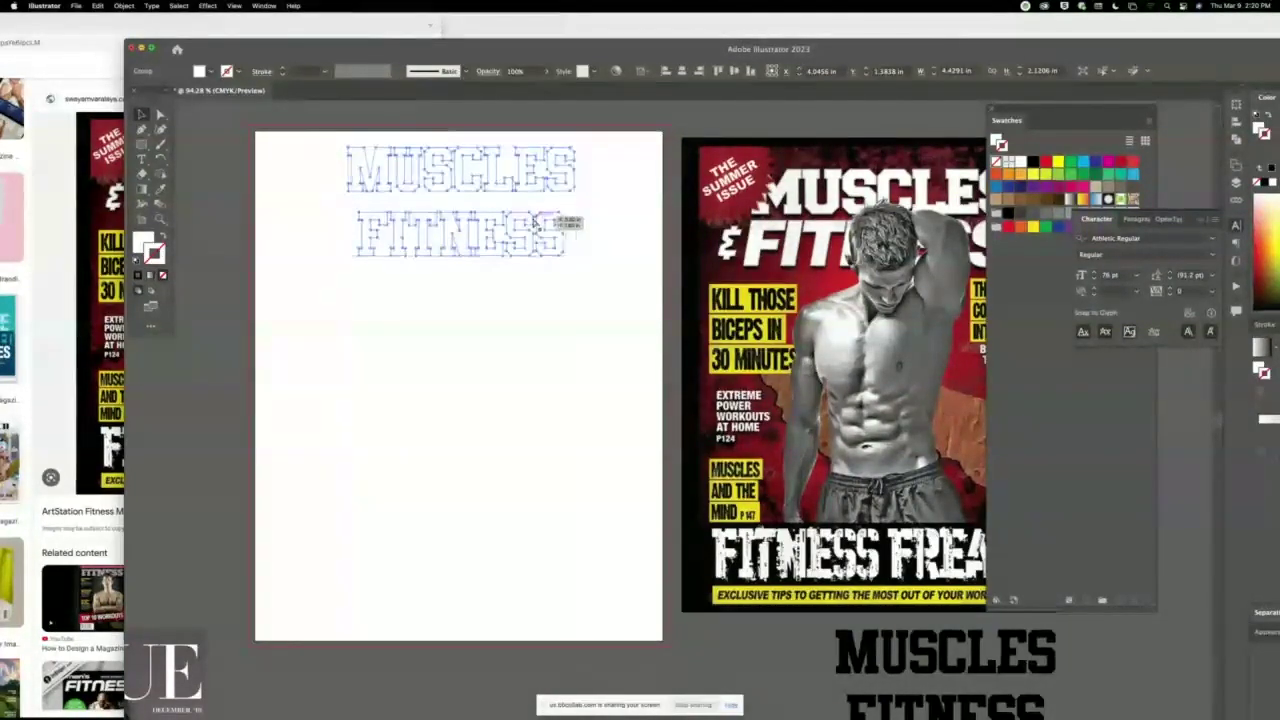
pyautogui.press('v')
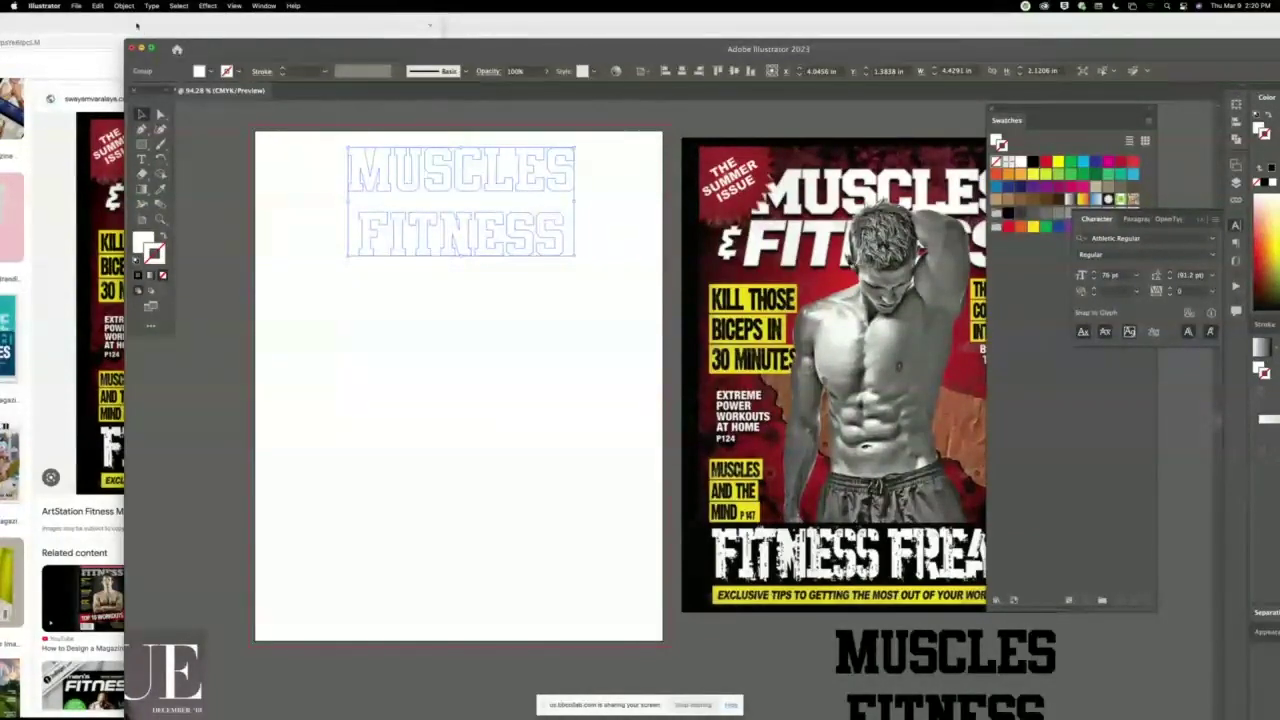
# Paste a copy of the headline in back and nudge it slightly right and down.
pyautogui.click(97, 6)
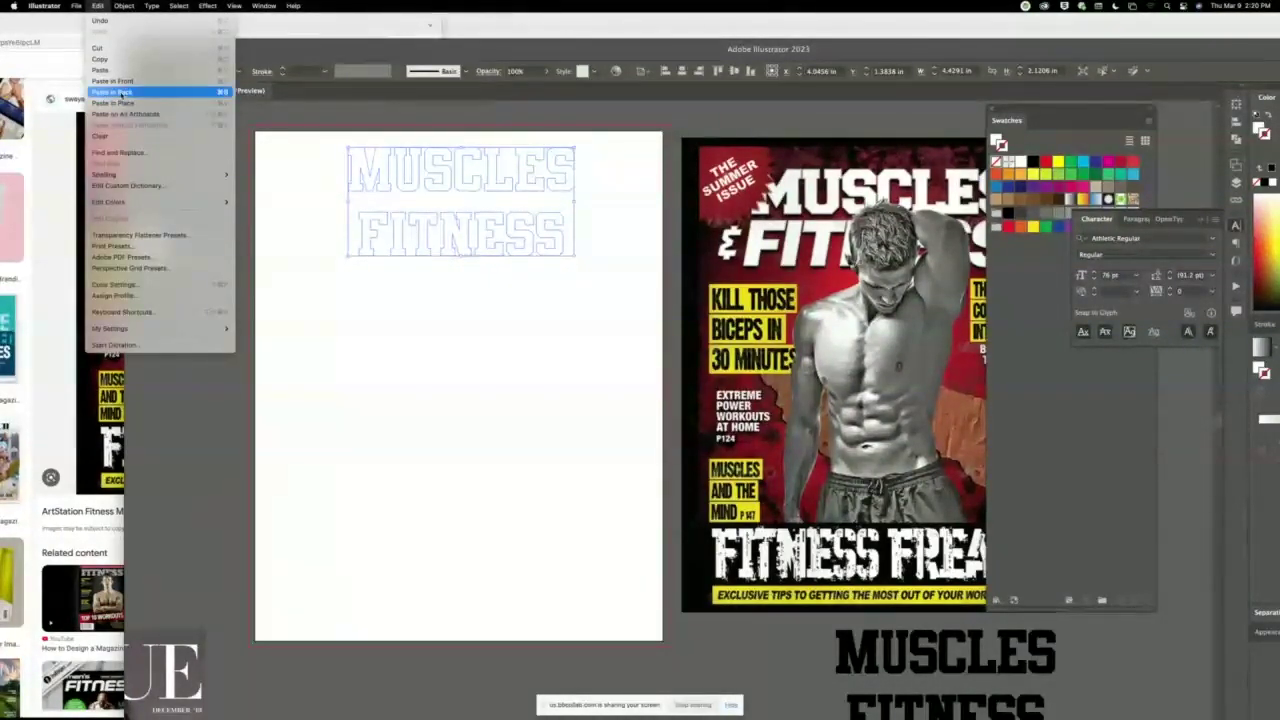
pyautogui.click(112, 92)
pyautogui.press('Down')
pyautogui.press('Right')
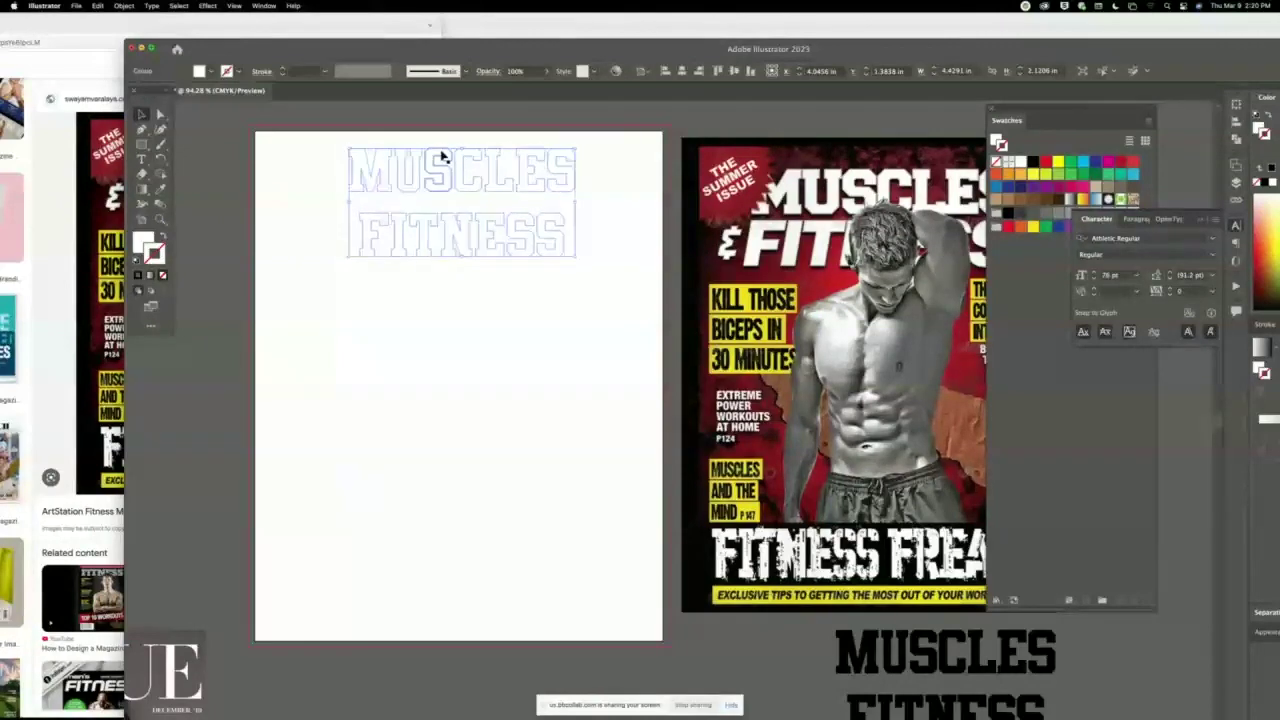
pyautogui.press('Up')
pyautogui.press('Right')
pyautogui.press('Right')
pyautogui.press('Right')
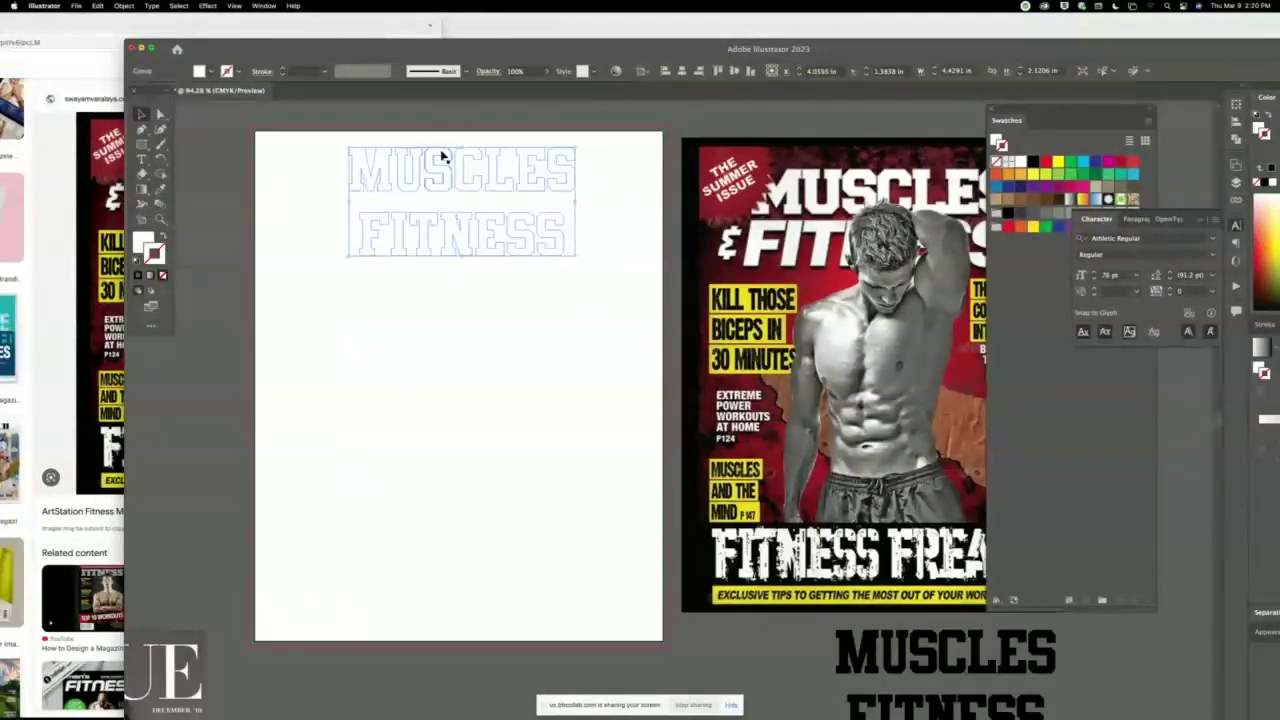
pyautogui.press('Left')
pyautogui.press('Left')
pyautogui.press('Left')
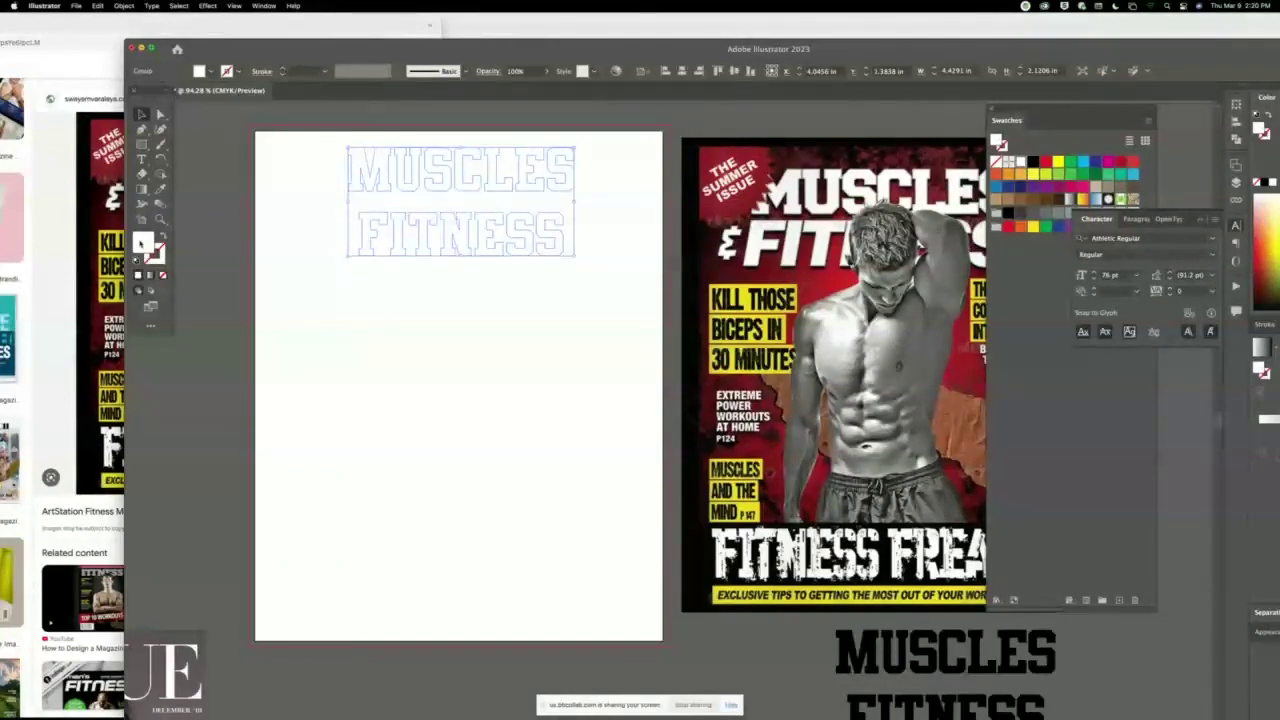
pyautogui.doubleClick(143, 242)
pyautogui.moveTo(490, 301); pyautogui.dragTo(474, 358)
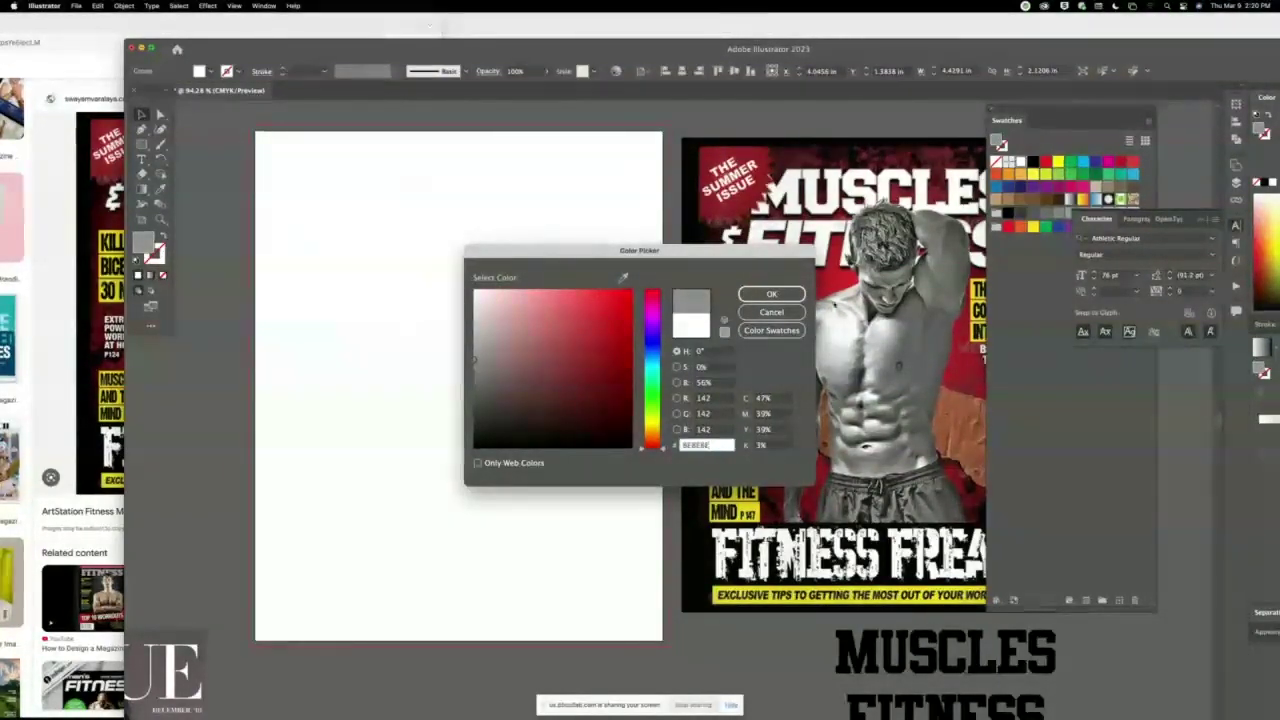
pyautogui.click(771, 293)
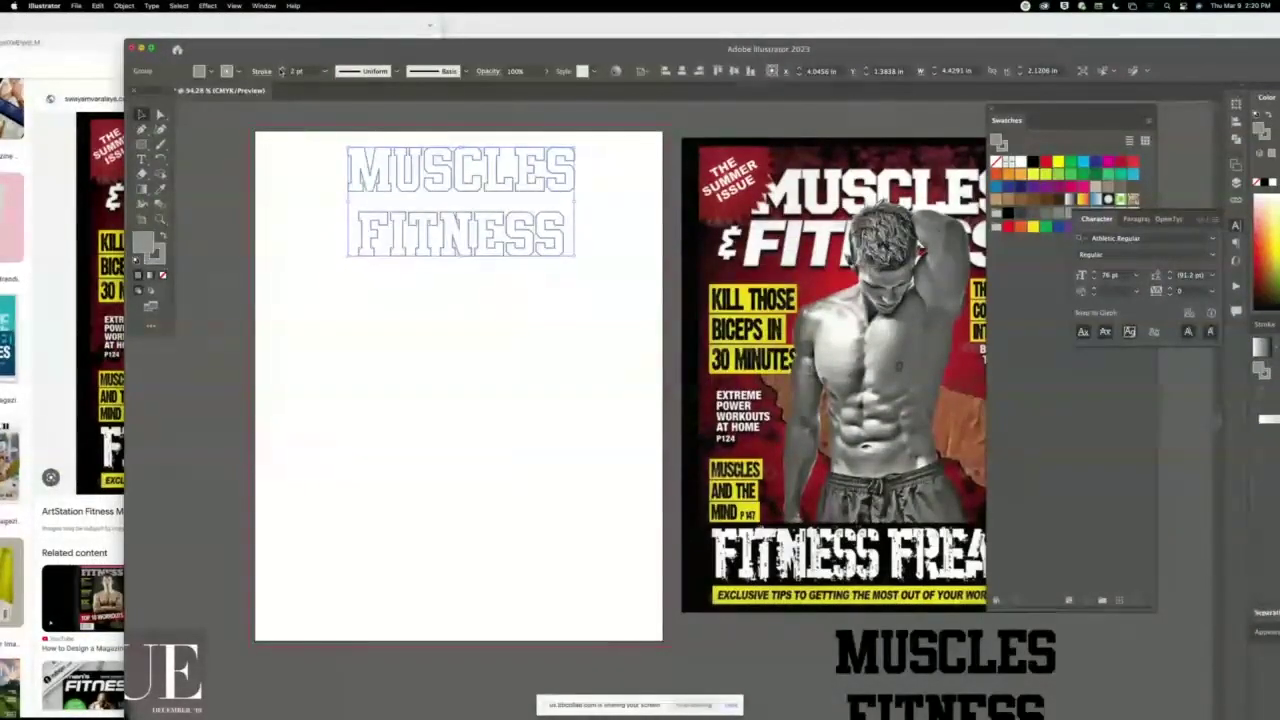
pyautogui.click(293, 107)
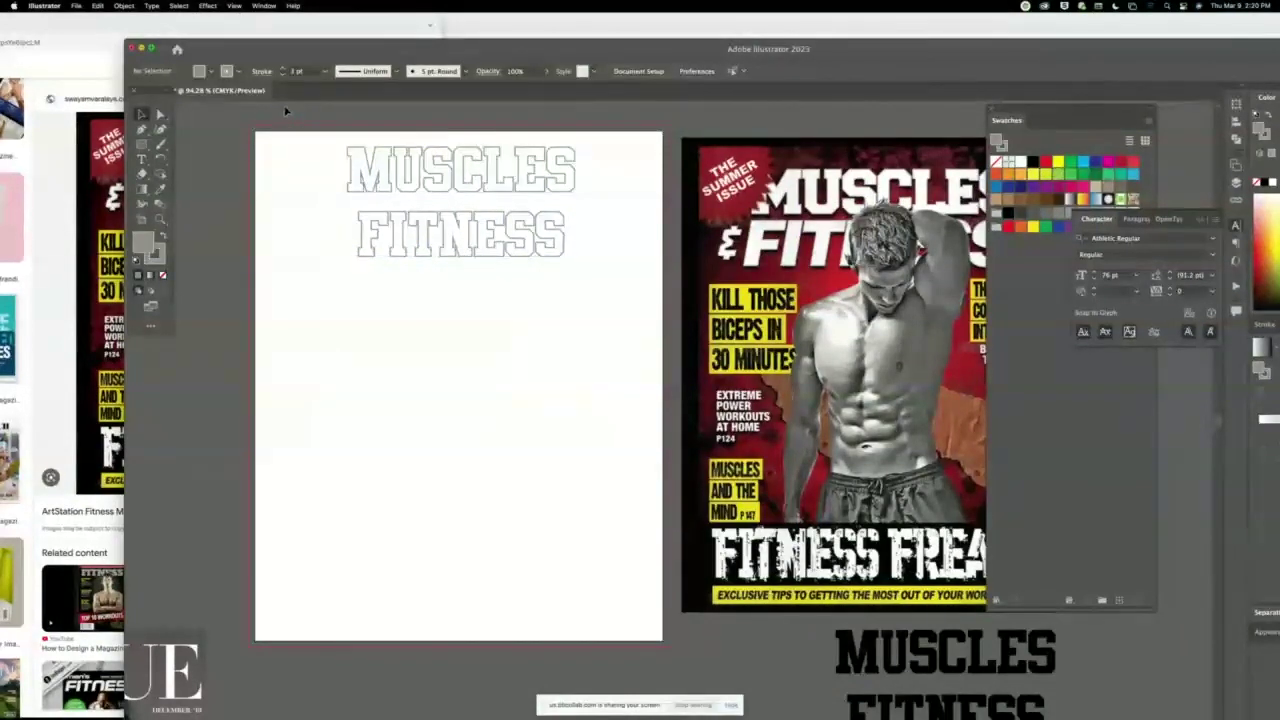
# Alt-drag a copy of the lettering downward and draw a rectangle across the top copy.
pyautogui.click(159, 219)
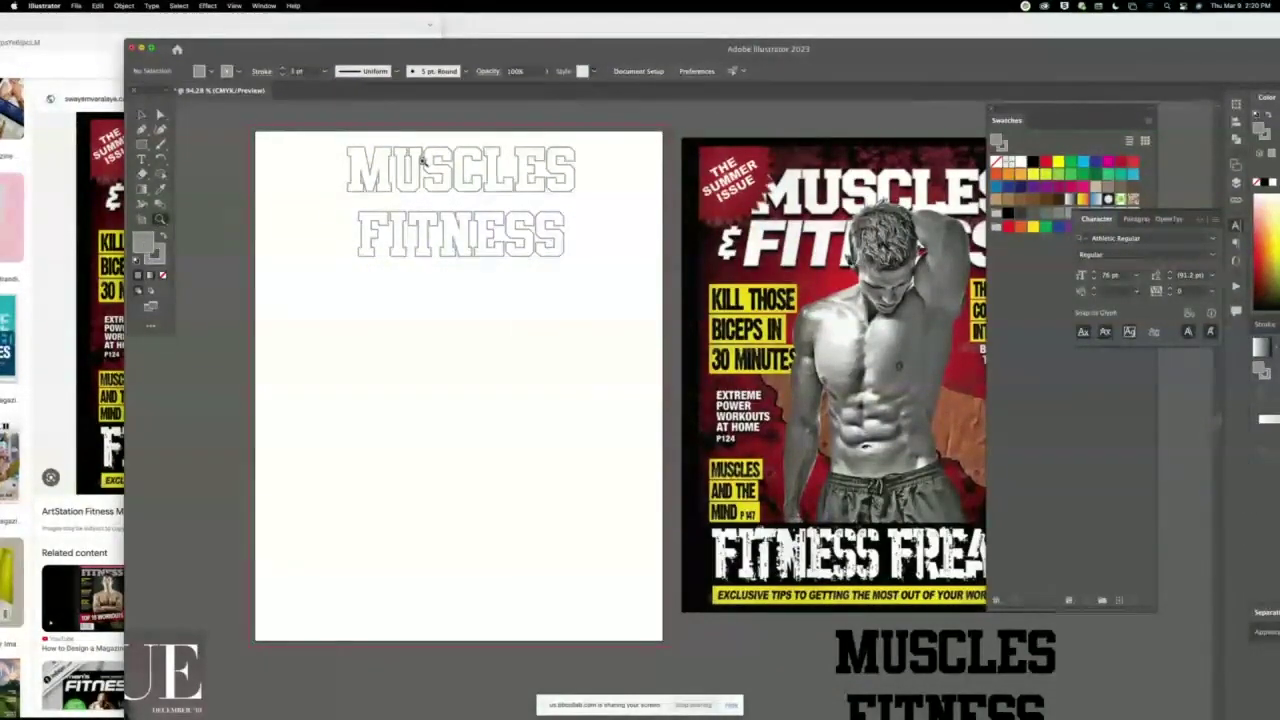
pyautogui.moveTo(323, 157); pyautogui.dragTo(370, 158)
pyautogui.hscroll(3, 500, 300)
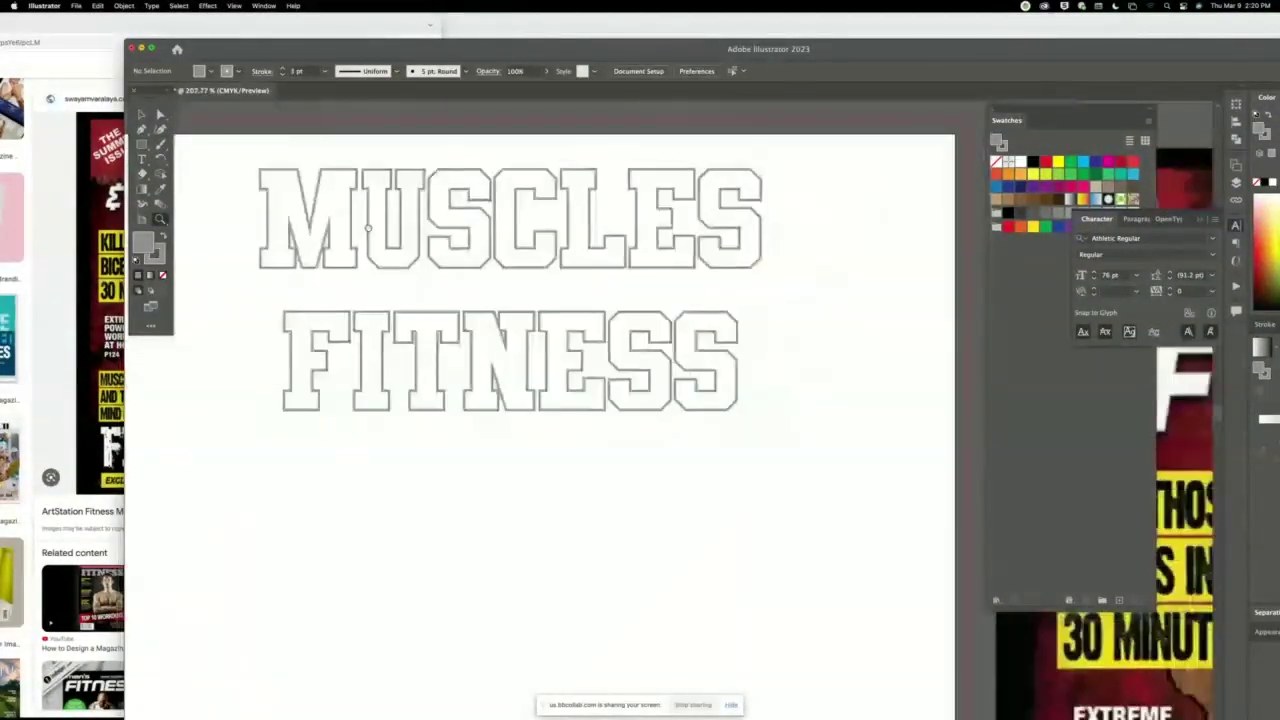
pyautogui.press('v')
pyautogui.click(323, 209)
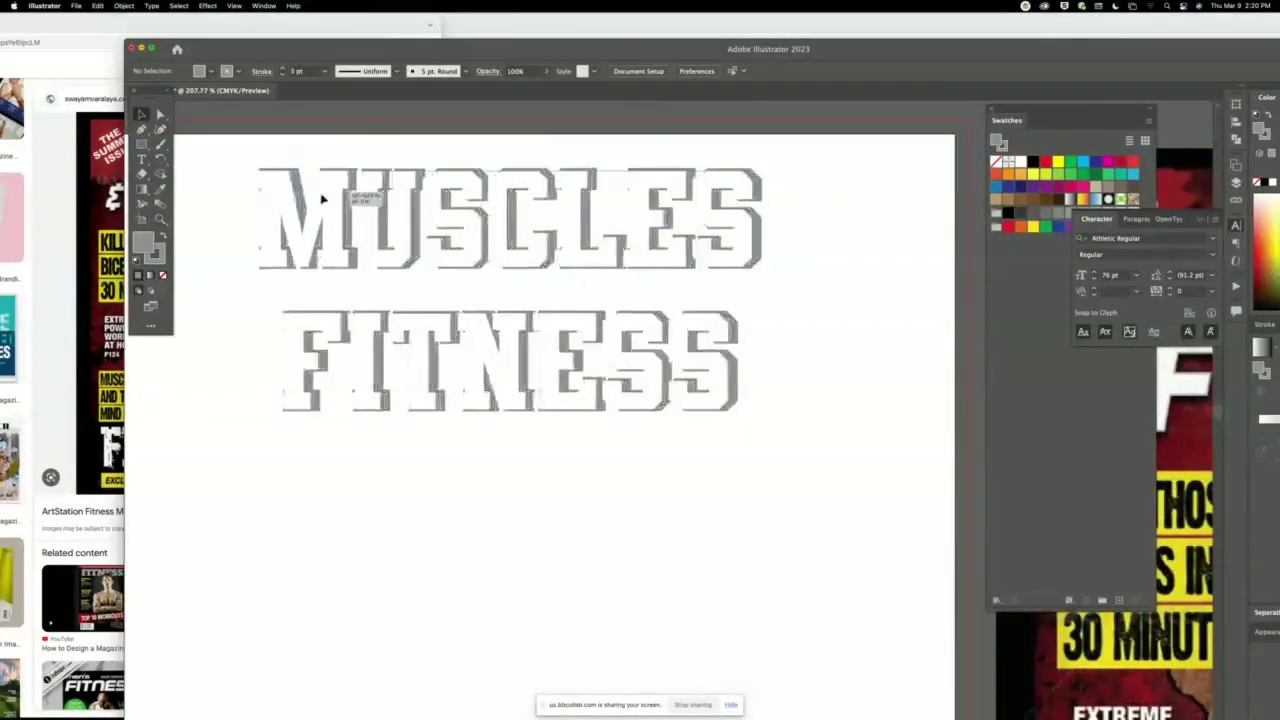
pyautogui.click(316, 165)
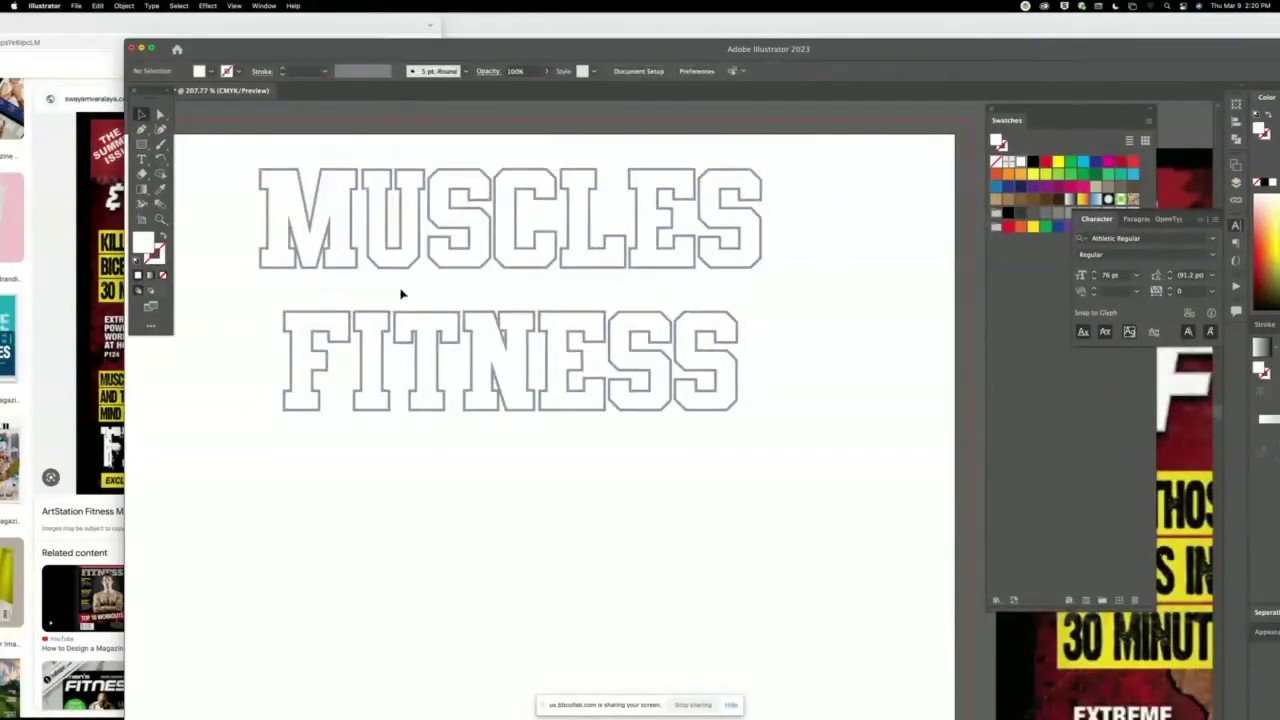
pyautogui.moveTo(337, 194); pyautogui.dragTo(354, 523)
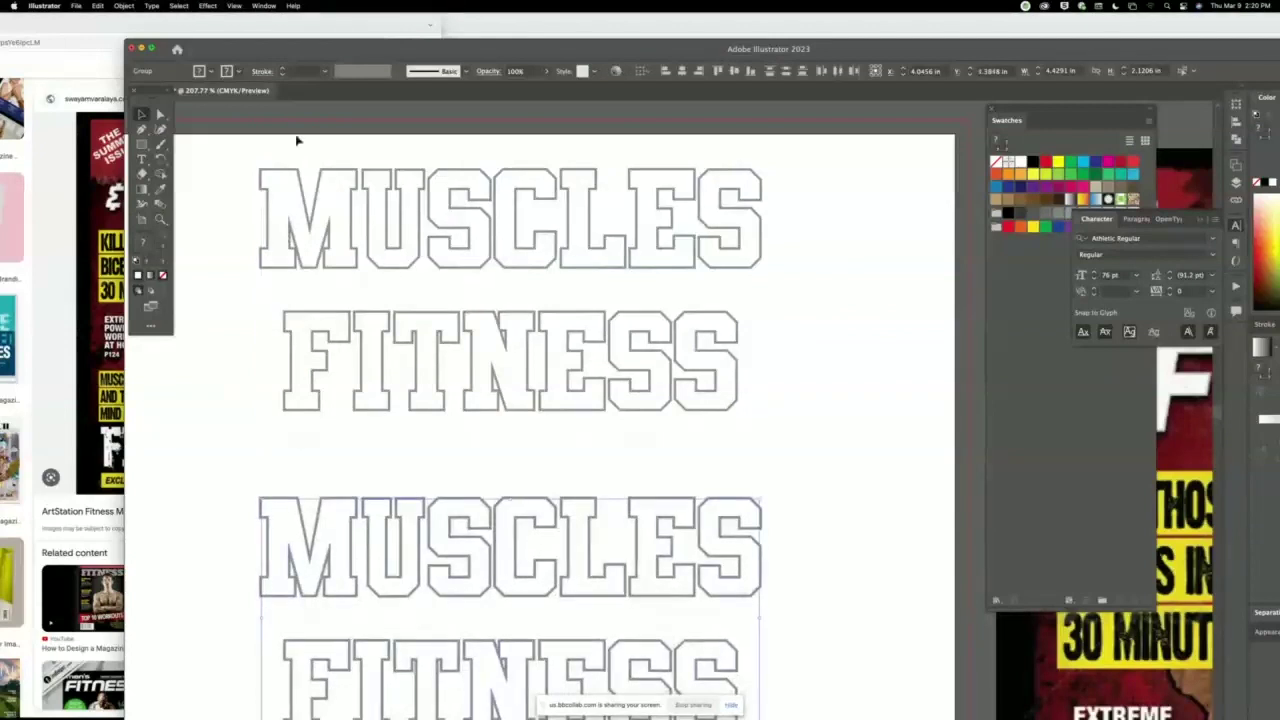
pyautogui.press('m')
pyautogui.moveTo(216, 149); pyautogui.dragTo(795, 452)
# Fill the rectangle red and paste it in back, behind the lettering.
pyautogui.click(1020, 227)
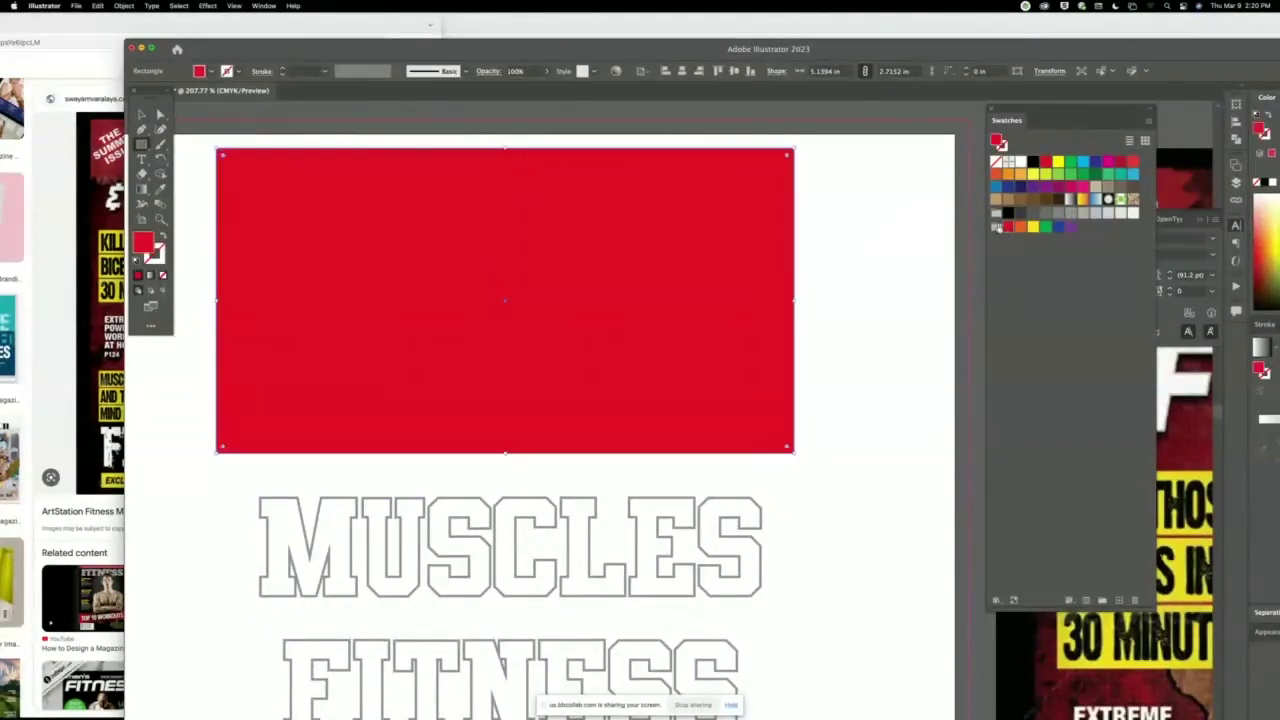
pyautogui.click(141, 114)
pyautogui.press('Delete')
pyautogui.press('super+b')
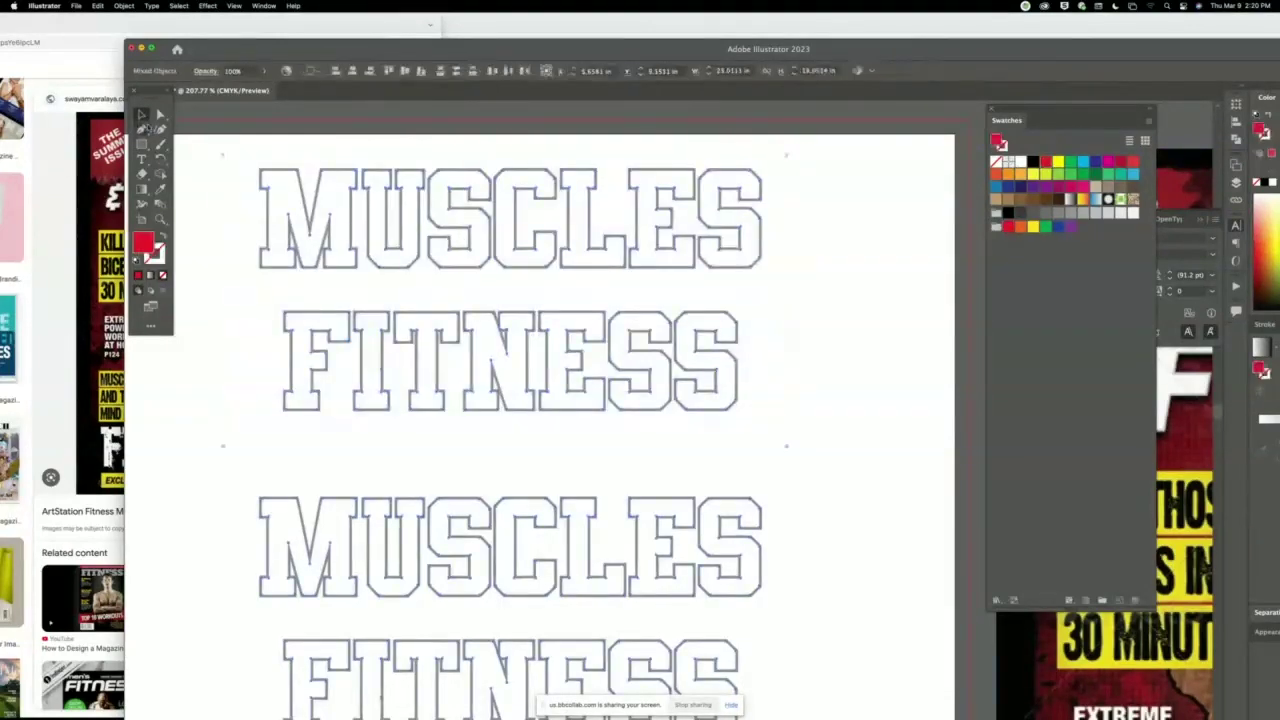
pyautogui.click(460, 119)
pyautogui.scroll(-2, 420, 170)
pyautogui.hscroll(-2, 420, 170)
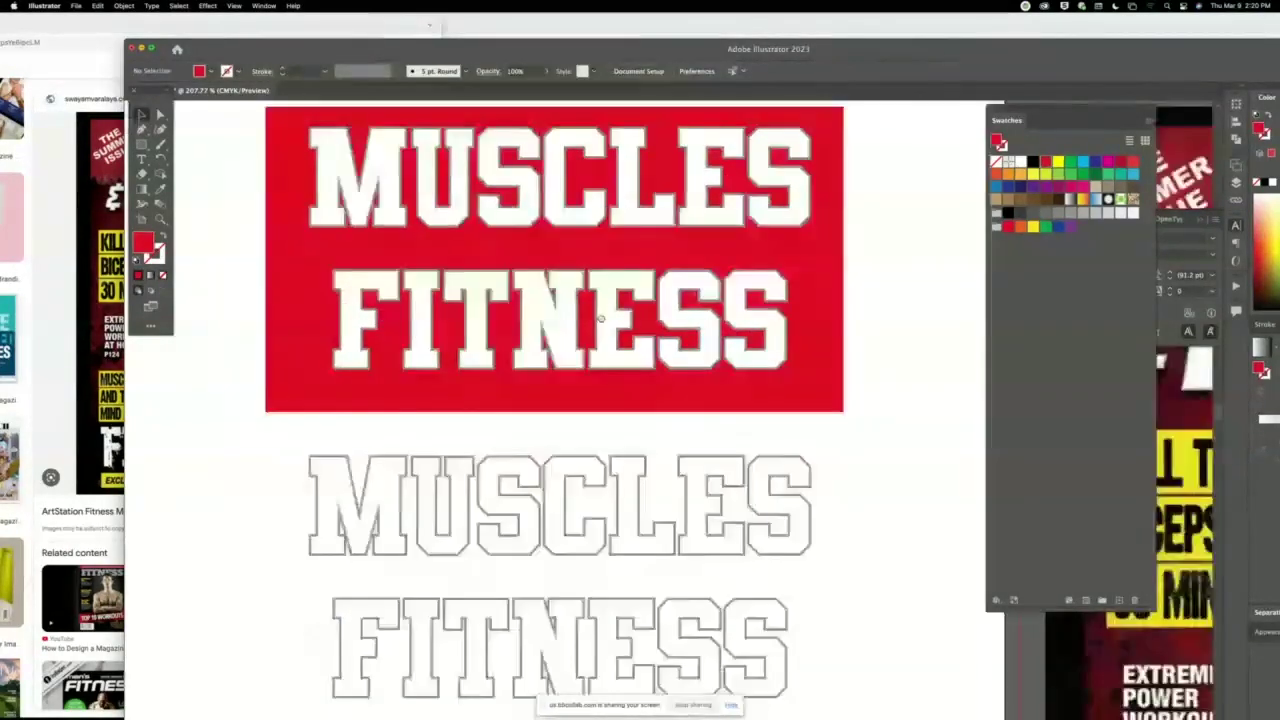
pyautogui.moveTo(380, 208); pyautogui.dragTo(353, 241)
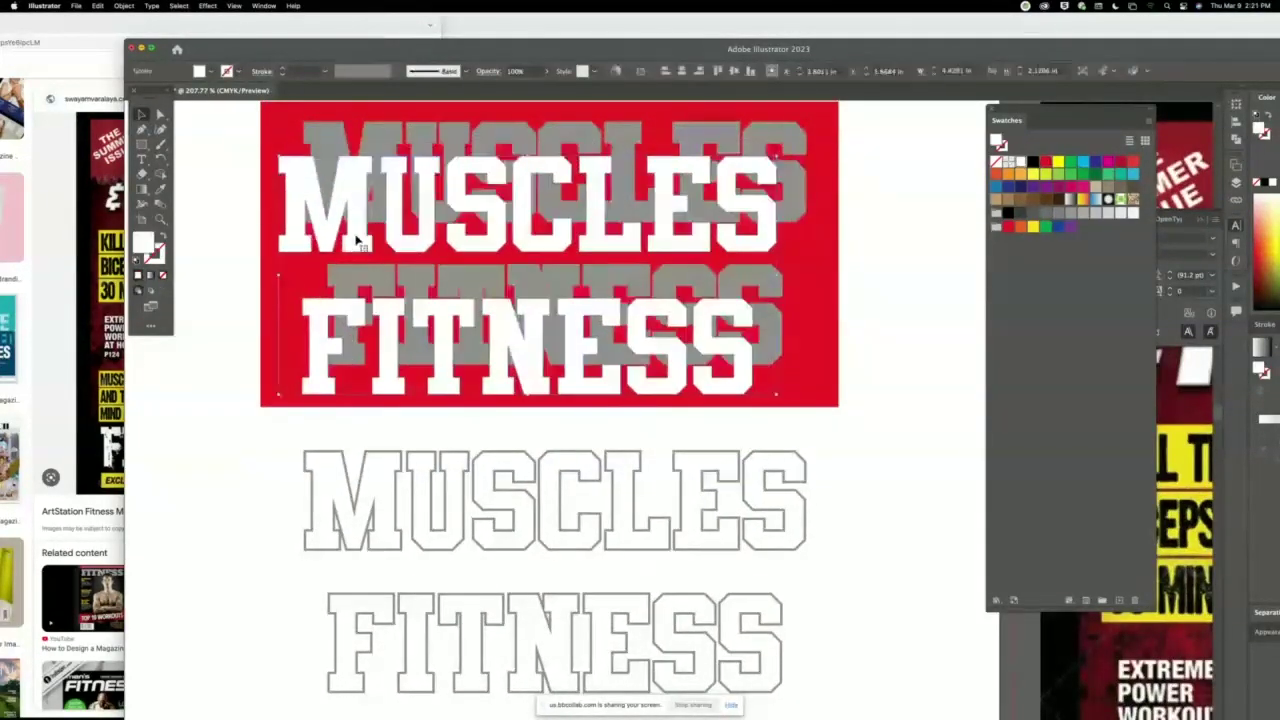
pyautogui.press('super+z')
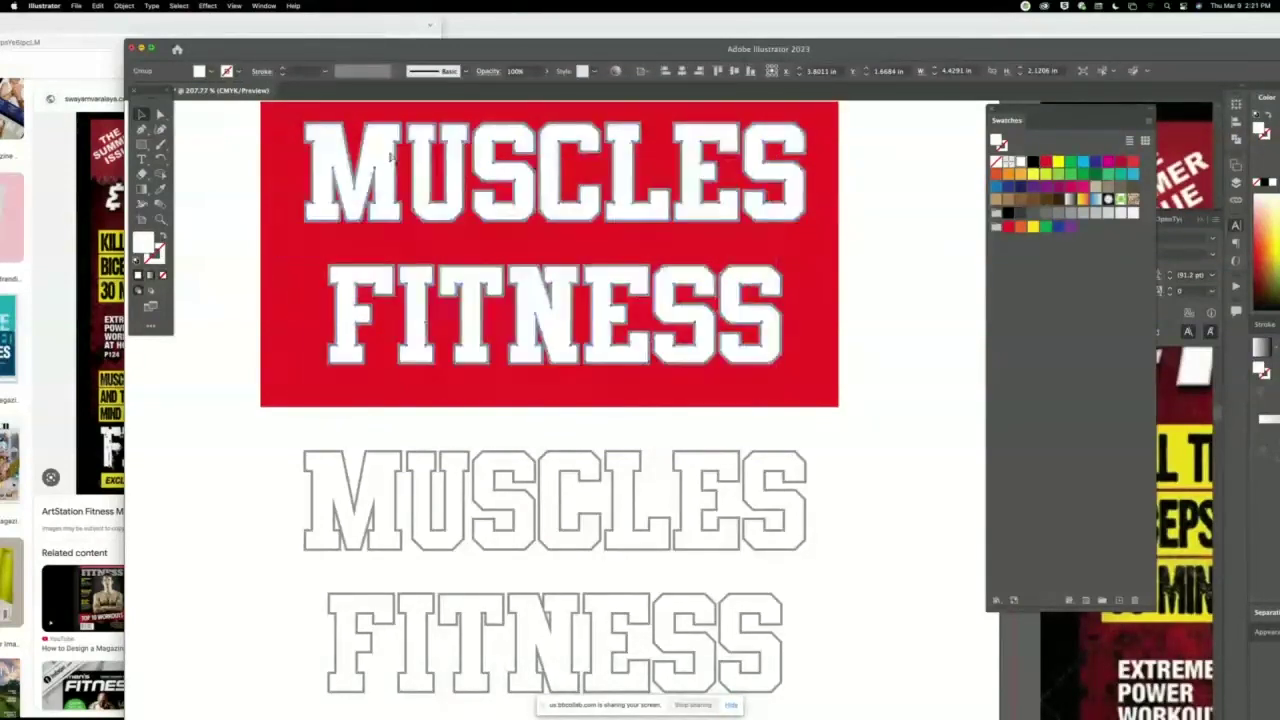
# Stretch the red rectangle to about 5.14 x 5.45 in and bring the lower lettering forward.
pyautogui.click(266, 402)
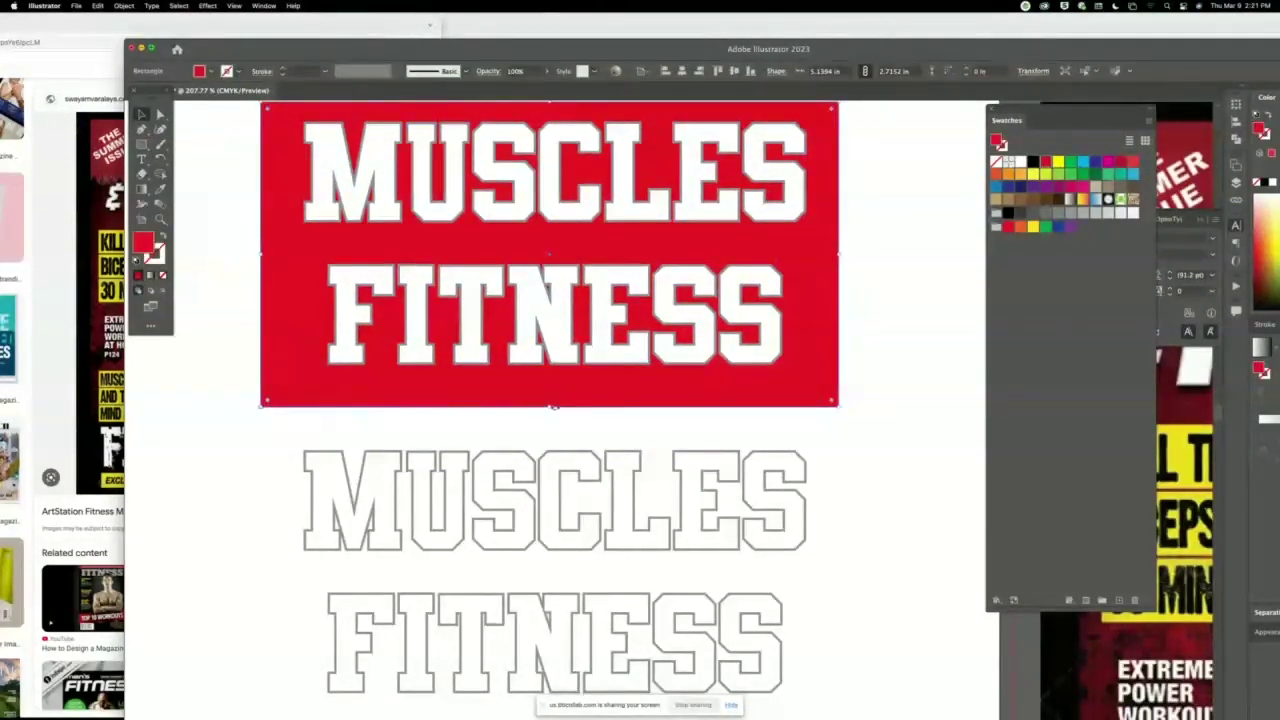
pyautogui.moveTo(549, 406); pyautogui.dragTo(549, 712)
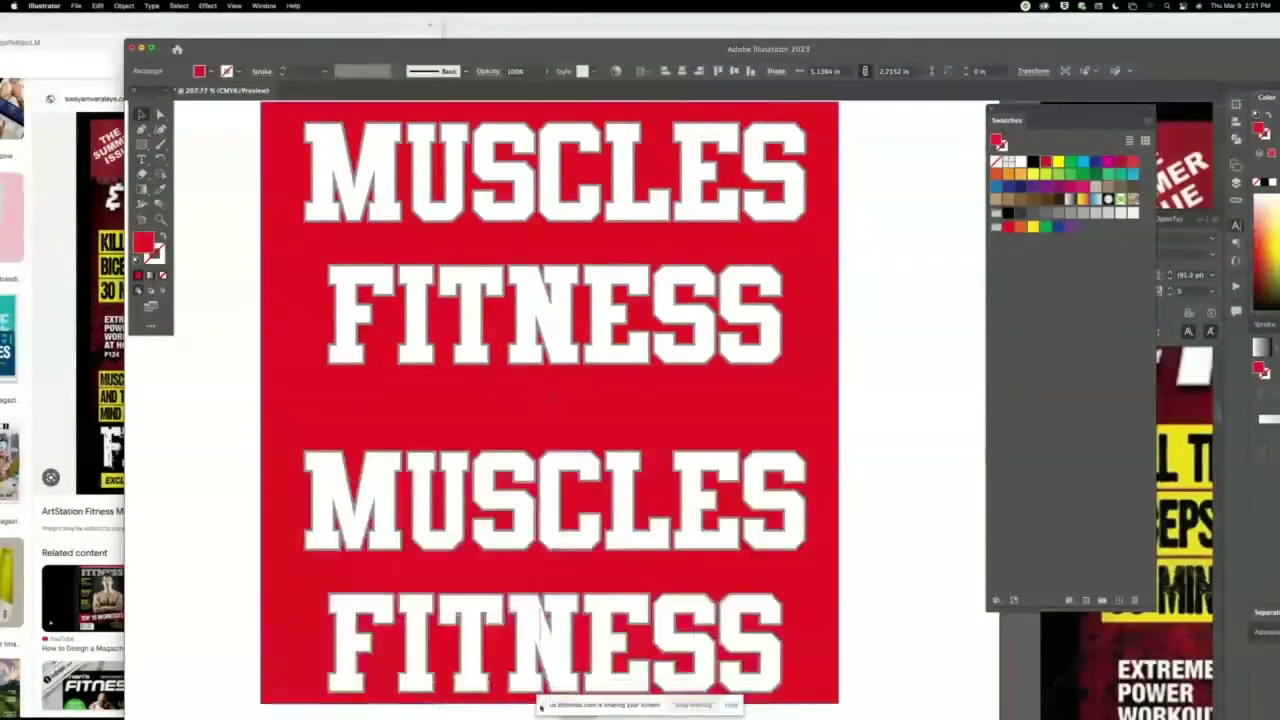
pyautogui.click(340, 505)
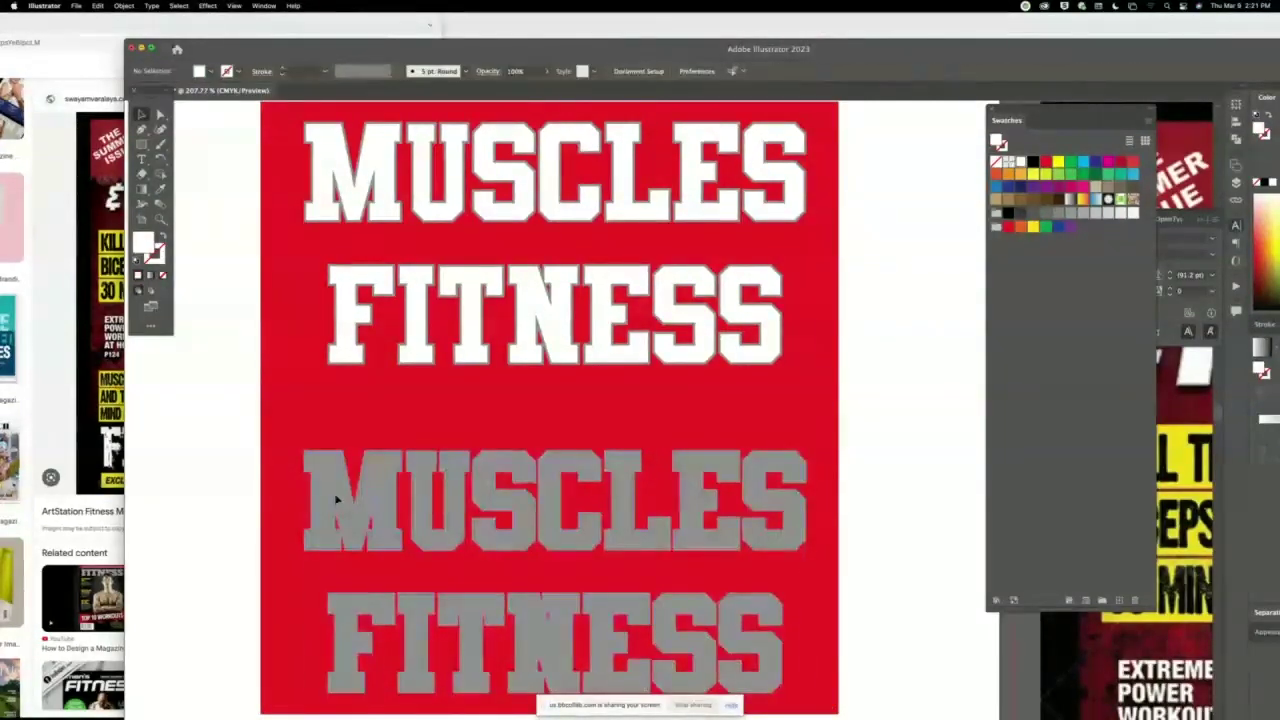
pyautogui.press('super+shift+bracketright')
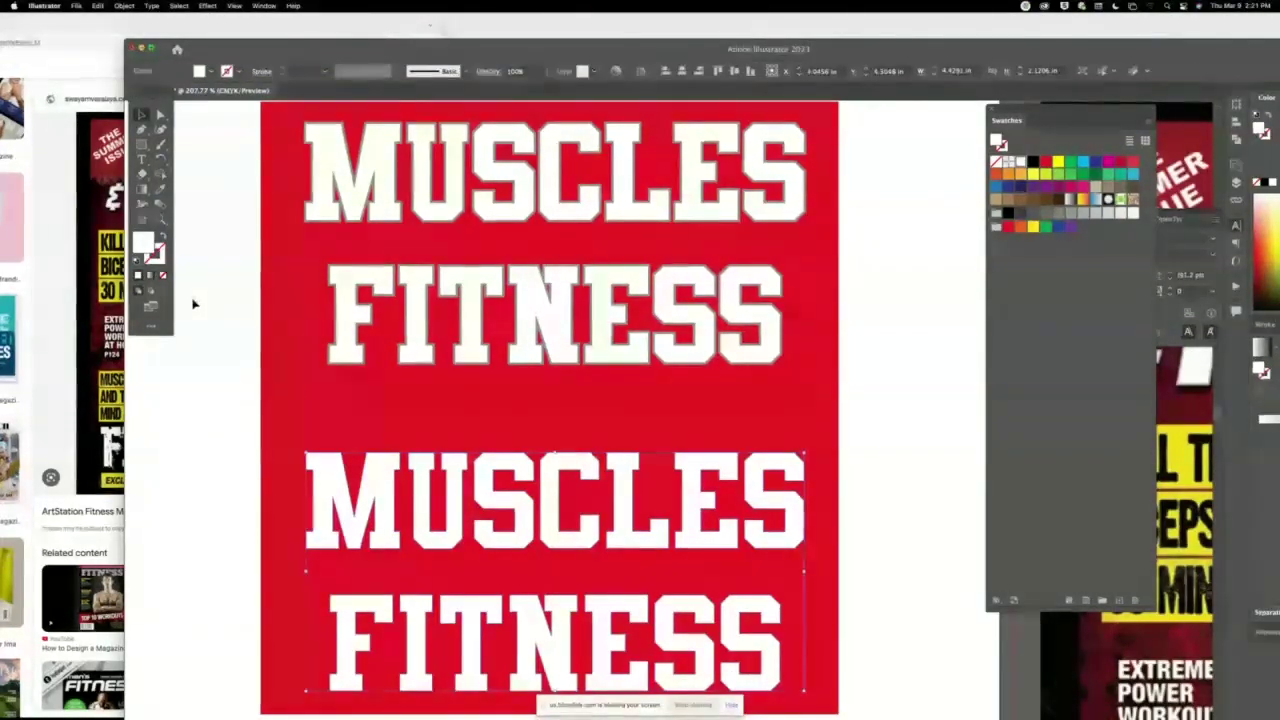
pyautogui.click(191, 257)
pyautogui.click(327, 484)
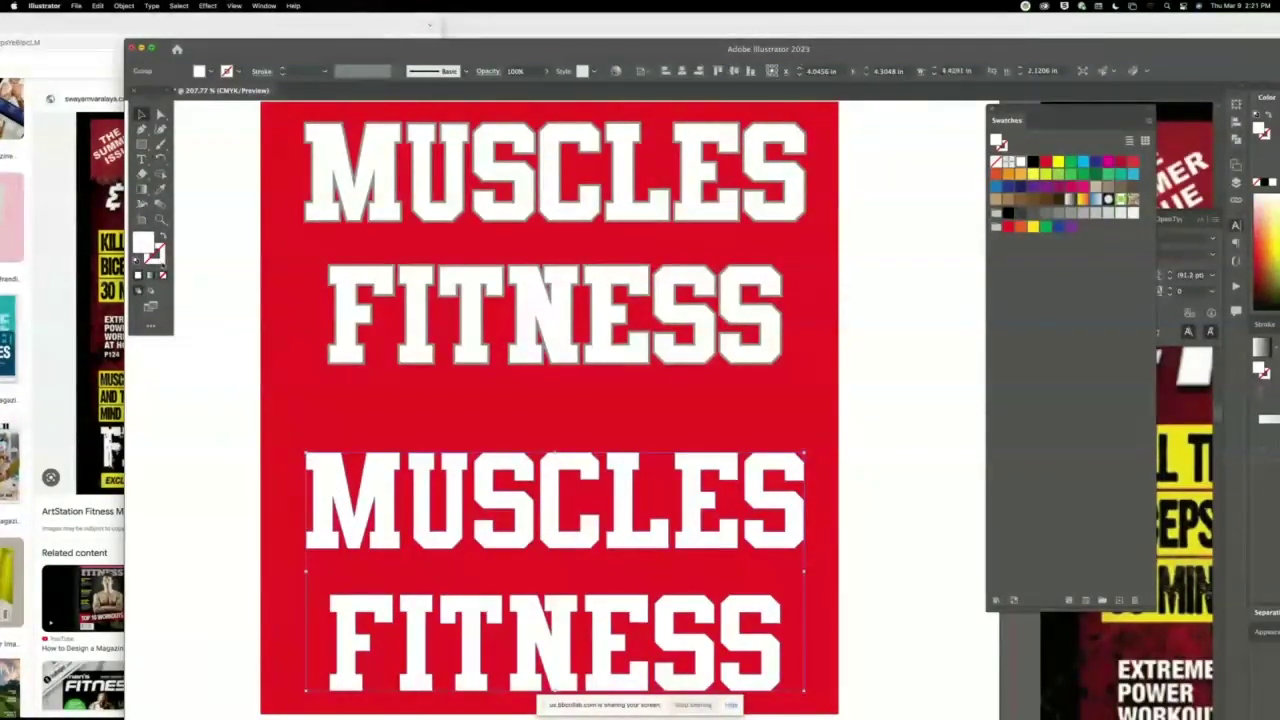
# Stroke the lower lettering with grey 6B6A6A at 2 pt weight.
pyautogui.doubleClick(155, 255)
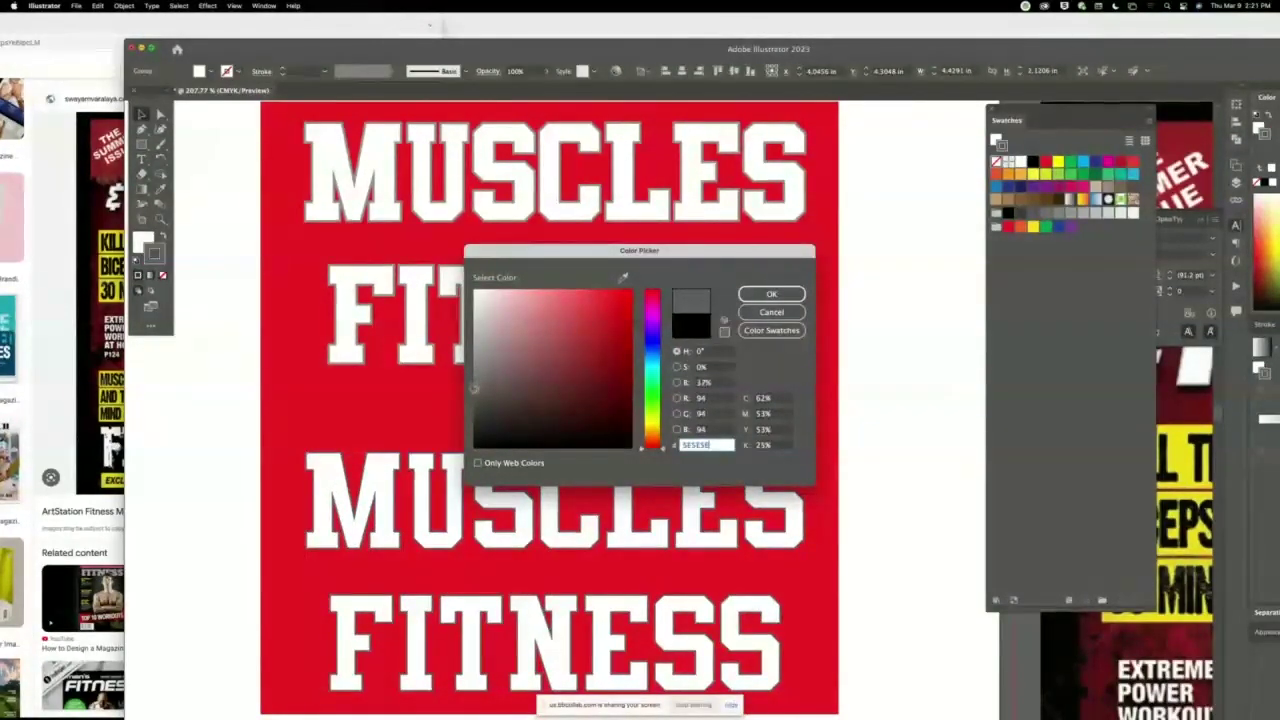
pyautogui.click(475, 381)
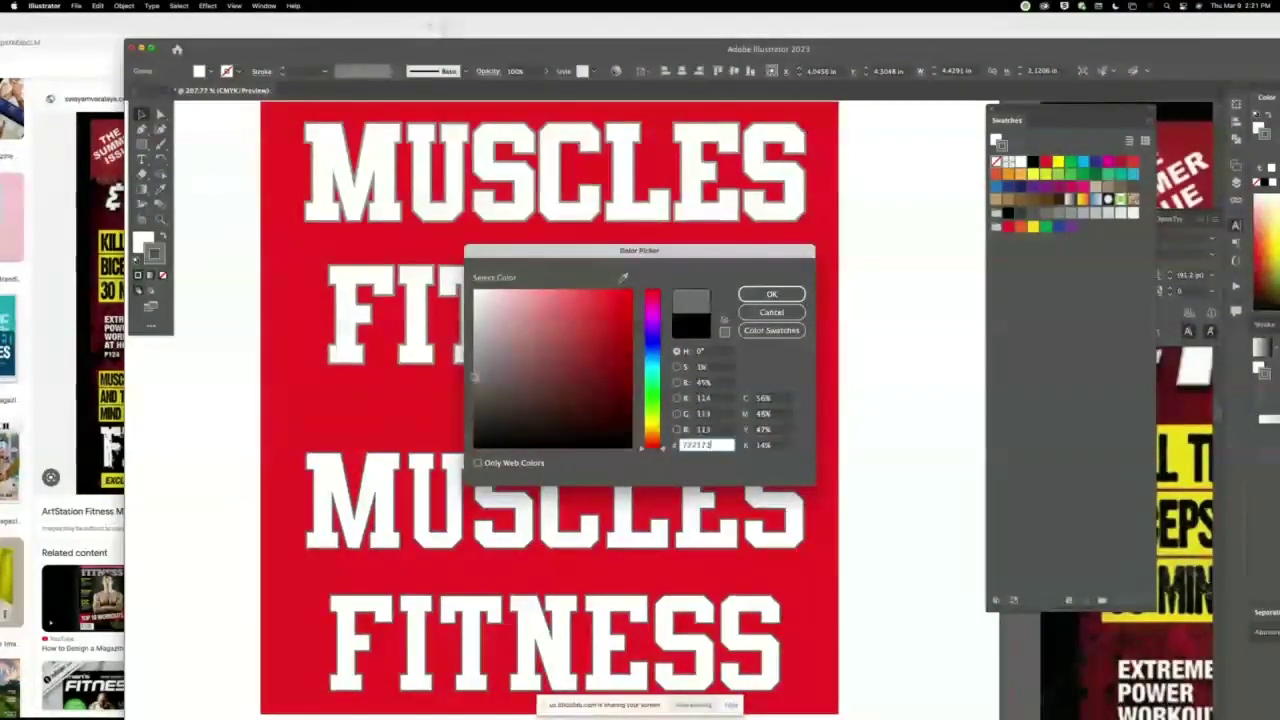
pyautogui.click(771, 294)
pyautogui.click(283, 69)
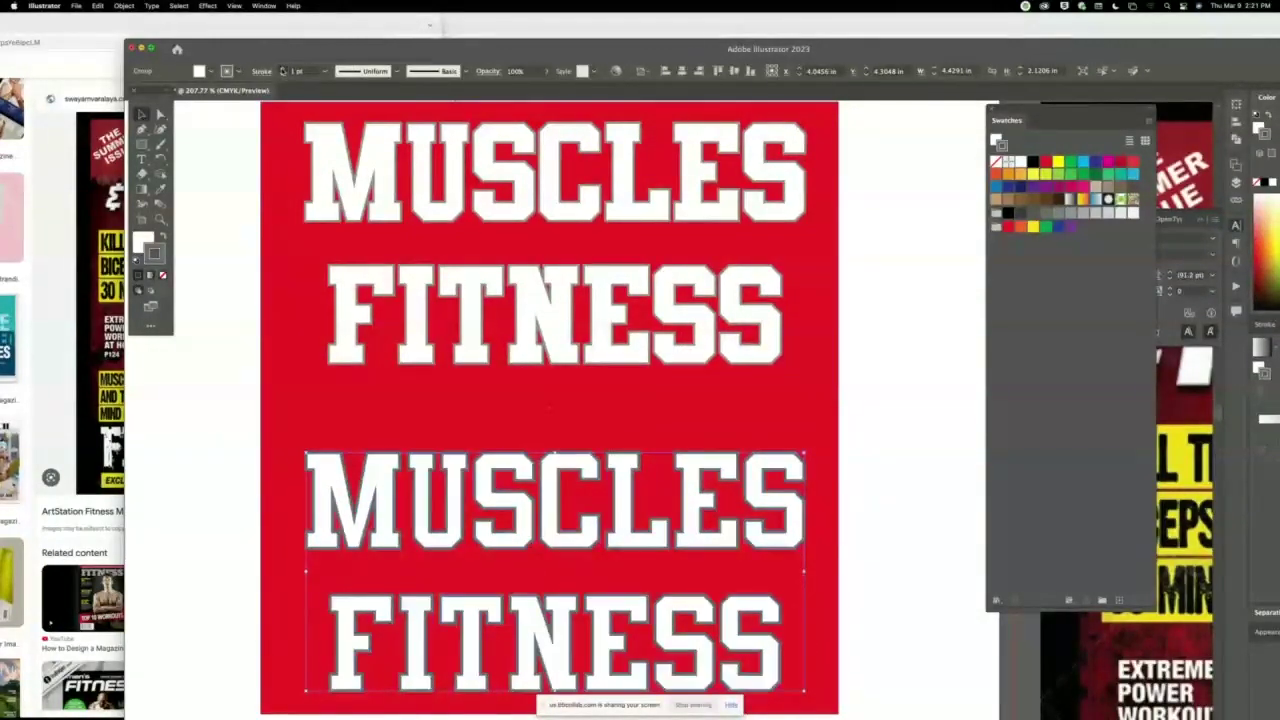
pyautogui.click(283, 69)
pyautogui.click(283, 75)
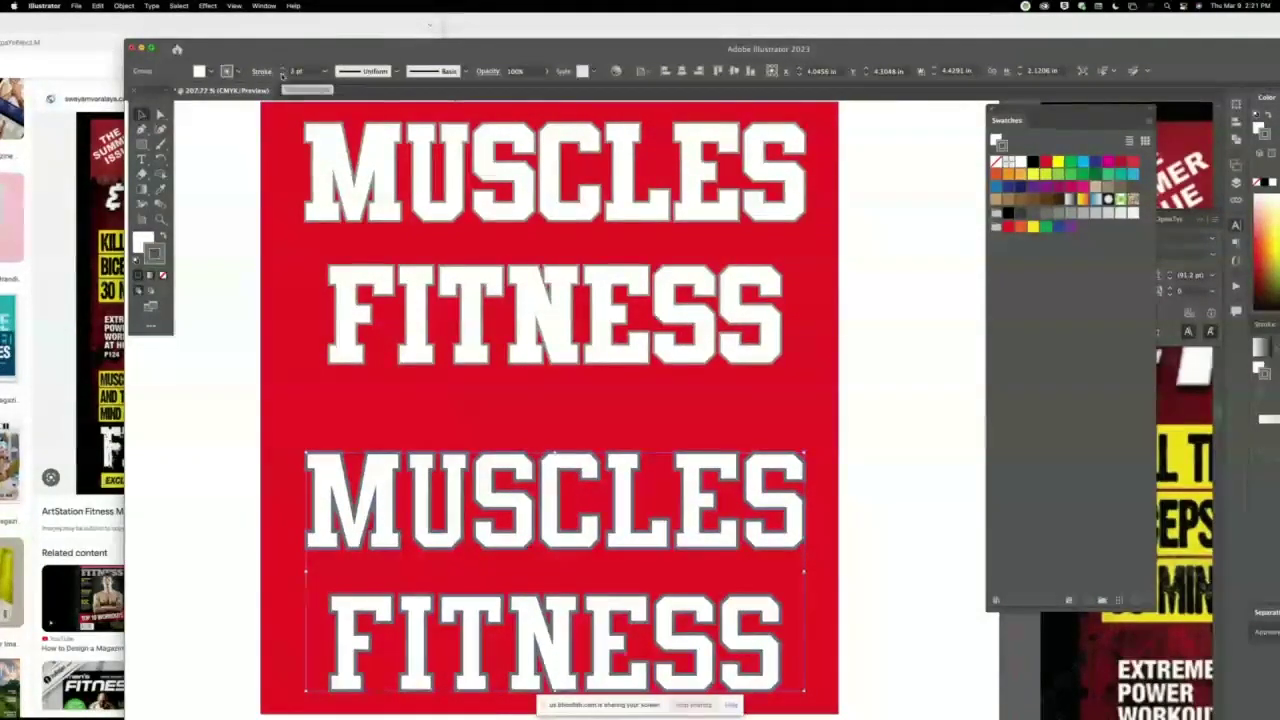
pyautogui.click(251, 180)
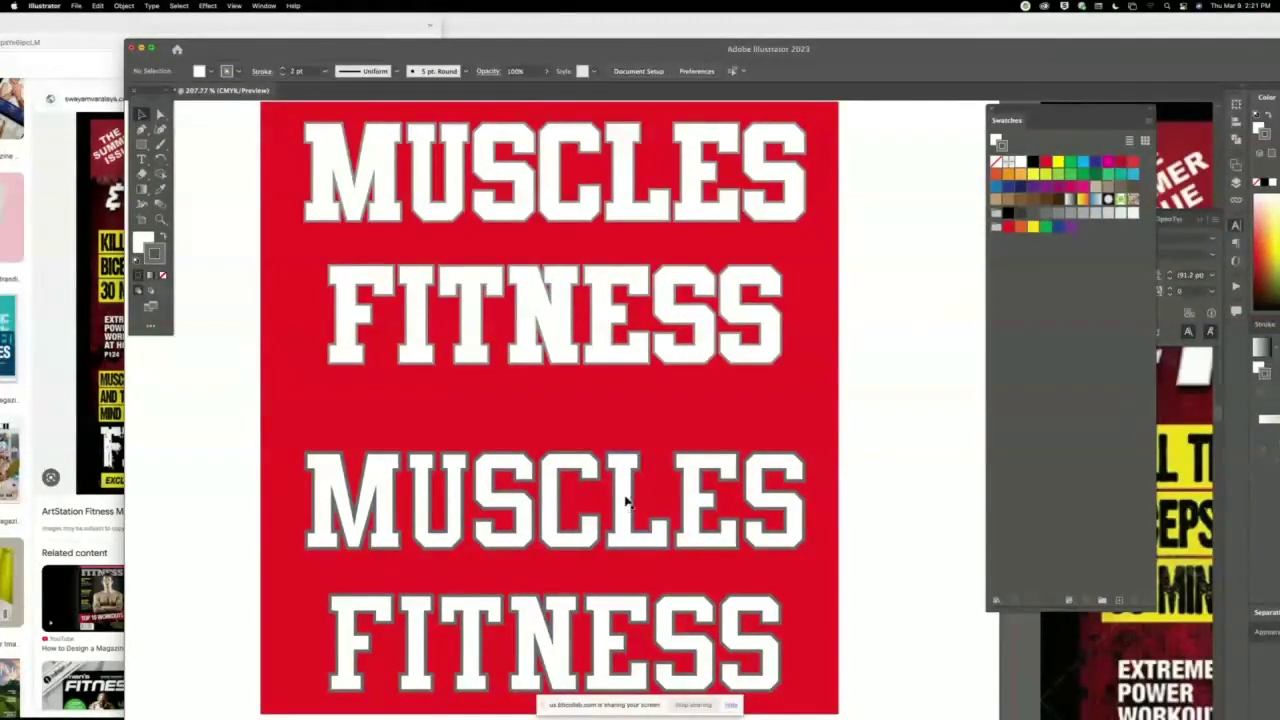
pyautogui.click(291, 415)
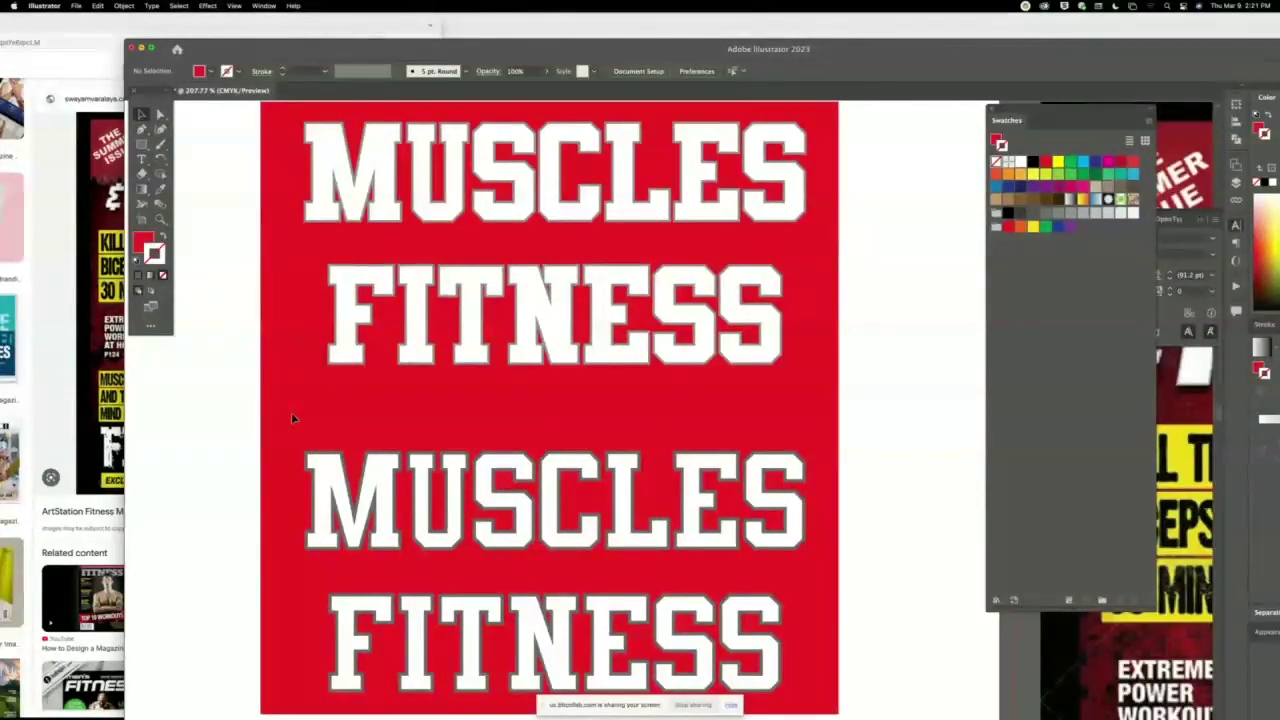
# Pull both M letters out onto the white artboard and thin the lower M's outline to 1 pt.
pyautogui.moveTo(291, 415); pyautogui.dragTo(517, 447)
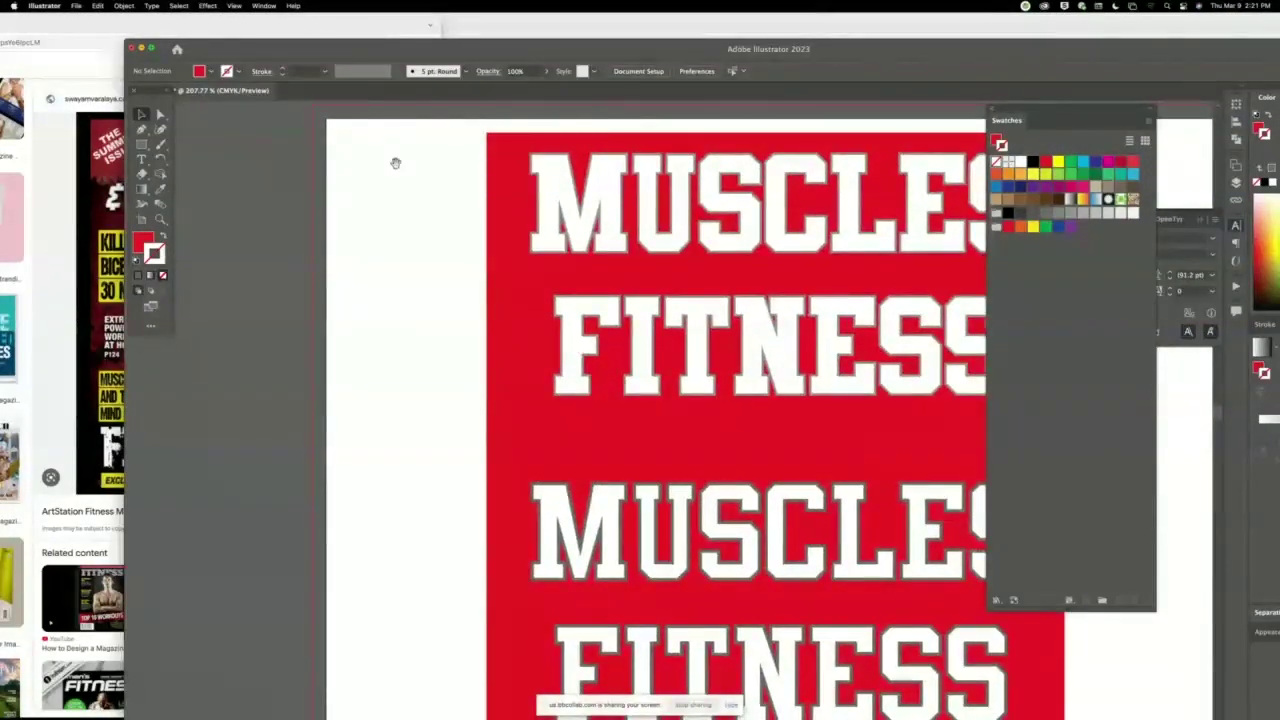
pyautogui.moveTo(161, 116); pyautogui.dragTo(207, 129)
pyautogui.click(619, 253)
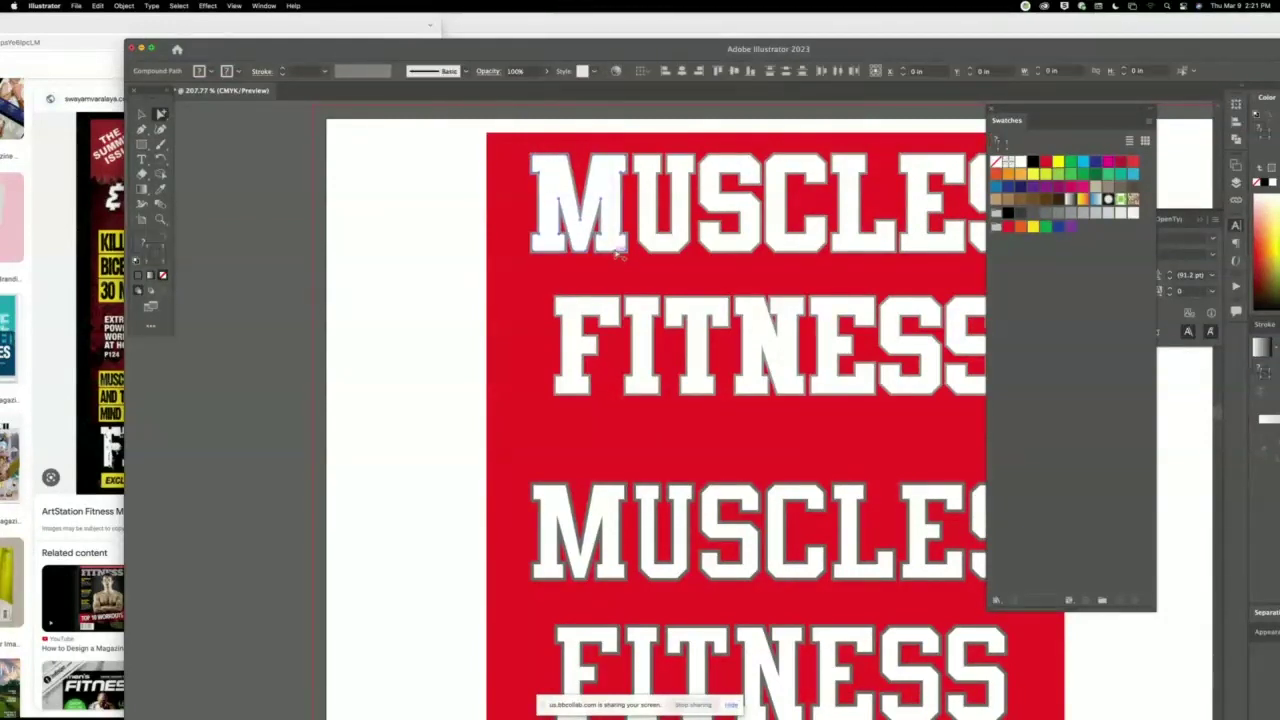
pyautogui.moveTo(616, 232); pyautogui.dragTo(443, 268)
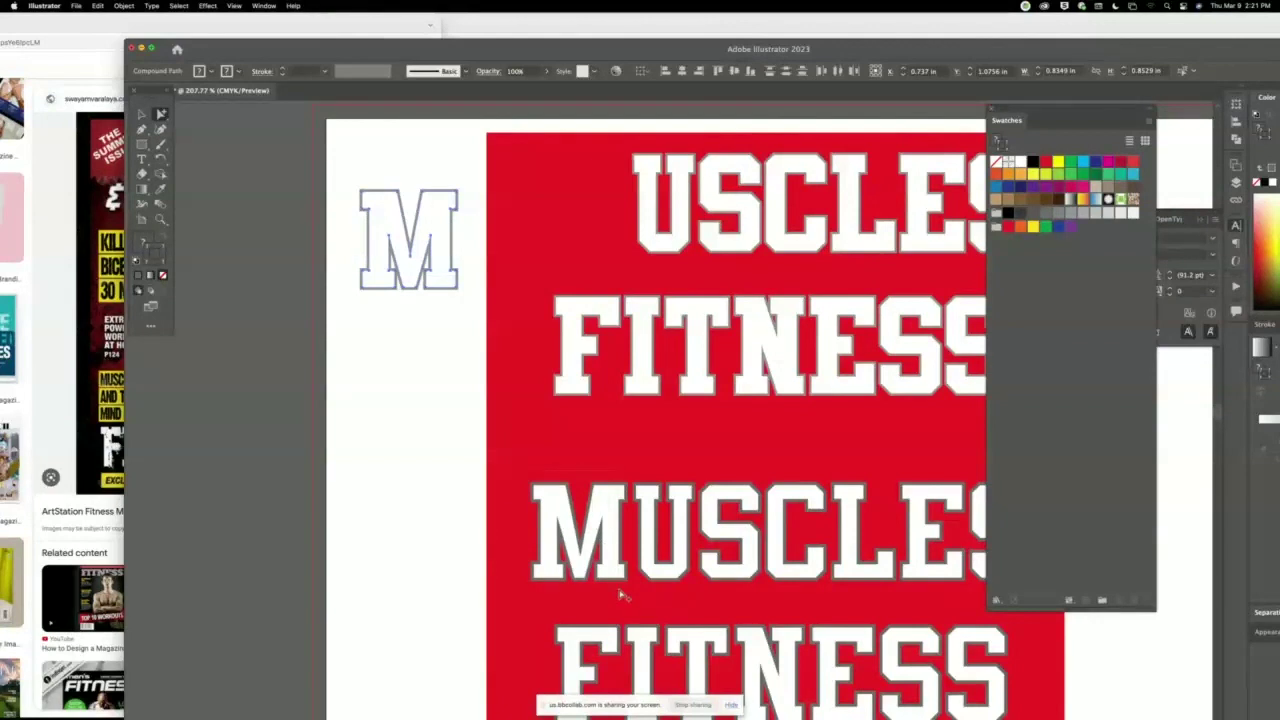
pyautogui.moveTo(610, 554); pyautogui.dragTo(442, 369)
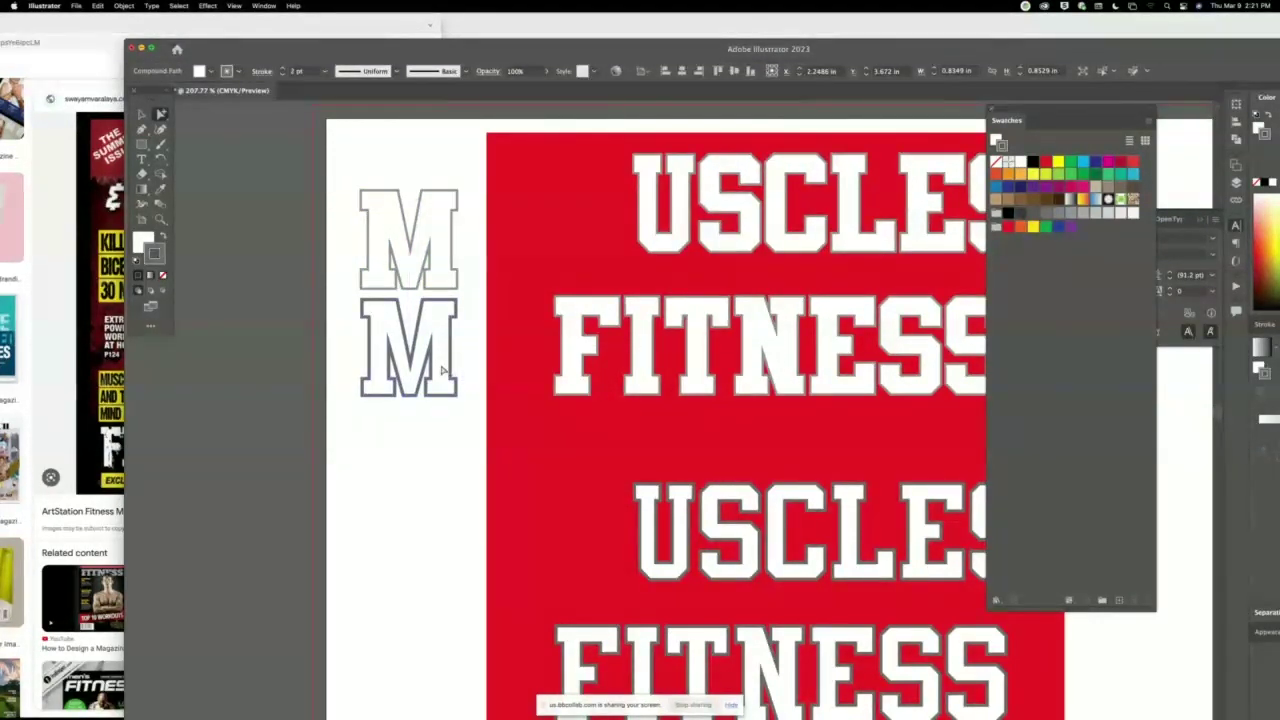
pyautogui.click(141, 114)
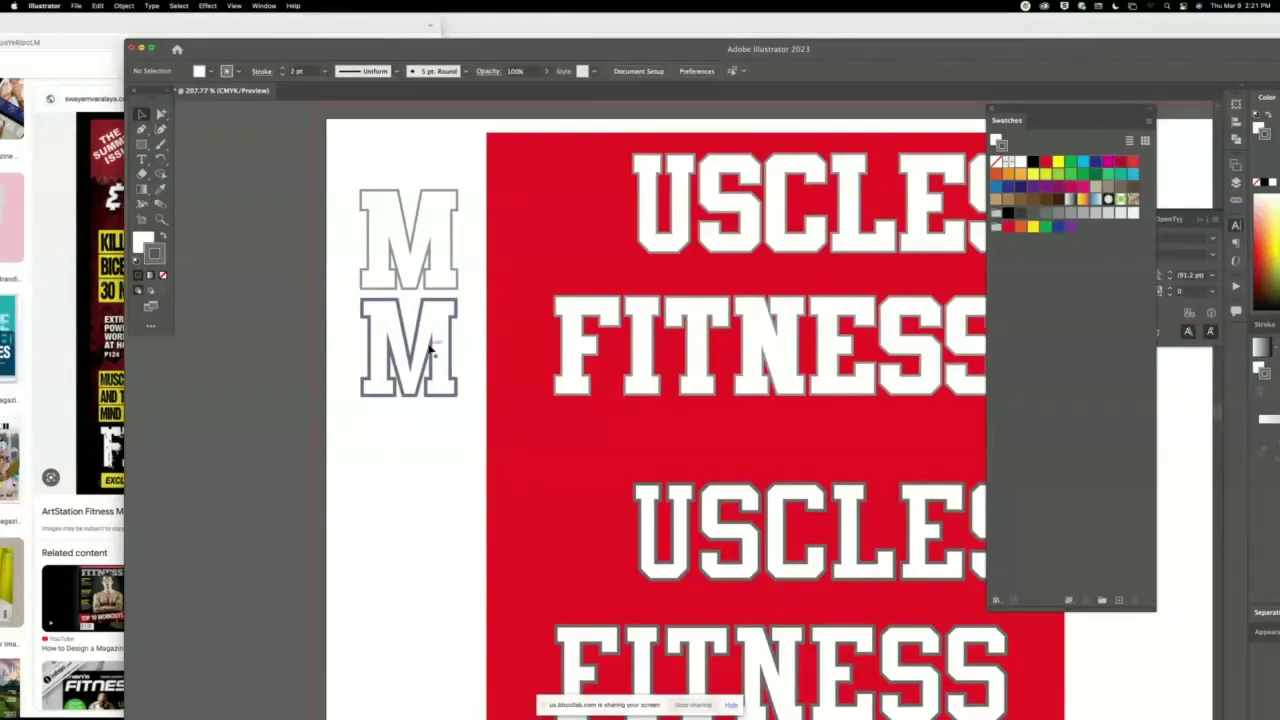
pyautogui.click(283, 76)
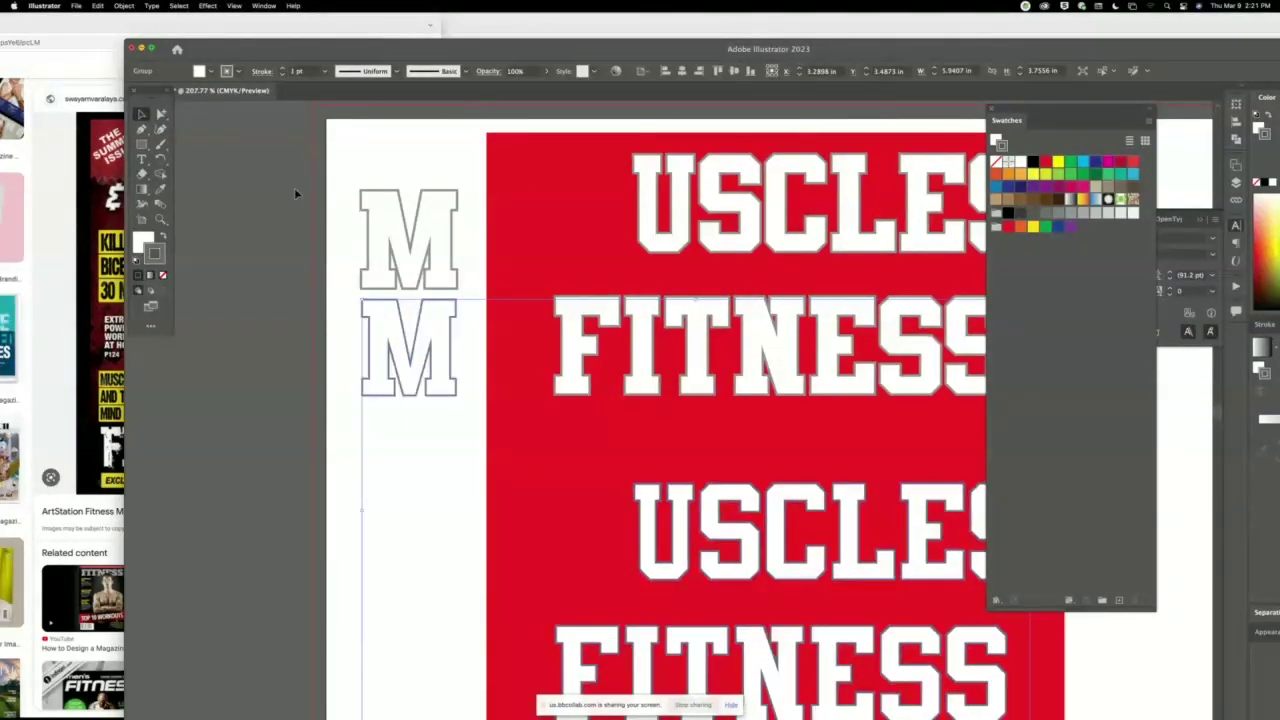
pyautogui.click(354, 189)
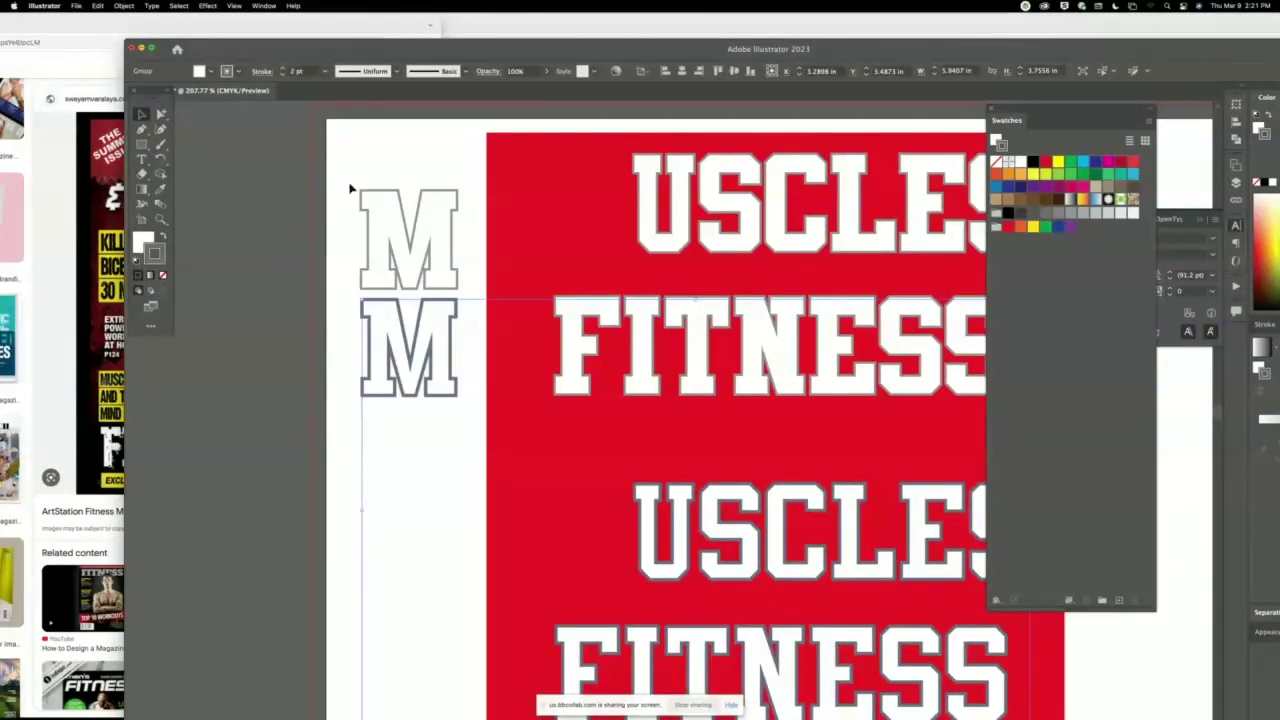
pyautogui.click(375, 204)
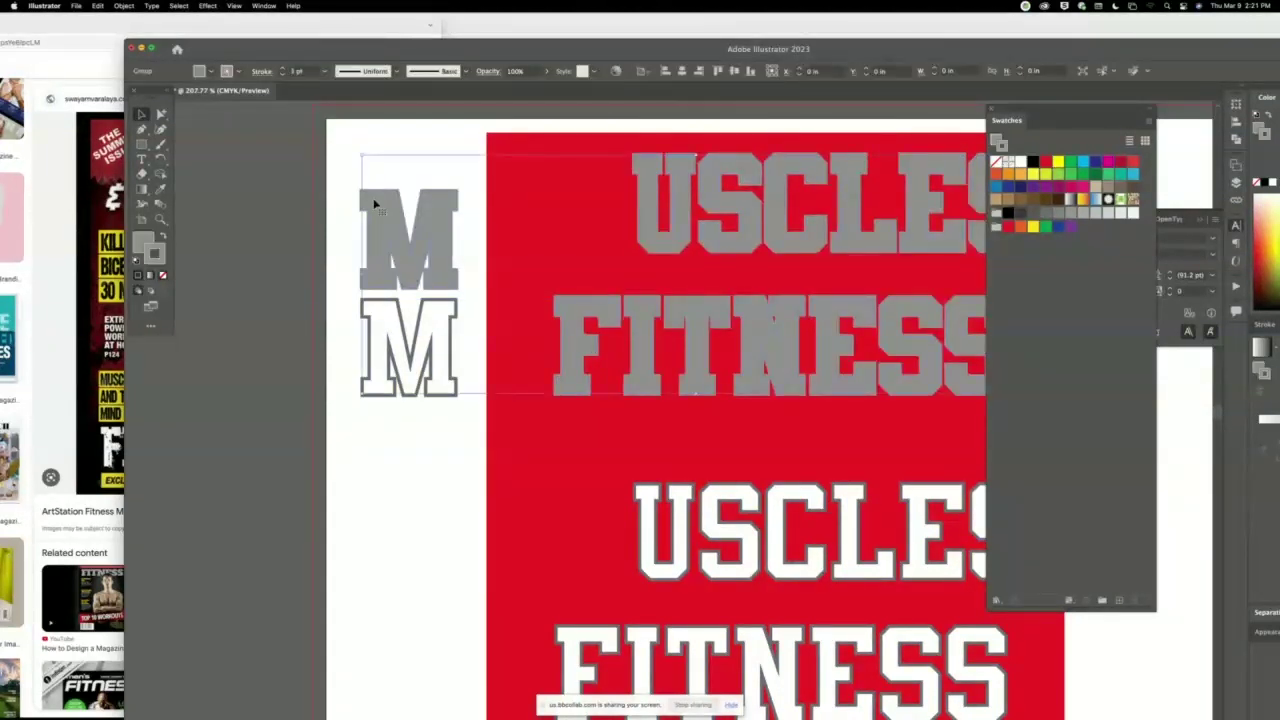
pyautogui.click(350, 290)
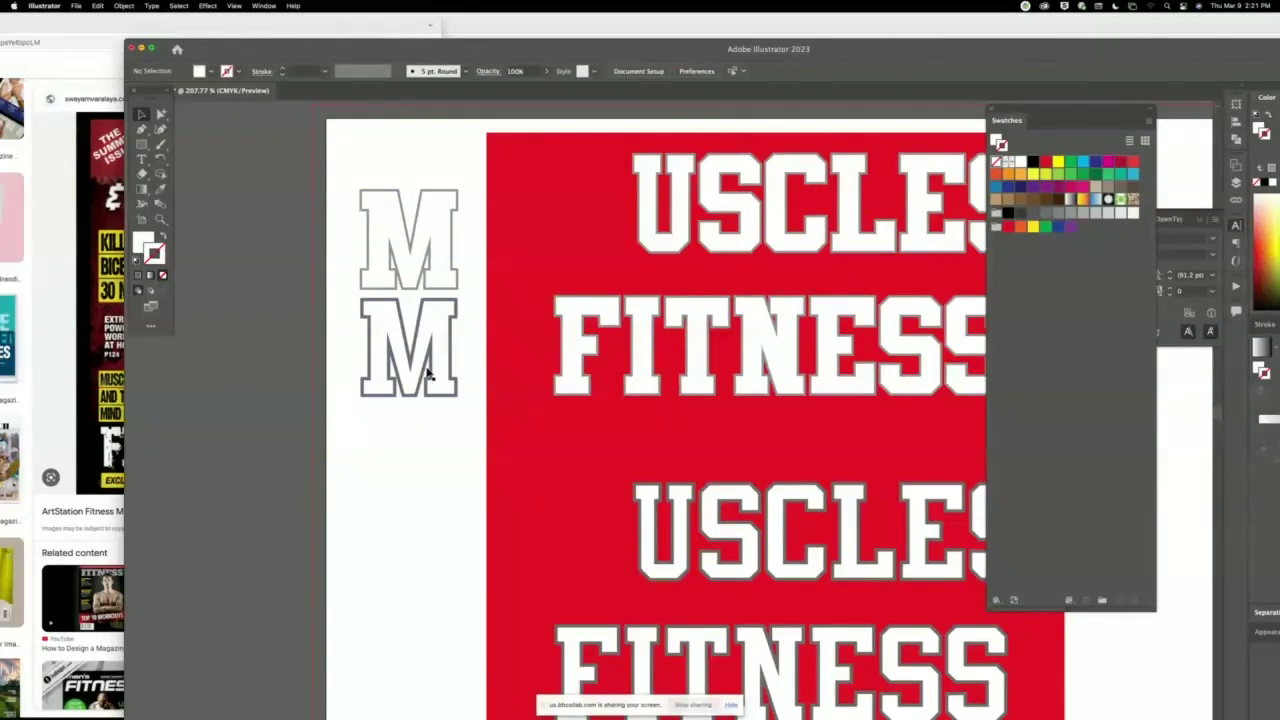
# Undo the M moves so both lines read MUSCLES FITNESS again.
pyautogui.click(447, 330)
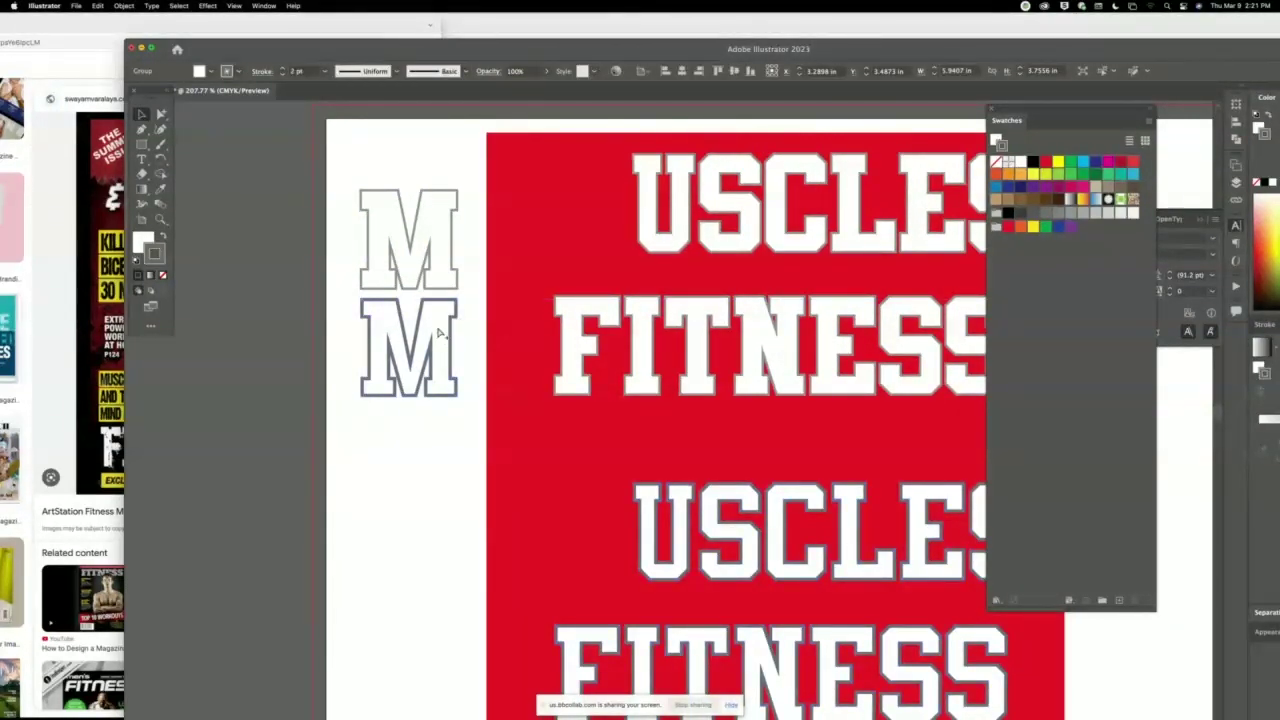
pyautogui.press('super+y')
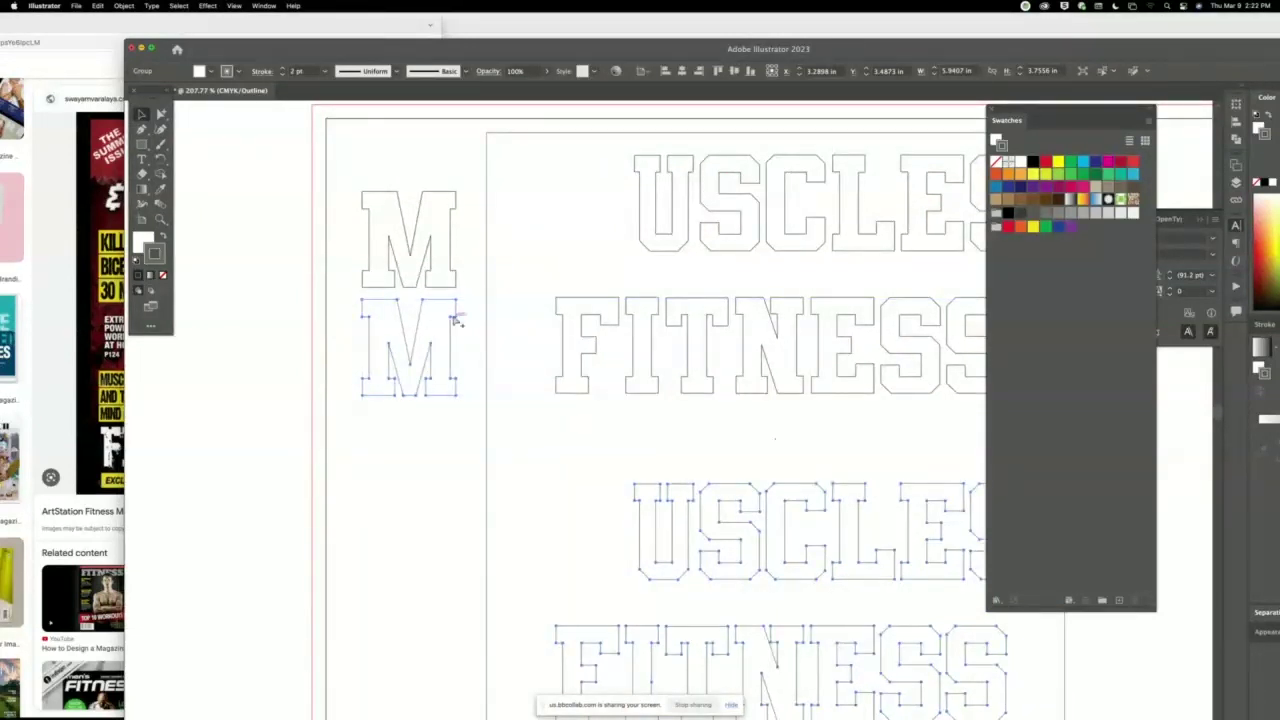
pyautogui.press('super+y')
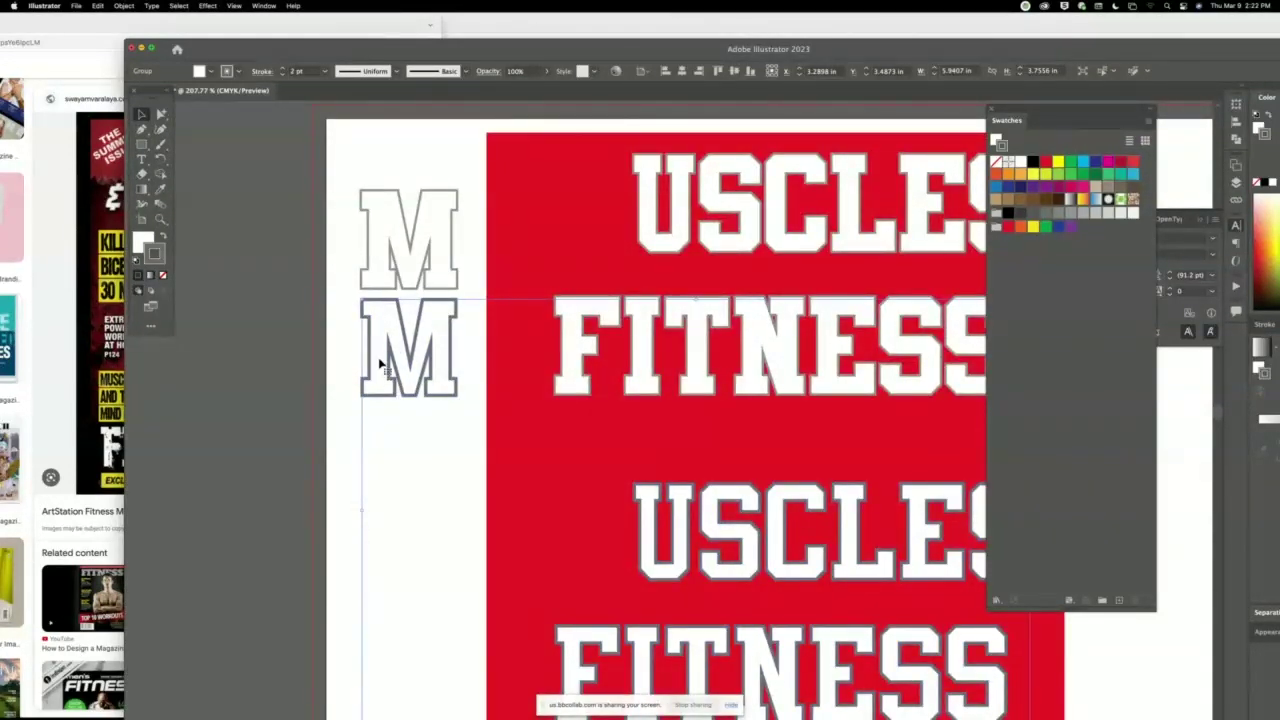
pyautogui.click(325, 312)
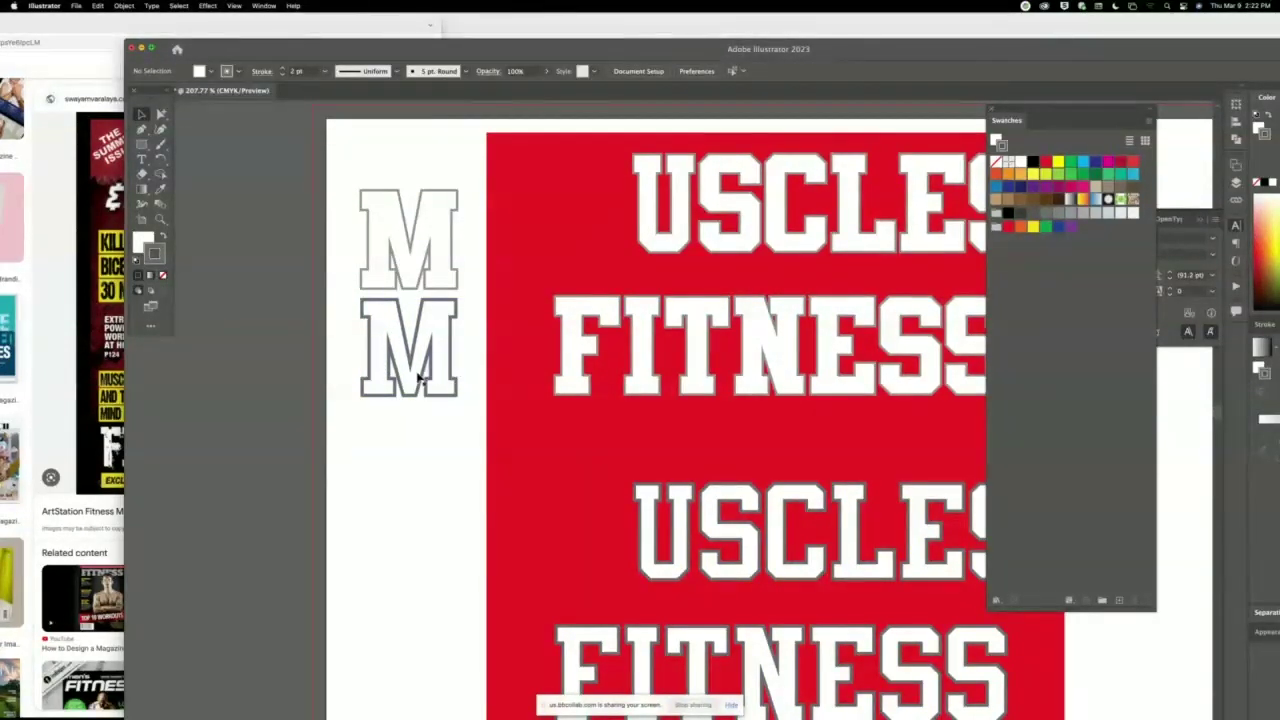
pyautogui.moveTo(423, 251); pyautogui.dragTo(418, 265)
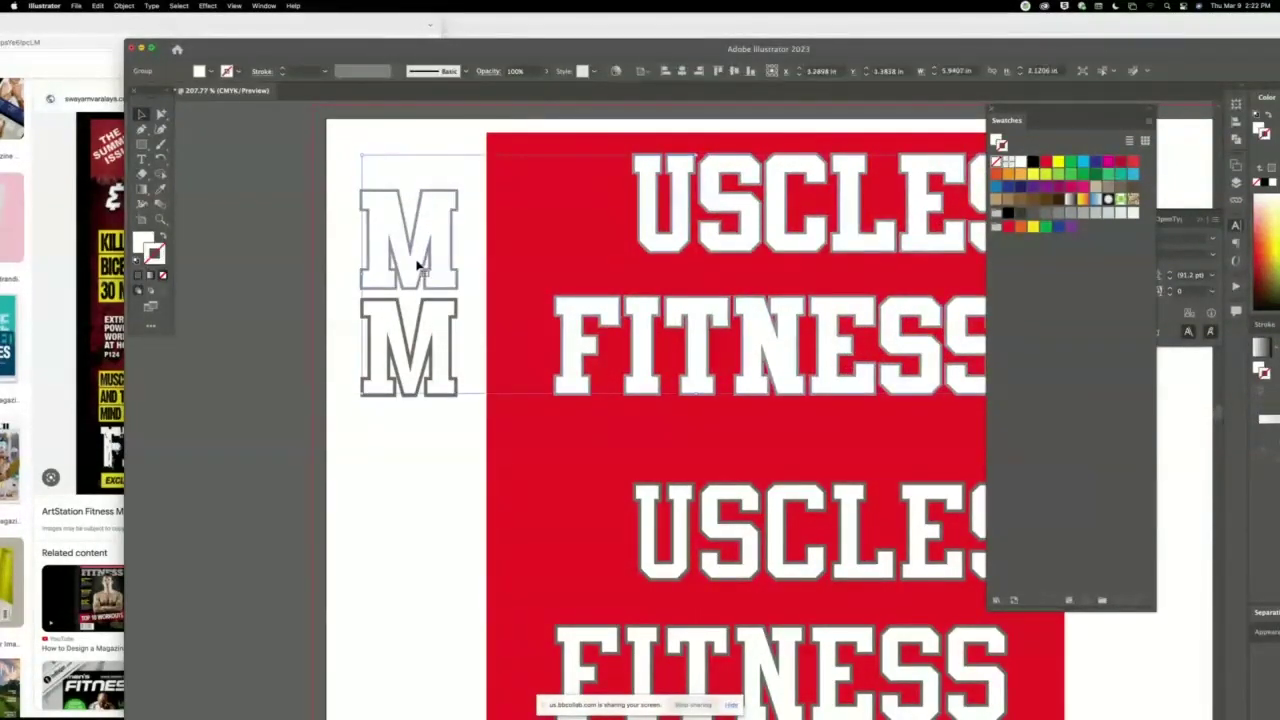
pyautogui.press('super+a')
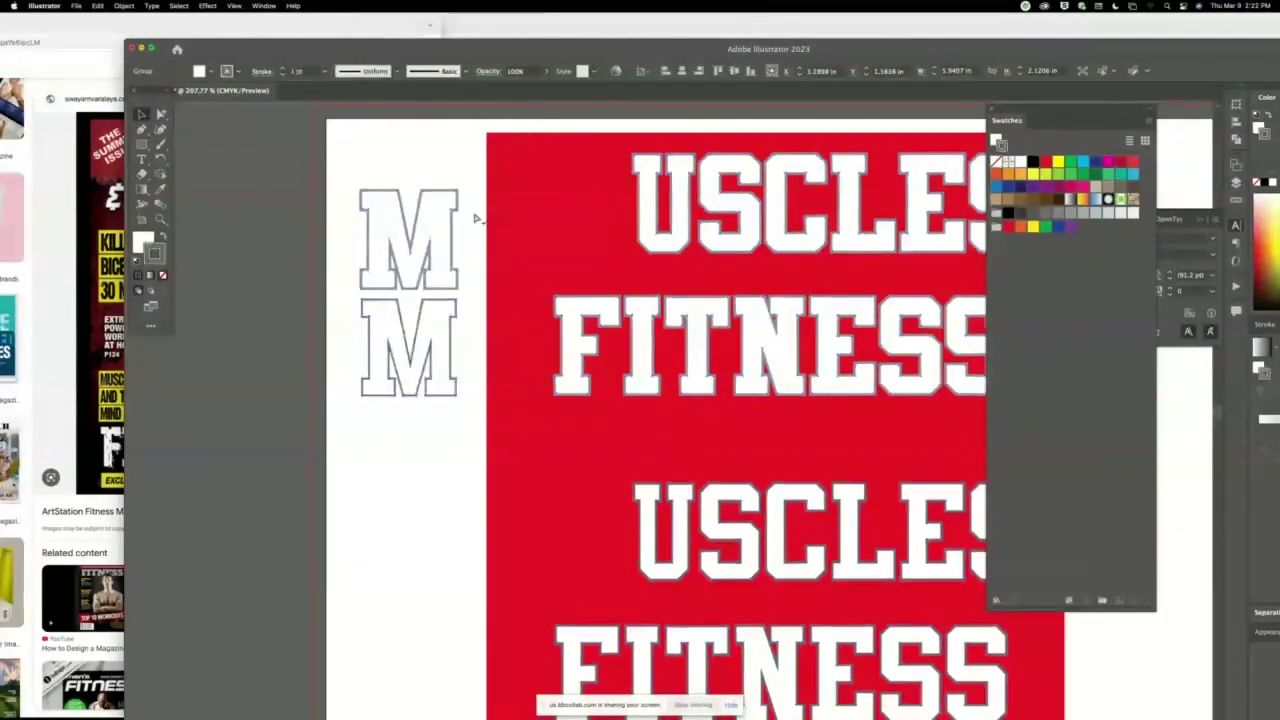
pyautogui.press('super+z')
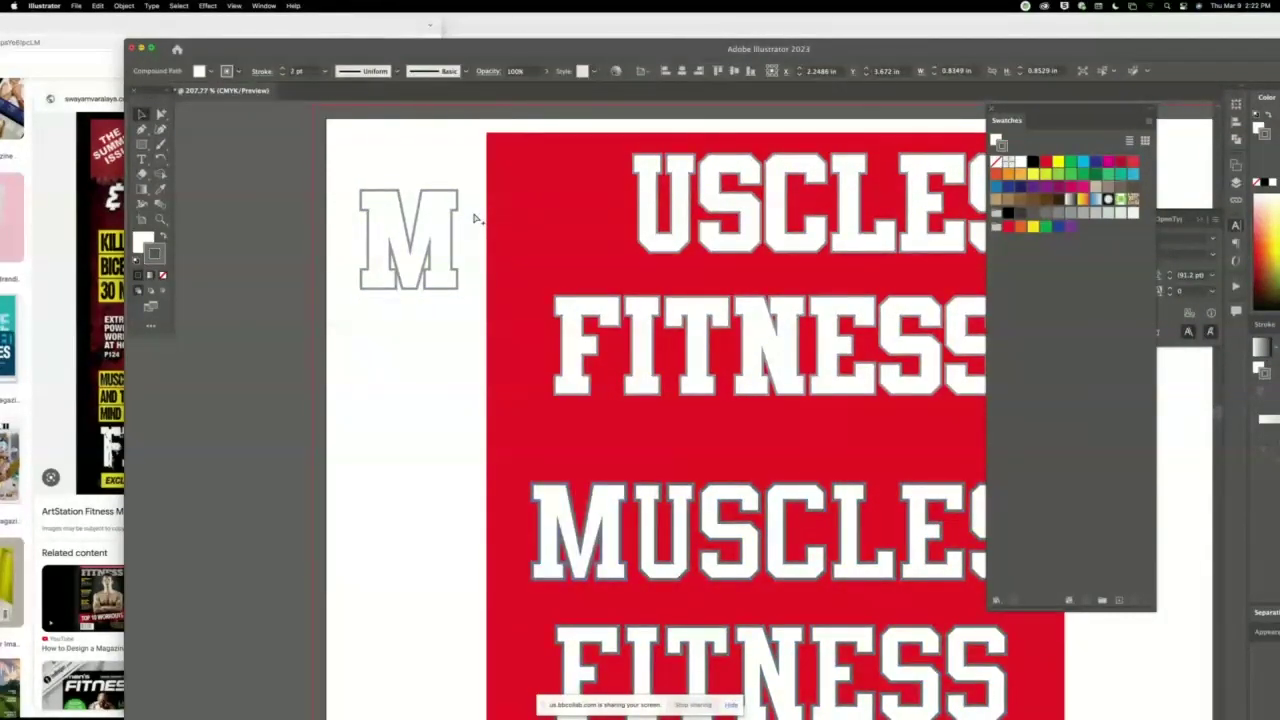
pyautogui.press('super+z')
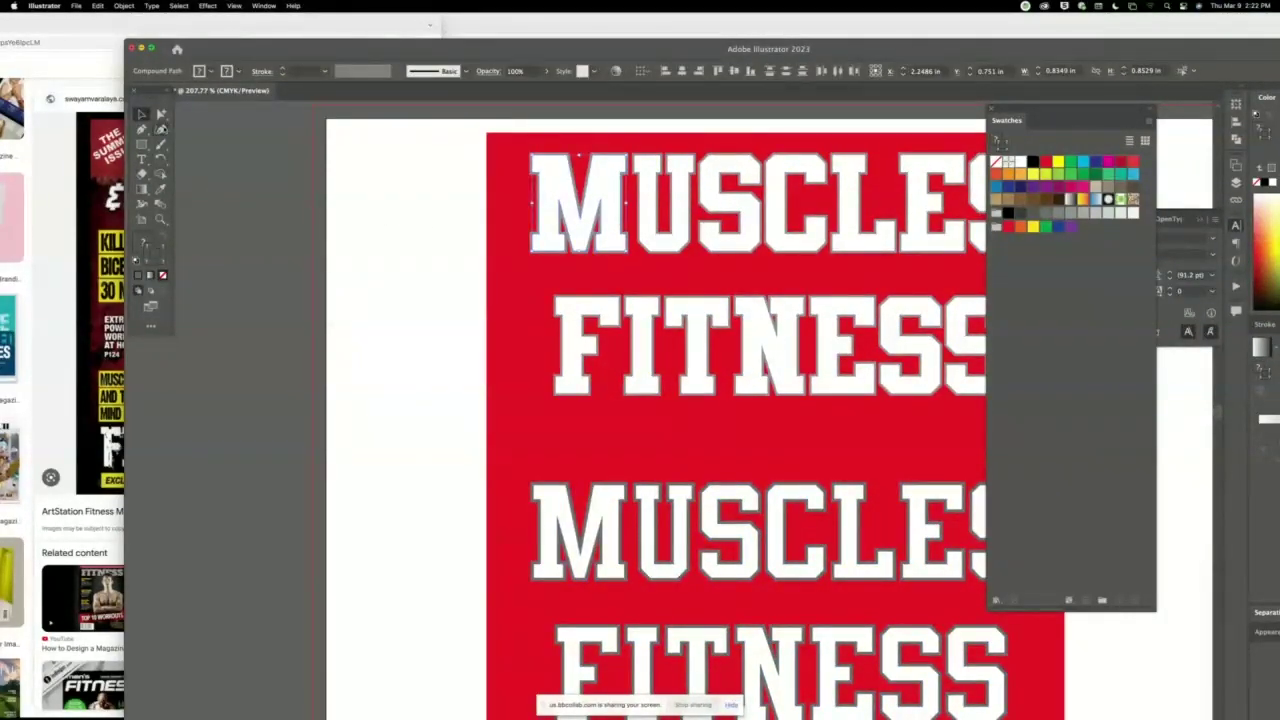
# Delete the lower duplicate MUSCLES FITNESS title.
pyautogui.click(330, 220)
pyautogui.hscroll(5, 397, 269)
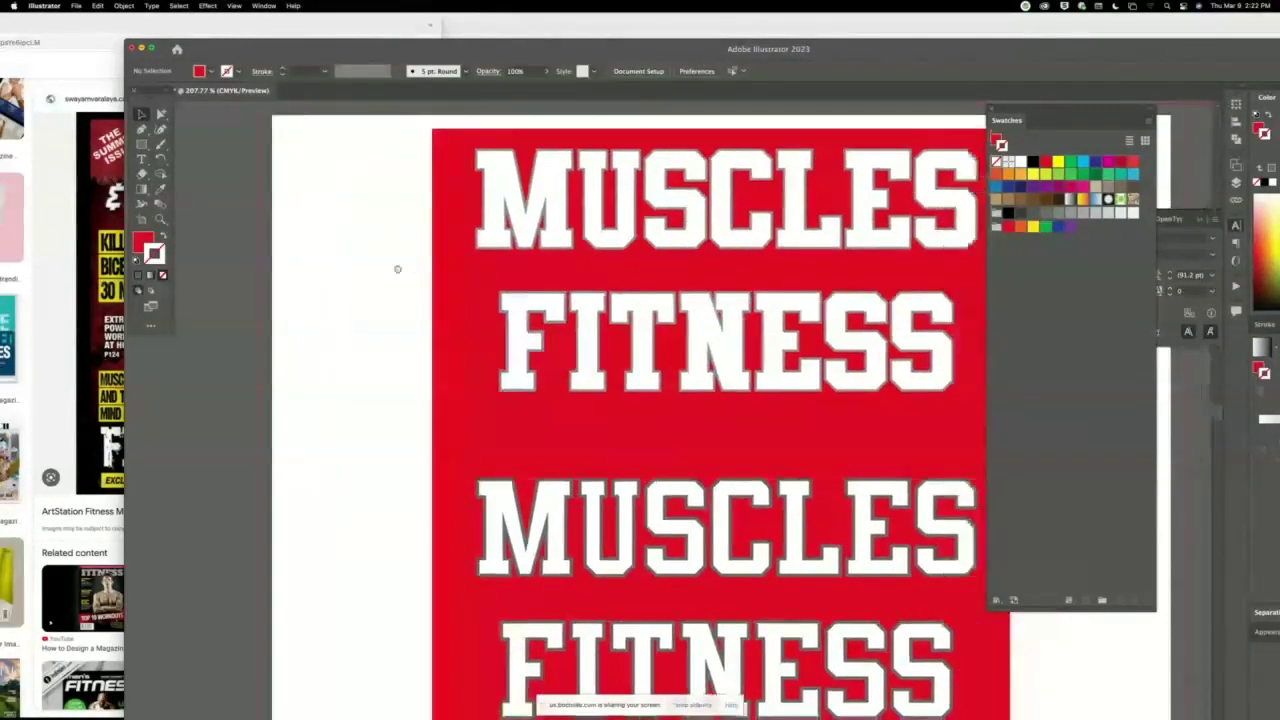
pyautogui.hscroll(-2, 521, 323)
pyautogui.scroll(-2, 521, 323)
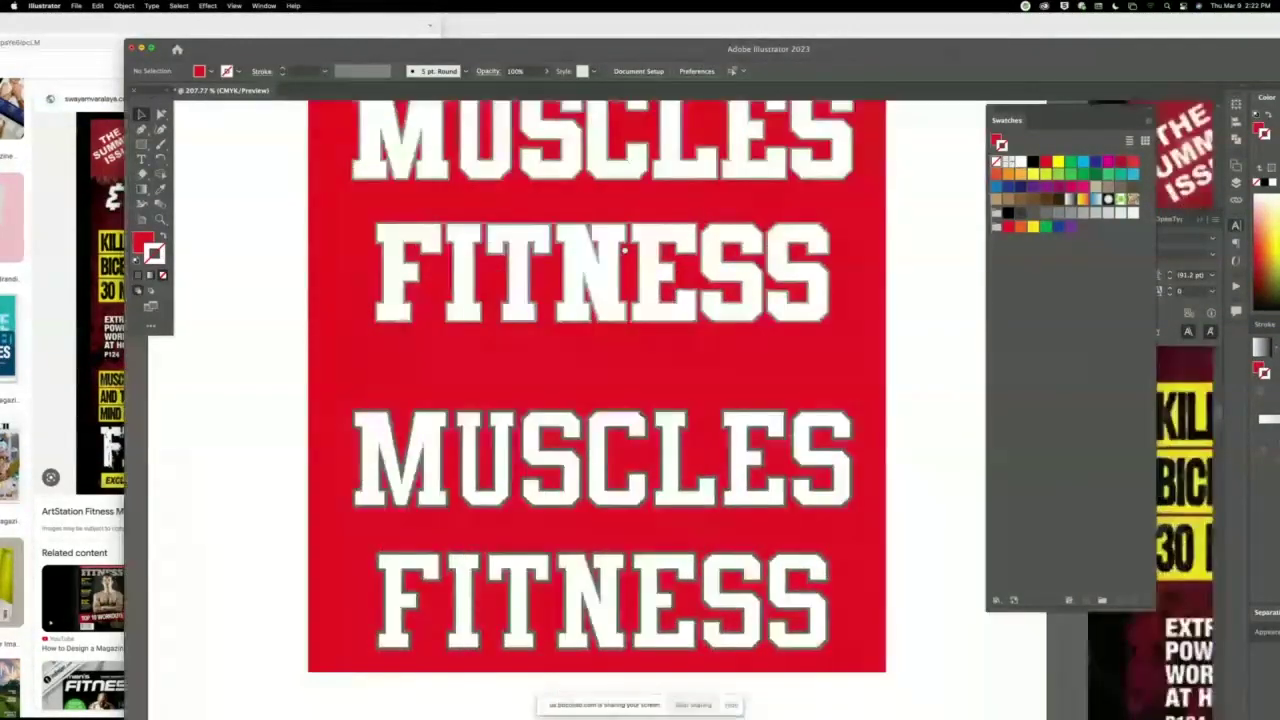
pyautogui.click(518, 595)
pyautogui.press('Delete')
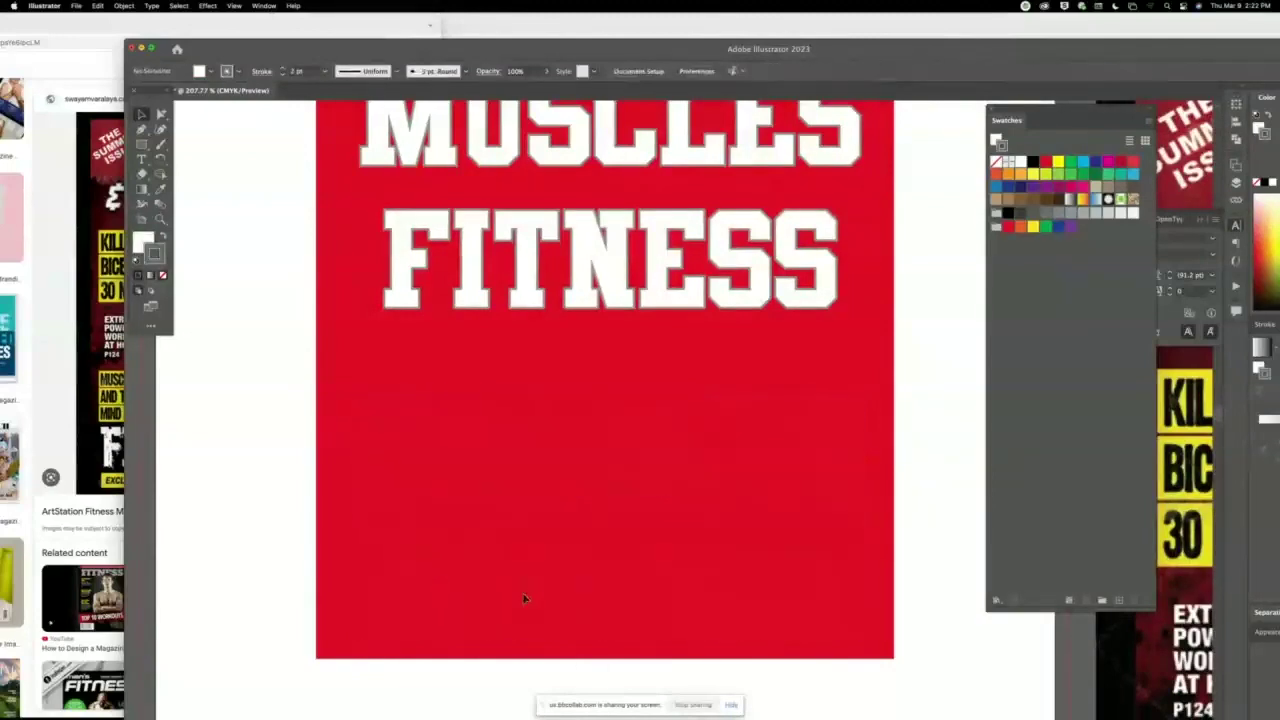
# Hide the red background rectangle so only the outlined lettering shows.
pyautogui.click(420, 380)
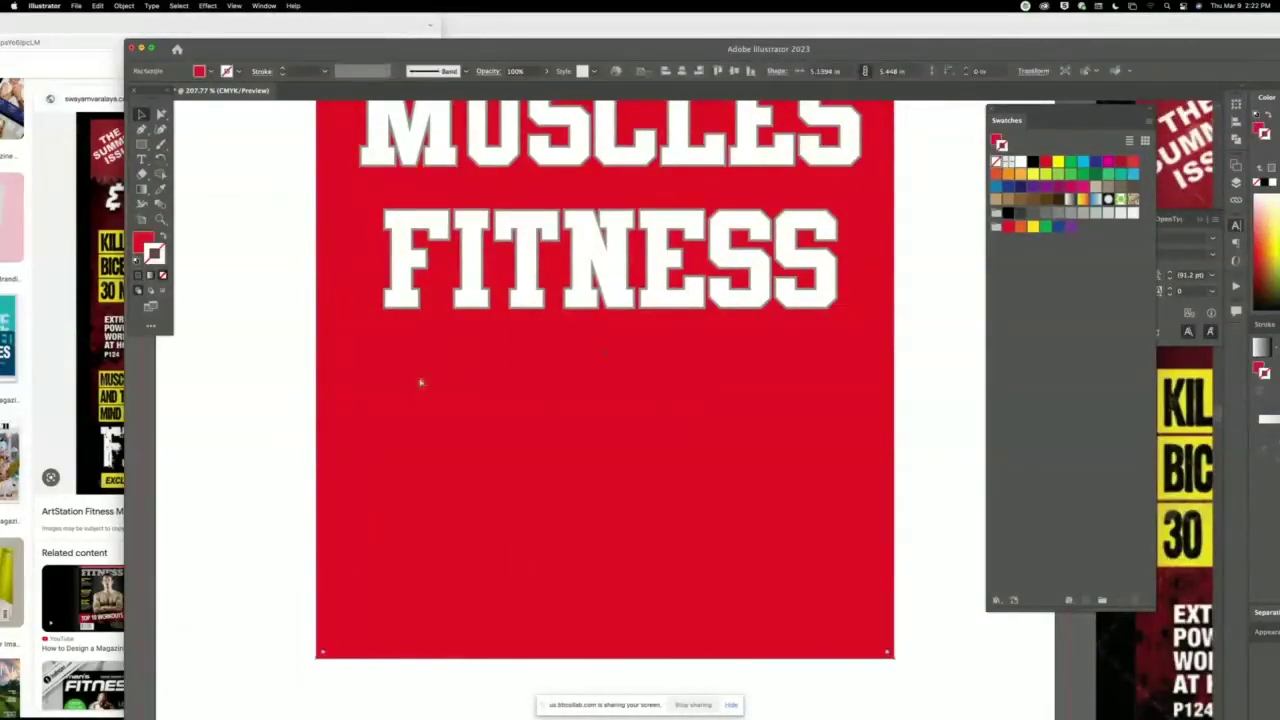
pyautogui.hotkey('ctrl', 'shift', 'a')
pyautogui.hotkey('ctrl', 'y')
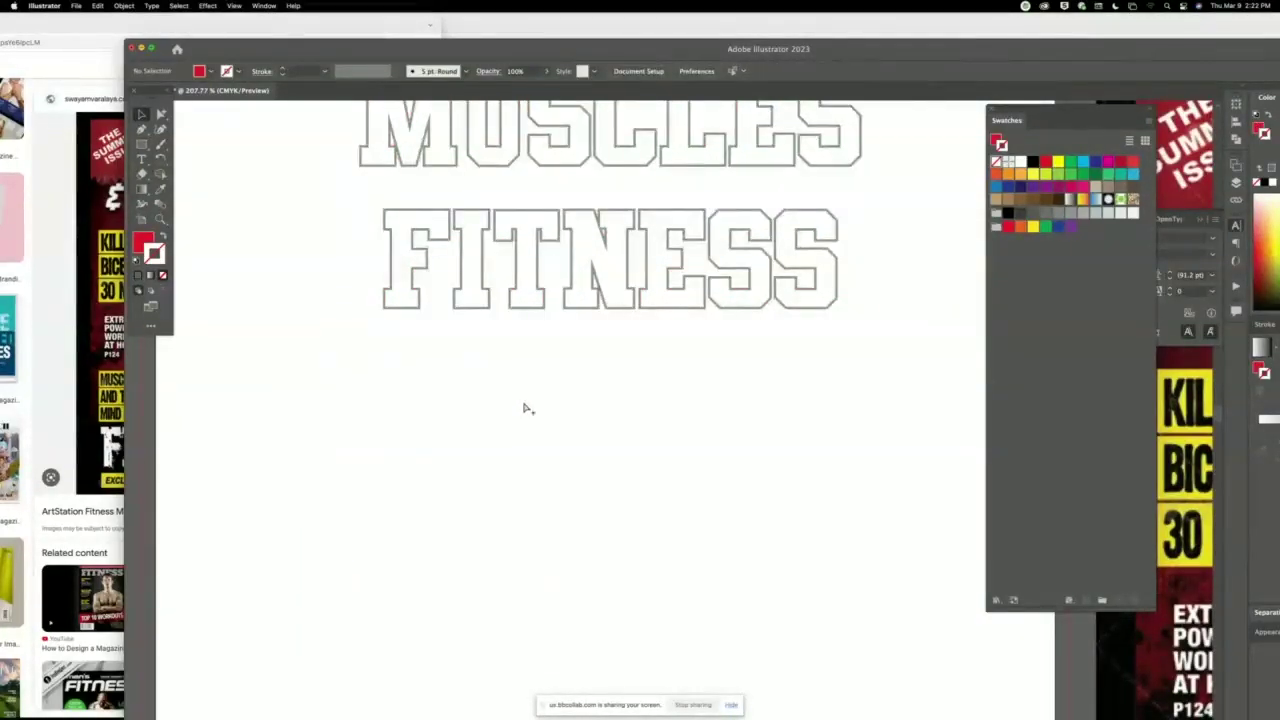
pyautogui.scroll(-5, 523, 408)
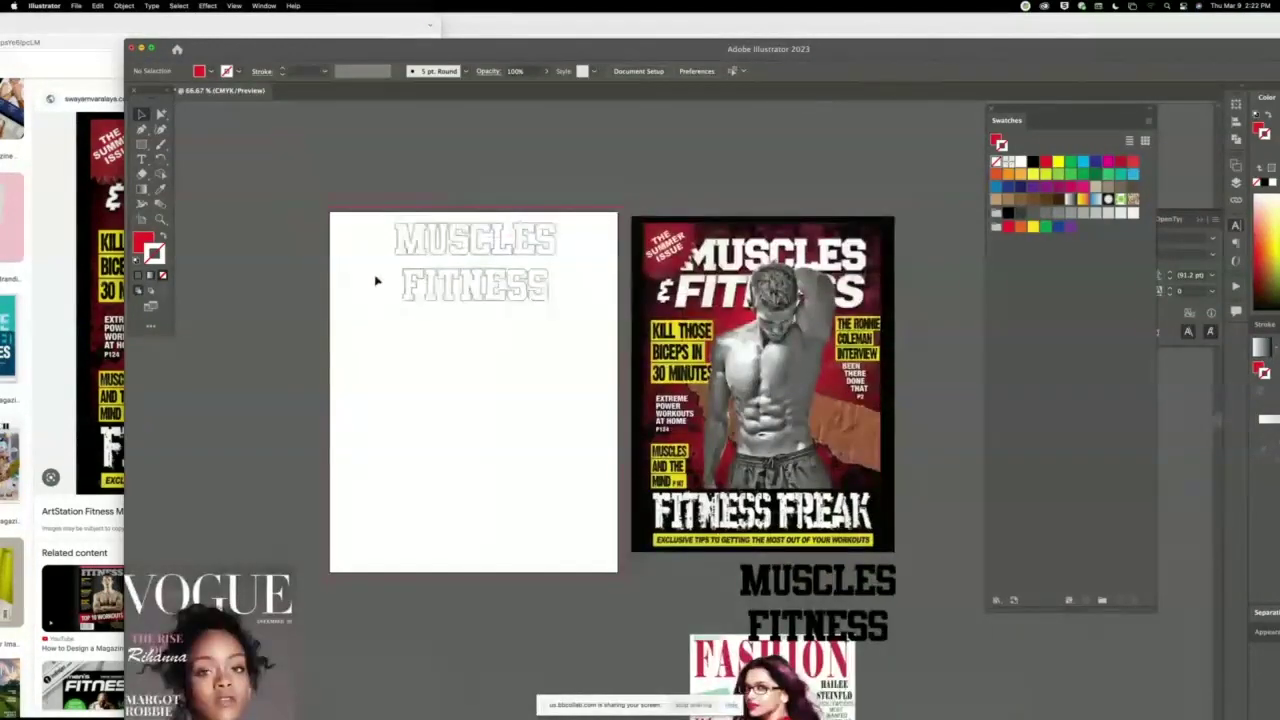
# Select the title lettering, then pick out just the word FITNESS.
pyautogui.moveTo(373, 279); pyautogui.dragTo(563, 354)
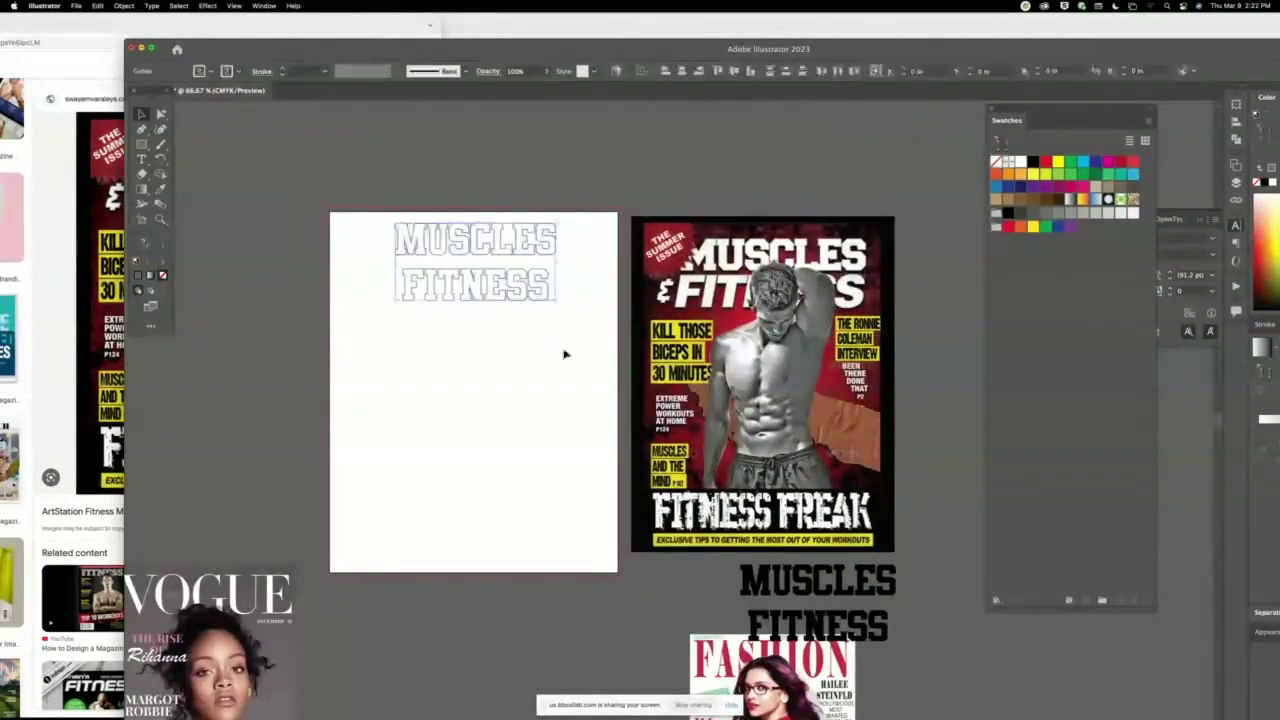
pyautogui.moveTo(517, 265); pyautogui.dragTo(452, 258)
pyautogui.click(368, 280)
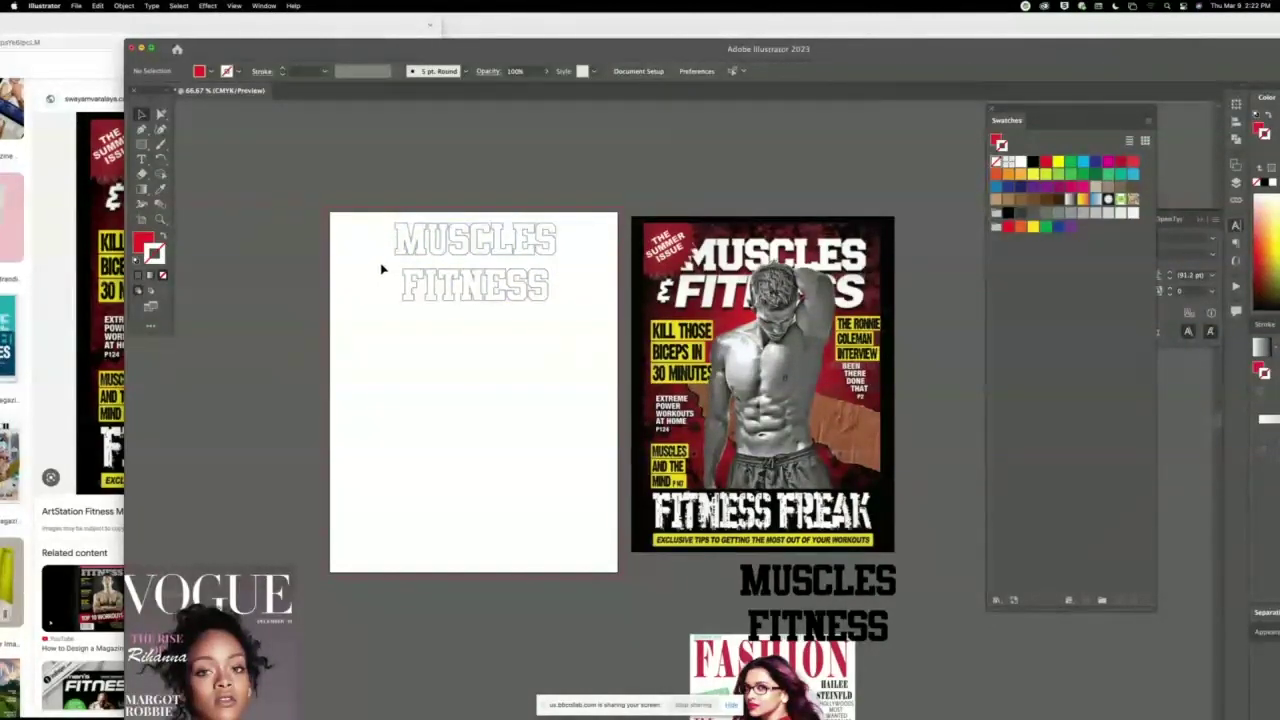
pyautogui.click(411, 279)
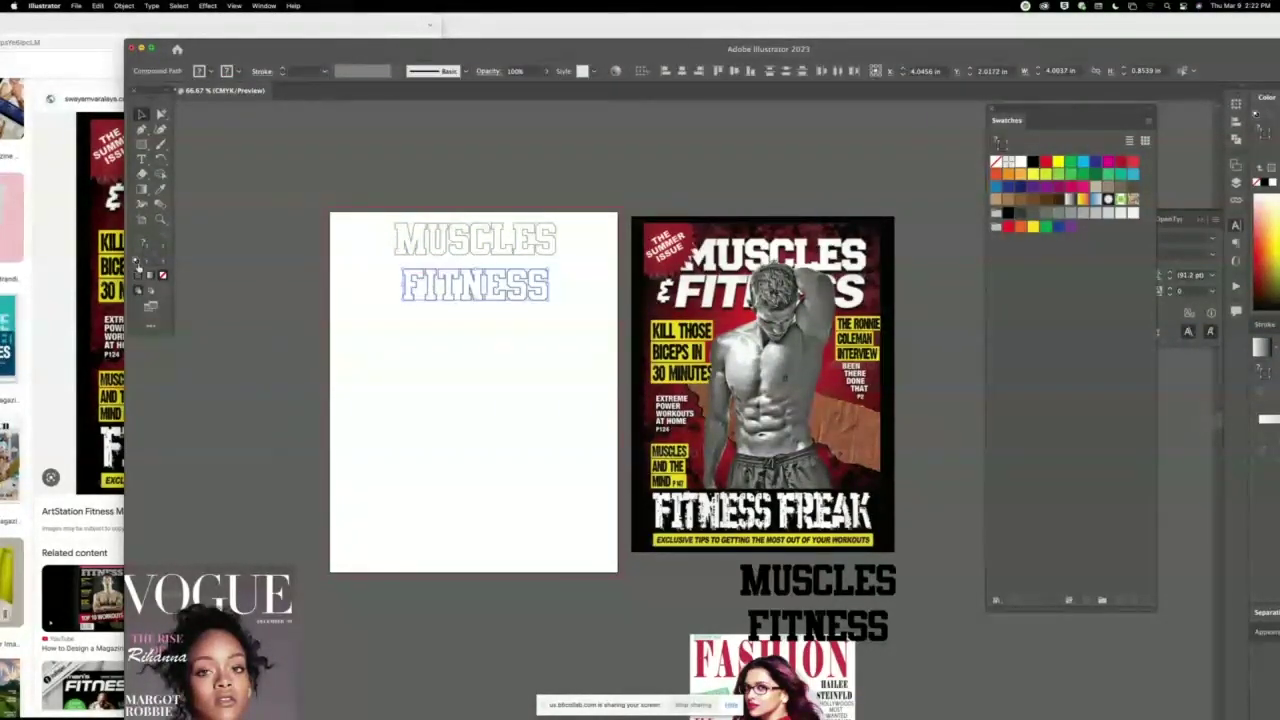
pyautogui.moveTo(386, 219); pyautogui.dragTo(386, 219)
pyautogui.press('v')
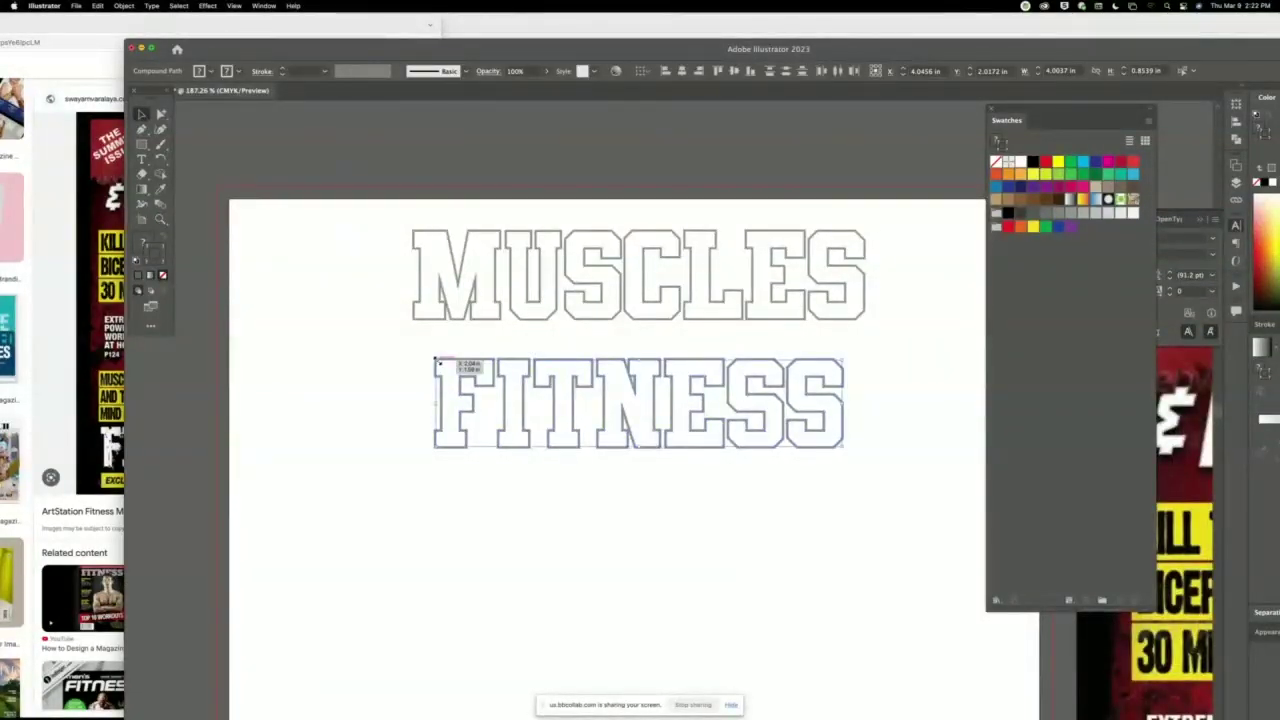
pyautogui.moveTo(437, 362); pyautogui.dragTo(417, 340)
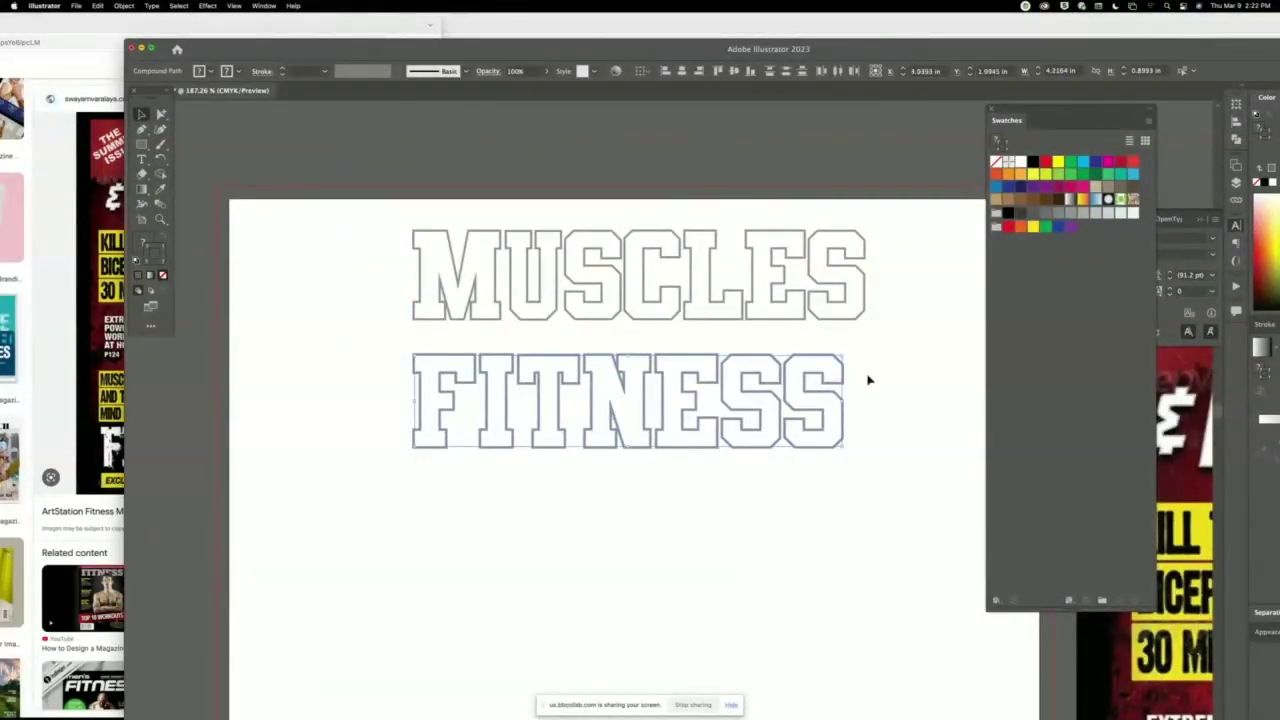
pyautogui.moveTo(843, 355); pyautogui.dragTo(863, 346)
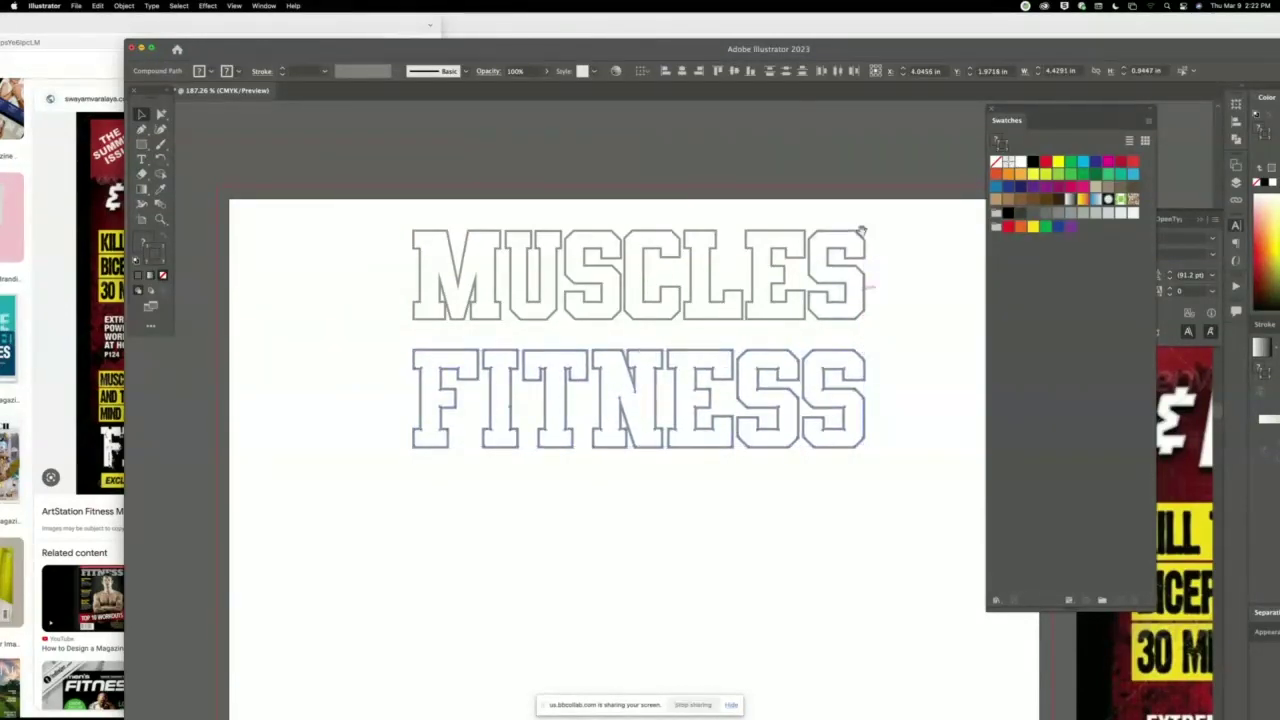
pyautogui.hscroll(10, 860, 237)
pyautogui.hscroll(-5, 475, 232)
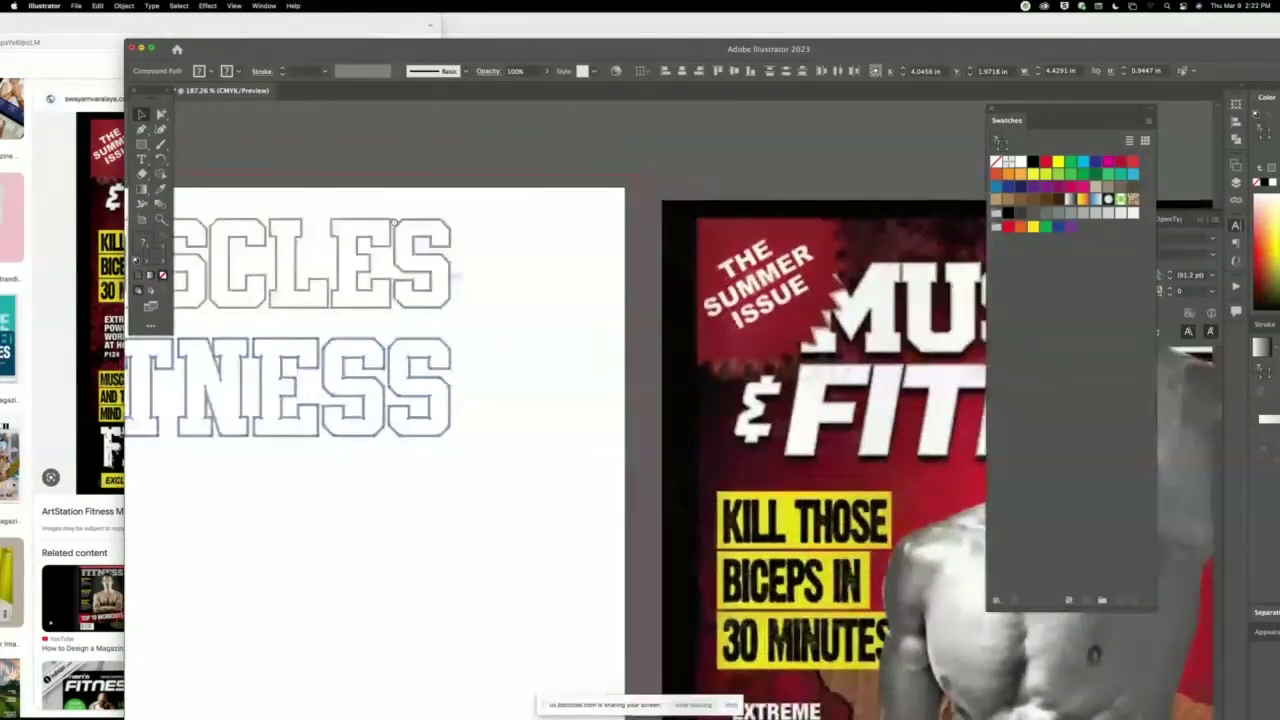
pyautogui.press('Up')
pyautogui.press('Up')
pyautogui.press('Up')
pyautogui.press('Up')
pyautogui.press('Up')
pyautogui.press('Up')
pyautogui.press('Up')
pyautogui.press('Up')
pyautogui.press('Up')
pyautogui.press('Up')
pyautogui.press('Up')
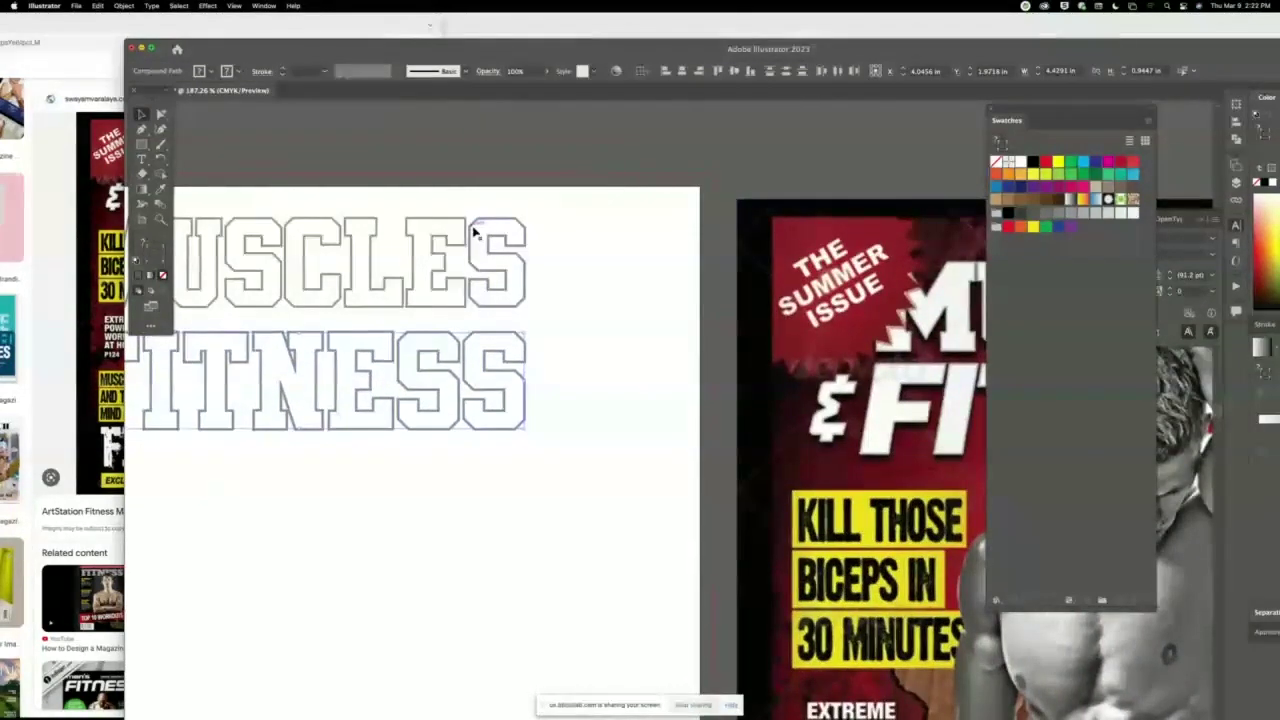
pyautogui.press('Up')
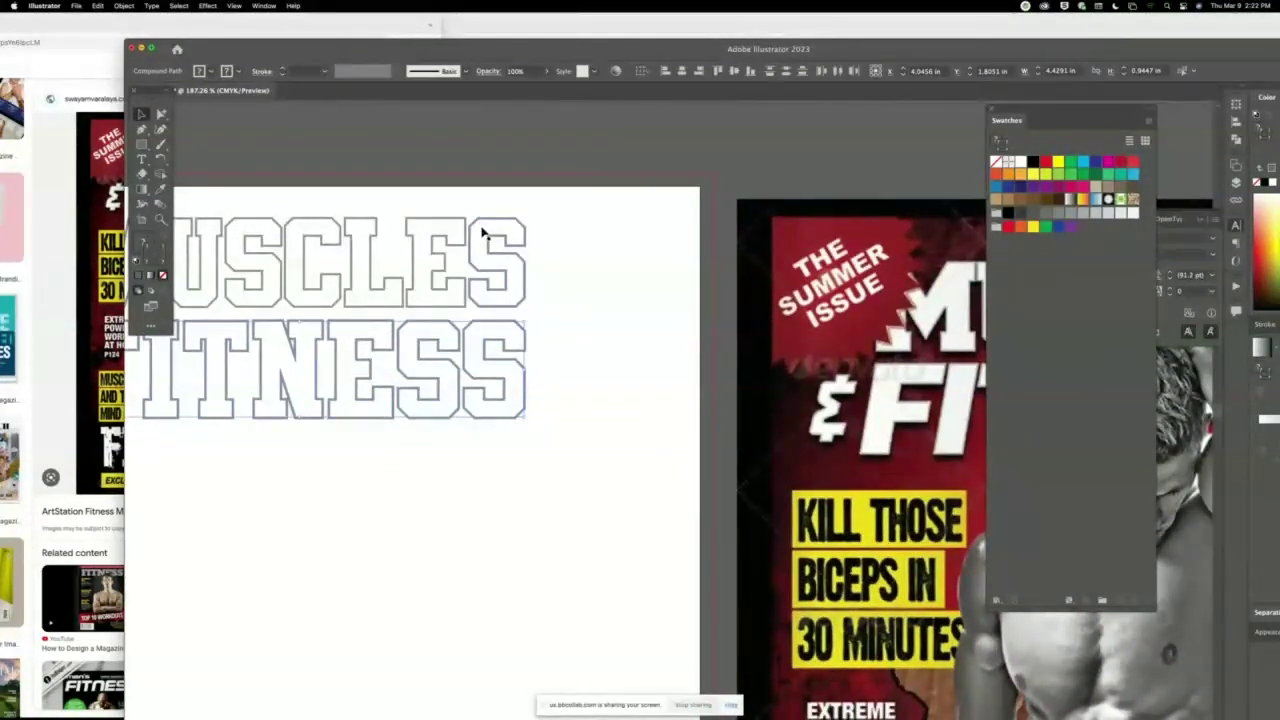
pyautogui.press('Up')
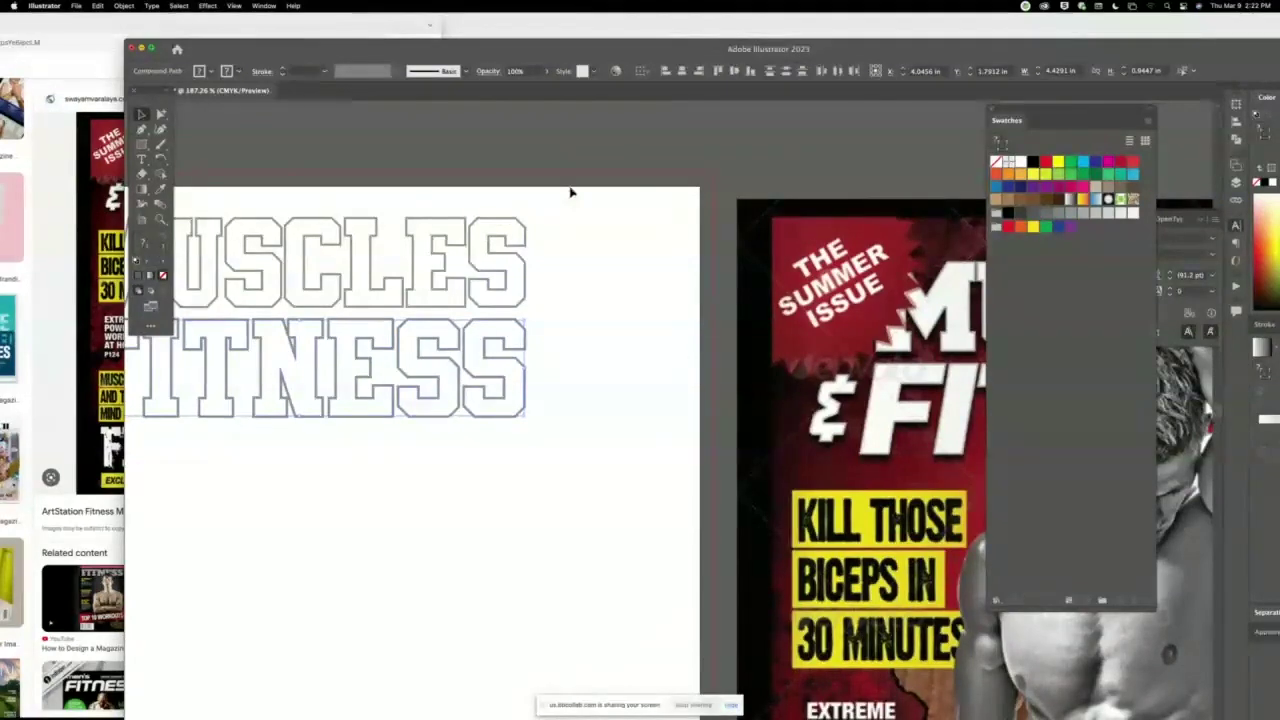
pyautogui.click(571, 191)
pyautogui.hscroll(-5, 448, 232)
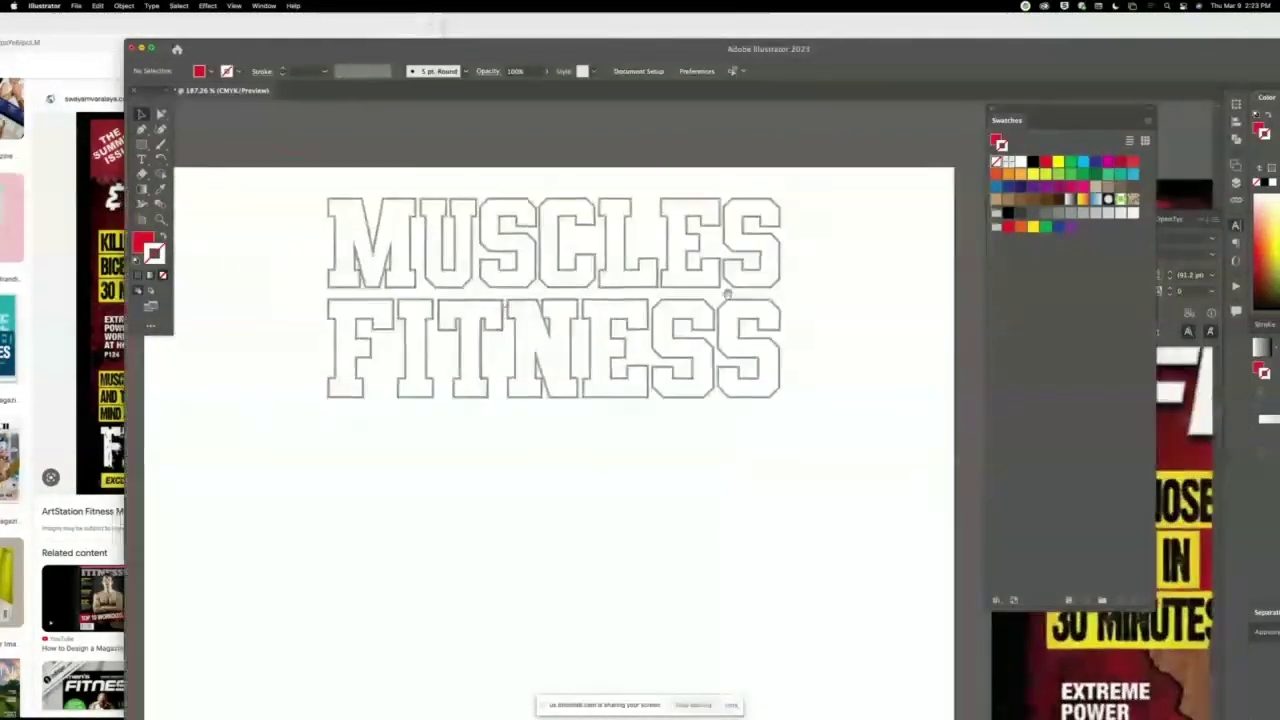
pyautogui.click(433, 242)
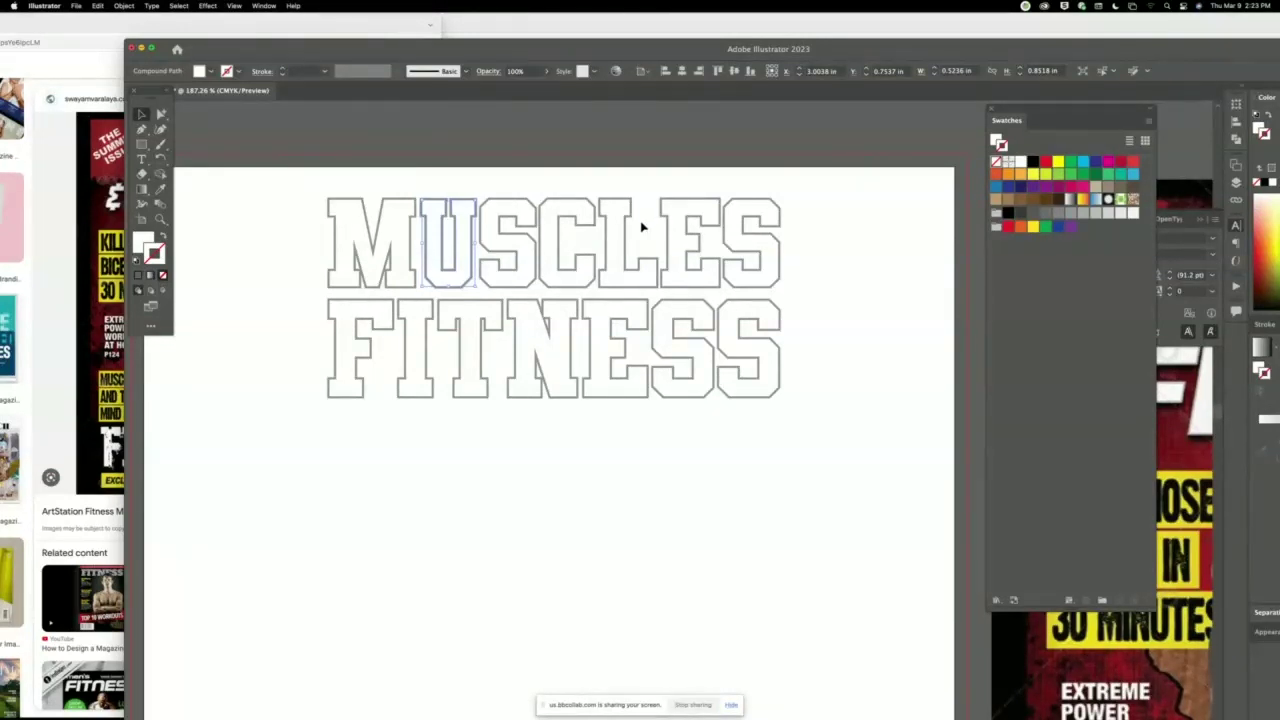
pyautogui.click(760, 312)
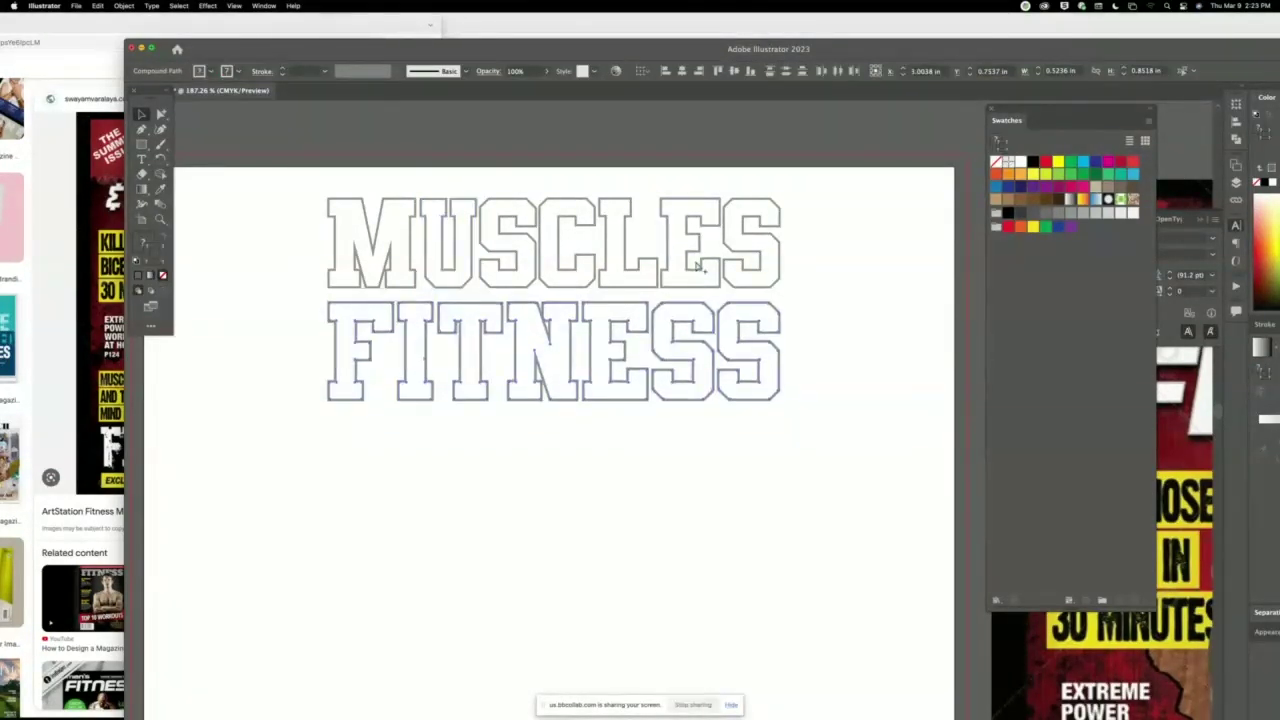
pyautogui.press('Down')
pyautogui.press('Down')
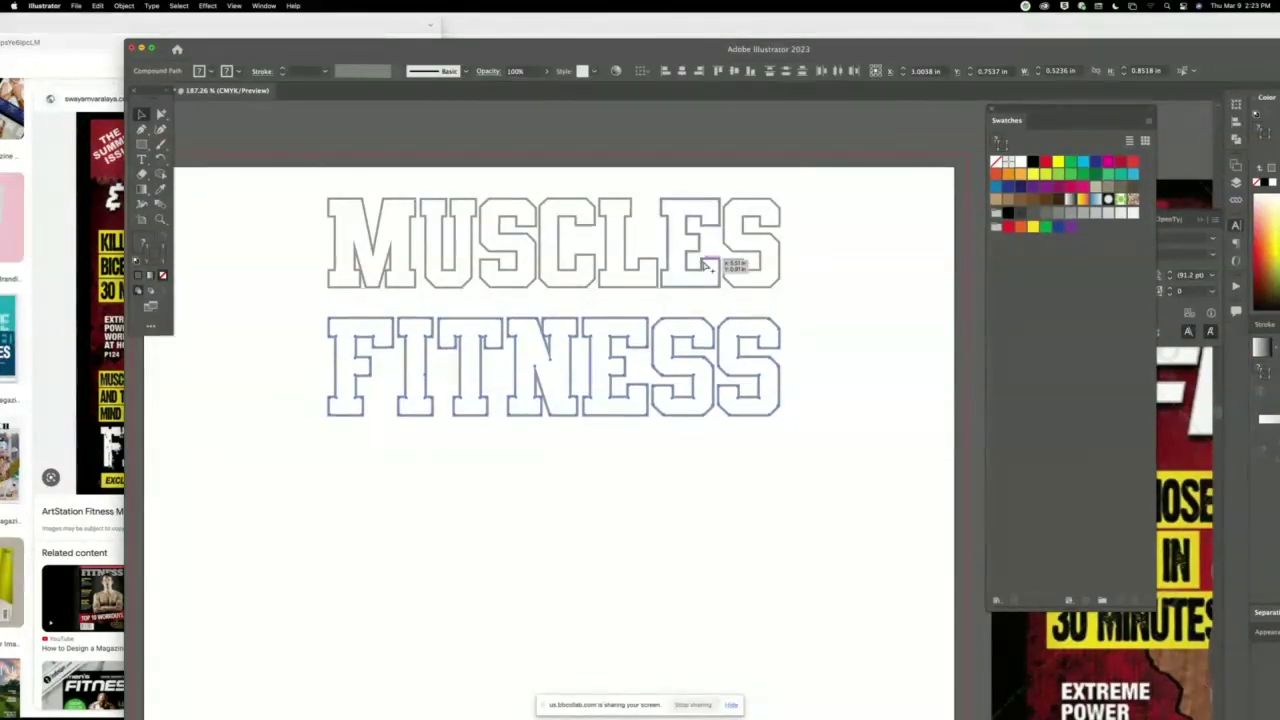
pyautogui.keyDown('shift'); pyautogui.click(704, 266); pyautogui.keyUp('shift')
pyautogui.hotkey('ctrl', 'b')
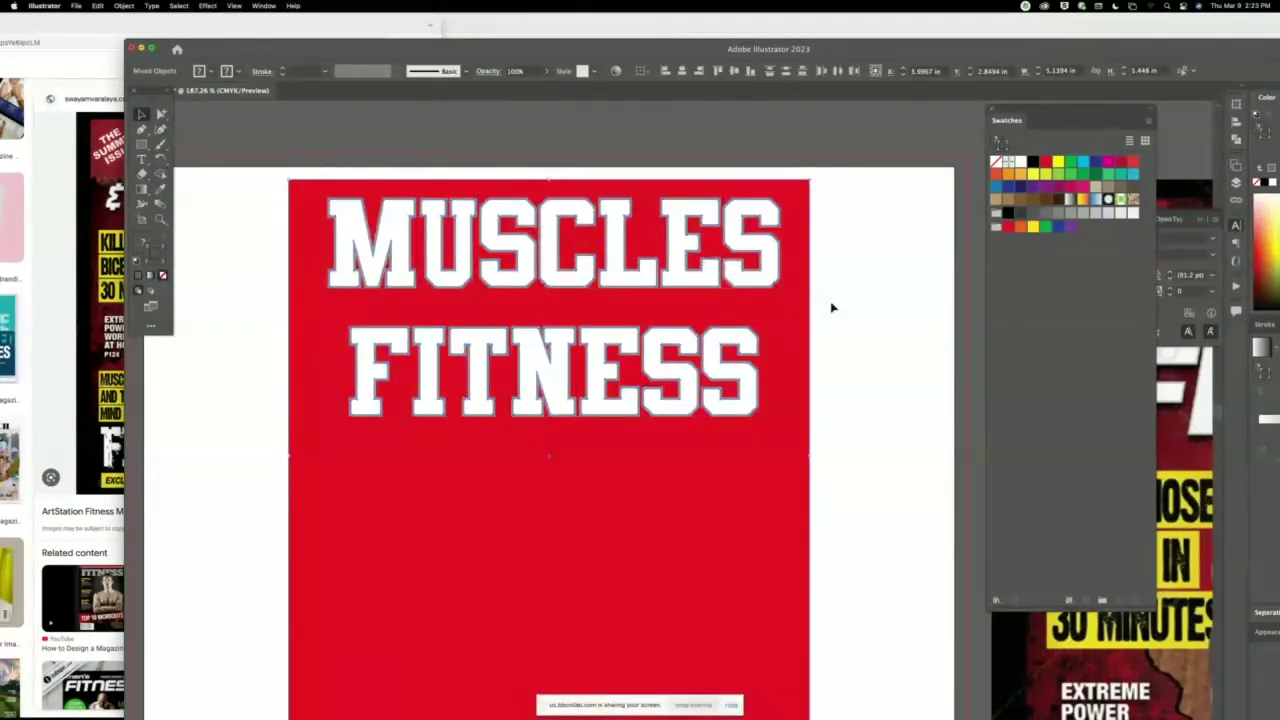
pyautogui.click(830, 307)
pyautogui.click(797, 349)
pyautogui.press('Delete')
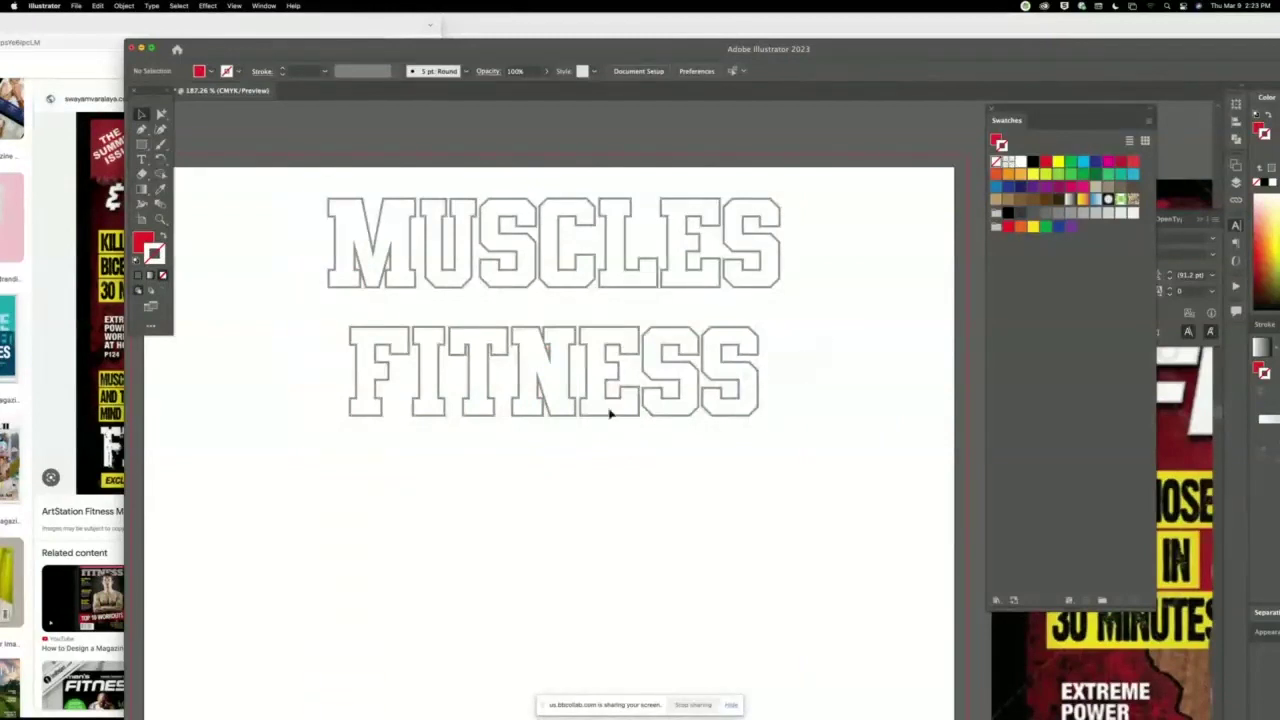
# Move the whole title group back near its original spot and bring the tool palette closer.
pyautogui.press('super+a')
pyautogui.moveTo(429, 343); pyautogui.dragTo(420, 363)
pyautogui.click(241, 351)
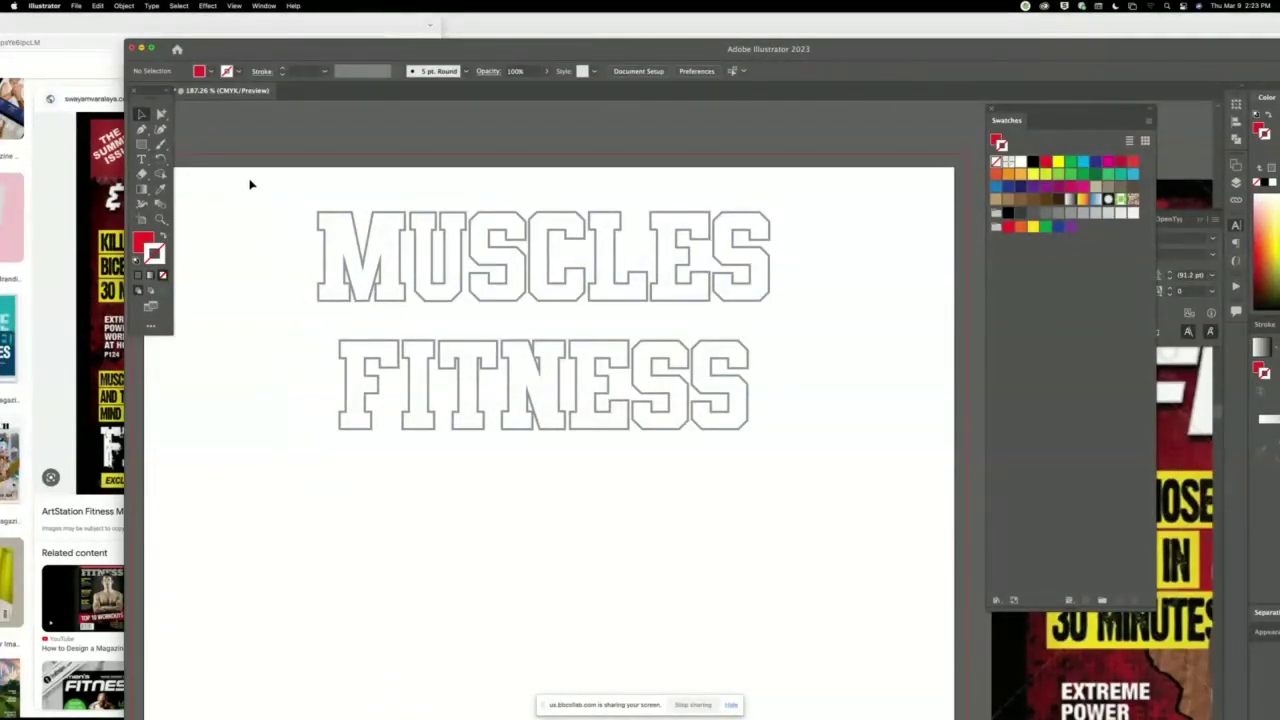
pyautogui.moveTo(147, 93); pyautogui.dragTo(245, 208)
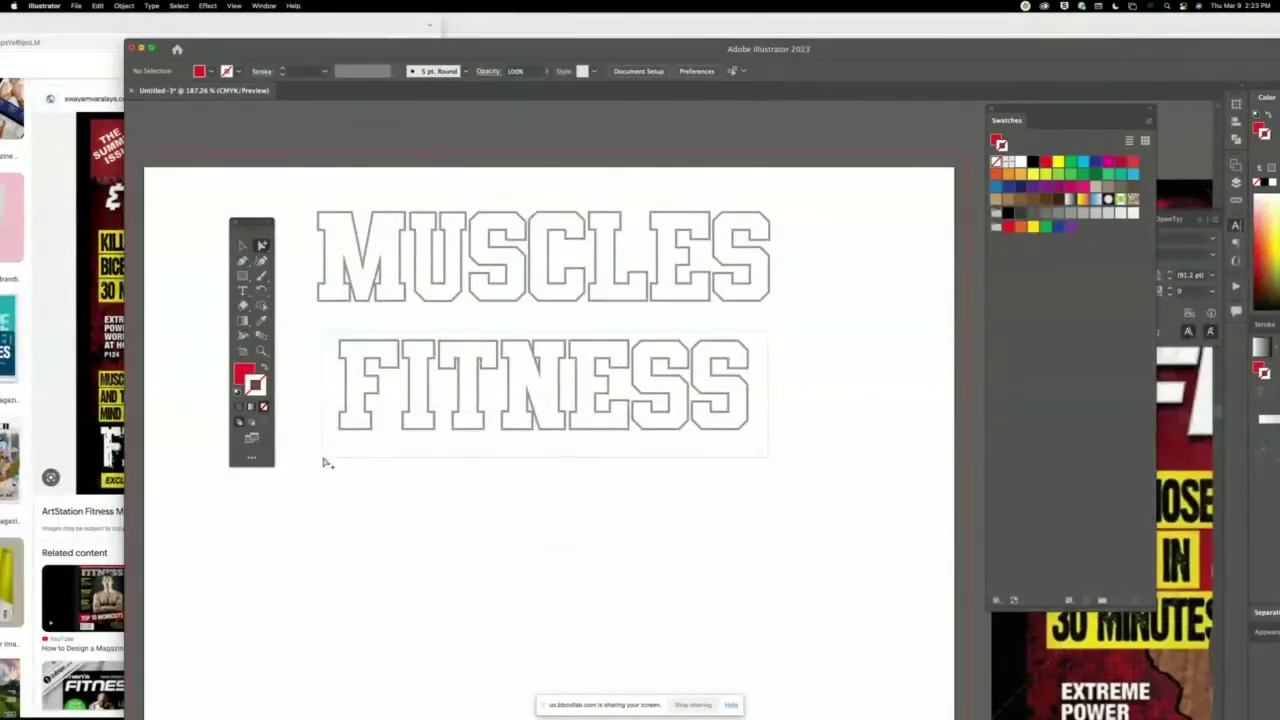
# Stretch FITNESS to MUSCLES' width of about 4.43 in and nudge it up beneath.
pyautogui.moveTo(325, 464); pyautogui.dragTo(352, 464)
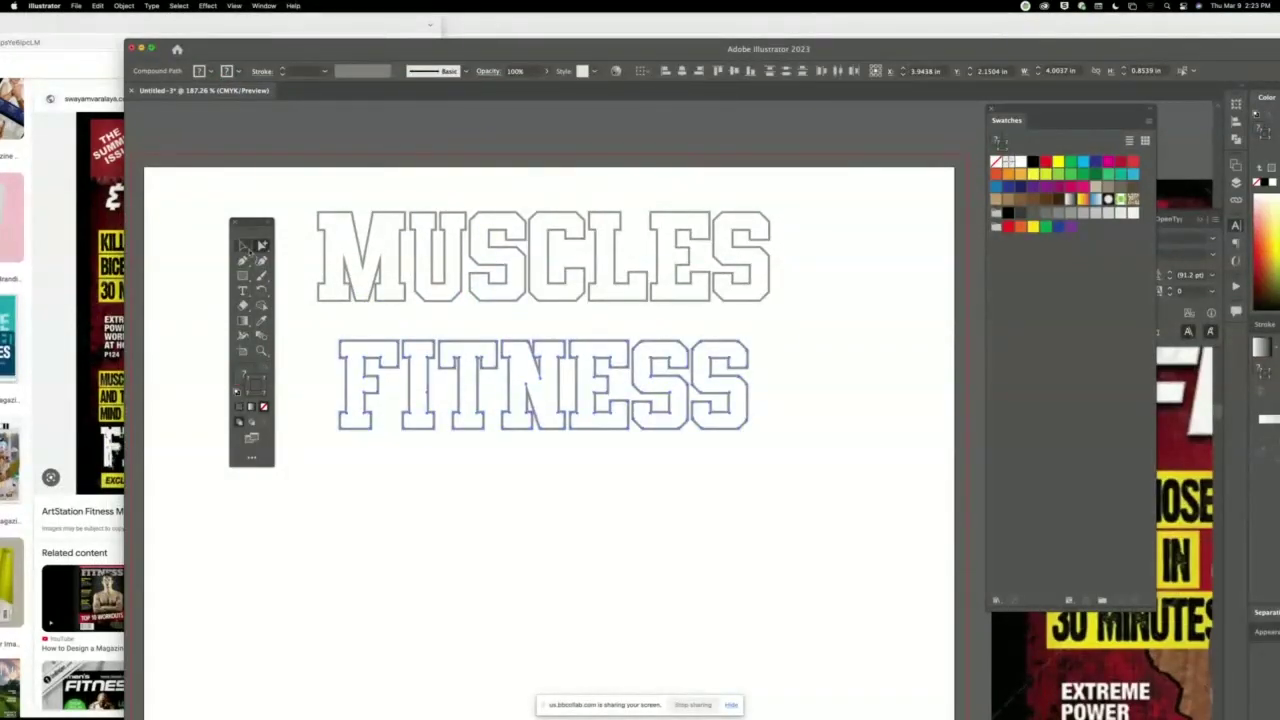
pyautogui.click(244, 246)
pyautogui.moveTo(339, 340); pyautogui.dragTo(321, 318)
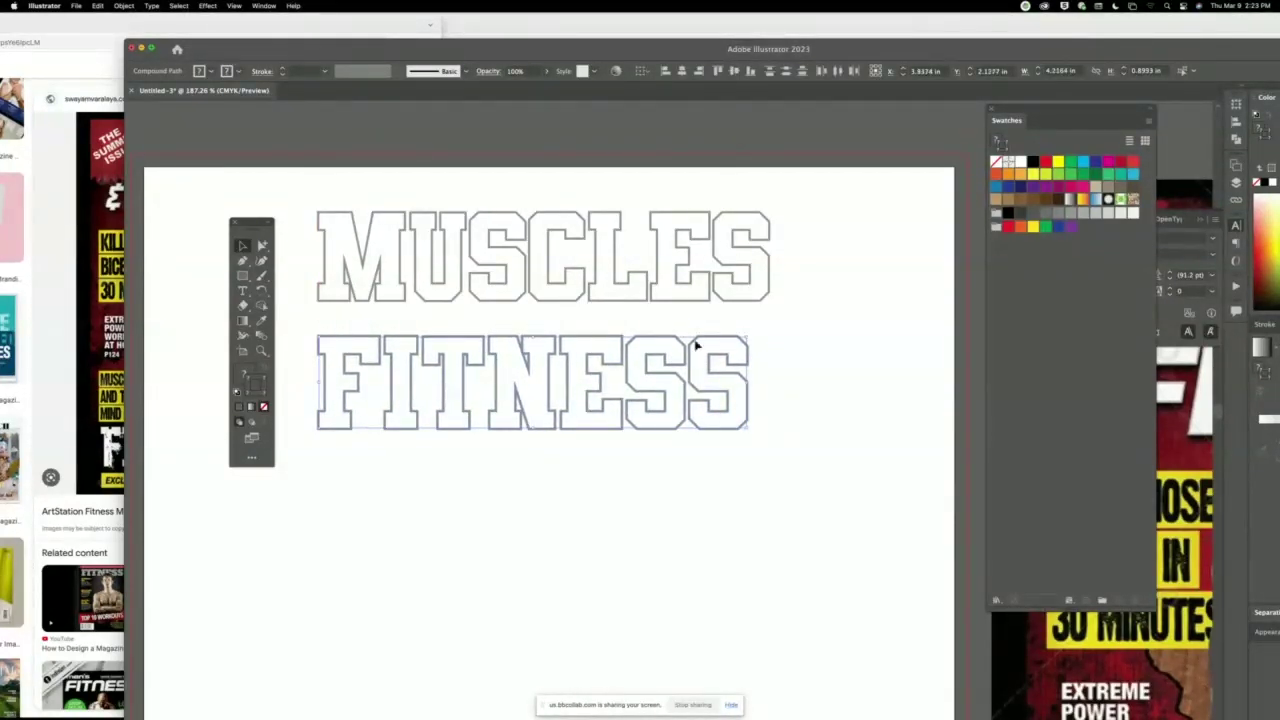
pyautogui.moveTo(751, 340); pyautogui.dragTo(768, 323)
pyautogui.press('Up')
pyautogui.press('Up')
pyautogui.press('Up')
pyautogui.press('Up')
pyautogui.press('Up')
pyautogui.press('Up')
pyautogui.press('Up')
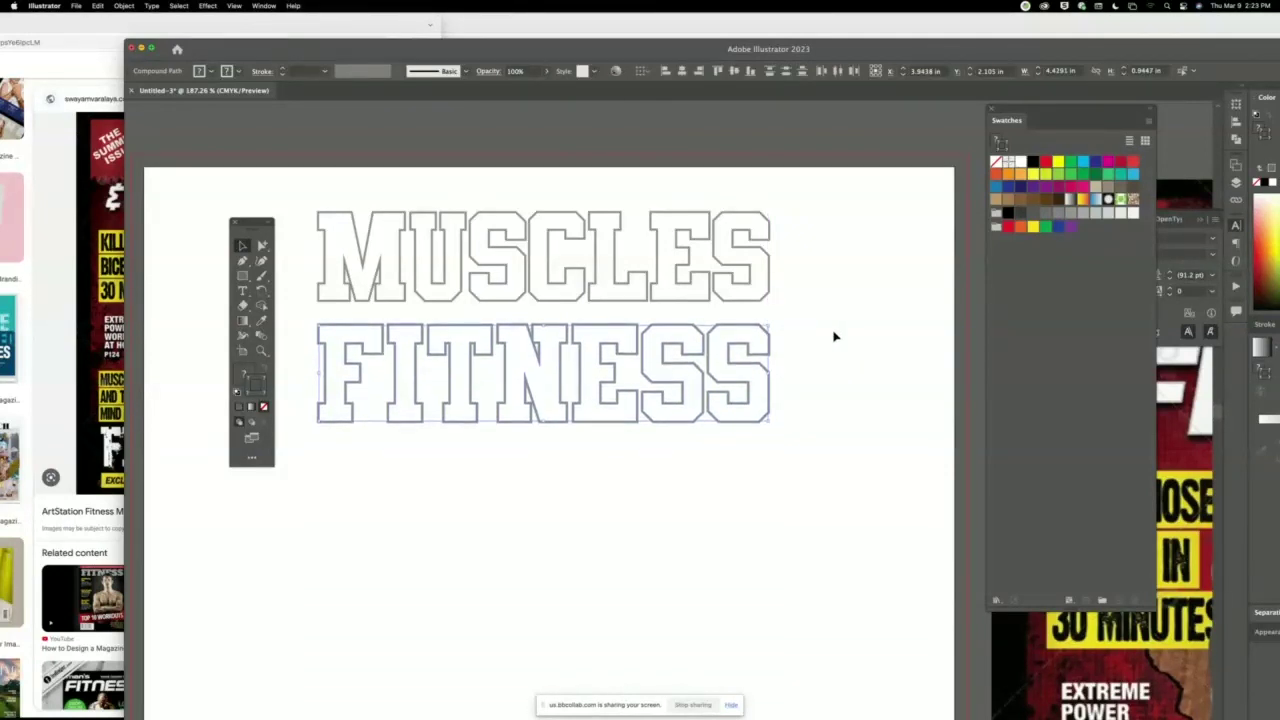
pyautogui.press('Up')
pyautogui.press('Up')
pyautogui.press('Up')
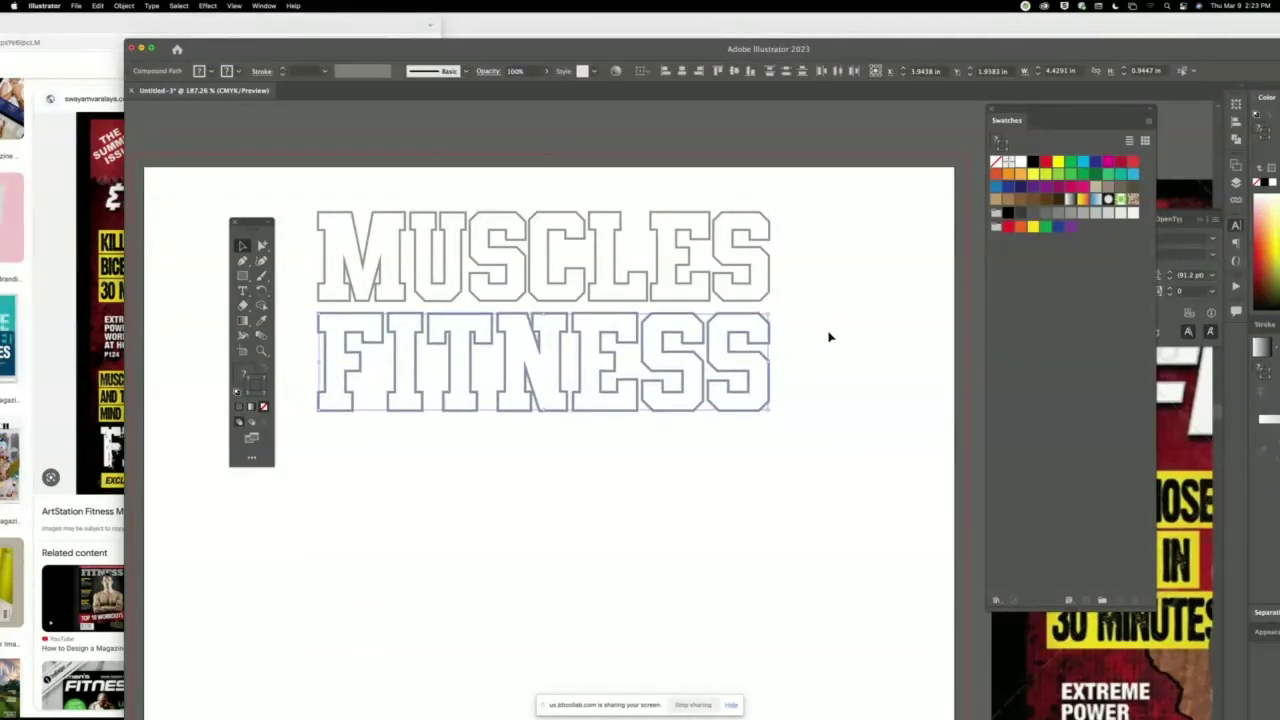
# Drag out a copy of the lettering over FITNESS and reposition it.
pyautogui.click(829, 337)
pyautogui.moveTo(760, 298); pyautogui.dragTo(766, 409)
pyautogui.moveTo(668, 293)
pyautogui.mouseDown()
pyautogui.moveTo(694, 290)
pyautogui.moveTo(755, 323)
pyautogui.mouseUp()
# Undo the stray copy and give the lettering group a 75% Multiply drop shadow.
pyautogui.press('super+z')
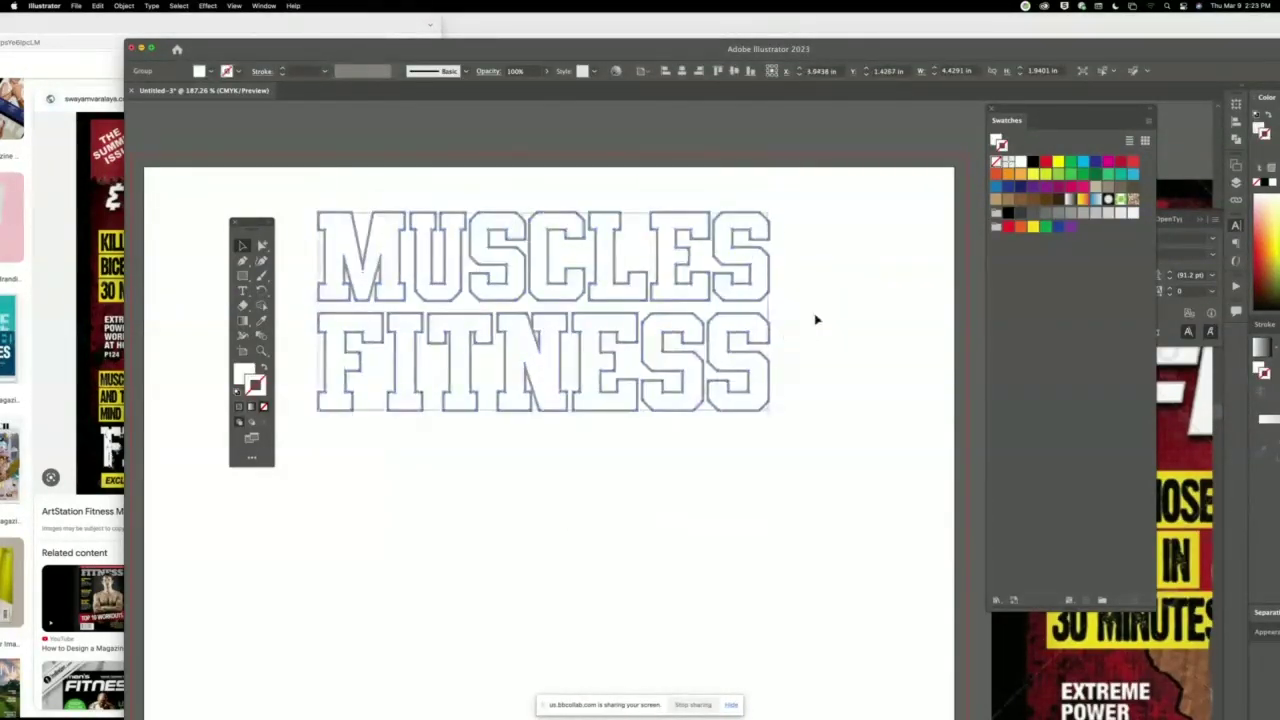
pyautogui.click(820, 316)
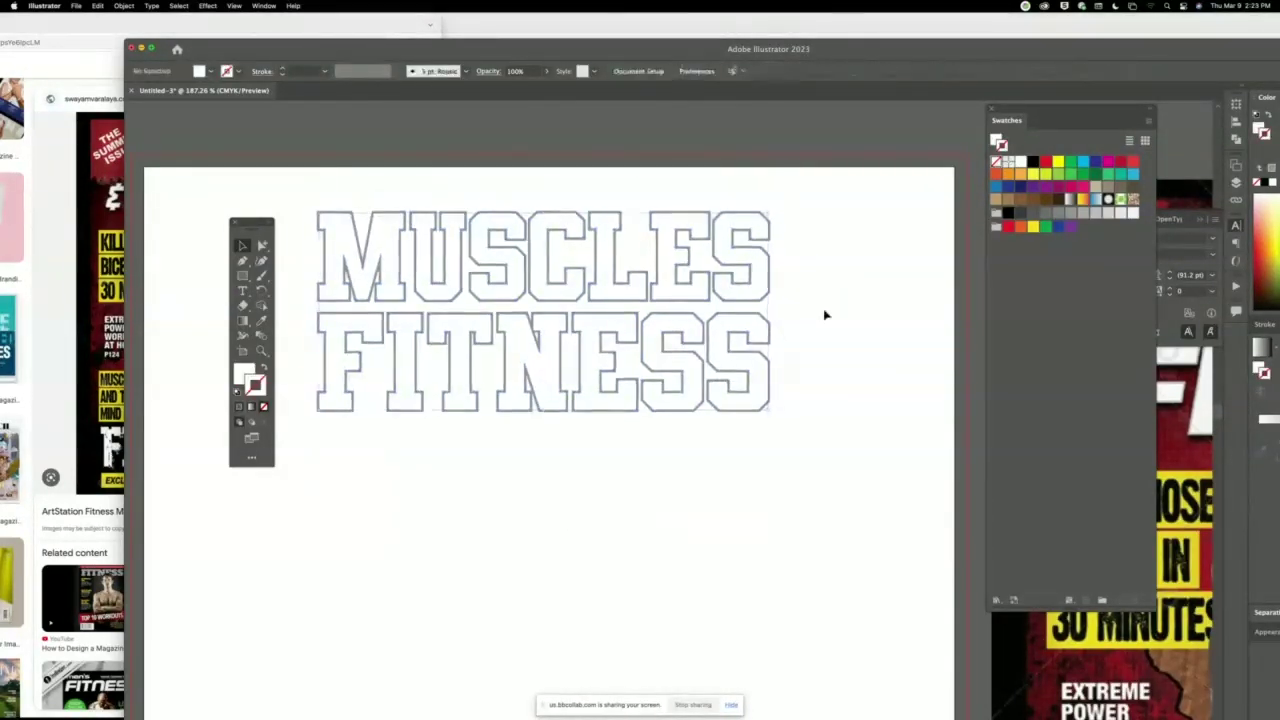
pyautogui.click(755, 297)
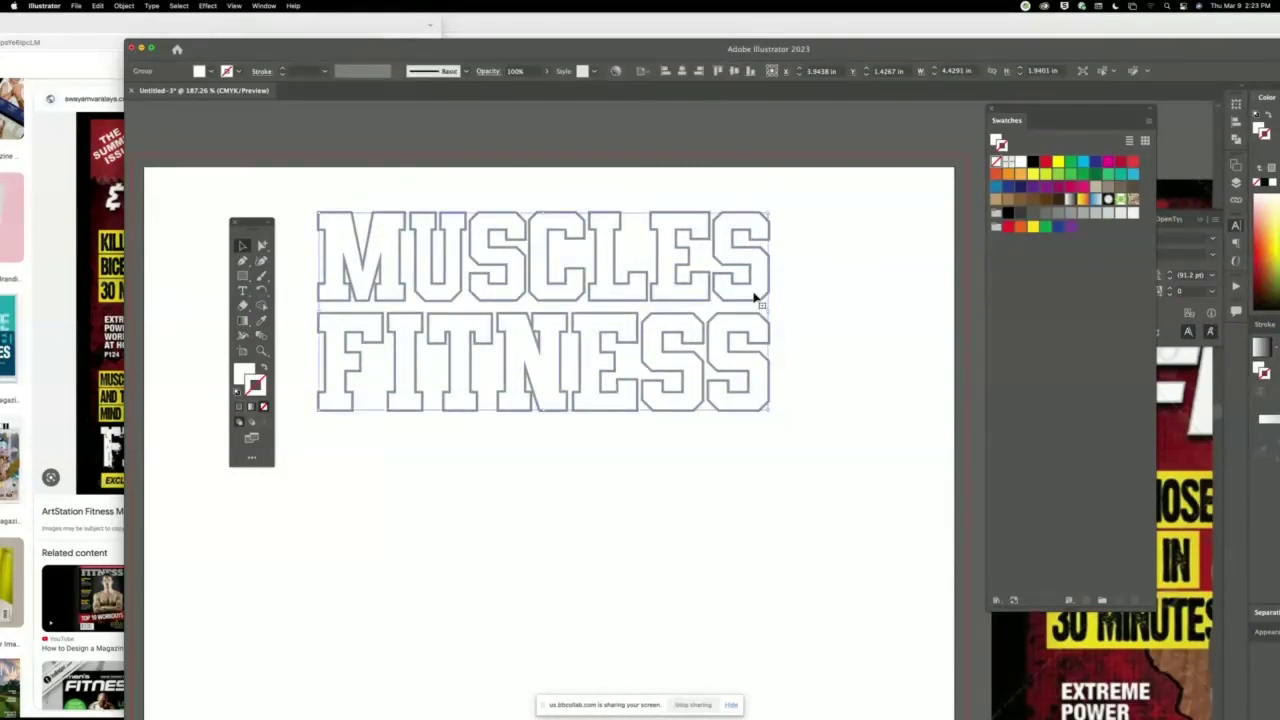
pyautogui.click(205, 6)
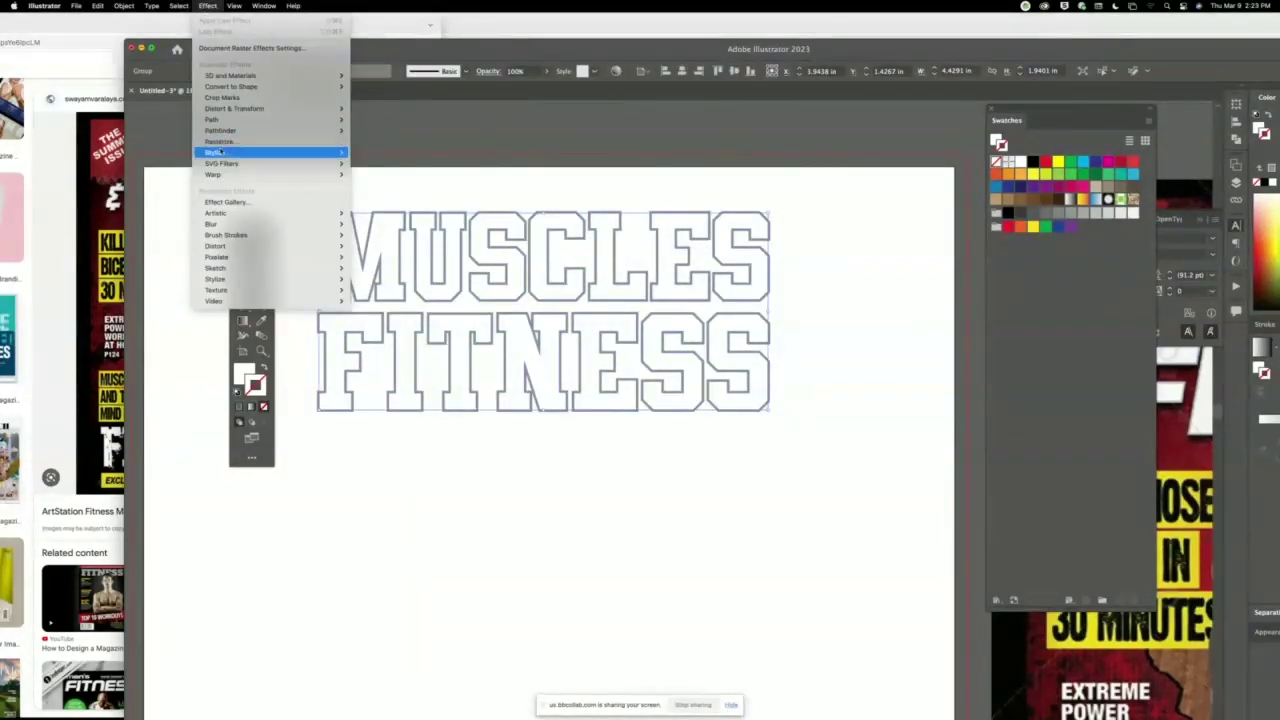
pyautogui.moveTo(260, 152)
pyautogui.click(393, 155)
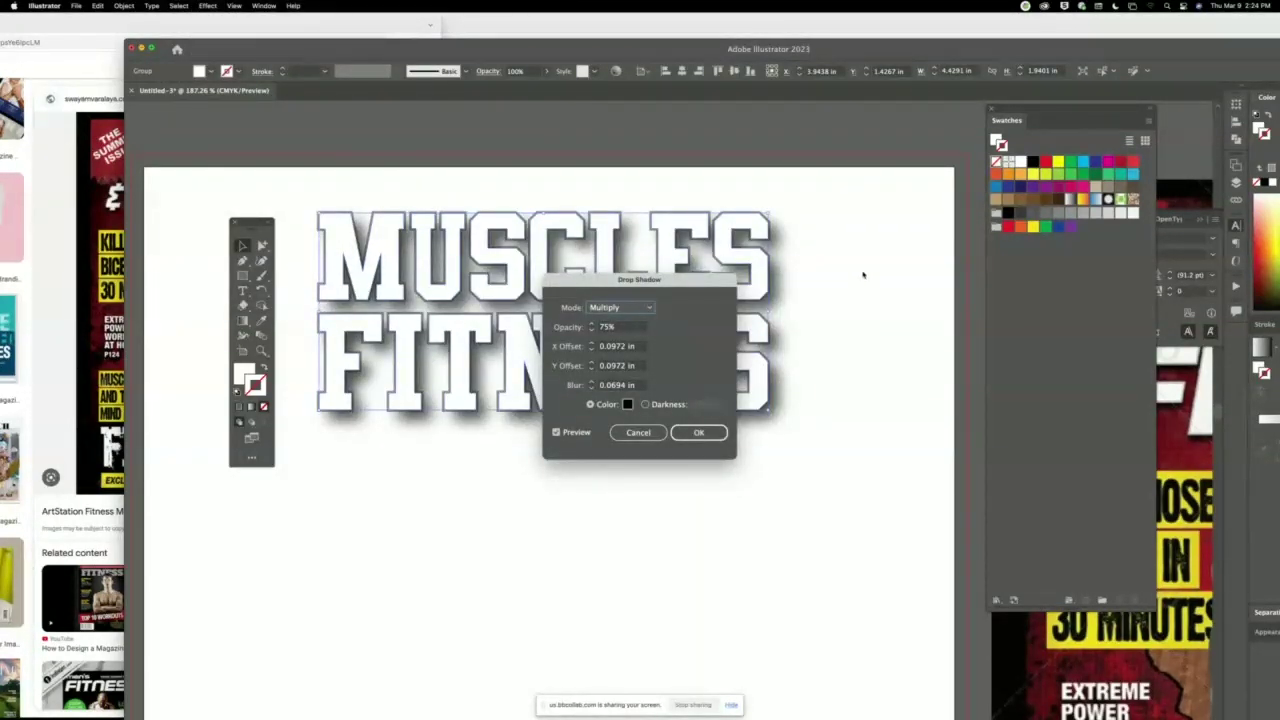
pyautogui.click(698, 433)
pyautogui.click(698, 433)
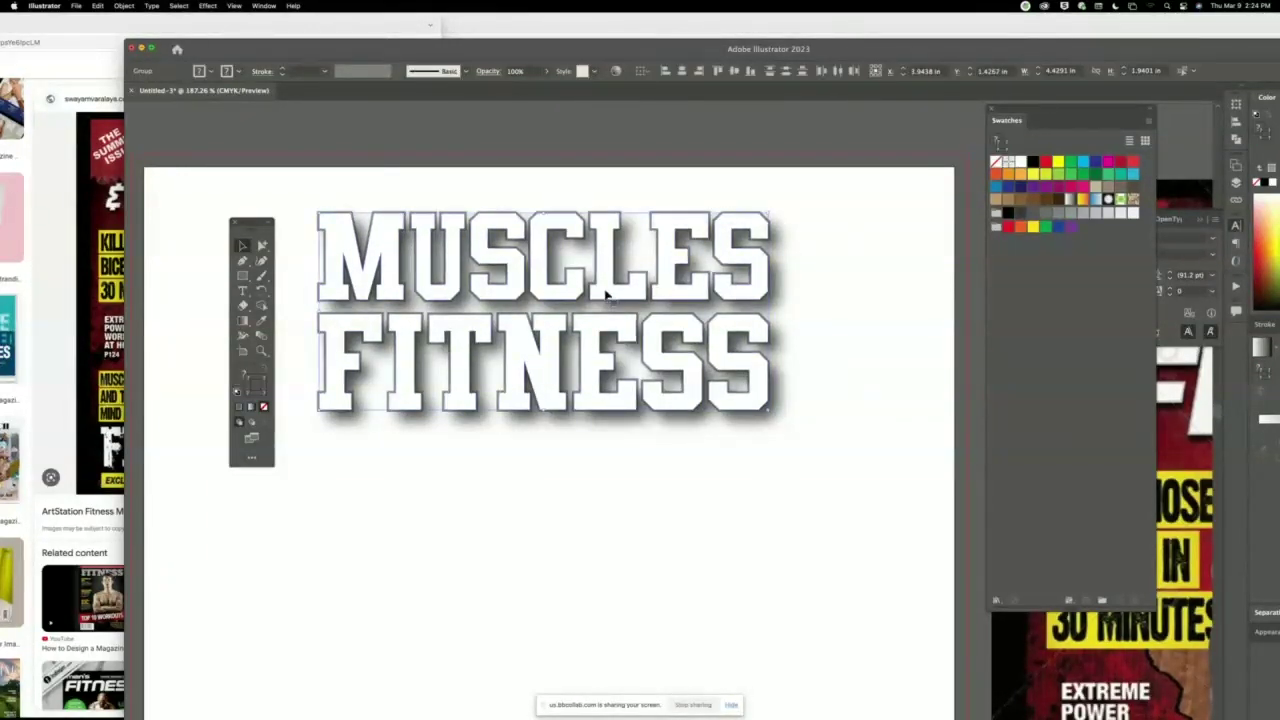
# Place a shadowed duplicate of the lettering below the original and show the Appearance panel.
pyautogui.moveTo(610, 295); pyautogui.dragTo(629, 535)
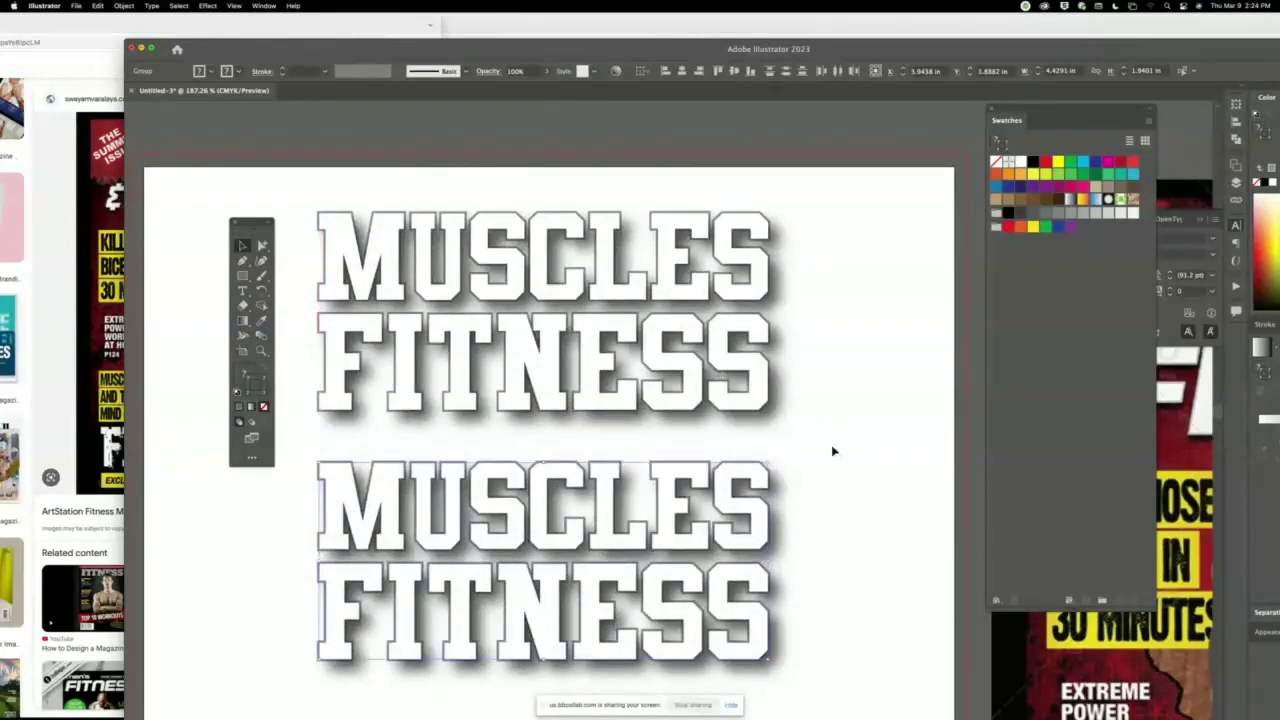
pyautogui.click(265, 6)
pyautogui.click(286, 171)
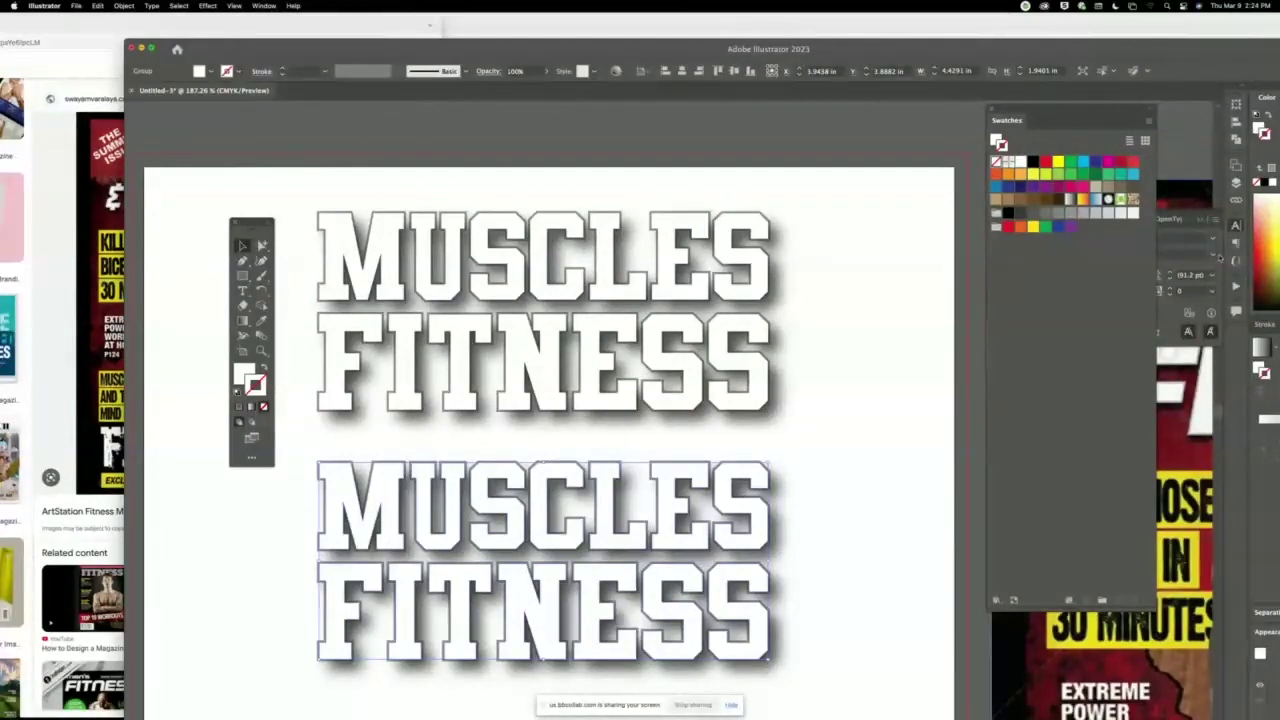
# Maximize the window, float the Appearance panel, and remove the lower copy's drop shadow.
pyautogui.doubleClick(1166, 53)
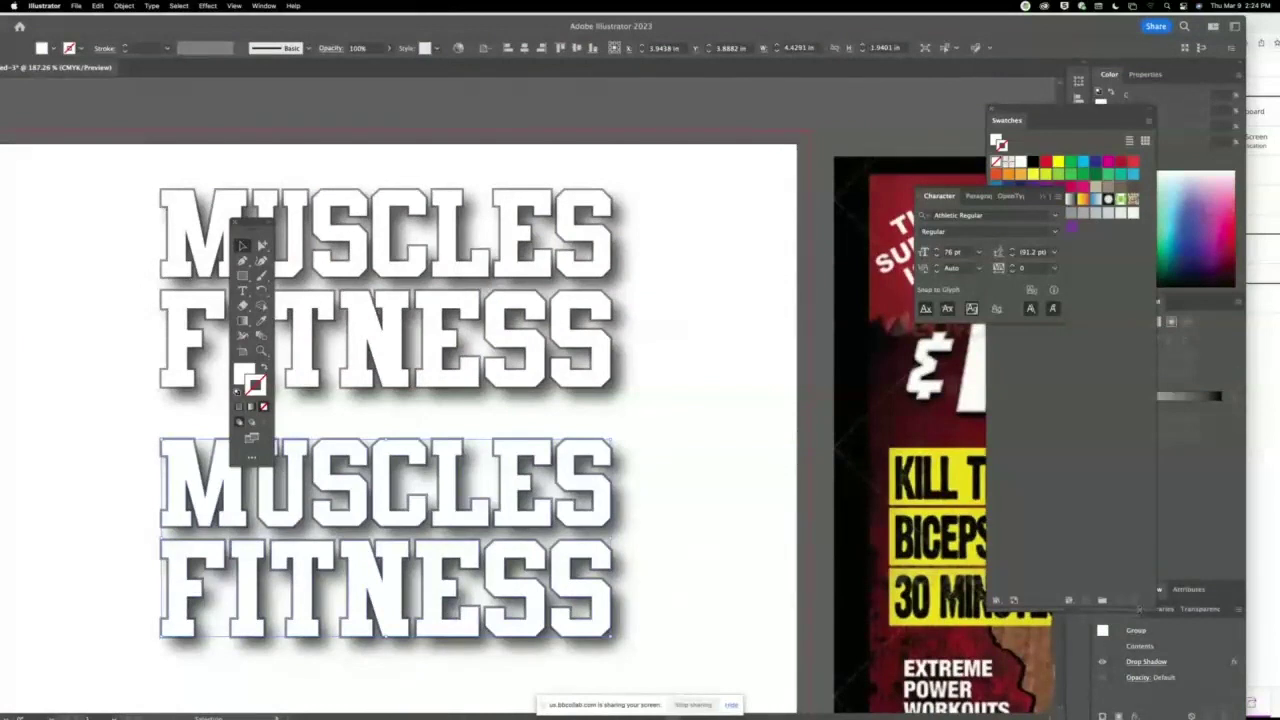
pyautogui.moveTo(1103, 608); pyautogui.dragTo(649, 214)
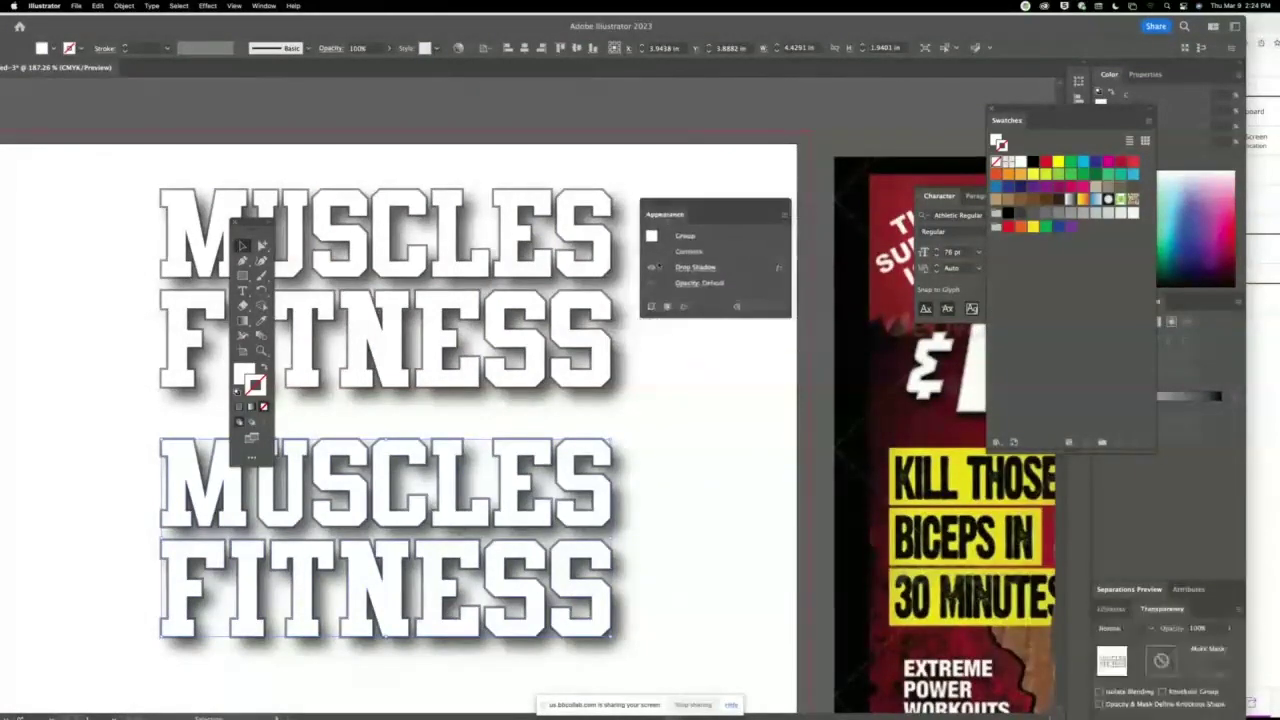
pyautogui.click(750, 269)
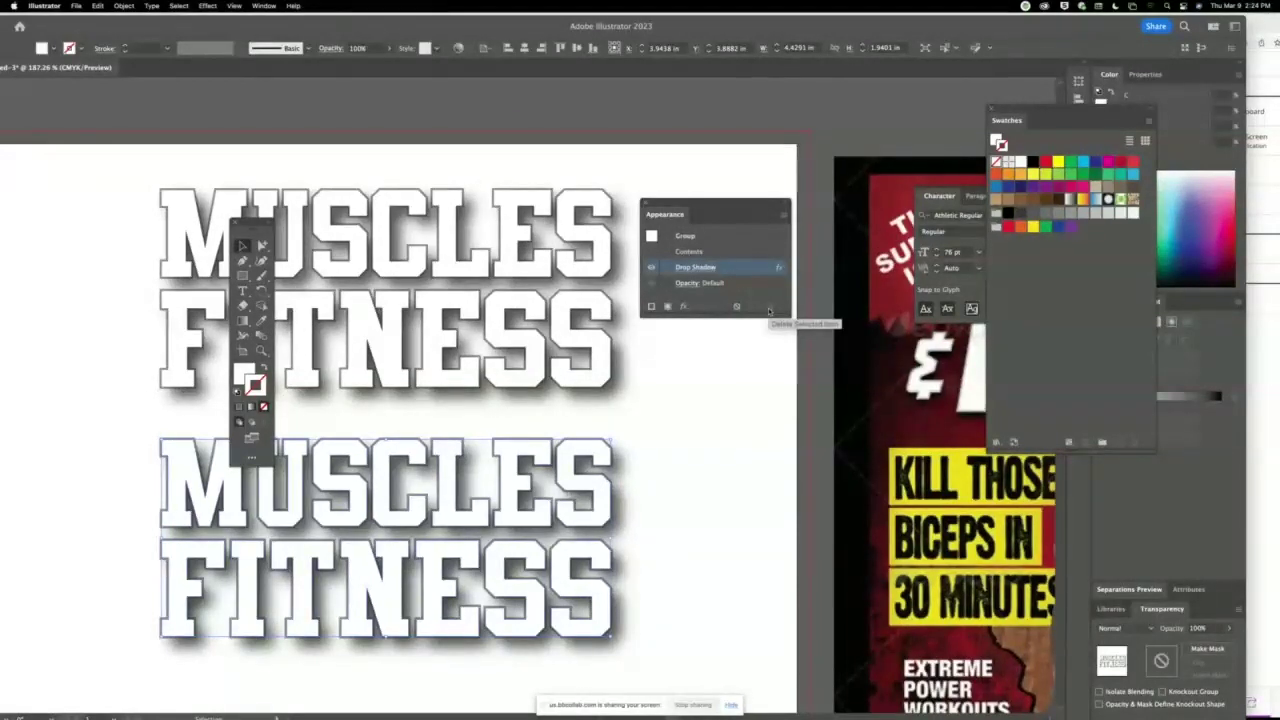
pyautogui.click(769, 311)
pyautogui.click(686, 491)
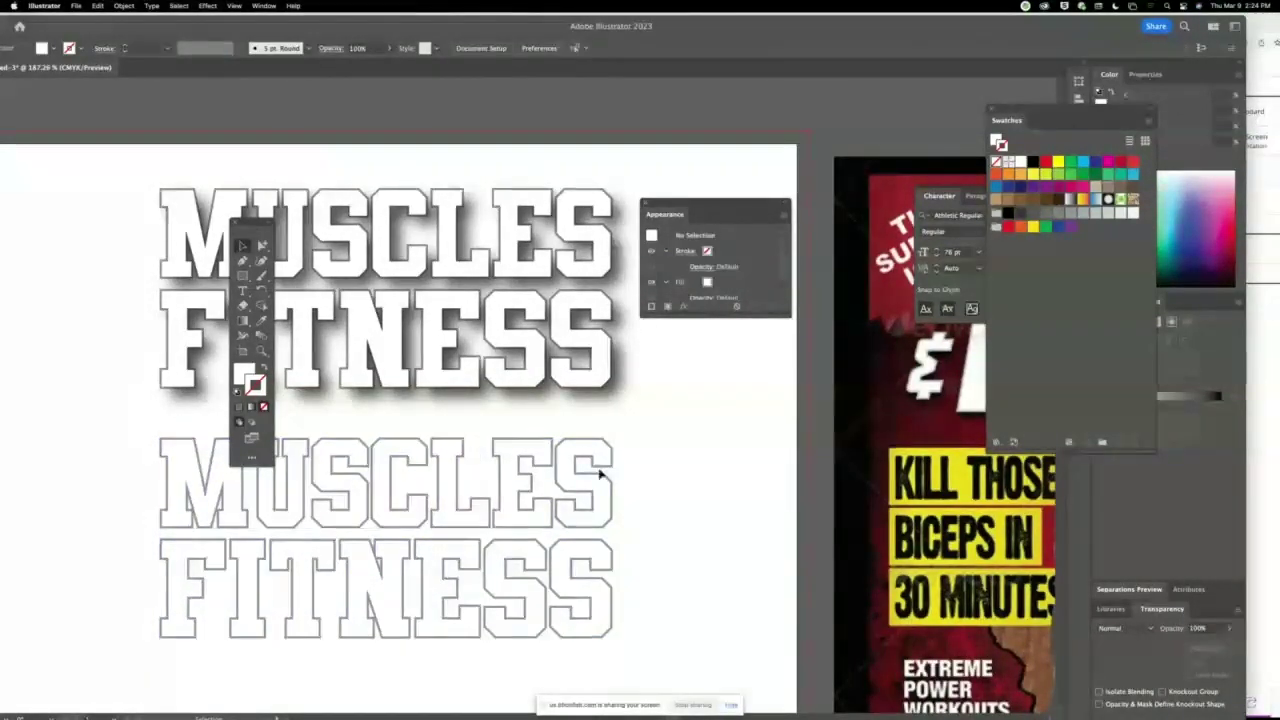
# Reapply a drop shadow to the lower MUSCLES FITNESS group.
pyautogui.click(566, 463)
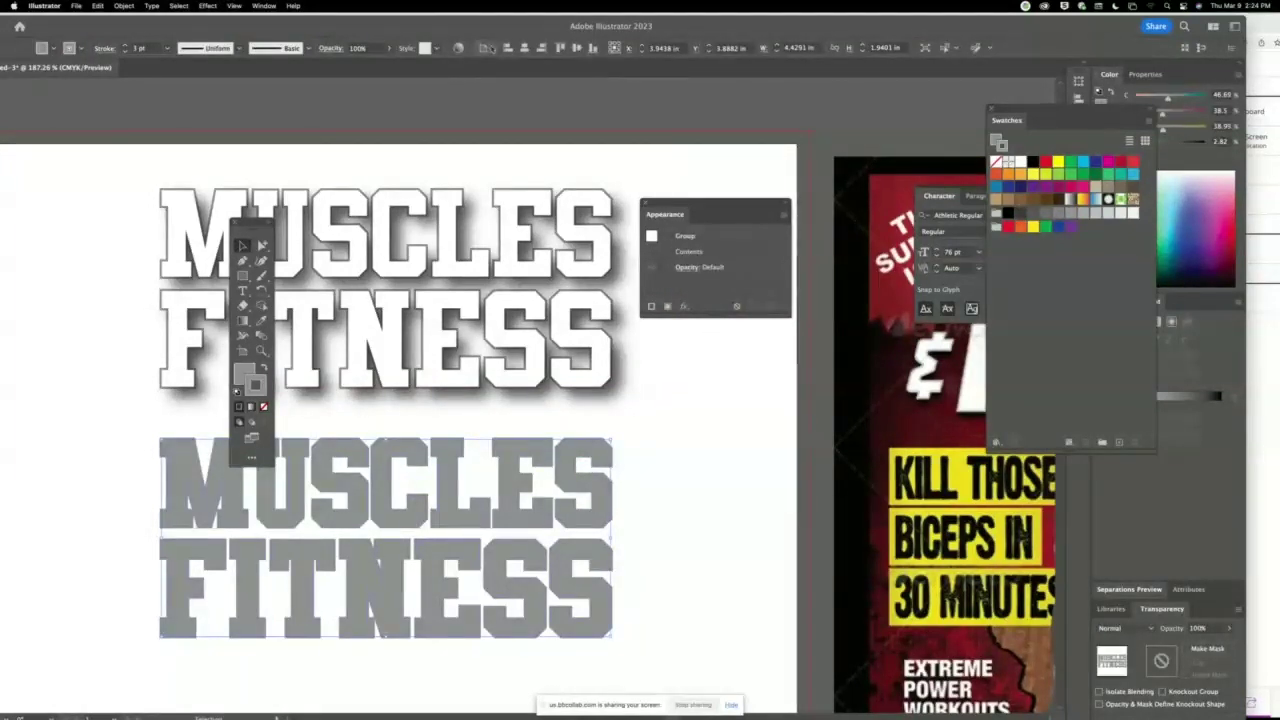
pyautogui.click(208, 6)
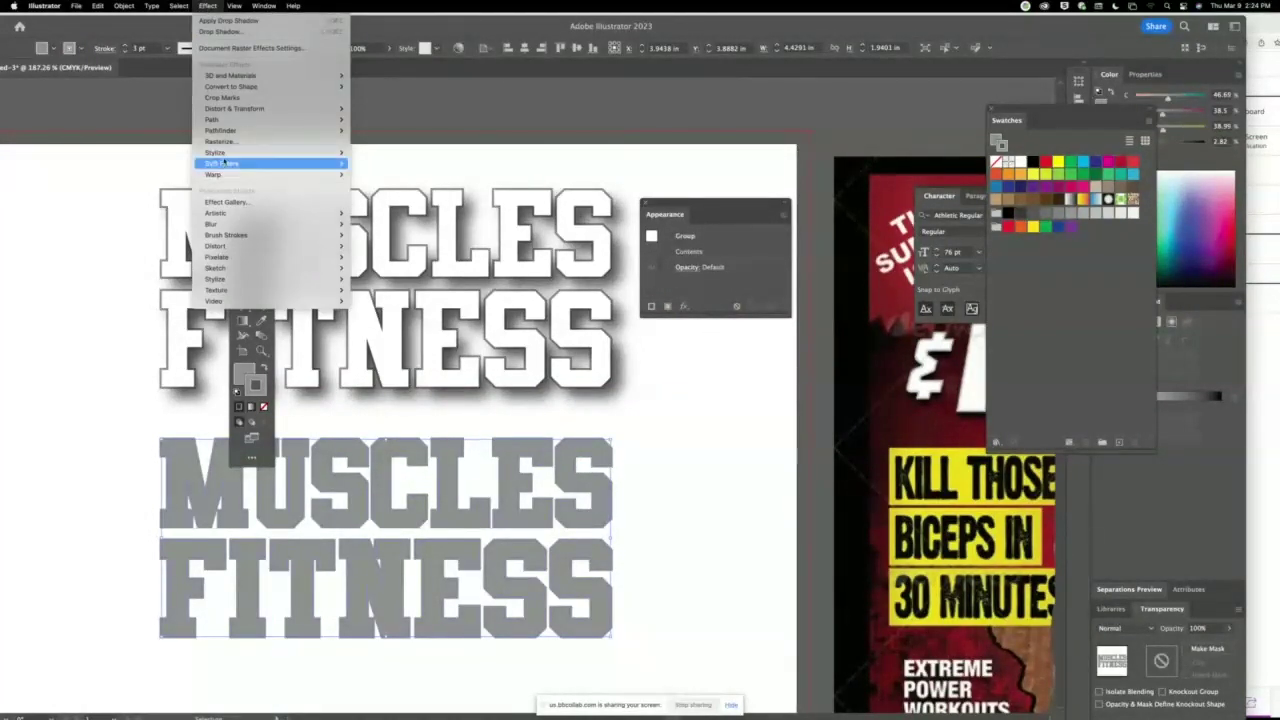
pyautogui.moveTo(290, 152)
pyautogui.click(377, 152)
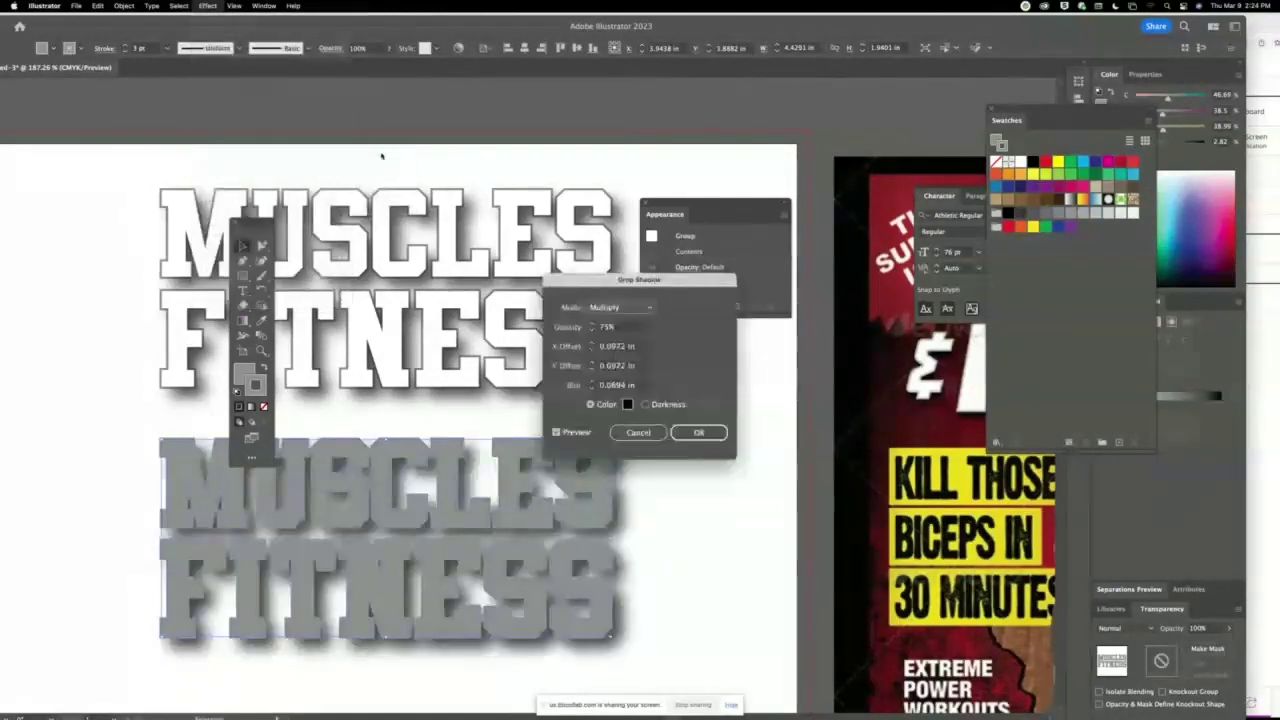
pyautogui.press('Return')
pyautogui.click(381, 156)
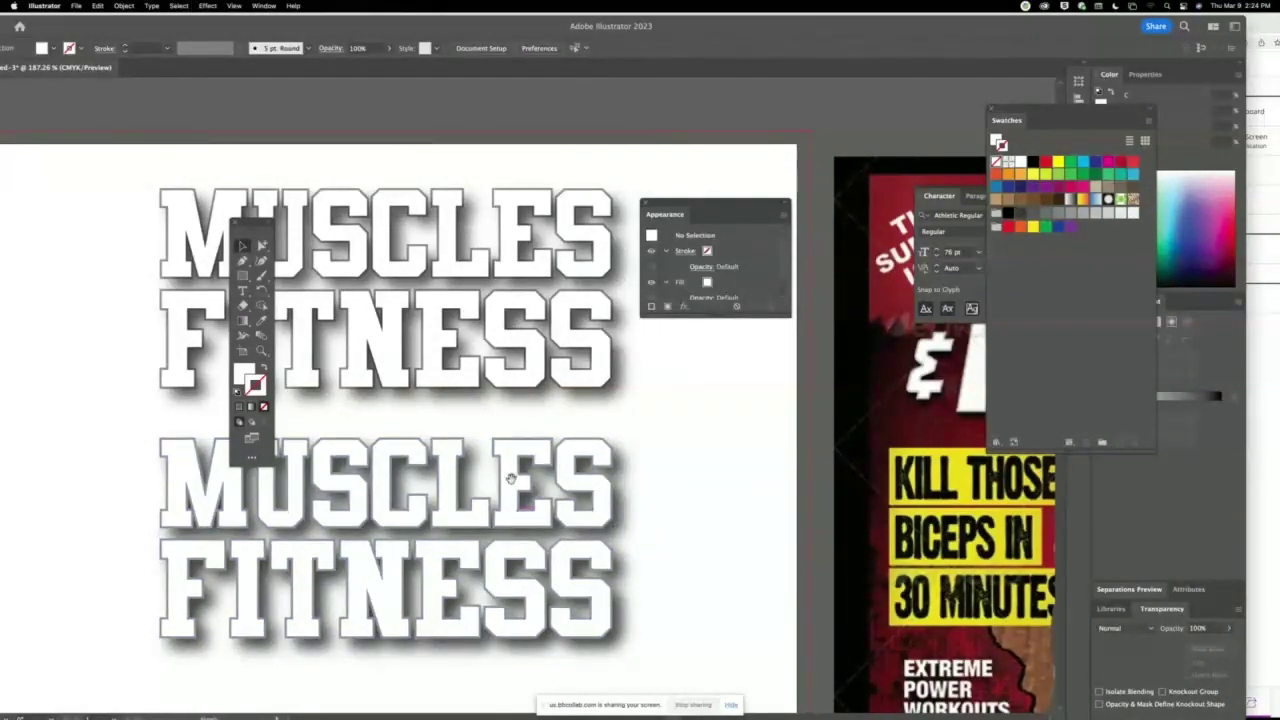
pyautogui.hscroll(-5, 500, 530)
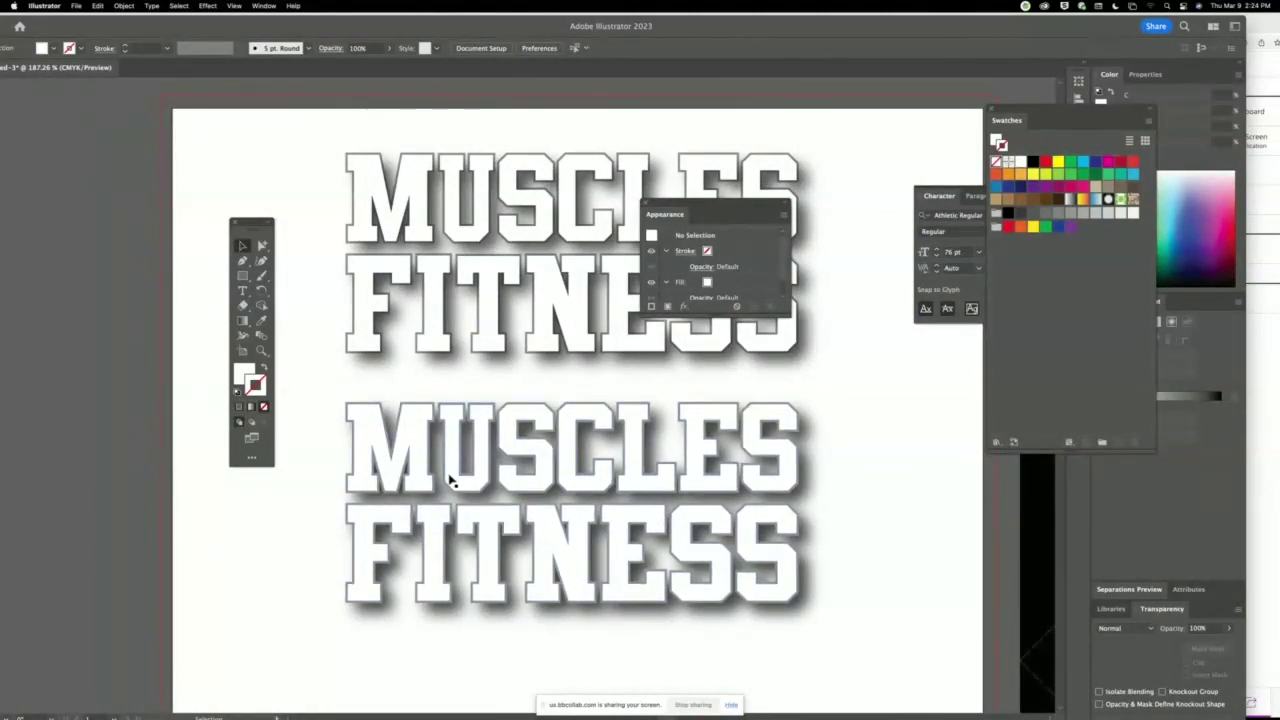
# Delete the upper MUSCLES FITNESS copy.
pyautogui.moveTo(429, 337); pyautogui.dragTo(428, 348)
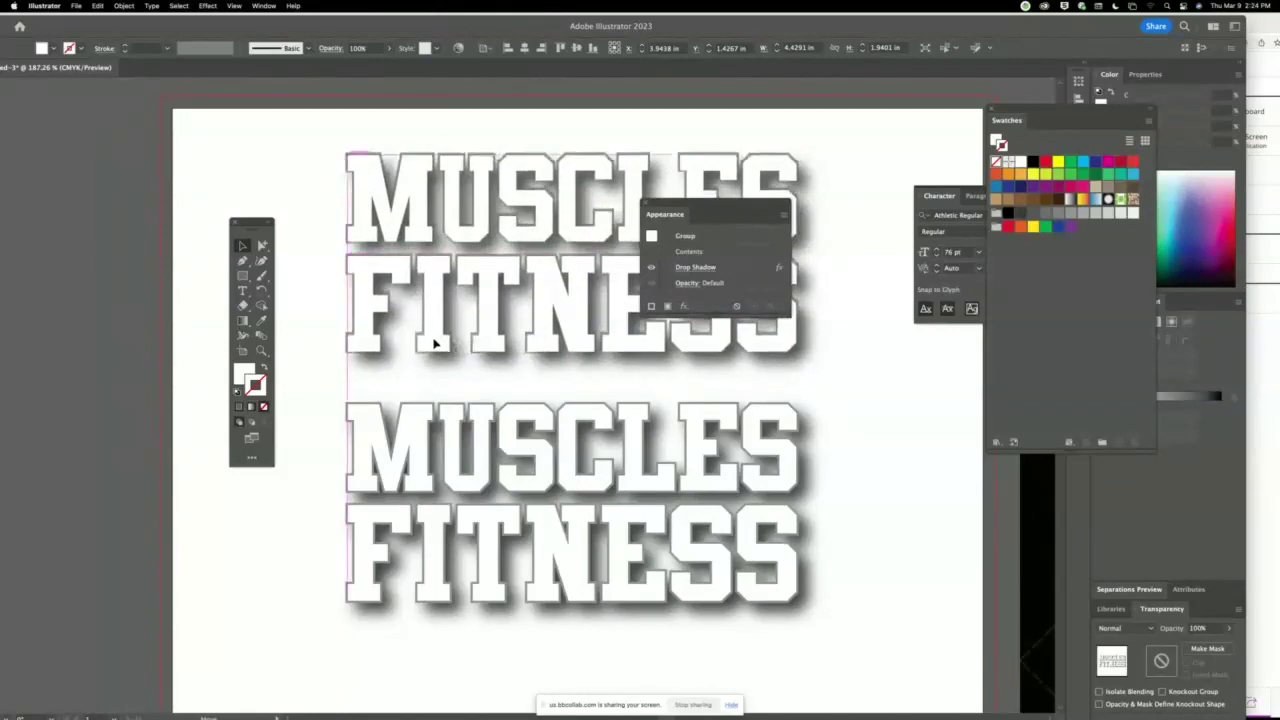
pyautogui.moveTo(323, 157); pyautogui.dragTo(378, 168)
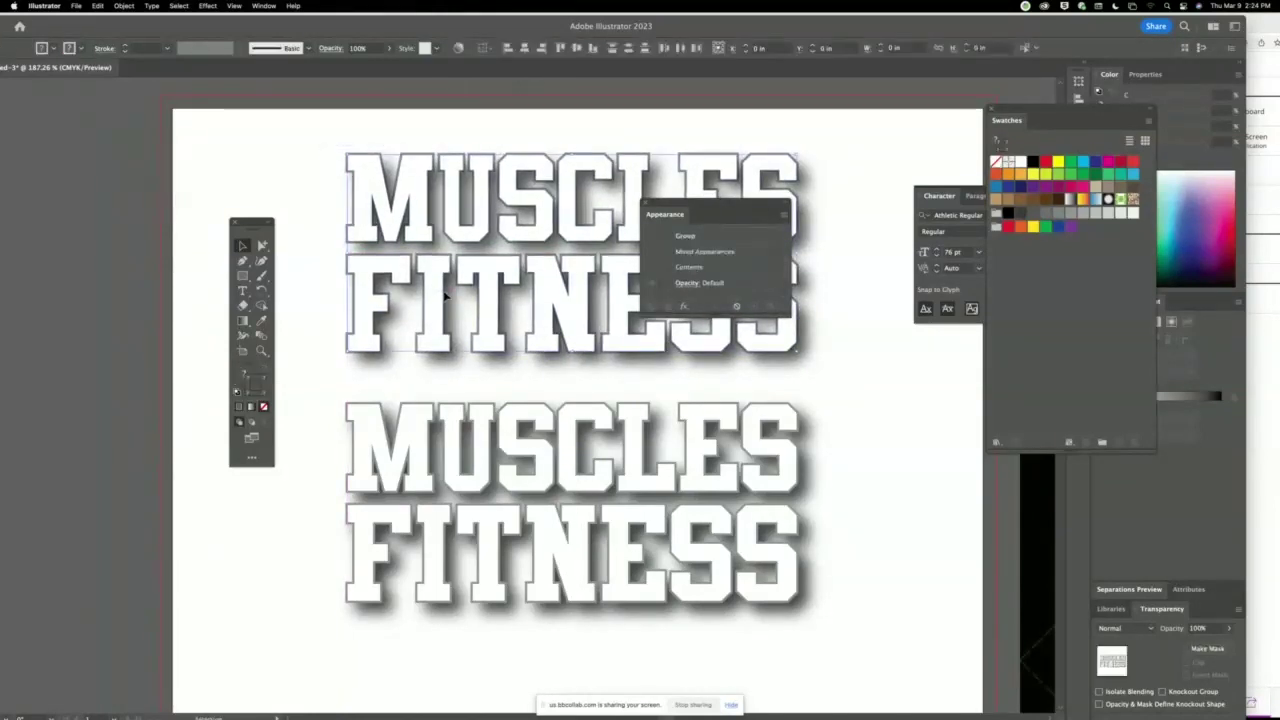
pyautogui.press('Delete')
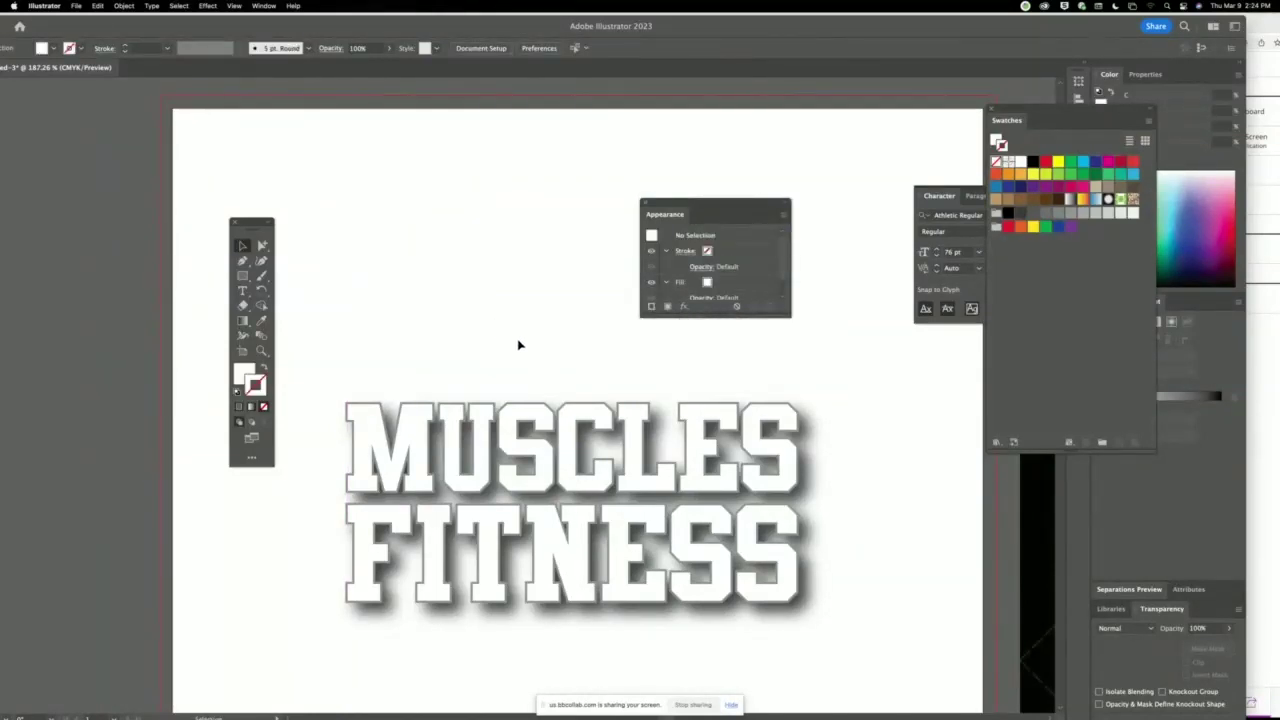
# Zoom out and move the remaining shadowed lettering to the top of the artboard.
pyautogui.press('super+minus')
pyautogui.press('super+minus')
pyautogui.press('super+minus')
pyautogui.moveTo(485, 317); pyautogui.dragTo(414, 257)
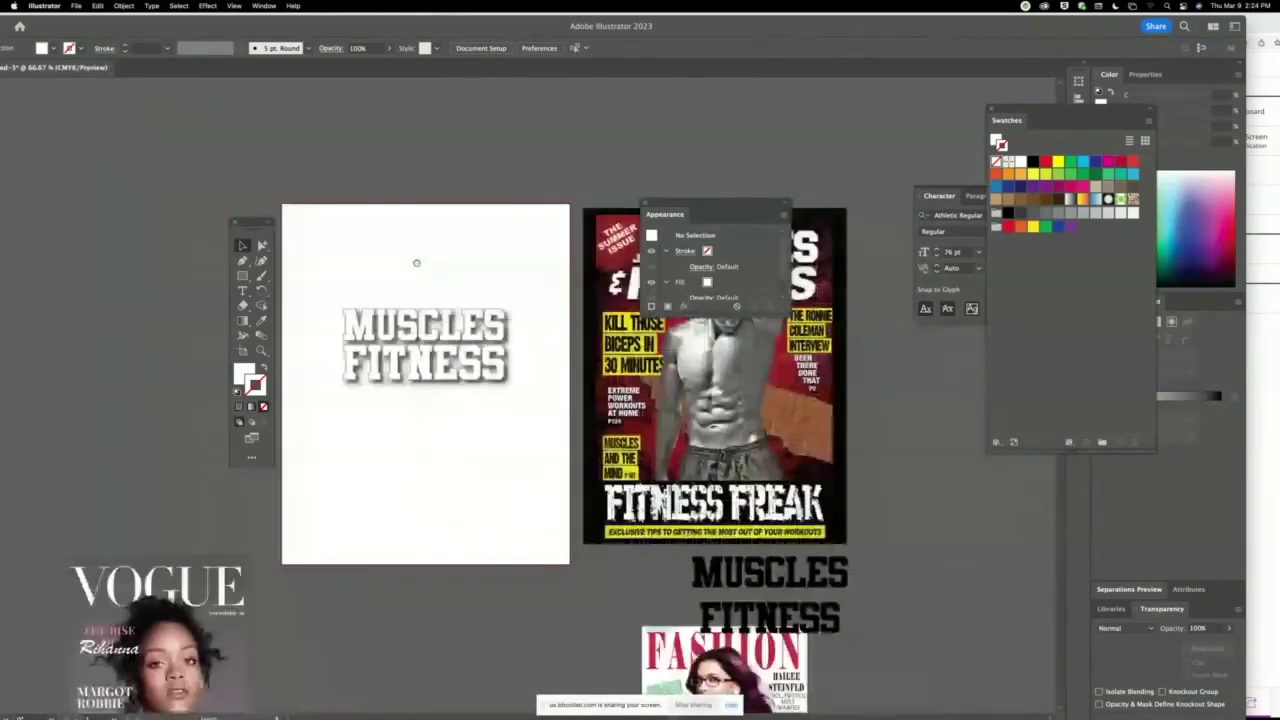
pyautogui.moveTo(675, 203); pyautogui.dragTo(815, 133)
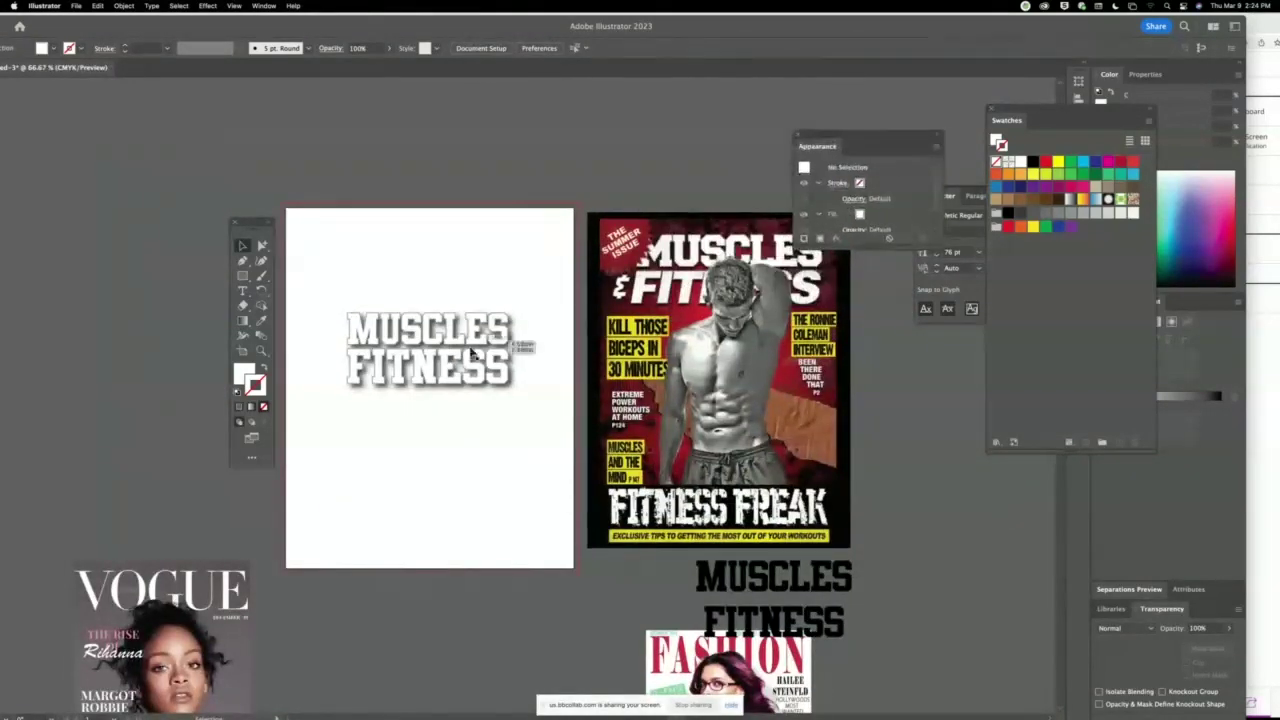
pyautogui.click(445, 365)
pyautogui.moveTo(452, 377); pyautogui.dragTo(431, 313)
pyautogui.click(491, 483)
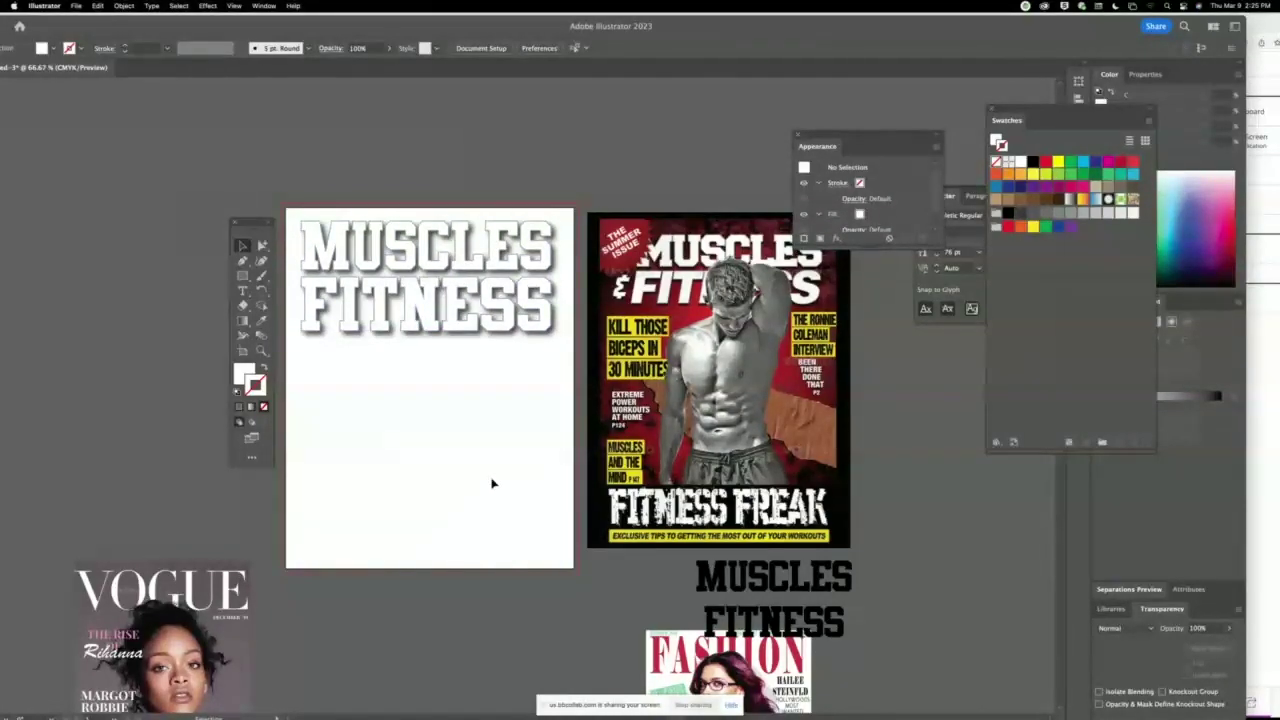
pyautogui.click(261, 350)
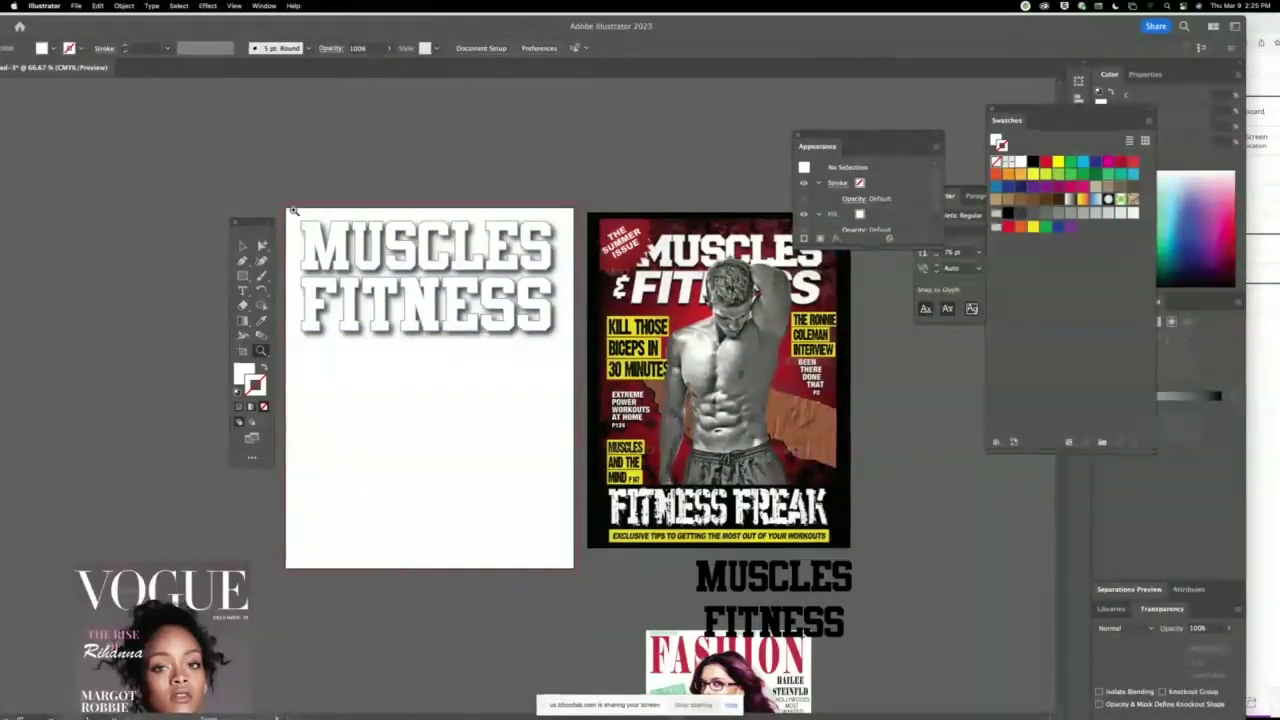
# Zoom in and inspect individual letter outlines, including the final S of FITNESS.
pyautogui.moveTo(293, 210); pyautogui.dragTo(154, 230)
pyautogui.click(166, 250)
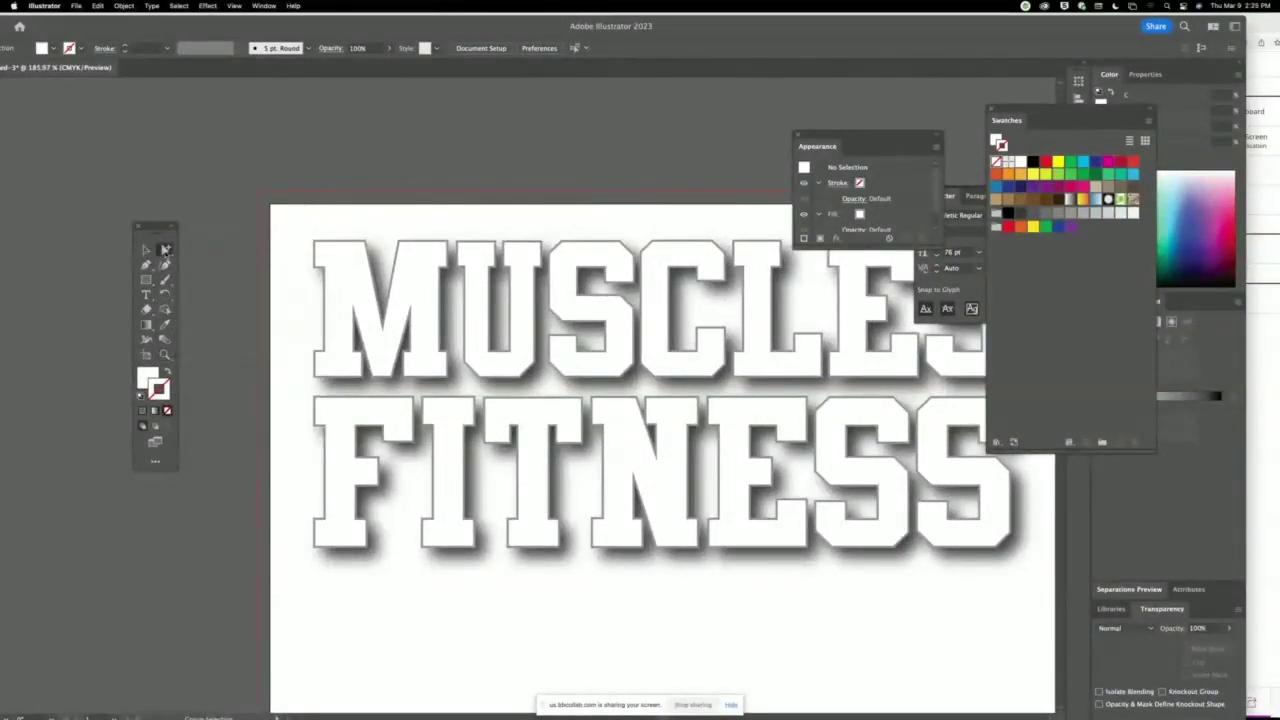
pyautogui.hscroll(5, 480, 300)
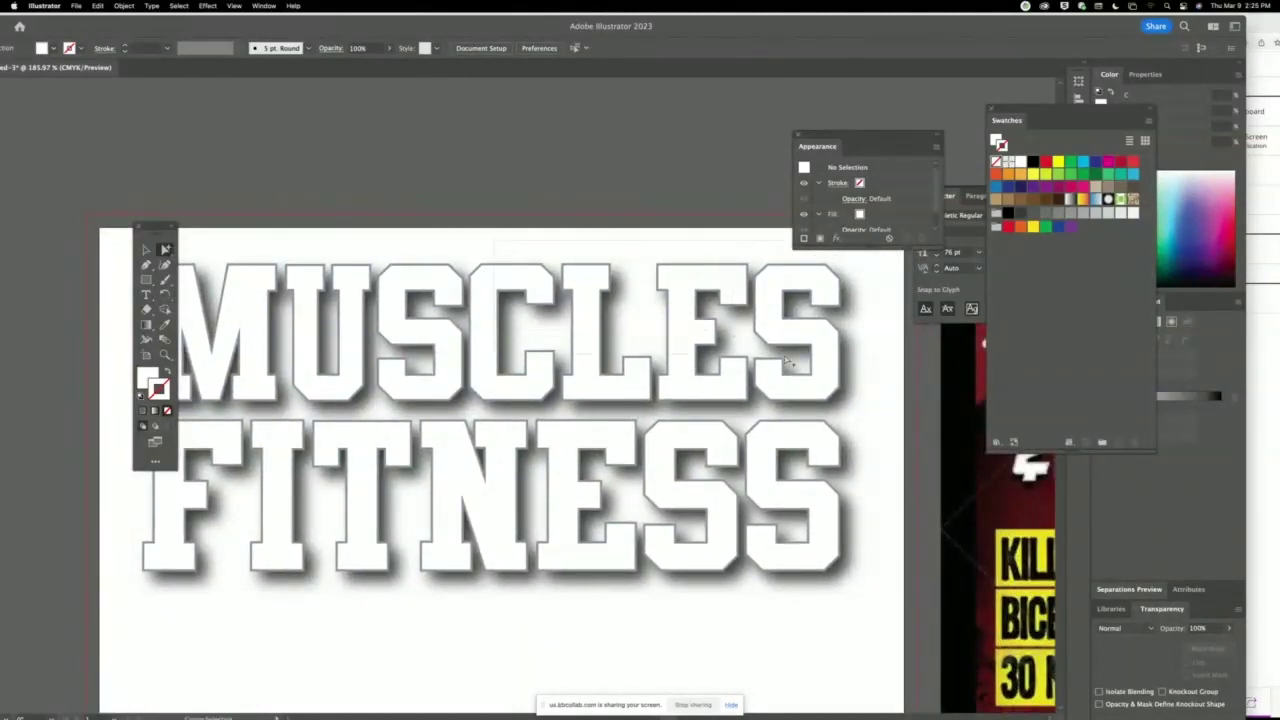
pyautogui.click(845, 395)
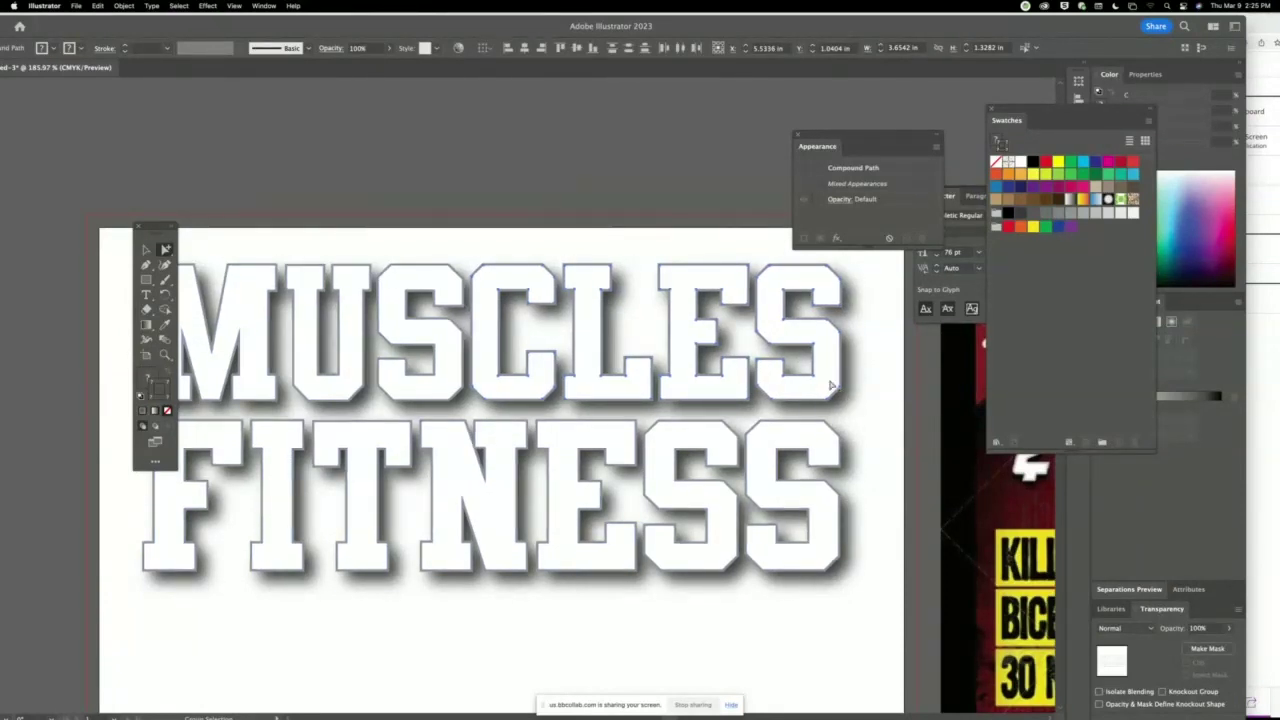
pyautogui.click(586, 239)
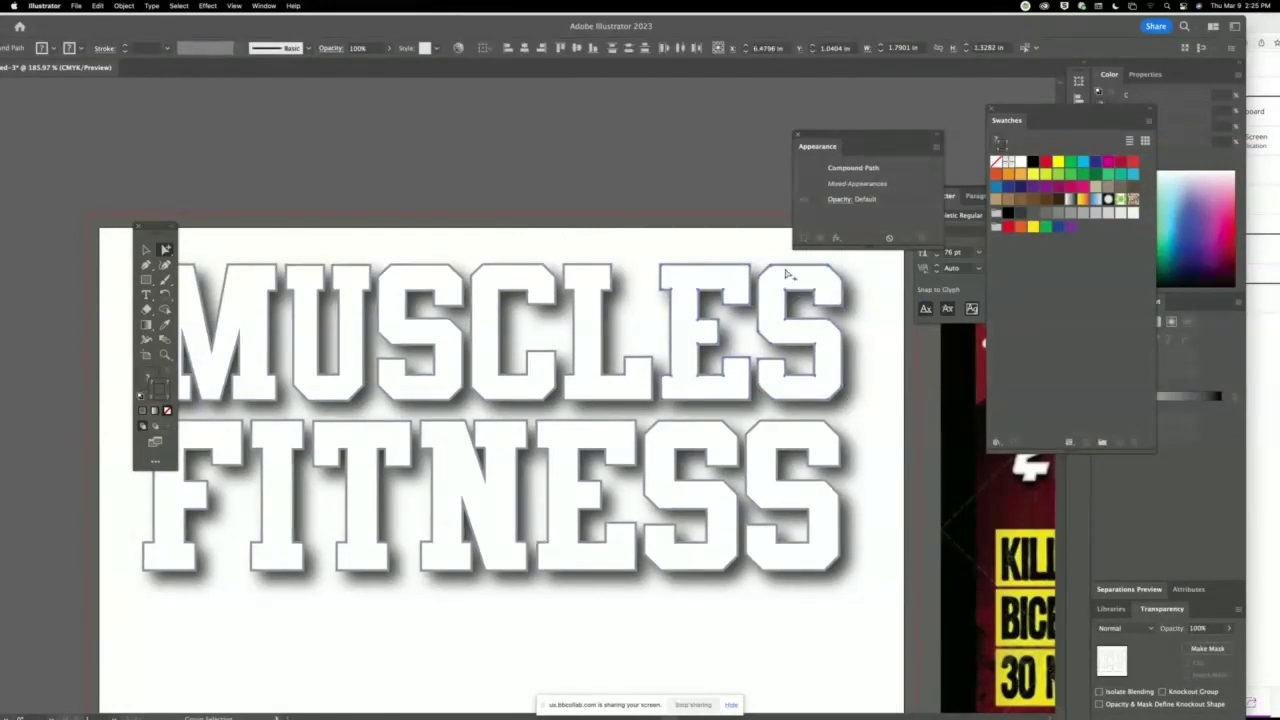
pyautogui.click(838, 352)
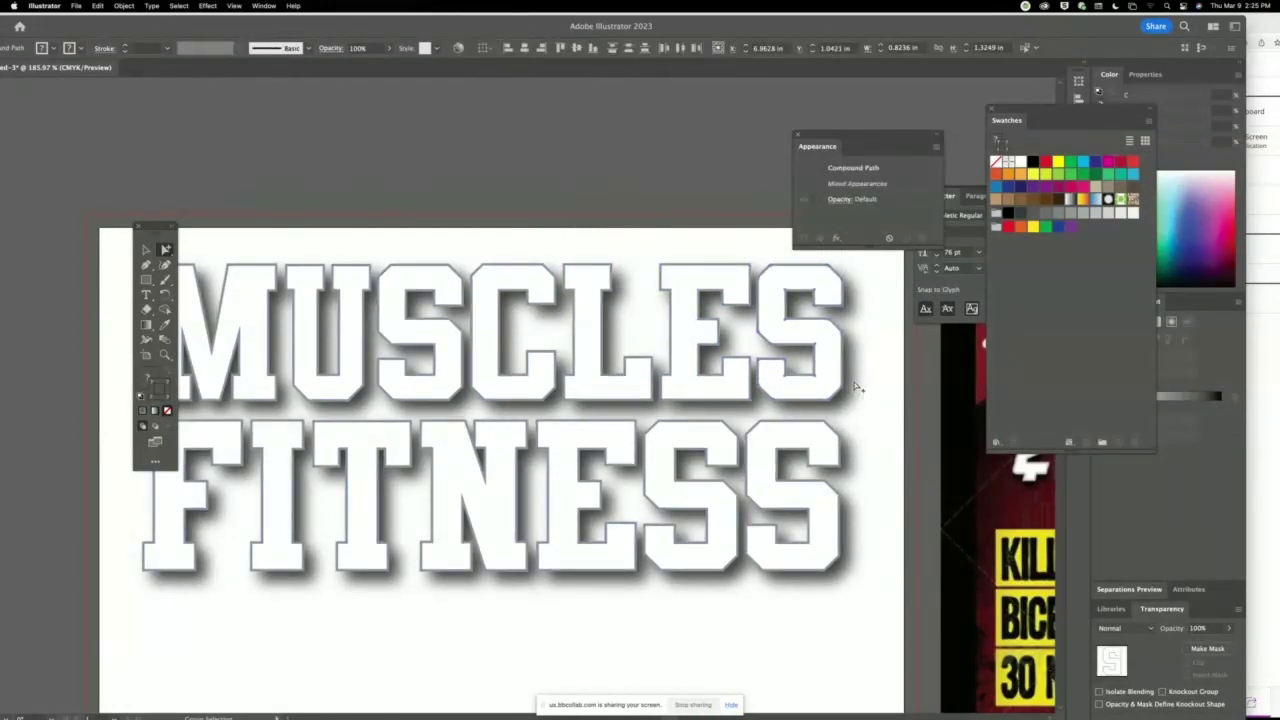
pyautogui.scroll(-3, 659, 283)
pyautogui.scroll(-2, 660, 282)
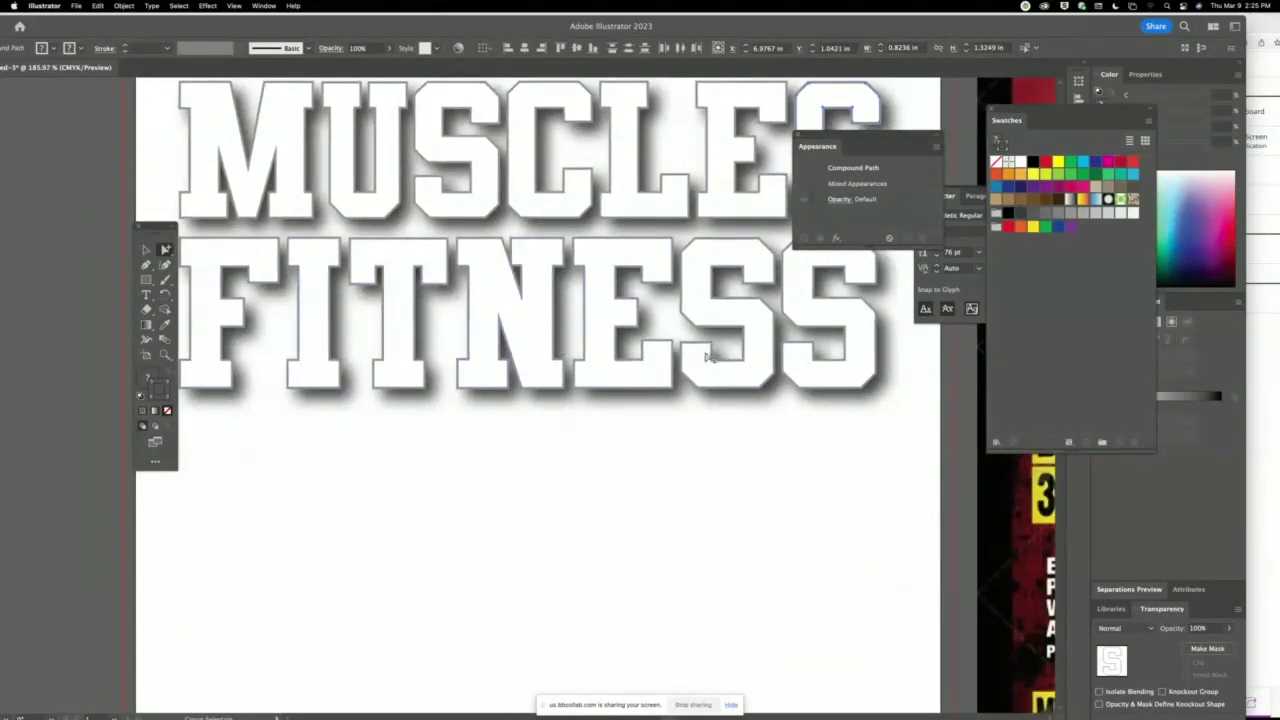
pyautogui.click(849, 368)
pyautogui.click(815, 470)
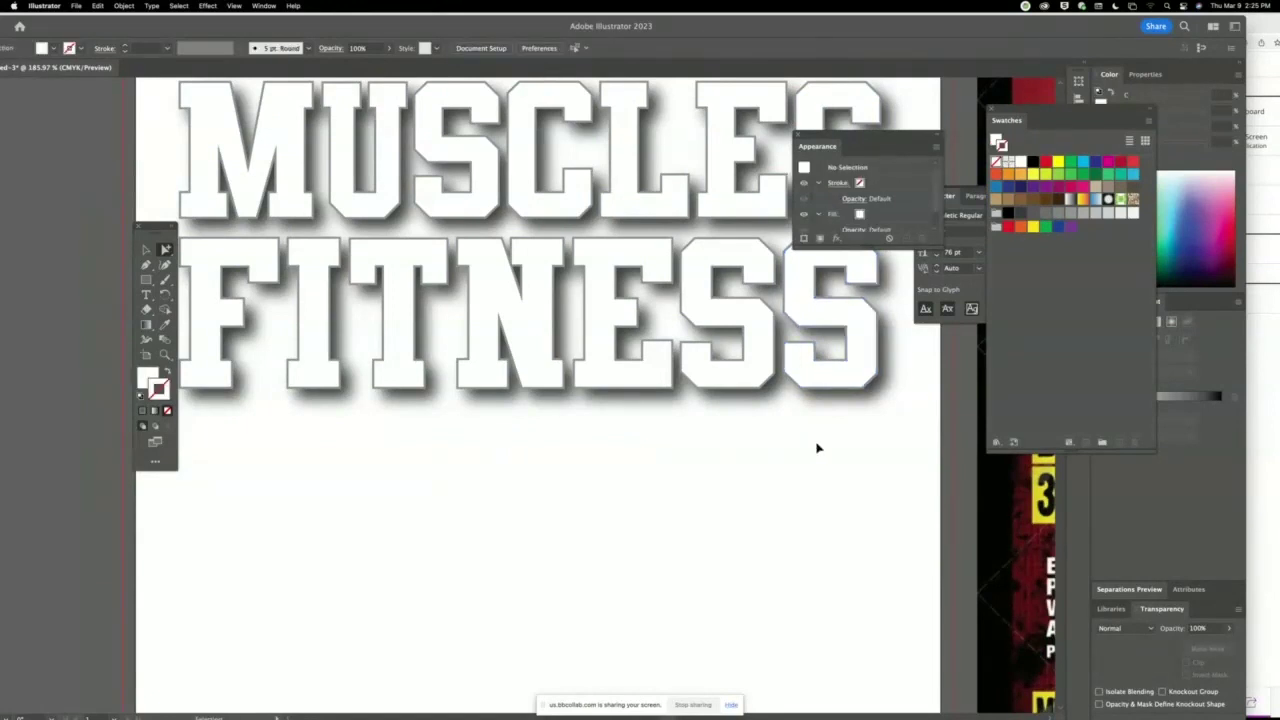
# Move the whole lettering group lower on the artboard, then bring up Photoshop's Magazine Cover.
pyautogui.hotkey('ctrl', '0')
pyautogui.press('v')
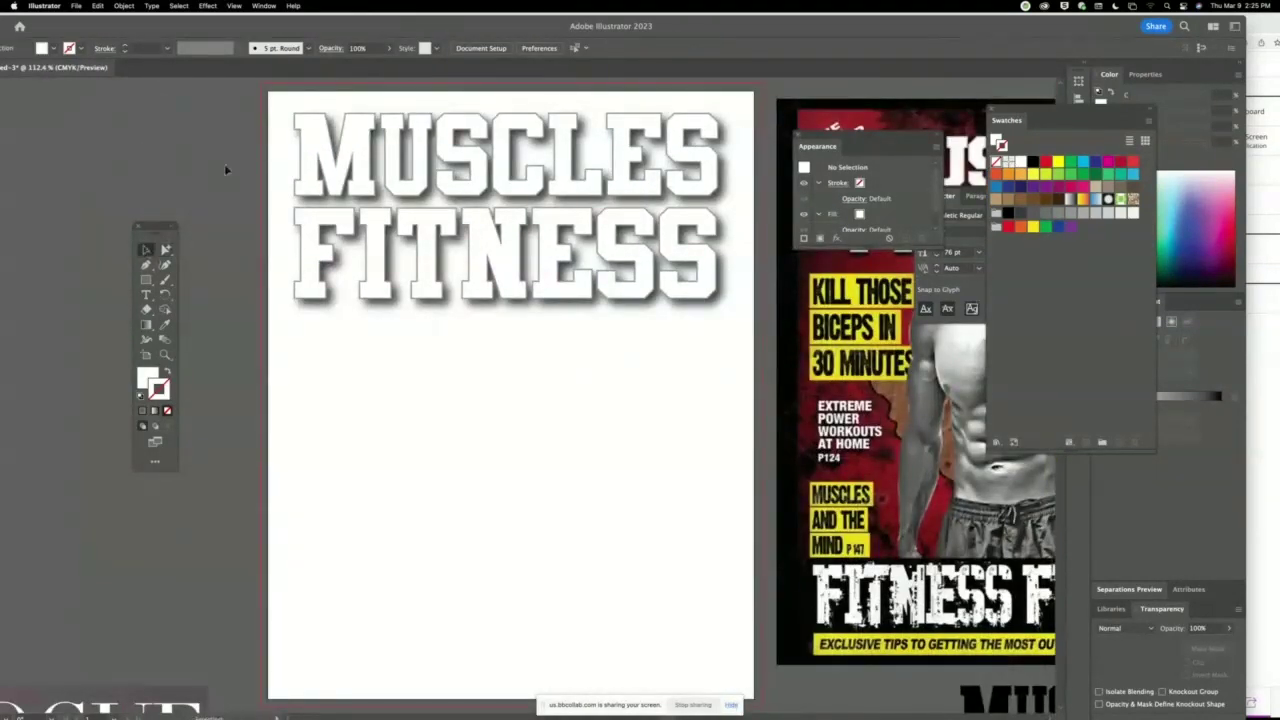
pyautogui.hotkey('ctrl', 'a')
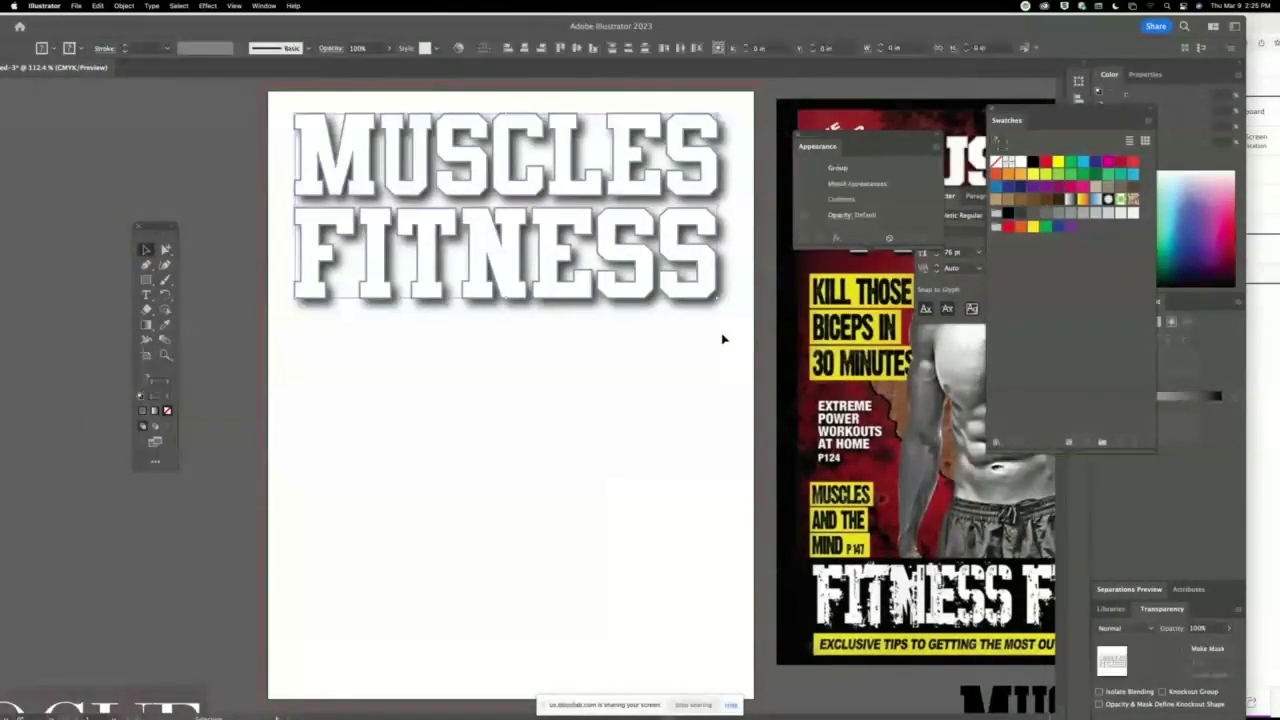
pyautogui.moveTo(622, 290); pyautogui.dragTo(630, 368)
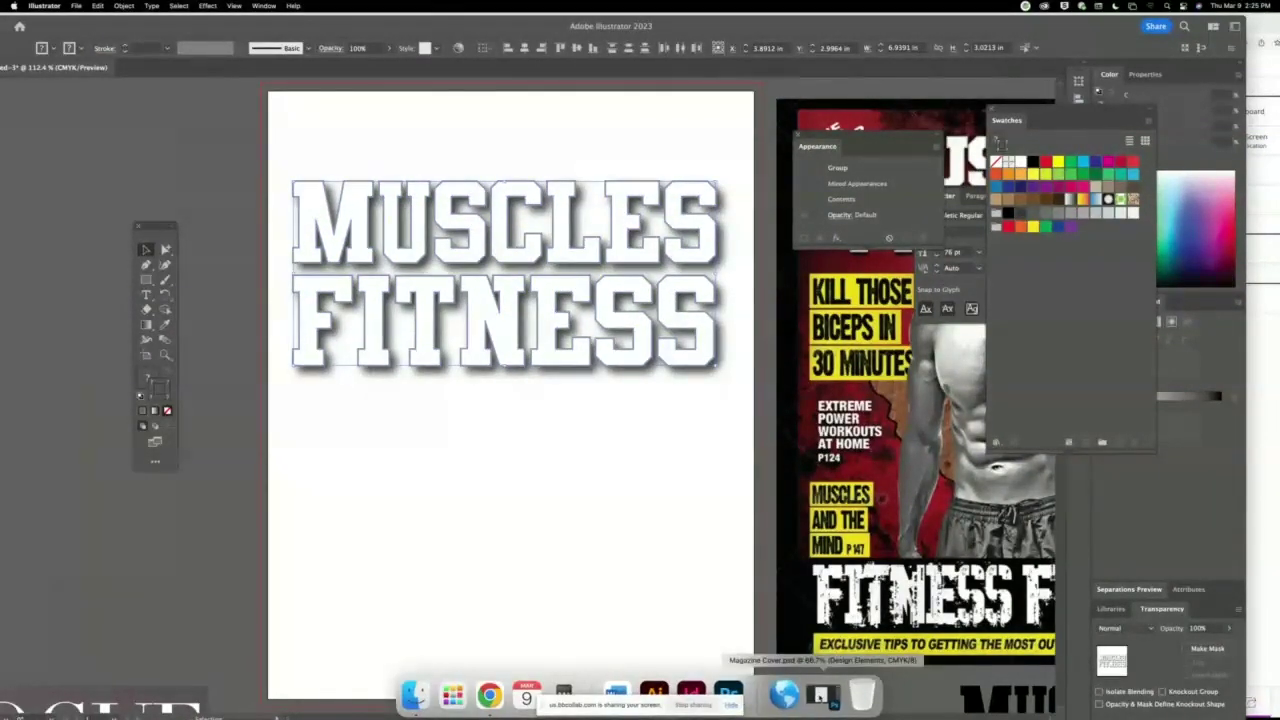
pyautogui.click(748, 693)
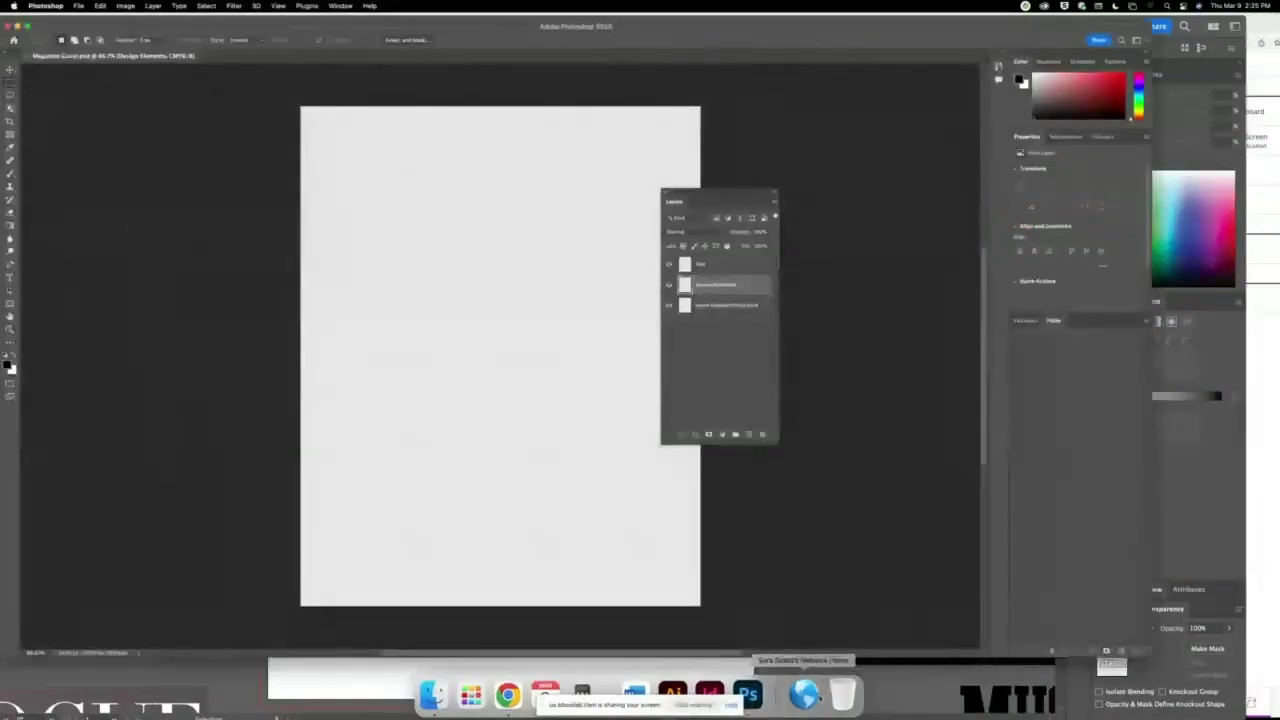
# Paste the lettering above the Text layer as a smart object and place it at the cover's top.
pyautogui.click(728, 265)
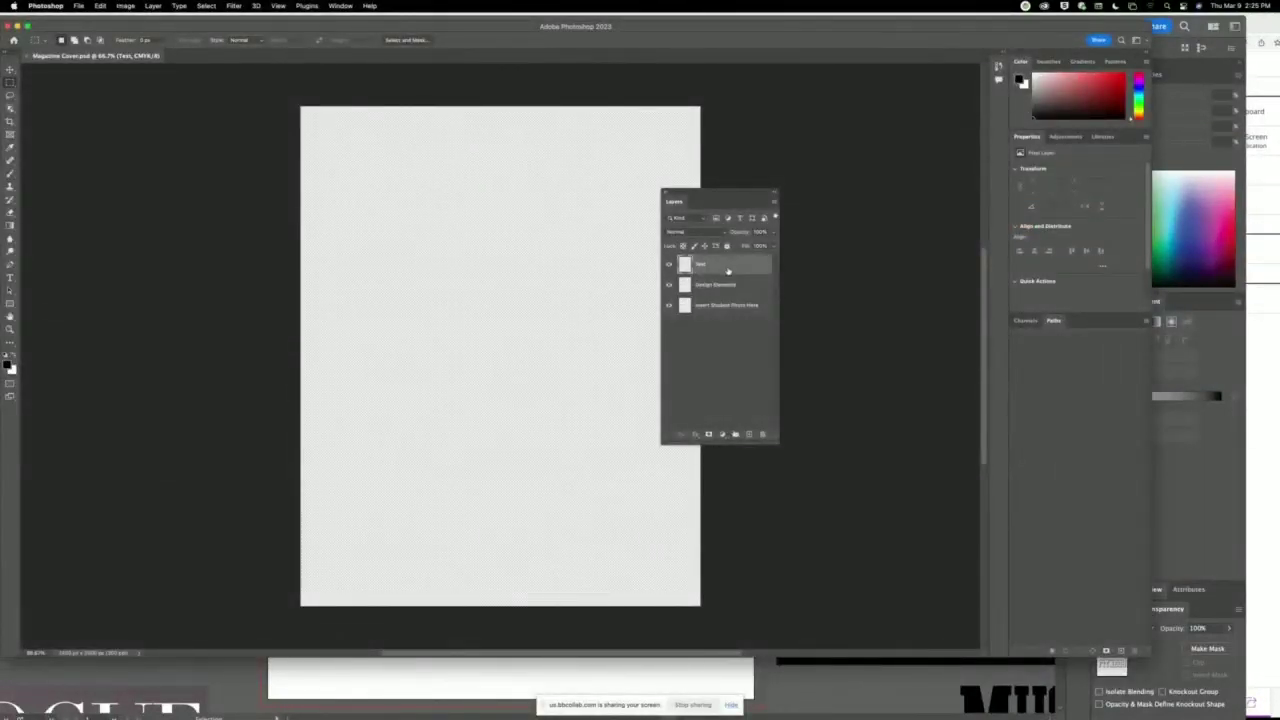
pyautogui.press('cmd+v')
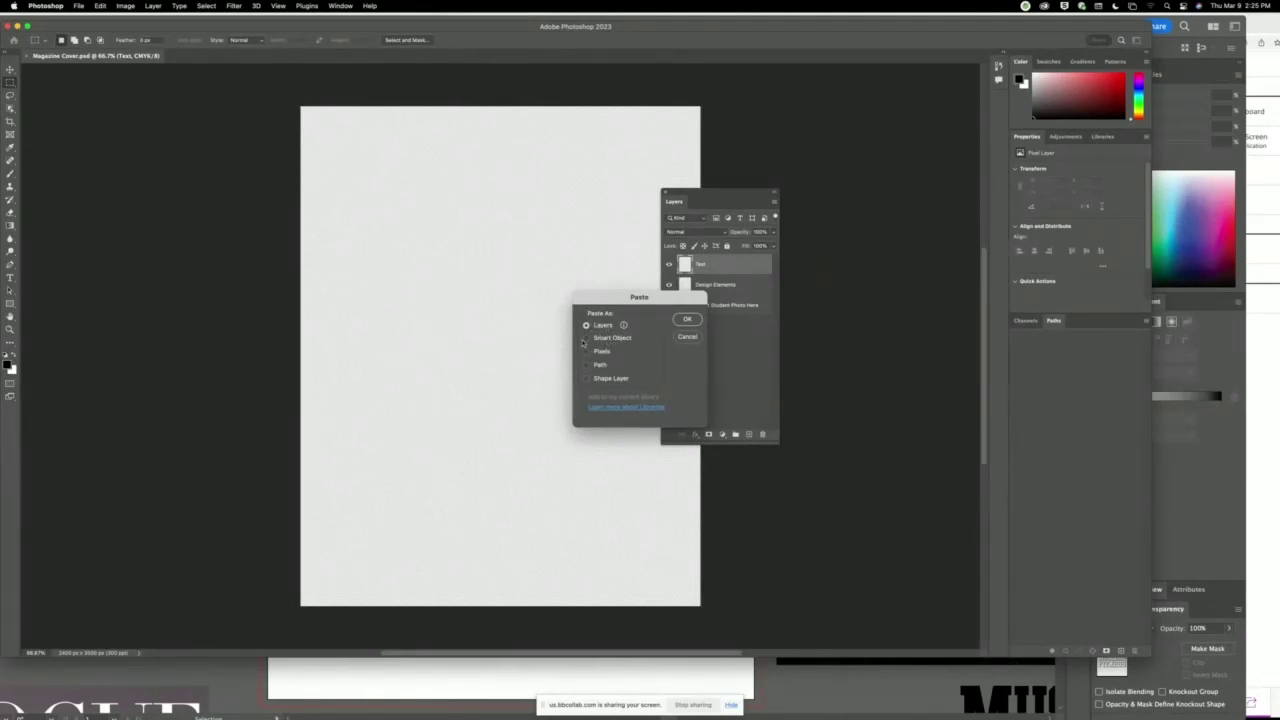
pyautogui.click(587, 338)
pyautogui.click(688, 320)
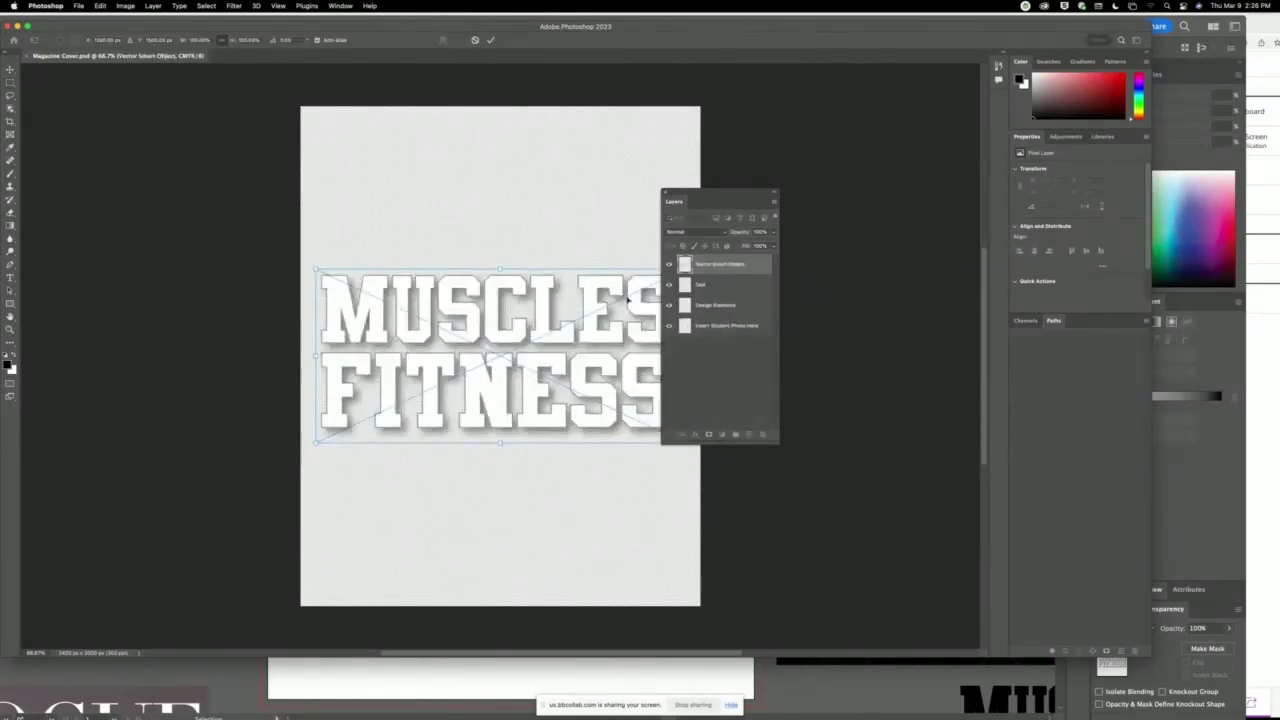
pyautogui.moveTo(543, 317); pyautogui.dragTo(546, 166)
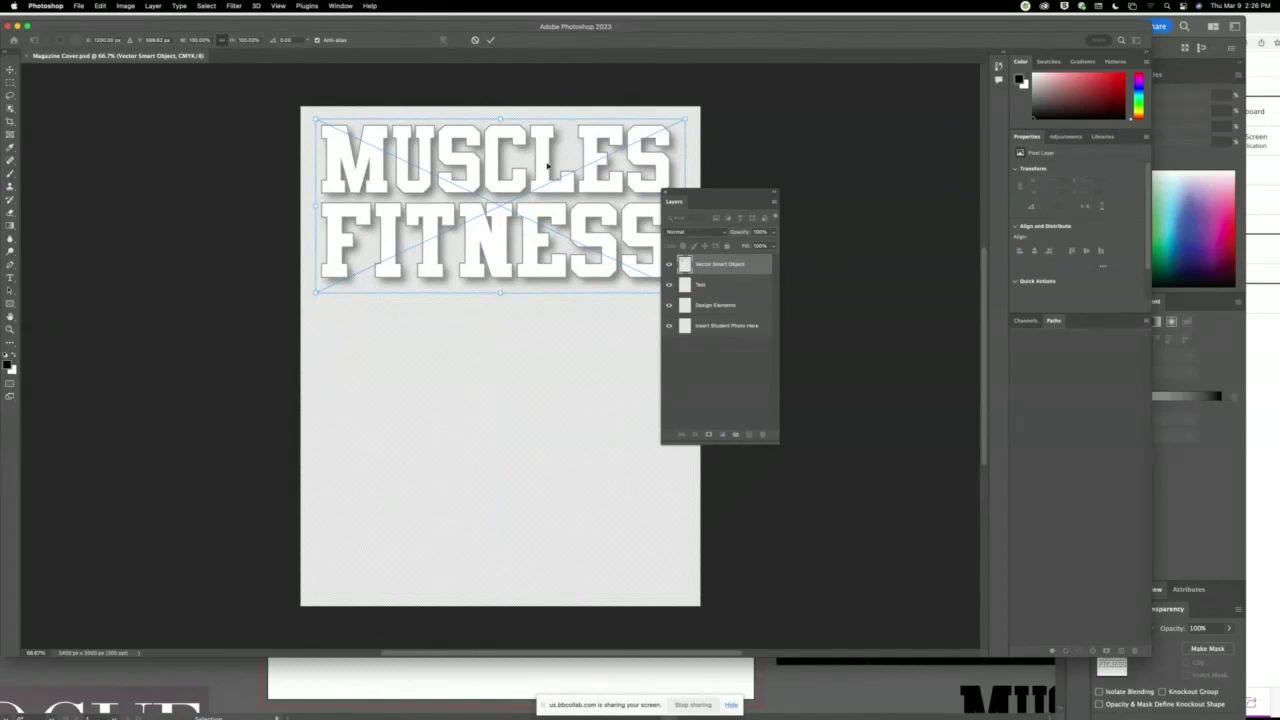
pyautogui.click(490, 40)
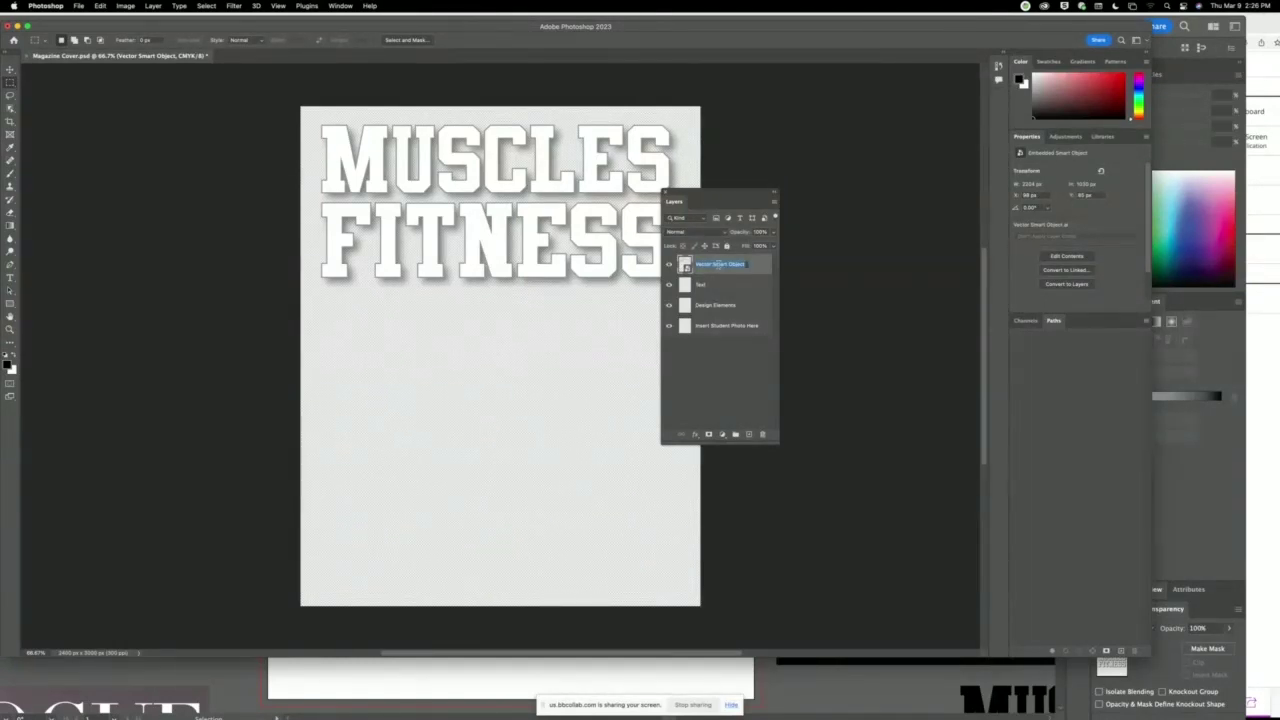
# Name the new layer Title and open its smart object contents for editing.
pyautogui.press('Return')
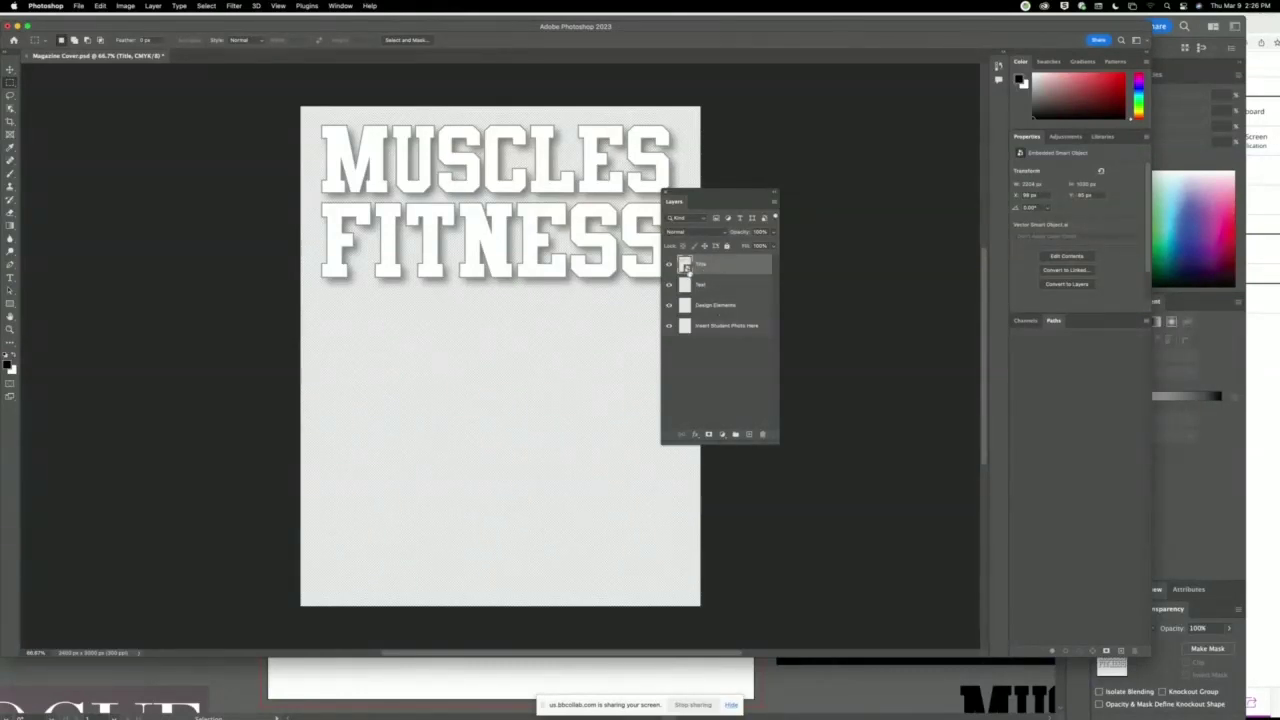
pyautogui.doubleClick(686, 267)
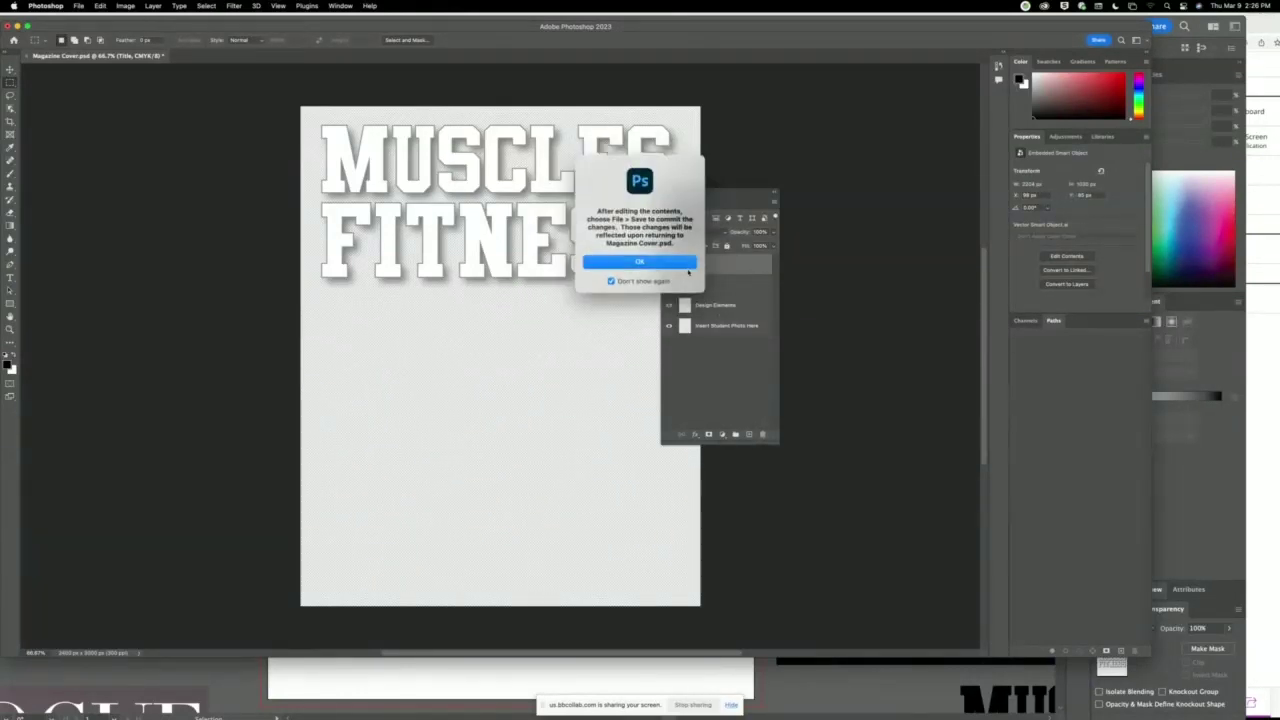
pyautogui.click(684, 263)
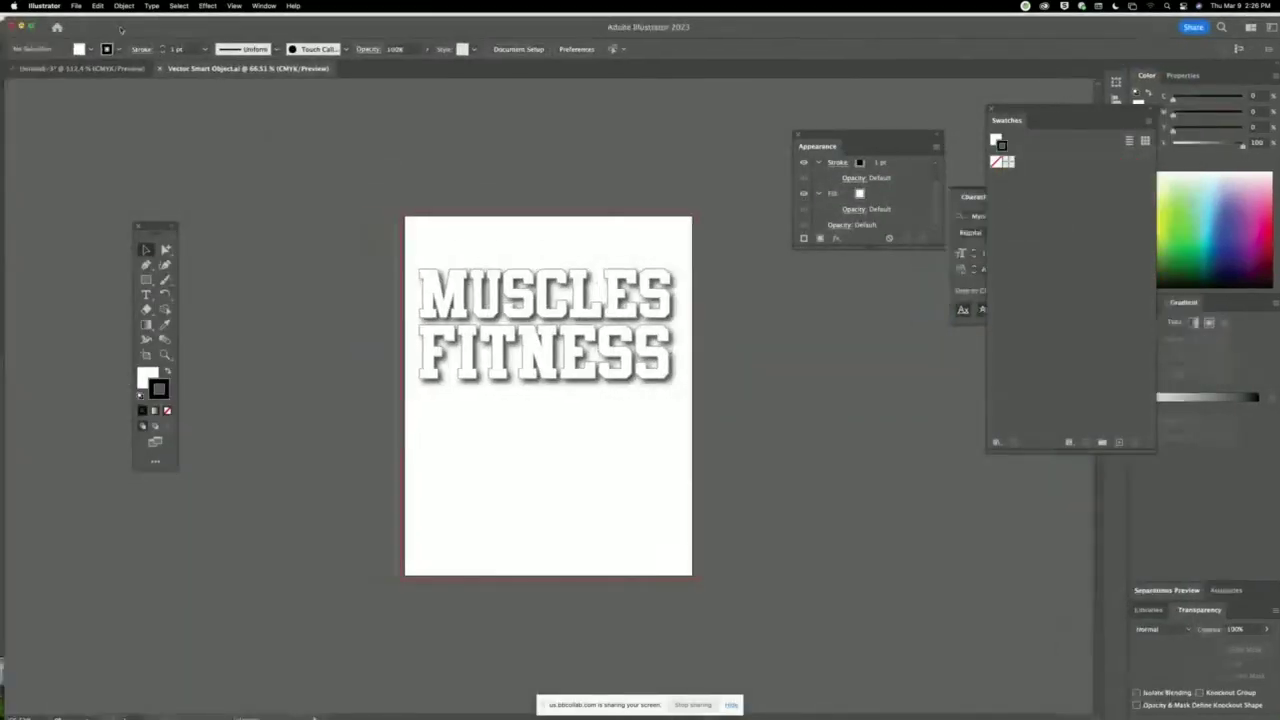
# Open the Title smart object's contents in Illustrator and select the lettering.
pyautogui.click(48, 119)
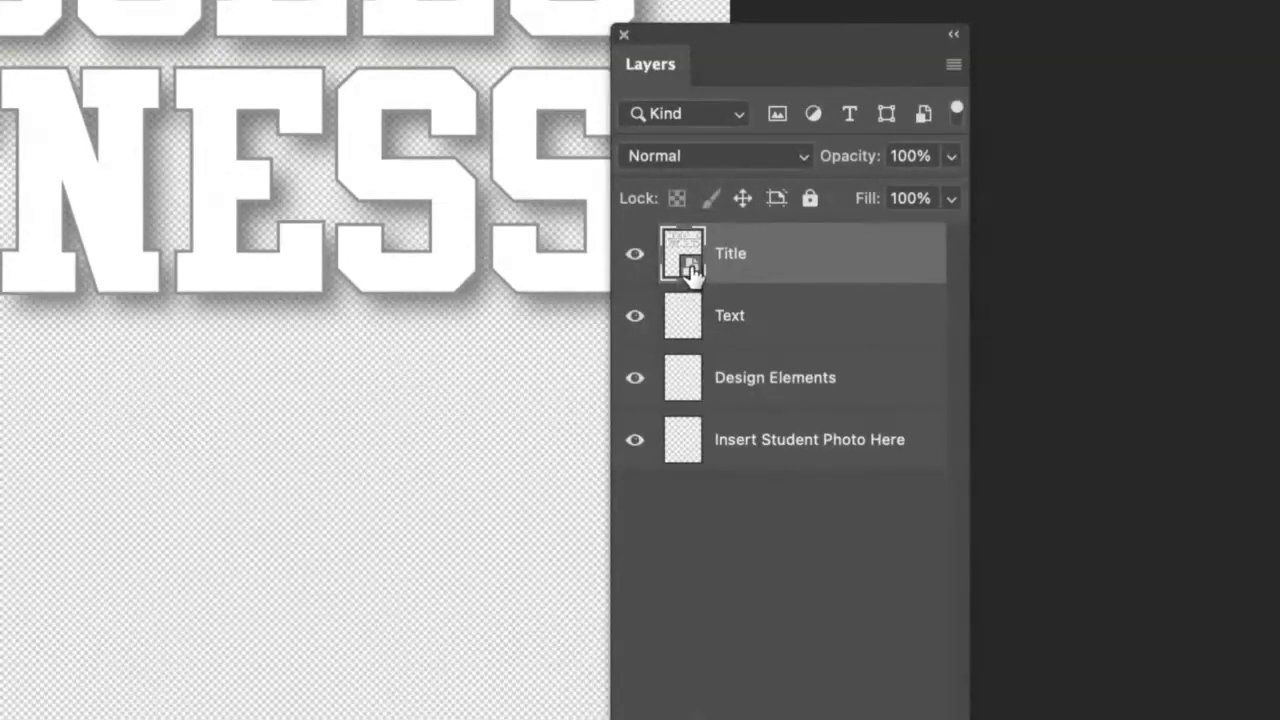
pyautogui.doubleClick(692, 268)
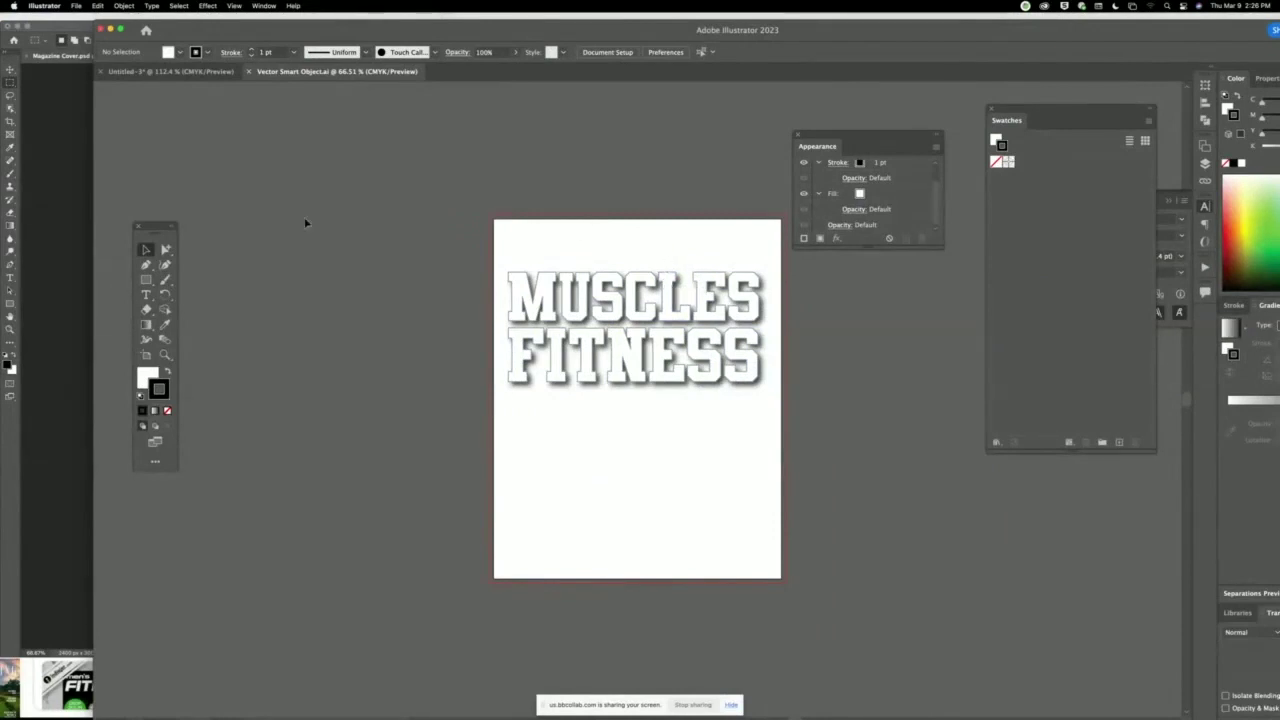
pyautogui.click(545, 288)
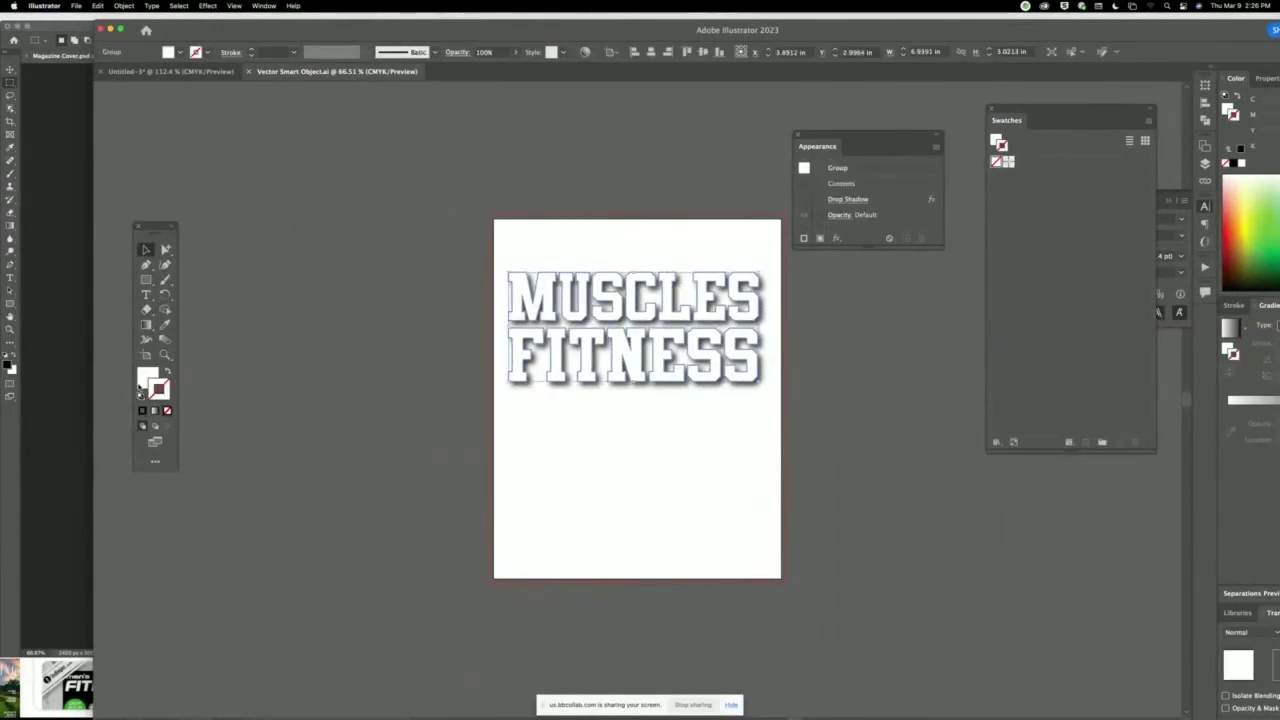
# Fill the lettering dark red and save so the Photoshop cover updates.
pyautogui.click(144, 382)
pyautogui.click(1236, 246)
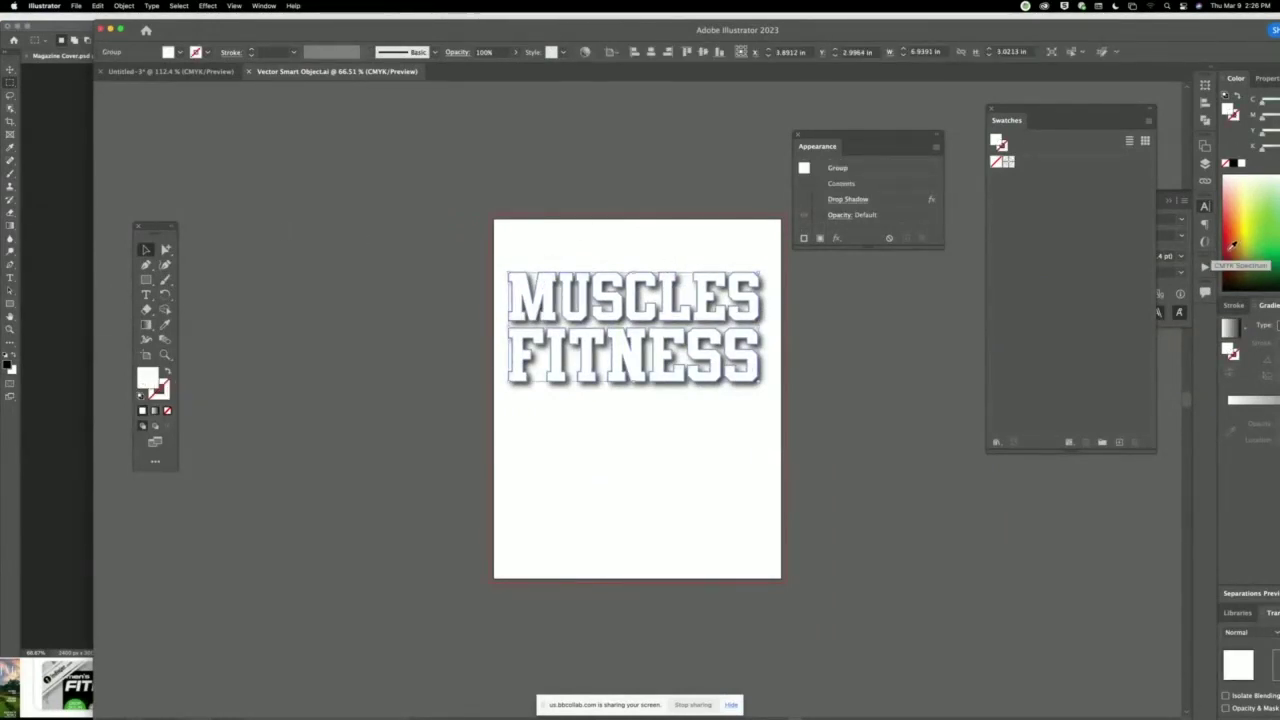
pyautogui.click(320, 243)
pyautogui.press('super+s')
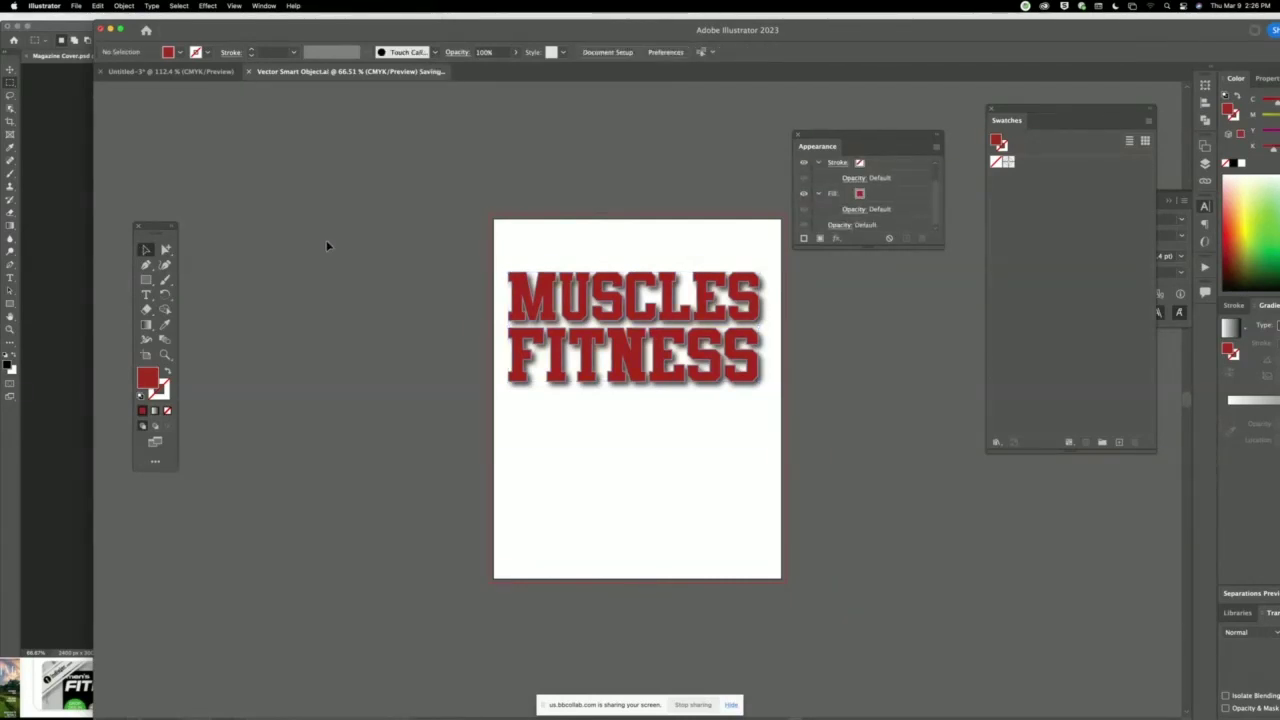
pyautogui.press('super+Tab')
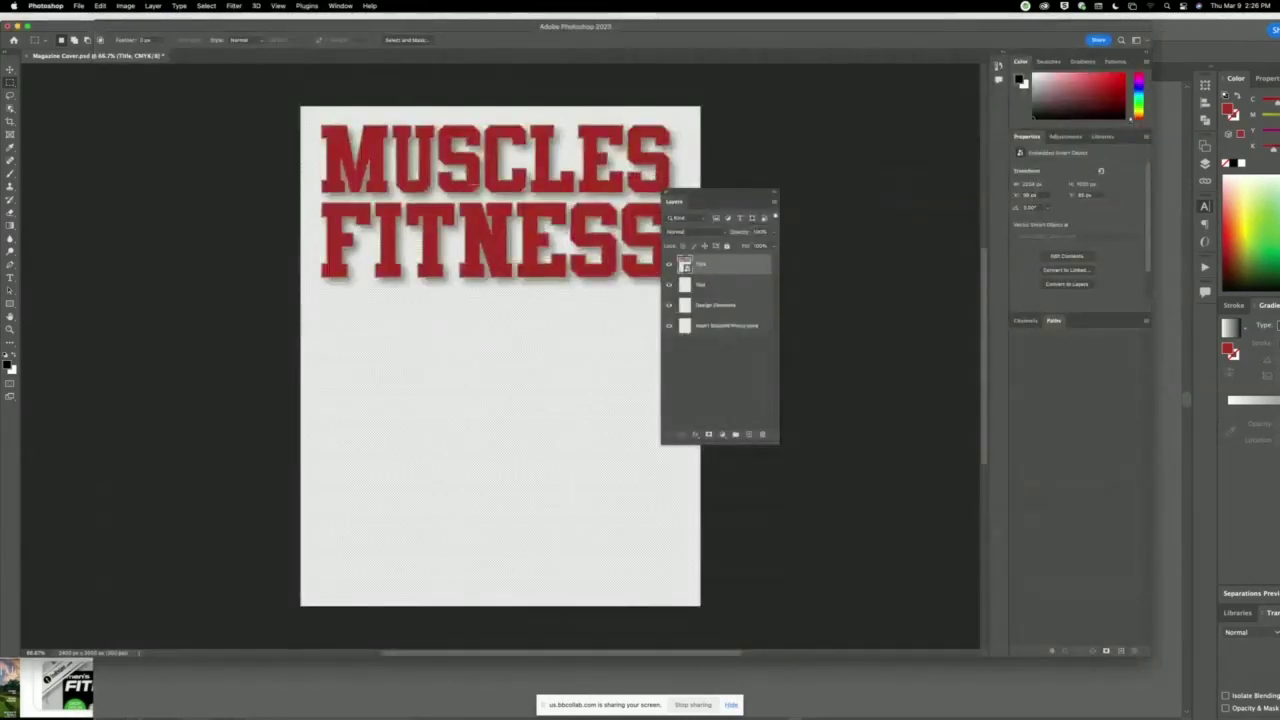
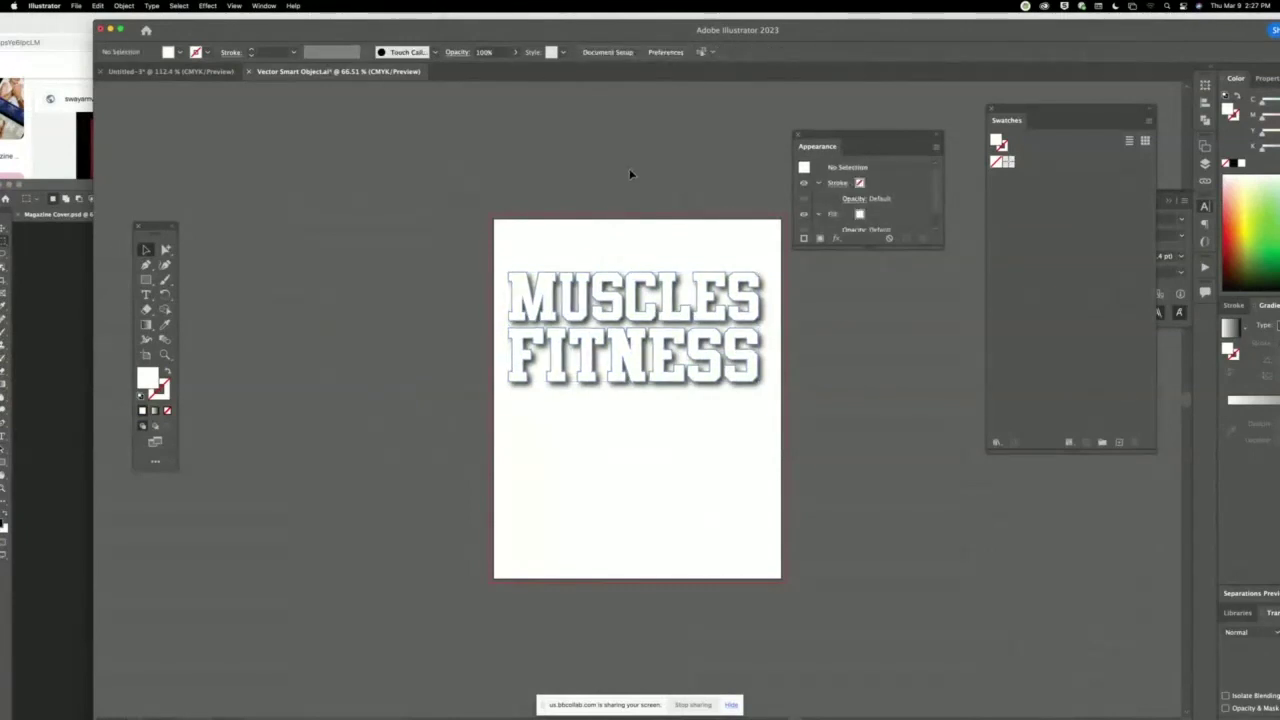
# Raise the MUSCLES FITNESS title in Illustrator, then view the refreshed smart object in Photoshop.
pyautogui.moveTo(667, 358); pyautogui.dragTo(668, 314)
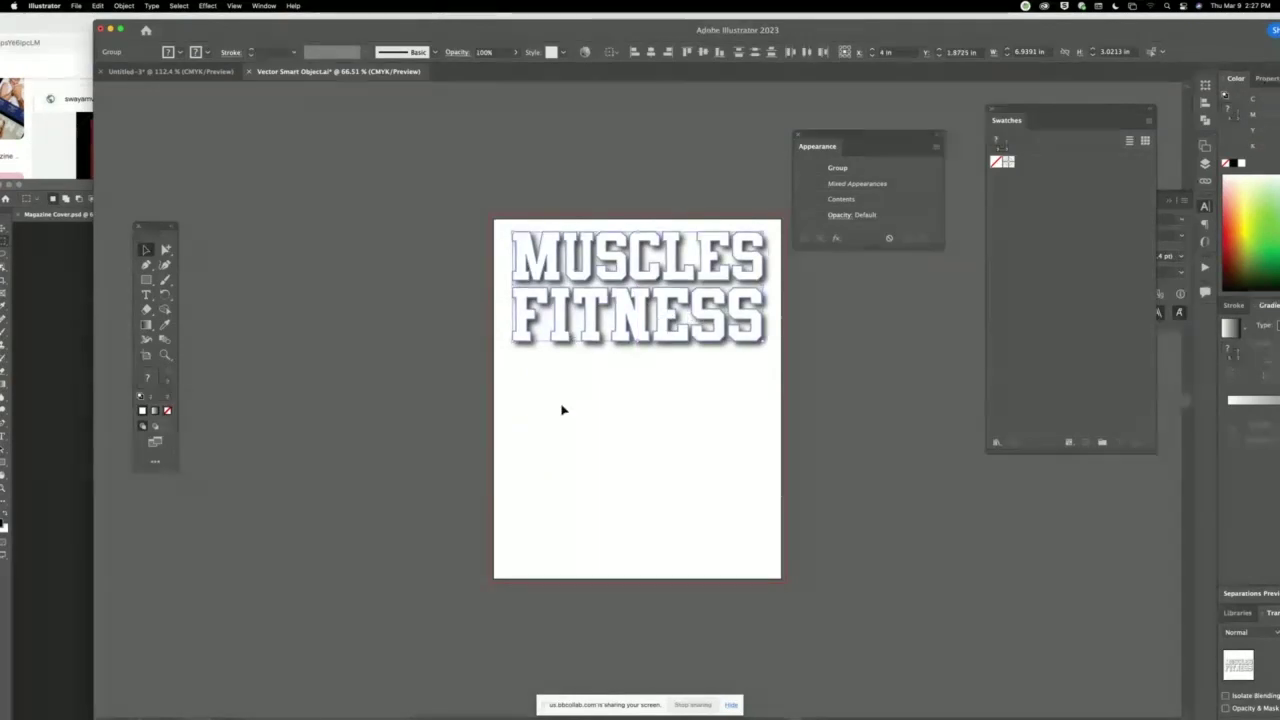
pyautogui.click(270, 164)
pyautogui.click(48, 251)
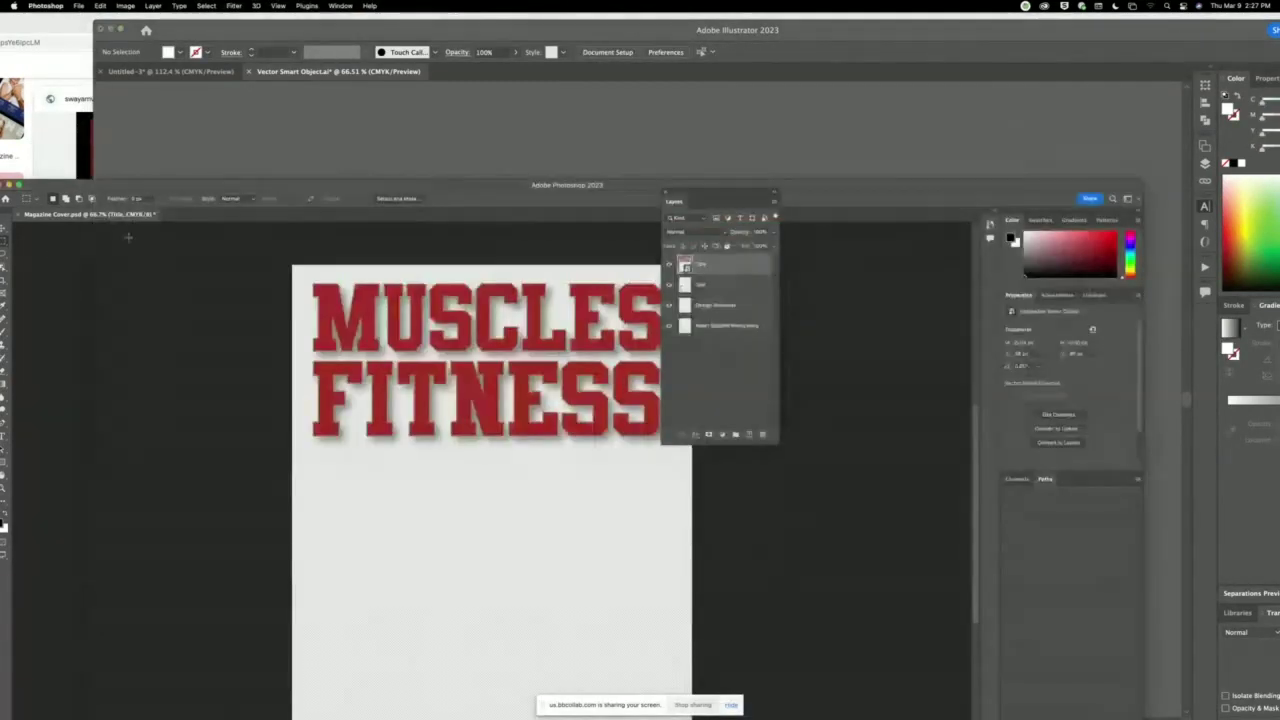
pyautogui.click(466, 106)
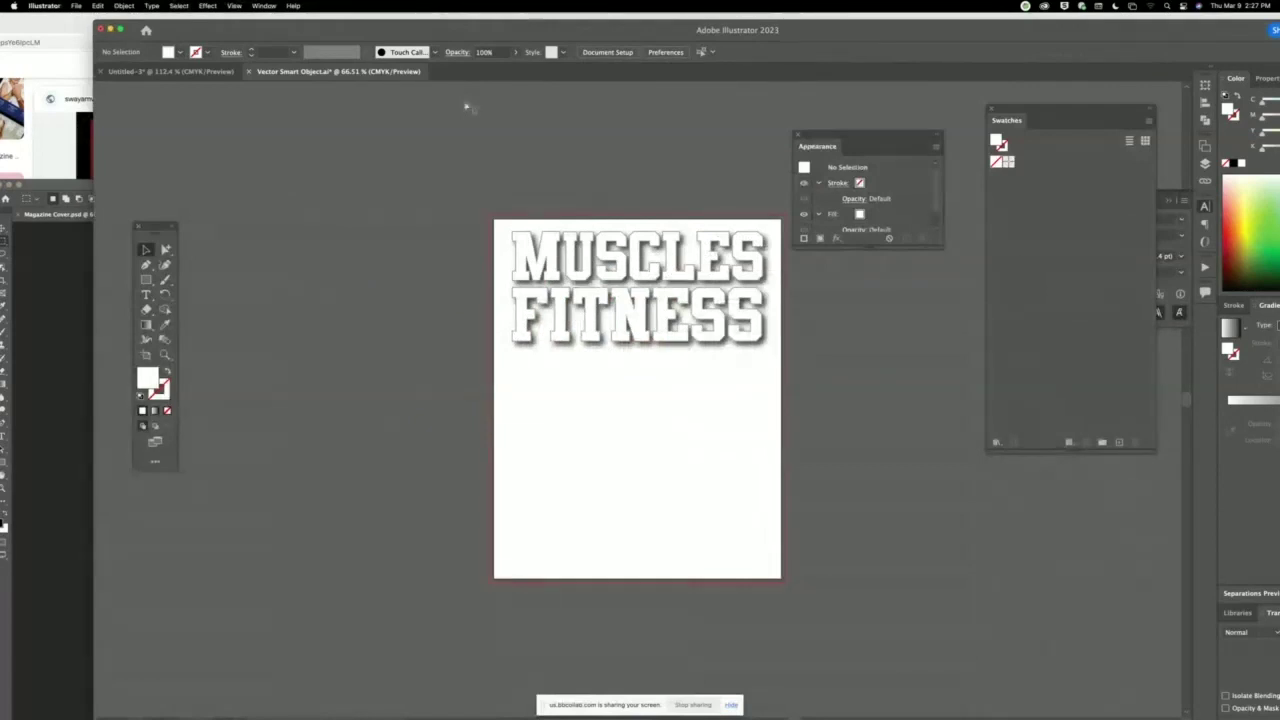
pyautogui.click(37, 345)
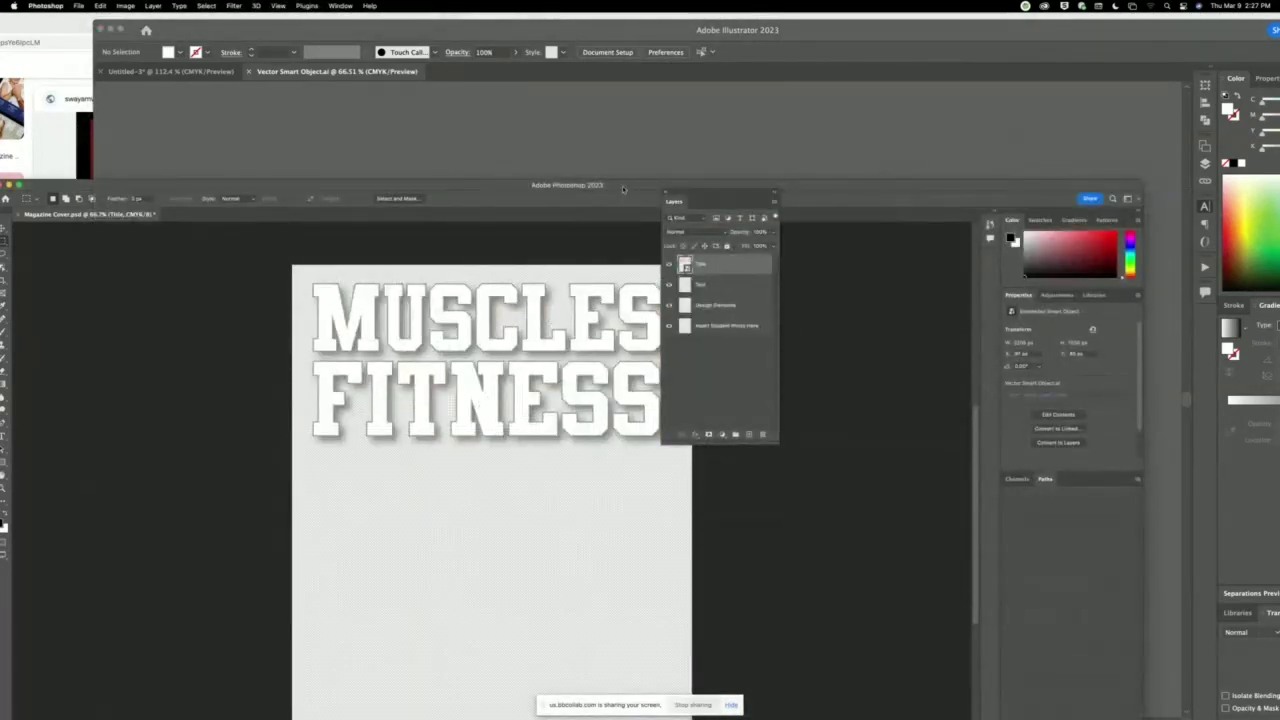
# Move the Photoshop window higher, shift its Layers panel clear of the cover, and re-pan Illustrator.
pyautogui.moveTo(624, 188); pyautogui.dragTo(652, 77)
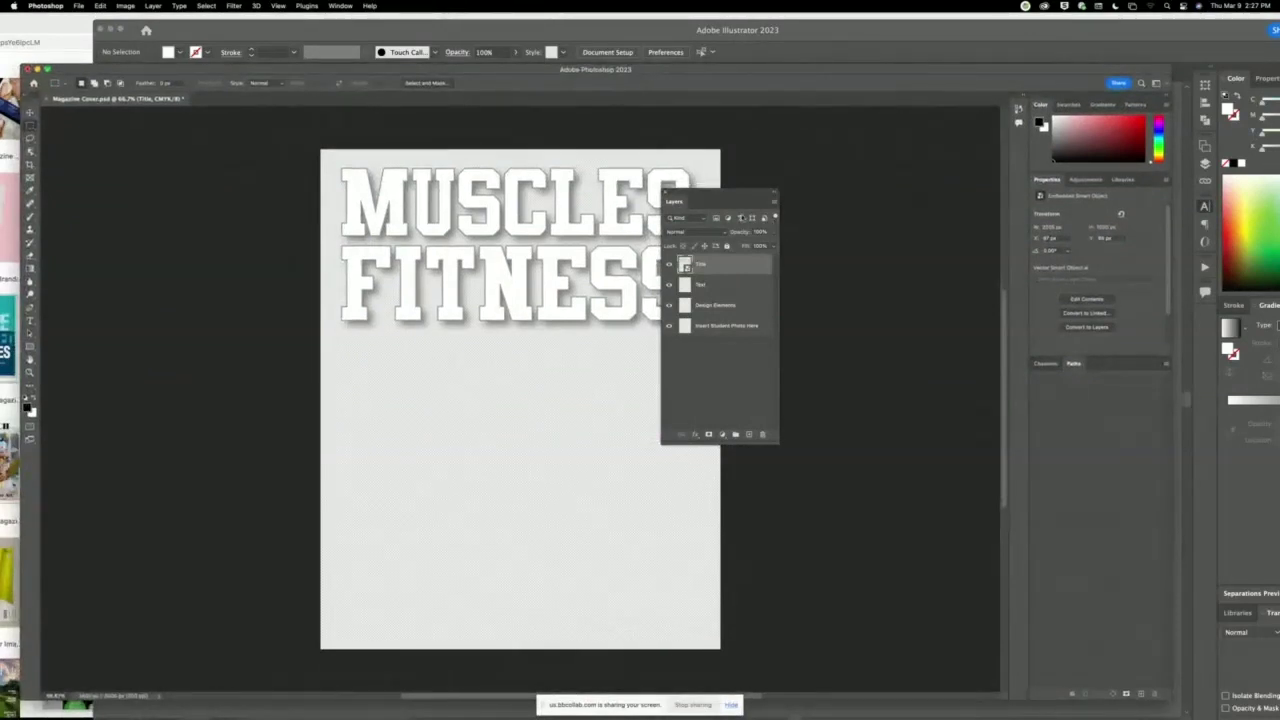
pyautogui.moveTo(735, 196); pyautogui.dragTo(842, 252)
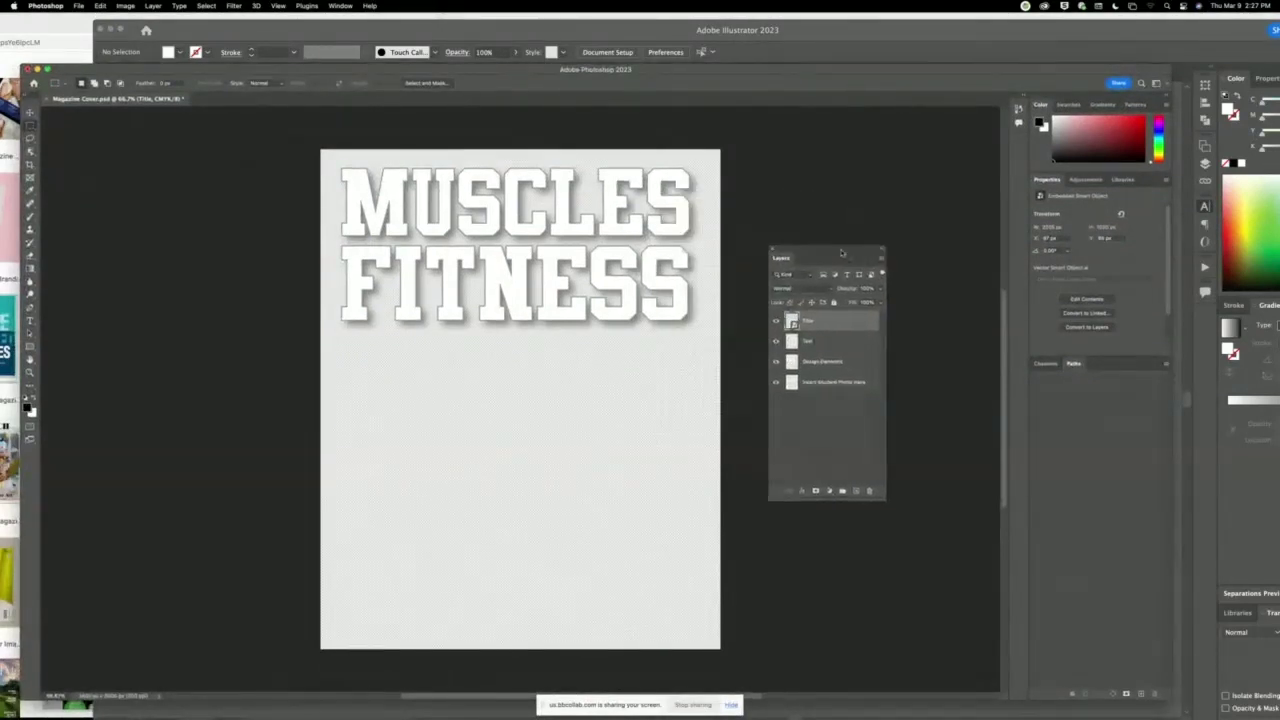
pyautogui.click(649, 35)
pyautogui.moveTo(957, 380); pyautogui.dragTo(794, 363)
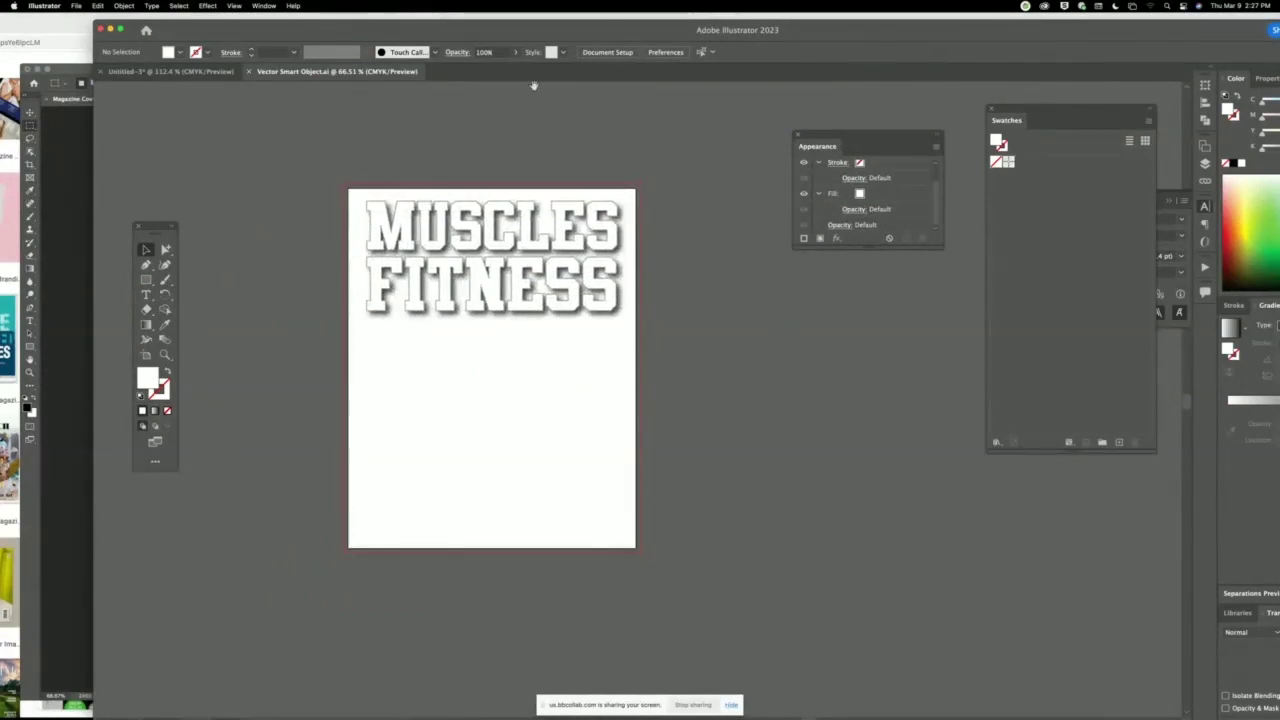
# Hide Photoshop and move the Illustrator window down to reveal the browser.
pyautogui.click(59, 176)
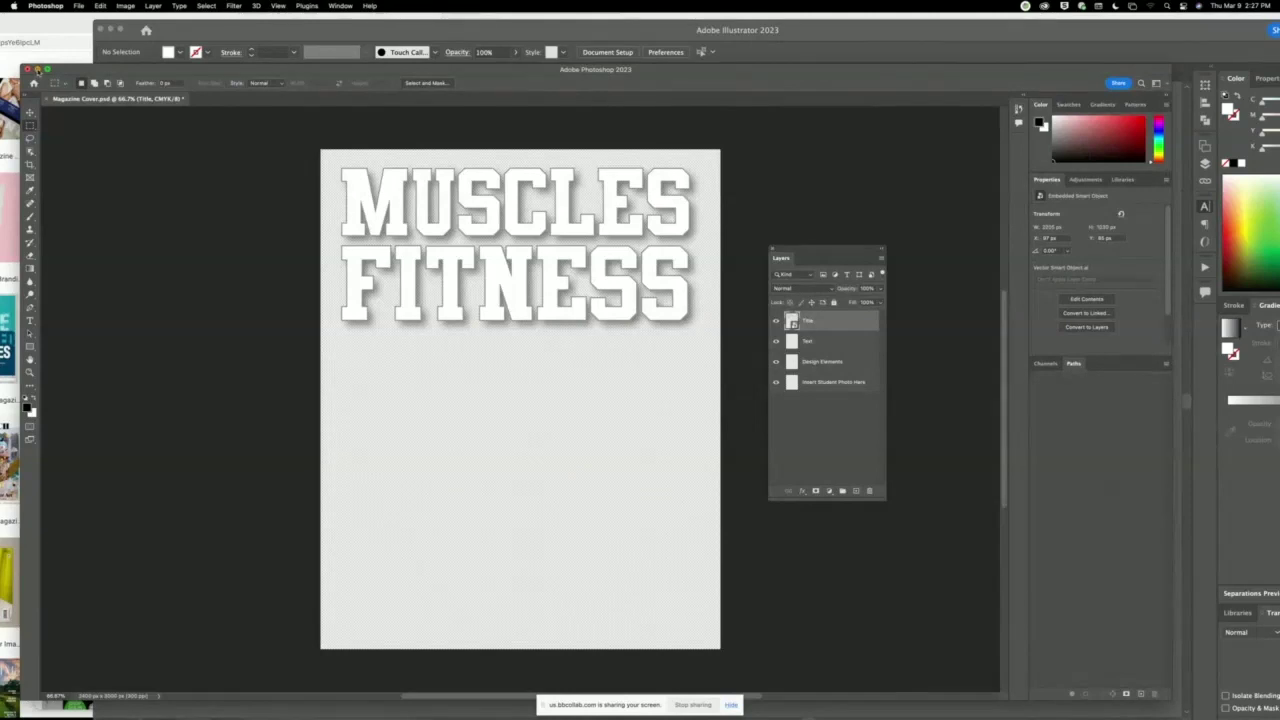
pyautogui.click(37, 70)
pyautogui.click(443, 30)
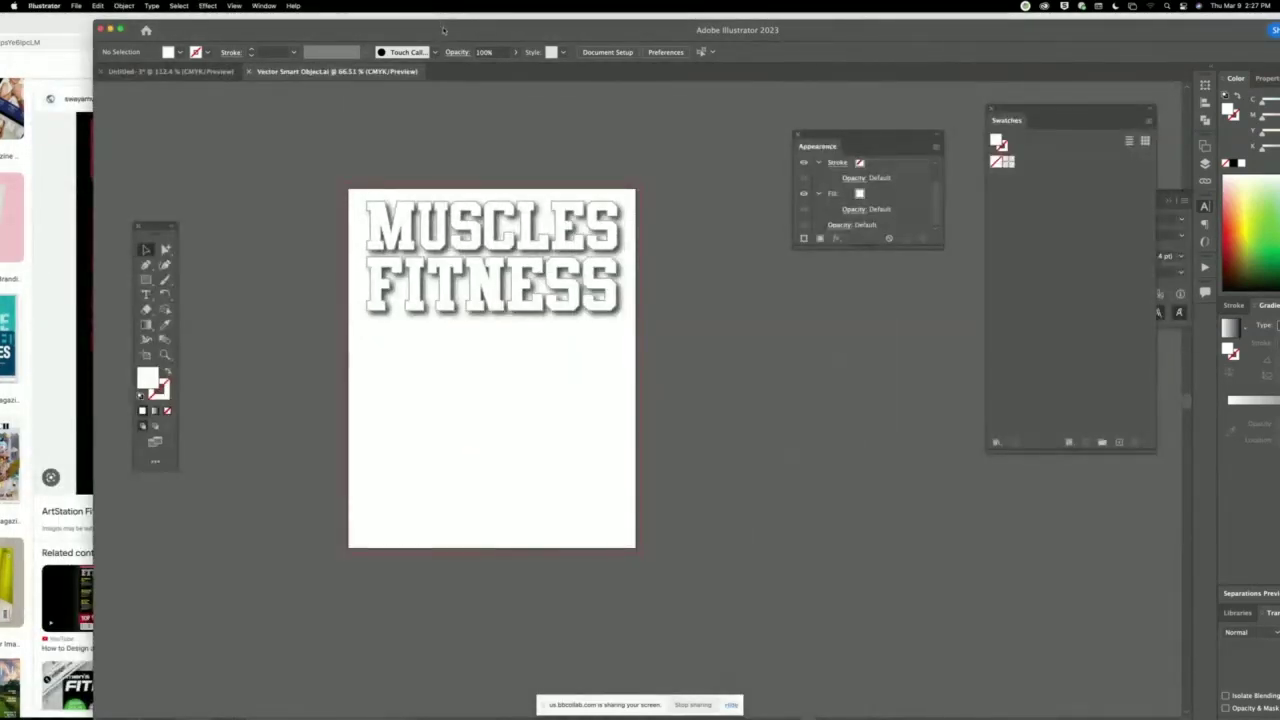
pyautogui.moveTo(443, 30); pyautogui.dragTo(415, 566)
# Restore the Illustrator window and close the Vector Smart Object document, keeping Untitled-3 open.
pyautogui.doubleClick(415, 566)
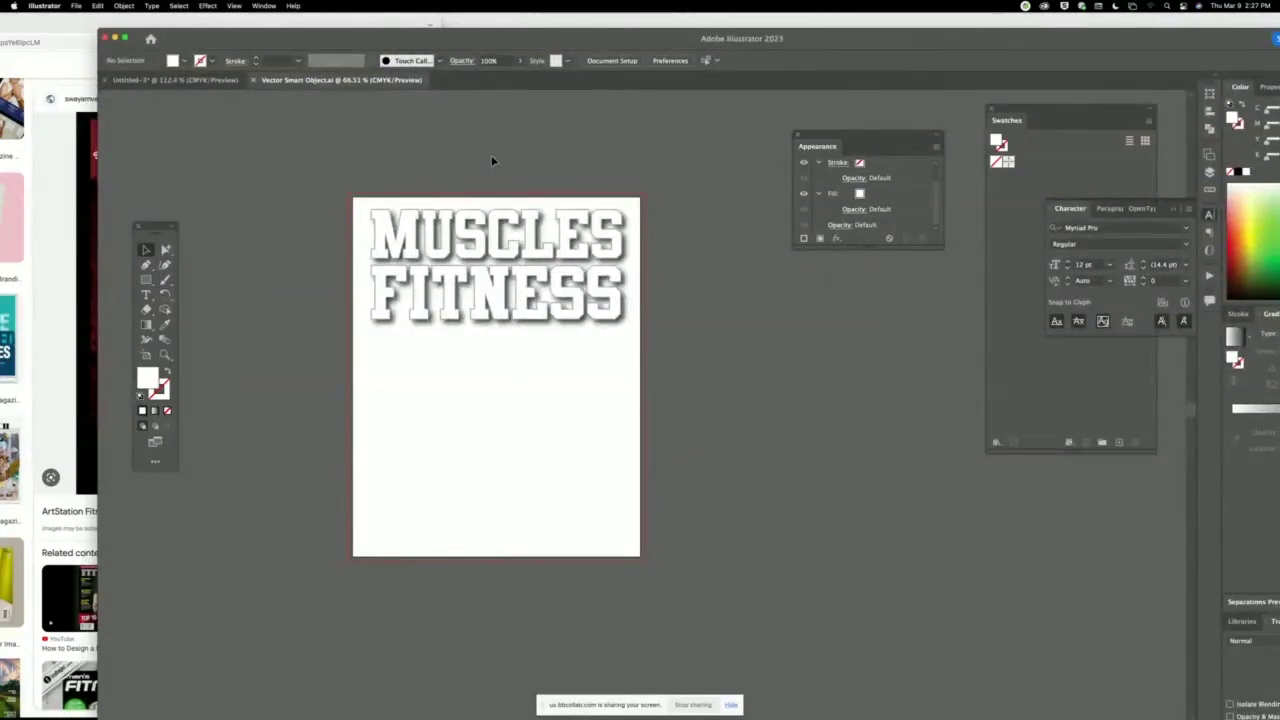
pyautogui.press('super+minus')
pyautogui.press('super+minus')
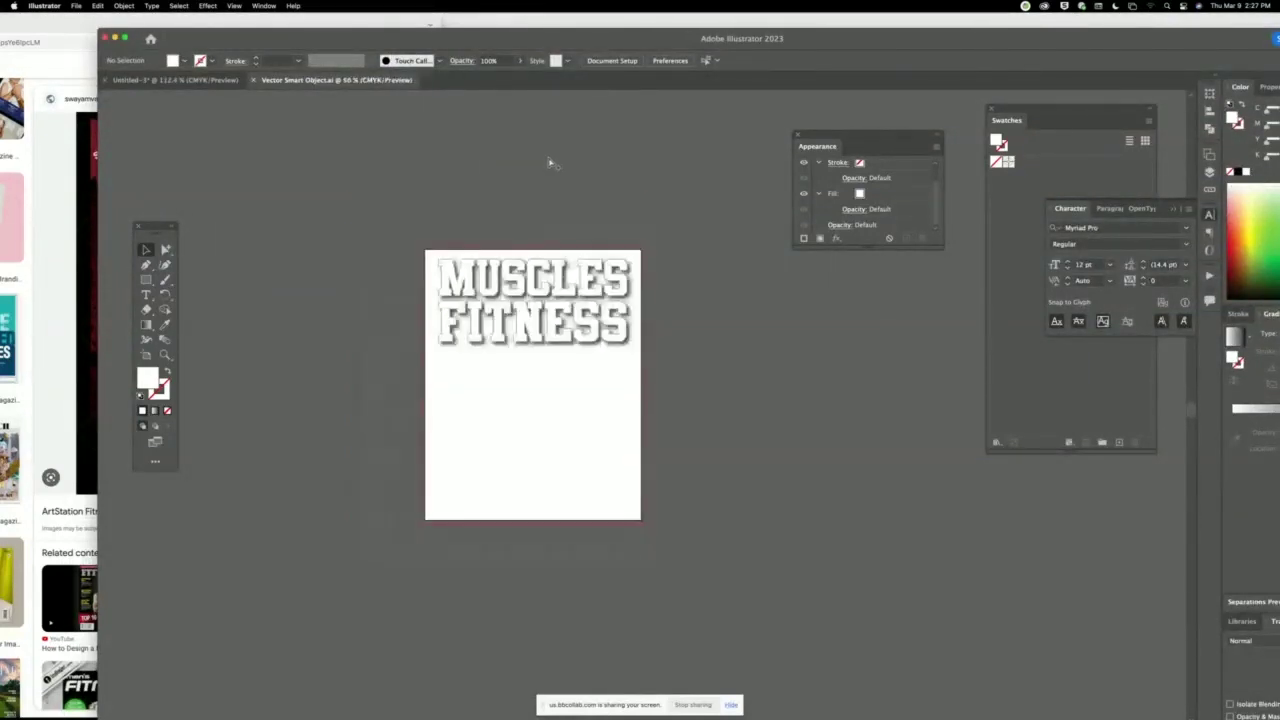
pyautogui.click(198, 79)
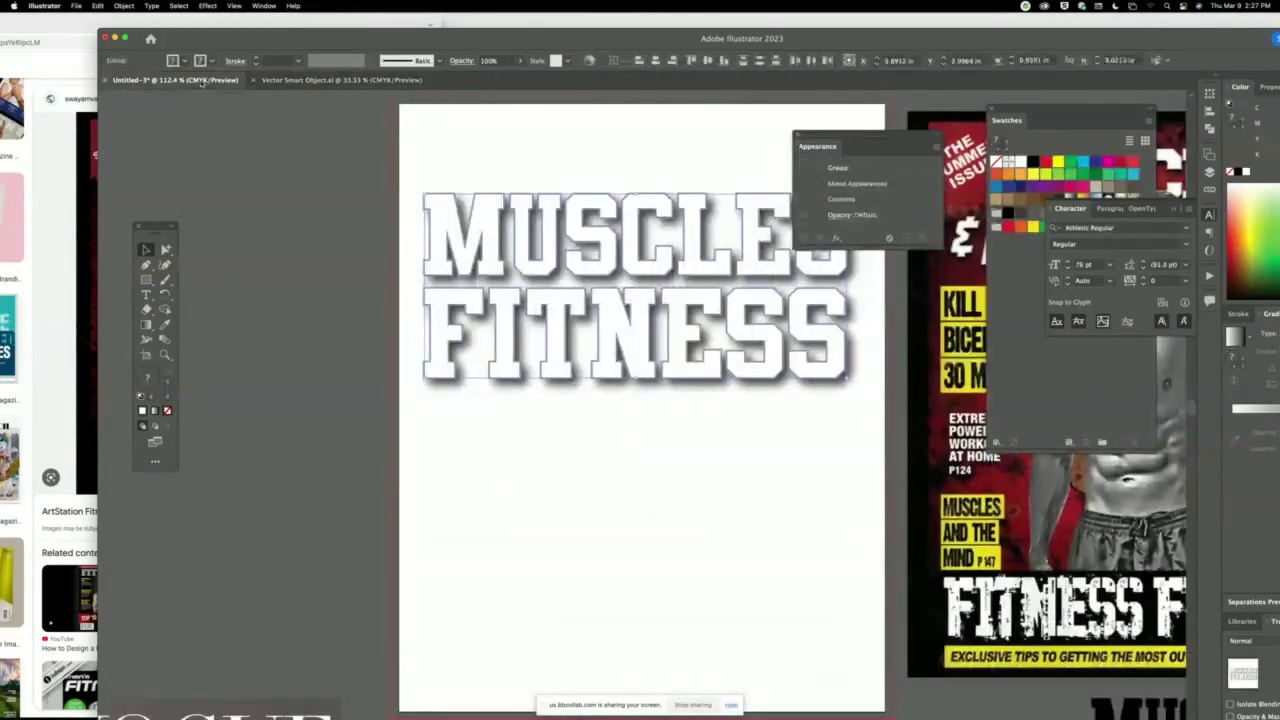
pyautogui.click(372, 80)
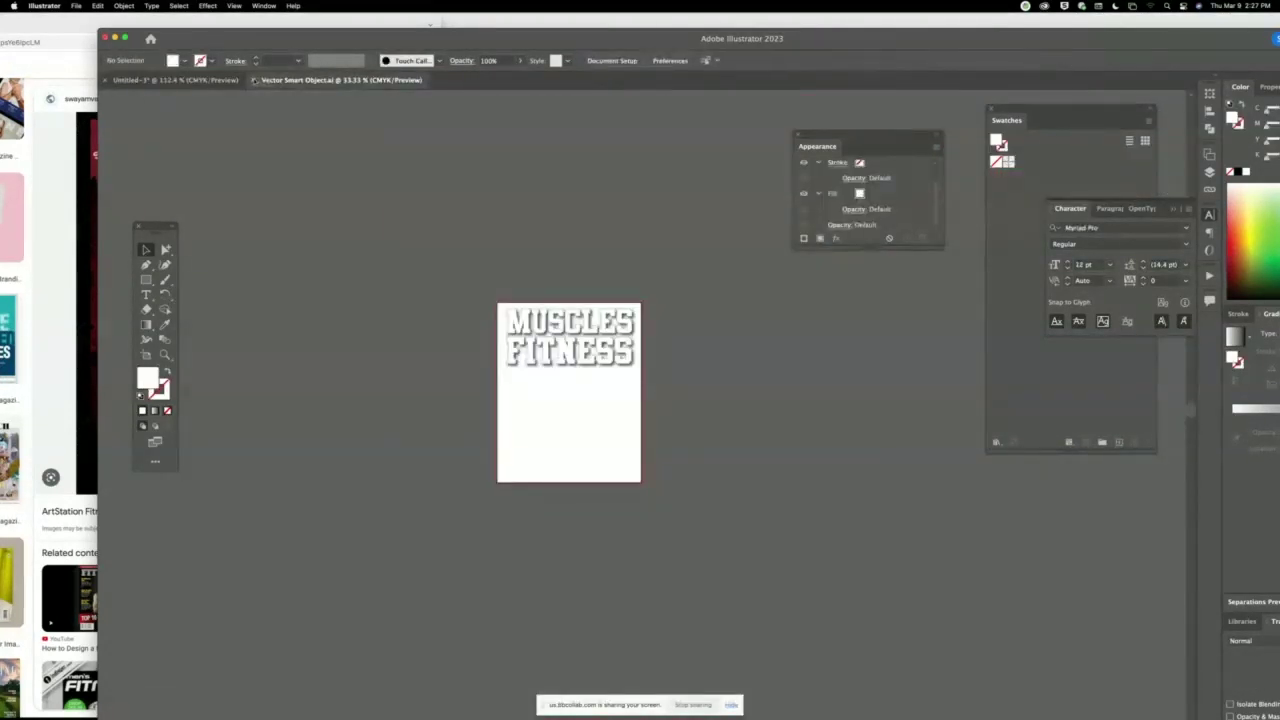
pyautogui.click(254, 80)
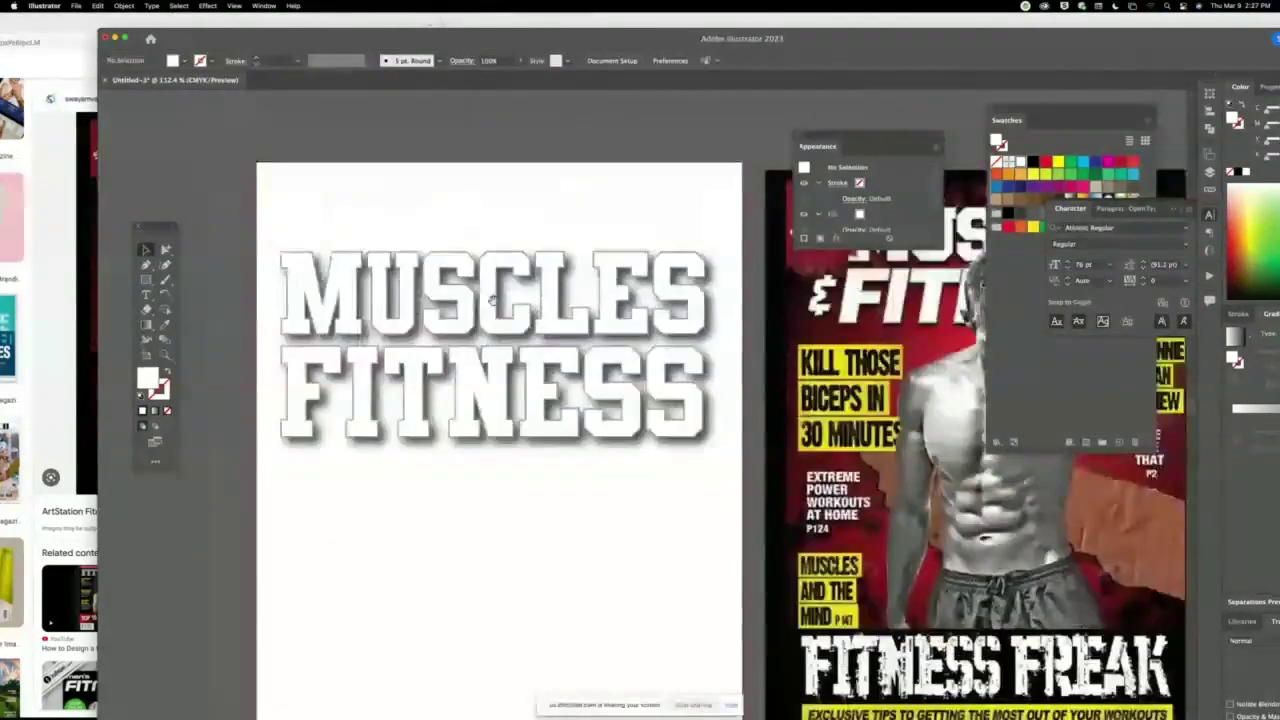
# Drag the MUSCLES FITNESS title group higher on the Untitled-3 artboard.
pyautogui.click(530, 385)
pyautogui.moveTo(527, 384); pyautogui.dragTo(527, 308)
pyautogui.scroll(-2, 527, 308)
pyautogui.hscroll(2, 527, 308)
pyautogui.hscroll(4, 400, 265)
pyautogui.scroll(-1, 400, 265)
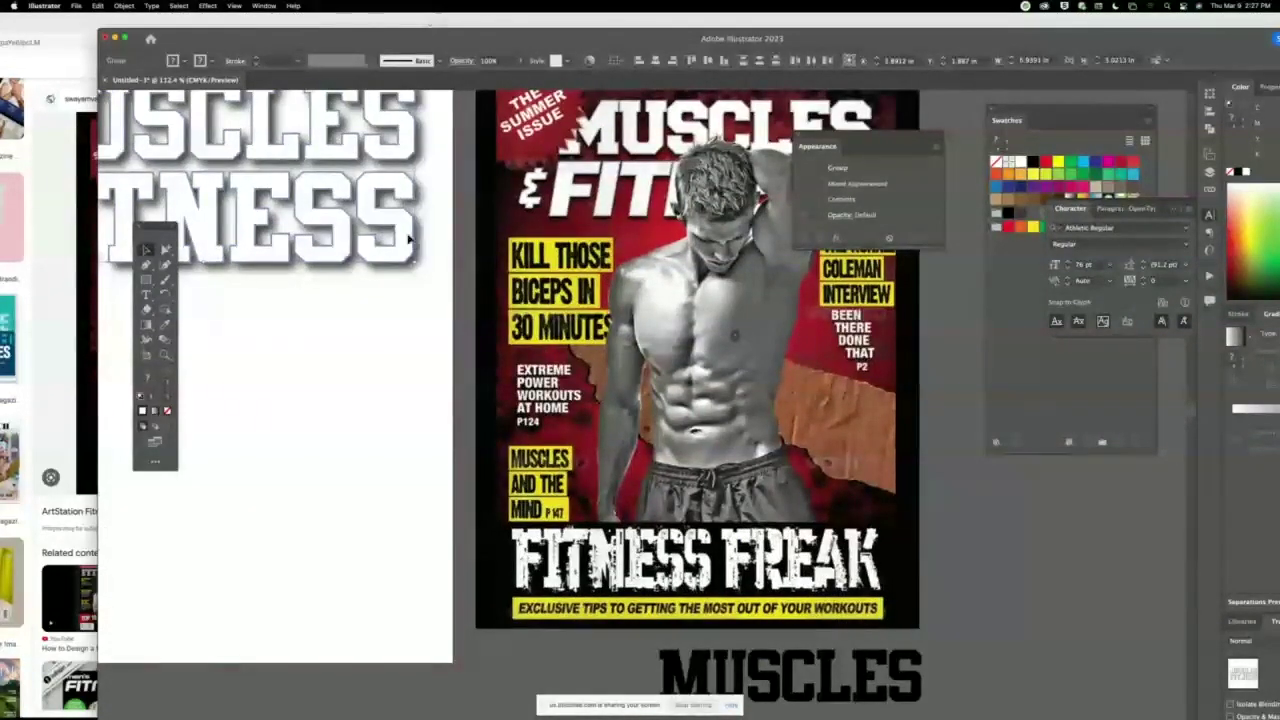
# Draw a rectangle below the title and fill it with the reference cover's yellow.
pyautogui.press('m')
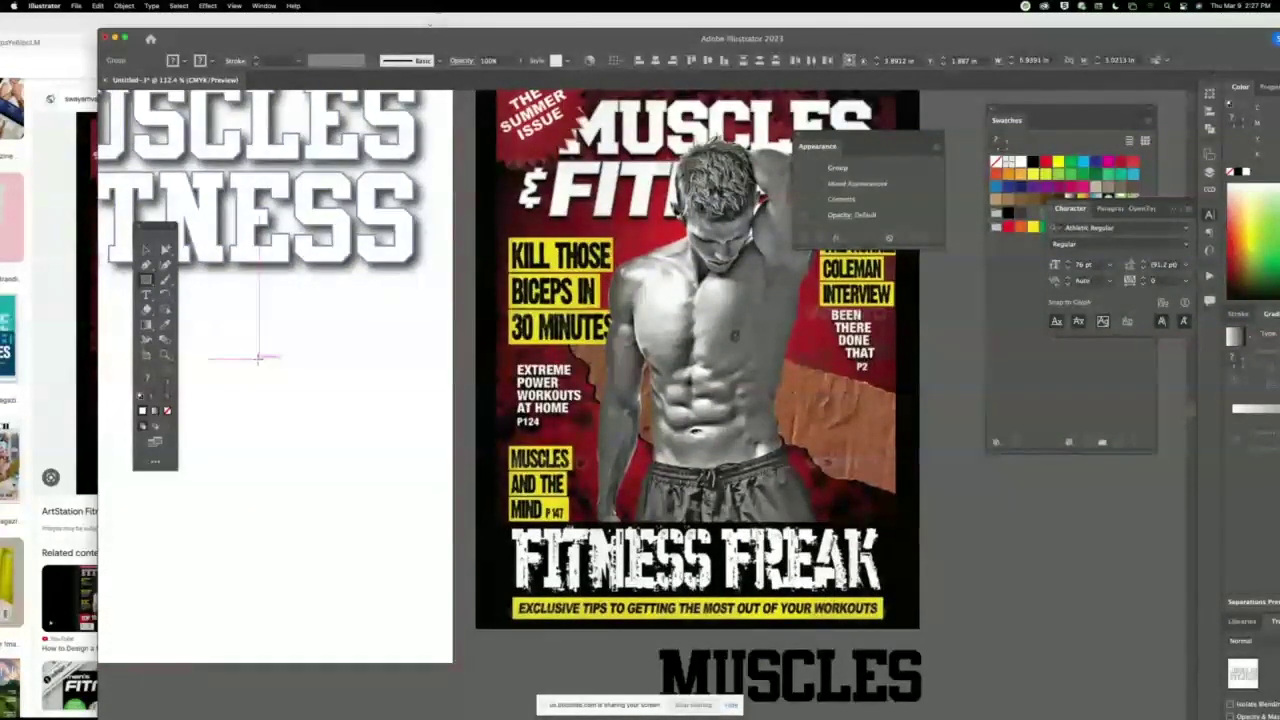
pyautogui.moveTo(258, 357); pyautogui.dragTo(409, 406)
pyautogui.press('i')
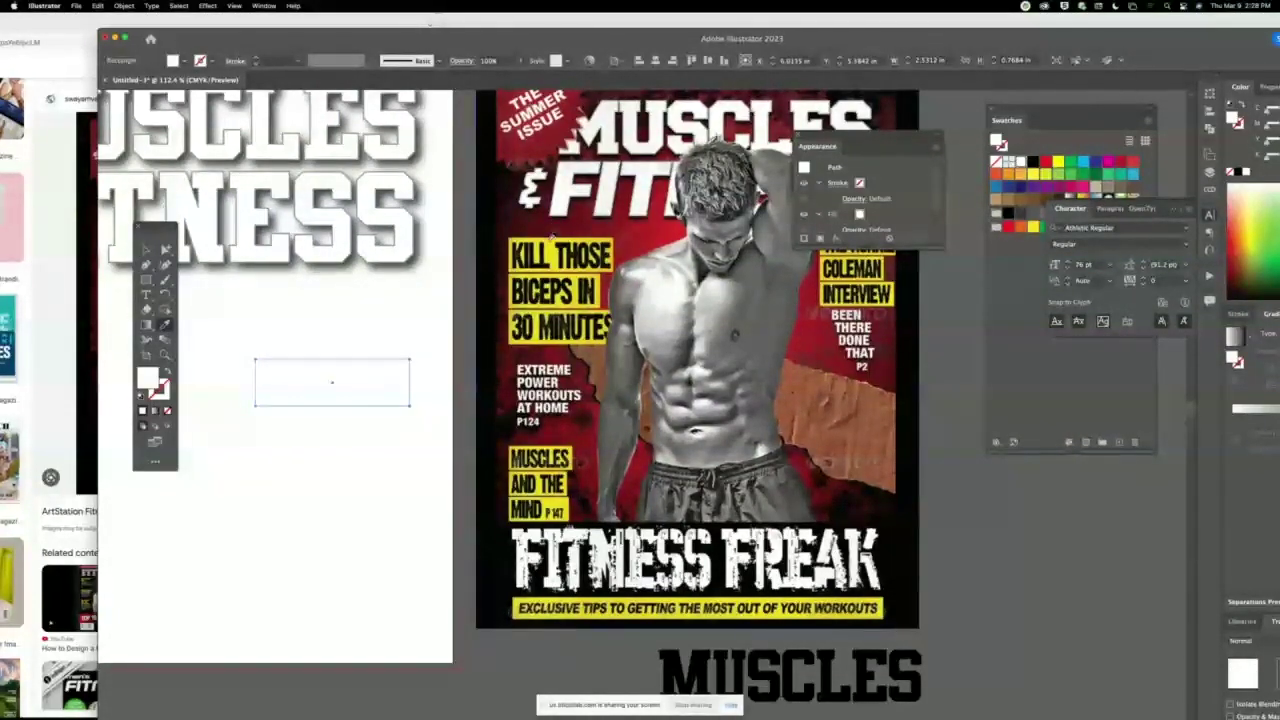
pyautogui.click(552, 245)
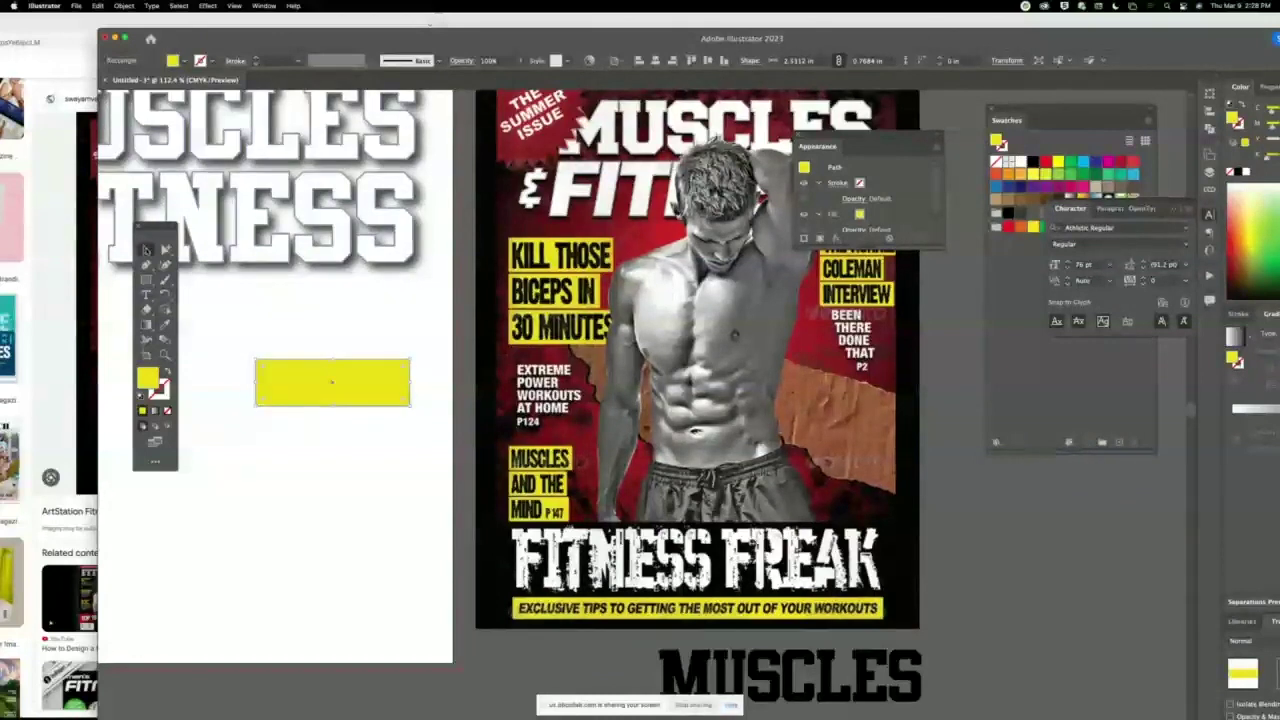
# Draw an empty area-type text frame above the yellow rectangle.
pyautogui.press('v')
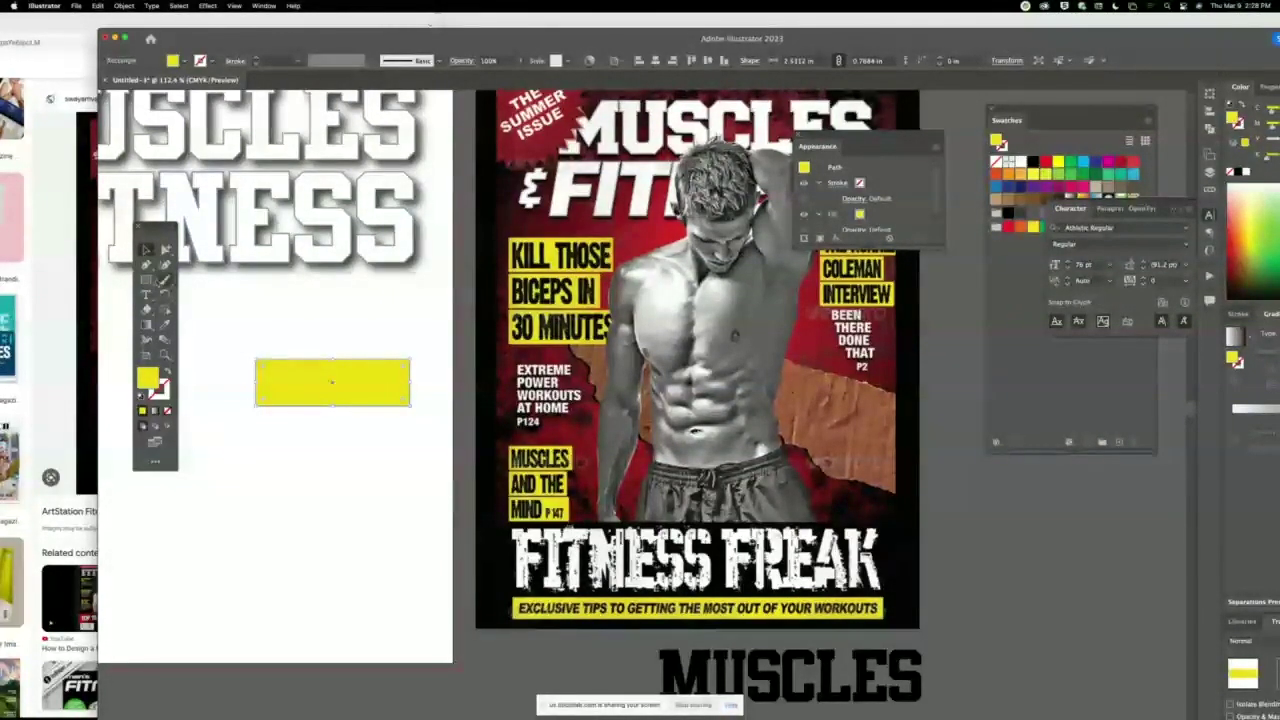
pyautogui.click(147, 293)
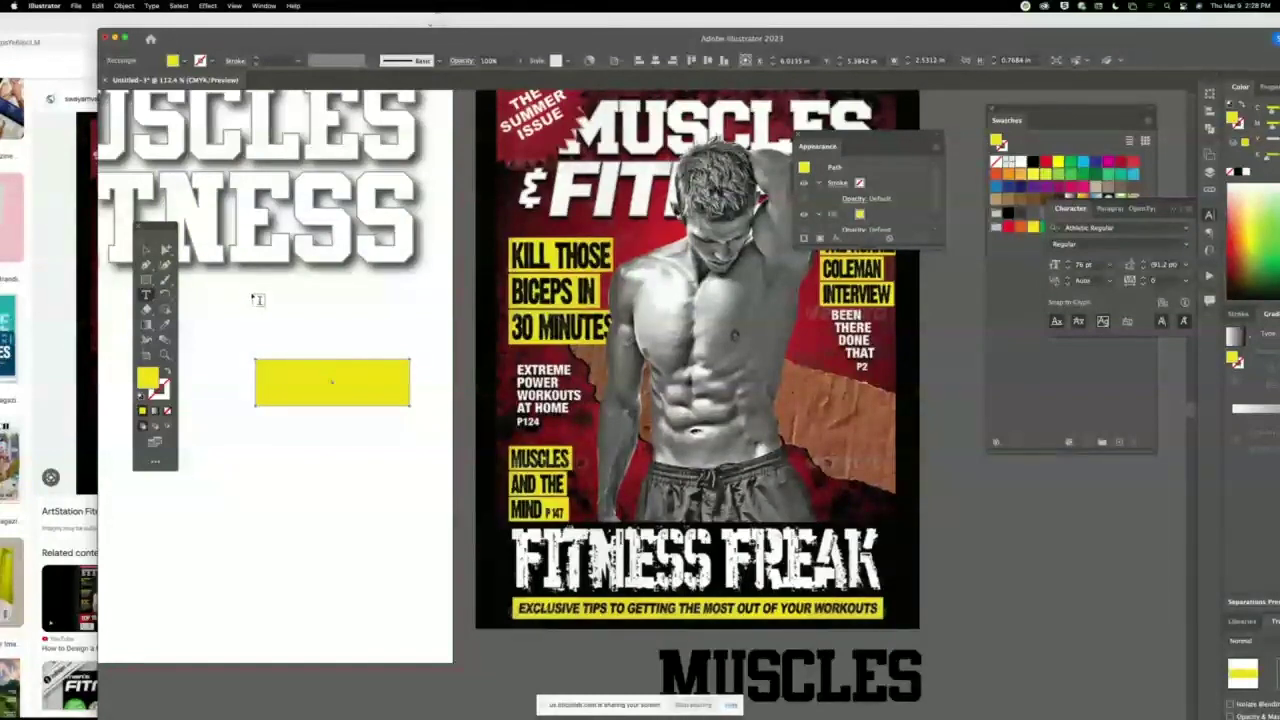
pyautogui.moveTo(254, 295); pyautogui.dragTo(416, 343)
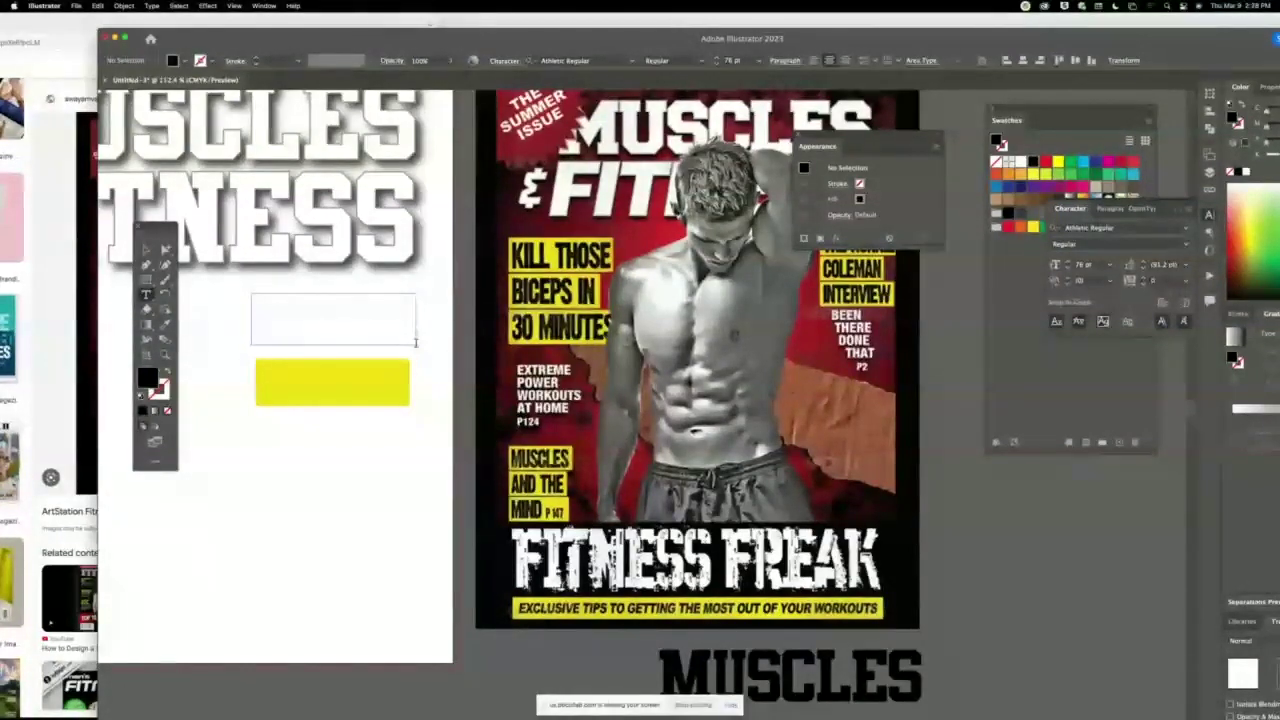
# Paste the KILL THOSE headline into the text frame, lengthen the frame, and select the text.
pyautogui.click(146, 249)
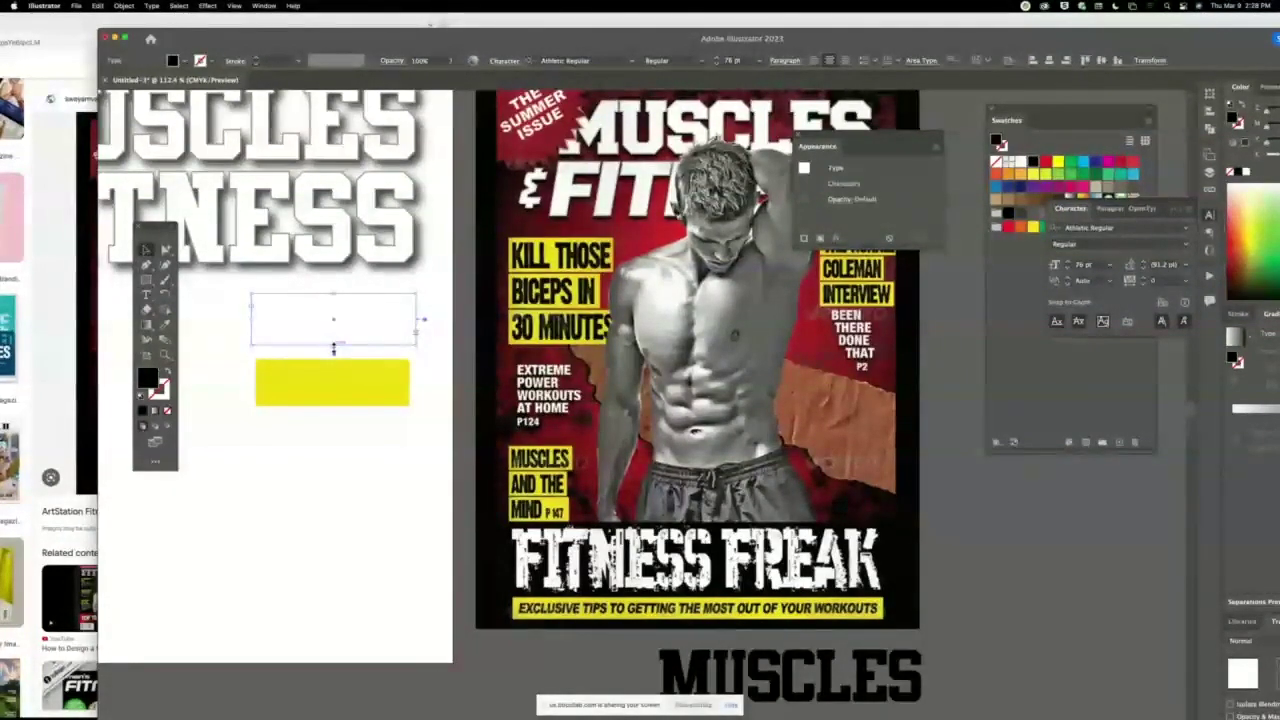
pyautogui.write('KILL THOS')
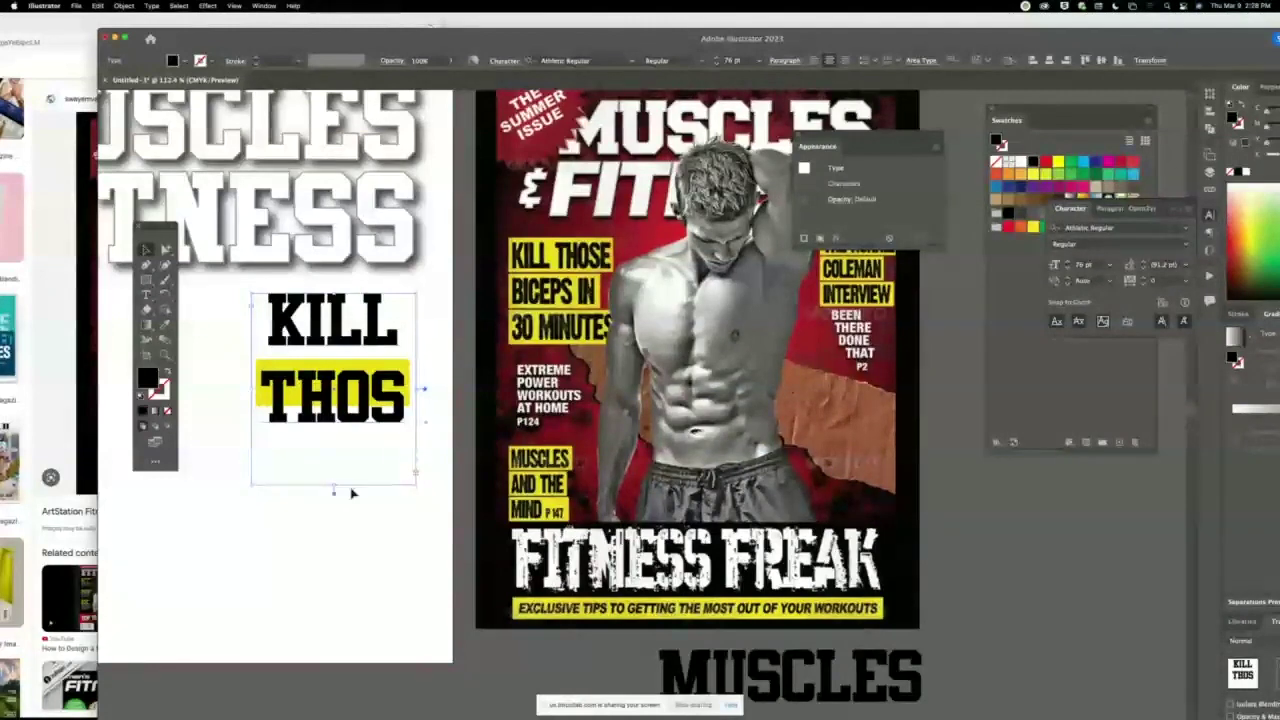
pyautogui.moveTo(336, 488); pyautogui.dragTo(336, 622)
pyautogui.doubleClick(337, 489)
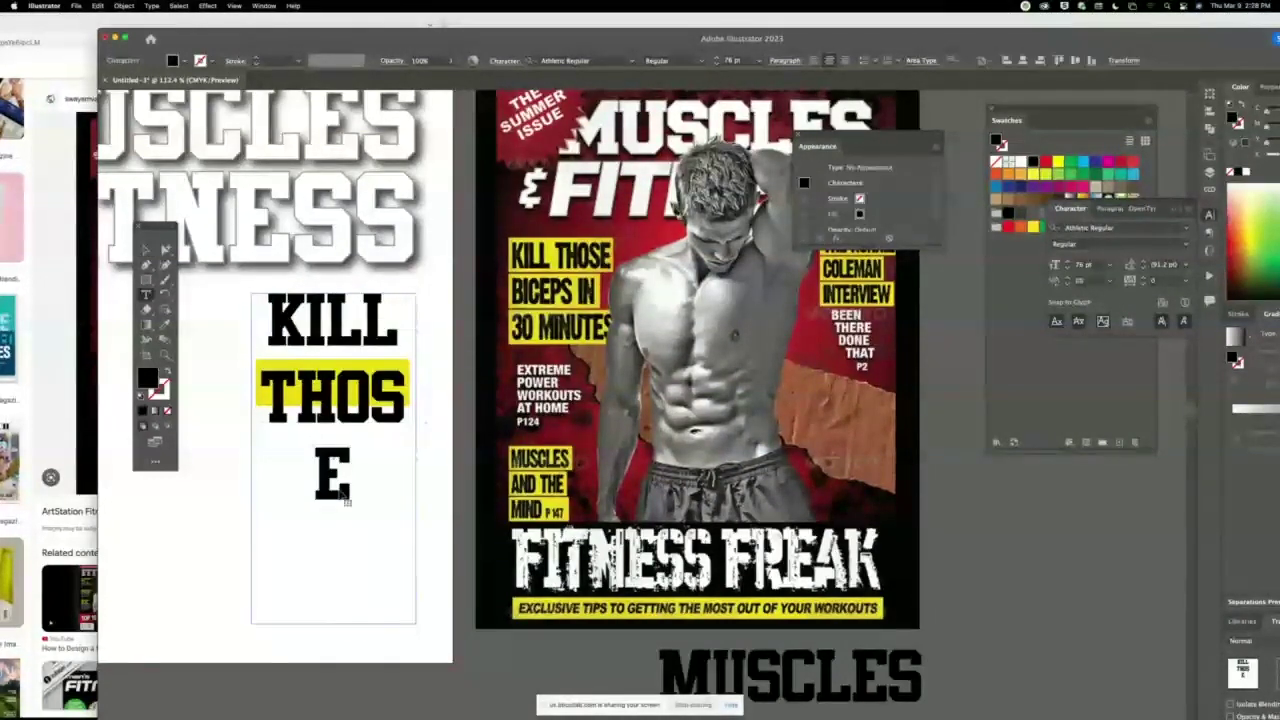
pyautogui.press('super+a')
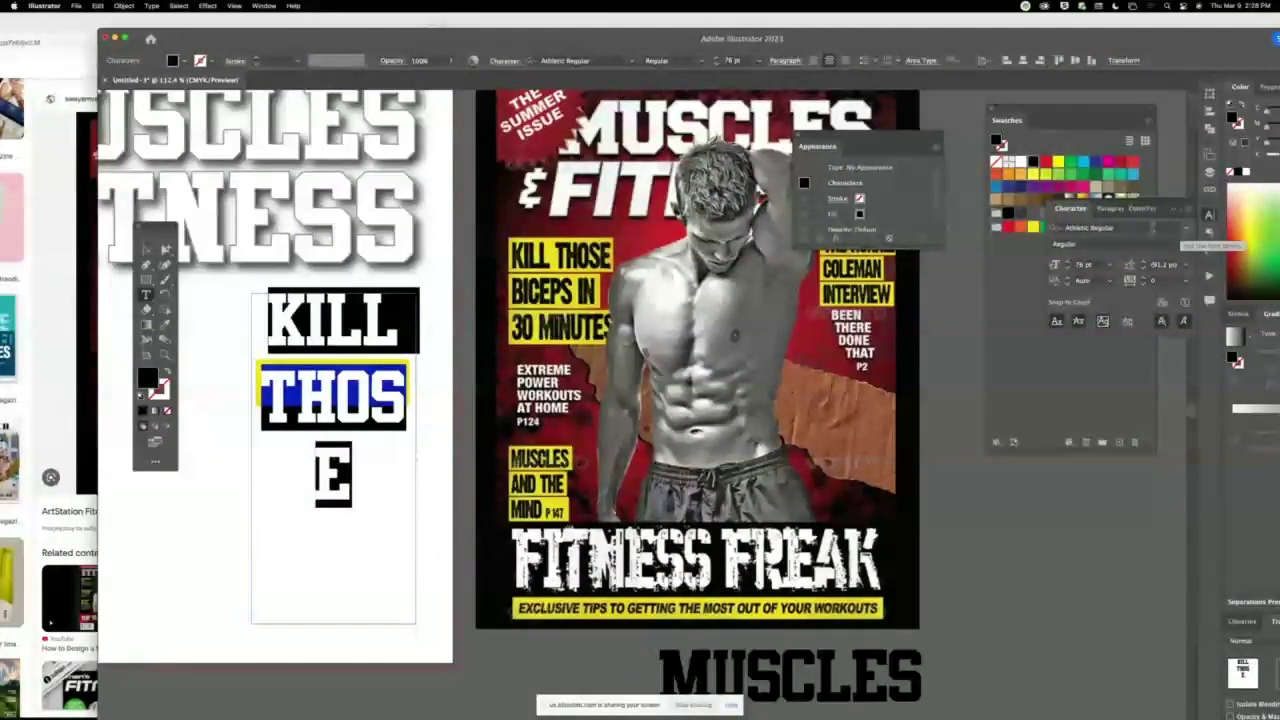
# Search for Amatic and preview several Baloo fonts on the KILL THOSE headline.
pyautogui.click(1150, 228)
pyautogui.write('Amatic SC')
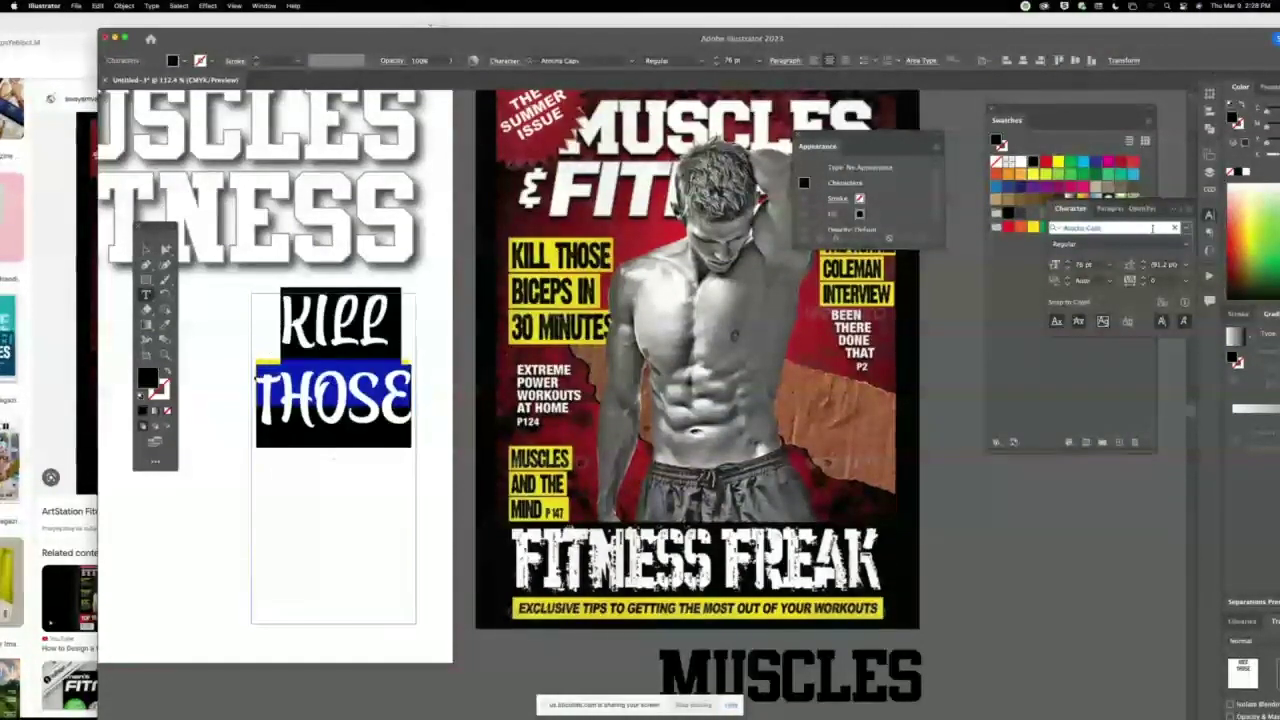
pyautogui.press('Down')
pyautogui.press('Down')
pyautogui.press('Down')
pyautogui.press('Down')
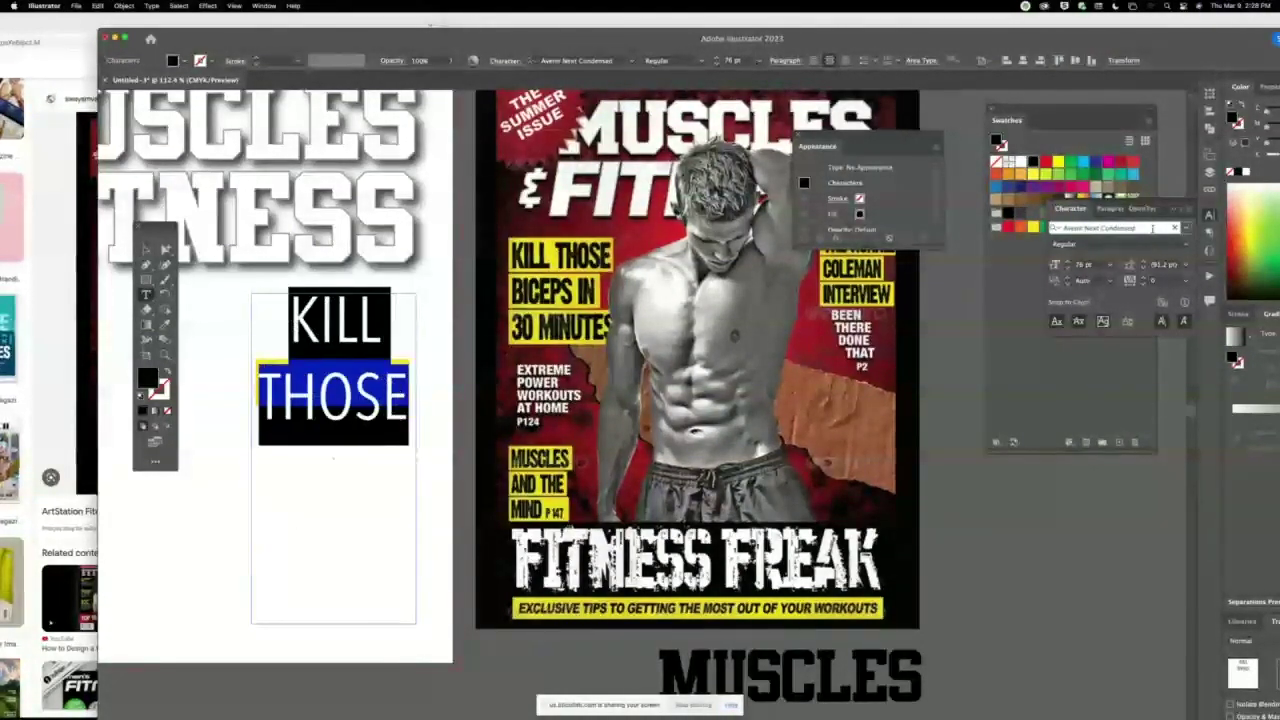
pyautogui.press('Down')
pyautogui.press('Down')
pyautogui.press('Down')
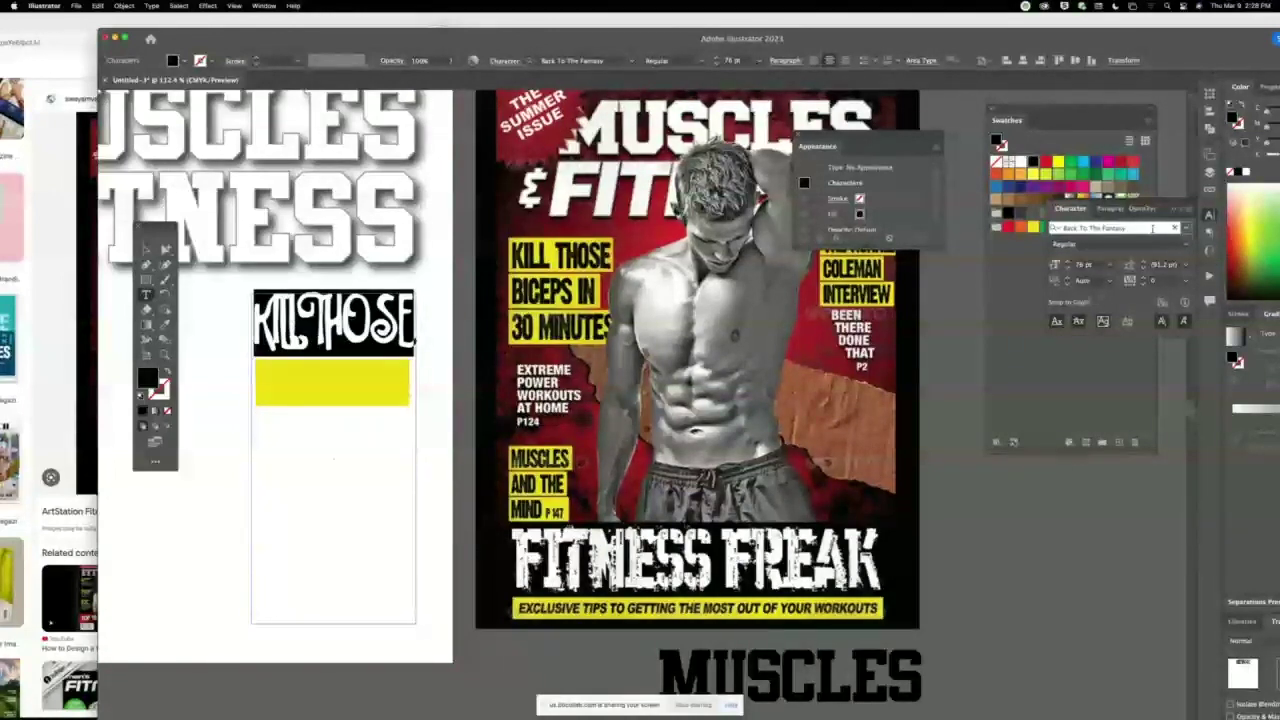
pyautogui.press('Down')
pyautogui.press('Down')
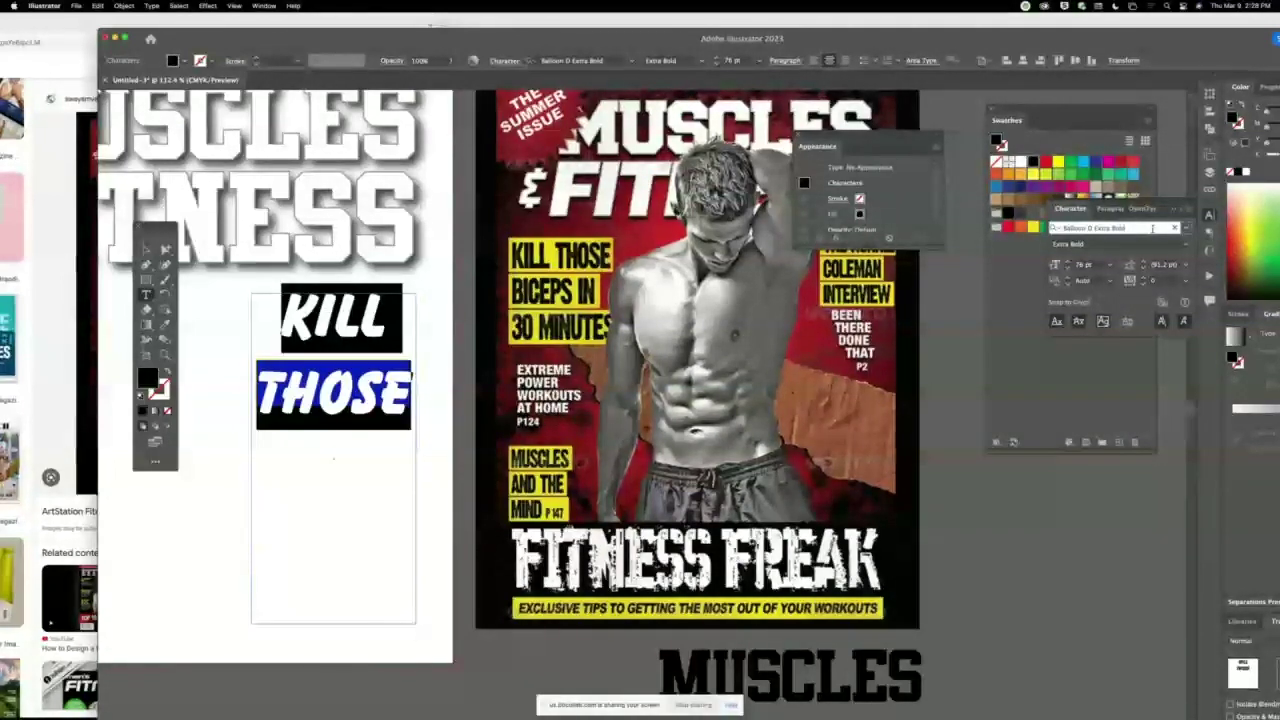
pyautogui.press('Down')
pyautogui.press('Down')
pyautogui.press('Down')
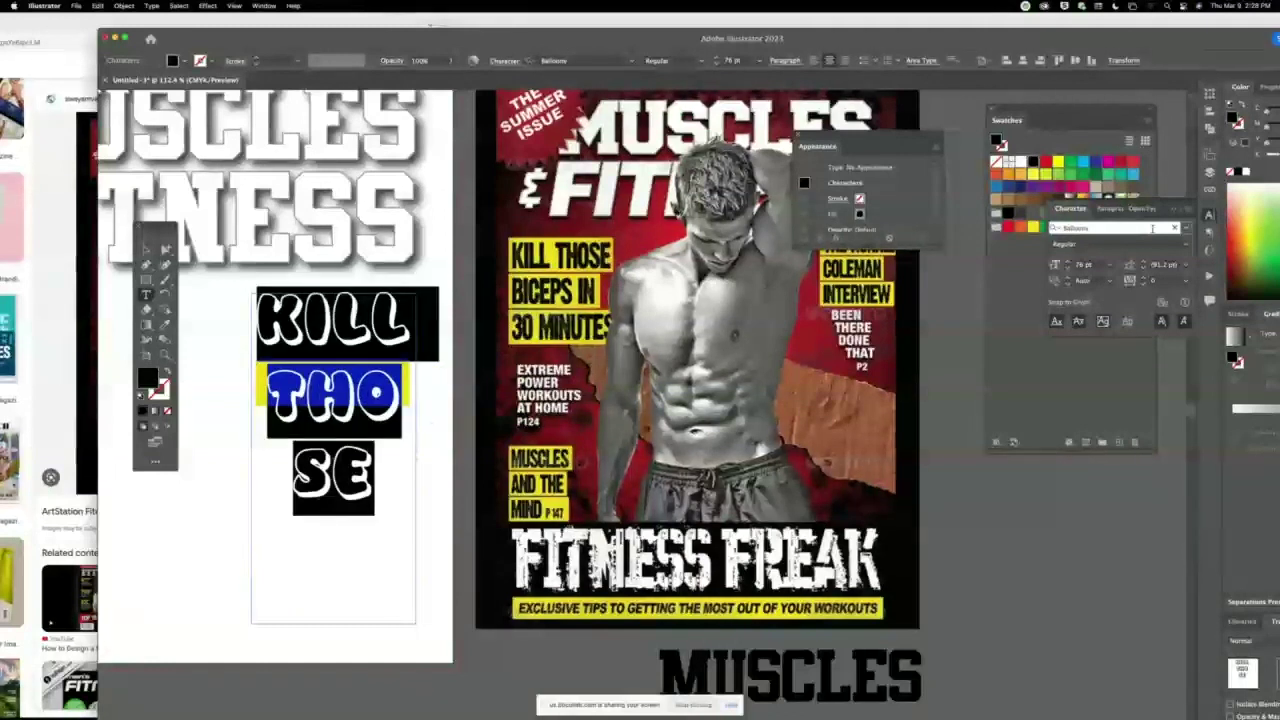
pyautogui.press('Down')
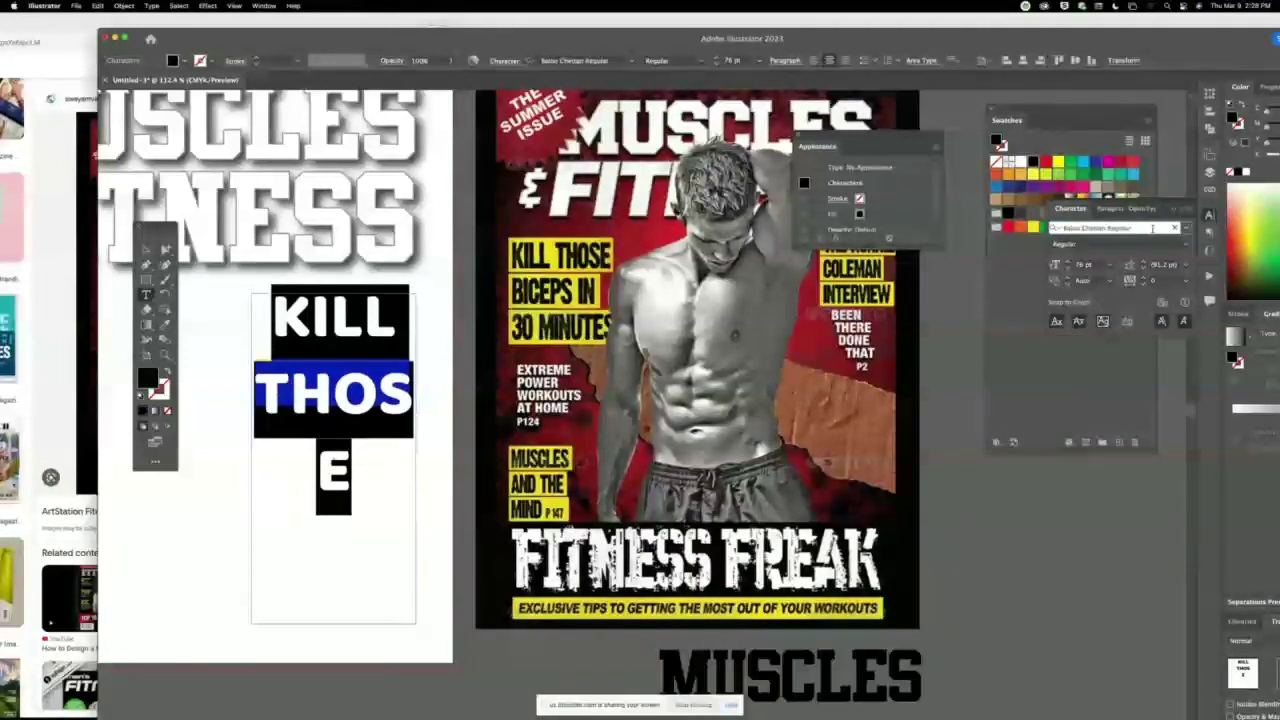
pyautogui.press('Down')
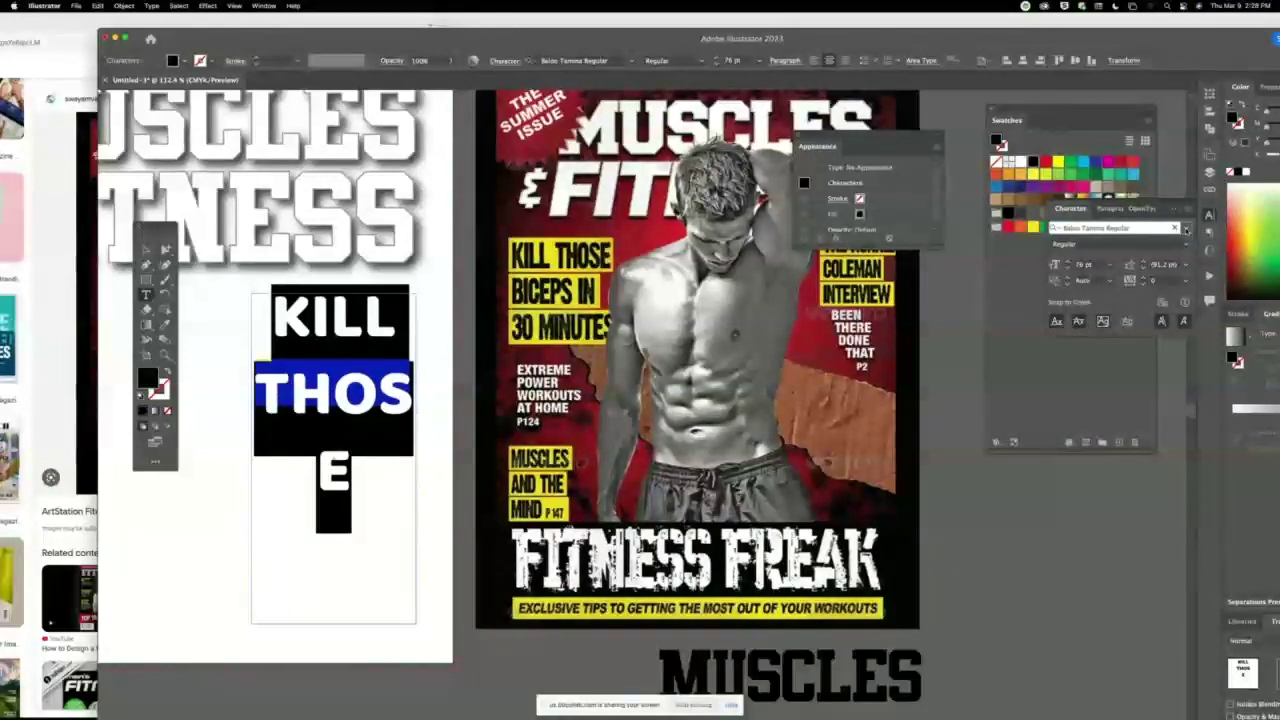
# Filter the font list to Sans Serif and apply Bebas Neue Regular to the headline.
pyautogui.click(1186, 228)
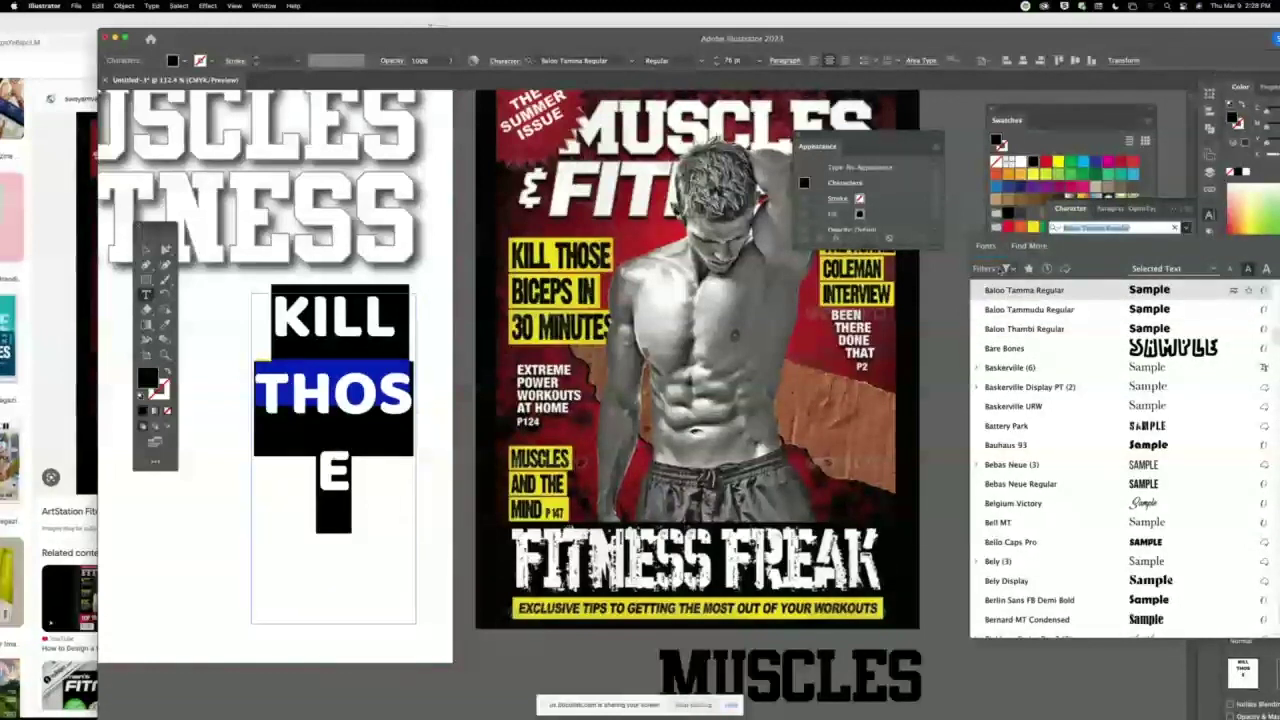
pyautogui.click(1009, 268)
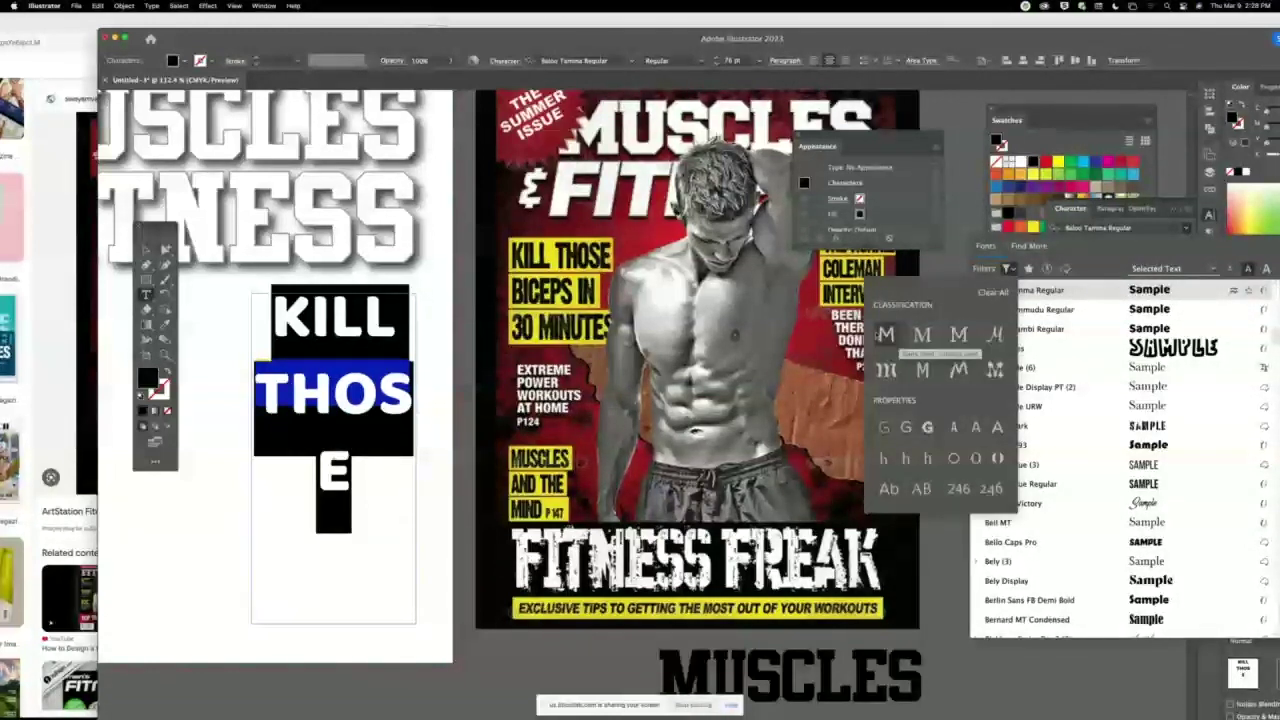
pyautogui.click(886, 334)
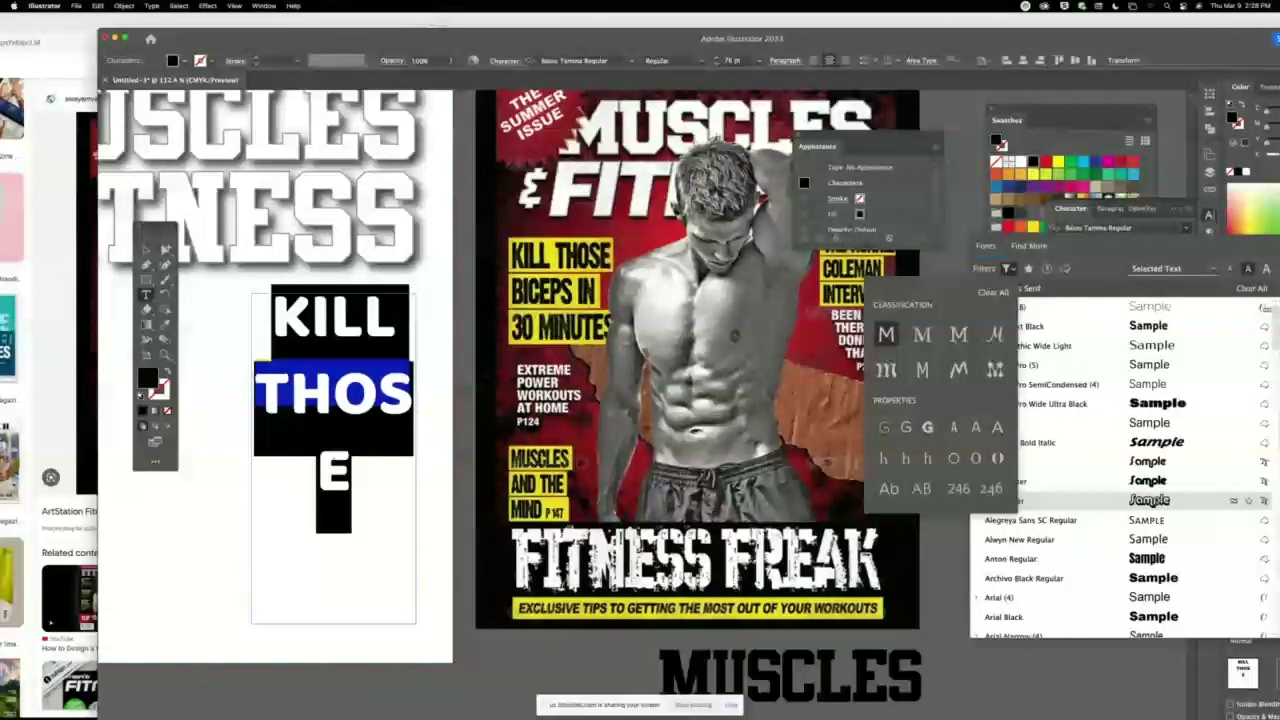
pyautogui.scroll(-1, 1268, 380)
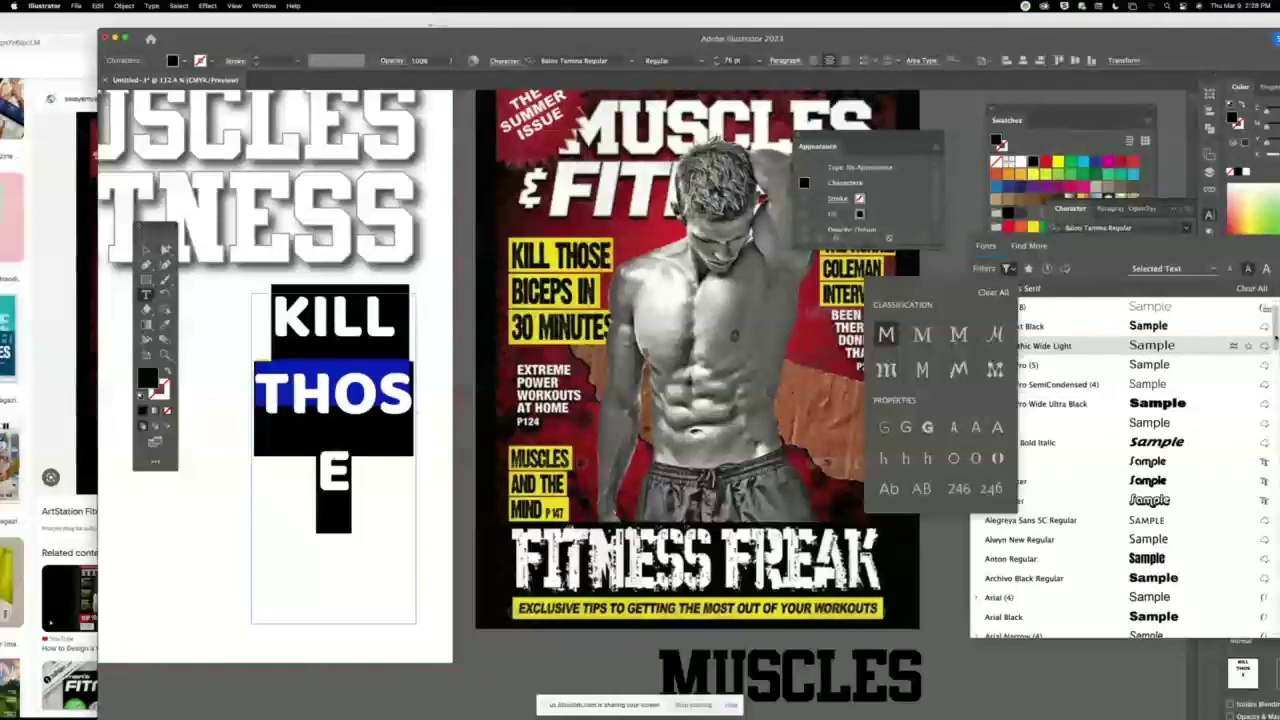
pyautogui.moveTo(1276, 353); pyautogui.dragTo(1276, 422)
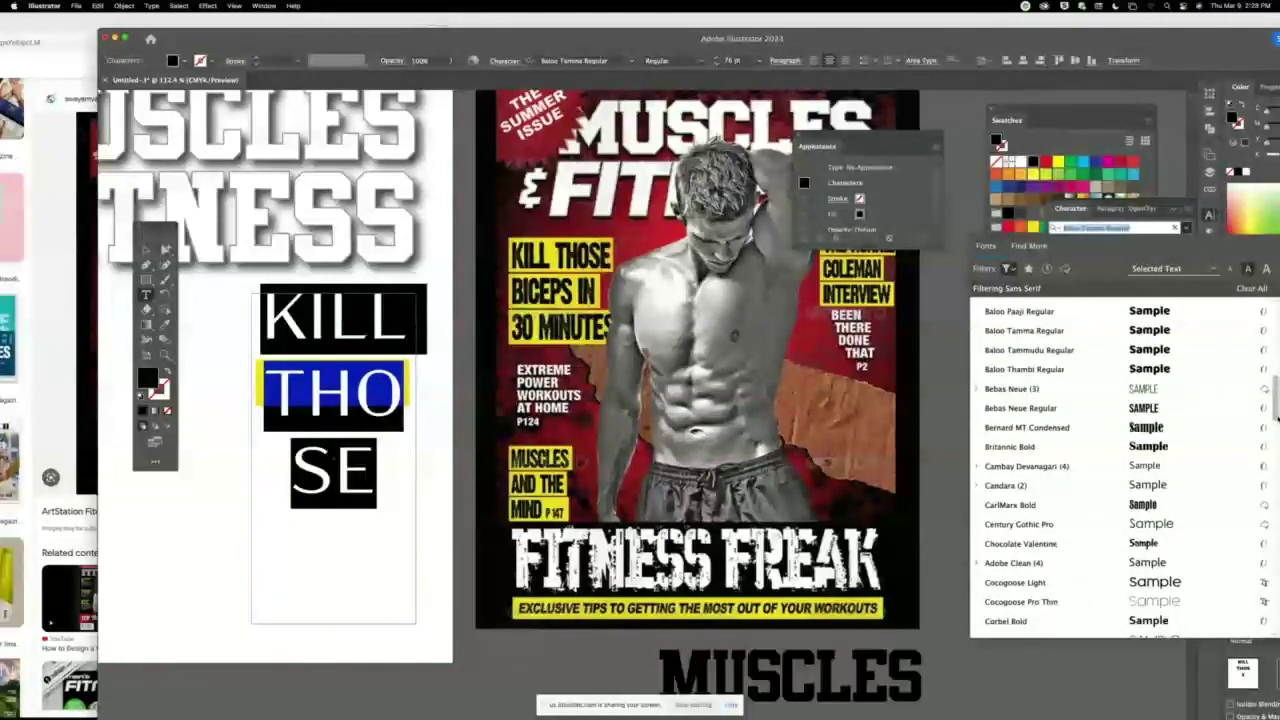
pyautogui.click(1161, 408)
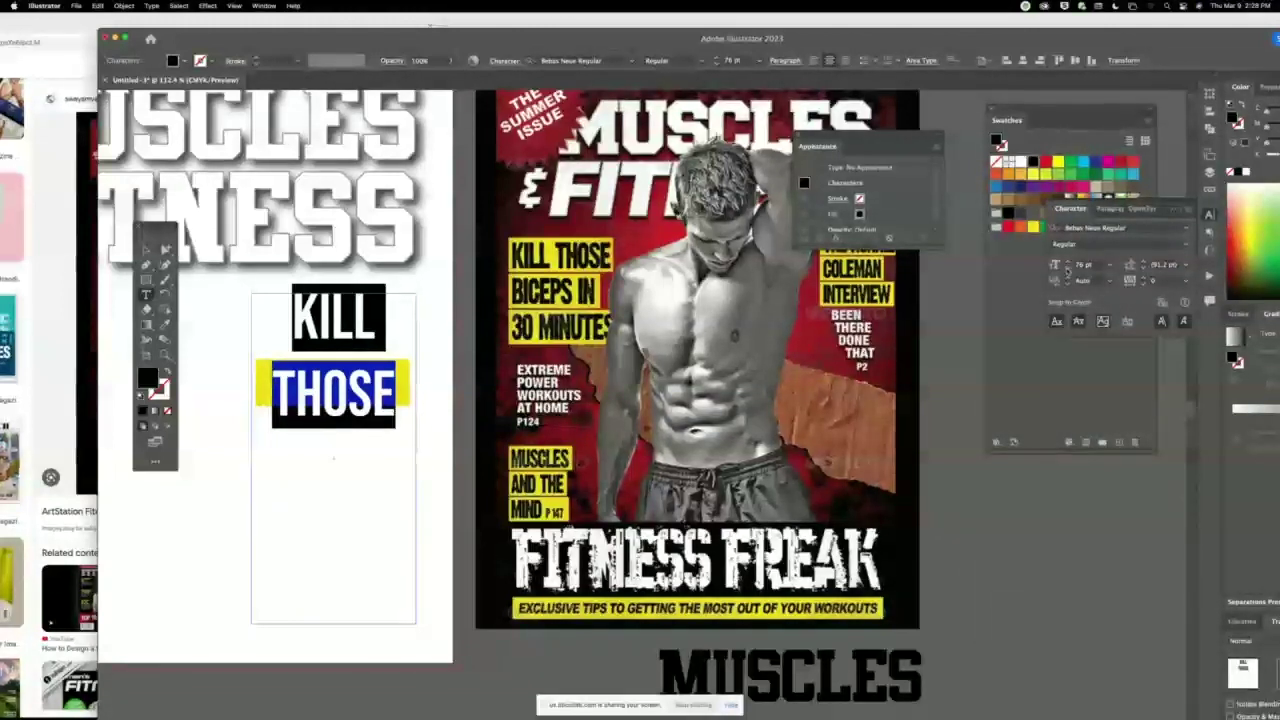
# Reduce the headline font size to 49 pt so KILL THOSE fits on one line.
pyautogui.click(1067, 268)
pyautogui.click(1067, 268)
pyautogui.click(1067, 268)
pyautogui.click(1067, 268)
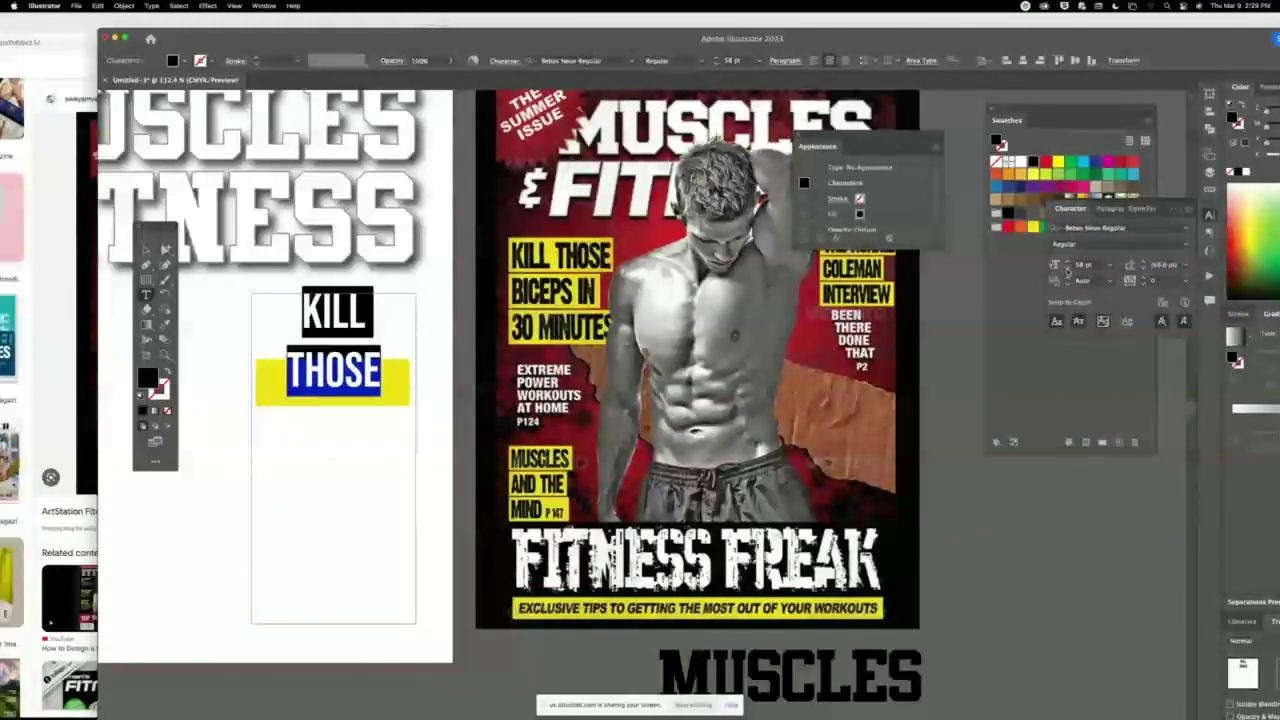
pyautogui.click(1067, 268)
pyautogui.click(1067, 268)
pyautogui.click(1067, 268)
pyautogui.click(1067, 268)
pyautogui.click(1067, 268)
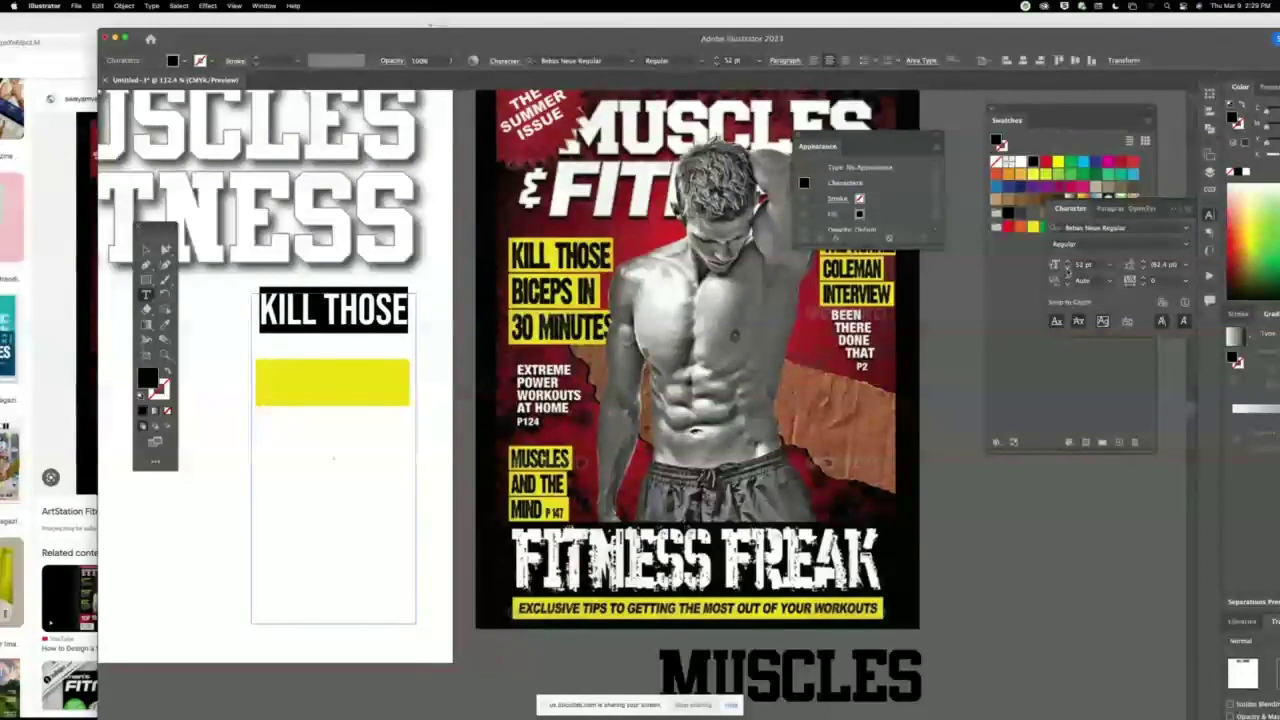
pyautogui.click(1067, 268)
pyautogui.click(1067, 268)
pyautogui.click(1067, 268)
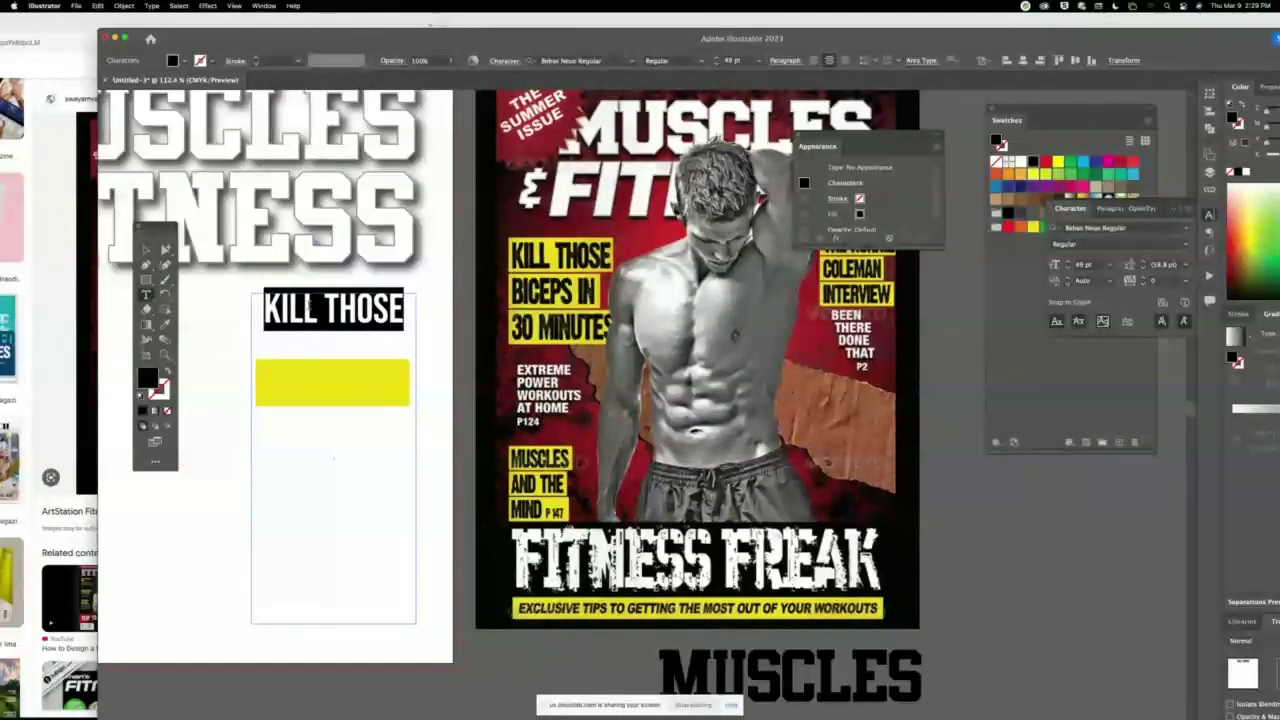
# Add BICEPS IN and 30 MINUTES as separate lines below KILL THOSE.
pyautogui.click(374, 310)
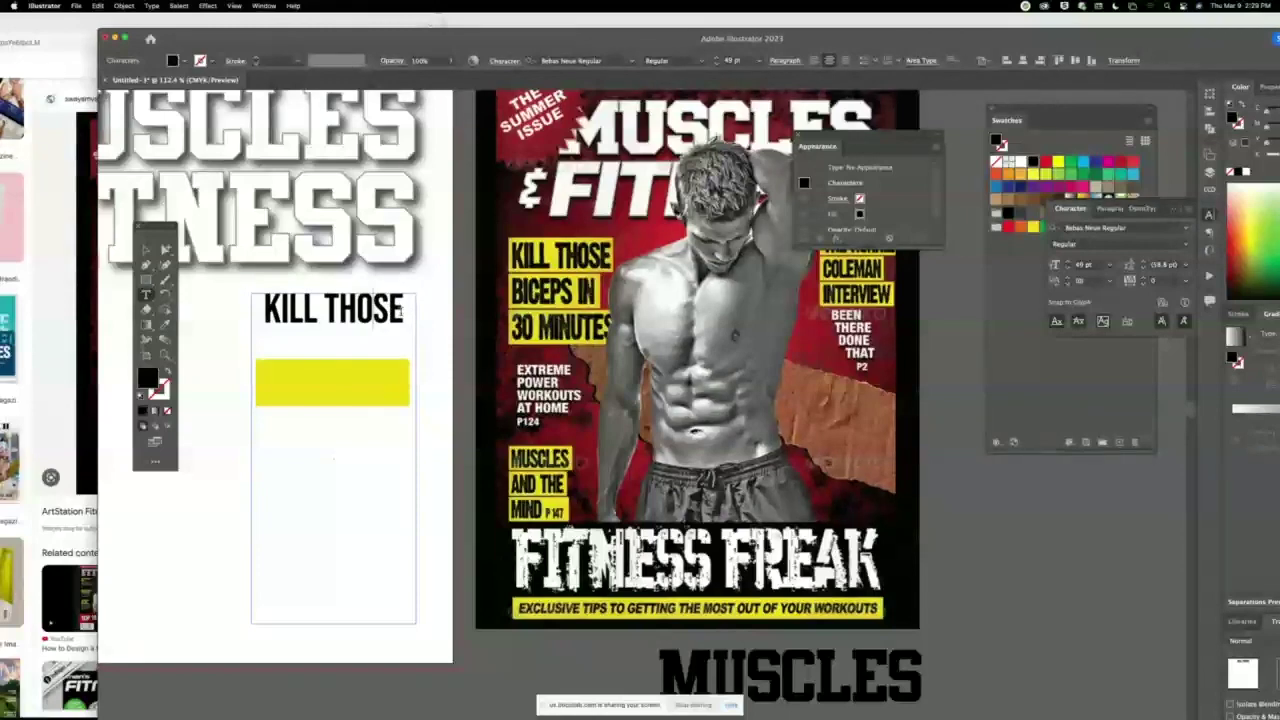
pyautogui.write('BICEPS IN')
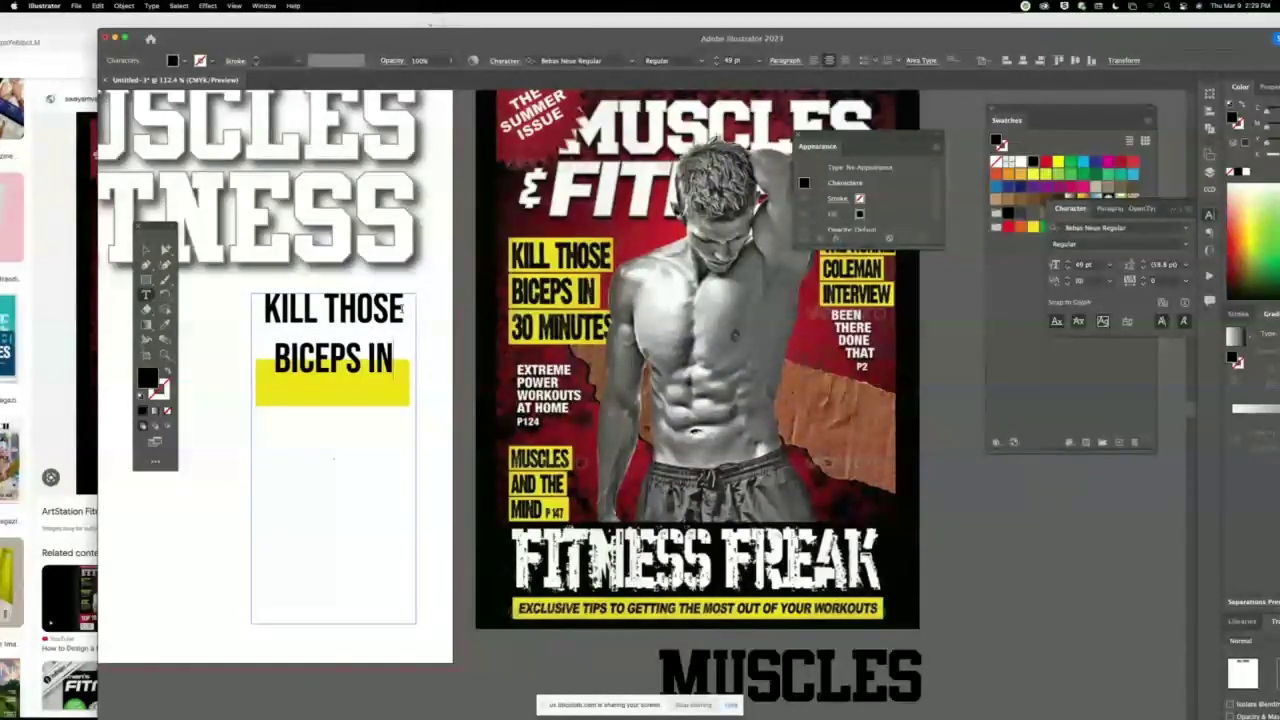
pyautogui.press('Return')
pyautogui.write('30 MIN')
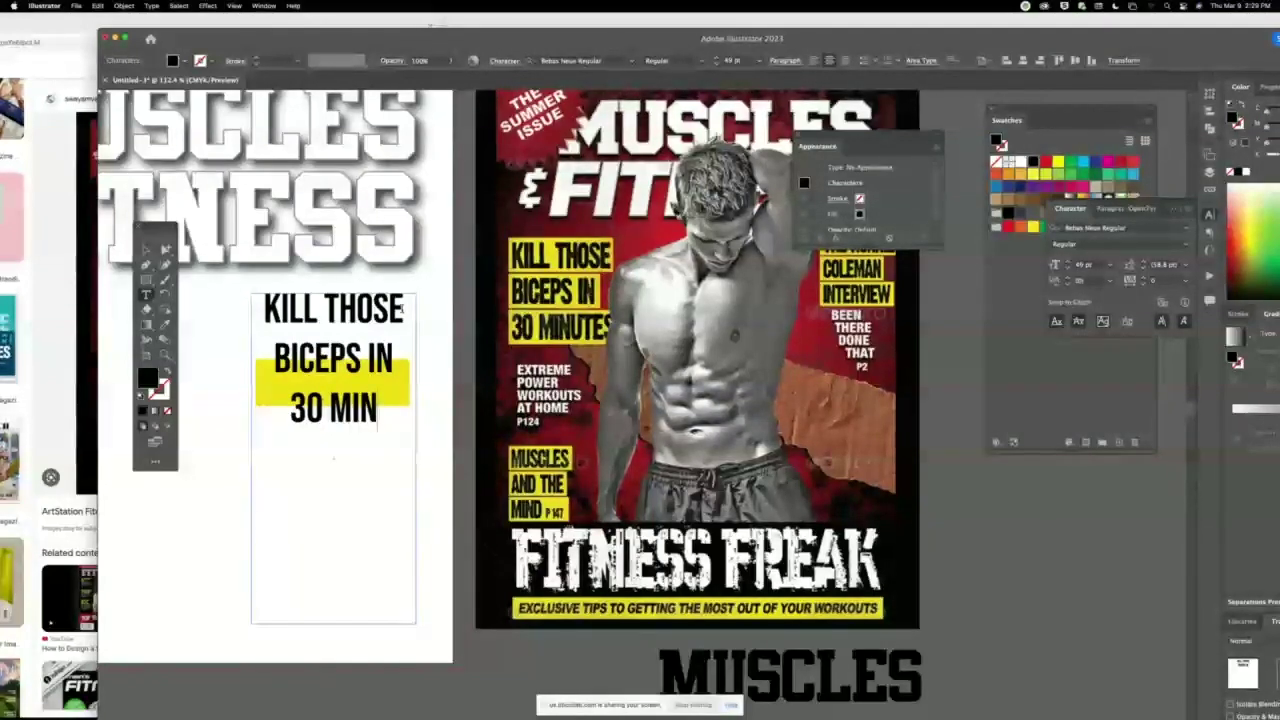
pyautogui.write('UTES')
# Left-align all three headline lines and deselect the text box.
pyautogui.press('super+a')
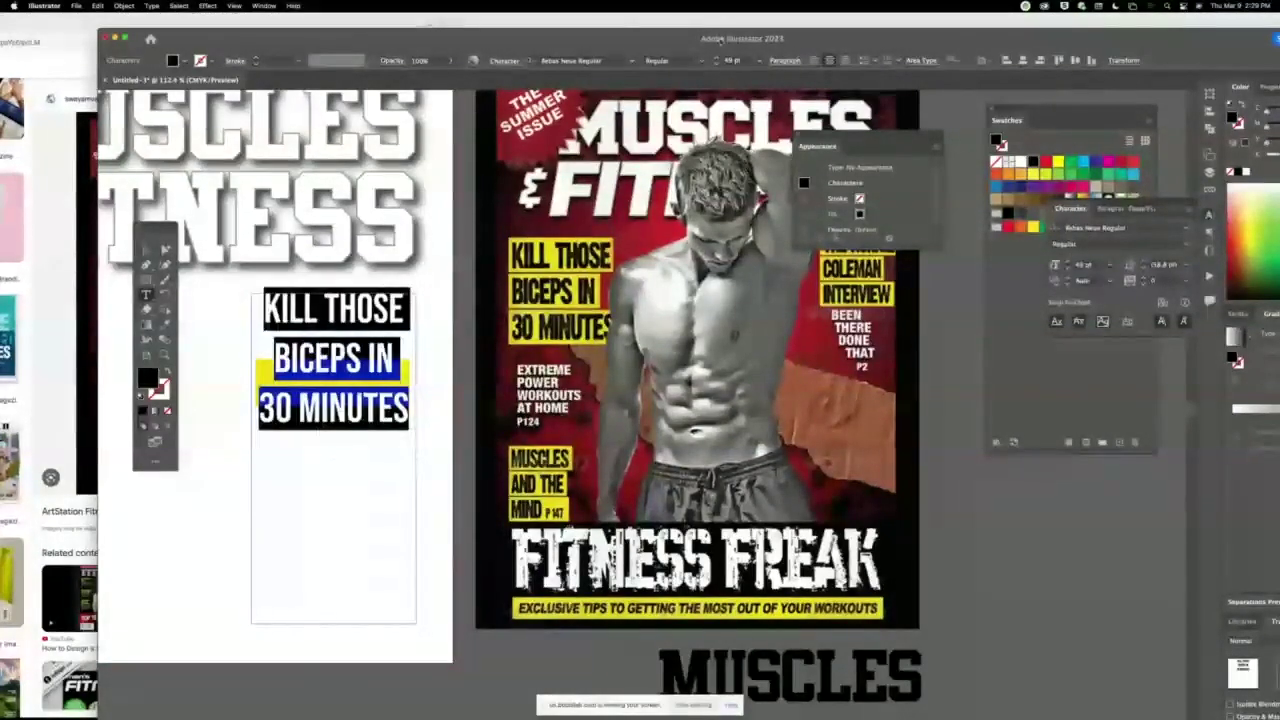
pyautogui.press('super+shift+l')
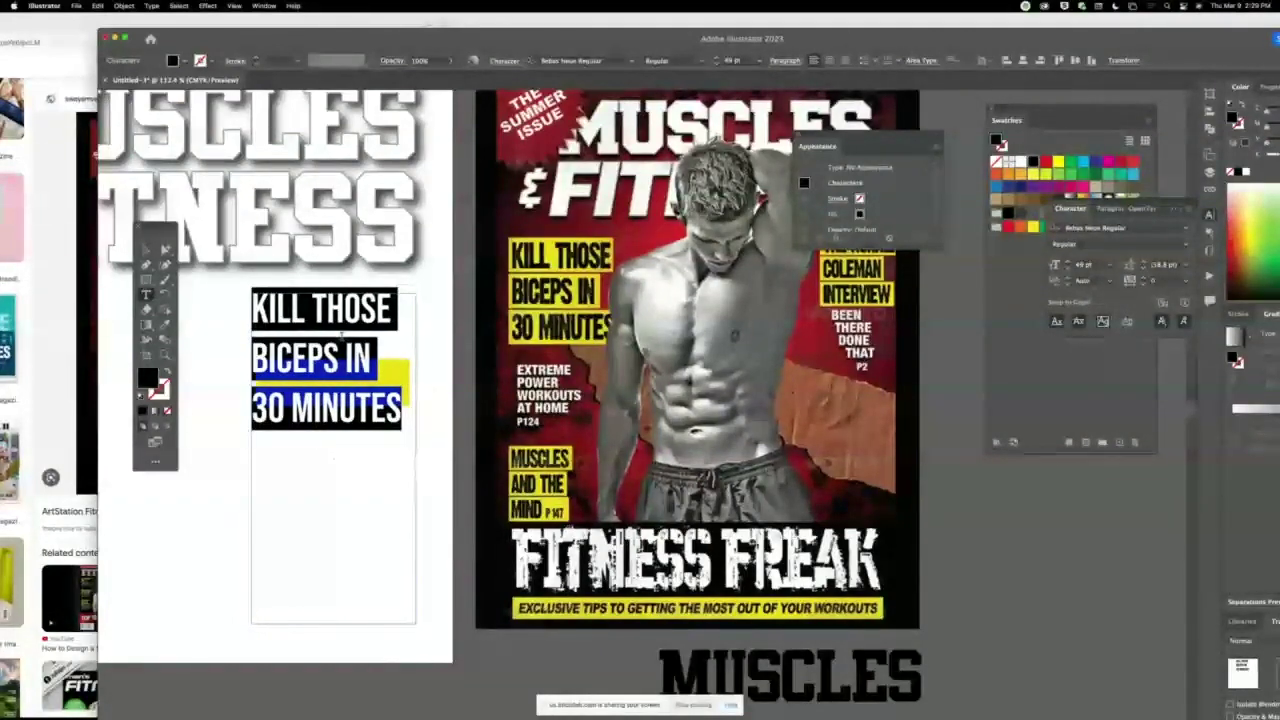
pyautogui.click(342, 392)
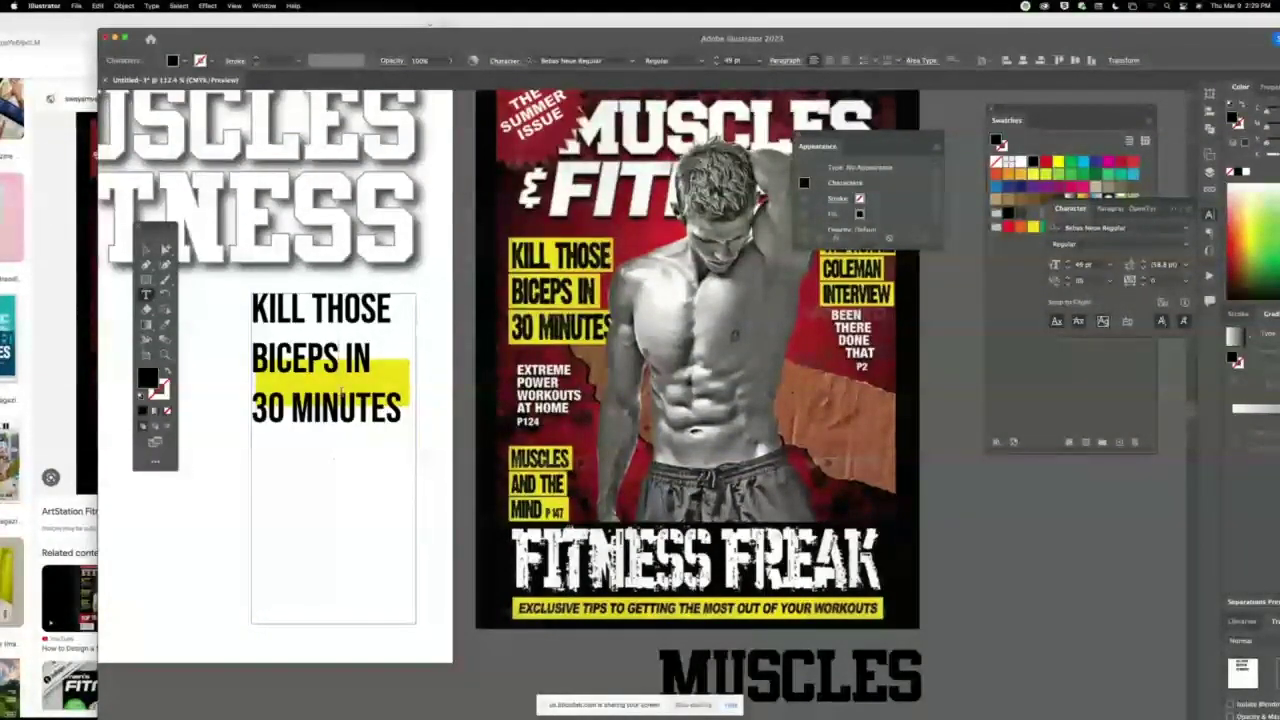
pyautogui.click(146, 250)
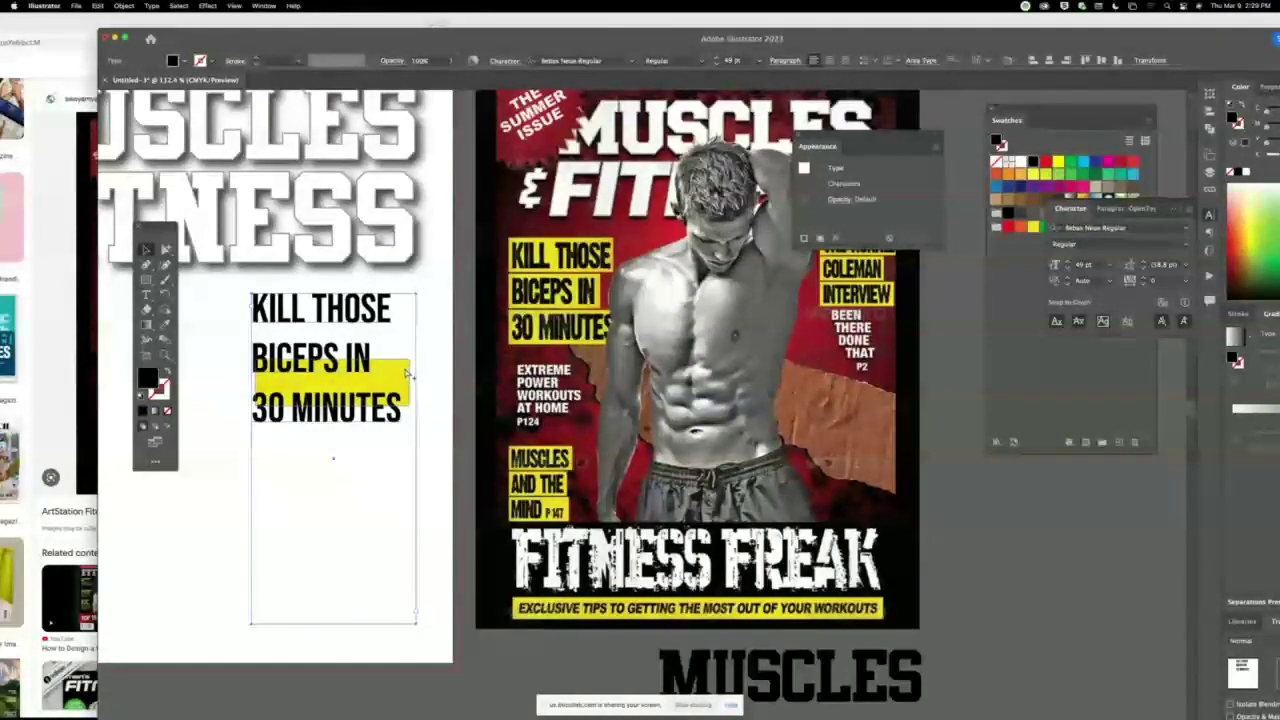
pyautogui.press('super+shift+a')
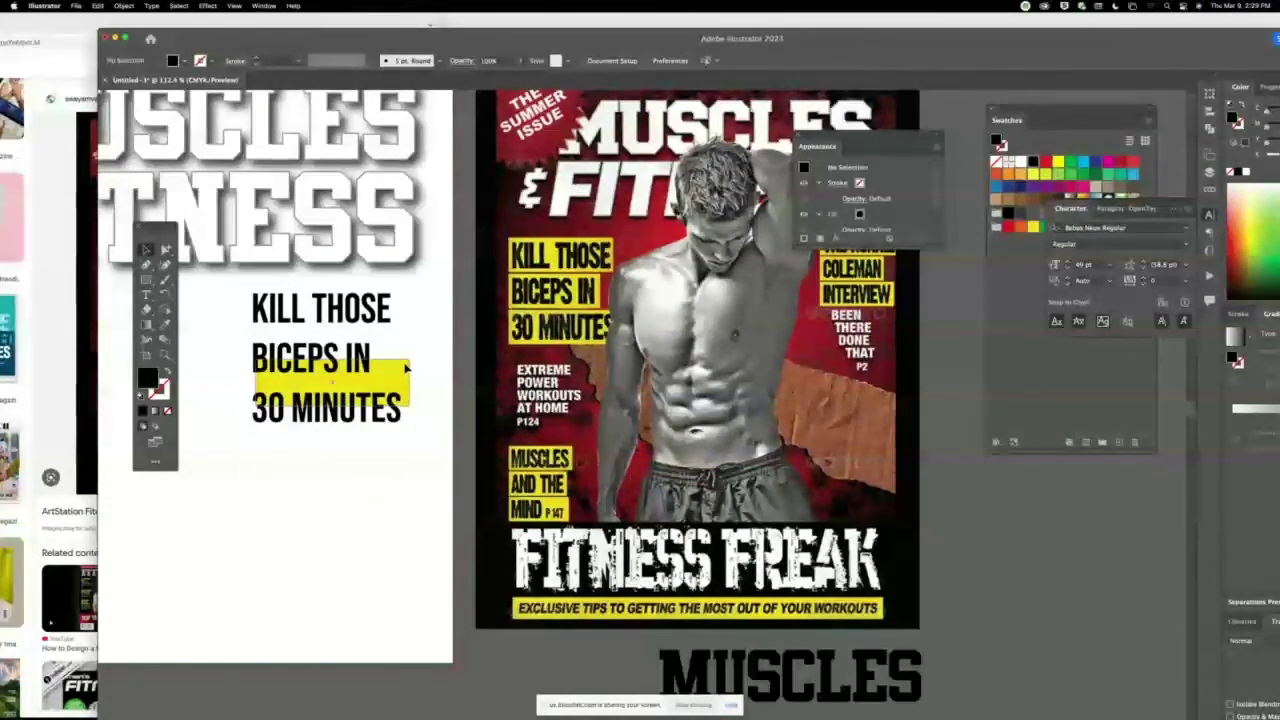
# Move the yellow box behind KILL THOSE and place a narrowed copy behind BICEPS IN.
pyautogui.moveTo(406, 368); pyautogui.dragTo(365, 343)
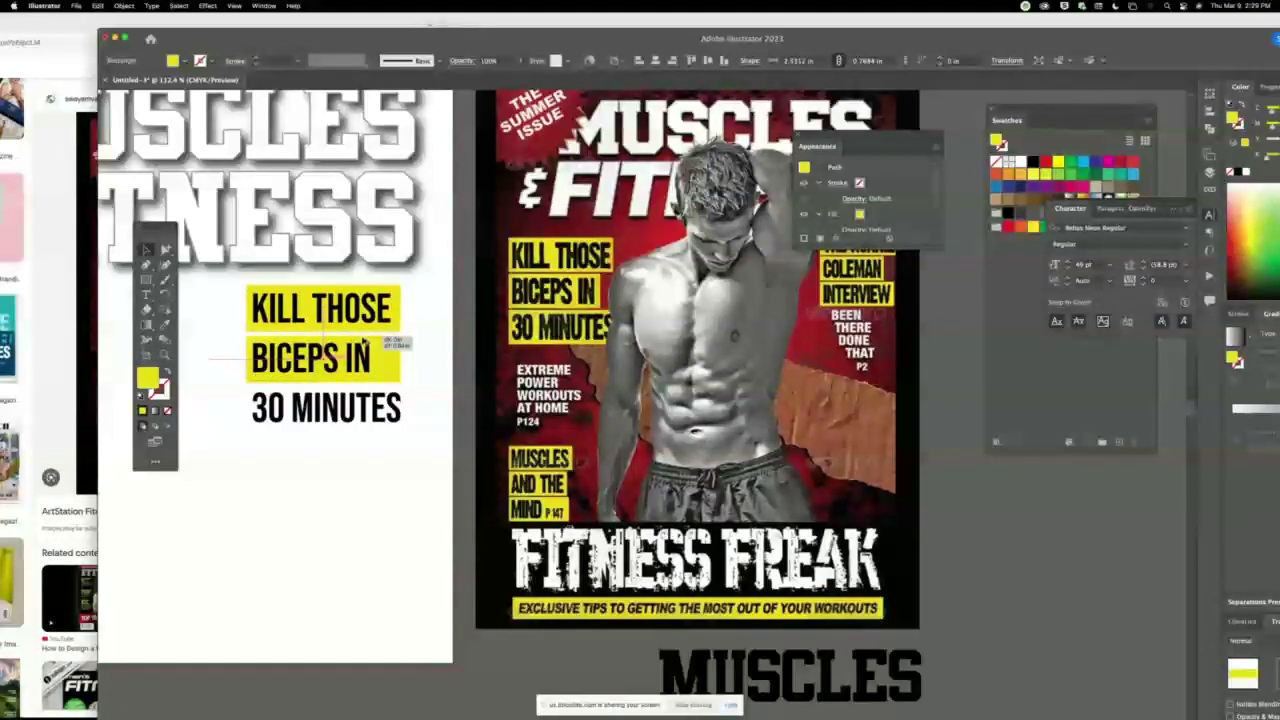
pyautogui.moveTo(364, 342); pyautogui.dragTo(372, 394)
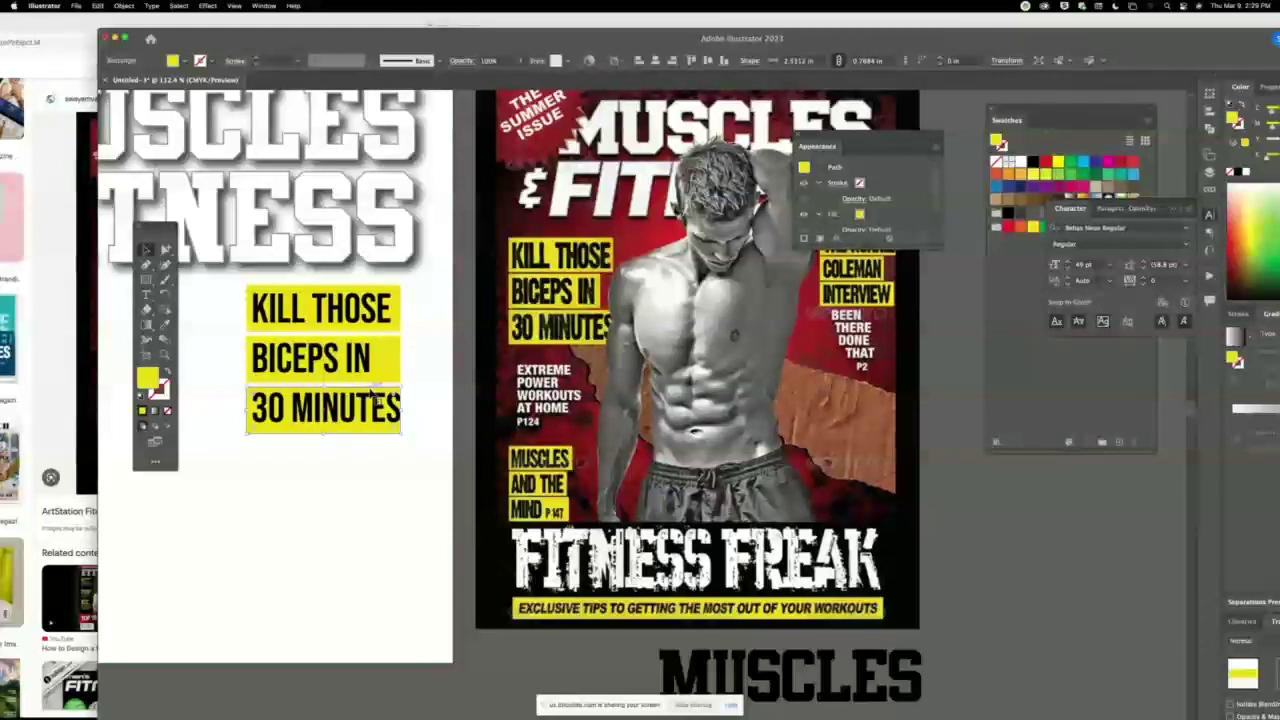
pyautogui.click(396, 361)
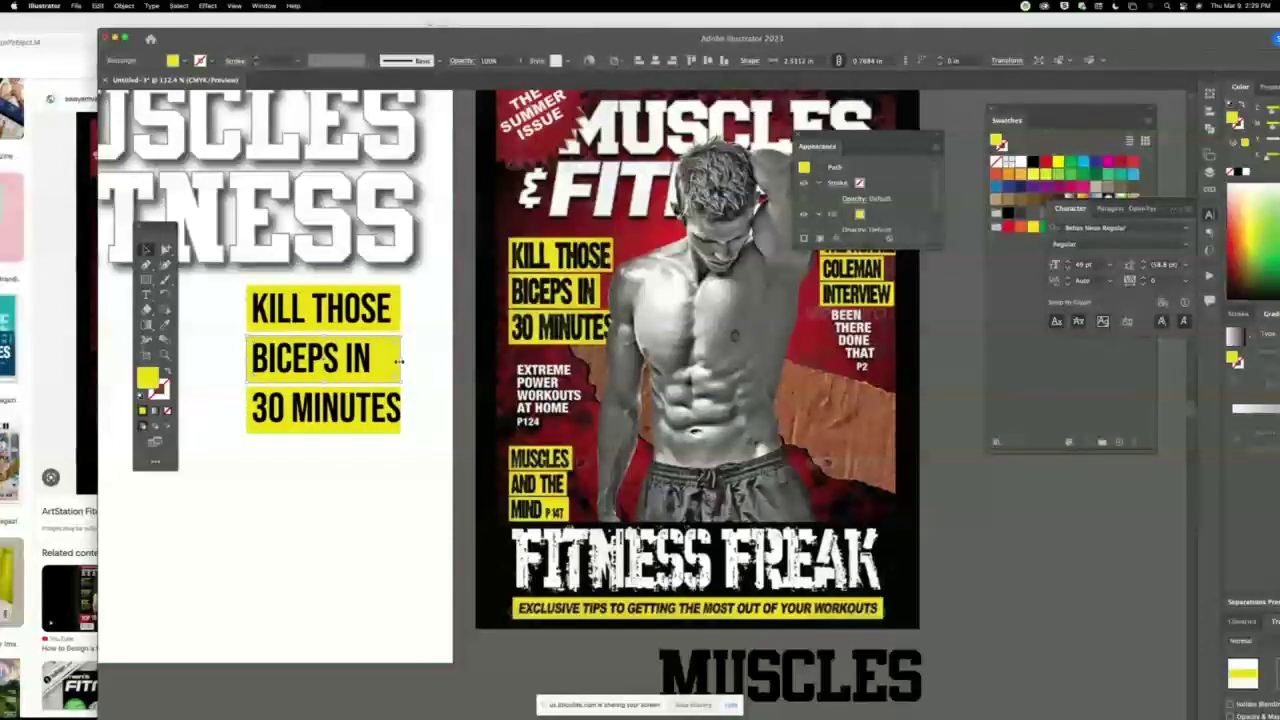
pyautogui.moveTo(401, 360); pyautogui.dragTo(377, 358)
# Trim the KILL THOSE box and widen the 30 MINUTES box to fit their text, then zoom out.
pyautogui.click(400, 296)
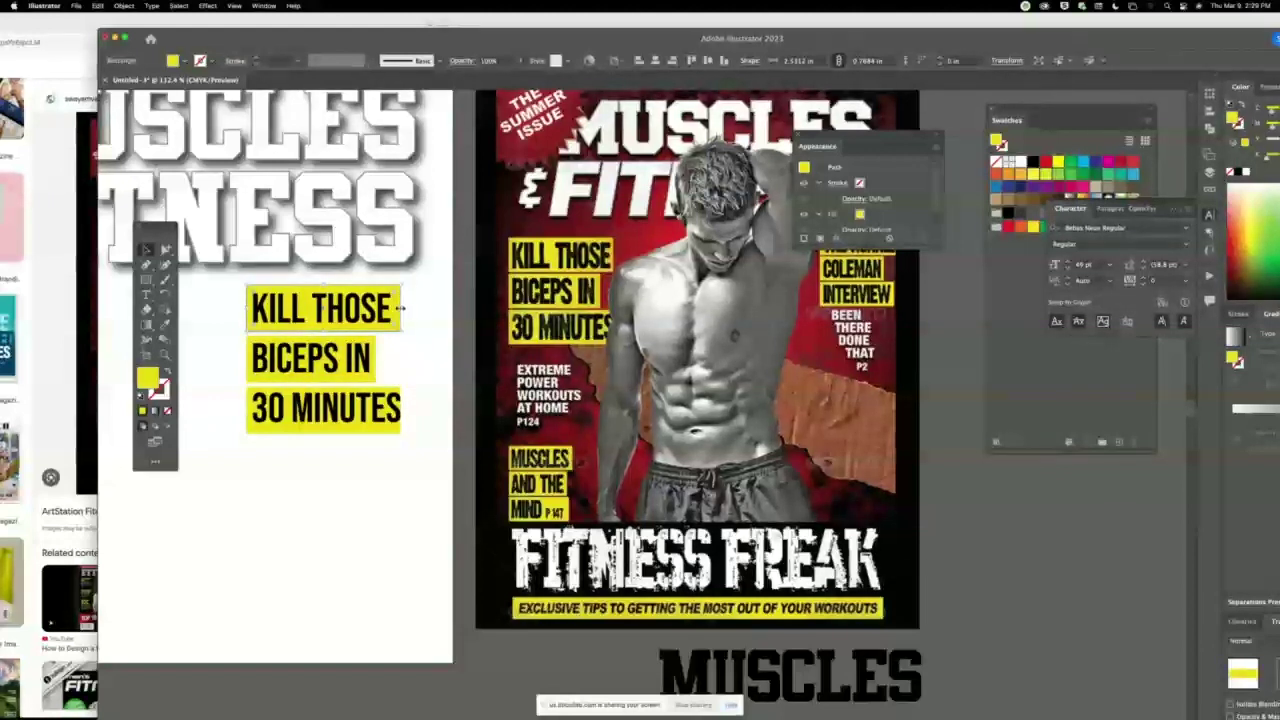
pyautogui.moveTo(401, 309); pyautogui.dragTo(395, 310)
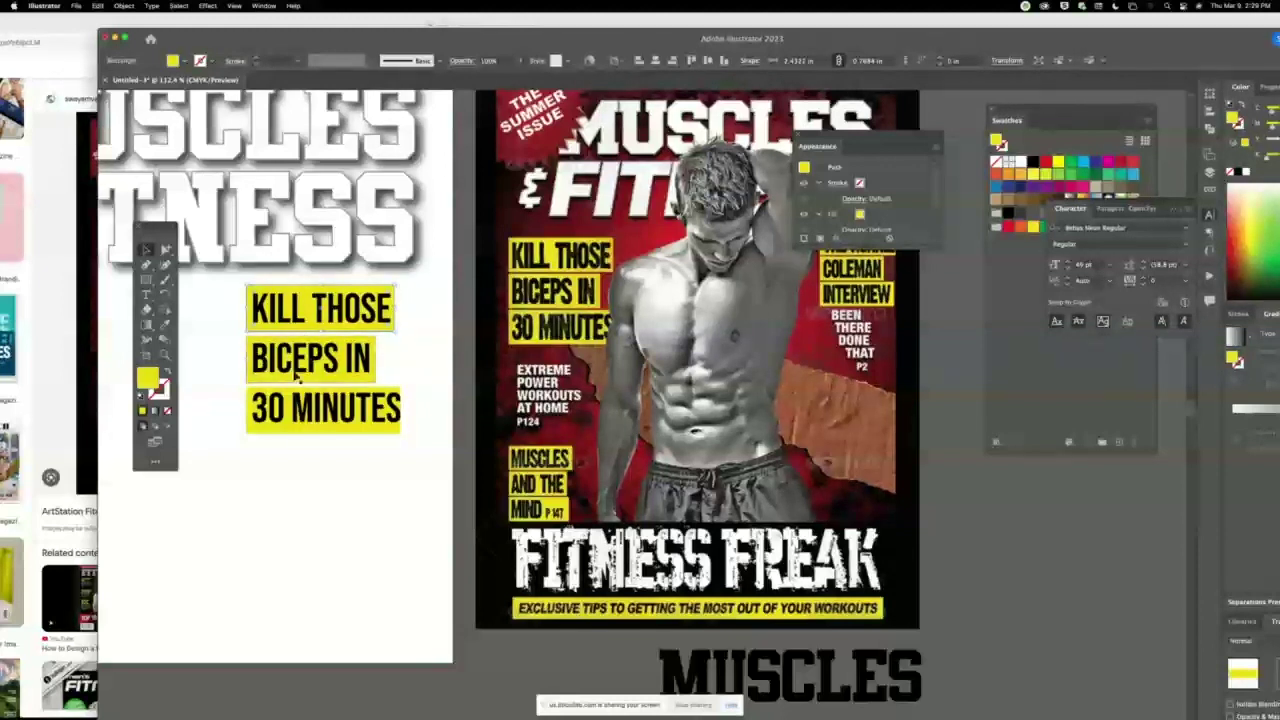
pyautogui.click(401, 404)
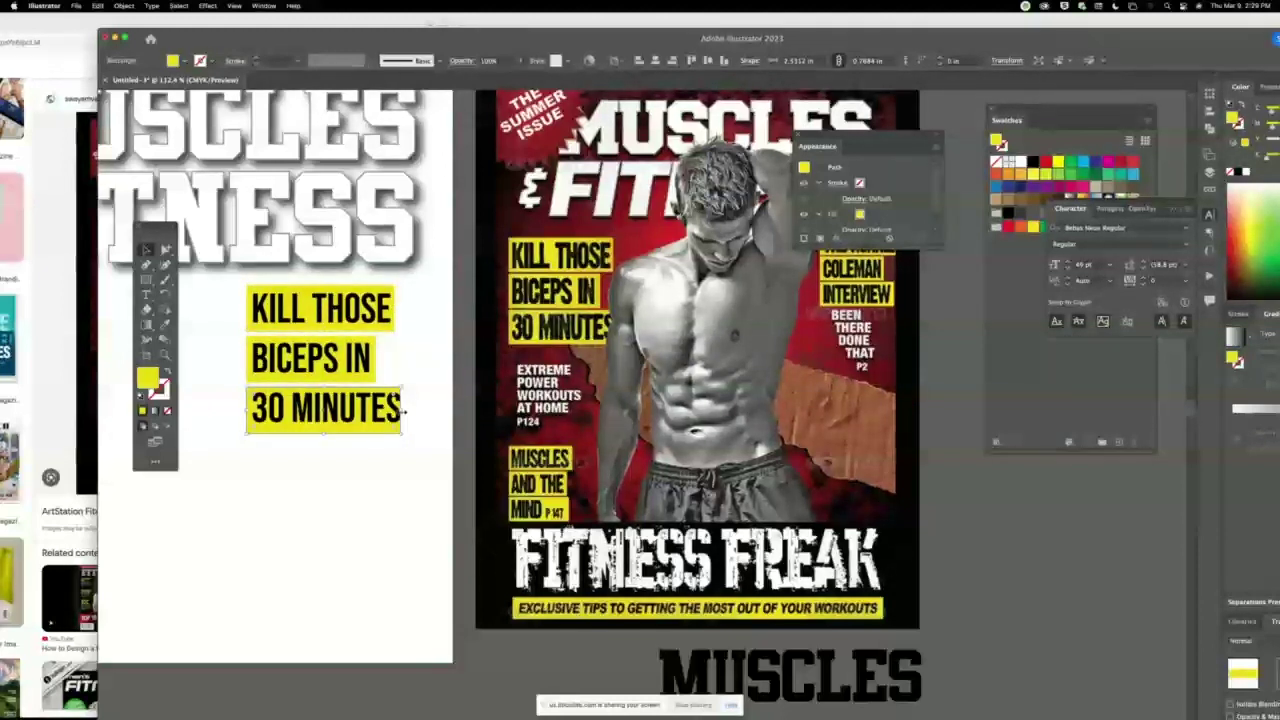
pyautogui.moveTo(403, 411); pyautogui.dragTo(404, 411)
pyautogui.press('super+minus')
pyautogui.press('super+minus')
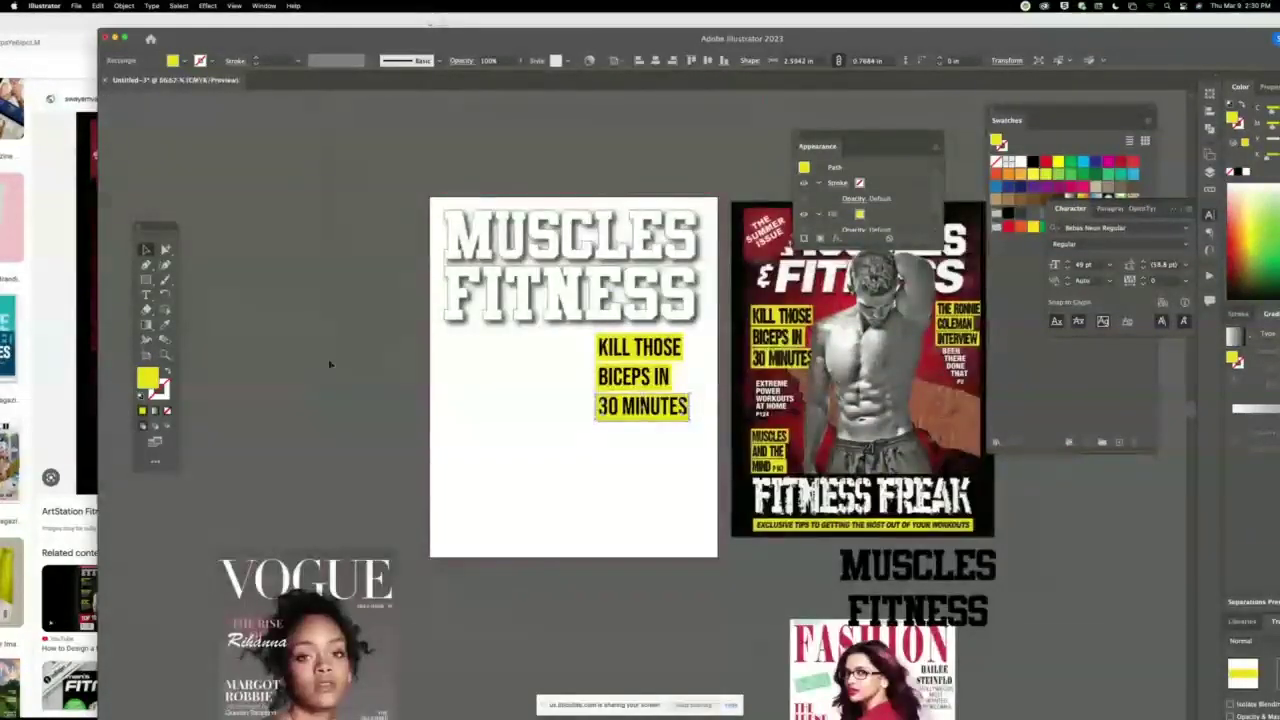
# Move the yellow-boxed headline group to the page's left margin beneath the title.
pyautogui.click(517, 366)
pyautogui.press('super+z')
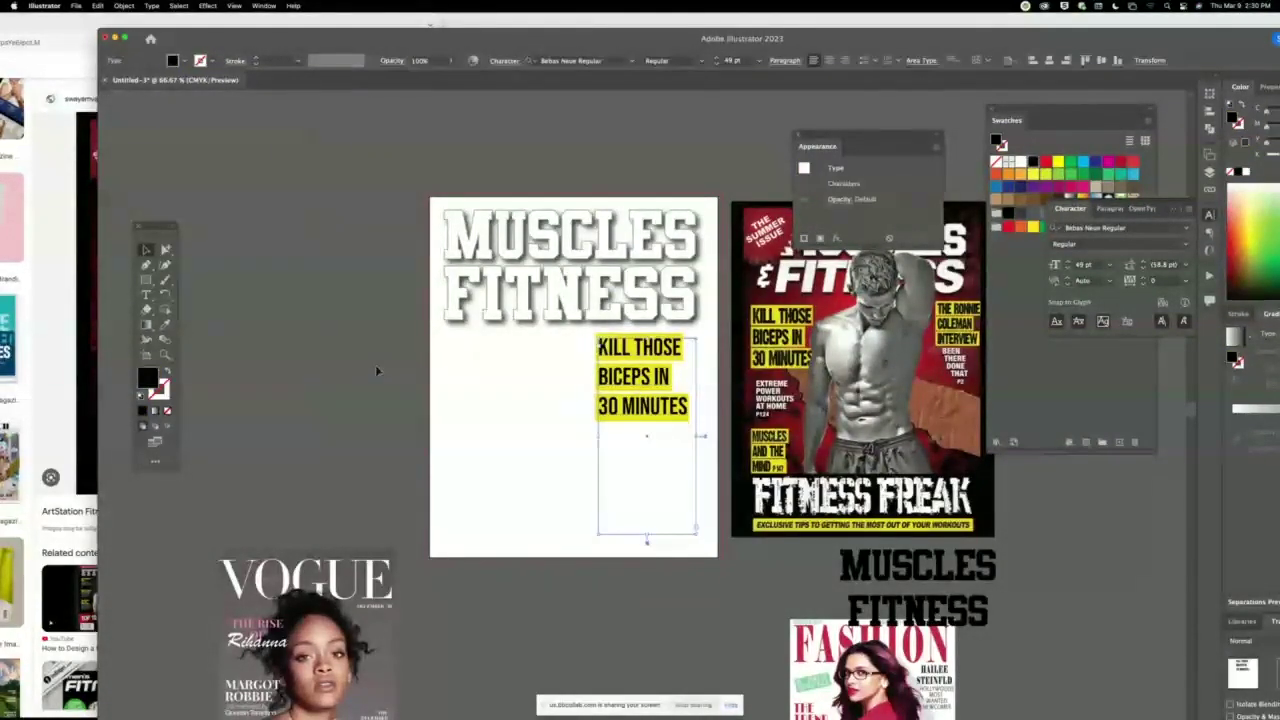
pyautogui.click(566, 354)
pyautogui.moveTo(609, 430); pyautogui.dragTo(468, 411)
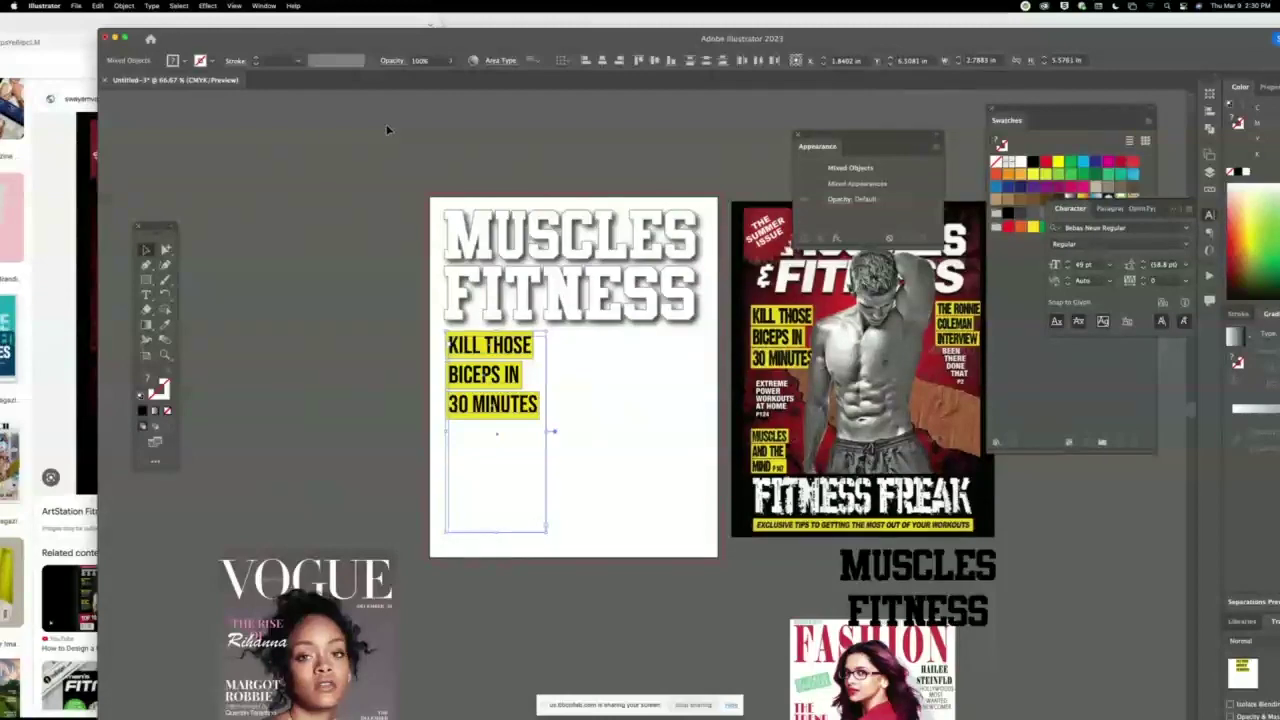
# Show rulers with Cmd+R and add a vertical guide across the page.
pyautogui.press('super+r')
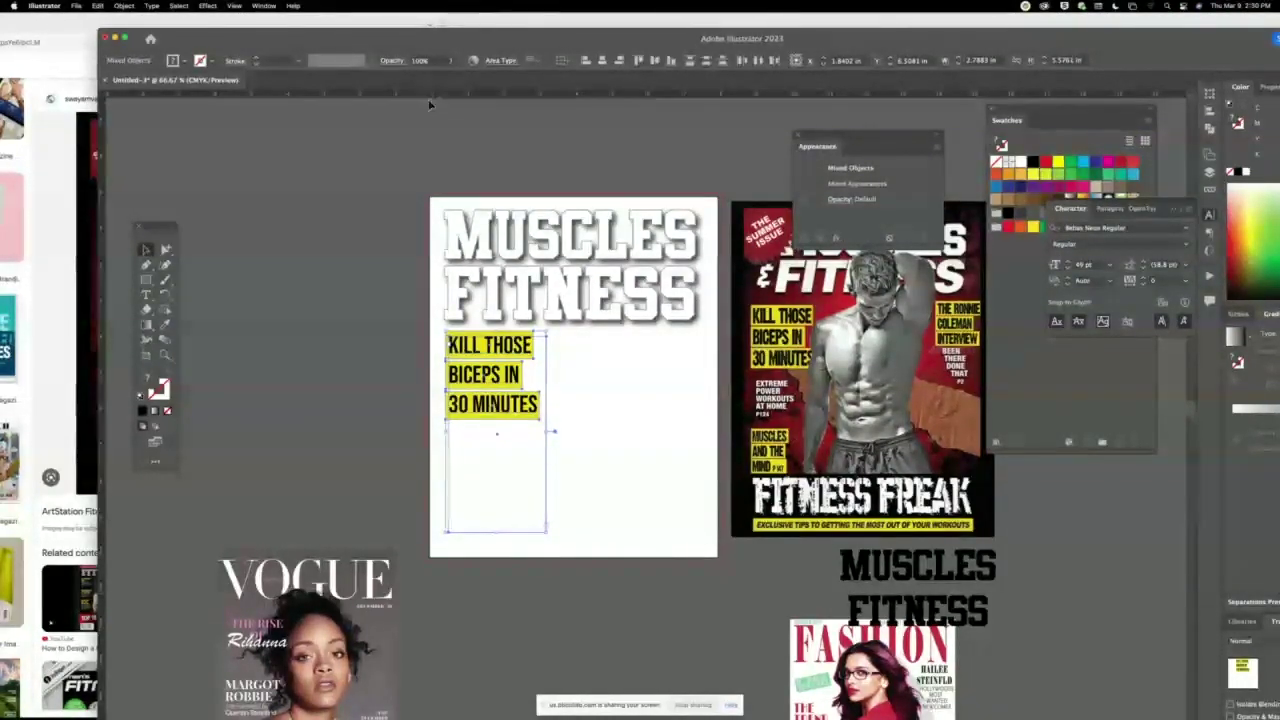
pyautogui.scroll(2, 430, 104)
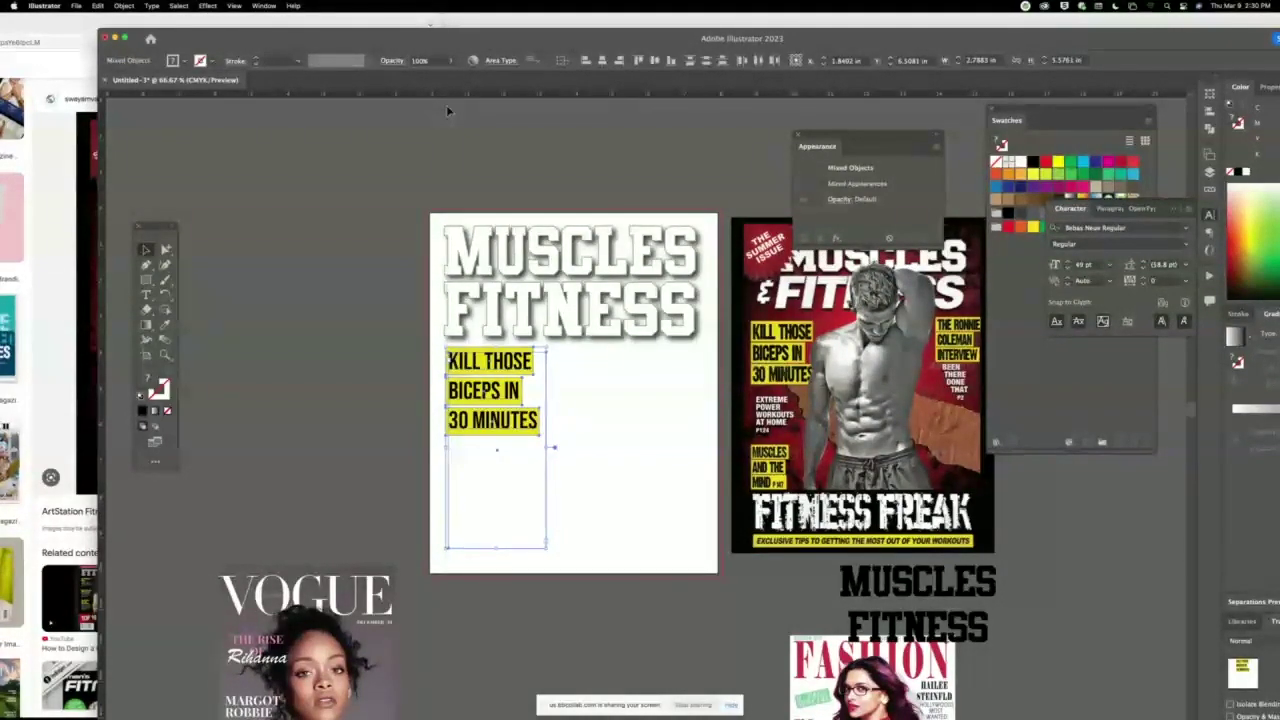
pyautogui.doubleClick(446, 105)
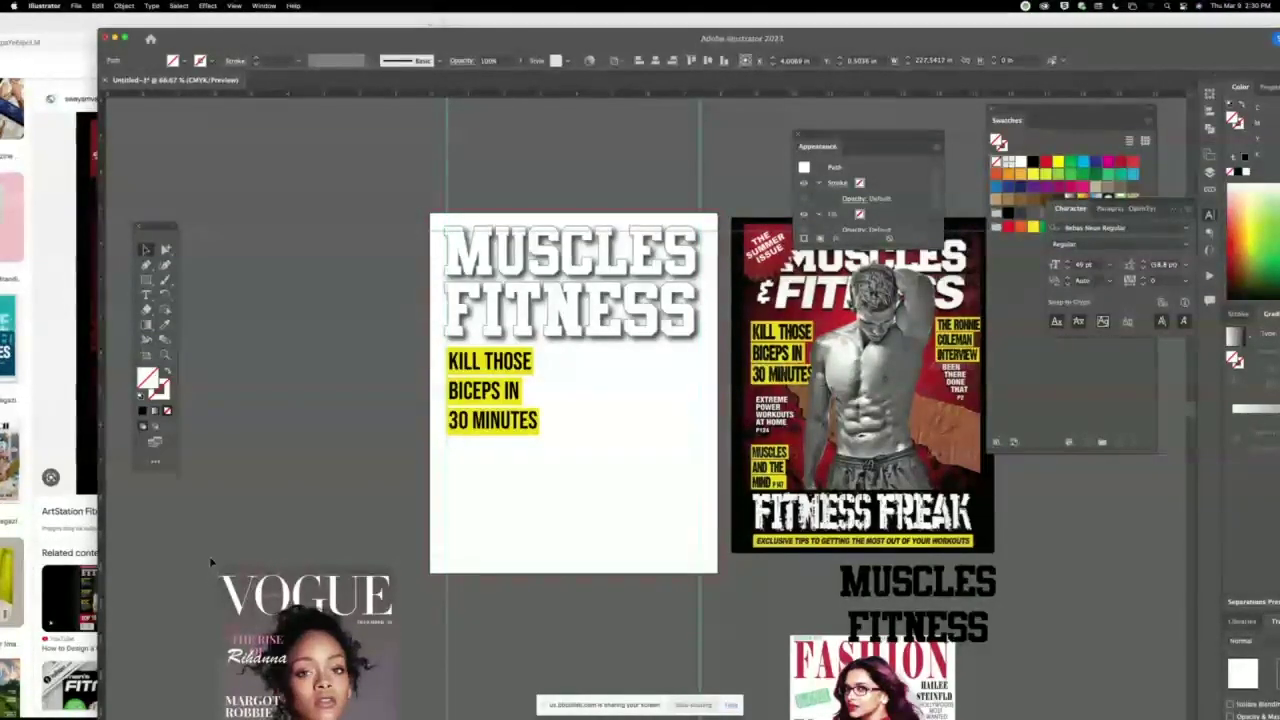
# Add a horizontal guide across the page, then lock the guides via View > Guides.
pyautogui.moveTo(209, 554); pyautogui.dragTo(135, 232)
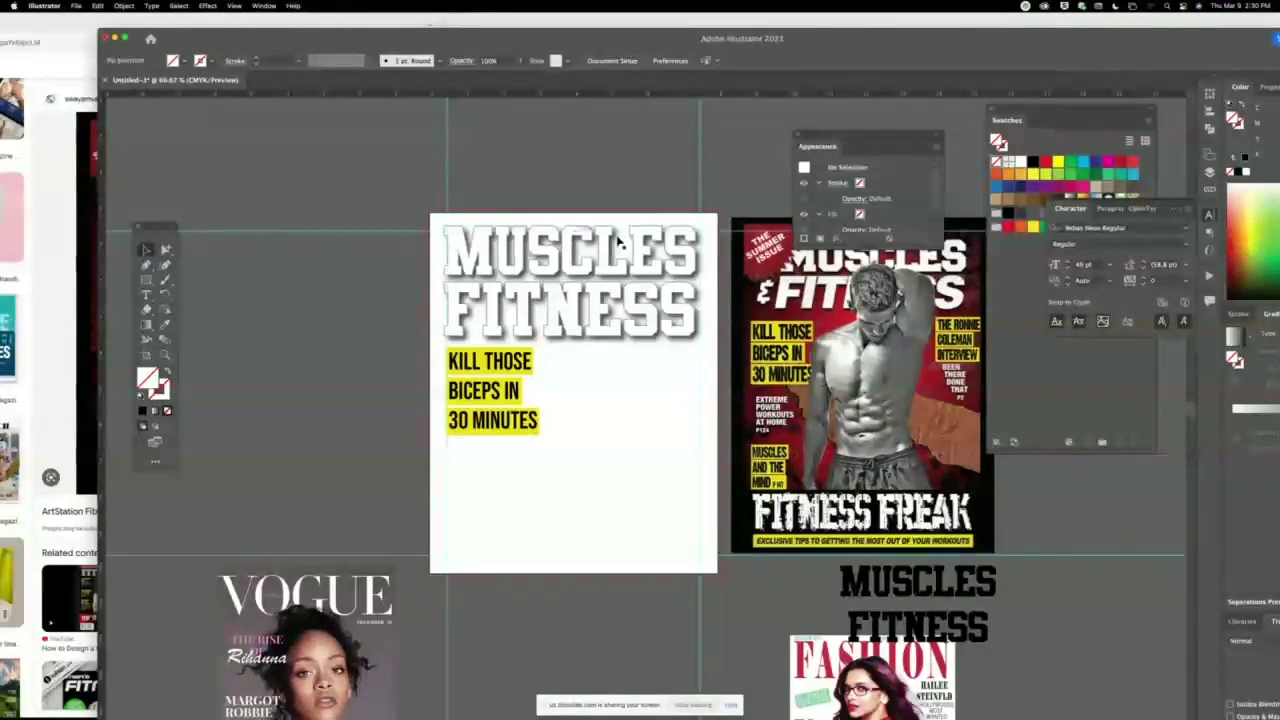
pyautogui.hscroll(5, 400, 203)
pyautogui.scroll(-3, 400, 203)
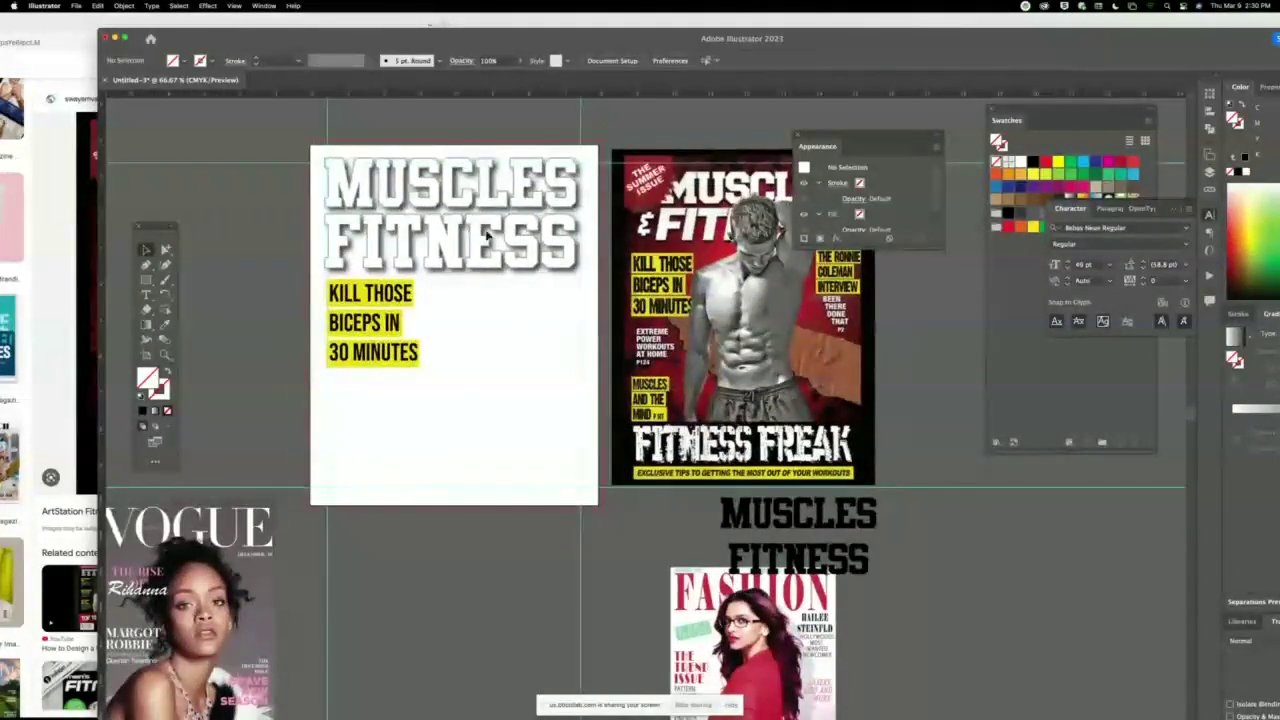
pyautogui.moveTo(443, 163); pyautogui.dragTo(487, 298)
pyautogui.click(277, 149)
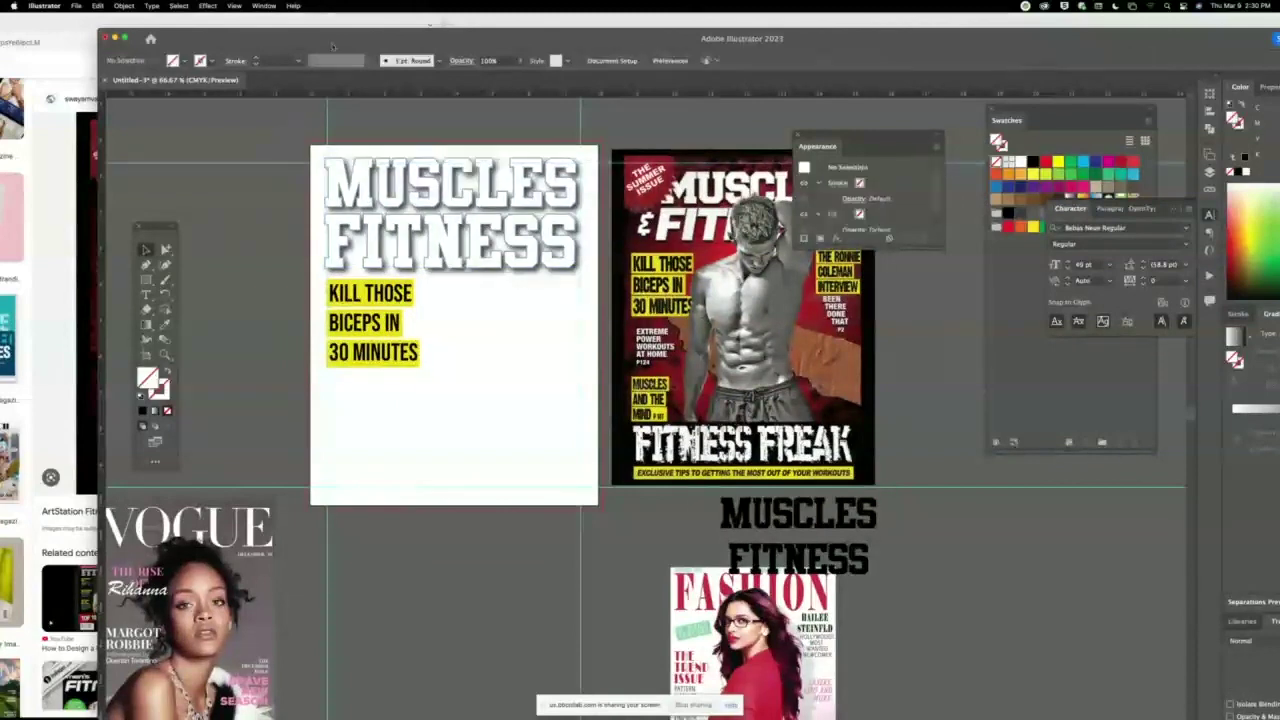
pyautogui.click(235, 6)
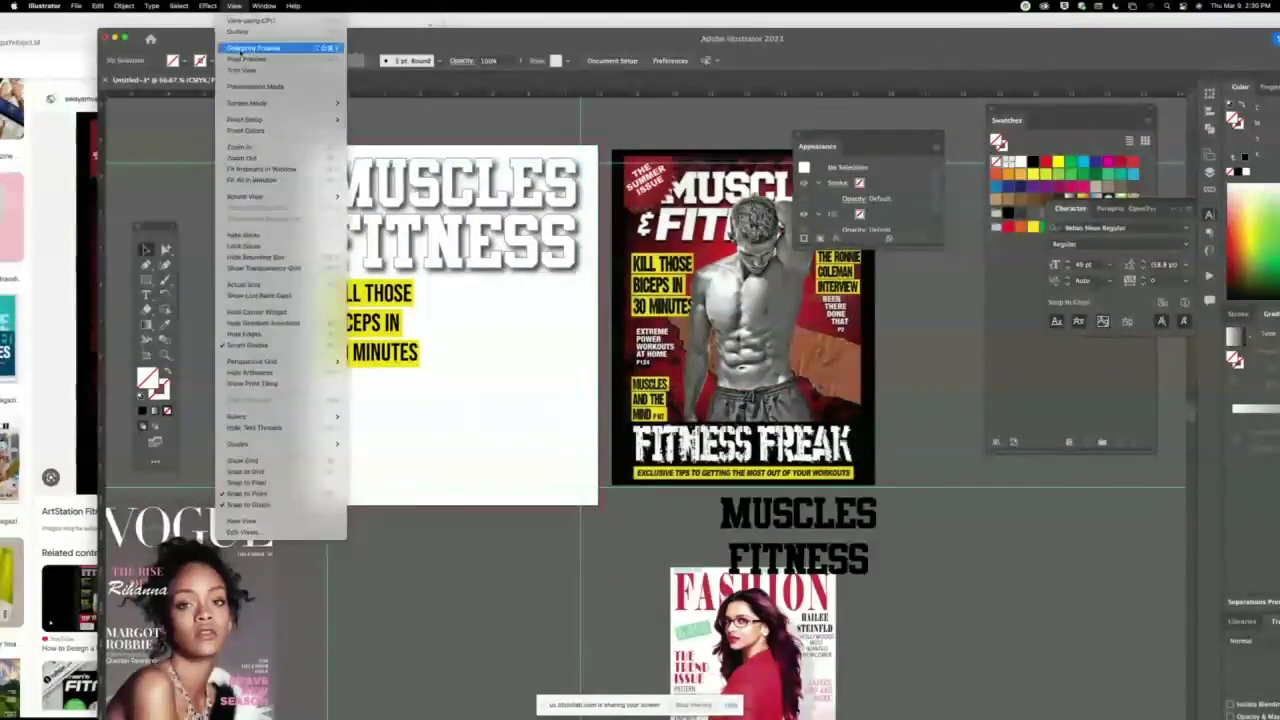
pyautogui.moveTo(320, 444)
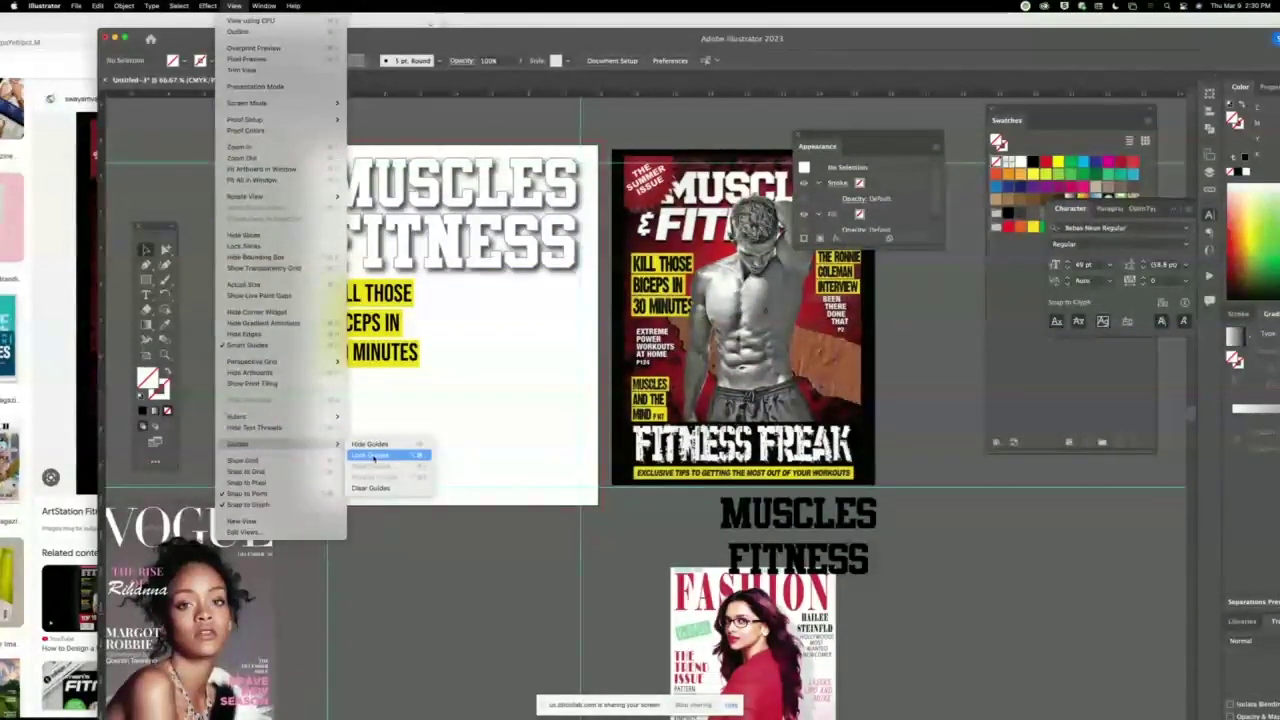
pyautogui.click(373, 456)
# Centre the MUSCLES FITNESS title group horizontally relative to the artboard.
pyautogui.click(463, 238)
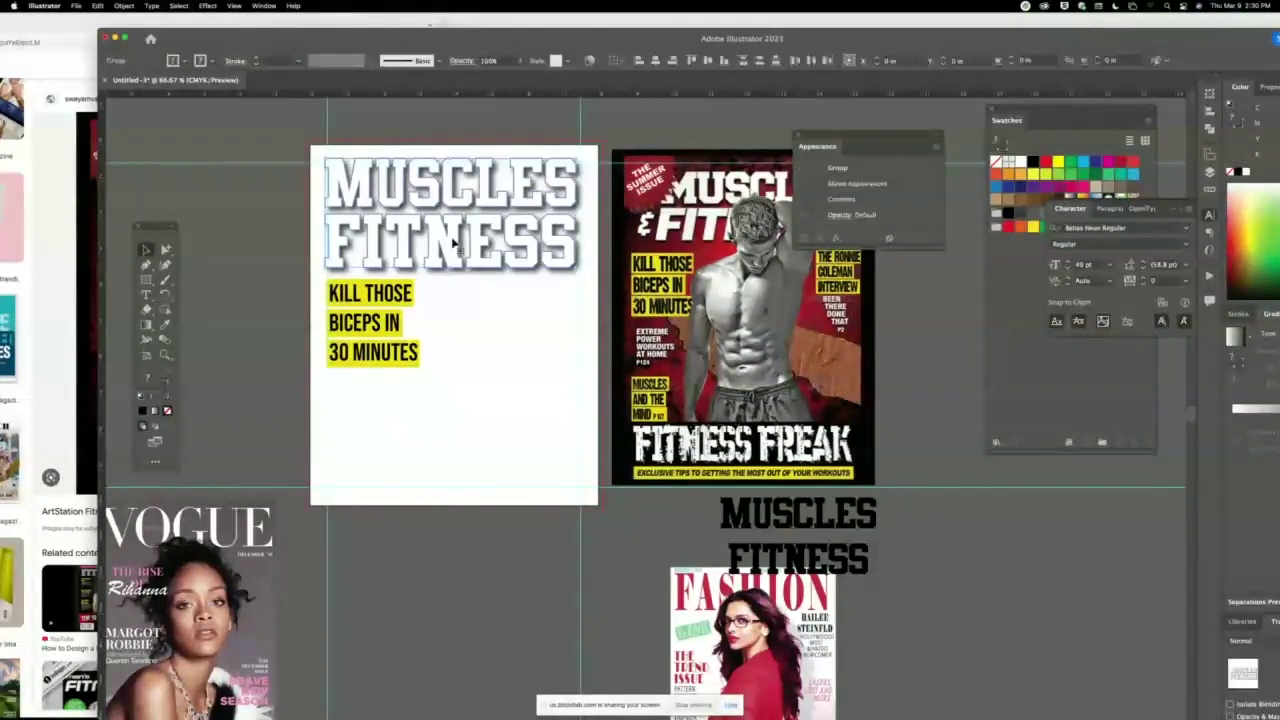
pyautogui.moveTo(325, 213); pyautogui.dragTo(335, 213)
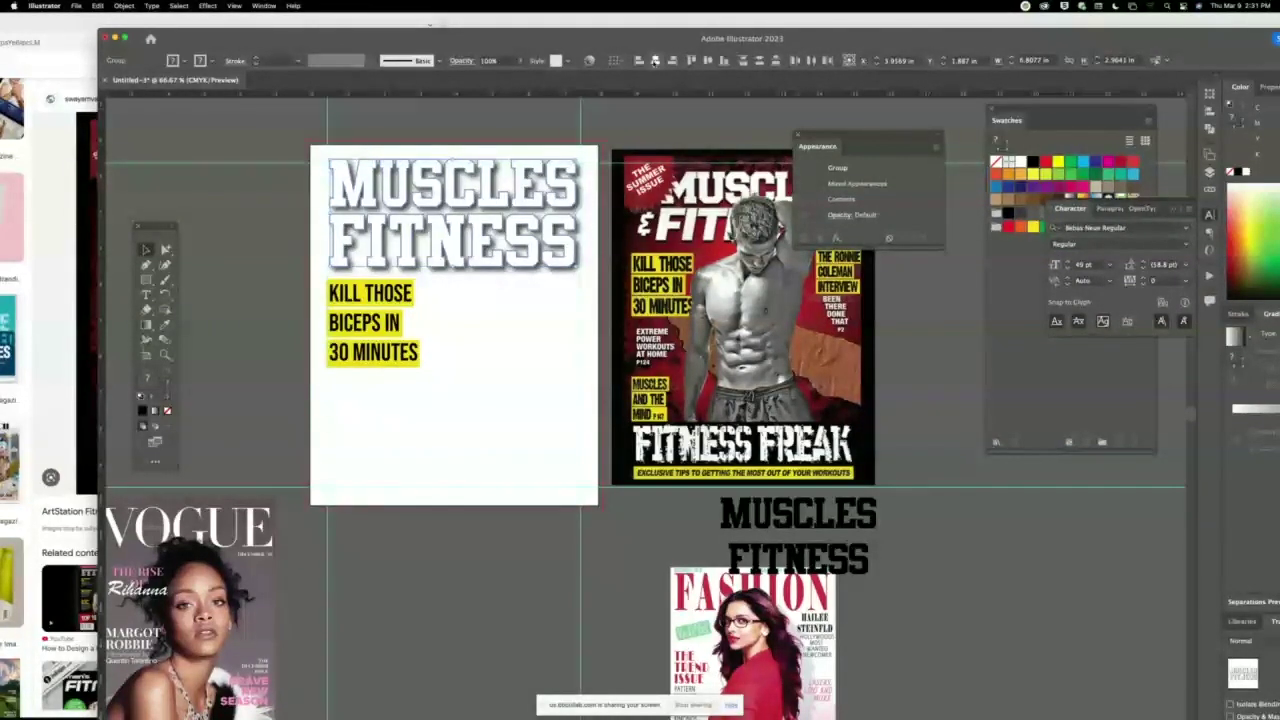
pyautogui.click(619, 61)
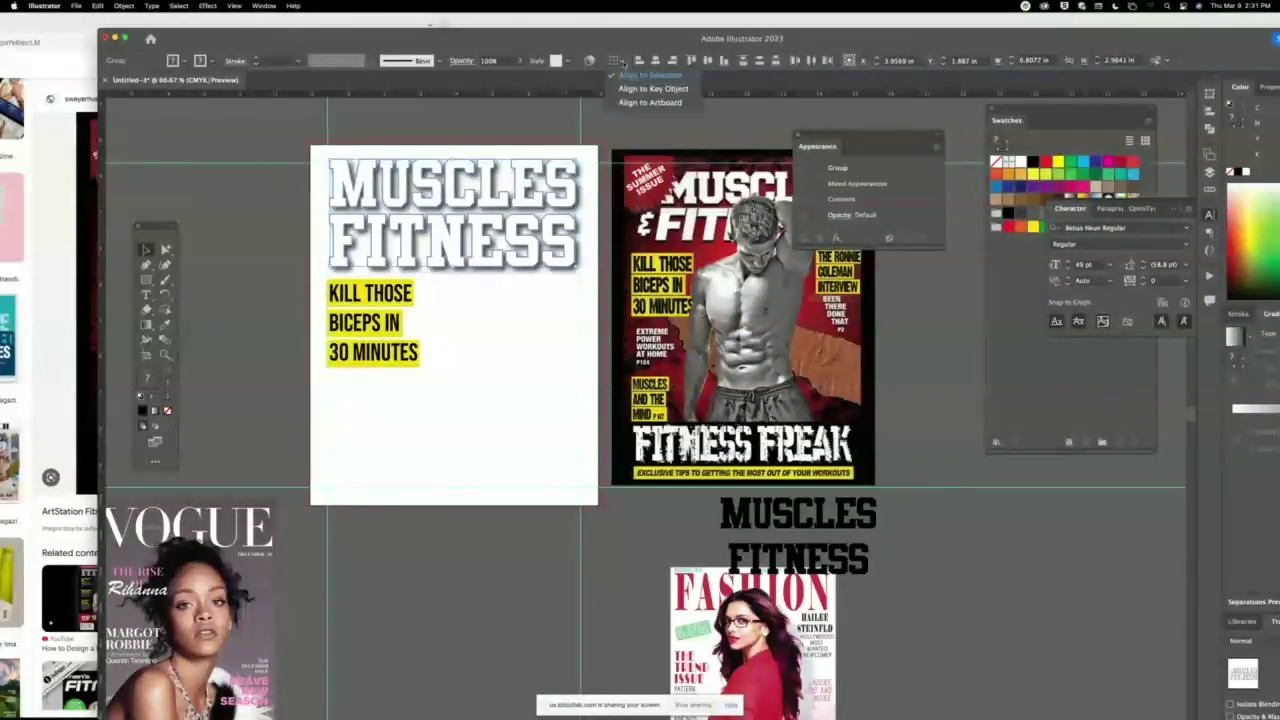
pyautogui.click(650, 103)
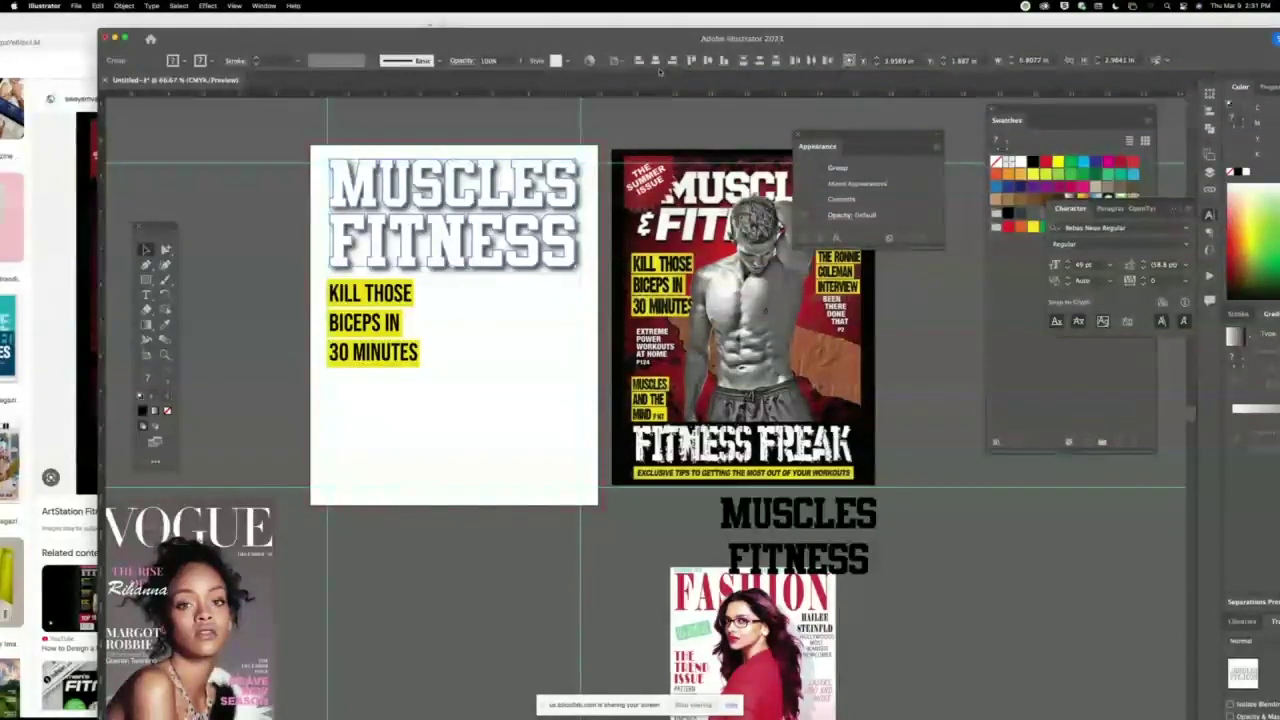
pyautogui.click(655, 61)
pyautogui.click(268, 314)
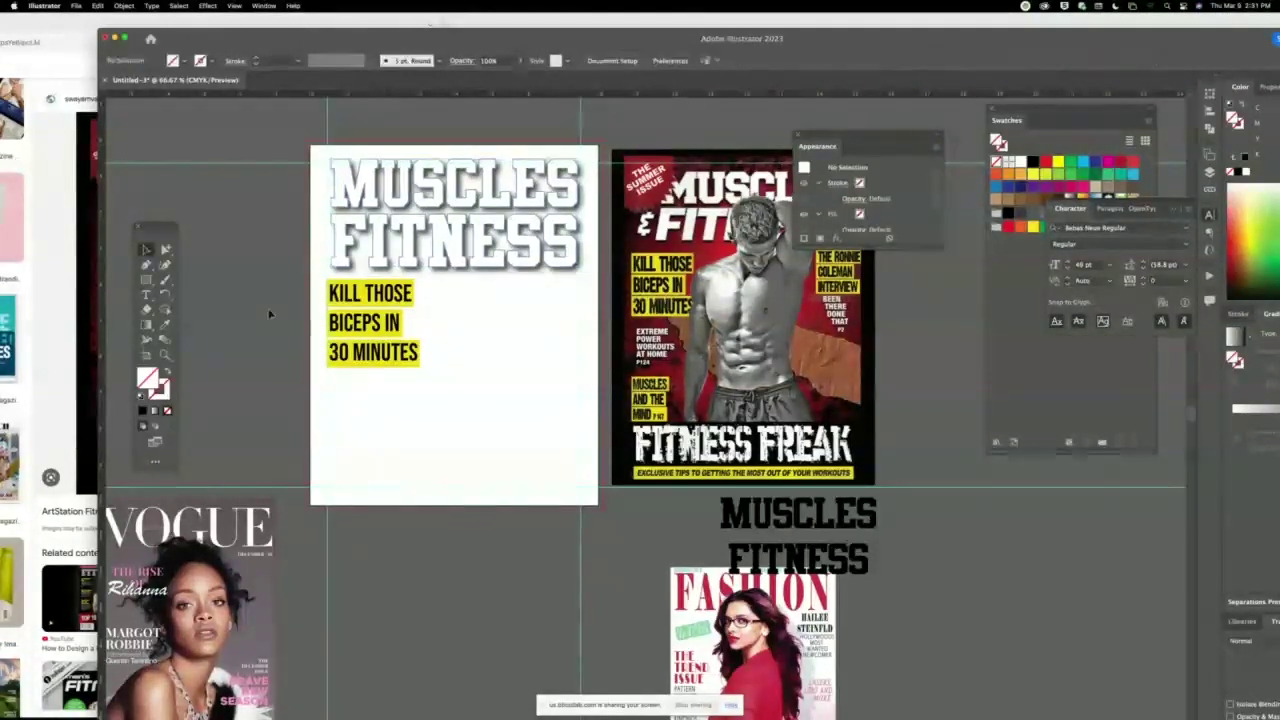
# Nudge the yellow headline right and shrink its text frame's bottom to fit the text.
pyautogui.press('z')
pyautogui.moveTo(316, 274); pyautogui.dragTo(407, 375)
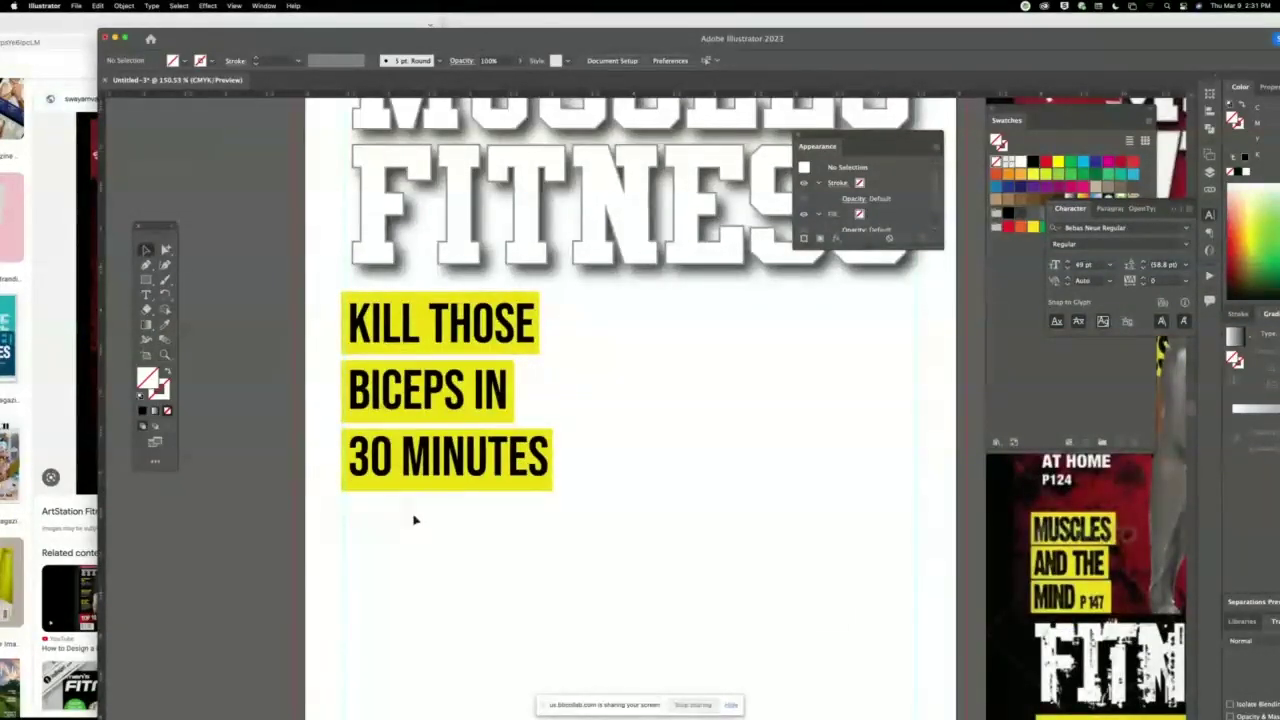
pyautogui.click(380, 413)
pyautogui.moveTo(379, 409); pyautogui.dragTo(384, 404)
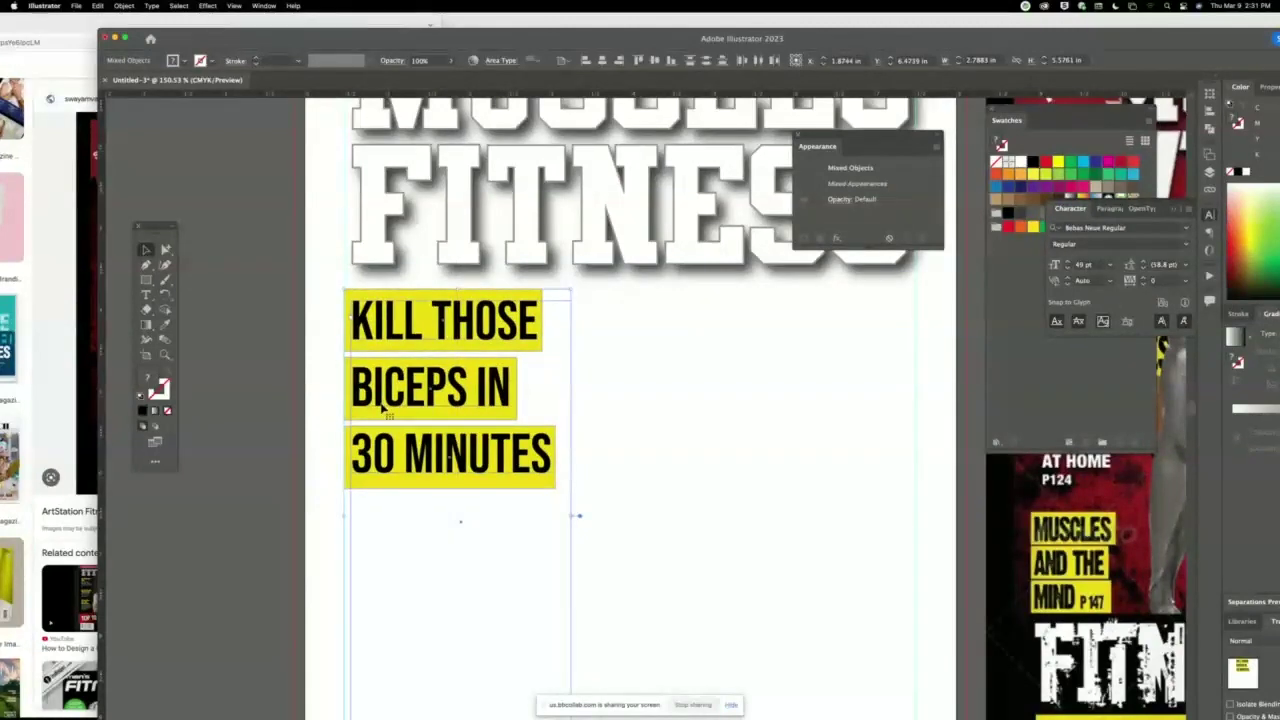
pyautogui.scroll(-5, 308, 379)
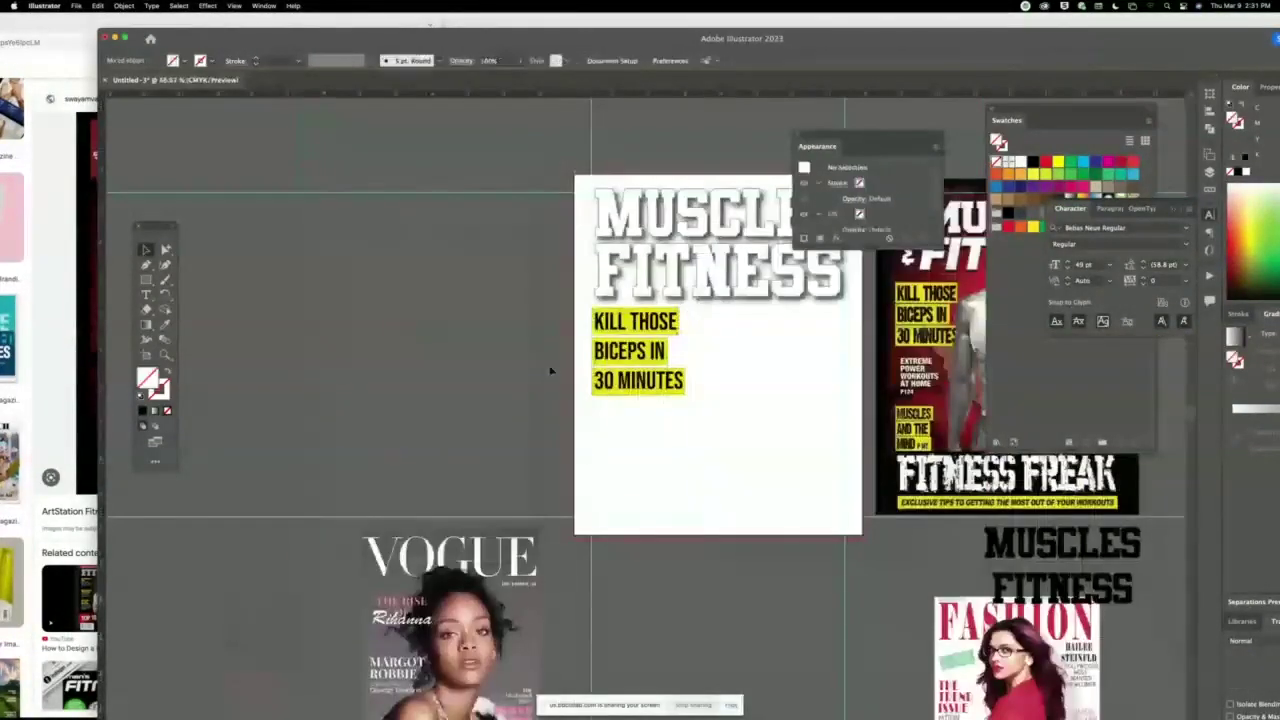
pyautogui.moveTo(648, 509); pyautogui.dragTo(651, 398)
pyautogui.click(485, 411)
pyautogui.hscroll(10, 485, 411)
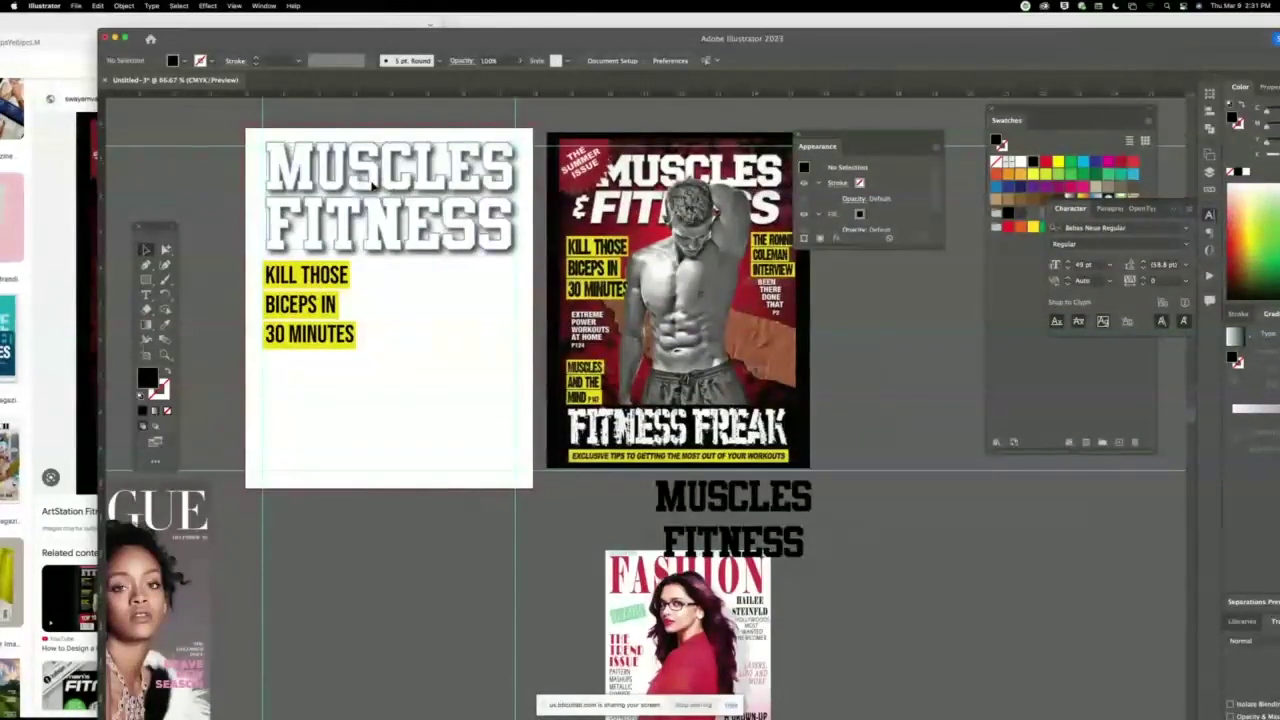
# Move the MUSCLES FITNESS title and centre it horizontally on the artboard.
pyautogui.click(324, 233)
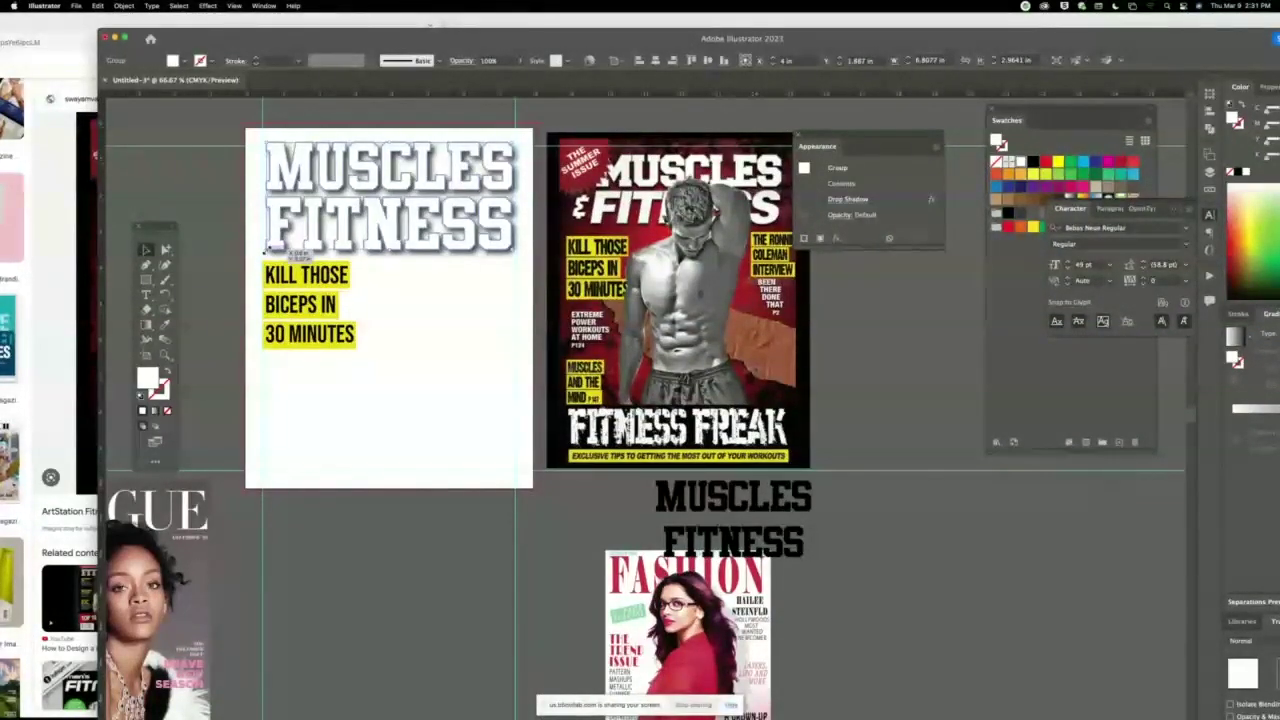
pyautogui.moveTo(267, 248); pyautogui.dragTo(293, 227)
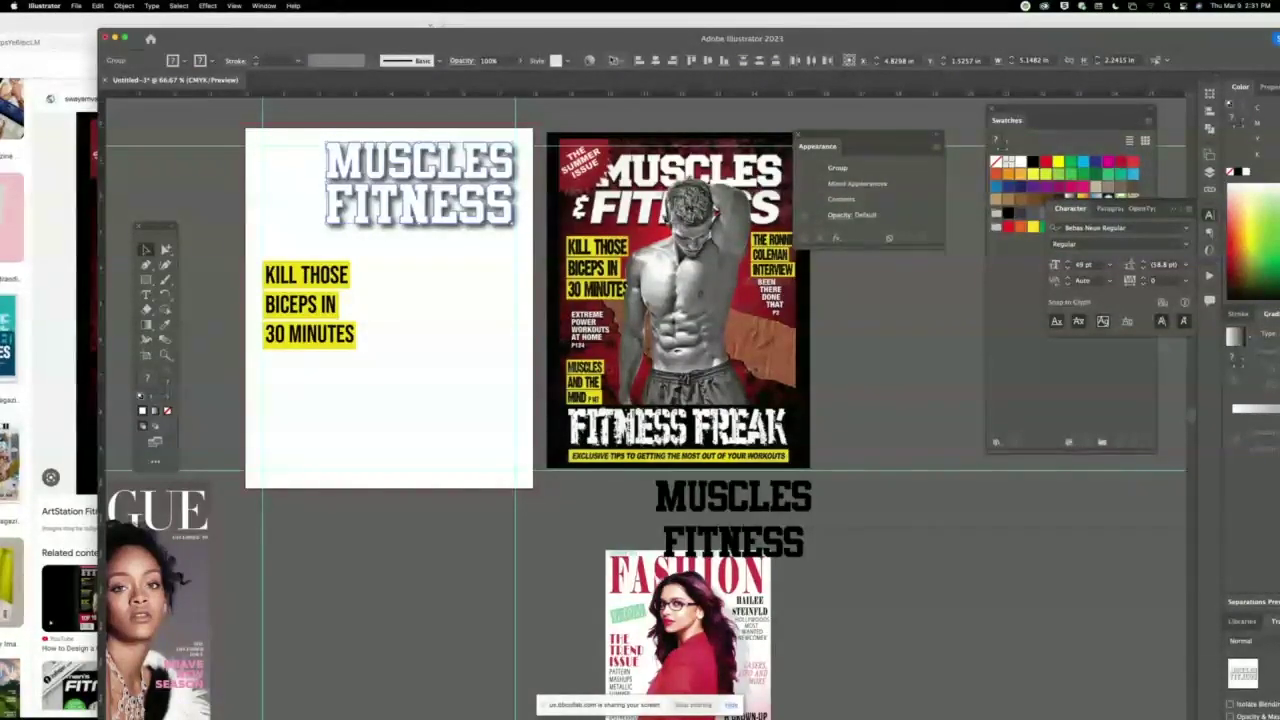
pyautogui.click(655, 61)
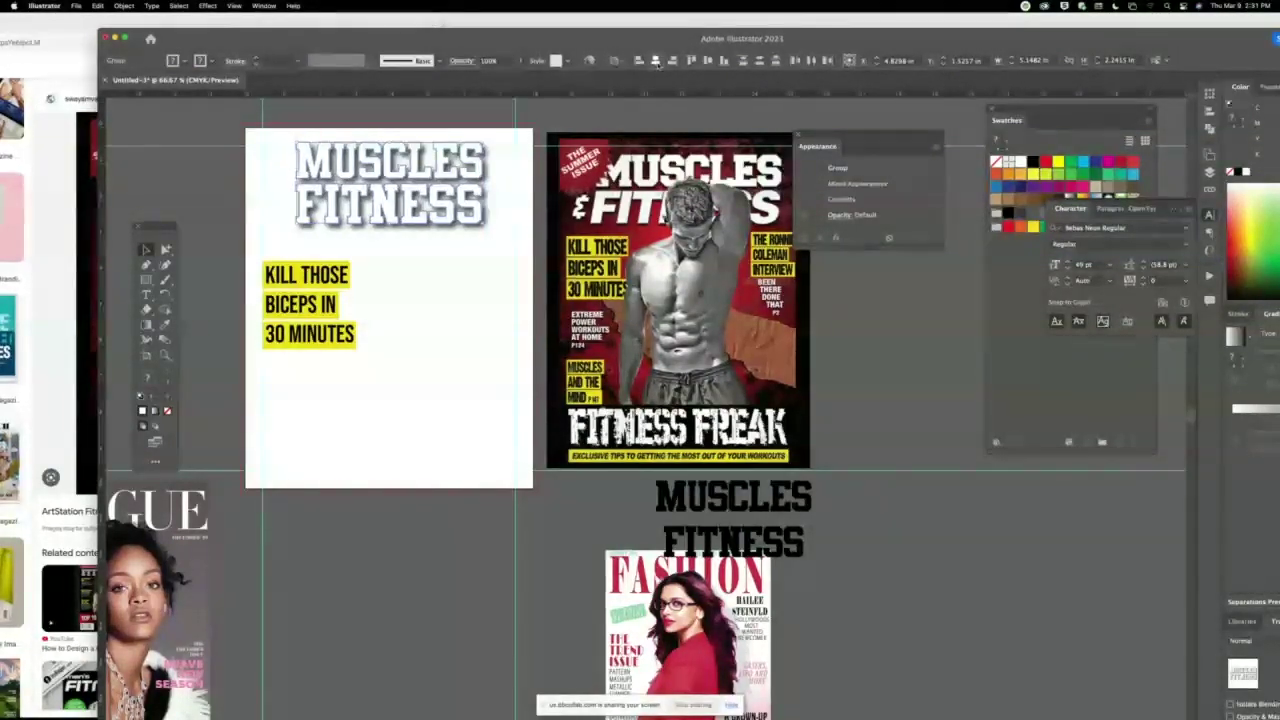
# Enlarge the reference magazine cover image by its corners and nudge the title slightly down.
pyautogui.click(552, 140)
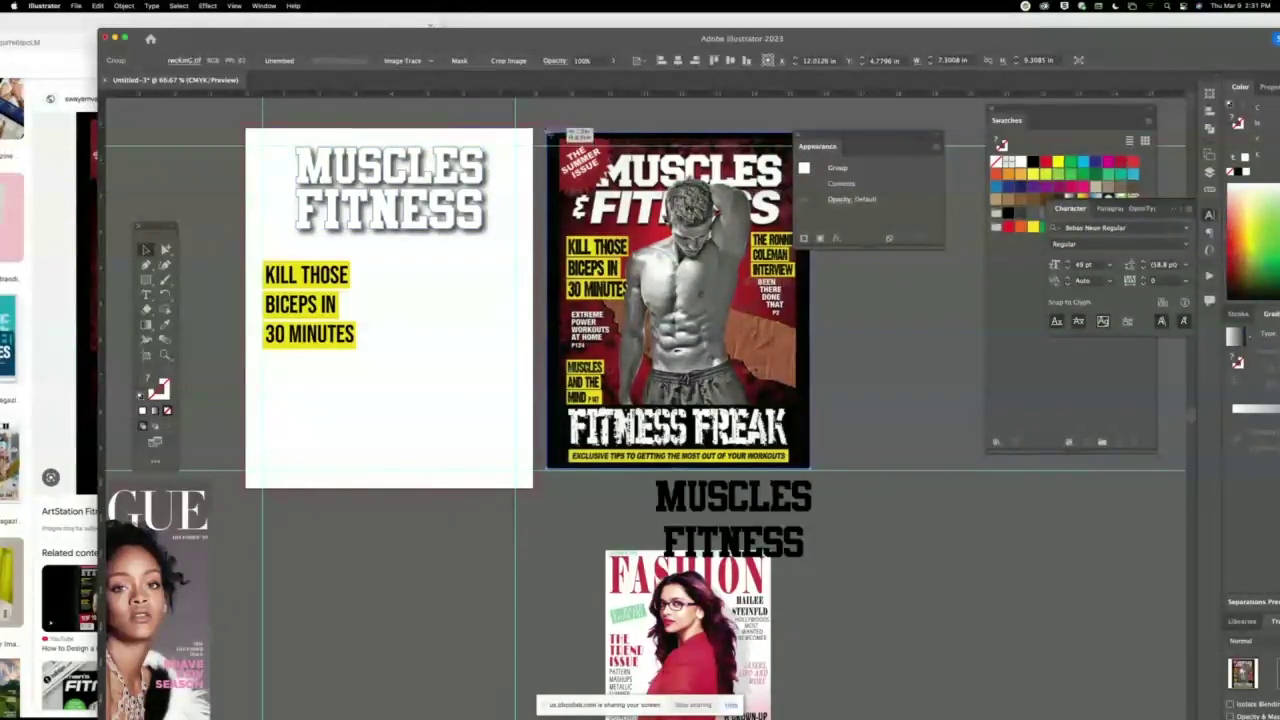
pyautogui.moveTo(546, 131); pyautogui.dragTo(545, 130)
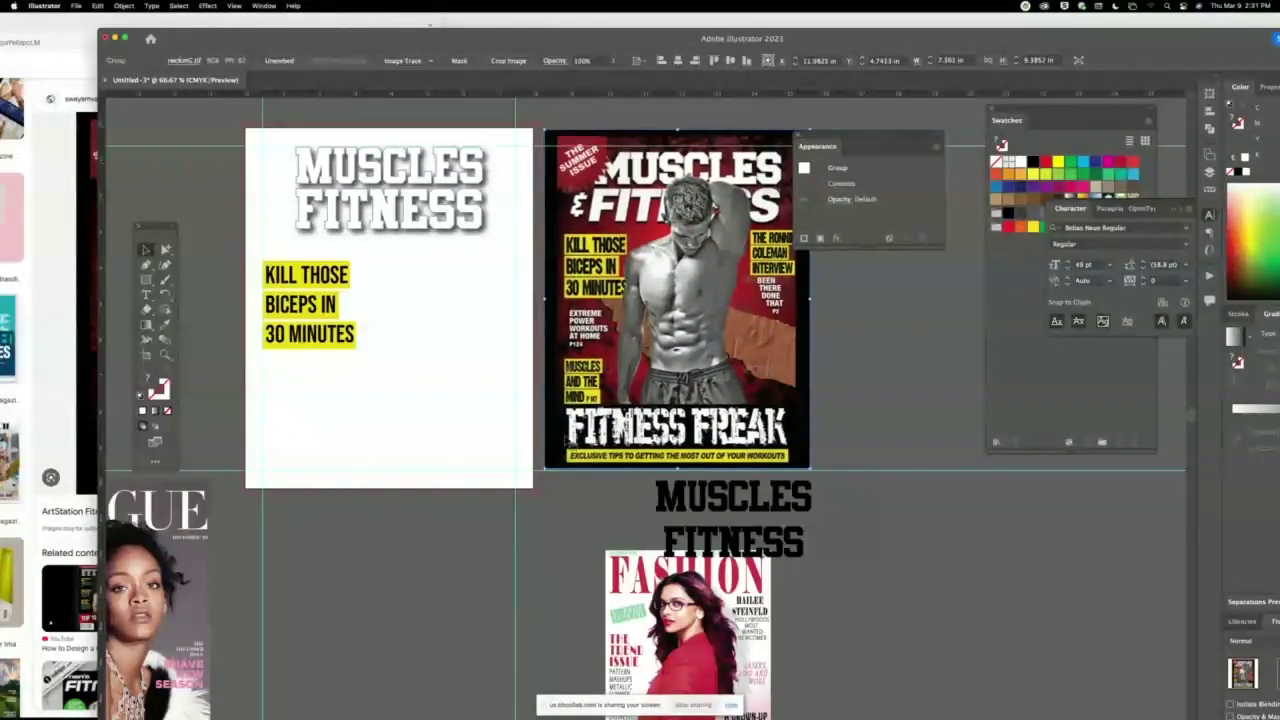
pyautogui.moveTo(545, 467); pyautogui.dragTo(529, 510)
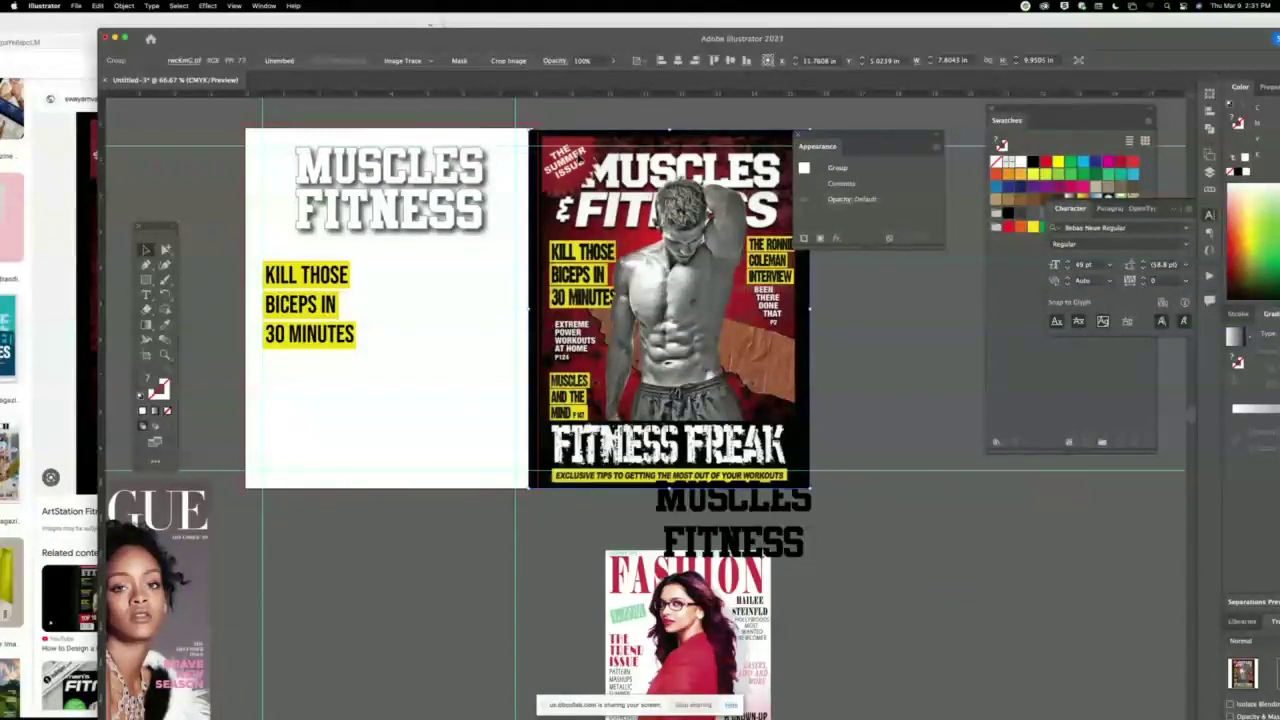
pyautogui.click(400, 208)
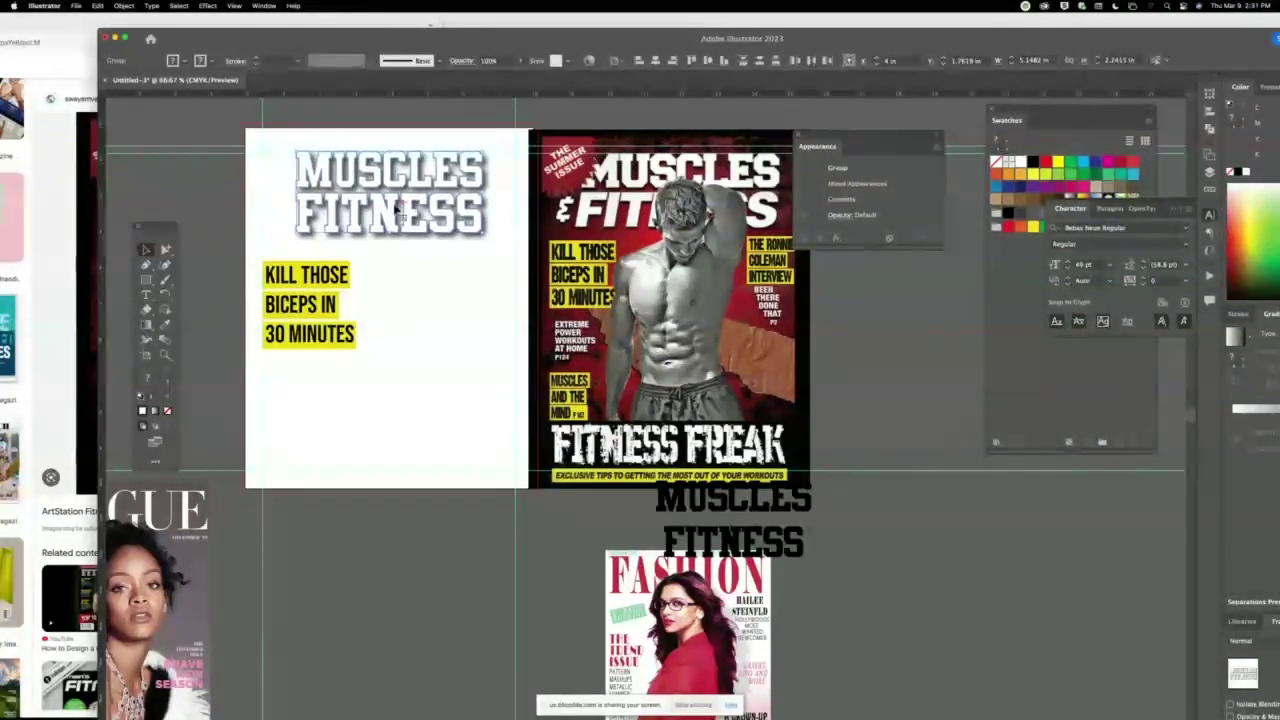
pyautogui.moveTo(398, 210); pyautogui.dragTo(399, 208)
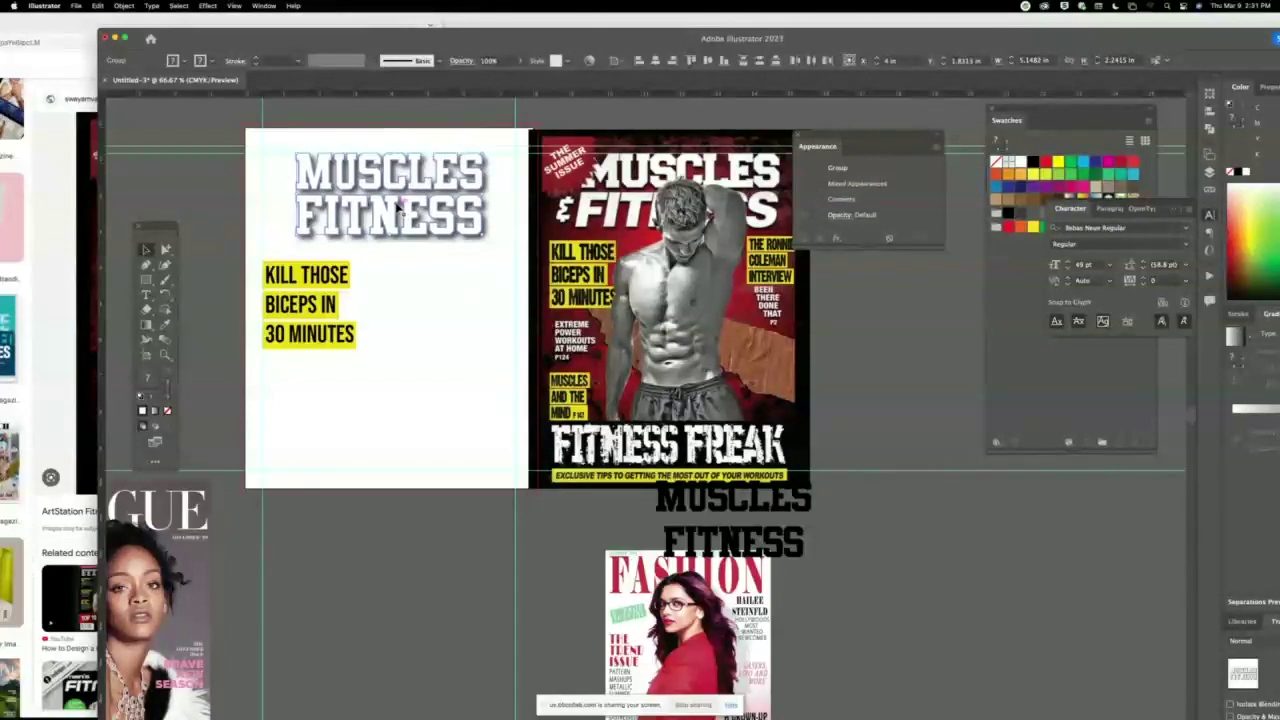
pyautogui.click(606, 117)
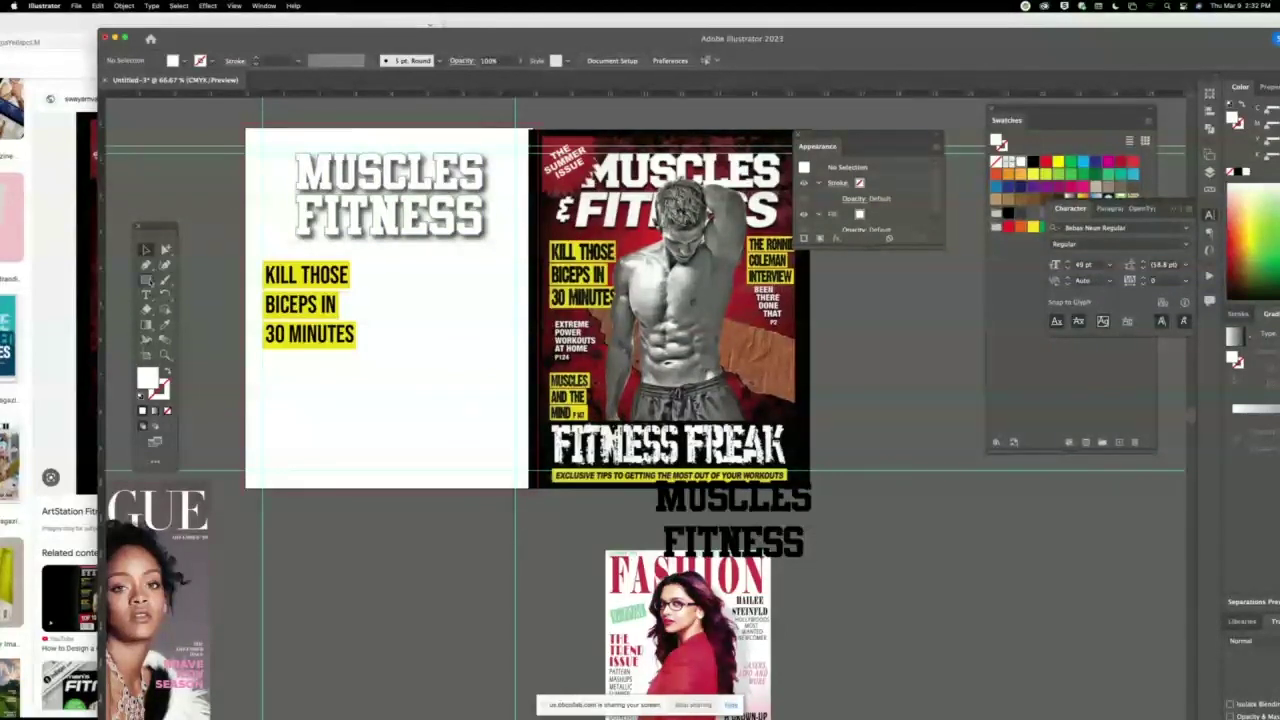
# Set the Star tool to 36 points on the cover page.
pyautogui.moveTo(150, 283); pyautogui.dragTo(195, 327)
pyautogui.click(345, 418)
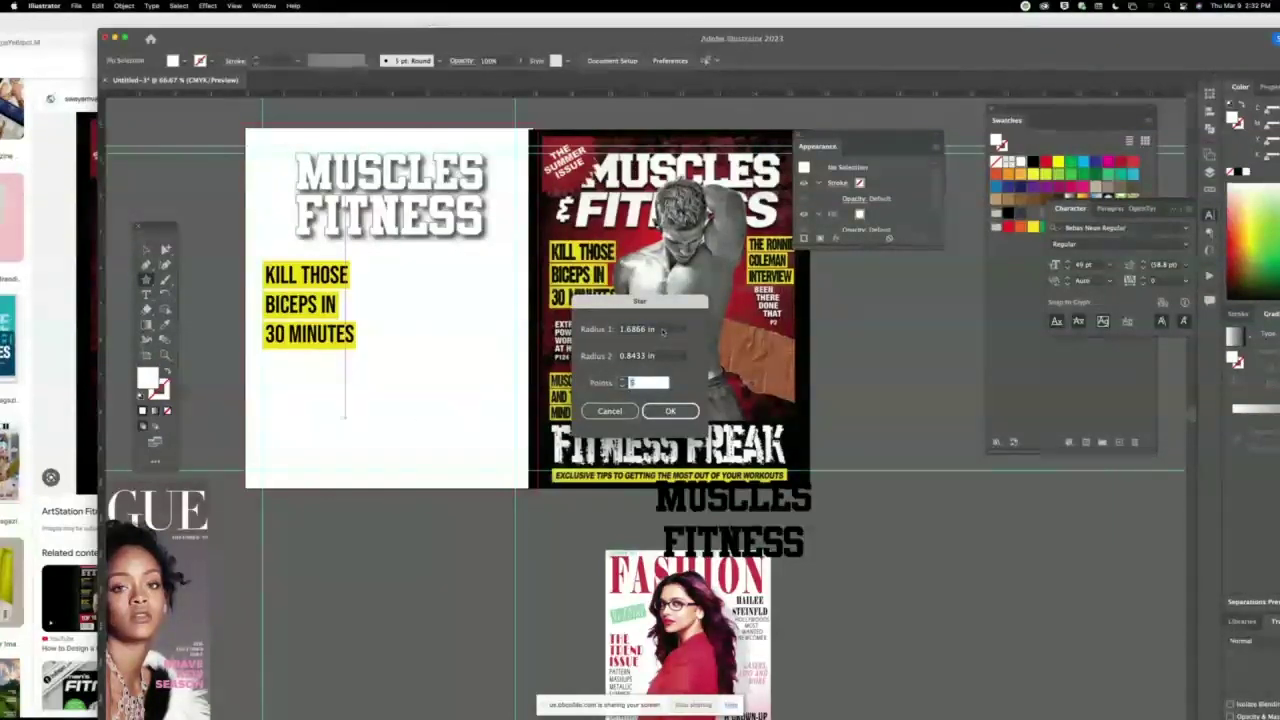
pyautogui.click(622, 380)
pyautogui.keyDown('shift'); pyautogui.click(622, 379); pyautogui.keyUp('shift')
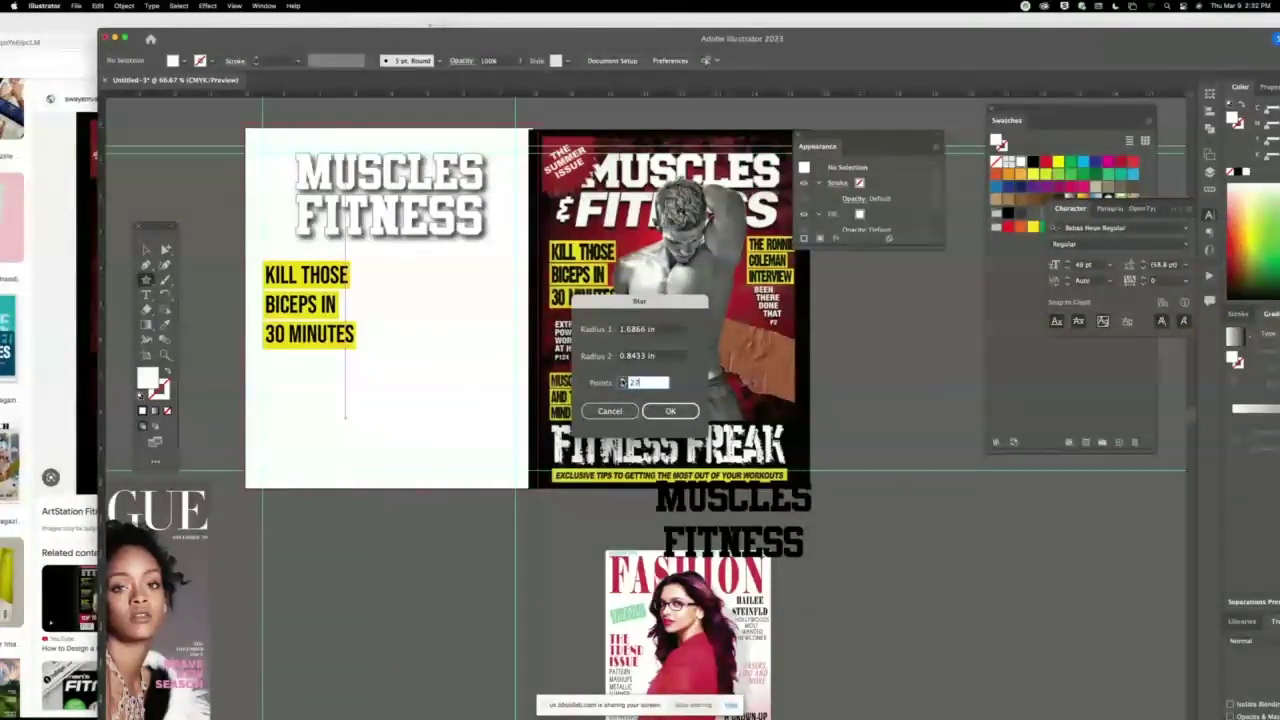
pyautogui.keyDown('shift'); pyautogui.click(622, 380); pyautogui.keyUp('shift')
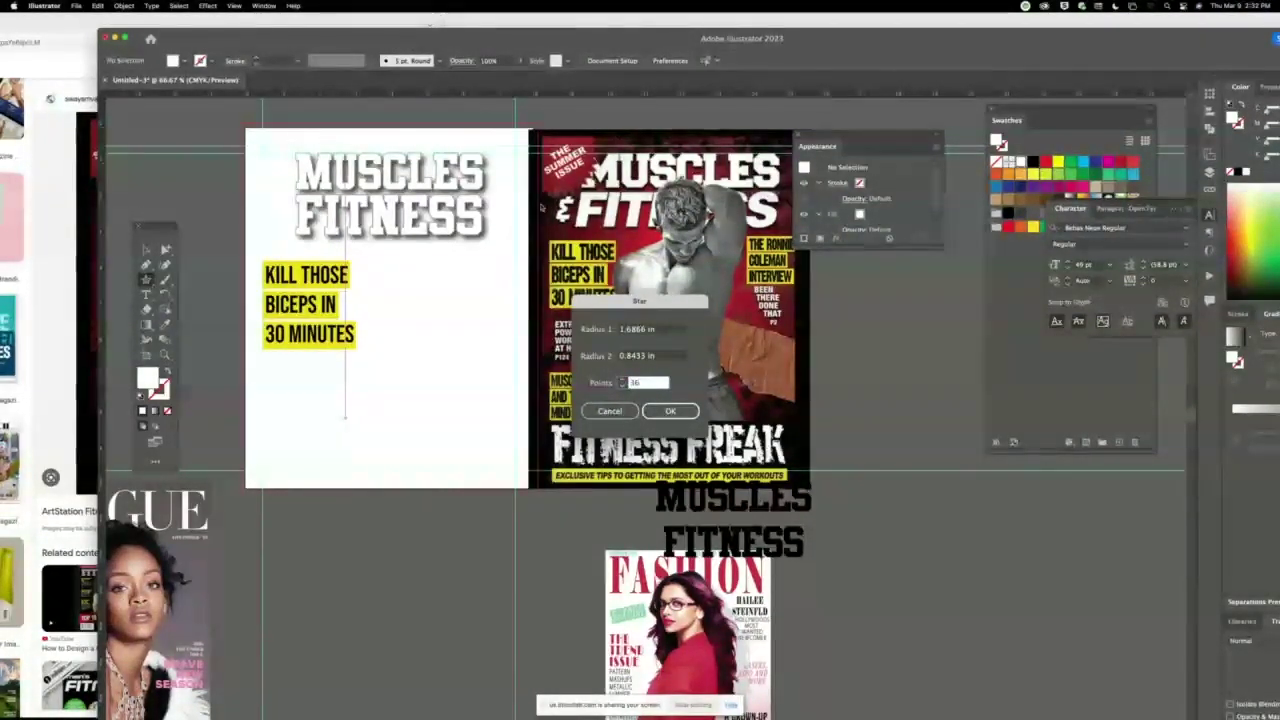
pyautogui.click(670, 411)
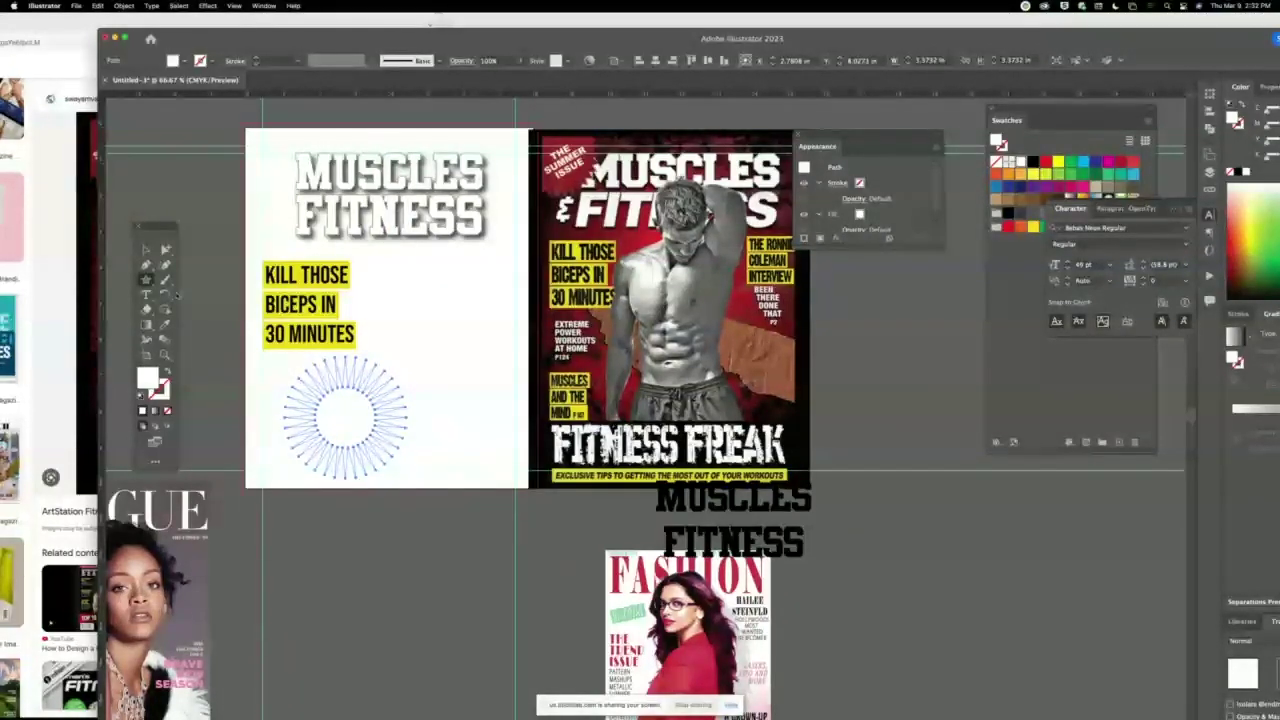
# Set the star's first radius to .125 and draw a starburst on the cover.
pyautogui.click(350, 289)
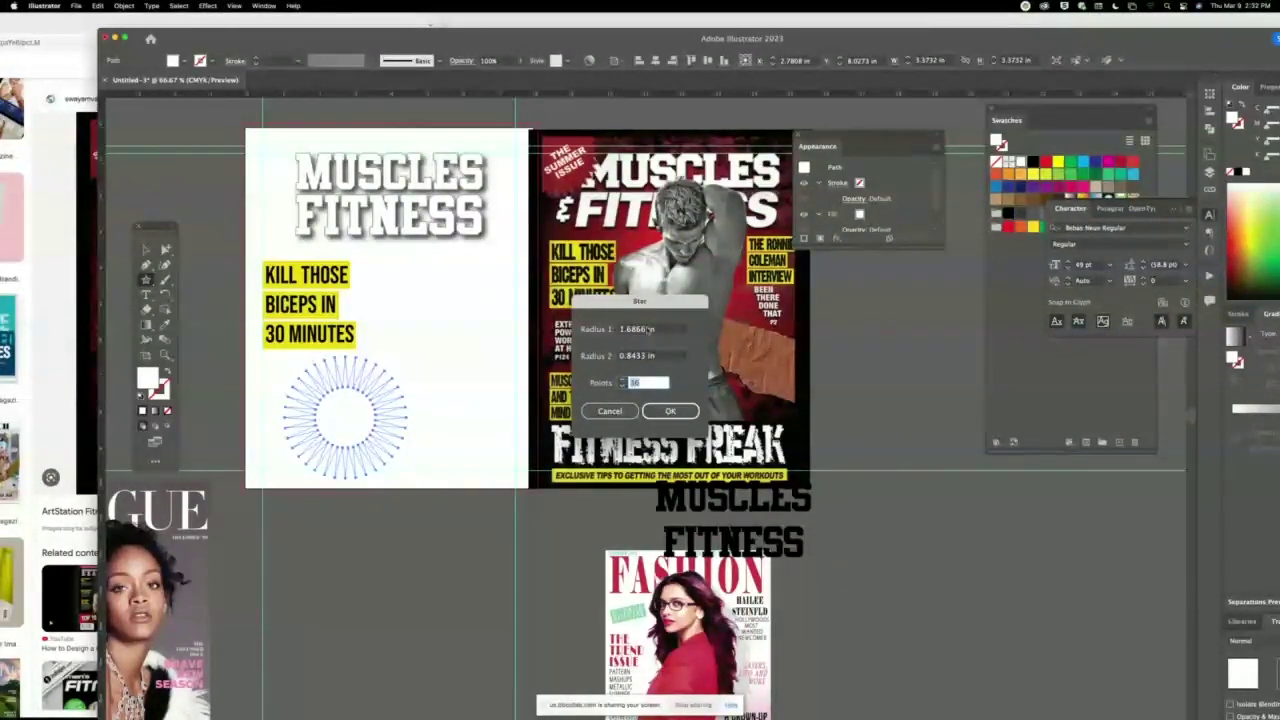
pyautogui.click(648, 328)
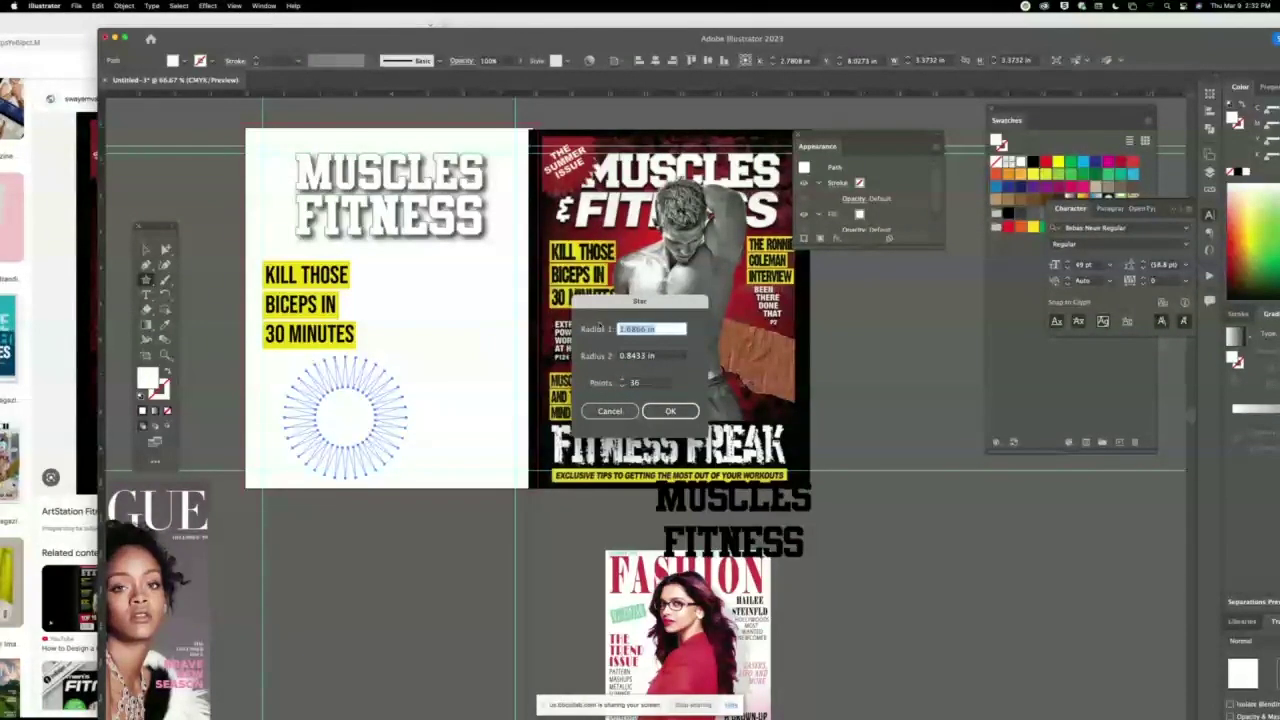
pyautogui.write('.125')
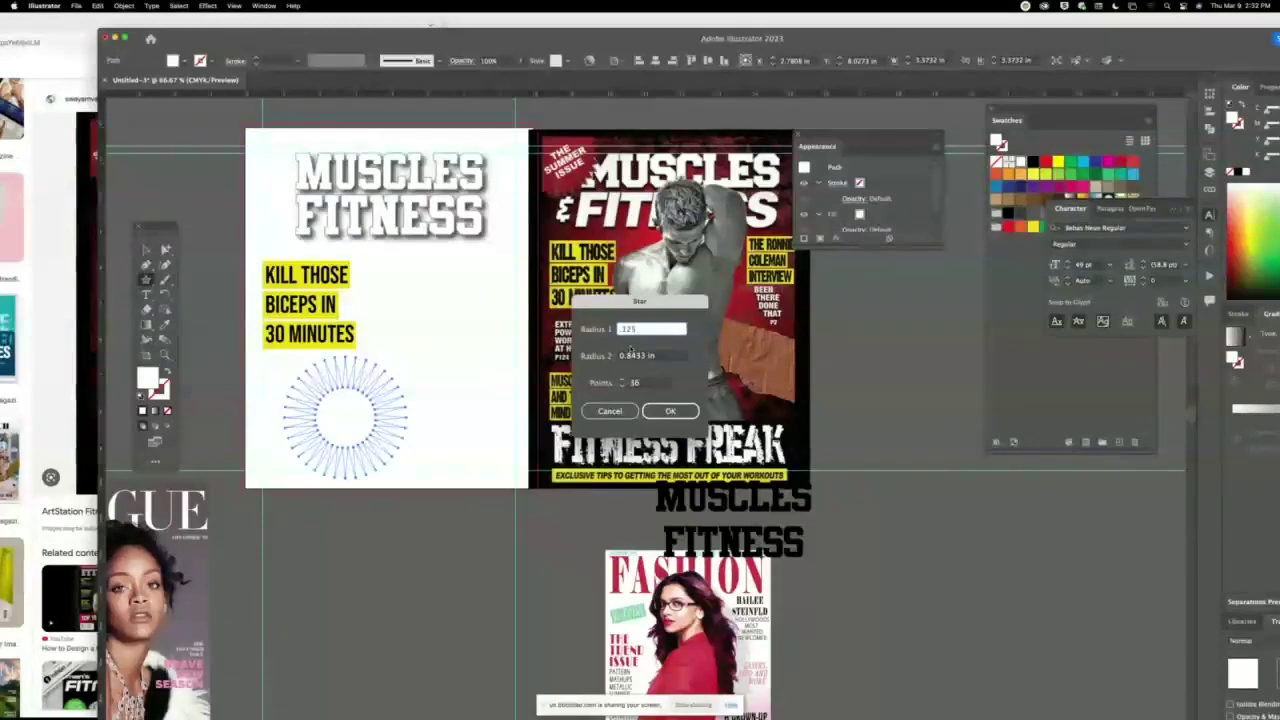
pyautogui.press('Tab')
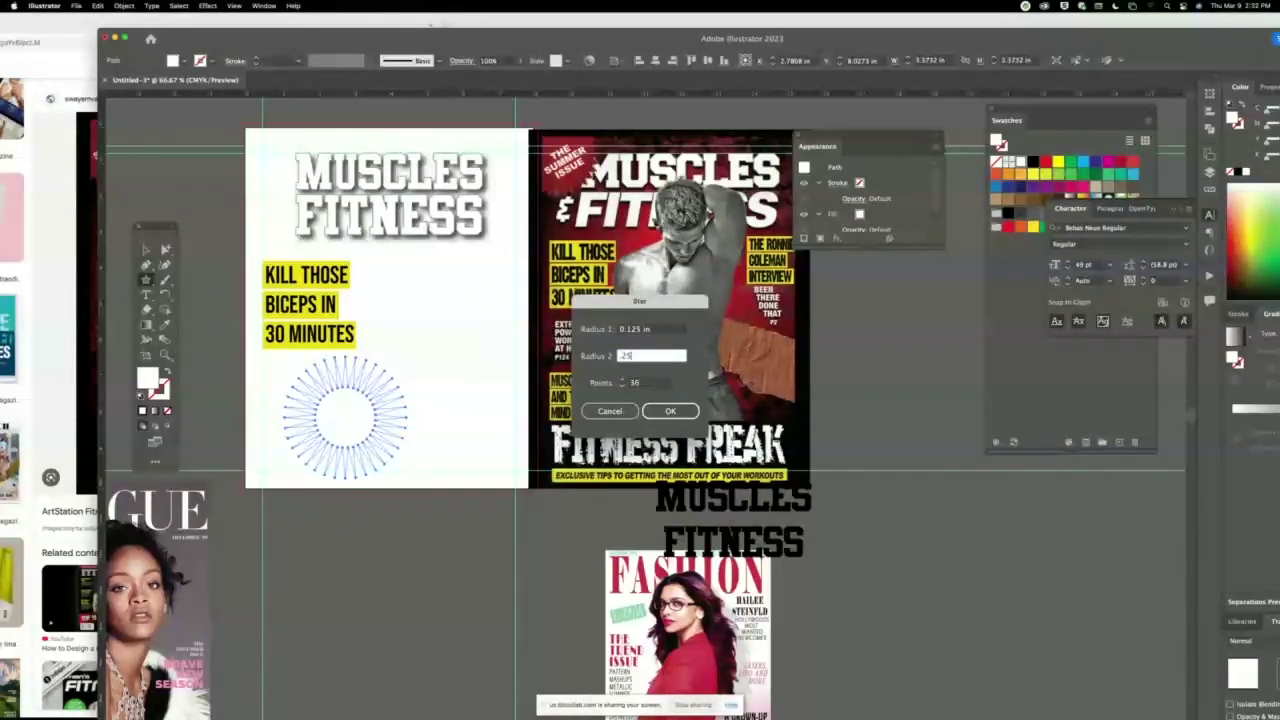
pyautogui.press('Return')
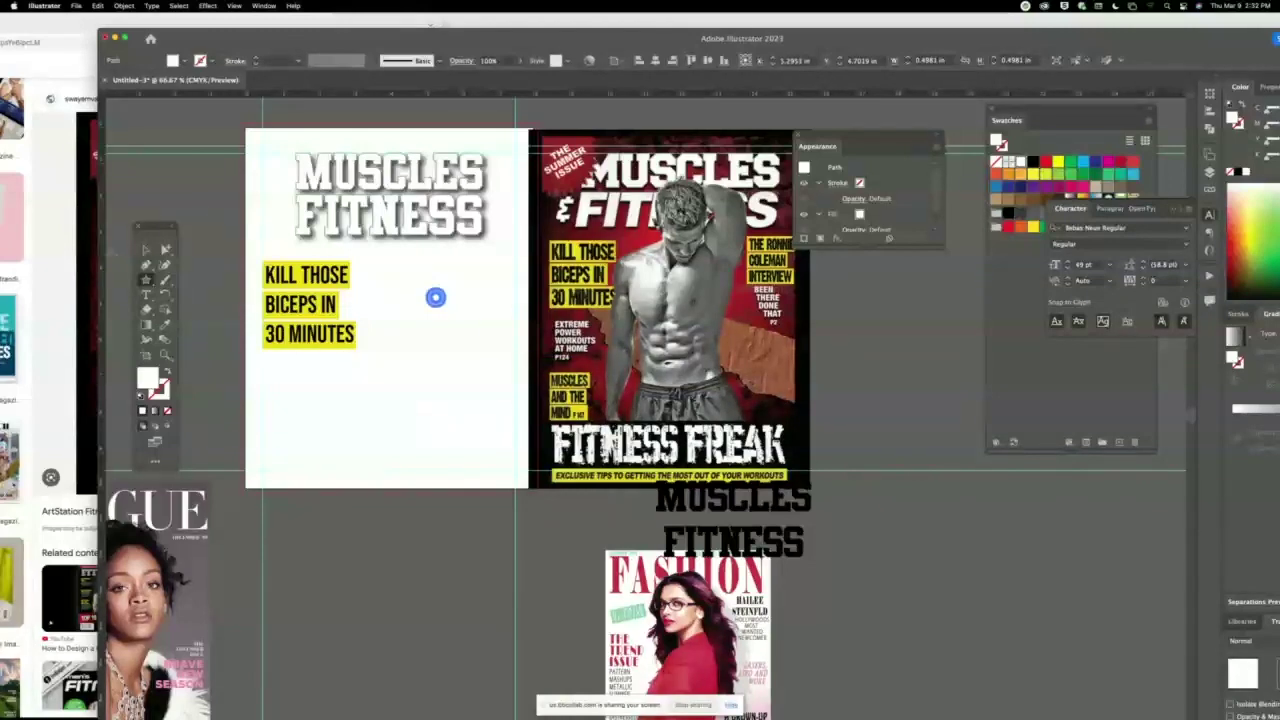
pyautogui.moveTo(435, 297); pyautogui.dragTo(338, 395)
# Undo that starburst, create a new star from the dialog, and enlarge it to about 210 px wide.
pyautogui.press('super+z')
pyautogui.press('super+z')
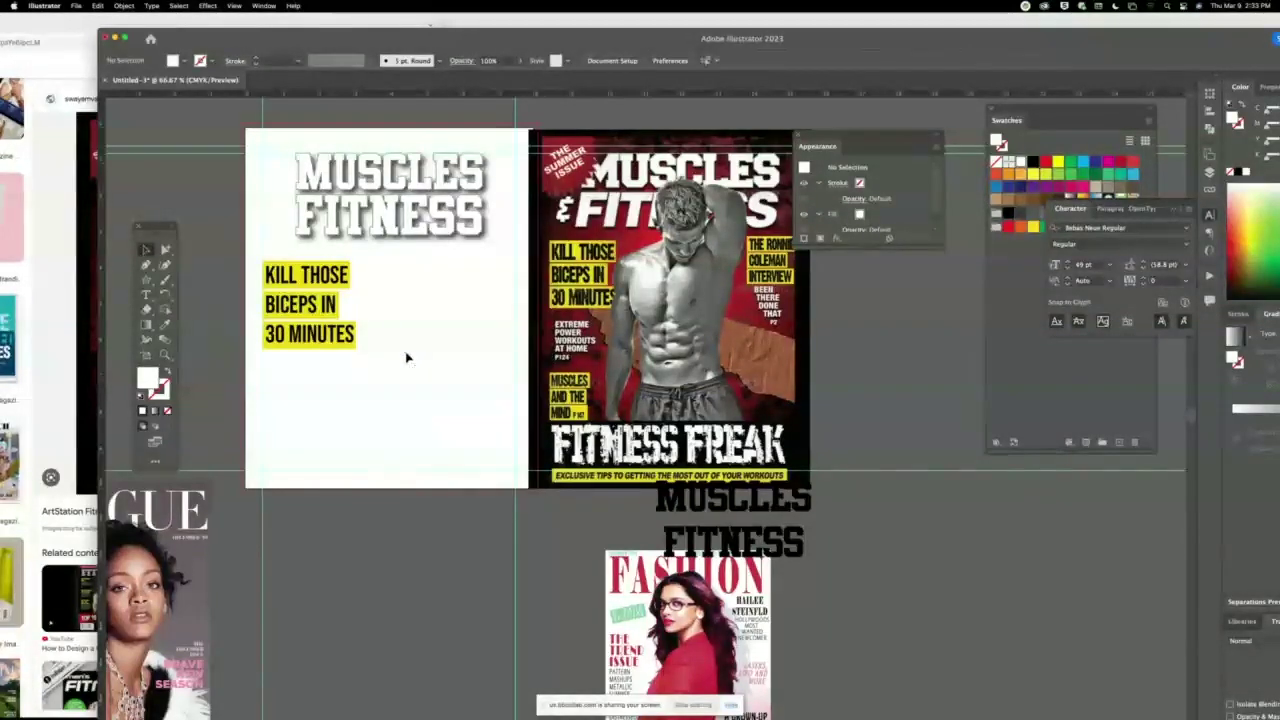
pyautogui.click(355, 432)
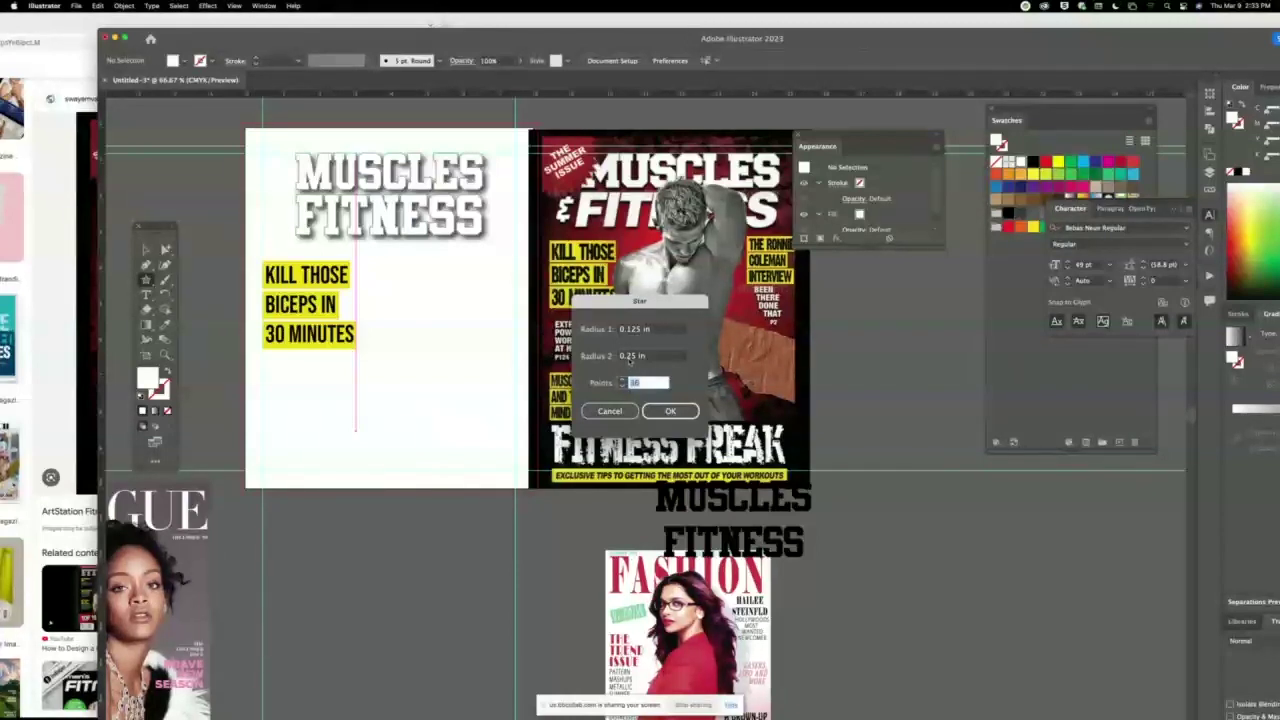
pyautogui.click(628, 359)
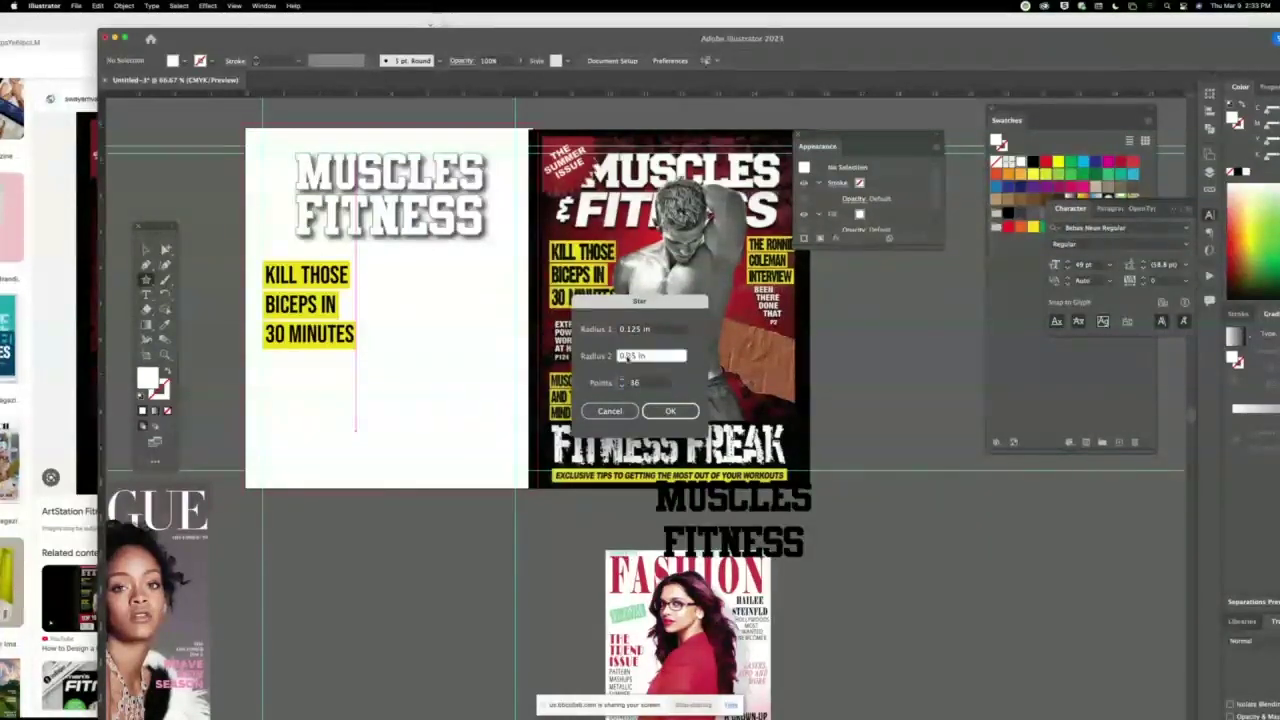
pyautogui.press('Return')
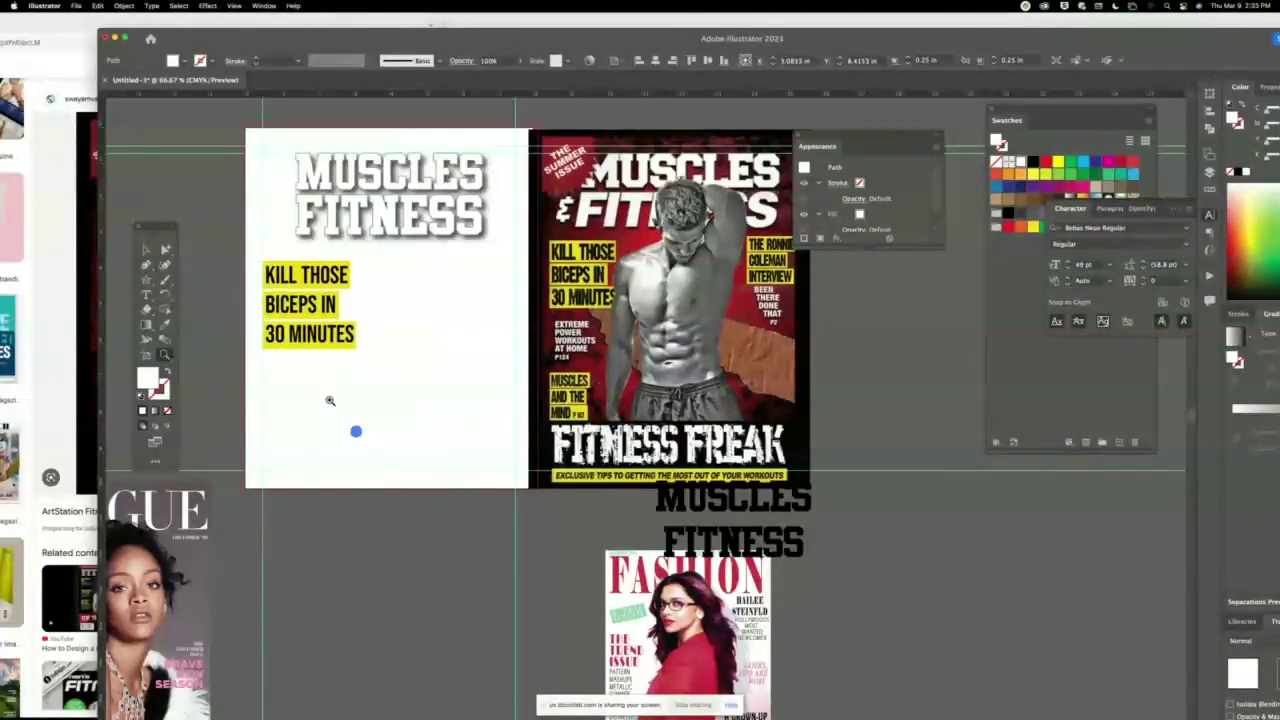
pyautogui.moveTo(329, 400); pyautogui.dragTo(477, 517)
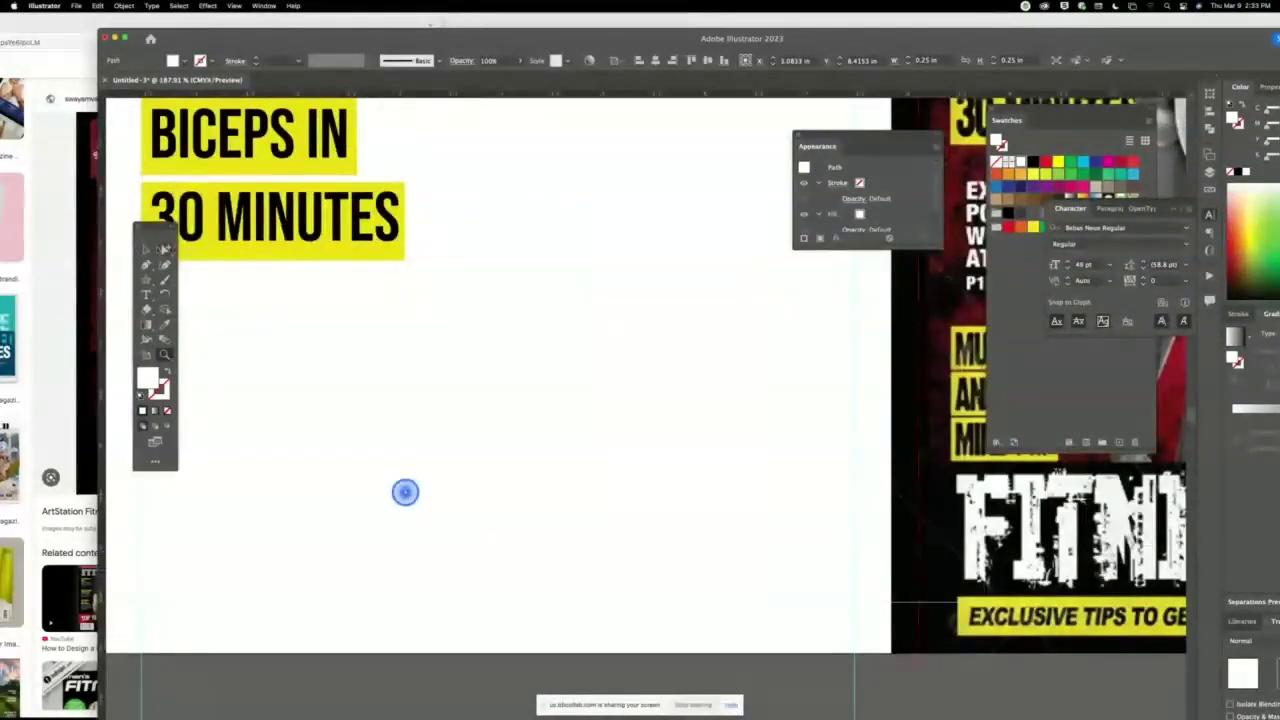
pyautogui.press('v')
pyautogui.moveTo(406, 480); pyautogui.dragTo(434, 308)
pyautogui.click(436, 309)
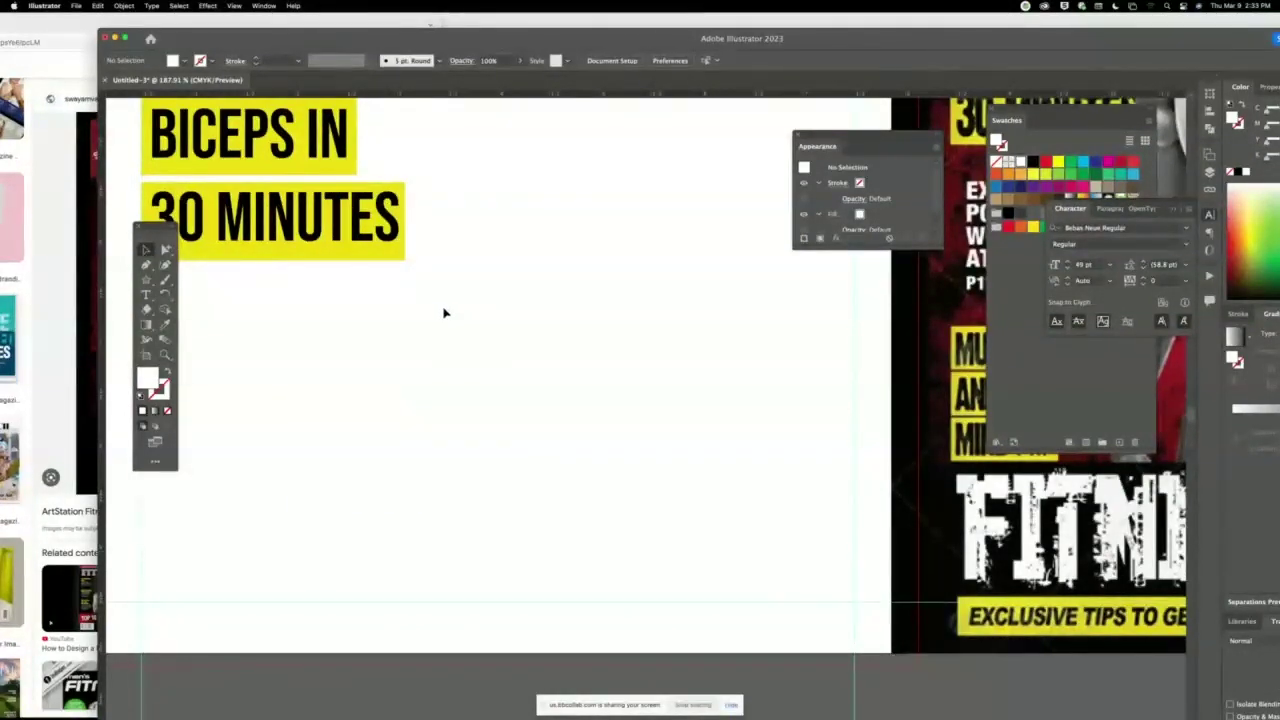
pyautogui.scroll(-5, 436, 309)
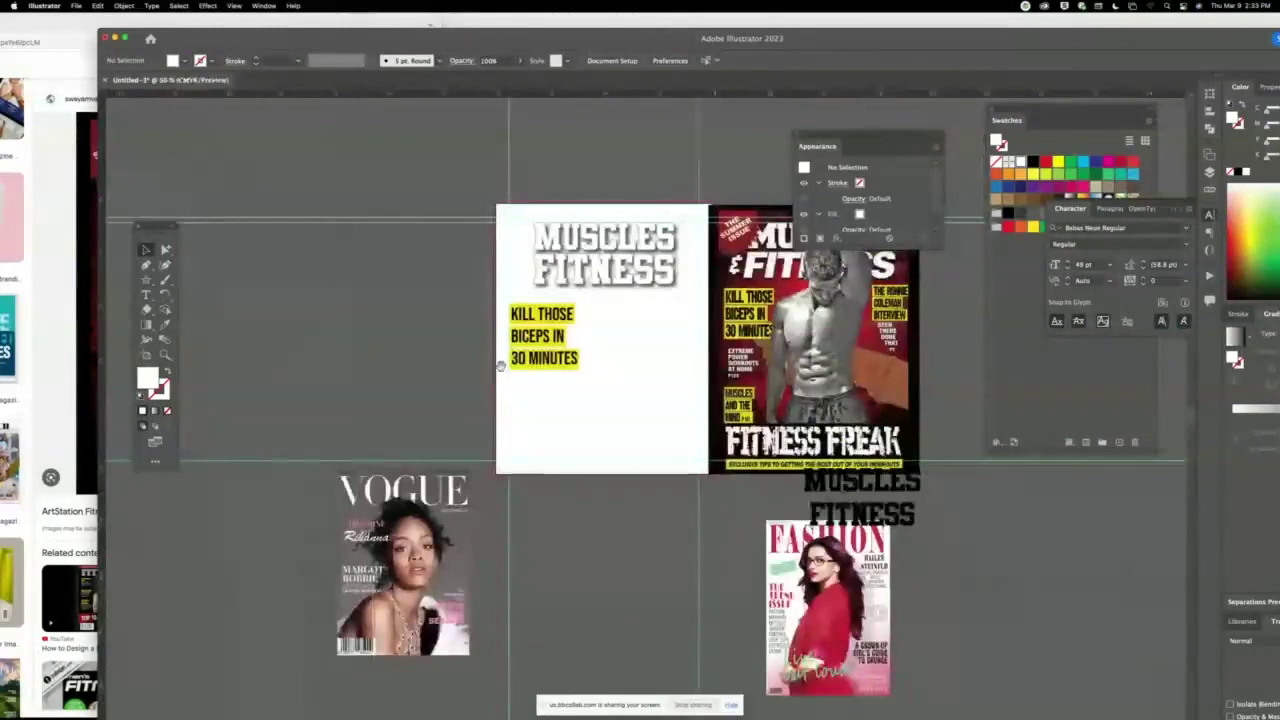
pyautogui.moveTo(500, 366); pyautogui.dragTo(347, 276)
# Open a new Chrome window and search Google for 'freepik'.
pyautogui.rightClick(493, 694)
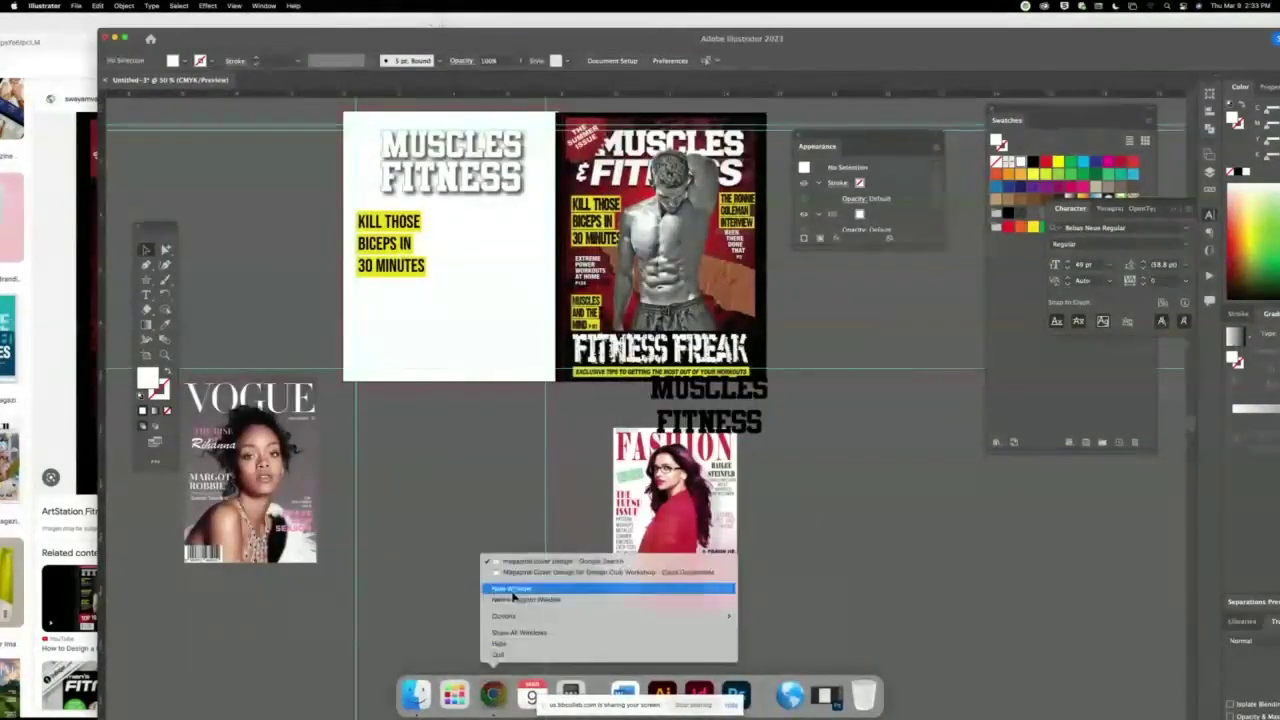
pyautogui.click(520, 590)
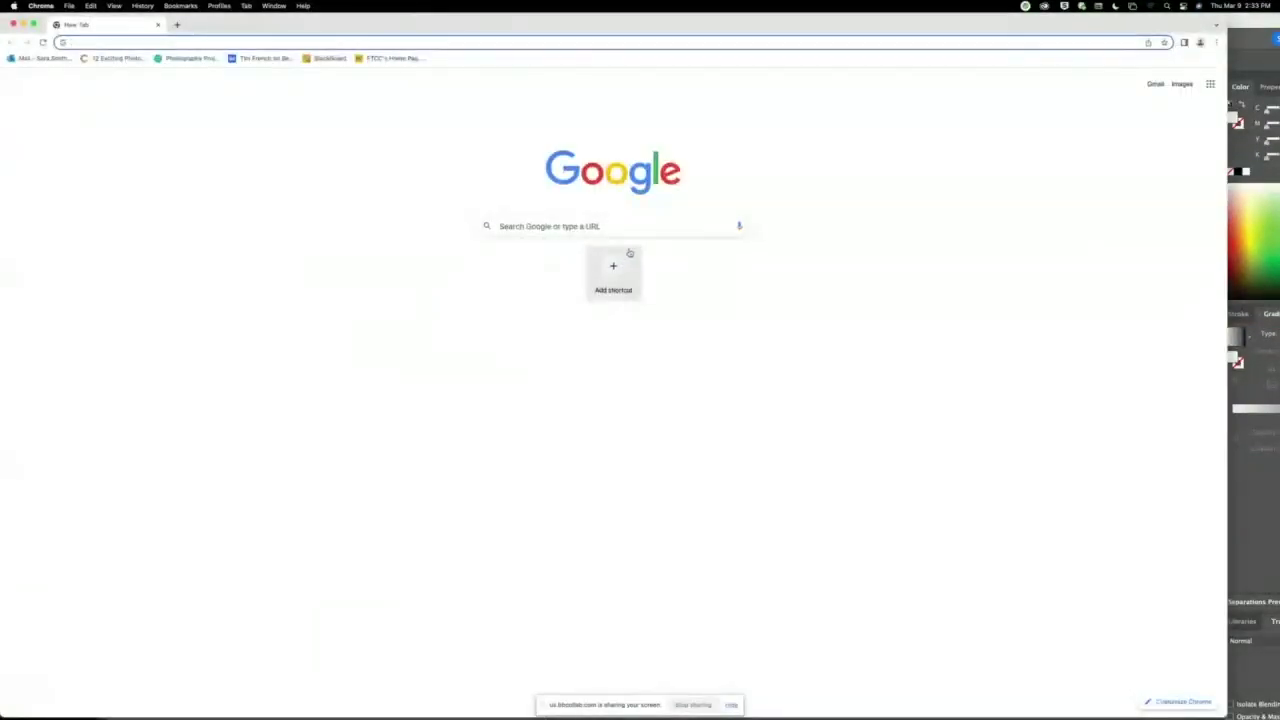
pyautogui.click(560, 226)
pyautogui.write('freepik')
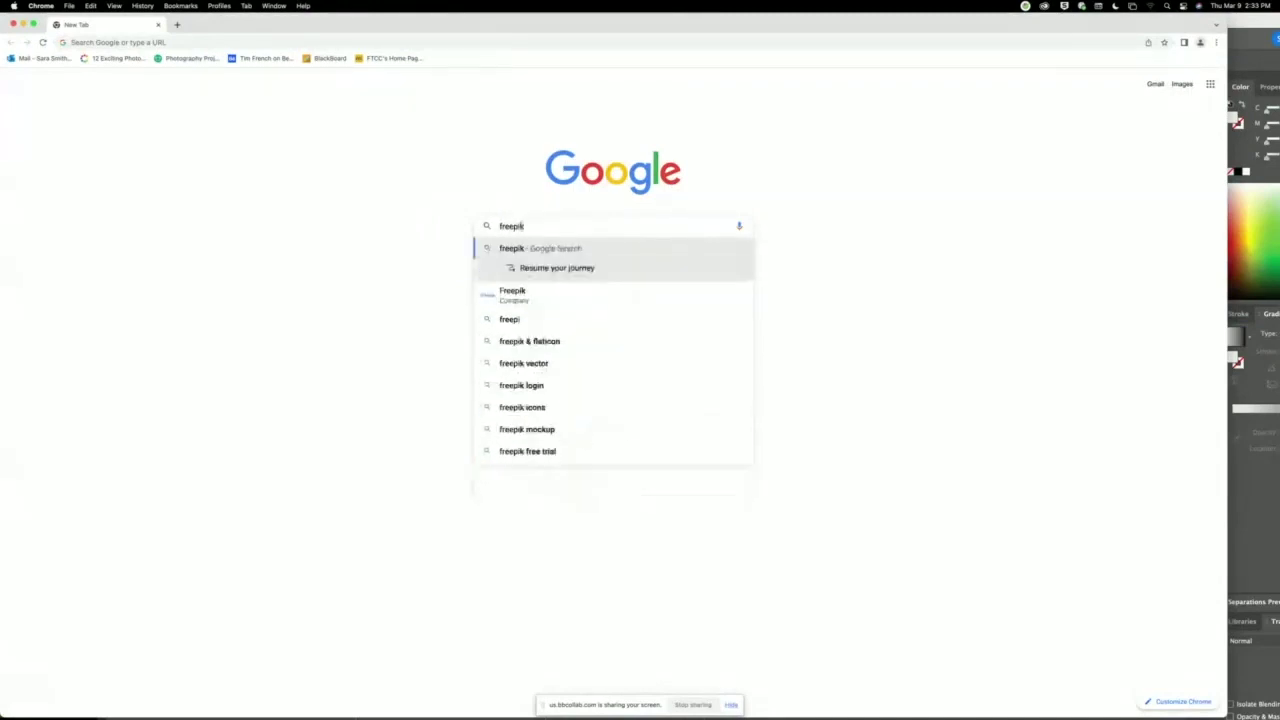
pyautogui.press('Return')
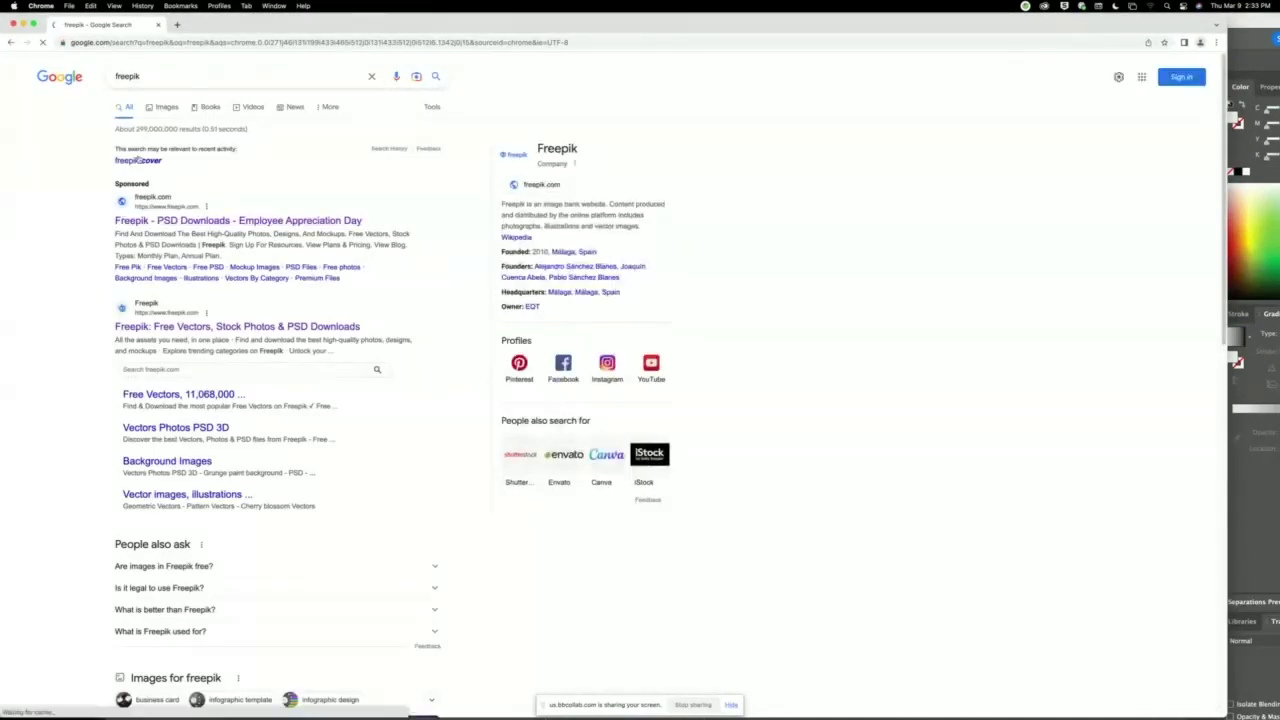
# Go to Freepik and search for 'star burst sea' vectors.
pyautogui.click(197, 330)
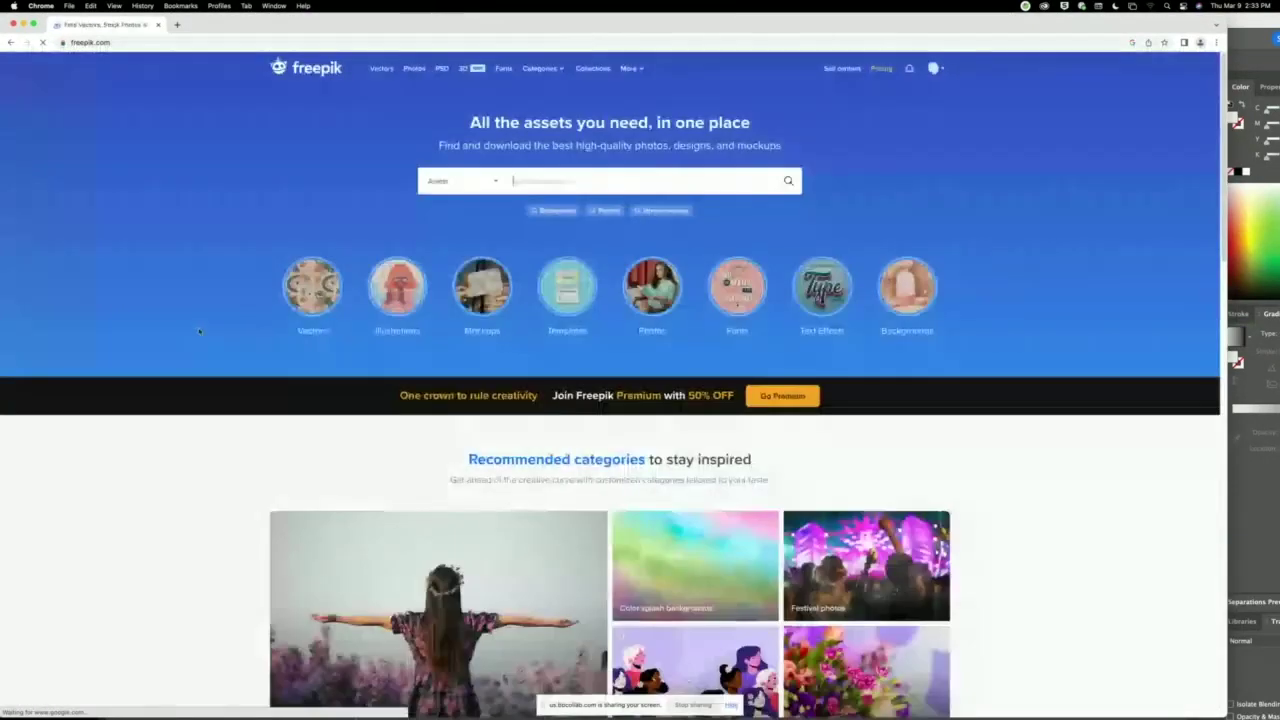
pyautogui.click(490, 182)
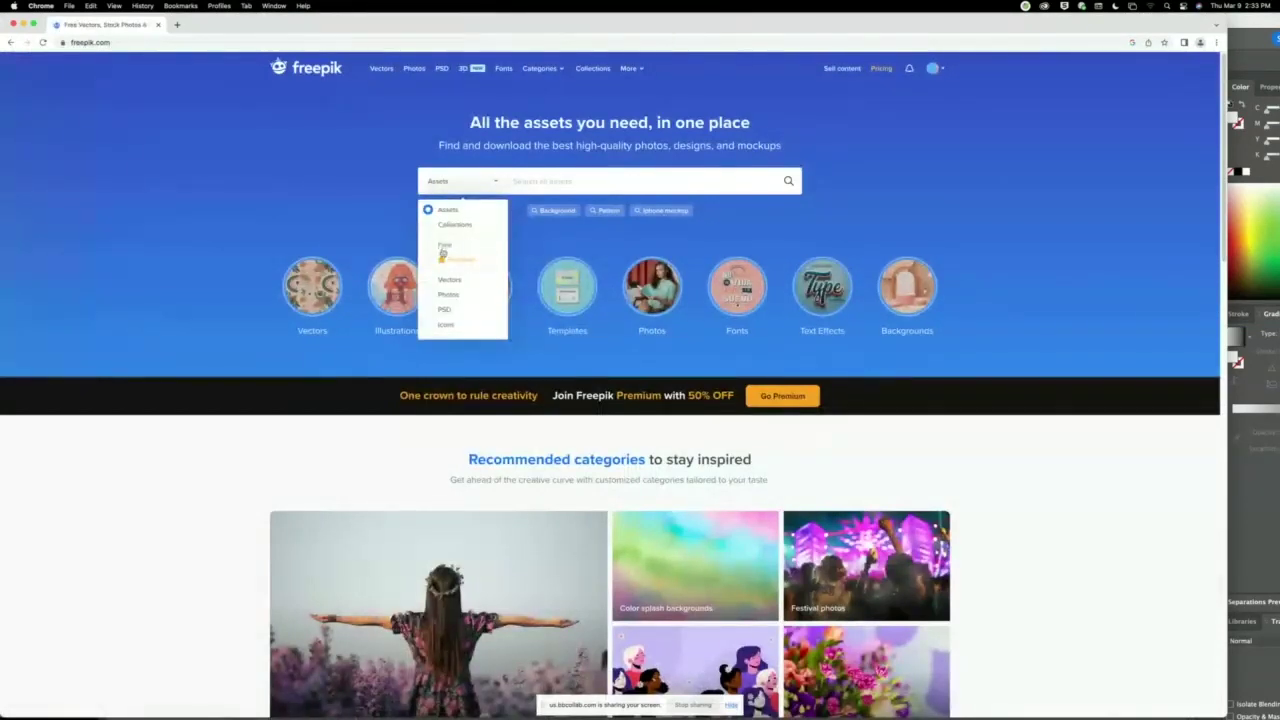
pyautogui.click(608, 186)
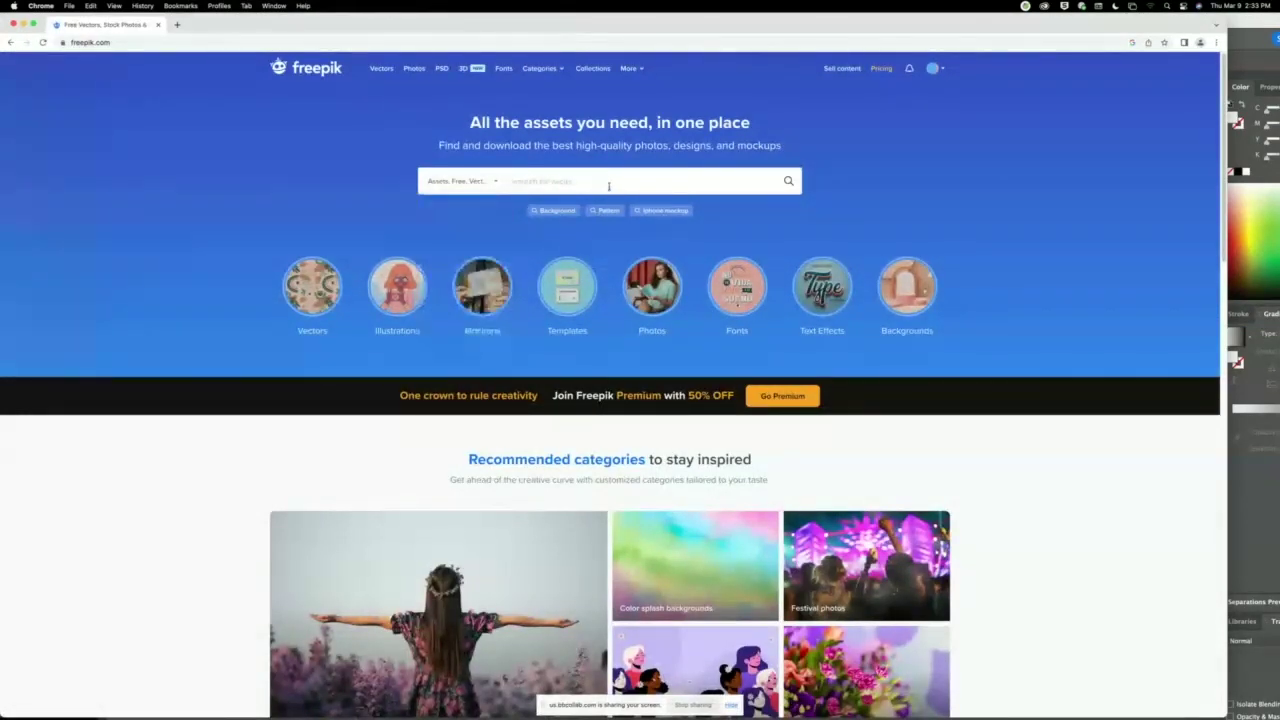
pyautogui.write('star')
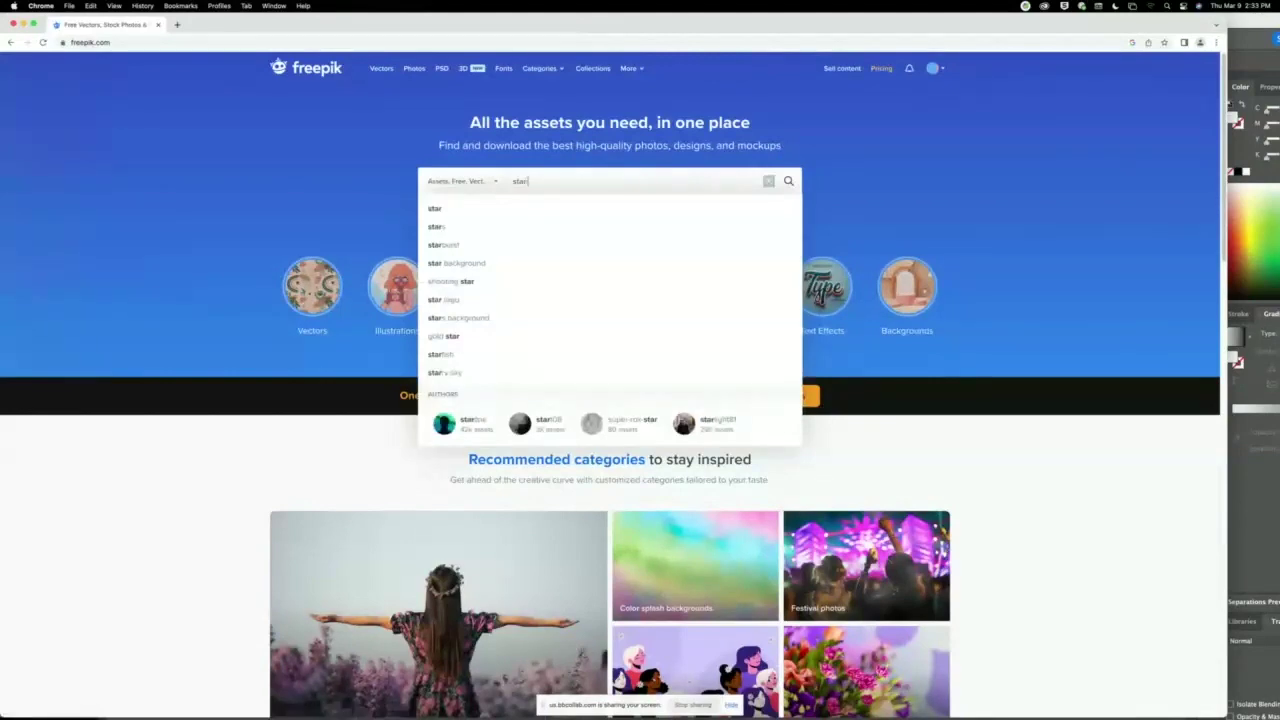
pyautogui.write(' burst seal')
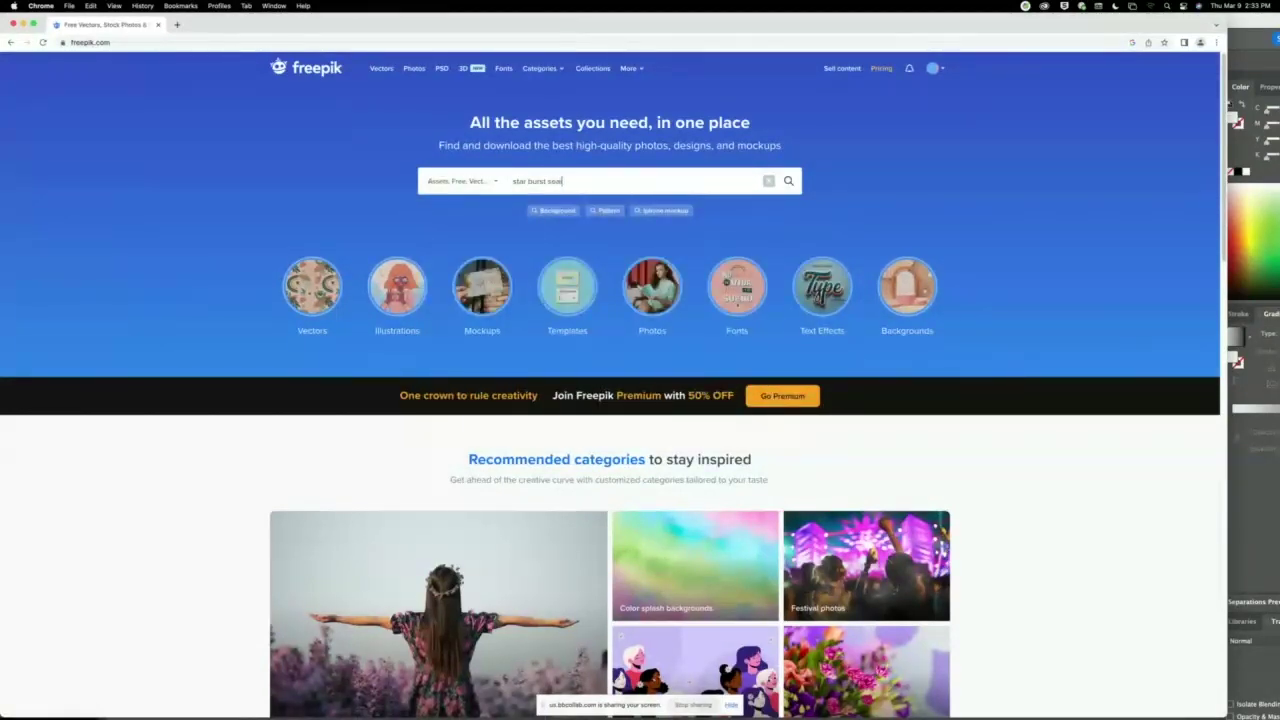
pyautogui.press('Return')
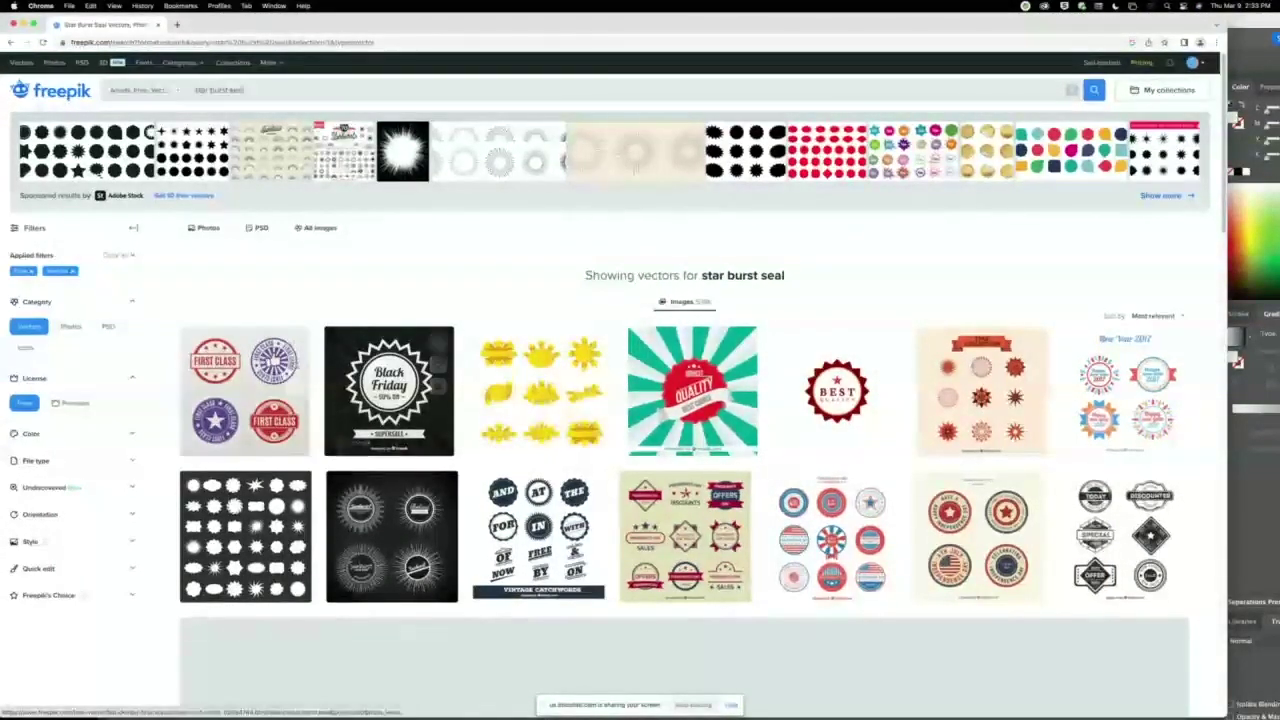
# Download the free Premium Quality stamp set with attribution and close the browser.
pyautogui.scroll(-1, 448, 348)
pyautogui.scroll(-5, 365, 387)
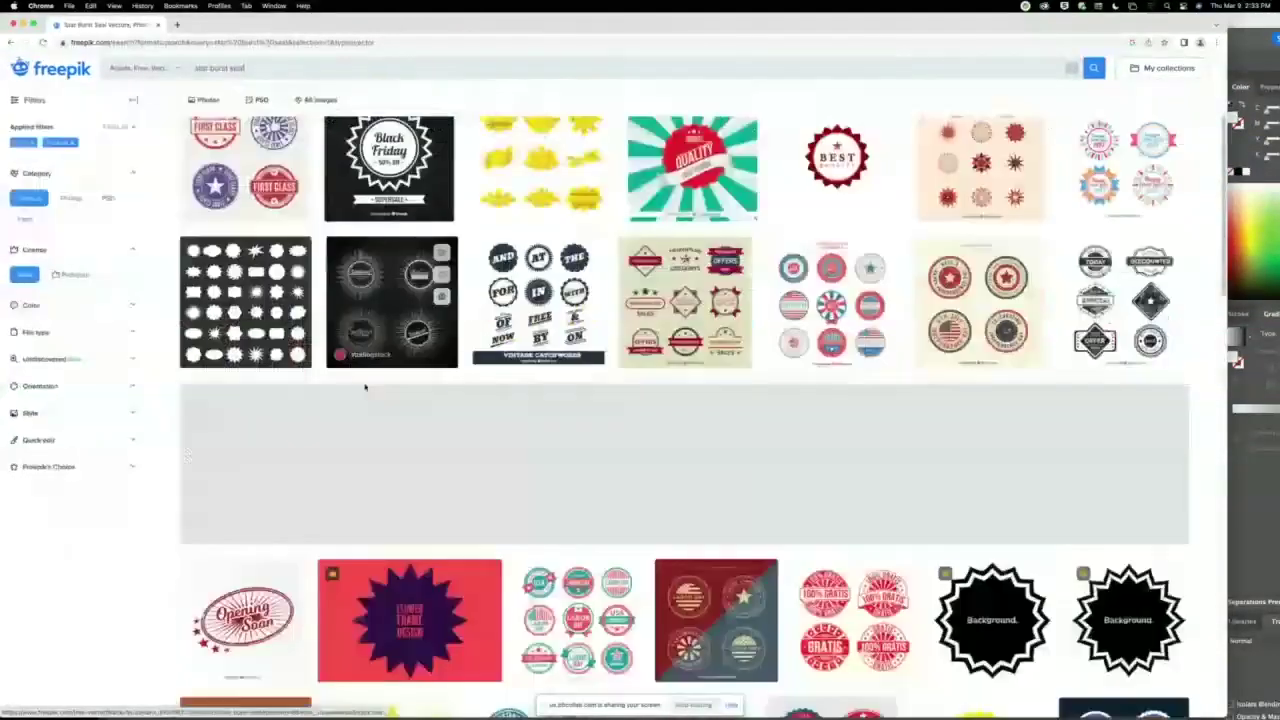
pyautogui.scroll(-6, 365, 387)
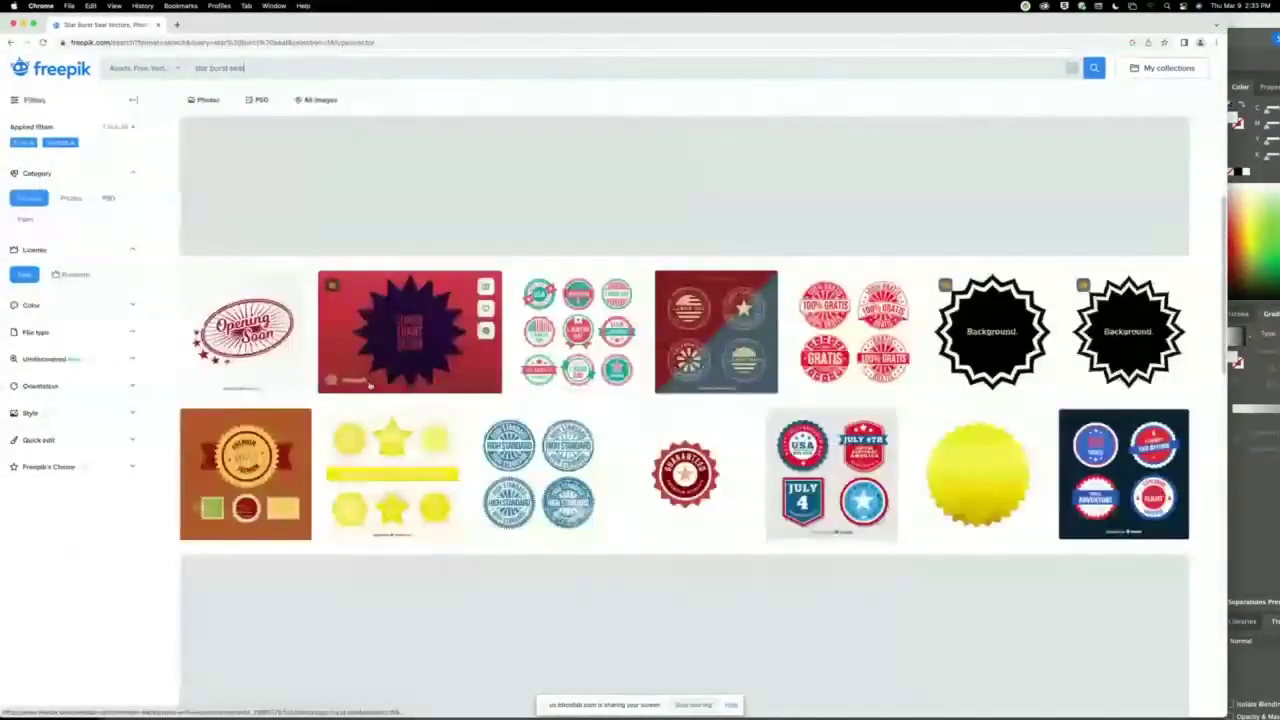
pyautogui.click(245, 470)
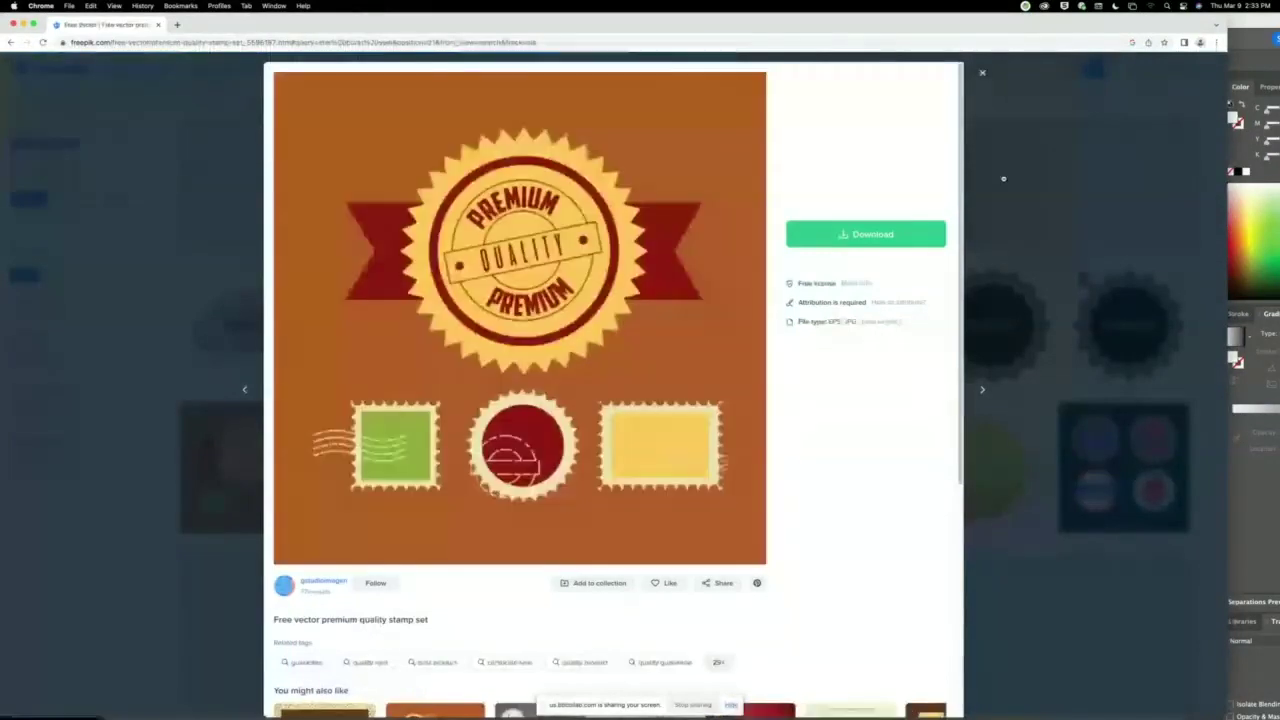
pyautogui.click(895, 235)
pyautogui.click(850, 385)
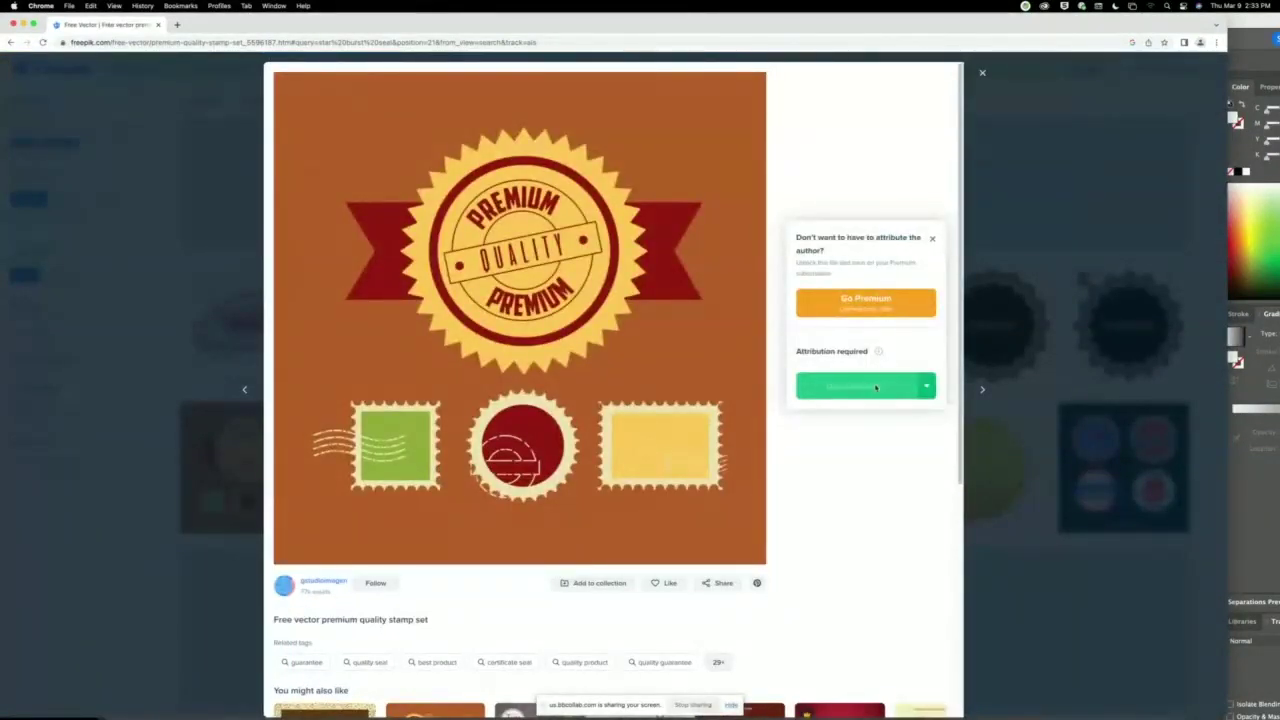
pyautogui.click(24, 23)
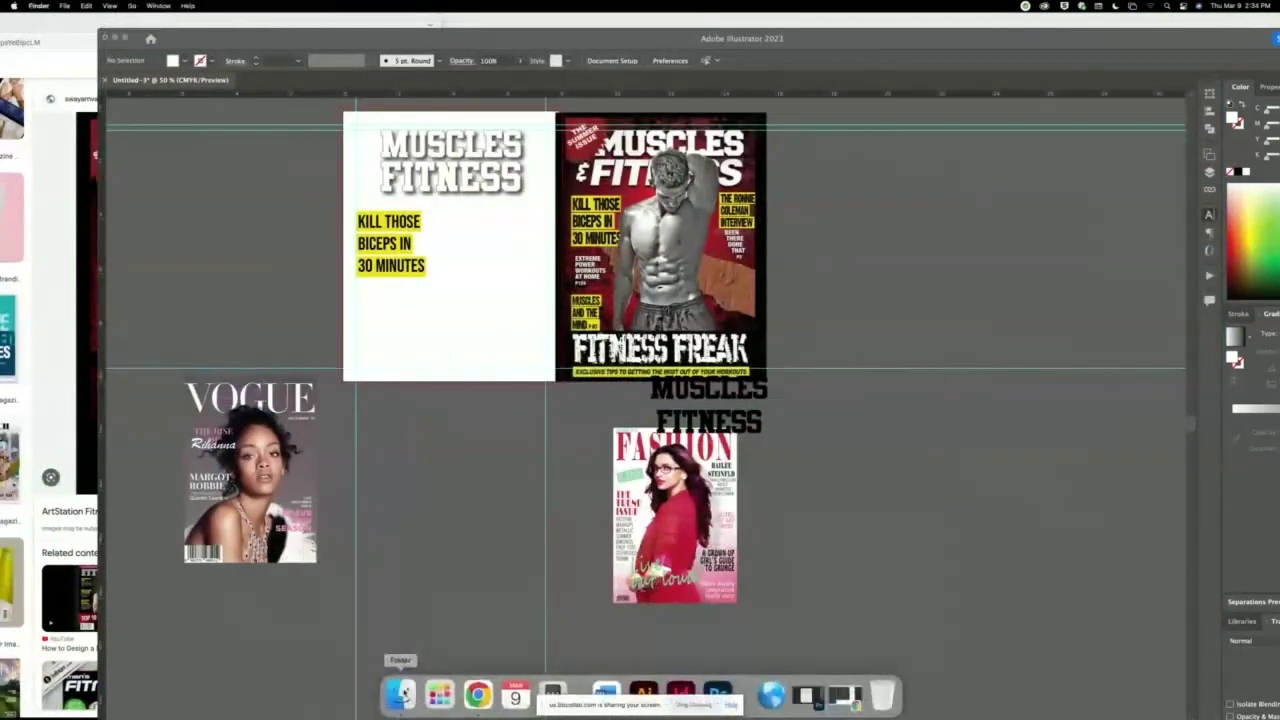
# Unzip the stamp set archive in Downloads and open the premium-quality-stamp-set folder.
pyautogui.click(400, 693)
pyautogui.click(366, 139)
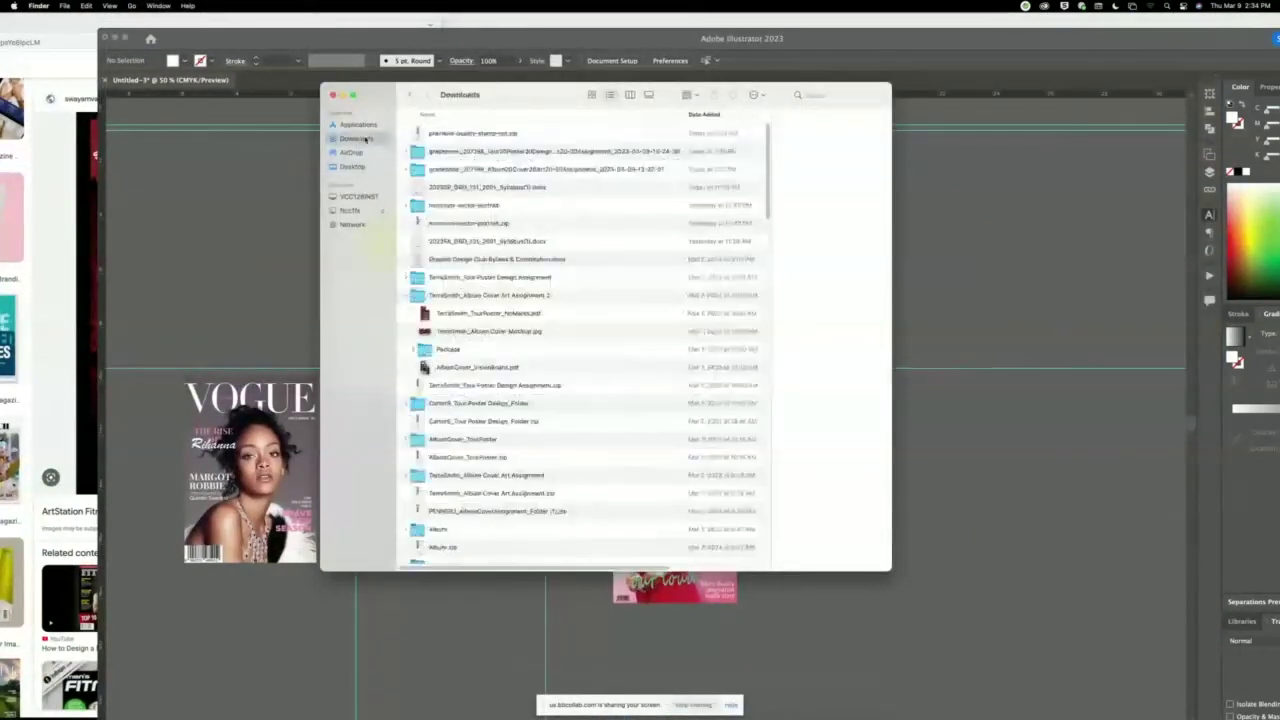
pyautogui.doubleClick(463, 134)
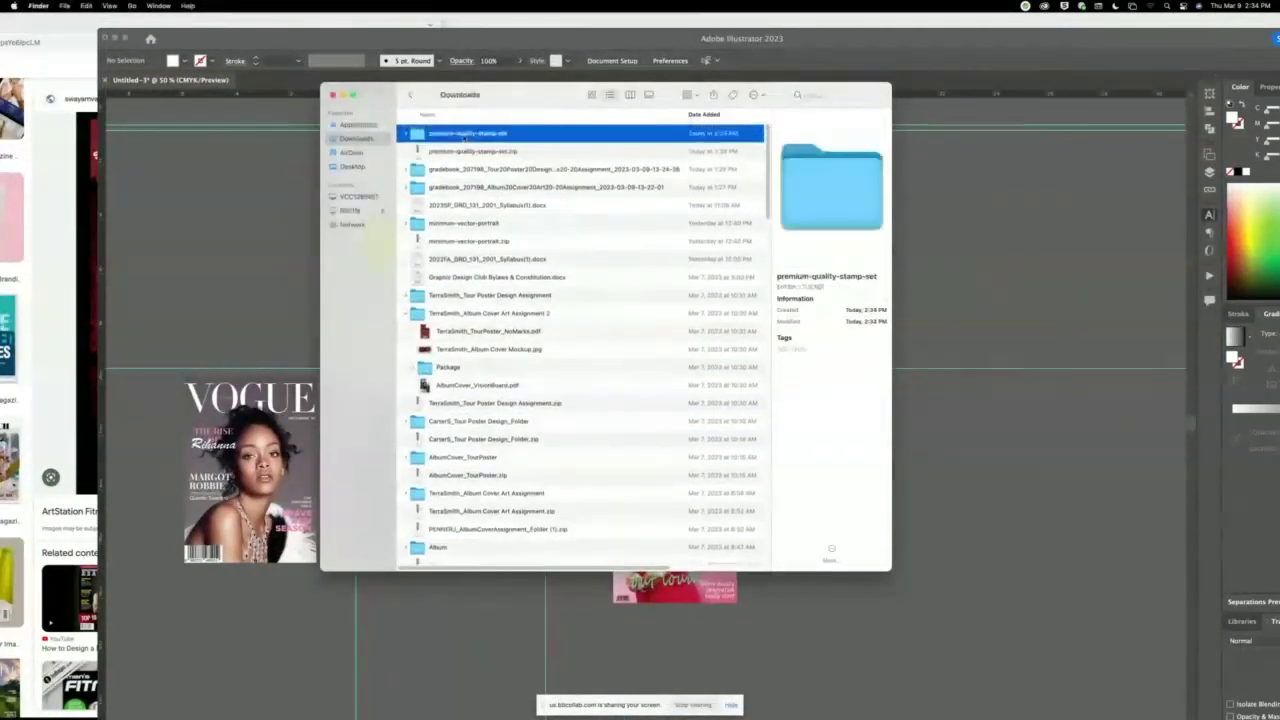
pyautogui.doubleClick(463, 132)
# Quick Look 55738.jpg, then drag 55738.eps and 55738.jpg onto the Illustrator Dock icon.
pyautogui.click(440, 130)
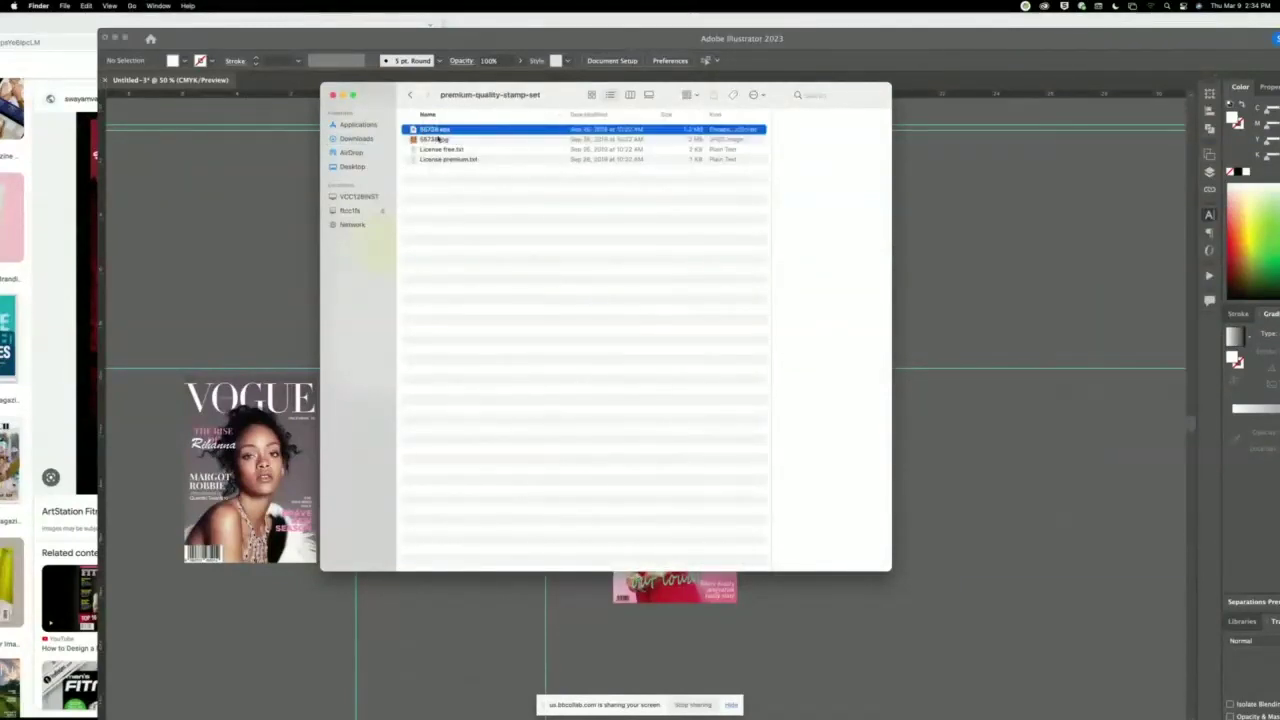
pyautogui.click(430, 140)
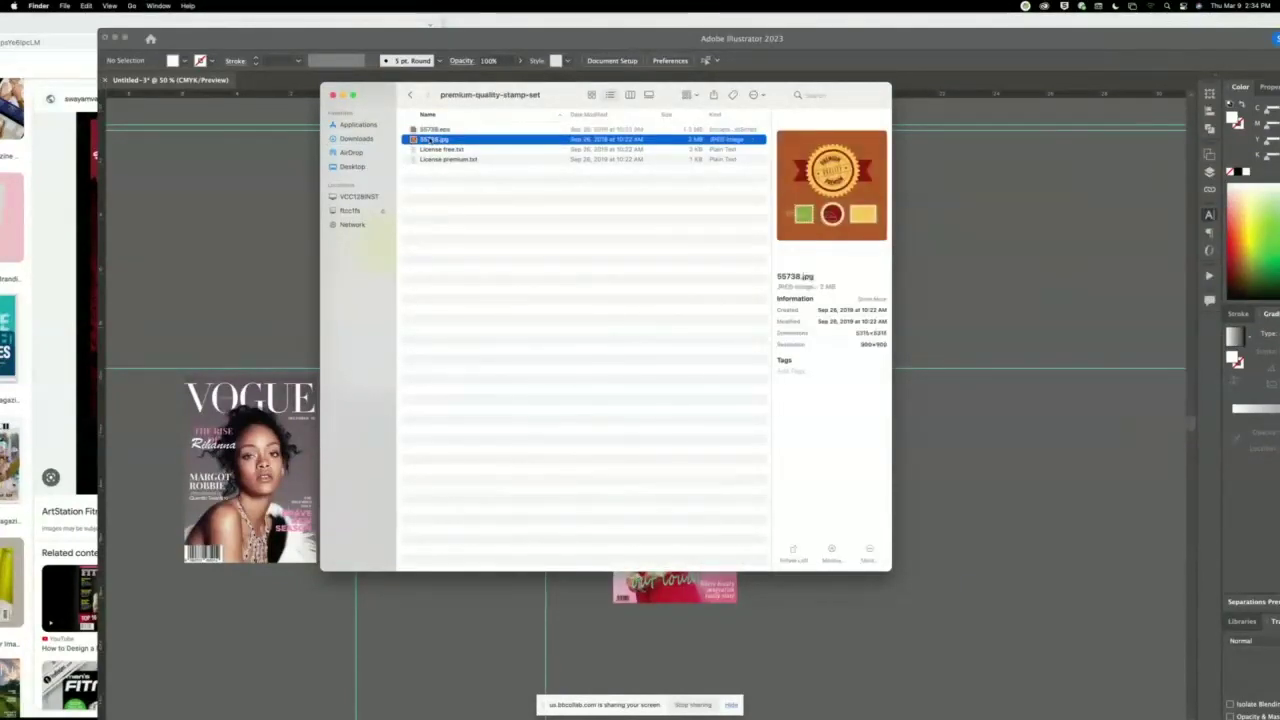
pyautogui.press('space')
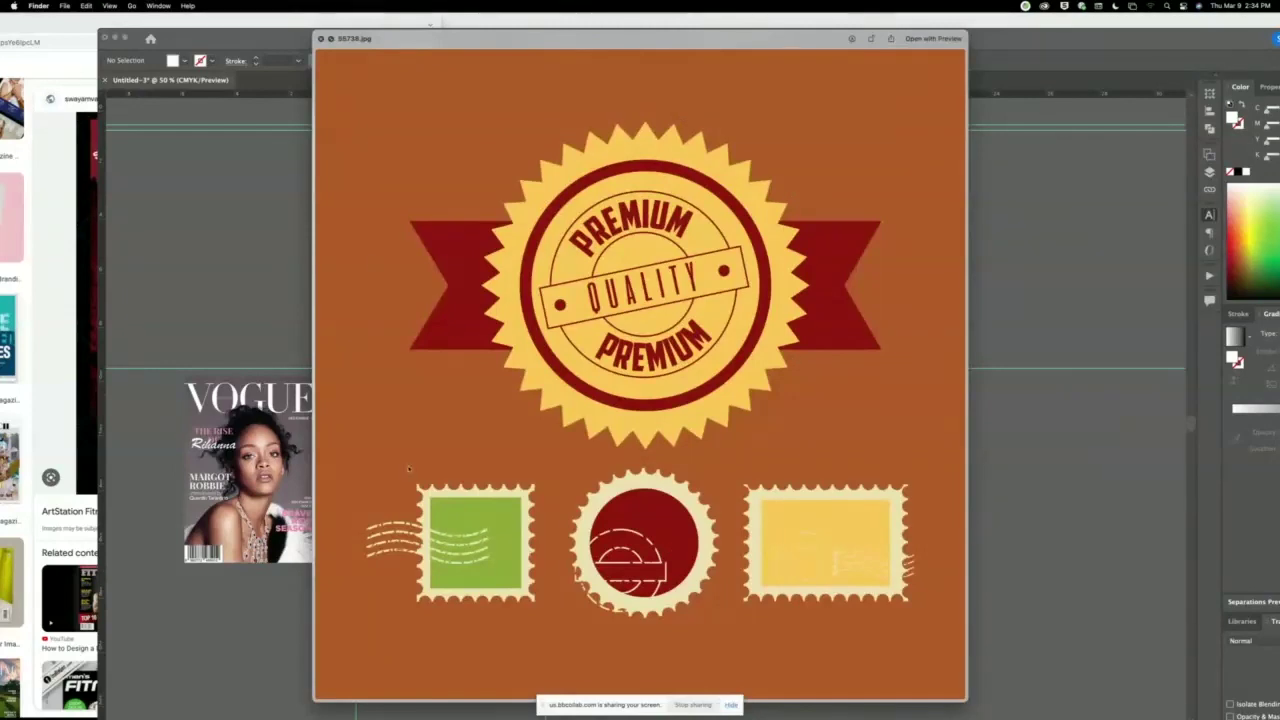
pyautogui.press('space')
pyautogui.keyDown('shift'); pyautogui.click(440, 130); pyautogui.keyUp('shift')
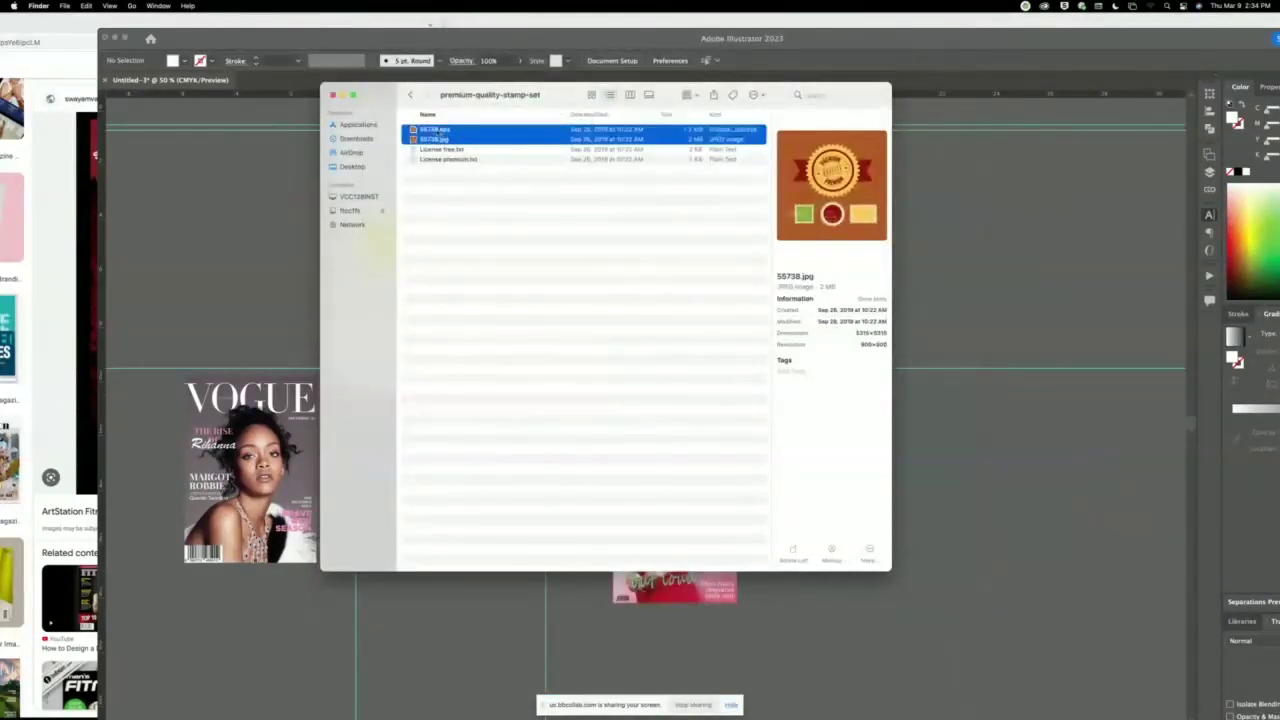
pyautogui.moveTo(432, 131); pyautogui.dragTo(655, 692)
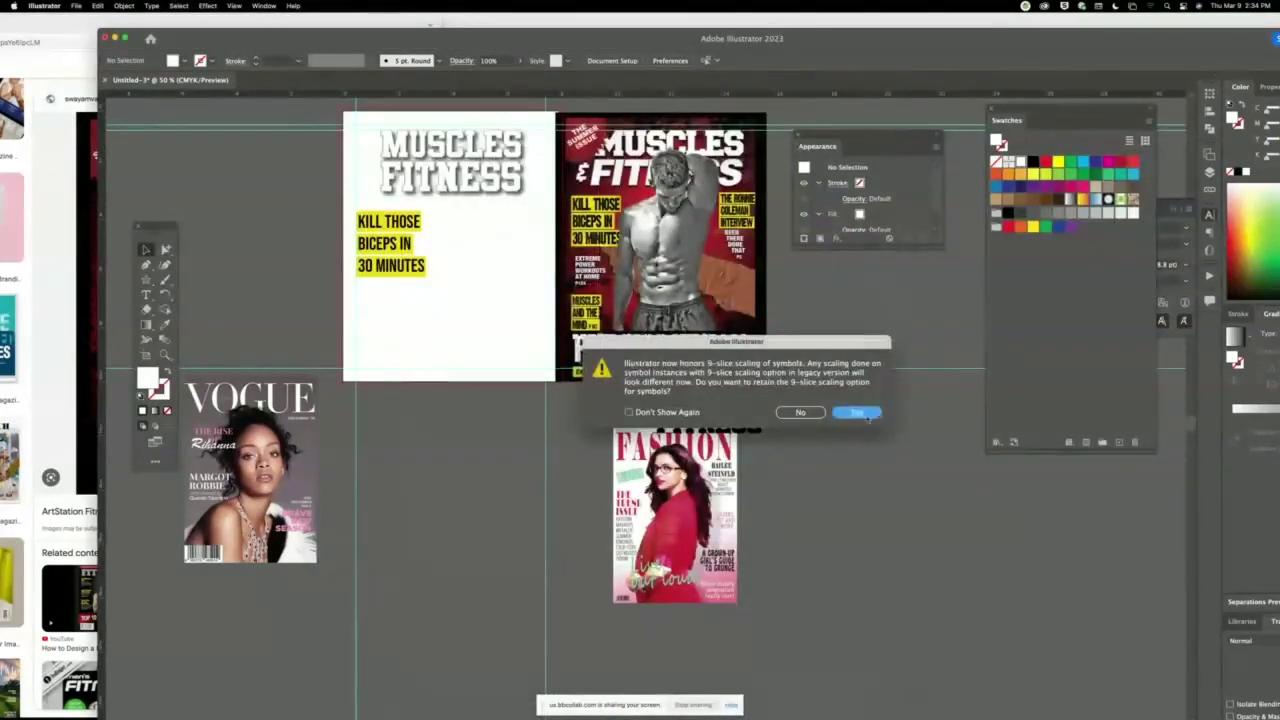
# Keep 9-slice scaling, then copy all 55738.eps artwork and close it without saving.
pyautogui.click(868, 413)
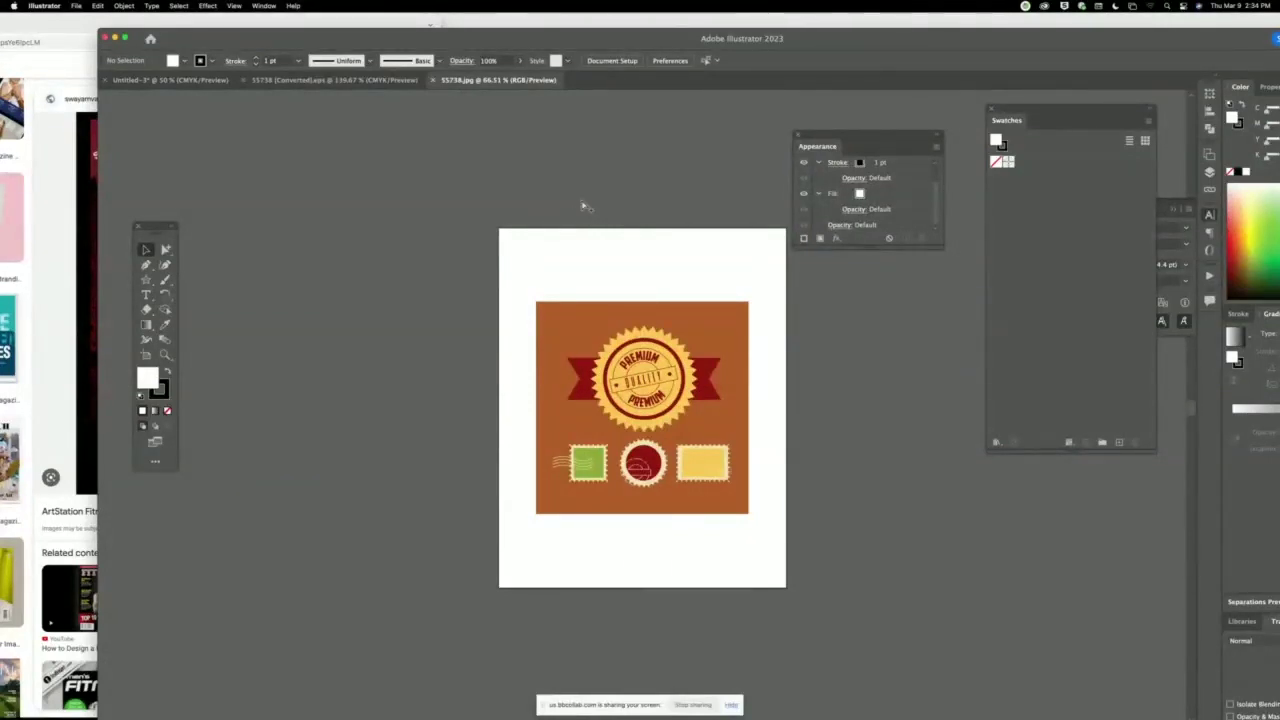
pyautogui.moveTo(642, 376); pyautogui.dragTo(638, 336)
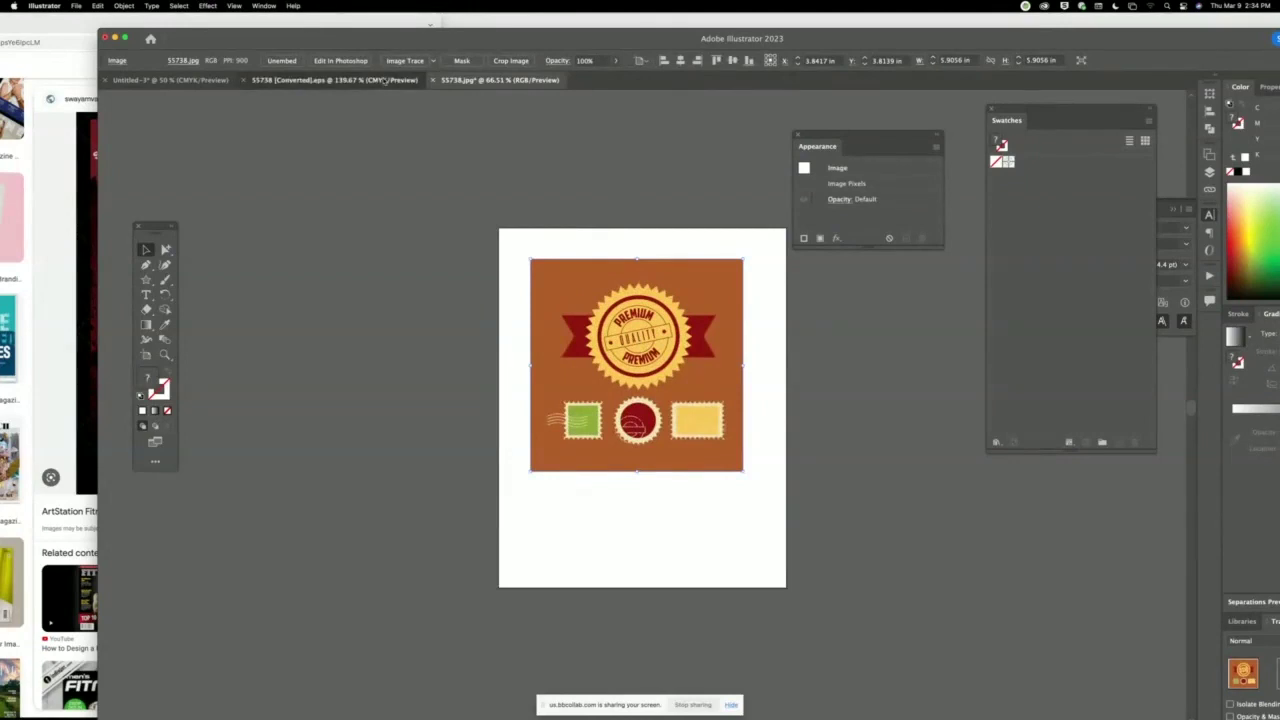
pyautogui.click(385, 80)
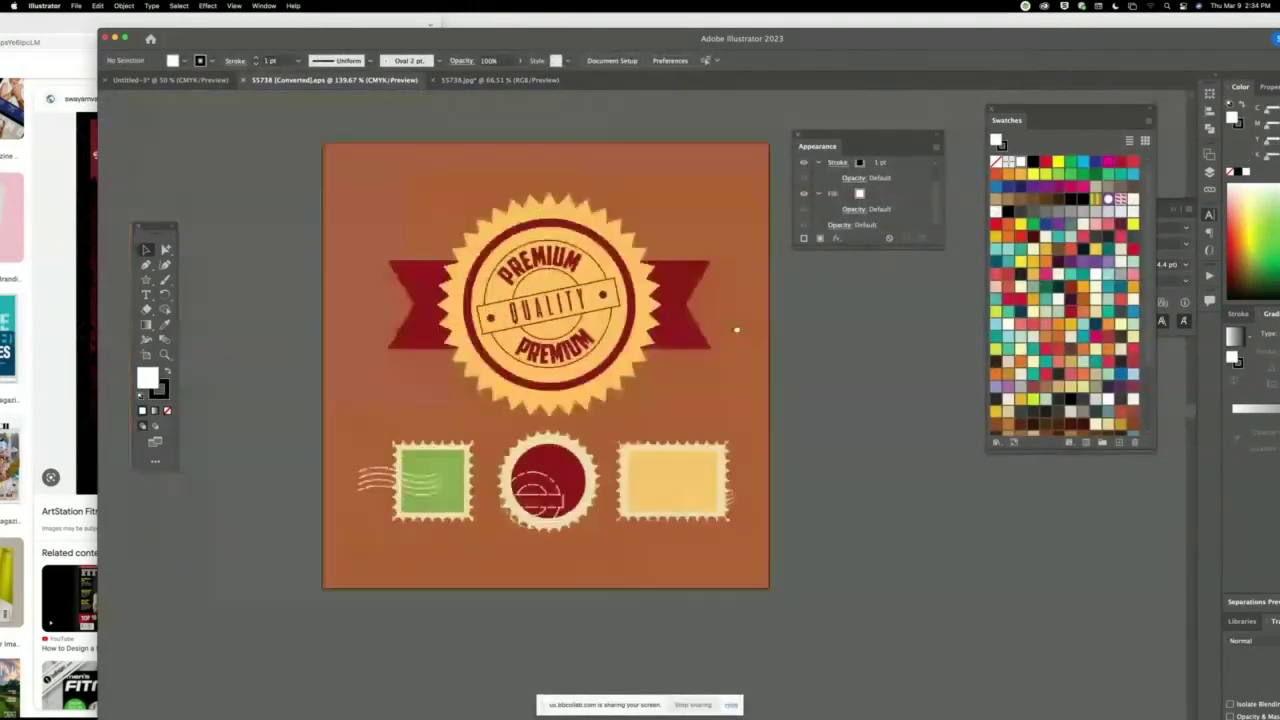
pyautogui.press('super+a')
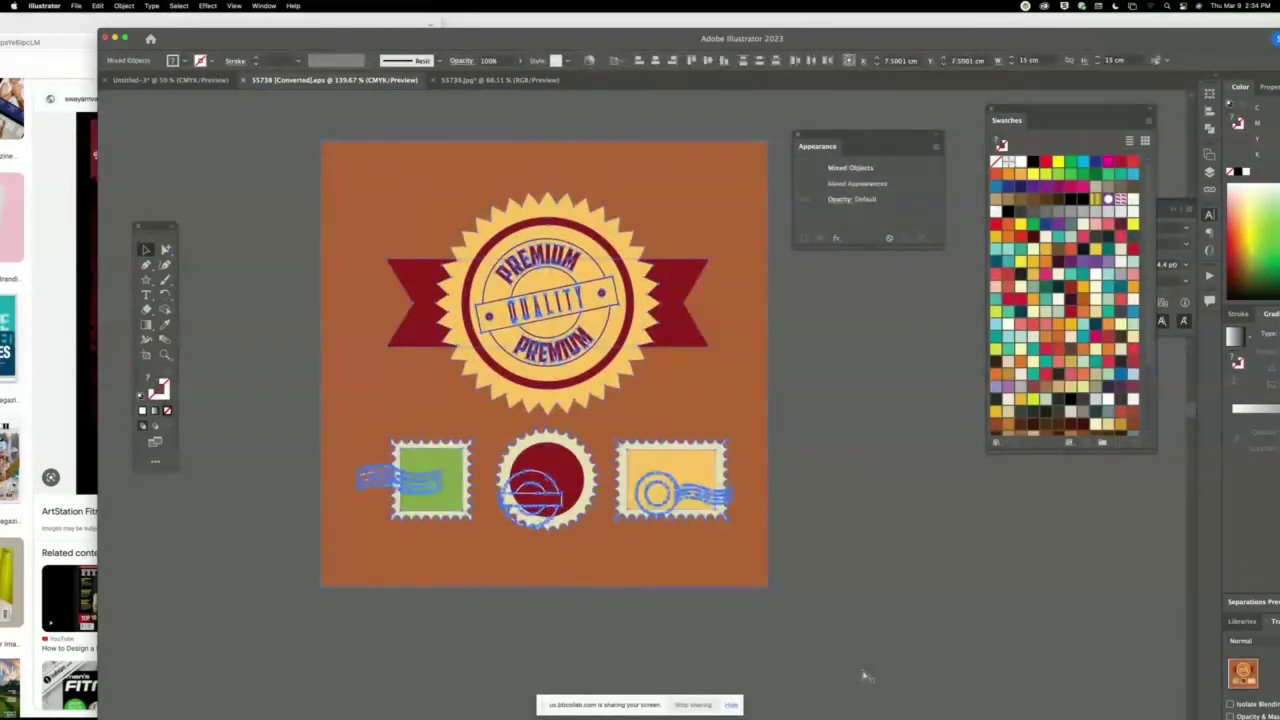
pyautogui.press('Delete')
pyautogui.press('super+w')
pyautogui.press('super+d')
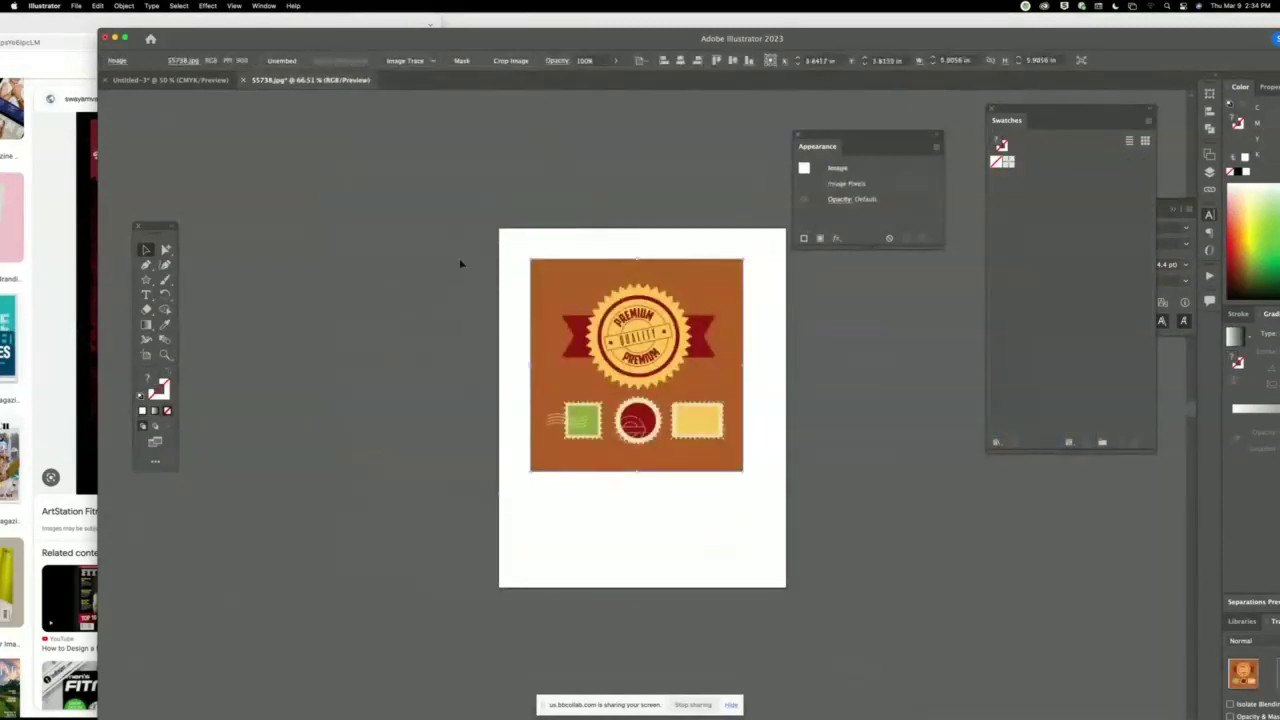
# Paste the badge artwork into 55738.jpg left of the photo and switch to Outline view.
pyautogui.press('super+v')
pyautogui.moveTo(670, 328); pyautogui.dragTo(438, 286)
pyautogui.click(496, 256)
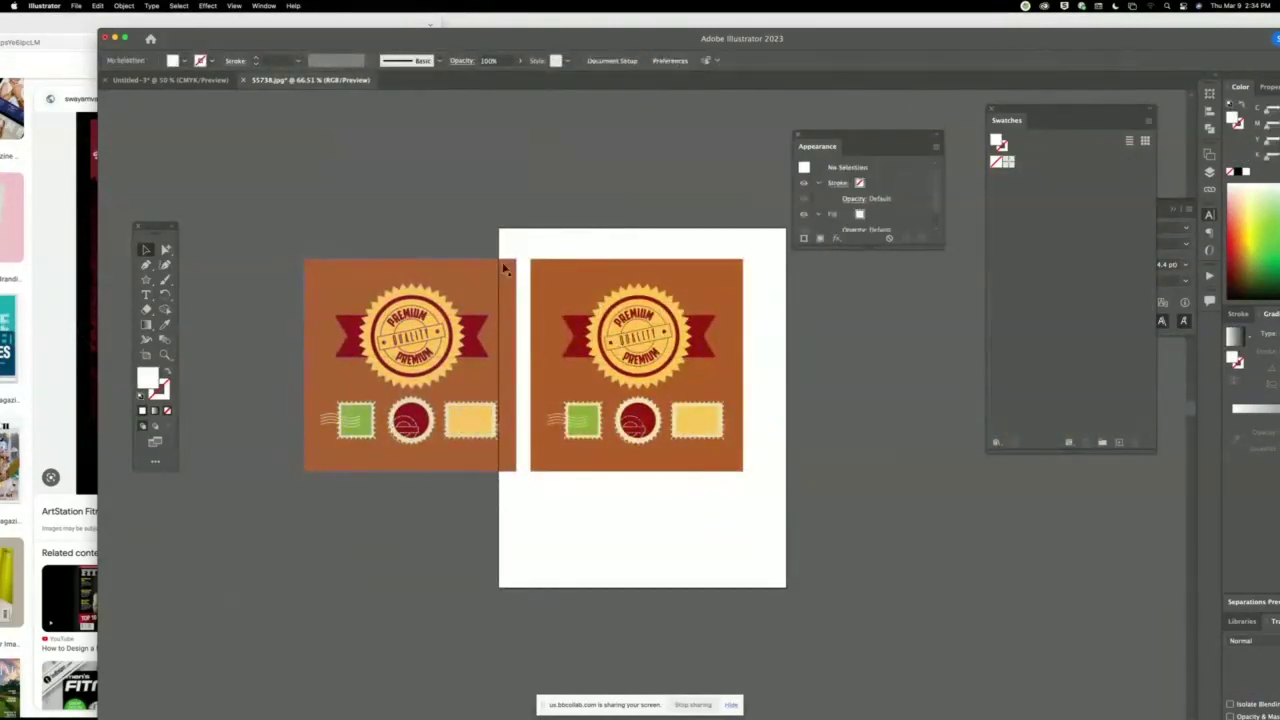
pyautogui.click(470, 324)
pyautogui.click(632, 337)
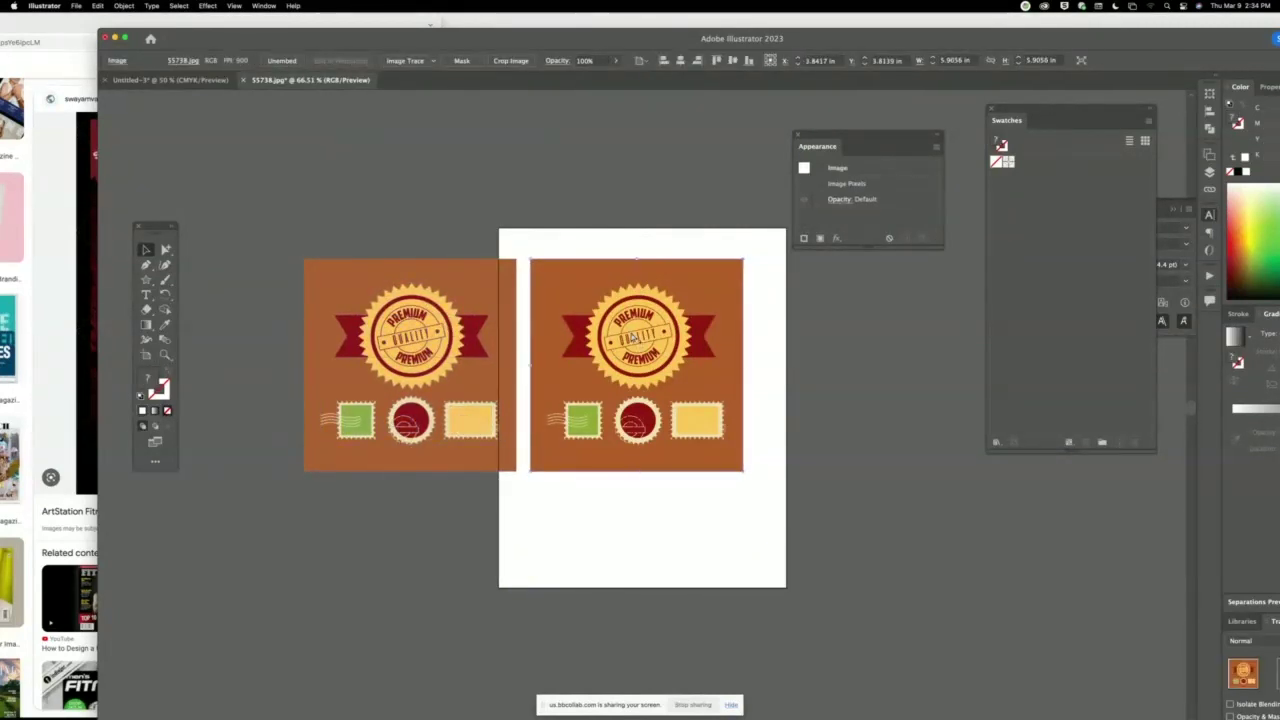
pyautogui.press('super+y')
pyautogui.click(642, 292)
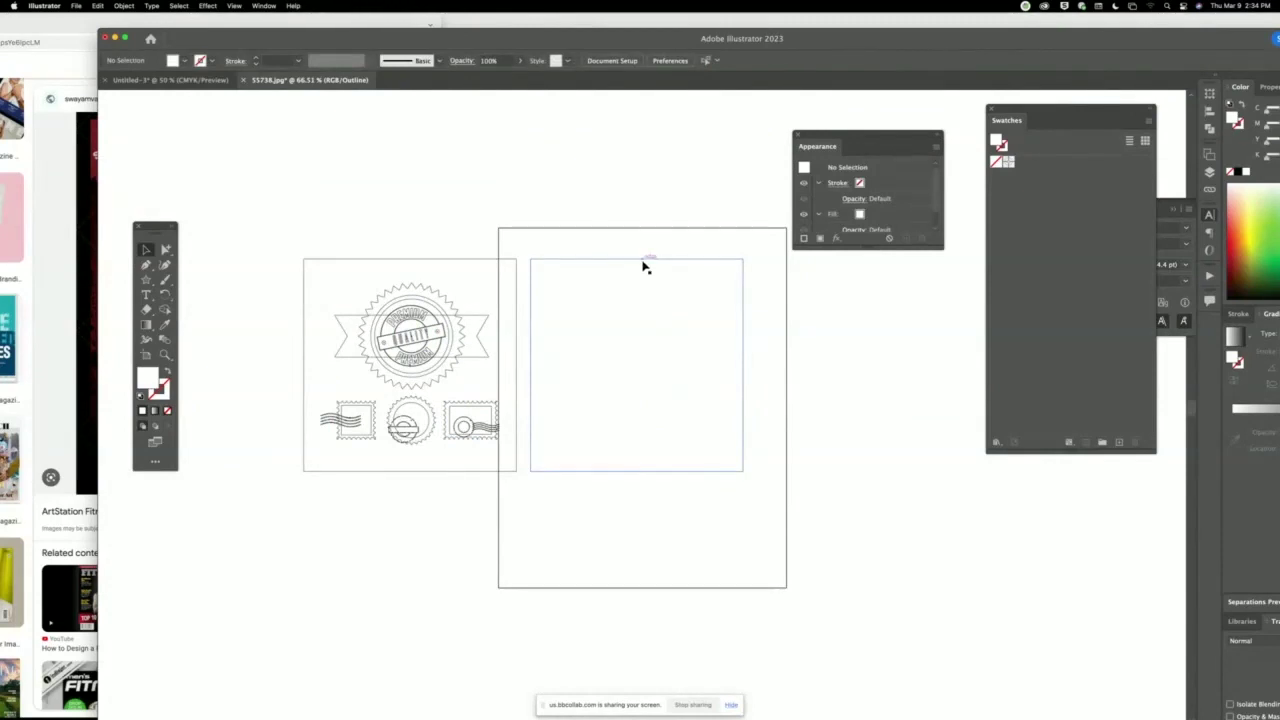
# Return to Preview and delete the orange background rectangle and photo, leaving the badge artwork.
pyautogui.moveTo(648, 266); pyautogui.dragTo(736, 334)
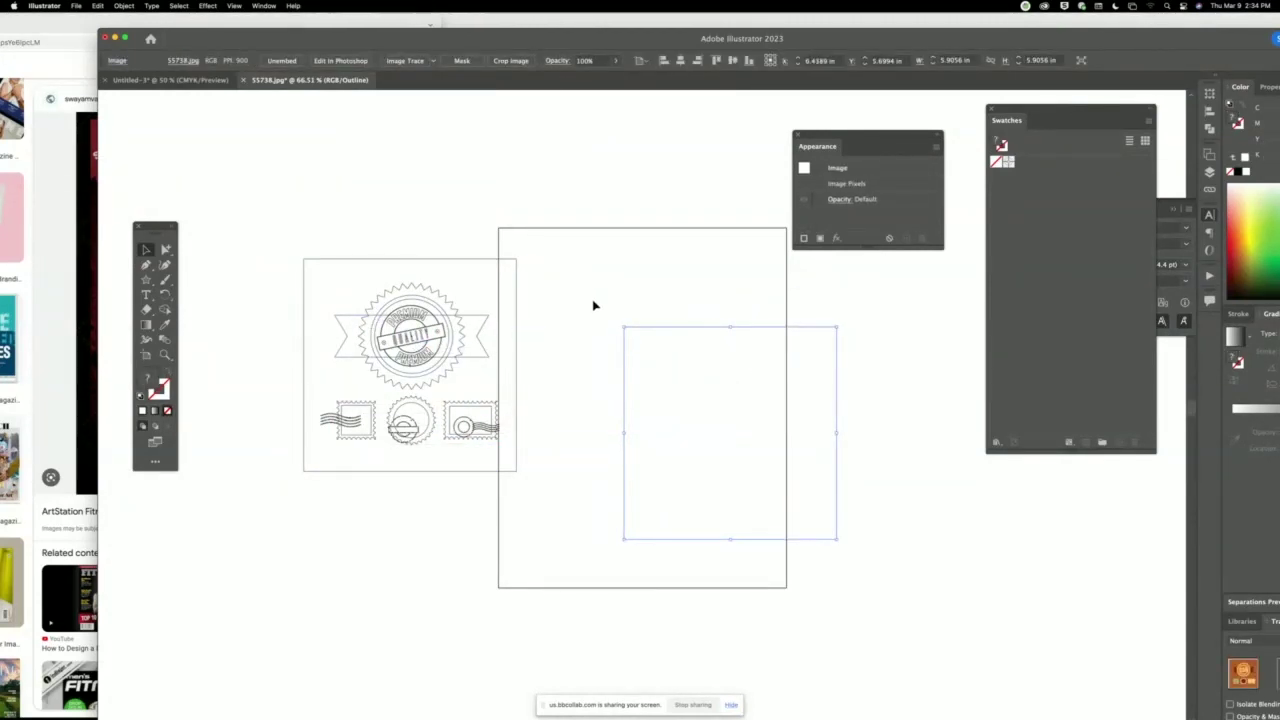
pyautogui.click(422, 289)
pyautogui.hotkey('ctrl', 'y')
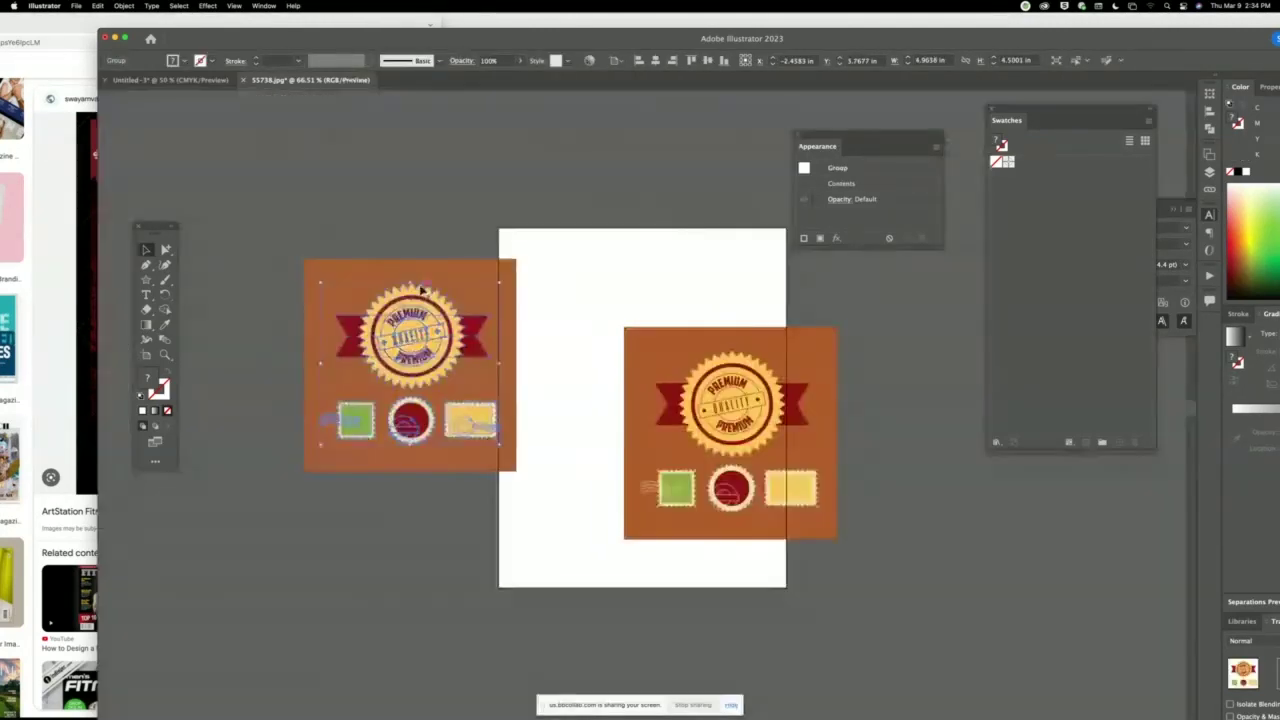
pyautogui.moveTo(422, 289); pyautogui.dragTo(458, 206)
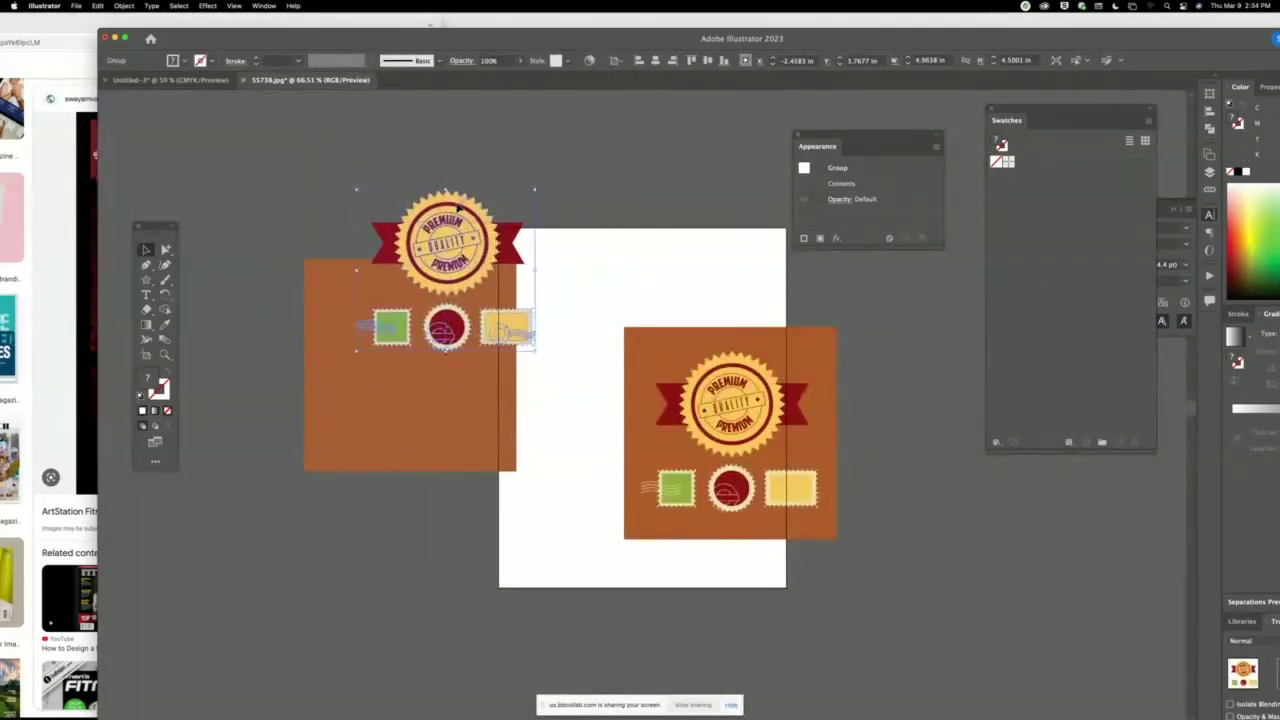
pyautogui.click(471, 446)
pyautogui.press('Delete')
pyautogui.click(649, 380)
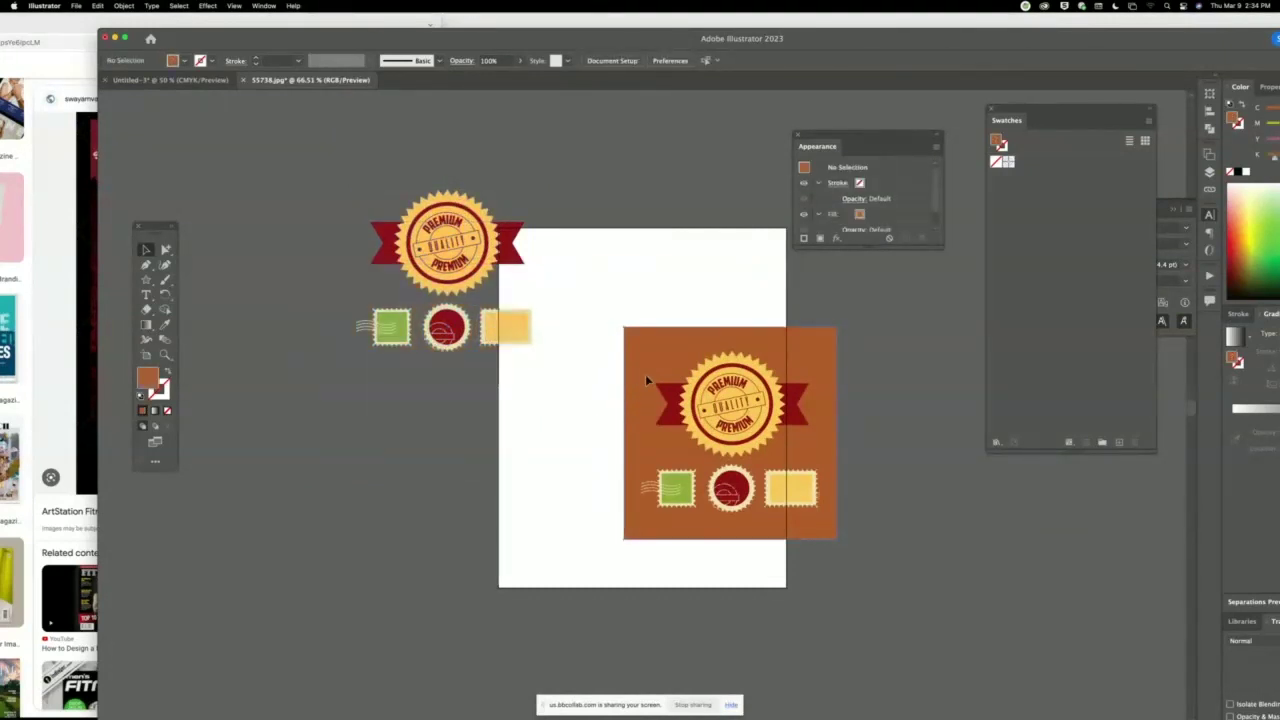
pyautogui.press('Delete')
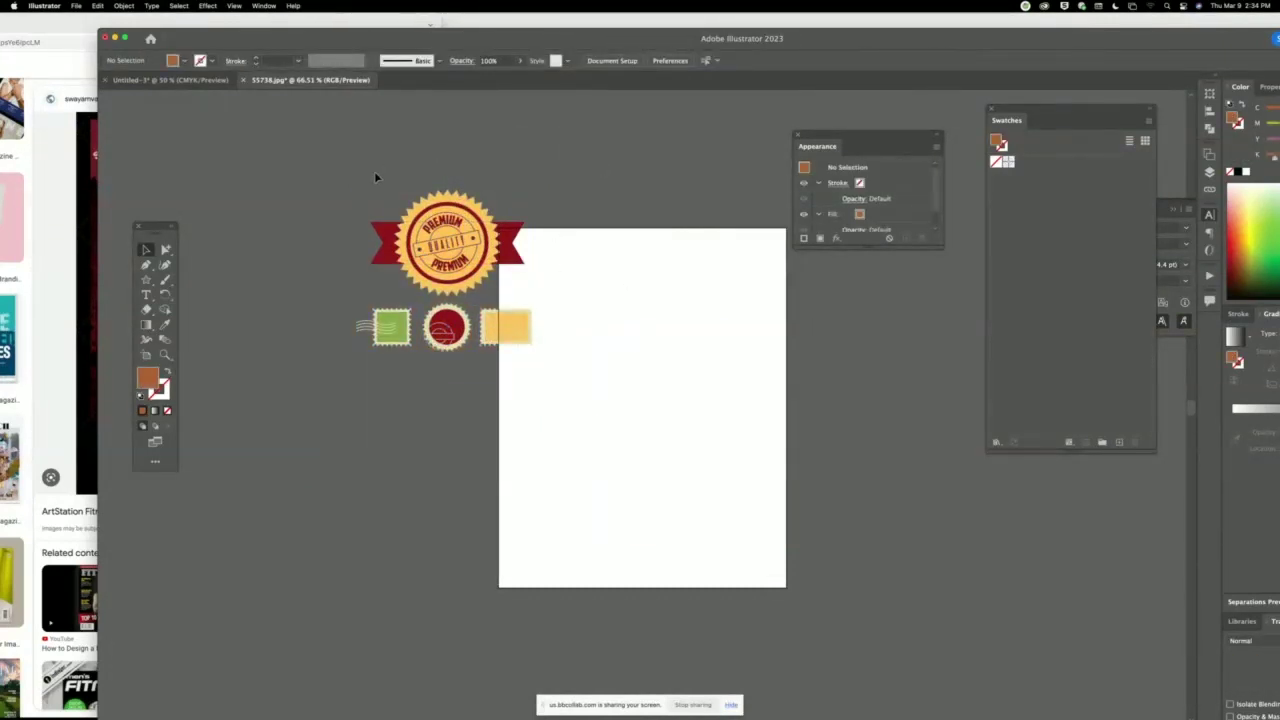
# Copy the seal badge, close 55738.jpg unsaved, and paste it up-left beside the covers in Untitled-3.
pyautogui.moveTo(507, 190); pyautogui.dragTo(537, 277)
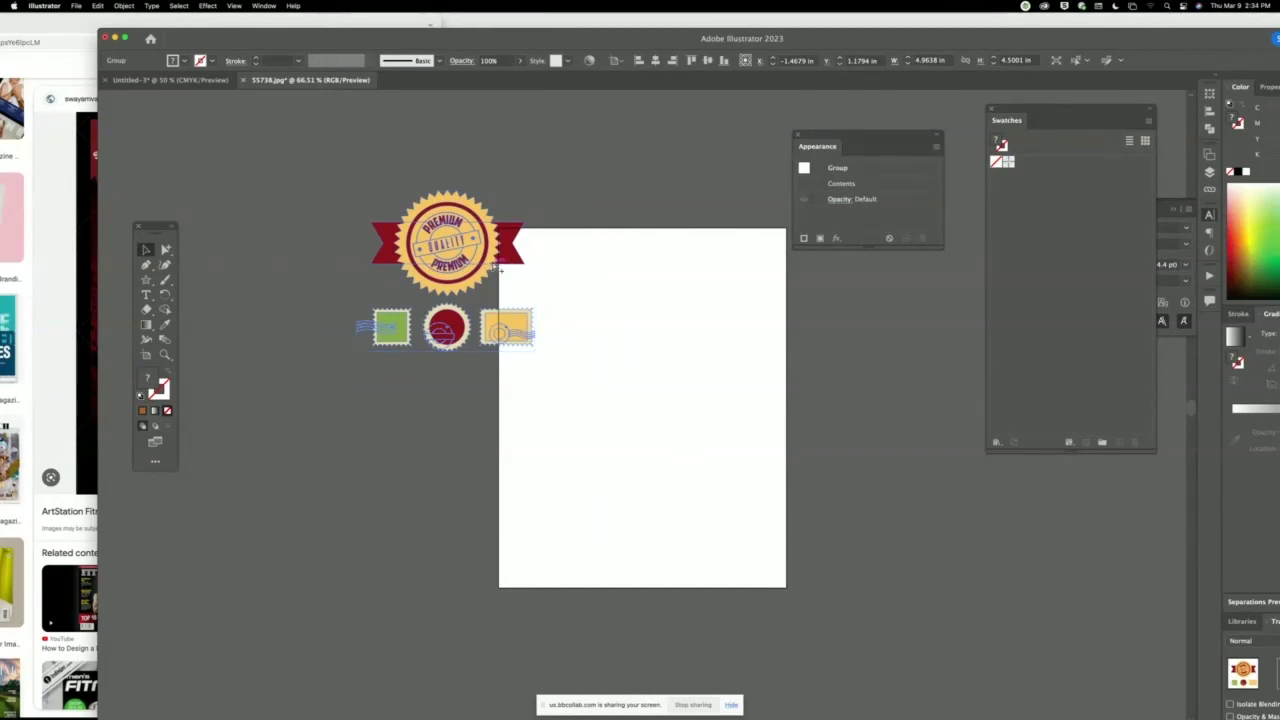
pyautogui.click(643, 251)
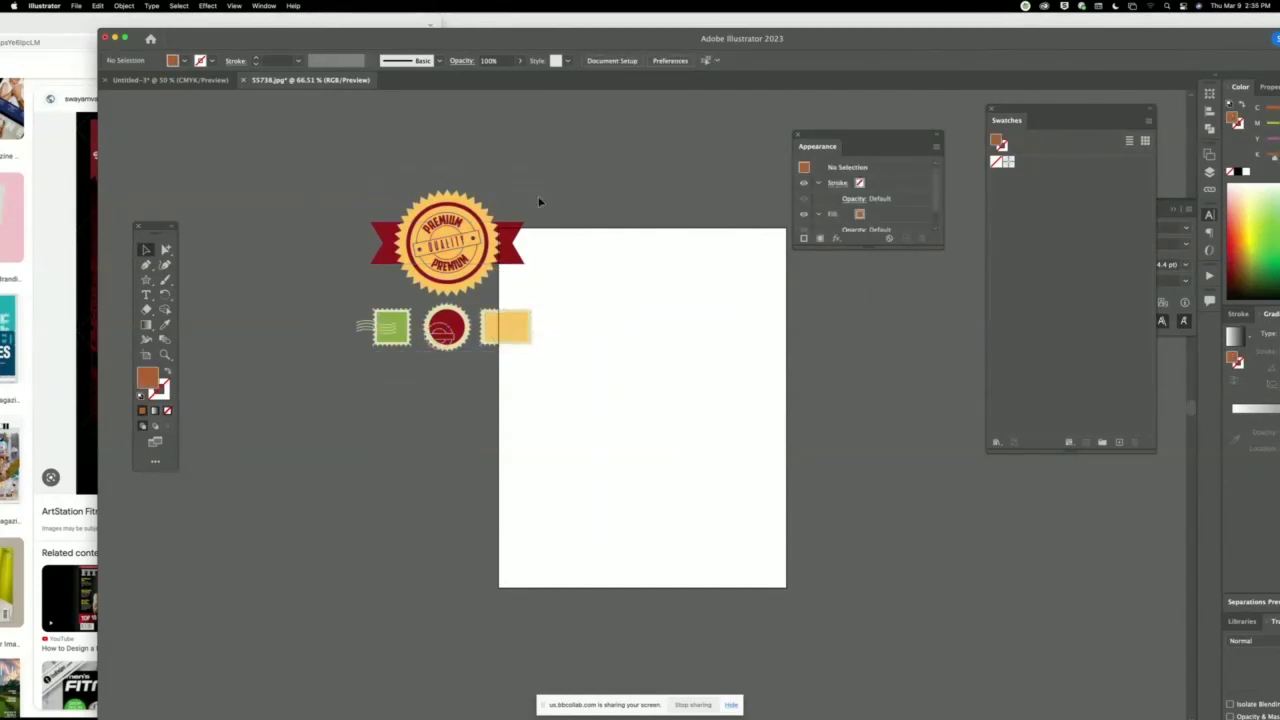
pyautogui.moveTo(539, 202); pyautogui.dragTo(534, 272)
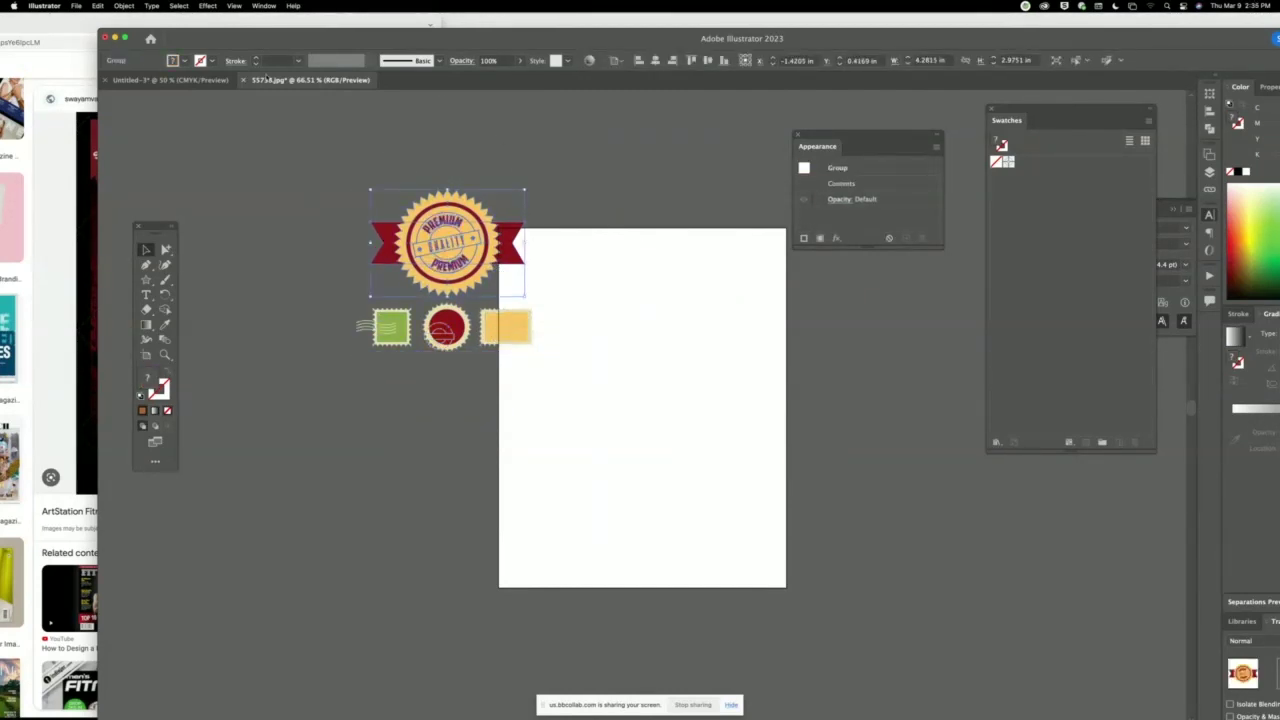
pyautogui.click(243, 80)
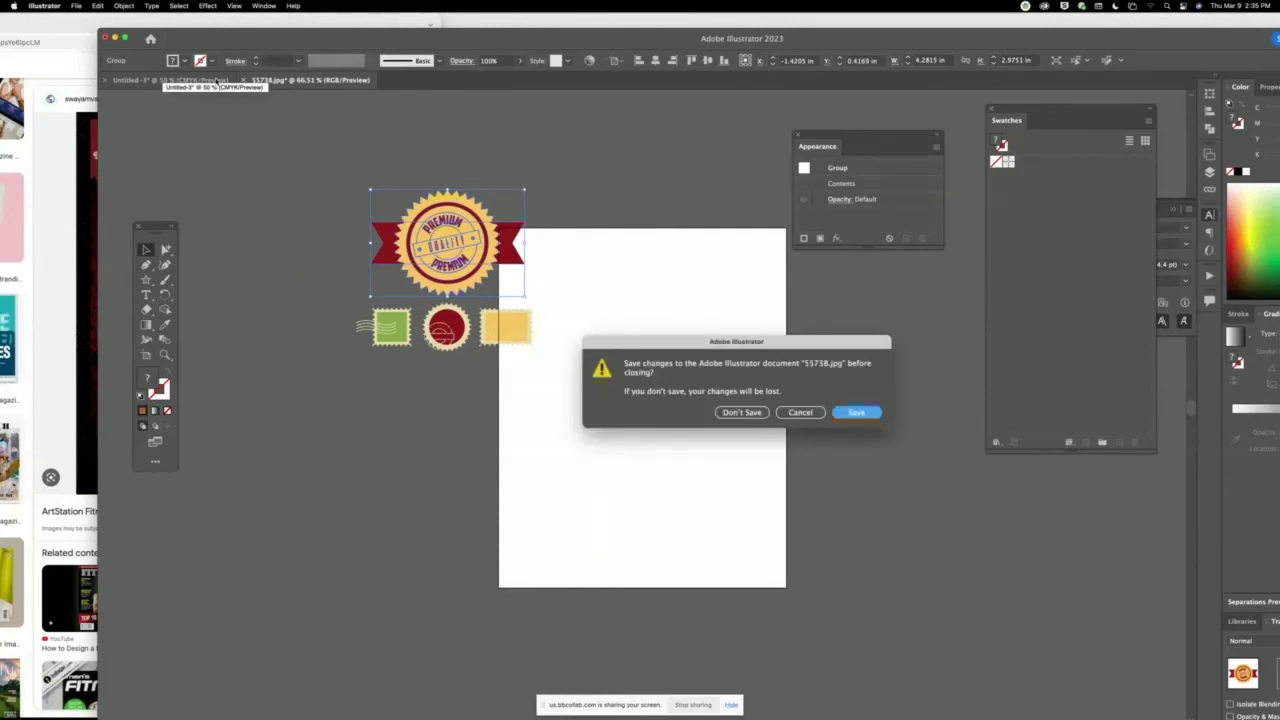
pyautogui.click(741, 412)
pyautogui.press('super+v')
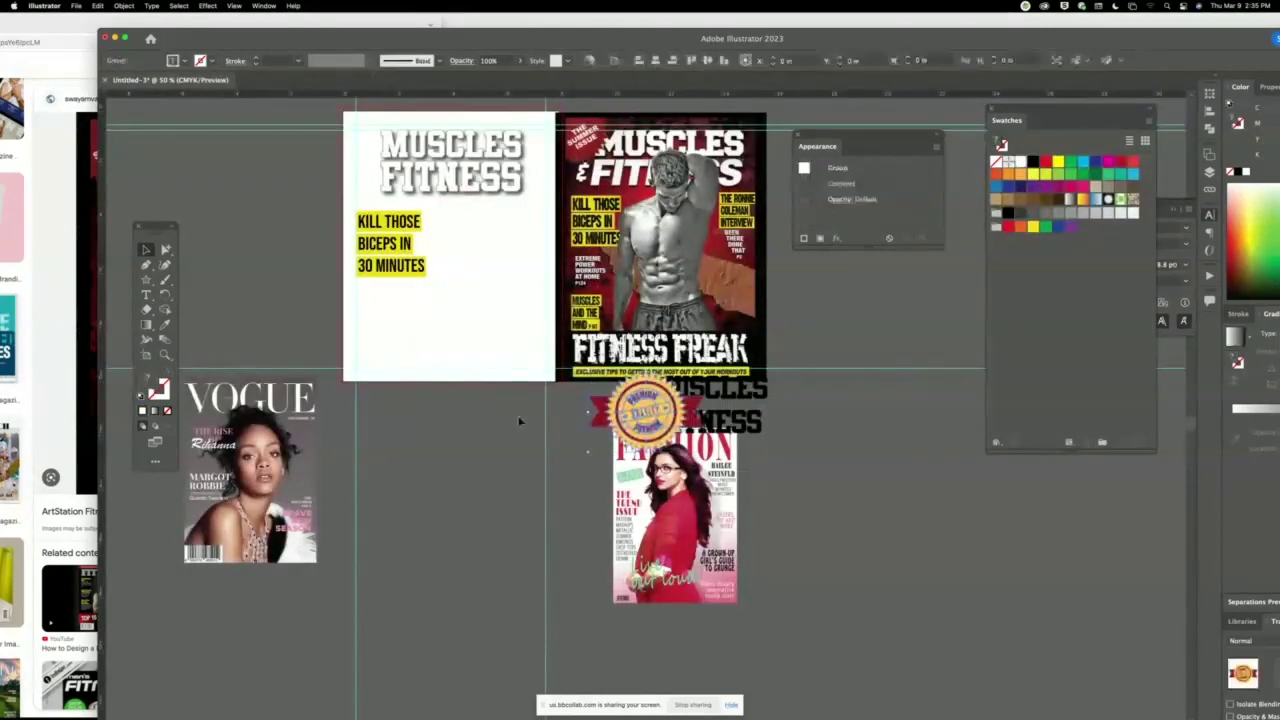
pyautogui.moveTo(645, 403); pyautogui.dragTo(242, 183)
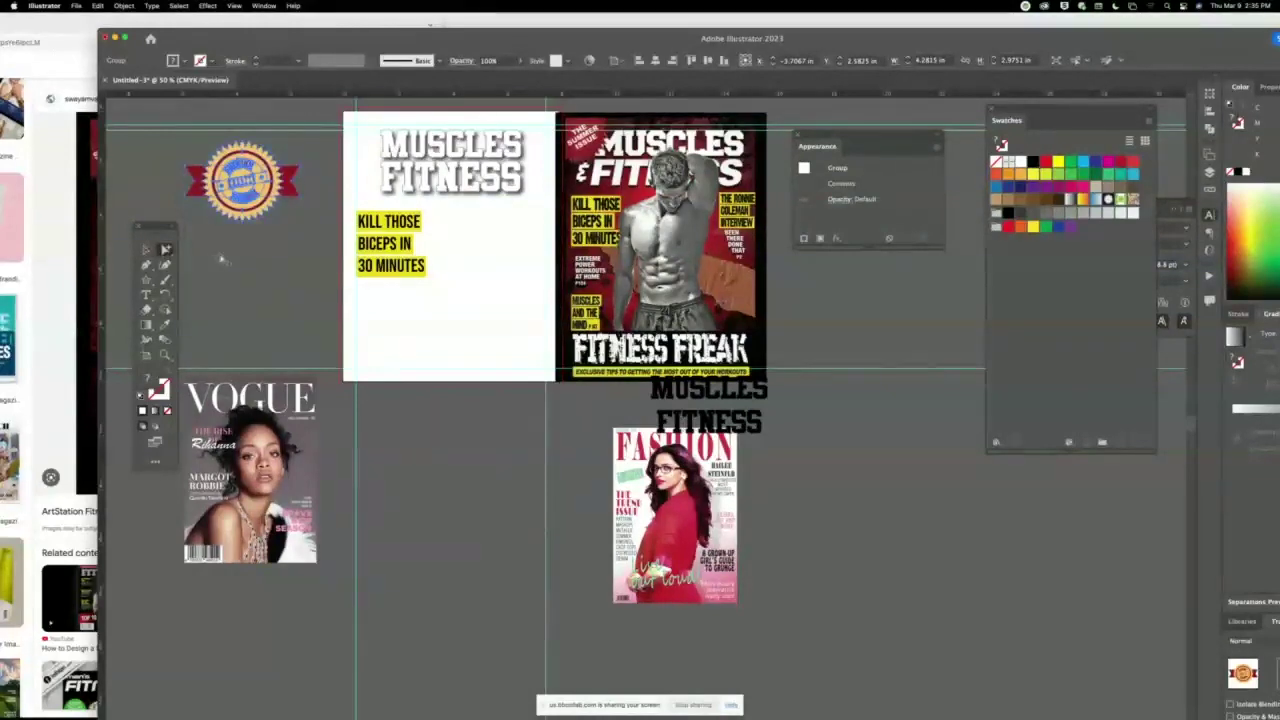
# Remove the red ribbon and PREMIUM lettering, and separate the red ring from the yellow starburst.
pyautogui.click(291, 199)
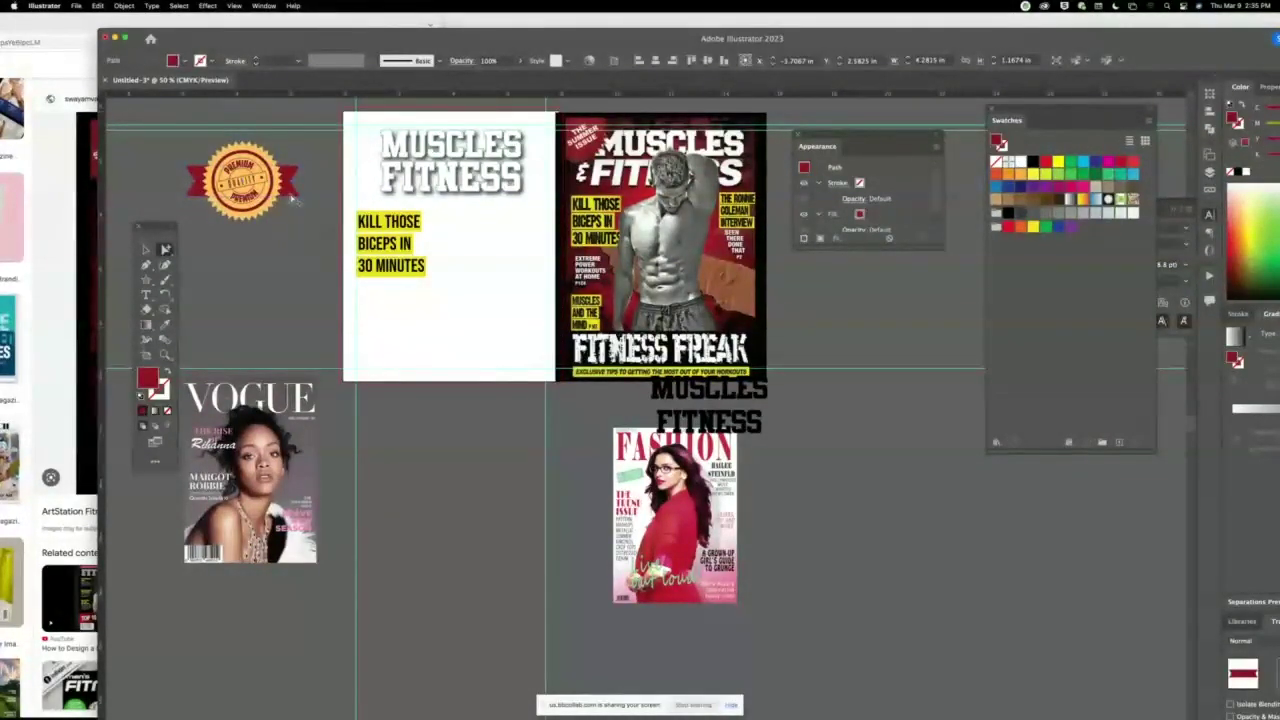
pyautogui.press('Delete')
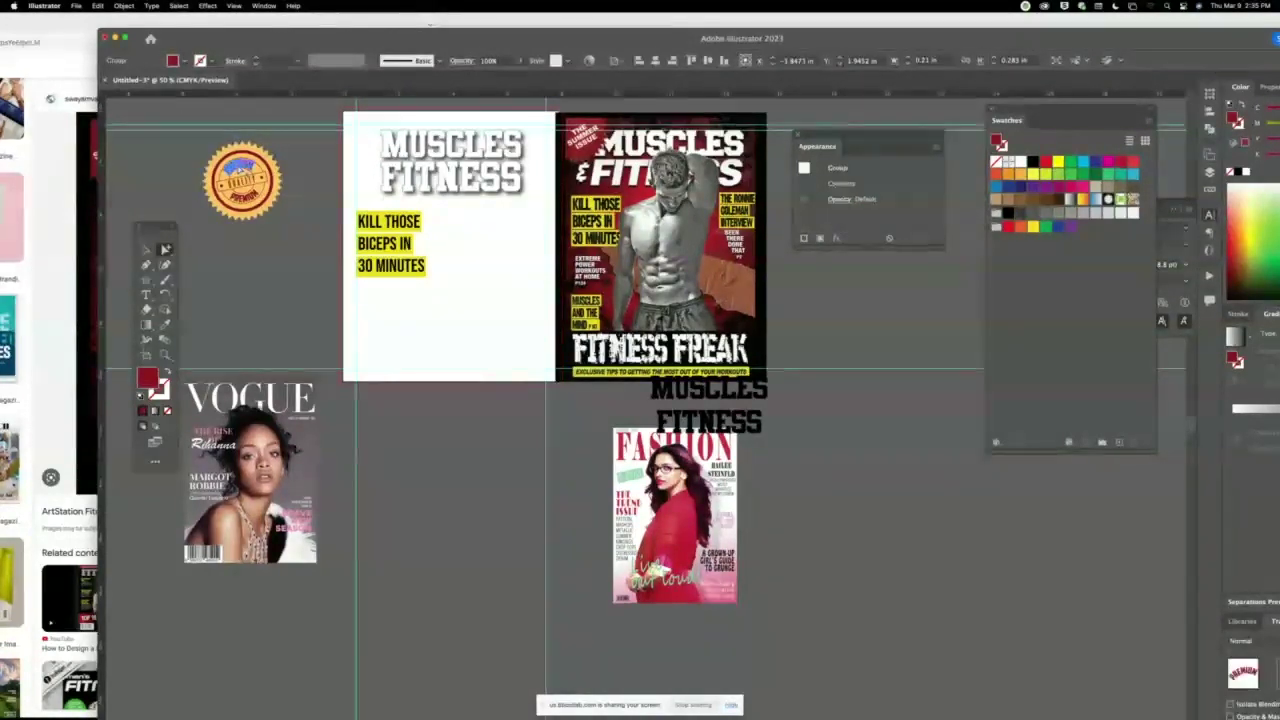
pyautogui.click(244, 188)
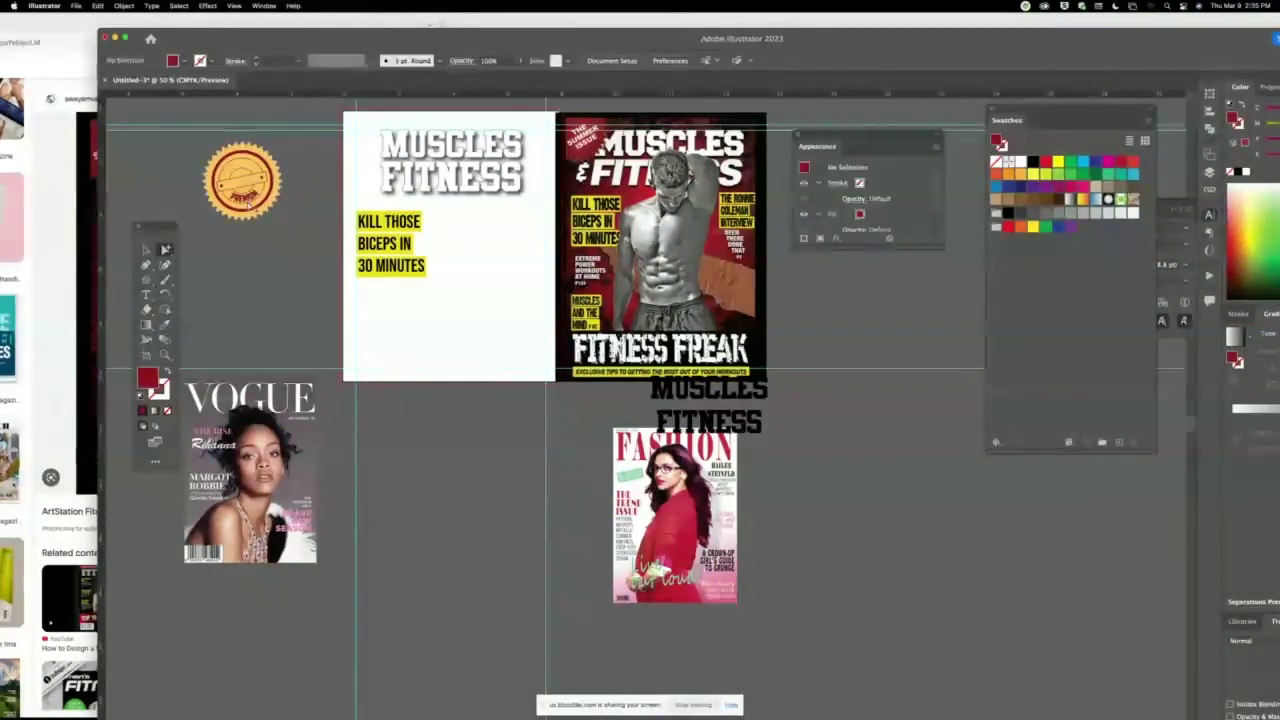
pyautogui.press('super+shift+a')
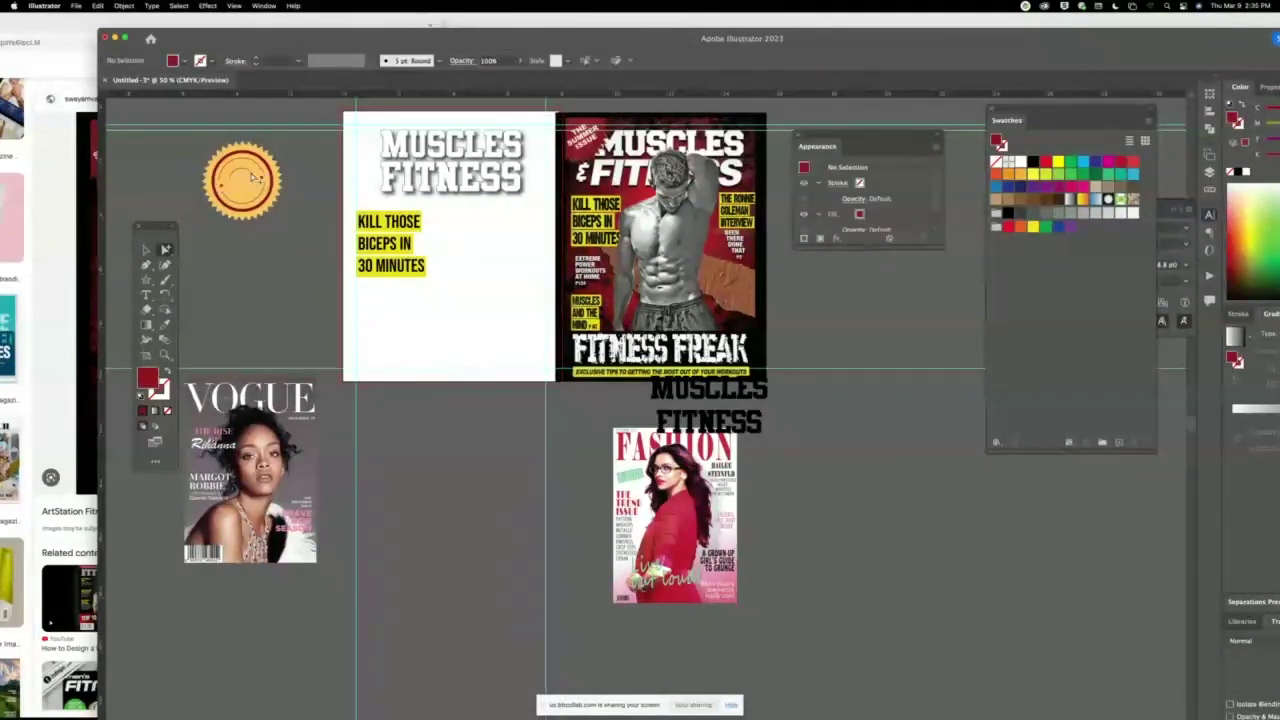
pyautogui.click(262, 180)
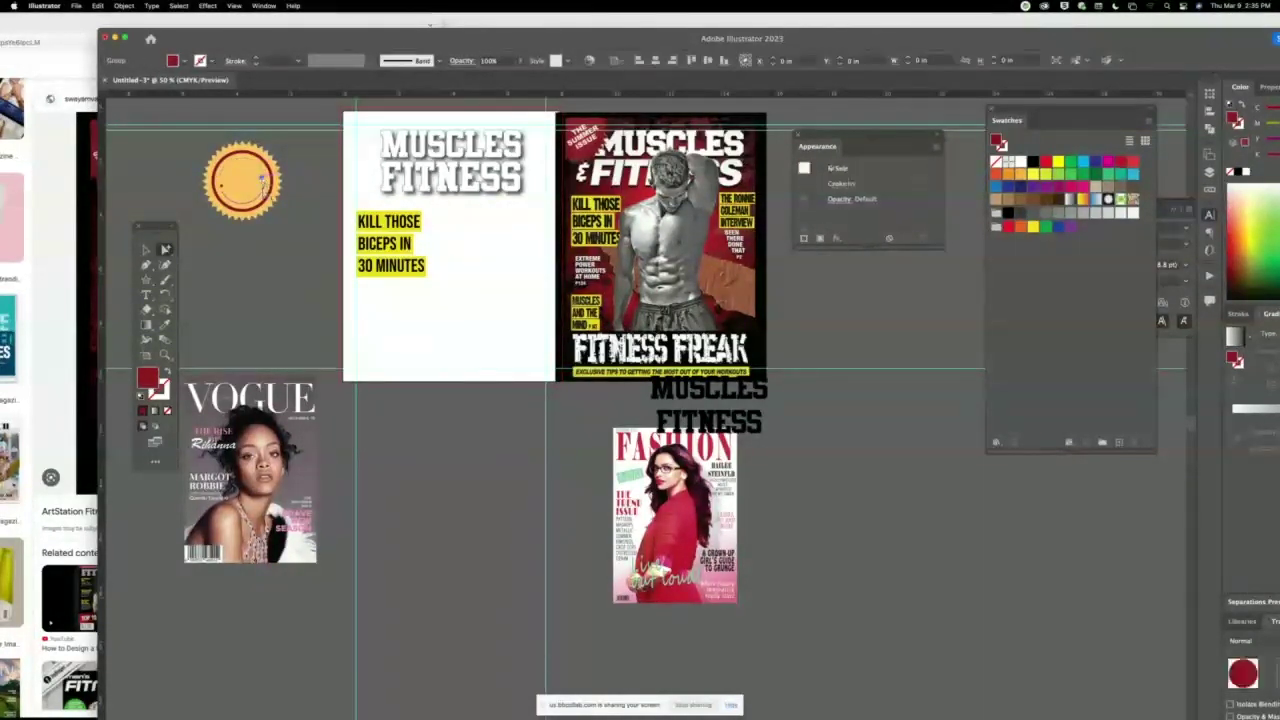
pyautogui.press('super+z')
pyautogui.press('super+z')
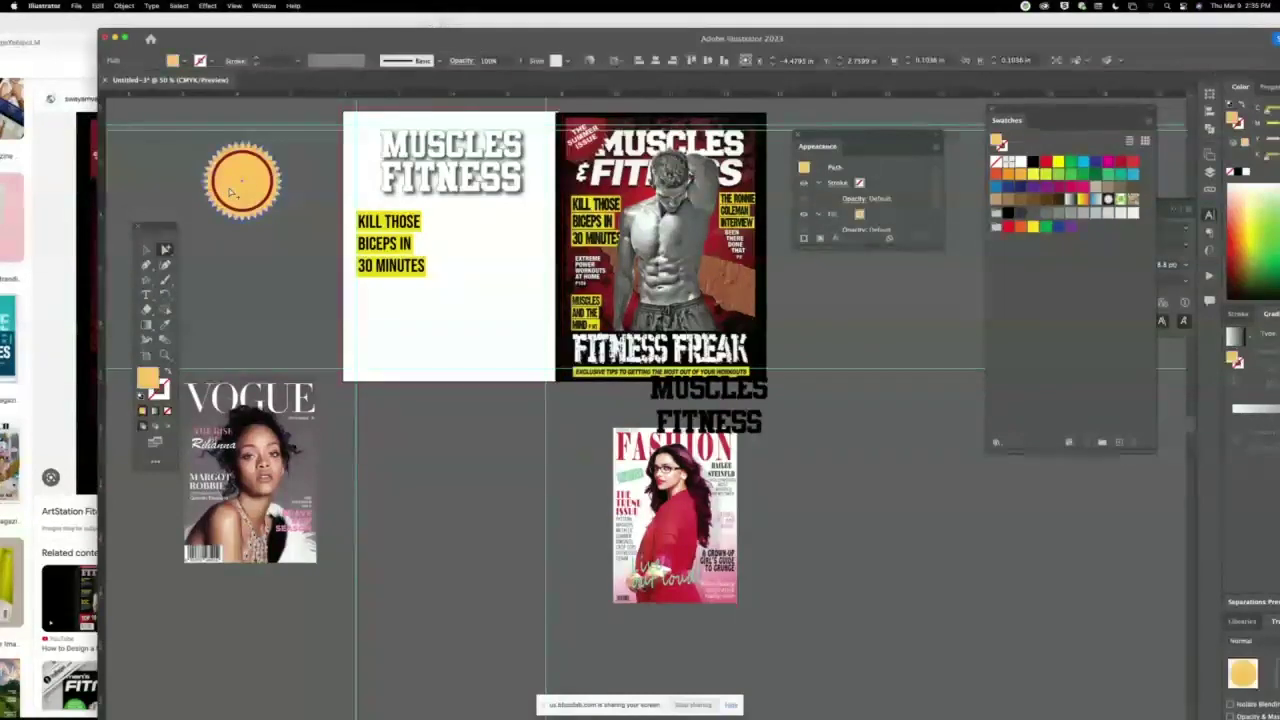
pyautogui.press('super+shift+z')
pyautogui.press('super+shift+z')
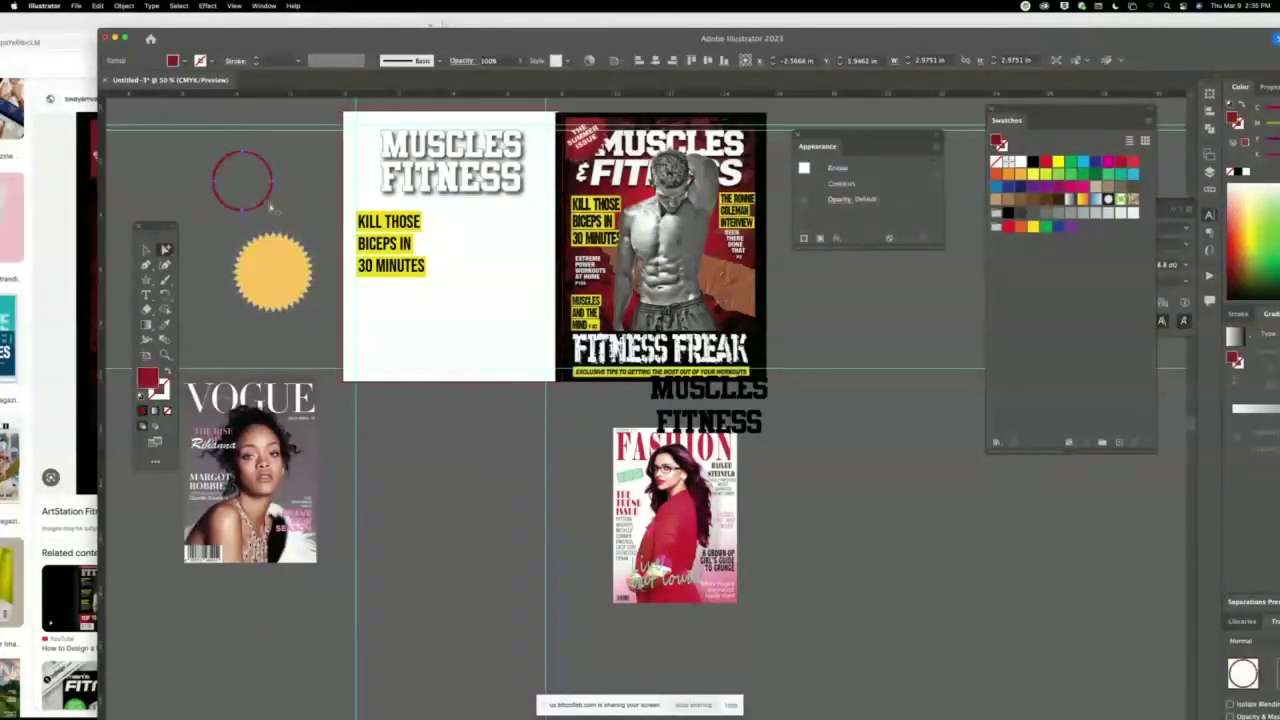
# Discard the red ring, recolour the starburst dark red, and shrink it onto the cover's top-left corner.
pyautogui.moveTo(262, 203); pyautogui.dragTo(268, 268)
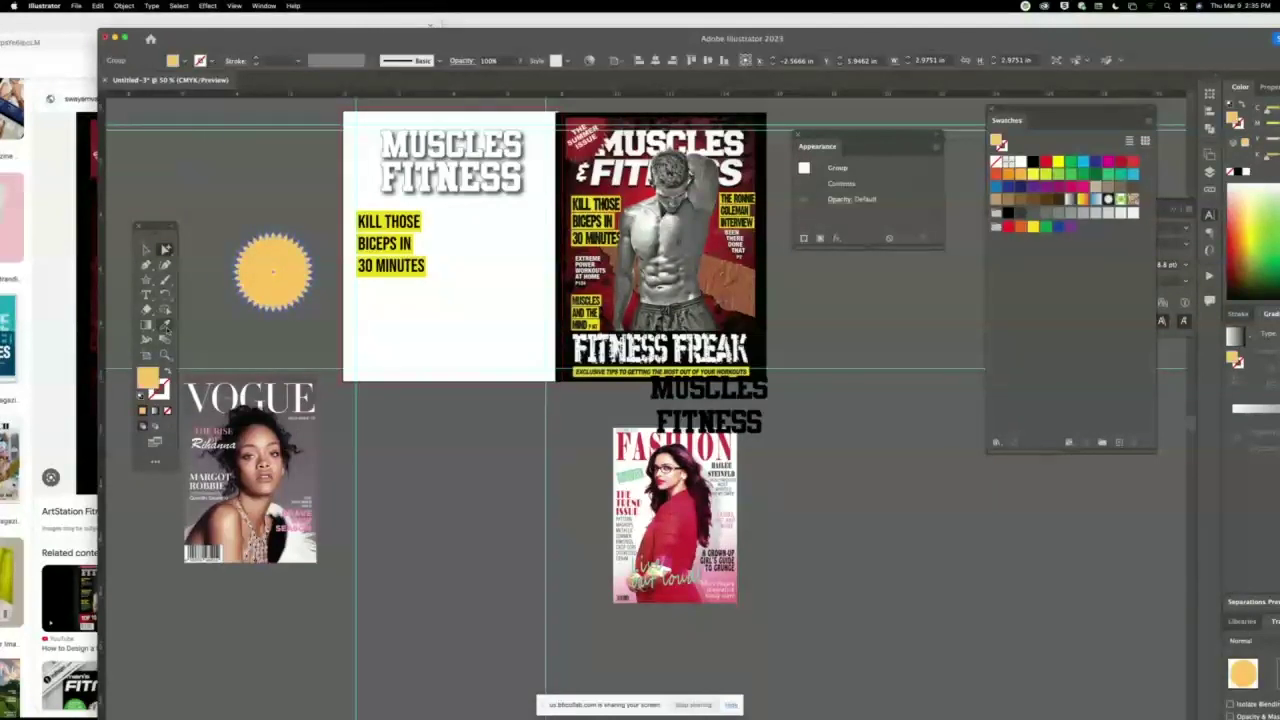
pyautogui.click(585, 120)
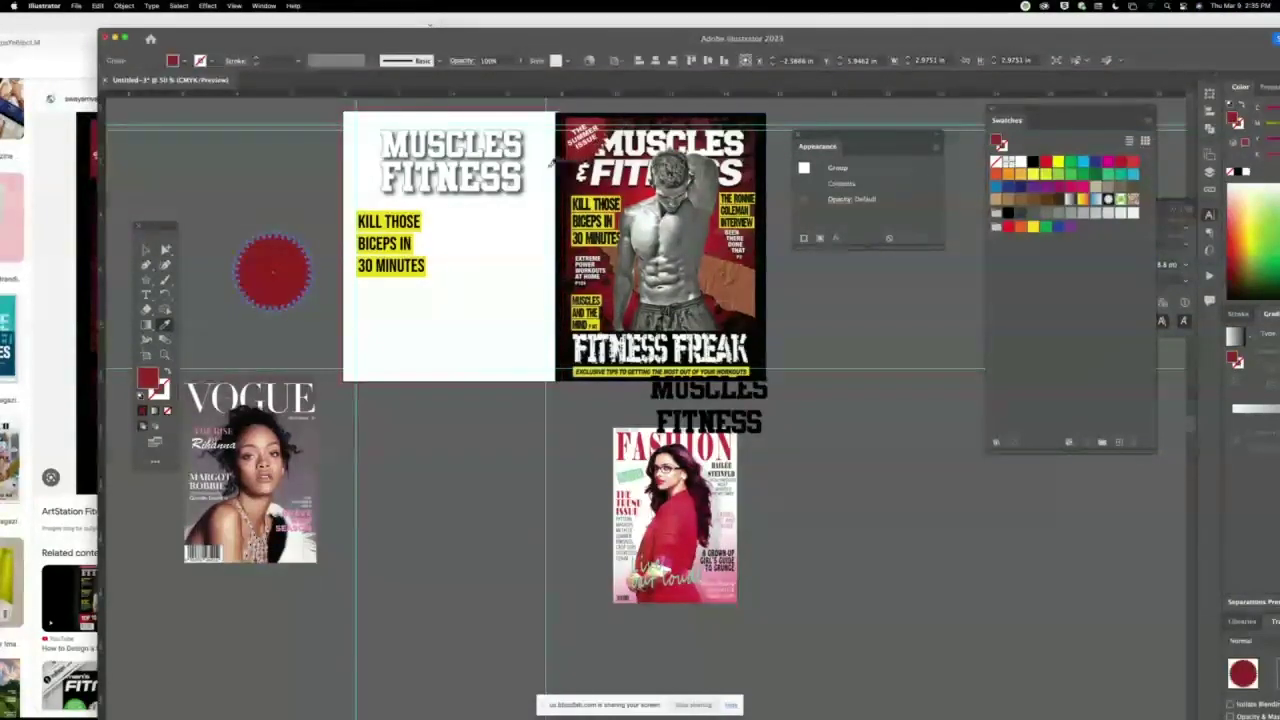
pyautogui.press('v')
pyautogui.click(257, 189)
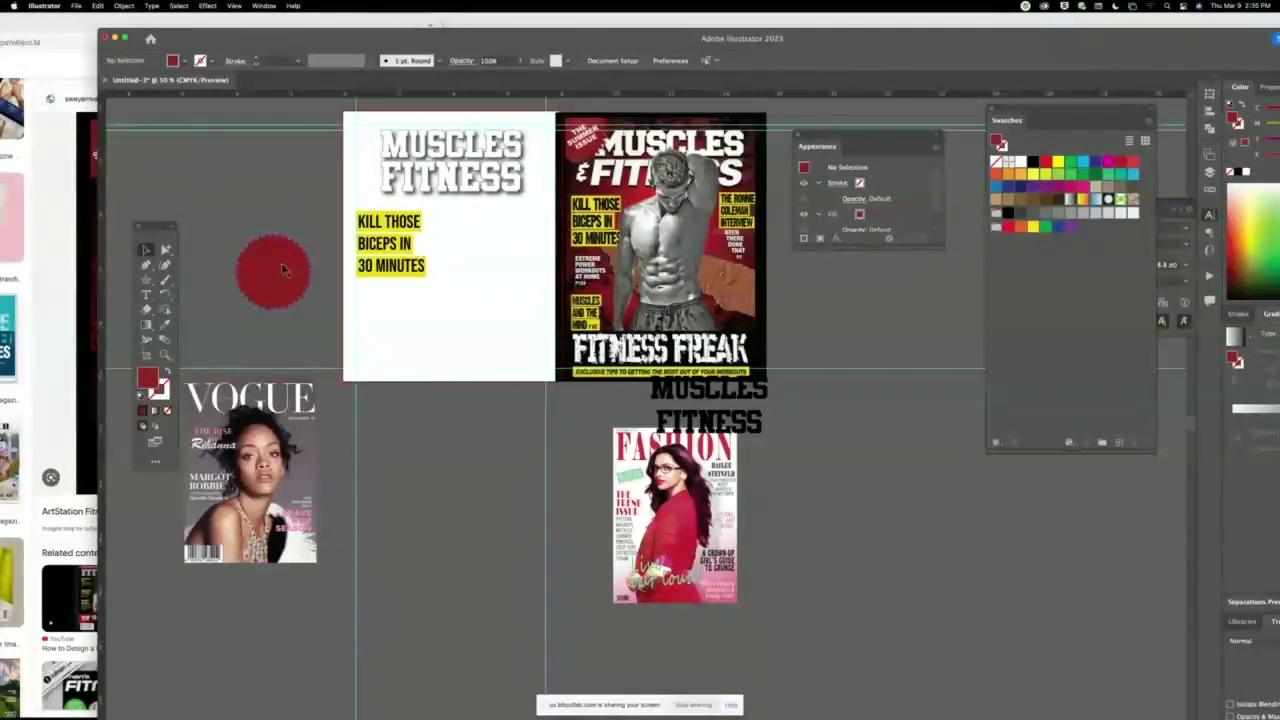
pyautogui.moveTo(272, 268); pyautogui.dragTo(370, 126)
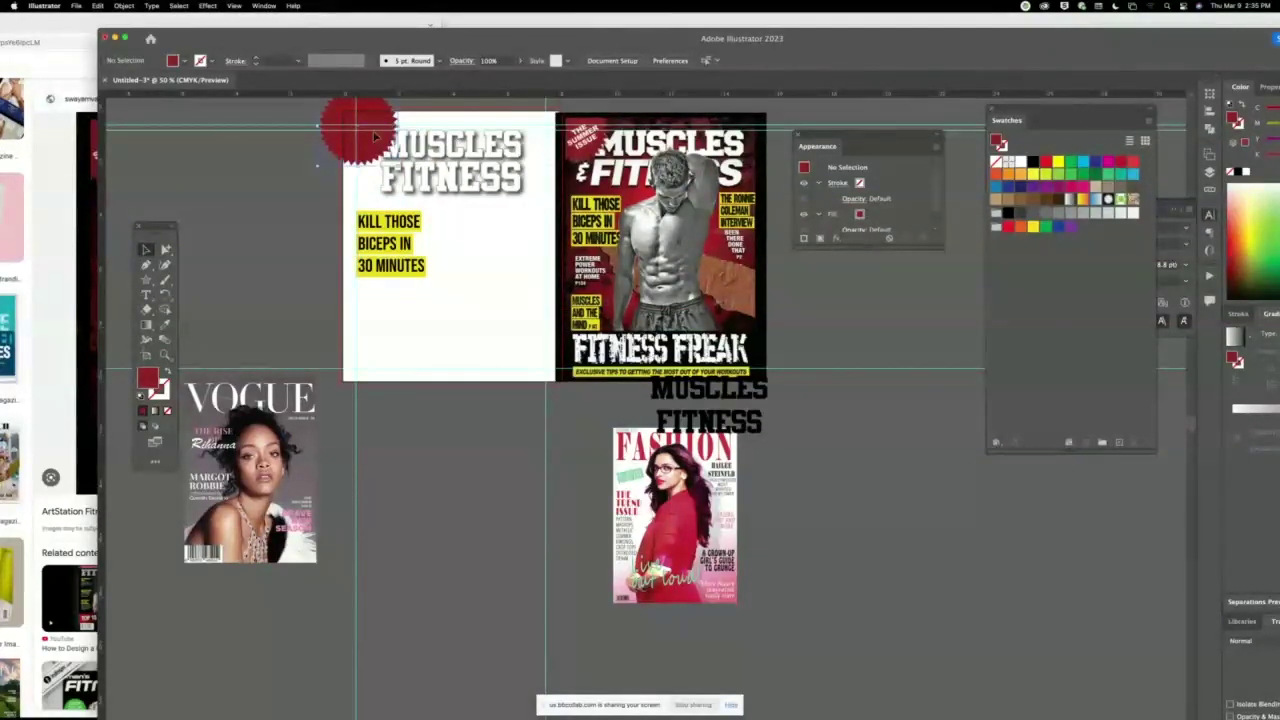
pyautogui.scroll(3, 360, 170)
pyautogui.moveTo(350, 186); pyautogui.dragTo(338, 213)
# Zoom in on the cover's top-left corner and toggle View > Trim View on and off.
pyautogui.press('z')
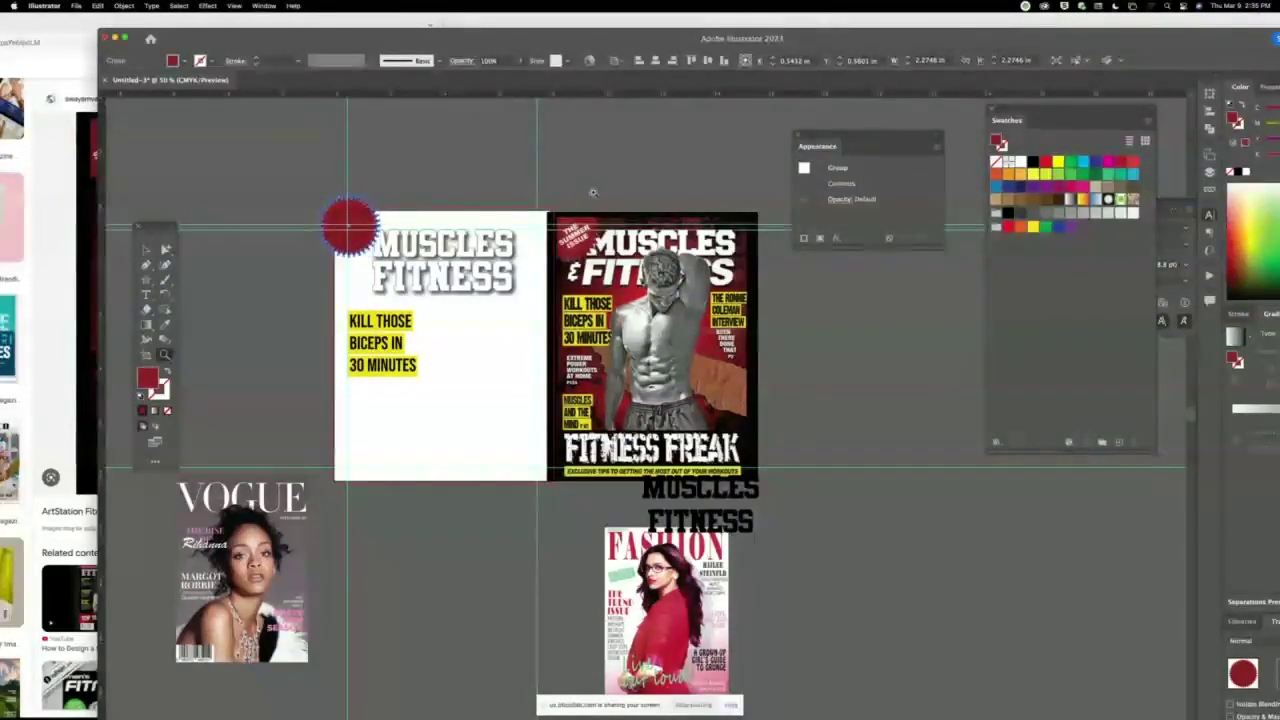
pyautogui.moveTo(537, 200); pyautogui.dragTo(741, 256)
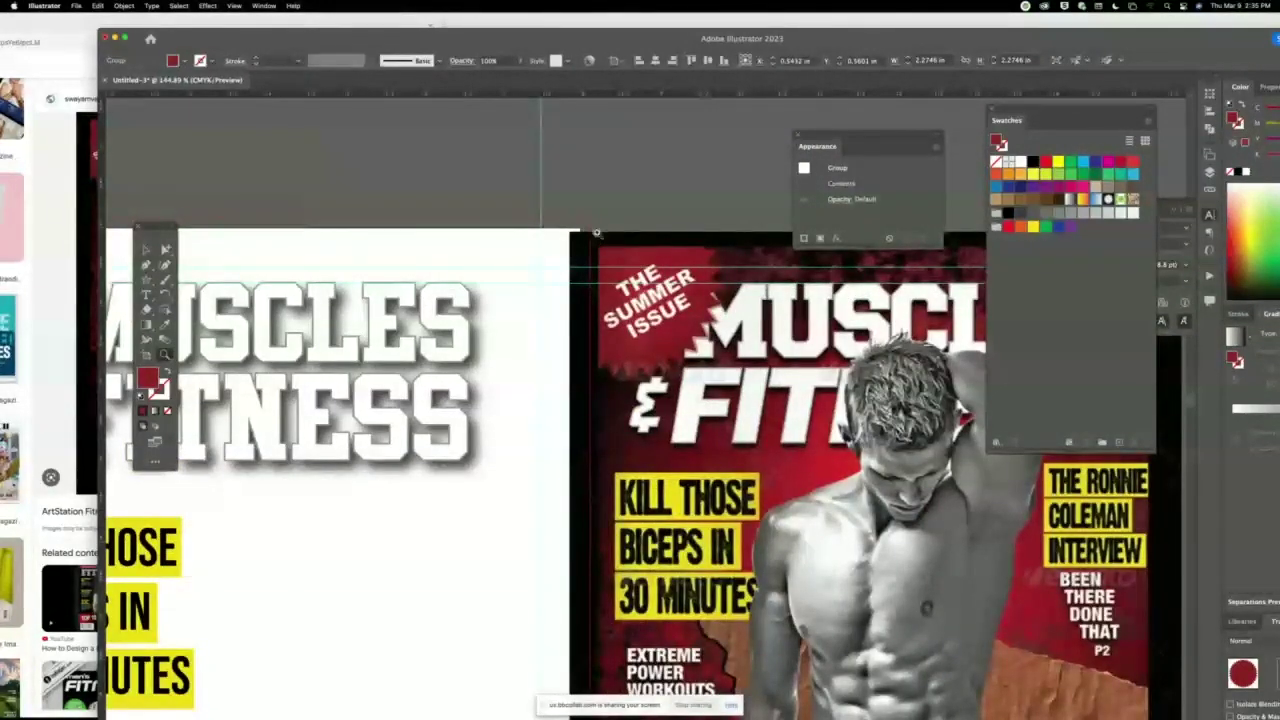
pyautogui.hscroll(-10, 400, 380)
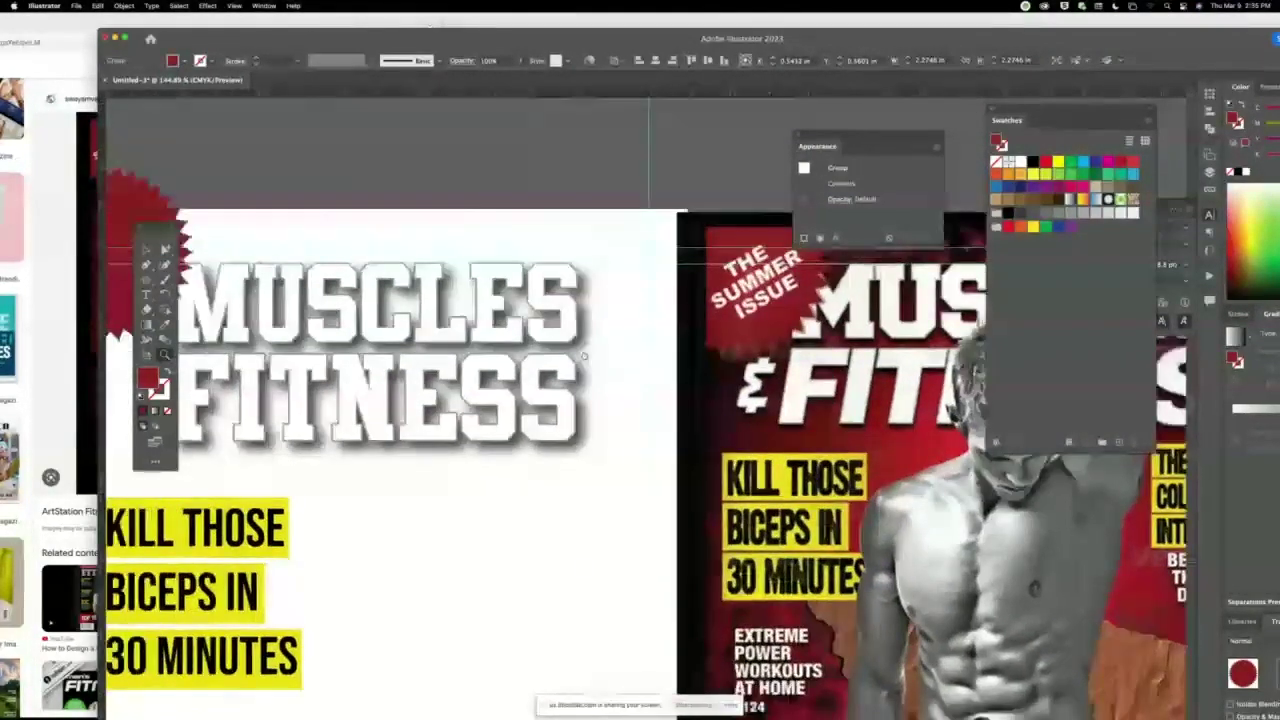
pyautogui.click(145, 250)
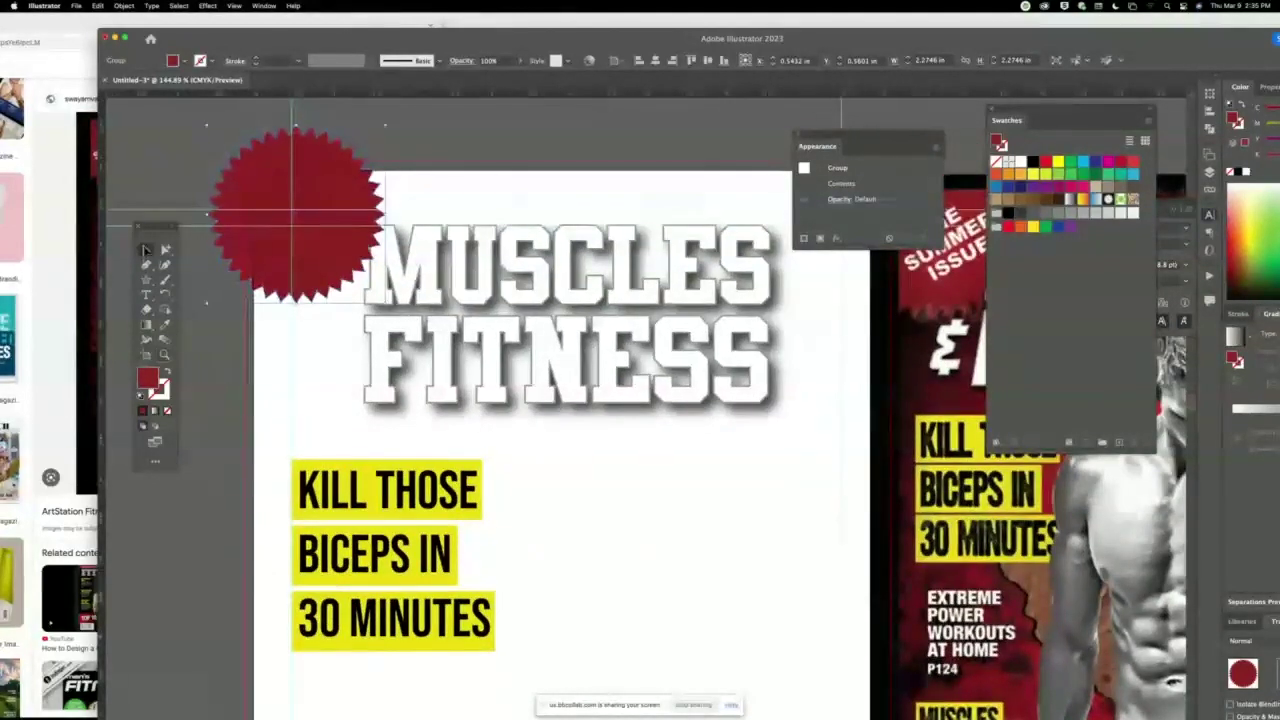
pyautogui.click(443, 122)
pyautogui.click(233, 6)
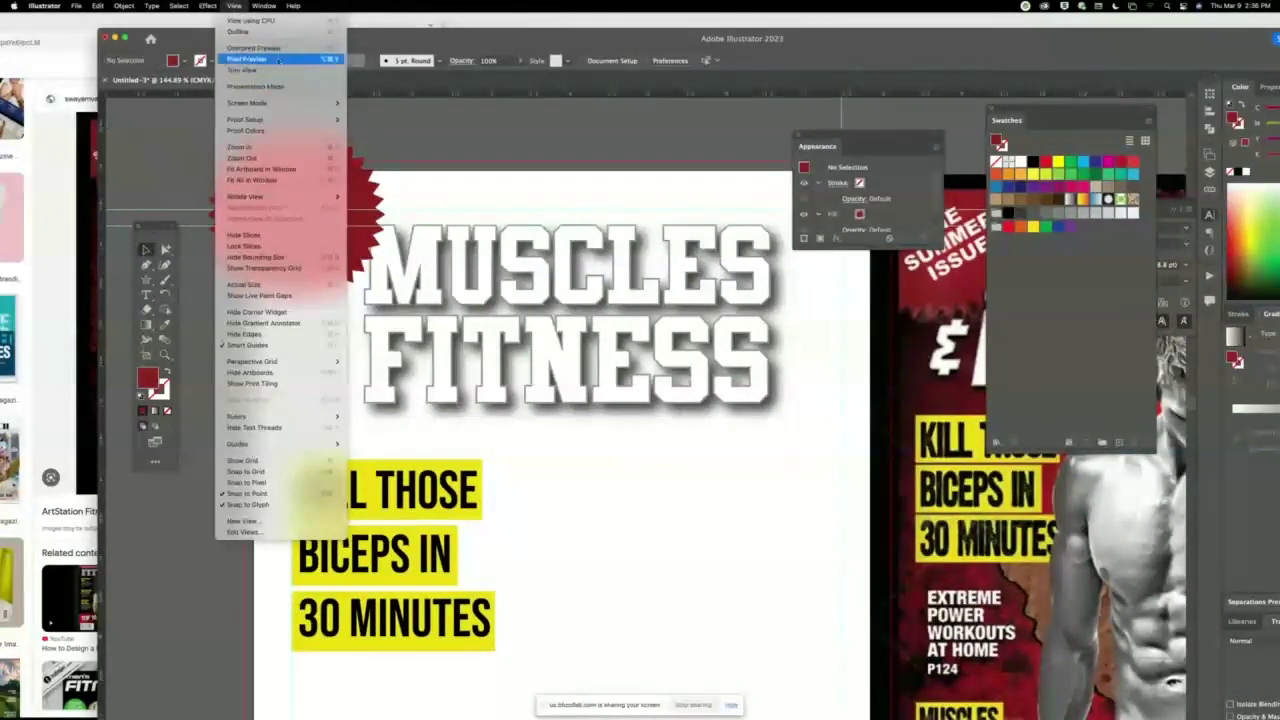
pyautogui.click(275, 61)
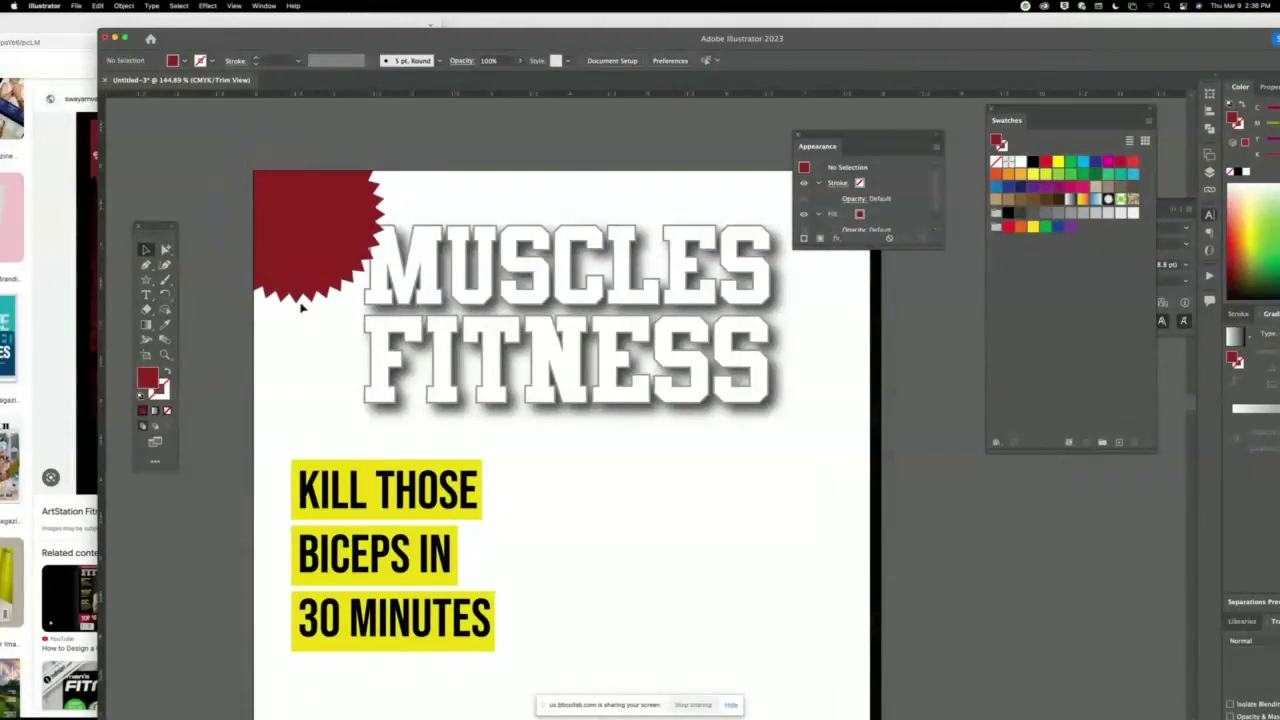
pyautogui.click(233, 6)
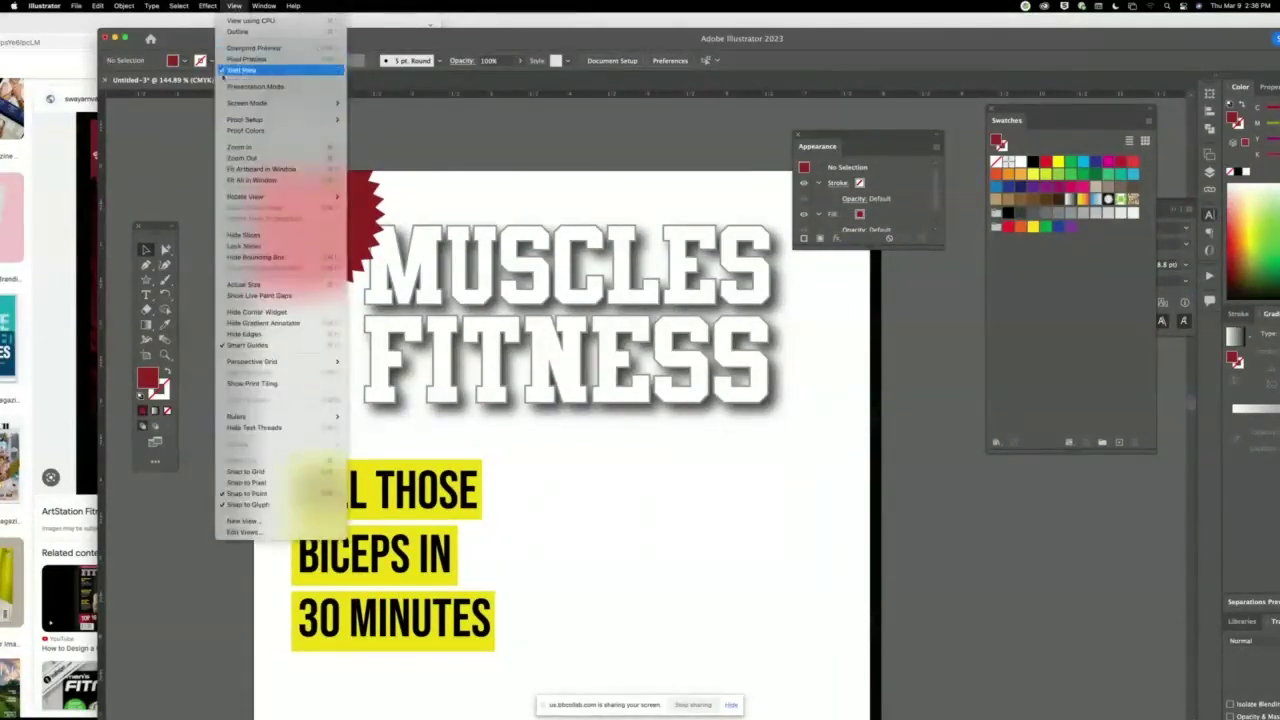
pyautogui.click(275, 58)
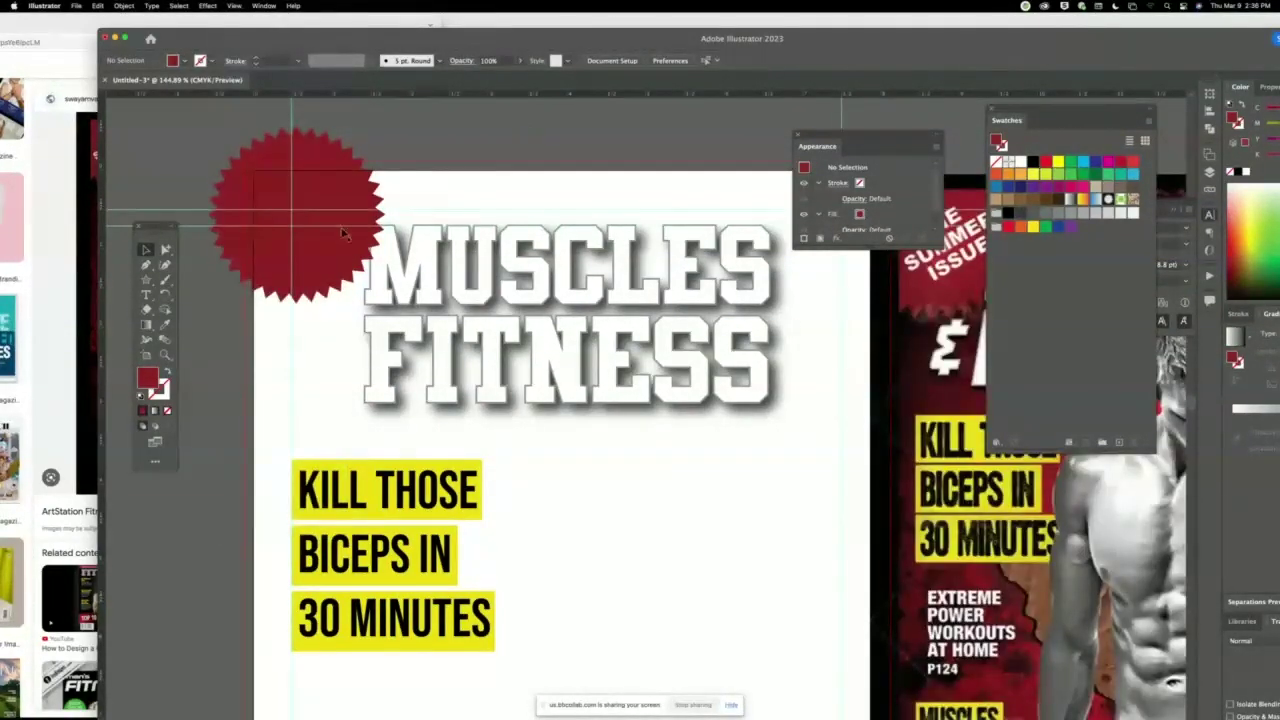
# Nudge the red seal into place over the top-left corner and zoom out to the whole spread.
pyautogui.moveTo(308, 197); pyautogui.dragTo(313, 208)
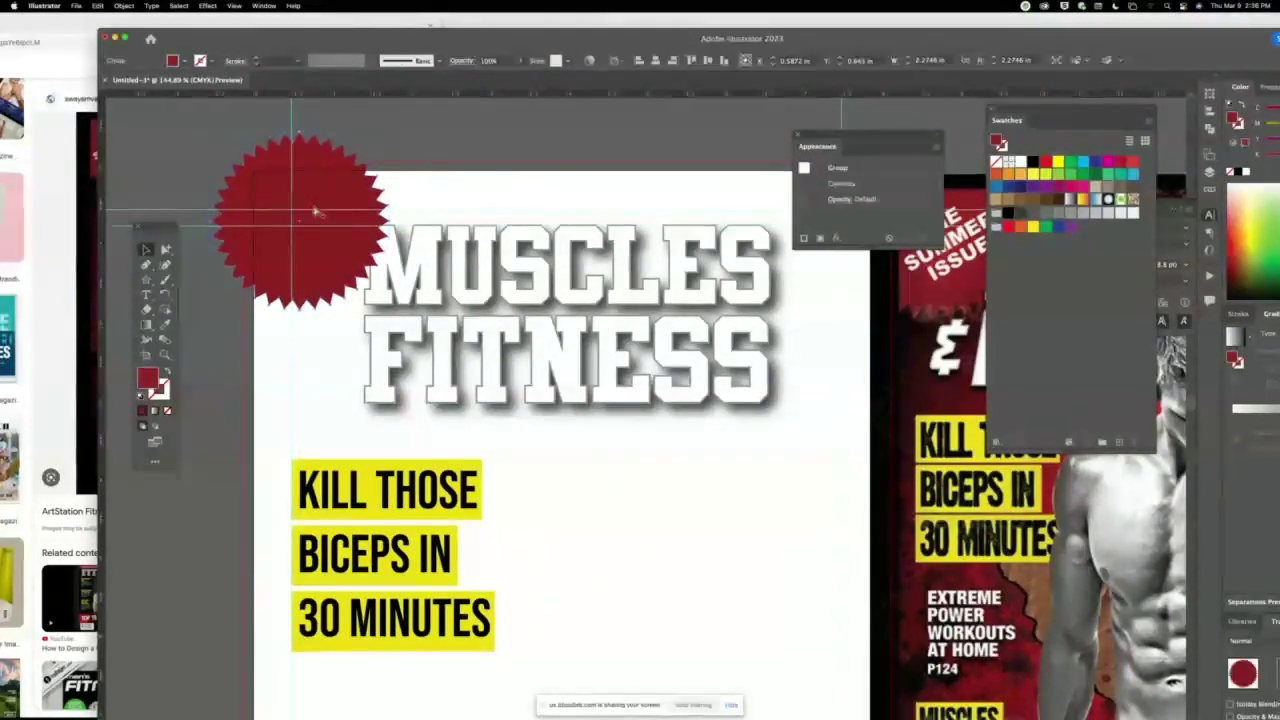
pyautogui.press('super+minus')
pyautogui.press('super+minus')
pyautogui.press('super+minus')
pyautogui.scroll(-2, 518, 232)
pyautogui.hscroll(2, 518, 232)
pyautogui.scroll(-2, 518, 232)
pyautogui.hscroll(3, 470, 200)
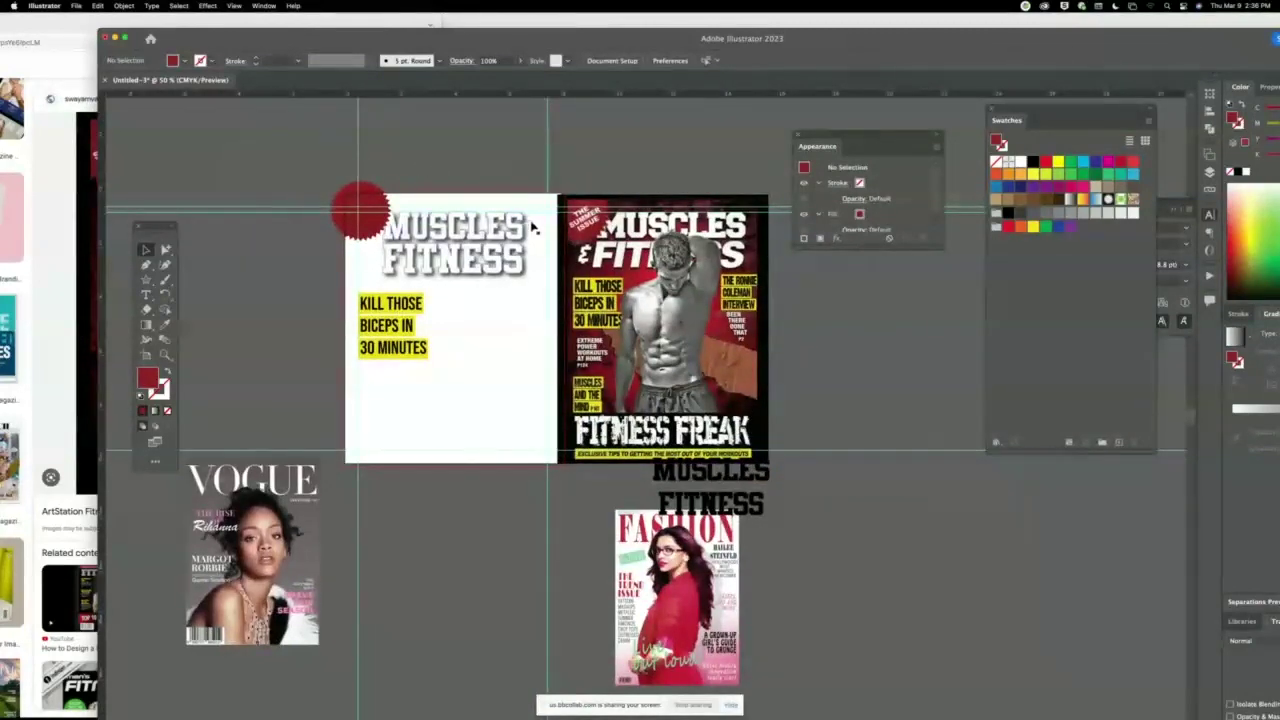
# Nudge the MUSCLES FITNESS title slightly and zoom in on the top of the cover.
pyautogui.moveTo(530, 224); pyautogui.dragTo(547, 243)
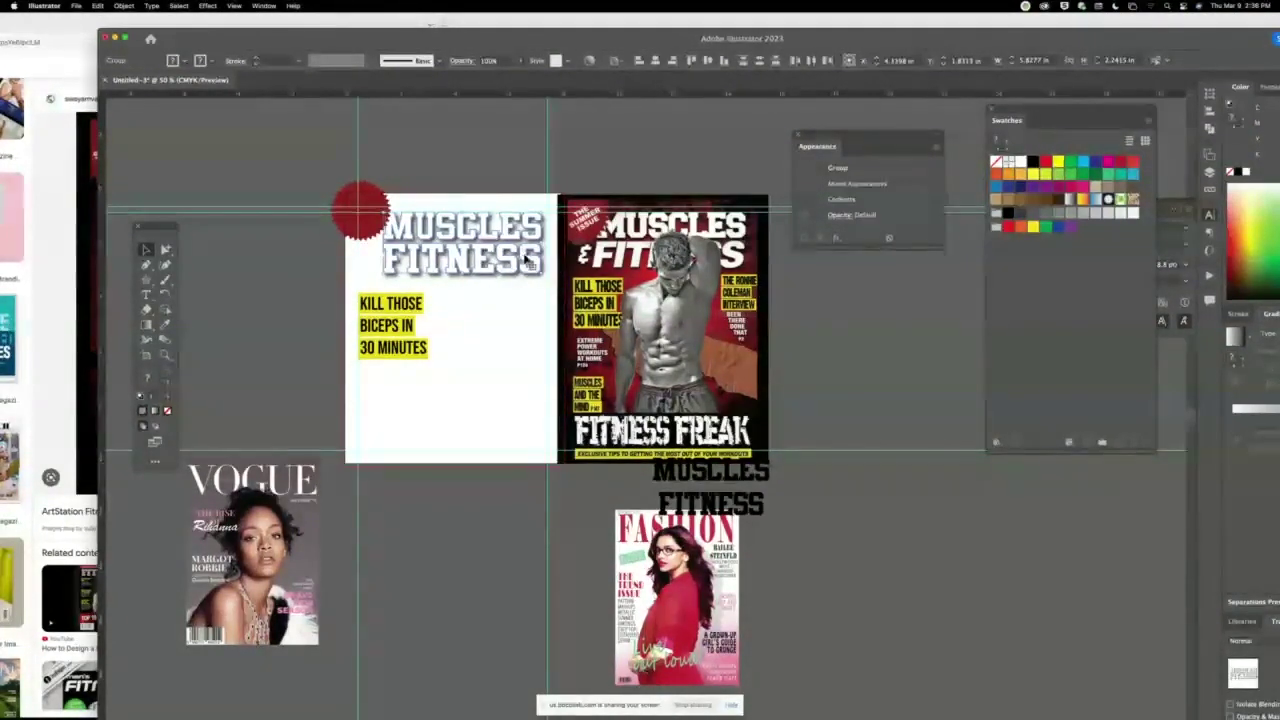
pyautogui.moveTo(527, 258); pyautogui.dragTo(531, 262)
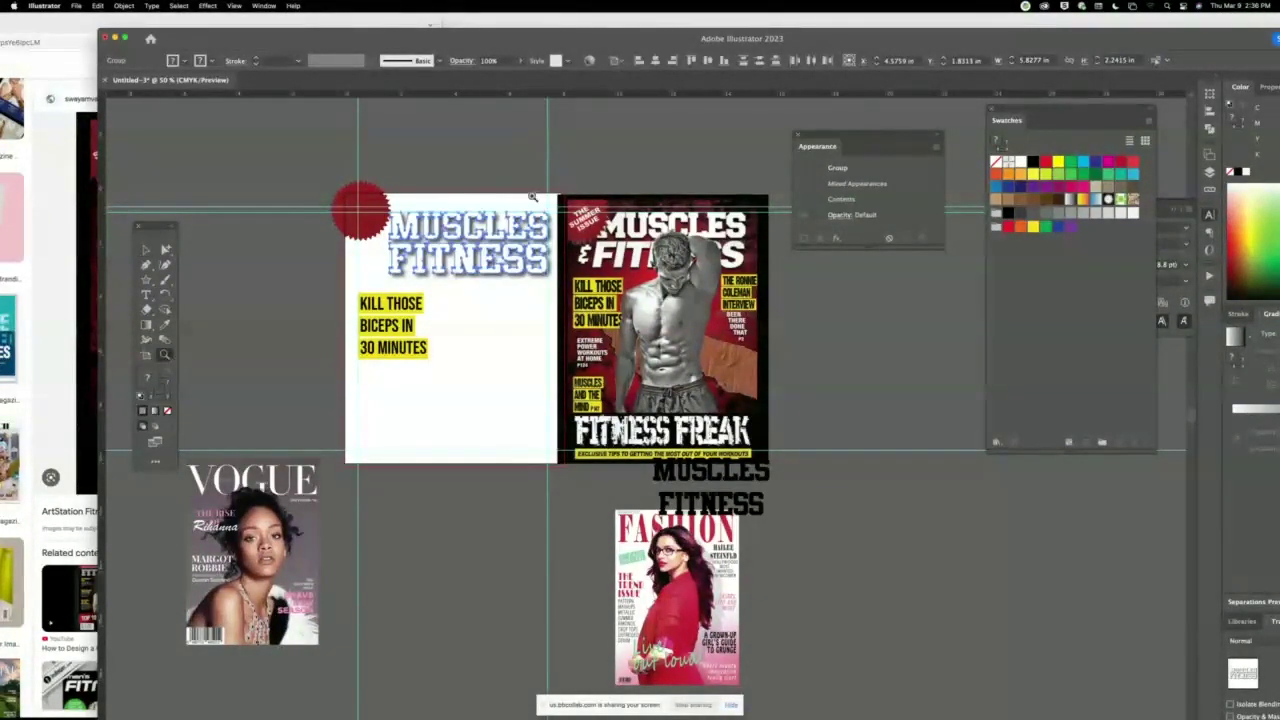
pyautogui.moveTo(532, 198); pyautogui.dragTo(873, 433)
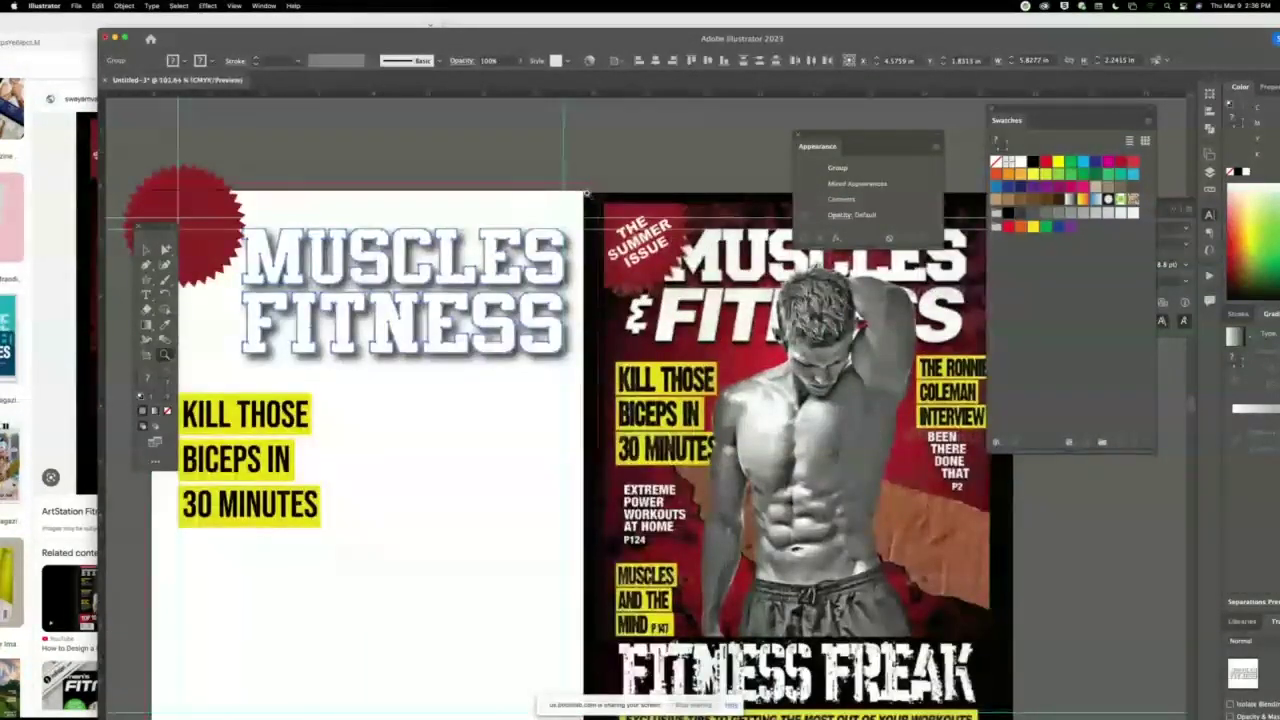
pyautogui.click(445, 124)
pyautogui.scroll(-2, 445, 124)
pyautogui.hscroll(-4, 445, 124)
pyautogui.scroll(1, 682, 215)
pyautogui.hscroll(1, 682, 215)
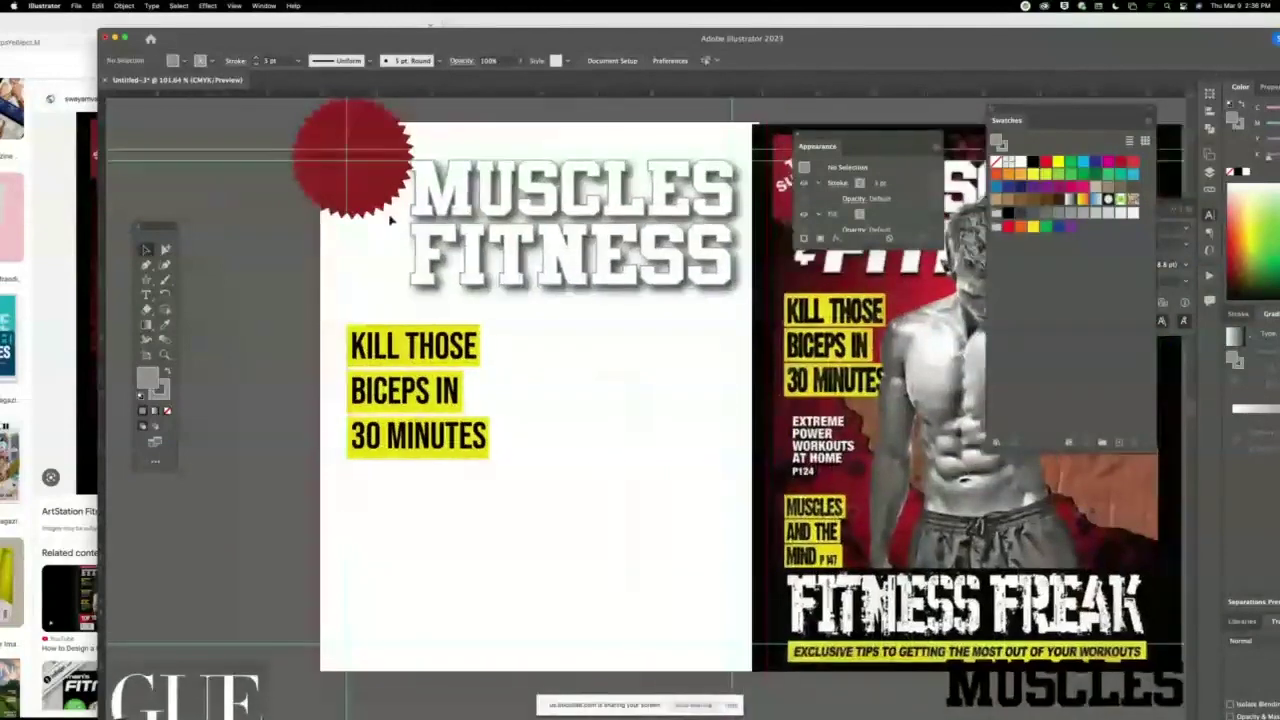
# Drag the MUSCLES FITNESS group's left handle outward toward the red seal.
pyautogui.click(409, 225)
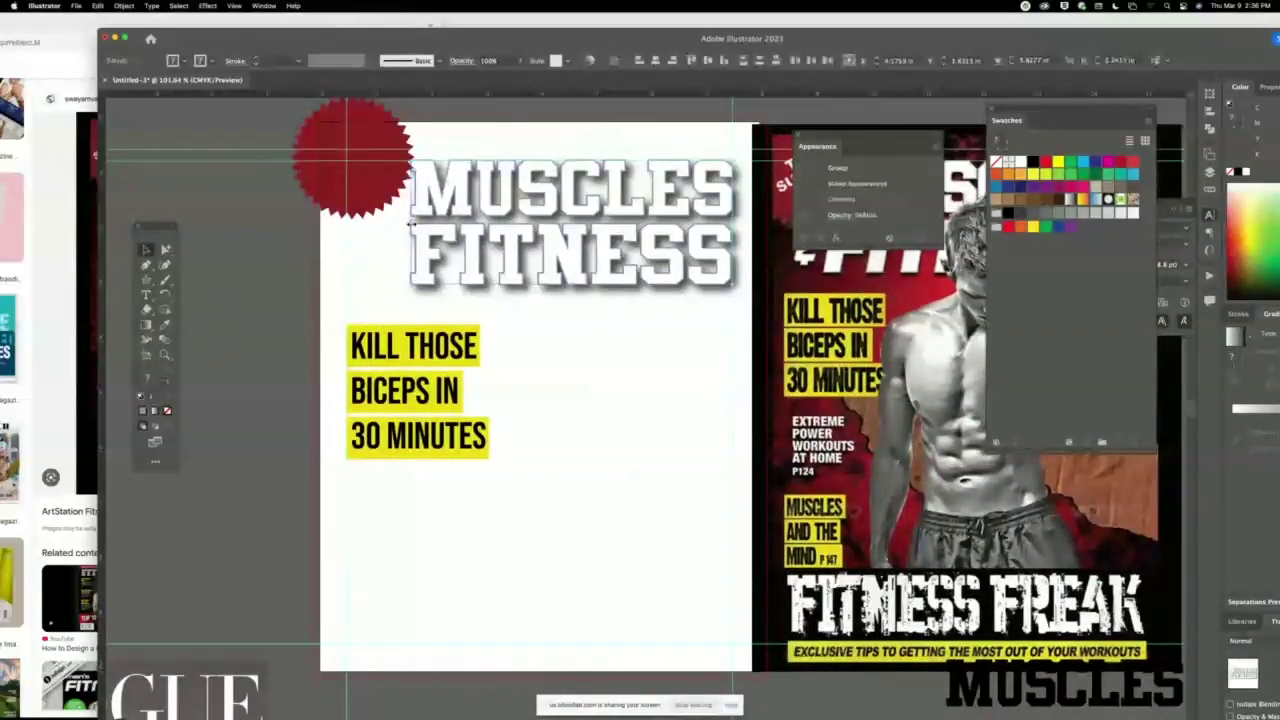
pyautogui.moveTo(412, 225); pyautogui.dragTo(398, 220)
pyautogui.click(348, 252)
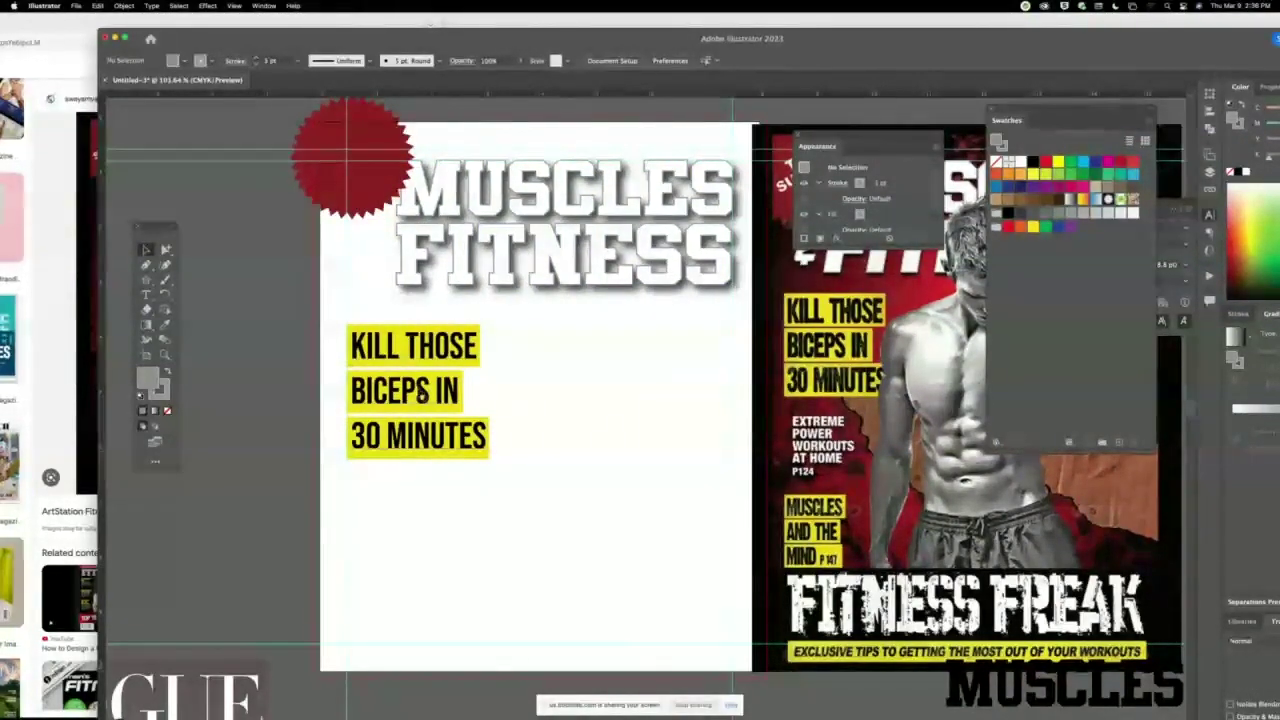
# Duplicate the headline text and retype it as THE / SUMMER / ISSUE on three lines.
pyautogui.moveTo(446, 360); pyautogui.dragTo(272, 283)
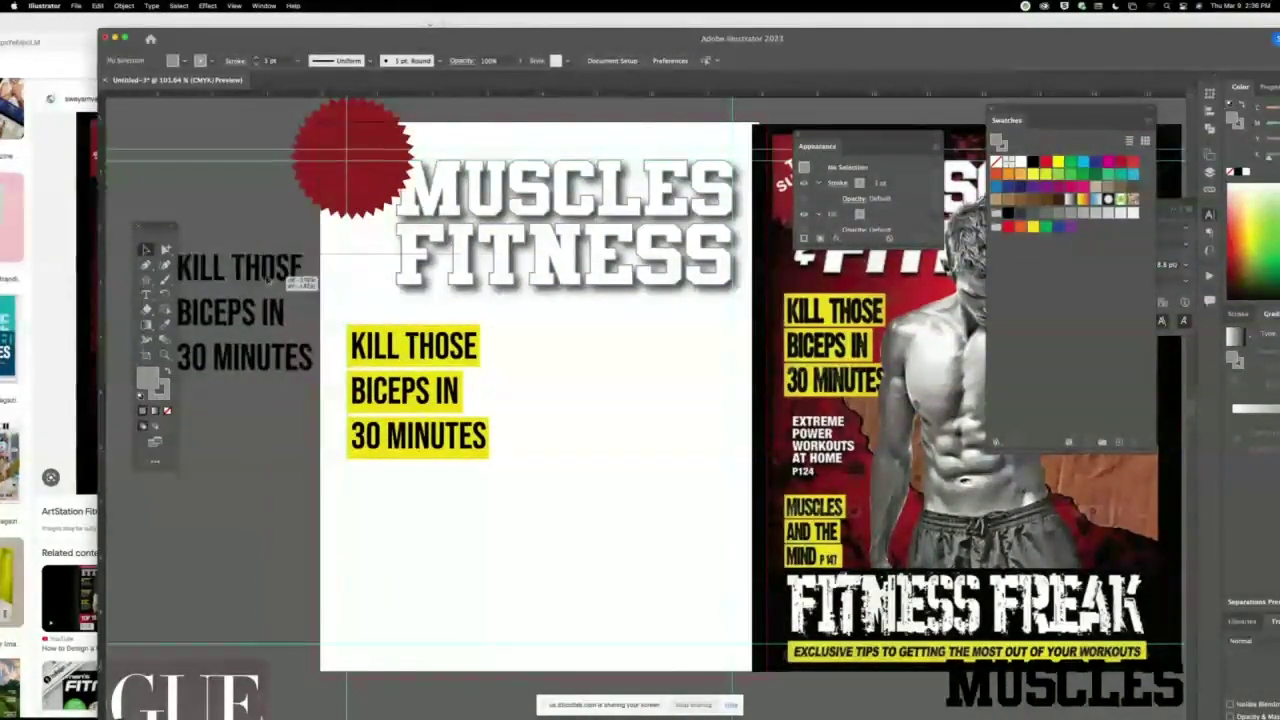
pyautogui.moveTo(836, 138); pyautogui.dragTo(854, 411)
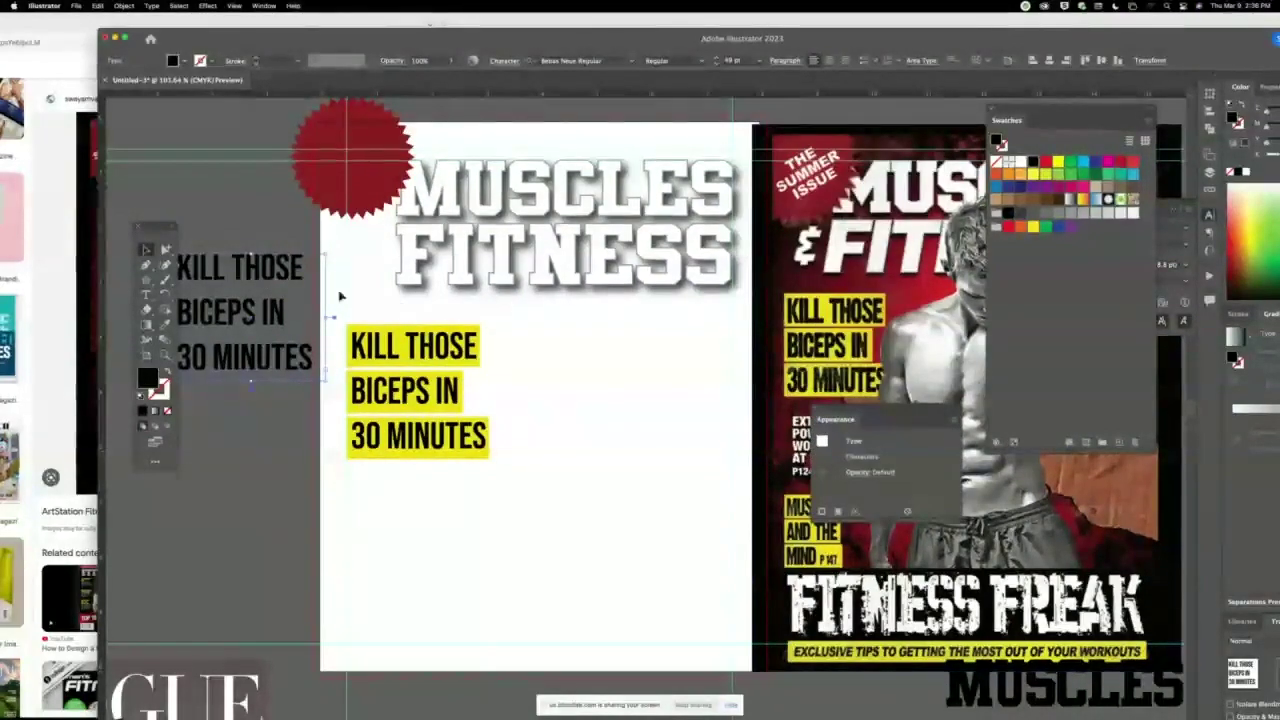
pyautogui.tripleClick(262, 268)
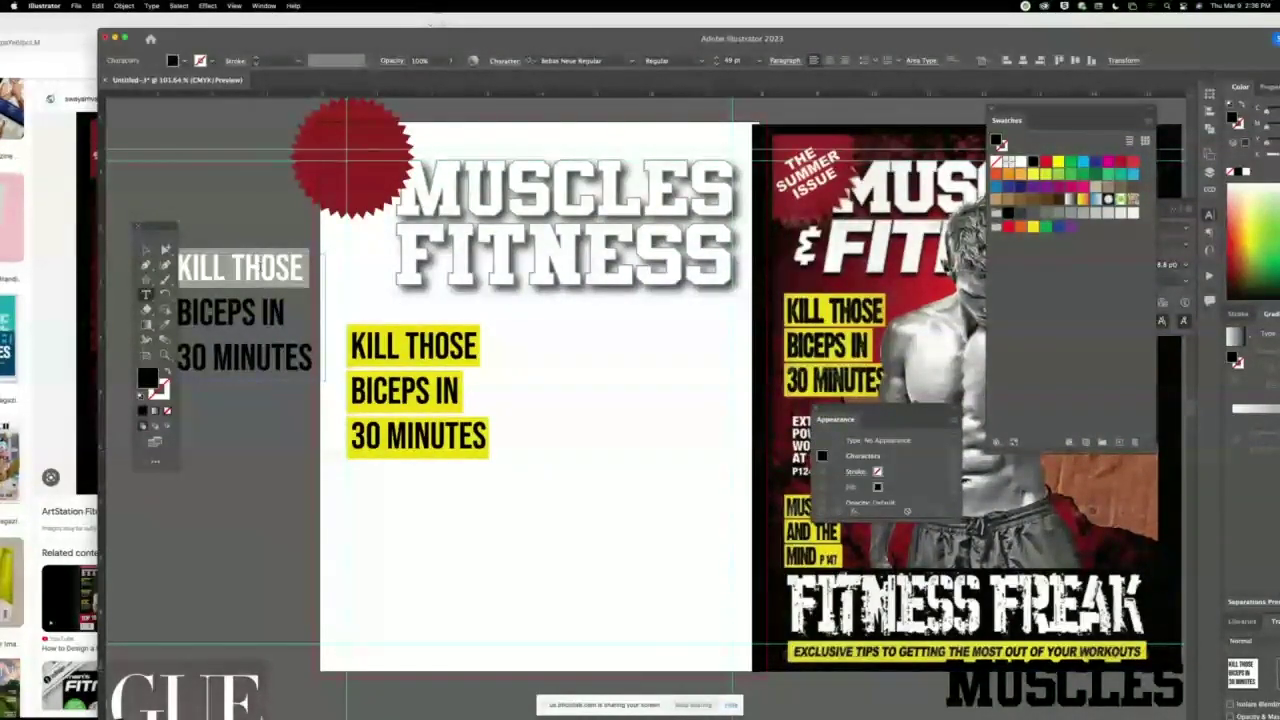
pyautogui.press('super+a')
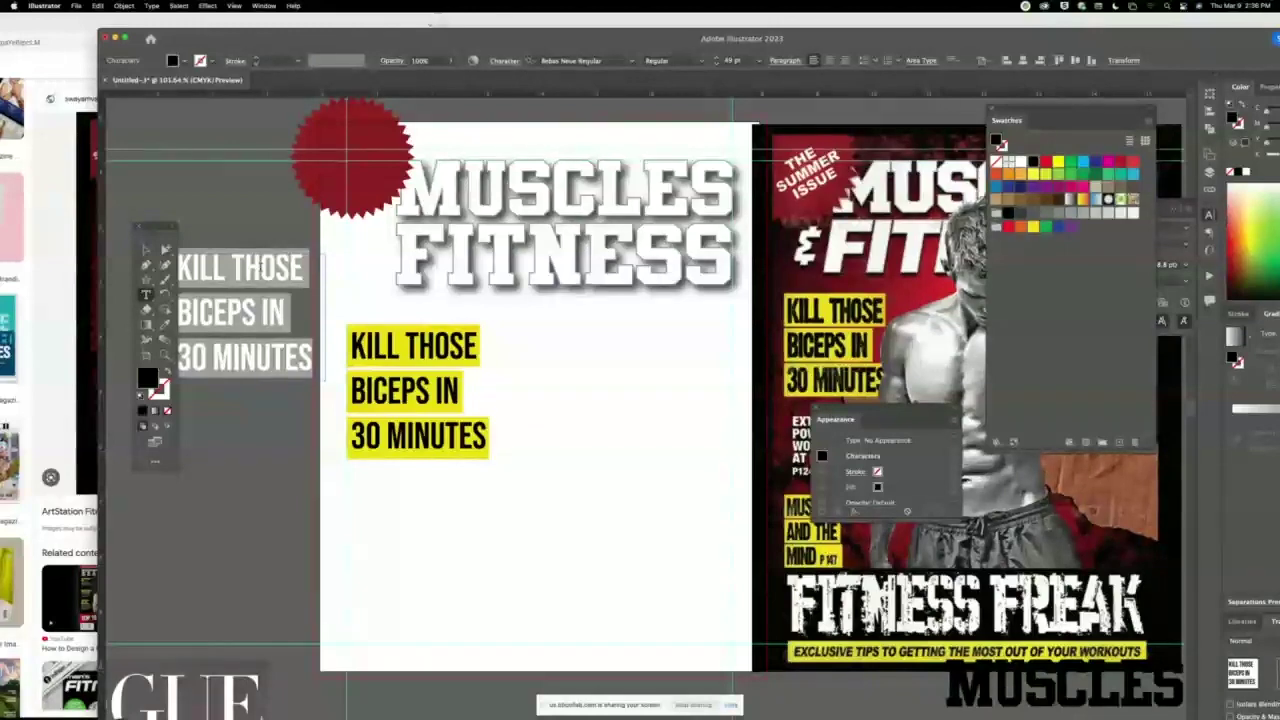
pyautogui.write('THE')
pyautogui.press('Return')
pyautogui.write('SUMM')
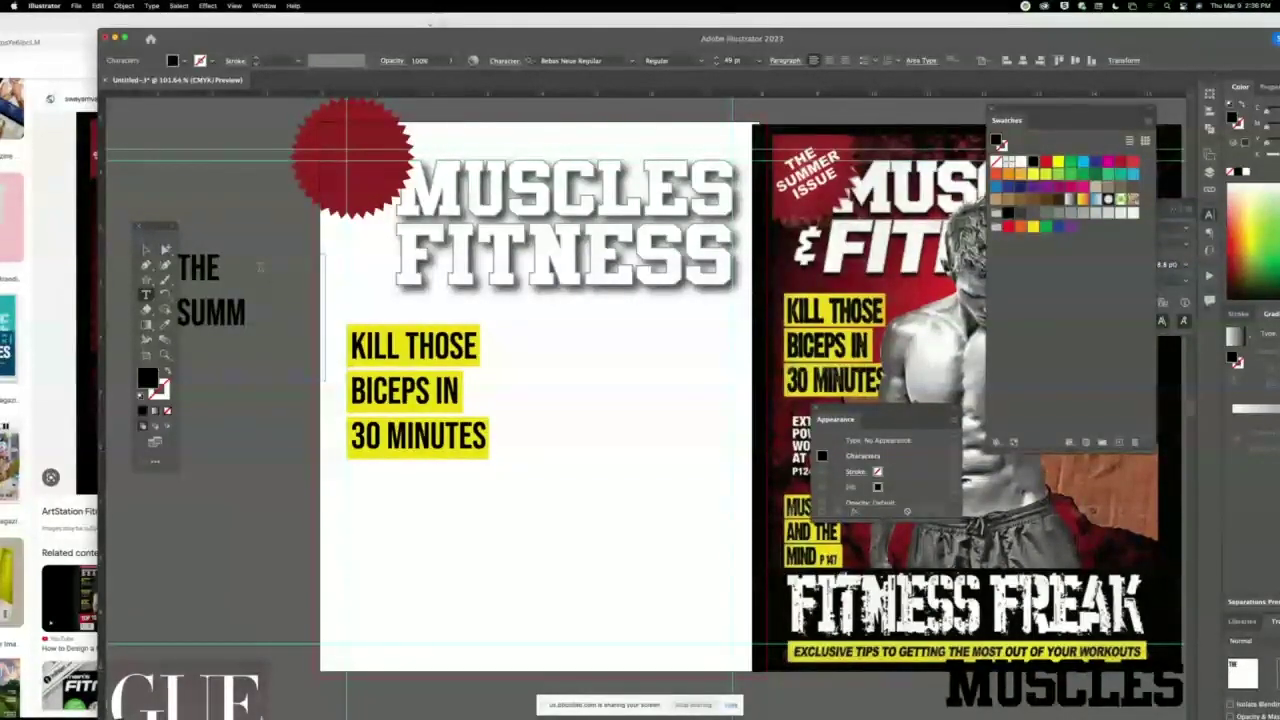
pyautogui.write('ER')
pyautogui.press('Return')
pyautogui.write('ISSUE')
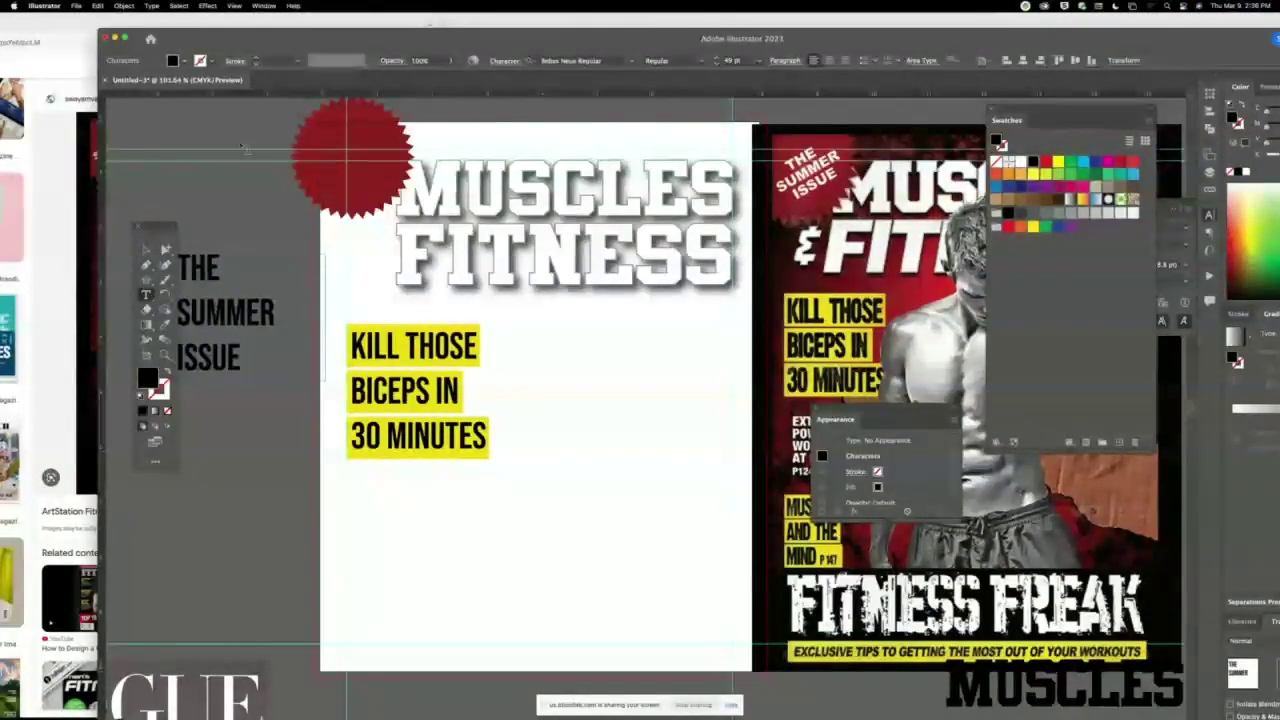
pyautogui.click(146, 249)
# Move THE SUMMER ISSUE text beside the red seal and bring it to the front.
pyautogui.moveTo(194, 288); pyautogui.dragTo(265, 191)
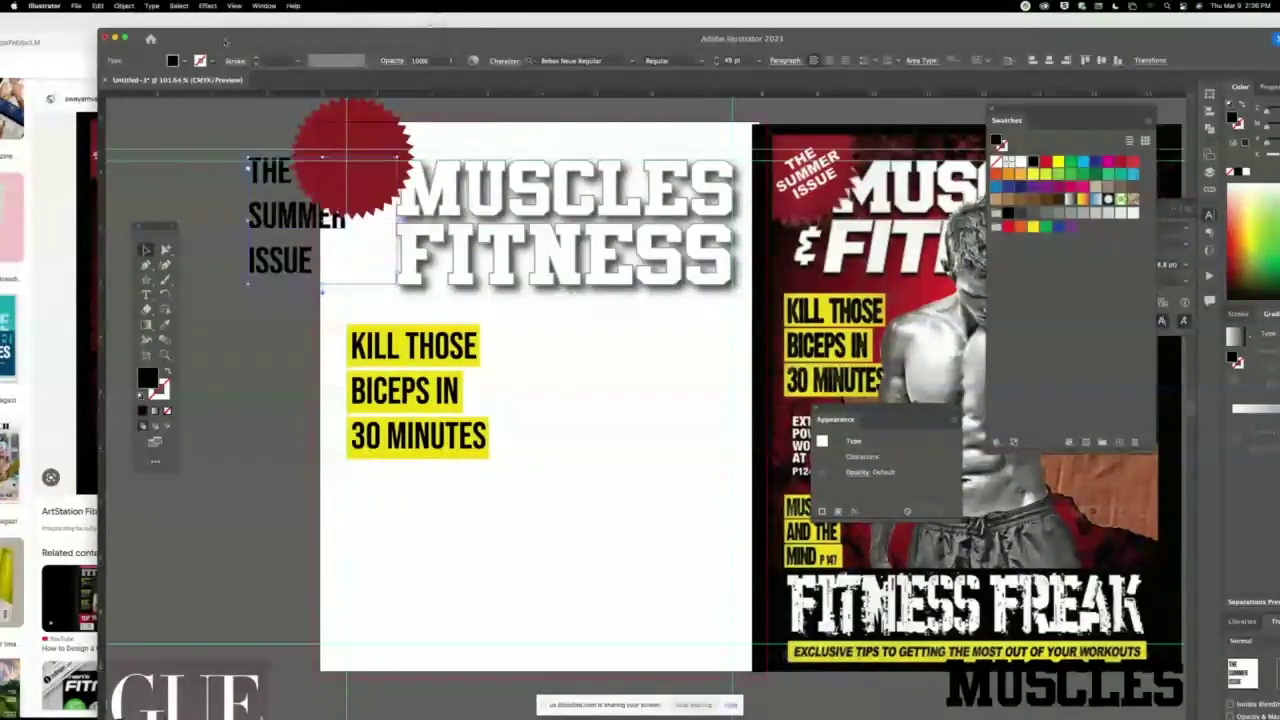
pyautogui.click(125, 6)
pyautogui.moveTo(135, 31)
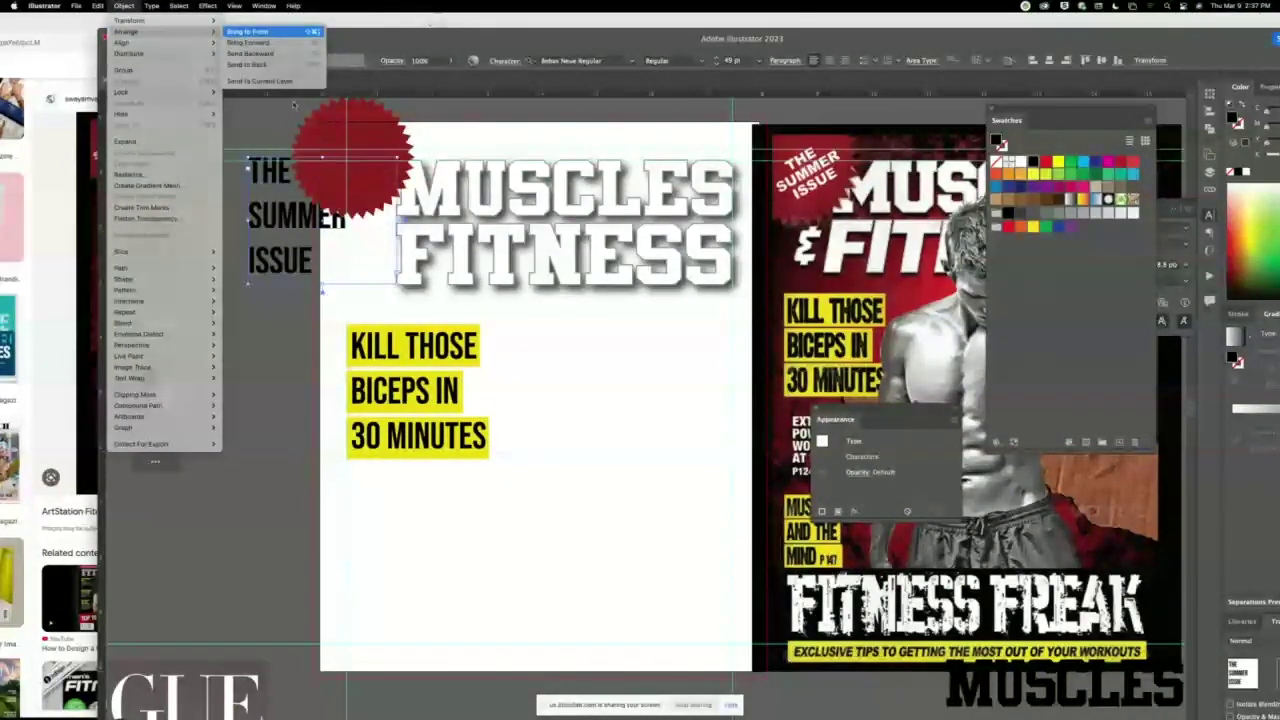
pyautogui.click(247, 31)
# Make THE SUMMER ISSUE text white and centre-aligned.
pyautogui.doubleClick(296, 226)
pyautogui.hotkey('ctrl', 'a')
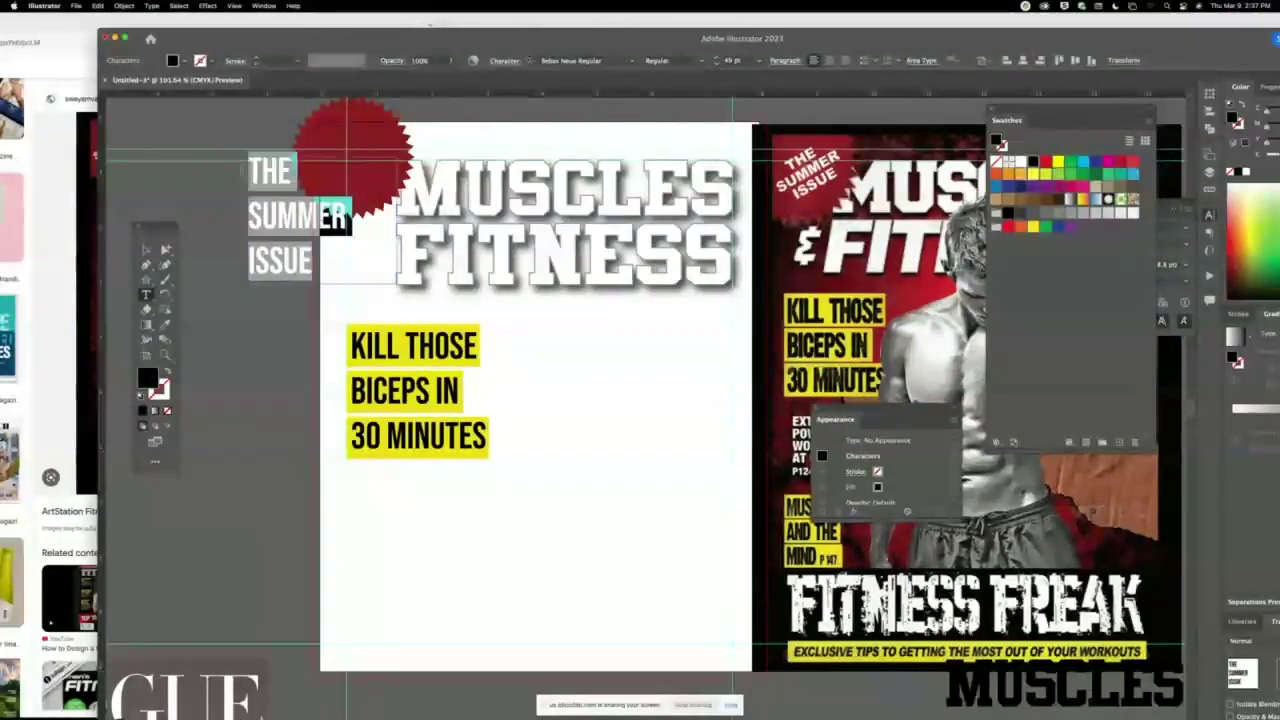
pyautogui.click(176, 60)
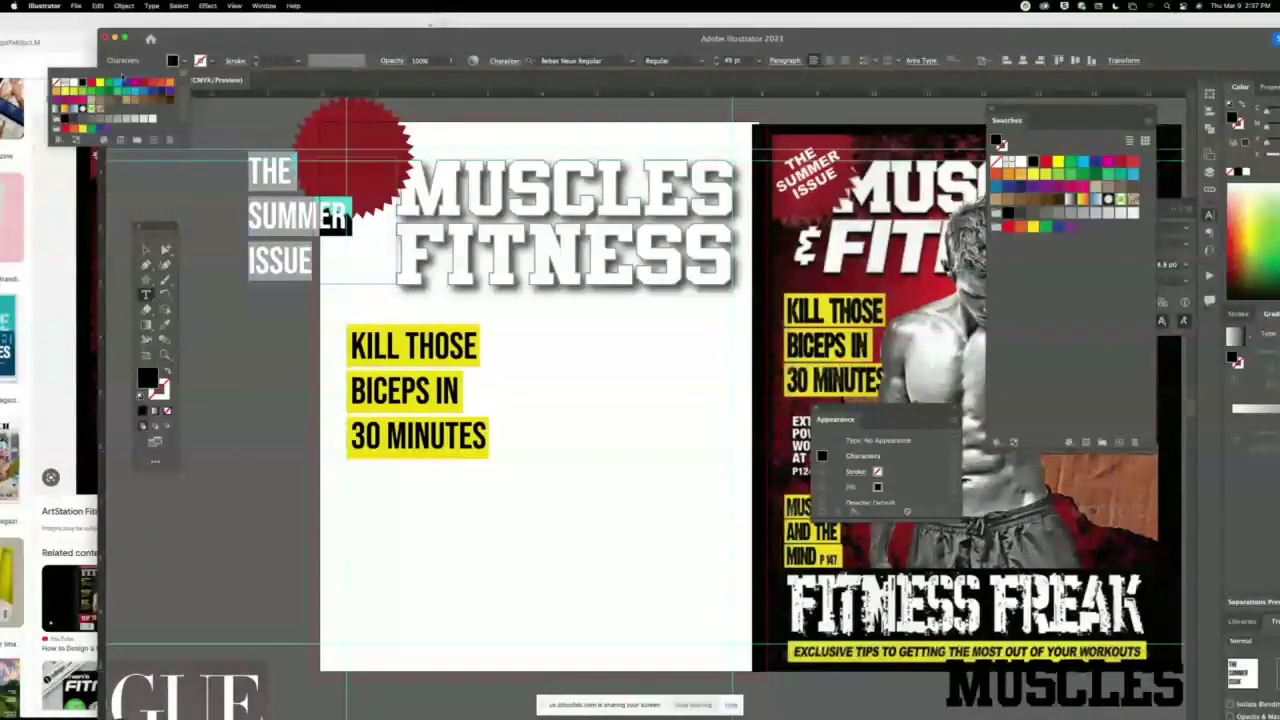
pyautogui.click(73, 86)
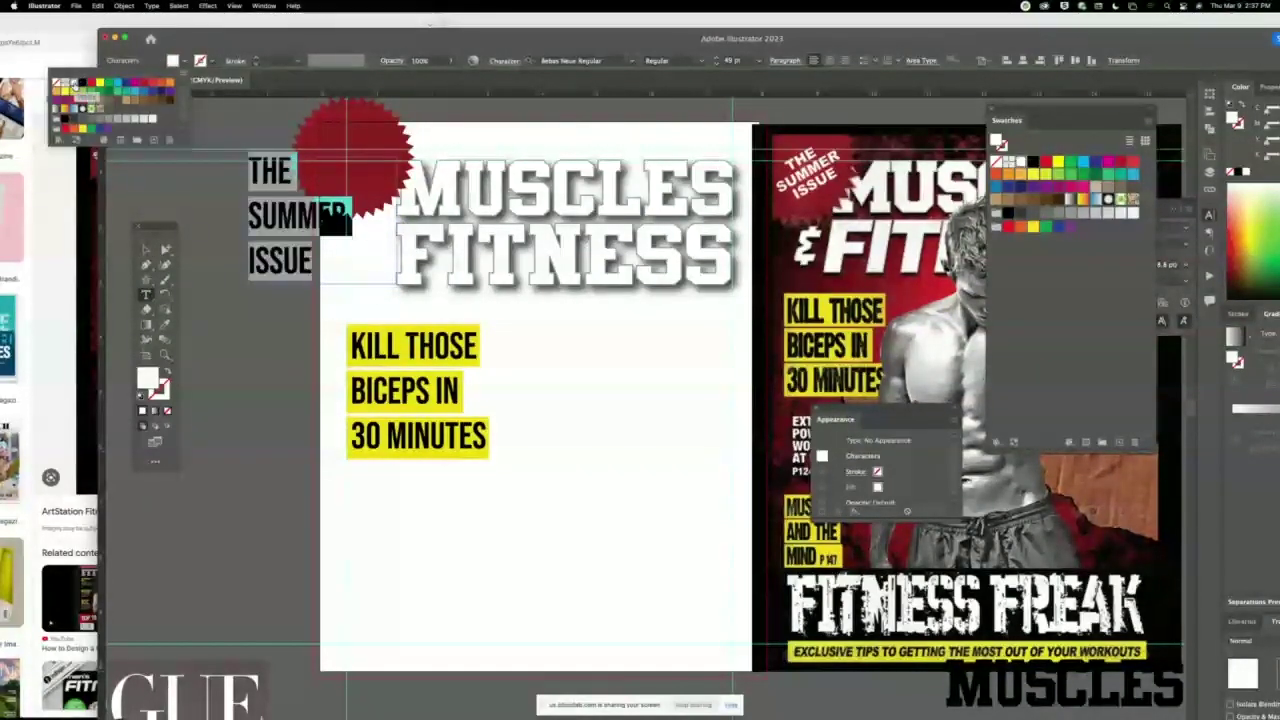
pyautogui.click(828, 61)
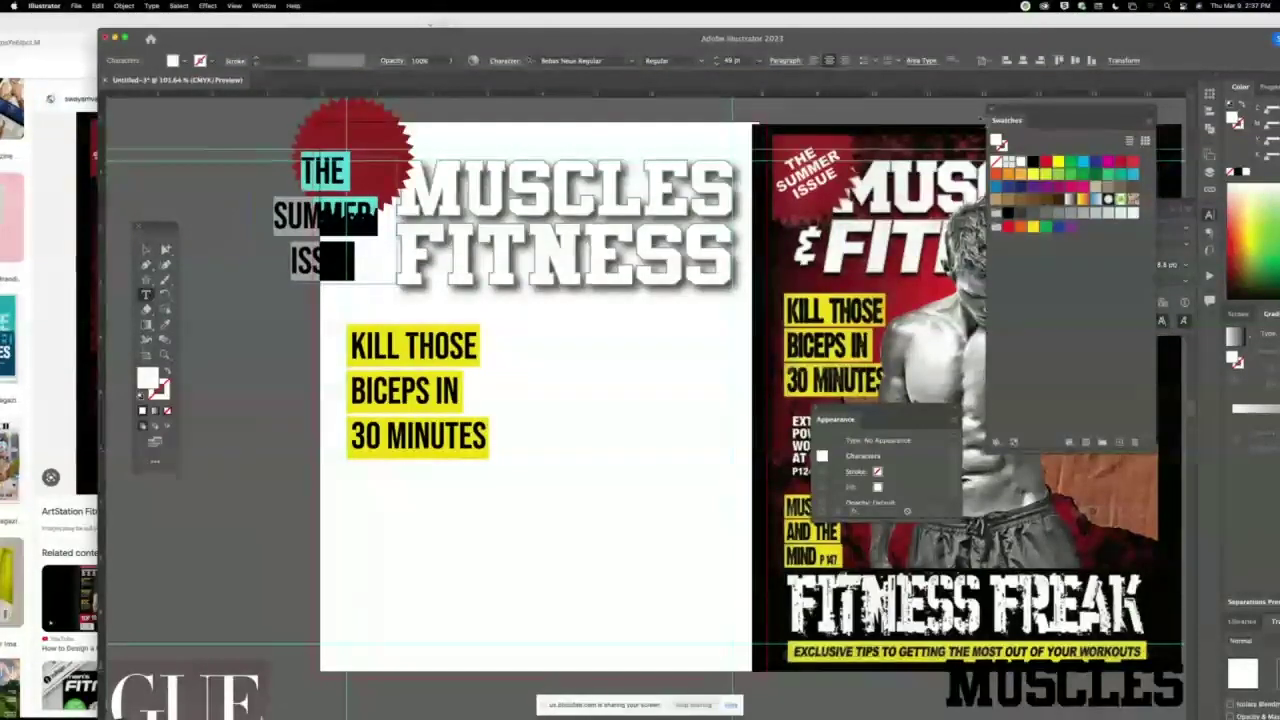
# Set the badge text to 32 pt and reduce its line spacing from 57 pt toward 45 pt.
pyautogui.press('Escape')
pyautogui.press('super+t')
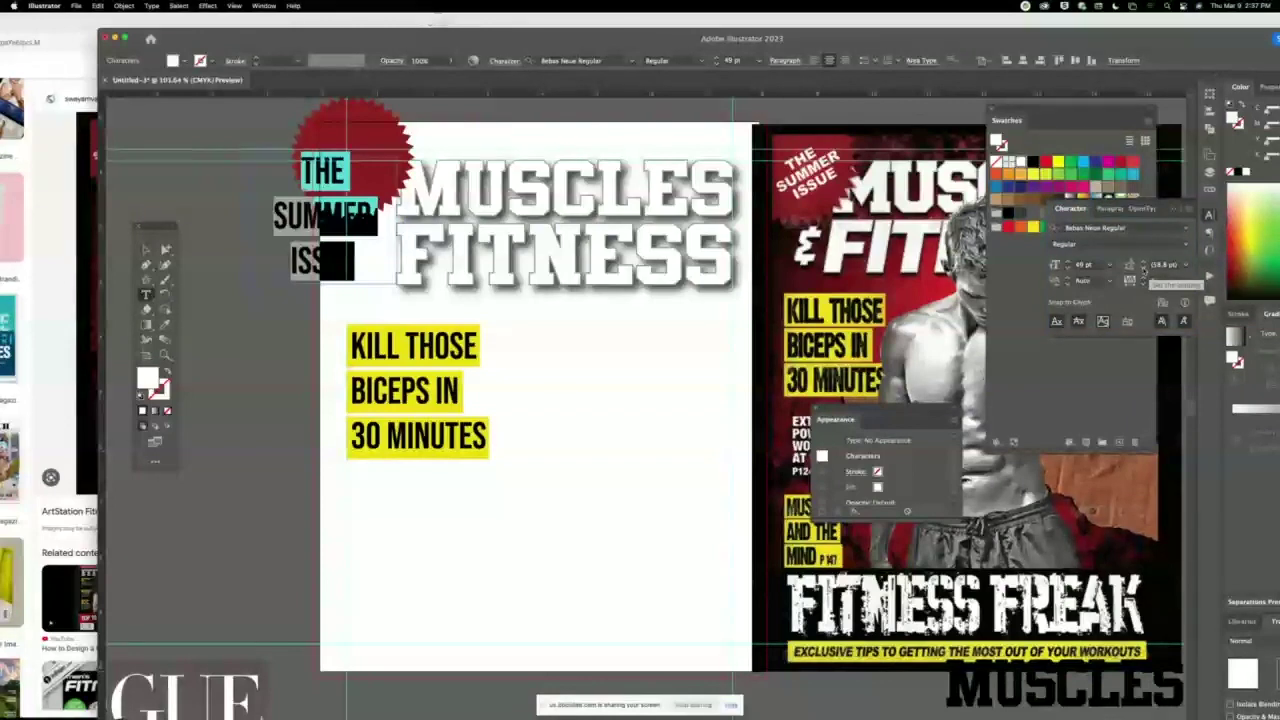
pyautogui.click(1143, 268)
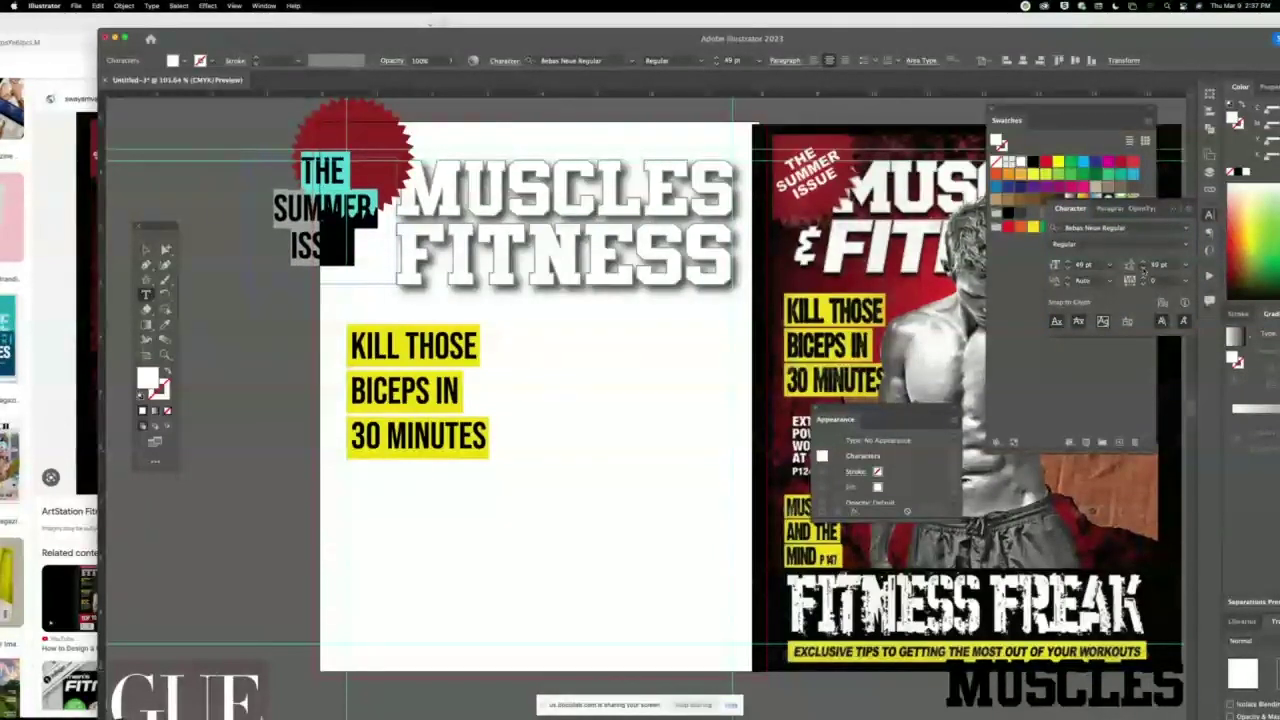
pyautogui.click(1143, 270)
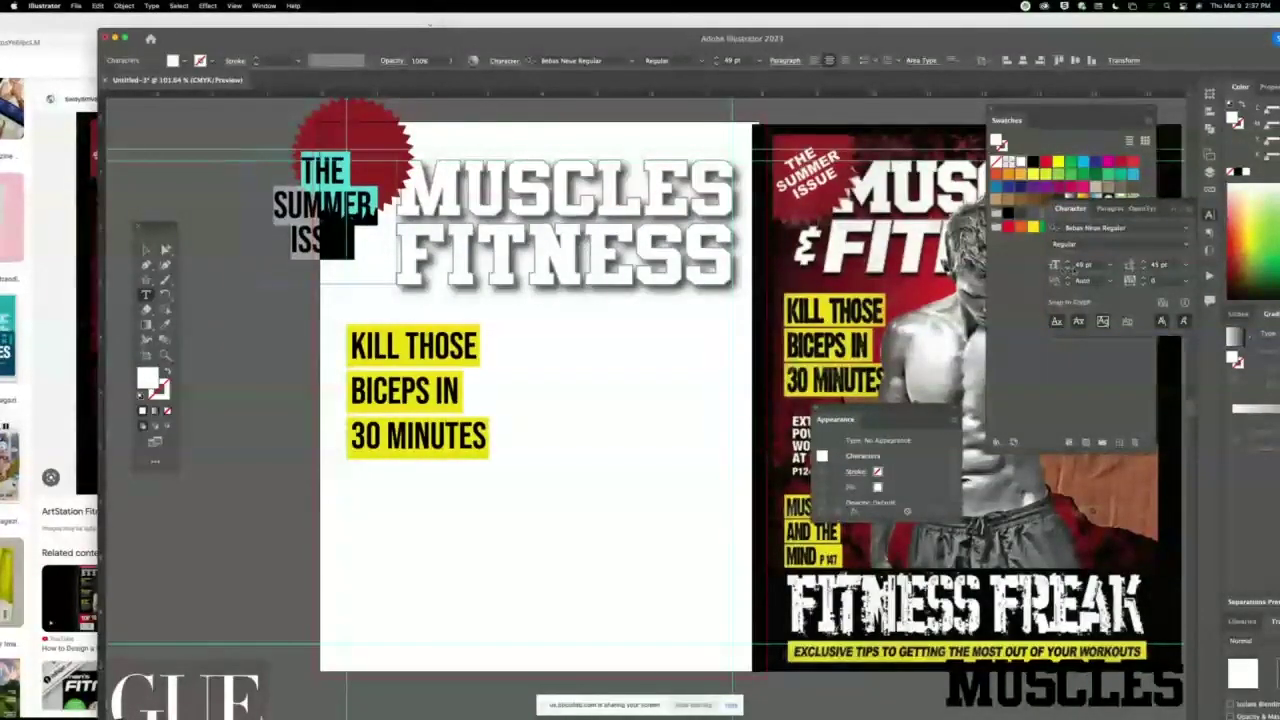
pyautogui.click(1067, 269)
pyautogui.click(1067, 269)
pyautogui.click(1067, 269)
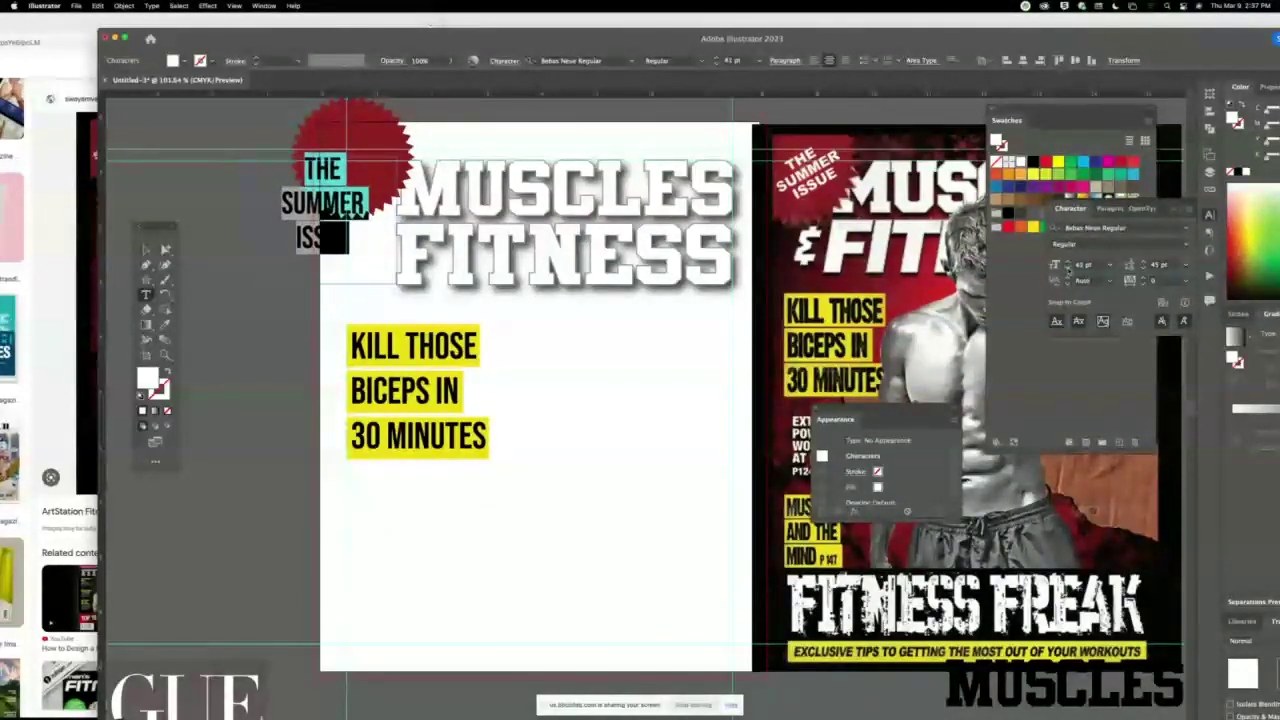
pyautogui.click(1067, 269)
pyautogui.click(1067, 269)
pyautogui.click(1067, 269)
pyautogui.click(1067, 269)
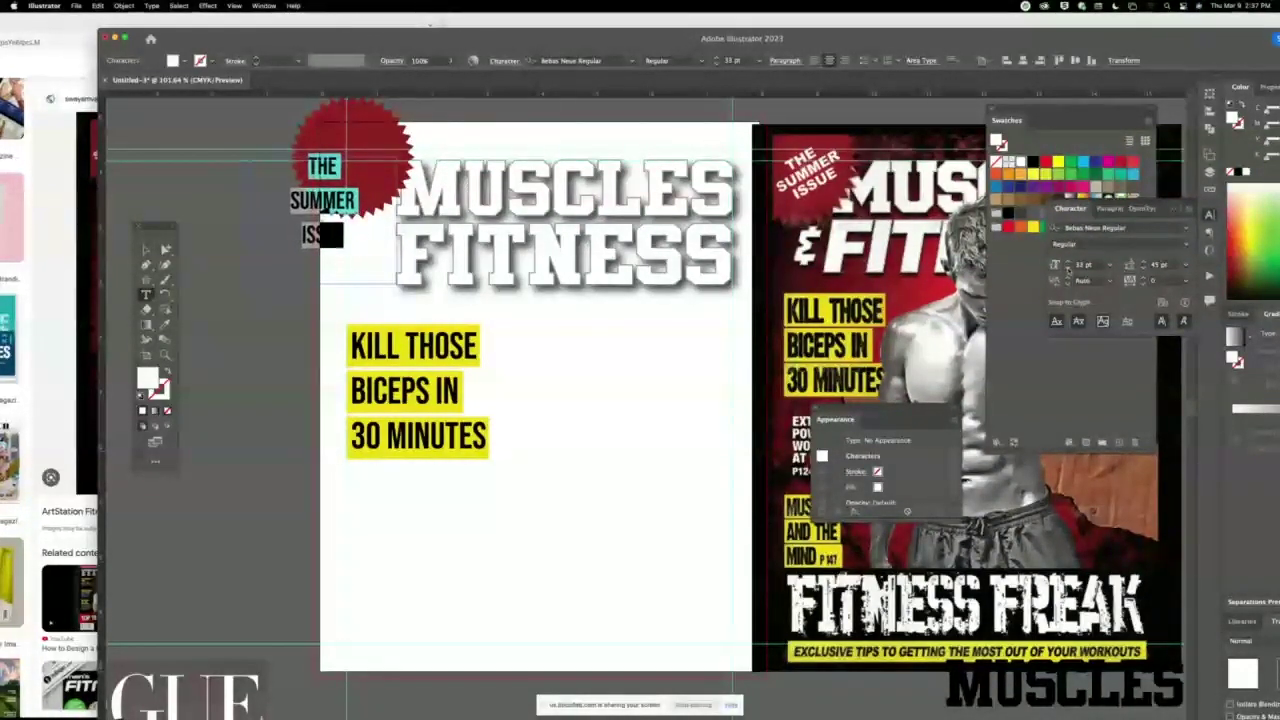
pyautogui.click(1067, 269)
pyautogui.click(1144, 269)
# Tighten the badge text's line spacing to about 27 pt.
pyautogui.click(1144, 269)
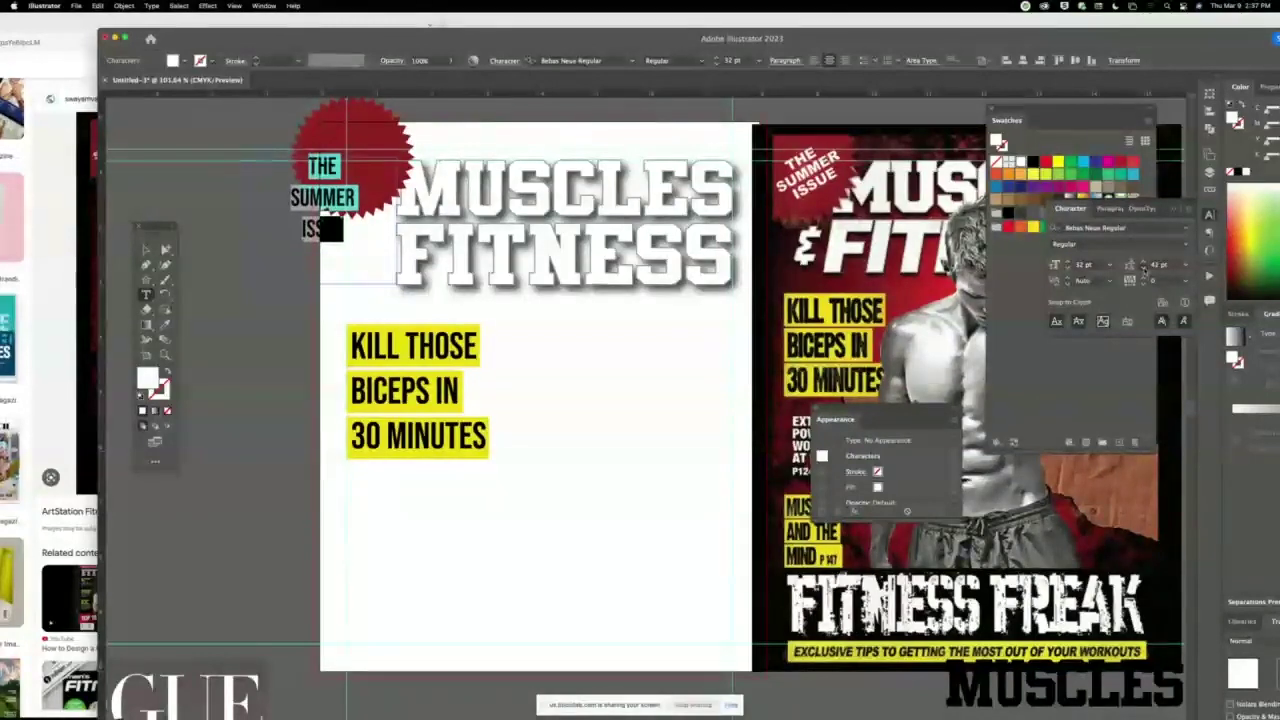
pyautogui.click(1144, 269)
pyautogui.click(1144, 269)
pyautogui.click(1144, 269)
pyautogui.click(1144, 269)
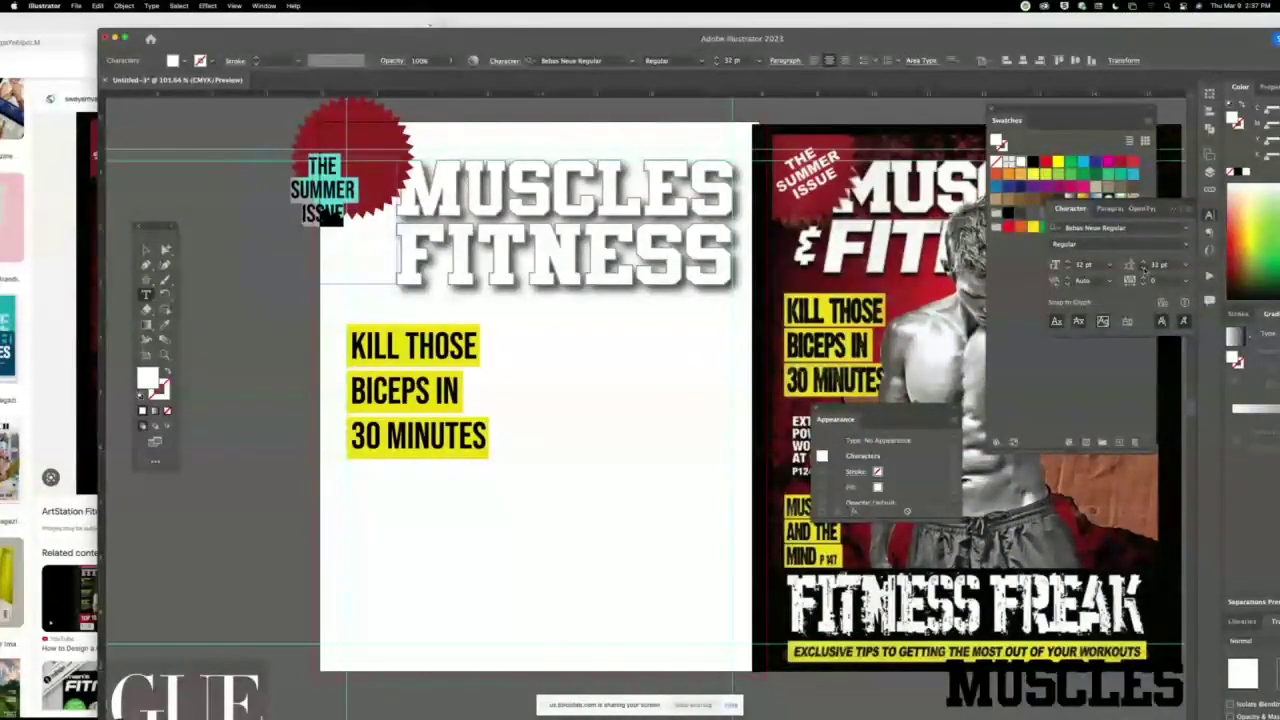
pyautogui.click(1144, 269)
pyautogui.click(1144, 269)
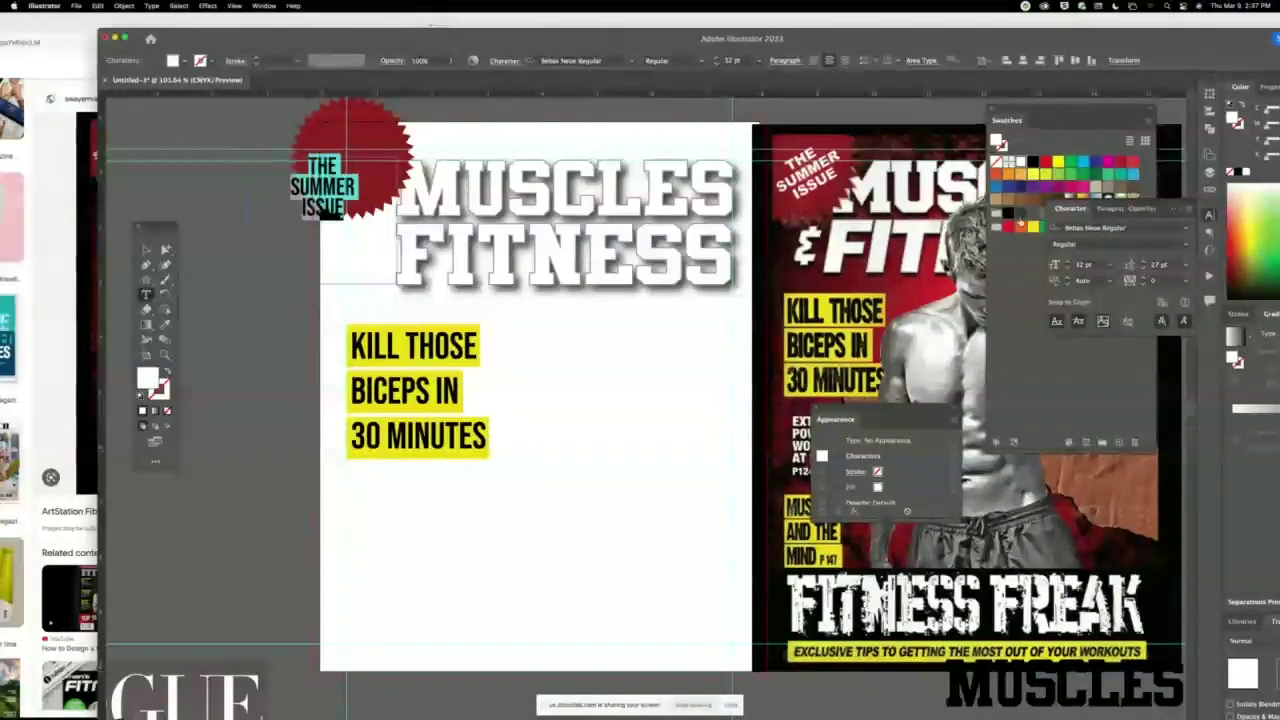
# Float the Character panel, show all options, and lower the vertical scale to about 76%.
pyautogui.moveTo(1083, 209); pyautogui.dragTo(457, 133)
pyautogui.press('super+equal')
pyautogui.press('super+equal')
pyautogui.press('super+equal')
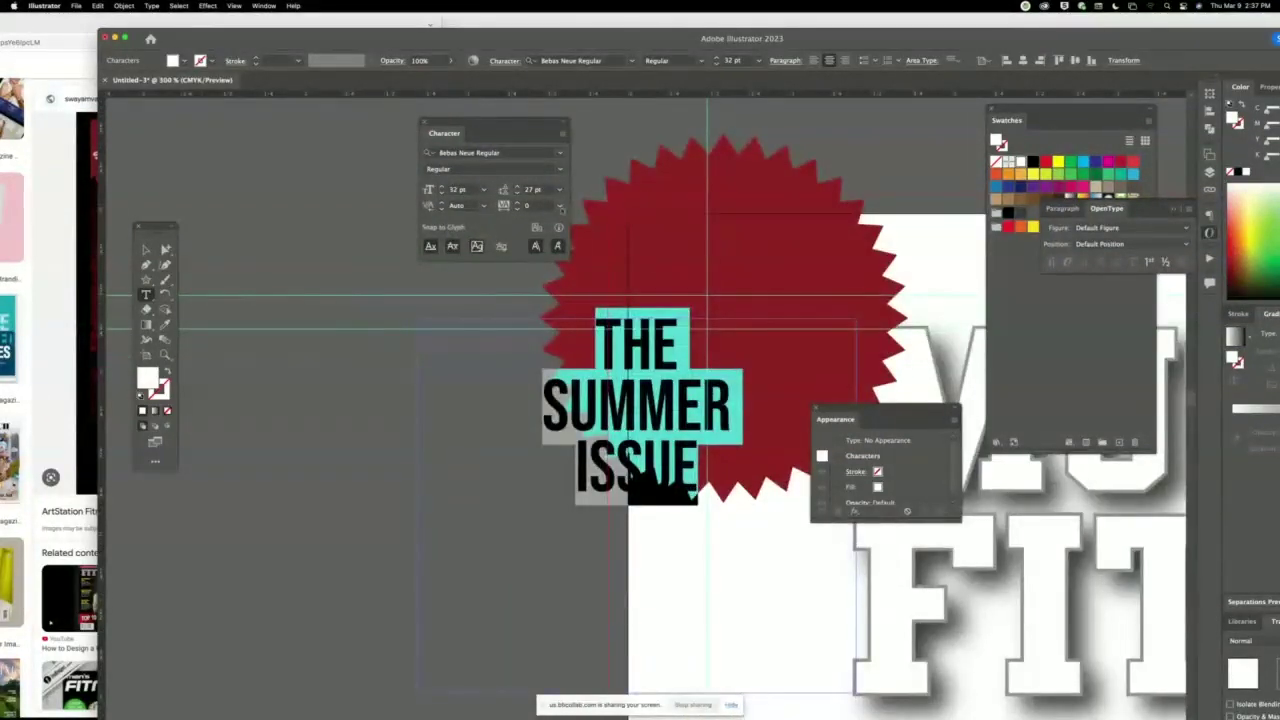
pyautogui.click(563, 132)
pyautogui.click(614, 135)
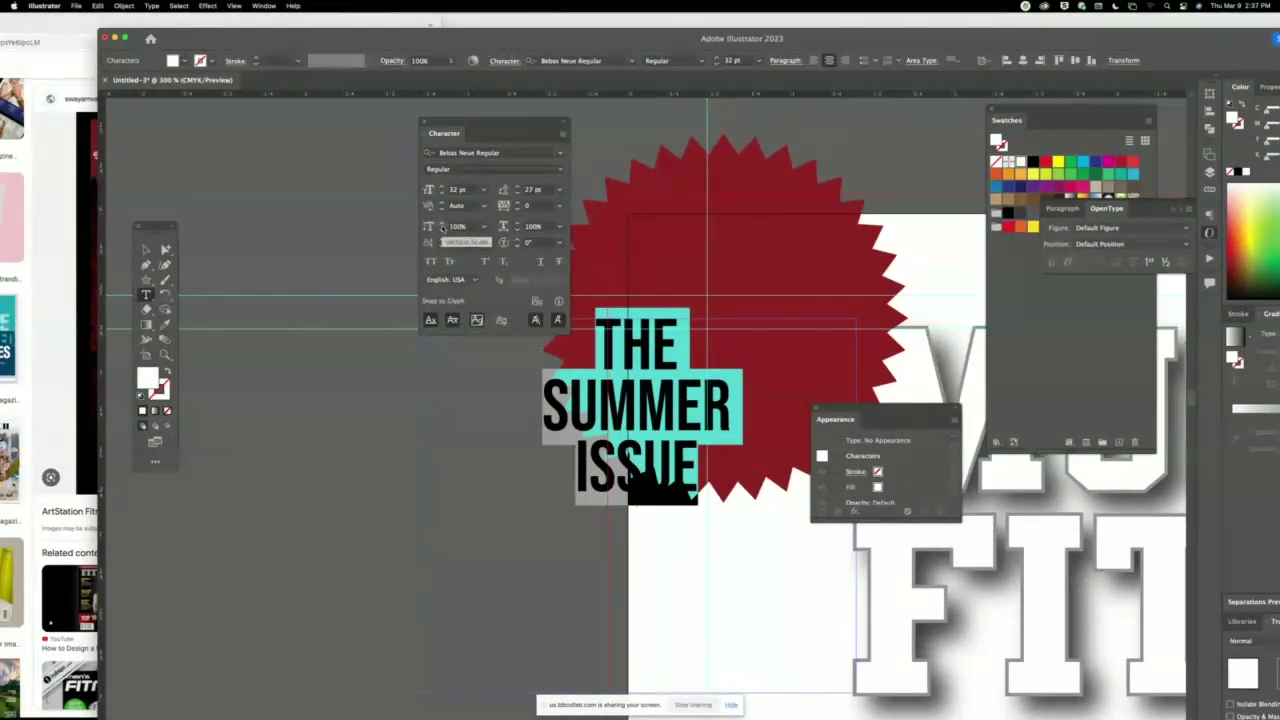
pyautogui.click(441, 230)
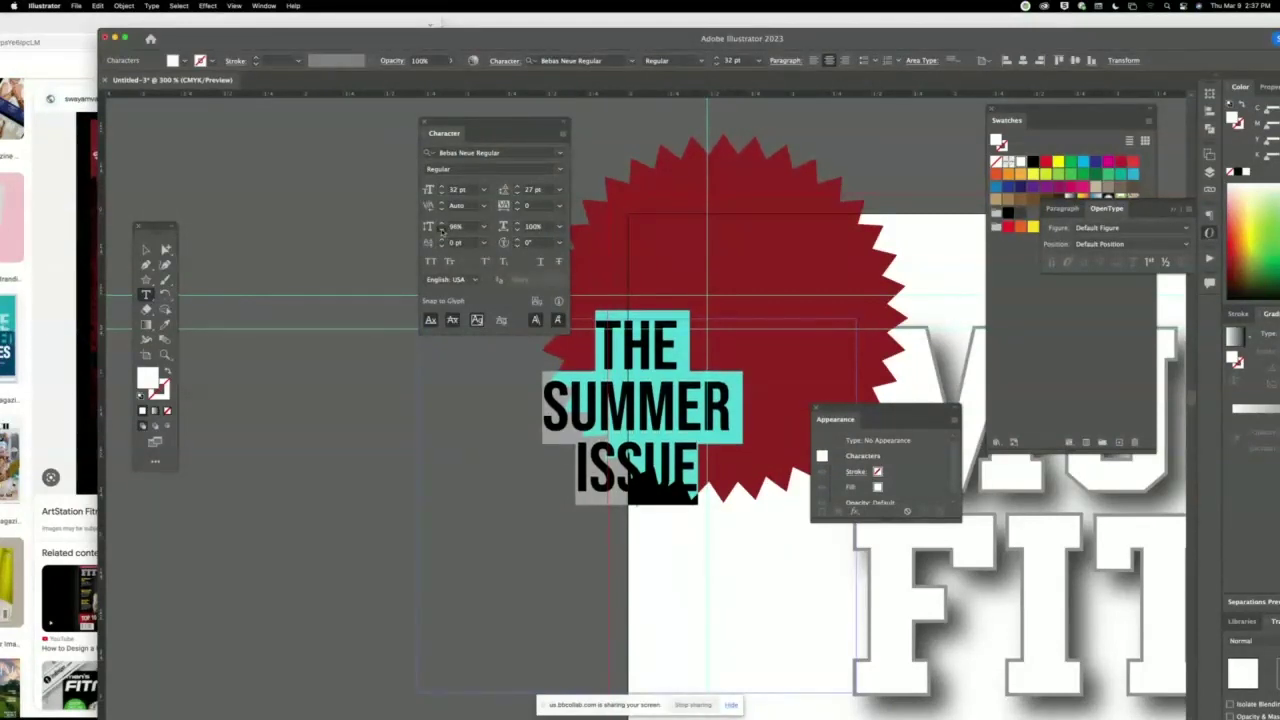
pyautogui.click(441, 230)
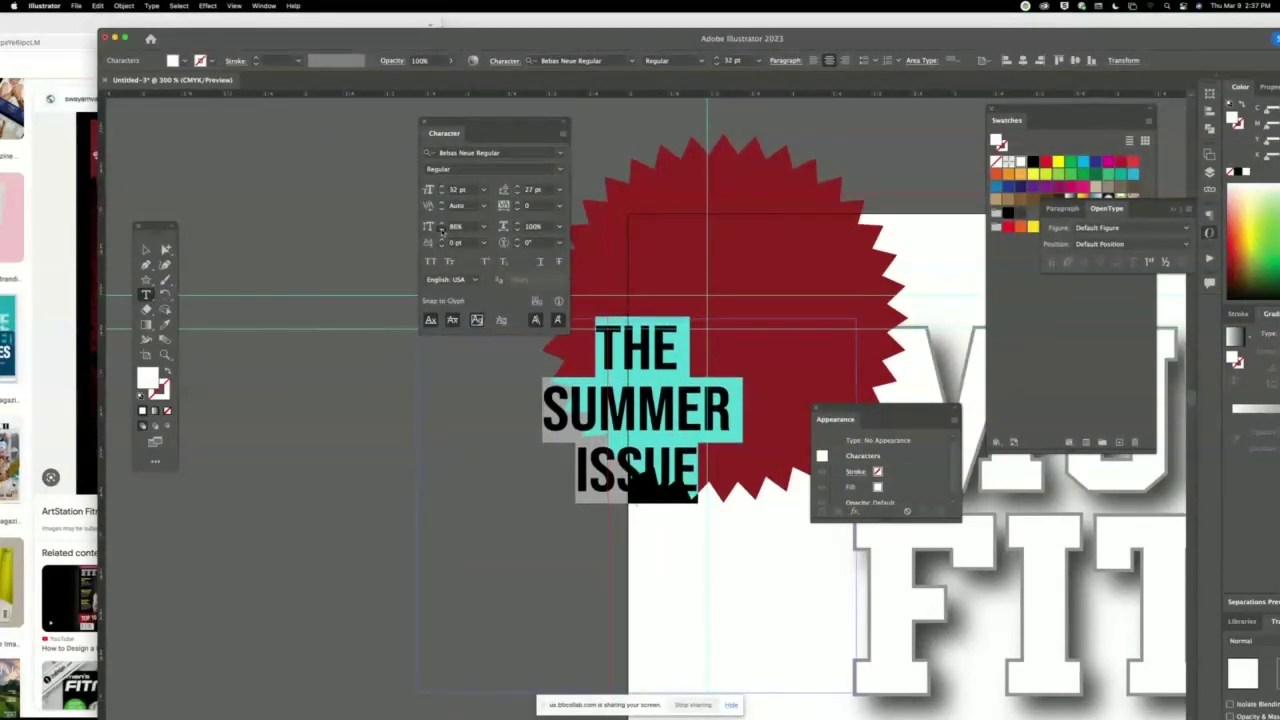
pyautogui.click(441, 230)
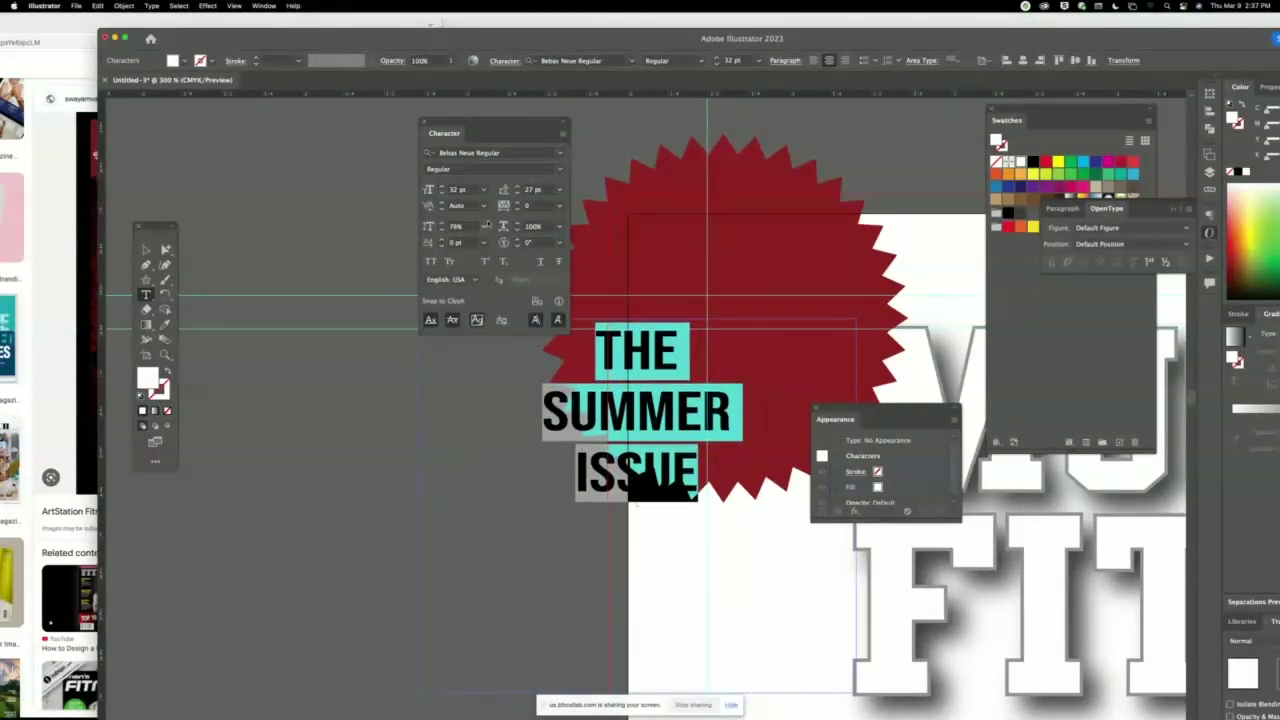
# Reduce the leading between the badge lines to 21 pt, then zoom out to the whole cover.
pyautogui.click(517, 194)
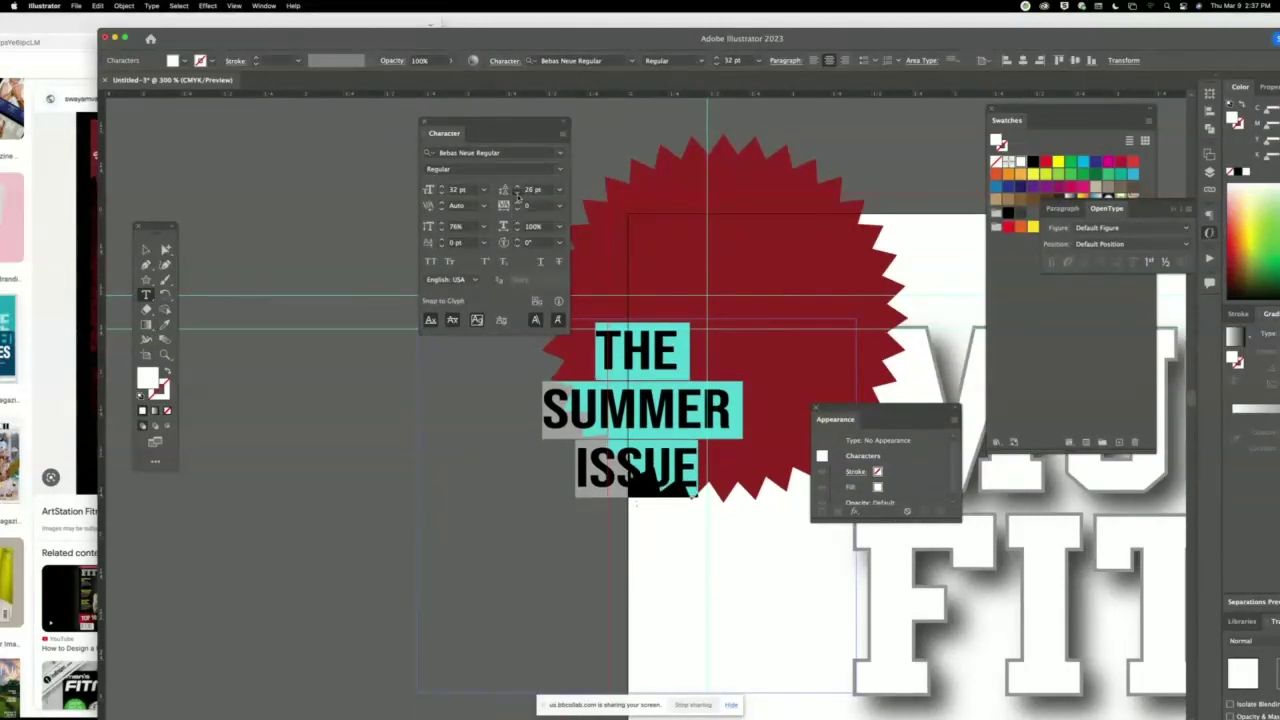
pyautogui.click(517, 194)
pyautogui.click(517, 194)
pyautogui.click(517, 194)
pyautogui.click(517, 194)
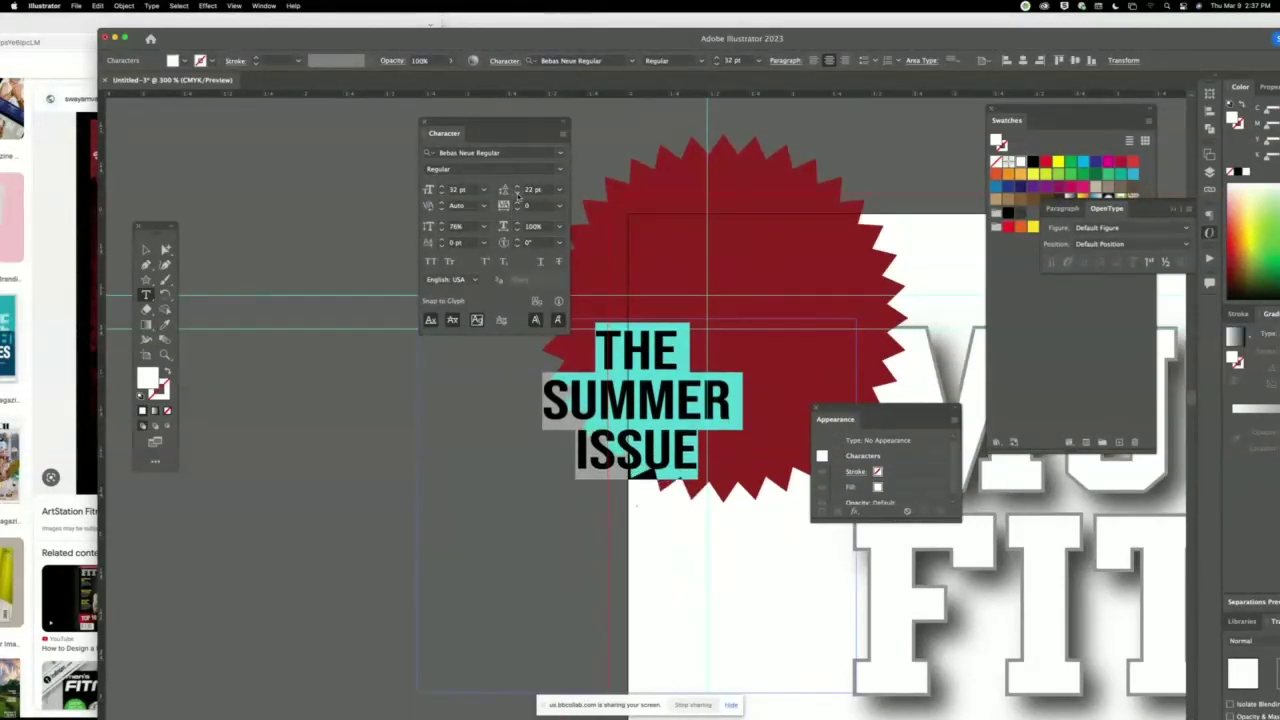
pyautogui.click(517, 194)
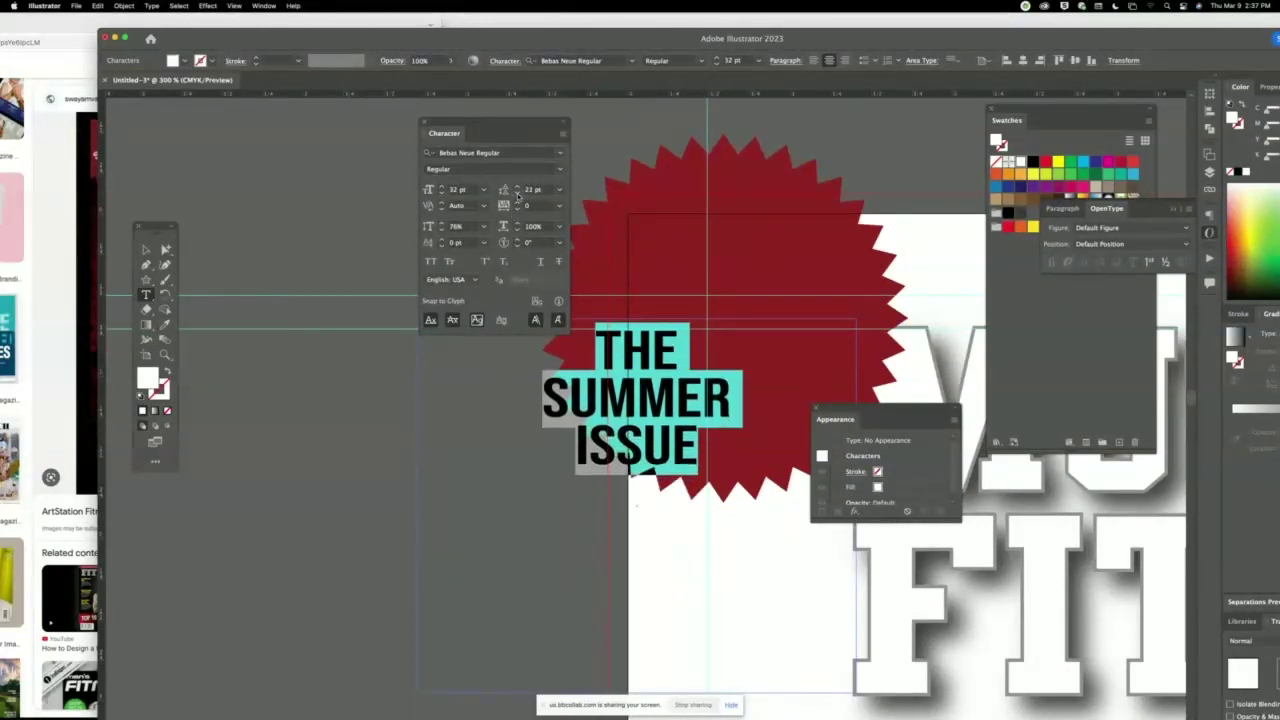
pyautogui.click(145, 249)
pyautogui.click(350, 252)
pyautogui.press('super+minus')
pyautogui.press('super+1')
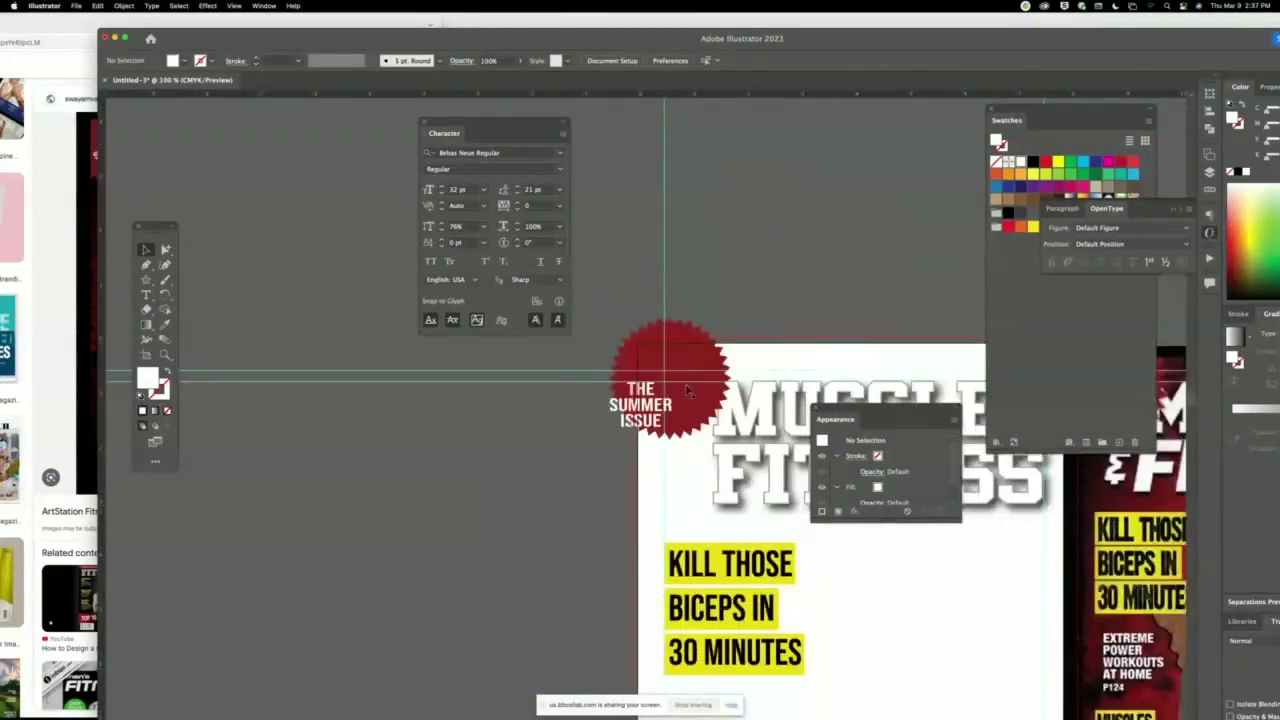
# Reposition THE SUMMER ISSUE text object and shorten its text frame.
pyautogui.hscroll(10, 686, 390)
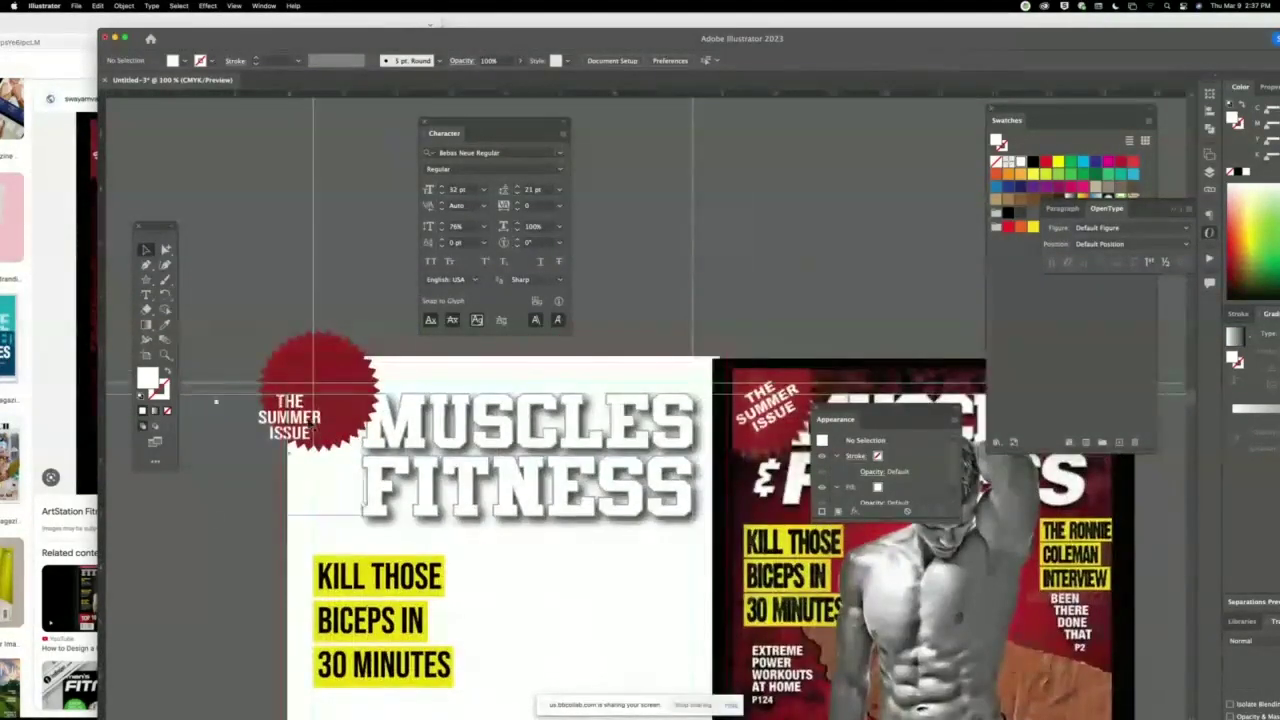
pyautogui.click(313, 430)
pyautogui.moveTo(290, 521); pyautogui.dragTo(296, 482)
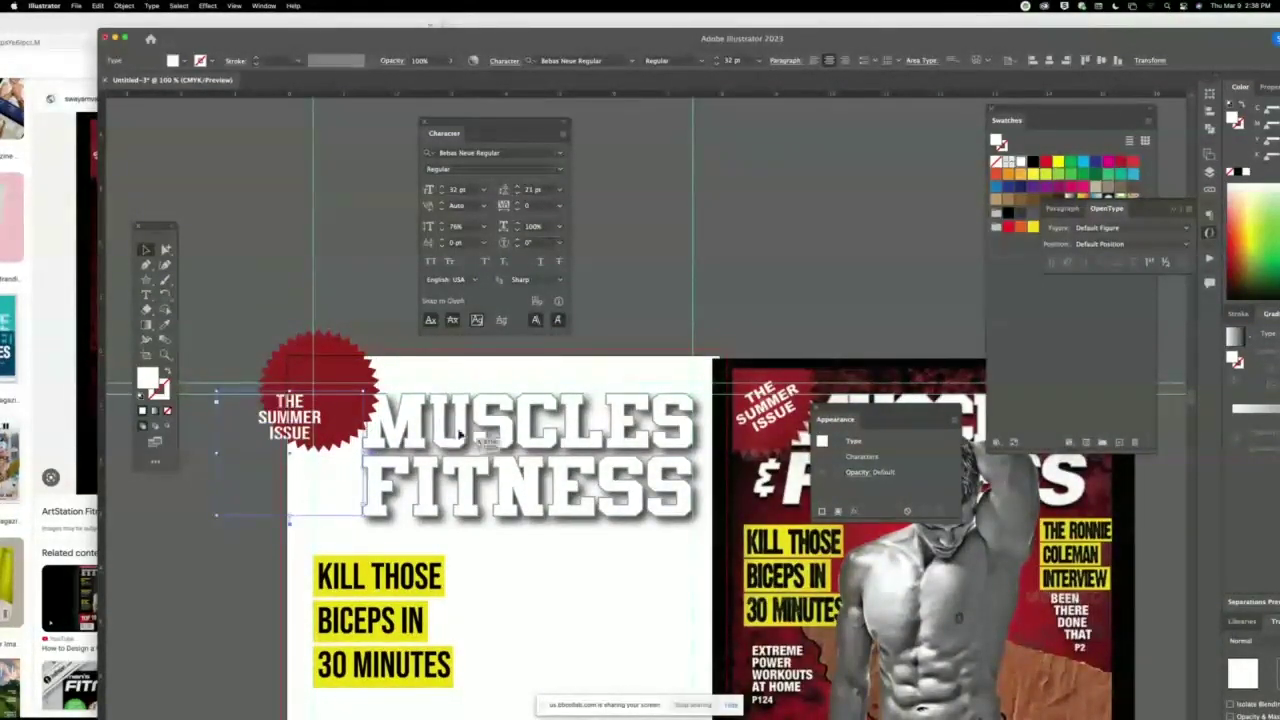
pyautogui.moveTo(290, 519); pyautogui.dragTo(292, 445)
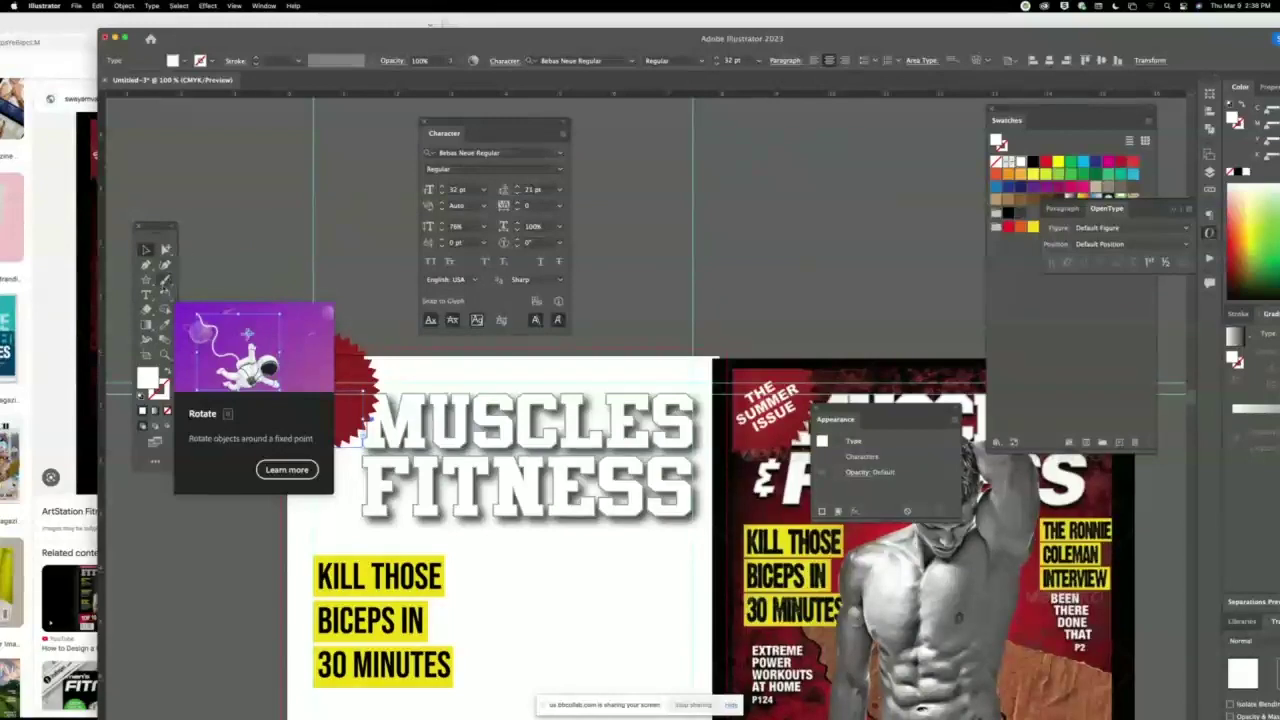
# Rotate the text about 20° counter-clockwise and move it onto the centre of the red seal.
pyautogui.click(166, 294)
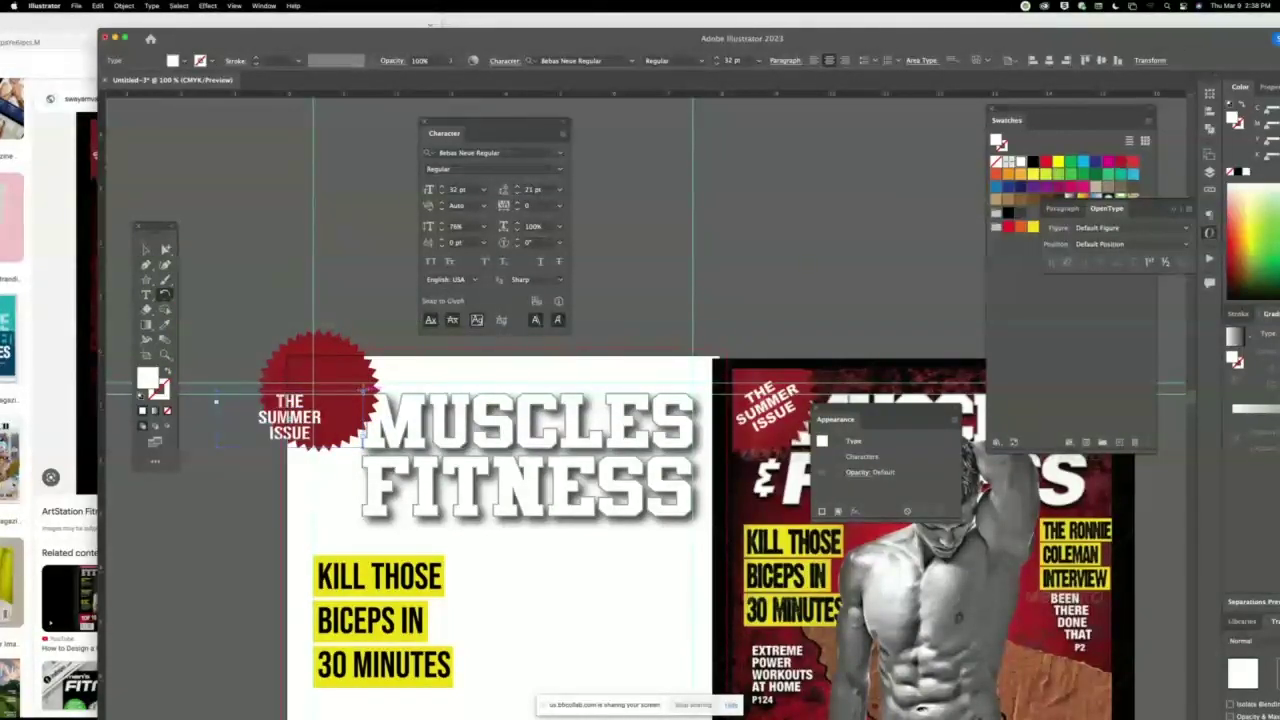
pyautogui.moveTo(350, 395); pyautogui.dragTo(350, 347)
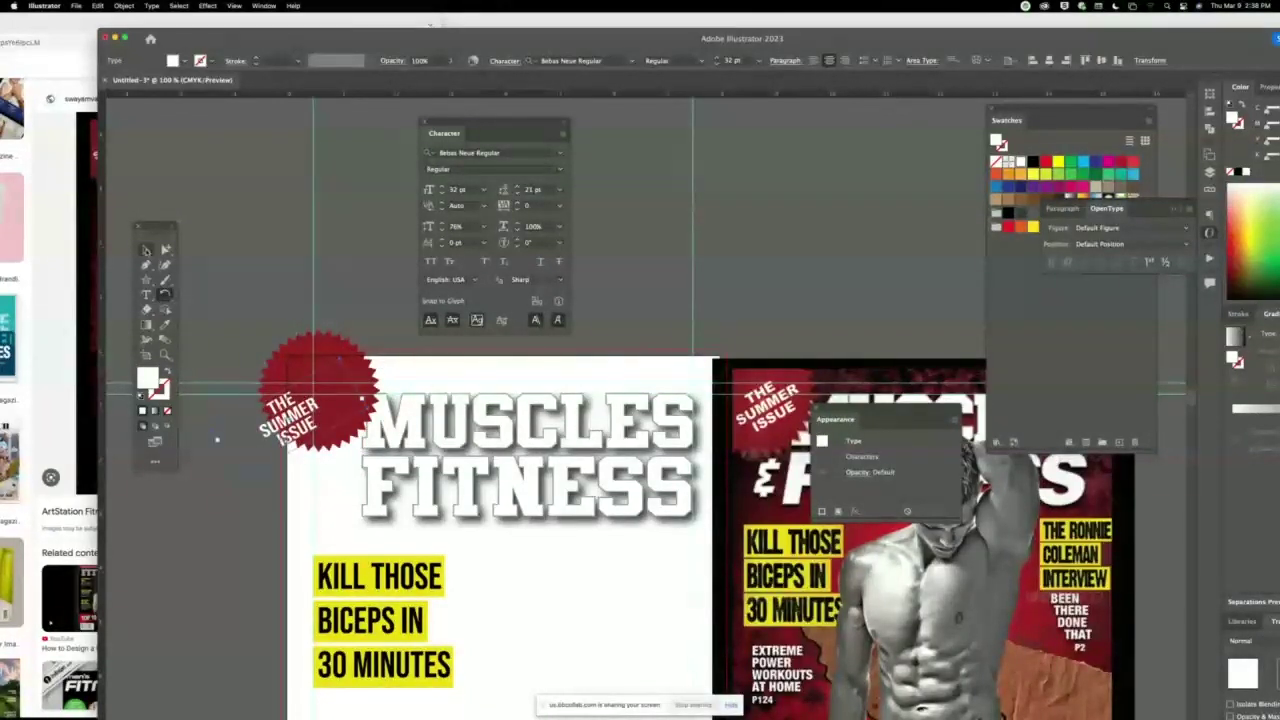
pyautogui.press('v')
pyautogui.moveTo(283, 422); pyautogui.dragTo(318, 400)
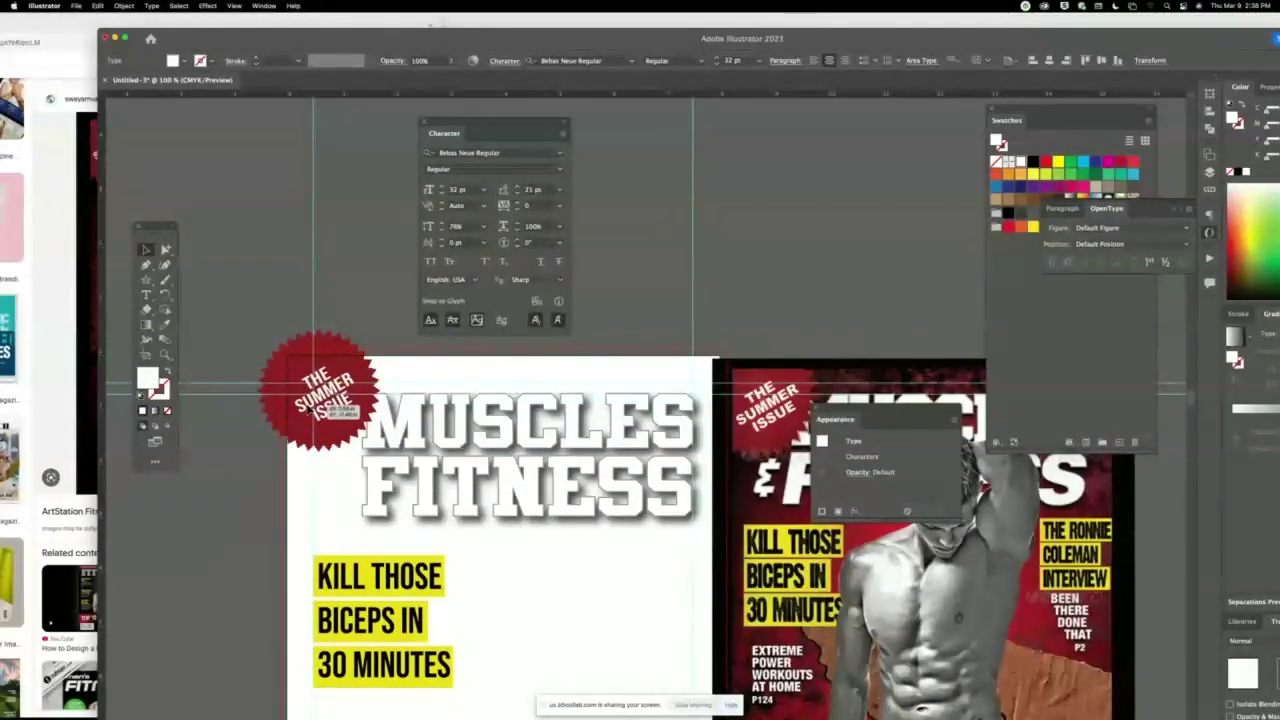
pyautogui.click(366, 289)
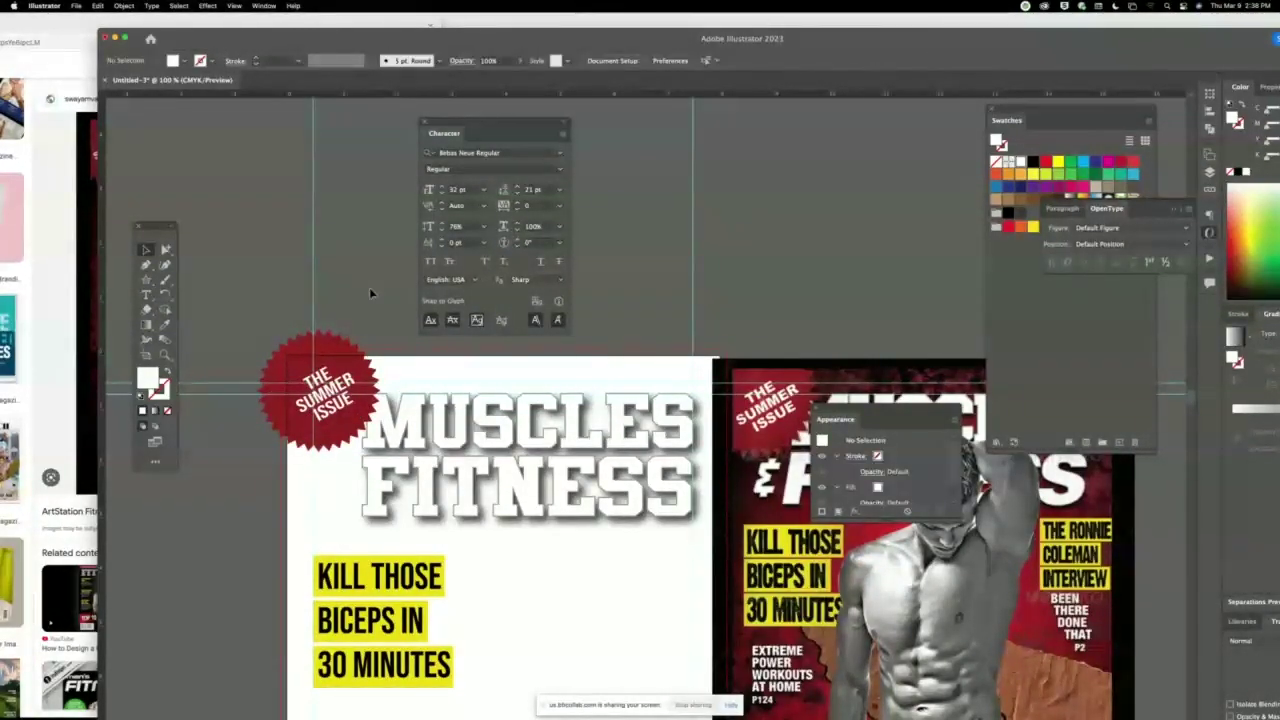
# Select the whole red seal group together with its text.
pyautogui.click(342, 368)
pyautogui.keyDown('shift'); pyautogui.click(352, 406); pyautogui.keyUp('shift')
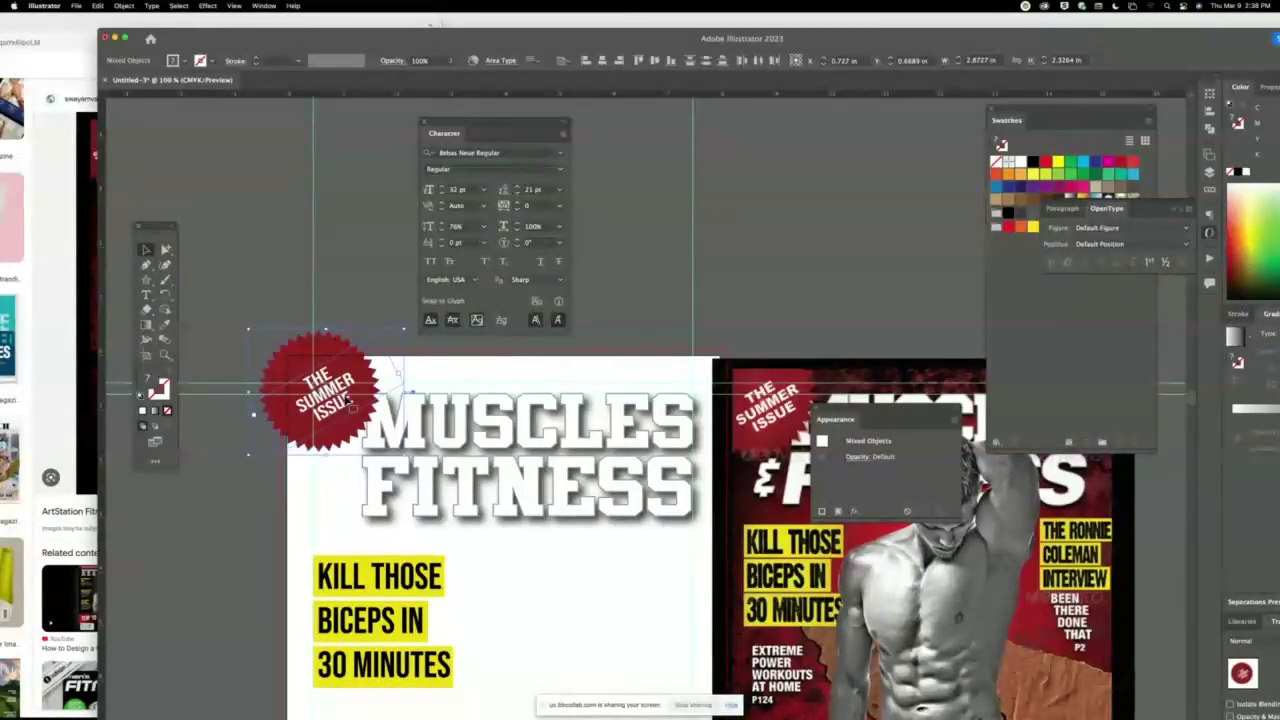
pyautogui.click(363, 277)
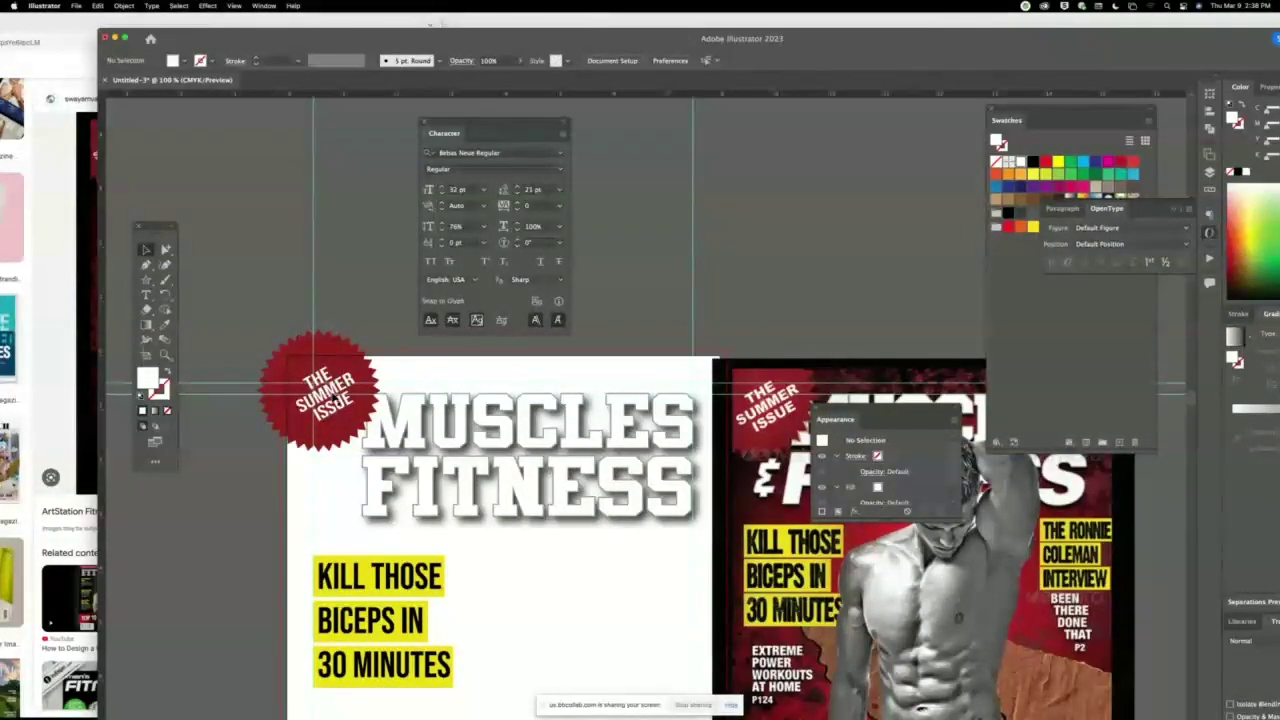
pyautogui.click(327, 397)
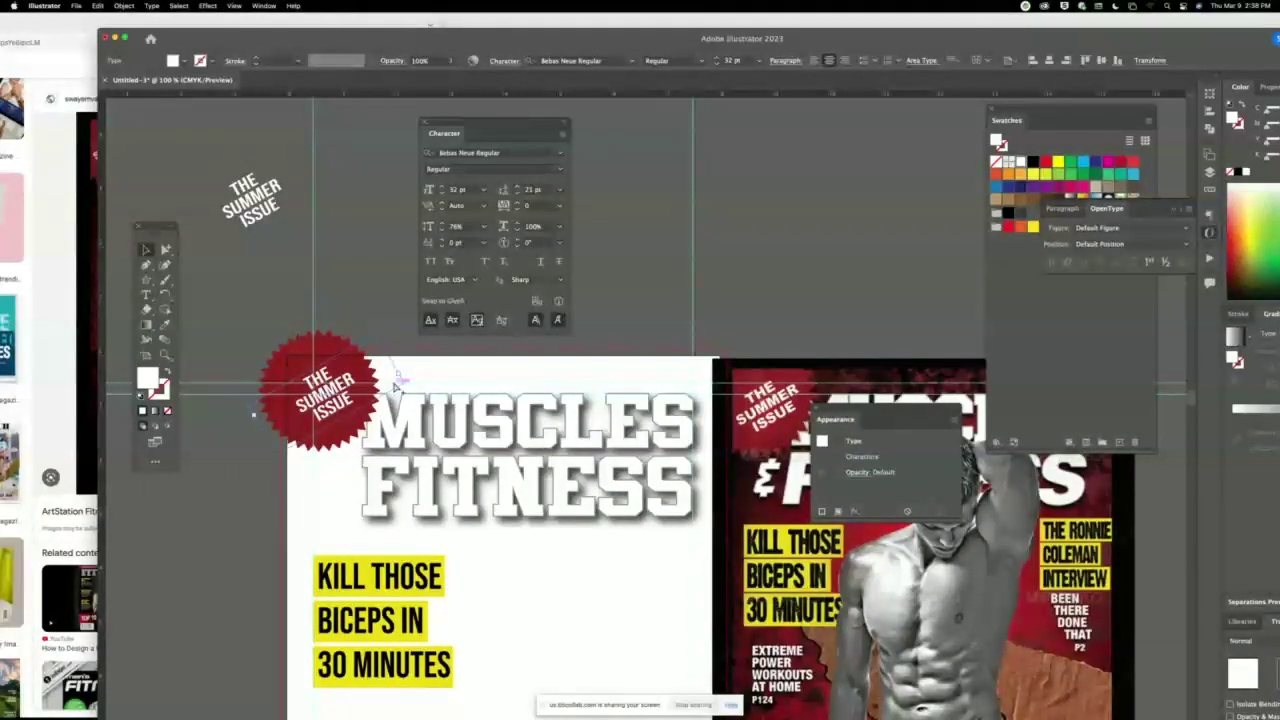
pyautogui.click(386, 388)
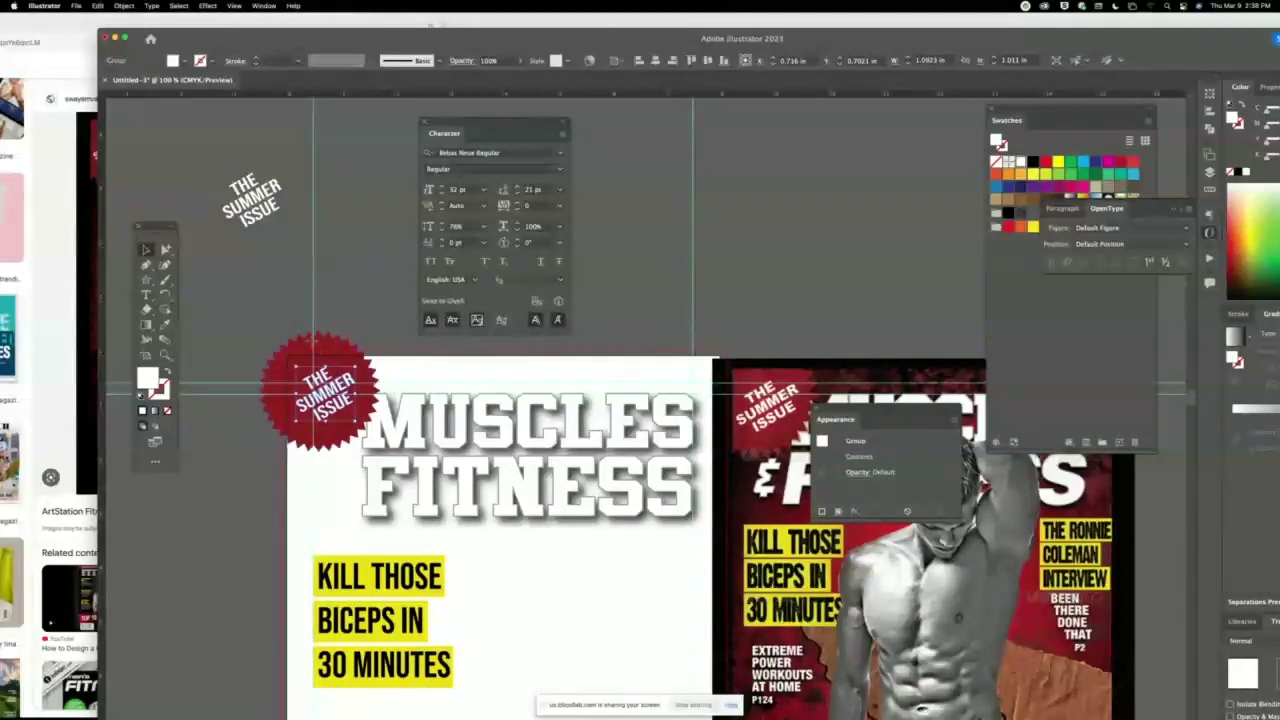
pyautogui.click(318, 394)
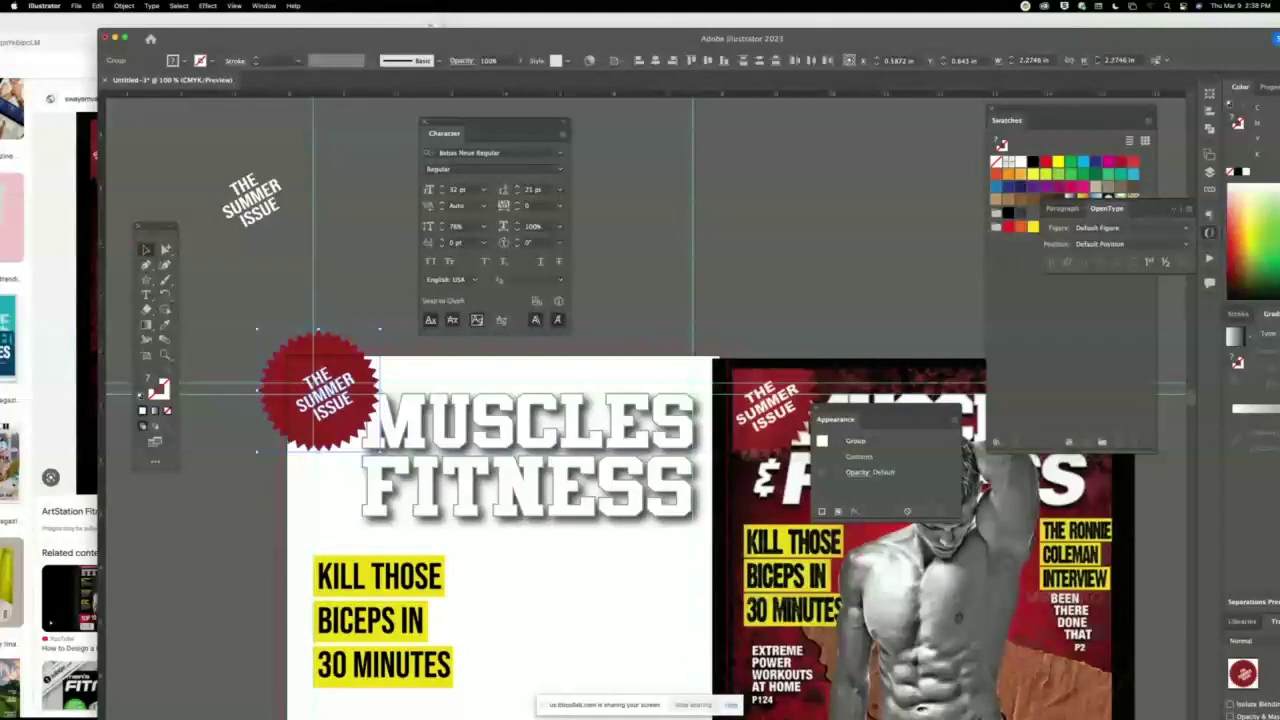
# Paste the copied seal into the Photoshop cover as a smart object.
pyautogui.moveTo(811, 700)
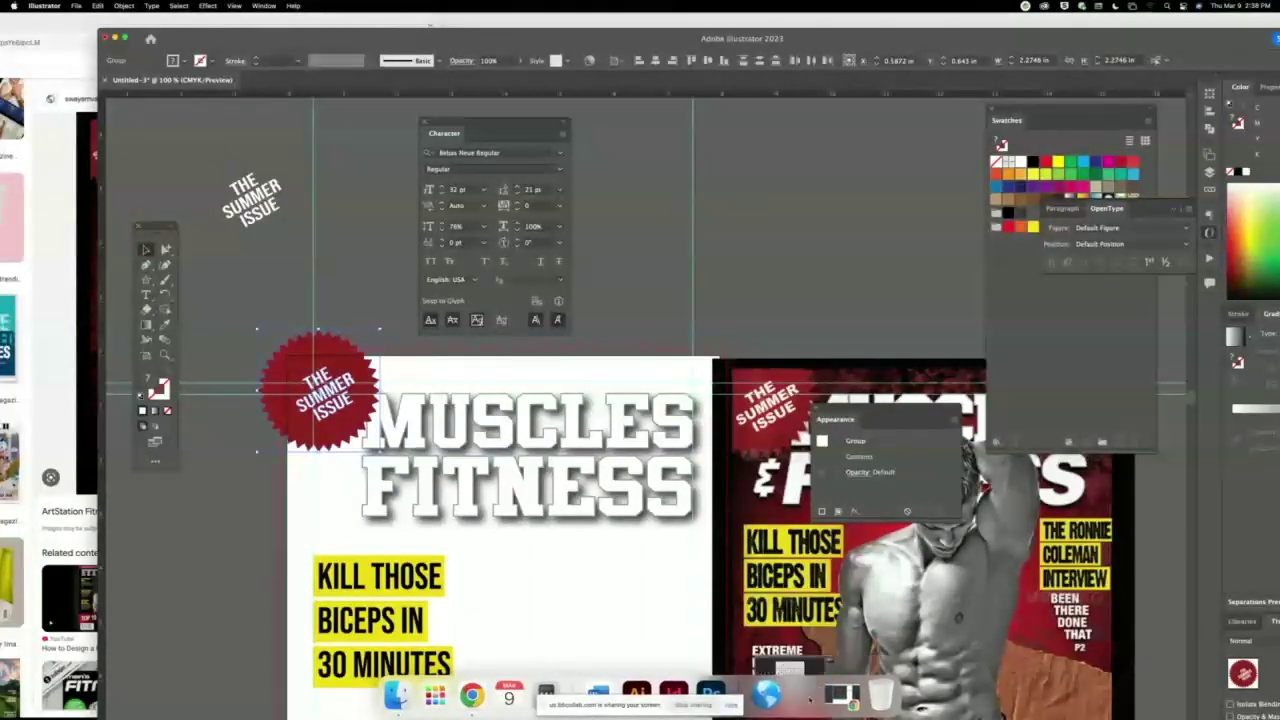
pyautogui.click(711, 693)
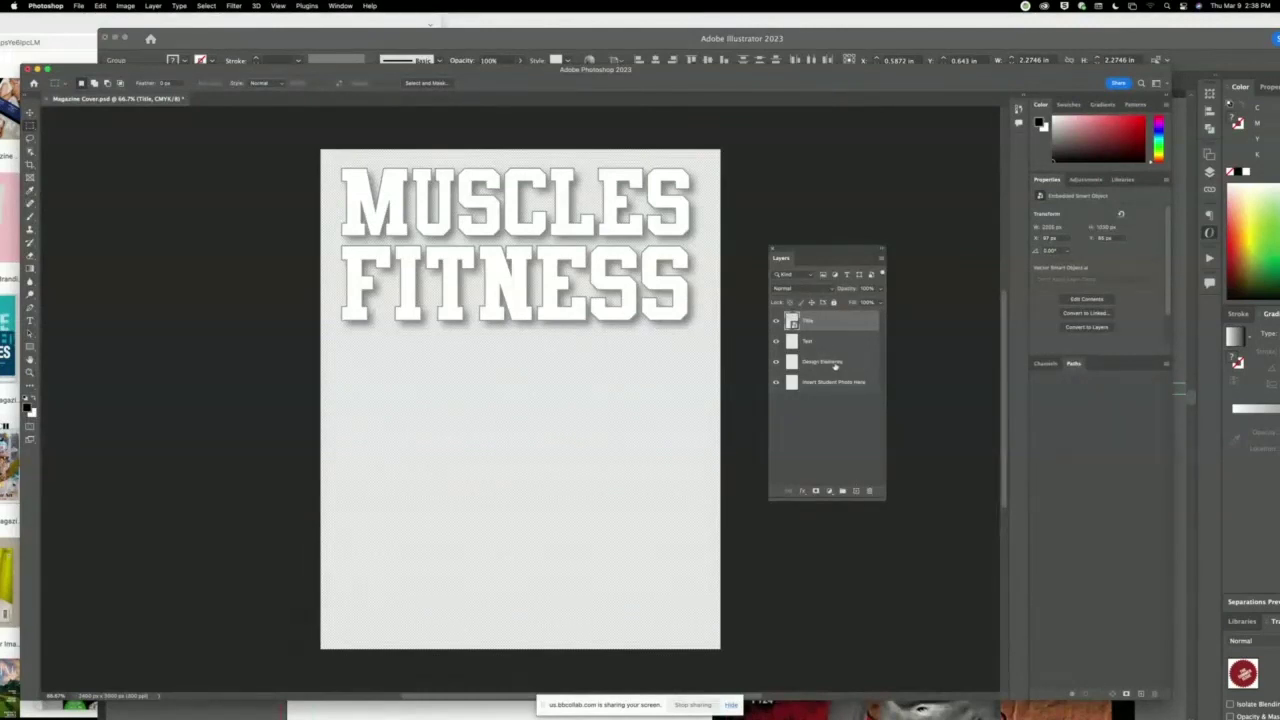
pyautogui.press('super+v')
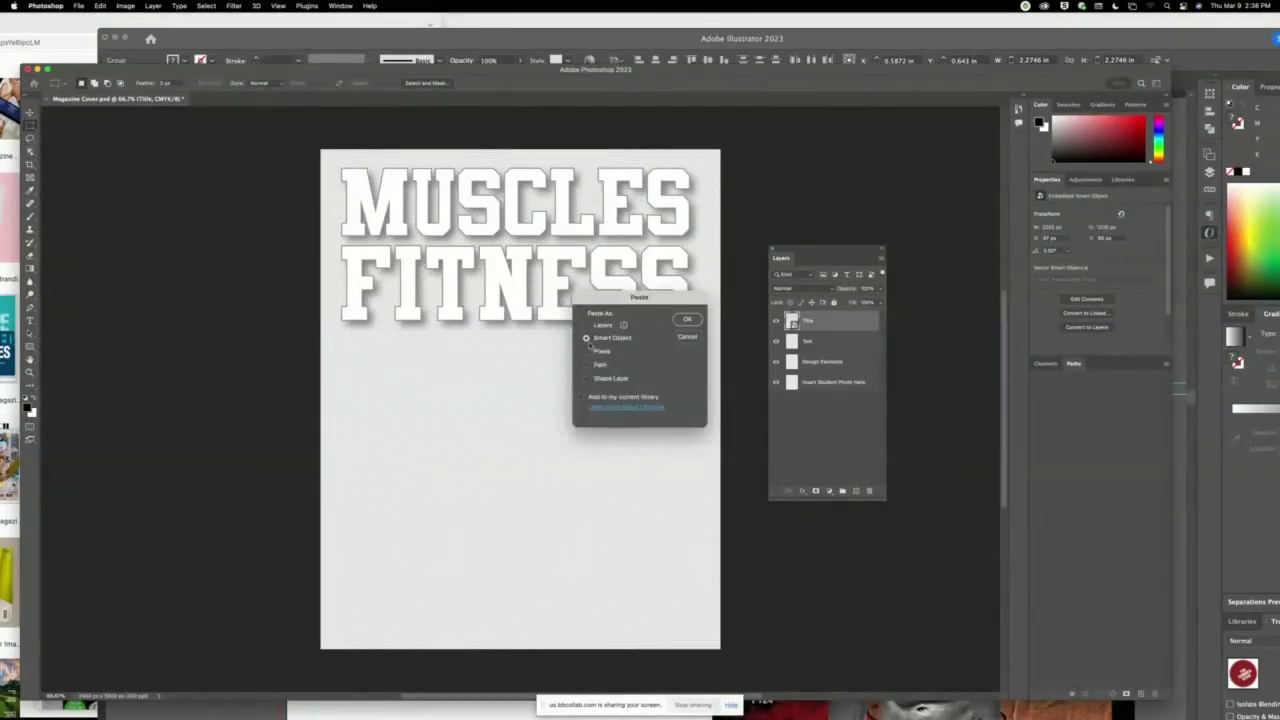
pyautogui.click(687, 319)
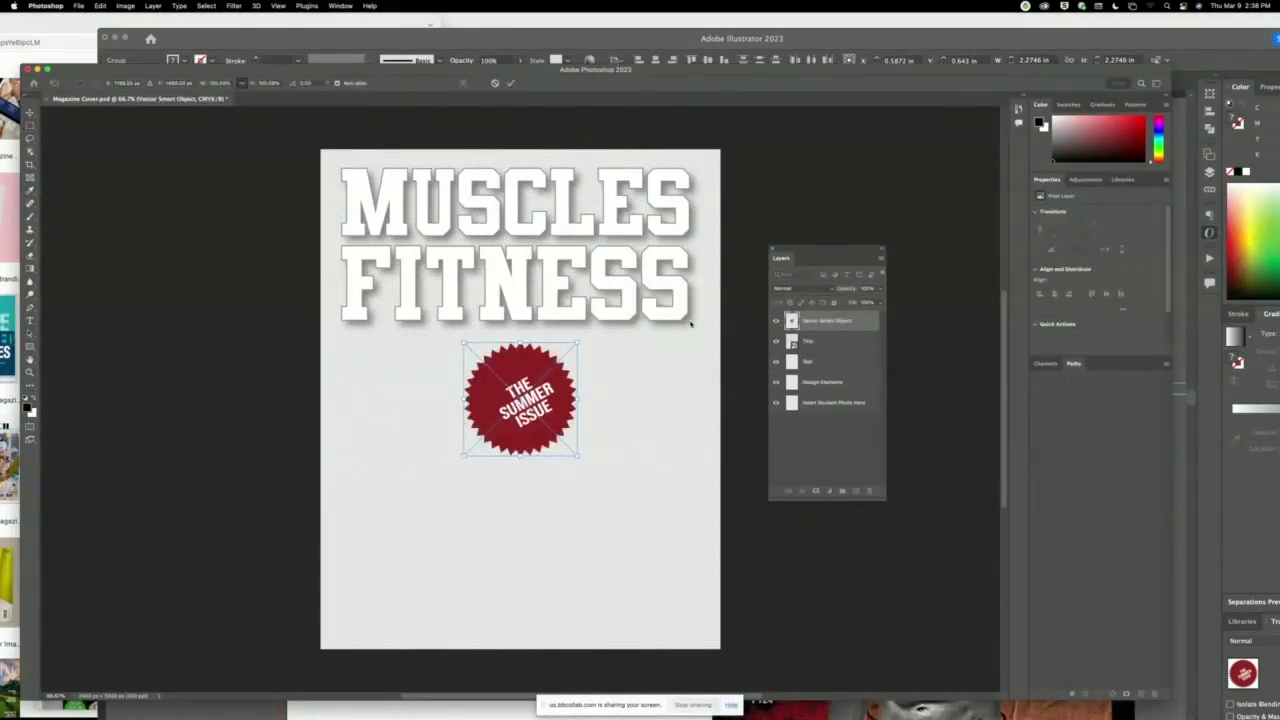
pyautogui.press('Return')
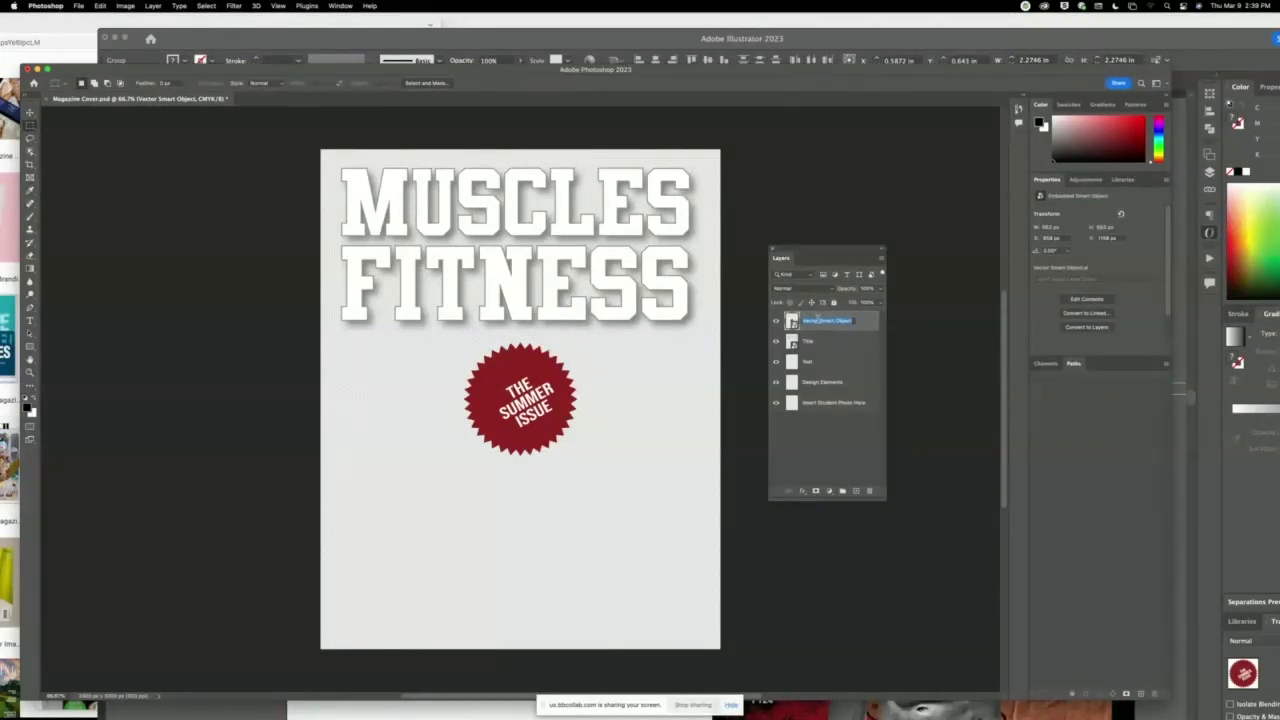
# Rename the layer 'The Summer Issue Seal', move it top-left, and delete the MUSCLES FITNESS title layer.
pyautogui.press('BackSpace')
pyautogui.write('The Summer Issue Seal')
pyautogui.press('Return')
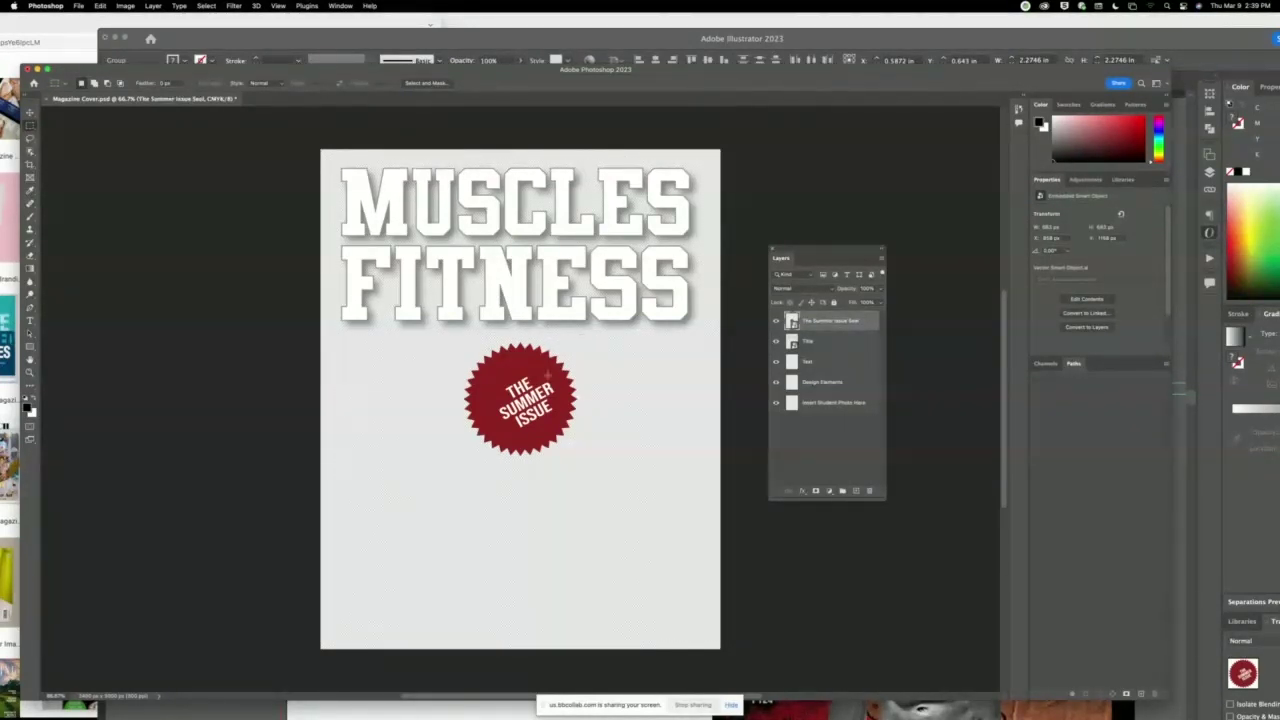
pyautogui.press('v')
pyautogui.moveTo(545, 372); pyautogui.dragTo(359, 171)
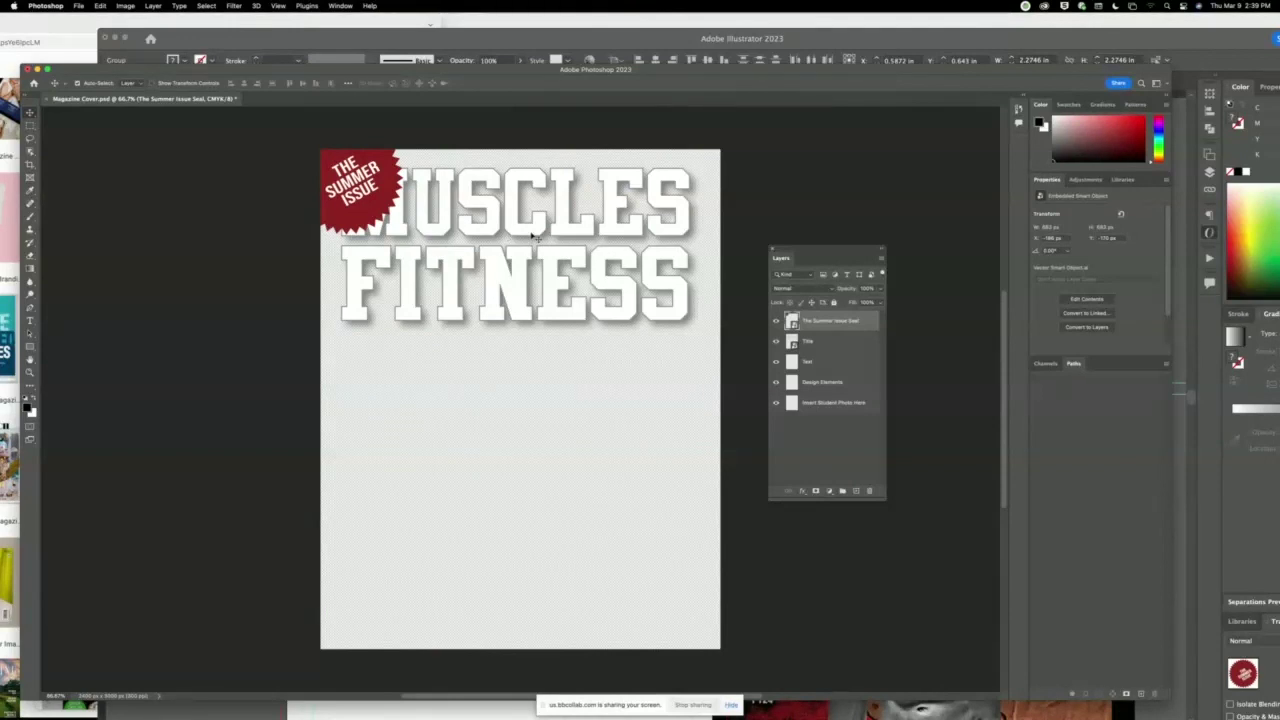
pyautogui.click(536, 238)
pyautogui.press('BackSpace')
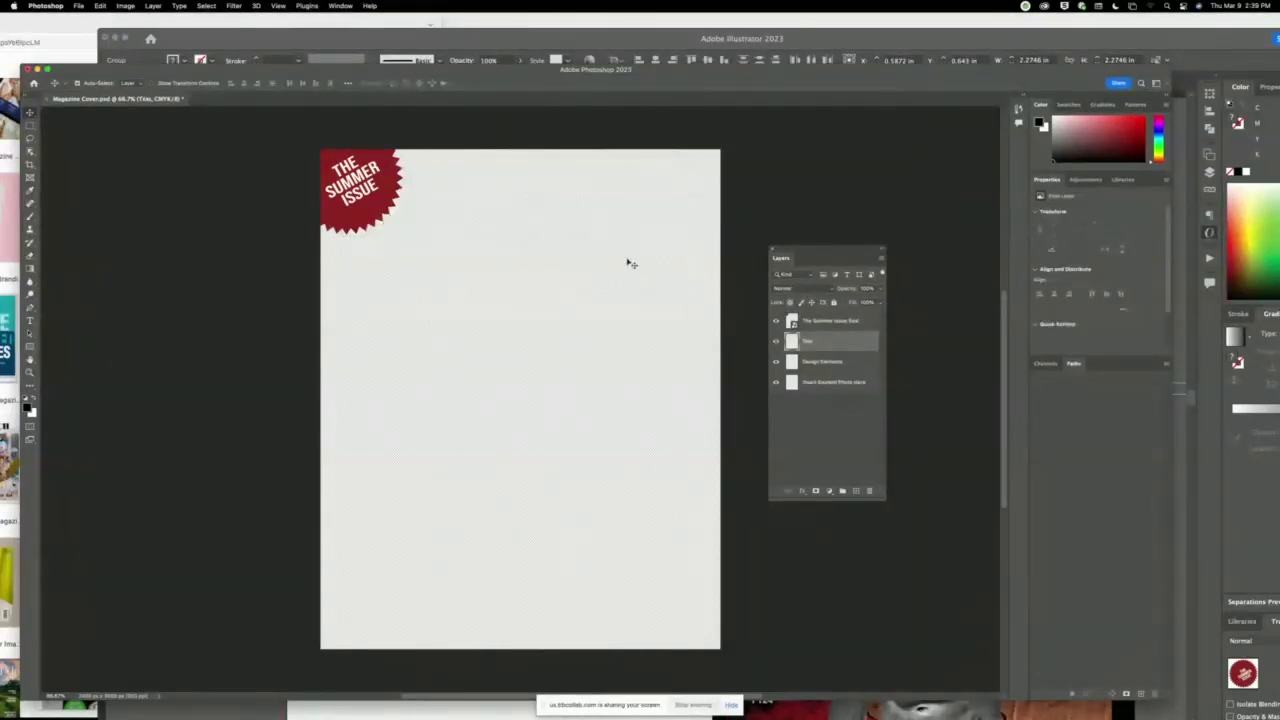
# Paste the MUSCLES FITNESS title as a smart object and move it to the top beside the seal.
pyautogui.click(300, 39)
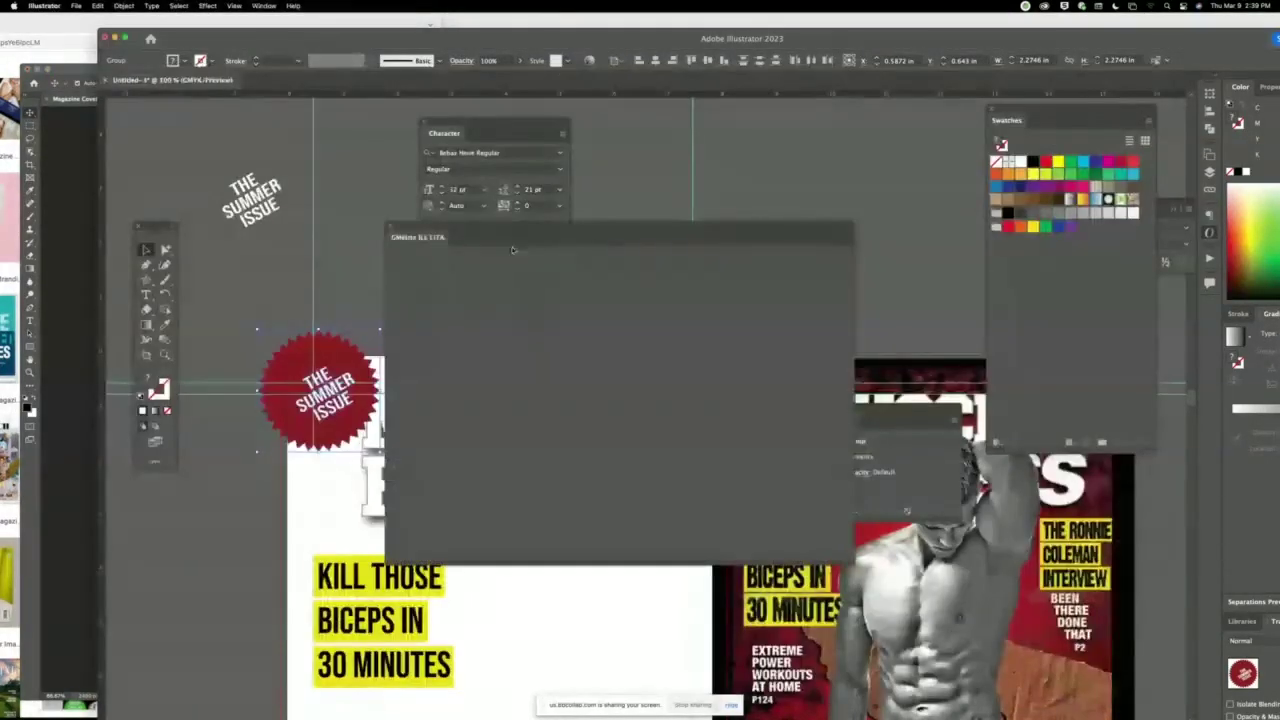
pyautogui.moveTo(404, 231); pyautogui.dragTo(951, 261)
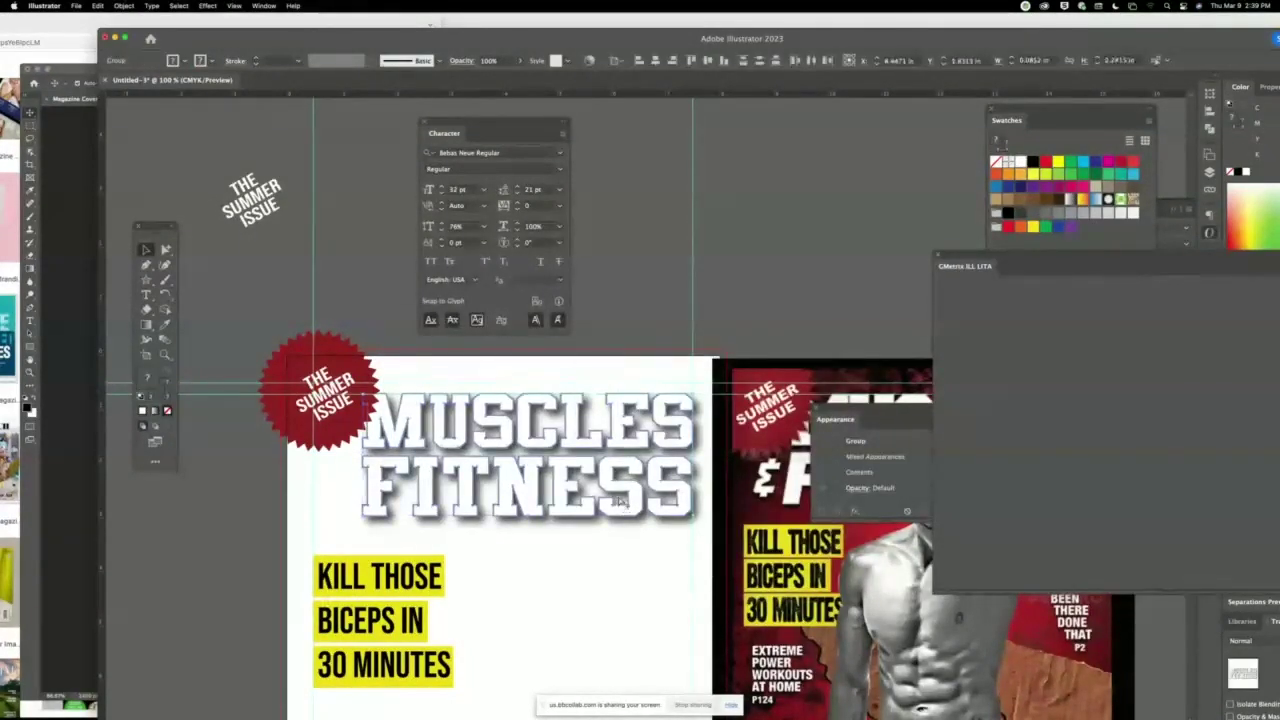
pyautogui.click(98, 122)
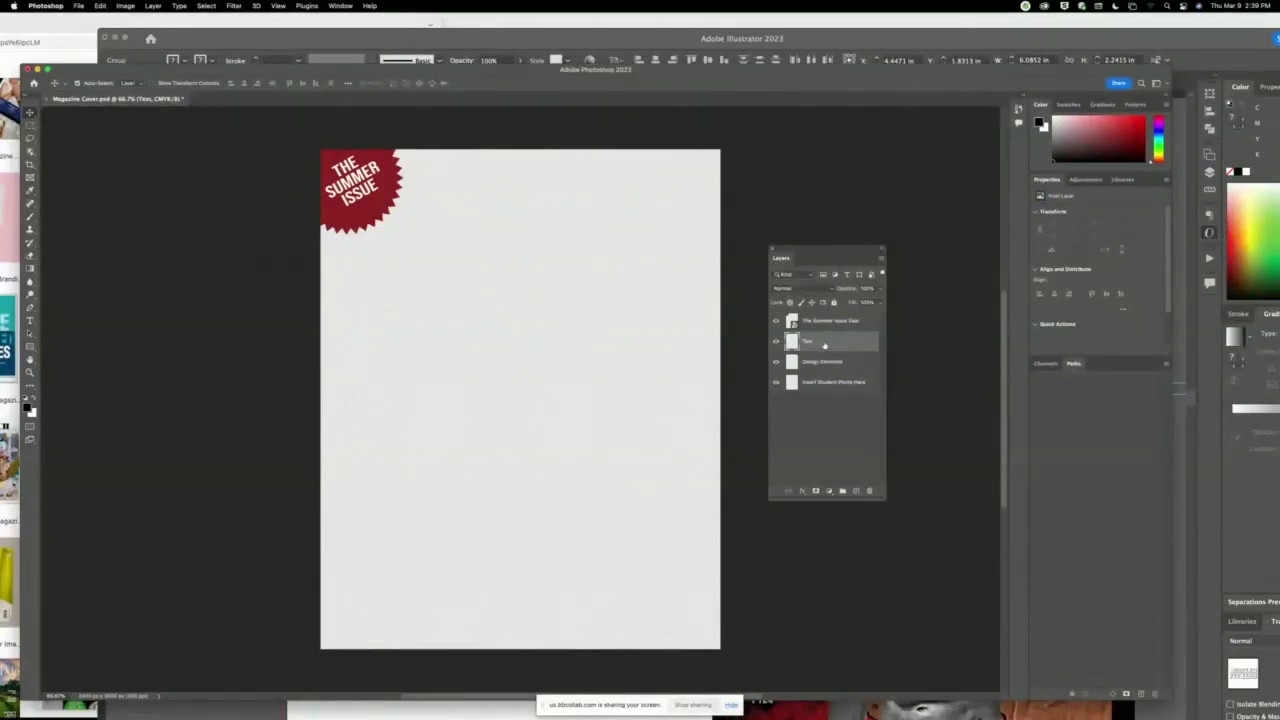
pyautogui.press('super+v')
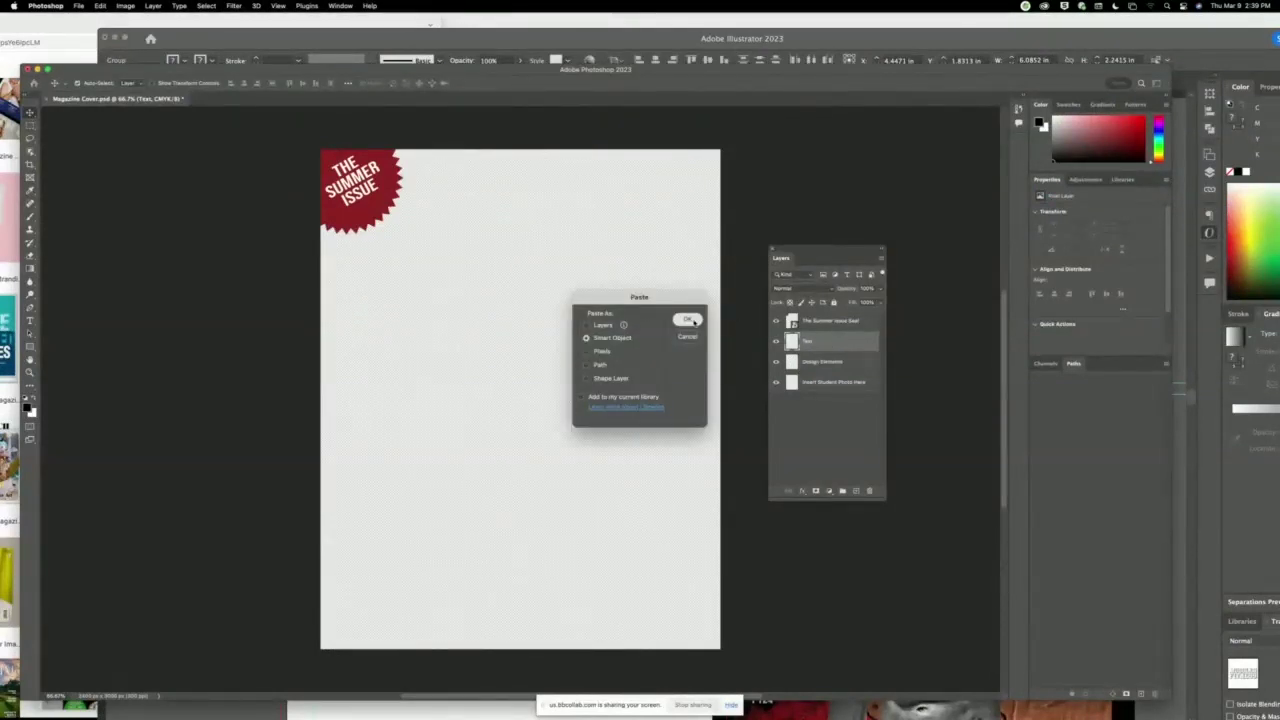
pyautogui.click(687, 320)
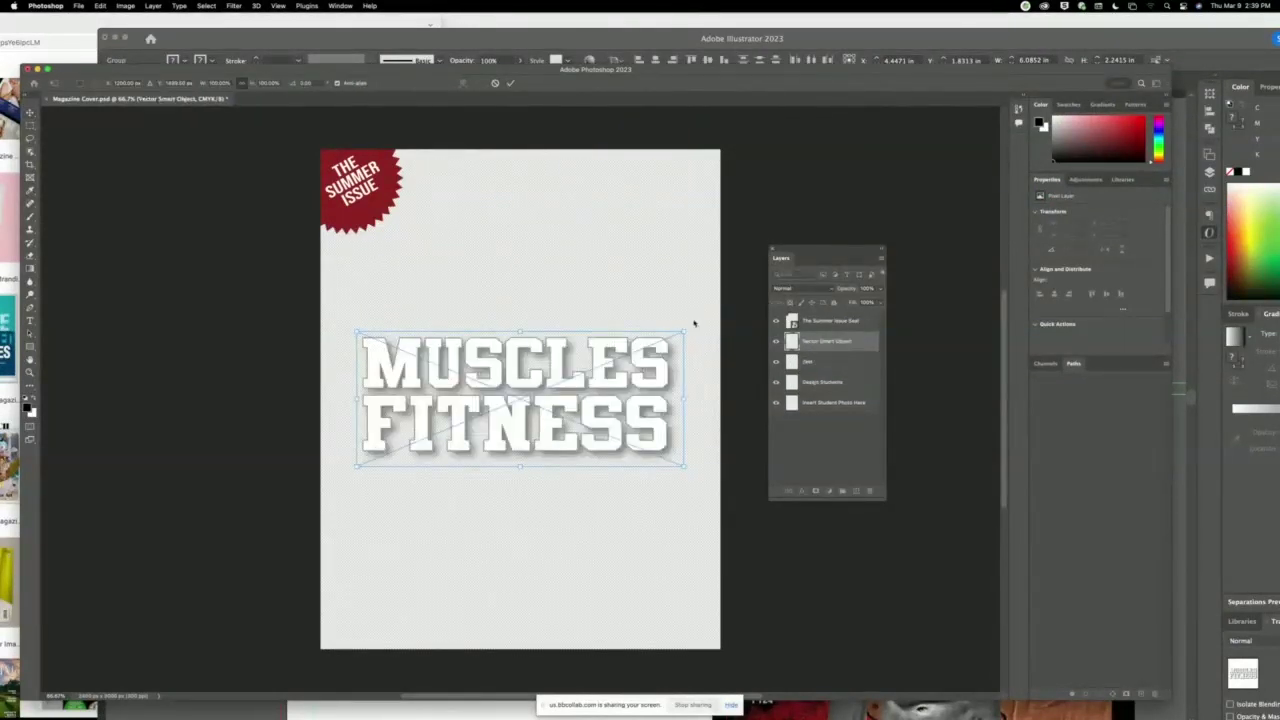
pyautogui.click(510, 83)
pyautogui.moveTo(558, 363); pyautogui.dragTo(585, 192)
pyautogui.click(295, 41)
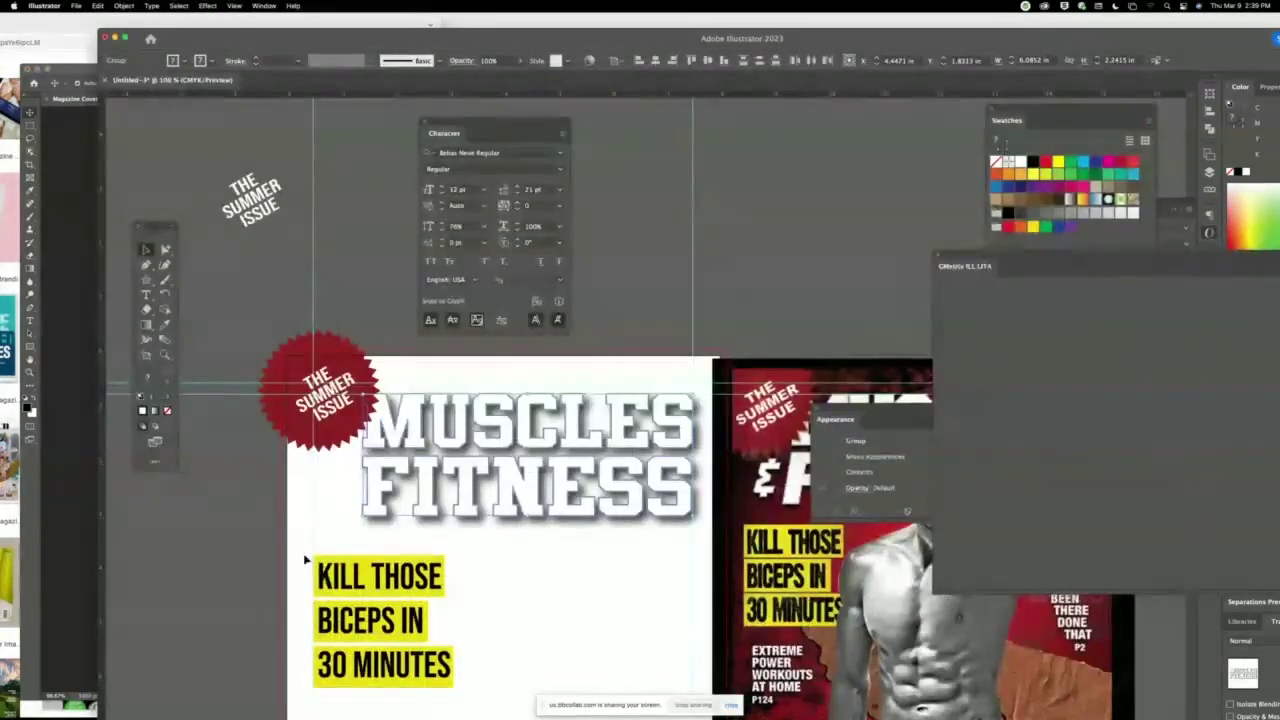
# Copy the KILL THOSE BICEPS IN 30 MINUTES headline into Photoshop and place it upper-left under the title.
pyautogui.click(396, 690)
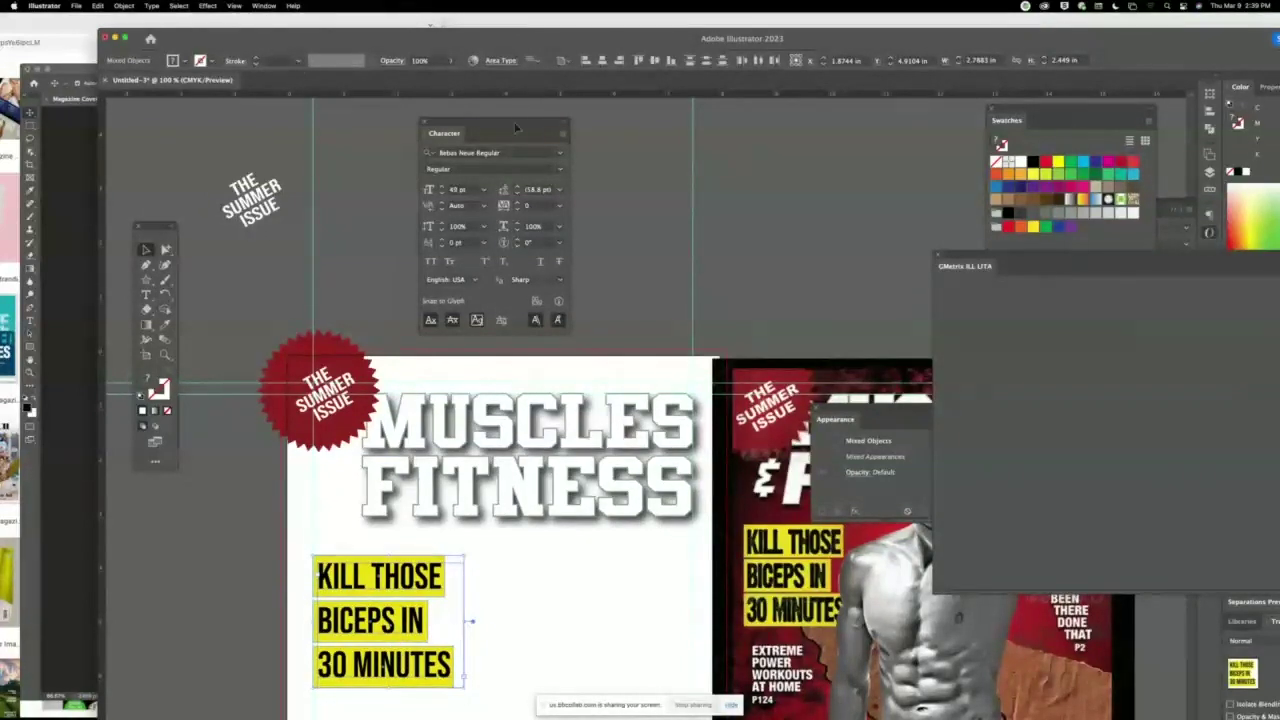
pyautogui.press('super+Tab')
pyautogui.press('super+v')
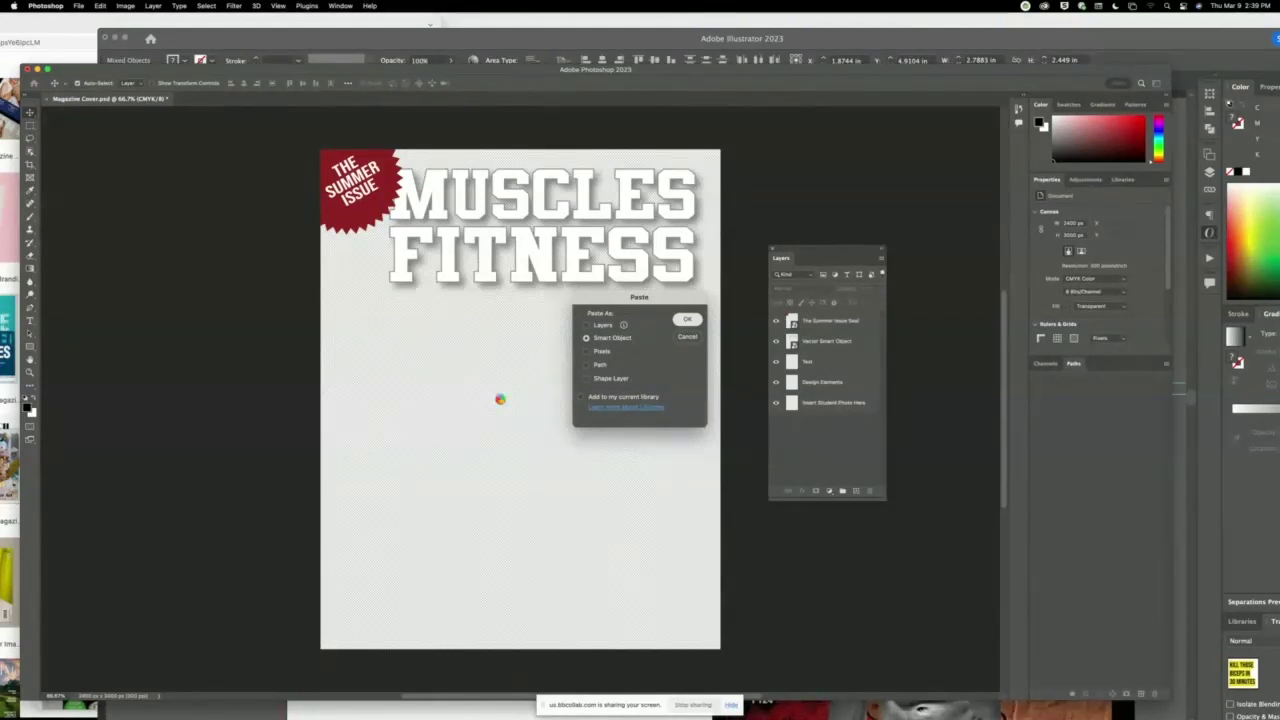
pyautogui.moveTo(496, 366); pyautogui.dragTo(376, 331)
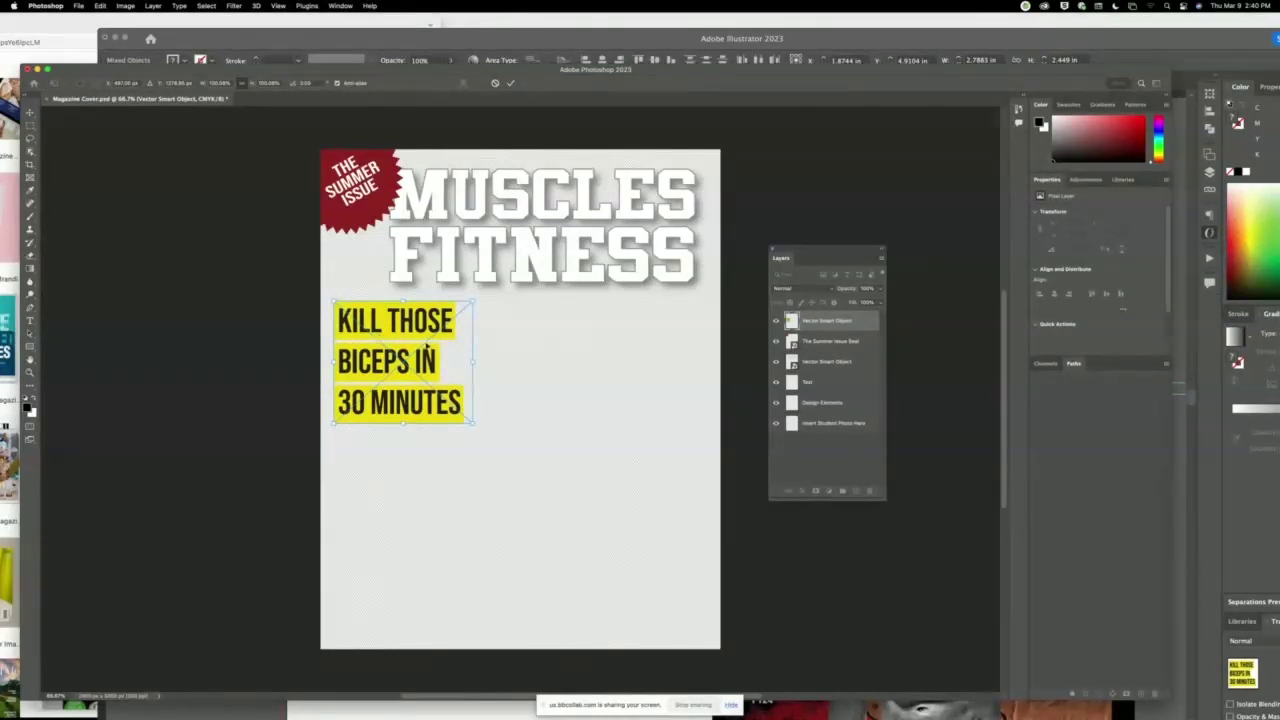
pyautogui.click(511, 83)
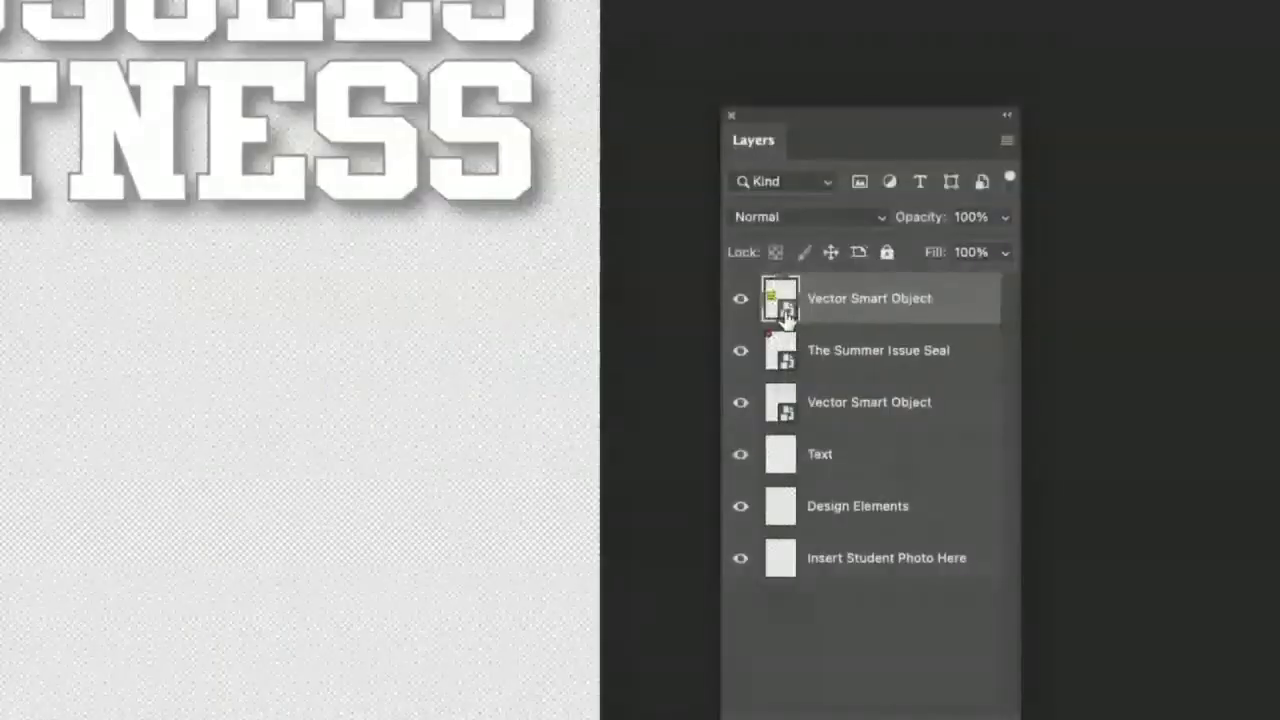
# Open the headline smart object in Illustrator, replace its text with placeholder letters, and check Photoshop.
pyautogui.doubleClick(787, 310)
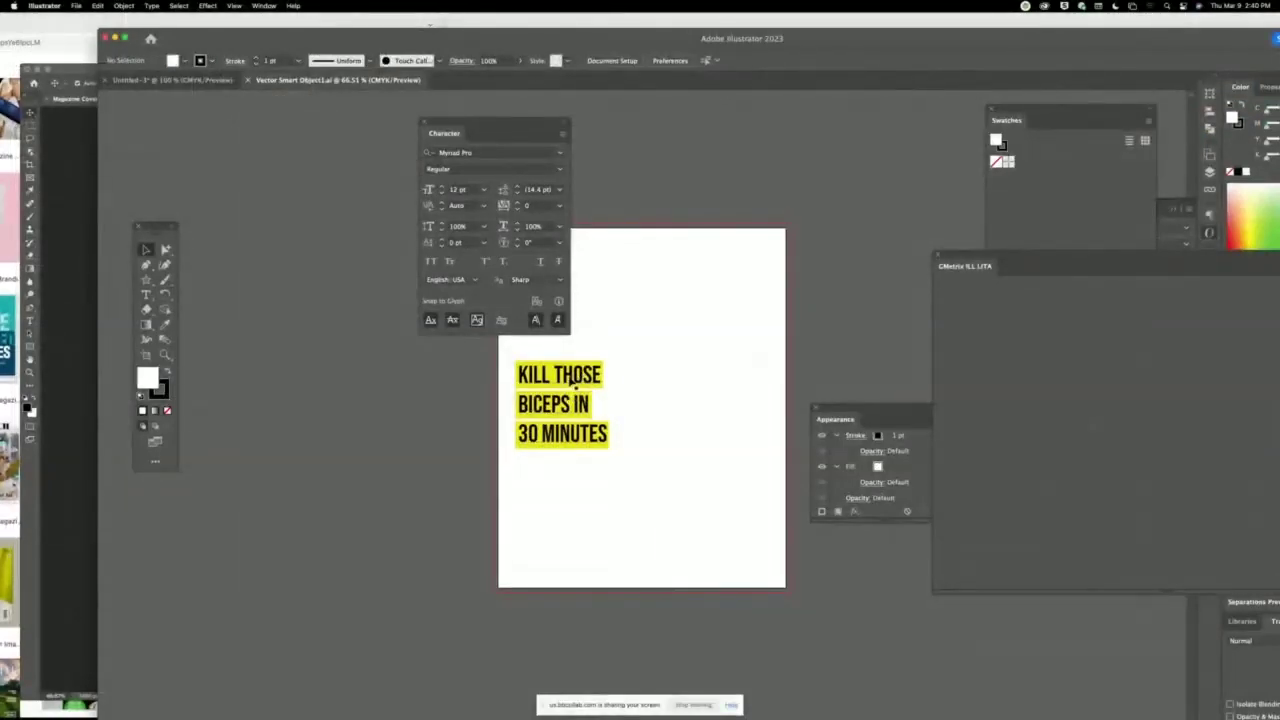
pyautogui.tripleClick(573, 381)
pyautogui.write('ZDFGDFGSD- FGSDF')
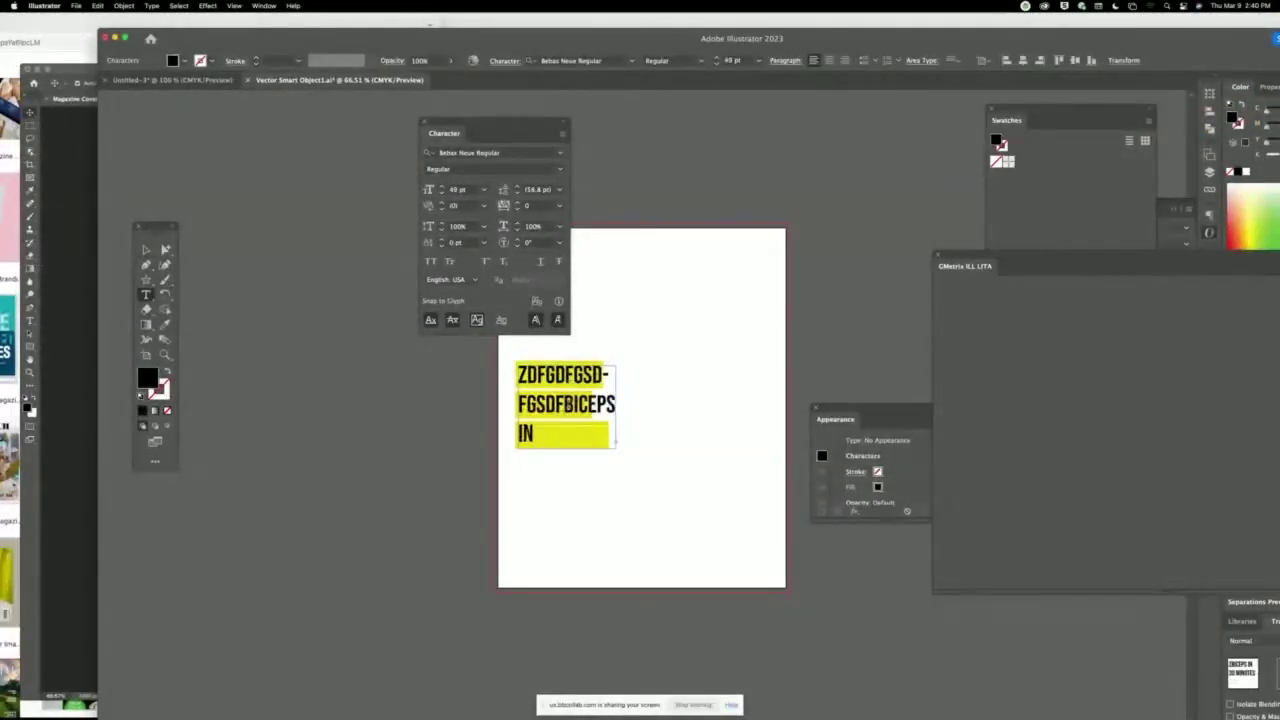
pyautogui.write('GSD- FGSDFGSD-')
pyautogui.click(145, 249)
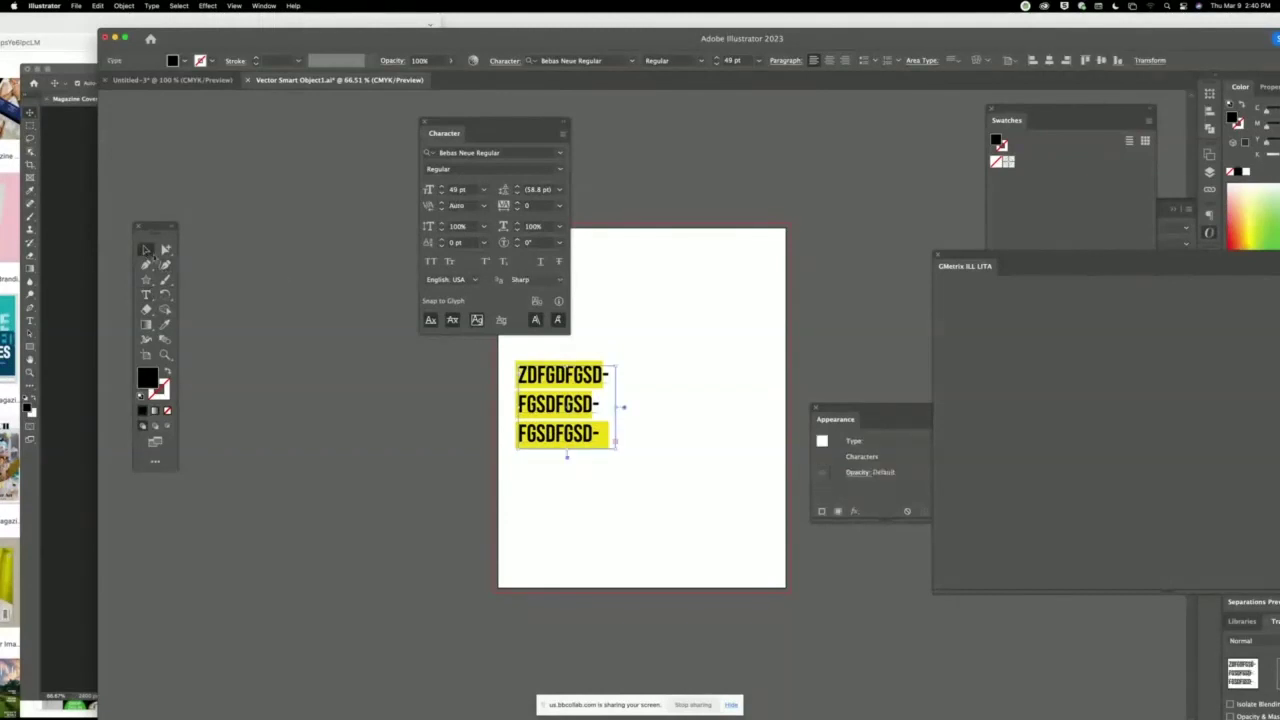
pyautogui.click(291, 277)
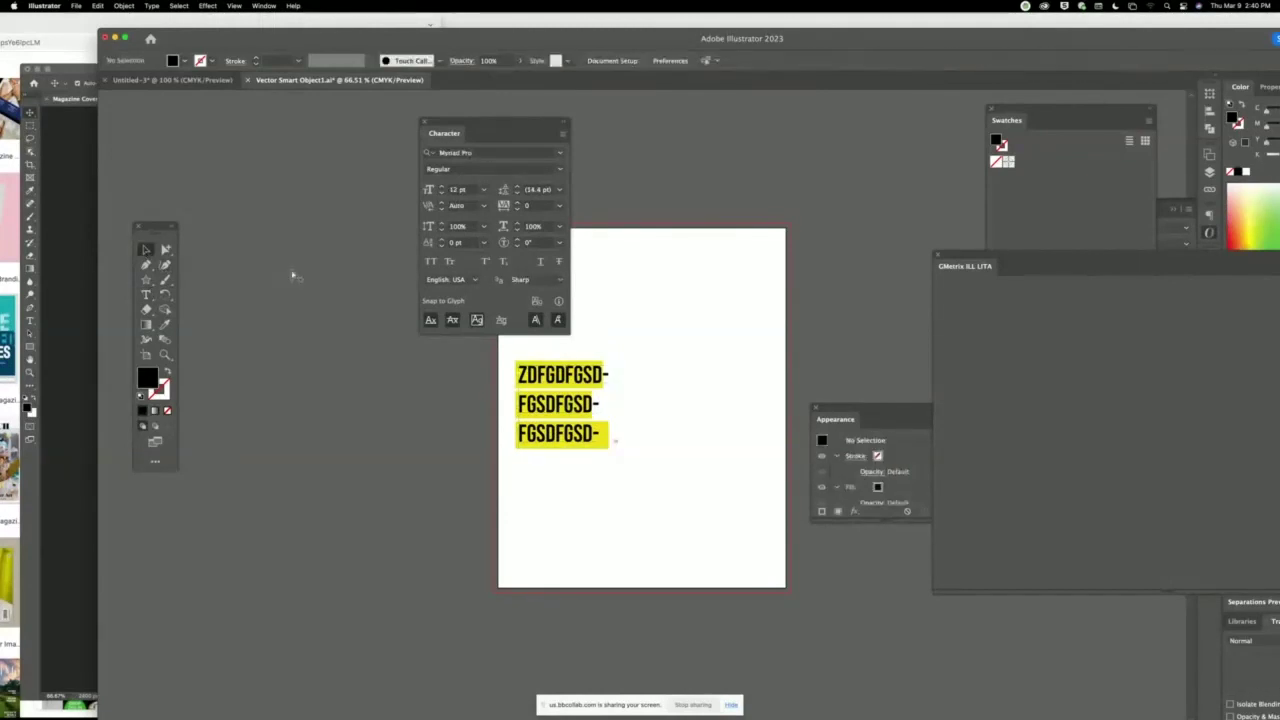
pyautogui.click(51, 206)
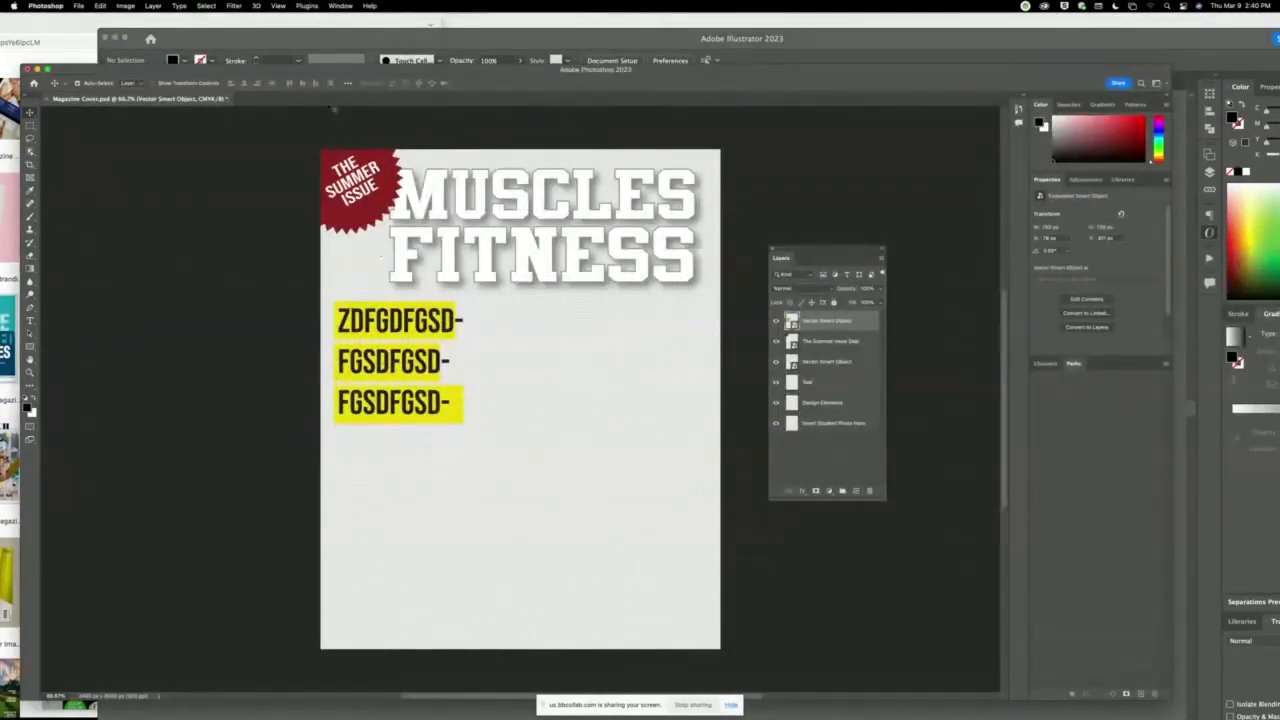
pyautogui.click(498, 48)
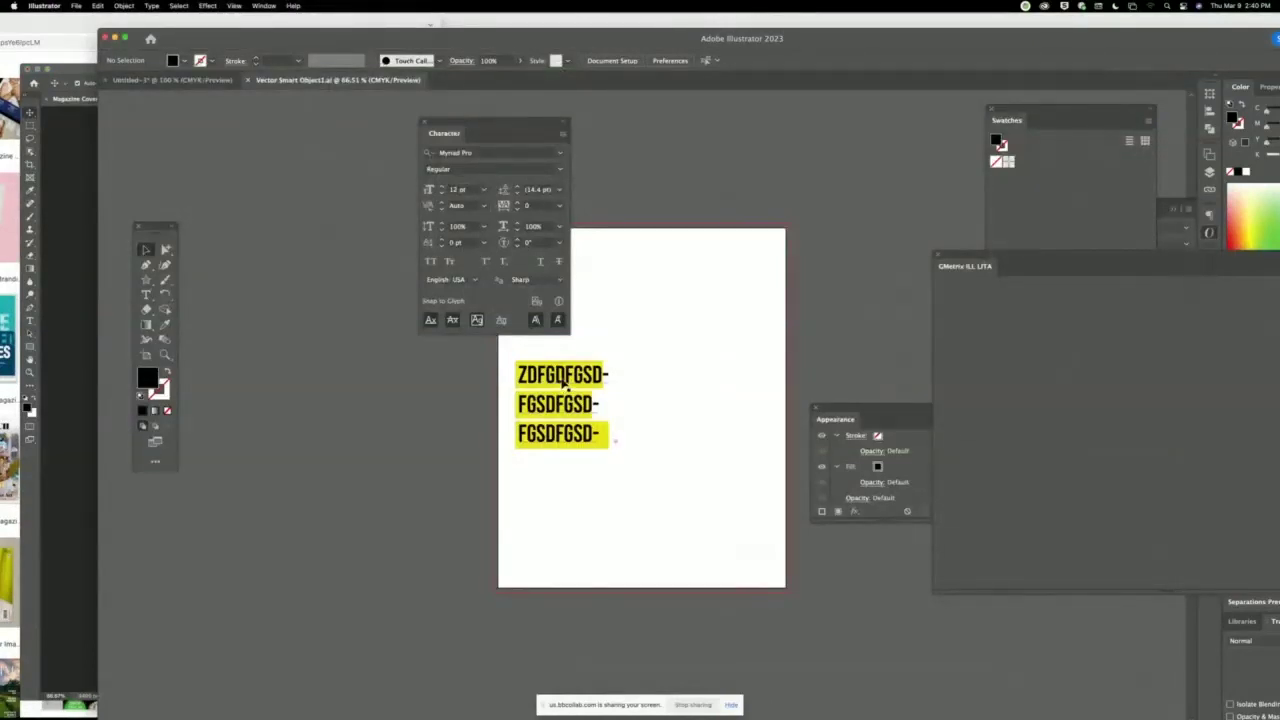
# Undo back to the original headline text, save the smart object contents, and return to Photoshop.
pyautogui.press('super+z')
pyautogui.click(632, 358)
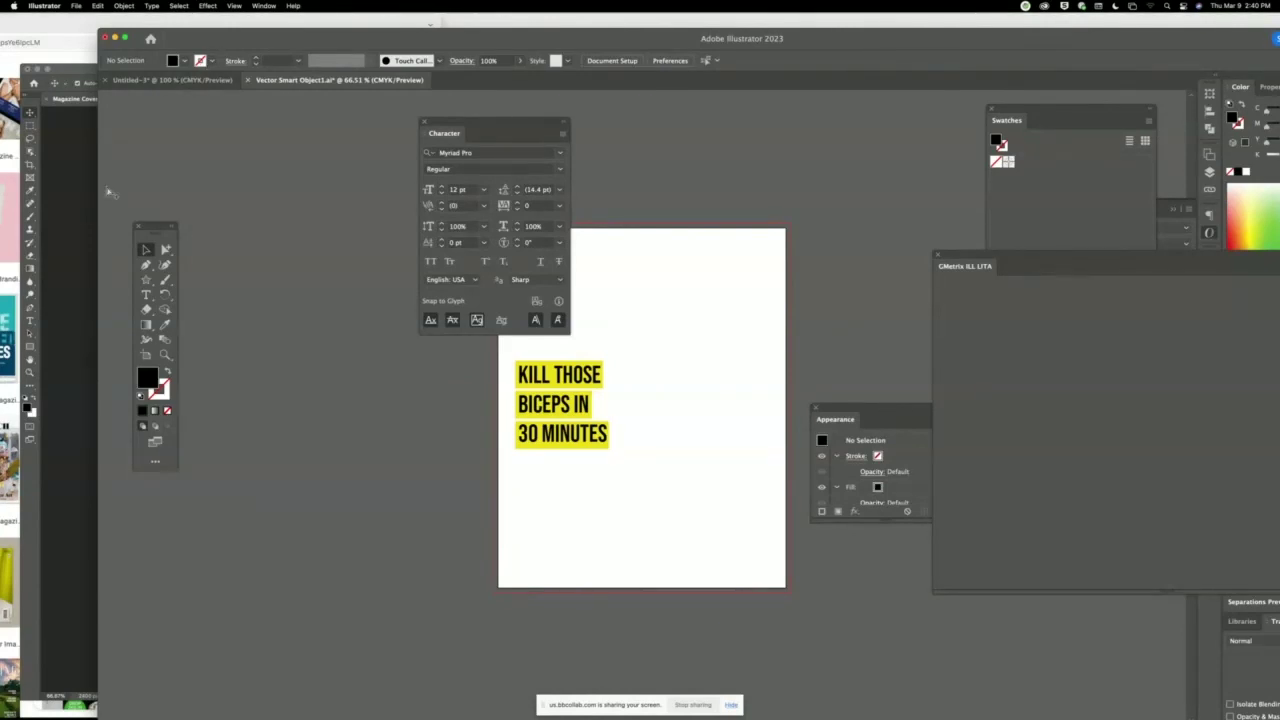
pyautogui.press('super+s')
pyautogui.press('super+Tab')
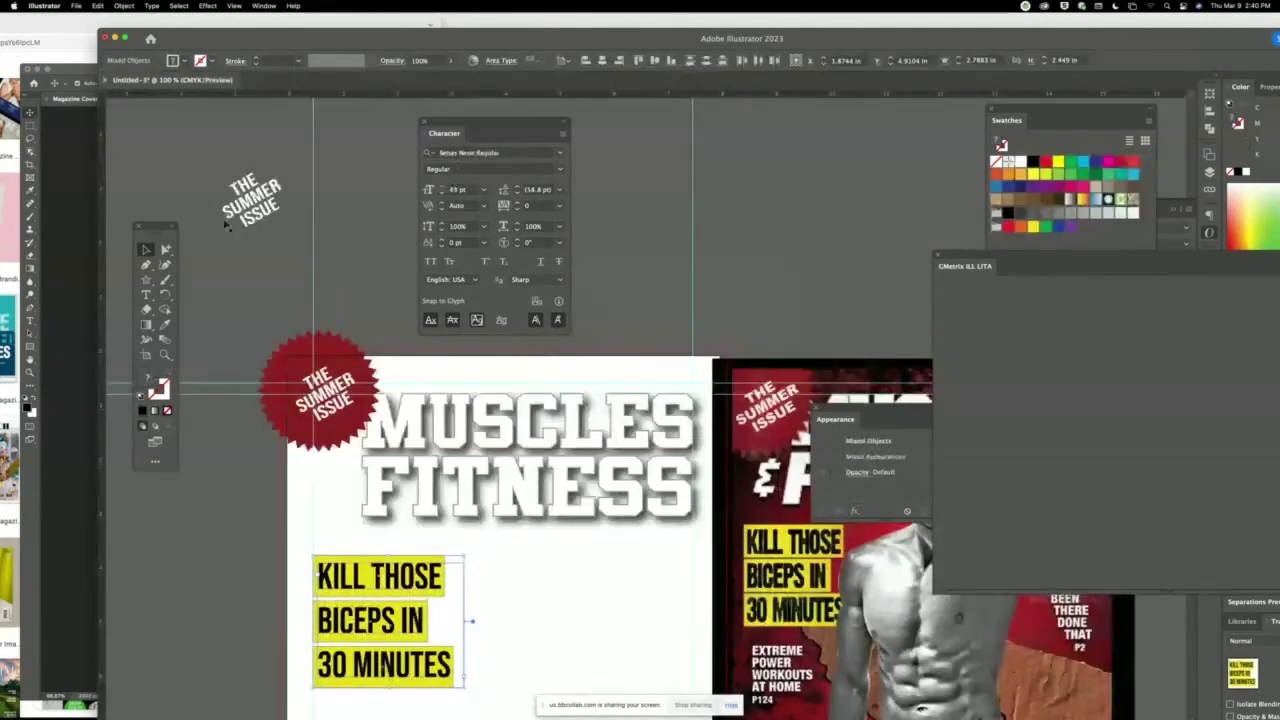
pyautogui.press('super+Tab')
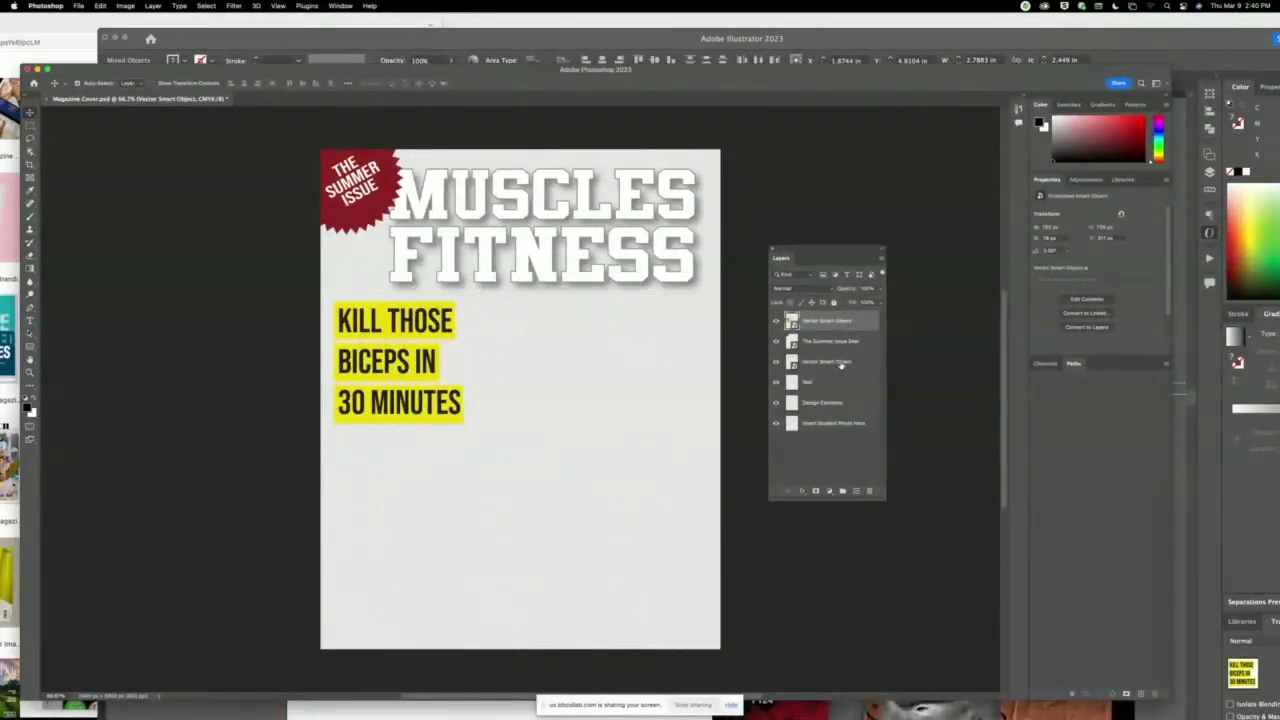
# Rename the MUSCLES FITNESS layer to 'Title'.
pyautogui.click(777, 364)
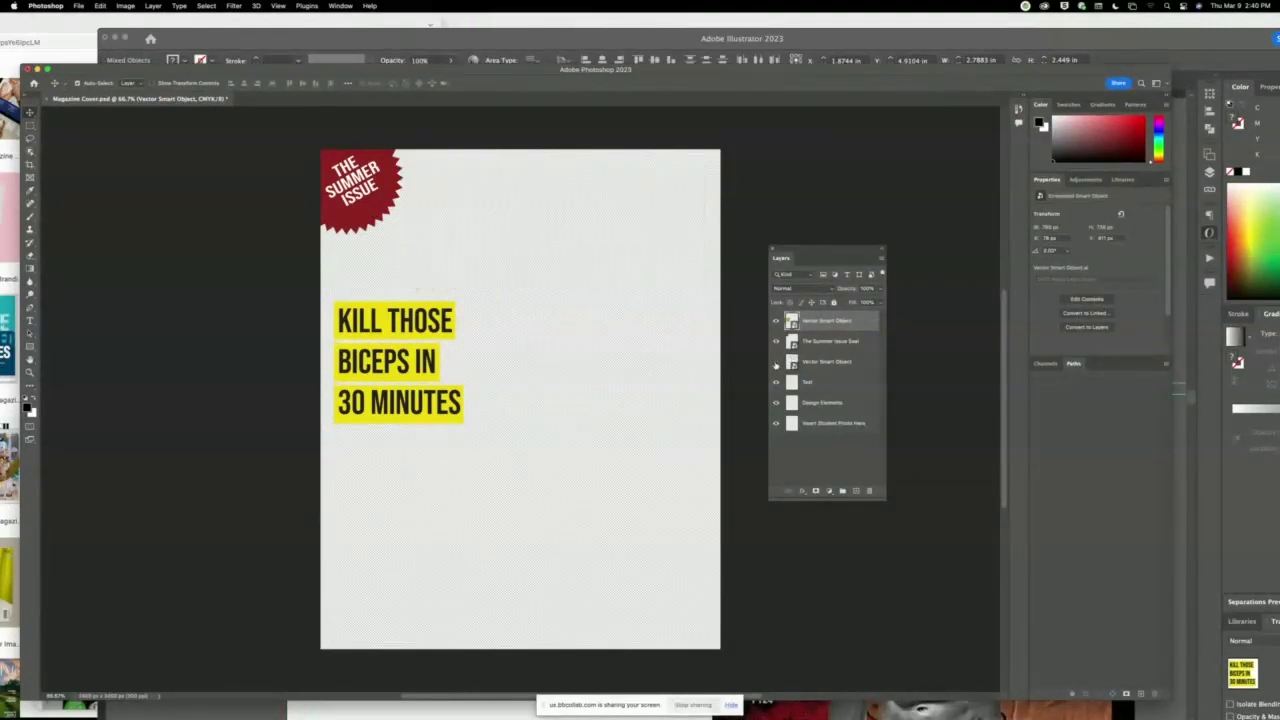
pyautogui.click(777, 364)
pyautogui.doubleClick(828, 362)
pyautogui.write('T')
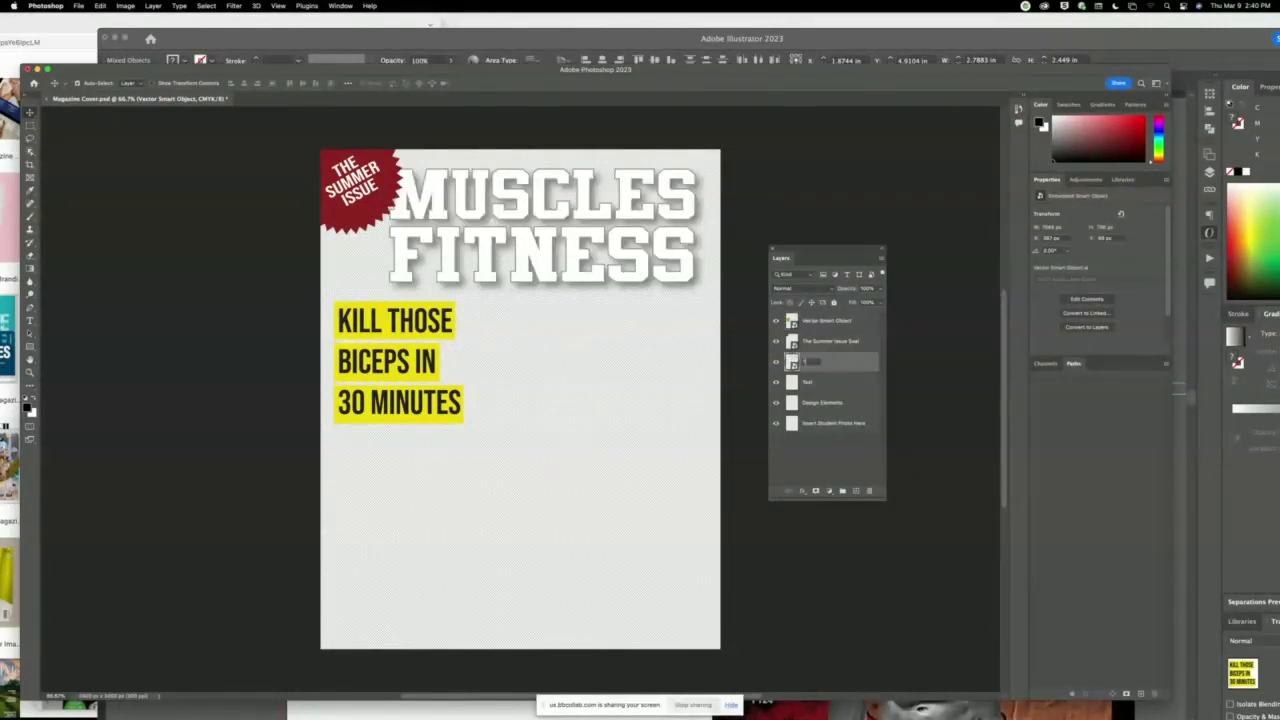
pyautogui.write('itle')
pyautogui.press('Return')
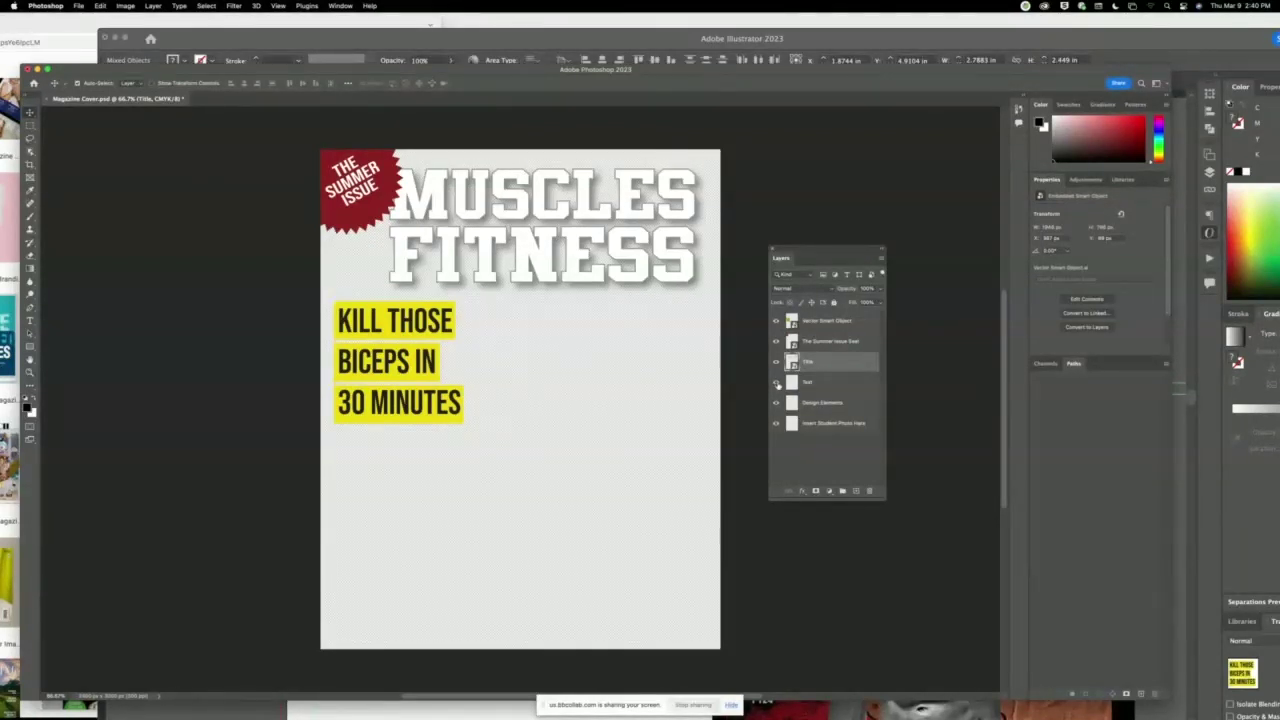
# Delete the Text and Design Elements layers.
pyautogui.click(840, 383)
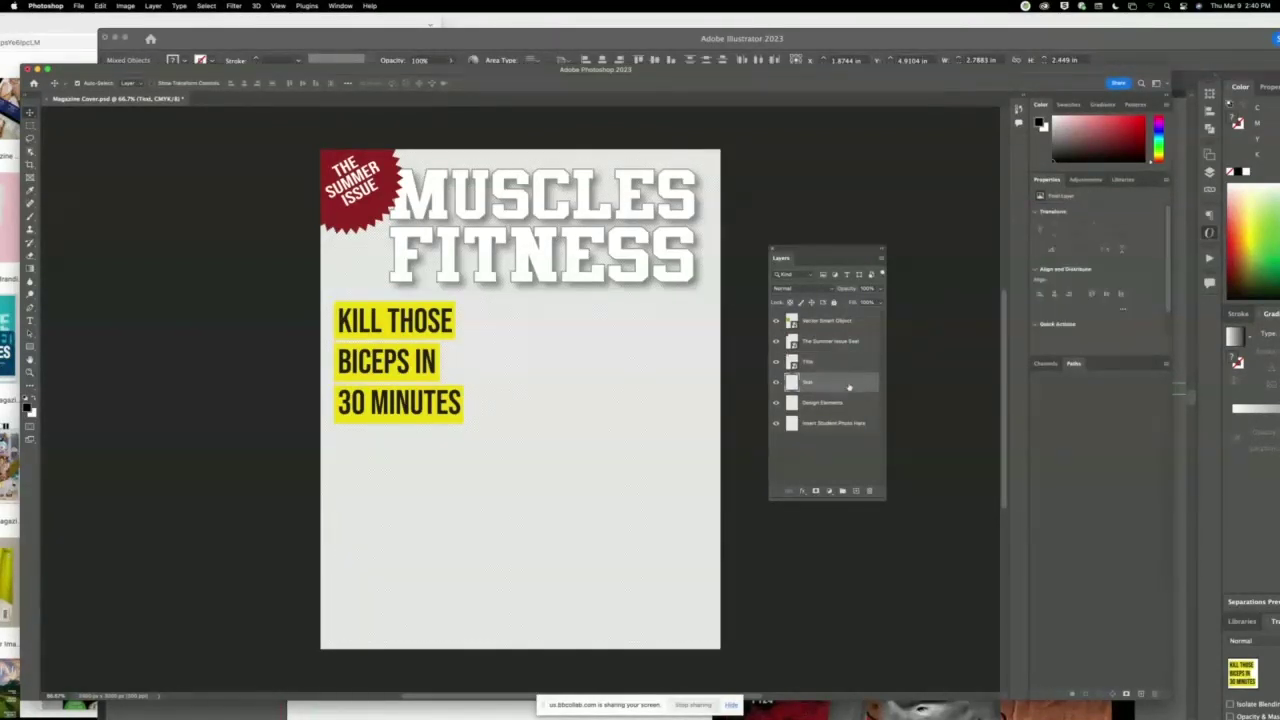
pyautogui.click(869, 492)
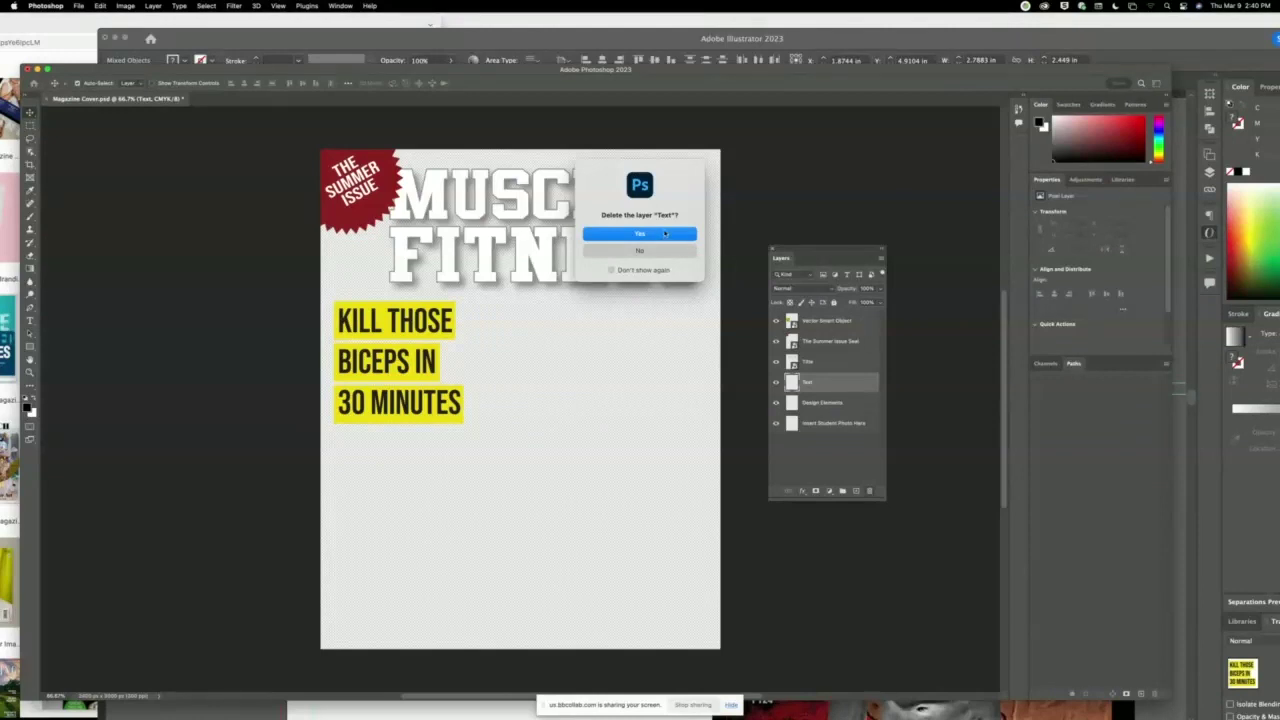
pyautogui.press('Return')
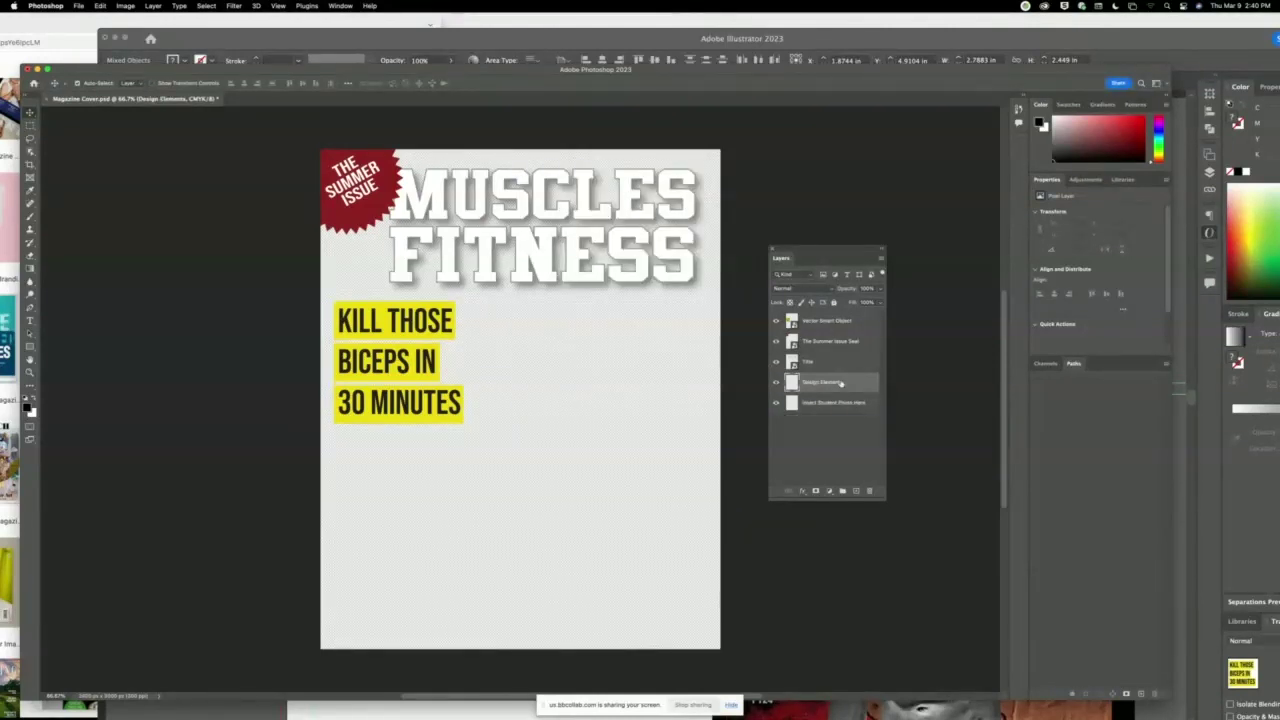
pyautogui.click(870, 493)
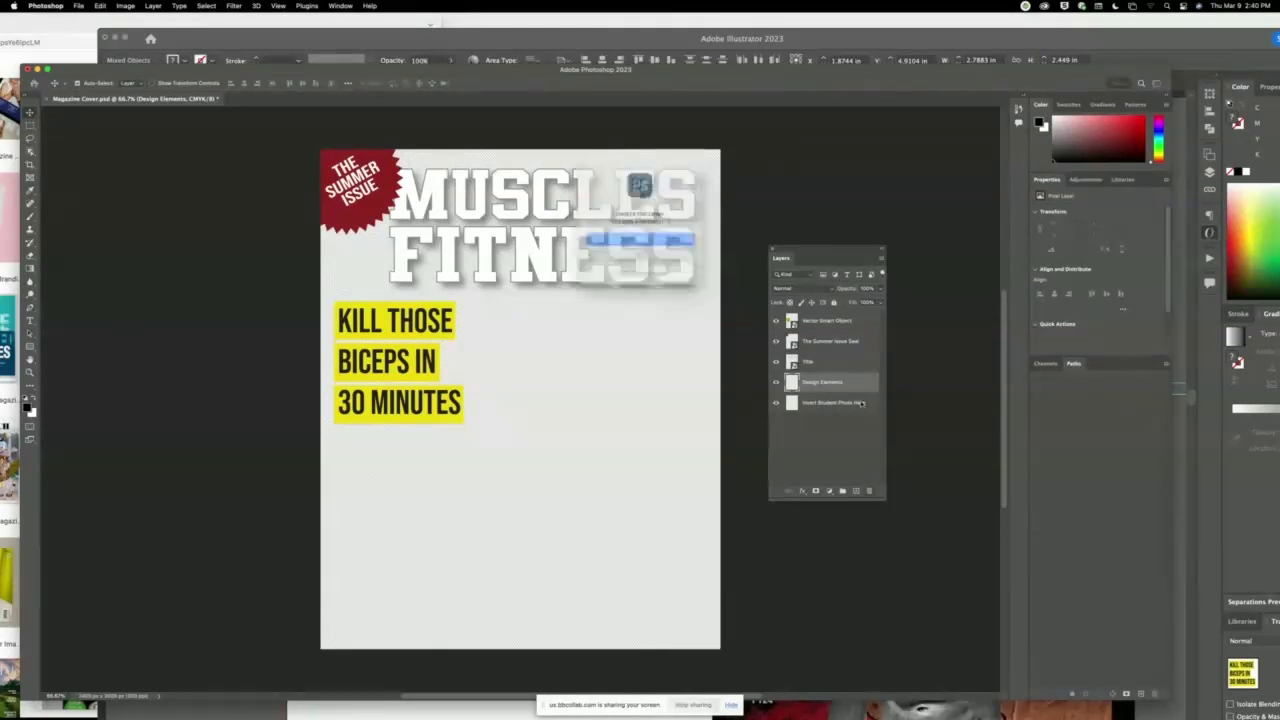
pyautogui.click(674, 244)
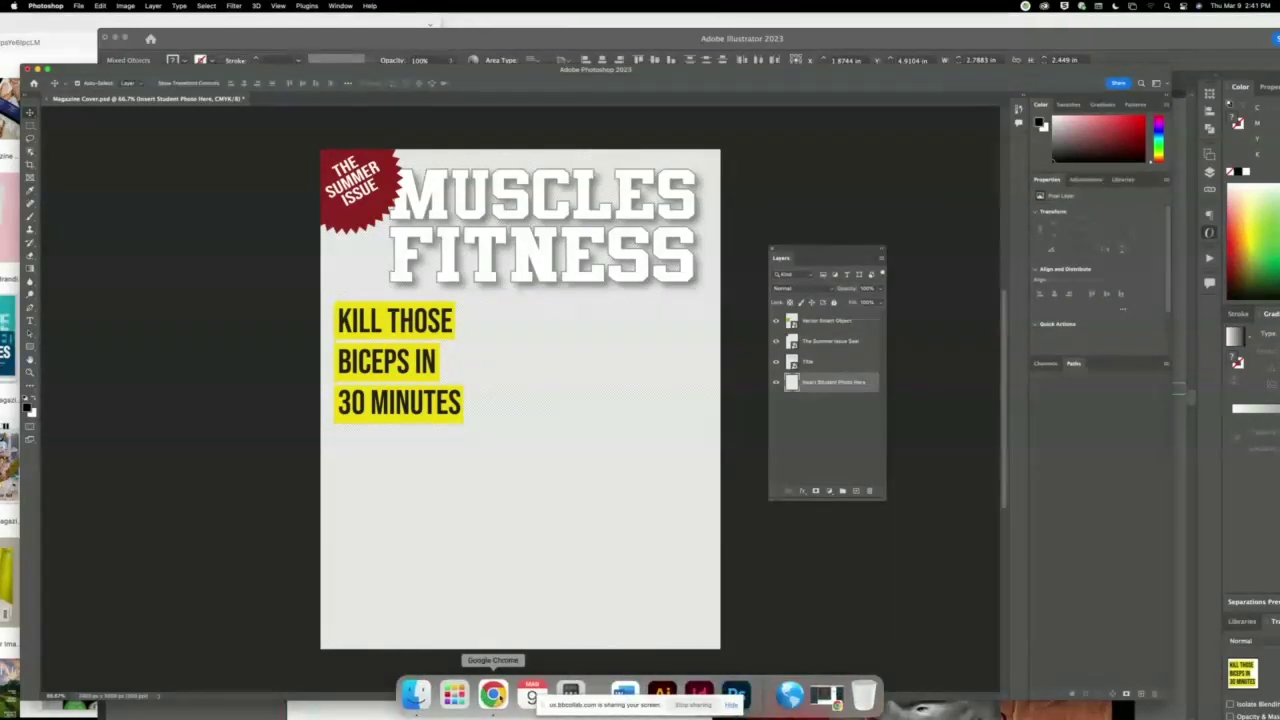
# Open a new browser window and go to pexels.com.
pyautogui.rightClick(499, 700)
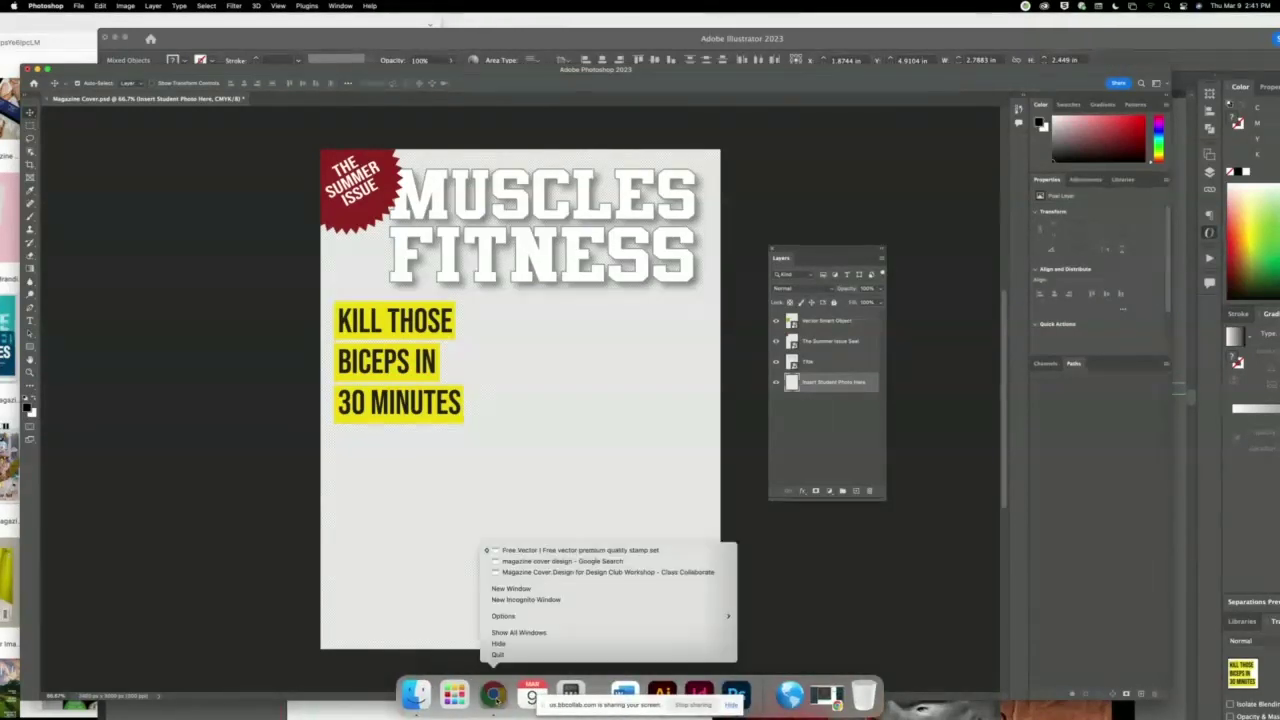
pyautogui.click(520, 590)
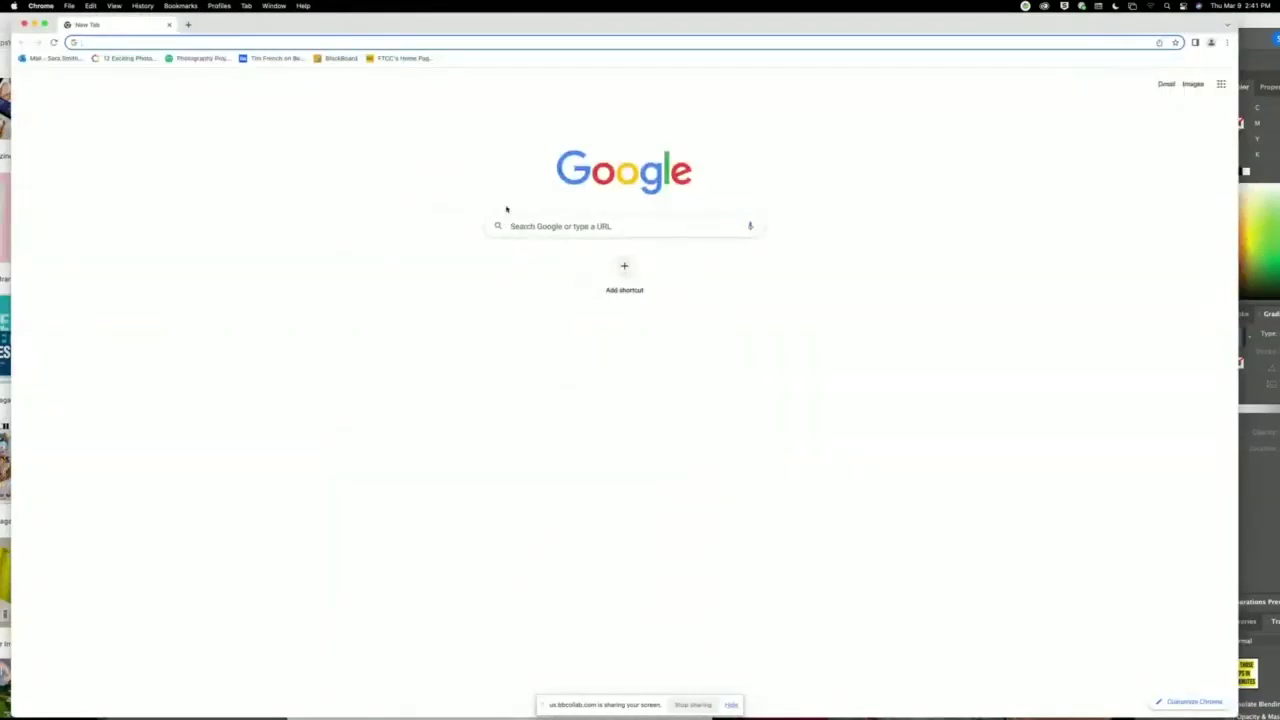
pyautogui.click(647, 227)
pyautogui.write('pexels.co')
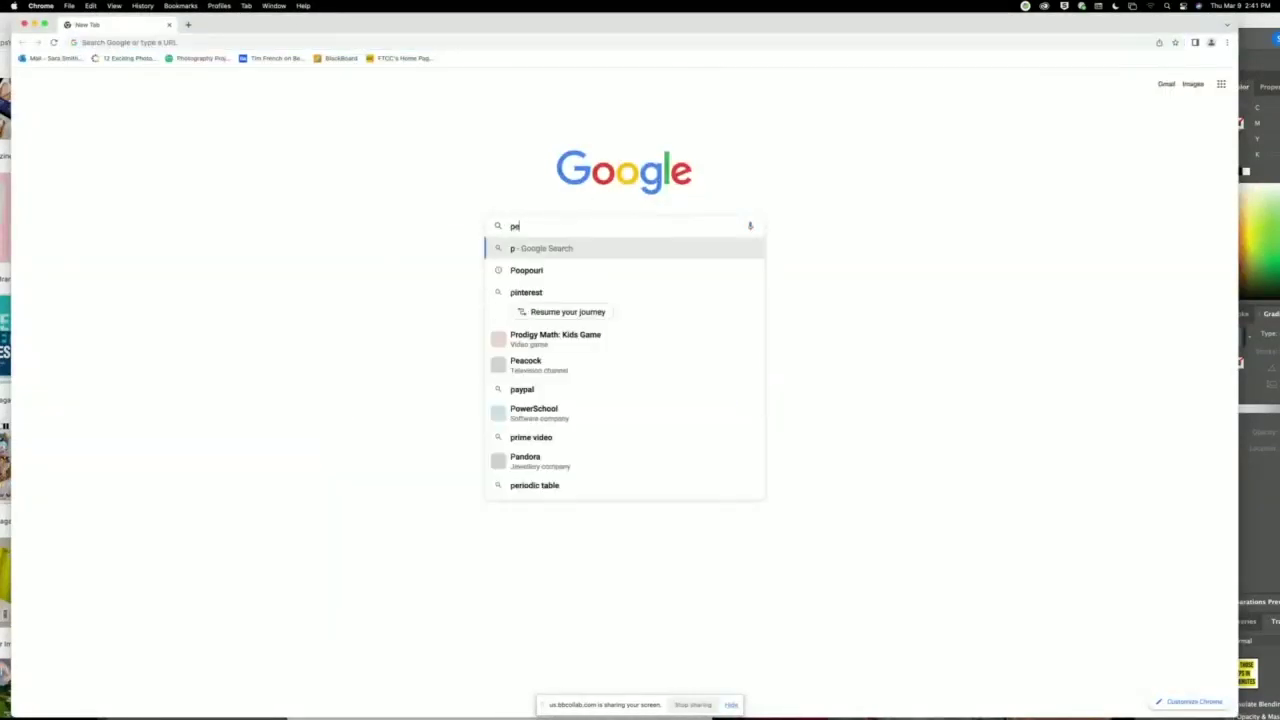
pyautogui.write('m')
pyautogui.press('Return')
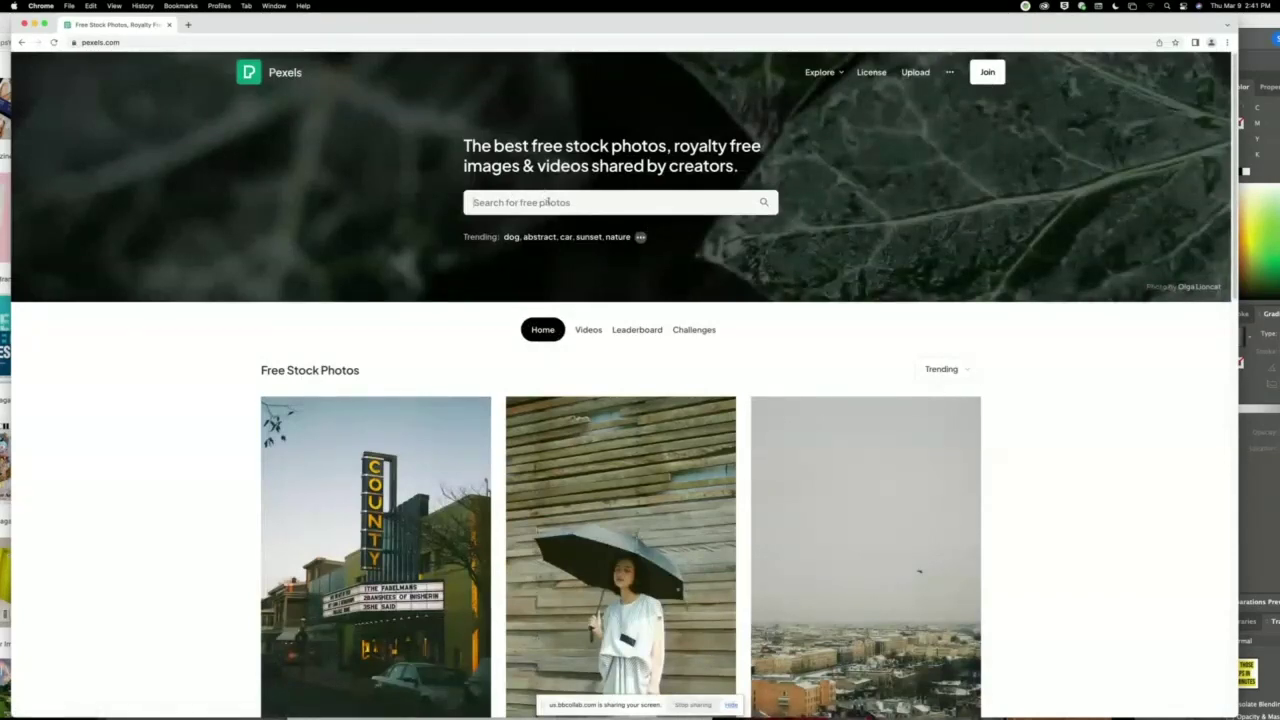
# Search Pexels for 'young man' and view the results.
pyautogui.click(548, 202)
pyautogui.write('y')
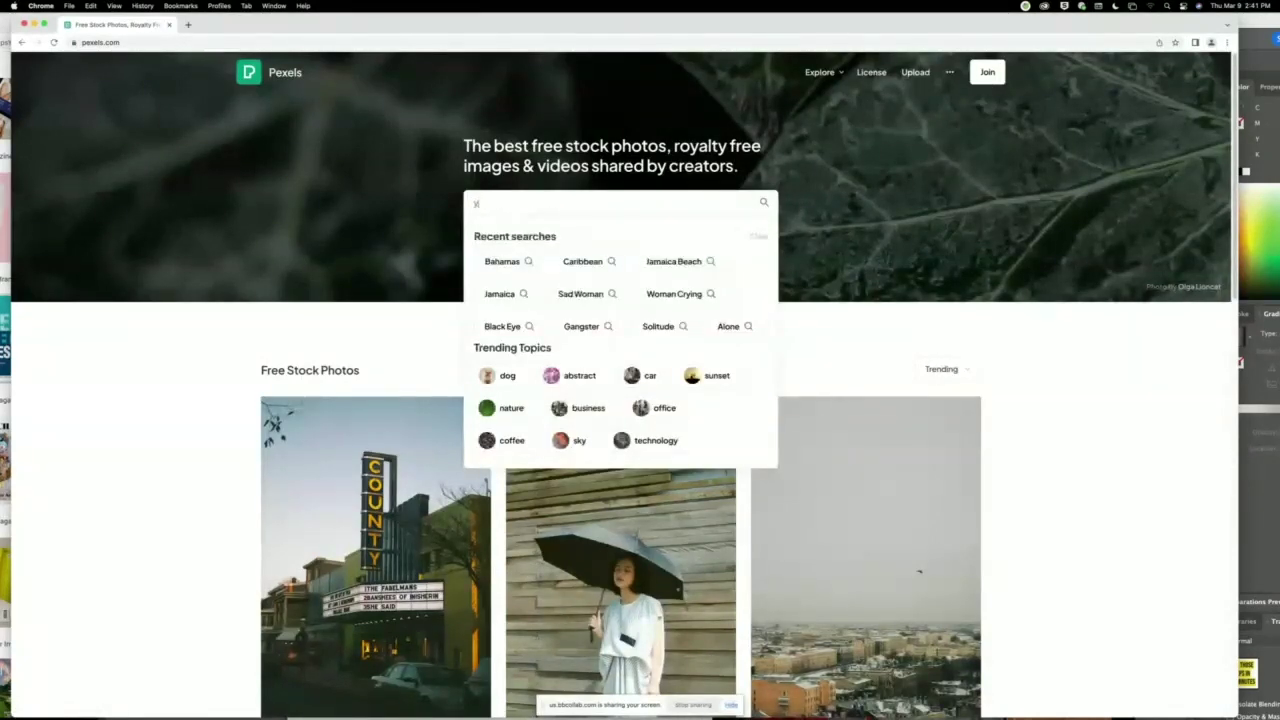
pyautogui.write('oung man')
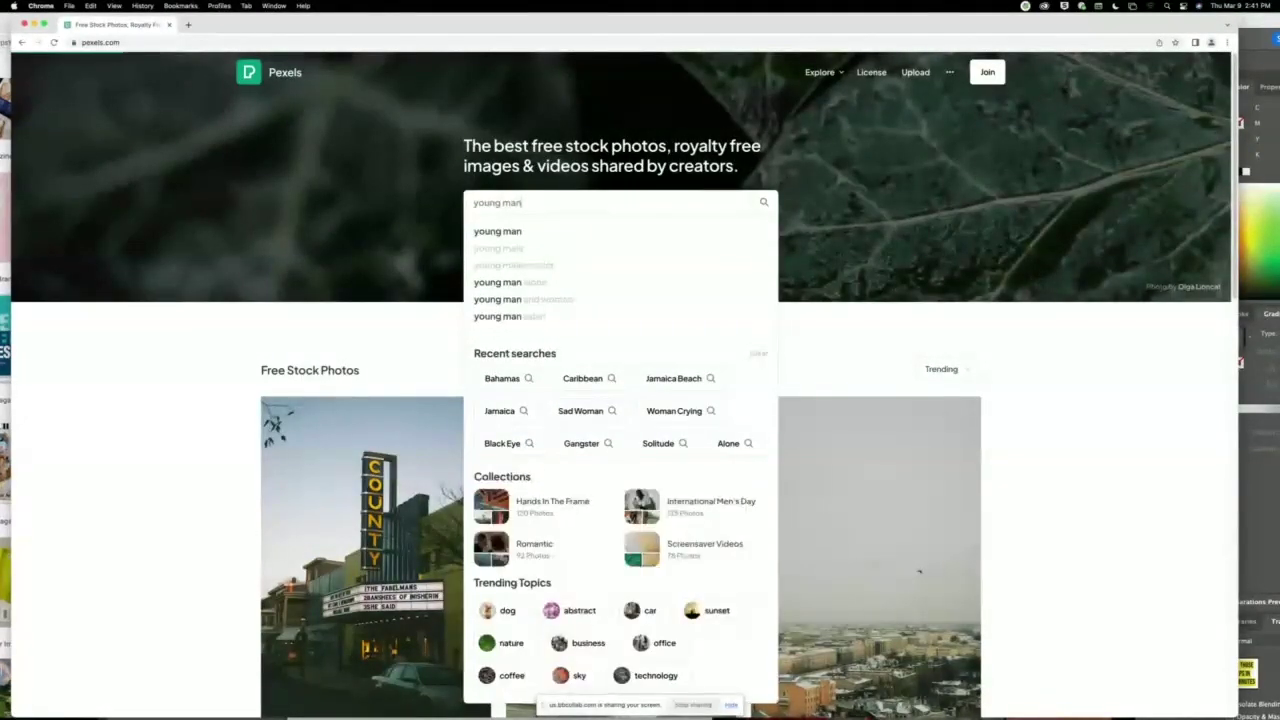
pyautogui.press('Return')
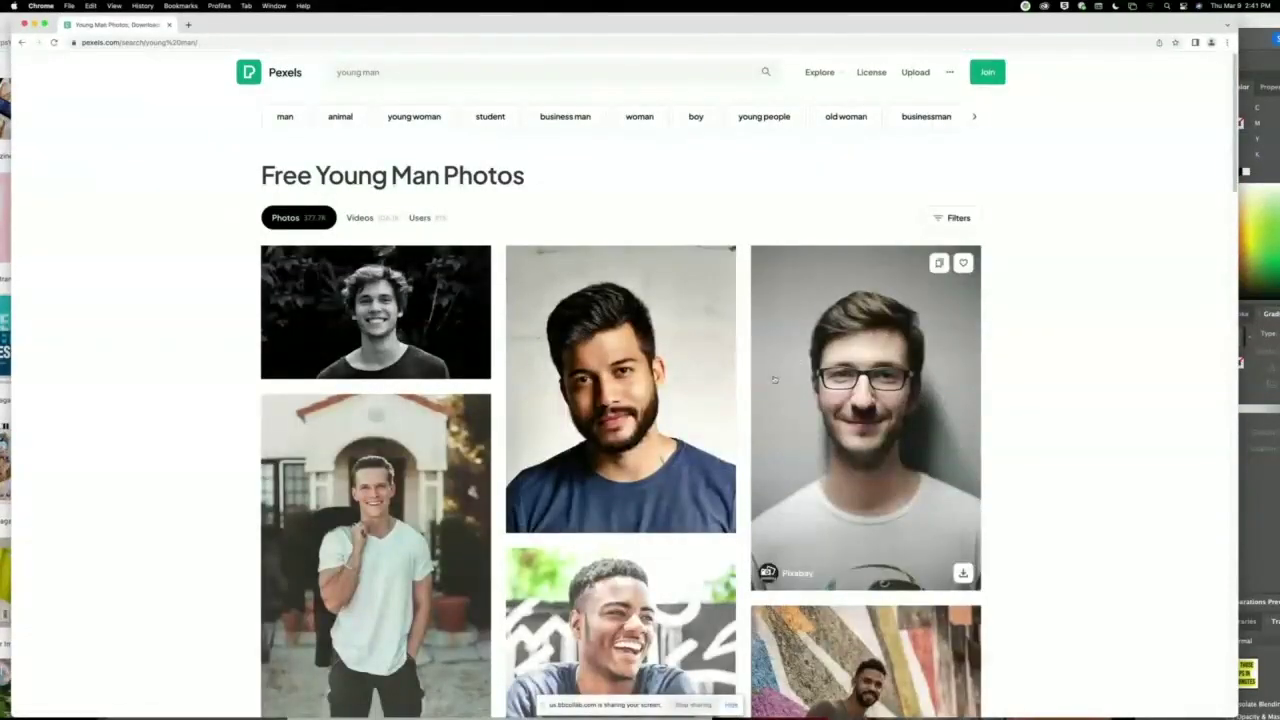
pyautogui.moveTo(835, 25); pyautogui.dragTo(754, 30)
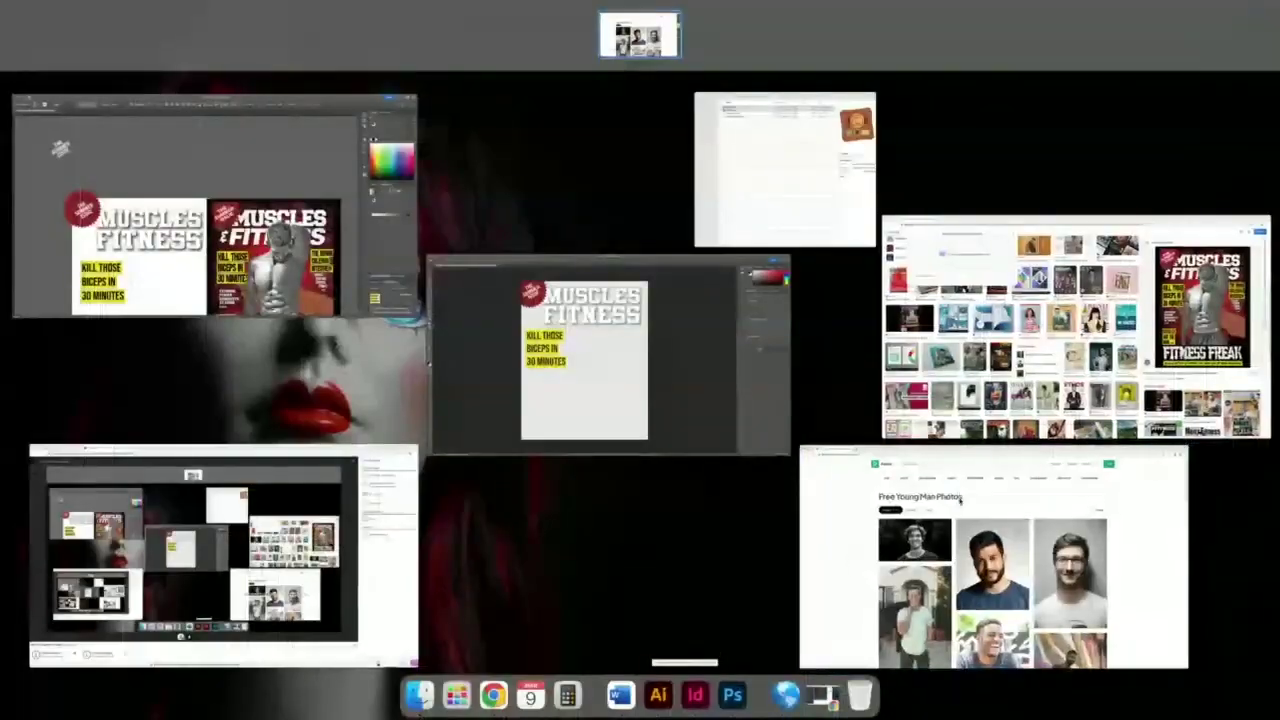
pyautogui.click(1030, 557)
pyautogui.scroll(-3, 515, 452)
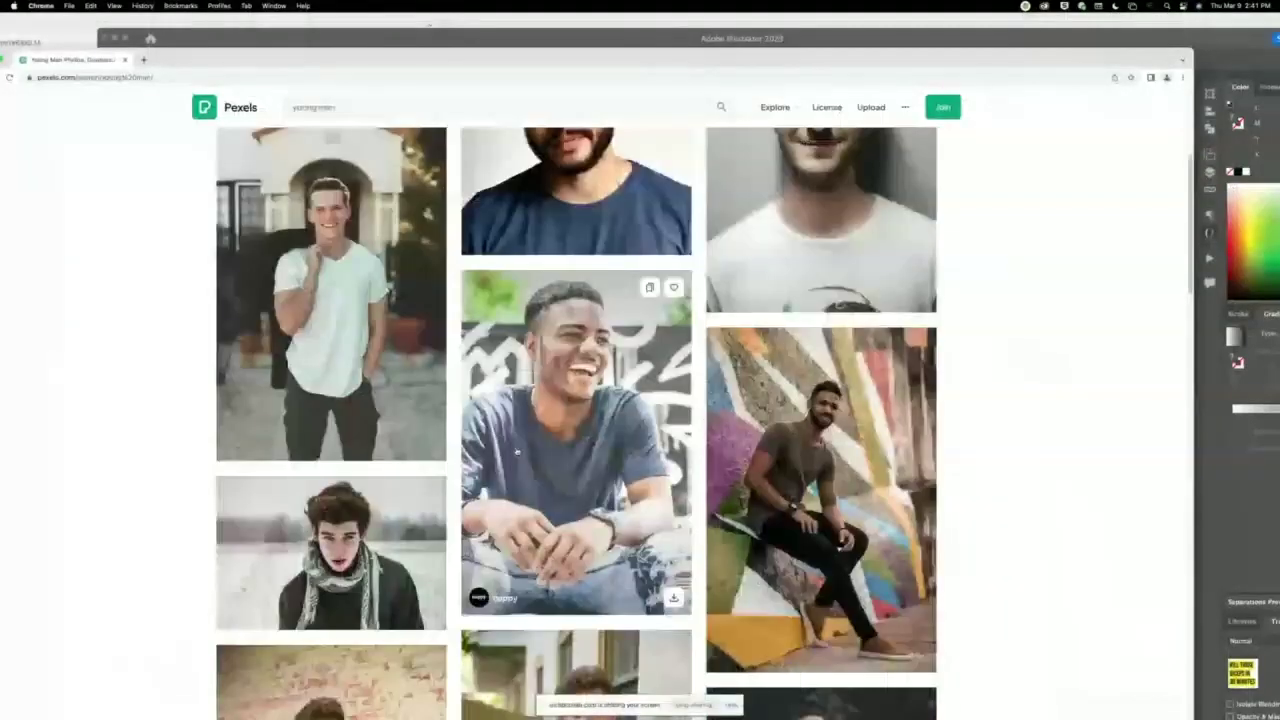
pyautogui.scroll(3, 515, 452)
# Refine the search to 'young man on white background'.
pyautogui.click(370, 106)
pyautogui.write('on white')
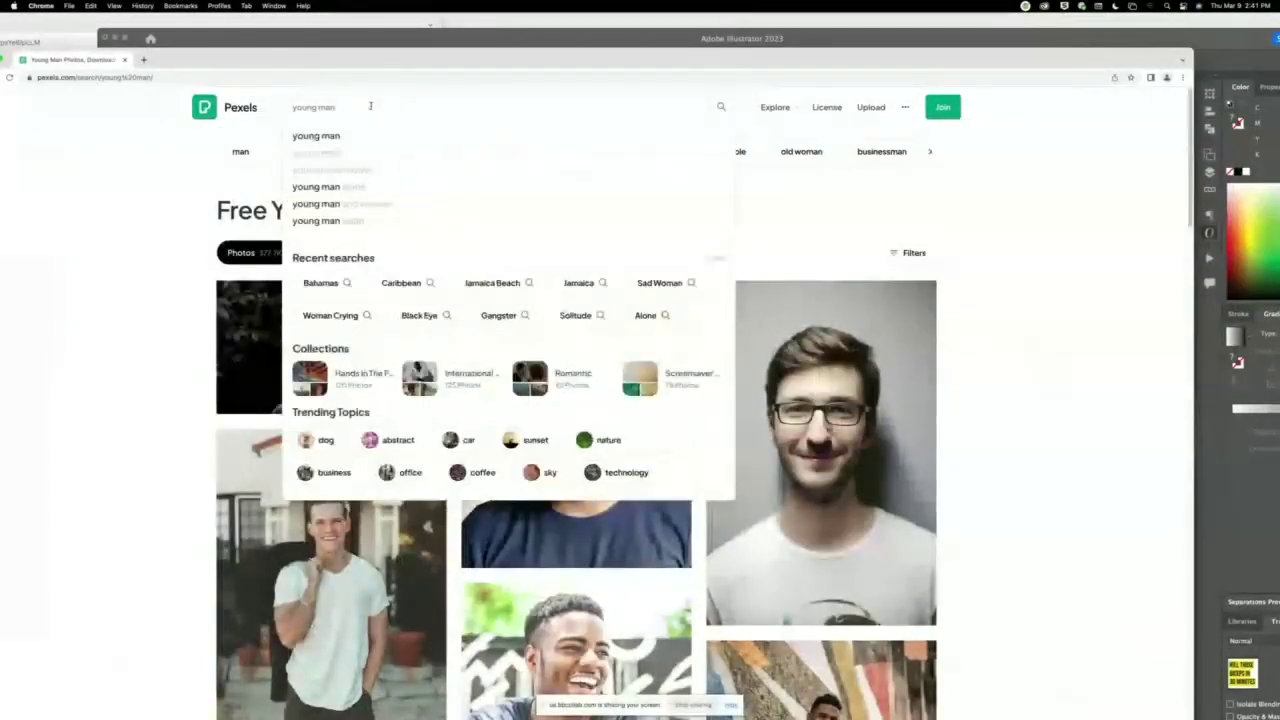
pyautogui.write(' background')
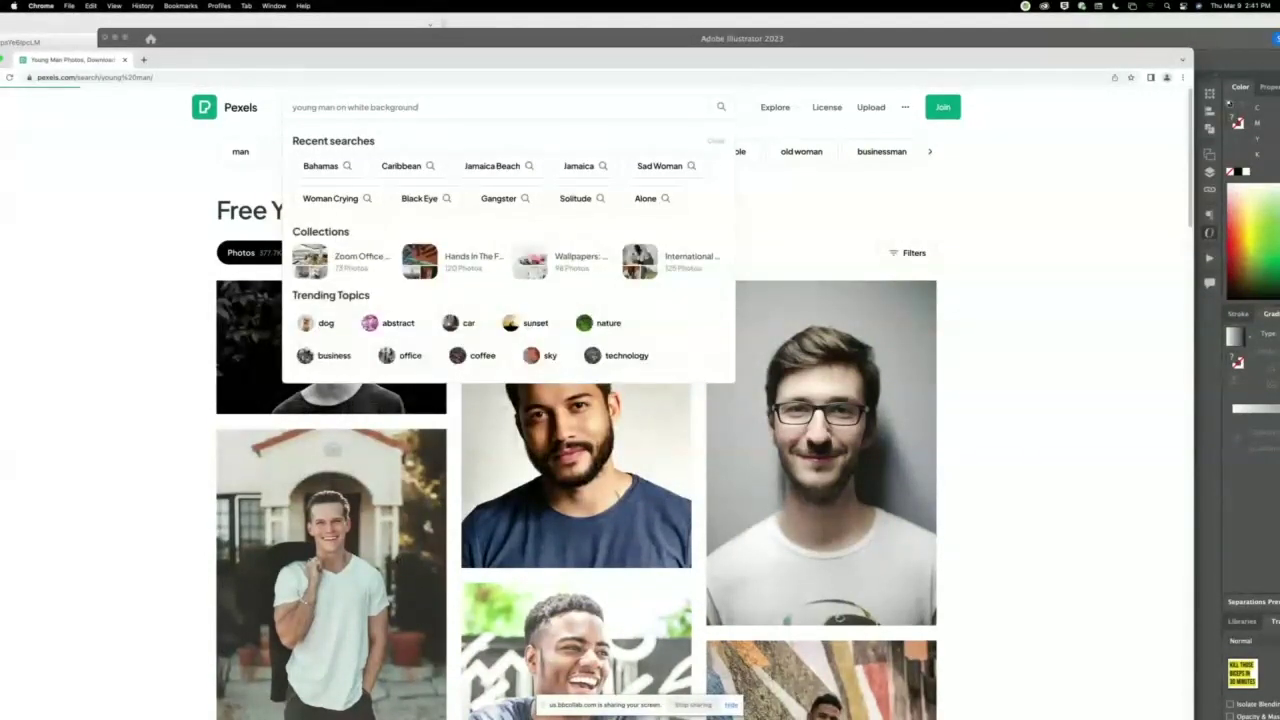
pyautogui.press('Return')
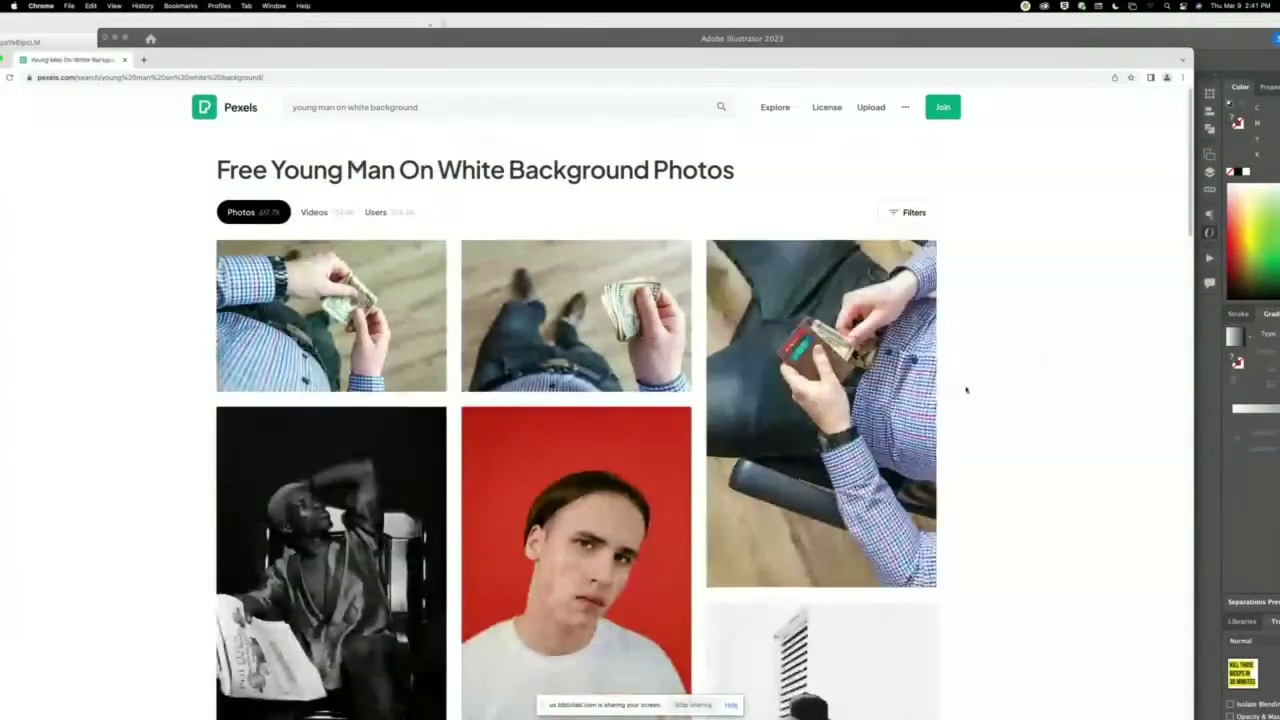
# Scroll the results and open the photo of the bearded man in a Vans T-shirt.
pyautogui.scroll(-5, 966, 389)
pyautogui.scroll(-6, 992, 408)
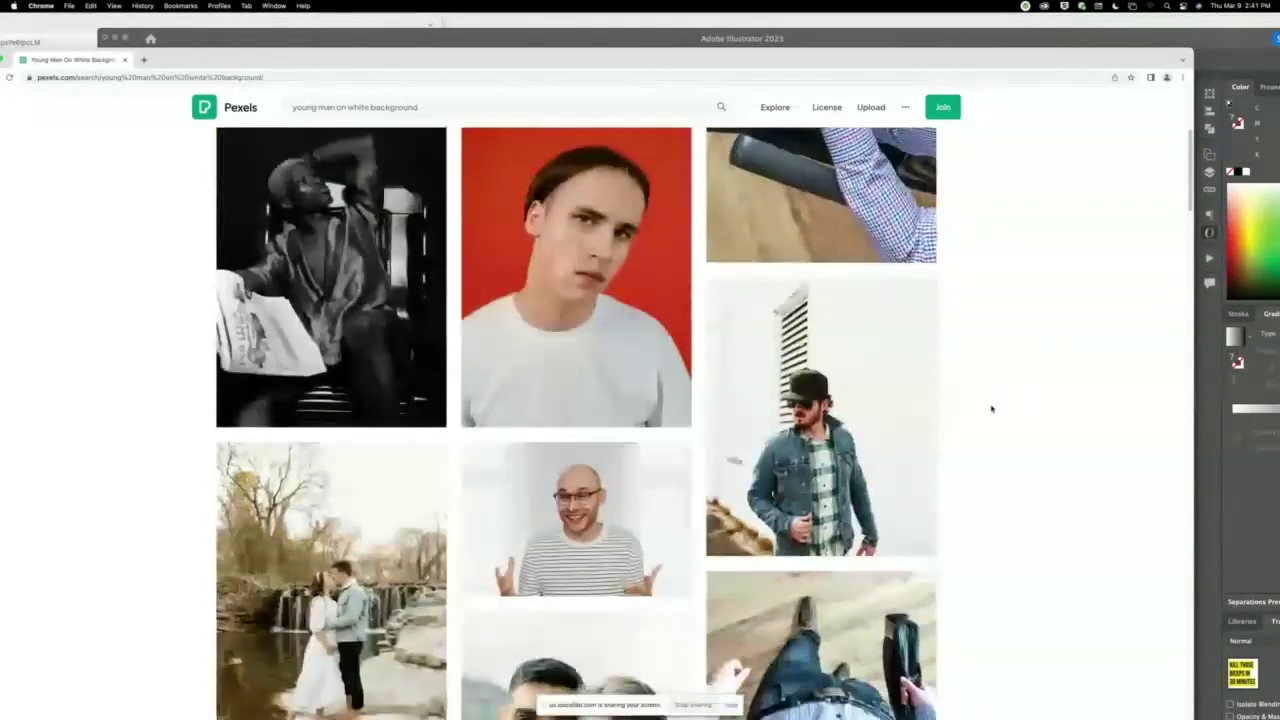
pyautogui.scroll(-3, 992, 408)
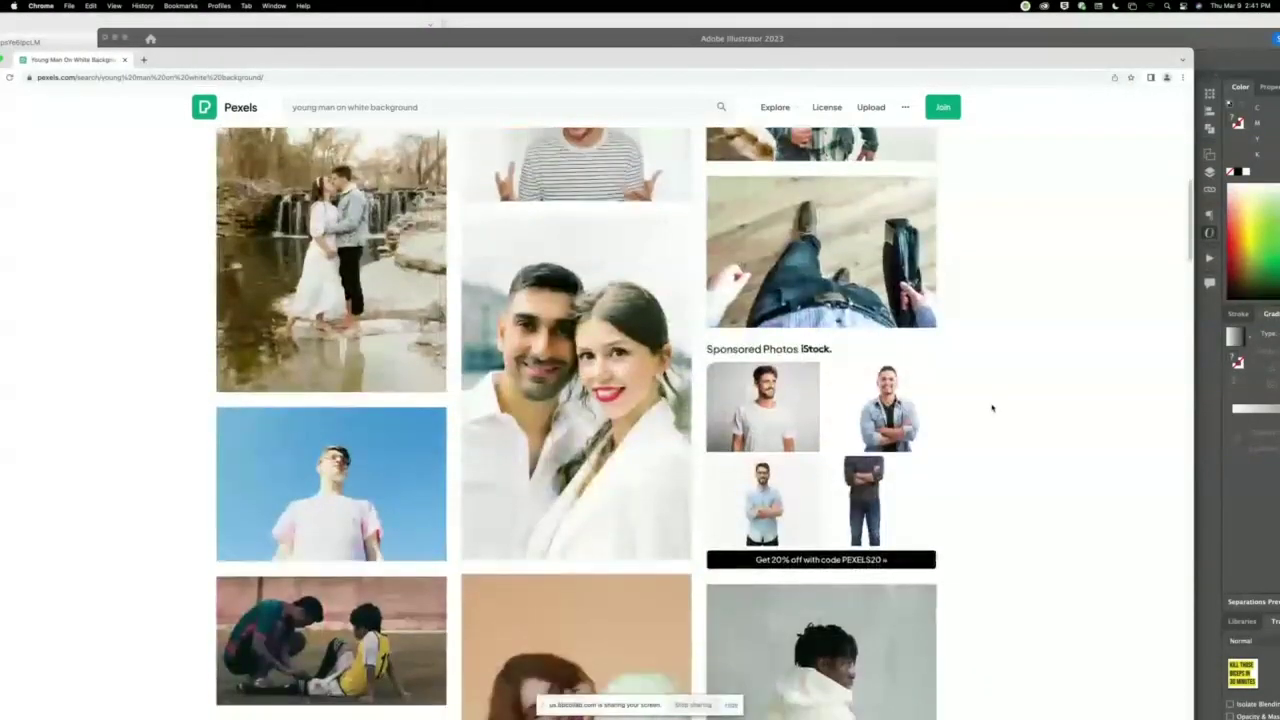
pyautogui.scroll(-8, 992, 408)
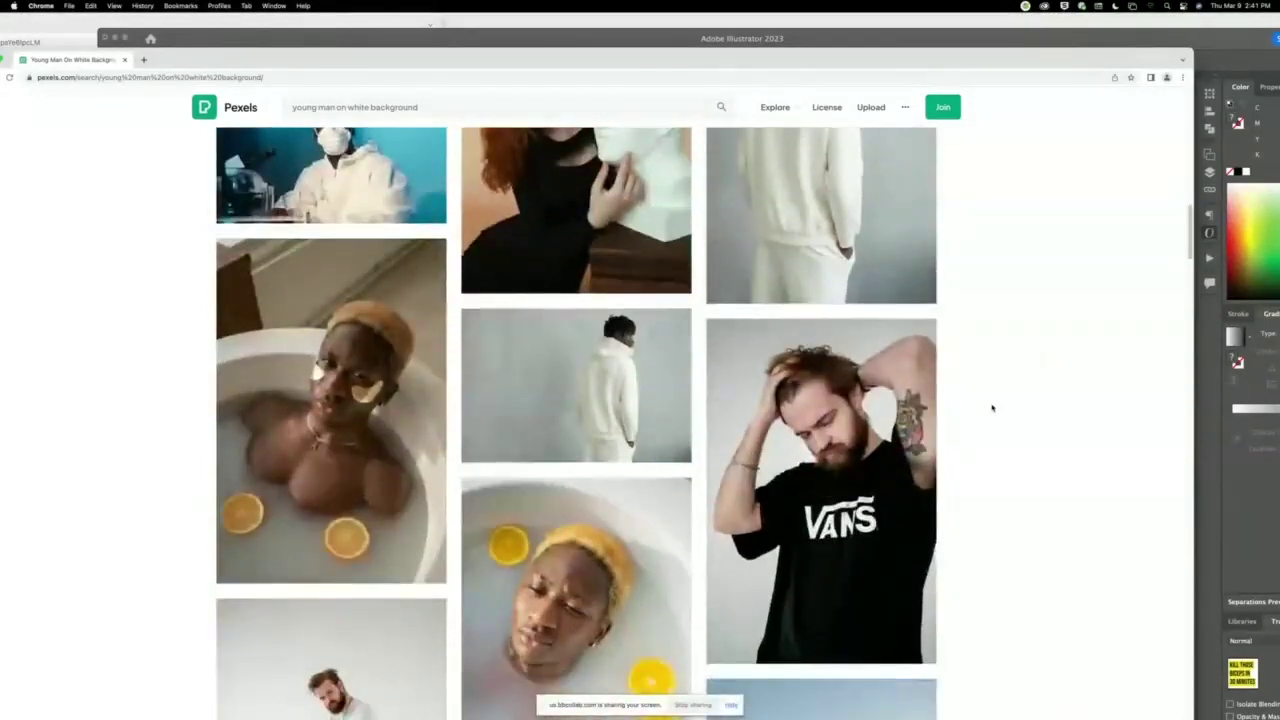
pyautogui.scroll(-3, 992, 408)
pyautogui.scroll(-1, 992, 408)
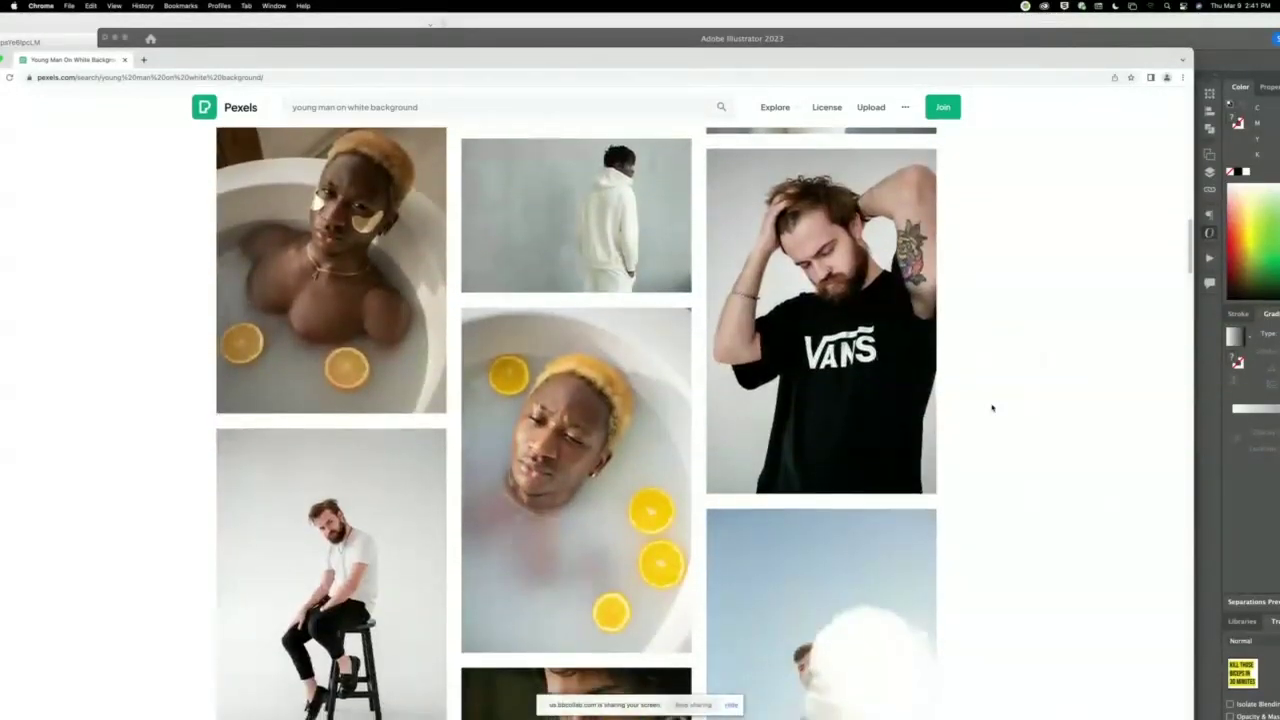
pyautogui.moveTo(870, 318)
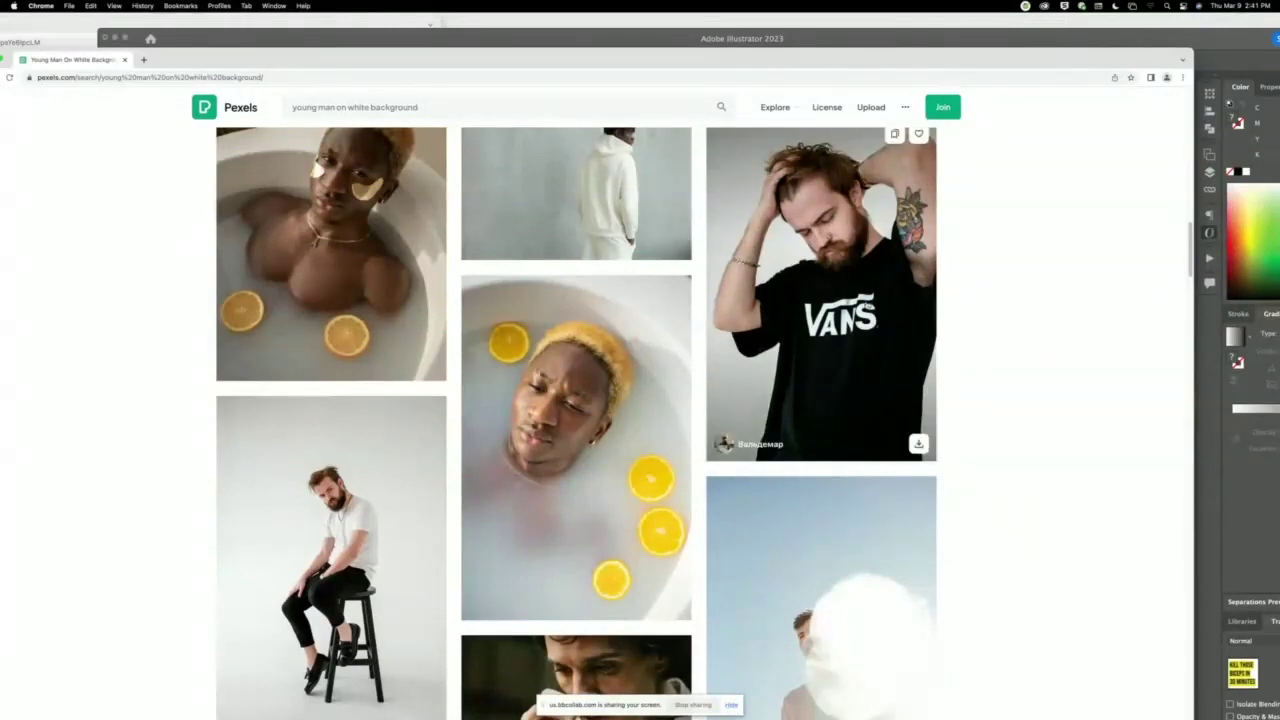
pyautogui.click(863, 300)
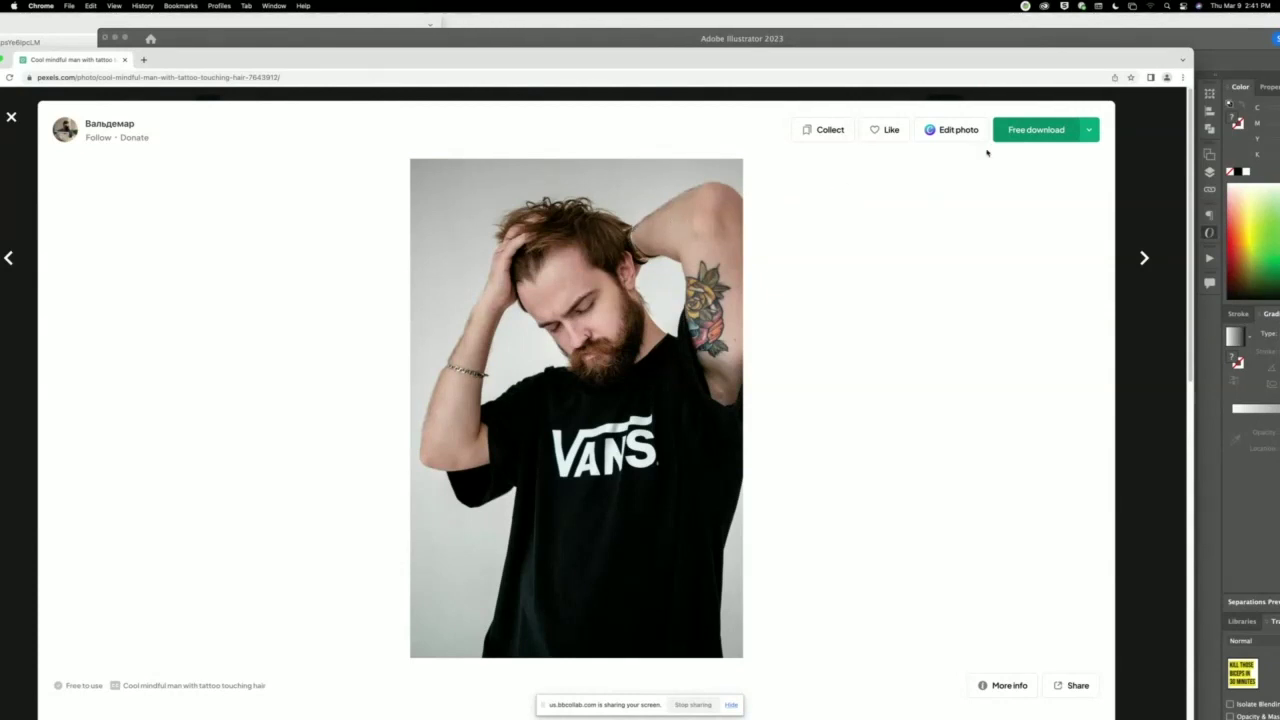
# Free-download the Vans T-shirt photo, copy its 'Photo by' credit, and drag Chrome aside.
pyautogui.click(1030, 131)
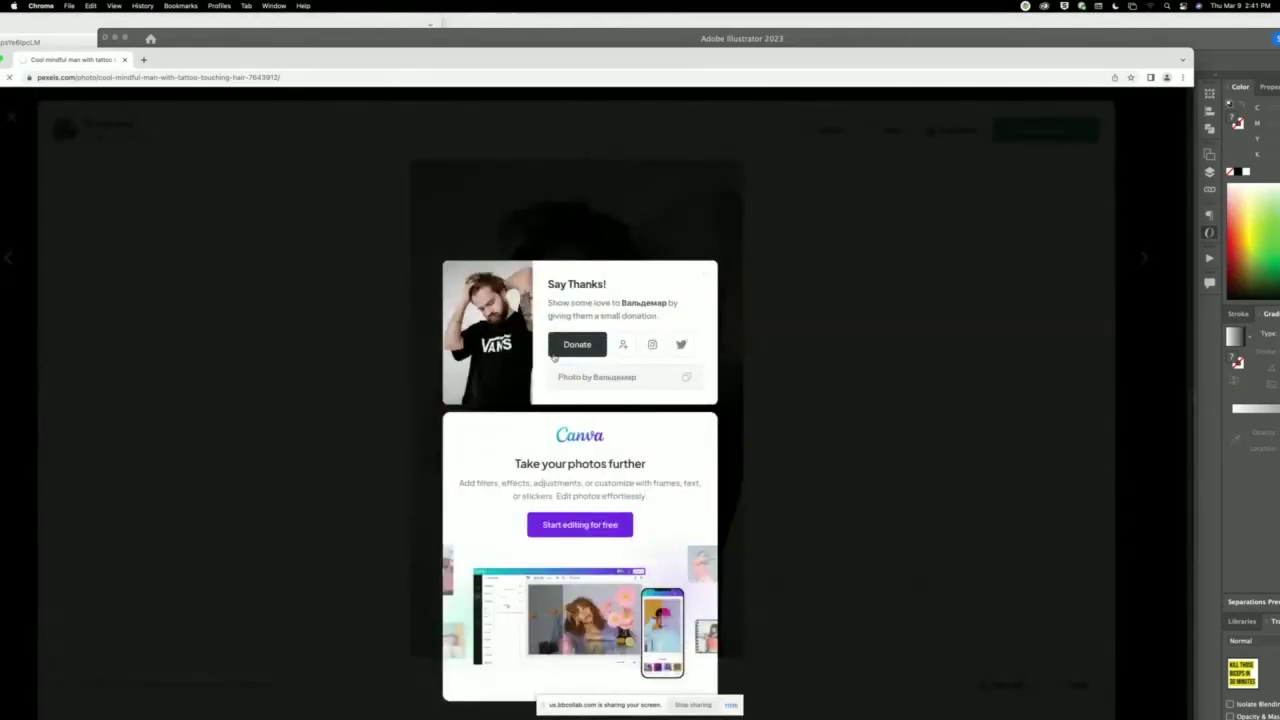
pyautogui.click(594, 376)
pyautogui.click(731, 705)
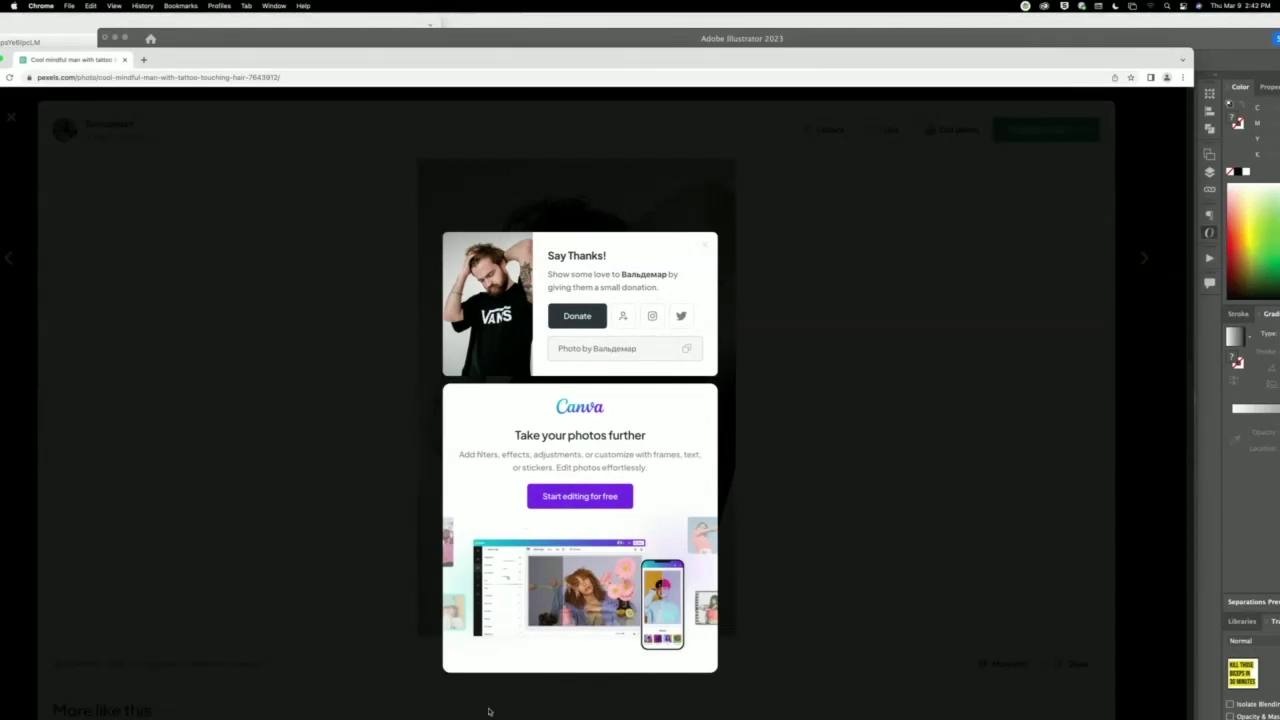
pyautogui.moveTo(400, 59); pyautogui.dragTo(1004, 452)
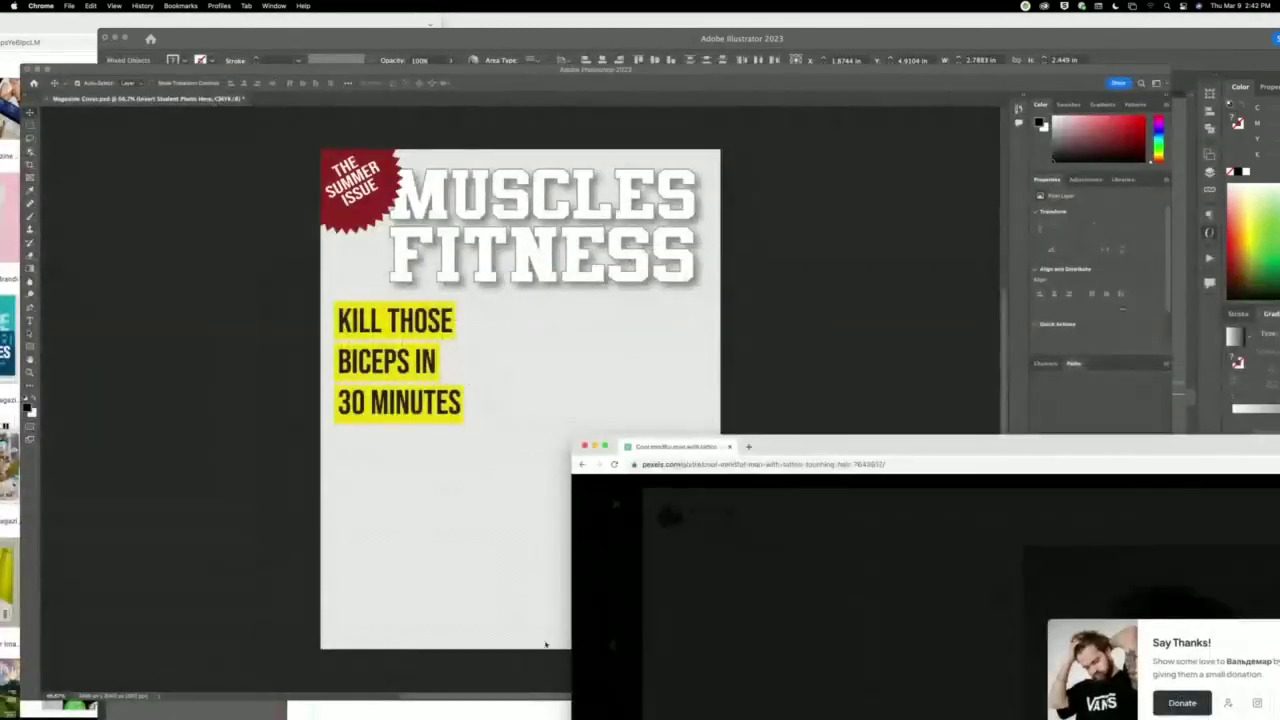
# Place Embedded the downloaded Pexels JPEG from Downloads into the Photoshop cover.
pyautogui.click(408, 508)
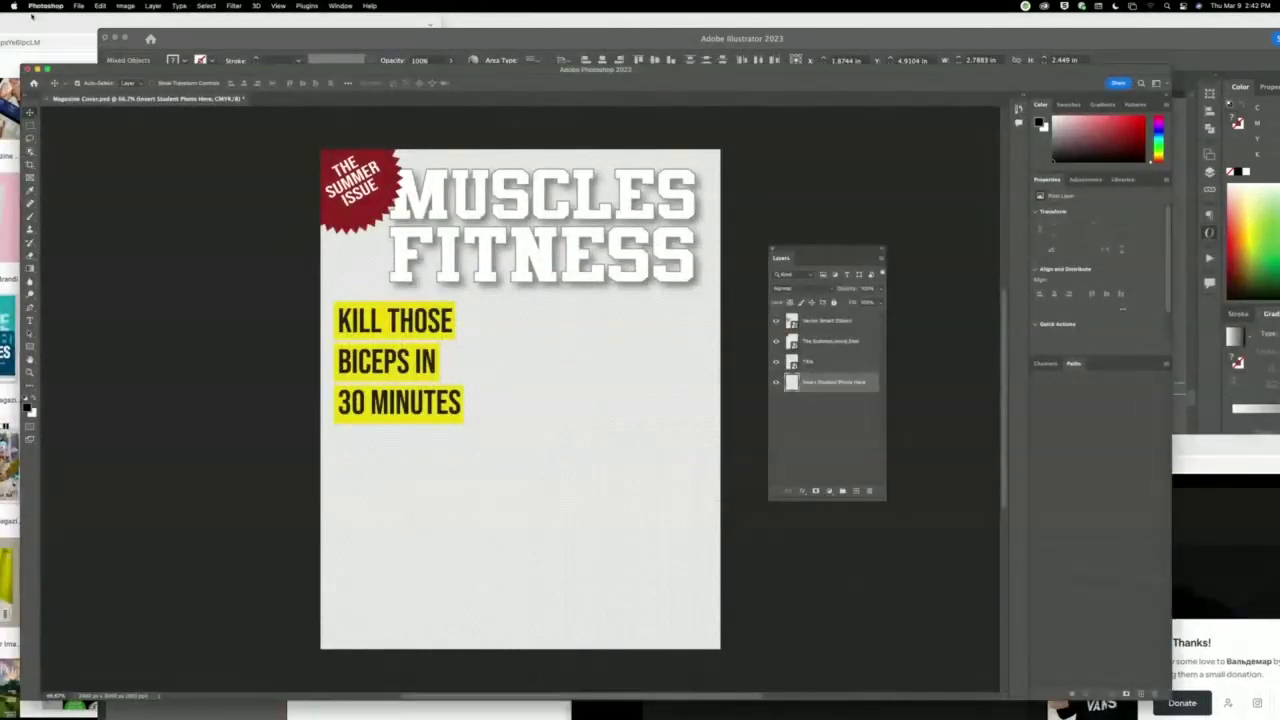
pyautogui.click(82, 7)
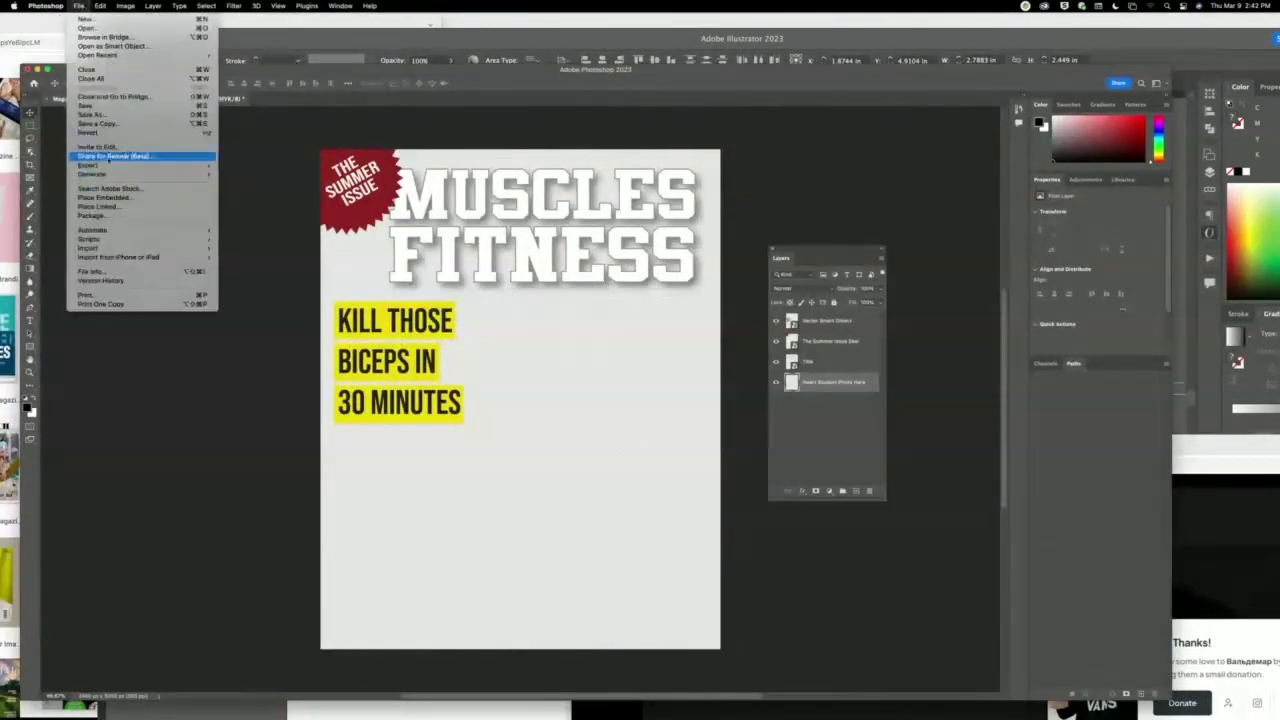
pyautogui.click(157, 199)
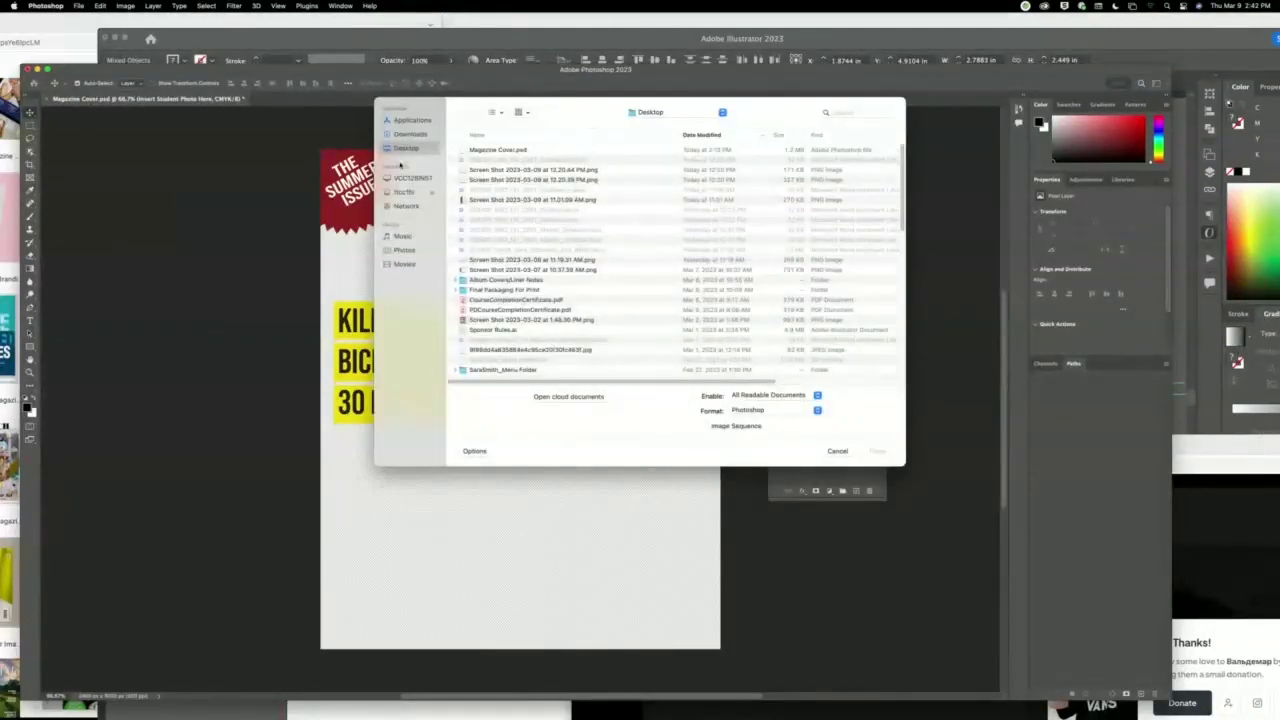
pyautogui.click(422, 134)
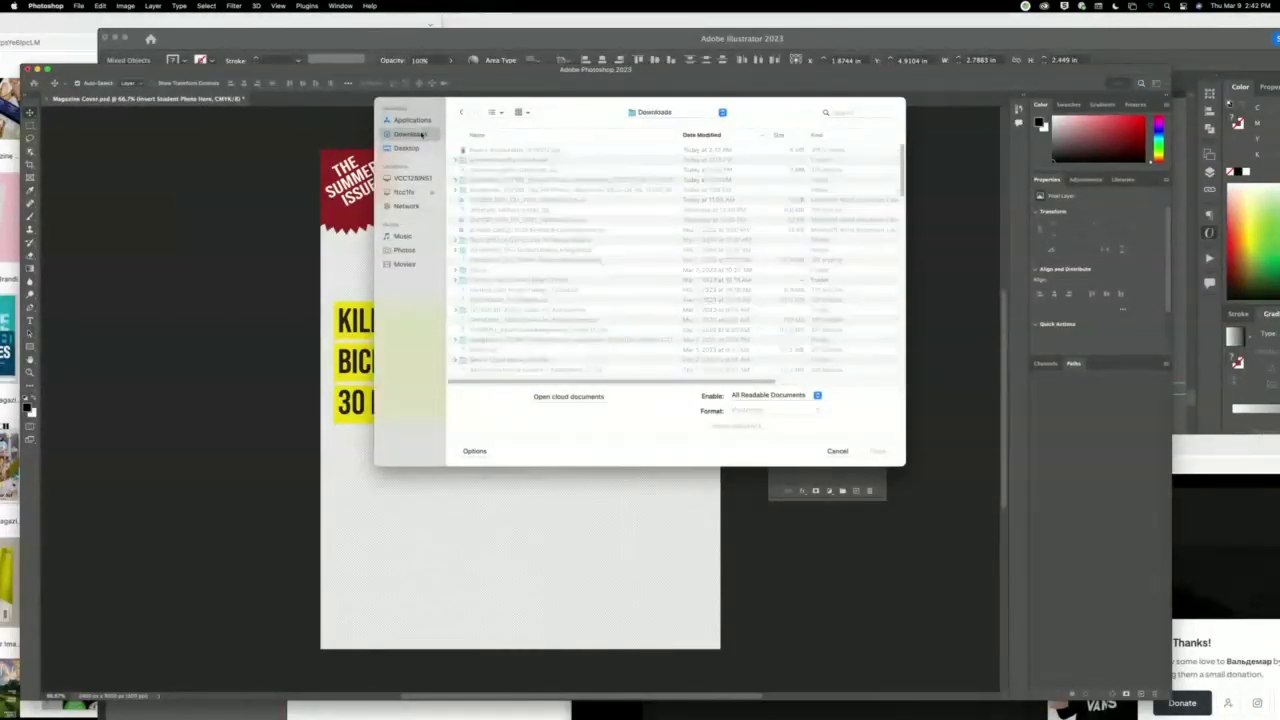
pyautogui.click(519, 151)
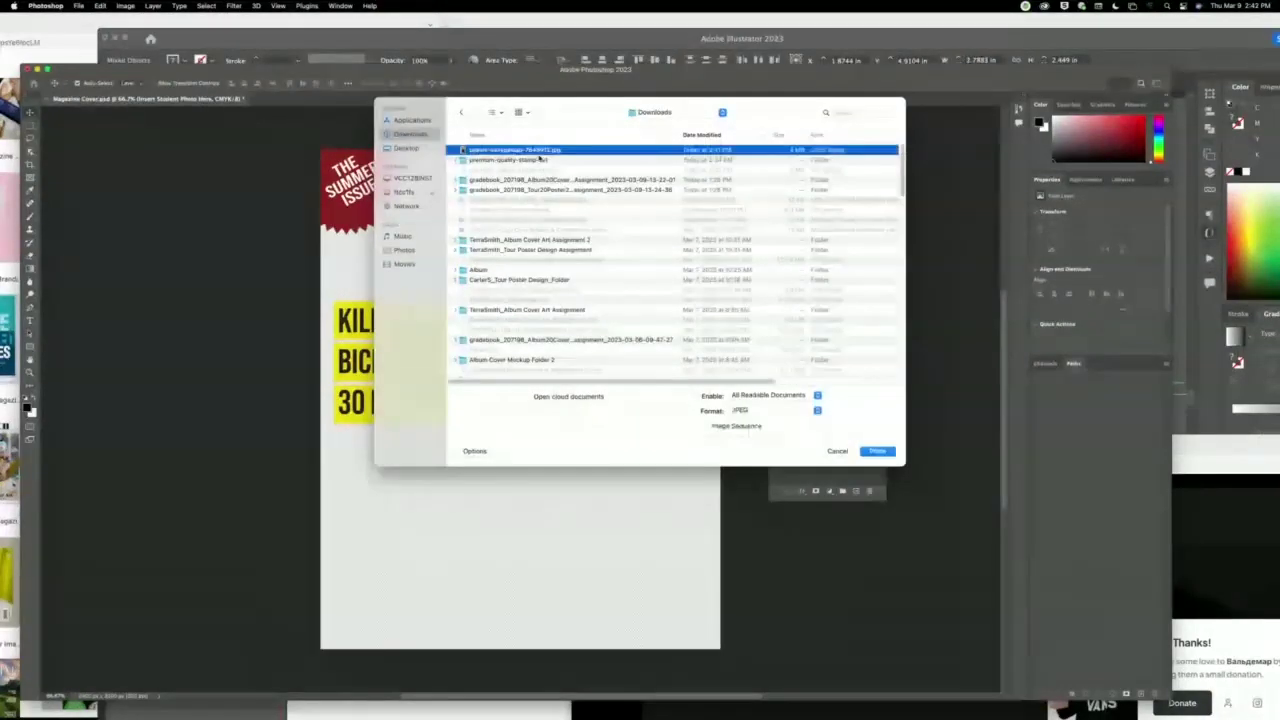
pyautogui.click(877, 451)
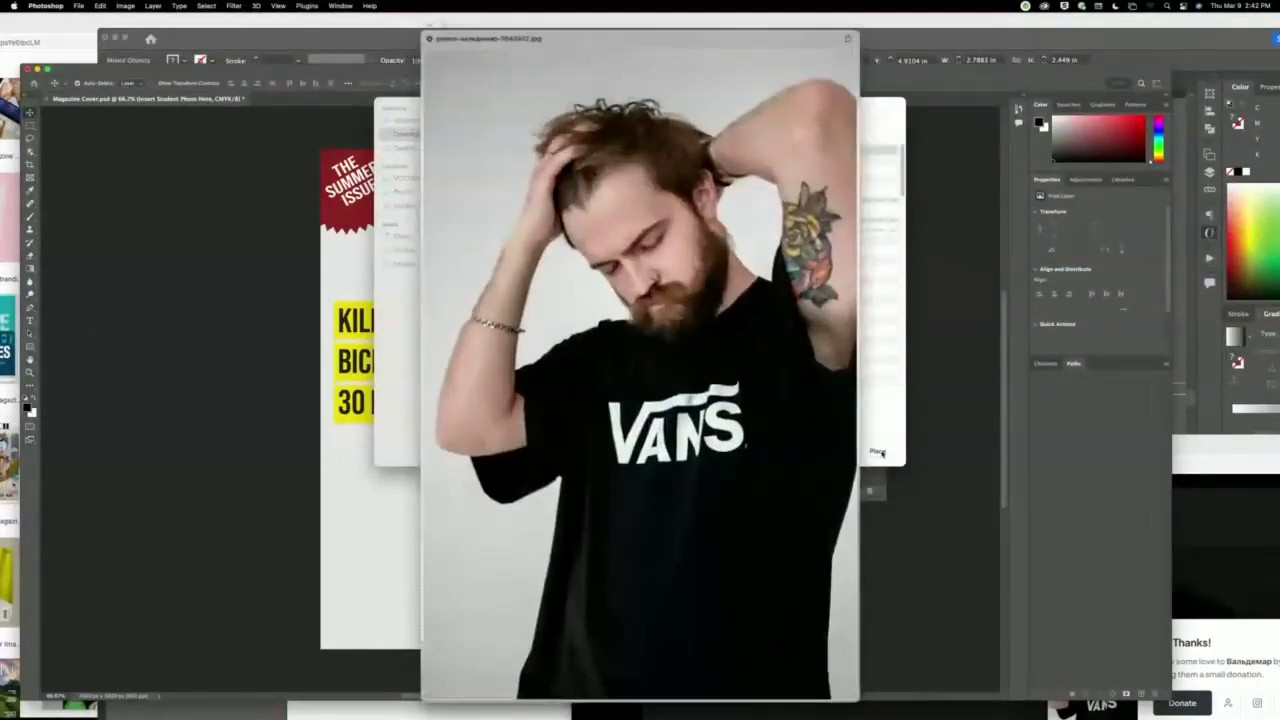
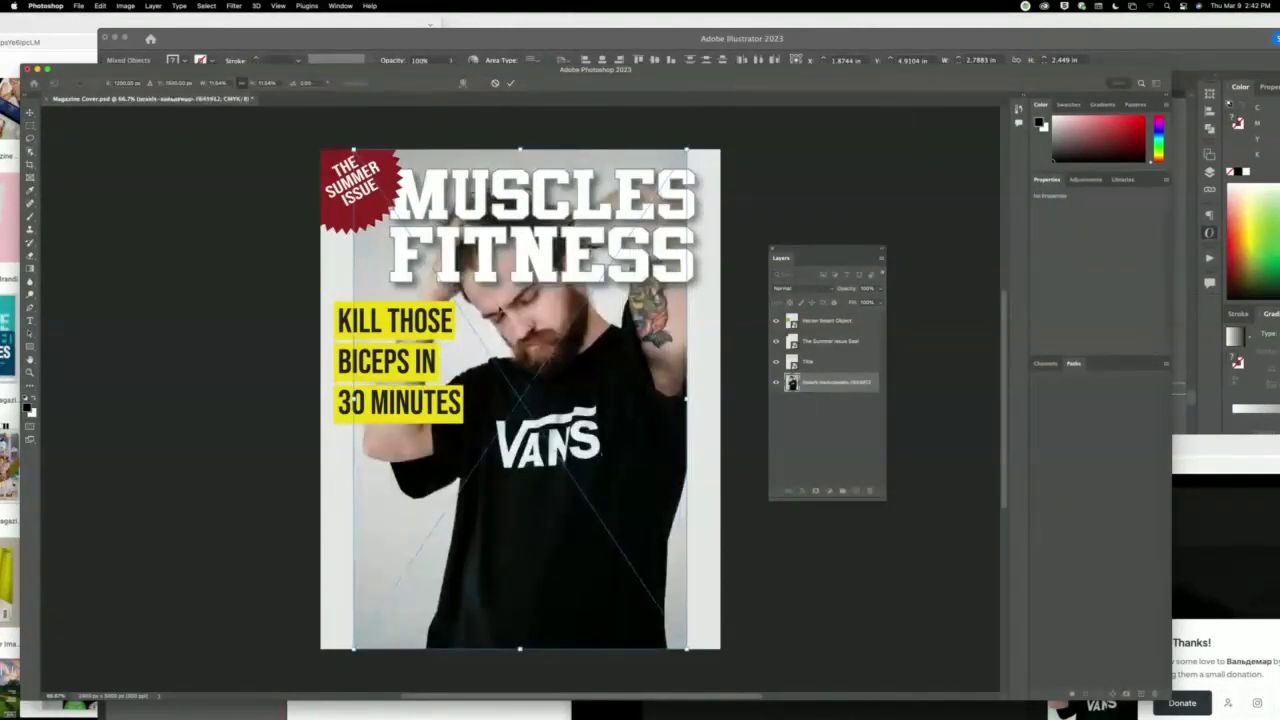
# Centre the placed photo on the cover, commit it, and float the toolbar off the dock.
pyautogui.moveTo(595, 379); pyautogui.dragTo(595, 378)
pyautogui.press('Return')
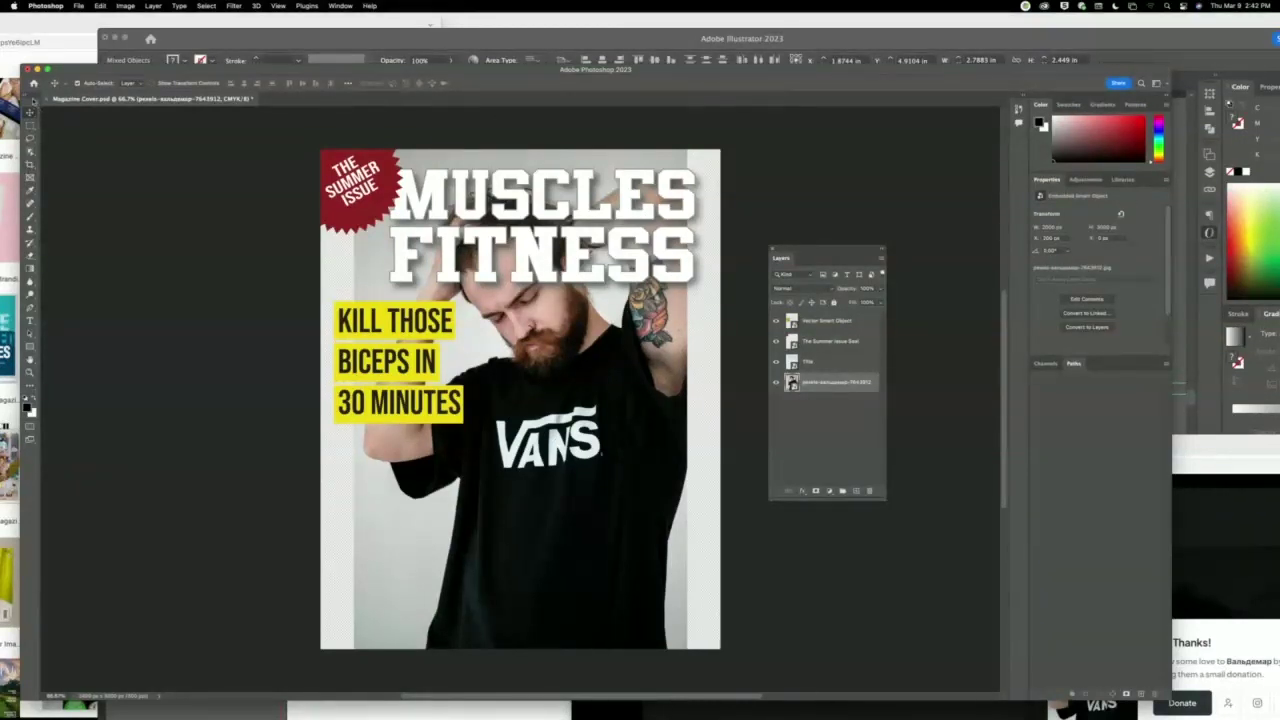
pyautogui.moveTo(28, 104)
pyautogui.mouseDown()
pyautogui.moveTo(62, 106)
pyautogui.moveTo(244, 200)
pyautogui.mouseUp()
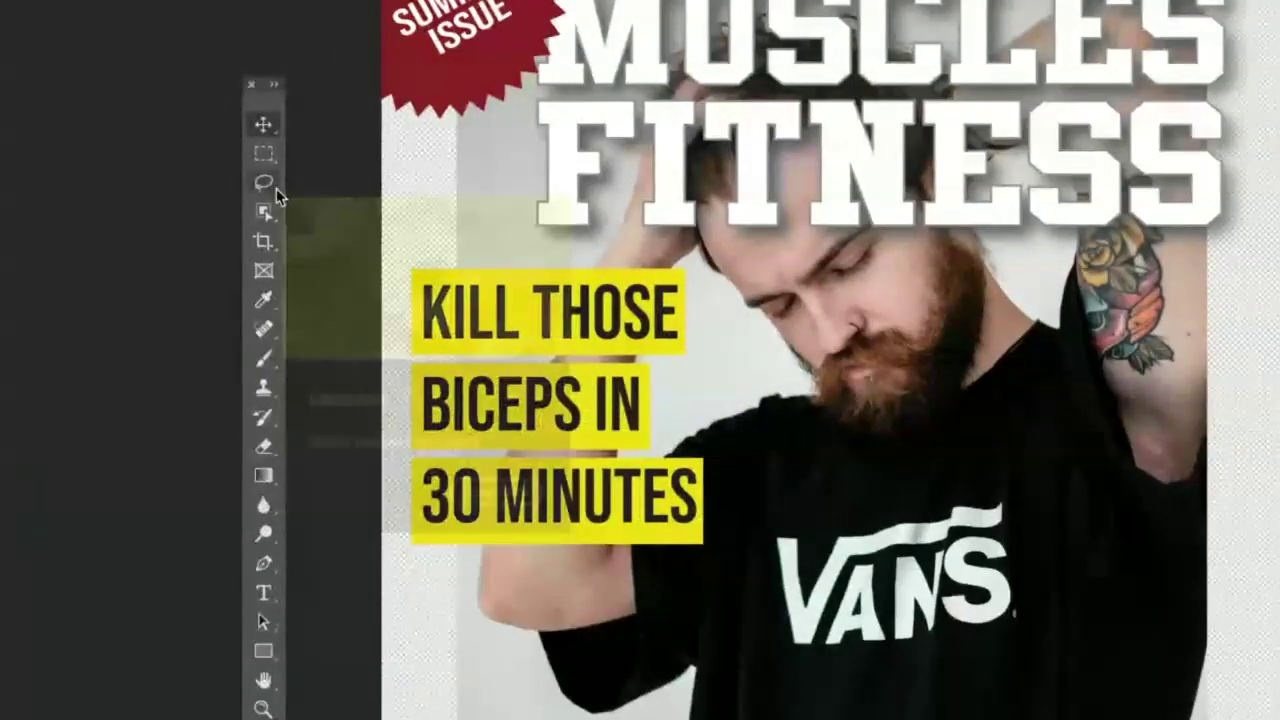
# Select the man automatically with the Quick Selection Tool's Select Subject.
pyautogui.click(276, 188)
pyautogui.click(275, 219)
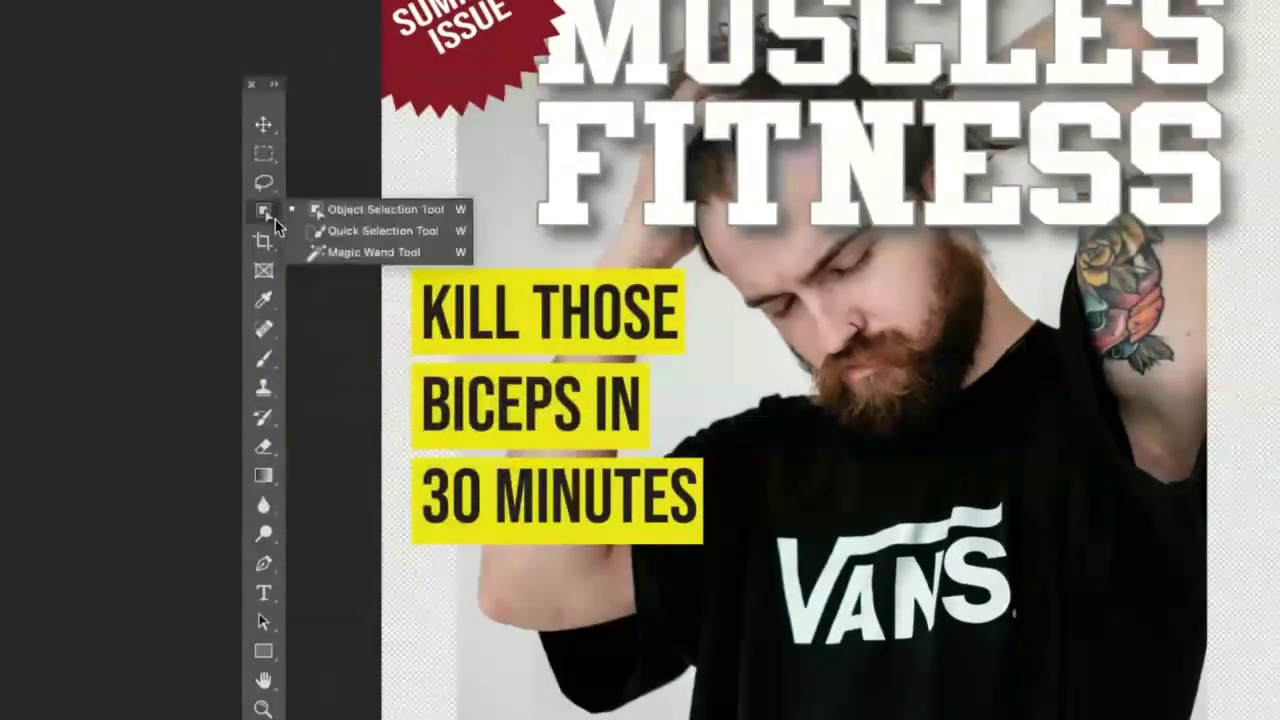
pyautogui.click(388, 230)
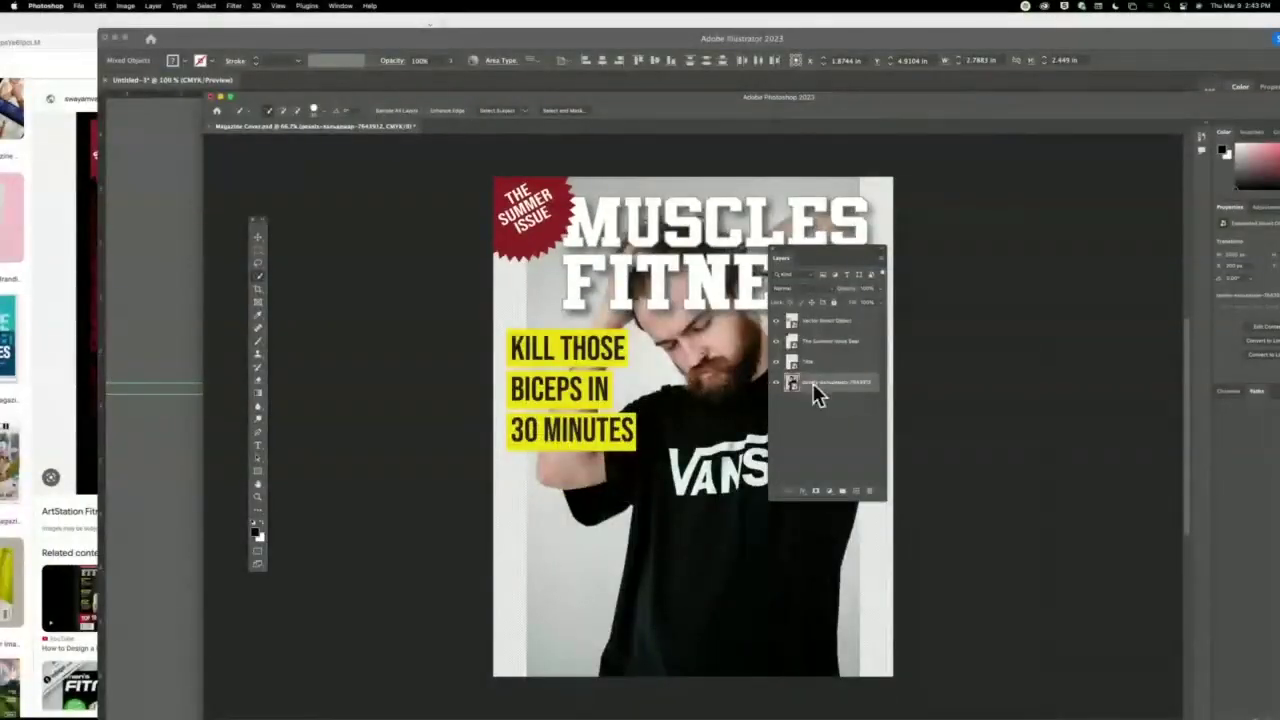
pyautogui.click(497, 111)
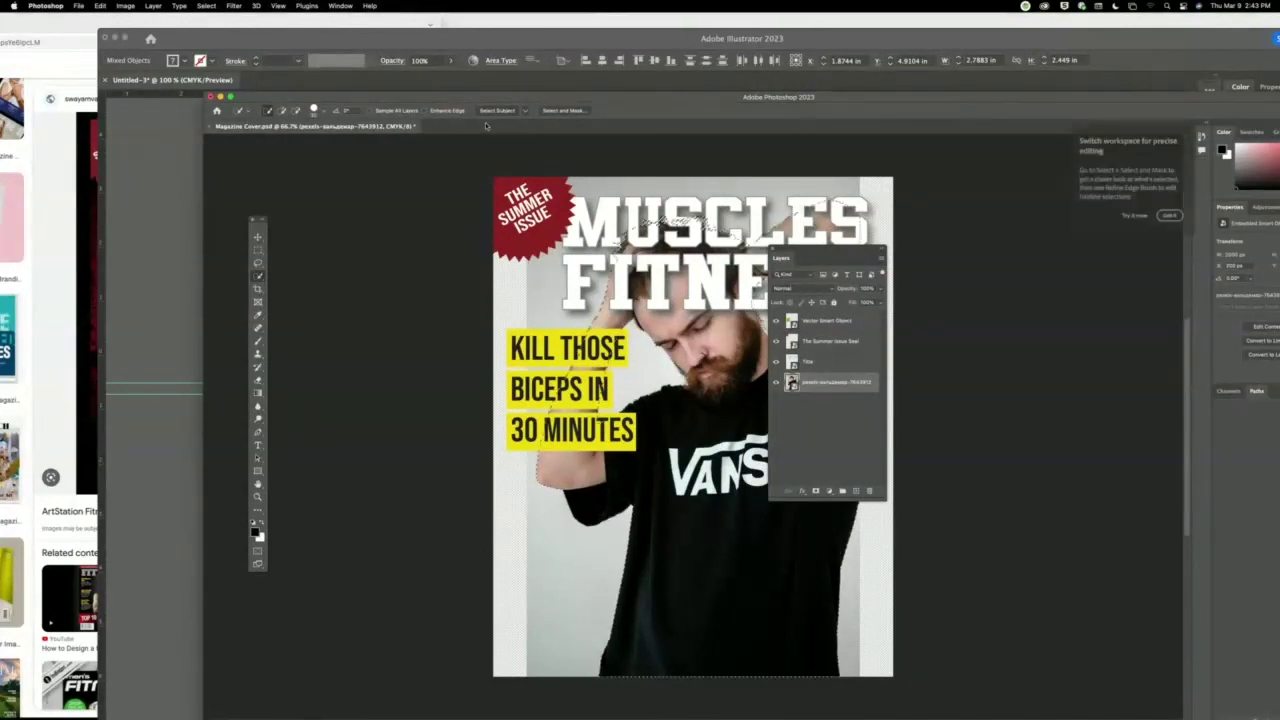
# Move the Layers panel aside and open the Select and Mask workspace.
pyautogui.moveTo(822, 249); pyautogui.dragTo(913, 271)
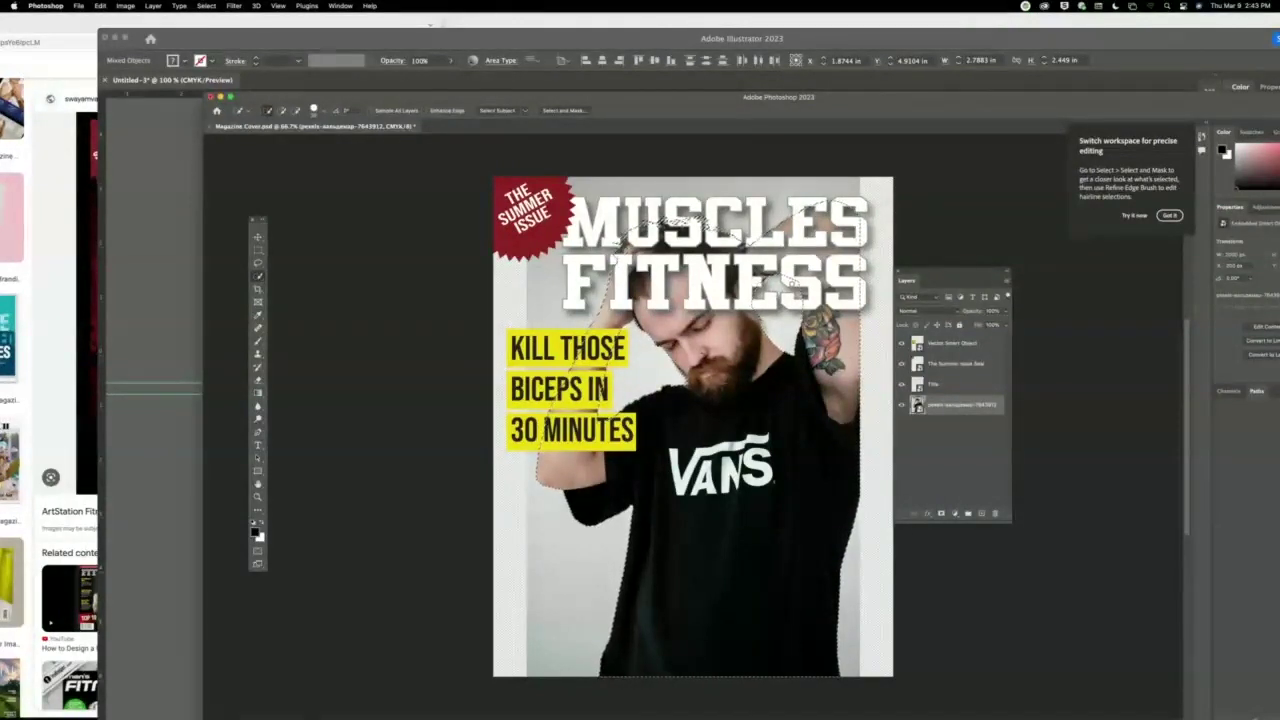
pyautogui.click(564, 110)
pyautogui.moveTo(708, 97); pyautogui.dragTo(554, 17)
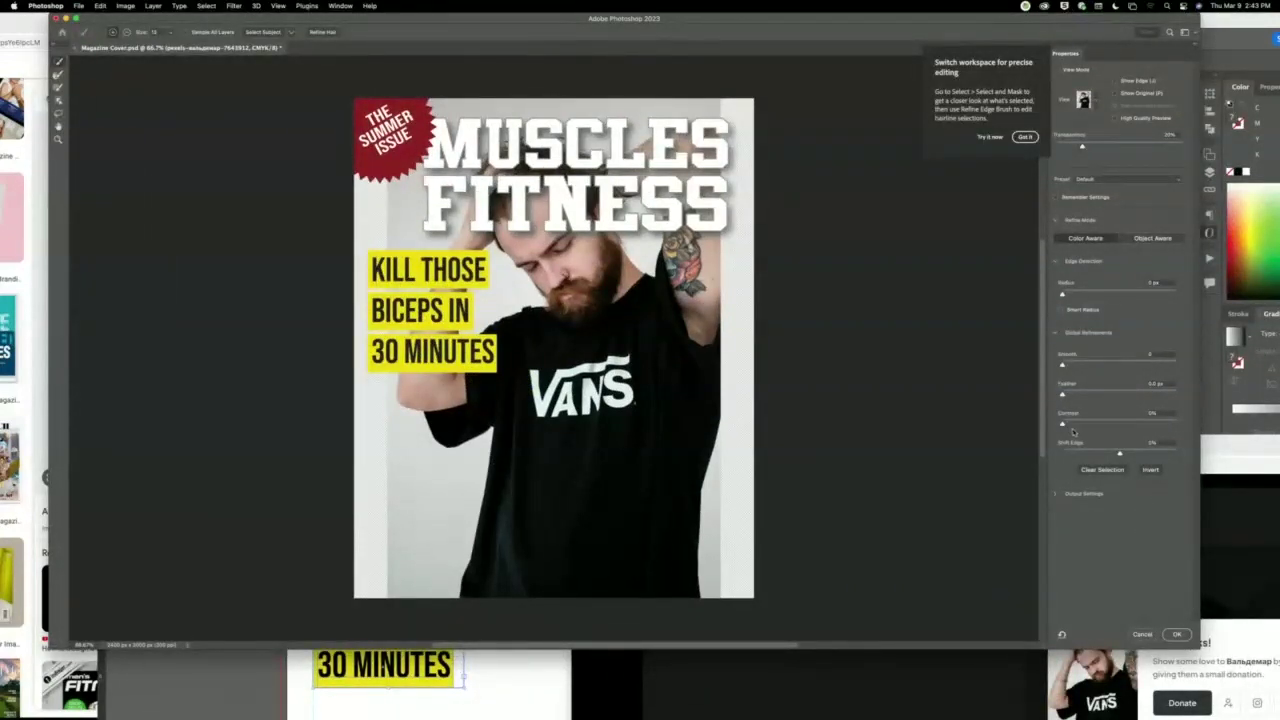
# Output the refined selection as 'New Layer with Layer Mask' and confirm.
pyautogui.click(1025, 137)
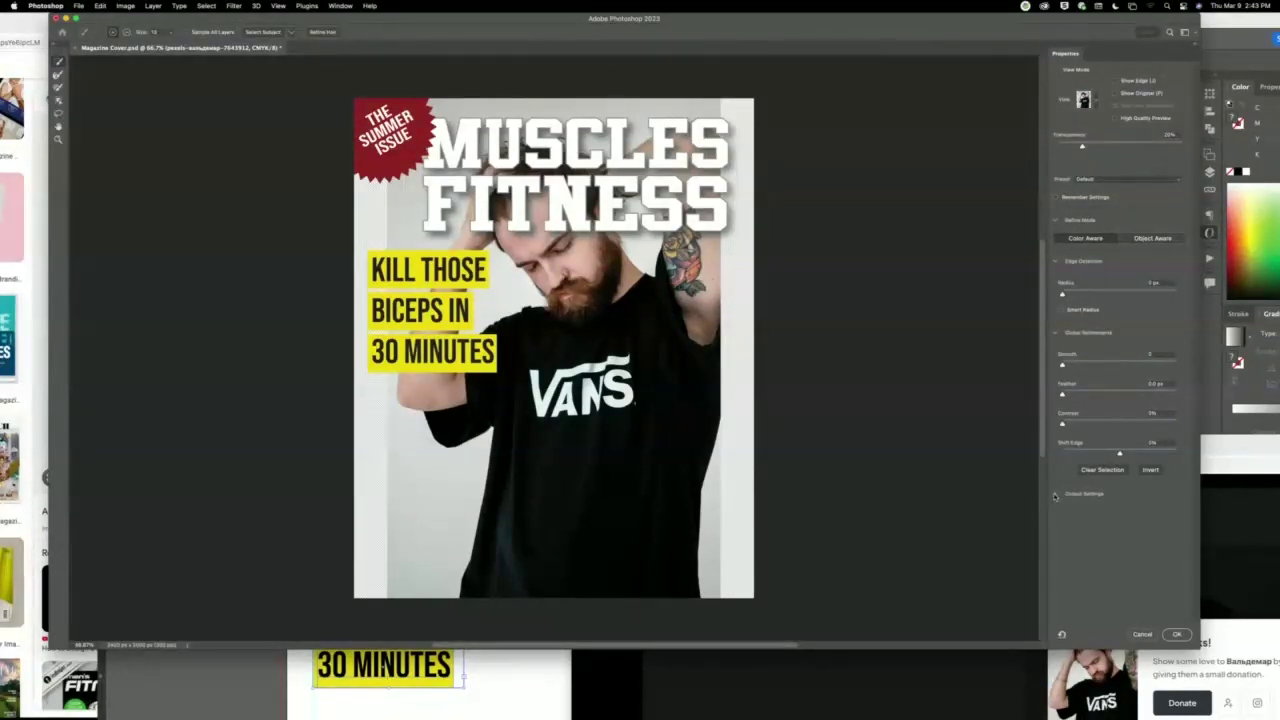
pyautogui.click(1055, 495)
pyautogui.click(1134, 550)
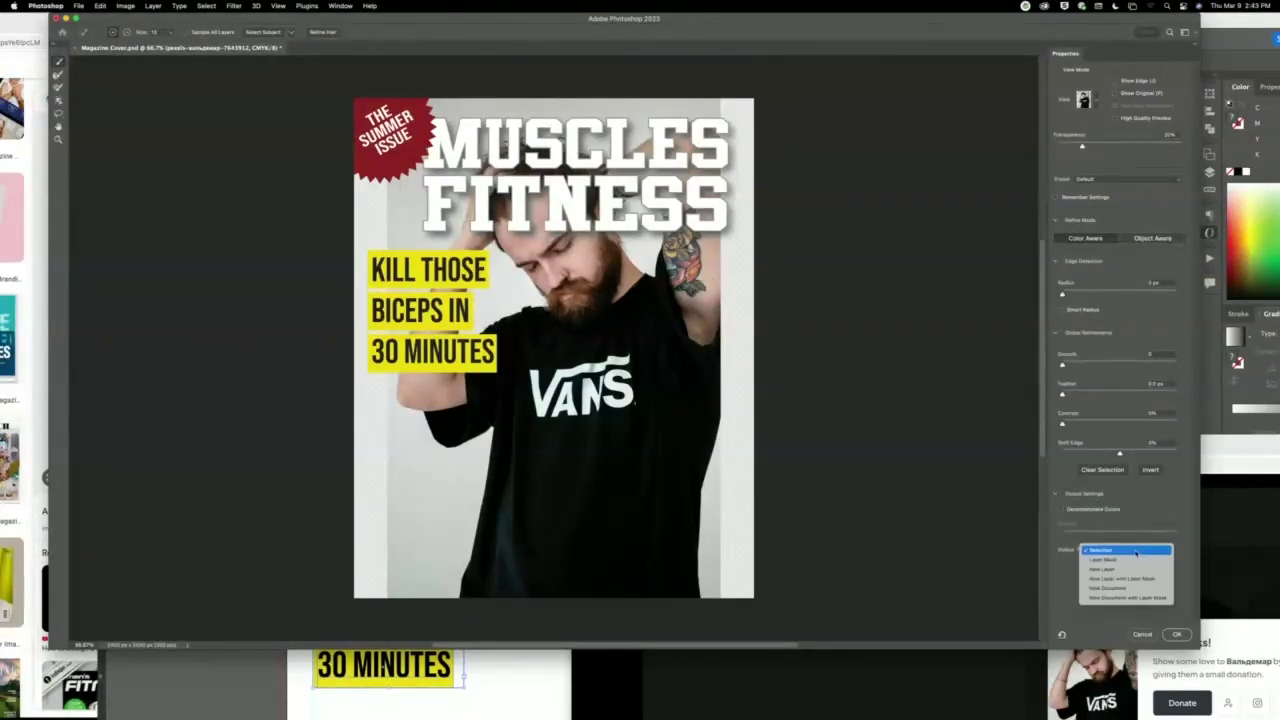
pyautogui.click(1134, 579)
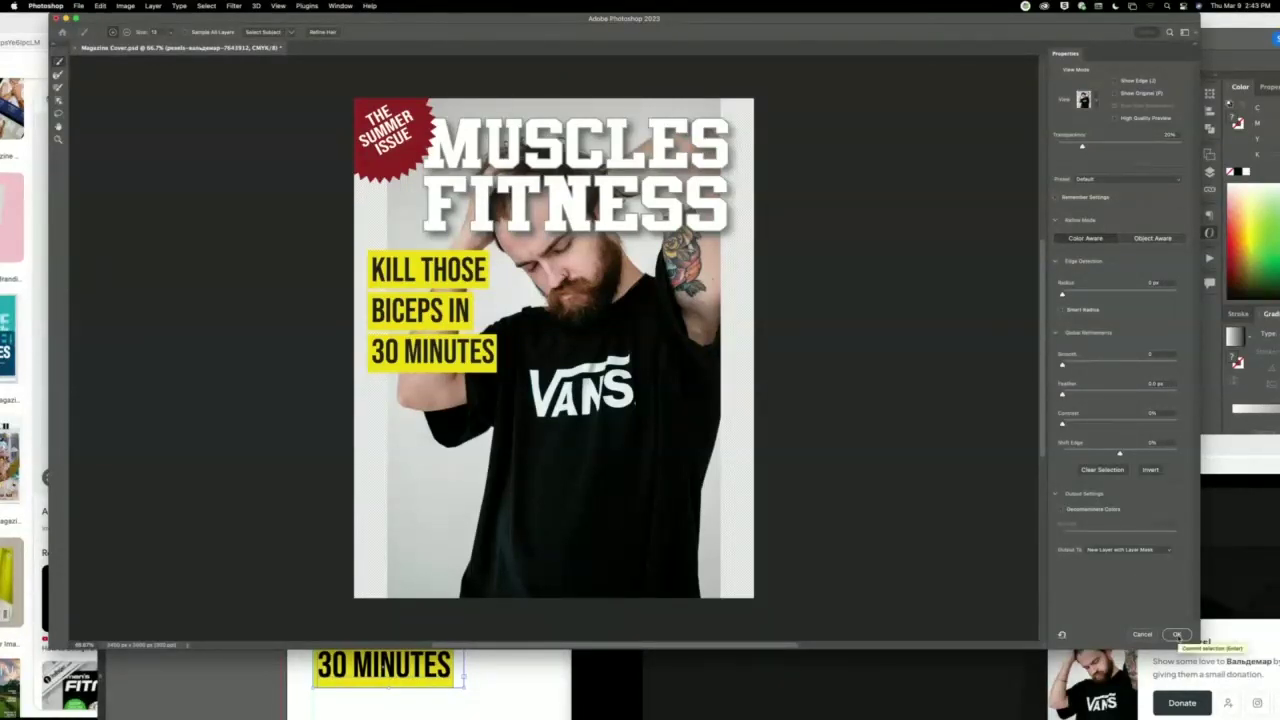
pyautogui.click(1177, 635)
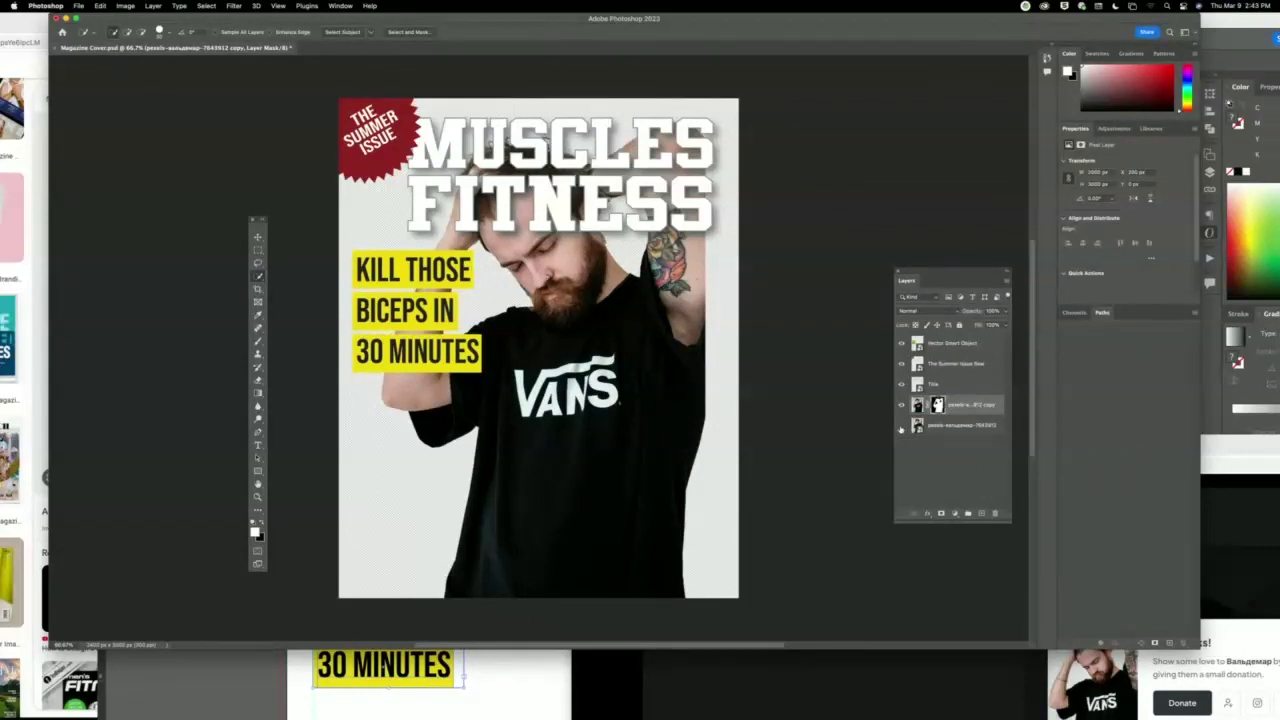
# Hide the original photo, move the masked man above Title, and shift him down-right over 'FITNESS'.
pyautogui.click(901, 426)
pyautogui.click(901, 405)
pyautogui.click(901, 405)
pyautogui.click(902, 405)
pyautogui.click(978, 407)
pyautogui.moveTo(978, 407); pyautogui.dragTo(965, 384)
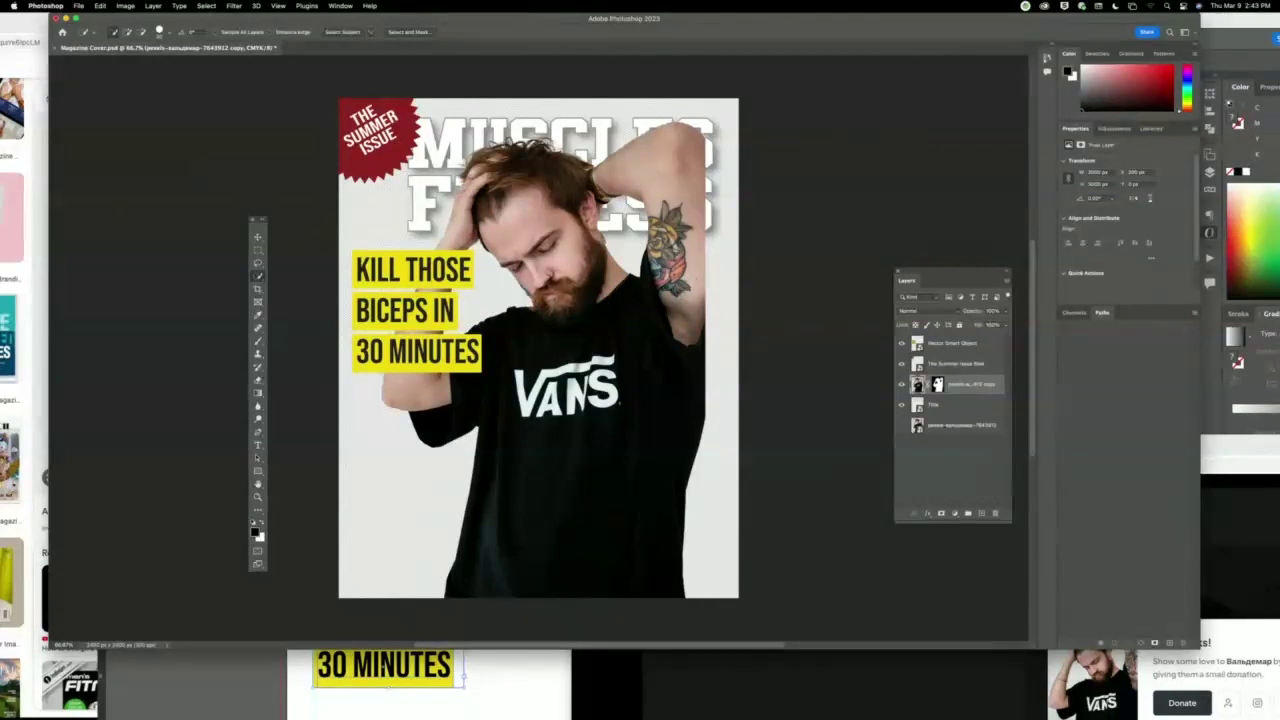
pyautogui.click(258, 238)
pyautogui.moveTo(585, 305); pyautogui.dragTo(639, 383)
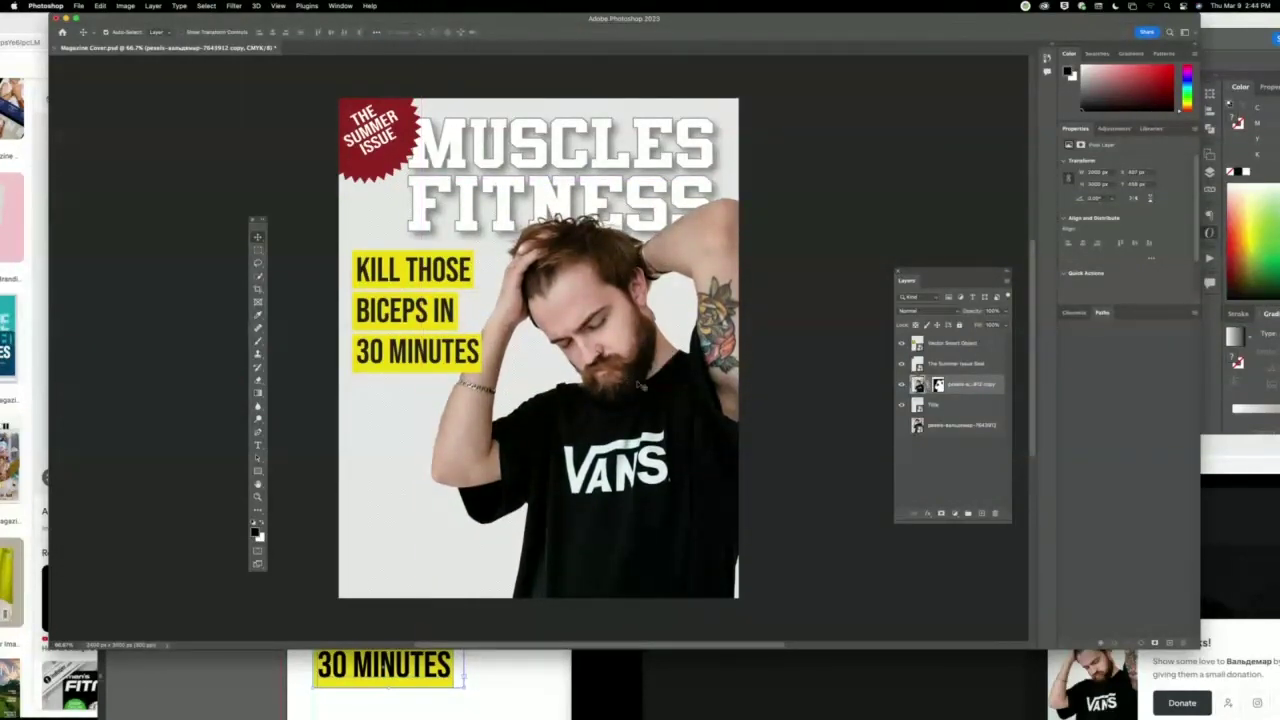
# Paint on the man's layer mask to clean up the edges around his hand and hair.
pyautogui.click(257, 496)
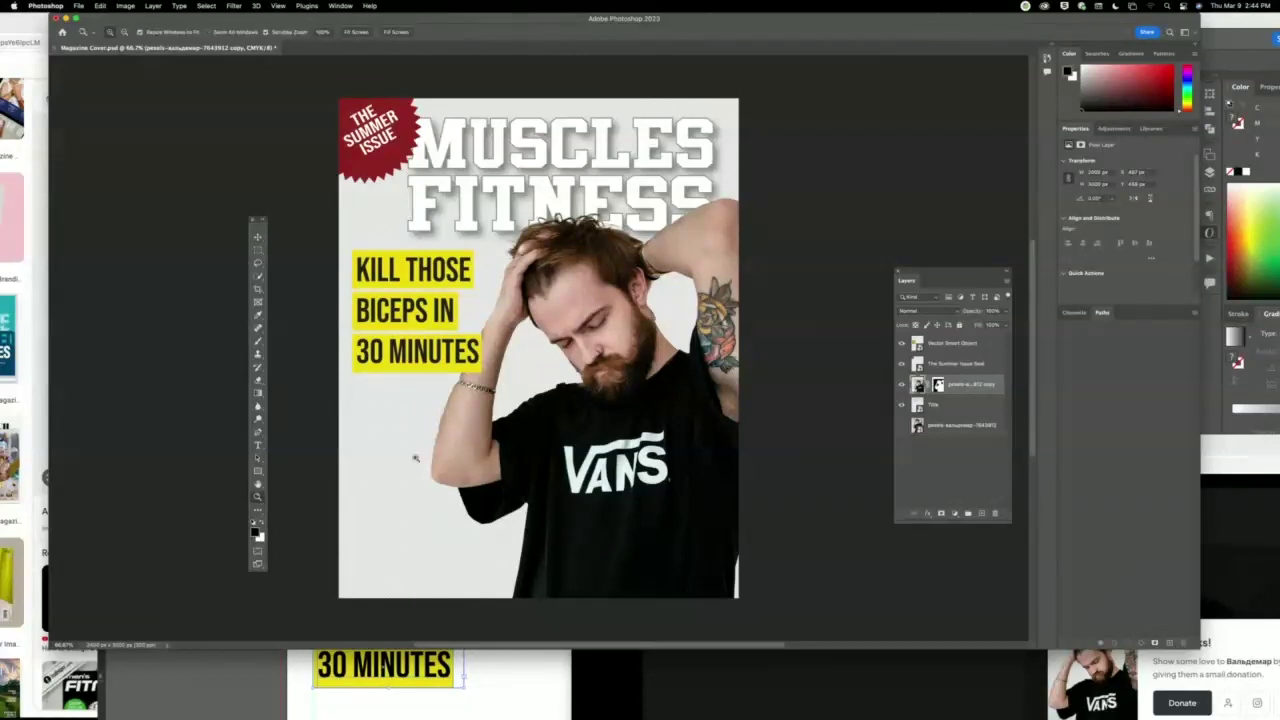
pyautogui.moveTo(508, 234); pyautogui.dragTo(566, 288)
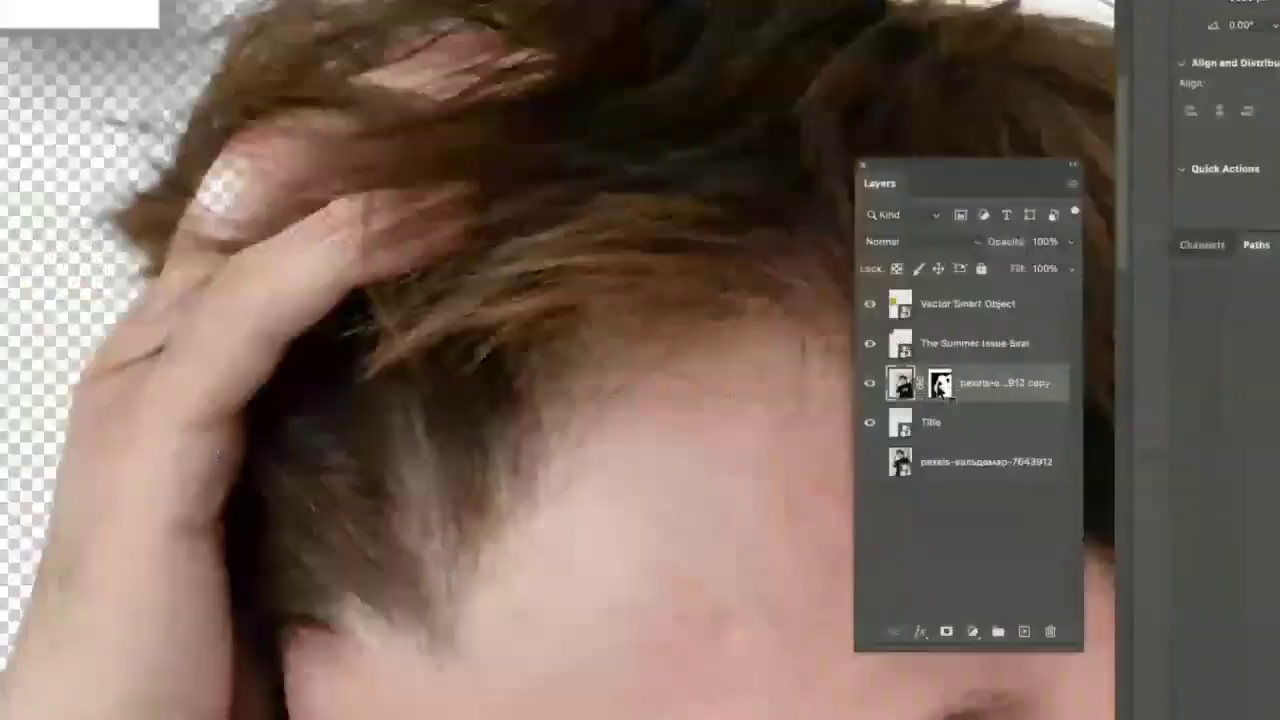
pyautogui.click(937, 384)
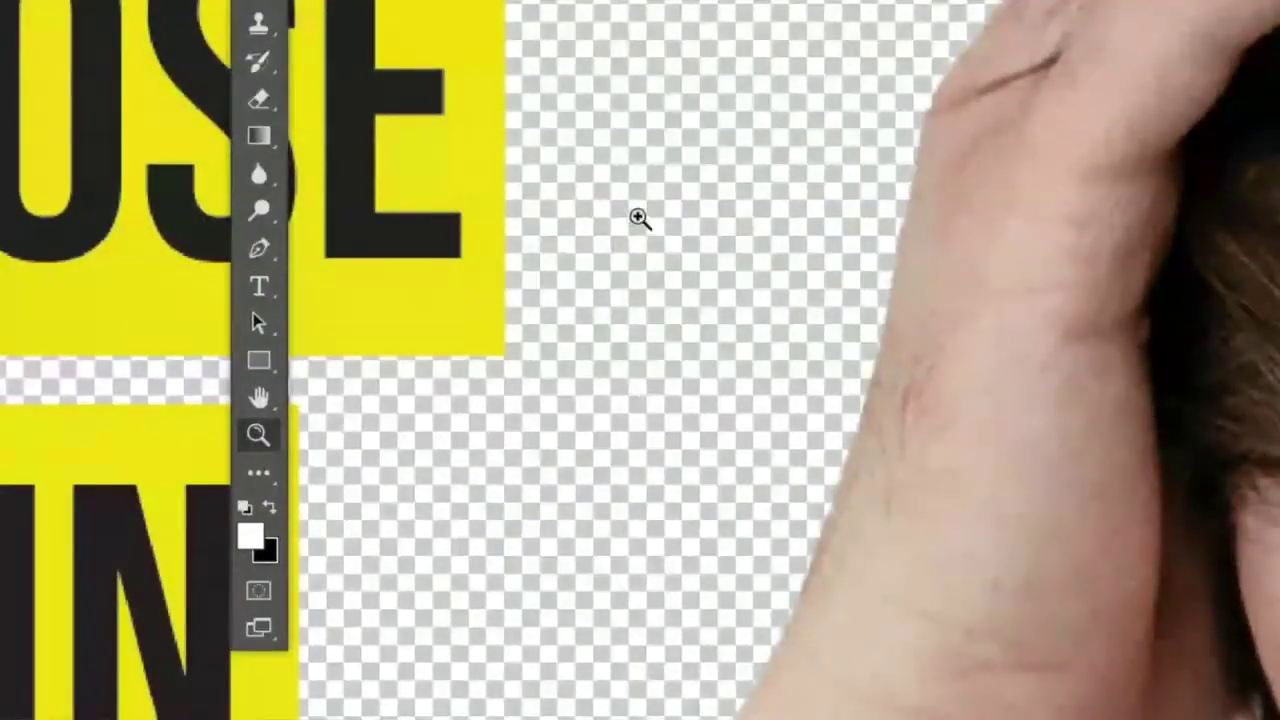
pyautogui.press('b')
pyautogui.moveTo(820, 220)
pyautogui.mouseDown()
pyautogui.moveTo(480, 414)
pyautogui.moveTo(1025, 240)
pyautogui.mouseUp()
pyautogui.moveTo(700, 160)
pyautogui.mouseDown()
pyautogui.moveTo(632, 252)
pyautogui.moveTo(665, 250)
pyautogui.moveTo(660, 235)
pyautogui.mouseUp()
pyautogui.hotkey('ctrl', '0')
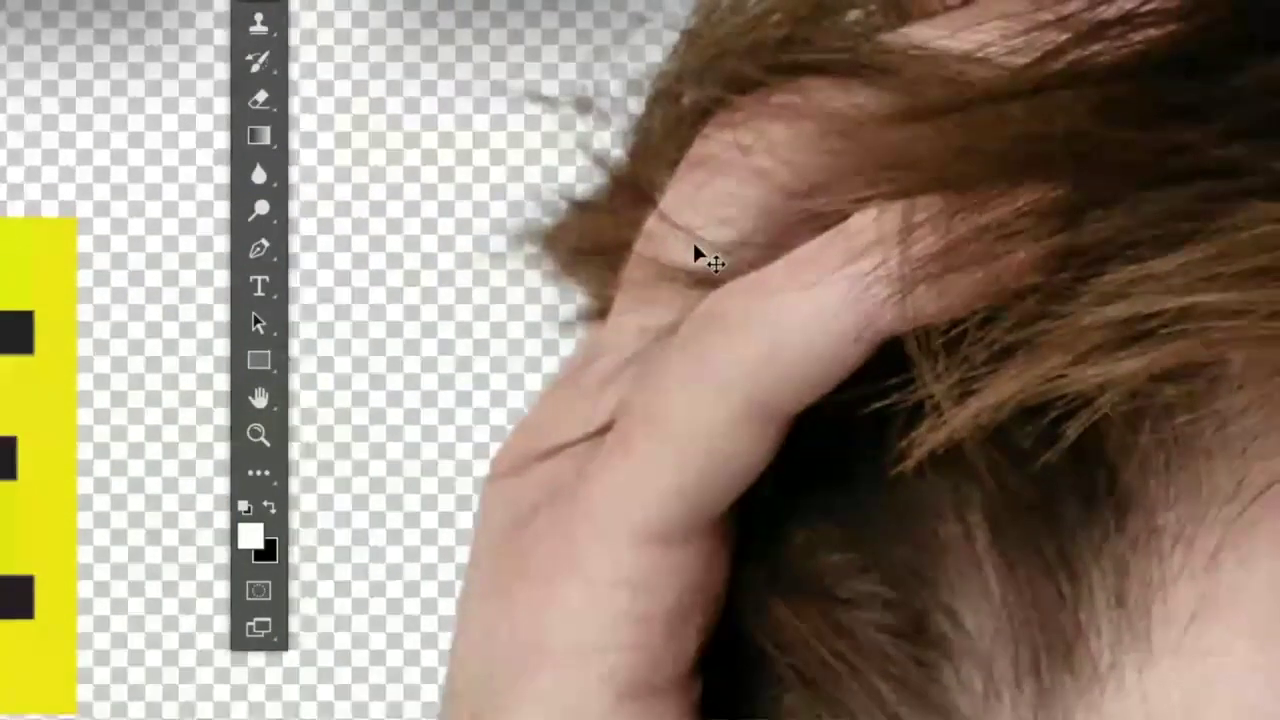
pyautogui.hotkey('ctrl', '-')
pyautogui.moveTo(885, 250); pyautogui.dragTo(500, 285)
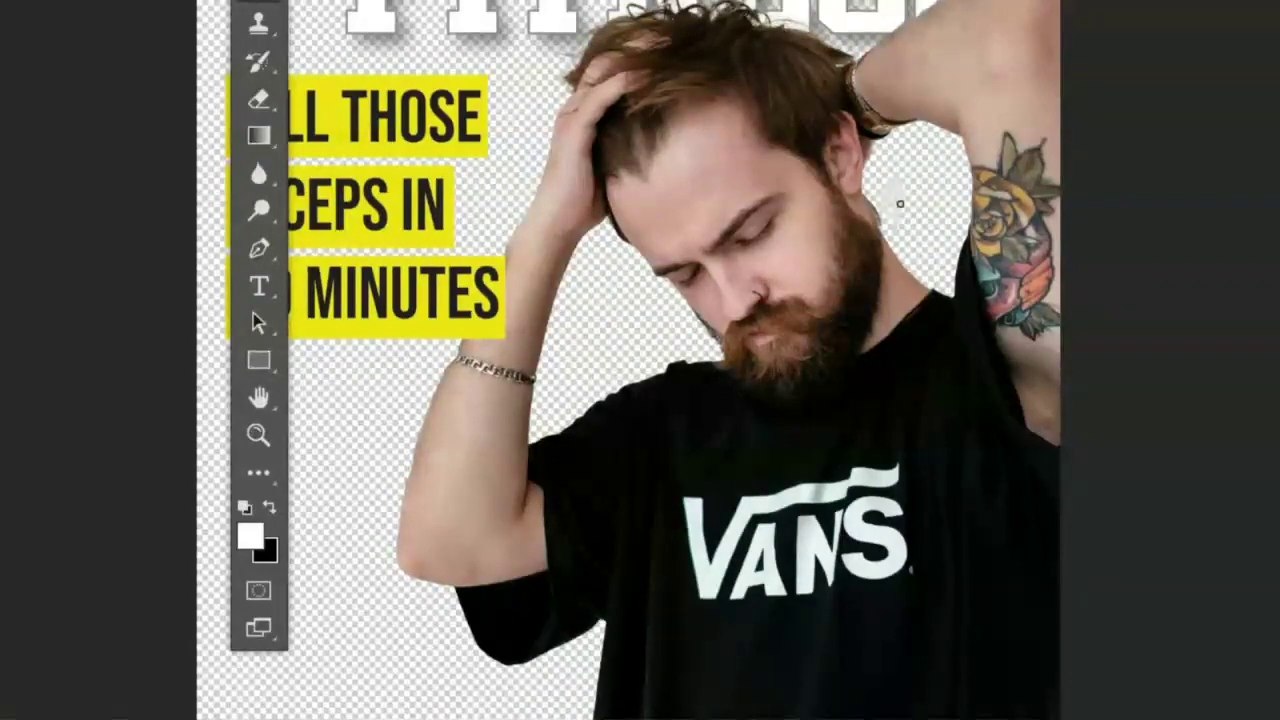
pyautogui.press(']')
pyautogui.press(']')
pyautogui.press(']')
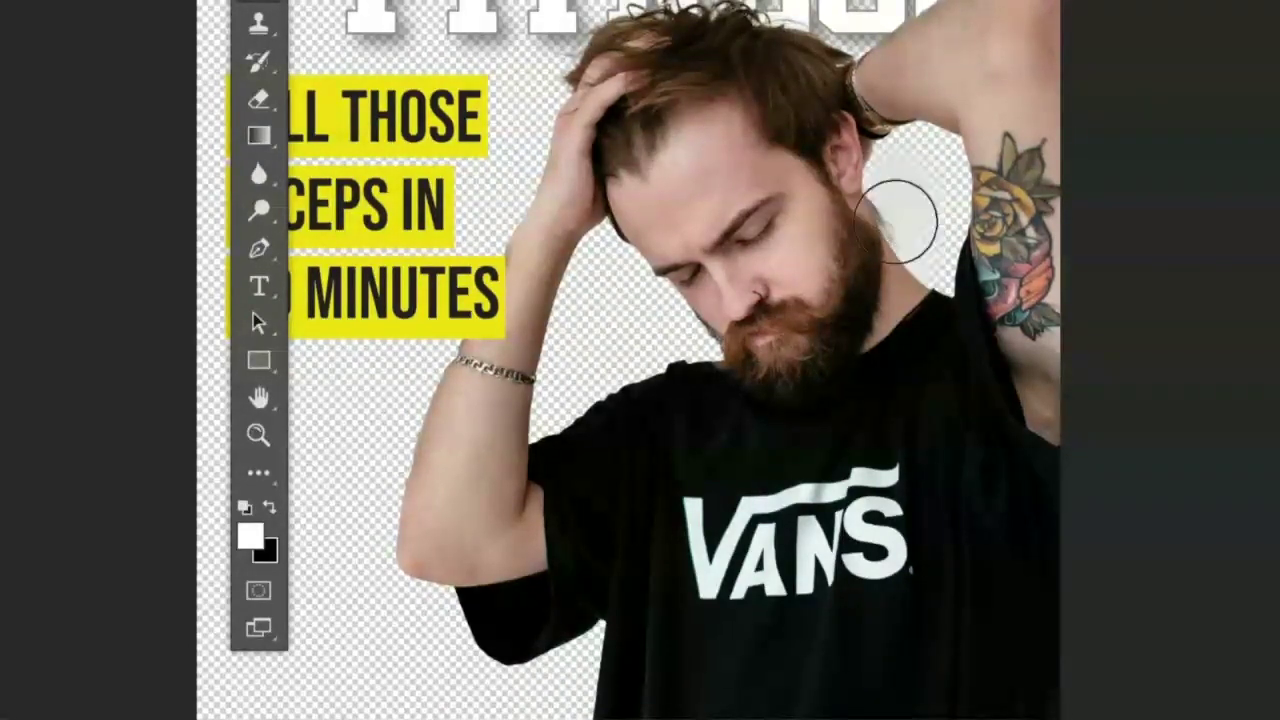
pyautogui.moveTo(896, 221); pyautogui.dragTo(906, 109)
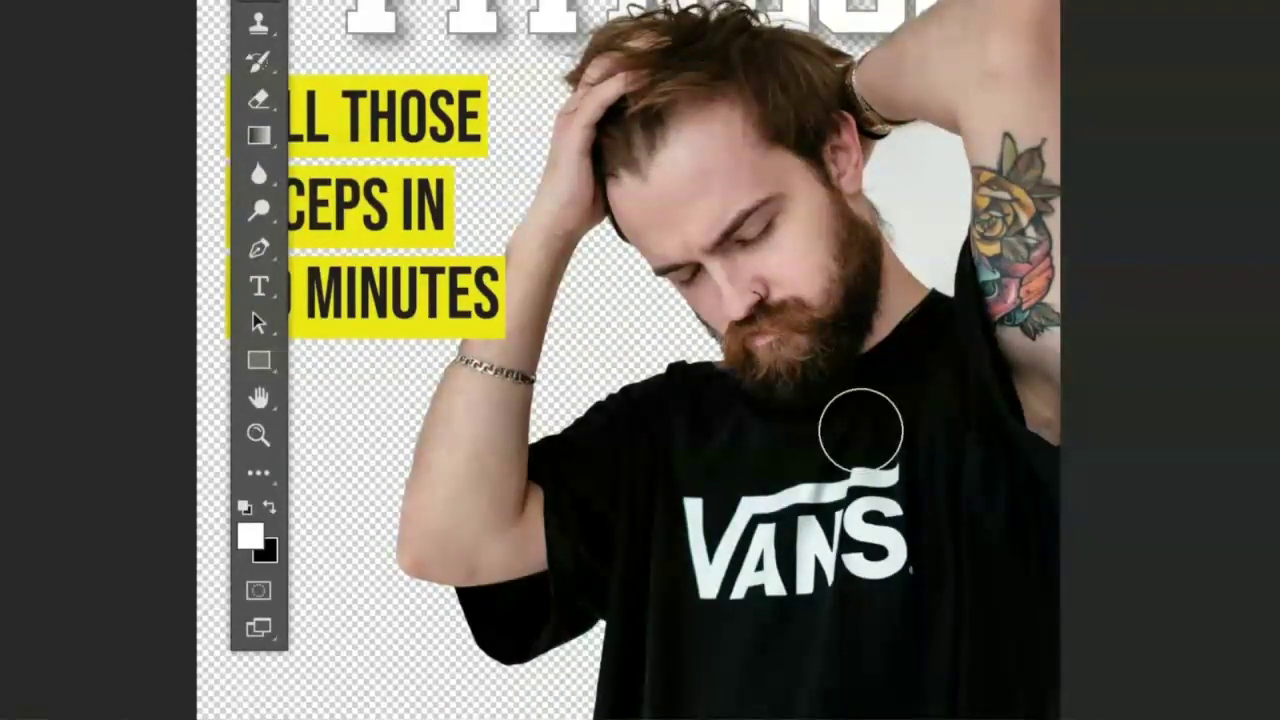
pyautogui.hotkey('ctrl', 'z')
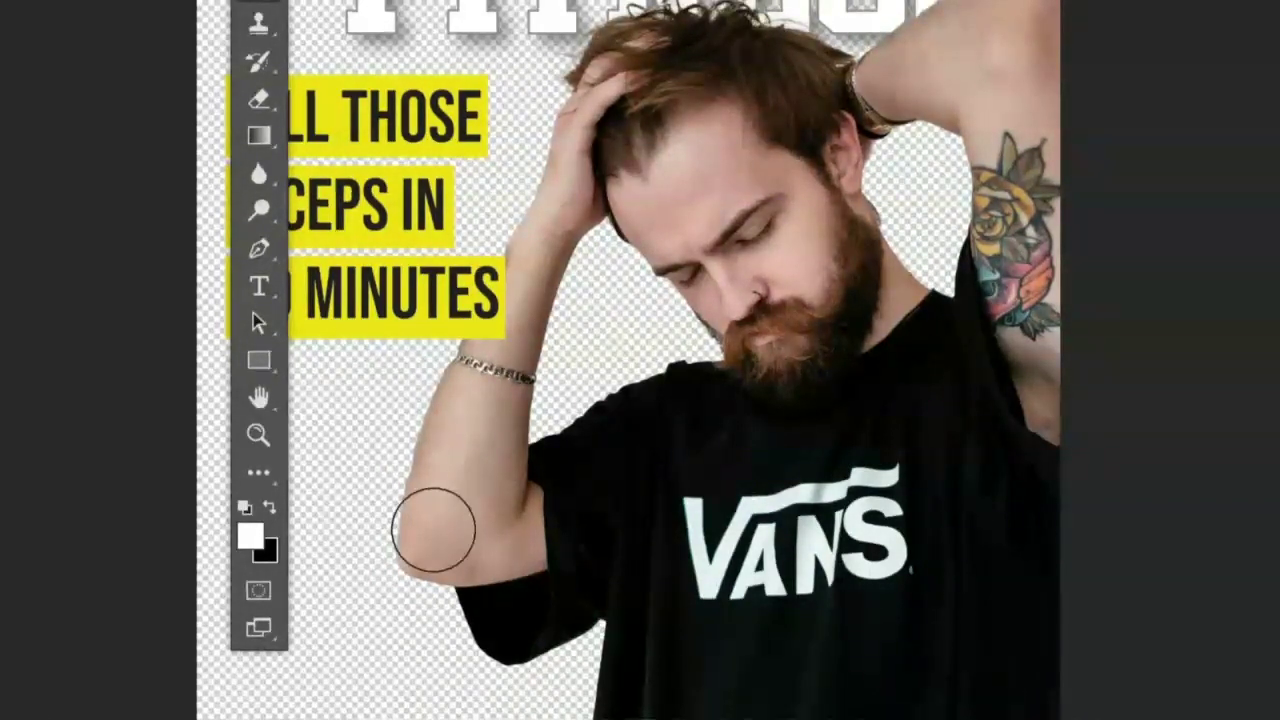
# Set the brush to 77% hardness and 114 px size.
pyautogui.rightClick(383, 370)
pyautogui.moveTo(663, 509); pyautogui.dragTo(676, 505)
pyautogui.moveTo(684, 452); pyautogui.dragTo(634, 449)
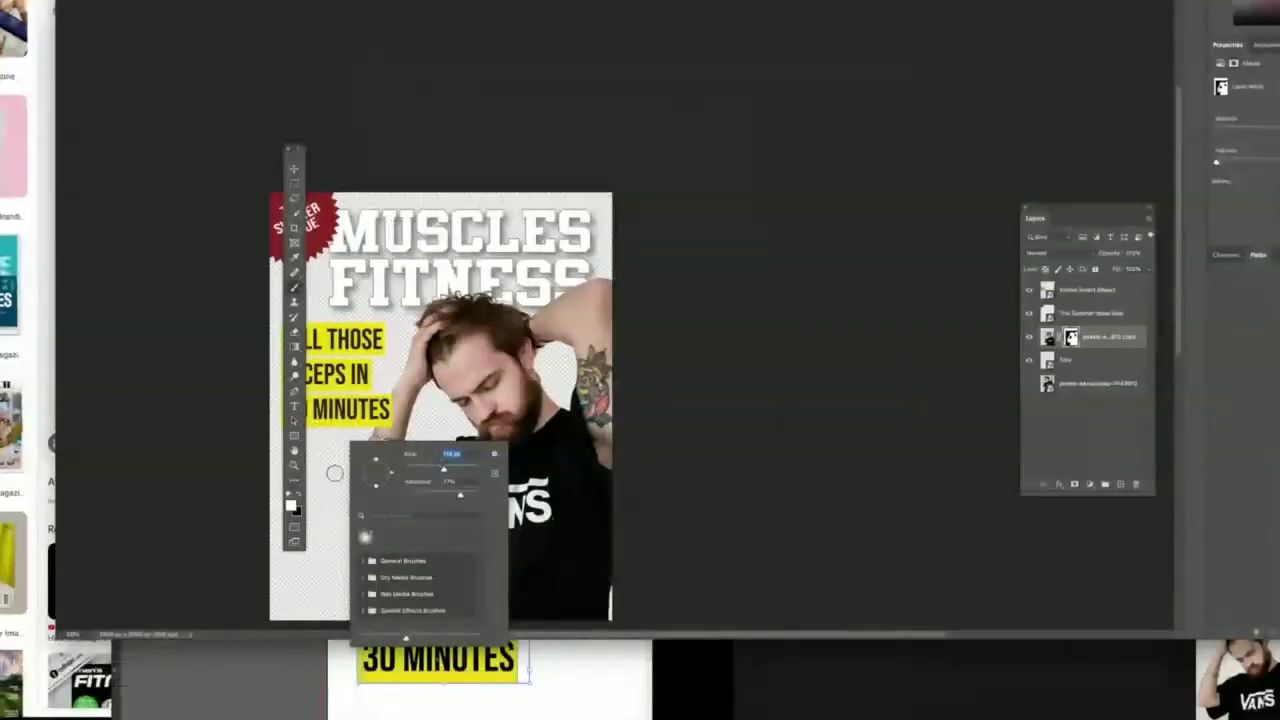
# Move the cut-out man about 33 px right and 18 px down so his shirt reaches the right edge.
pyautogui.press('Return')
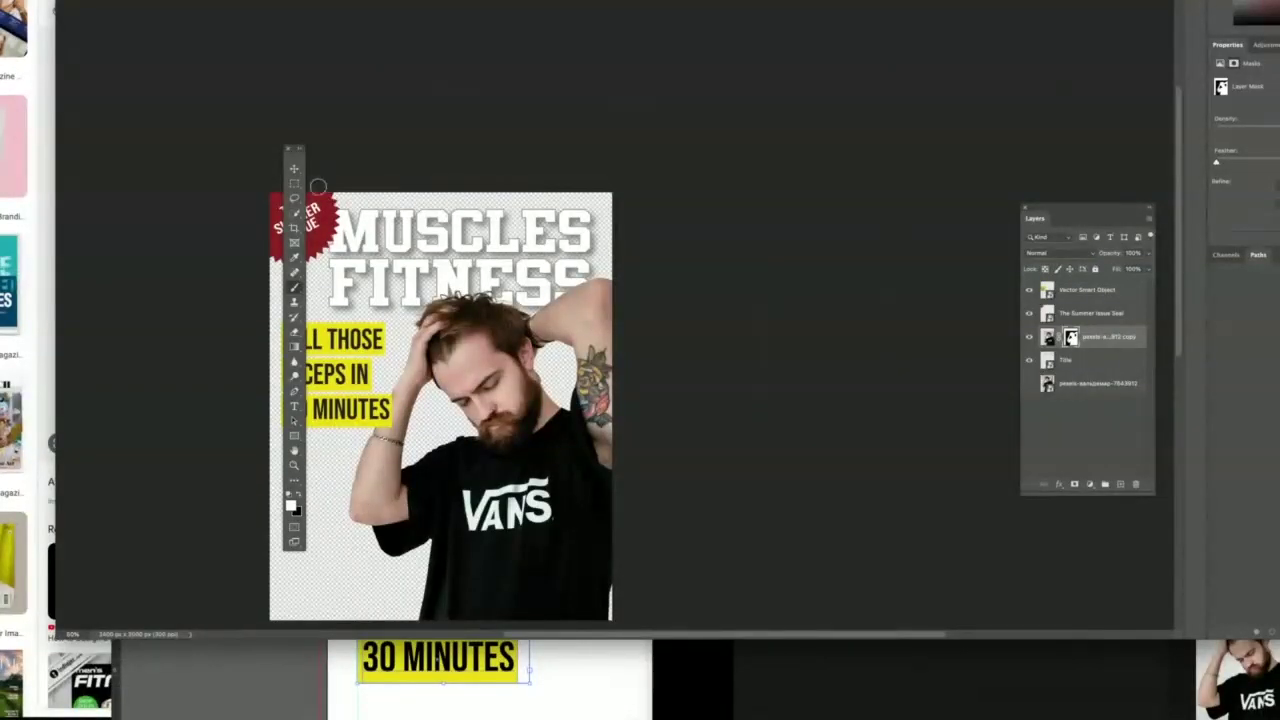
pyautogui.click(294, 169)
pyautogui.moveTo(590, 588); pyautogui.dragTo(594, 580)
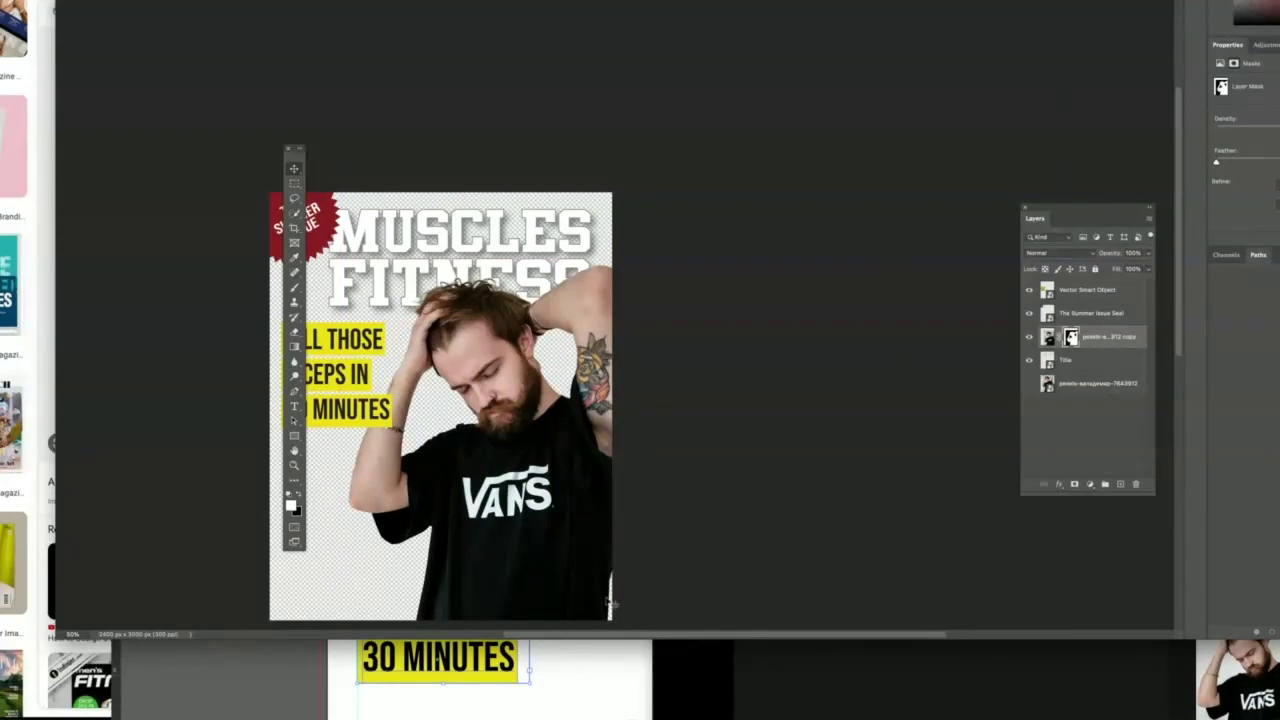
pyautogui.scroll(10, 613, 597)
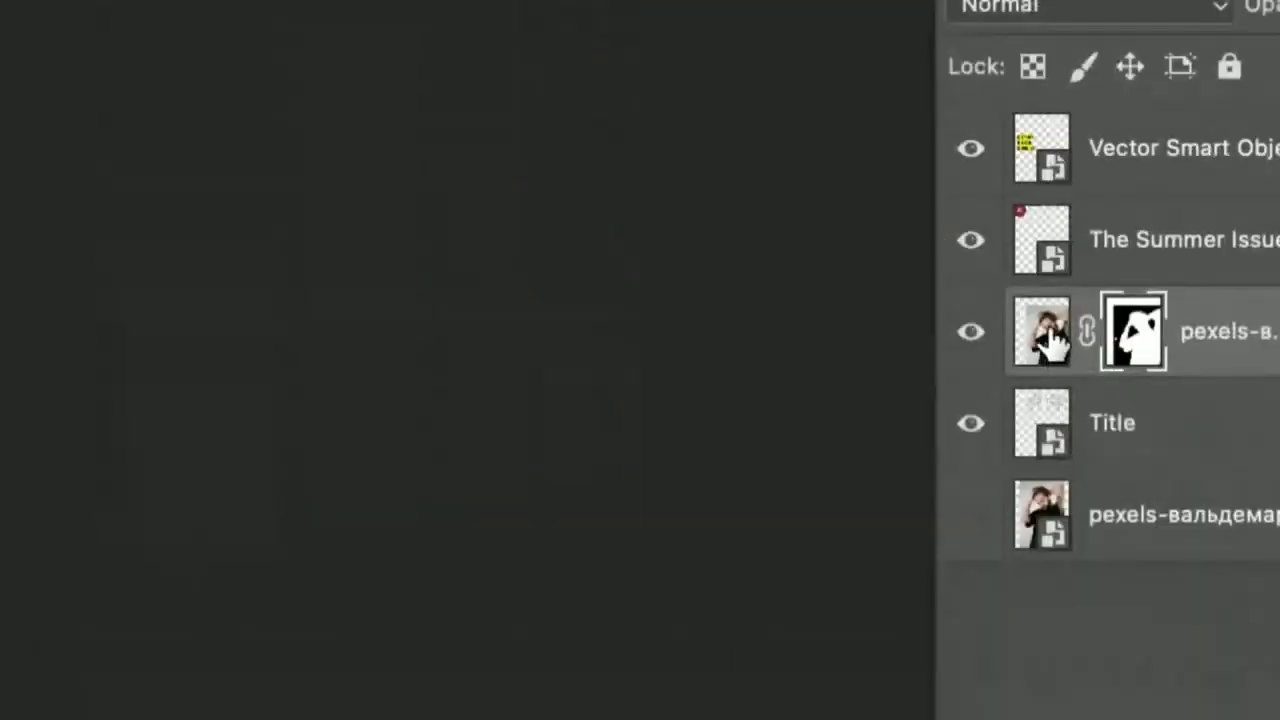
# Lasso the transparent strip beside the shirt's right edge on the man layer.
pyautogui.click(1047, 337)
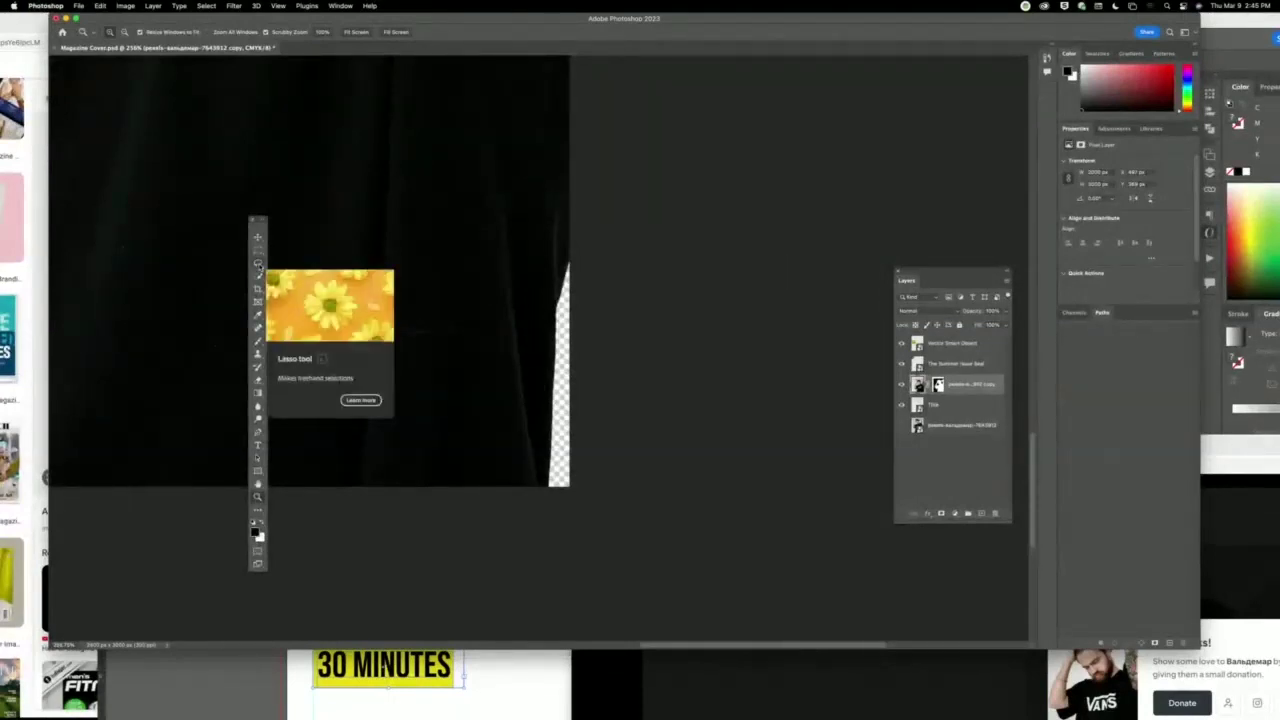
pyautogui.click(259, 265)
pyautogui.moveTo(569, 231)
pyautogui.mouseDown()
pyautogui.moveTo(525, 479)
pyautogui.moveTo(613, 489)
pyautogui.mouseUp()
pyautogui.moveTo(589, 268); pyautogui.dragTo(572, 236)
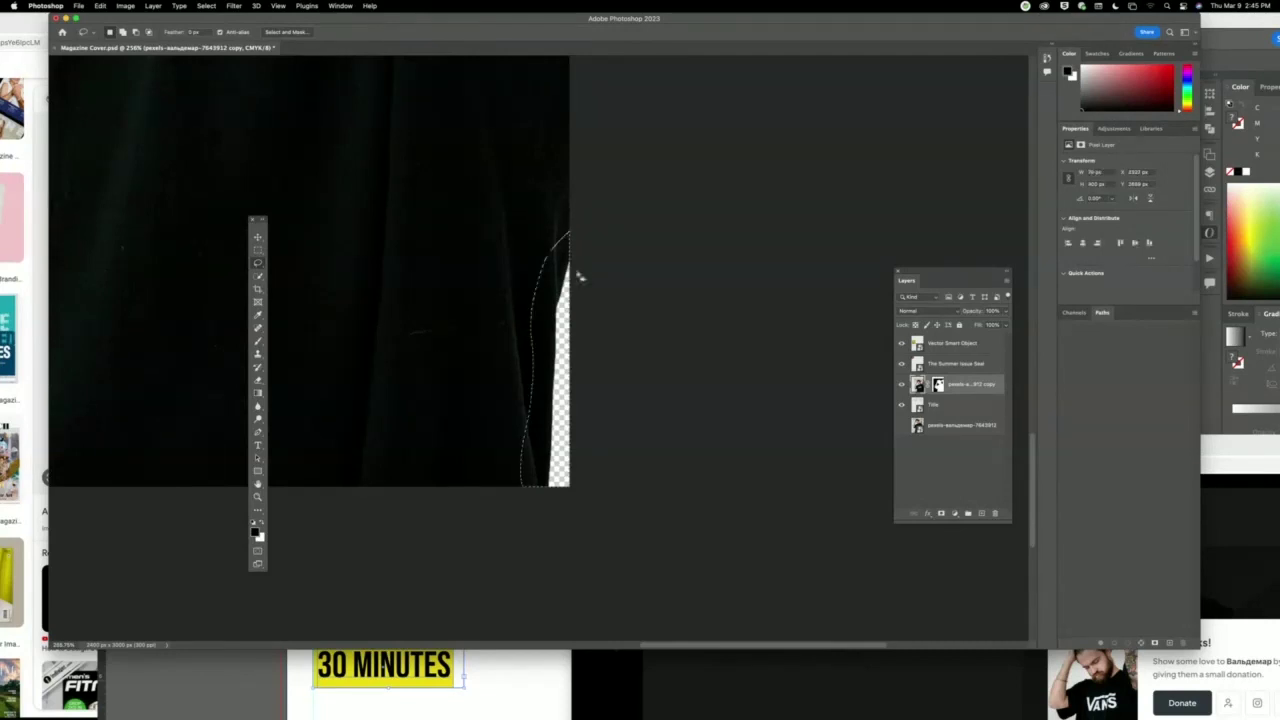
# Fill the selected strip with Content-Aware fill.
pyautogui.click(100, 6)
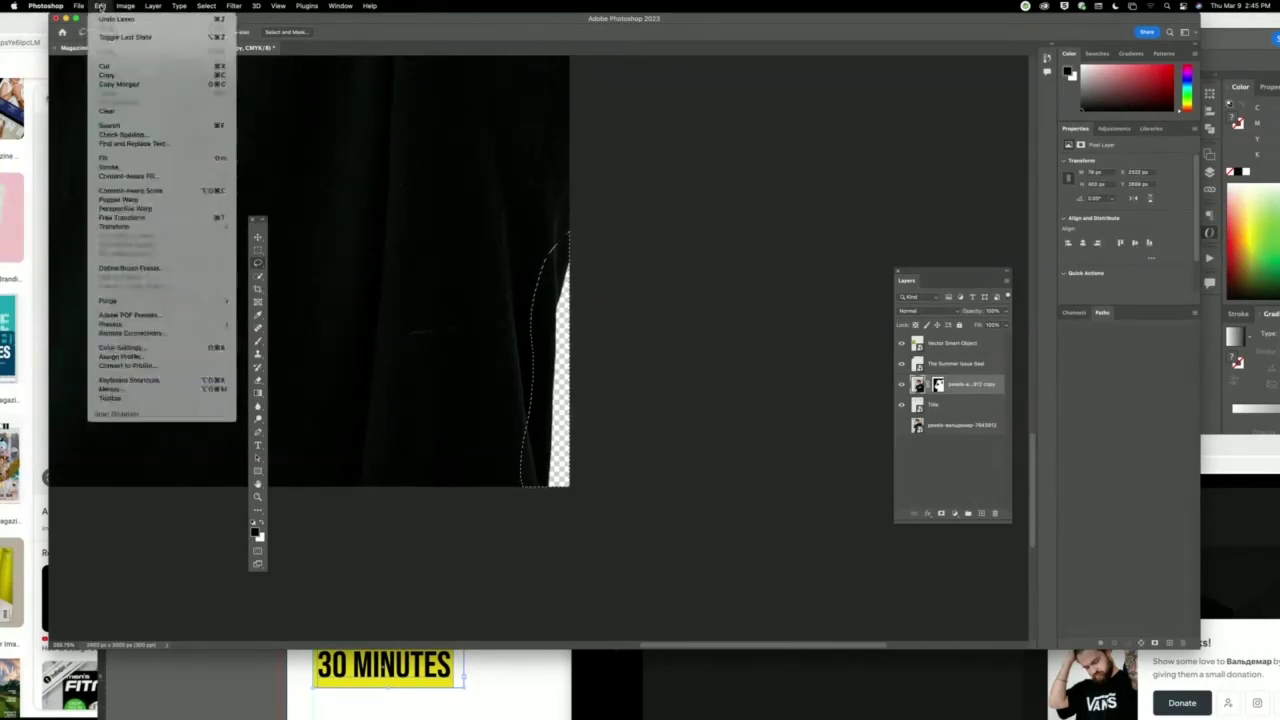
pyautogui.click(152, 162)
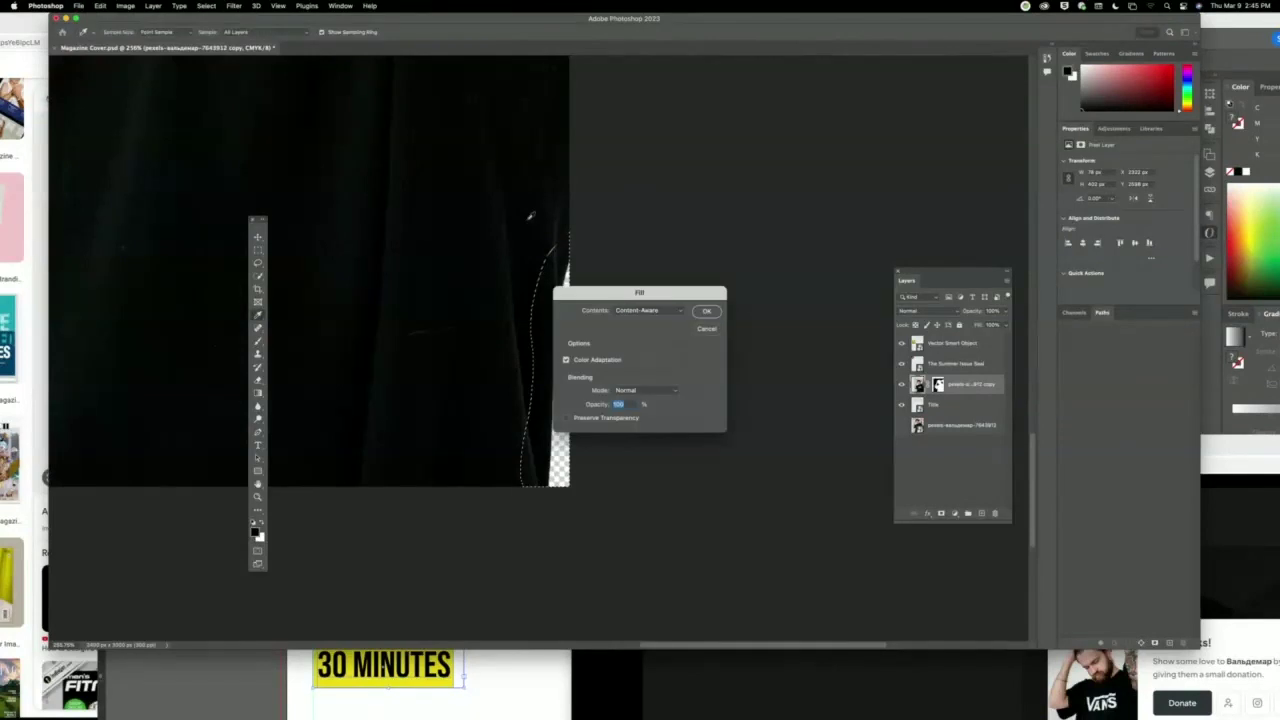
pyautogui.click(665, 311)
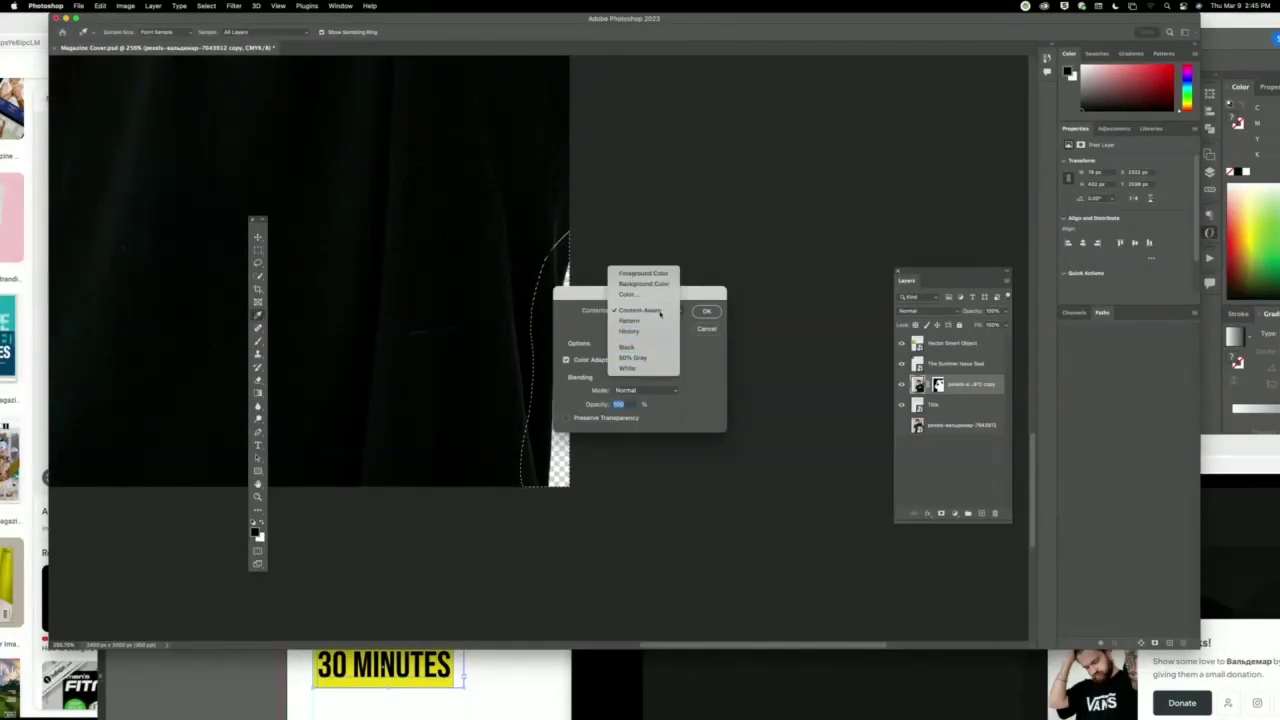
pyautogui.click(646, 311)
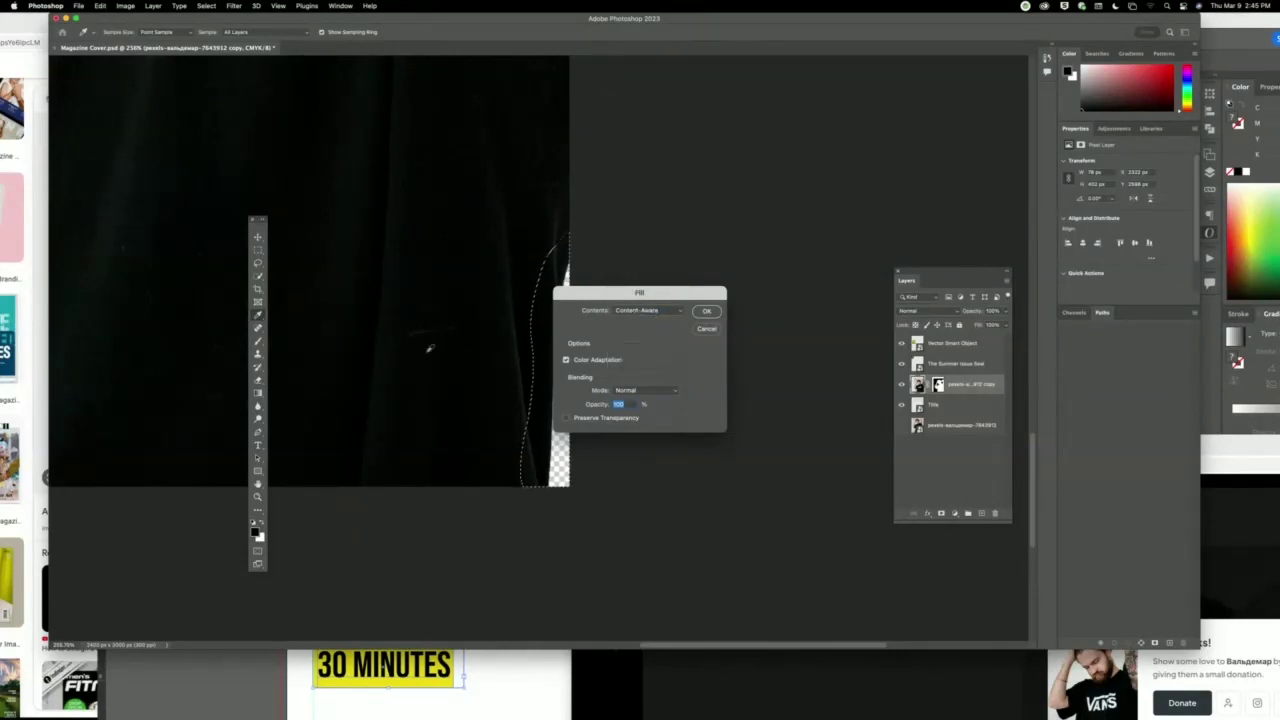
pyautogui.click(708, 311)
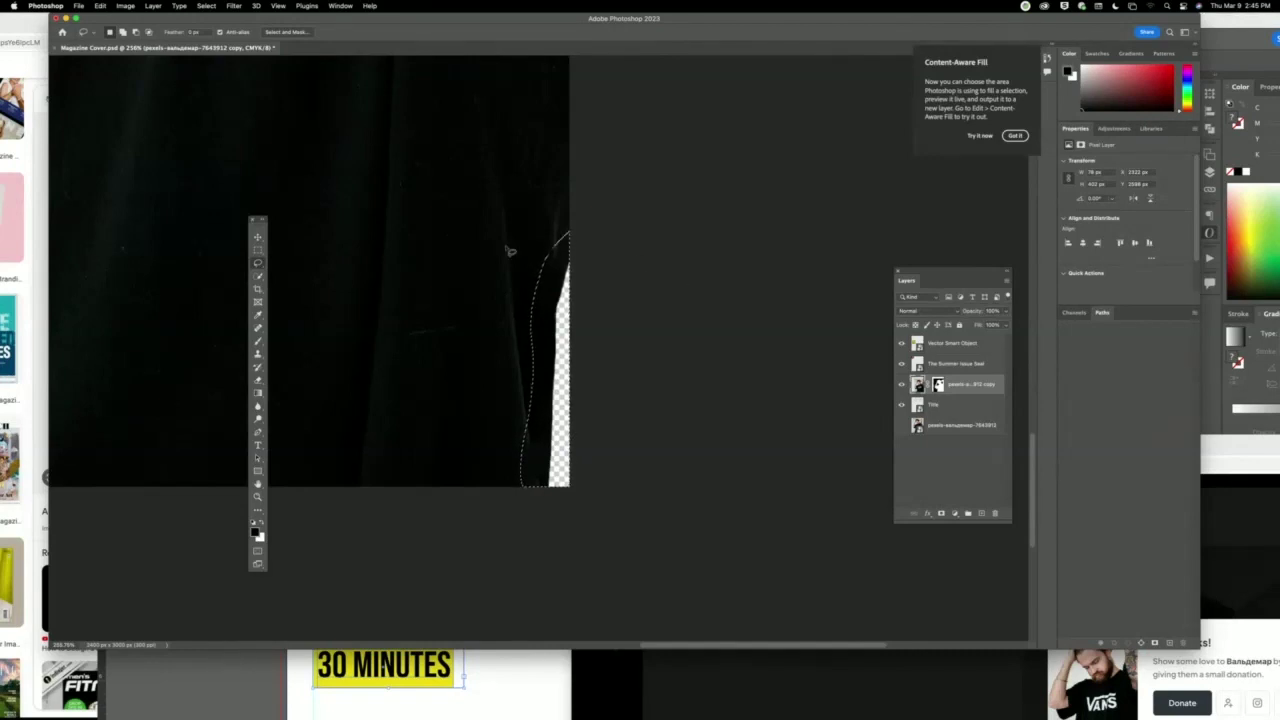
# Fill the strip with solid Black, then nudge the selection outline slightly right.
pyautogui.click(101, 6)
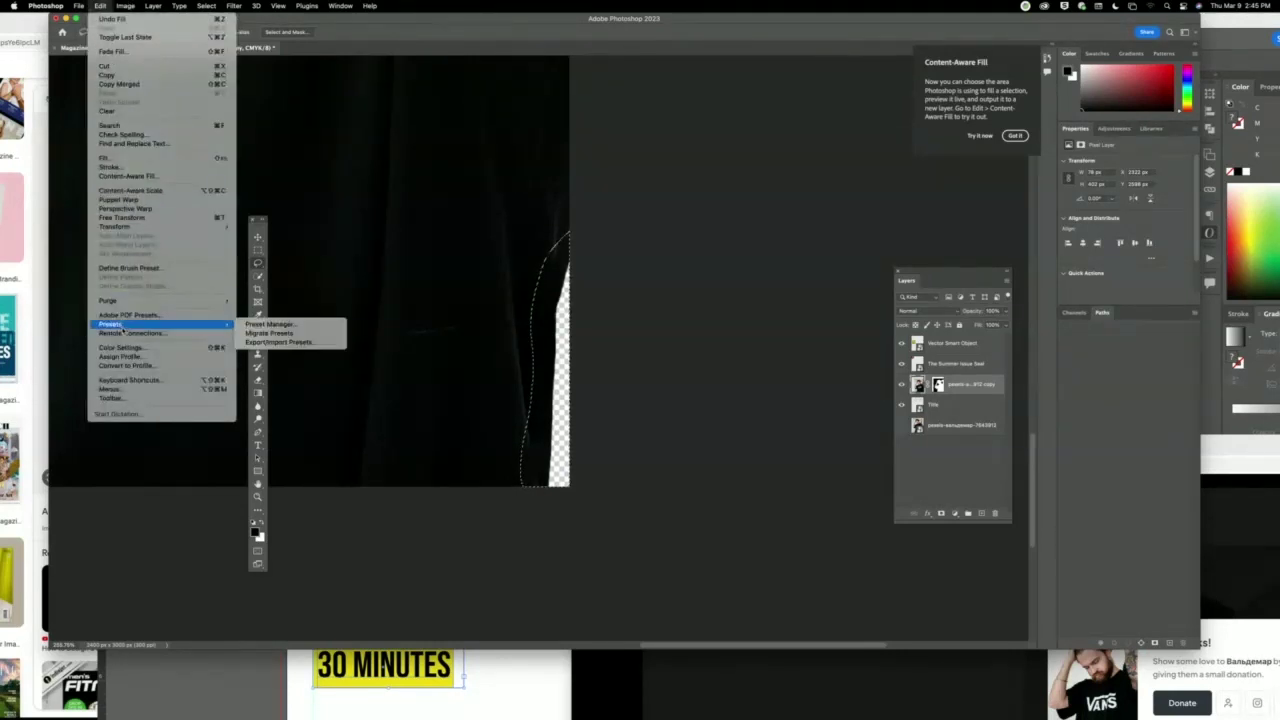
pyautogui.click(130, 160)
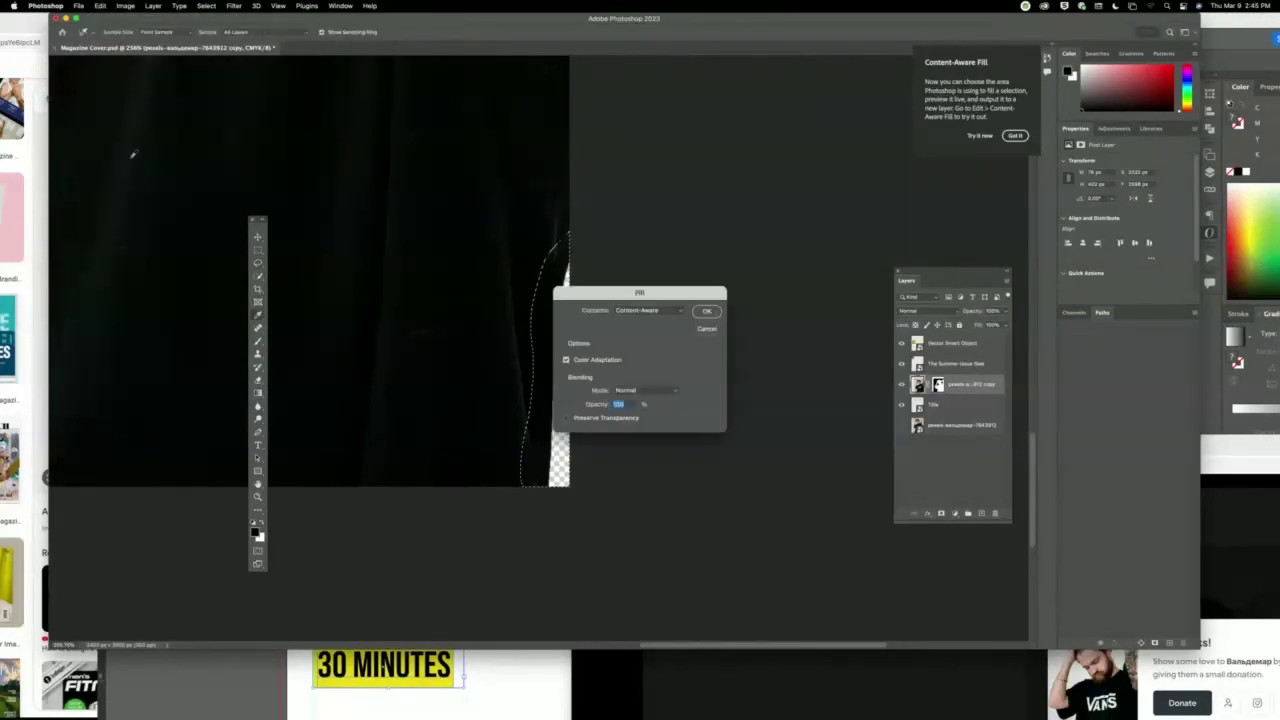
pyautogui.moveTo(679, 298); pyautogui.dragTo(798, 270)
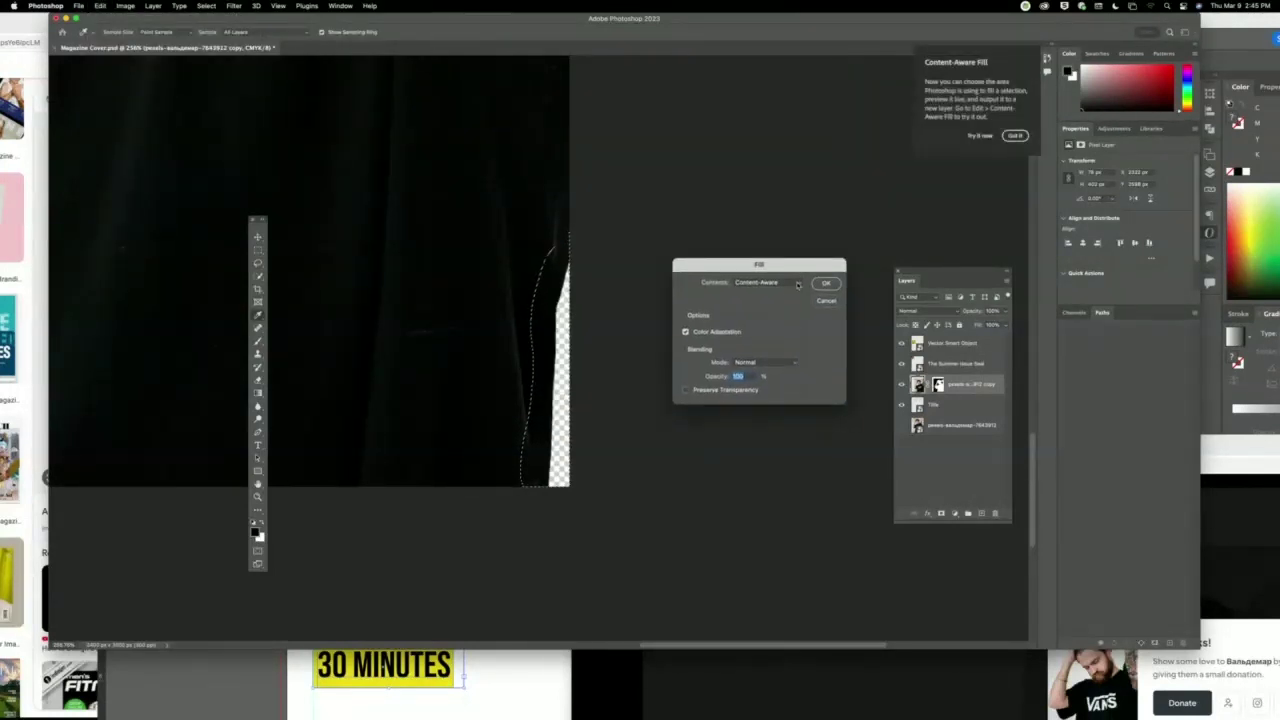
pyautogui.click(800, 284)
pyautogui.click(765, 318)
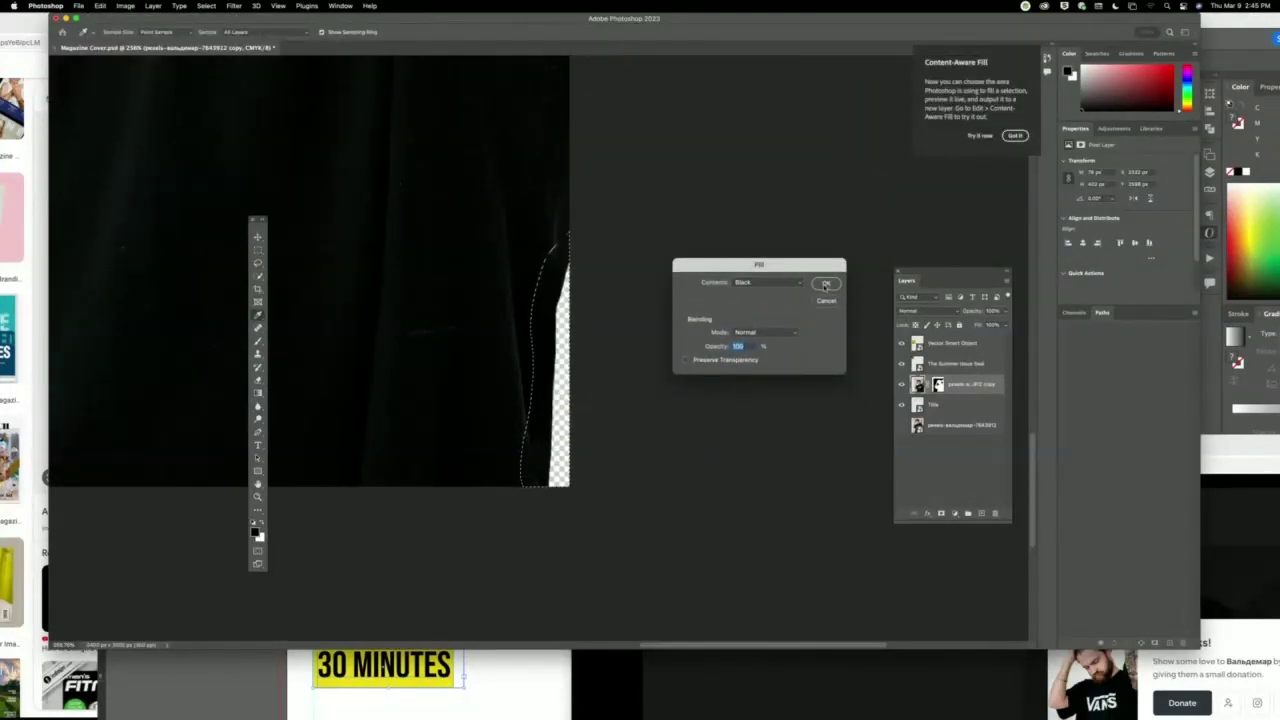
pyautogui.click(826, 284)
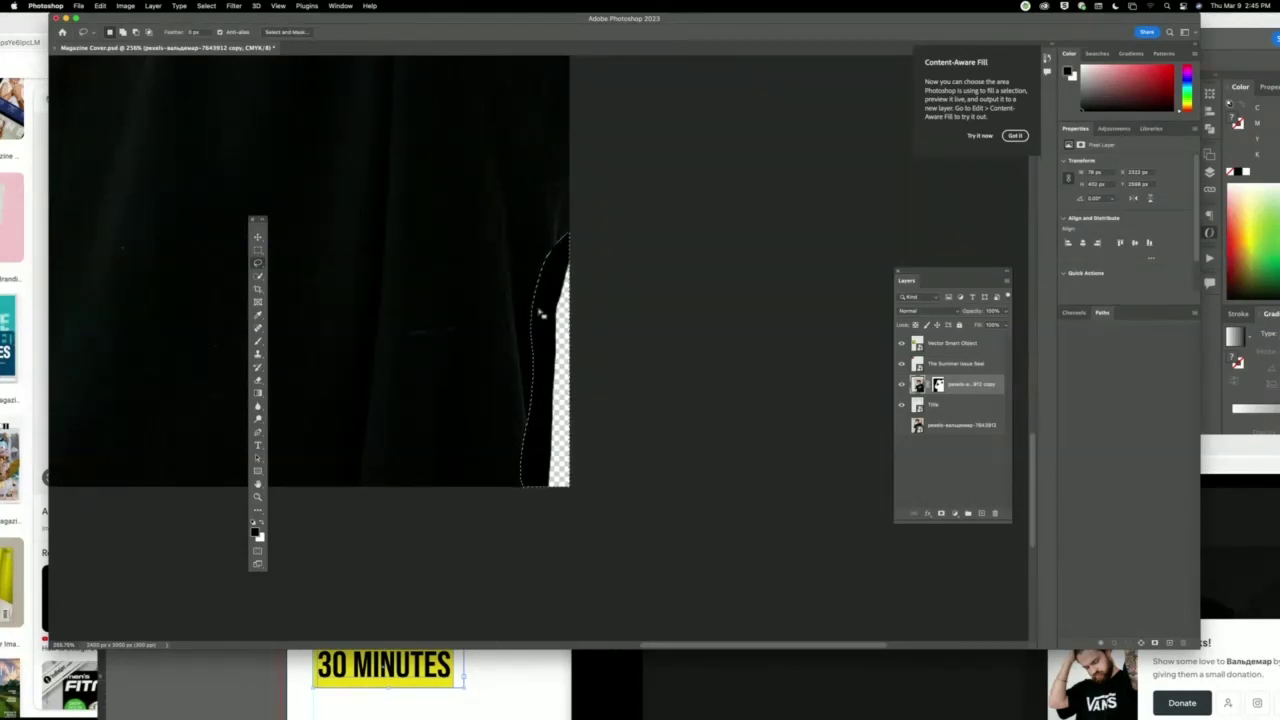
pyautogui.moveTo(542, 313)
pyautogui.mouseDown()
pyautogui.moveTo(500, 280)
pyautogui.moveTo(533, 280)
pyautogui.moveTo(545, 310)
pyautogui.mouseUp()
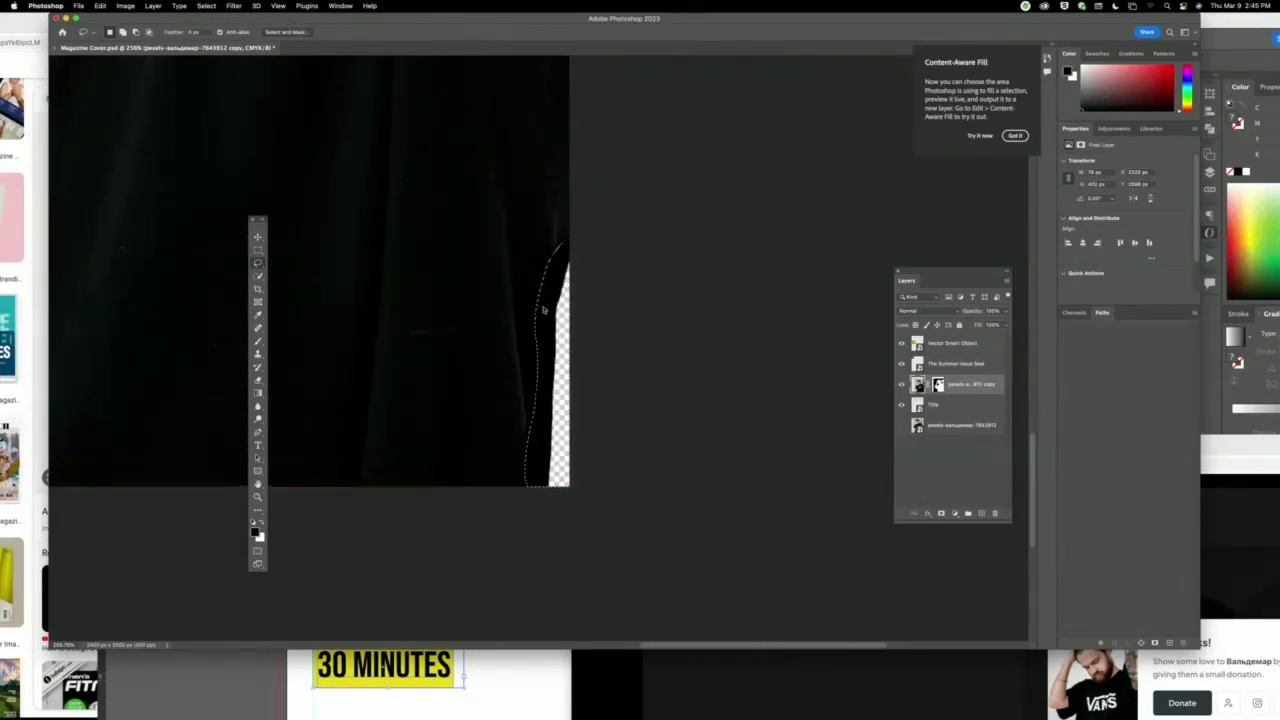
pyautogui.click(258, 239)
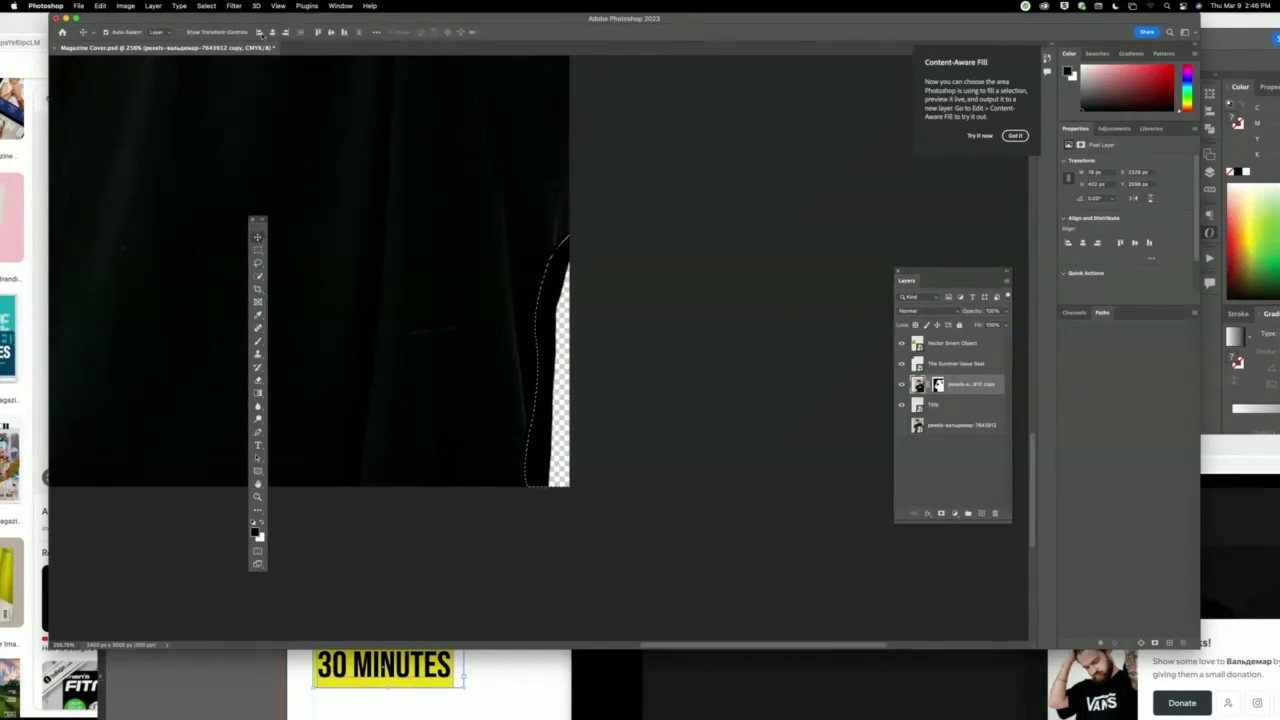
# Fill the shirt-edge strip once more, zoom out, and deselect.
pyautogui.click(97, 6)
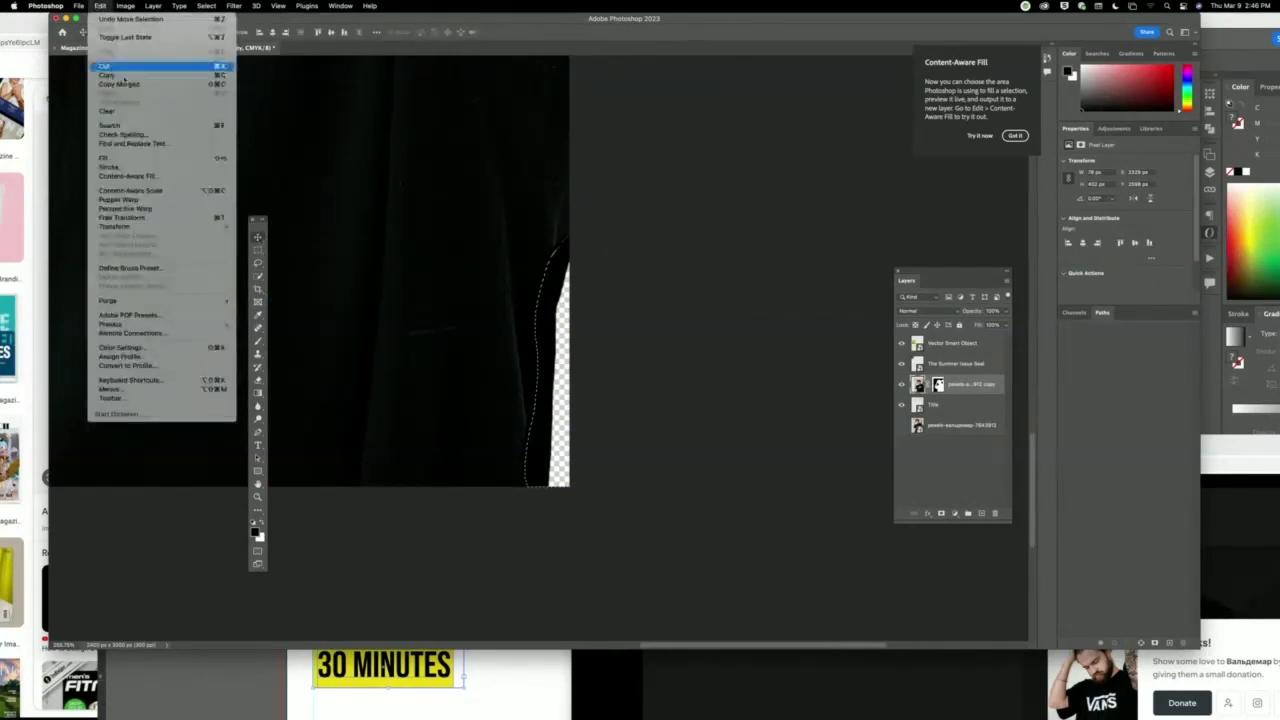
pyautogui.click(140, 158)
pyautogui.click(825, 284)
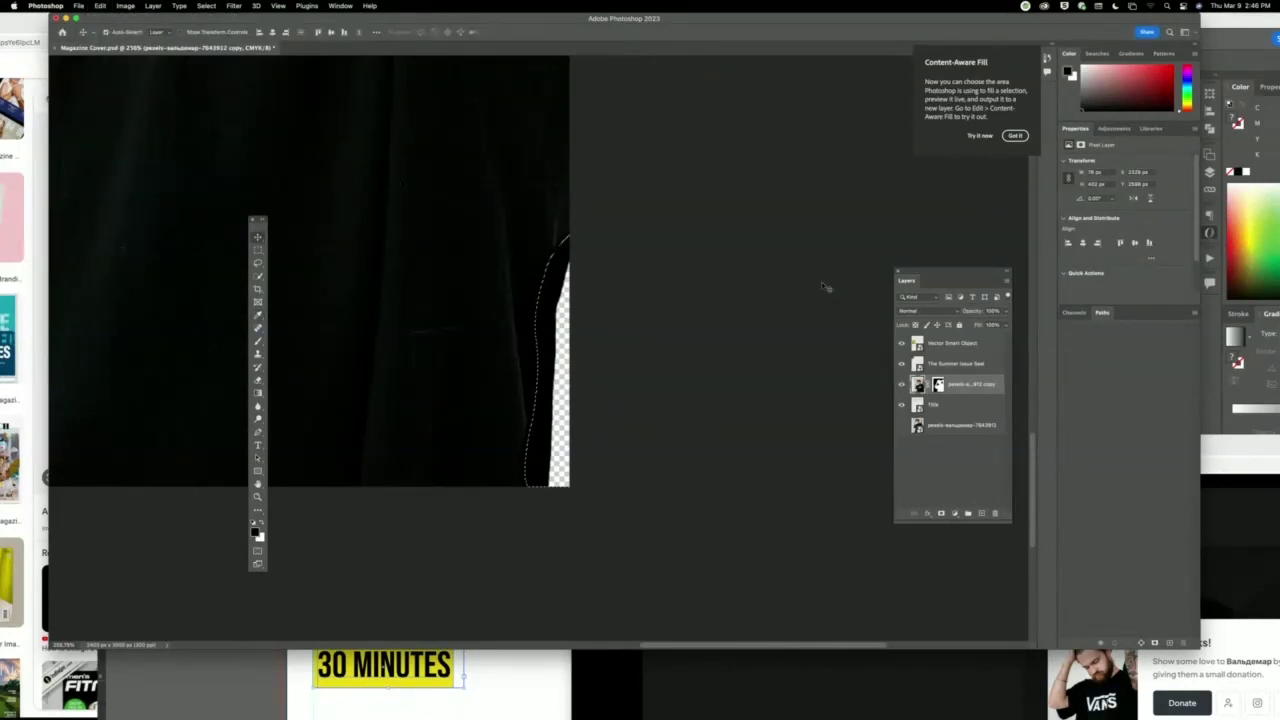
pyautogui.press('super+minus')
pyautogui.press('super+minus')
pyautogui.press('super+minus')
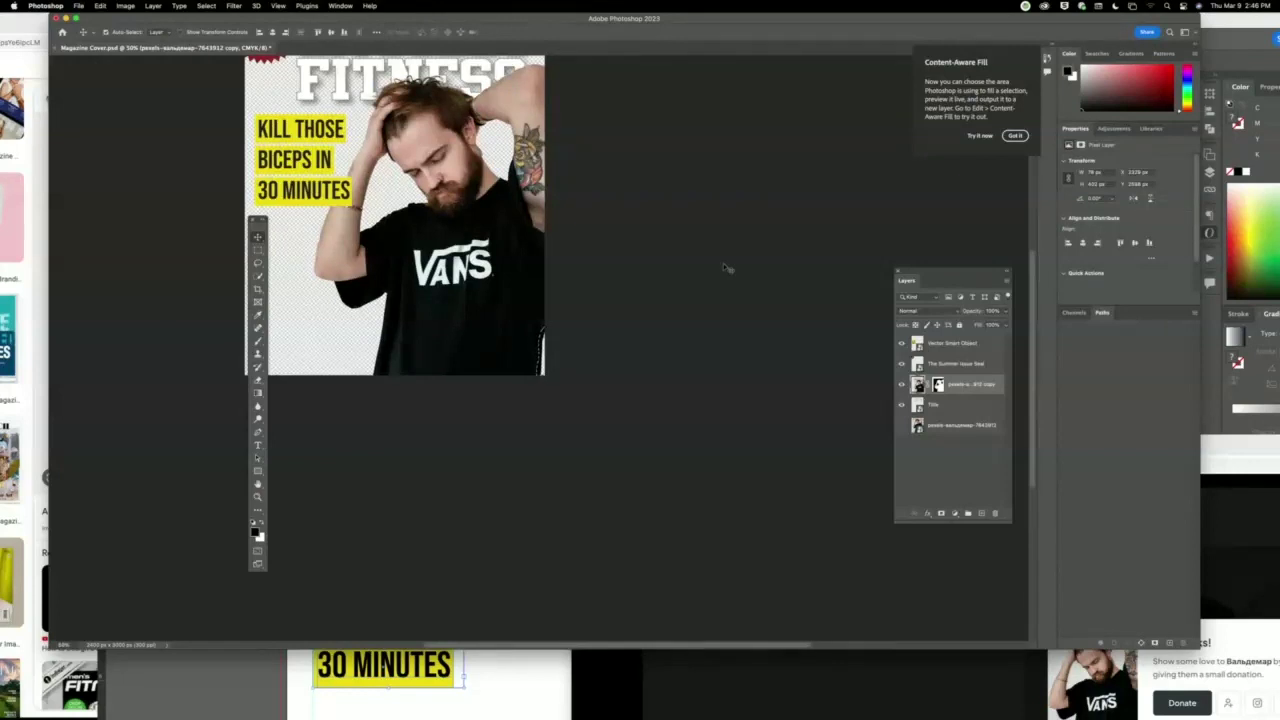
pyautogui.press('super+d')
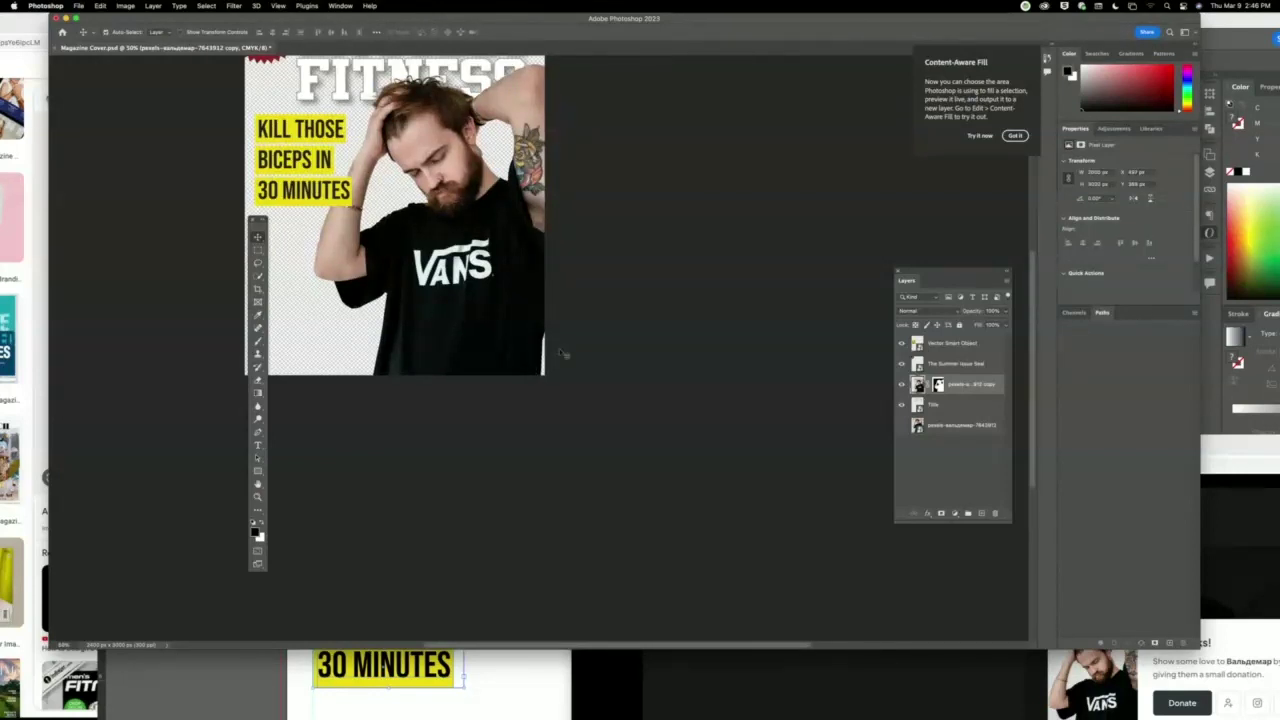
pyautogui.click(258, 329)
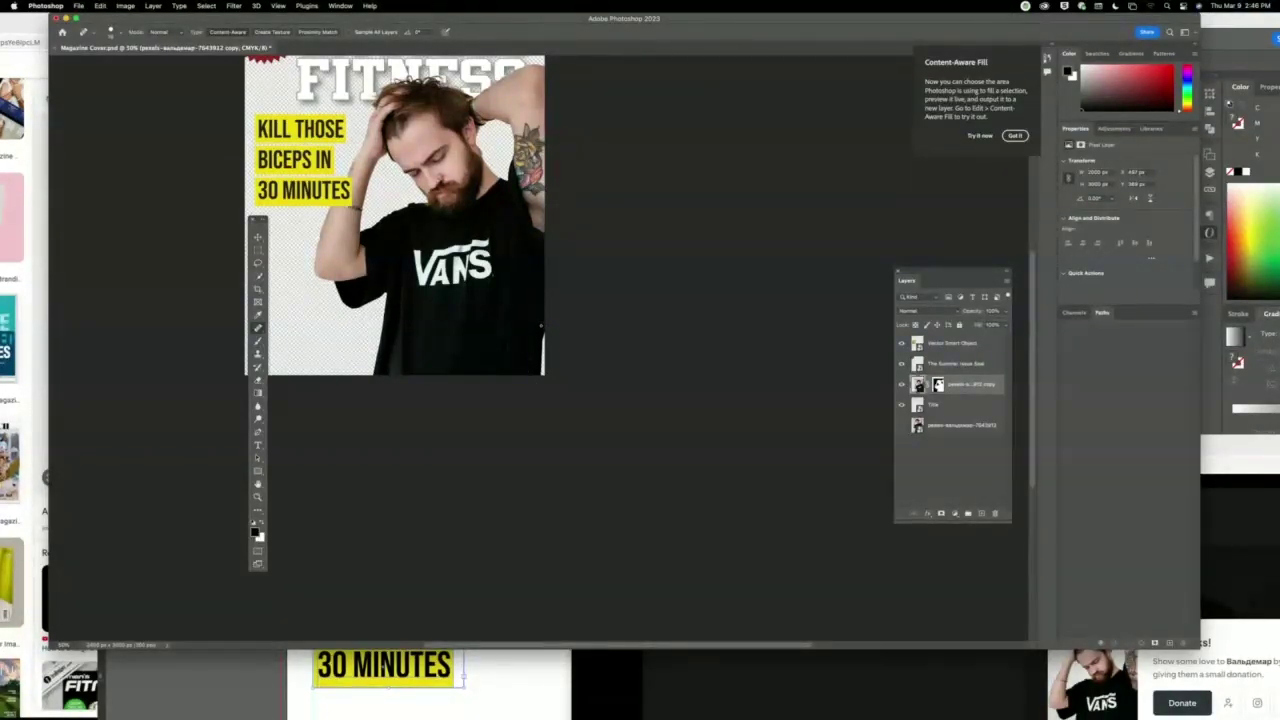
pyautogui.click(258, 497)
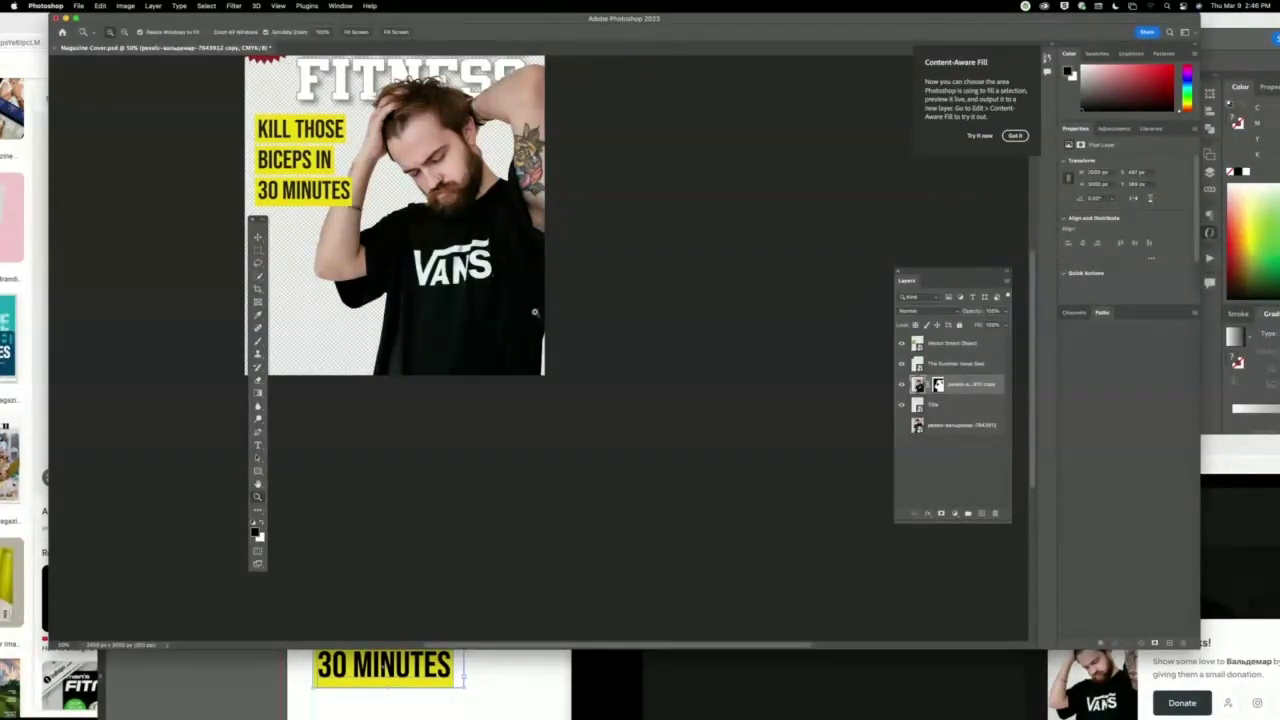
# Spot-heal the gaps along the shirt's right edge in a close-up view.
pyautogui.moveTo(534, 312); pyautogui.dragTo(590, 400)
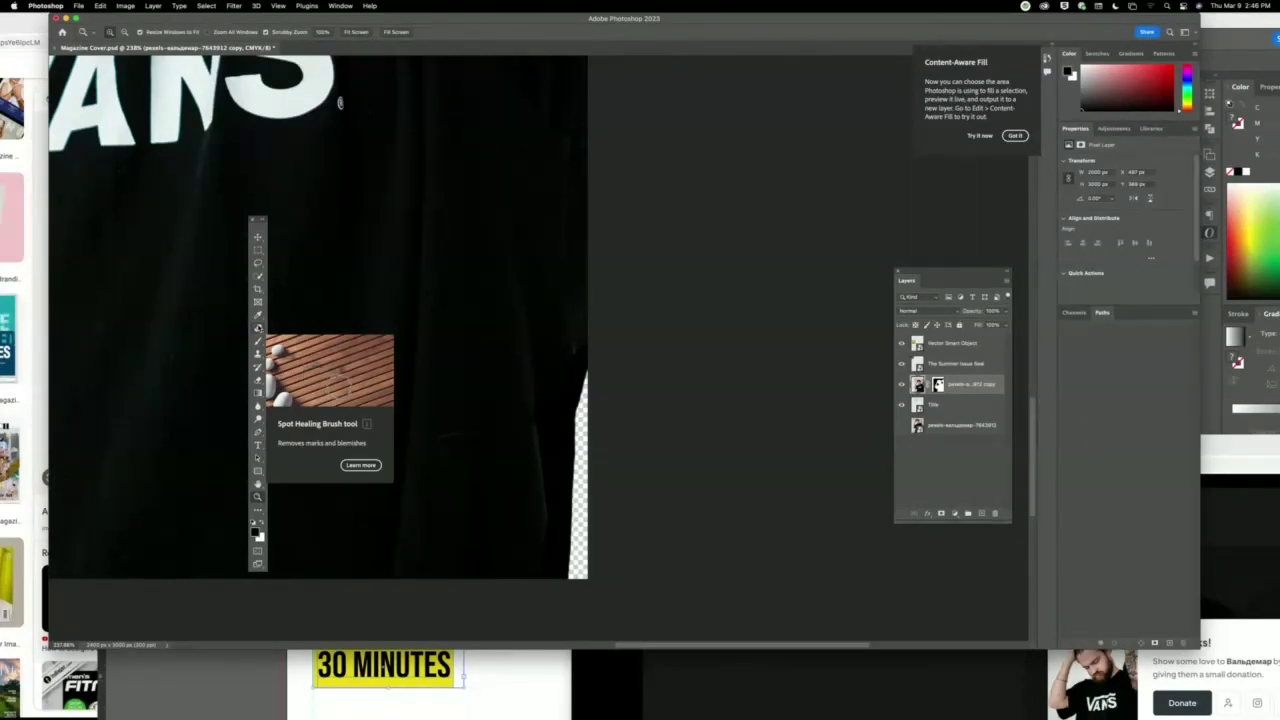
pyautogui.click(258, 328)
pyautogui.press(']')
pyautogui.press(']')
pyautogui.press(']')
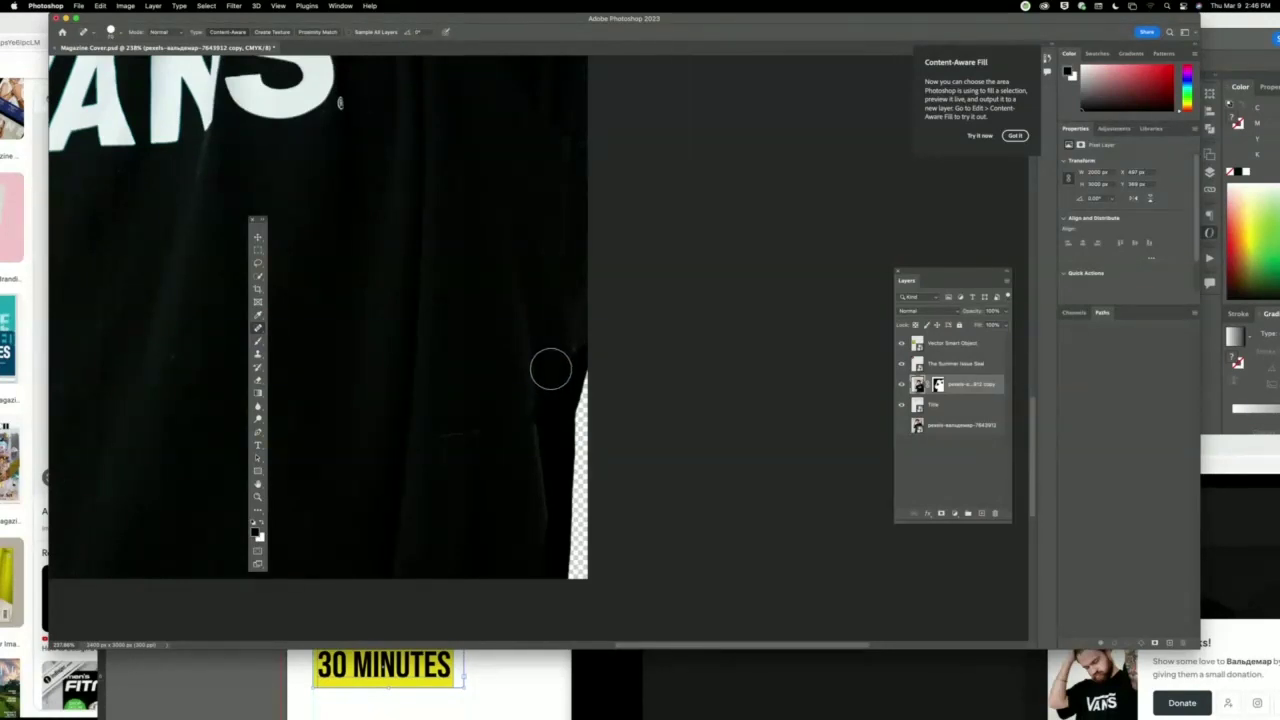
pyautogui.press('[')
pyautogui.press('[')
pyautogui.press('[')
pyautogui.press('[')
pyautogui.click(563, 361)
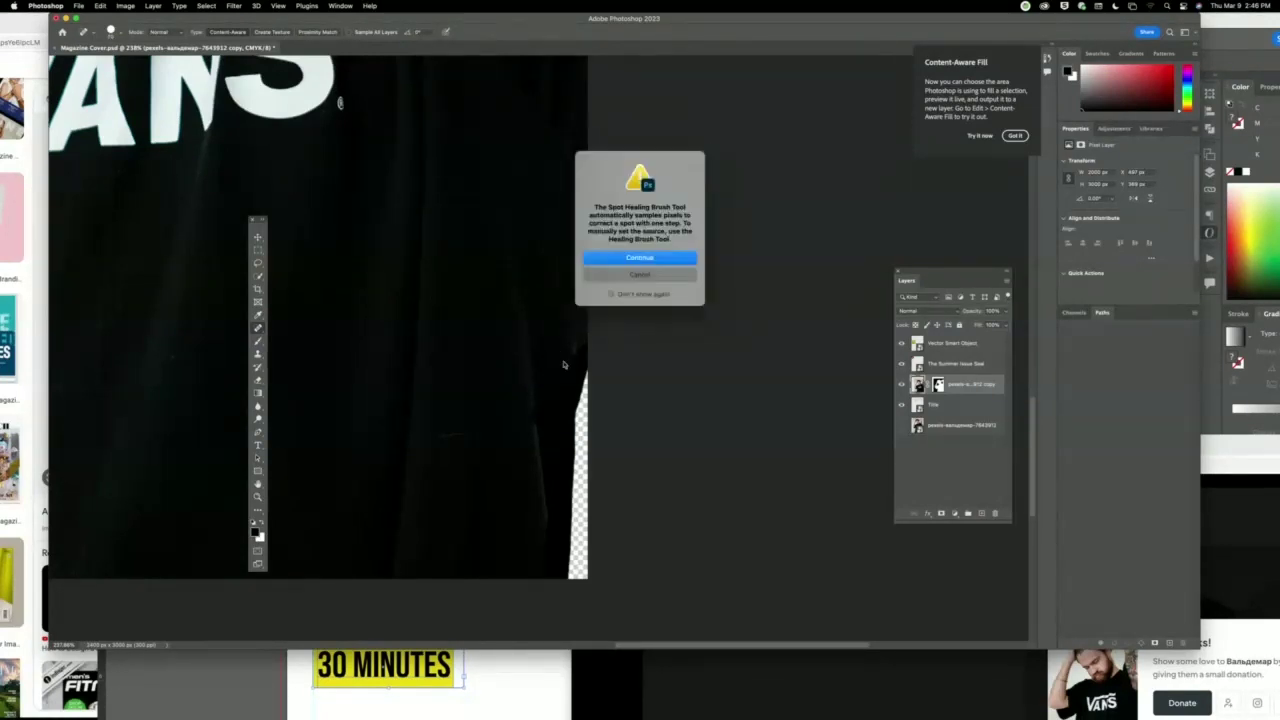
pyautogui.click(661, 258)
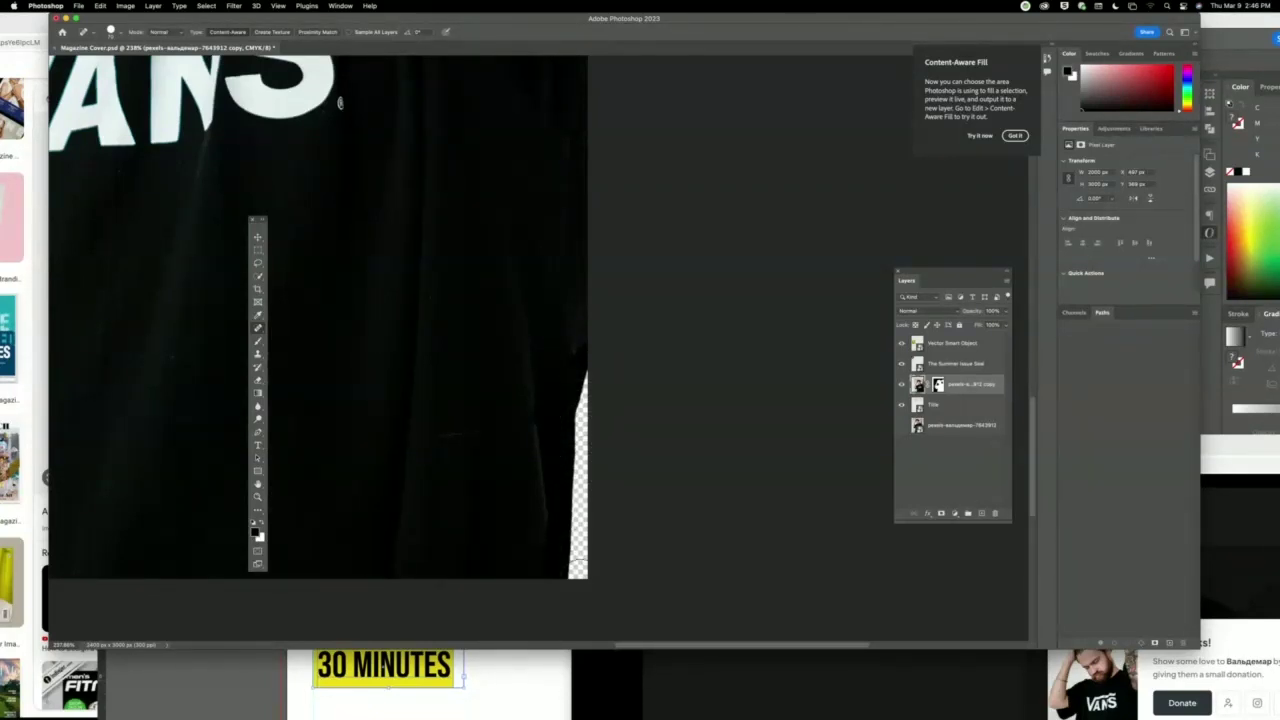
pyautogui.click(512, 452)
pyautogui.click(663, 275)
# Clone black fabric over the white strip's edge and delete the man layer's mask.
pyautogui.click(259, 355)
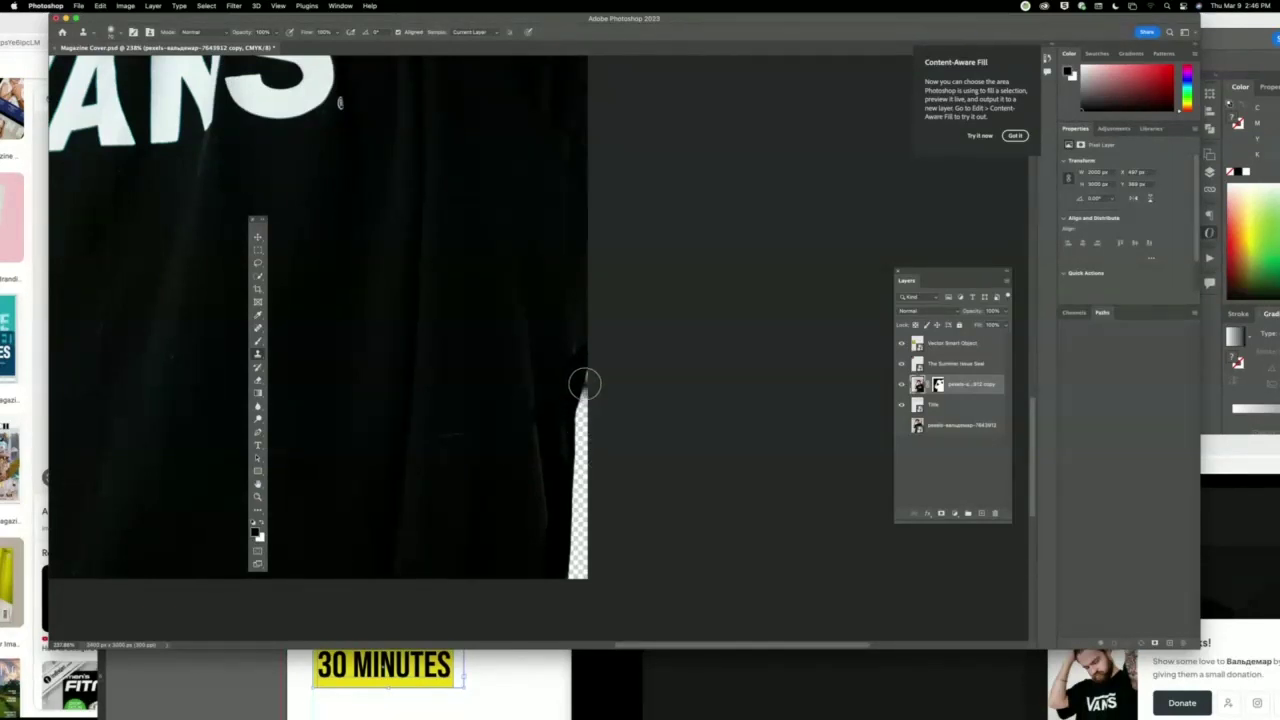
pyautogui.moveTo(606, 394); pyautogui.dragTo(569, 429)
pyautogui.click(1015, 135)
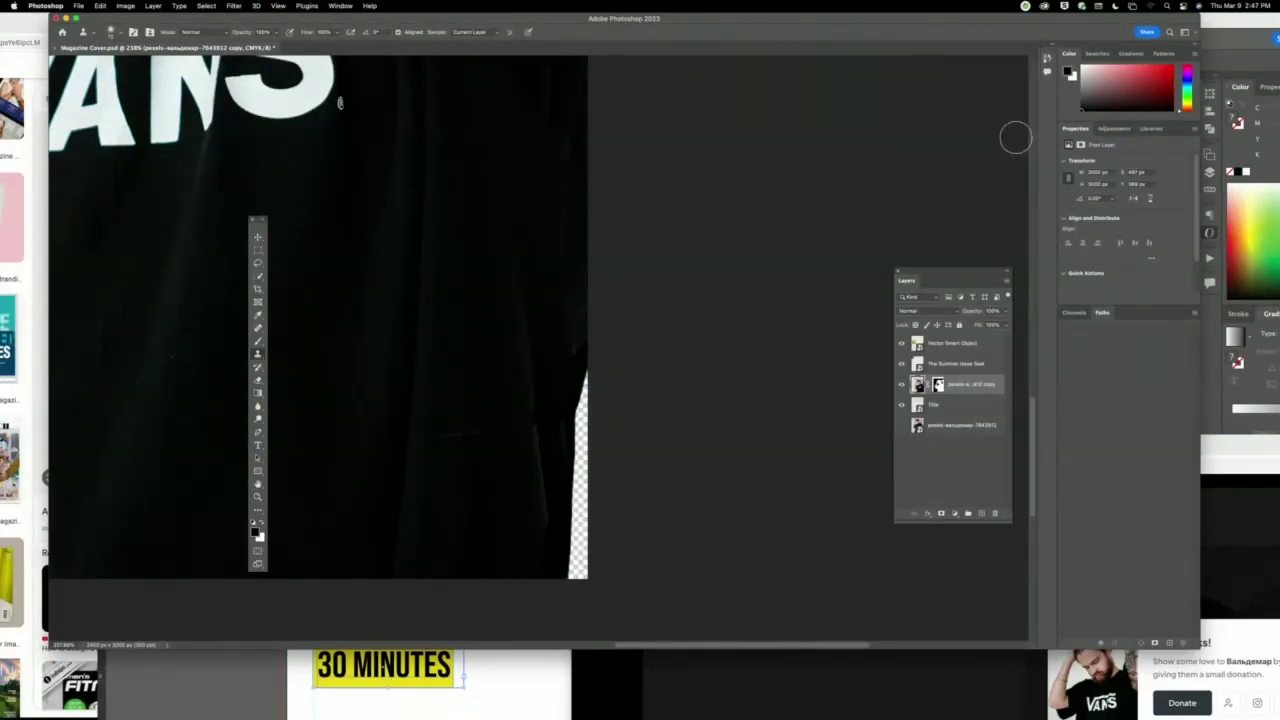
pyautogui.moveTo(939, 388); pyautogui.dragTo(995, 514)
# Content-Aware fill a lassoed area along the shirt's right edge, then deselect and zoom out.
pyautogui.click(258, 263)
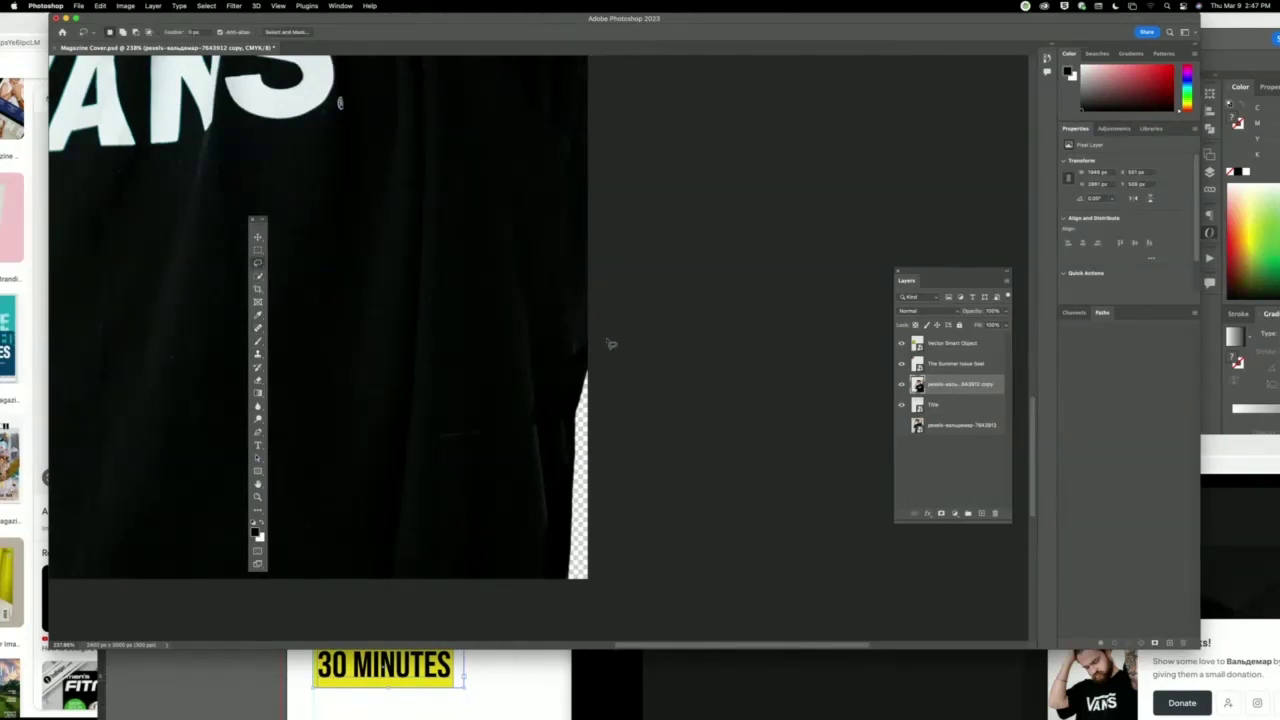
pyautogui.moveTo(588, 345)
pyautogui.mouseDown()
pyautogui.moveTo(545, 403)
pyautogui.moveTo(552, 583)
pyautogui.moveTo(615, 600)
pyautogui.moveTo(663, 343)
pyautogui.moveTo(590, 345)
pyautogui.mouseUp()
pyautogui.click(100, 6)
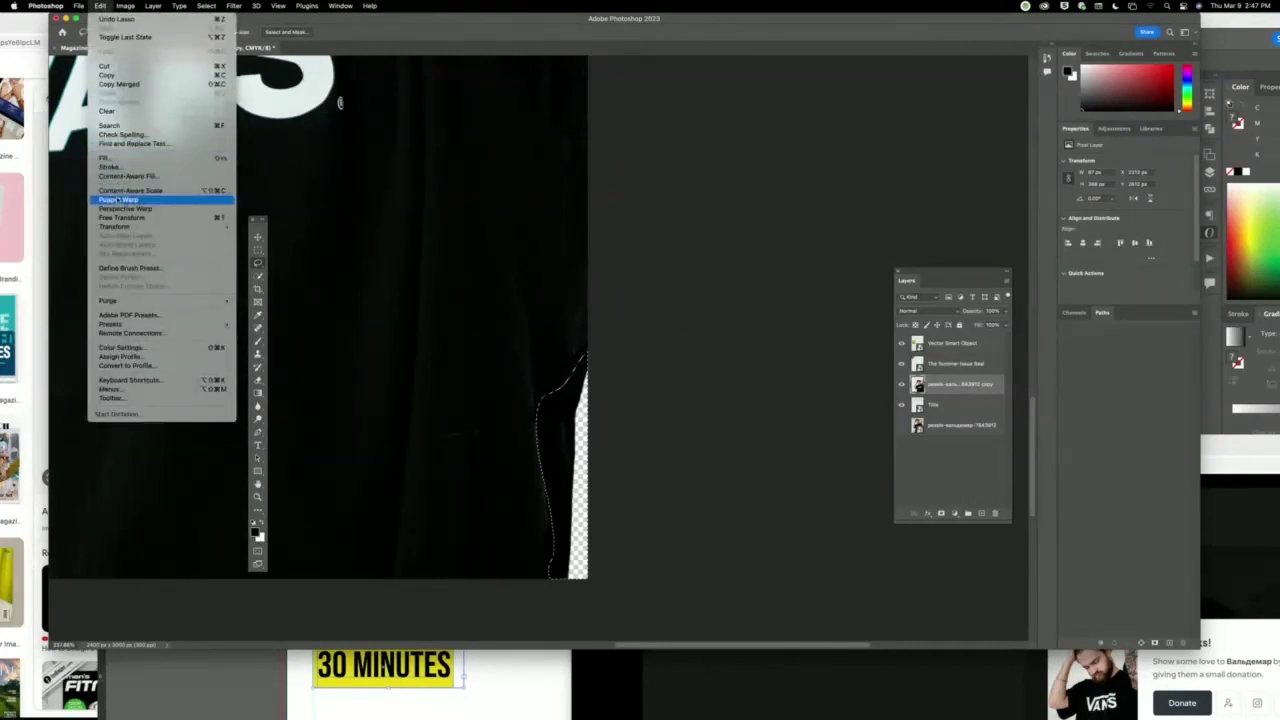
pyautogui.click(104, 157)
pyautogui.click(764, 286)
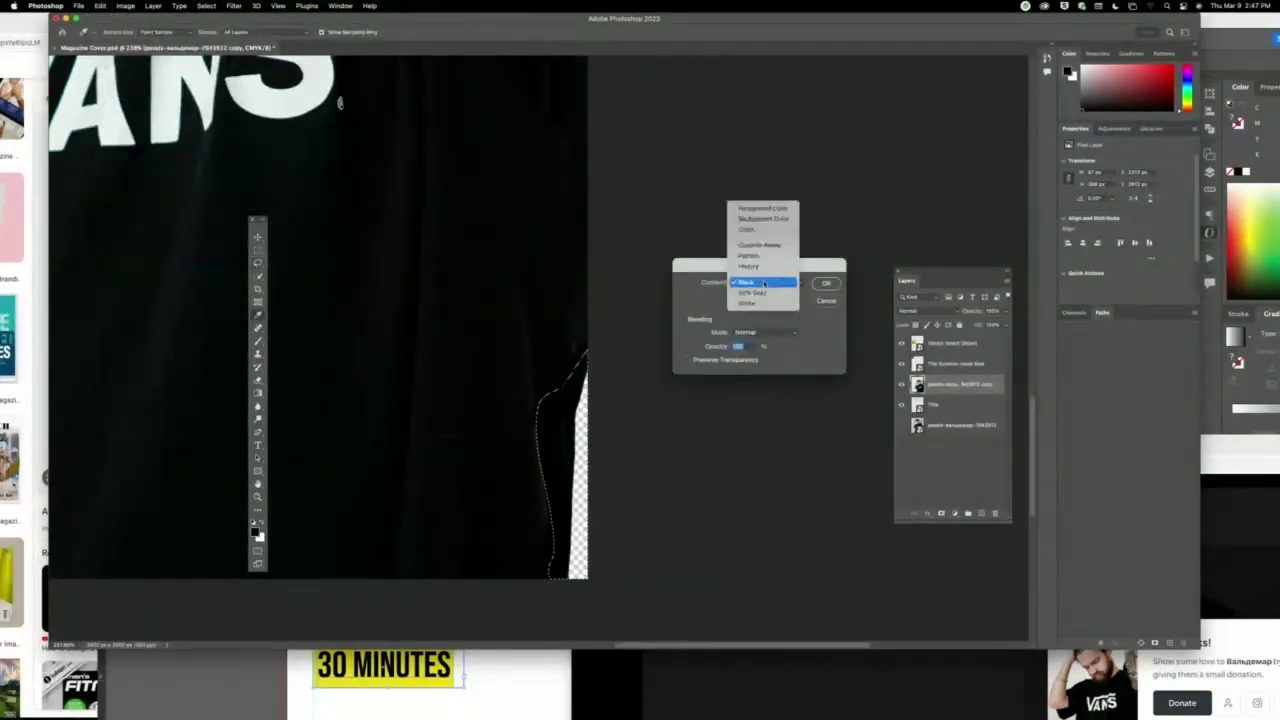
pyautogui.click(766, 247)
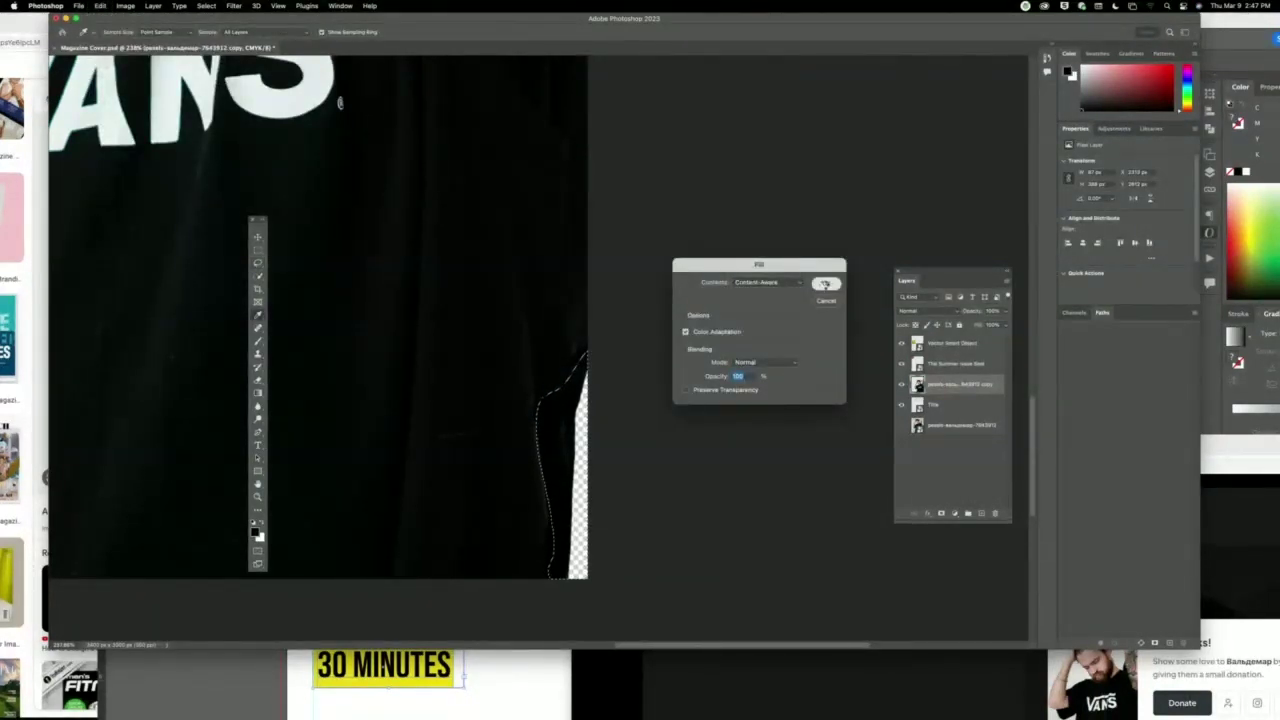
pyautogui.click(825, 284)
pyautogui.press('v')
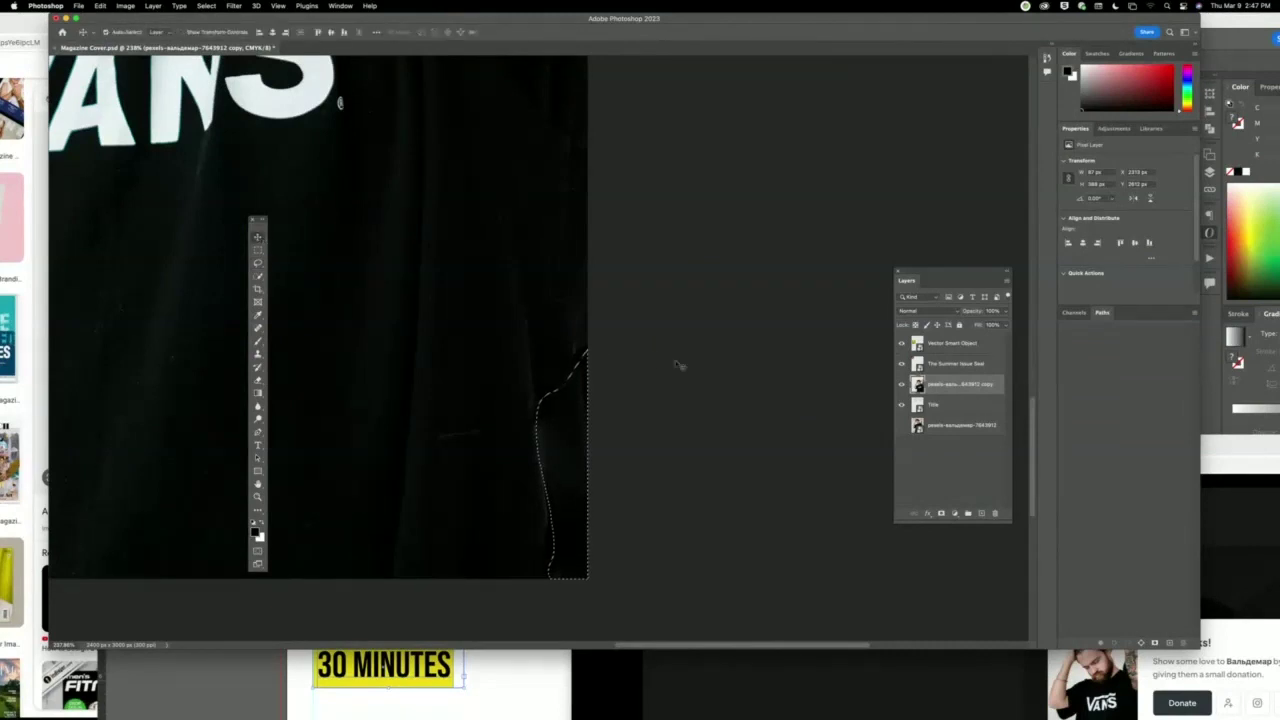
pyautogui.press('super+d')
pyautogui.press('super+minus')
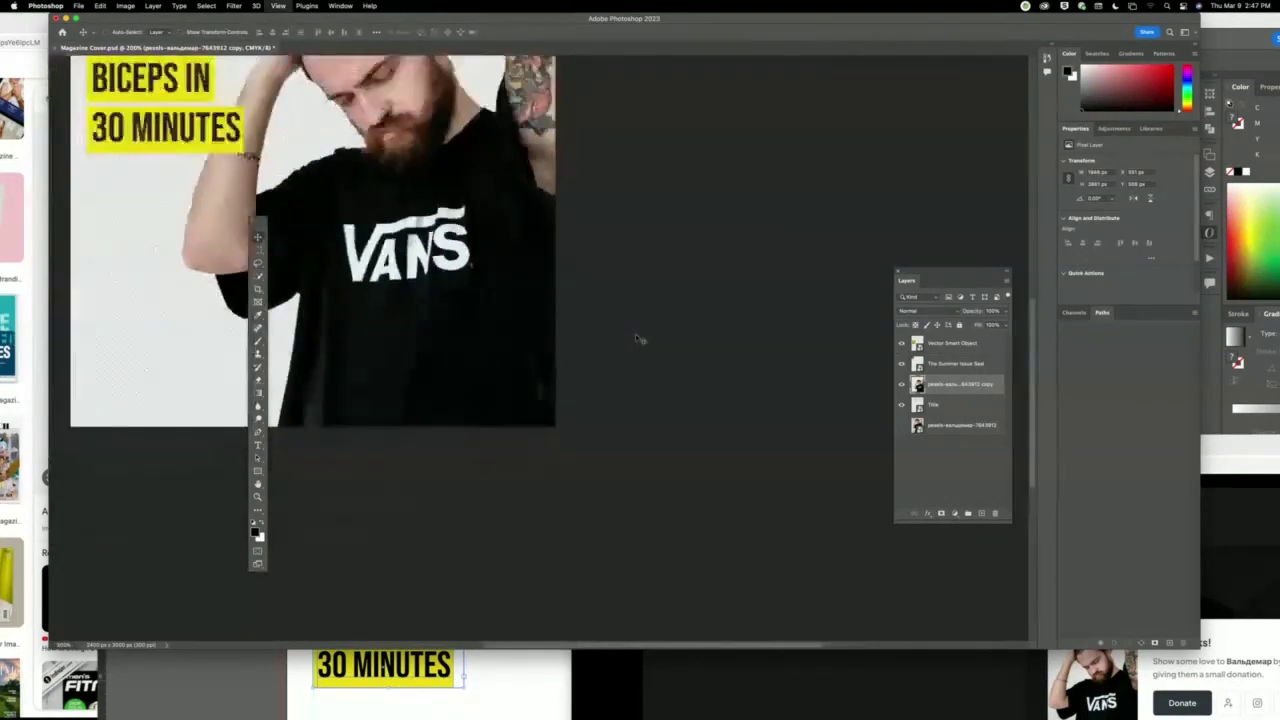
pyautogui.press('super+minus')
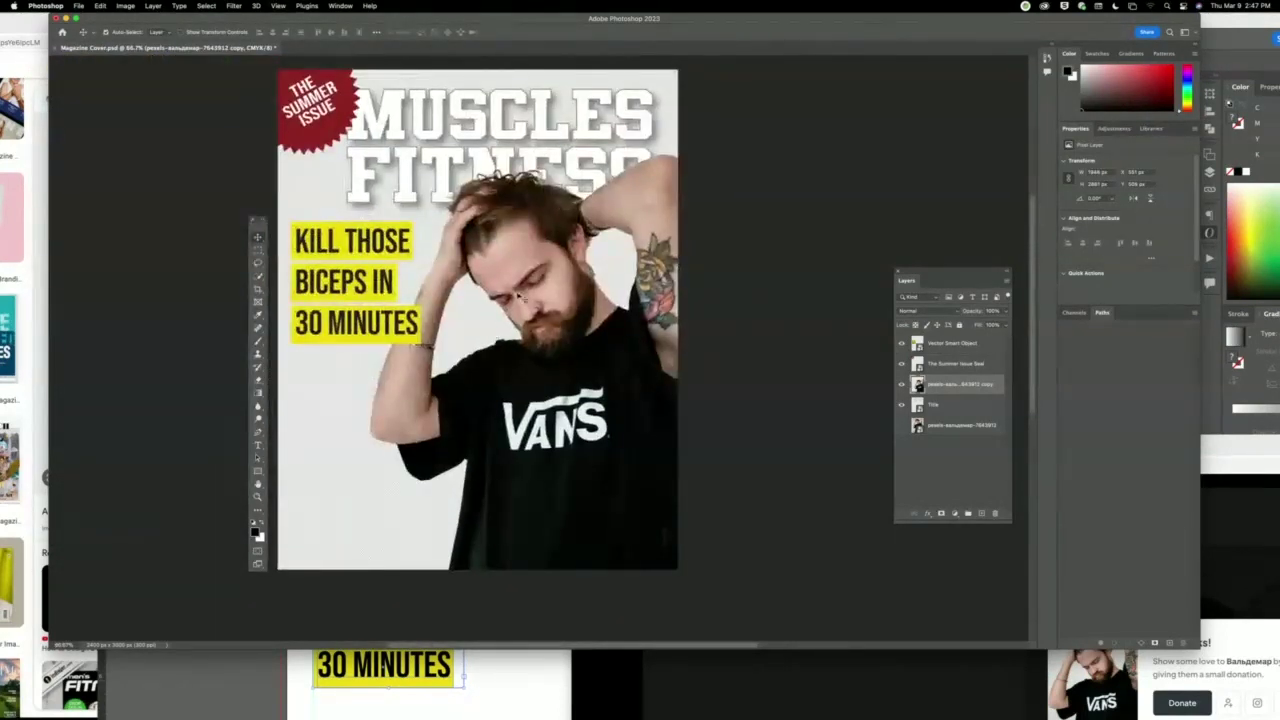
# Inspect the man's chin and shoulder edges close up, then fit the cover and open Save As.
pyautogui.click(257, 497)
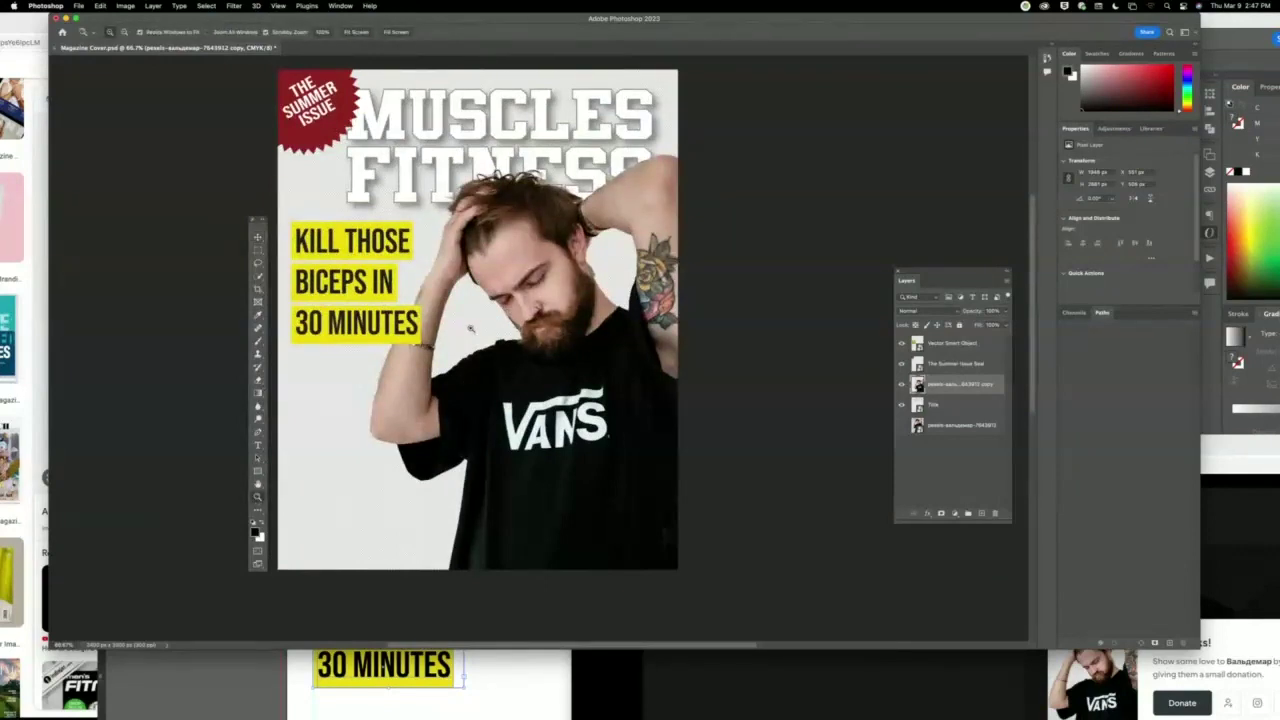
pyautogui.moveTo(470, 328); pyautogui.dragTo(706, 248)
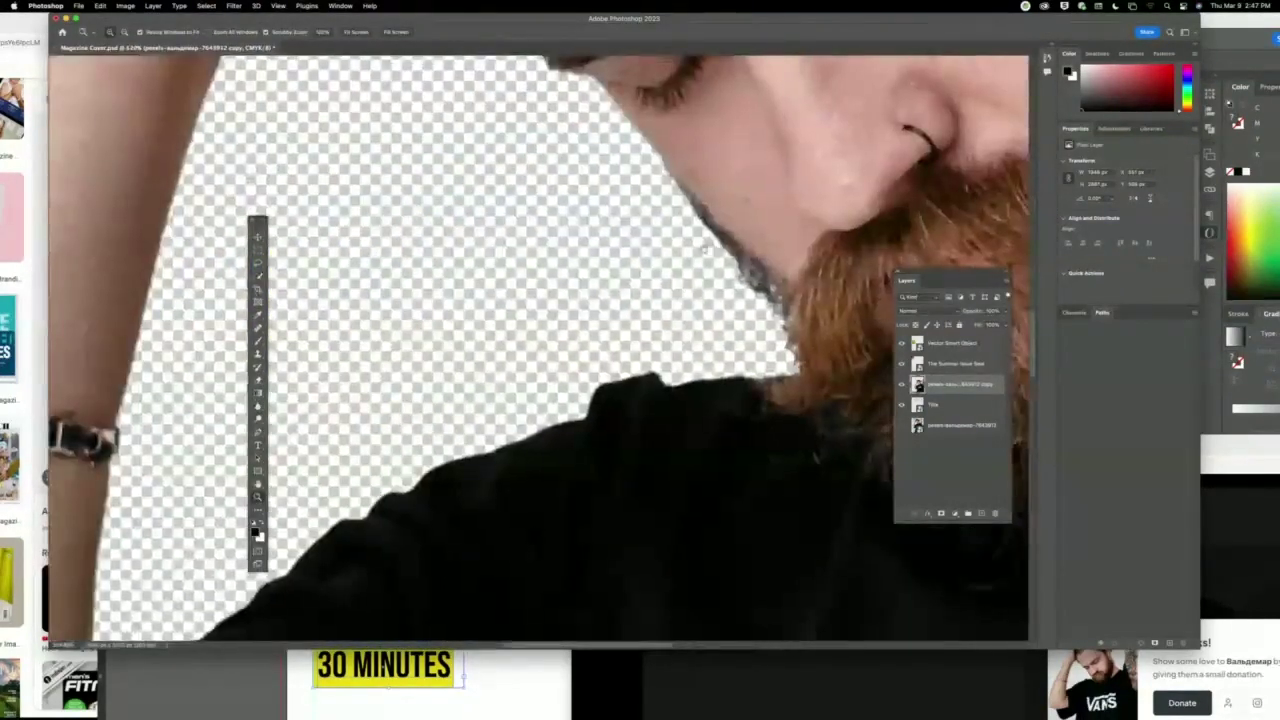
pyautogui.scroll(10, 704, 248)
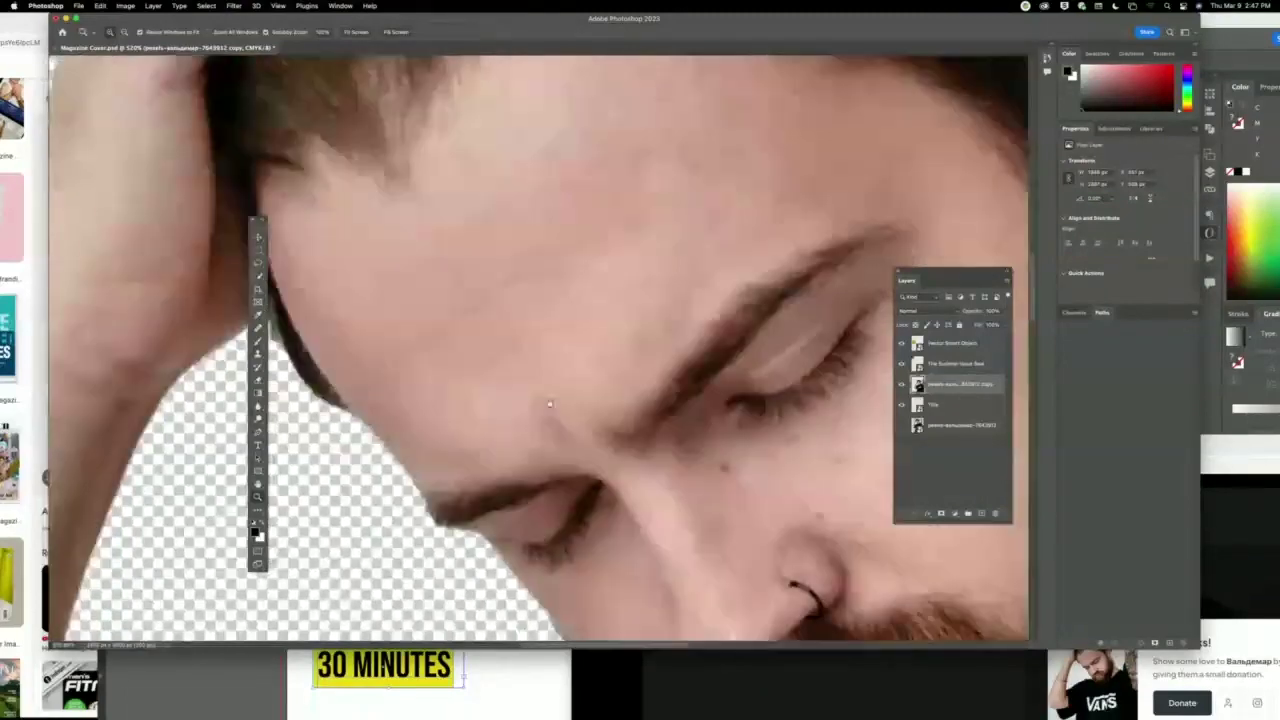
pyautogui.scroll(10, 549, 404)
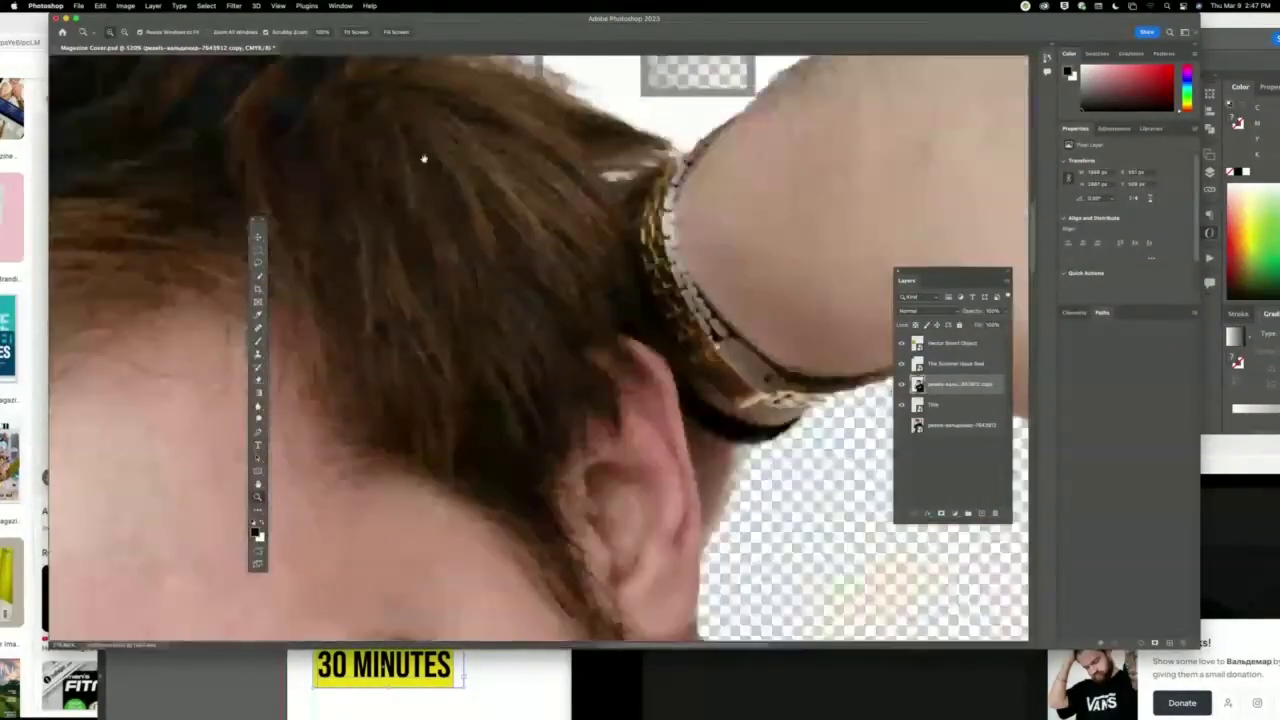
pyautogui.scroll(-5, 424, 159)
pyautogui.hscroll(6, 424, 159)
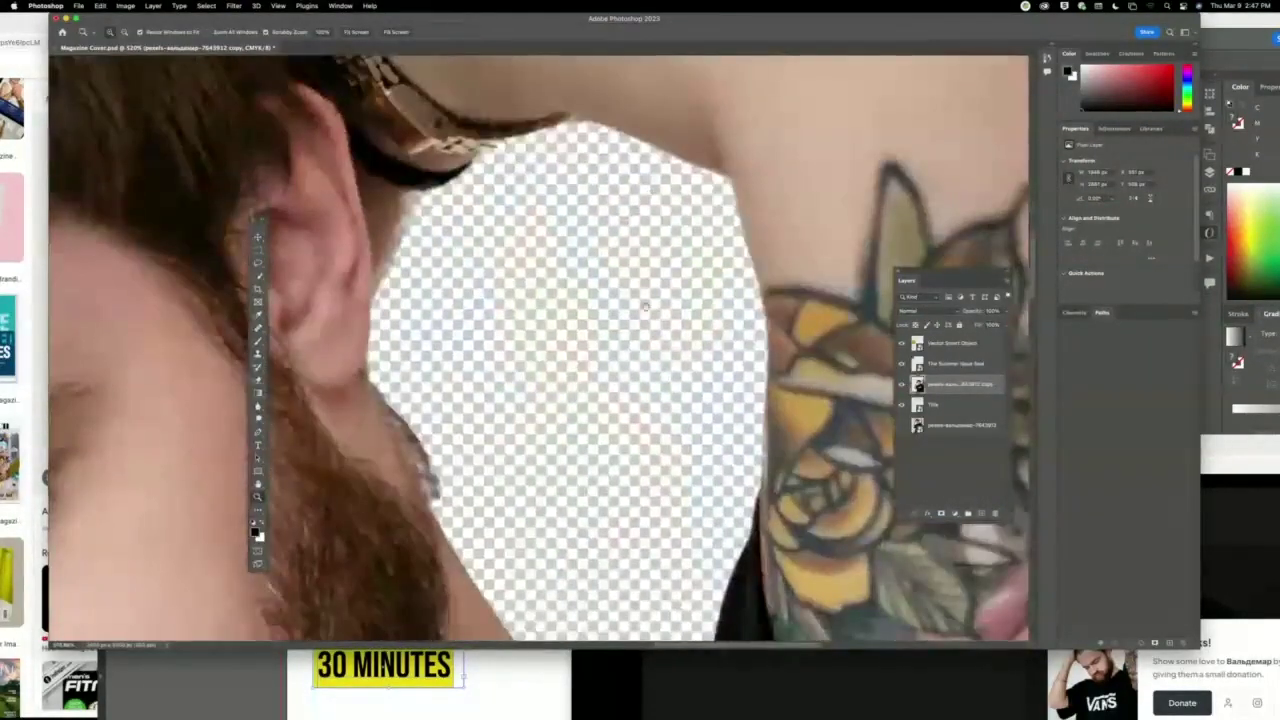
pyautogui.scroll(-10, 645, 305)
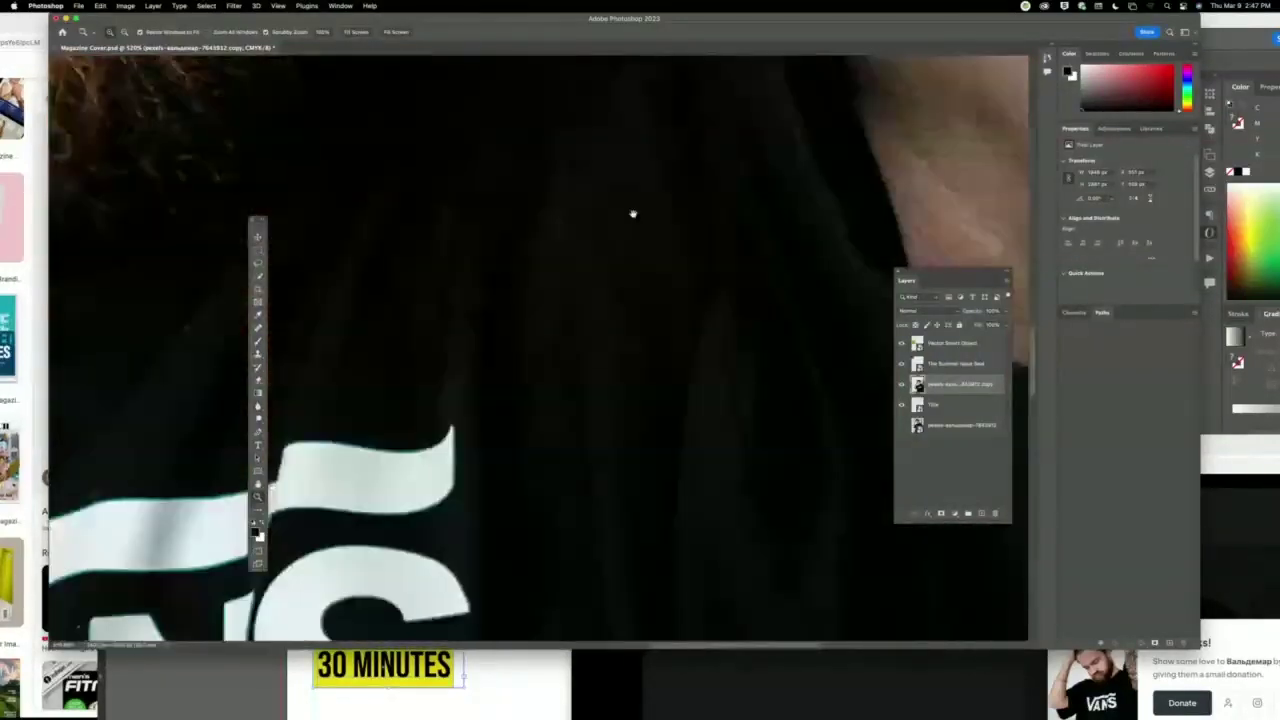
pyautogui.press('super+minus')
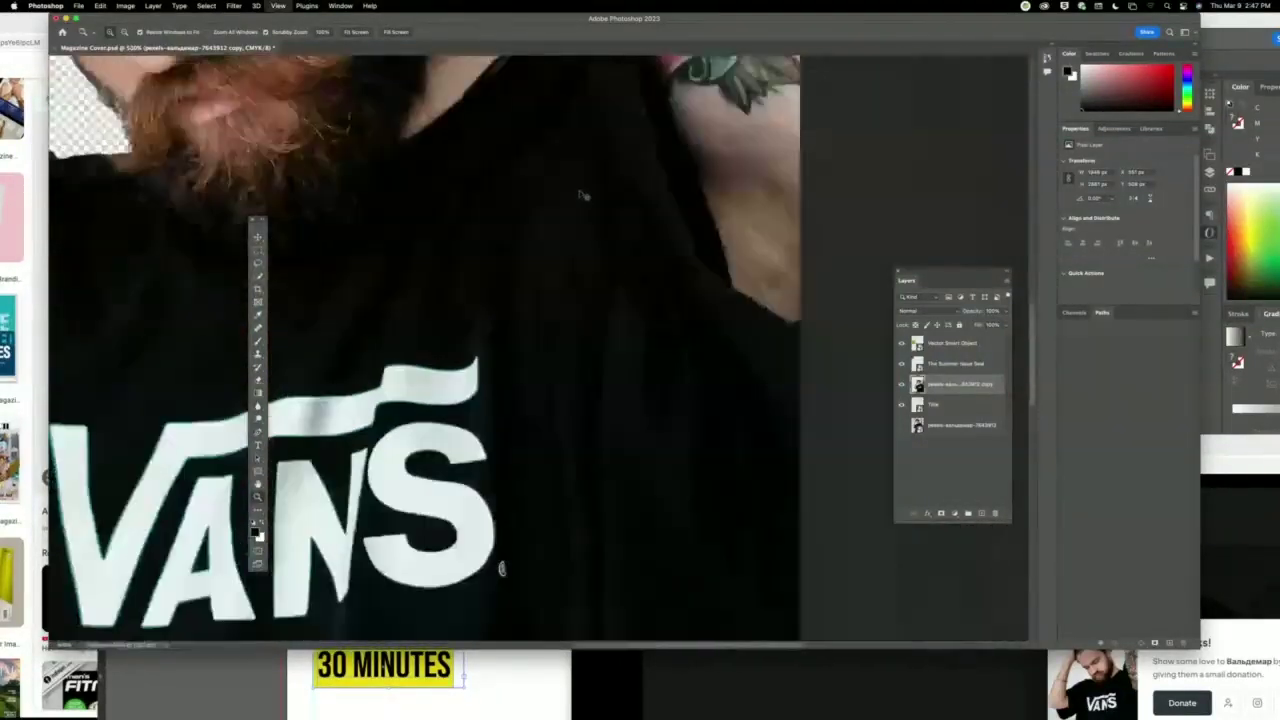
pyautogui.press('super+minus')
pyautogui.press('super+minus')
pyautogui.press('super+minus')
pyautogui.press('super+minus')
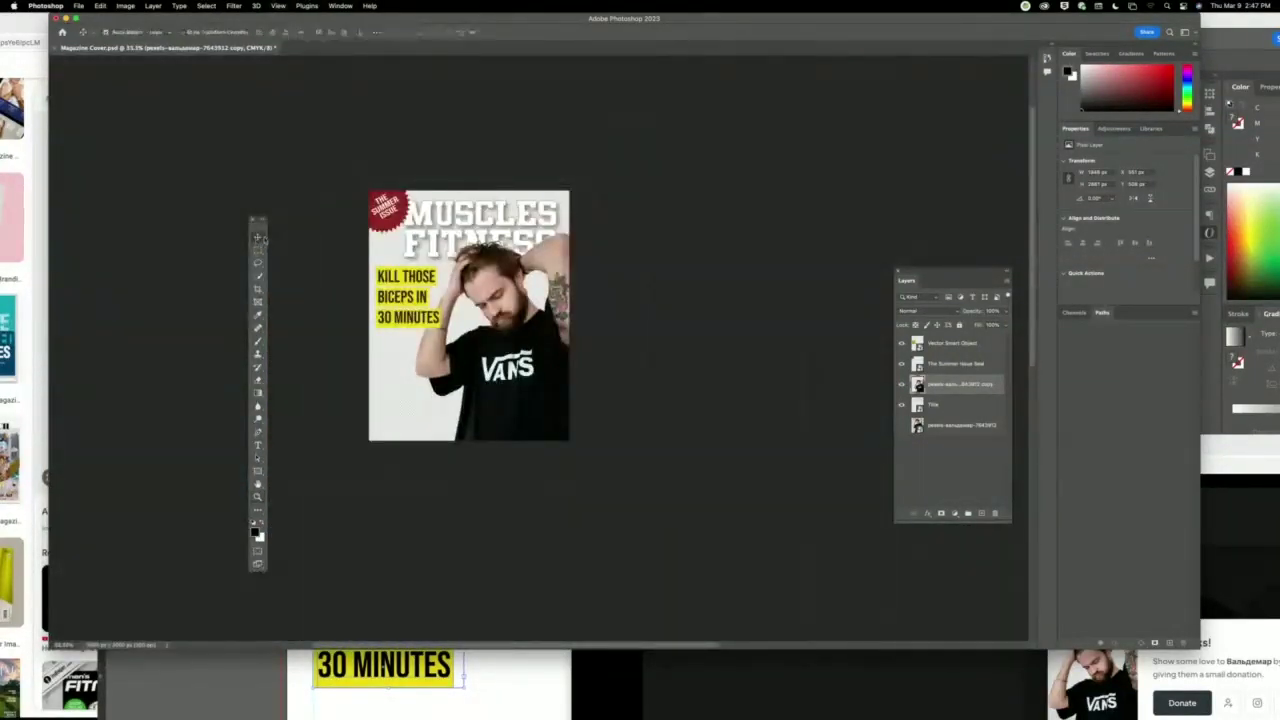
pyautogui.click(335, 244)
pyautogui.press('super+shift+s')
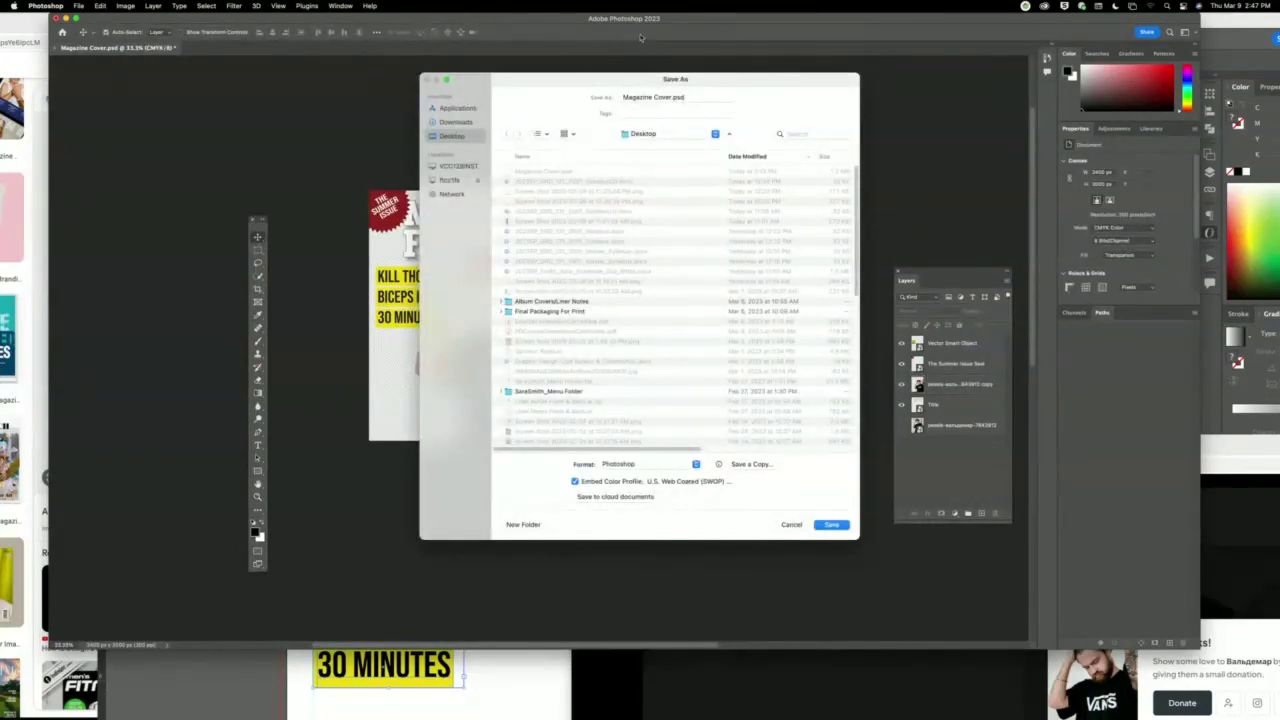
# Save over the existing Magazine Cover.psd, accepting the format options.
pyautogui.click(833, 525)
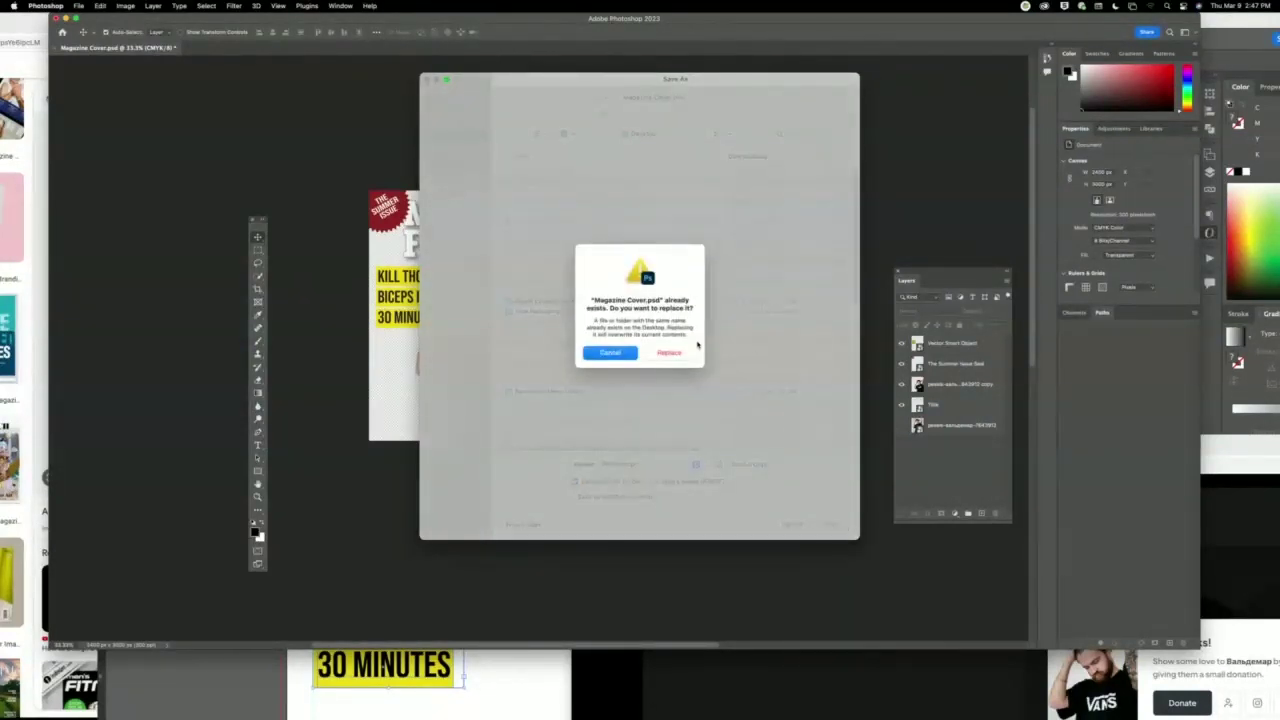
pyautogui.click(670, 354)
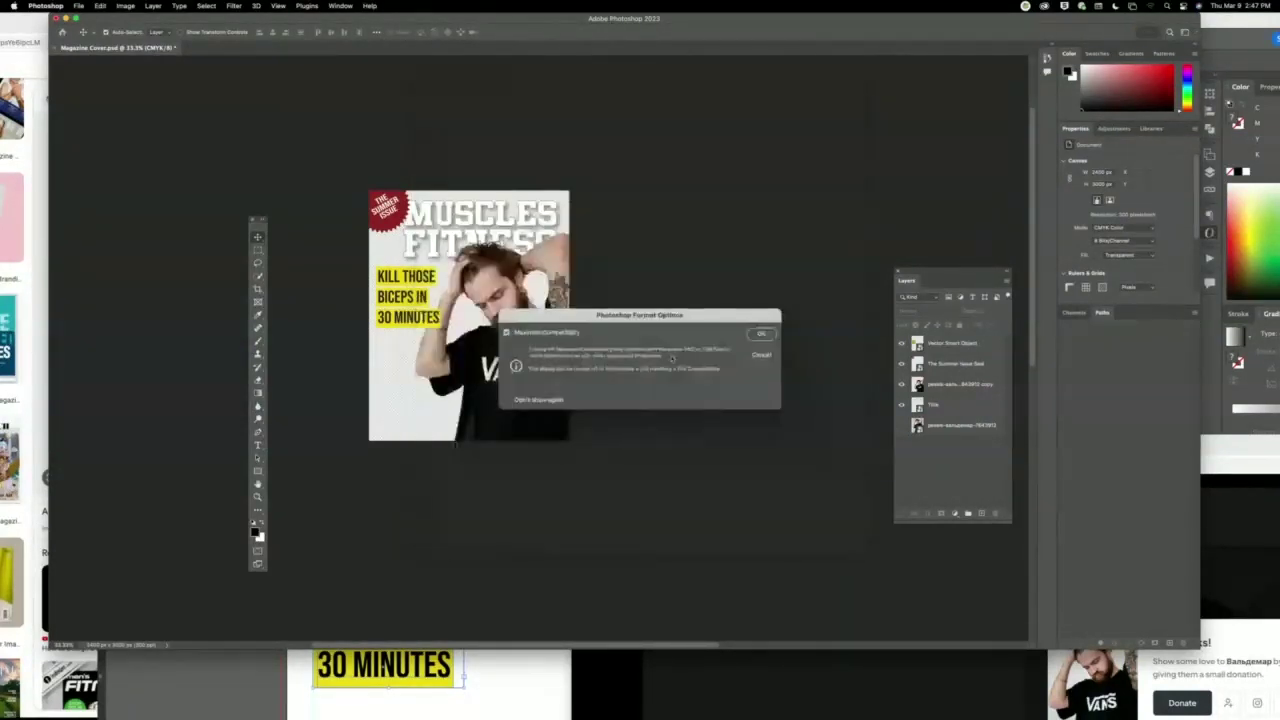
pyautogui.click(761, 334)
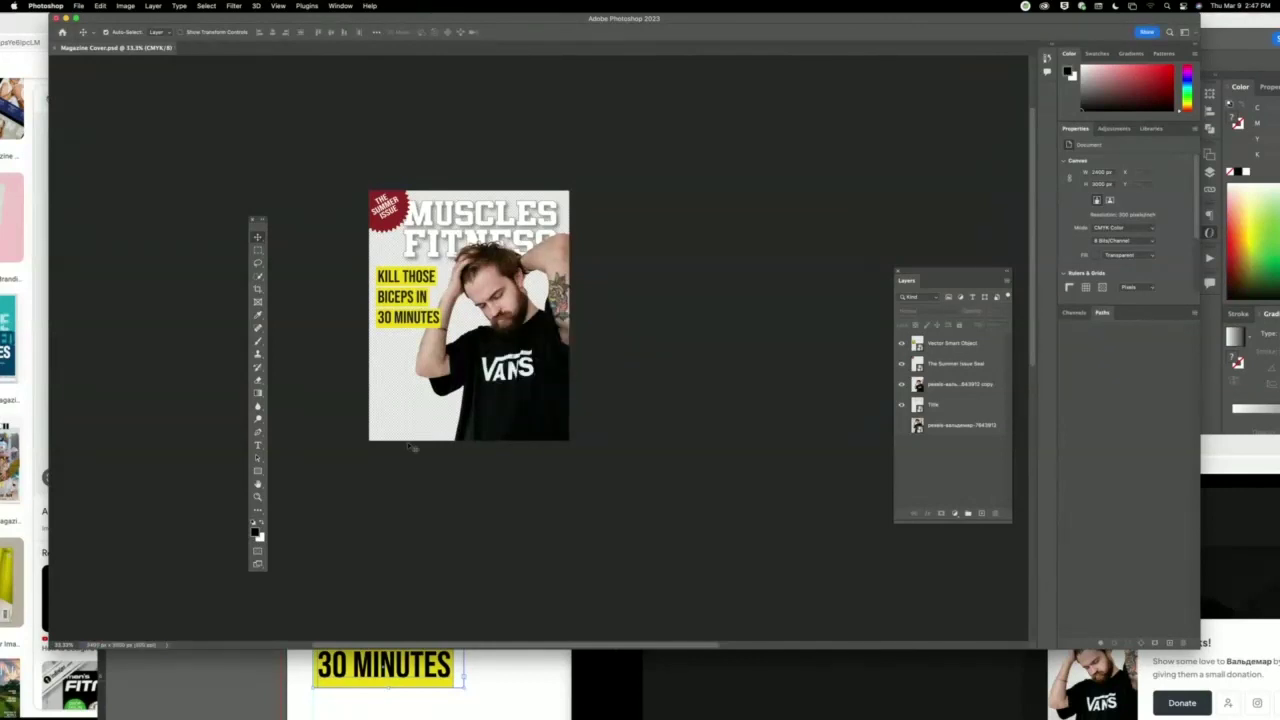
# Check the Image Size settings without changing them, then close the document.
pyautogui.click(127, 7)
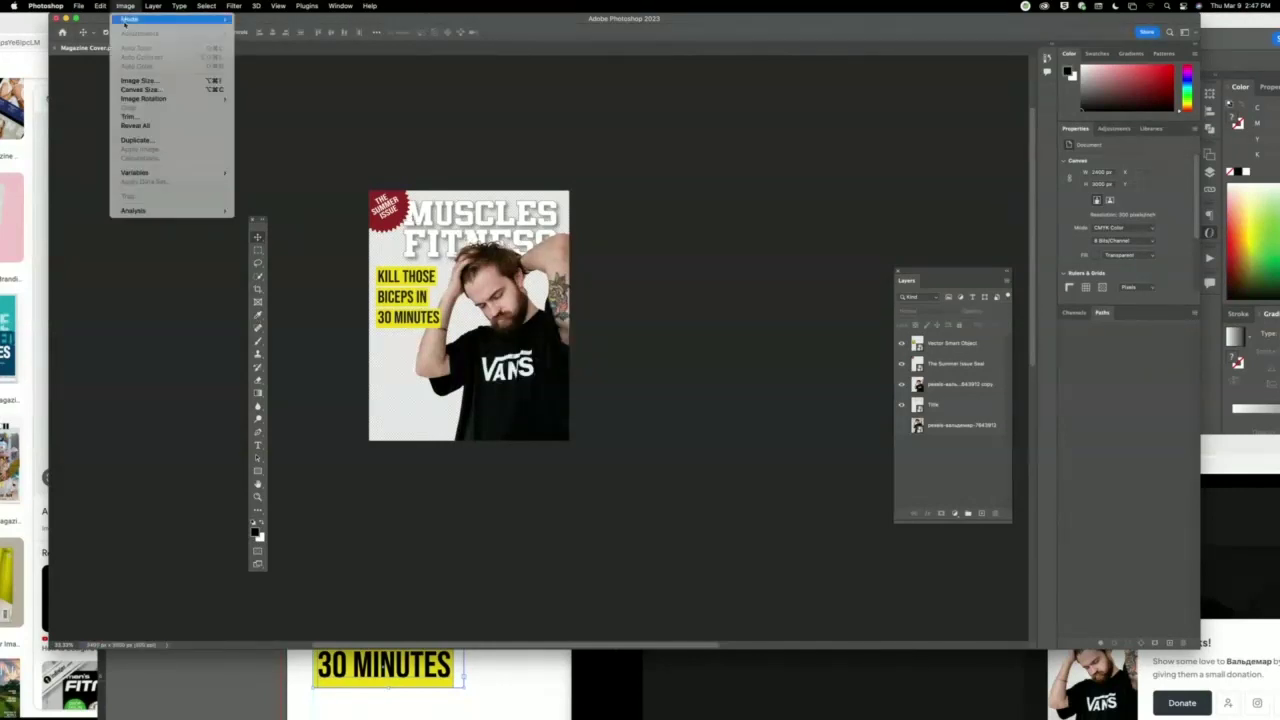
pyautogui.click(140, 80)
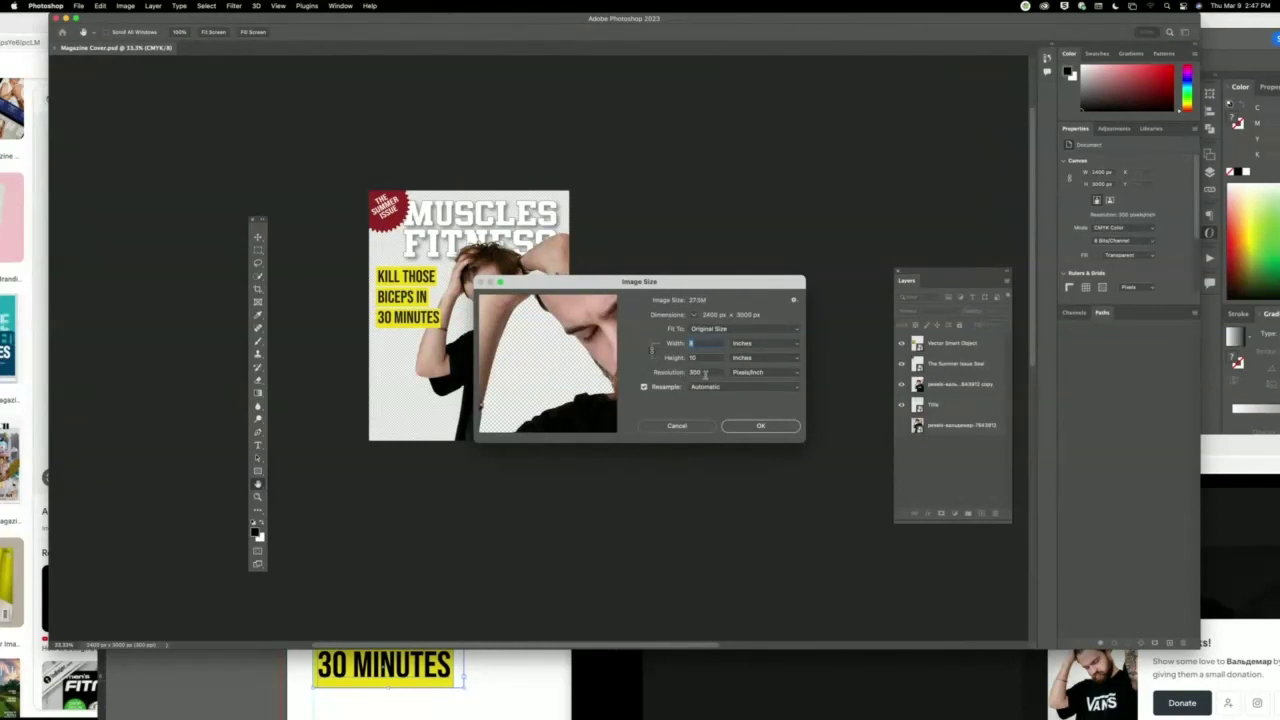
pyautogui.click(704, 427)
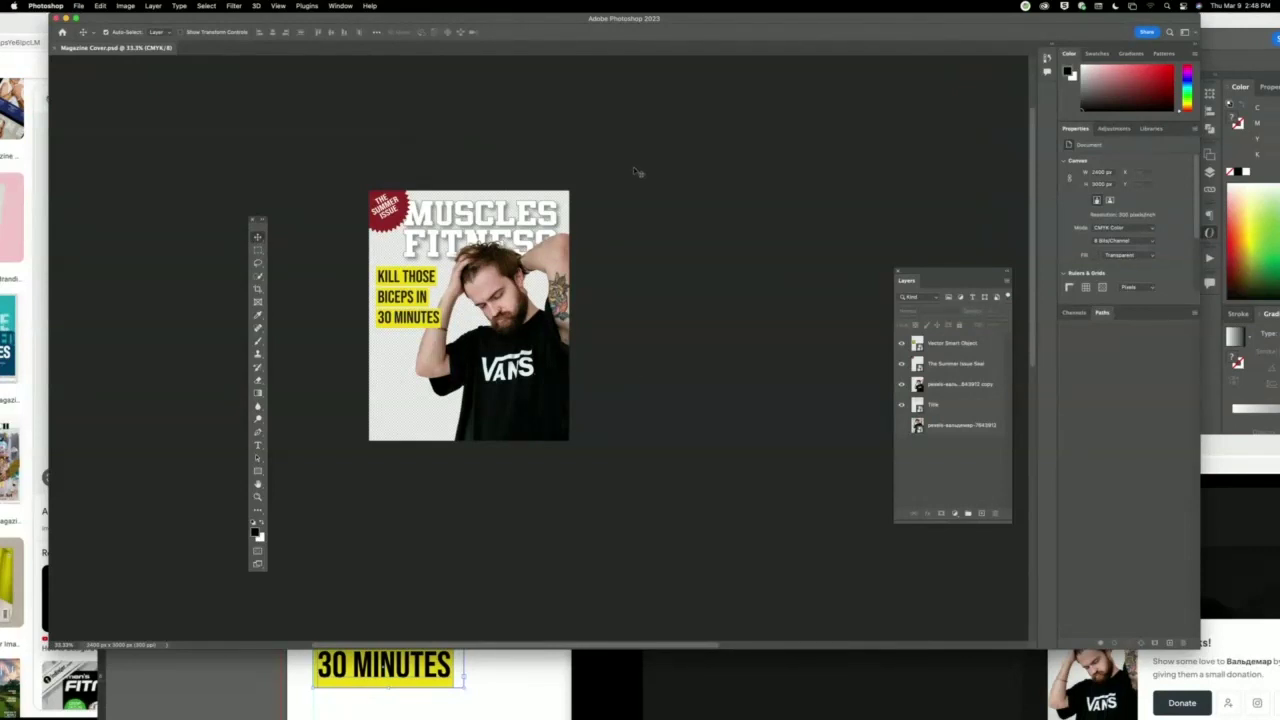
pyautogui.press('super+w')
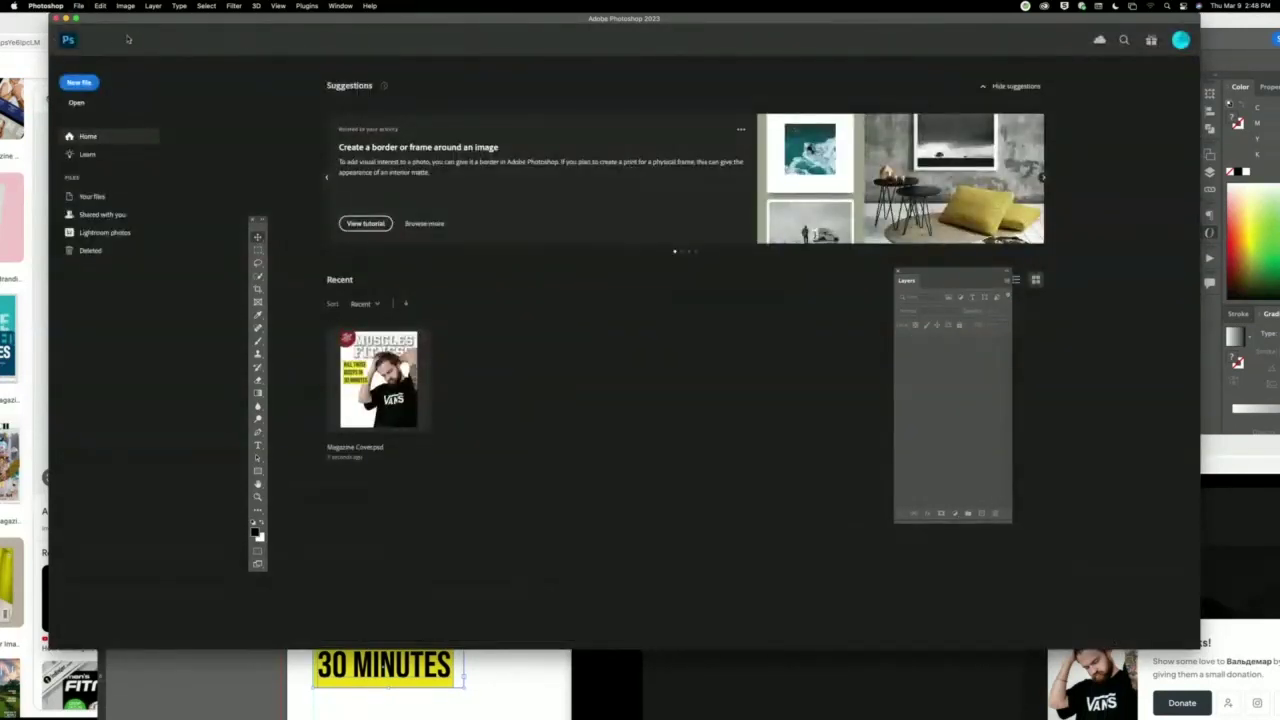
# Save the deselected Illustrator cover artwork locally to the Desktop, then switch back to Photoshop.
pyautogui.click(56, 18)
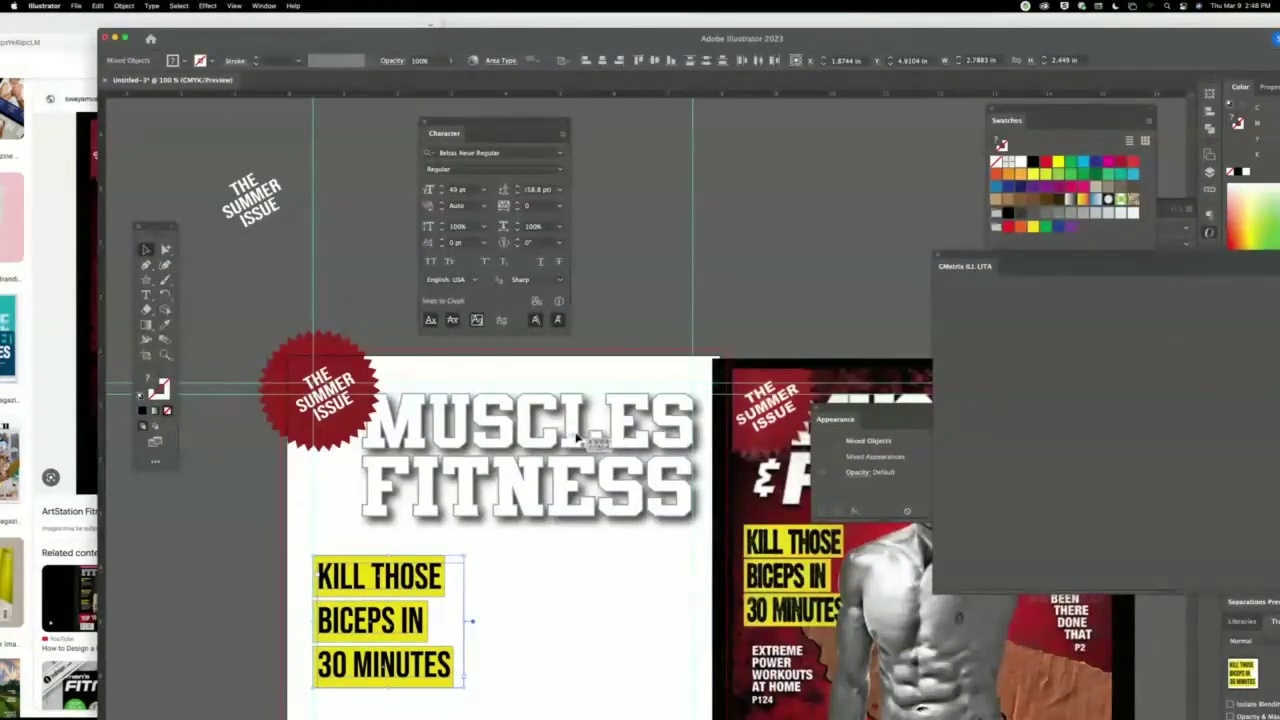
pyautogui.click(768, 240)
pyautogui.press('super+s')
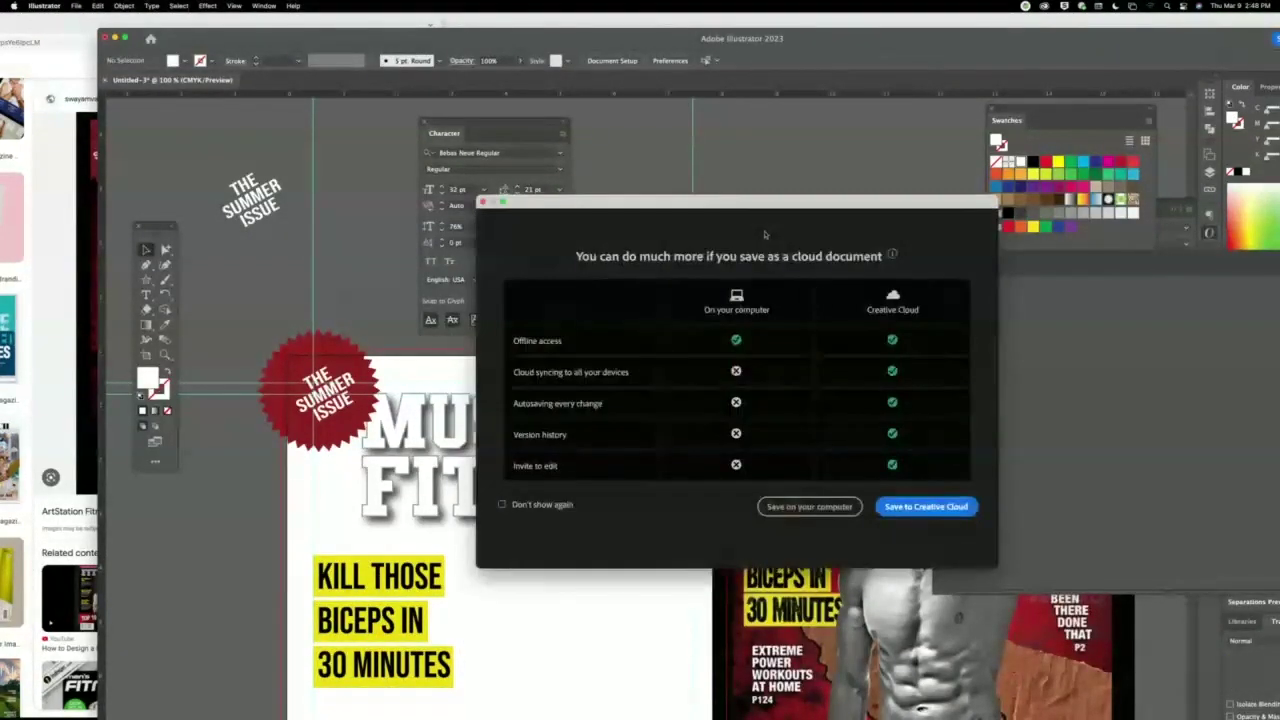
pyautogui.click(836, 507)
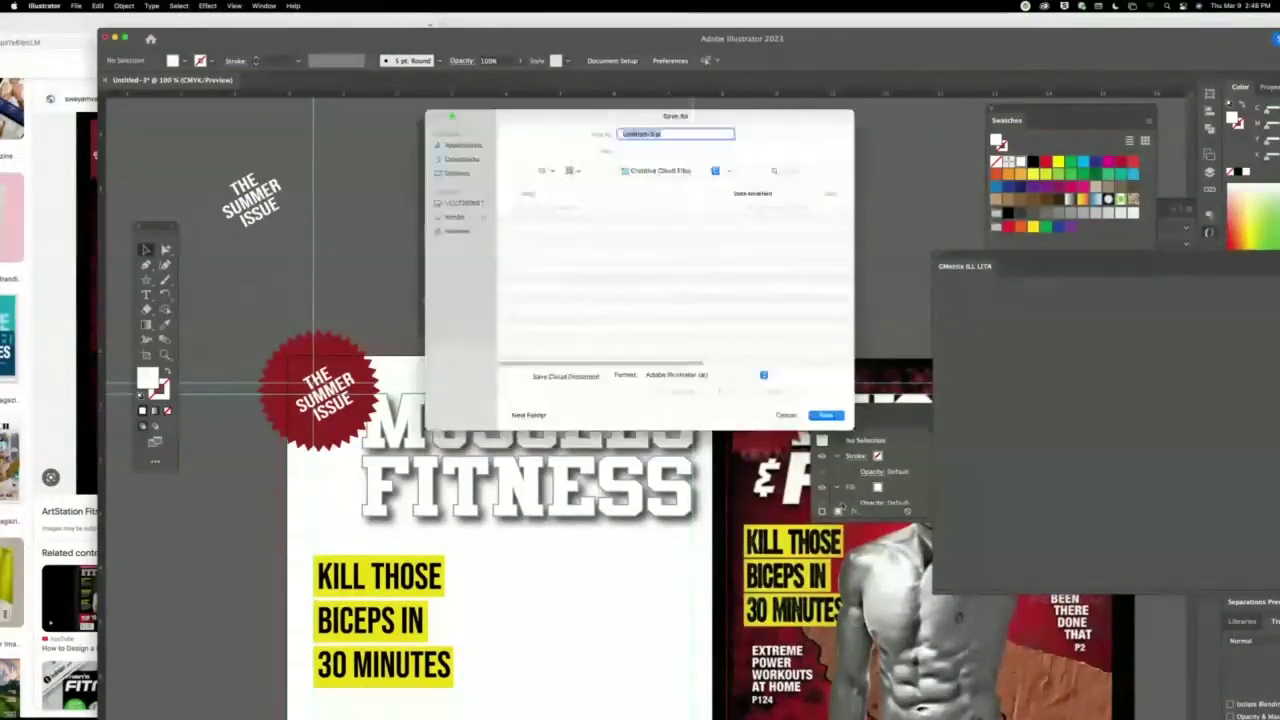
pyautogui.click(465, 174)
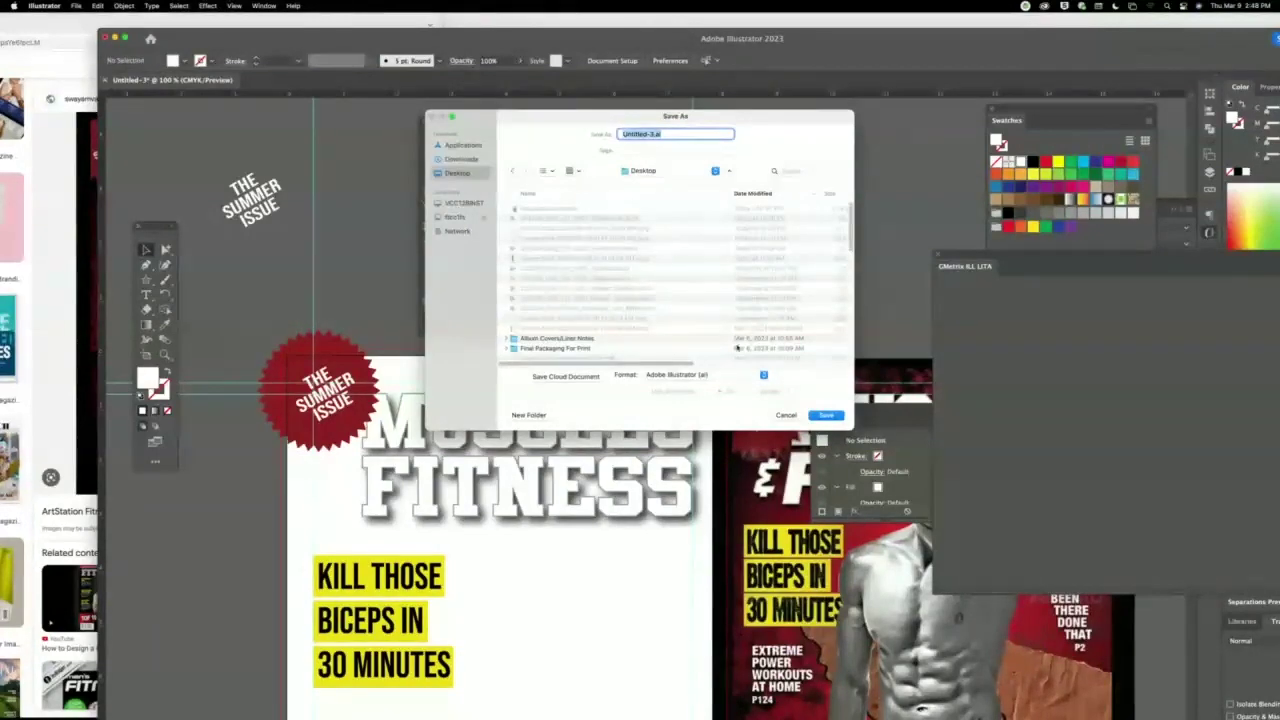
pyautogui.click(836, 416)
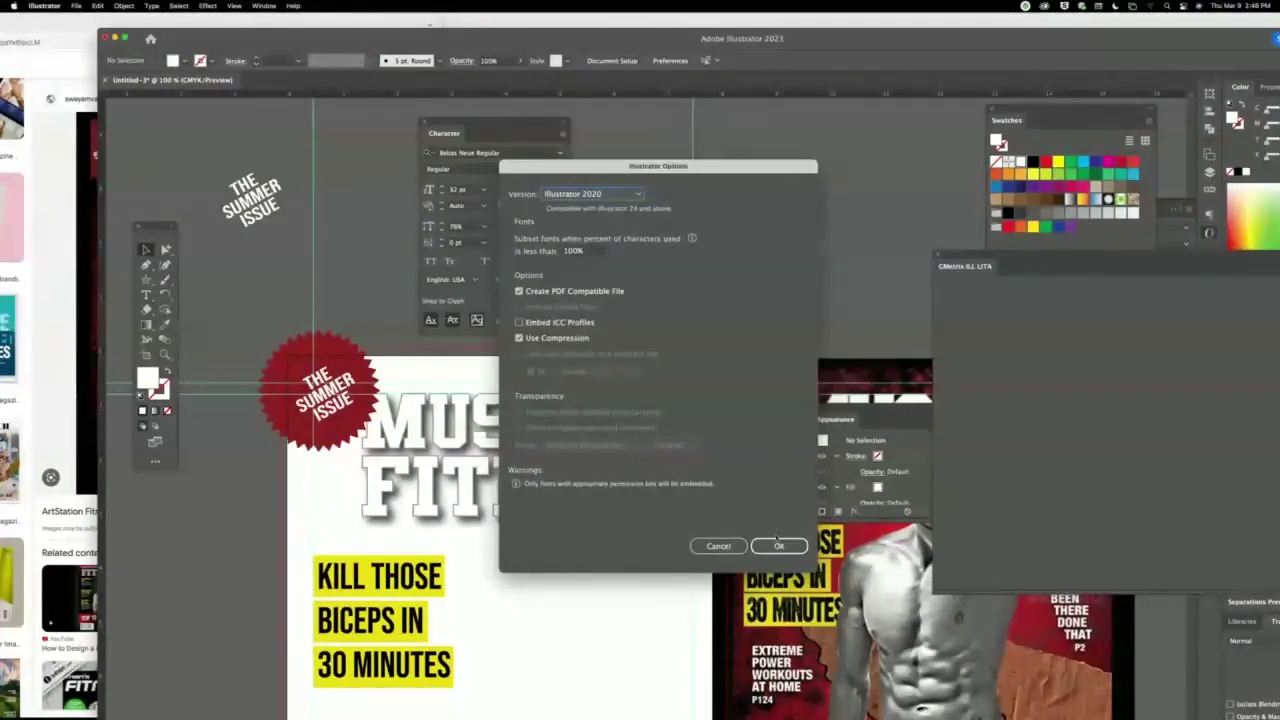
pyautogui.click(778, 545)
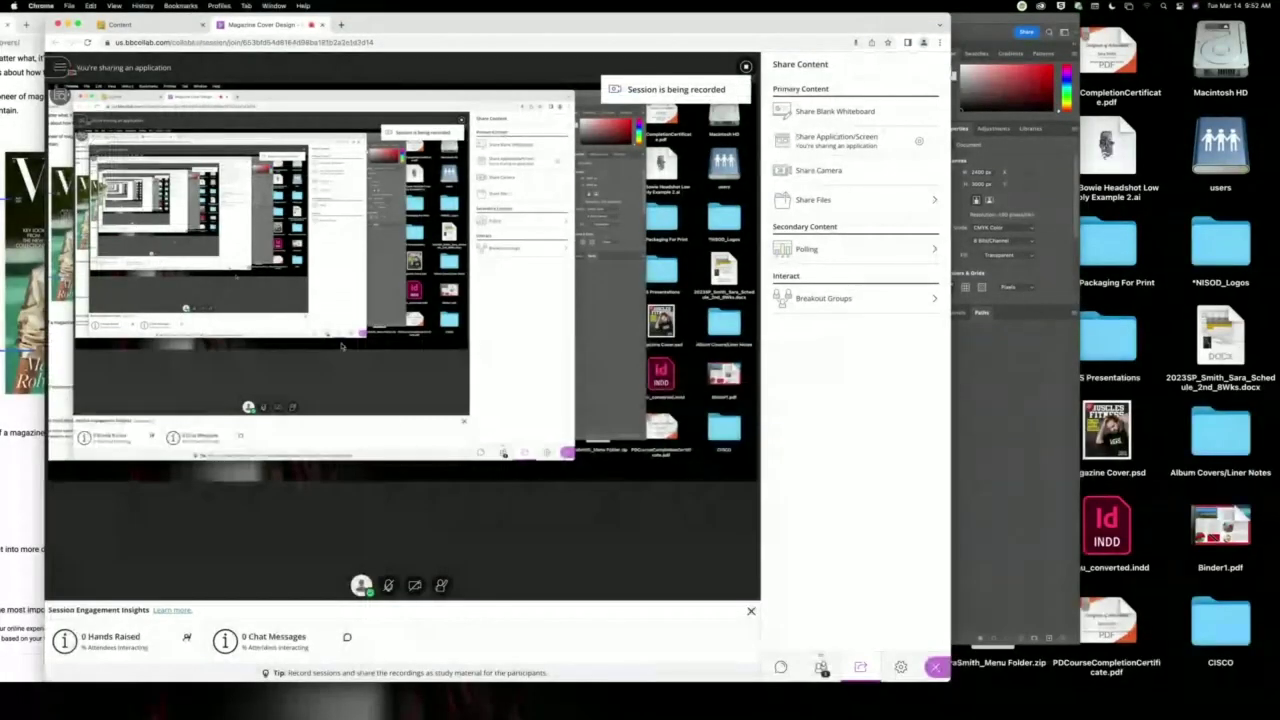
pyautogui.moveTo(715, 718)
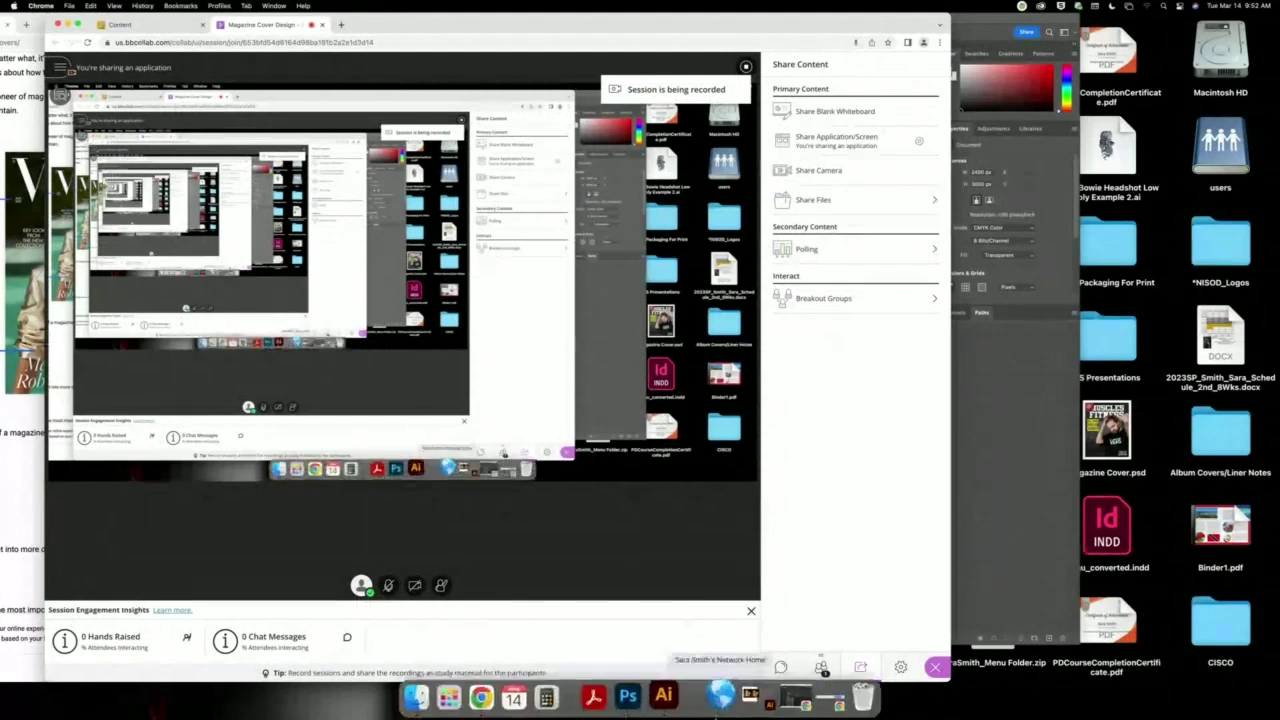
pyautogui.click(629, 697)
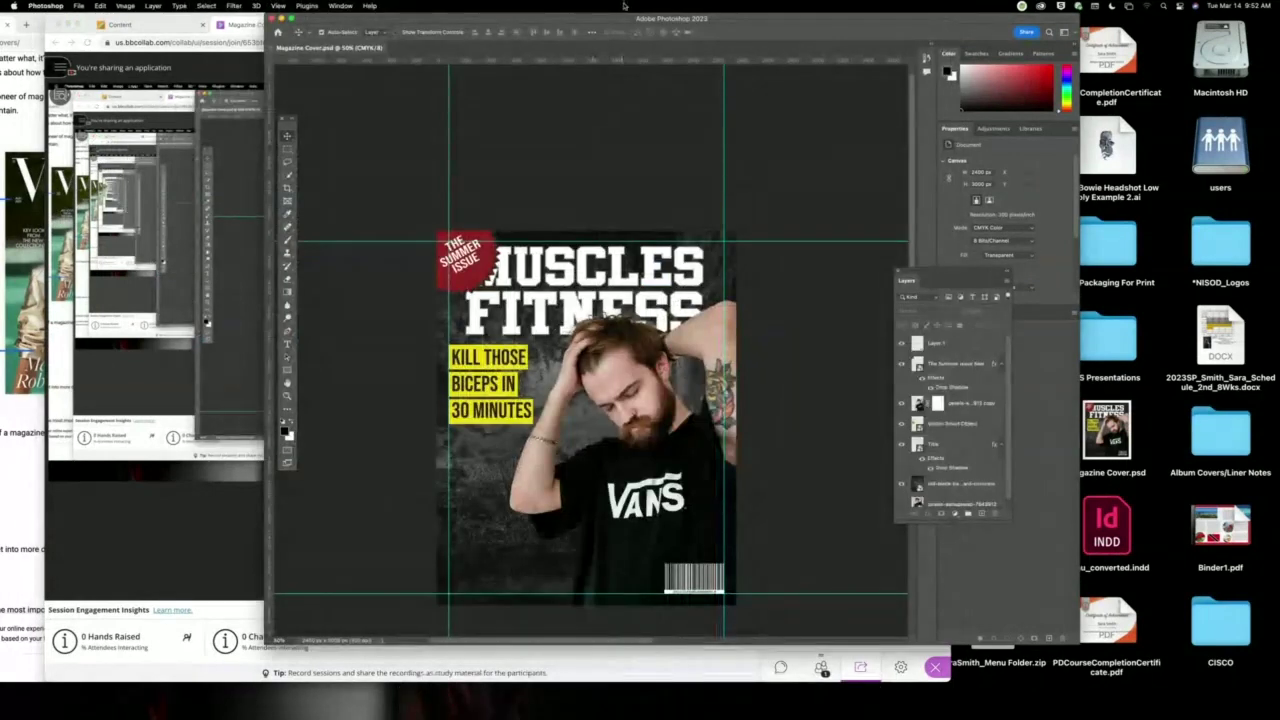
# At 100% zoom, start a new text layer at the cover's top in near-white.
pyautogui.moveTo(629, 27); pyautogui.dragTo(454, 27)
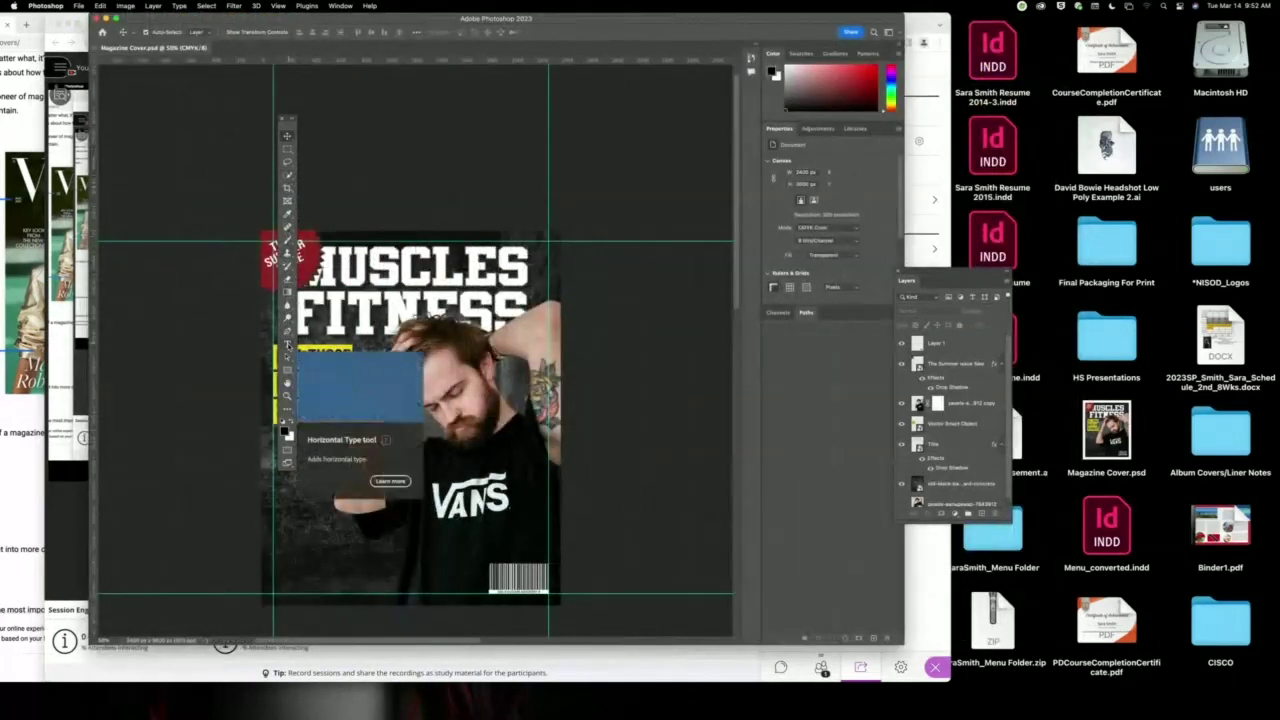
pyautogui.press('super+1')
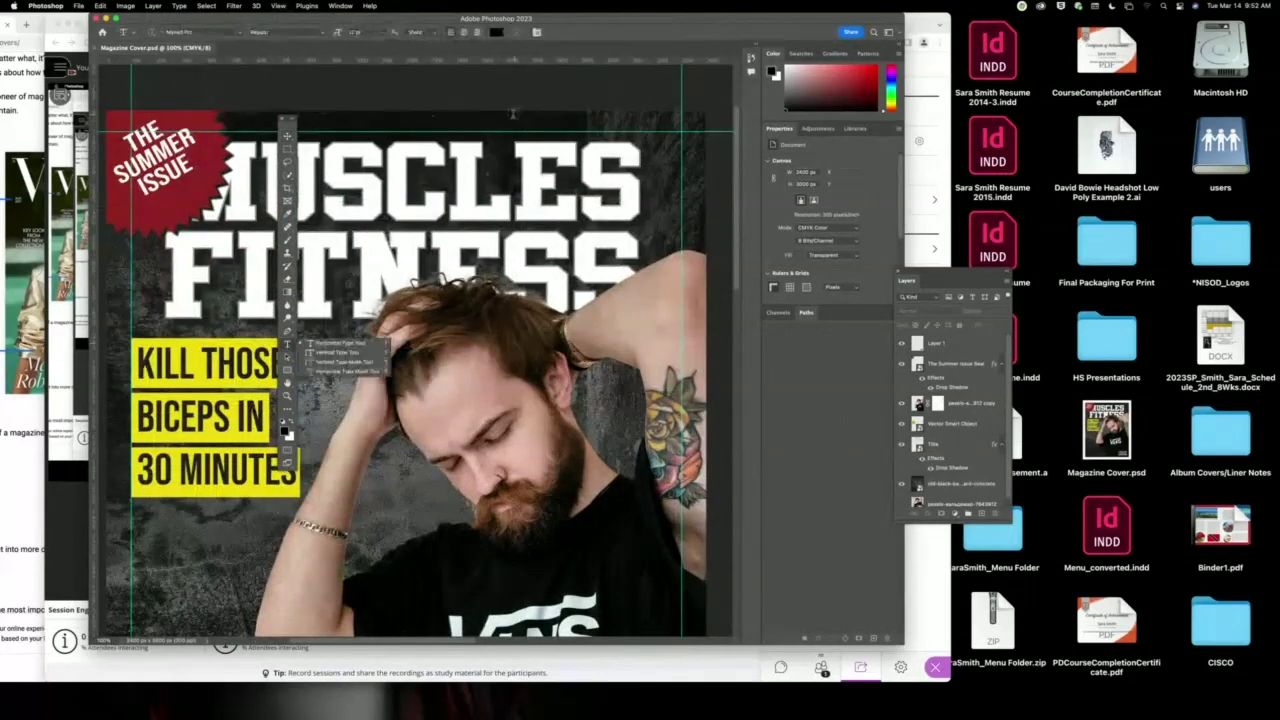
pyautogui.click(288, 345)
pyautogui.click(502, 126)
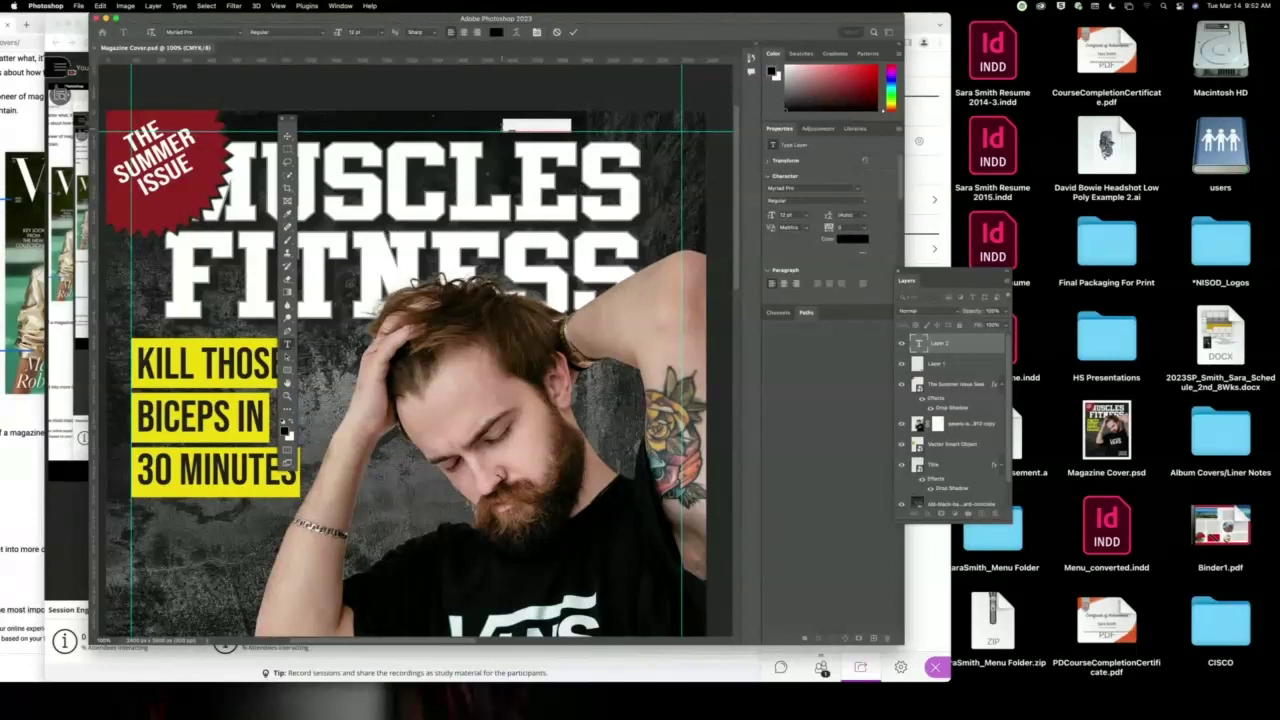
pyautogui.press('BackSpace')
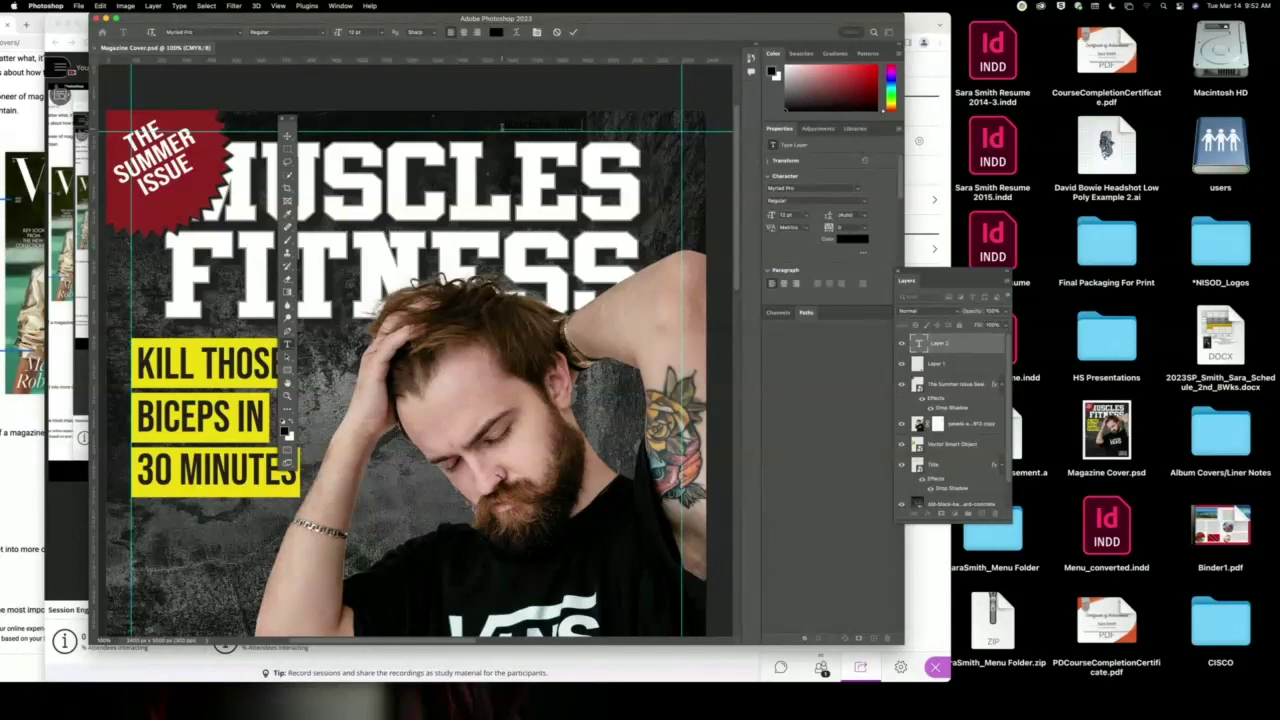
pyautogui.click(497, 34)
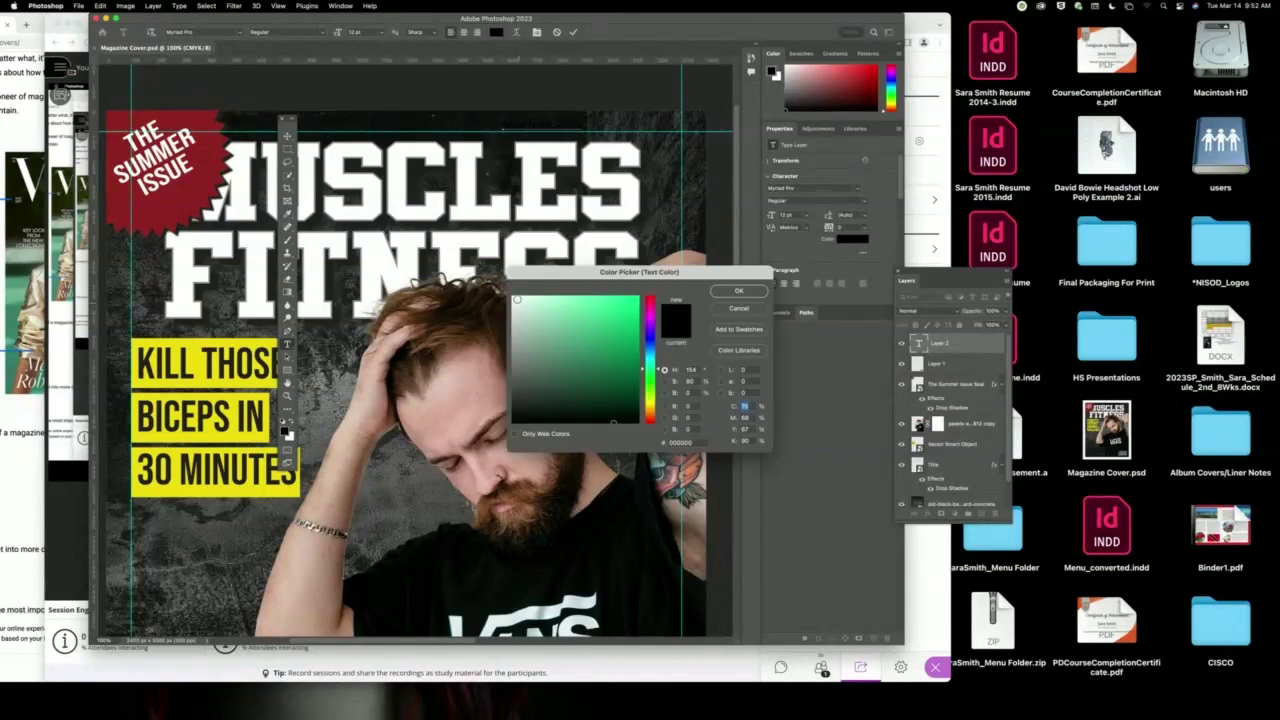
pyautogui.click(514, 298)
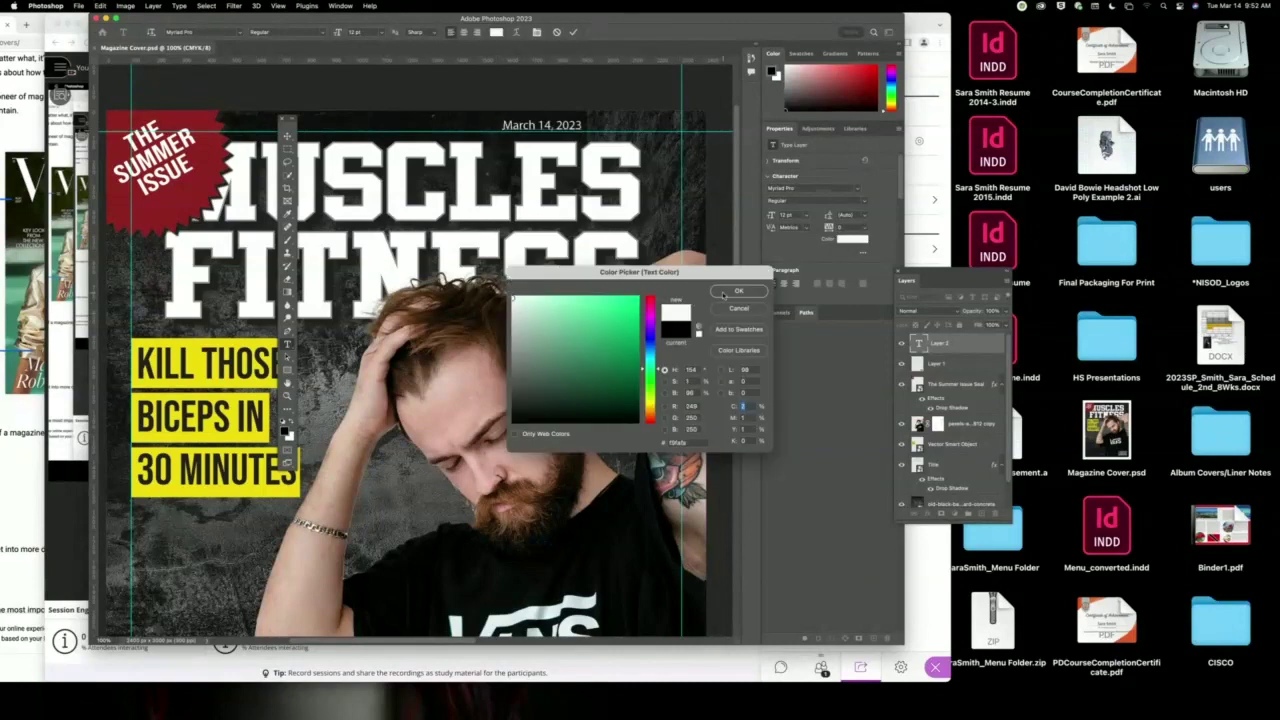
pyautogui.click(724, 294)
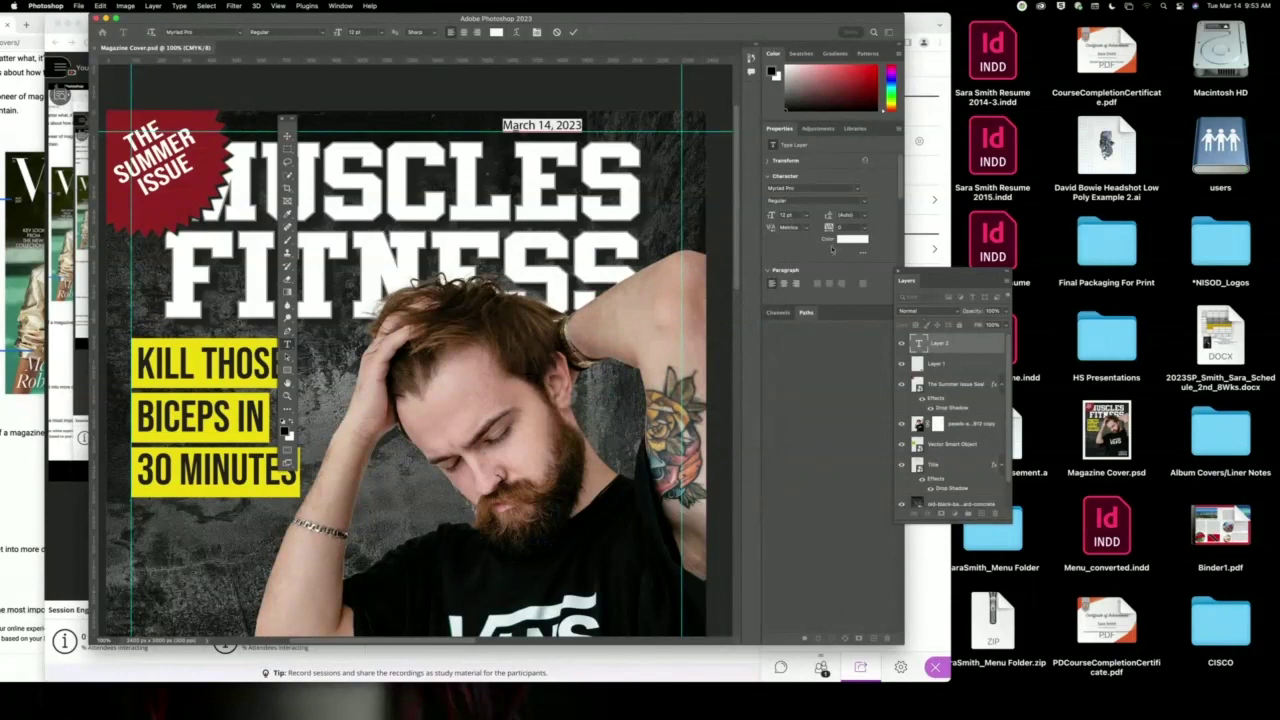
# Set the date in A Love of Thunder, move it left under the masthead, then view the article.
pyautogui.click(857, 191)
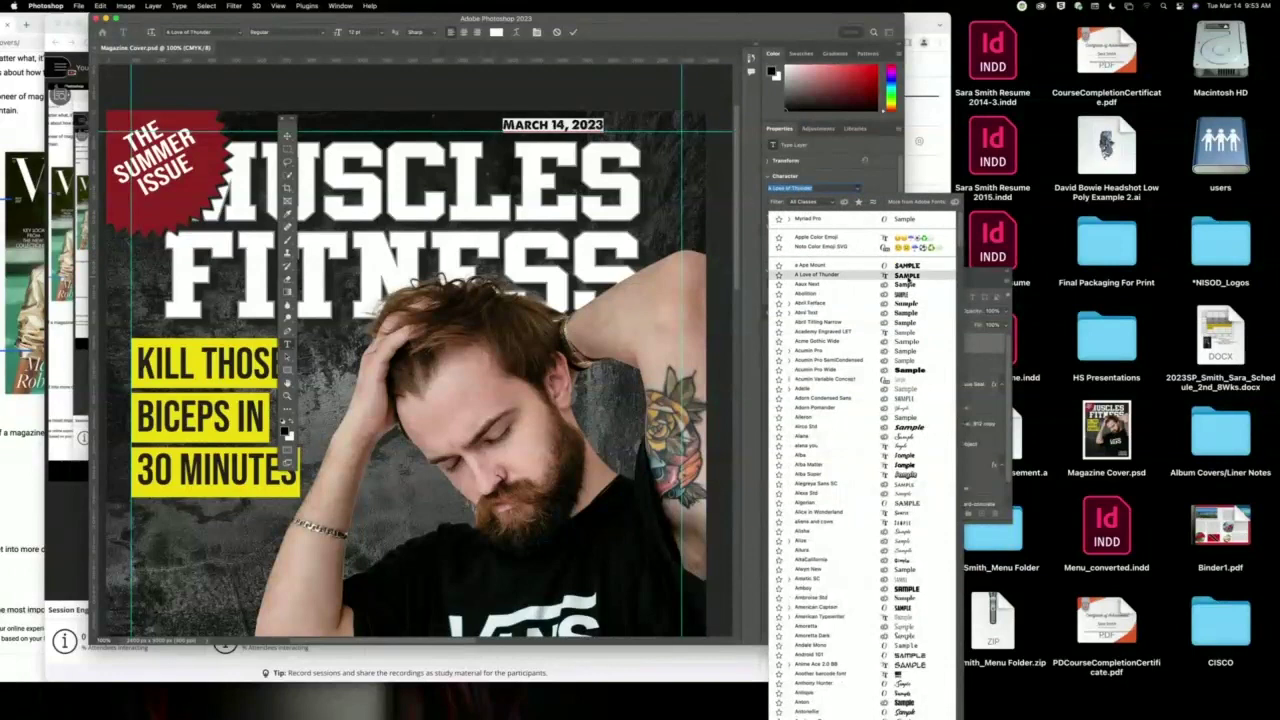
pyautogui.click(906, 275)
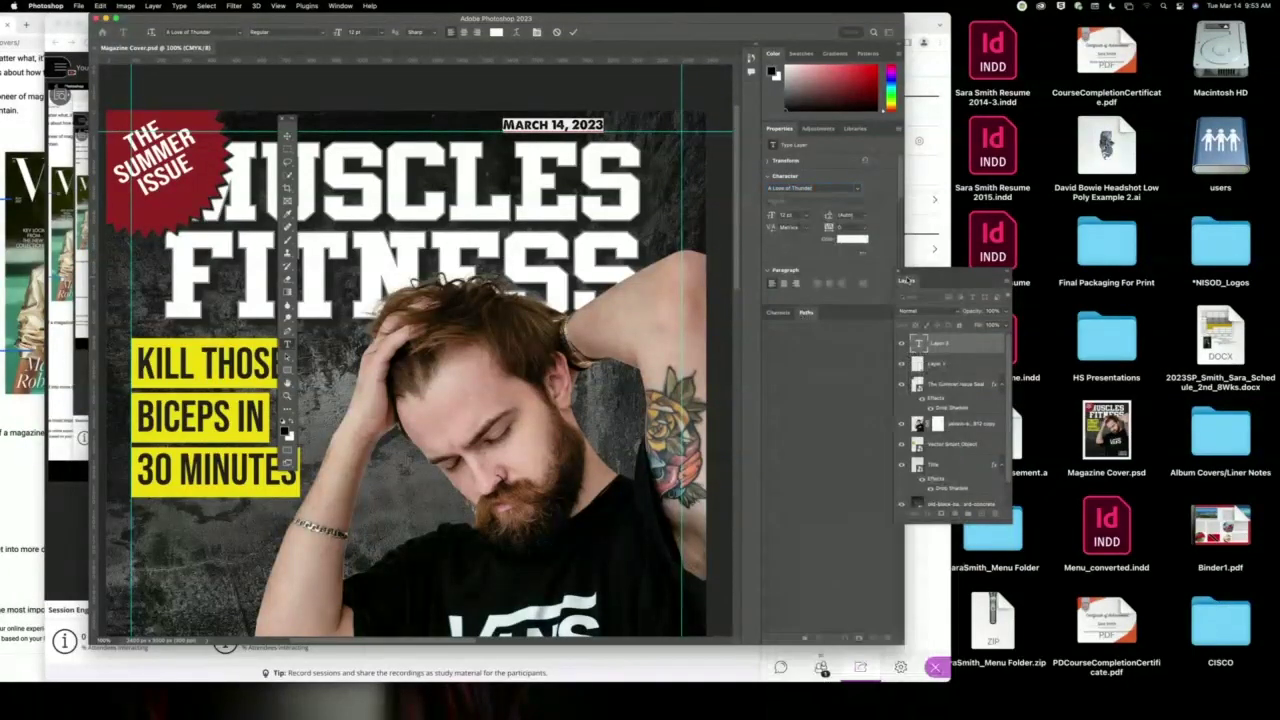
pyautogui.click(287, 135)
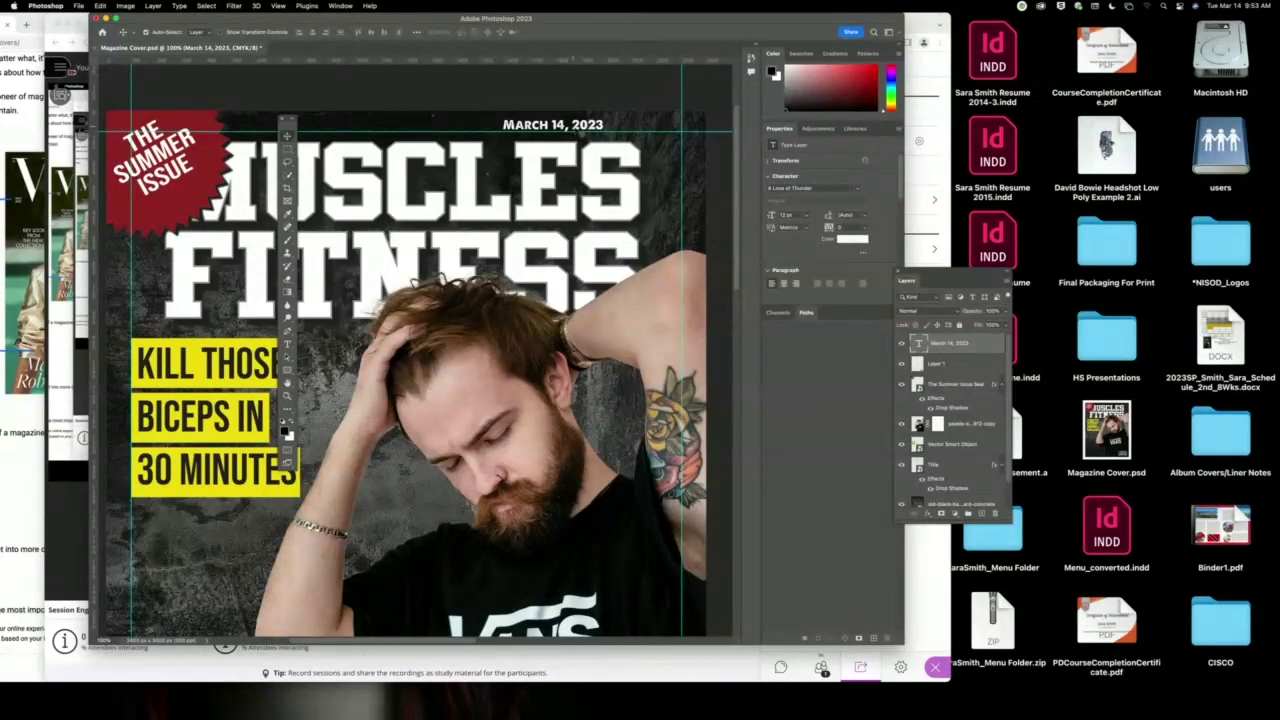
pyautogui.moveTo(580, 133); pyautogui.dragTo(204, 334)
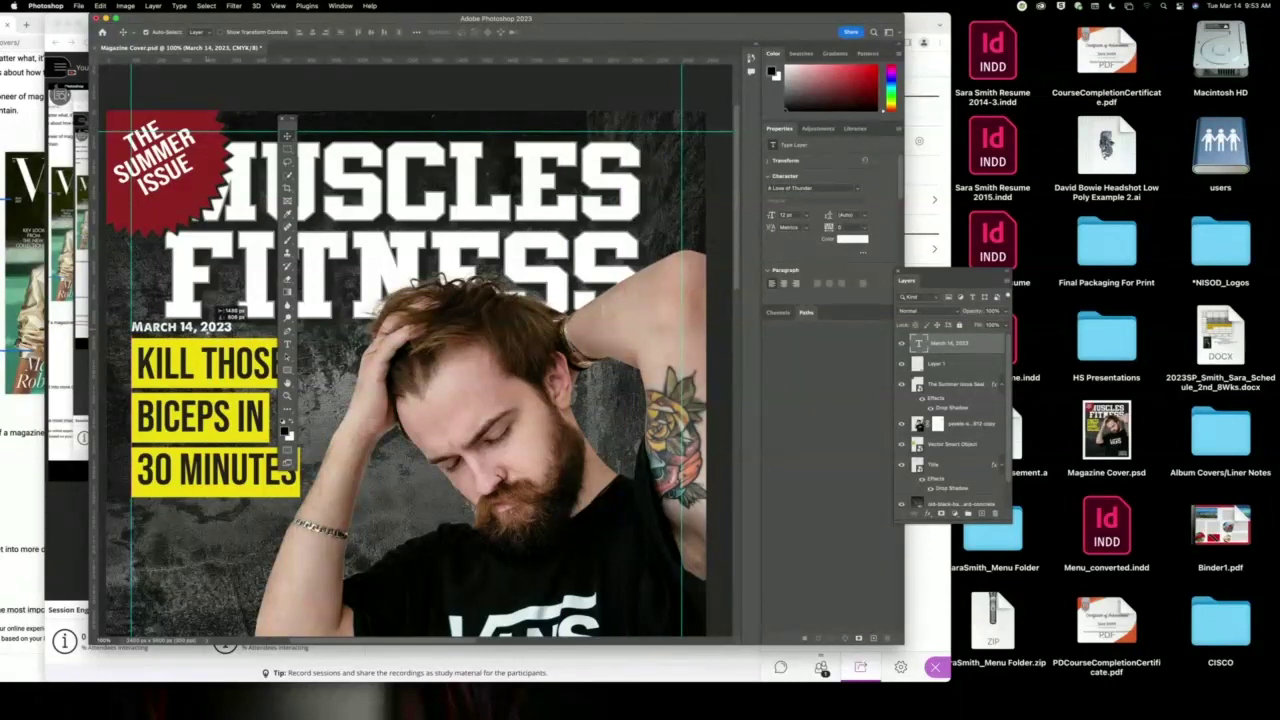
pyautogui.click(385, 263)
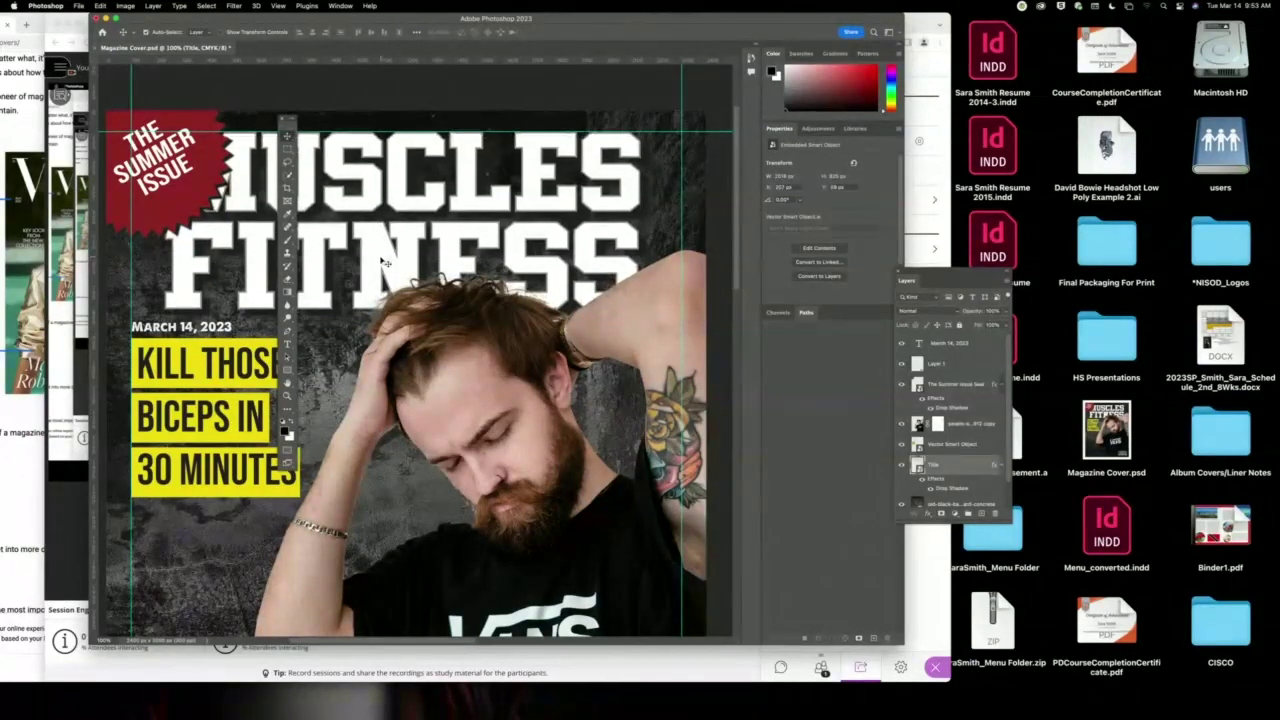
pyautogui.click(206, 330)
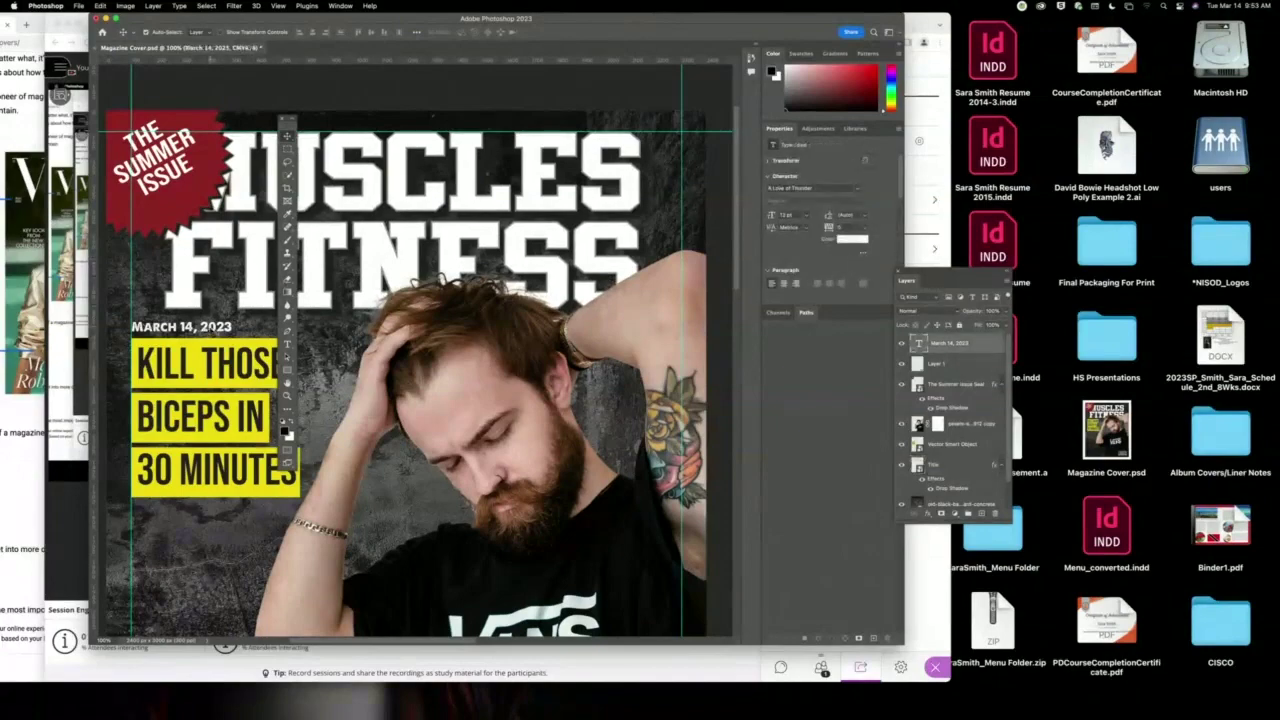
pyautogui.moveTo(361, 22); pyautogui.dragTo(613, 22)
pyautogui.press('super+Tab')
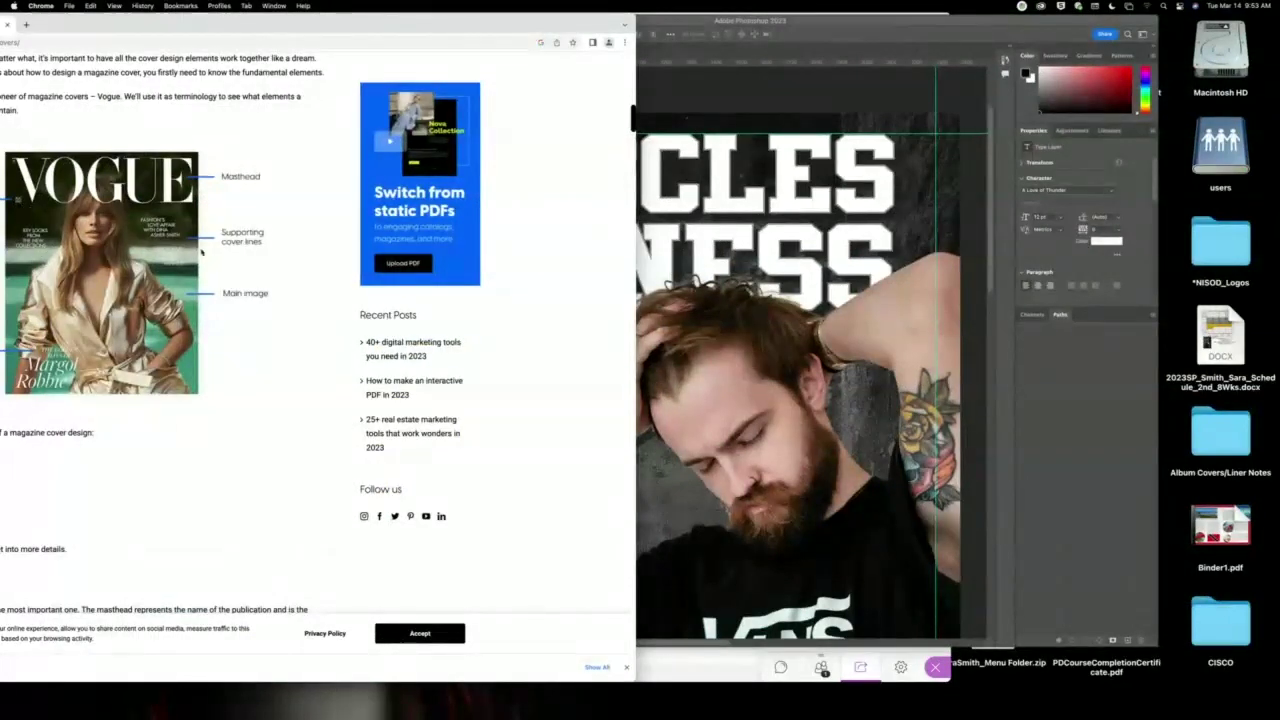
# Duplicate the MARCH 14, 2023 date layer and drag the copy down beneath 30 MINUTES.
pyautogui.click(810, 69)
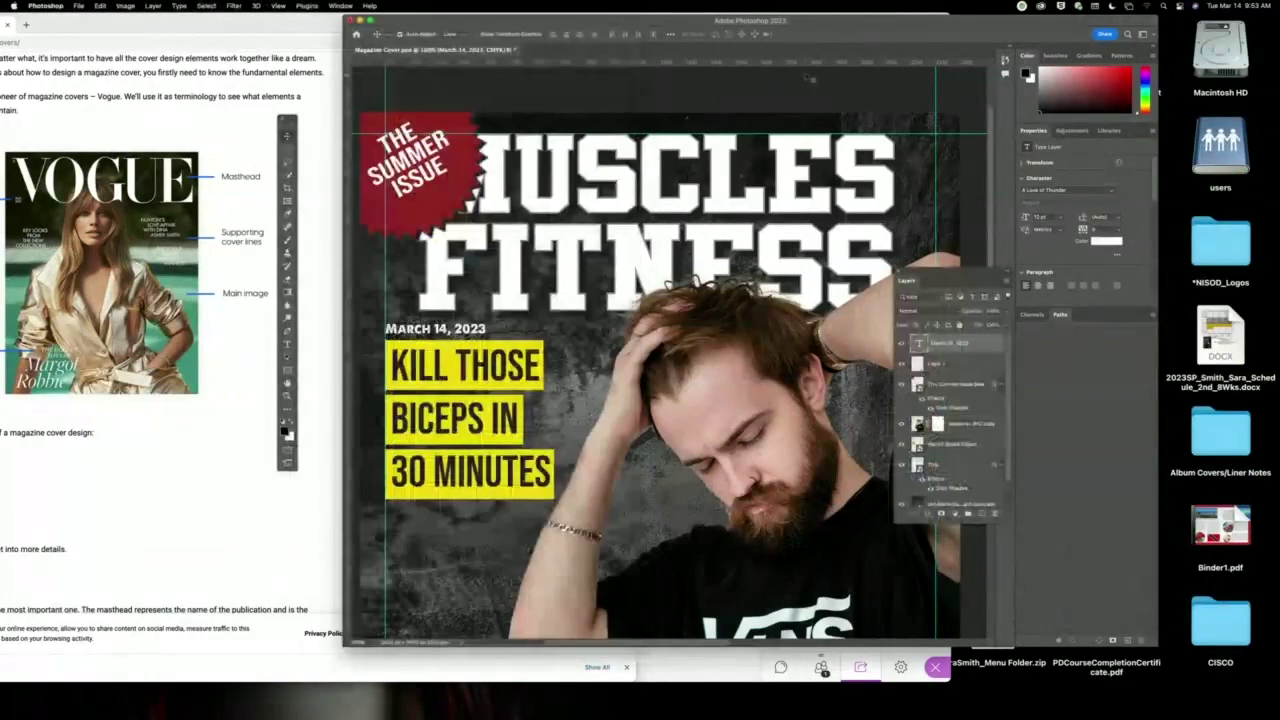
pyautogui.moveTo(810, 69); pyautogui.dragTo(730, 73)
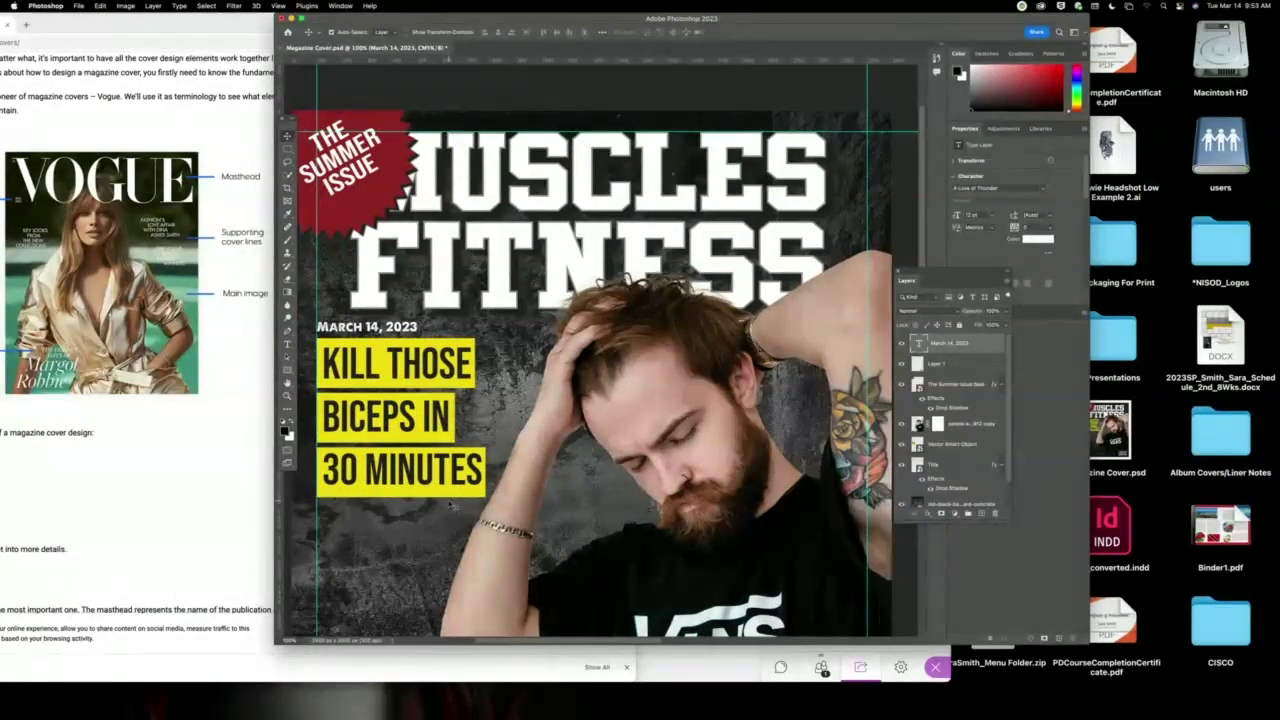
pyautogui.scroll(-5, 466, 502)
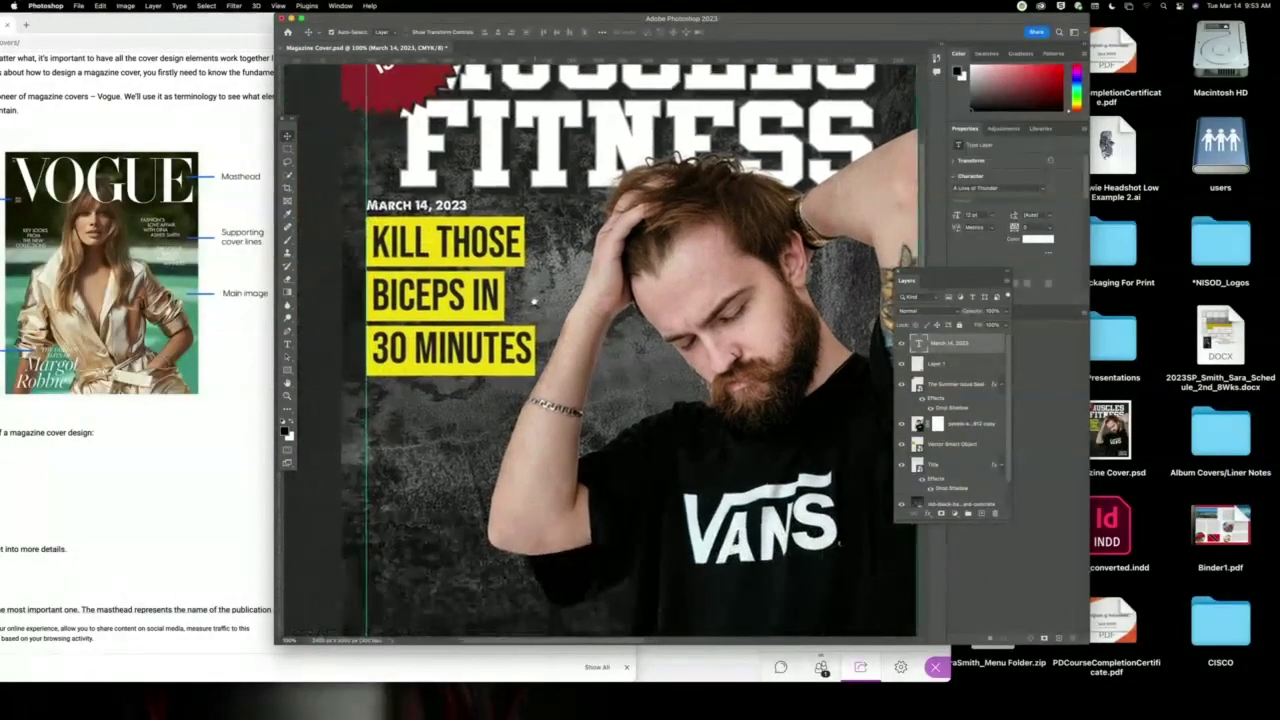
pyautogui.scroll(3, 533, 301)
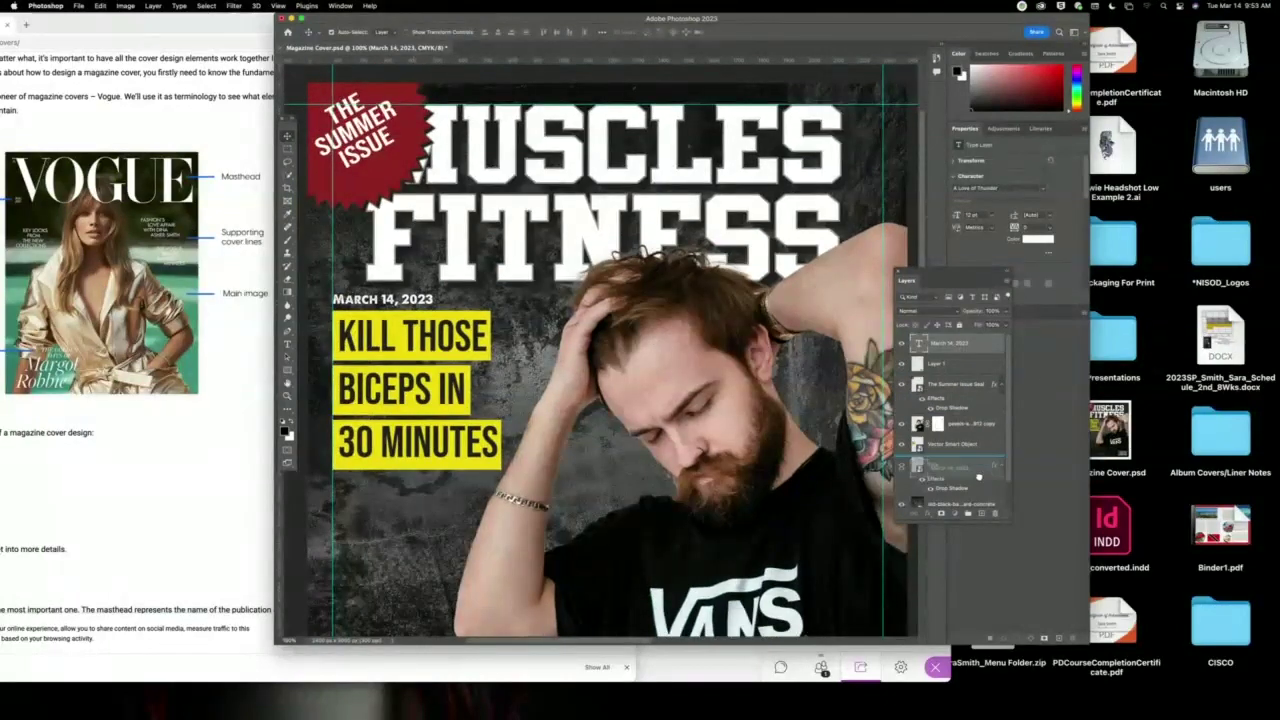
pyautogui.press('super+j')
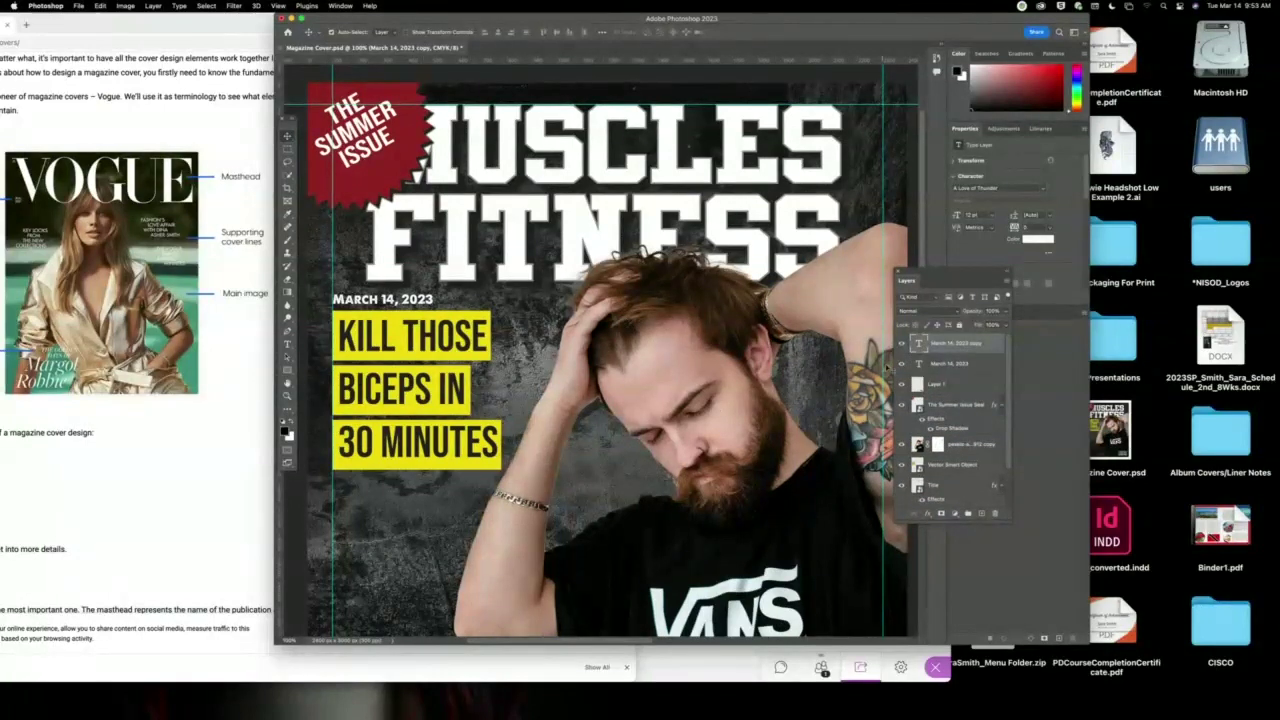
pyautogui.click(900, 344)
pyautogui.click(900, 344)
pyautogui.moveTo(426, 308); pyautogui.dragTo(430, 520)
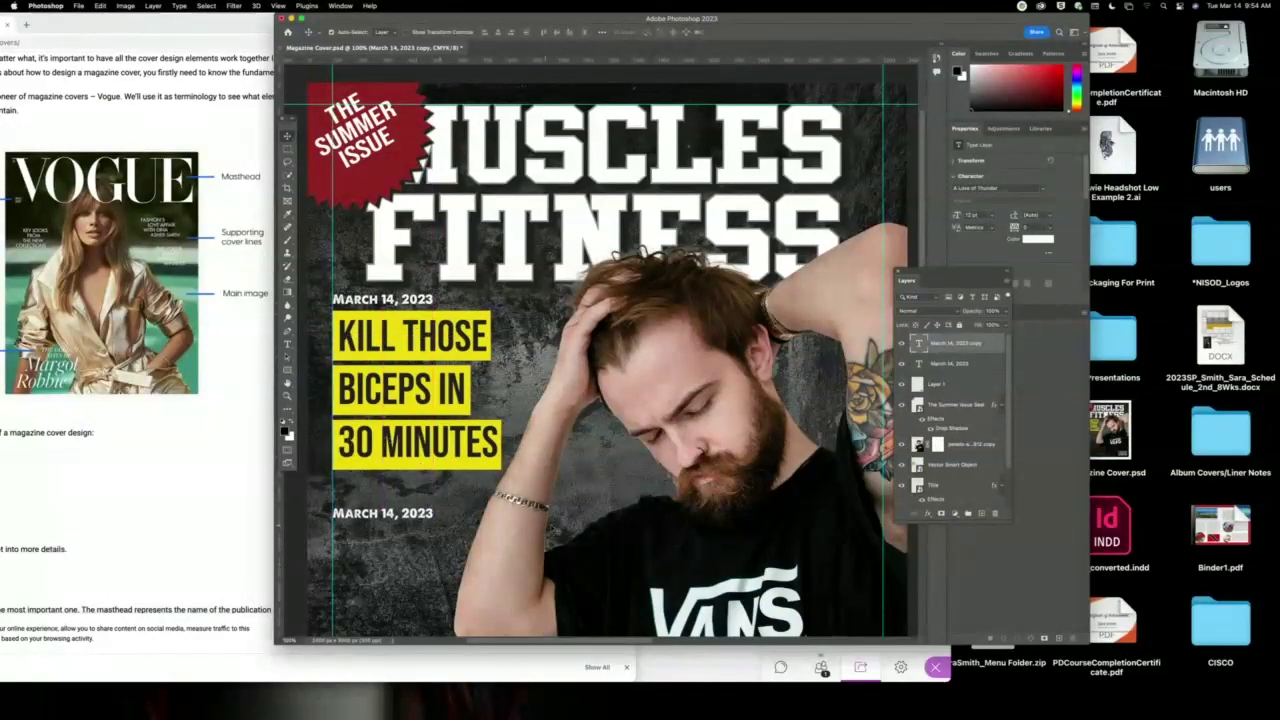
# Replace the lower date copy with 'THE LATEST IN COOL' and 'SHOES' on two lines, selecting SHOES.
pyautogui.press('t')
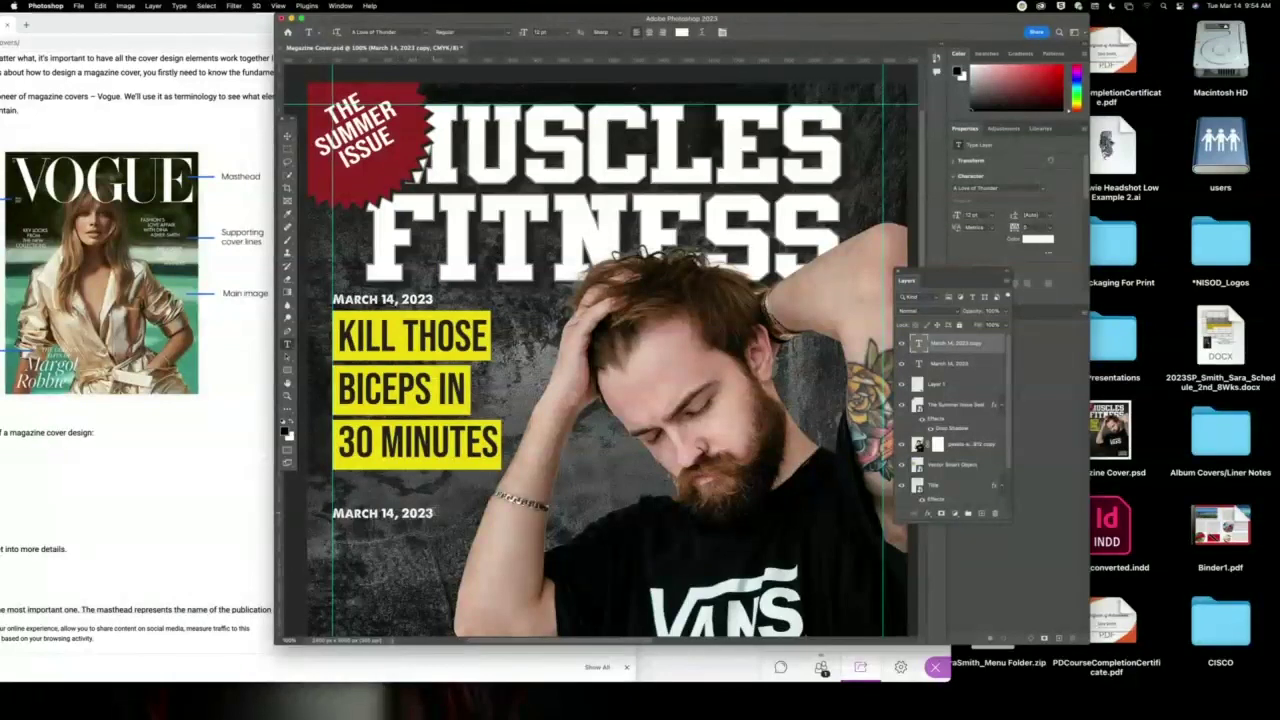
pyautogui.tripleClick(420, 516)
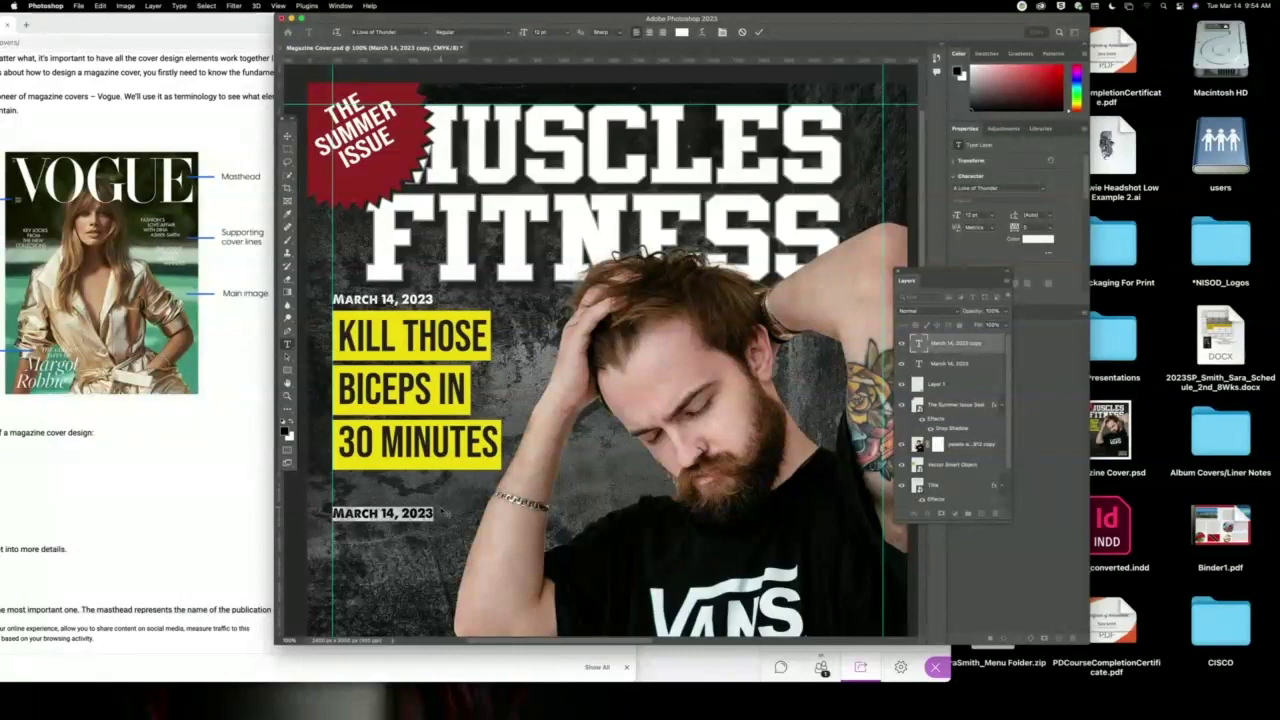
pyautogui.press('BackSpace')
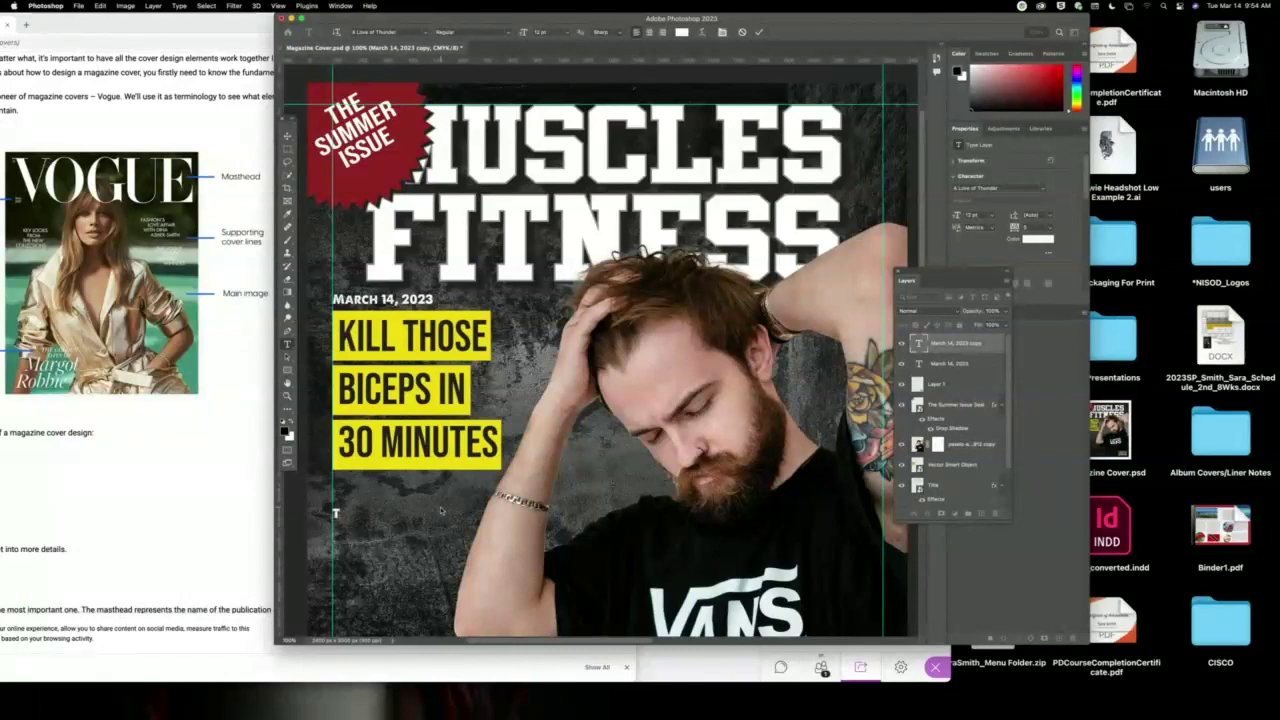
pyautogui.write('THE LATEST IN COOL')
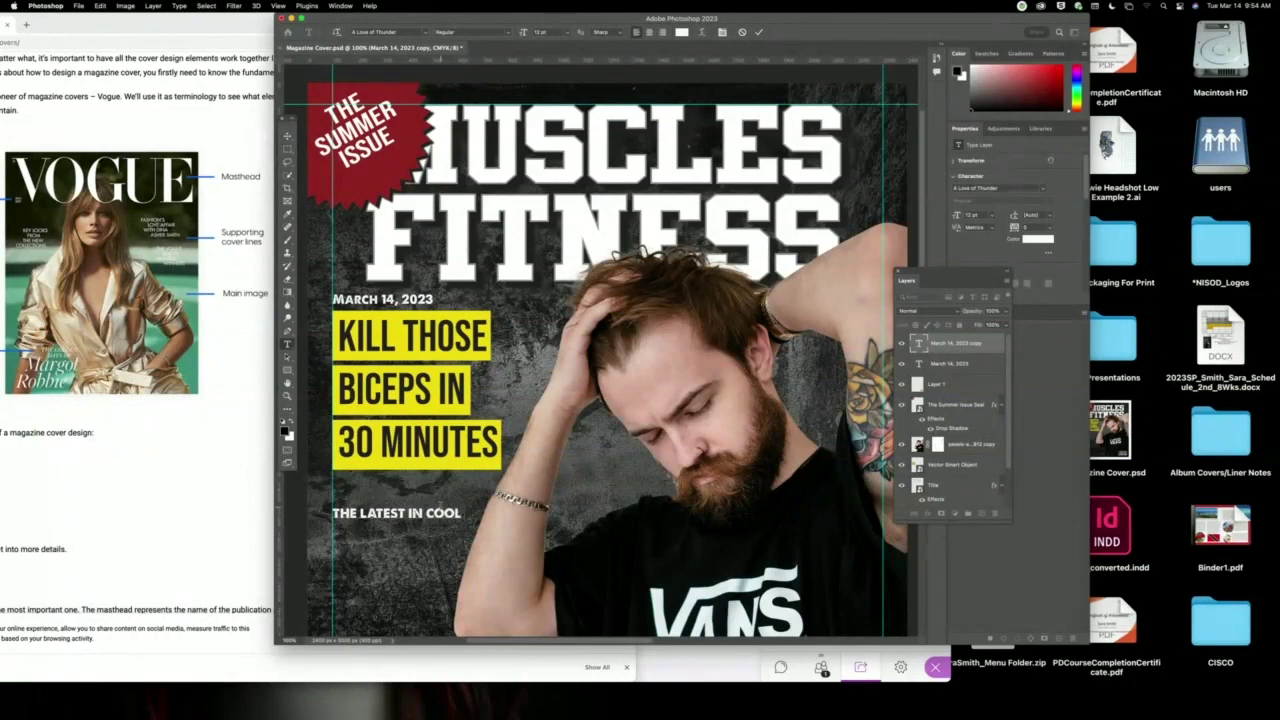
pyautogui.write('SHOES')
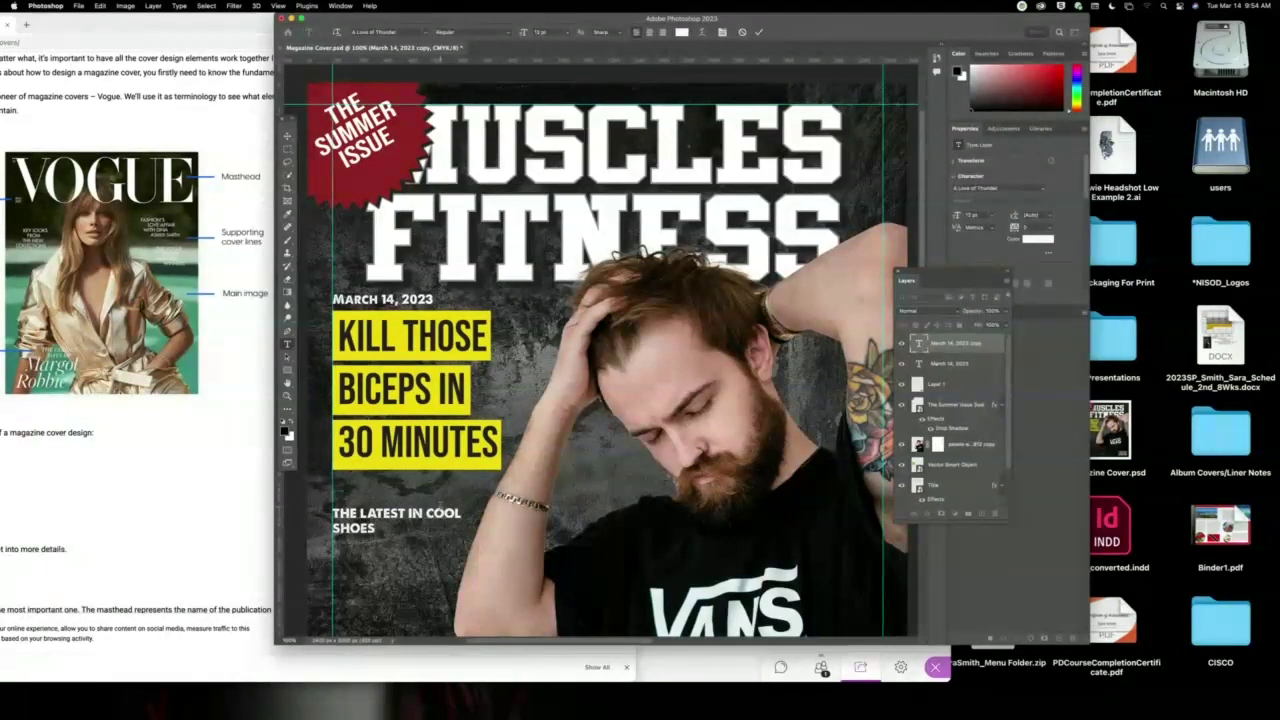
pyautogui.hotkey('shift', 'Left')
pyautogui.hotkey('shift', 'Left')
pyautogui.hotkey('shift', 'Left')
pyautogui.hotkey('shift', 'Left')
pyautogui.hotkey('shift', 'Left')
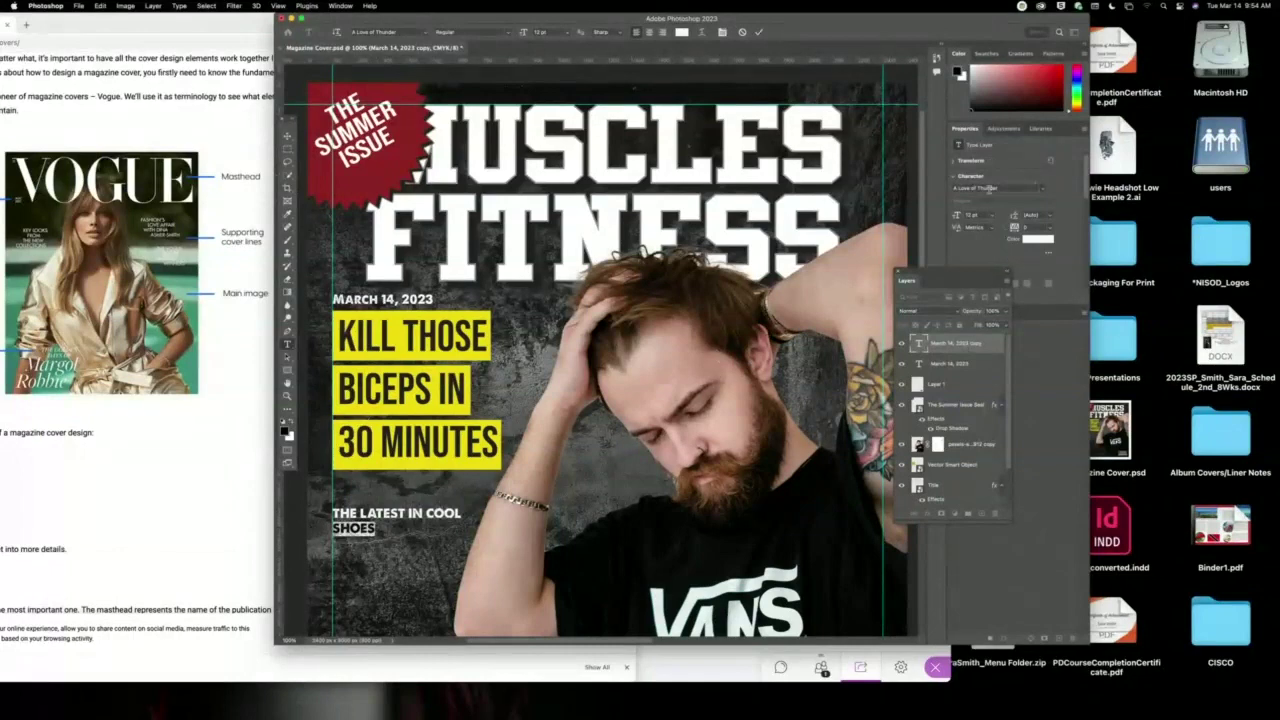
# Make the word SHOES 60 pt.
pyautogui.click(989, 215)
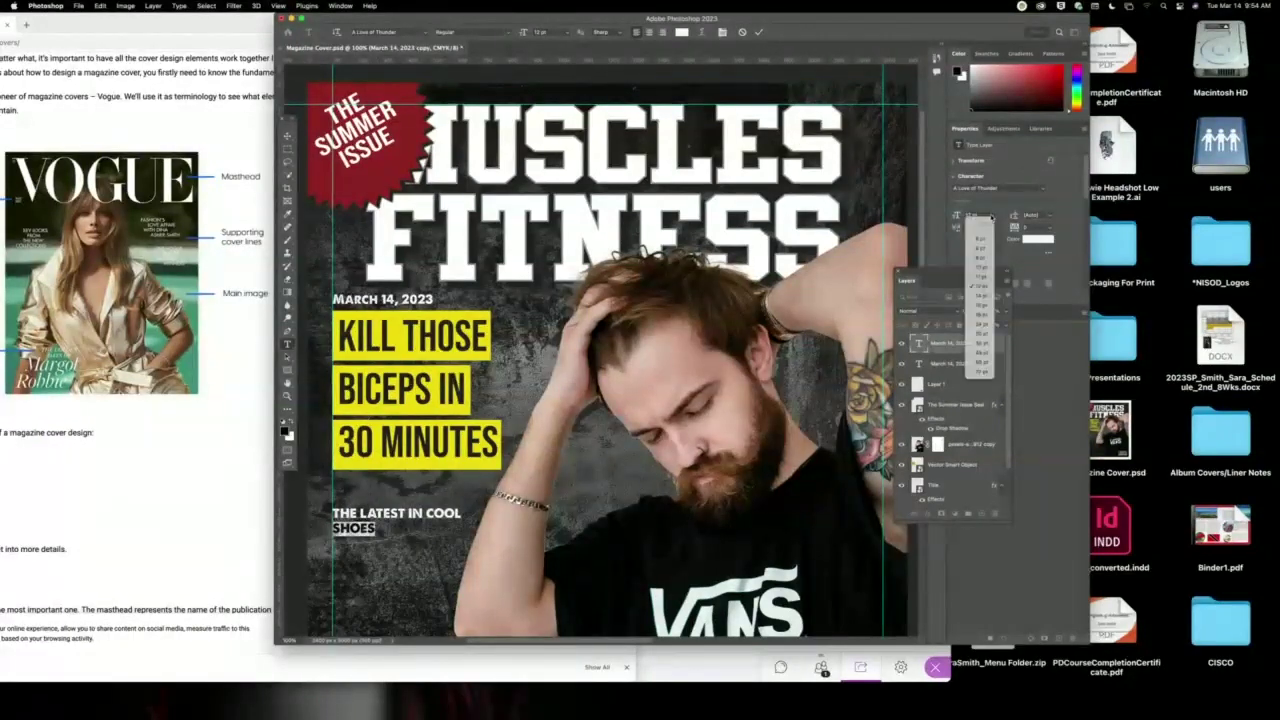
pyautogui.click(983, 354)
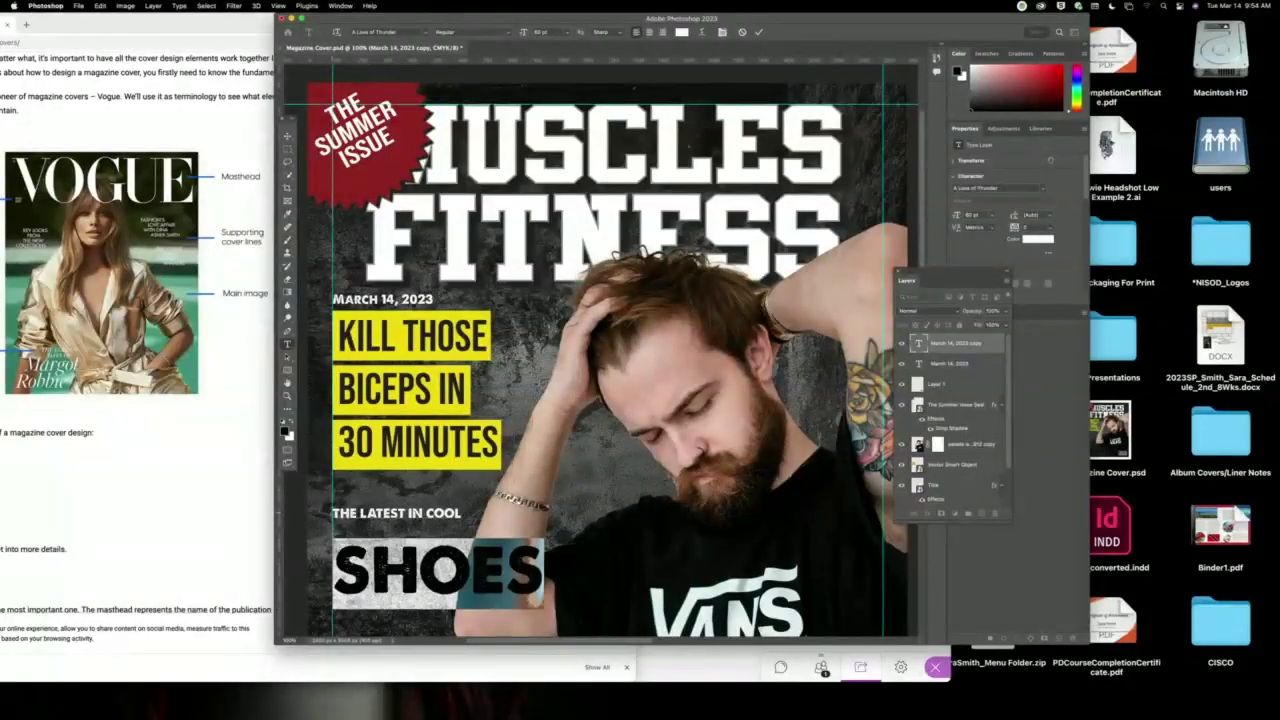
pyautogui.click(335, 512)
# Select all the text and try larger line spacing values from the leading list.
pyautogui.click(463, 513)
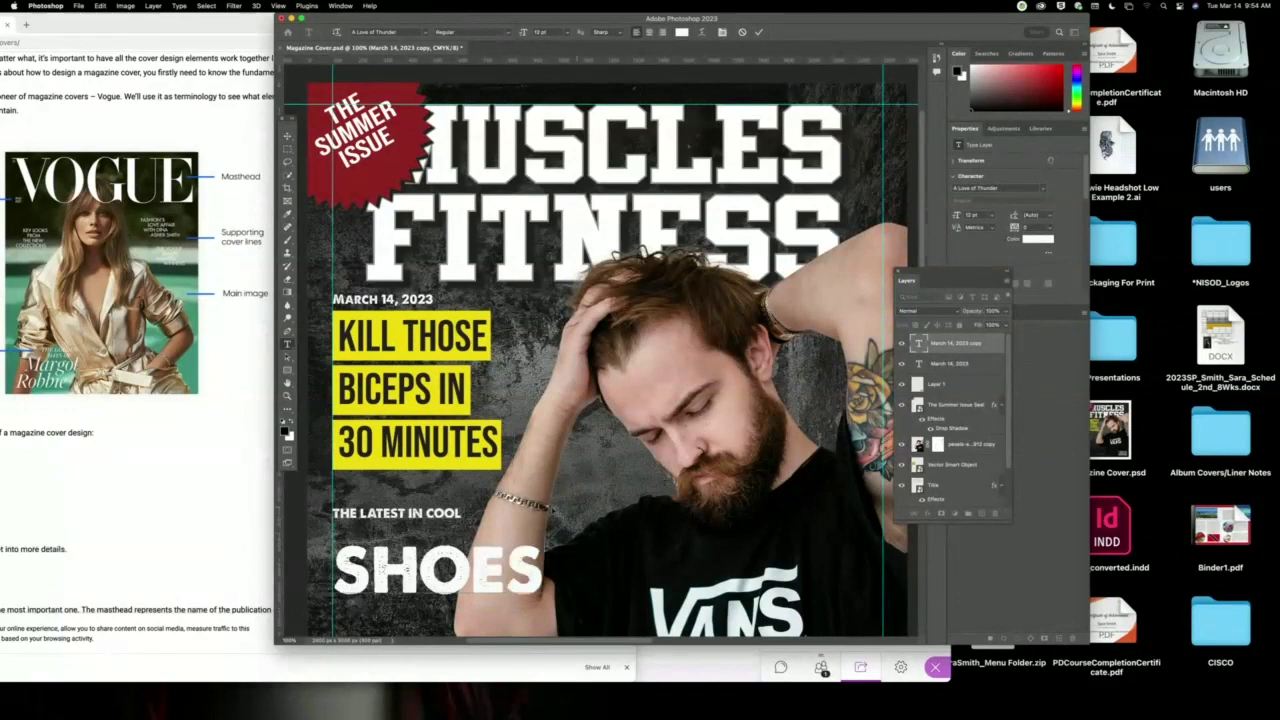
pyautogui.press('super+a')
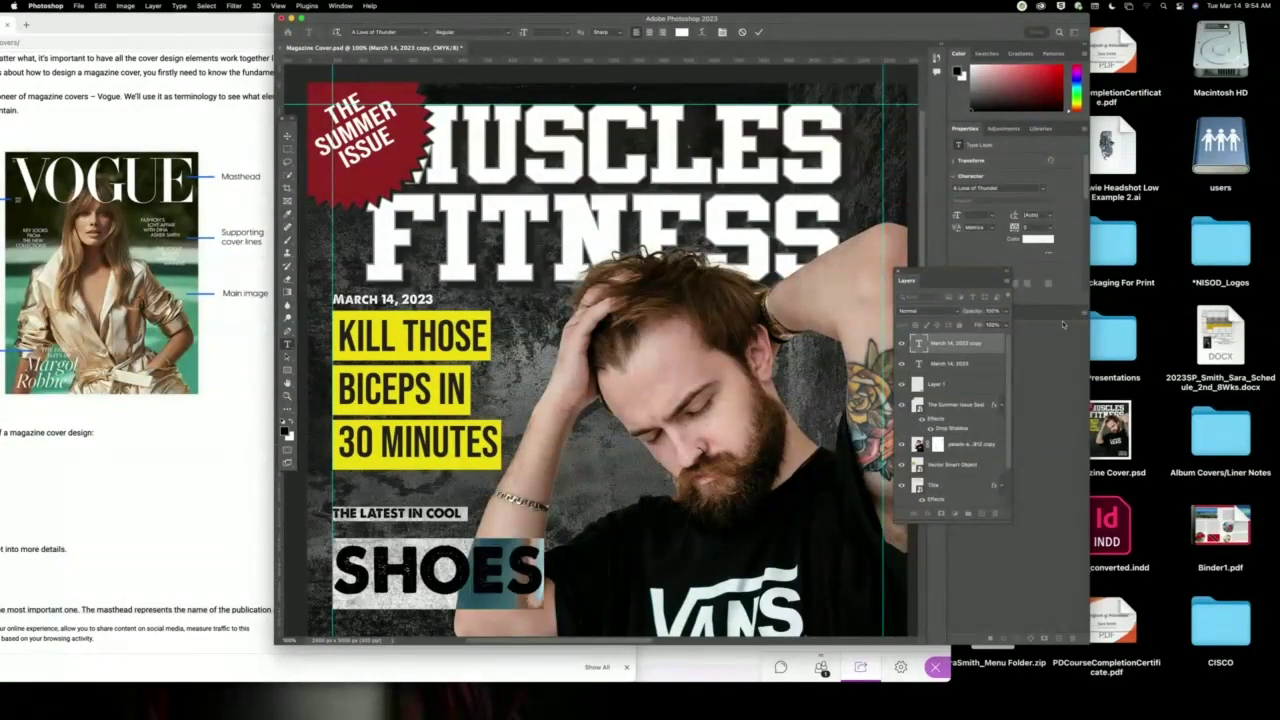
pyautogui.click(1051, 218)
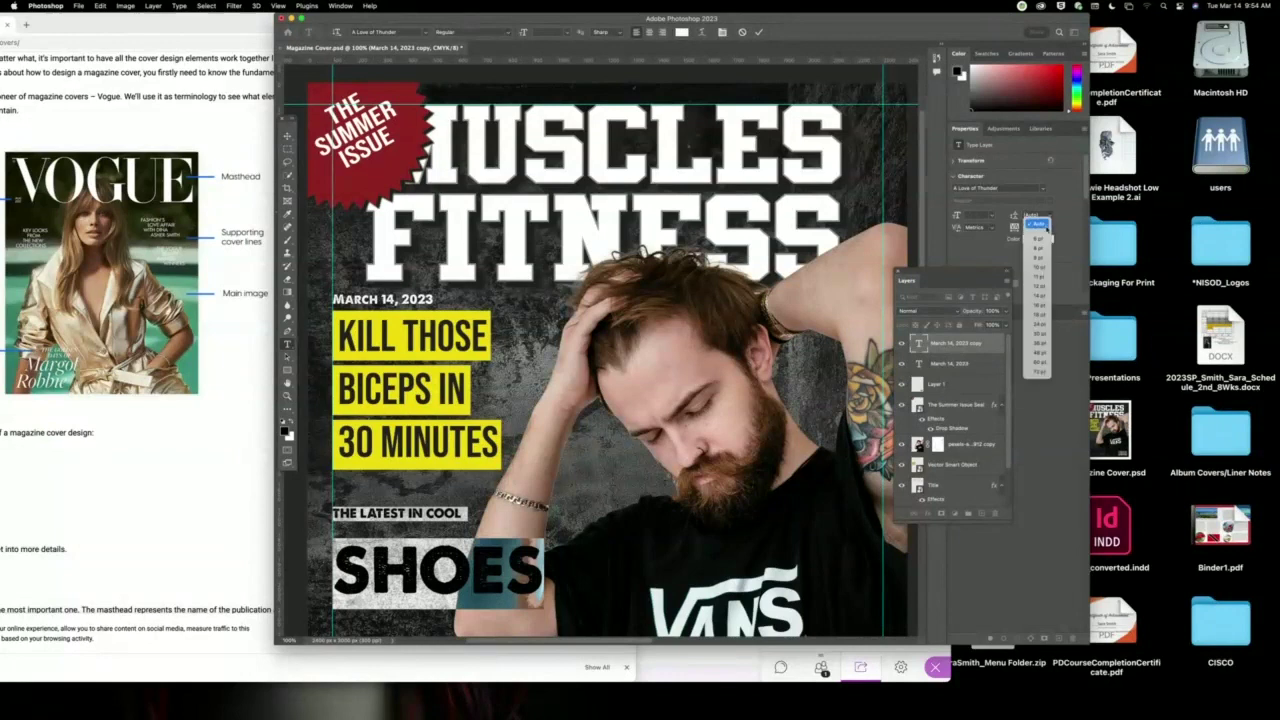
pyautogui.click(1037, 358)
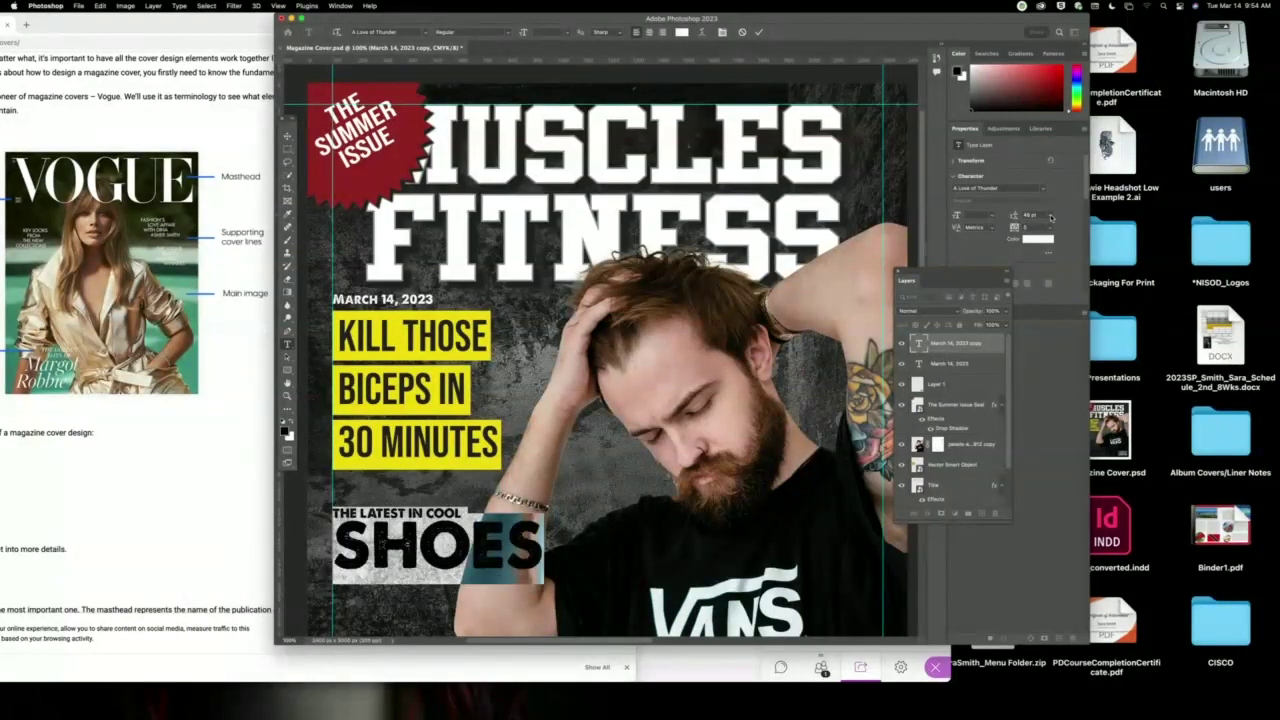
pyautogui.click(1051, 218)
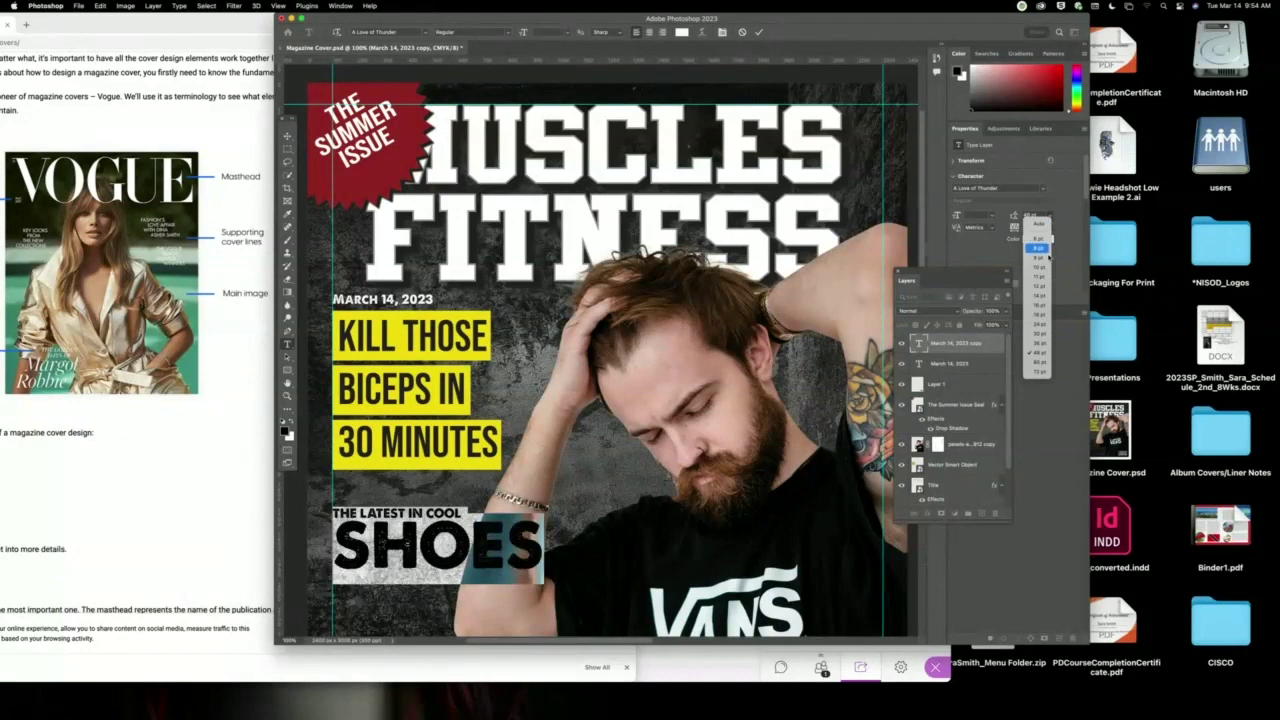
pyautogui.click(1040, 362)
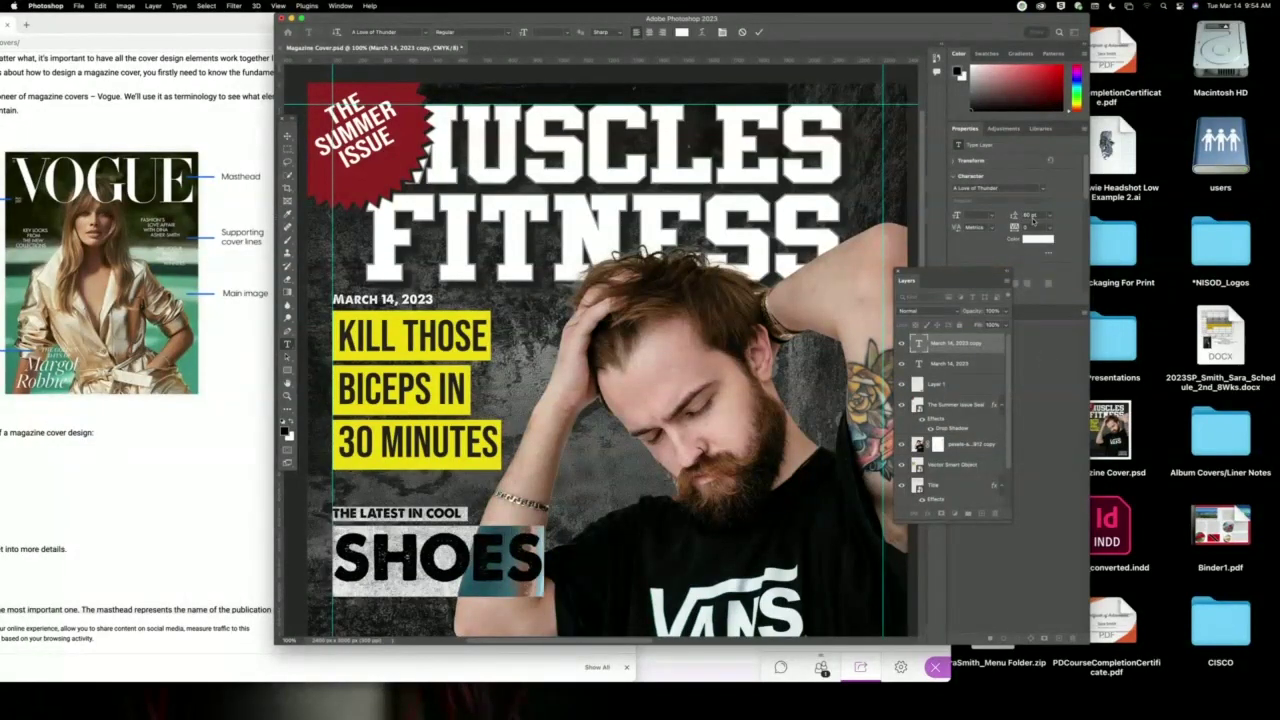
# Set THE LATEST IN COOL to 18 pt.
pyautogui.hotkey('shift', 'Up')
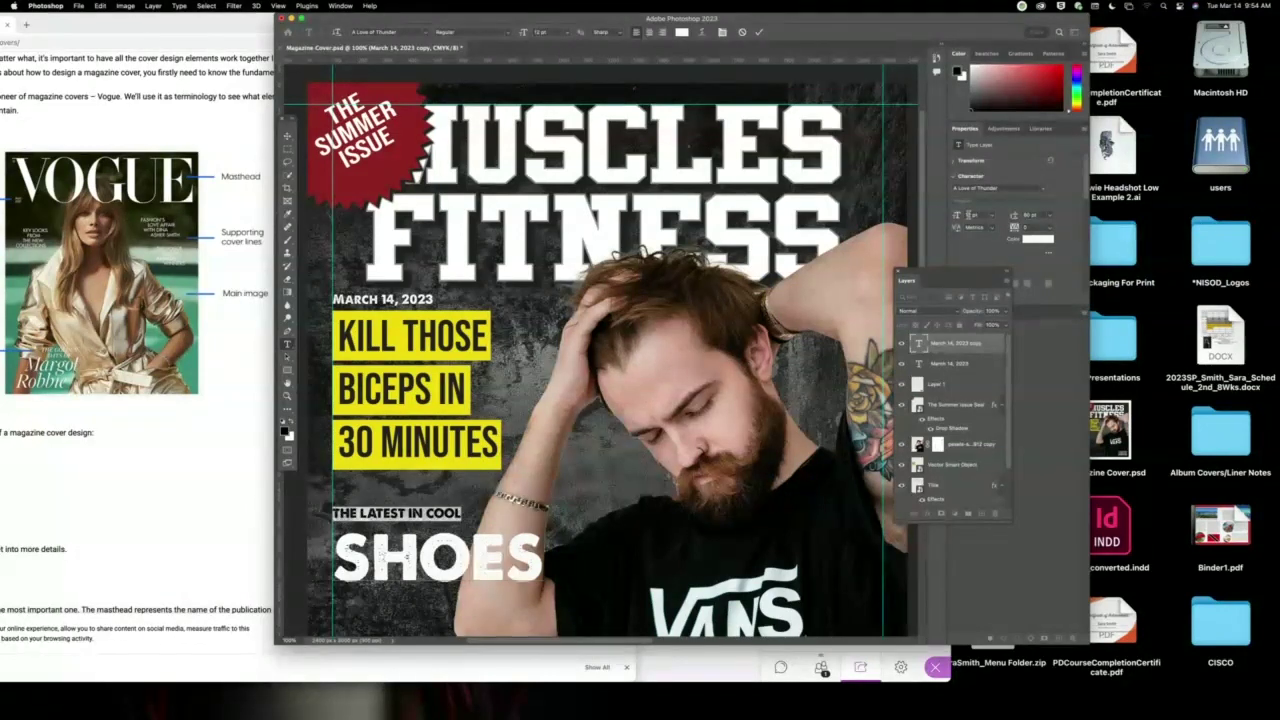
pyautogui.click(992, 218)
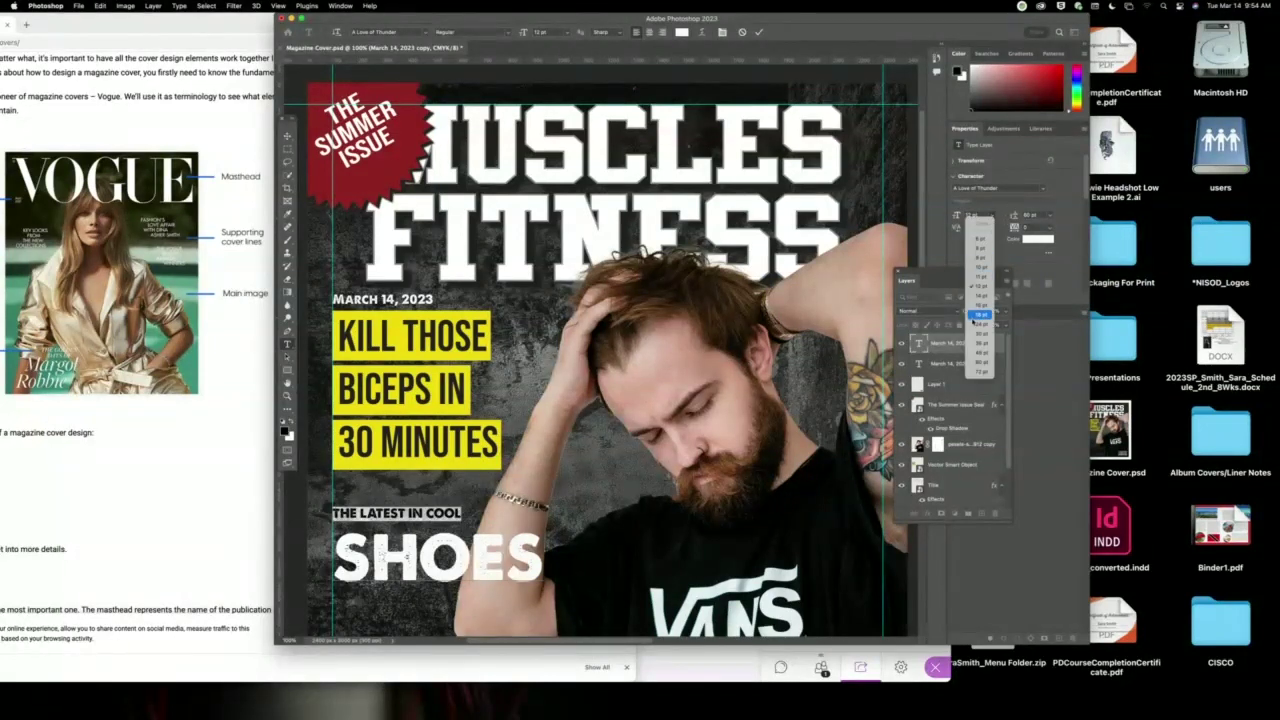
pyautogui.click(976, 315)
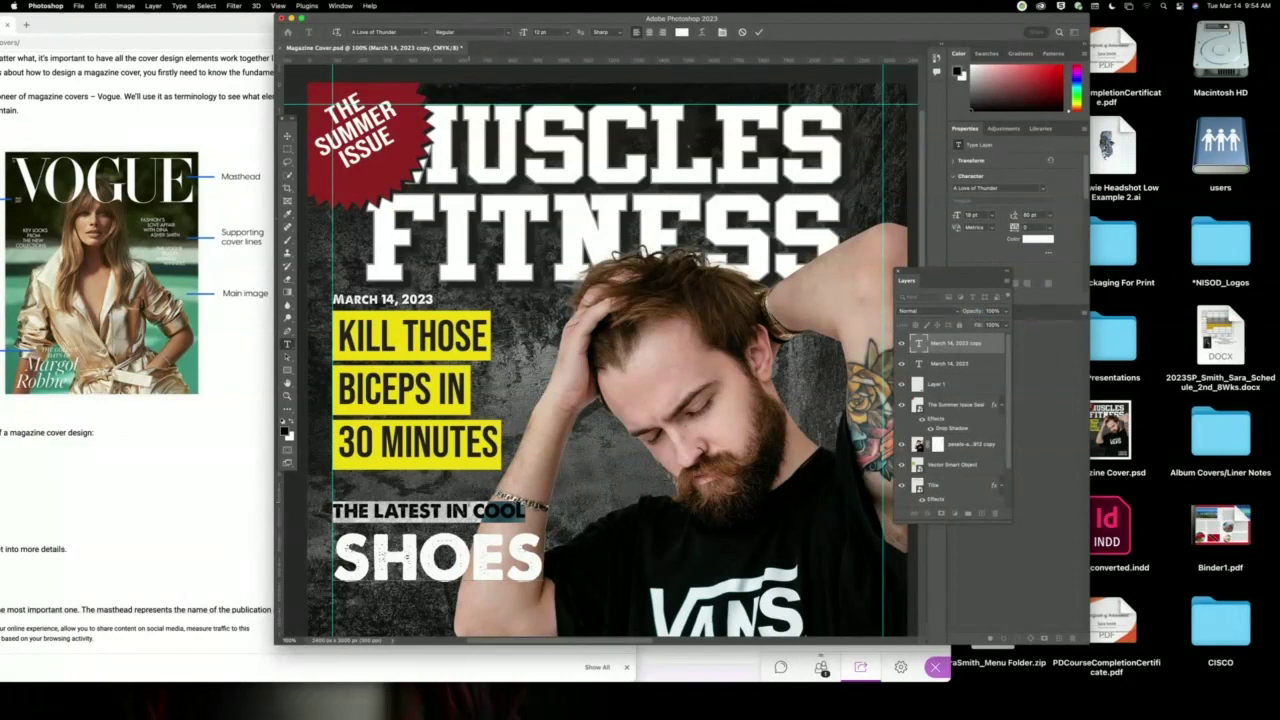
pyautogui.click(467, 510)
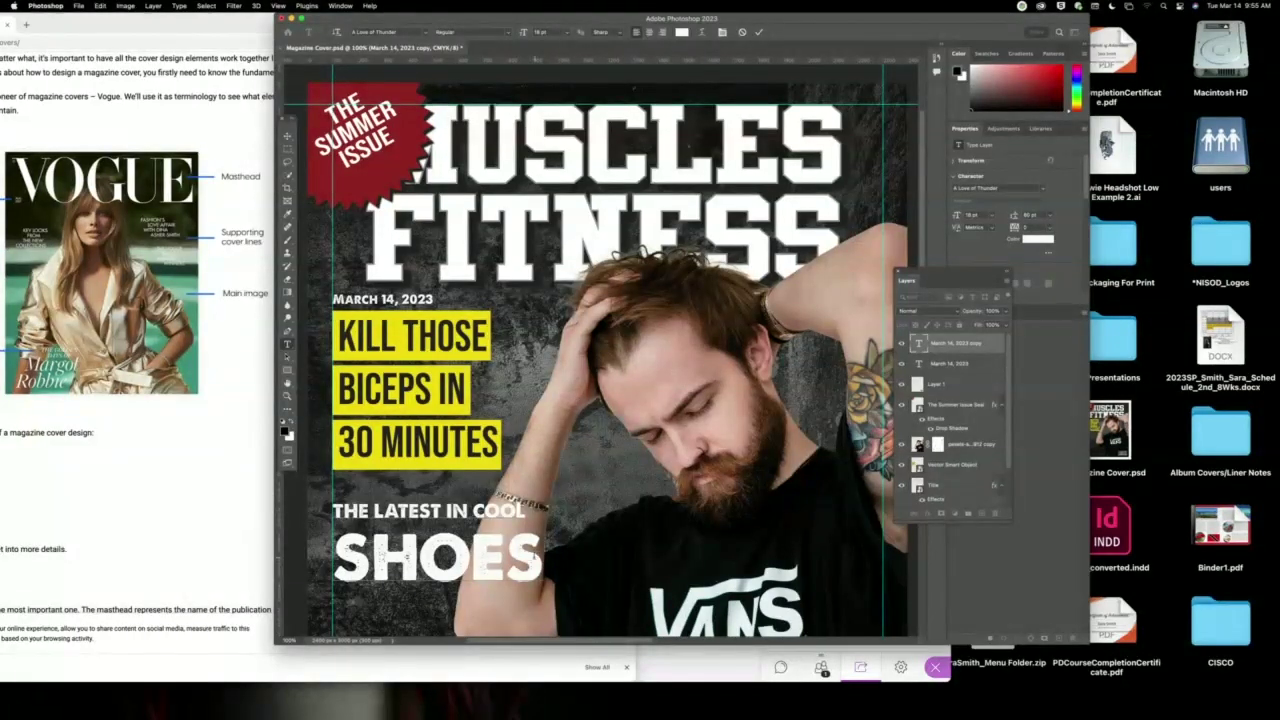
# Reselect both lines and tighten the leading so SHOES sits just beneath.
pyautogui.moveTo(545, 578); pyautogui.dragTo(333, 506)
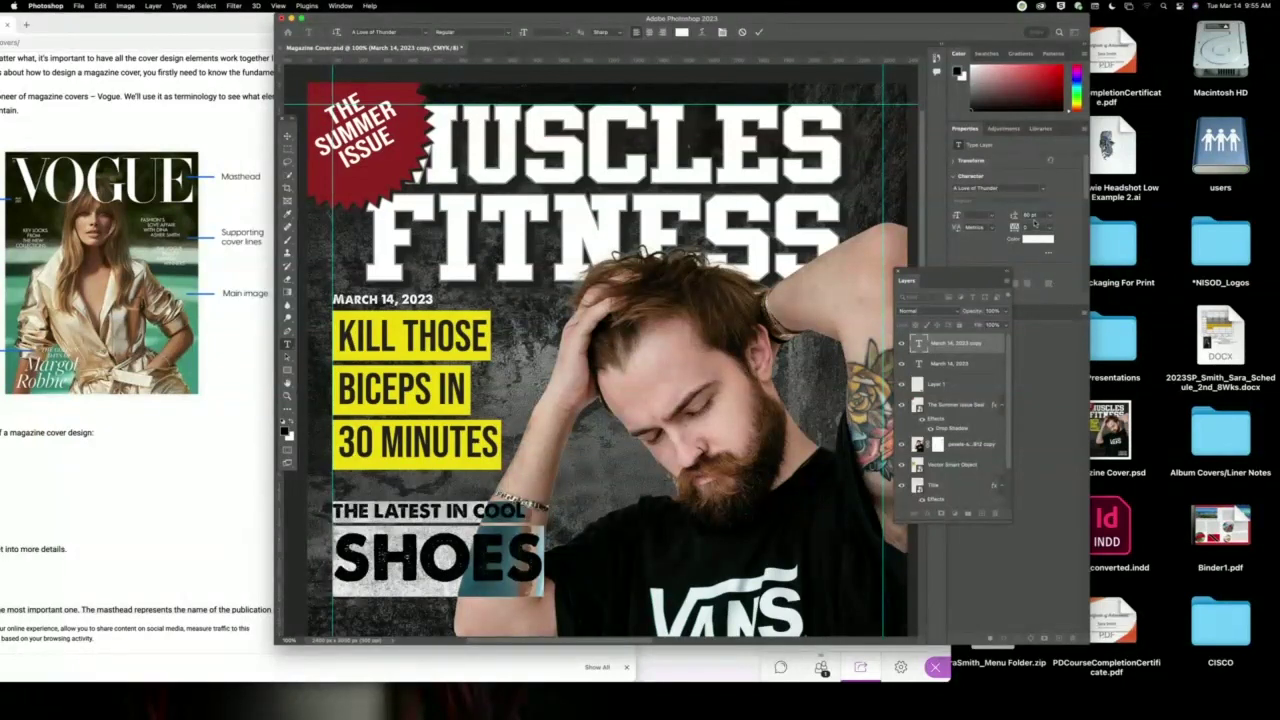
pyautogui.press('Down')
pyautogui.press('Down')
pyautogui.press('Down')
pyautogui.press('Down')
pyautogui.press('Down')
pyautogui.press('Down')
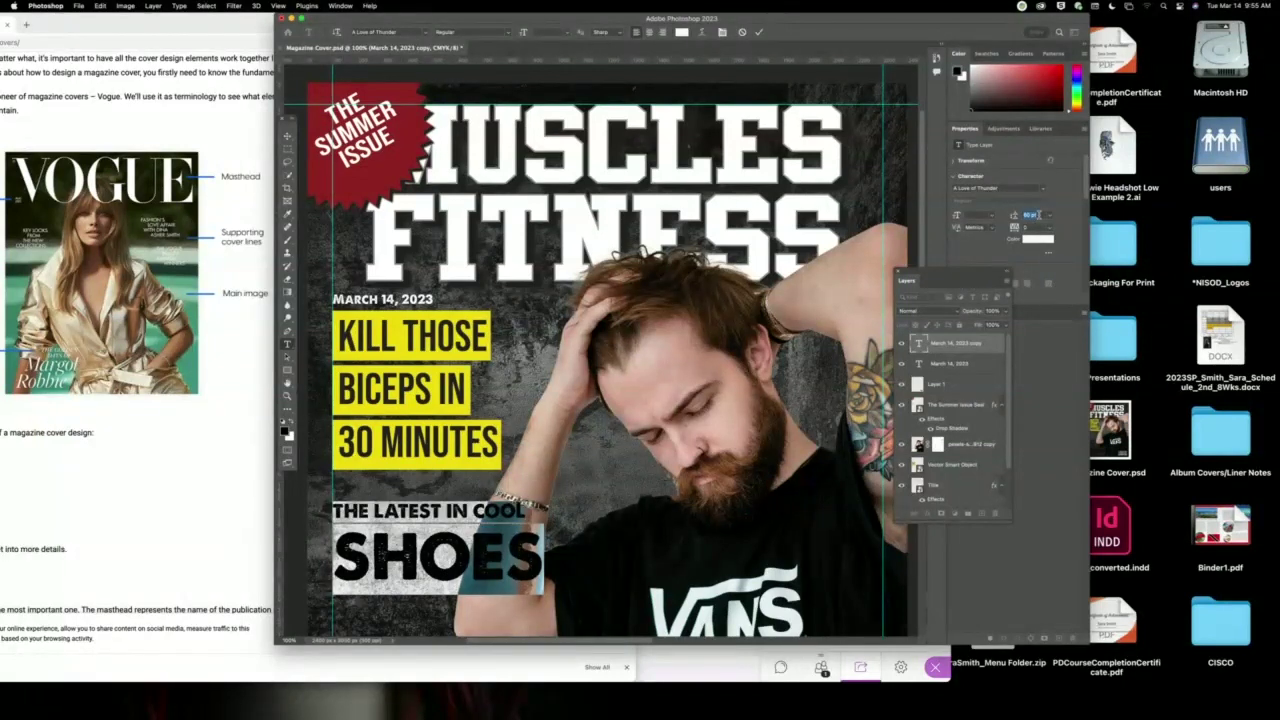
pyautogui.press('Up')
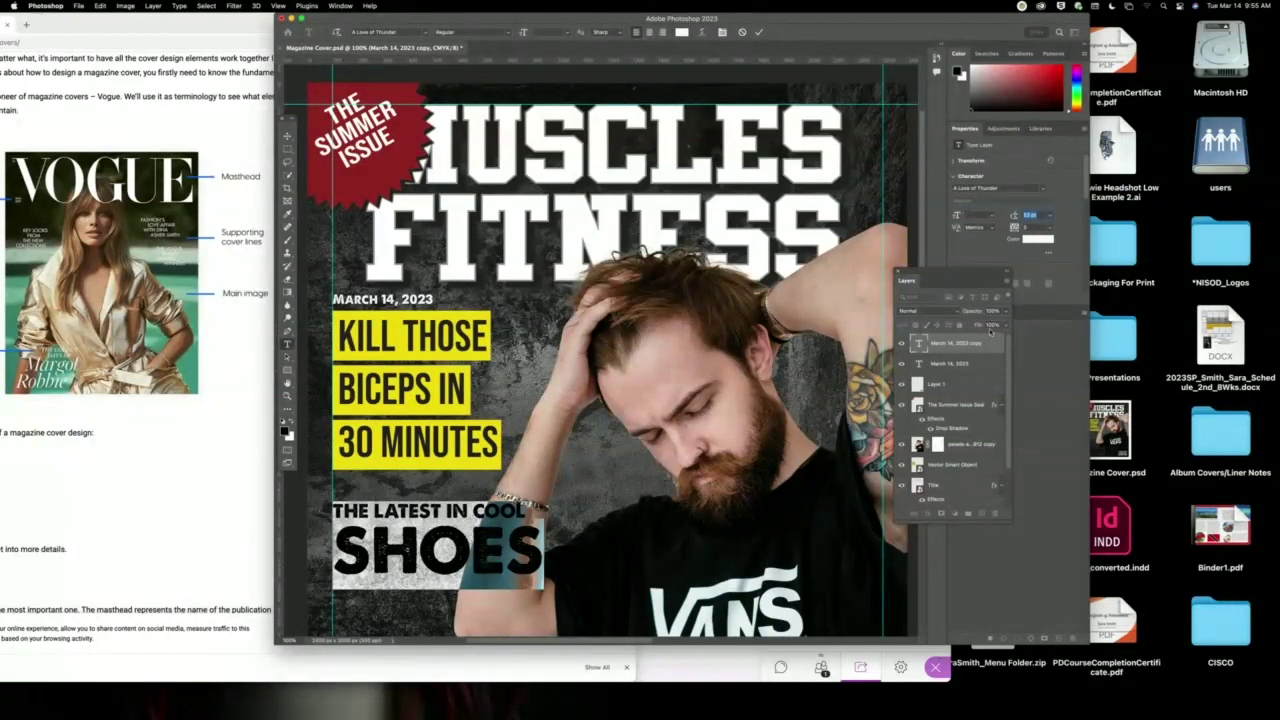
pyautogui.click(1045, 190)
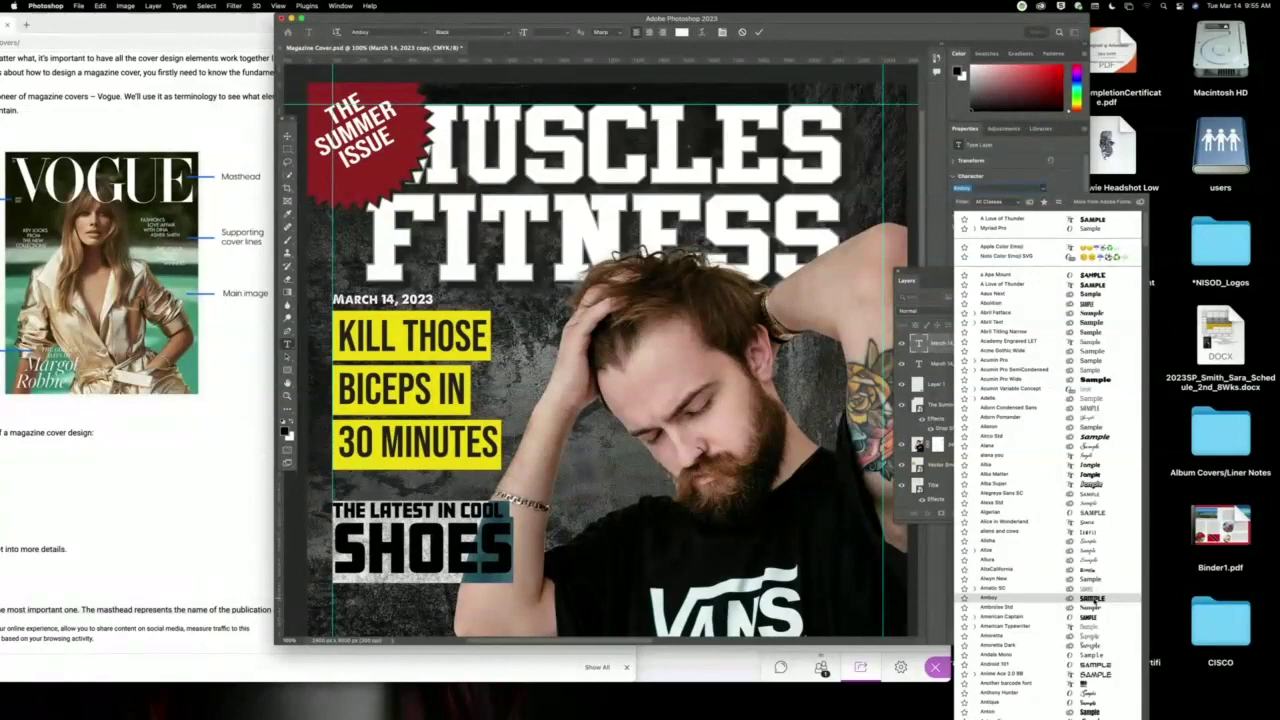
# Apply the Amboy font to THE LATEST IN COOL SHOES and bring Chrome forward.
pyautogui.click(1091, 599)
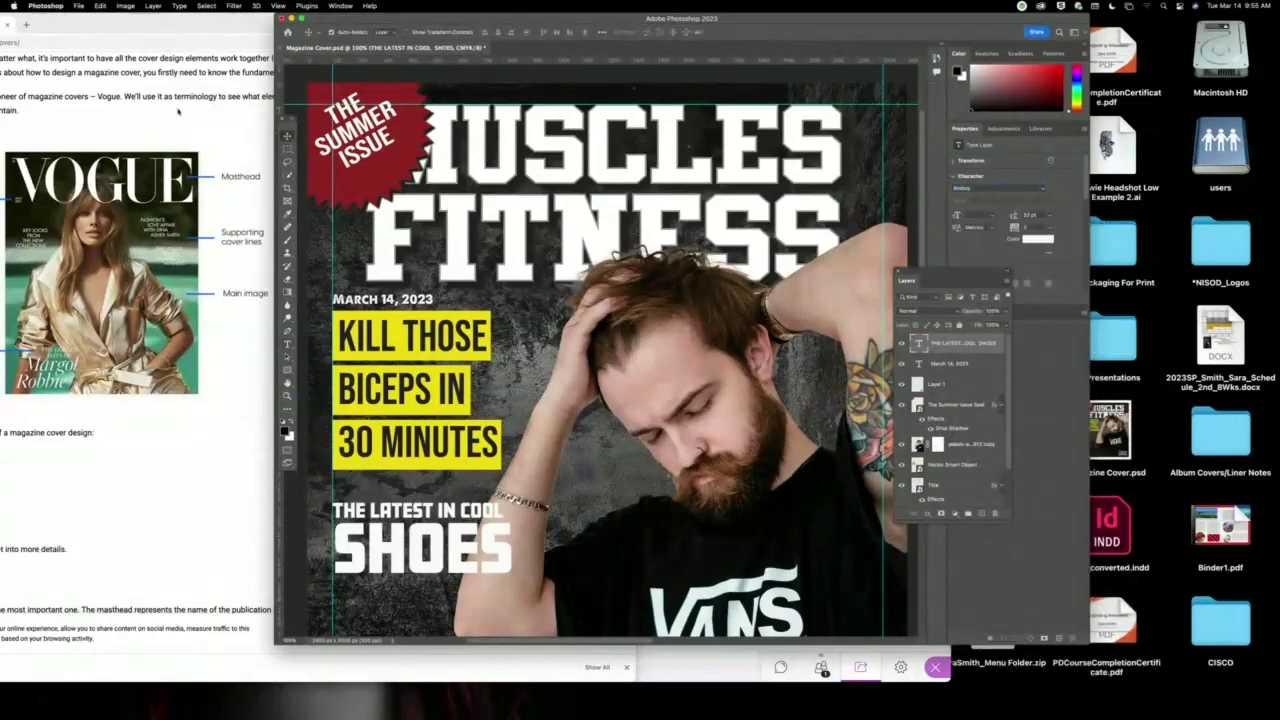
pyautogui.click(230, 24)
# Maximize Chrome, search Google Images for 'vans logo', and preview the red Off the Wall logo.
pyautogui.doubleClick(620, 22)
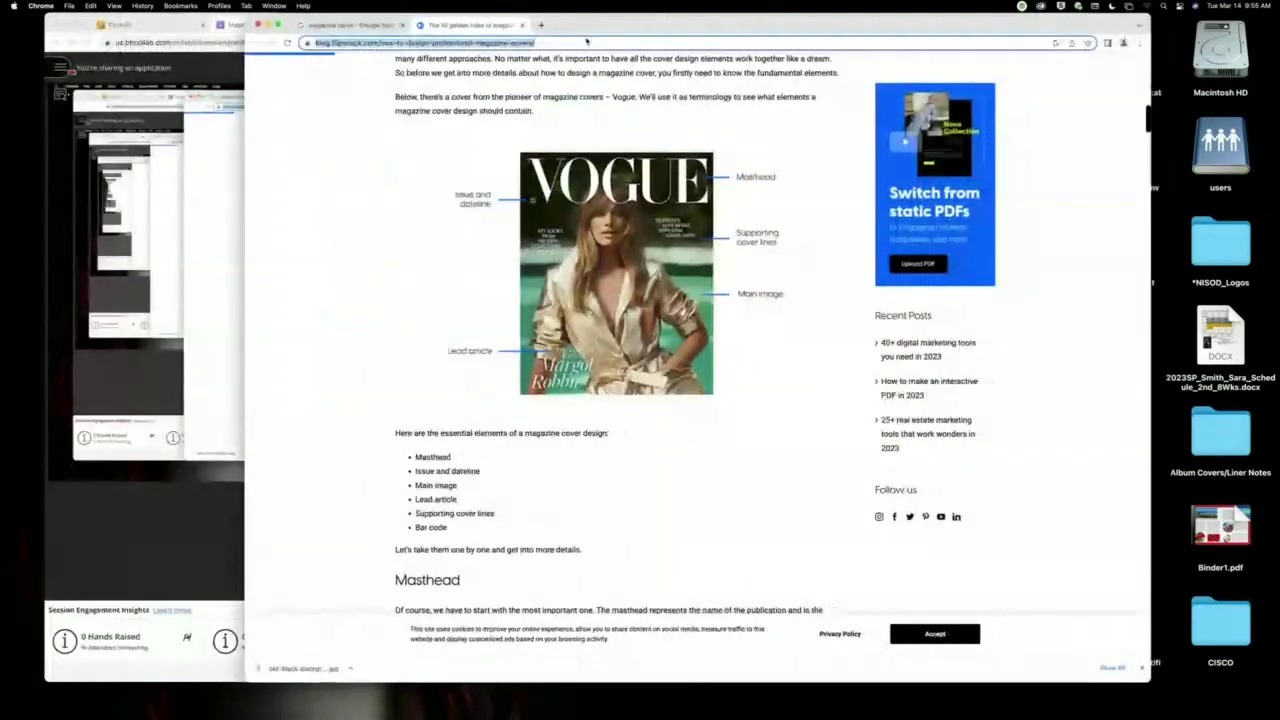
pyautogui.click(586, 42)
pyautogui.write('vans logo')
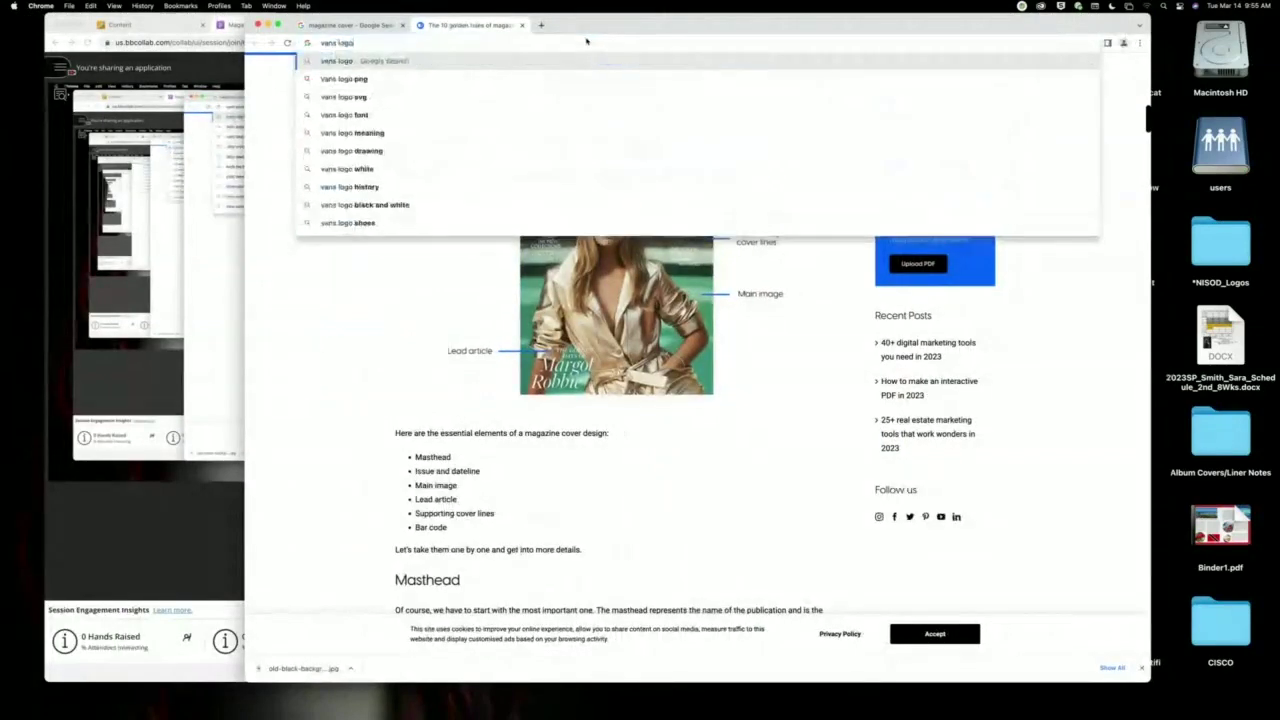
pyautogui.press('Return')
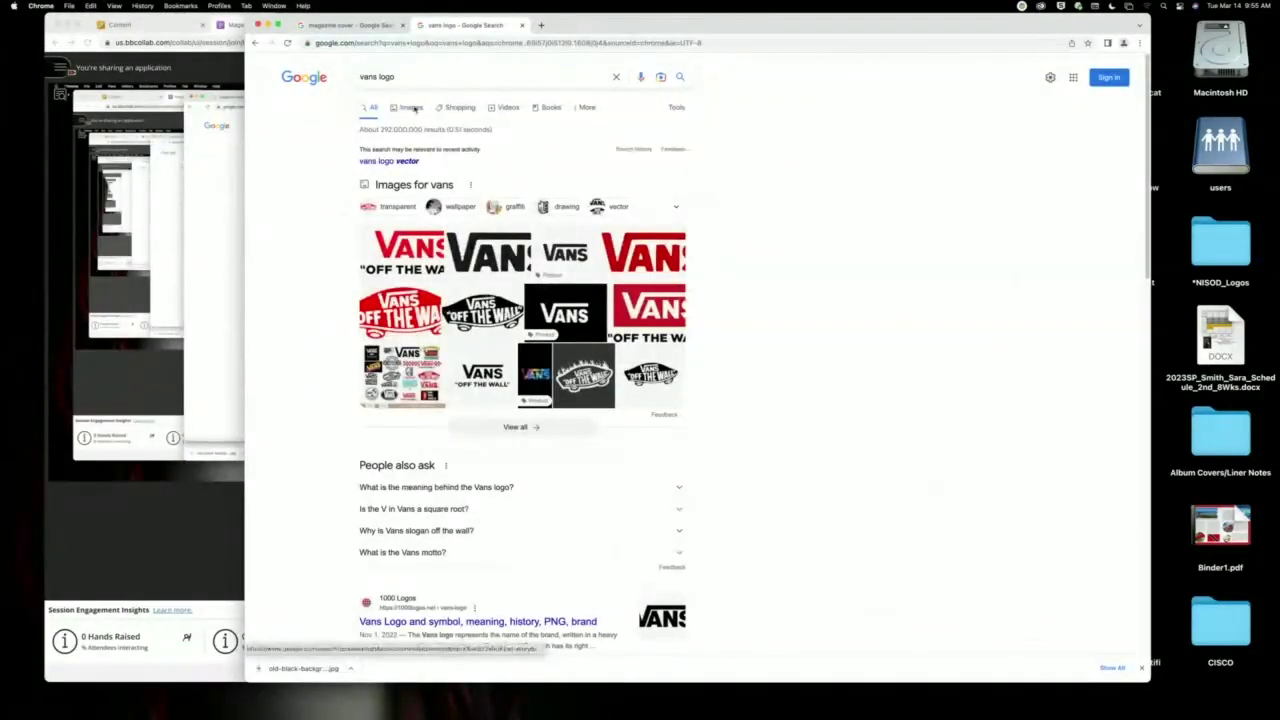
pyautogui.click(410, 107)
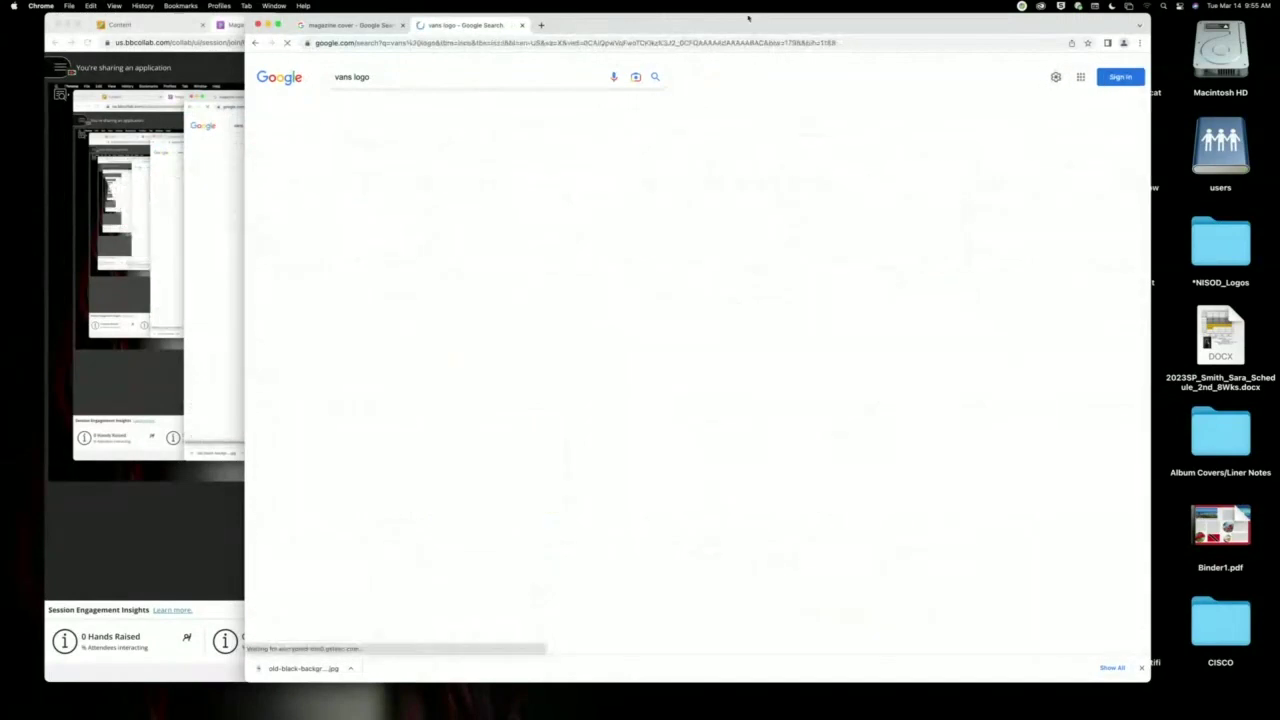
pyautogui.moveTo(700, 23); pyautogui.dragTo(608, 7)
pyautogui.click(860, 222)
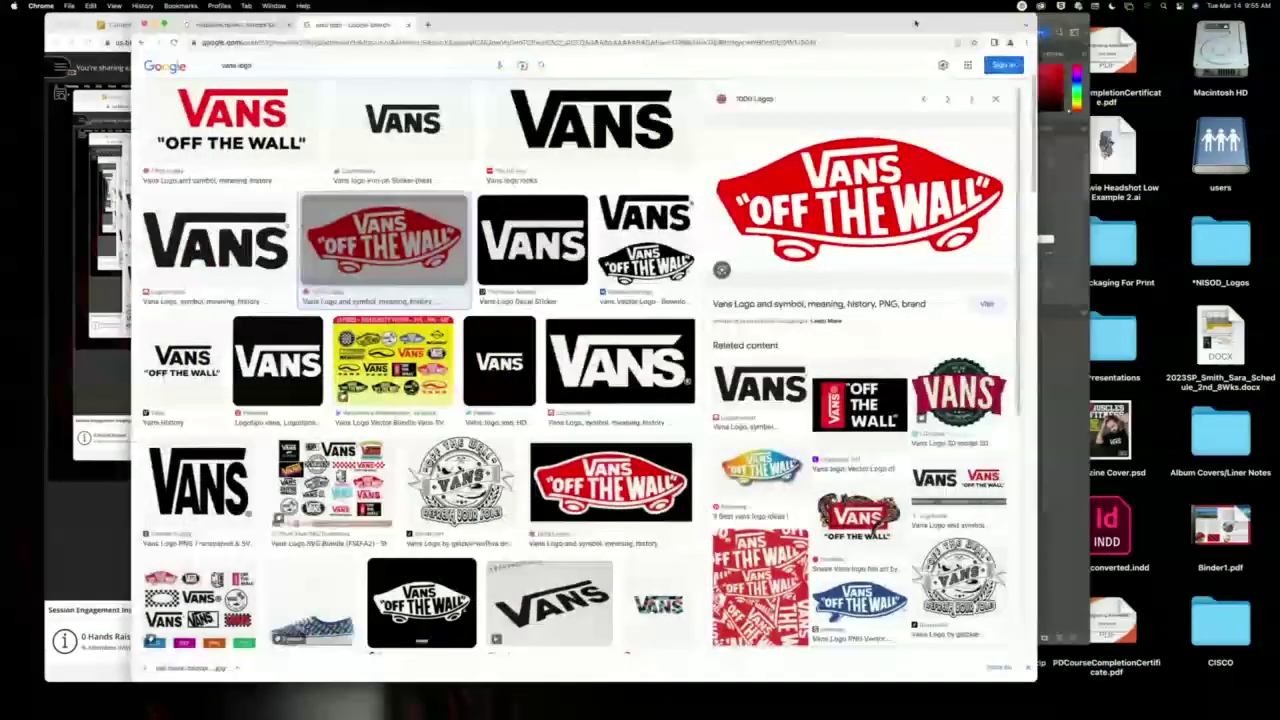
# Drag the red Off the Wall logo from Chrome onto the cover.
pyautogui.moveTo(945, 32); pyautogui.dragTo(155, 32)
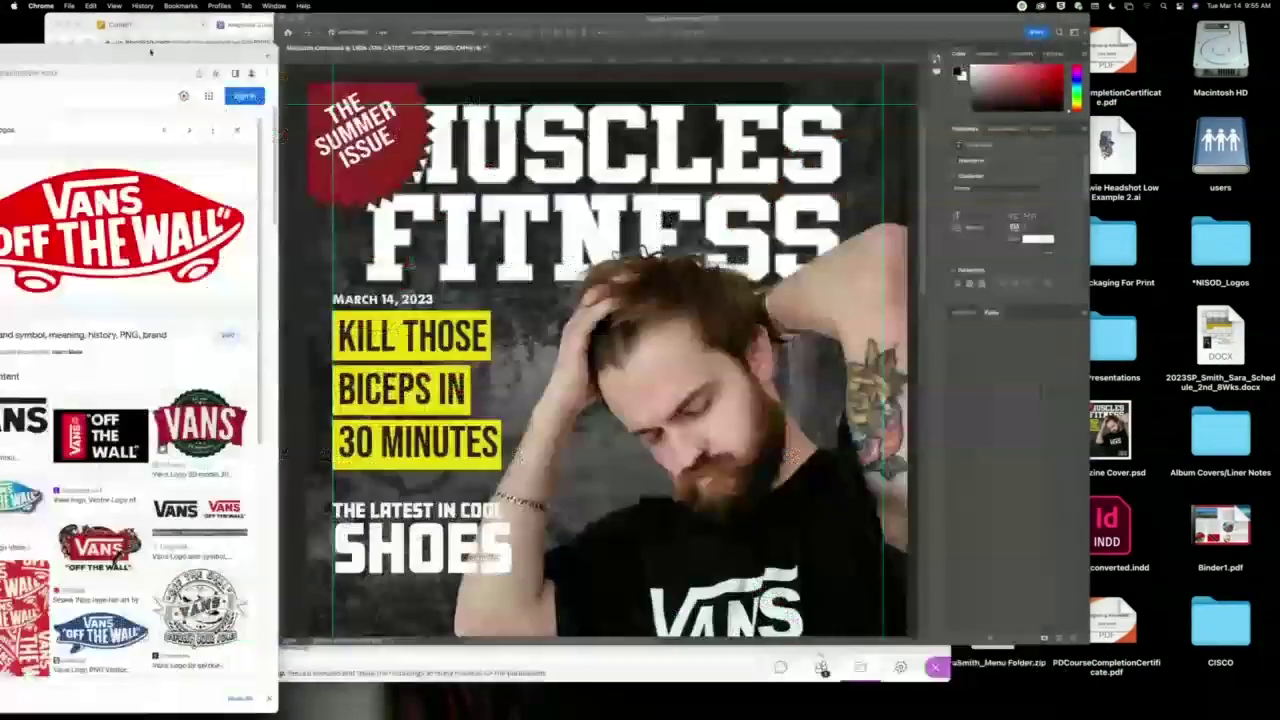
pyautogui.moveTo(120, 235); pyautogui.dragTo(525, 418)
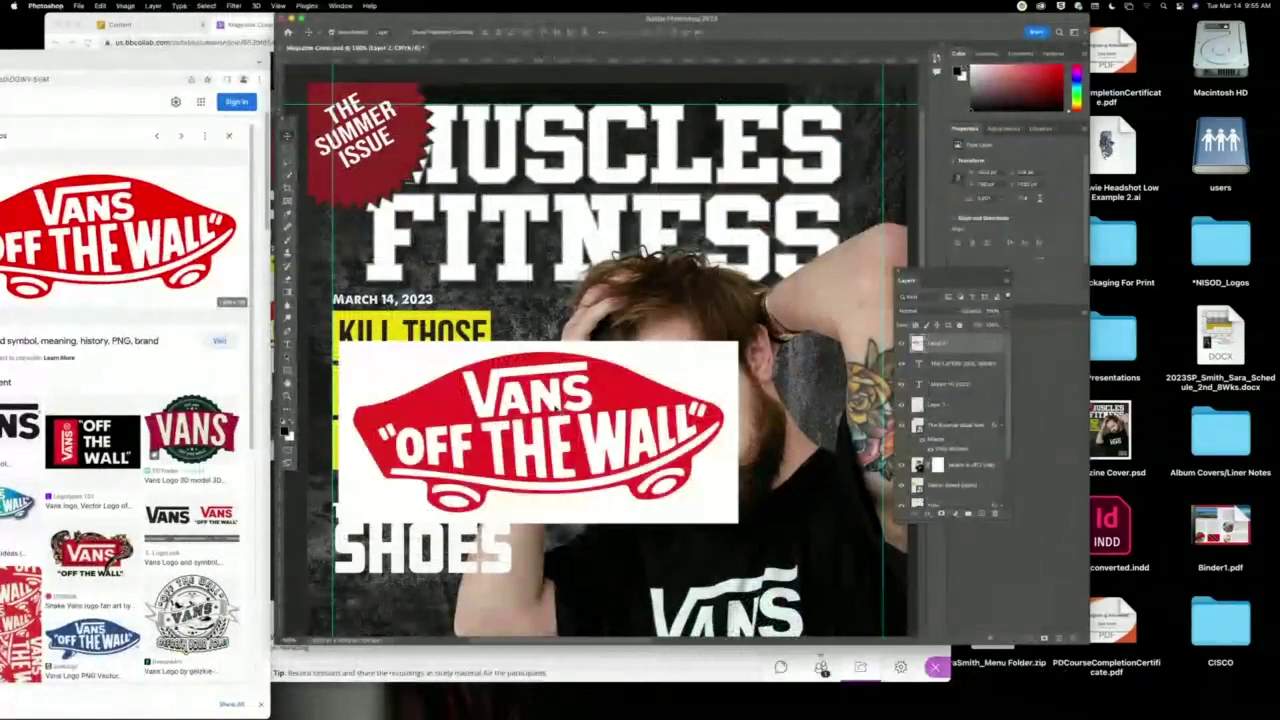
pyautogui.moveTo(612, 398); pyautogui.dragTo(584, 418)
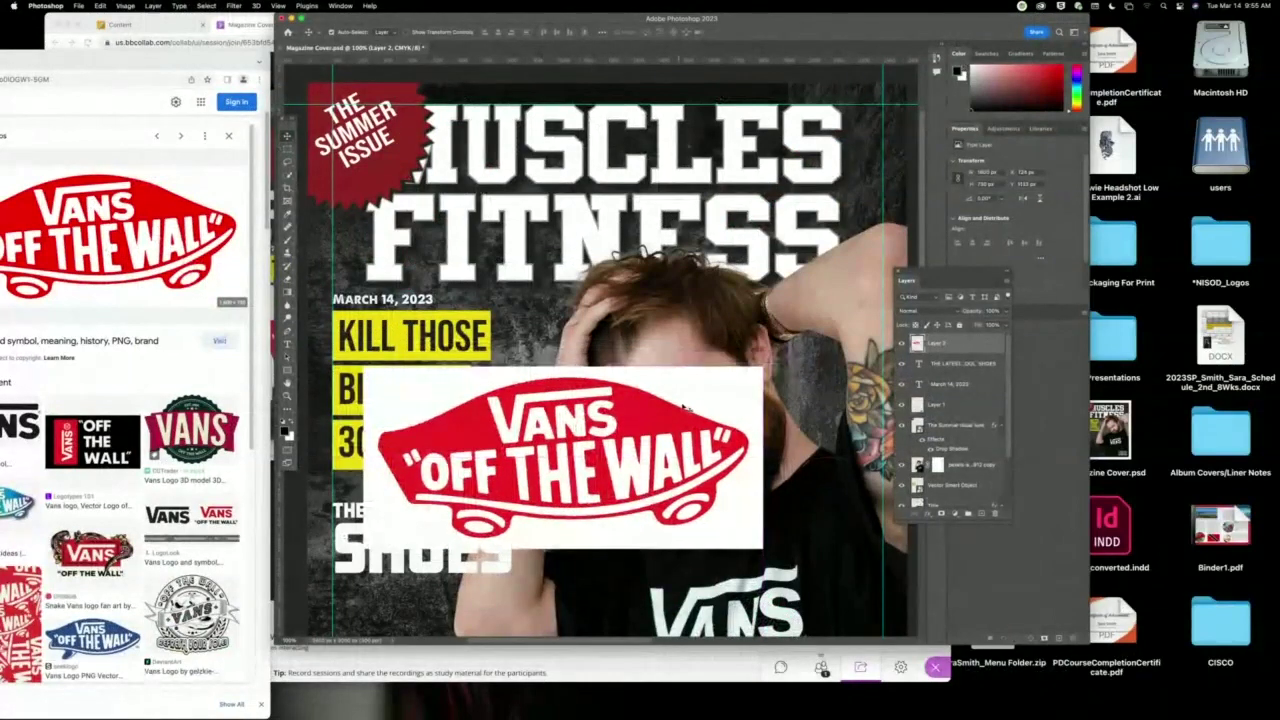
# Remove the logo's white background using the Magic Wand.
pyautogui.click(288, 175)
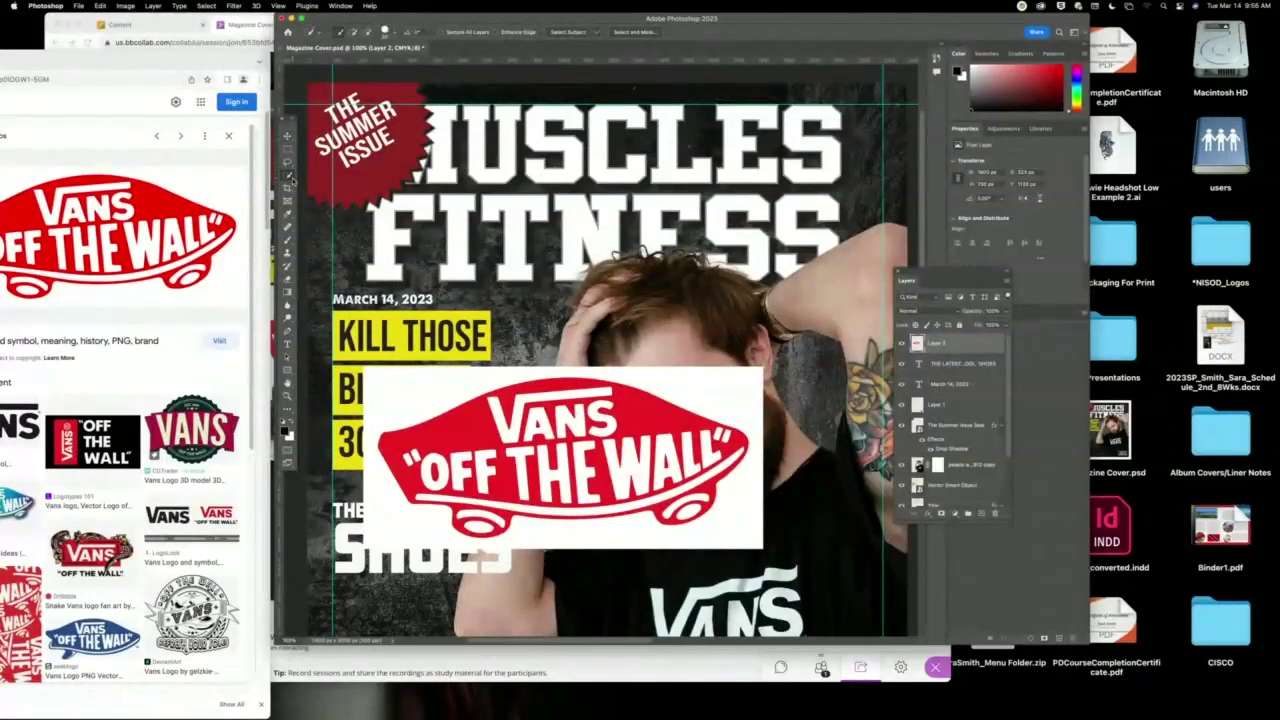
pyautogui.rightClick(288, 175)
pyautogui.click(335, 197)
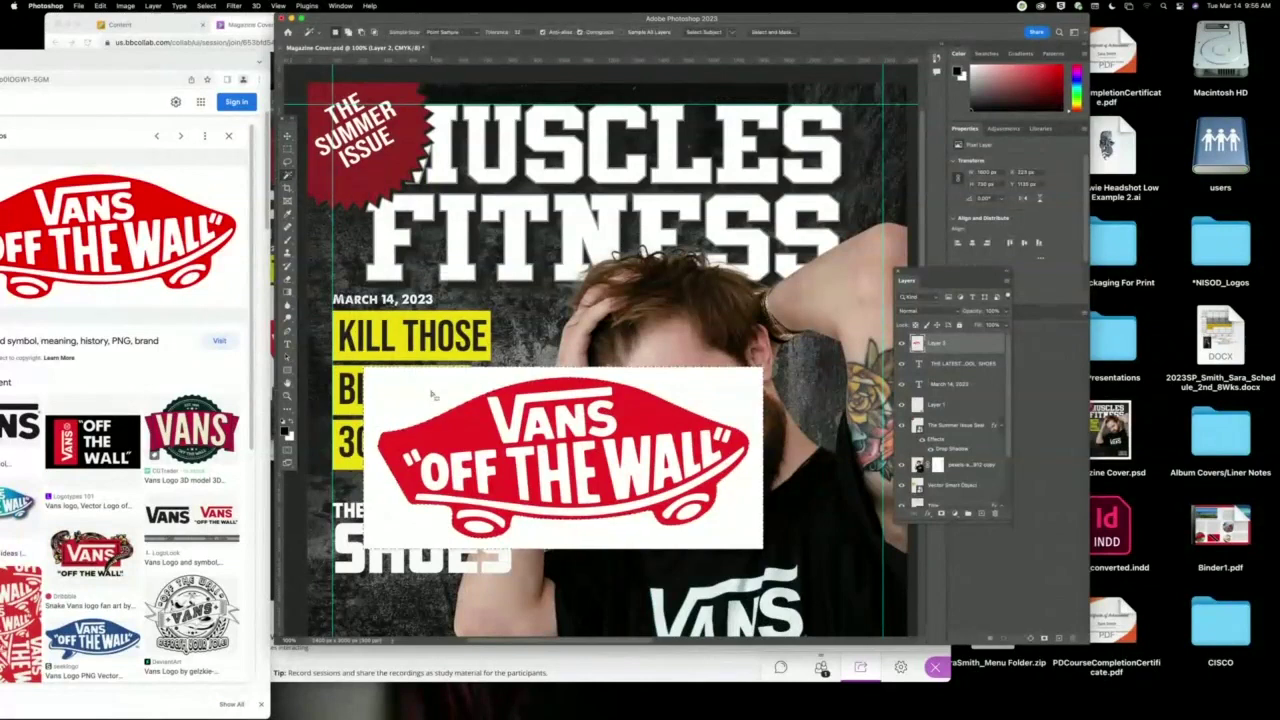
pyautogui.click(435, 393)
pyautogui.press('Delete')
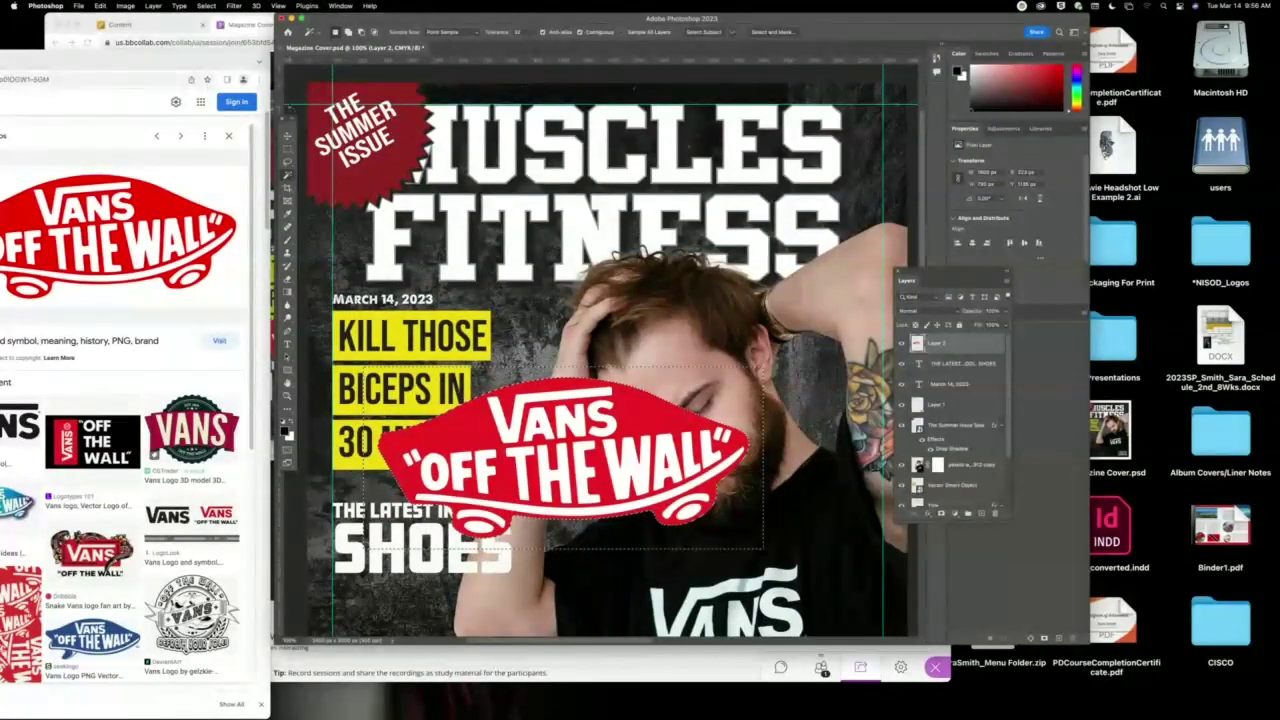
# Scale the Vans logo down to a small badge below SHOES.
pyautogui.press('v')
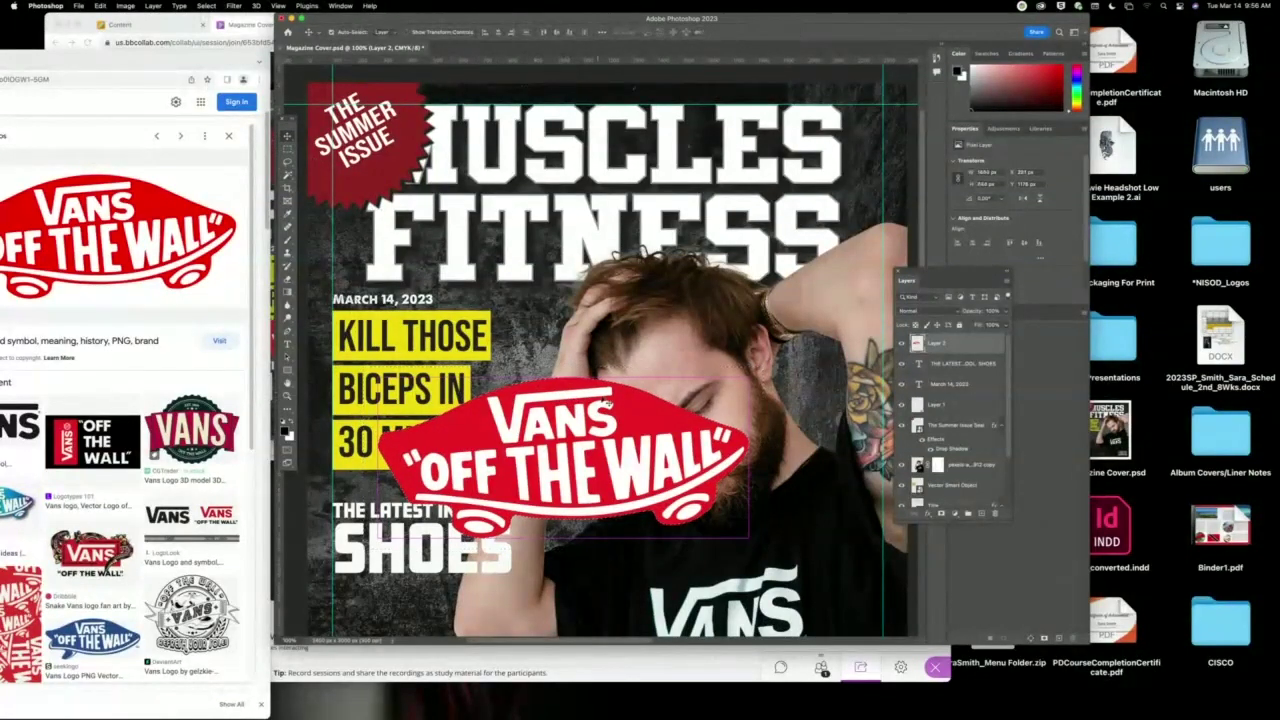
pyautogui.press('super+t')
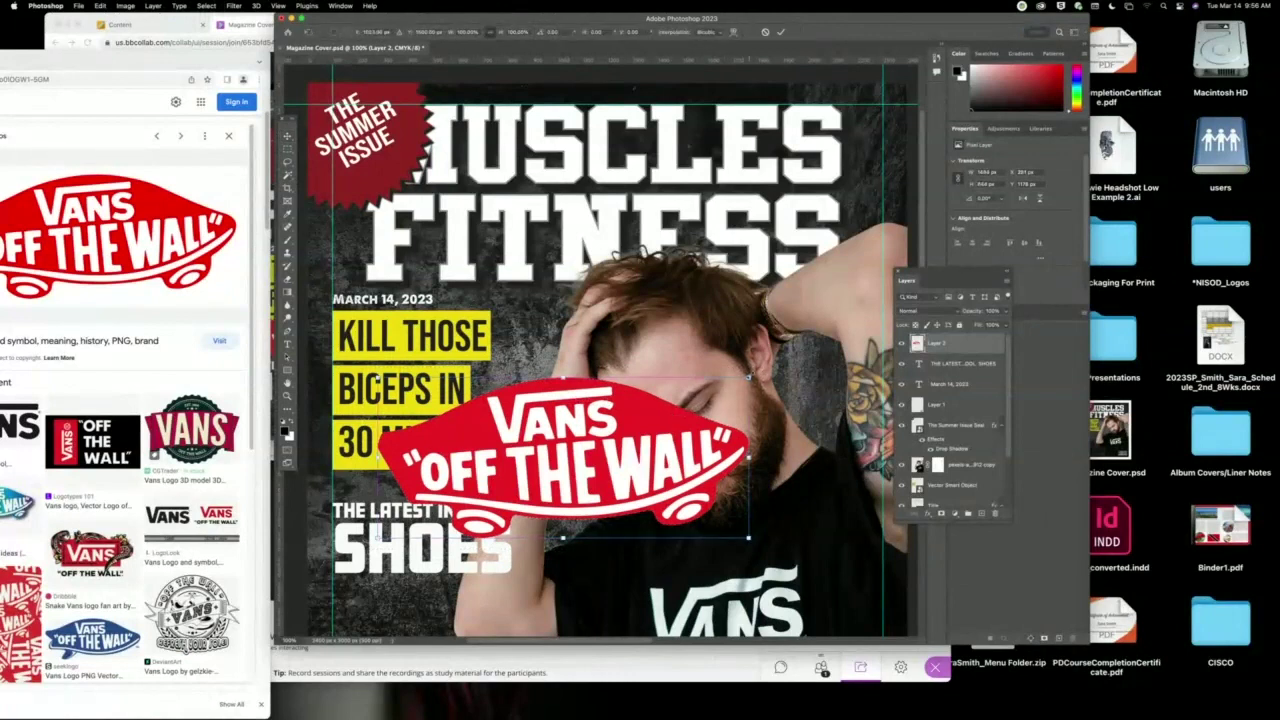
pyautogui.moveTo(748, 378); pyautogui.dragTo(431, 597)
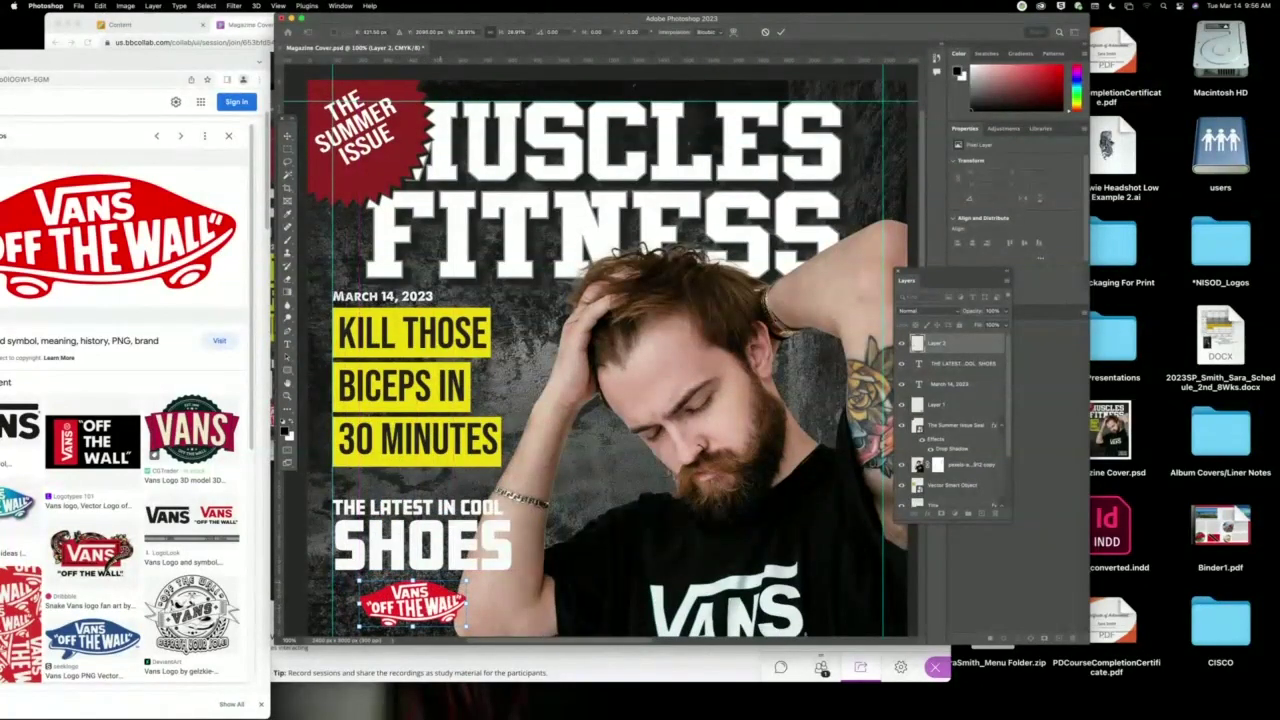
# Move THE LATEST IN COOL SHOES to the bottom left with the Vans logo just above, and hide guides.
pyautogui.press('super+minus')
pyautogui.press('super+minus')
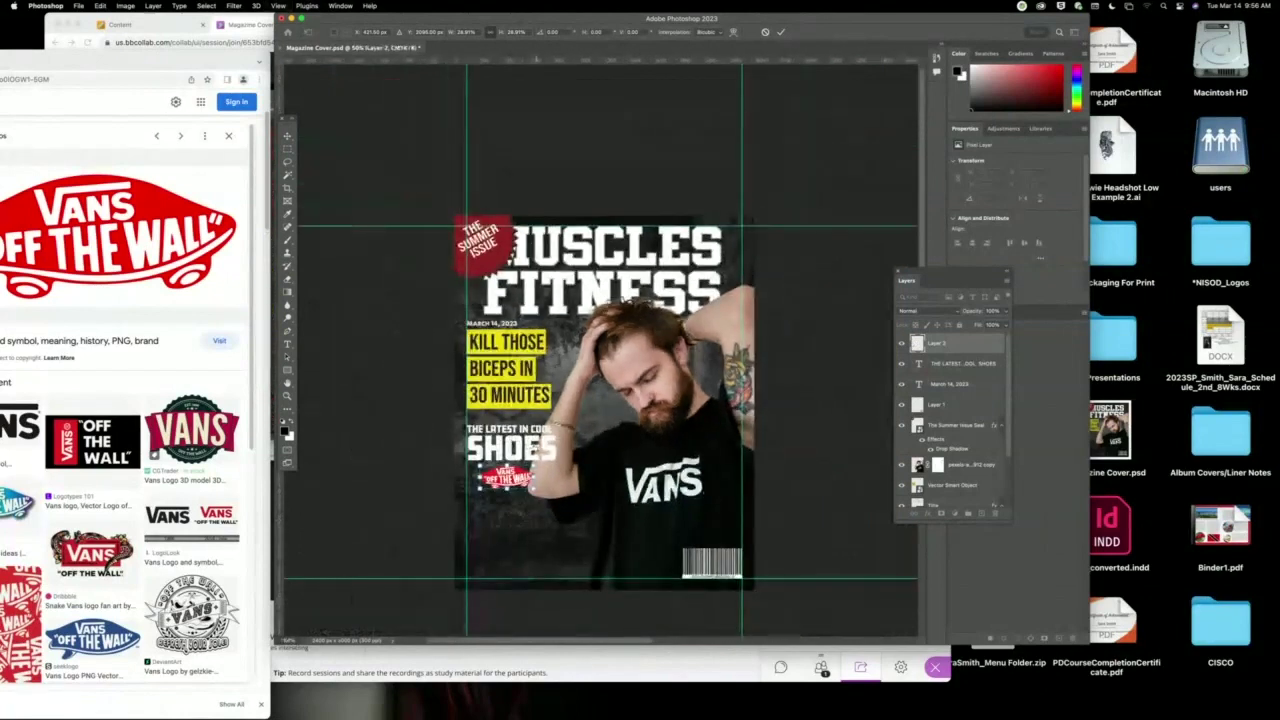
pyautogui.press('Return')
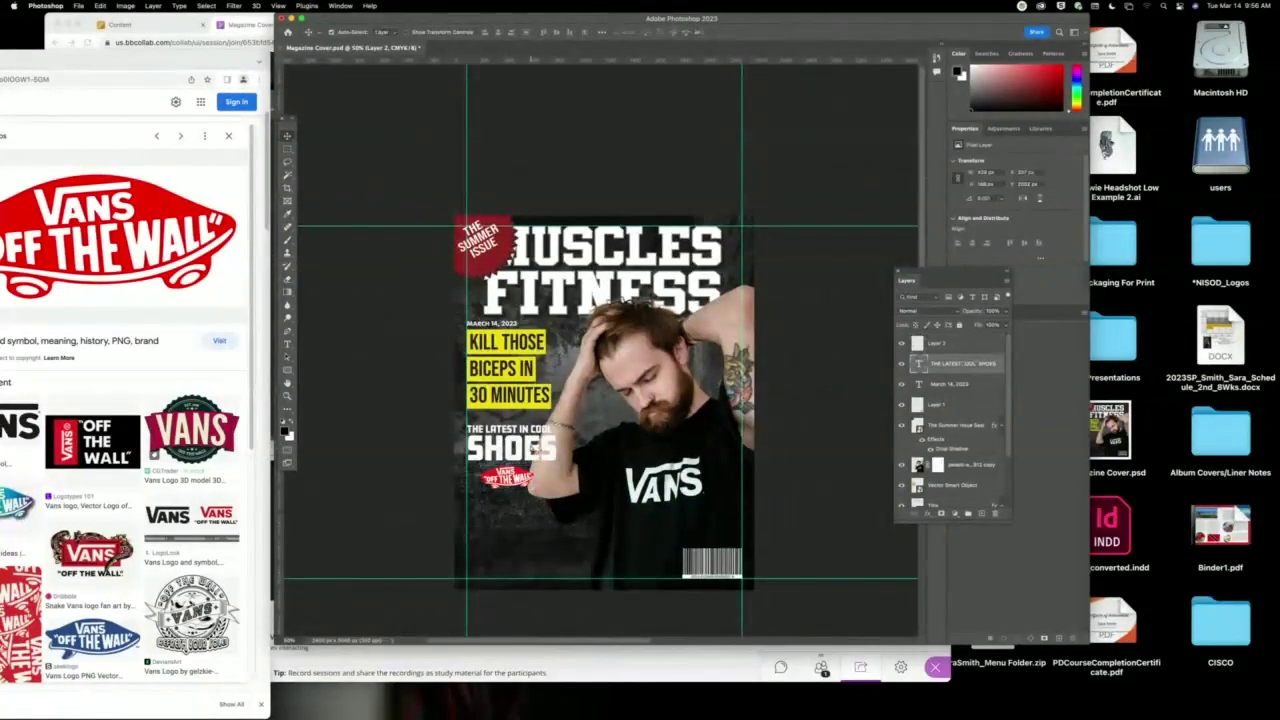
pyautogui.moveTo(535, 450); pyautogui.dragTo(533, 537)
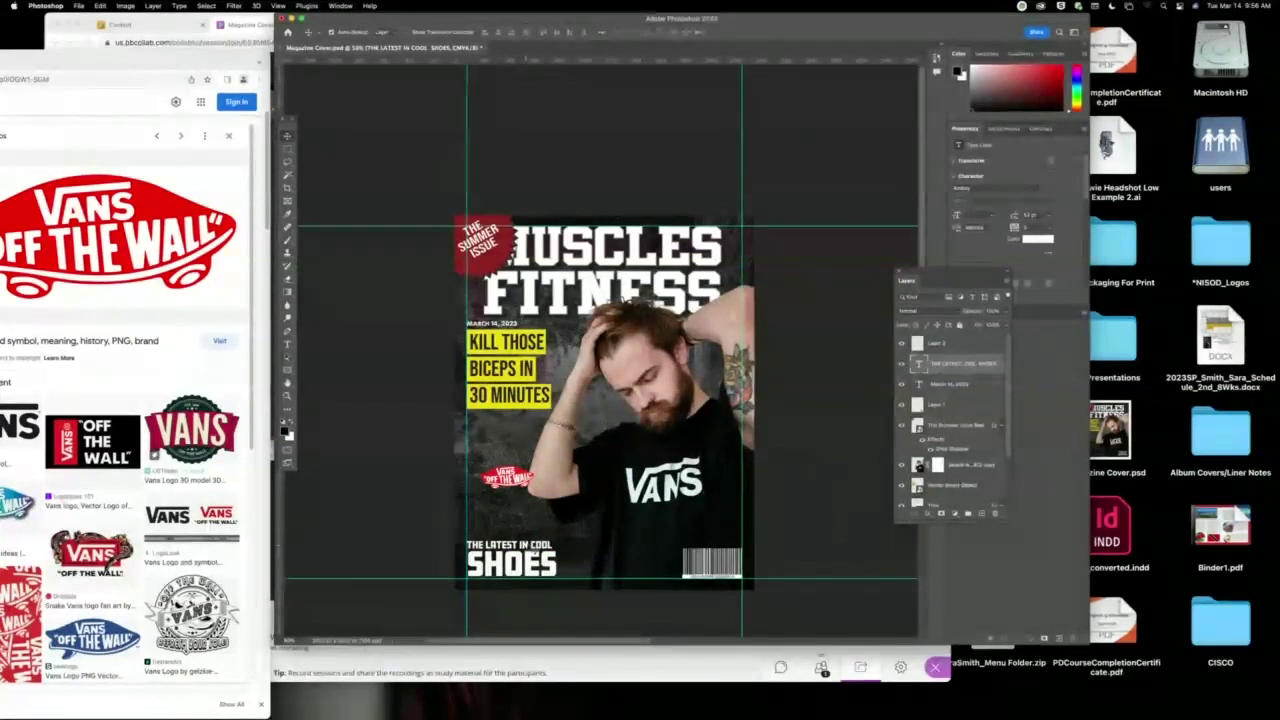
pyautogui.click(518, 488)
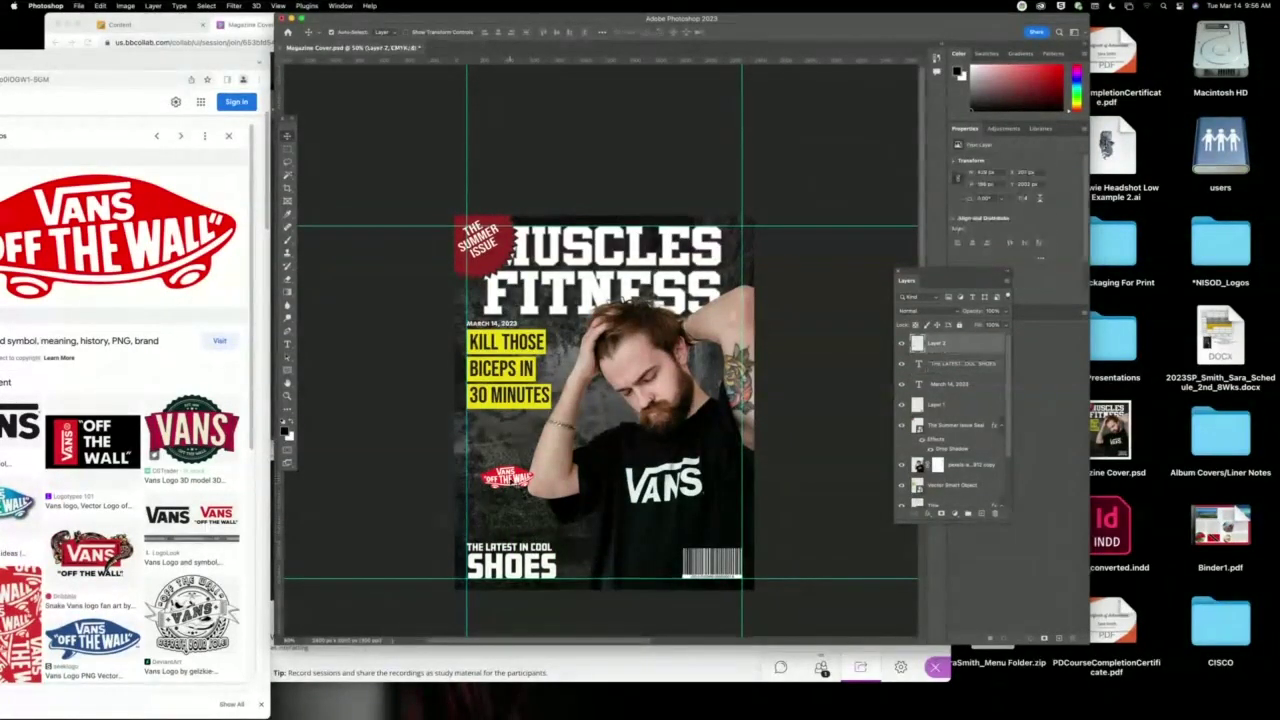
pyautogui.moveTo(518, 488); pyautogui.dragTo(518, 535)
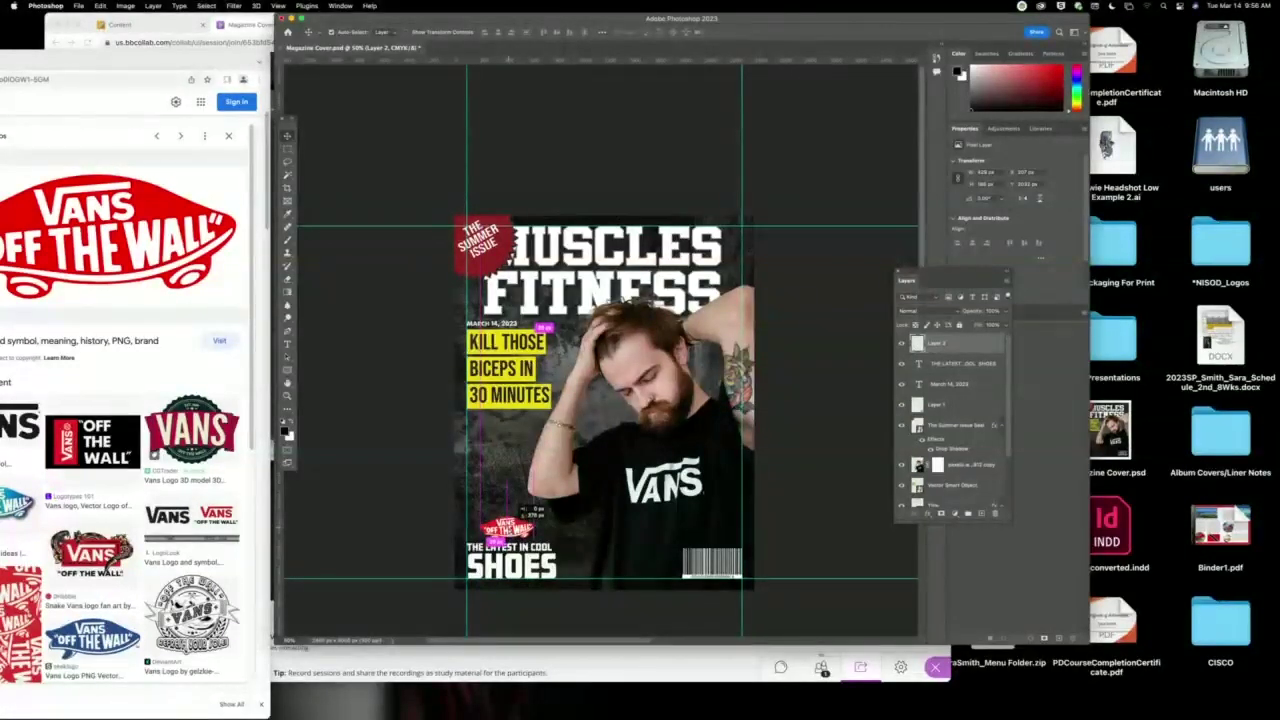
pyautogui.click(396, 537)
pyautogui.press('super+semicolon')
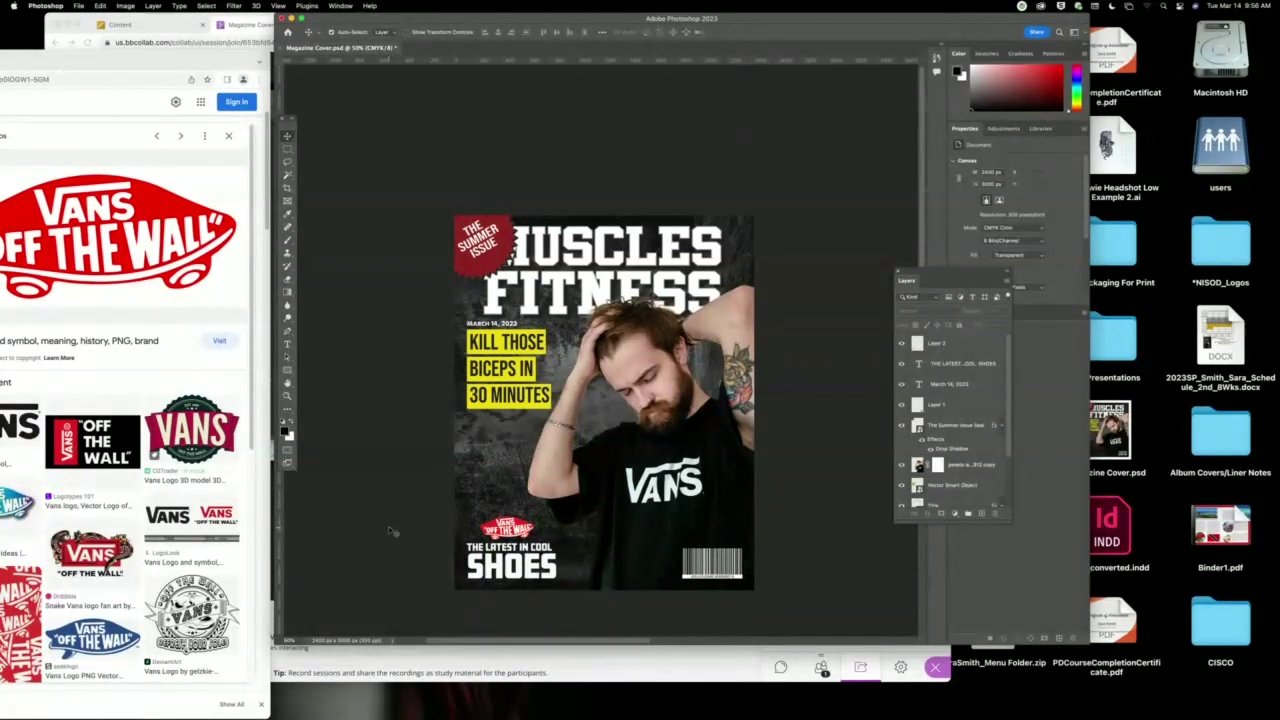
# Lower the yellow KILL THOSE headline block slightly and reselect the cool shoes text layer.
pyautogui.click(470, 533)
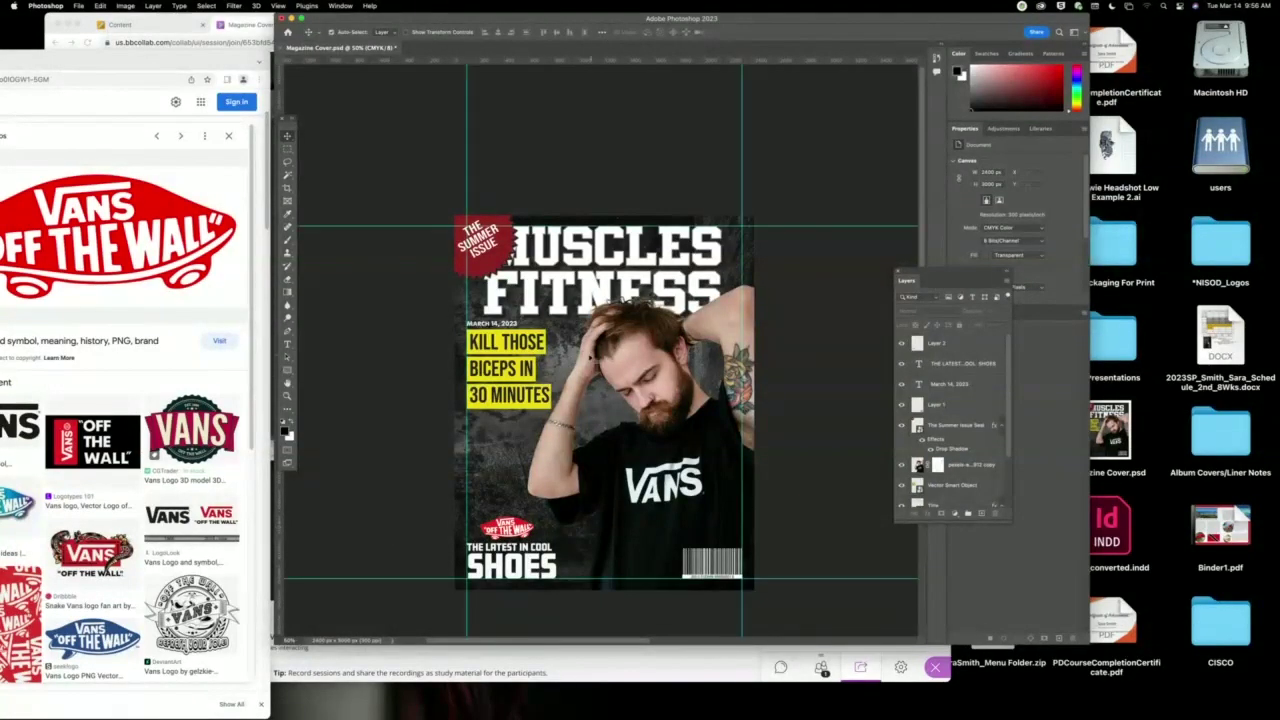
pyautogui.moveTo(529, 345); pyautogui.dragTo(534, 352)
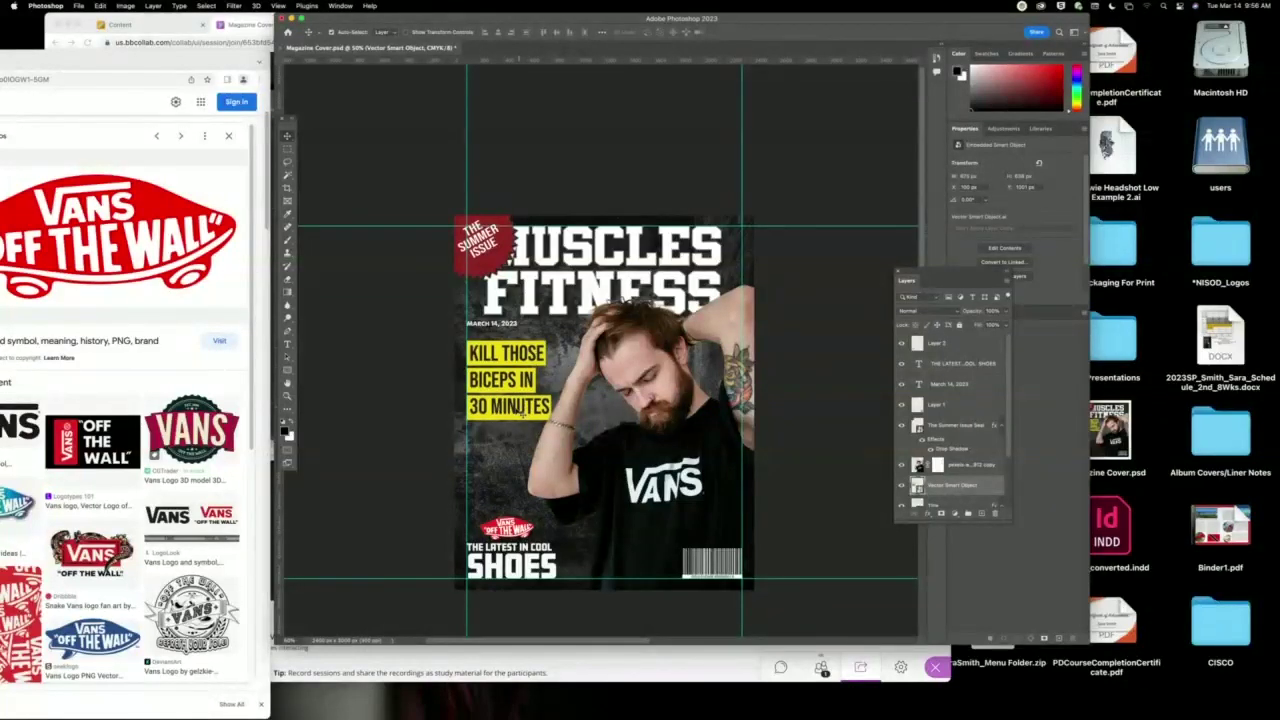
pyautogui.click(441, 501)
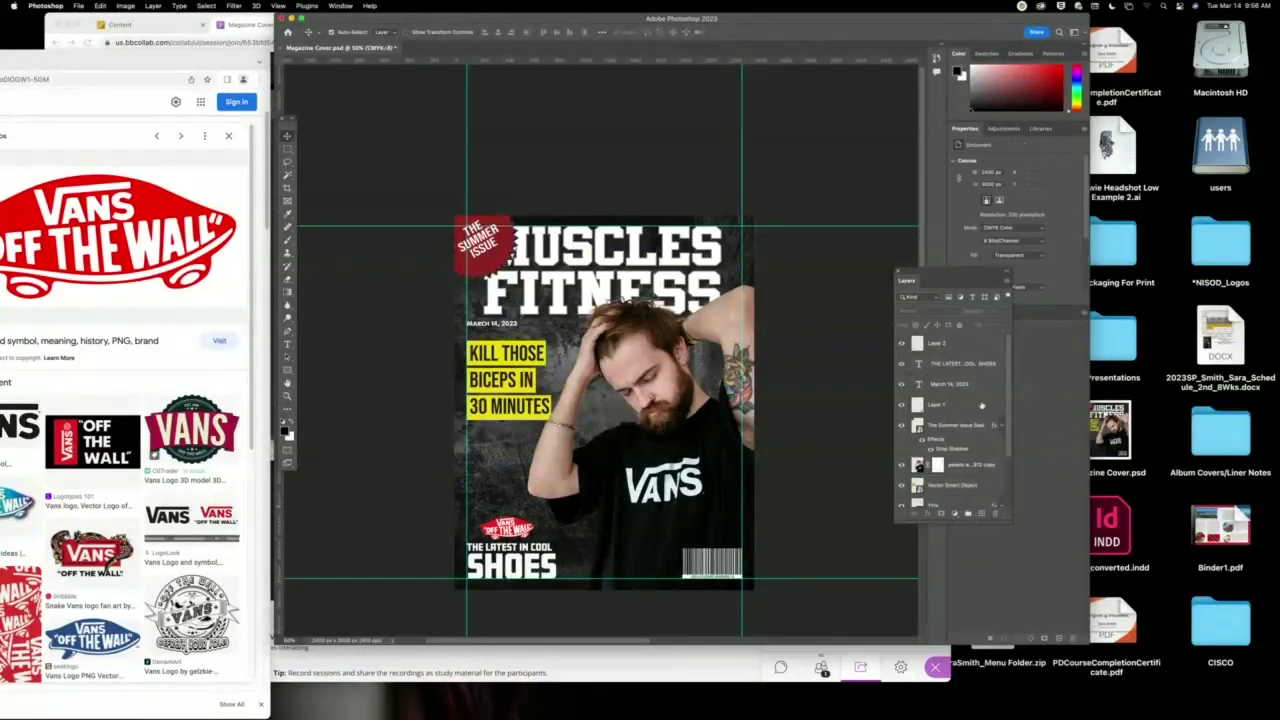
pyautogui.click(552, 568)
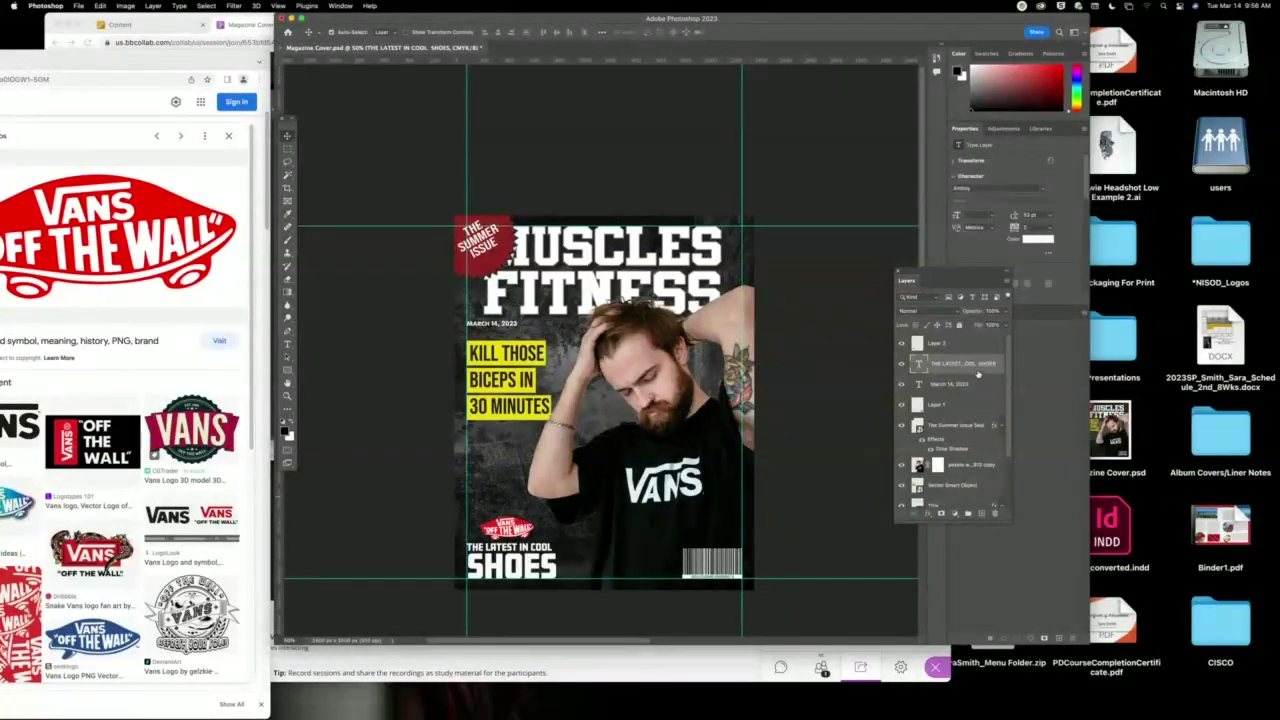
# Move the duplicated shoes text up and retype it as MUSCLE MADNESS.
pyautogui.moveTo(978, 368); pyautogui.dragTo(981, 513)
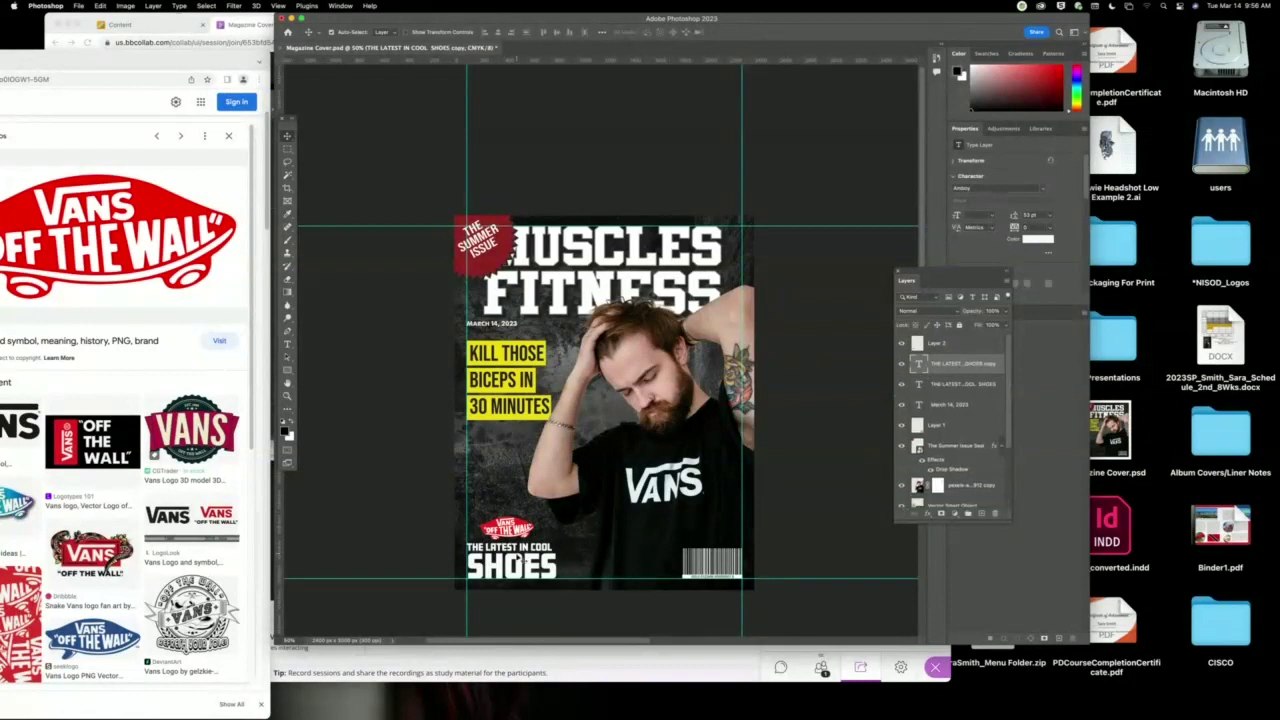
pyautogui.moveTo(525, 570); pyautogui.dragTo(530, 478)
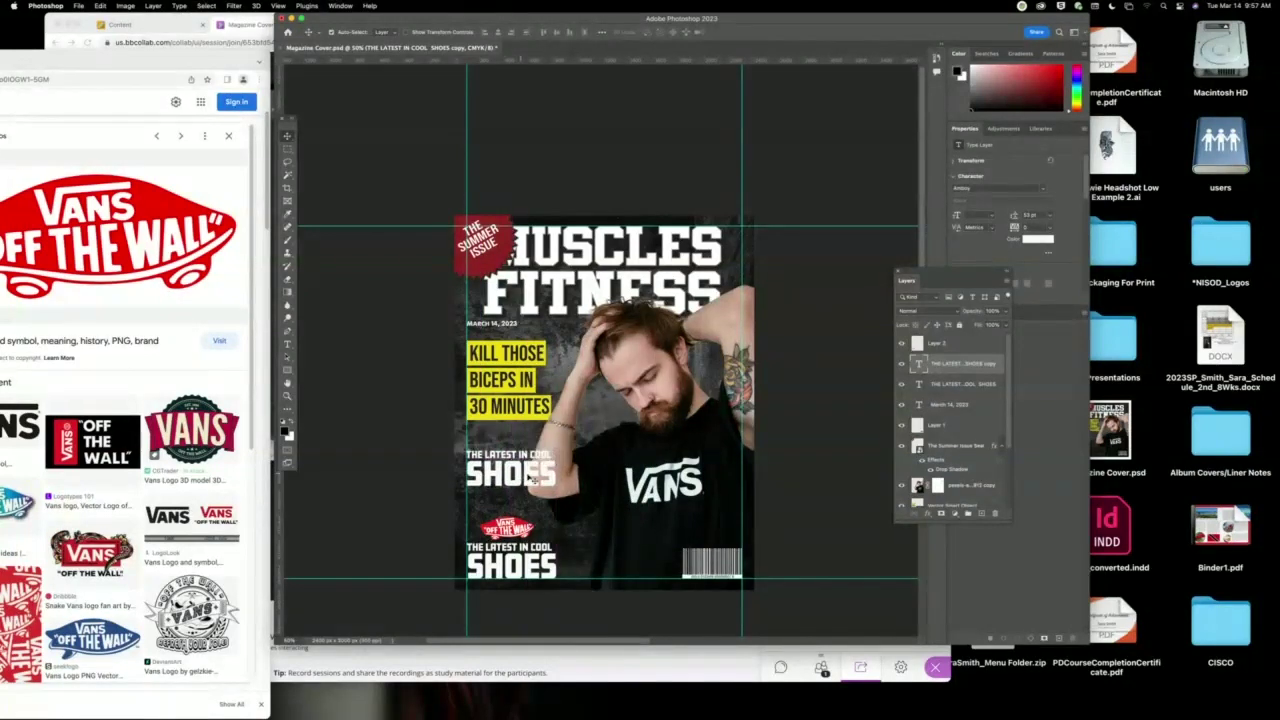
pyautogui.doubleClick(533, 480)
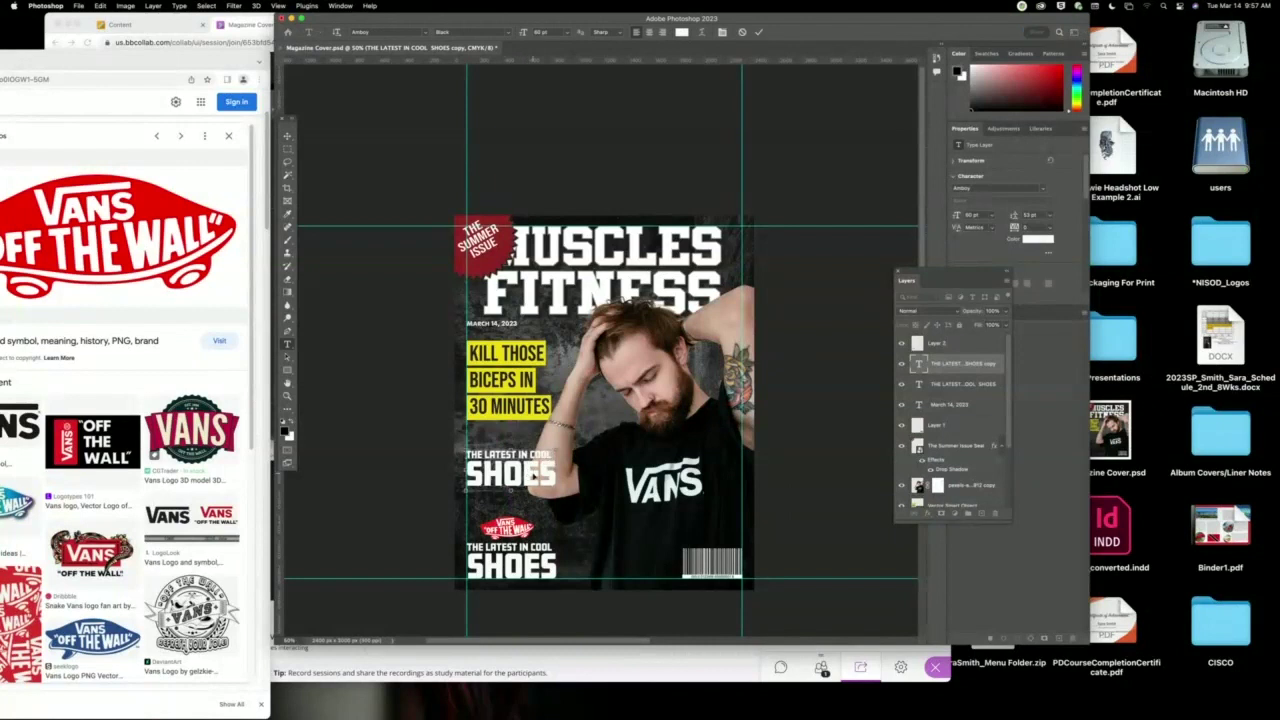
pyautogui.press('super+a')
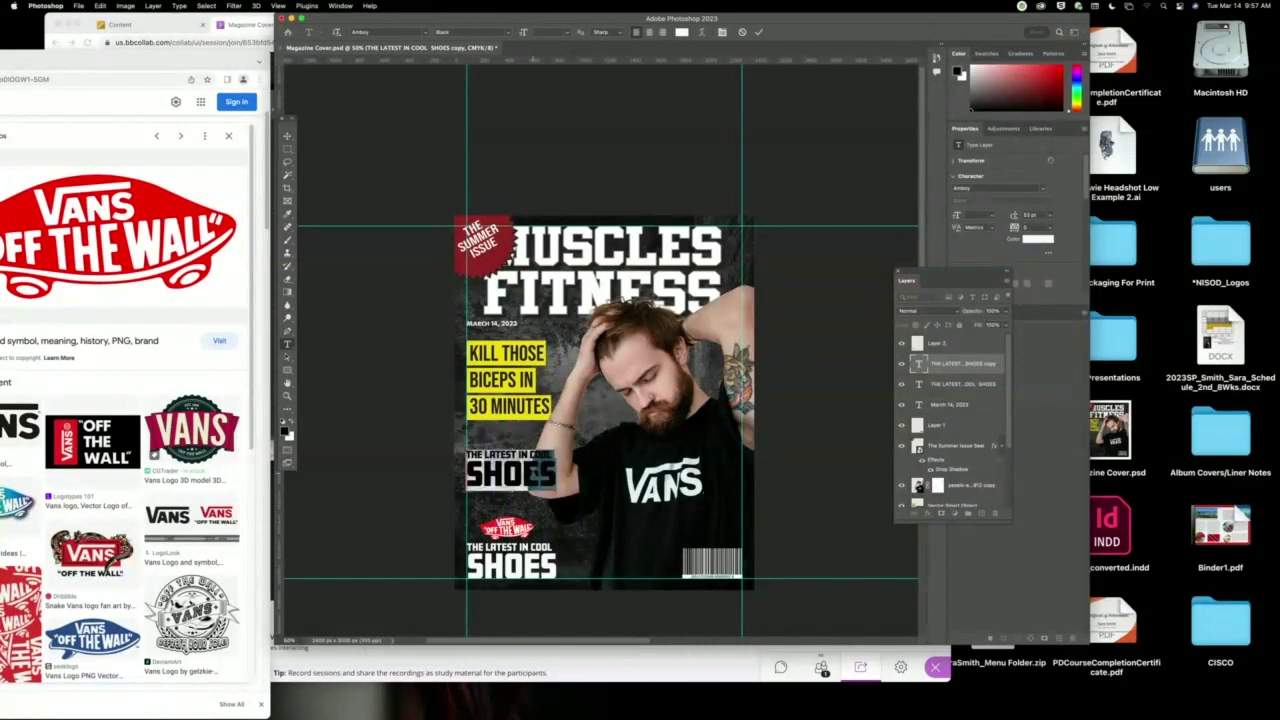
pyautogui.write('MUSCLE')
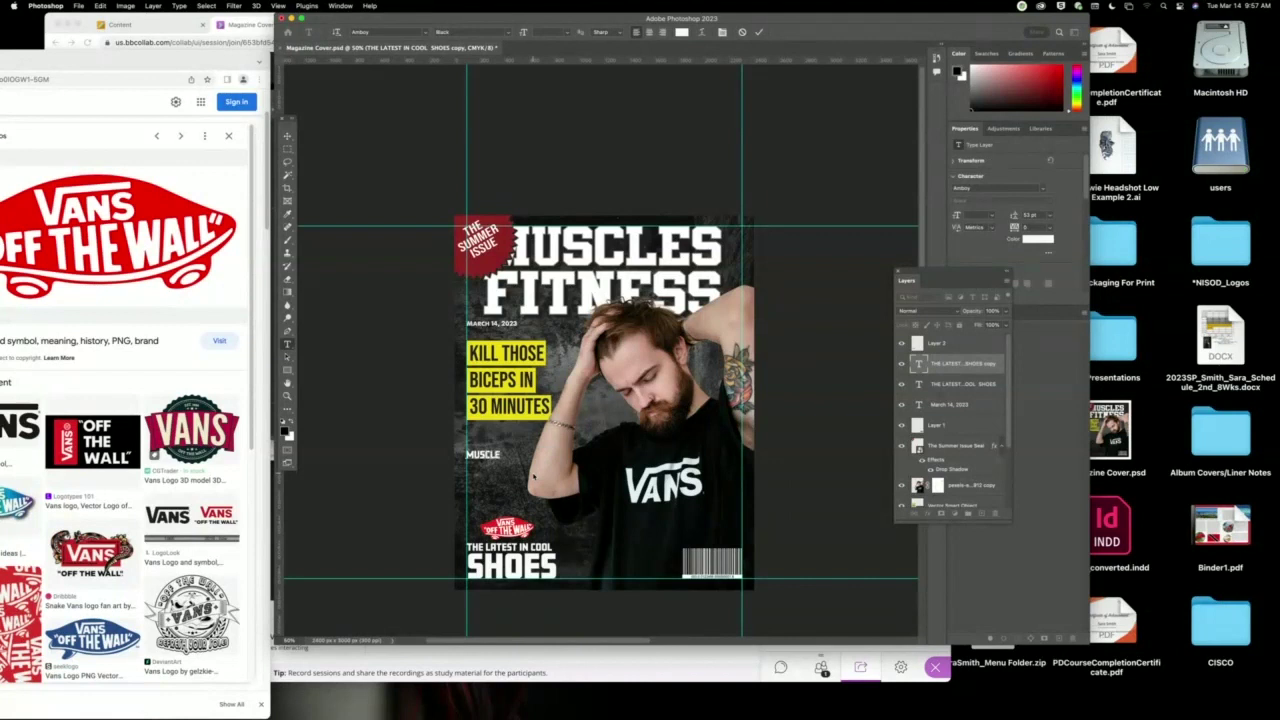
pyautogui.write('ADDNESS')
# Enlarge the MUSCLE MADNESS headline to 48 pt and adjust its line spacing.
pyautogui.press('super+a')
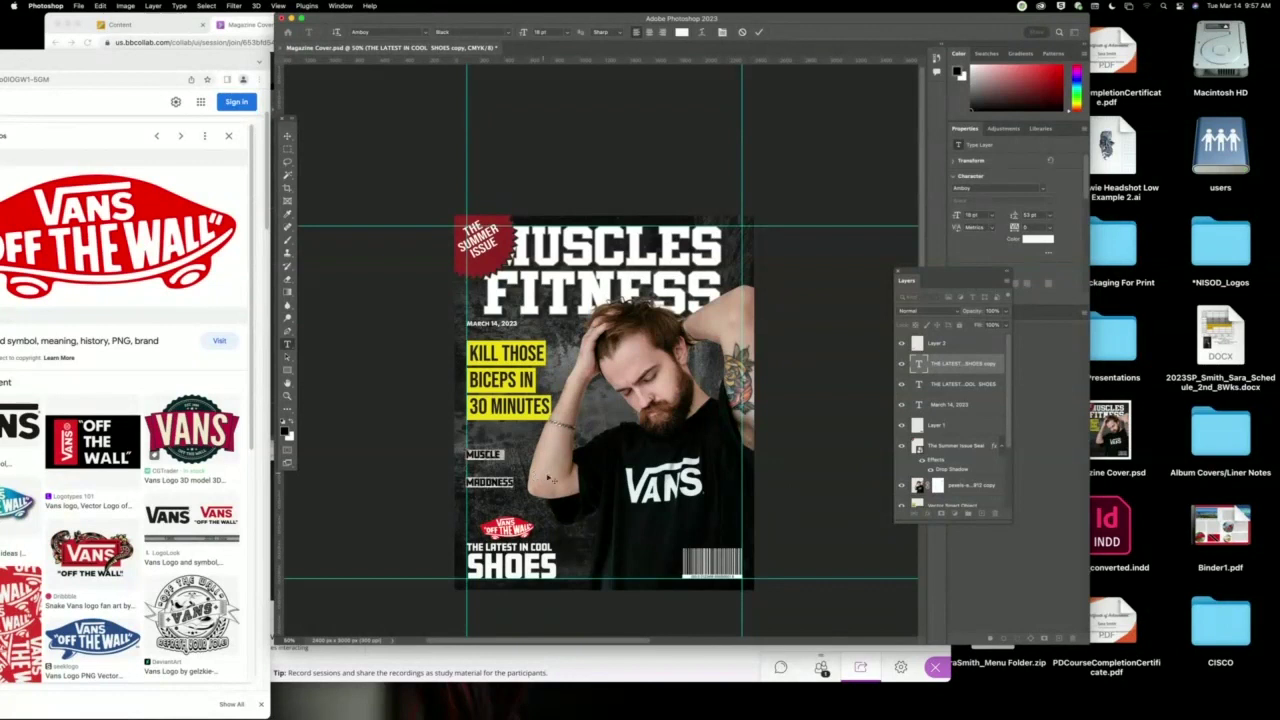
pyautogui.click(1040, 214)
pyautogui.press('Down')
pyautogui.press('Down')
pyautogui.press('Down')
pyautogui.press('Down')
pyautogui.press('Down')
pyautogui.press('Down')
pyautogui.press('Down')
pyautogui.press('Down')
pyautogui.press('Down')
pyautogui.press('Down')
pyautogui.press('Down')
pyautogui.press('Down')
pyautogui.press('Down')
pyautogui.press('Down')
pyautogui.press('Down')
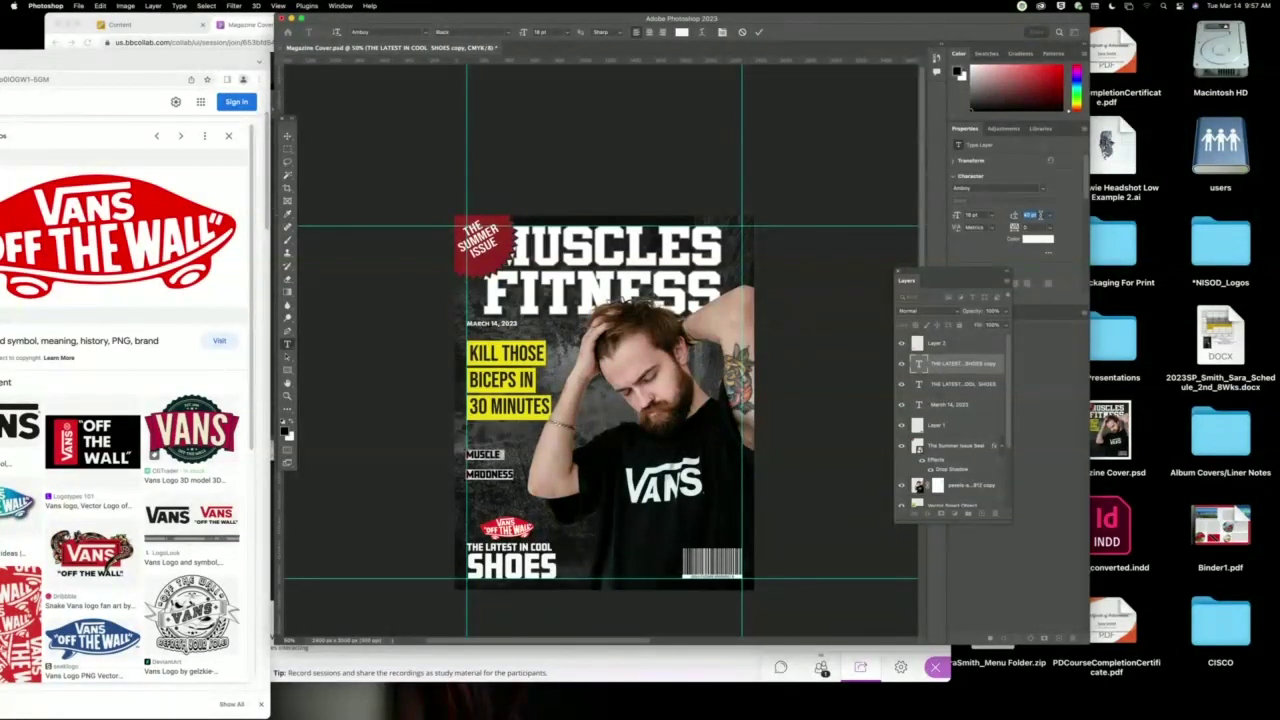
pyautogui.press('Down')
pyautogui.press('Down')
pyautogui.press('Down')
pyautogui.press('Down')
pyautogui.press('Down')
pyautogui.press('Down')
pyautogui.press('Down')
pyautogui.press('Down')
pyautogui.press('Down')
pyautogui.press('Down')
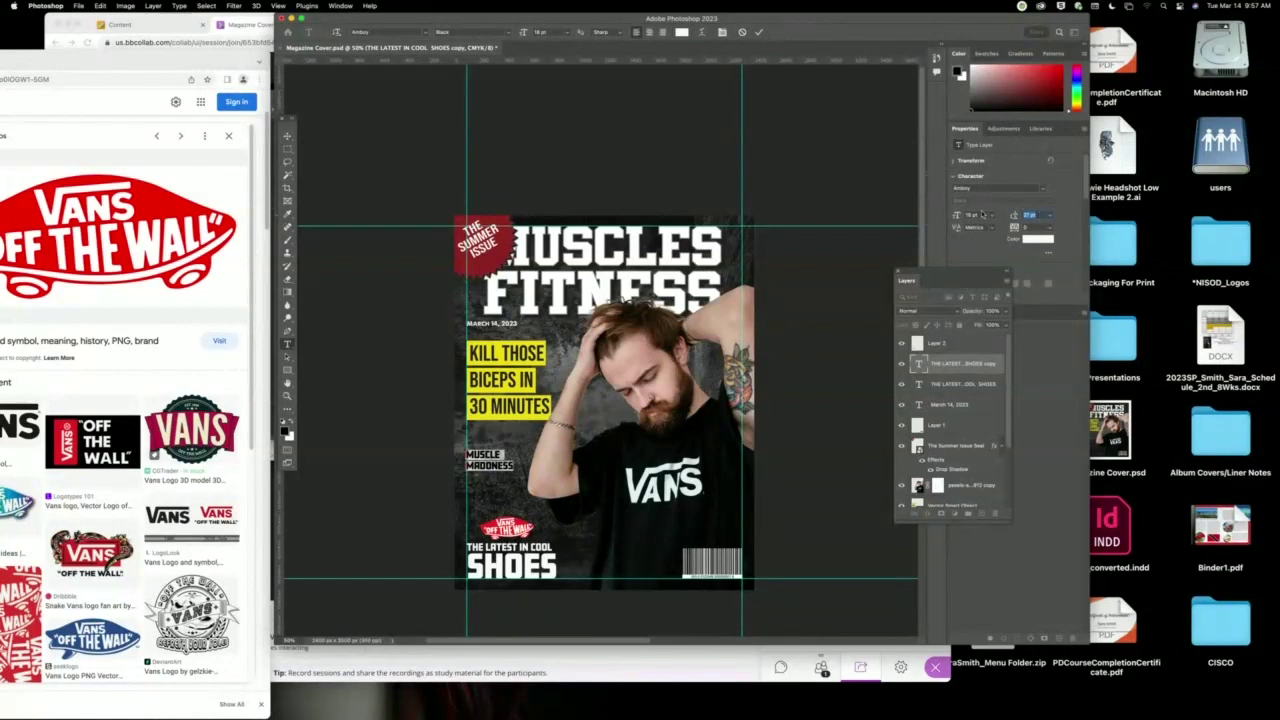
pyautogui.click(997, 217)
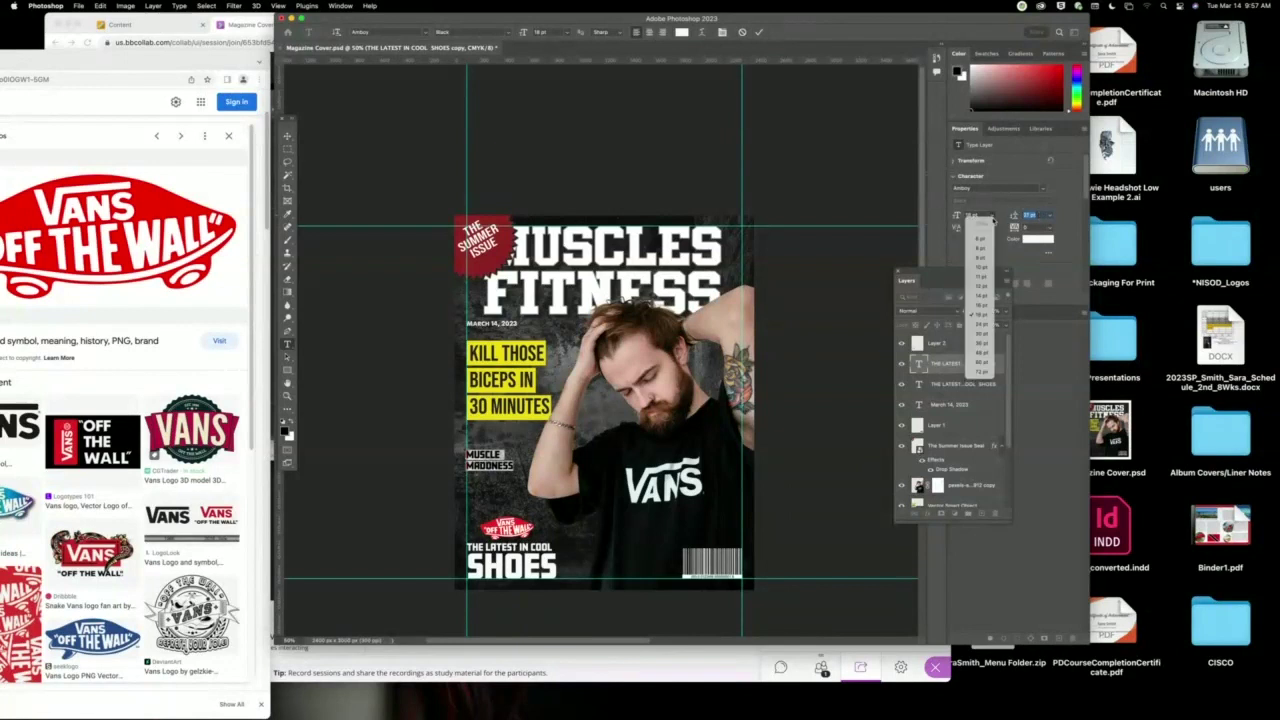
pyautogui.click(975, 357)
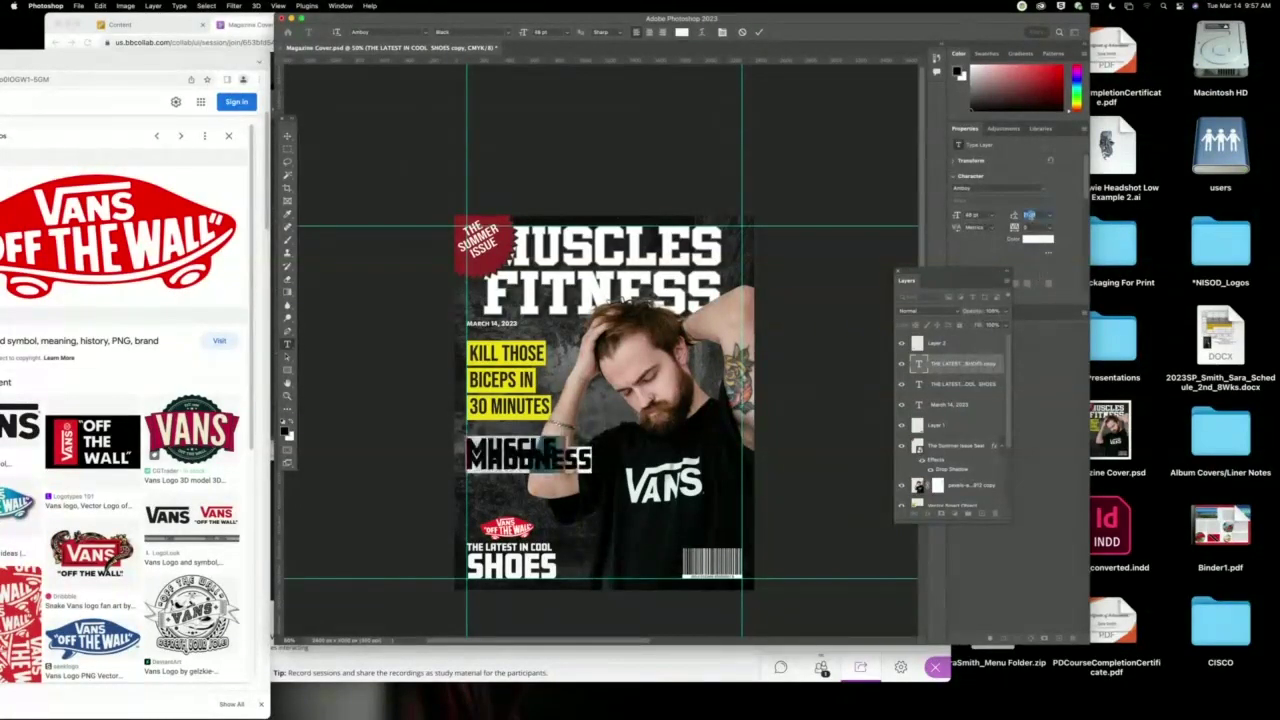
pyautogui.press('Up')
pyautogui.press('Up')
pyautogui.press('Up')
pyautogui.press('Up')
pyautogui.press('Up')
pyautogui.press('Up')
pyautogui.press('Up')
pyautogui.press('Up')
pyautogui.press('Up')
pyautogui.press('Up')
pyautogui.press('Up')
pyautogui.press('Up')
pyautogui.press('Up')
pyautogui.press('Up')
pyautogui.press('Up')
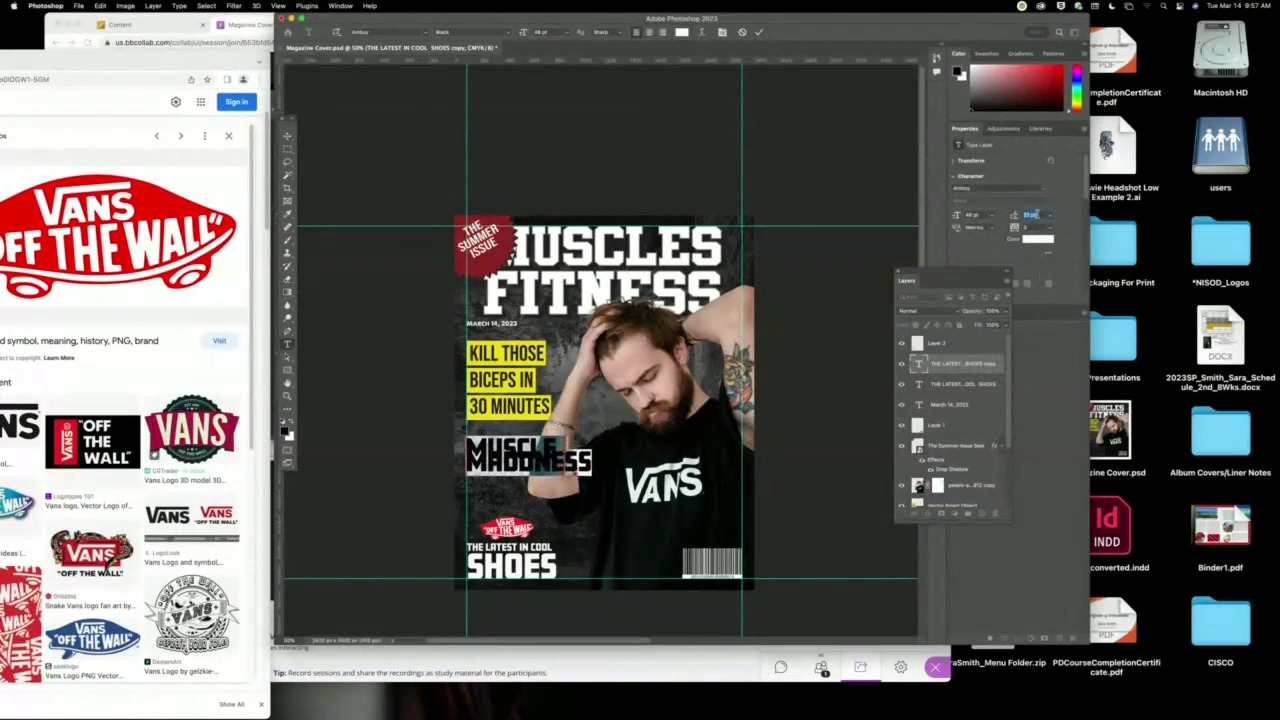
pyautogui.press('Up')
pyautogui.press('Up')
pyautogui.press('Up')
pyautogui.press('Up')
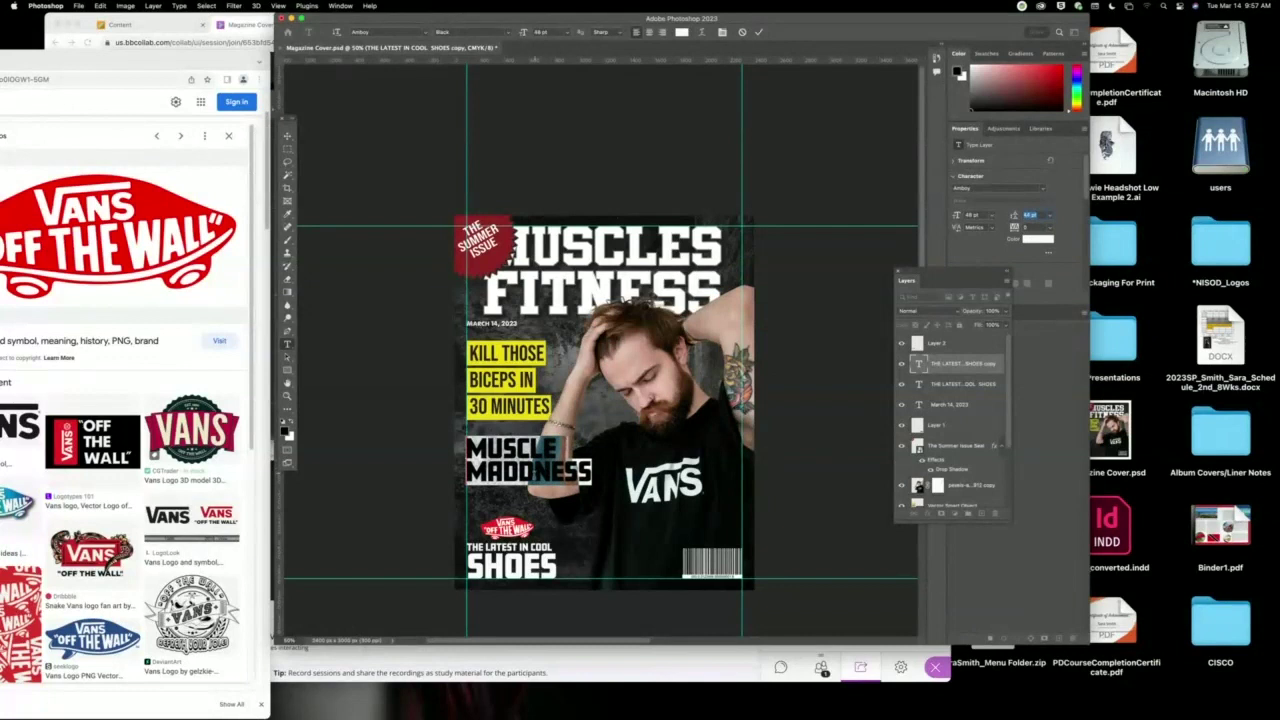
pyautogui.click(526, 471)
pyautogui.press('Escape')
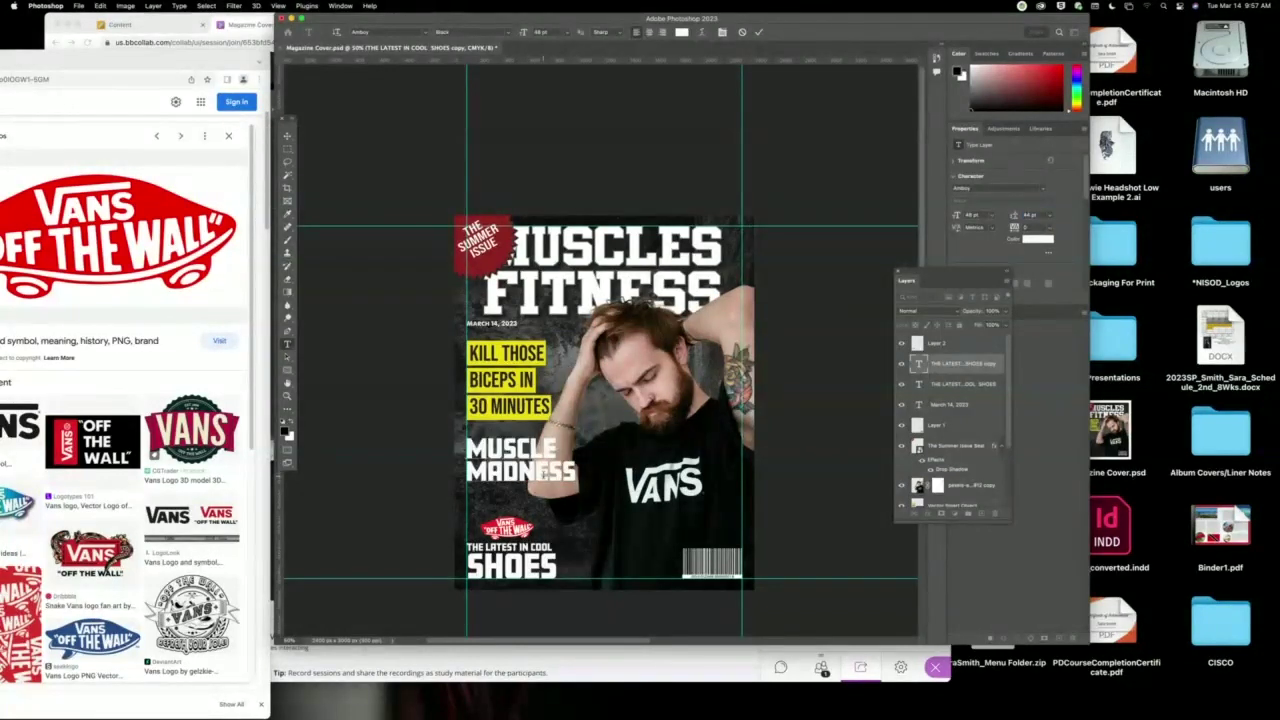
# Lower MUSCLE MADNESS slightly and give it a drop shadow with distance 15.
pyautogui.click(287, 136)
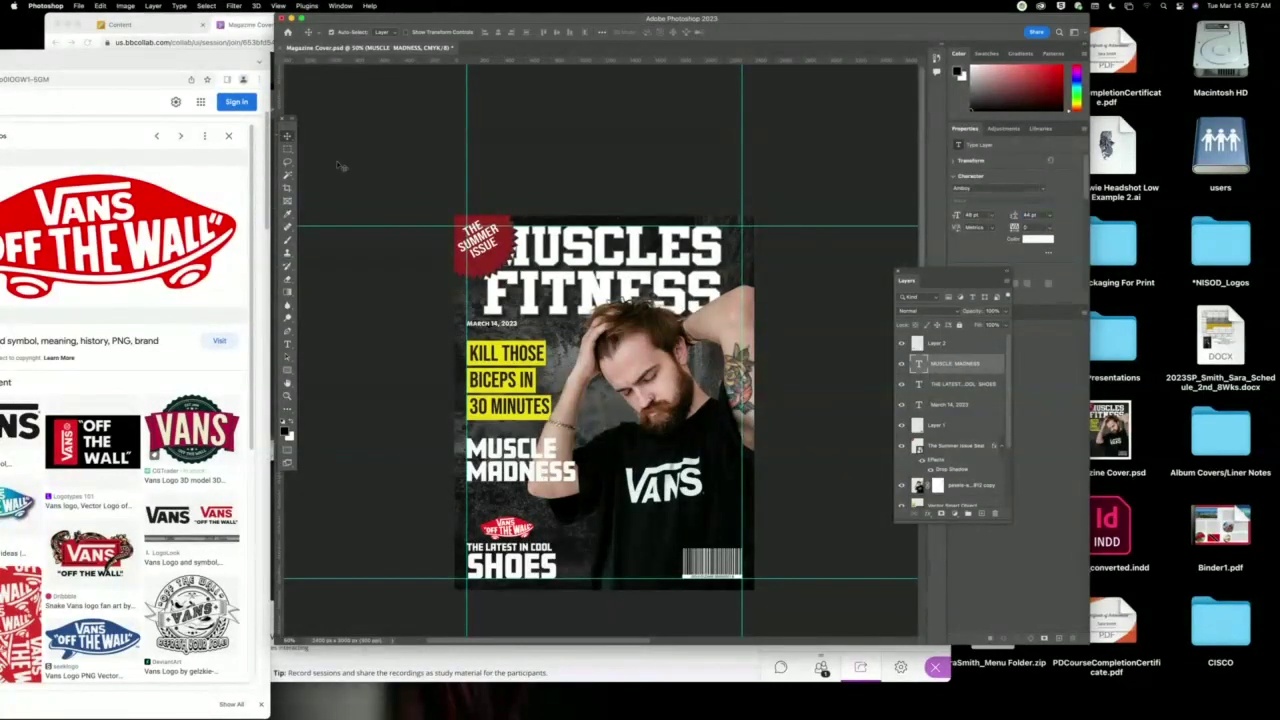
pyautogui.moveTo(550, 443); pyautogui.dragTo(540, 487)
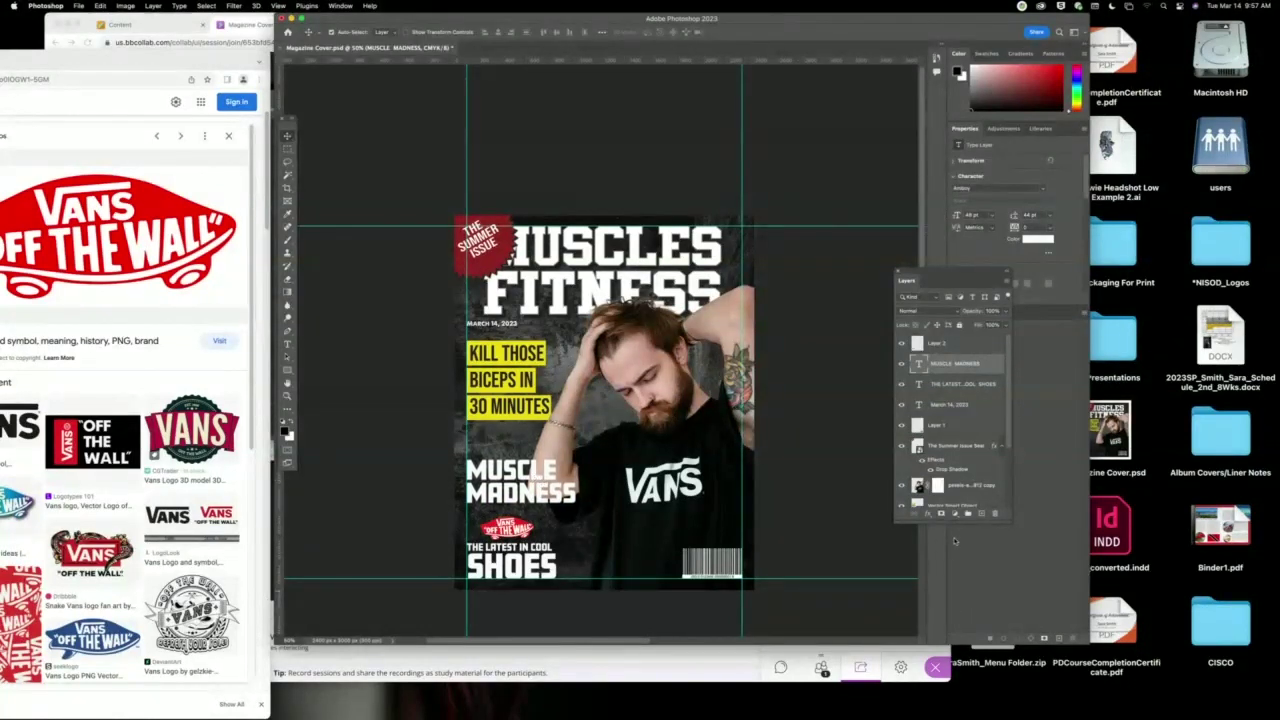
pyautogui.click(929, 513)
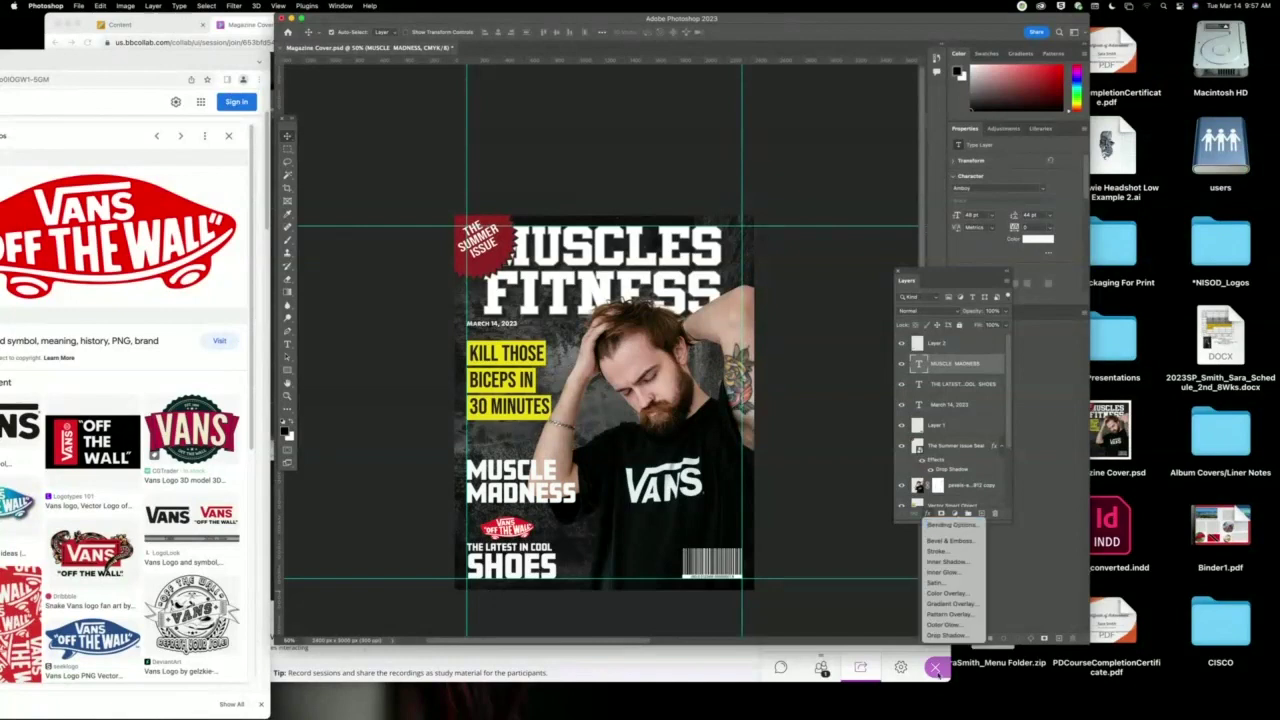
pyautogui.click(940, 638)
pyautogui.moveTo(565, 430); pyautogui.dragTo(814, 273)
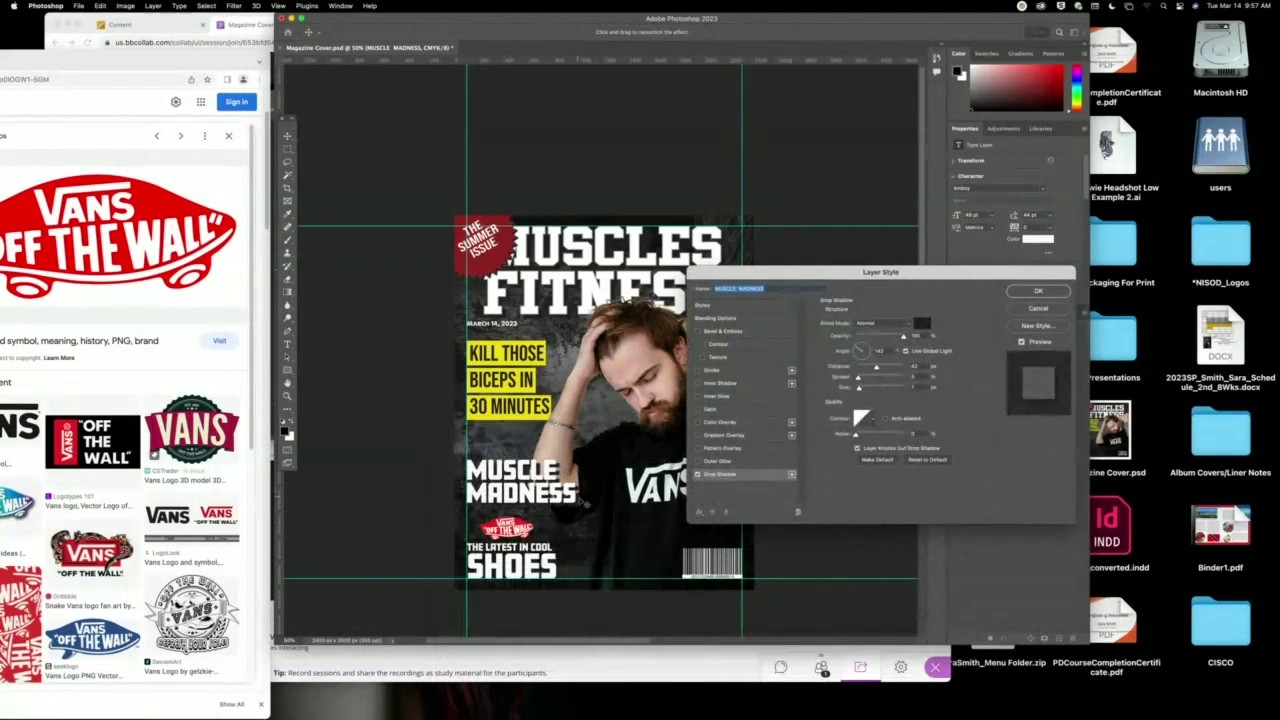
pyautogui.moveTo(585, 500); pyautogui.dragTo(578, 501)
pyautogui.click(843, 383)
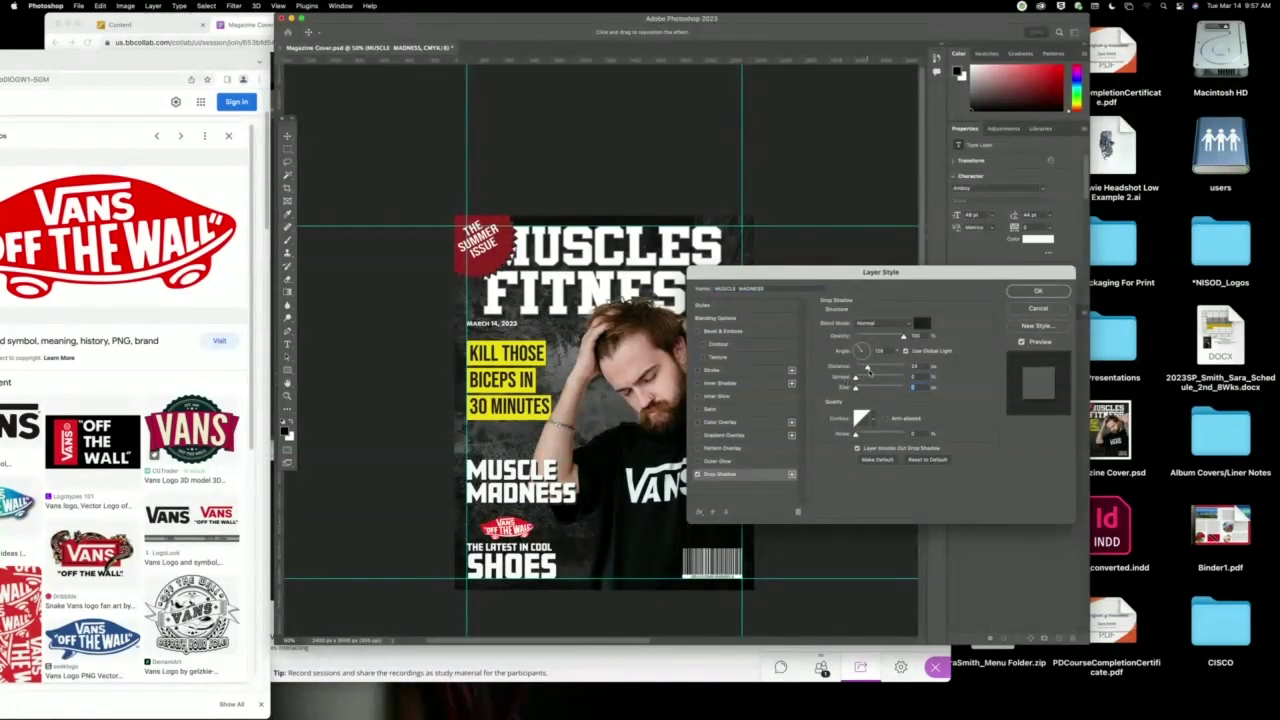
pyautogui.moveTo(867, 370); pyautogui.dragTo(862, 368)
pyautogui.click(1038, 291)
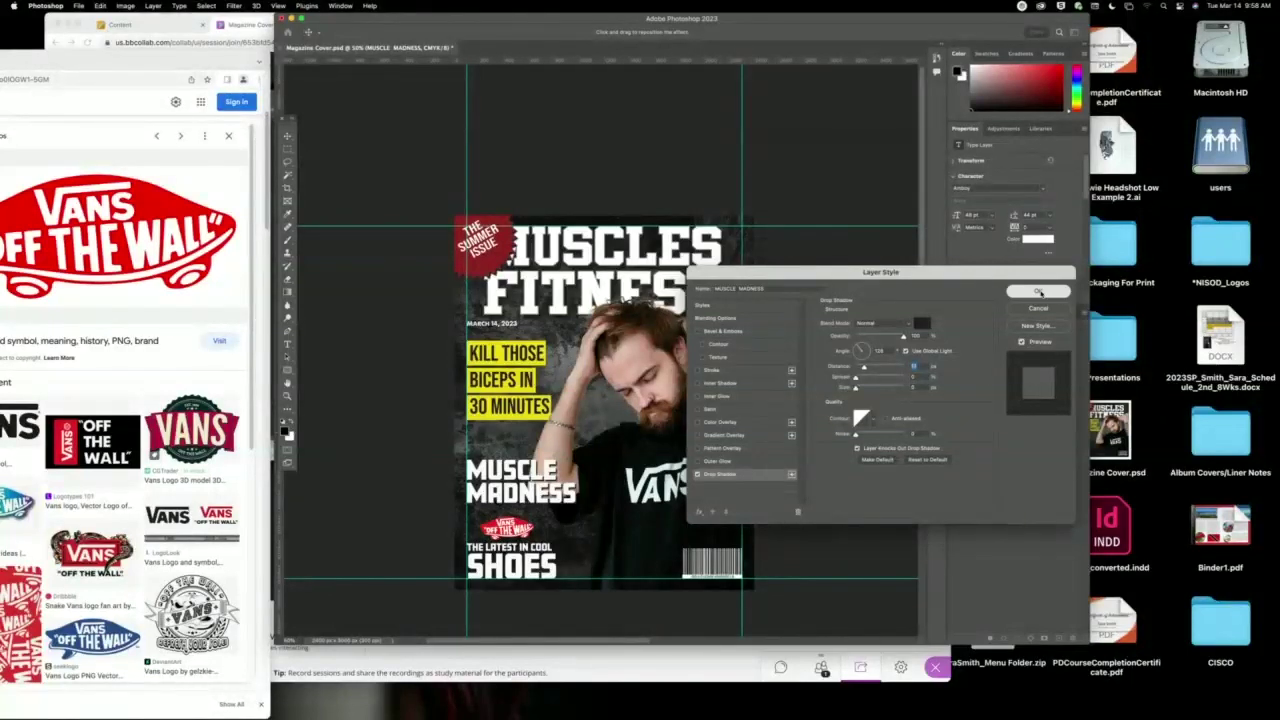
# Add a drop shadow to THE LATEST IN COOL SHOES text layer.
pyautogui.click(552, 572)
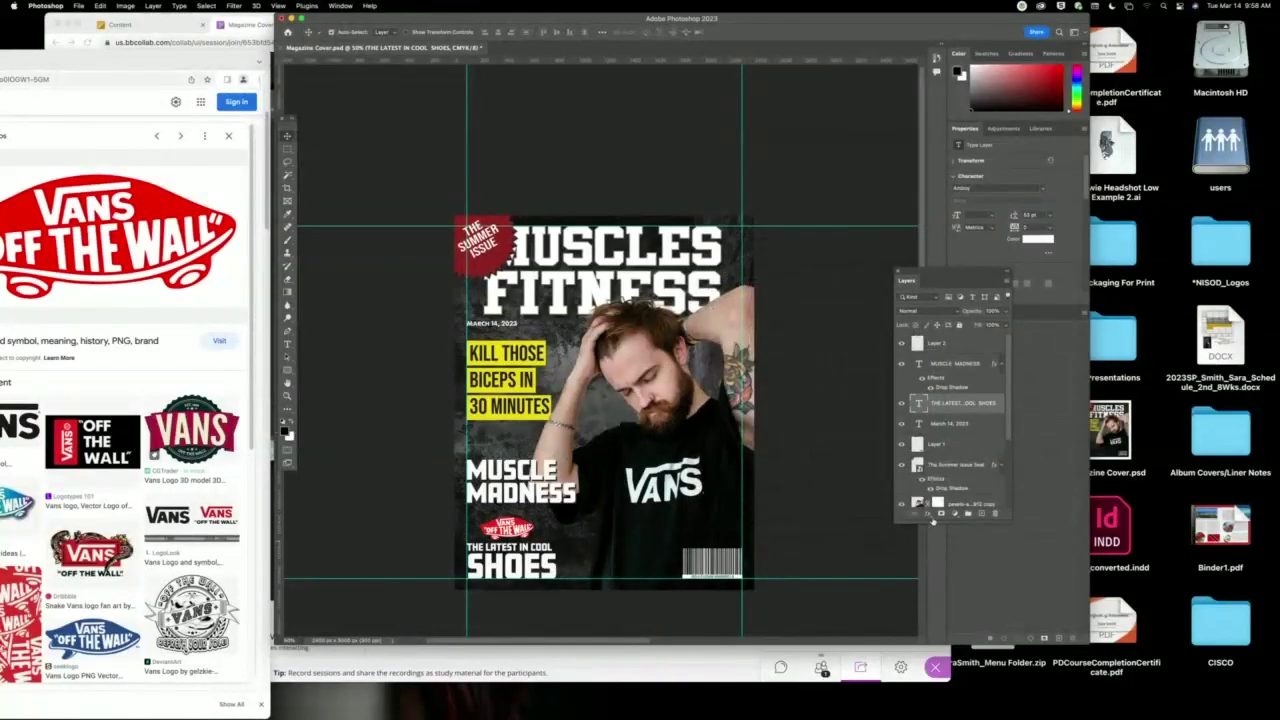
pyautogui.click(929, 514)
pyautogui.click(930, 636)
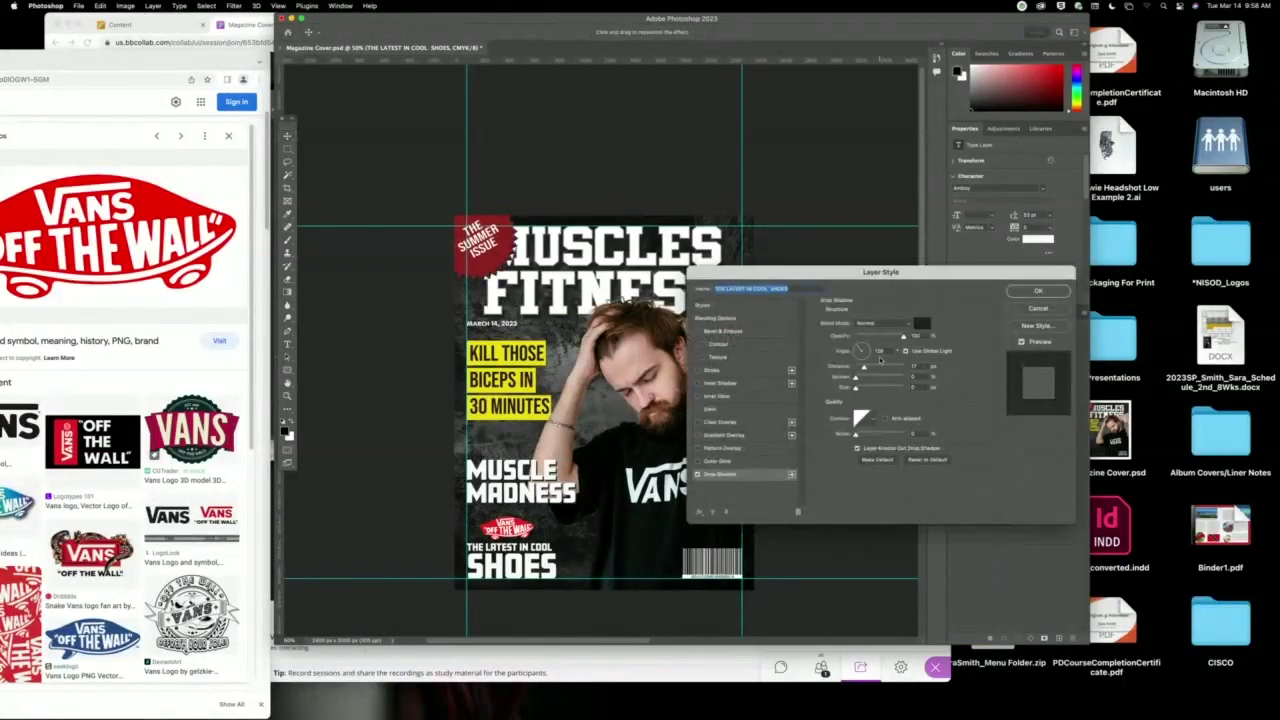
pyautogui.click(1039, 292)
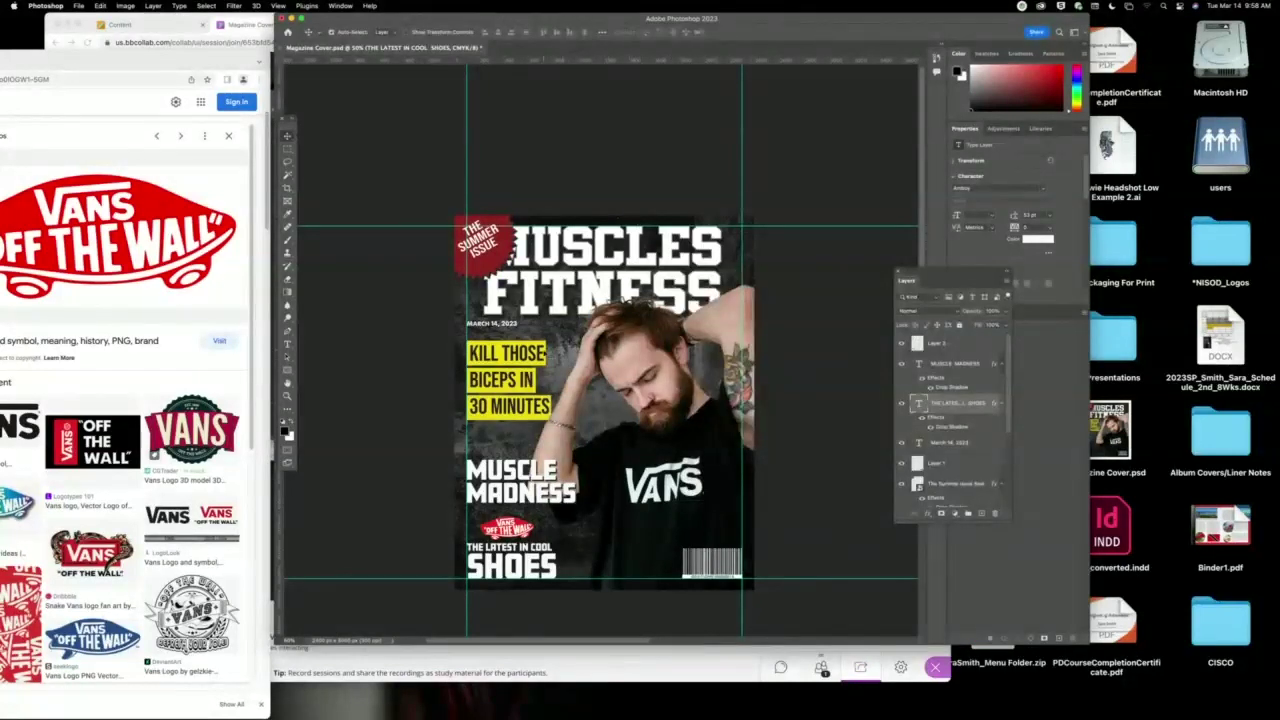
# Add a drop shadow to the Vector Smart Object layer.
pyautogui.click(955, 497)
pyautogui.click(929, 514)
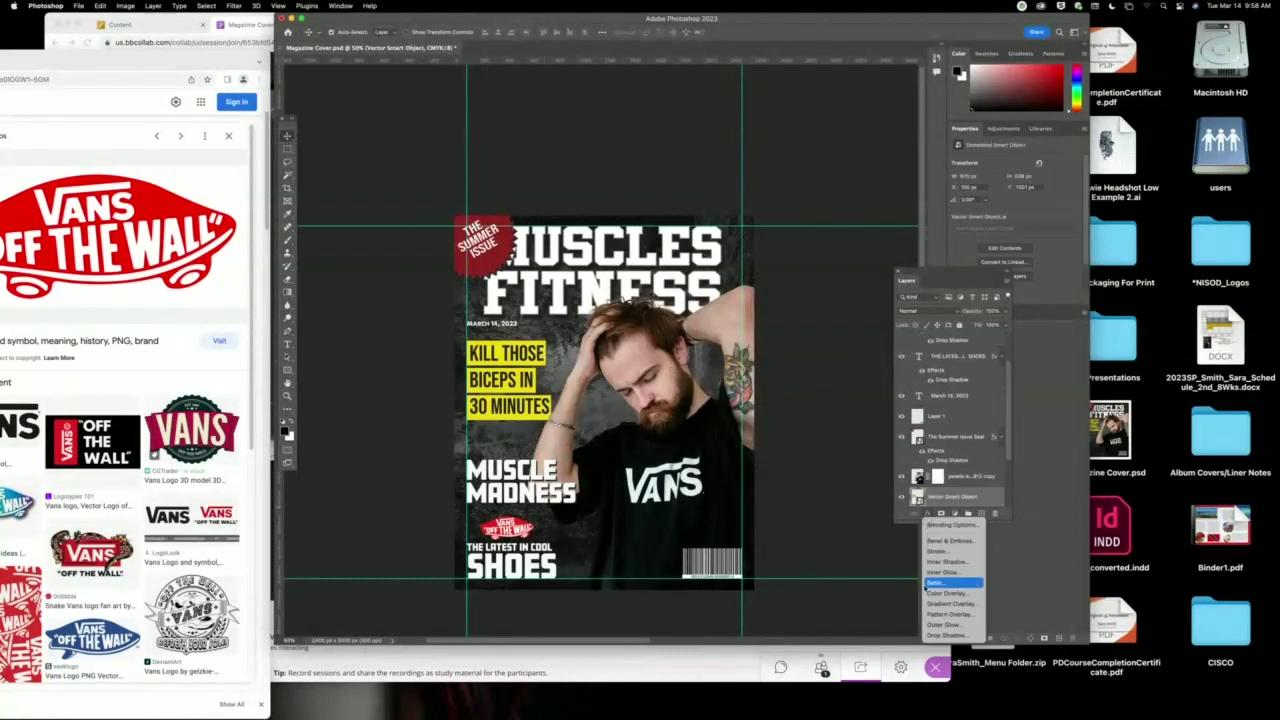
pyautogui.click(940, 635)
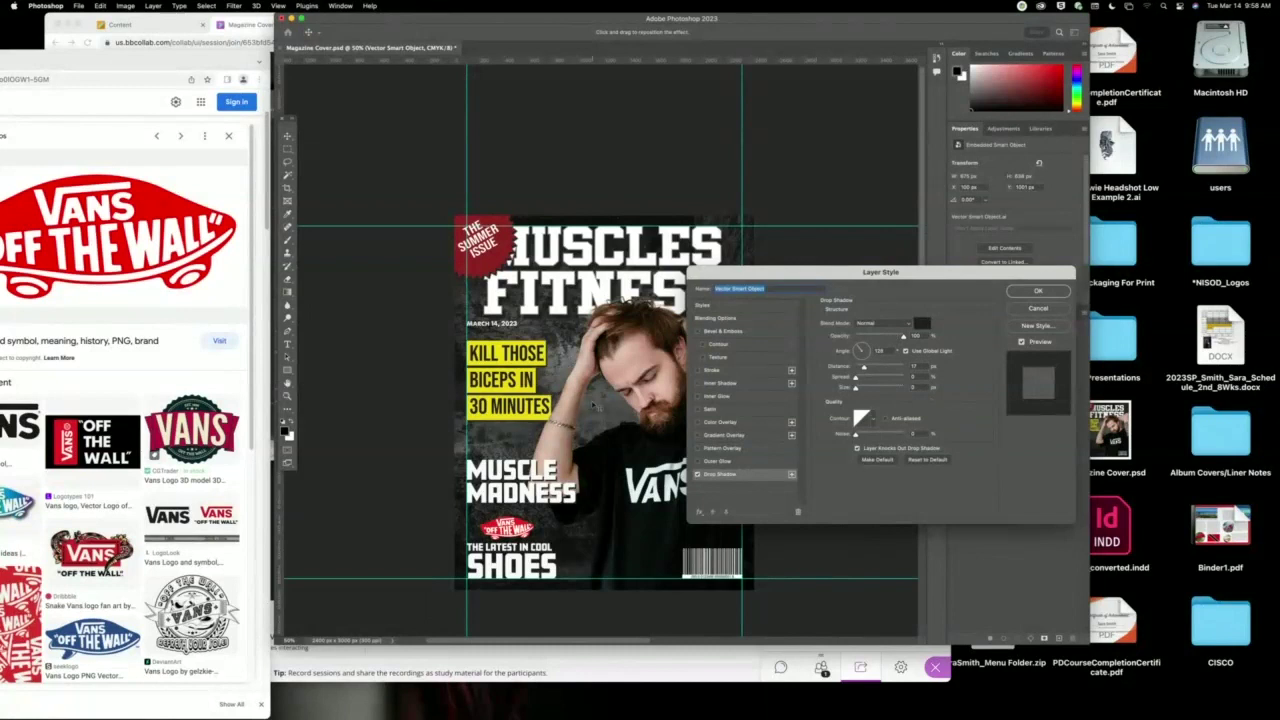
pyautogui.moveTo(540, 424); pyautogui.dragTo(543, 430)
pyautogui.click(1038, 291)
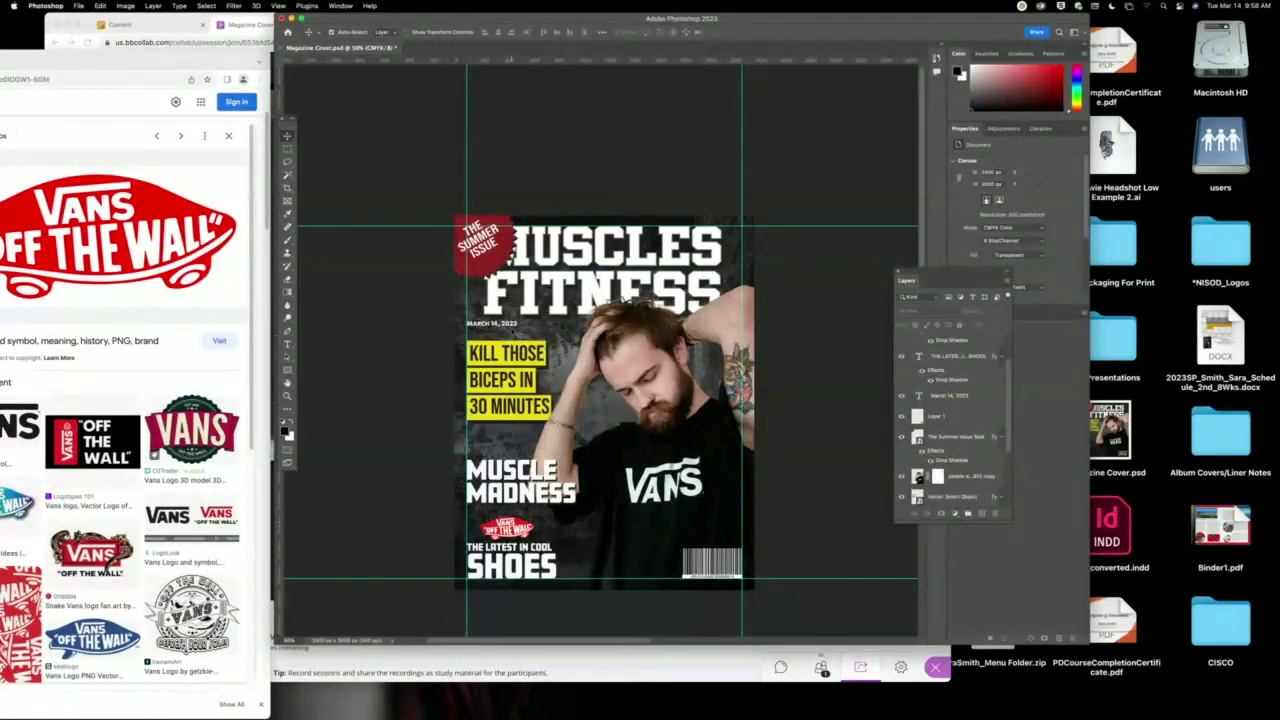
# Retype the date as a centered two-line MARCH / 2023 and nudge it into place.
pyautogui.doubleClick(495, 325)
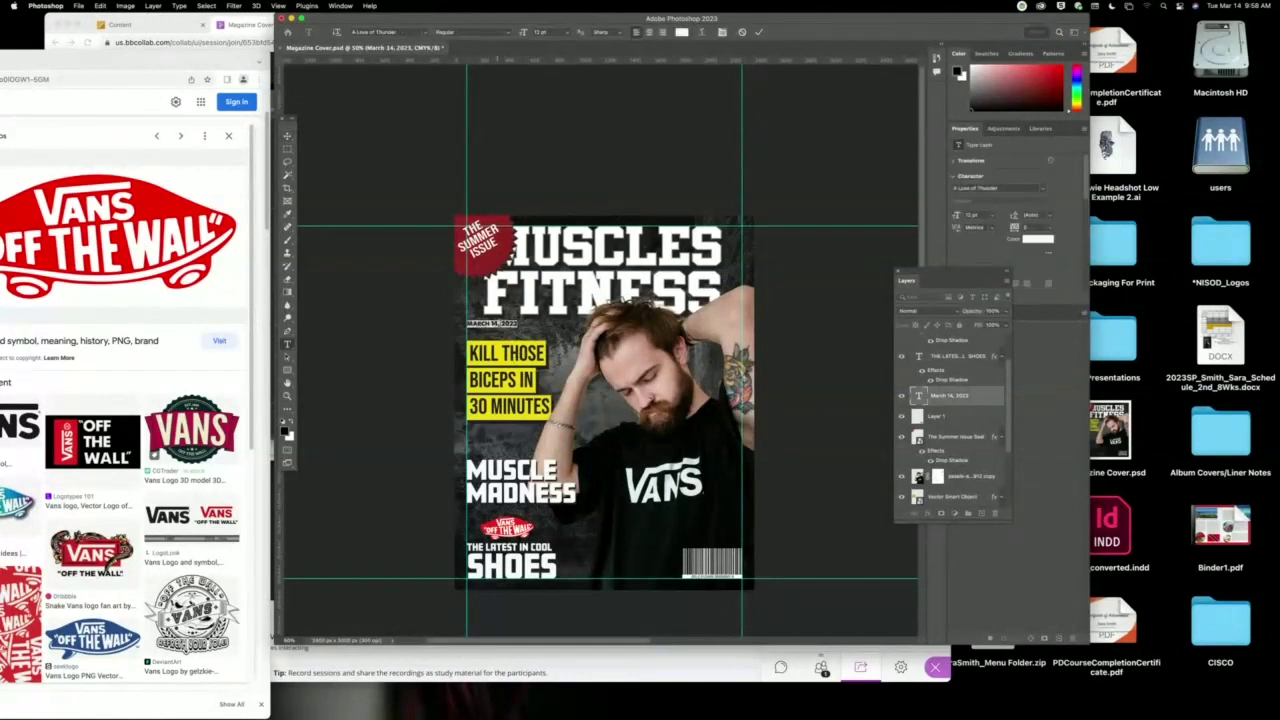
pyautogui.write('MARCH')
pyautogui.press('Return')
pyautogui.write('2023')
pyautogui.hotkey('ctrl', 'a')
pyautogui.click(649, 32)
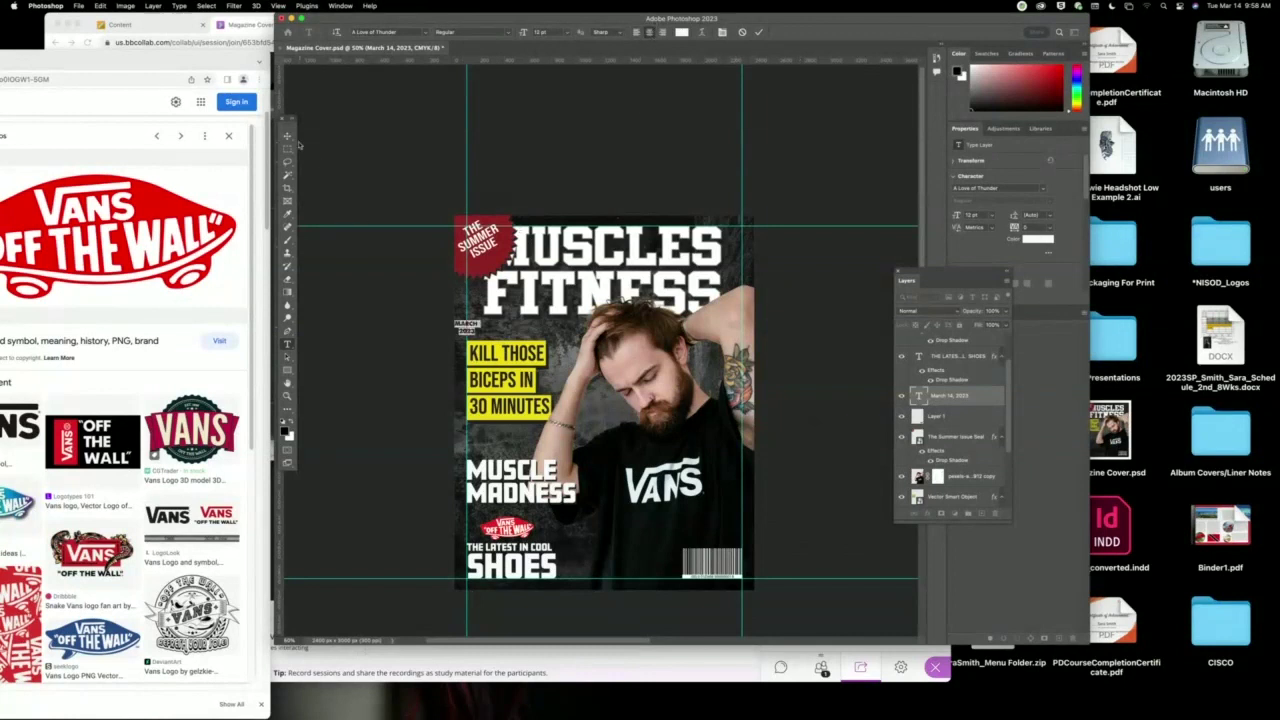
pyautogui.click(287, 135)
pyautogui.moveTo(468, 328); pyautogui.dragTo(473, 326)
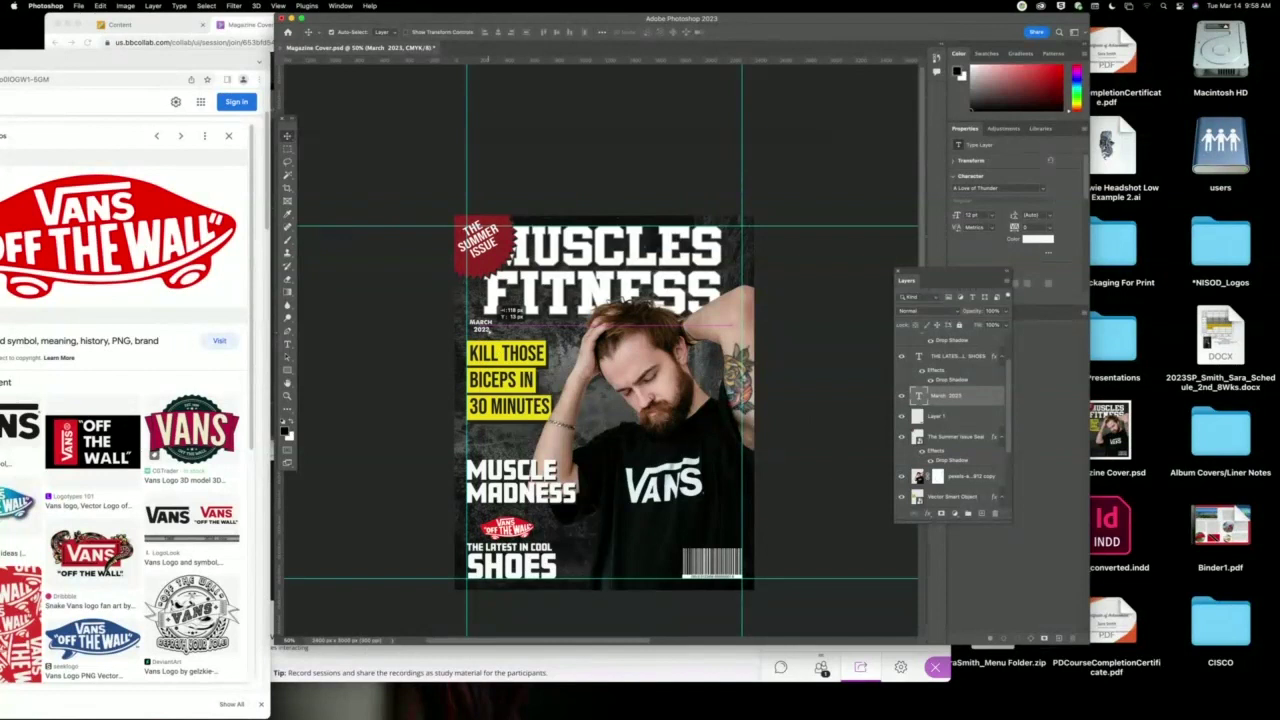
pyautogui.moveTo(490, 325); pyautogui.dragTo(490, 326)
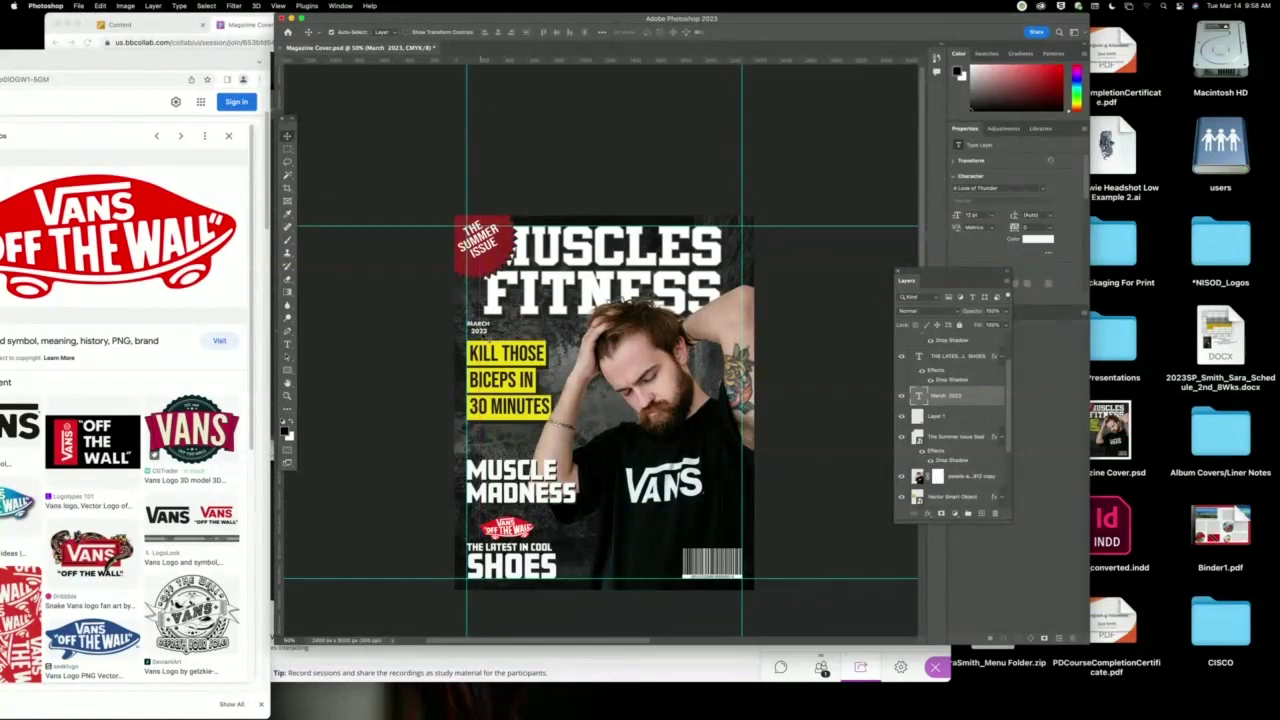
# Raise the date to 18 pt, shift it slightly left, and bring the Vans image results forward.
pyautogui.doubleClick(488, 326)
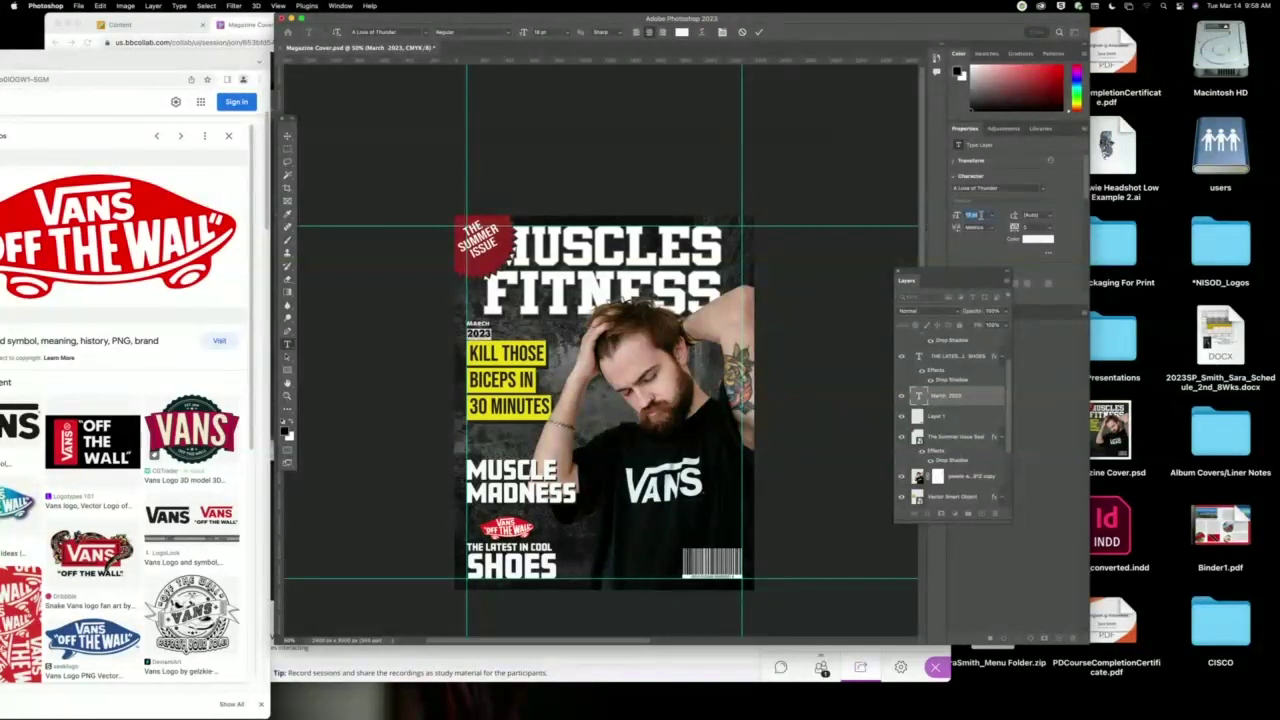
pyautogui.press('Up')
pyautogui.press('Return')
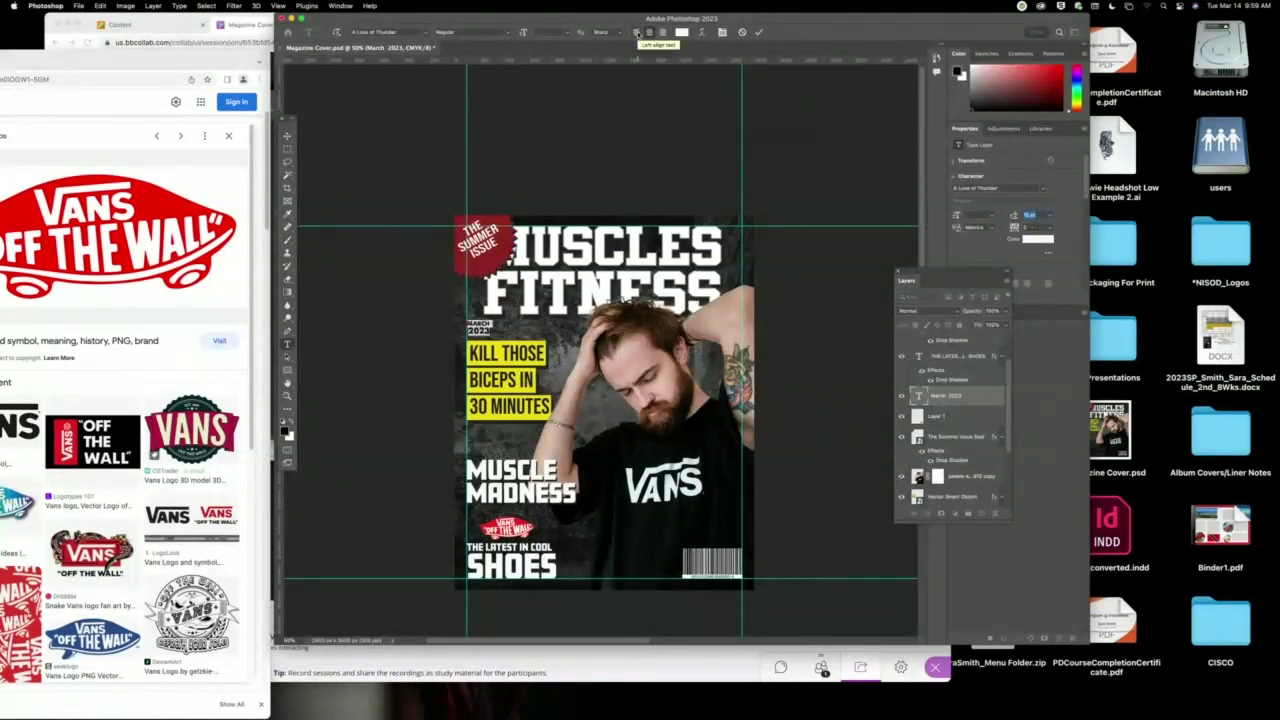
pyautogui.click(287, 135)
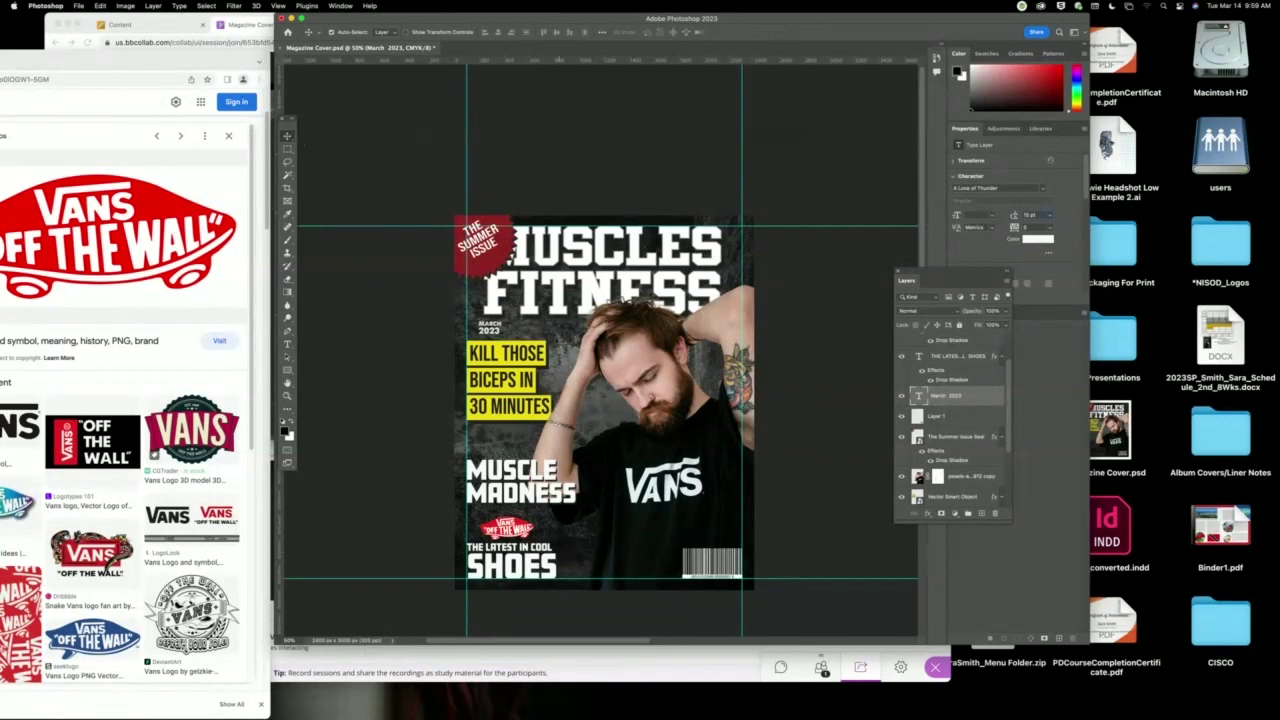
pyautogui.moveTo(526, 344); pyautogui.dragTo(478, 338)
pyautogui.click(400, 342)
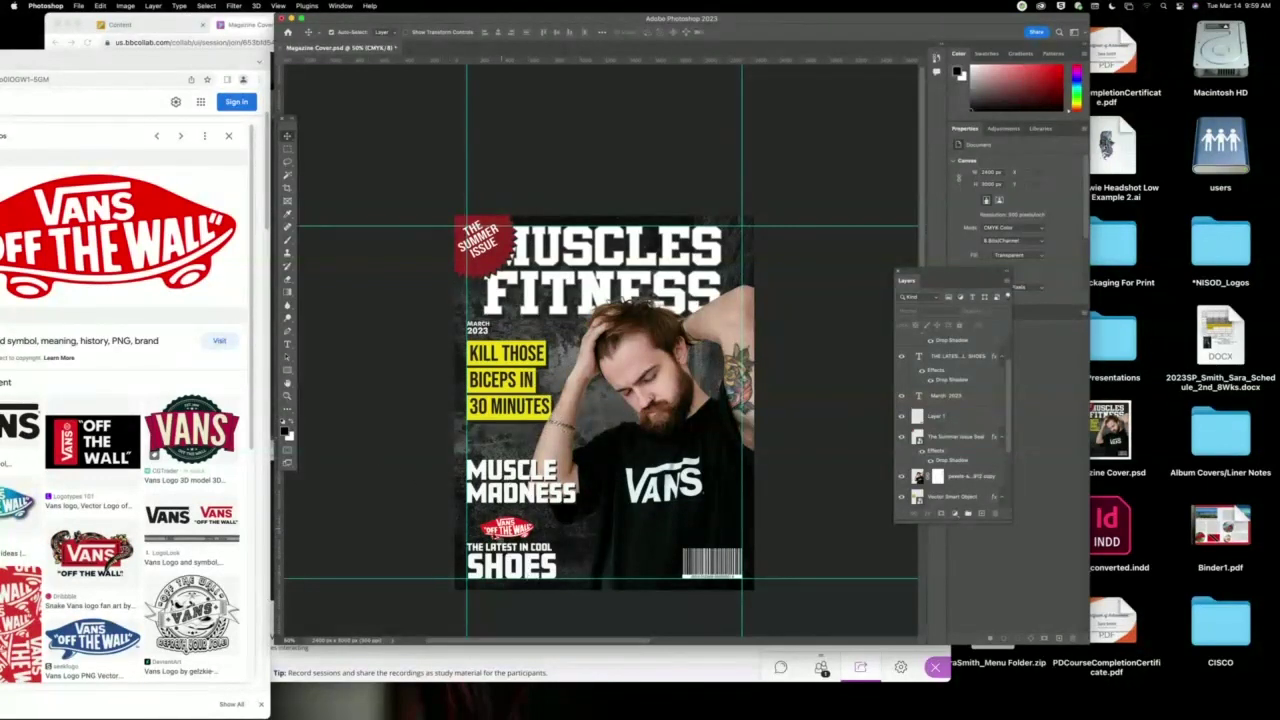
pyautogui.moveTo(221, 63); pyautogui.dragTo(924, 52)
# Search Google Images for 'magazine elements' and preview the TIME and Cosmopolitan cover examples.
pyautogui.click(392, 79)
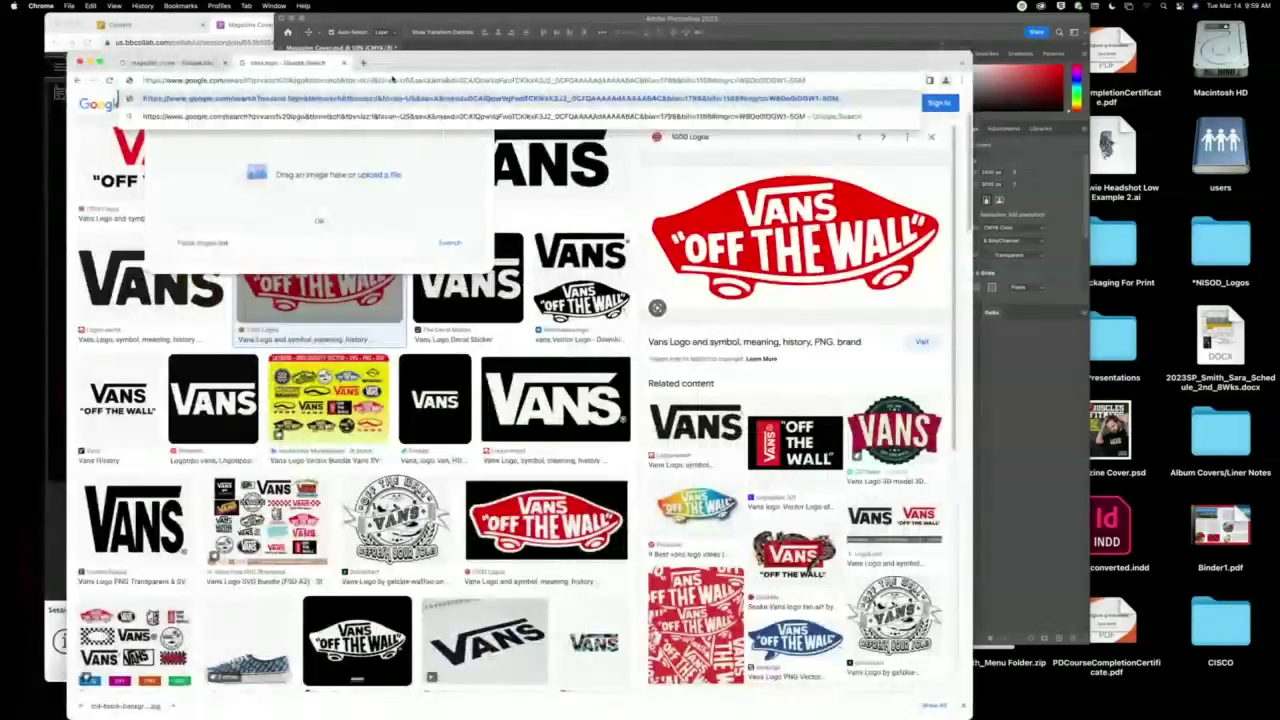
pyautogui.write('magazine elements')
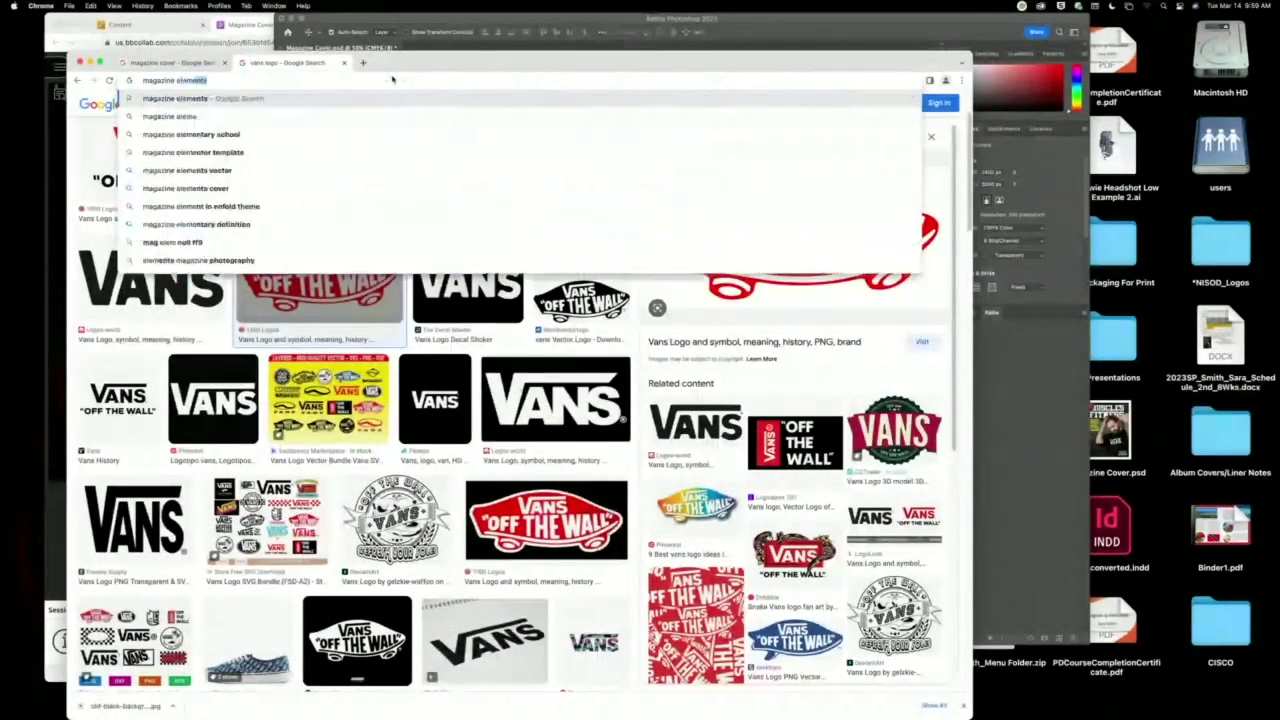
pyautogui.press('Return')
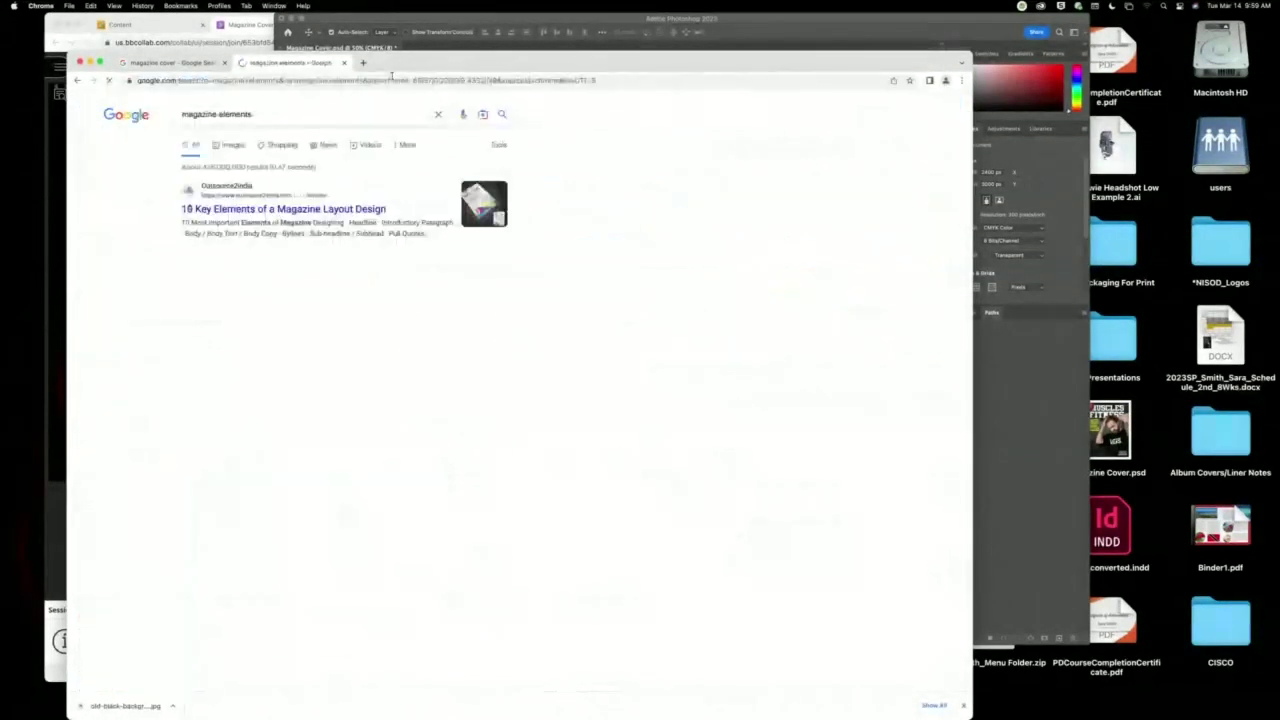
pyautogui.click(230, 146)
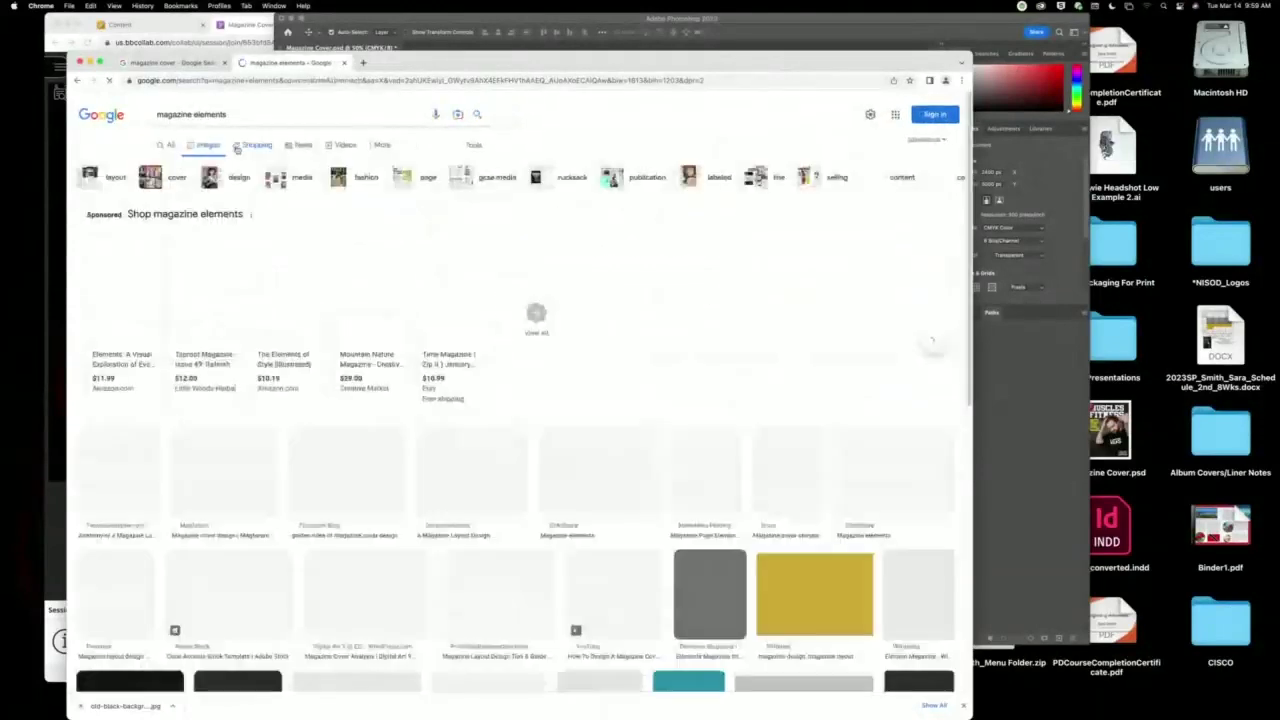
pyautogui.scroll(-1, 640, 410)
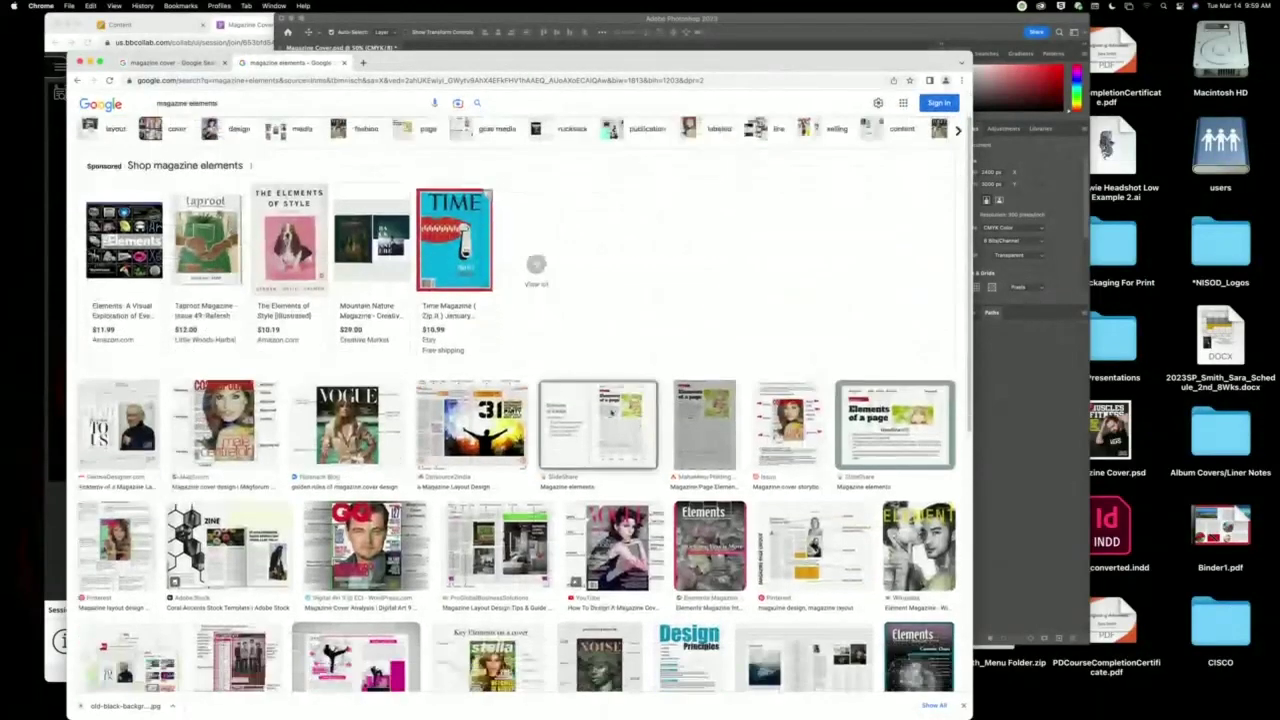
pyautogui.click(454, 232)
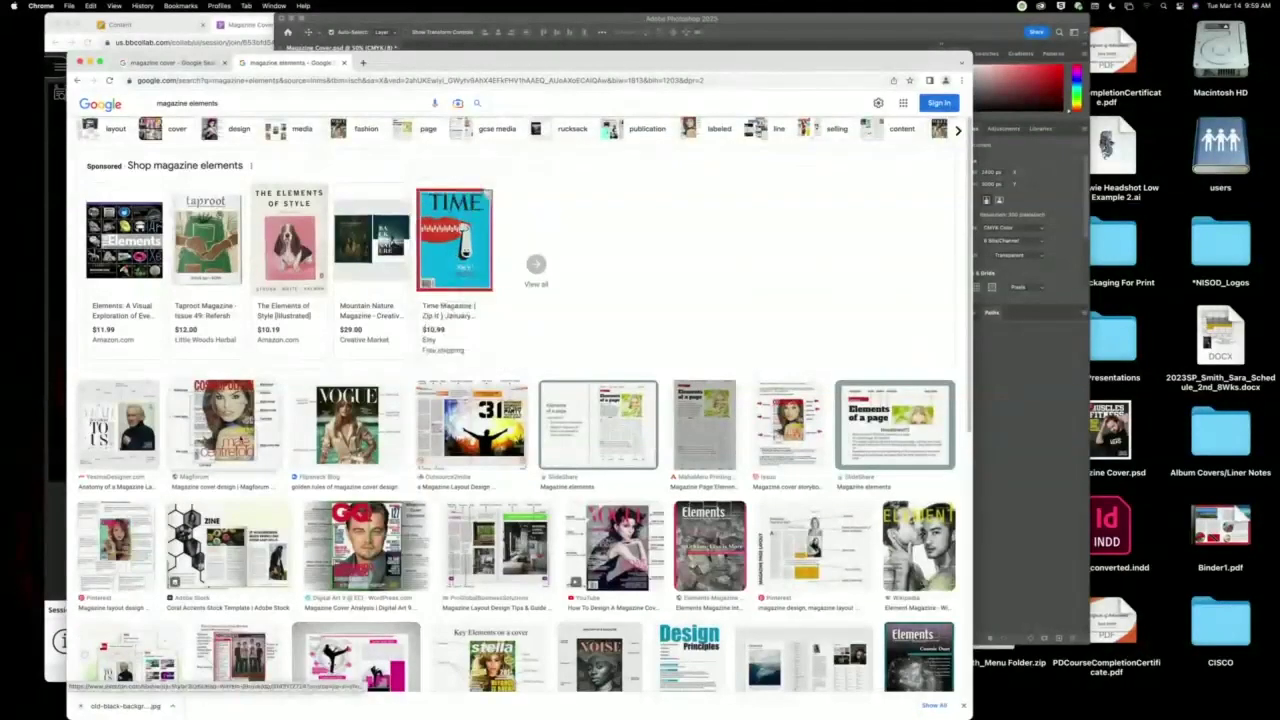
pyautogui.click(224, 424)
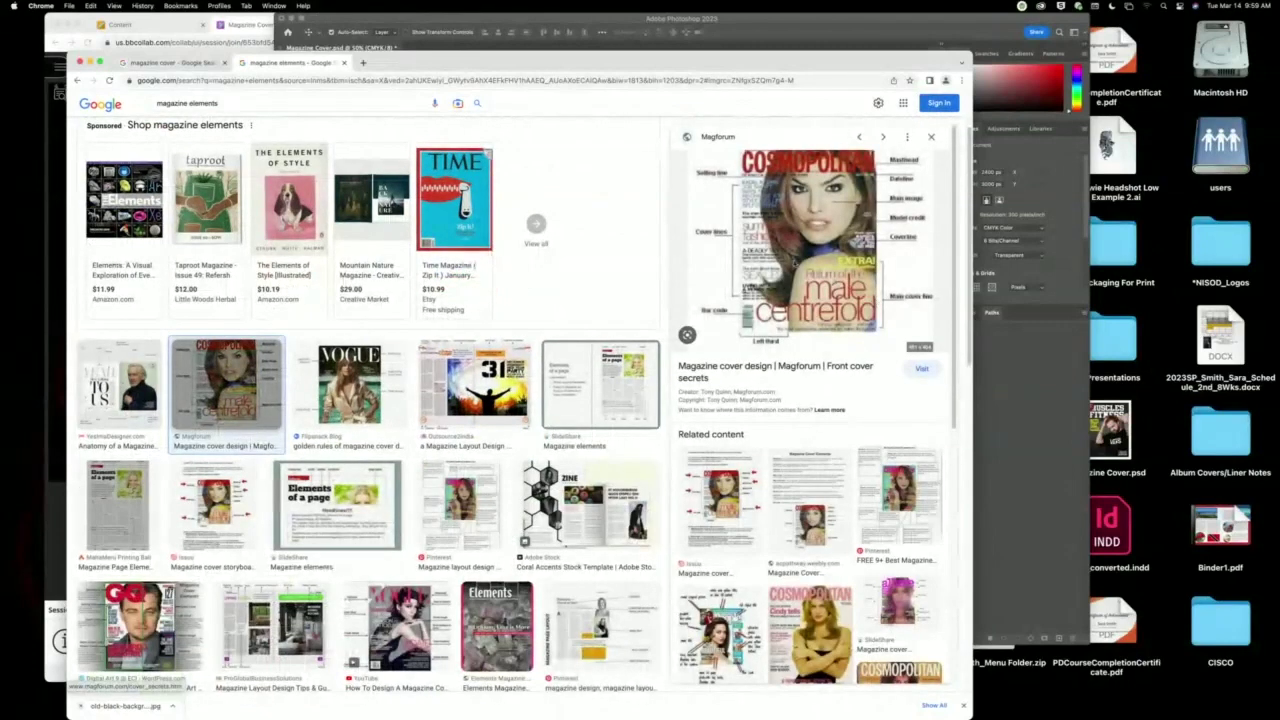
pyautogui.scroll(-2, 630, 362)
pyautogui.scroll(4, 630, 362)
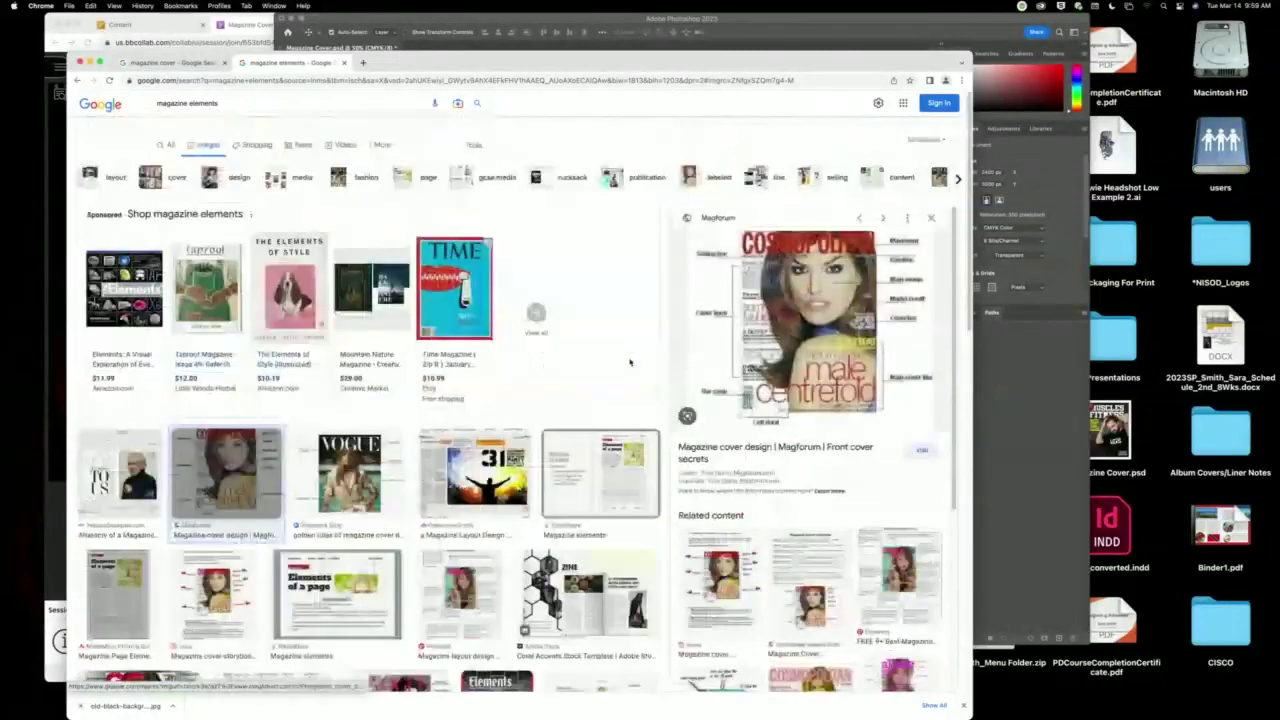
# Go to the Freepik homepage.
pyautogui.click(344, 79)
pyautogui.write('freepik.com')
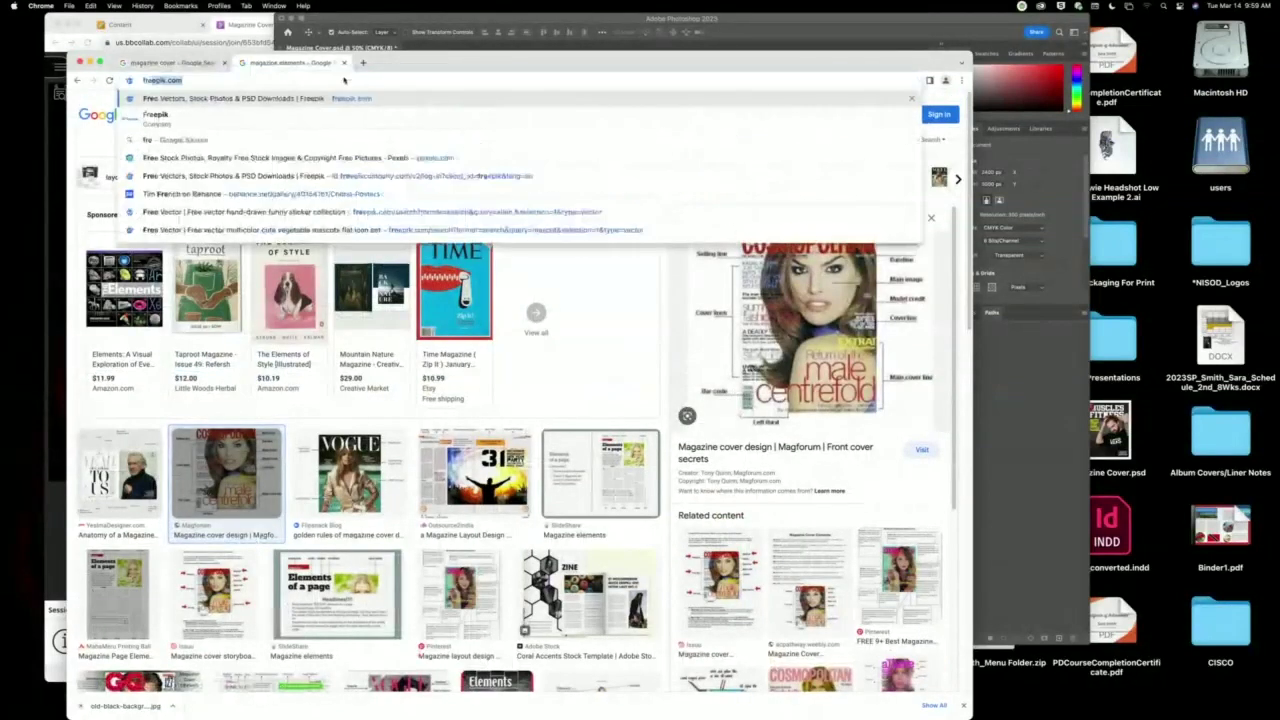
pyautogui.press('Return')
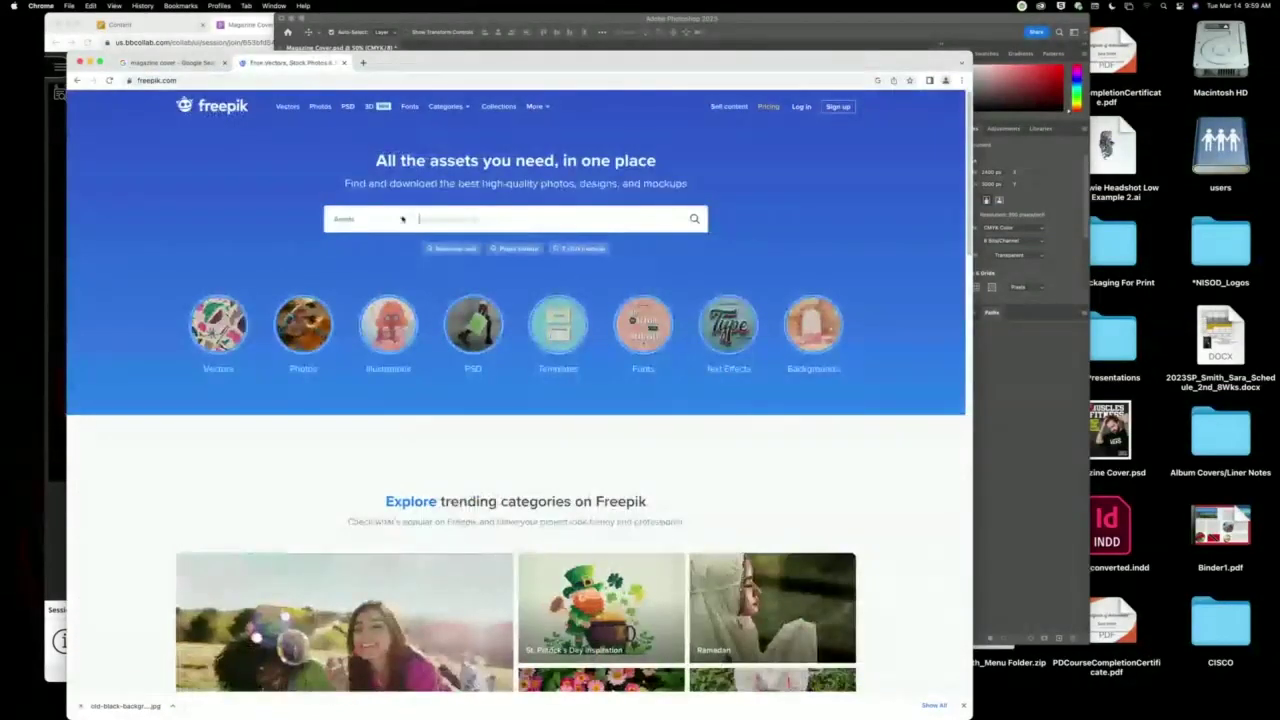
# Search Freepik vectors for 'magazine cover' and browse the results.
pyautogui.click(400, 218)
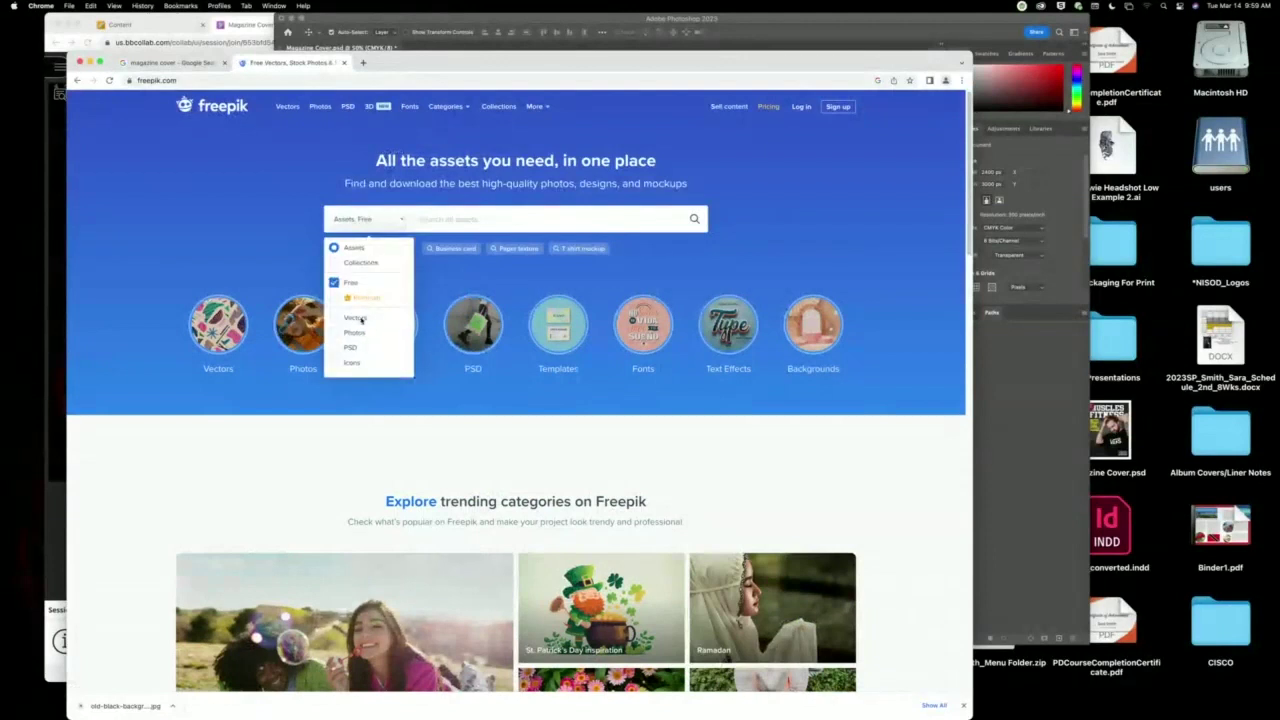
pyautogui.click(358, 318)
pyautogui.click(509, 221)
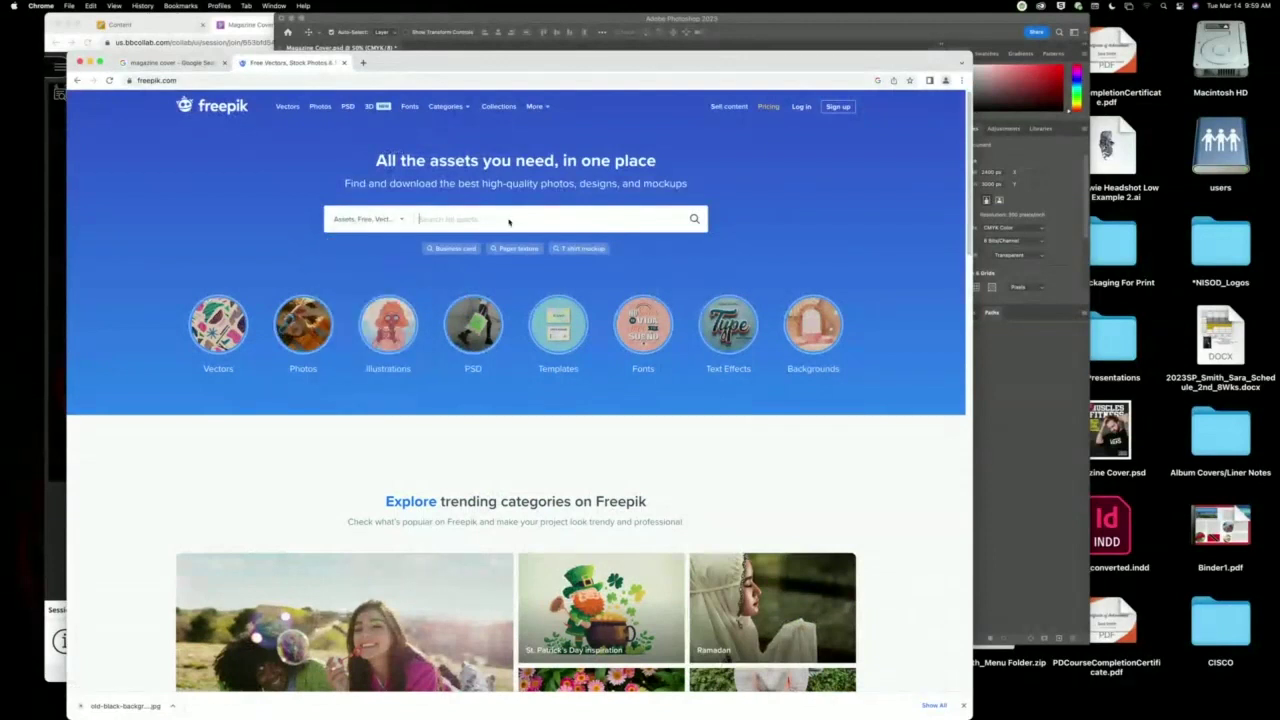
pyautogui.write('magazine cover')
pyautogui.press('Return')
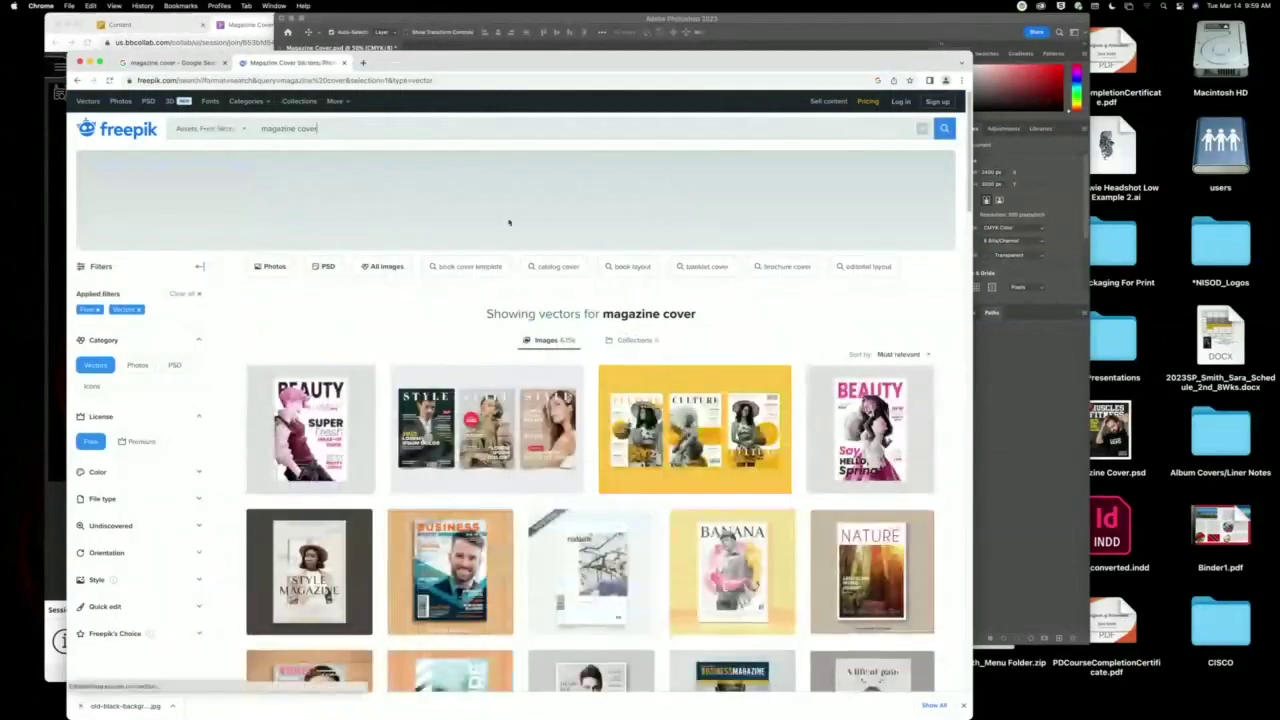
pyautogui.scroll(-5, 368, 375)
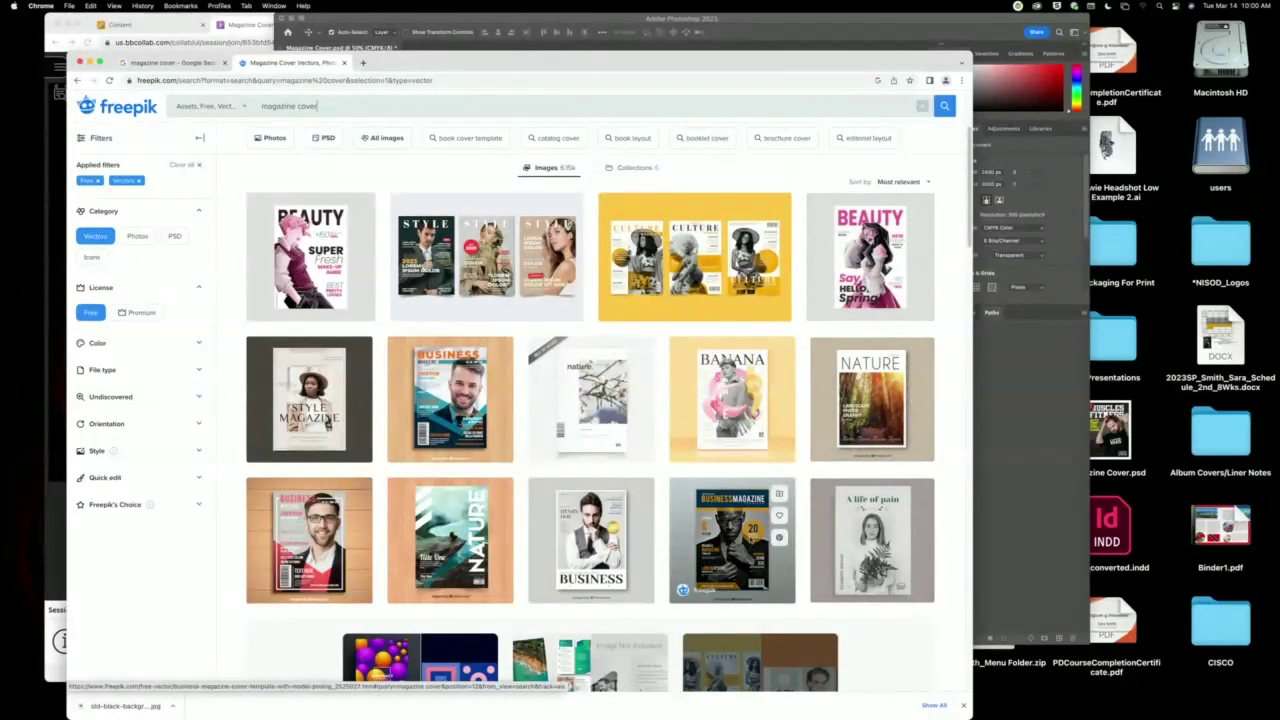
pyautogui.scroll(-2, 730, 500)
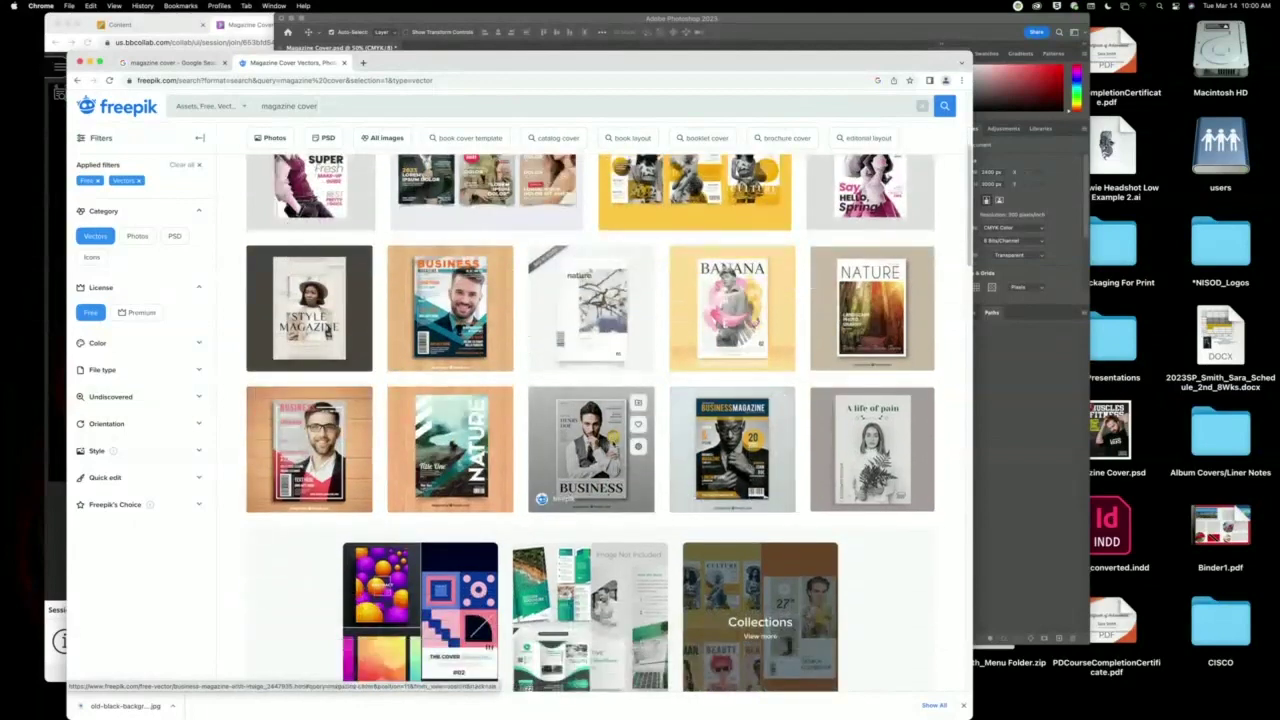
# Download the free Business magazine cover template with attribution.
pyautogui.click(590, 450)
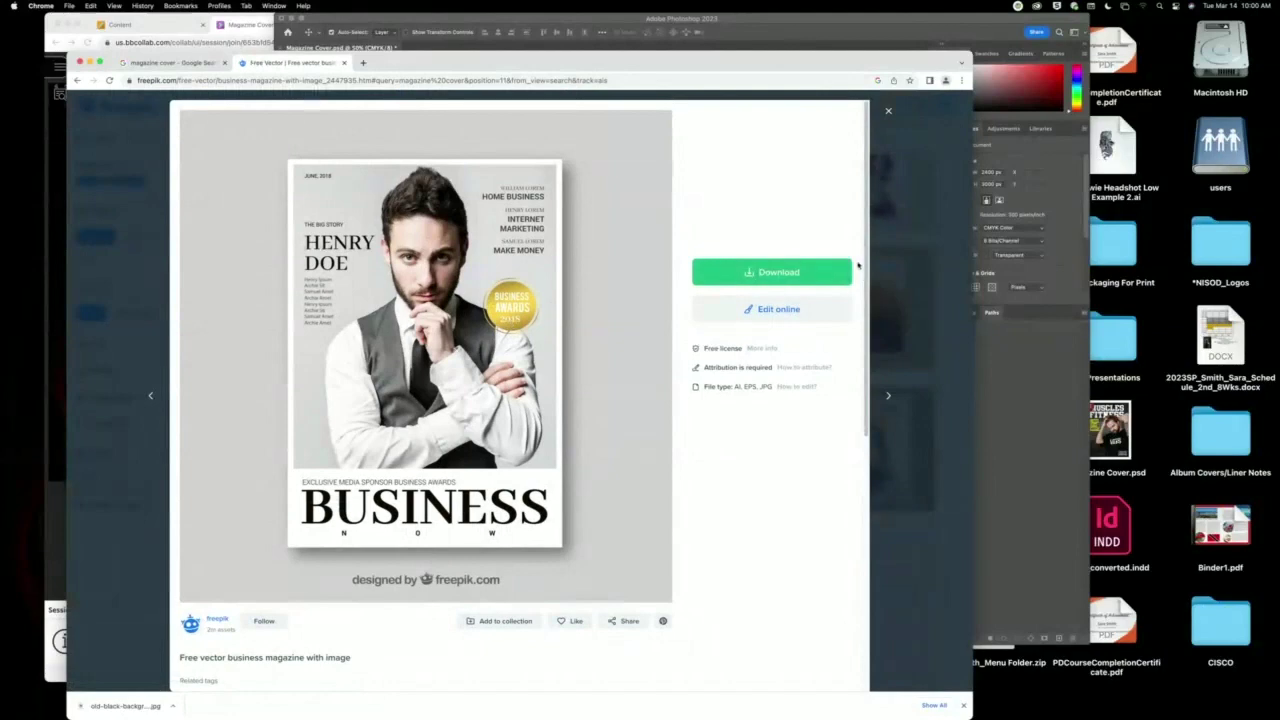
pyautogui.click(820, 272)
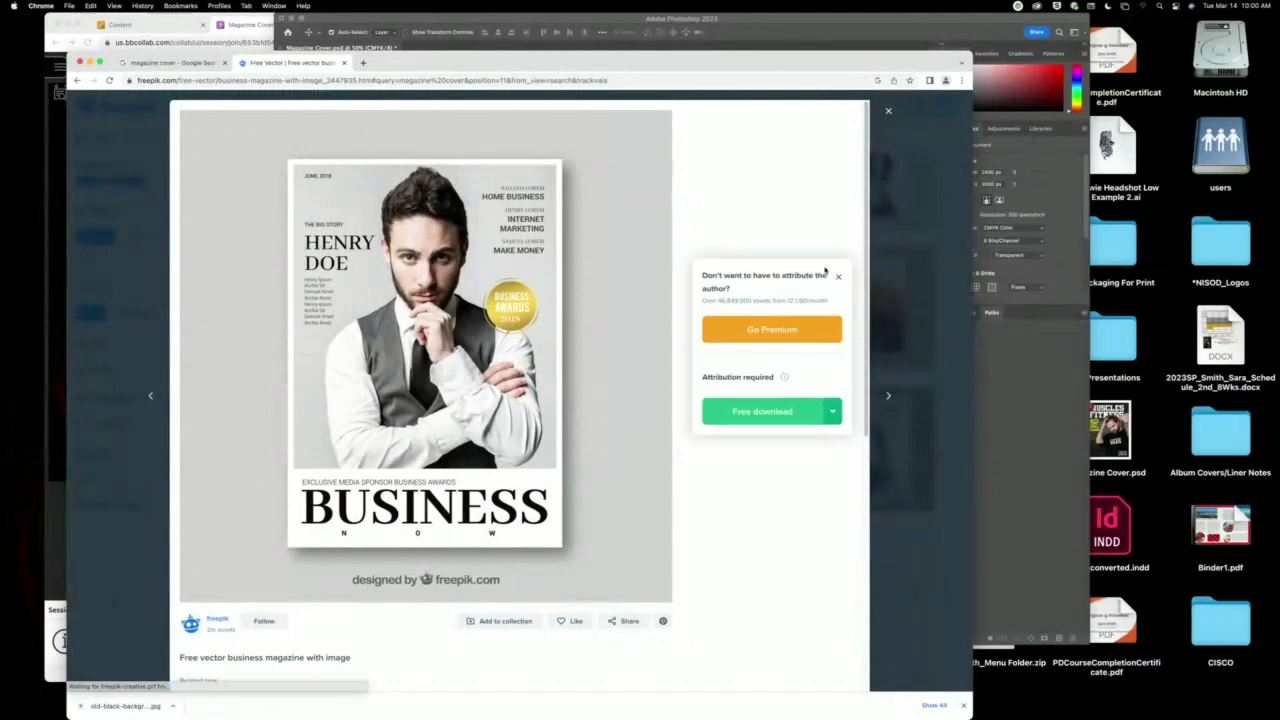
pyautogui.click(787, 414)
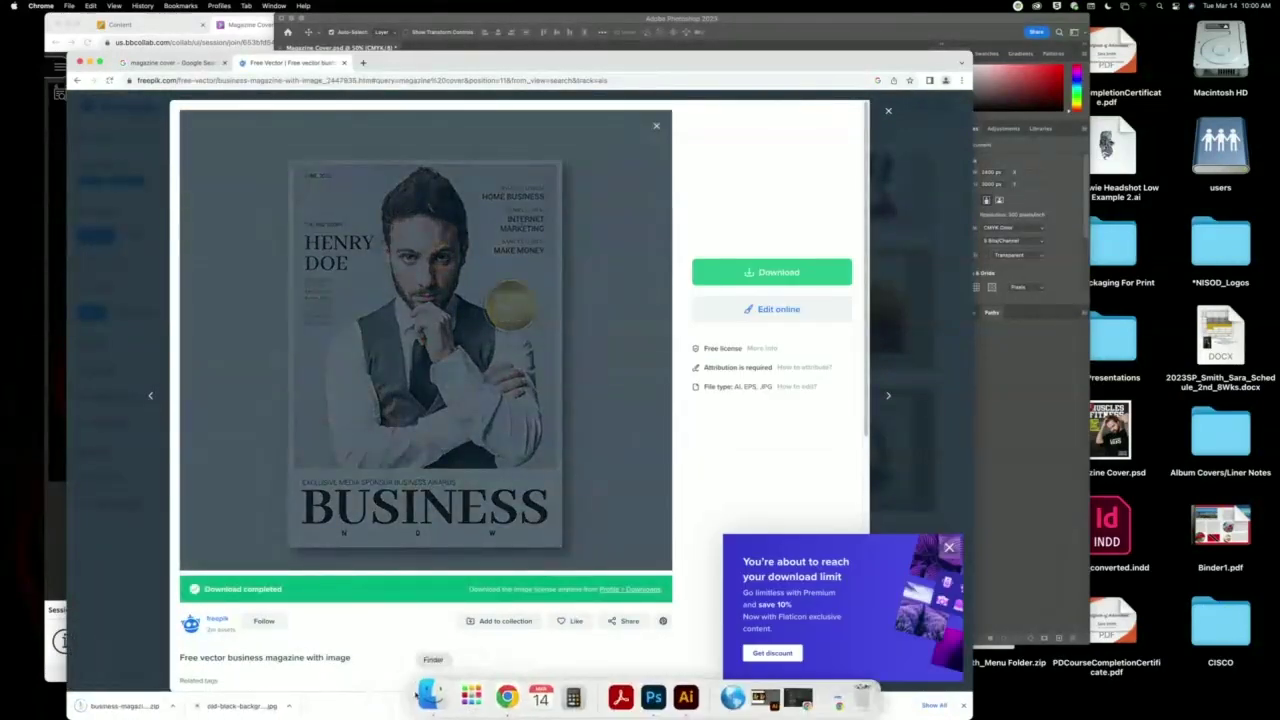
# Unzip the business magazine archive from Downloads and open 329432-PAJ8JJ-201.ai in Illustrator.
pyautogui.click(428, 697)
pyautogui.moveTo(900, 126); pyautogui.dragTo(554, 108)
pyautogui.click(412, 181)
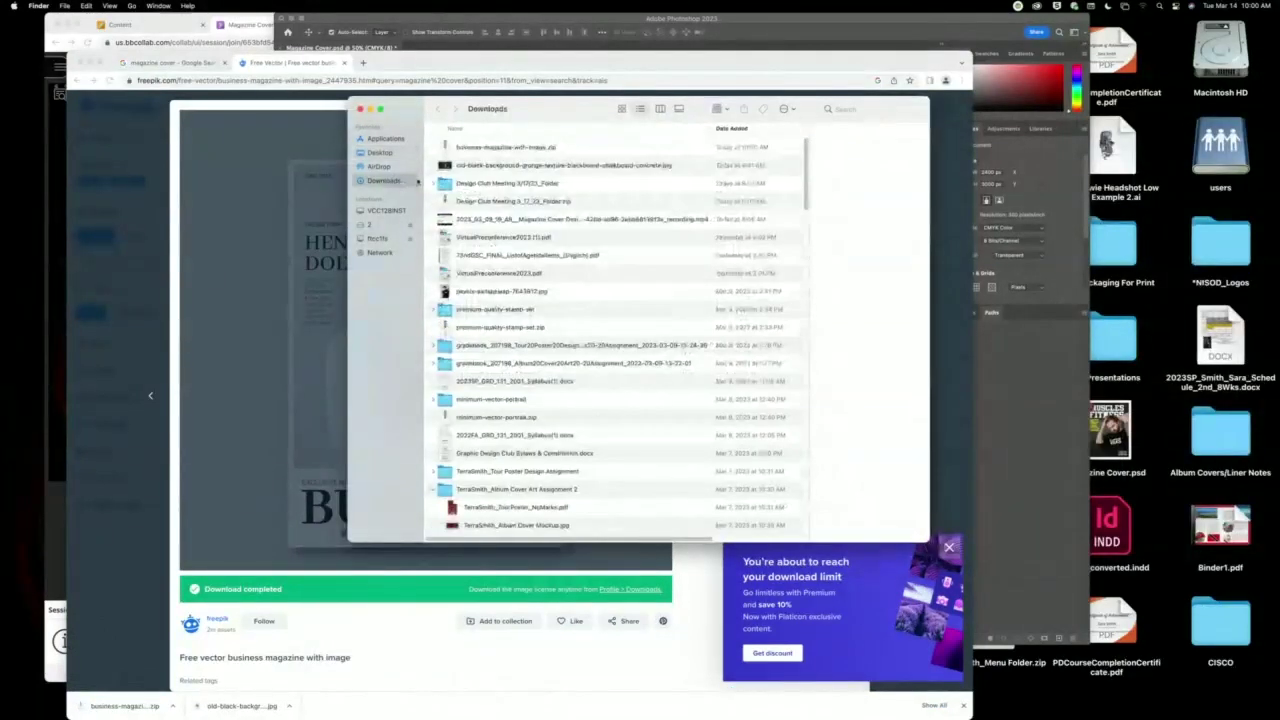
pyautogui.doubleClick(528, 147)
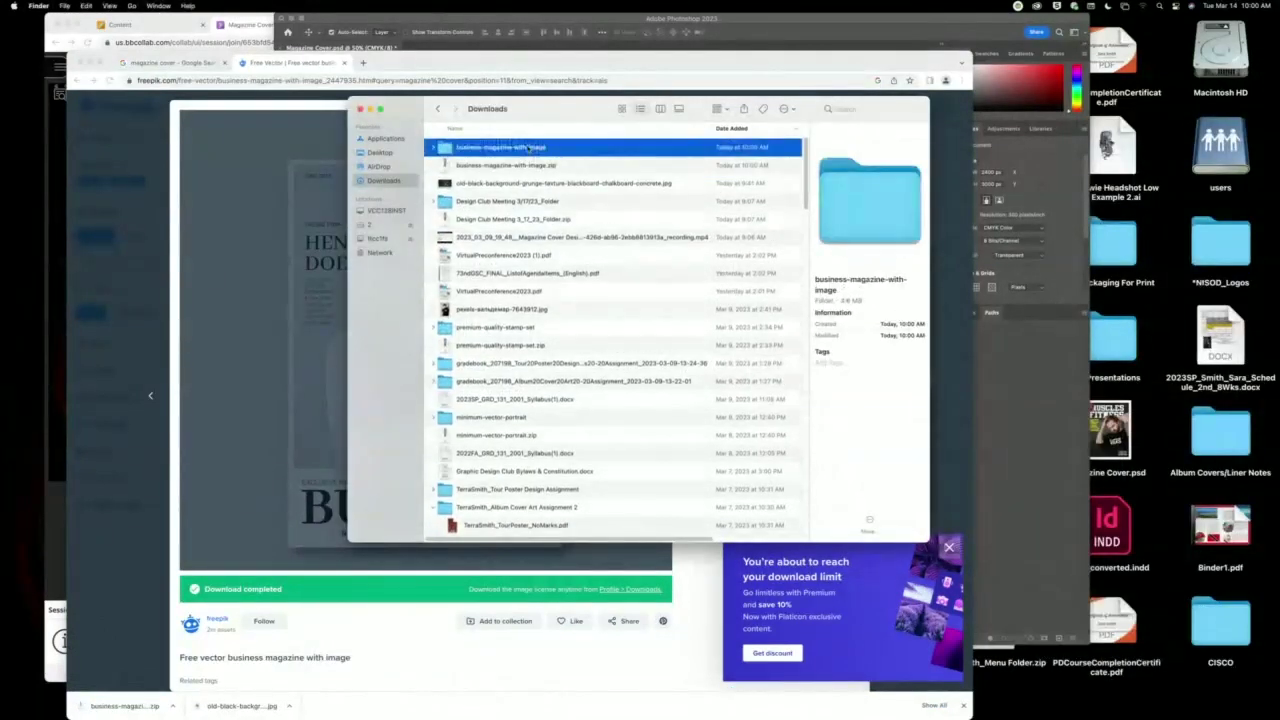
pyautogui.doubleClick(446, 148)
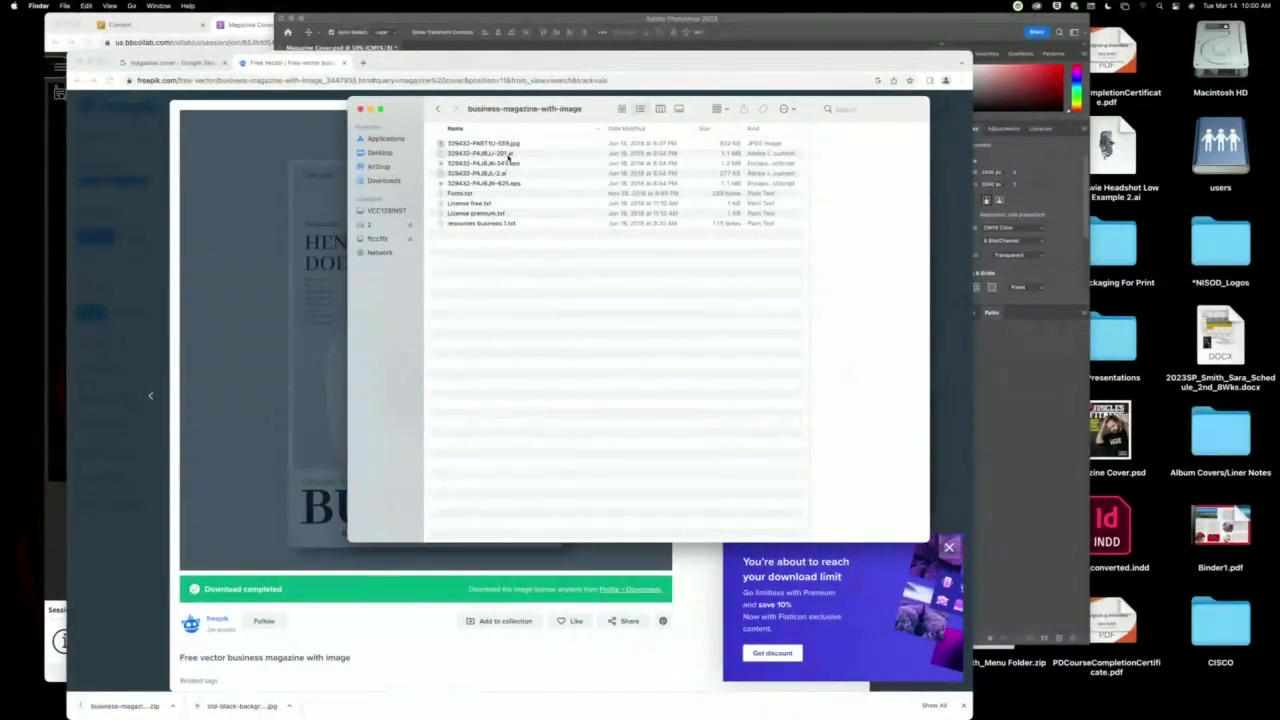
pyautogui.moveTo(508, 155); pyautogui.dragTo(688, 700)
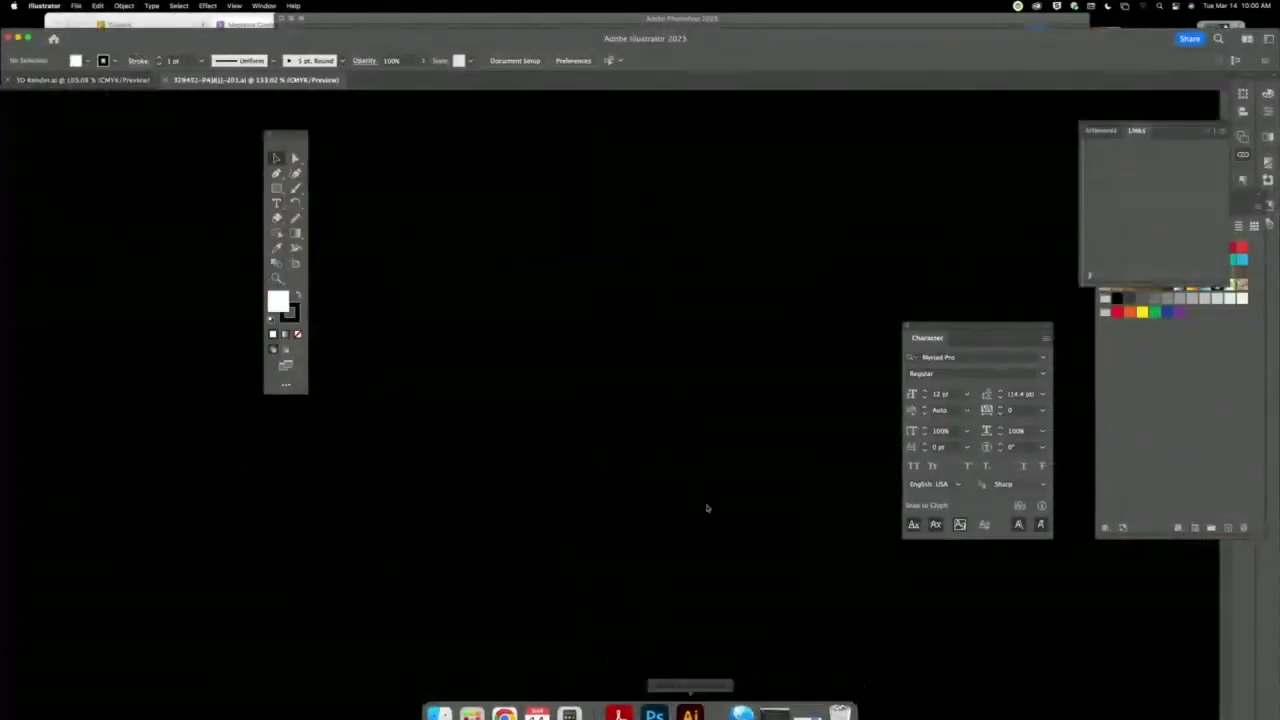
# Dismiss the missing-fonts warning without activating fonts and move the badge artwork right.
pyautogui.click(692, 430)
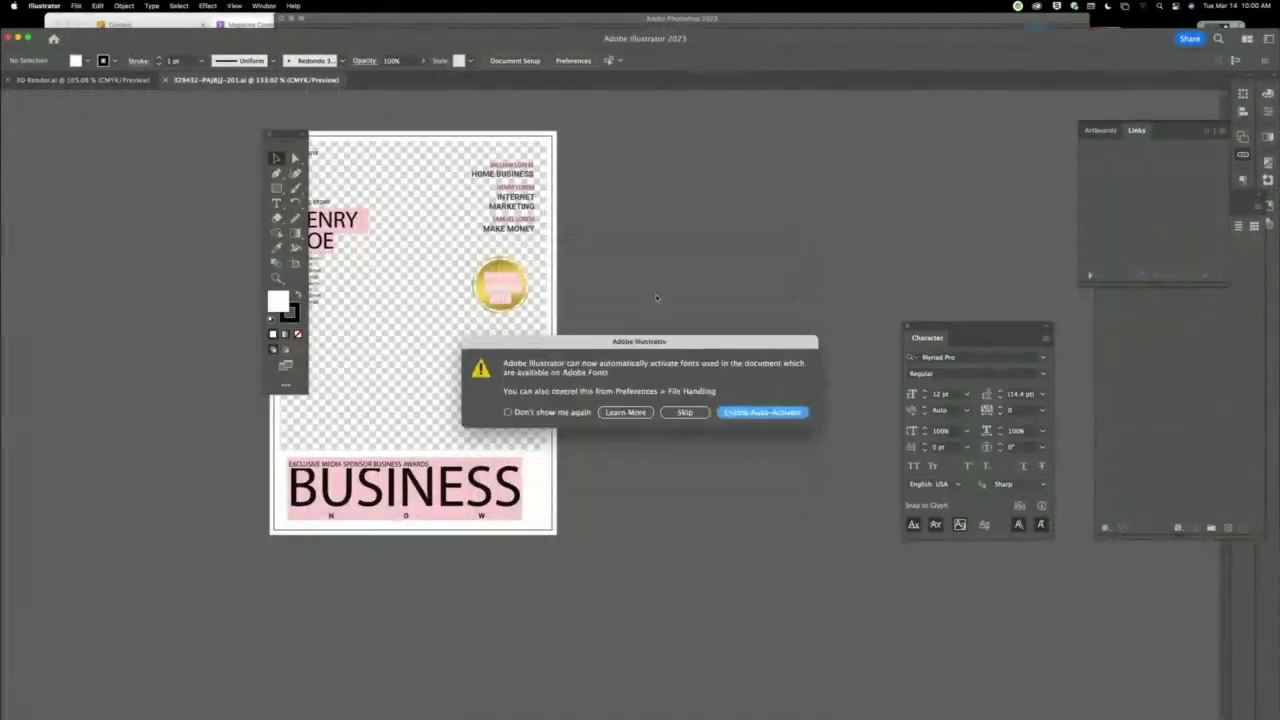
pyautogui.click(684, 412)
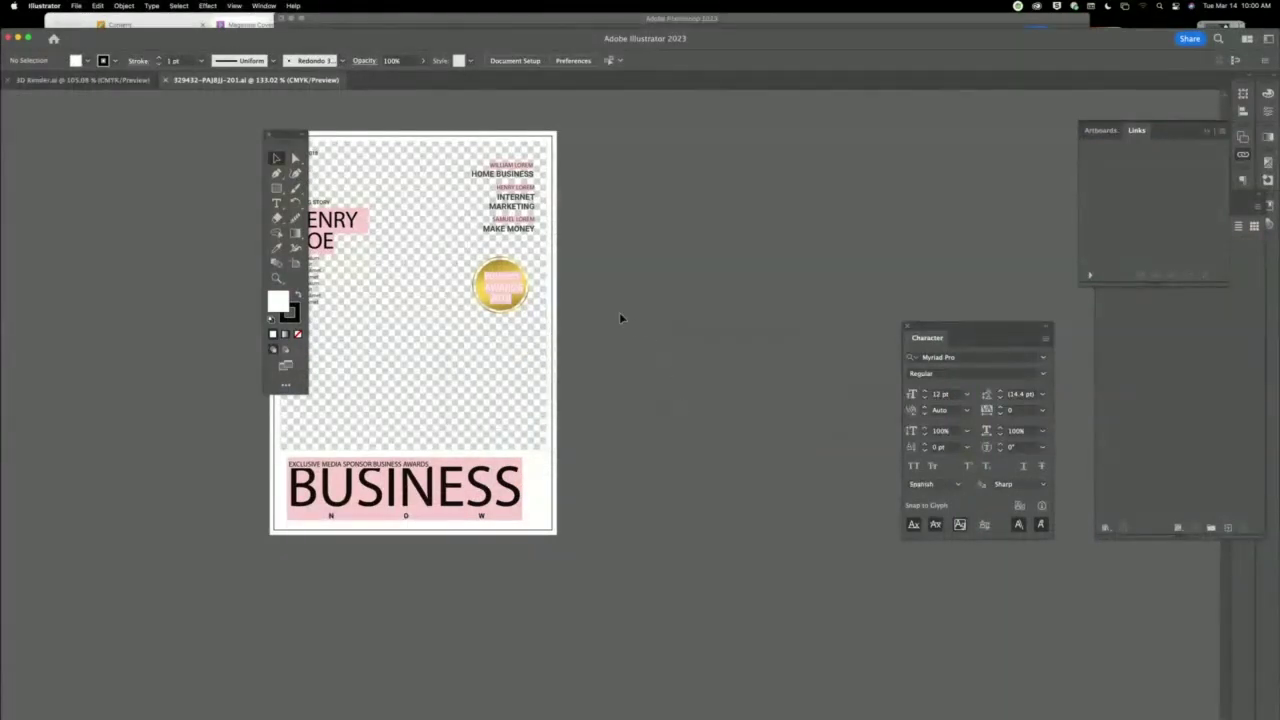
pyautogui.moveTo(514, 314); pyautogui.dragTo(760, 322)
pyautogui.click(755, 314)
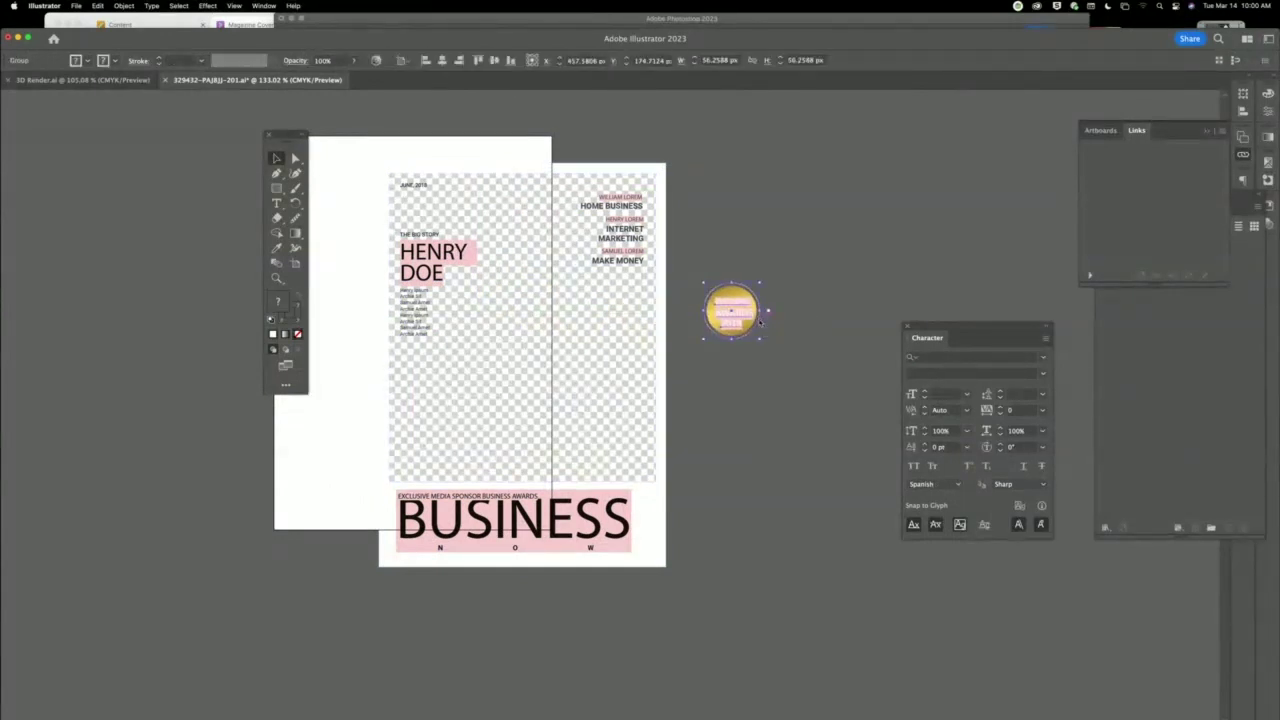
pyautogui.click(813, 322)
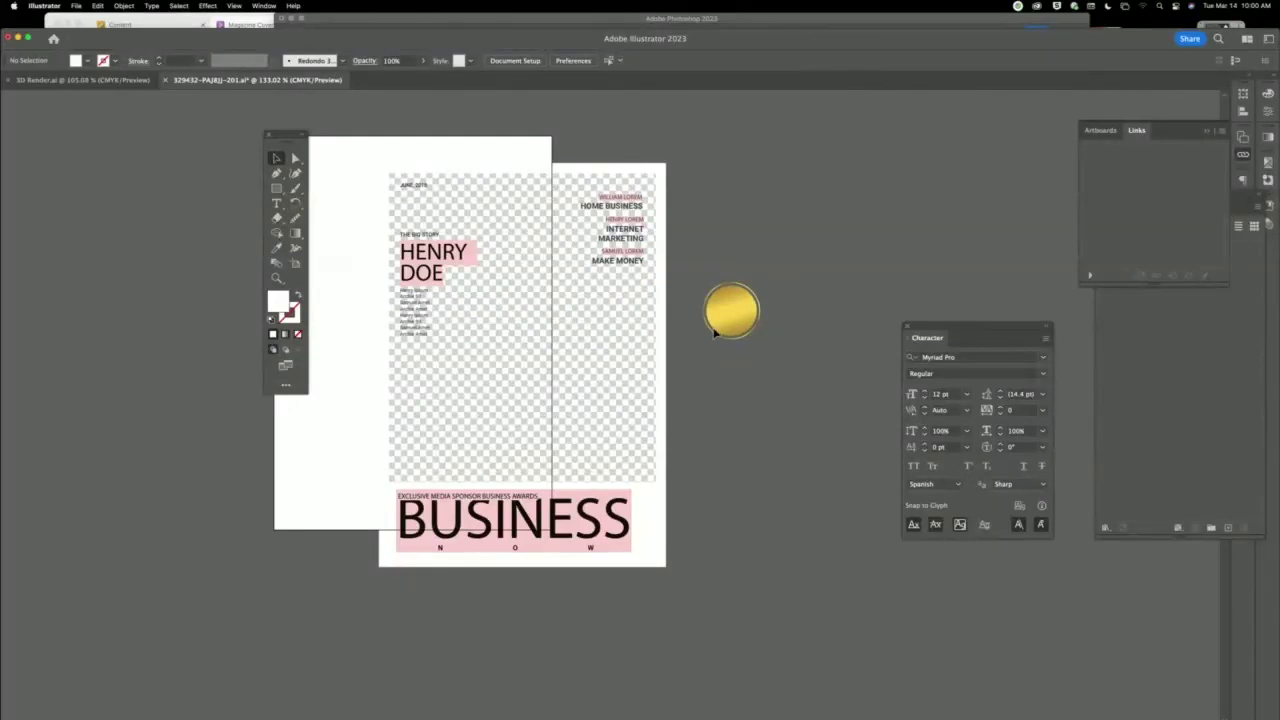
pyautogui.click(716, 334)
# Close the template without saving and return to the Photoshop magazine cover.
pyautogui.press('super+w')
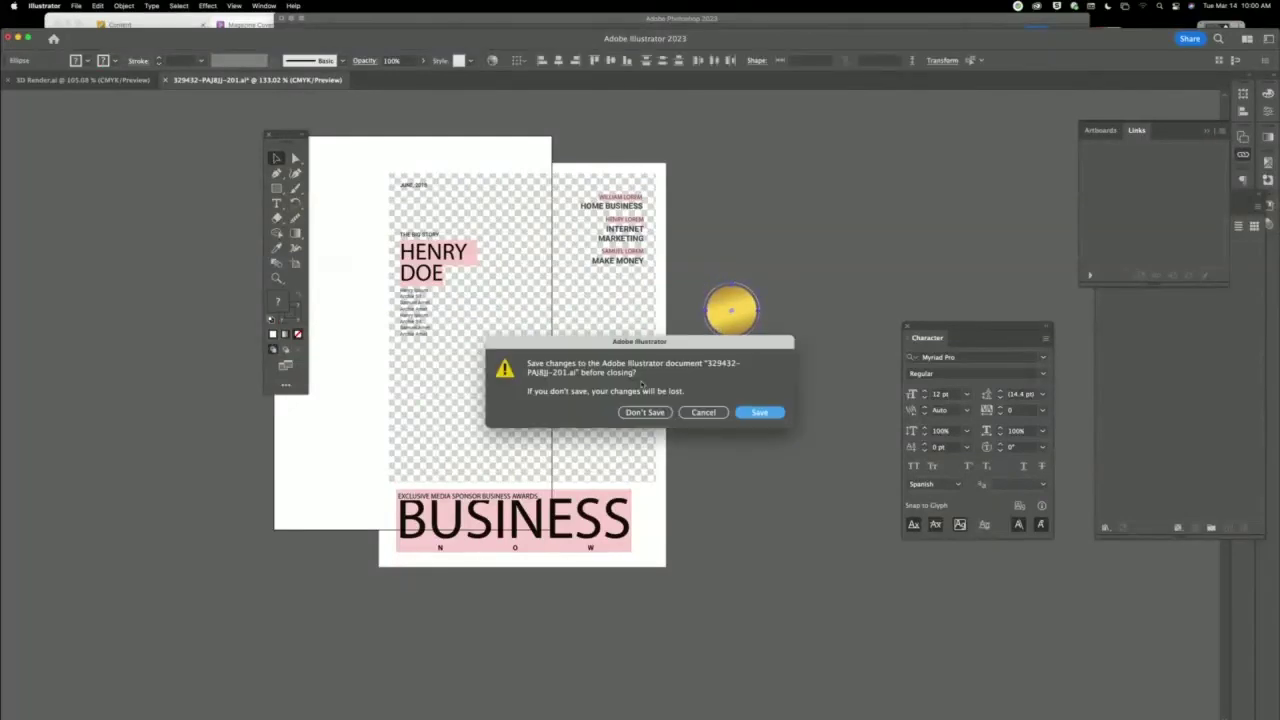
pyautogui.click(645, 412)
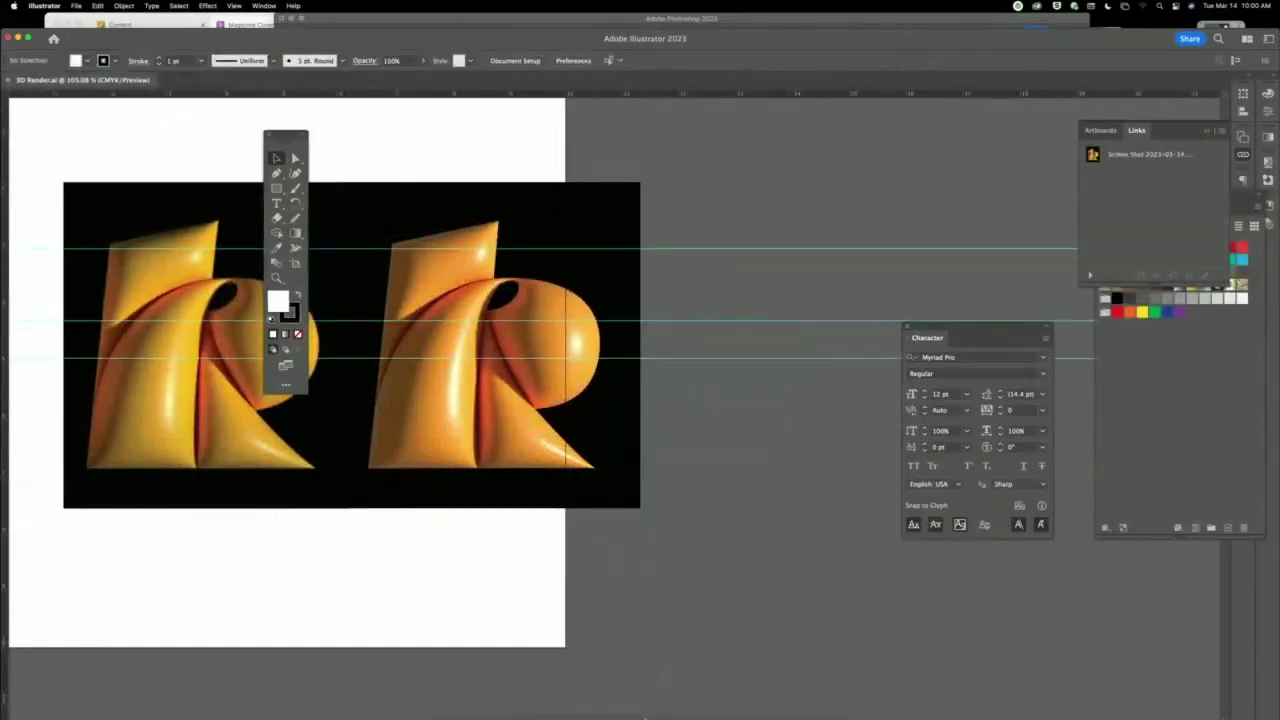
pyautogui.click(652, 694)
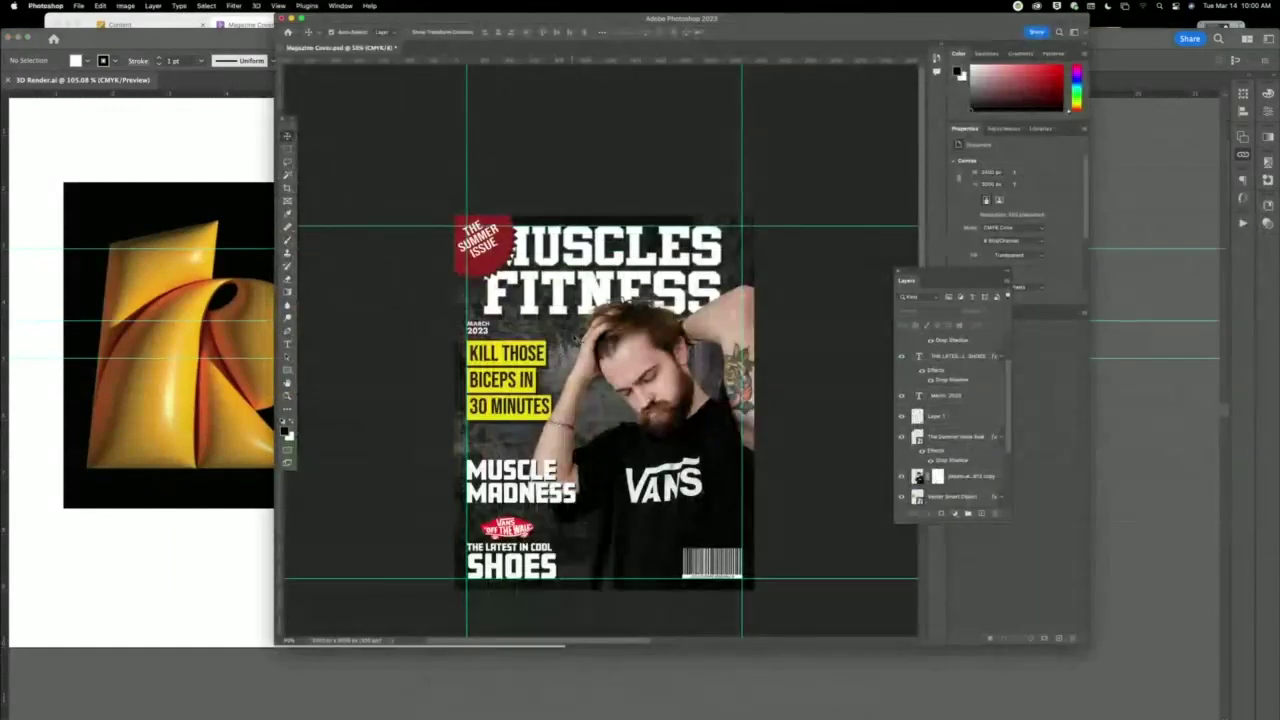
pyautogui.press('super+v')
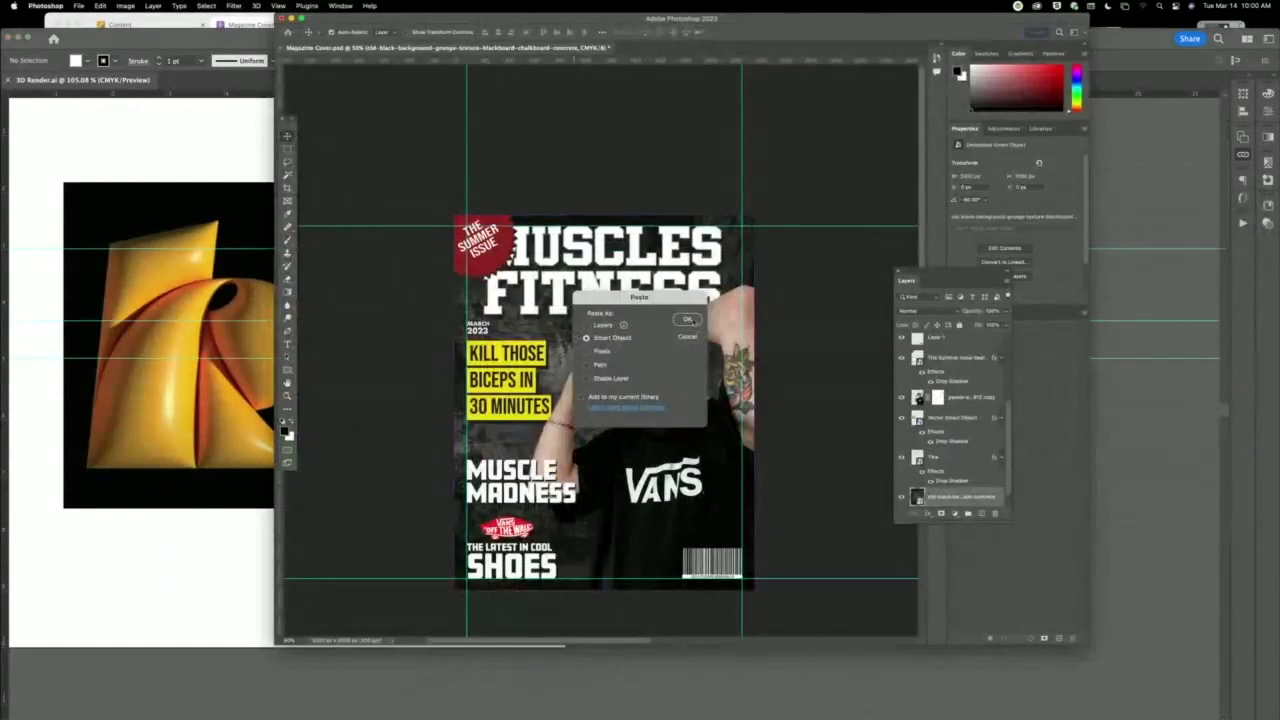
pyautogui.click(688, 320)
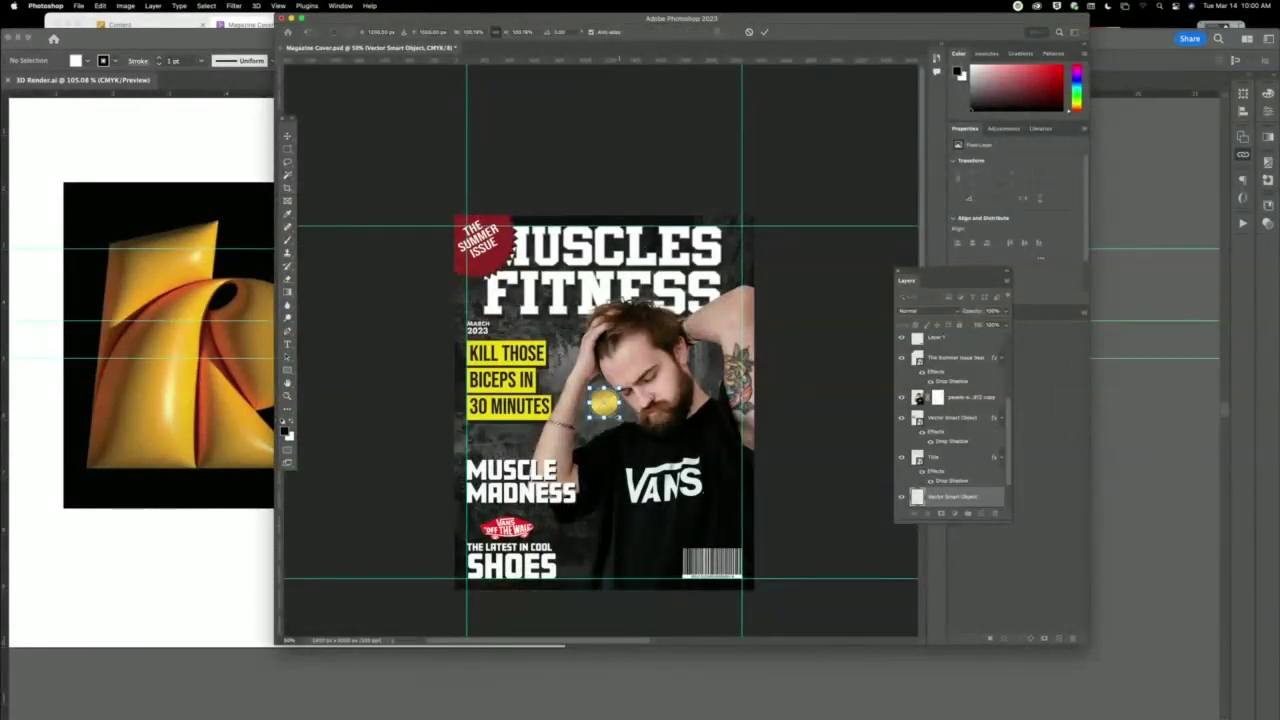
pyautogui.moveTo(621, 419); pyautogui.dragTo(636, 434)
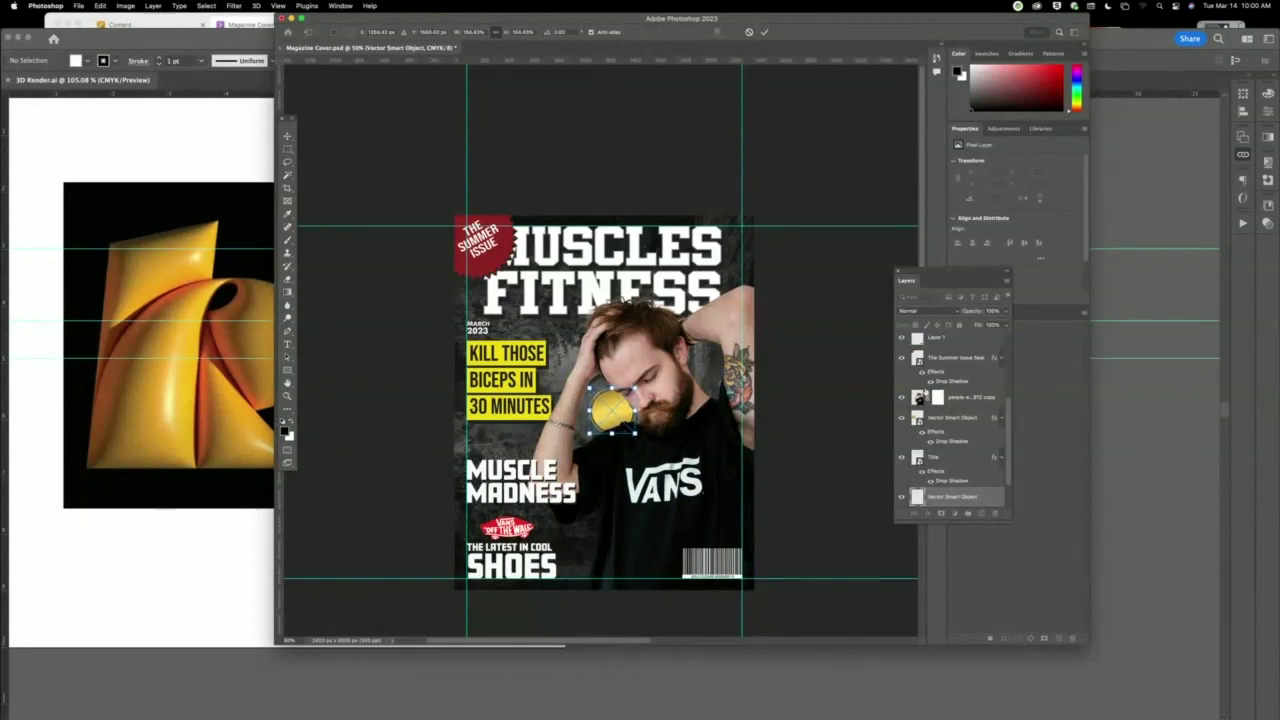
pyautogui.press('Return')
pyautogui.moveTo(957, 500); pyautogui.dragTo(960, 340)
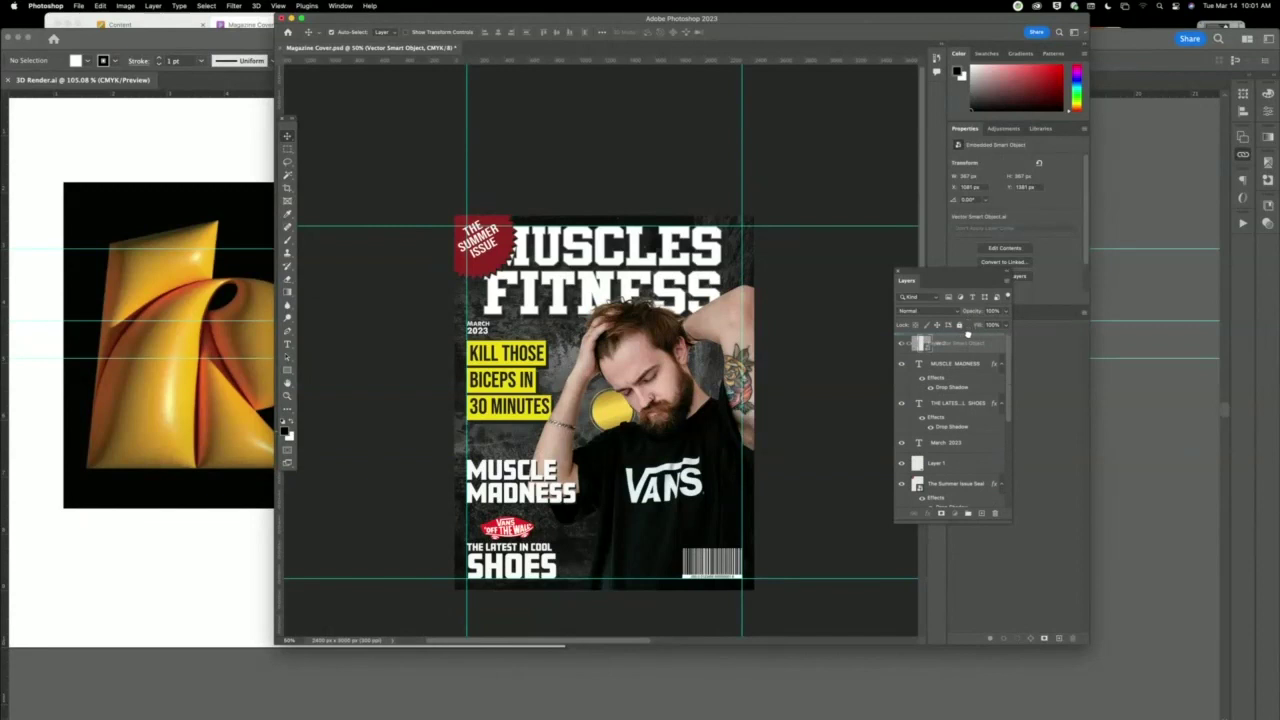
pyautogui.moveTo(623, 420); pyautogui.dragTo(524, 282)
pyautogui.press('super+t')
pyautogui.press('Return')
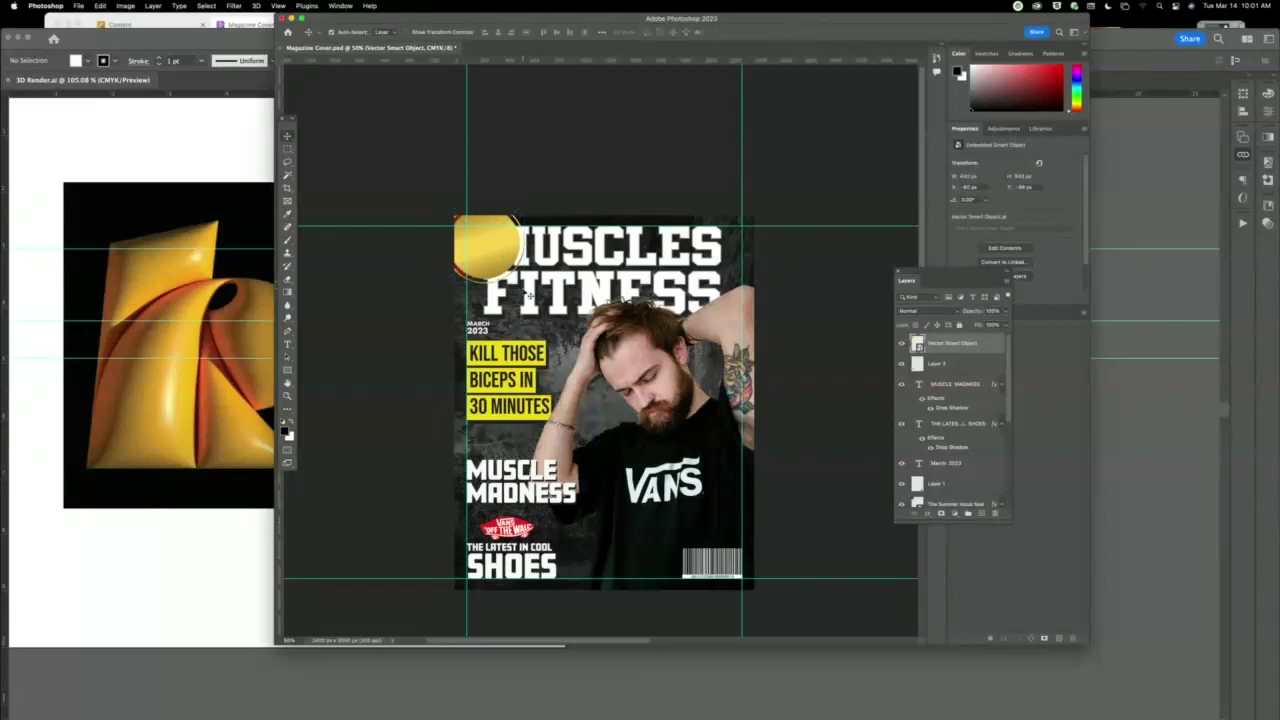
pyautogui.press('BackSpace')
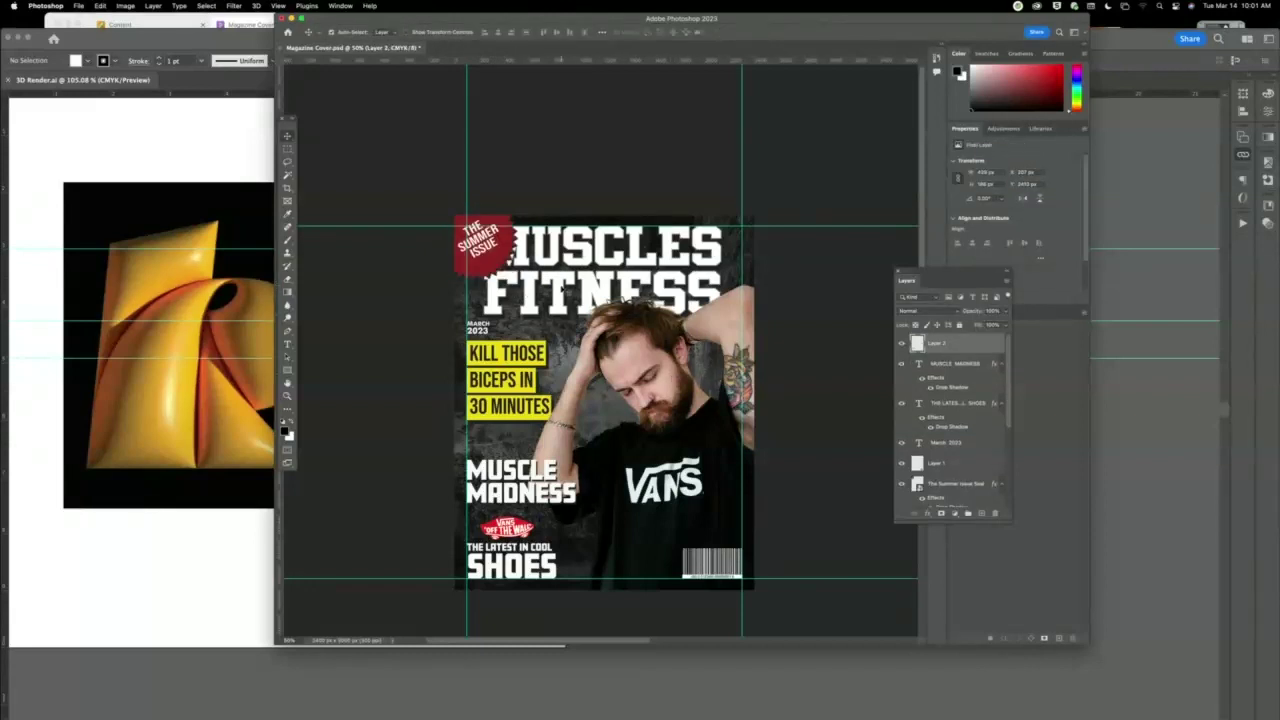
pyautogui.click(630, 295)
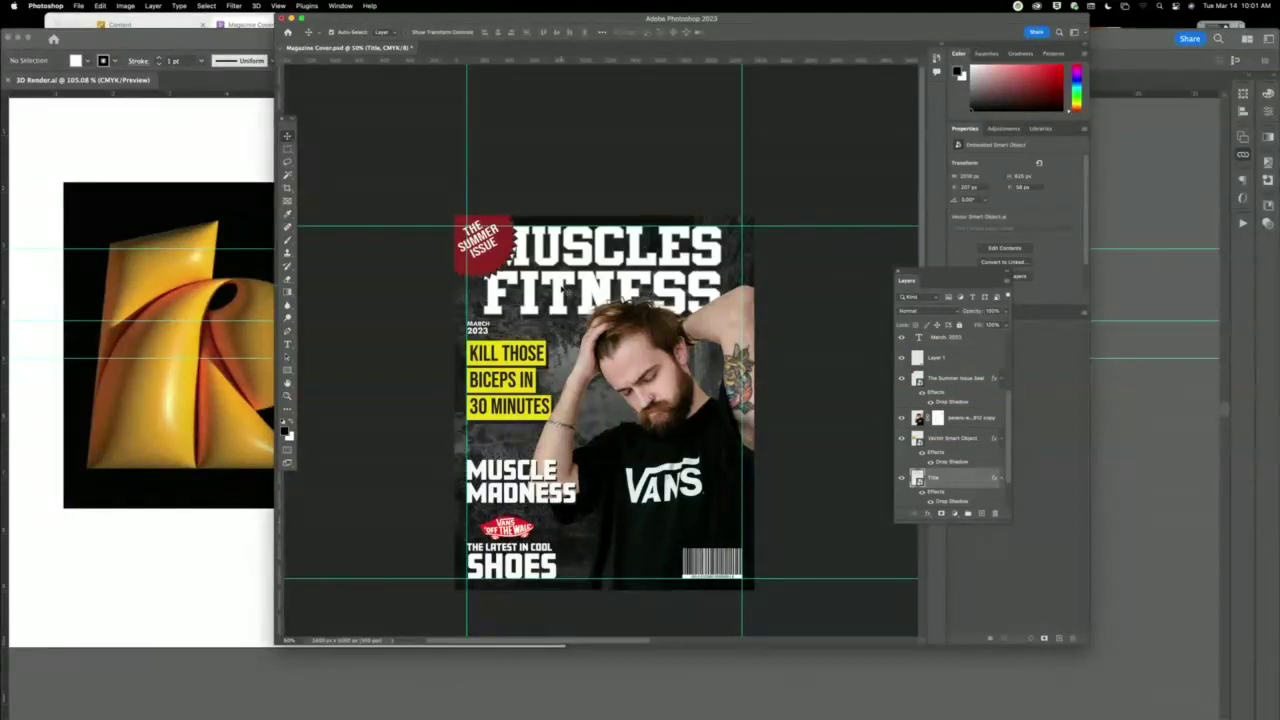
# Duplicate MUSCLE MADNESS, right-align the copy, and place it below the VANS logo.
pyautogui.click(560, 495)
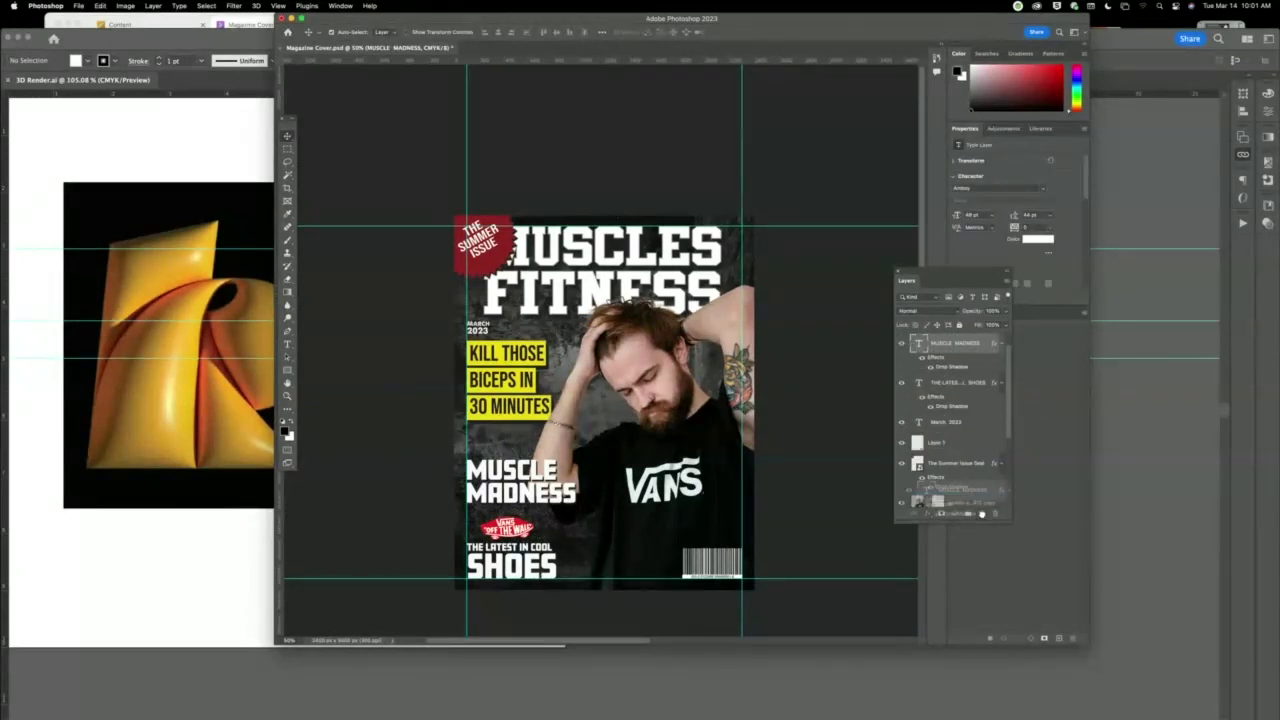
pyautogui.press('super+j')
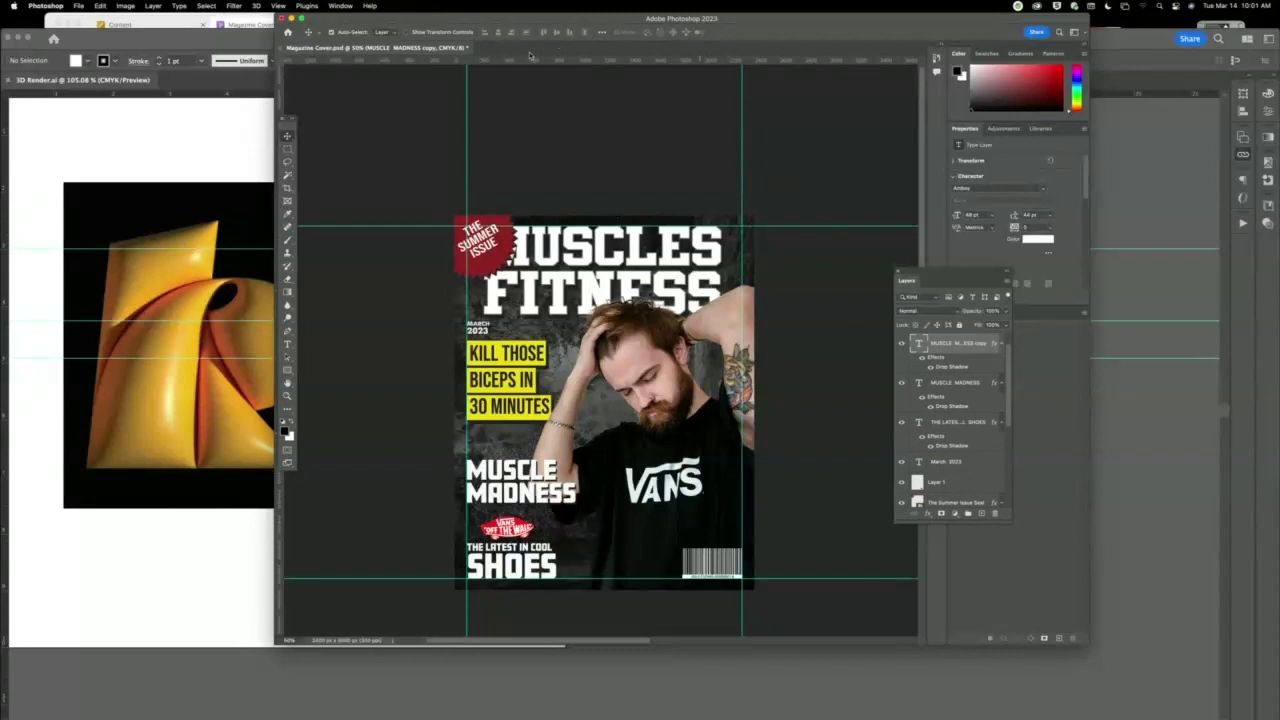
pyautogui.doubleClick(547, 478)
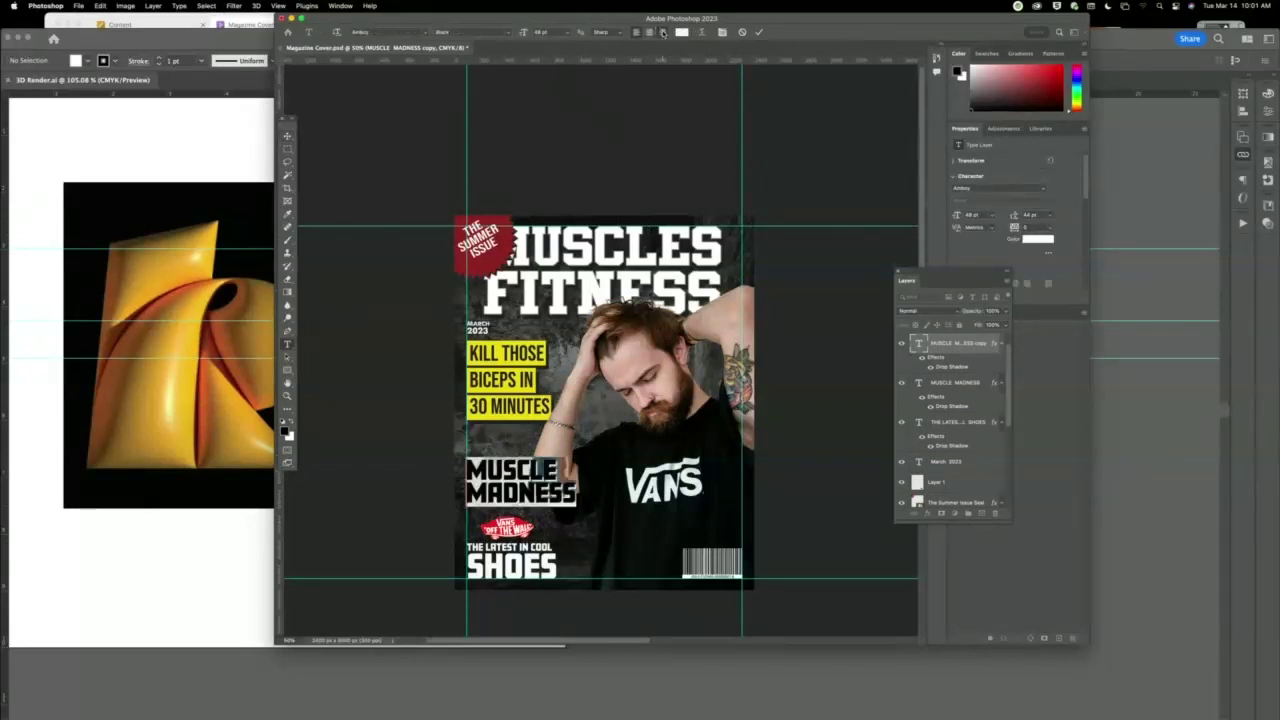
pyautogui.click(662, 33)
pyautogui.click(288, 136)
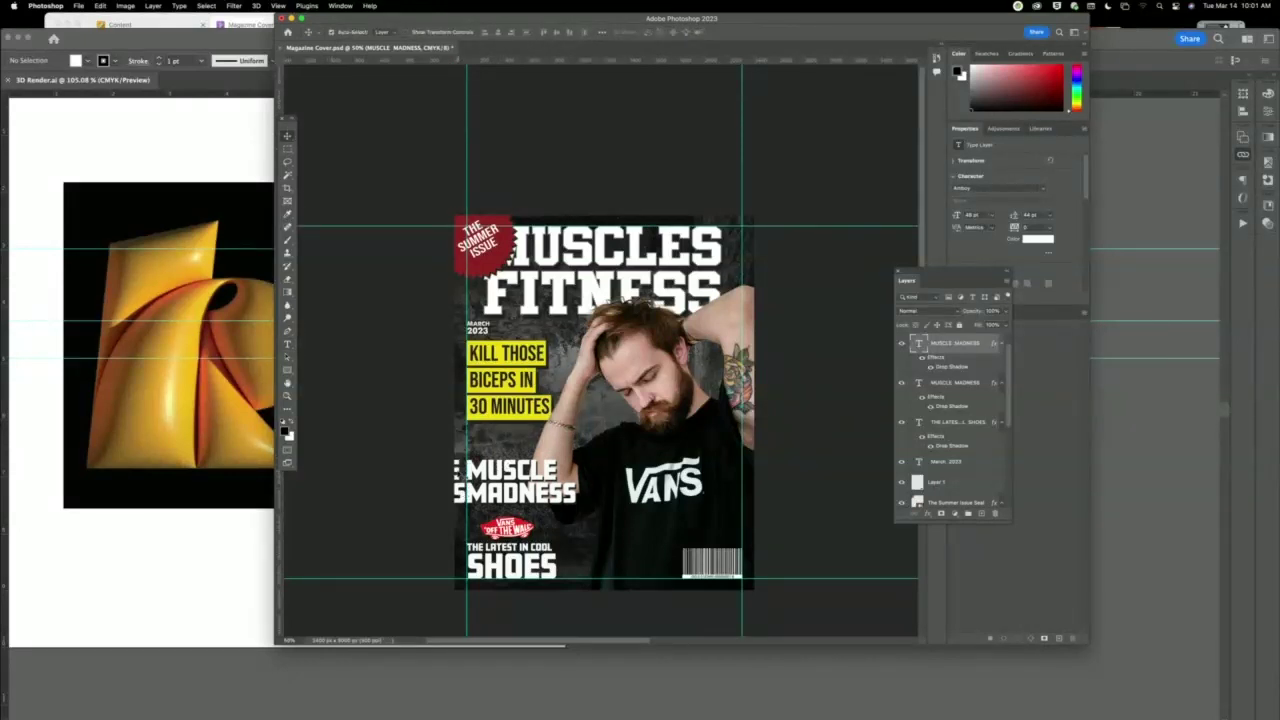
pyautogui.moveTo(567, 481); pyautogui.dragTo(745, 488)
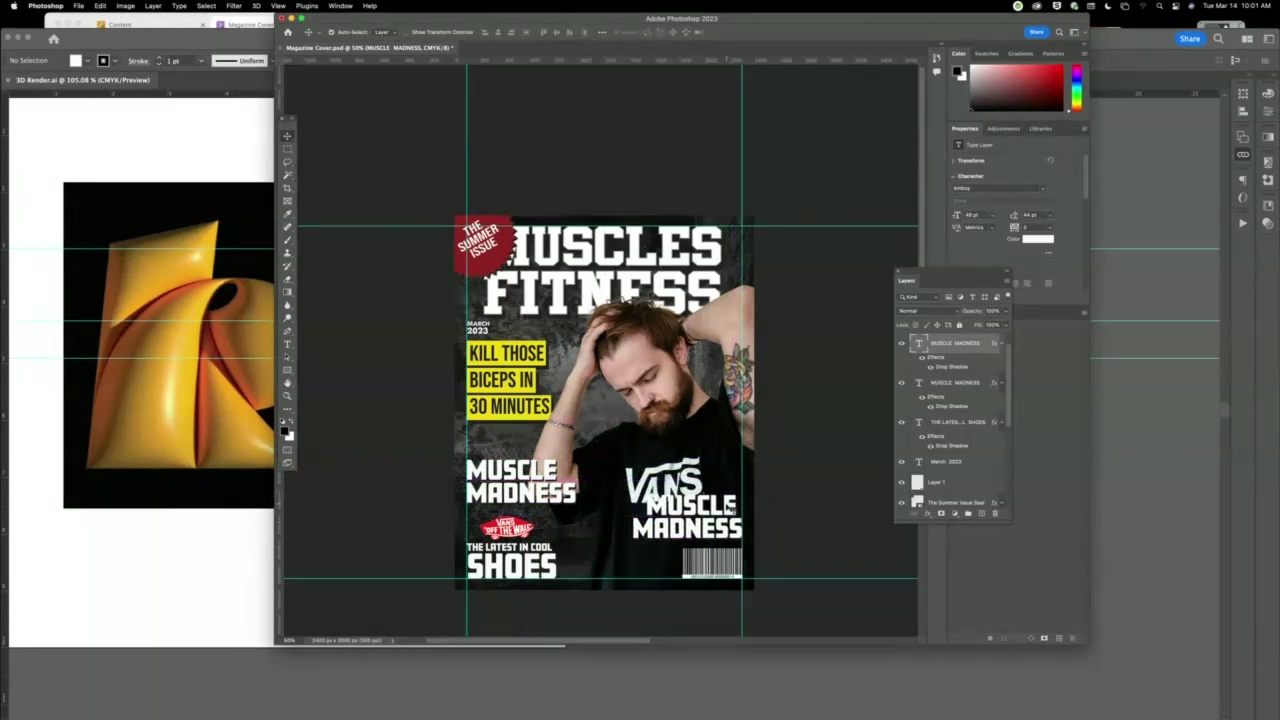
# Tidy the copy's spacing and reduce it to 40 pt with tighter line spacing.
pyautogui.doubleClick(738, 510)
pyautogui.click(748, 506)
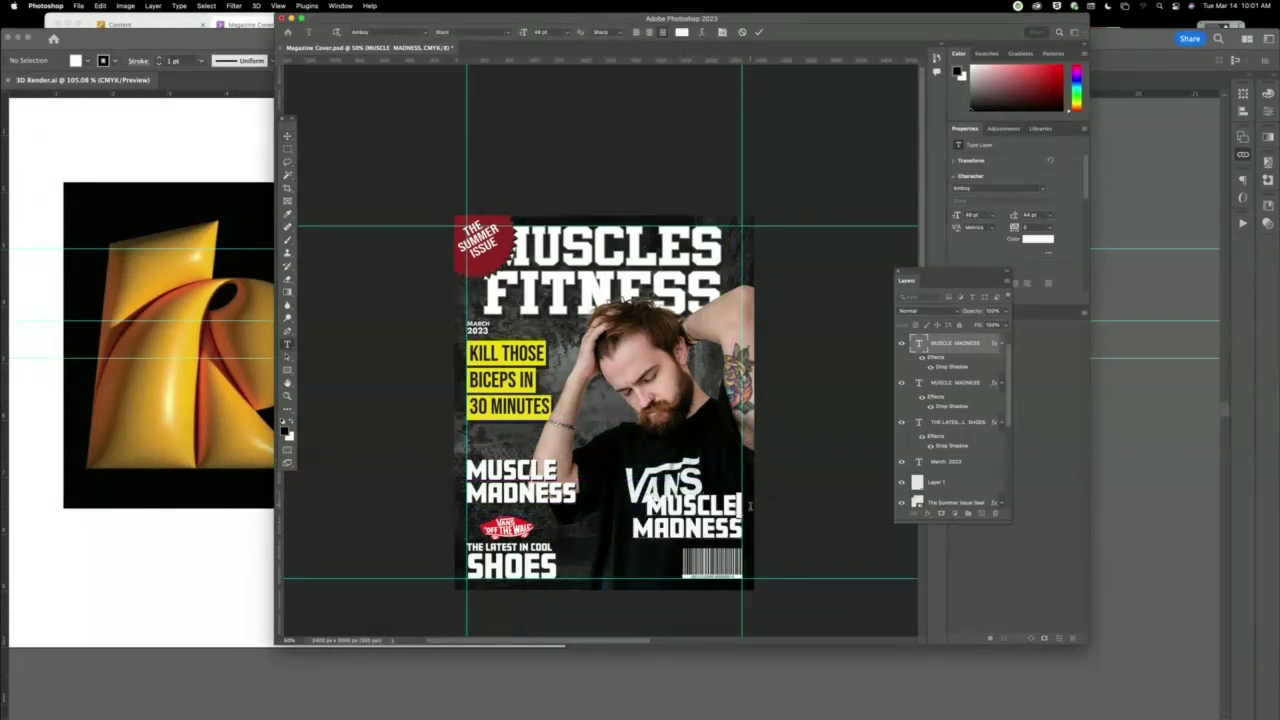
pyautogui.press('Delete')
pyautogui.press('super+a')
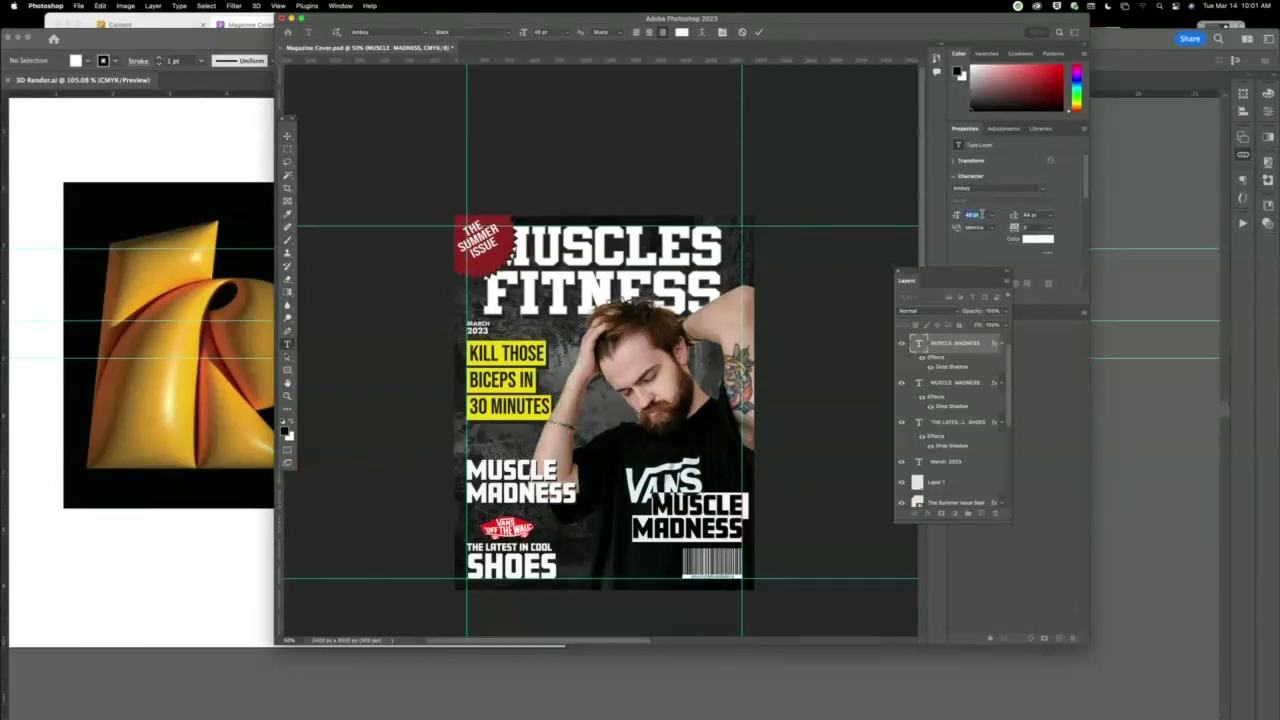
pyautogui.press('Down')
pyautogui.press('Down')
pyautogui.press('Down')
pyautogui.press('Down')
pyautogui.press('Down')
pyautogui.press('Down')
pyautogui.press('Down')
pyautogui.press('Down')
pyautogui.press('Down')
pyautogui.press('Down')
pyautogui.press('Down')
pyautogui.press('Down')
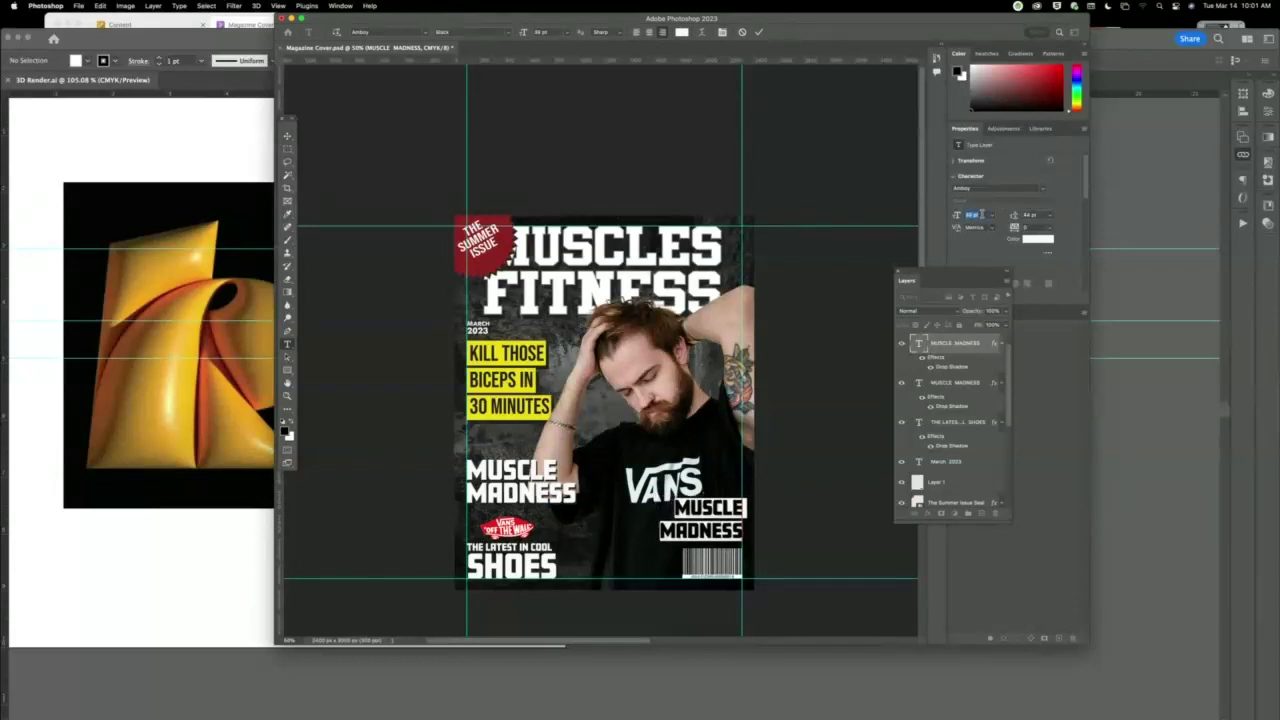
pyautogui.press('Up')
pyautogui.press('Up')
pyautogui.press('Up')
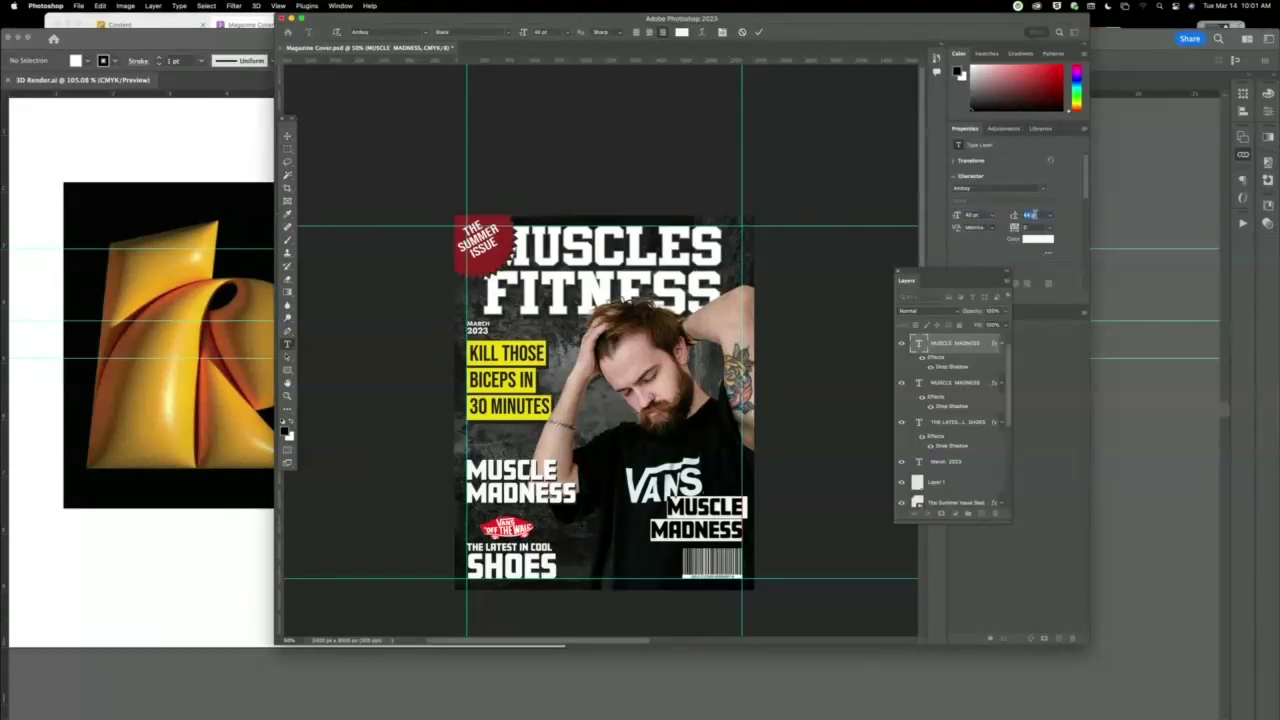
pyautogui.press('Down')
pyautogui.press('Down')
pyautogui.press('Down')
pyautogui.press('Down')
pyautogui.press('Down')
pyautogui.press('Down')
pyautogui.press('Down')
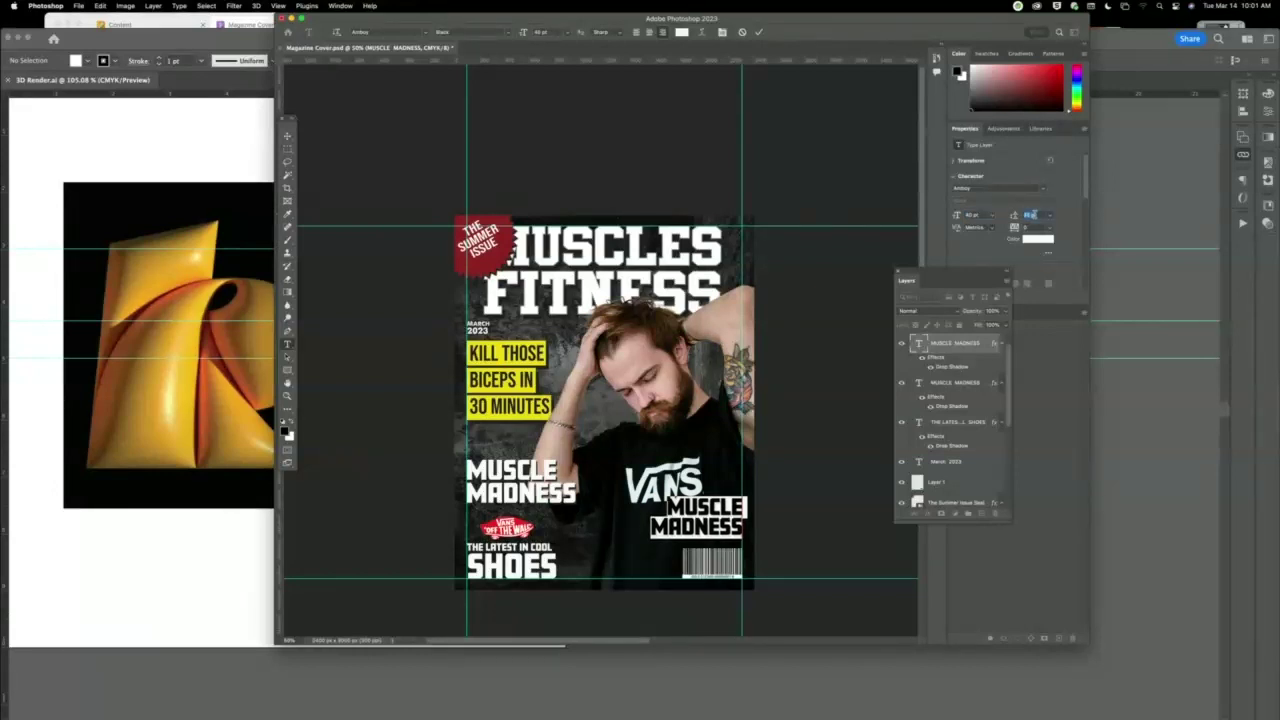
pyautogui.press('super+Return')
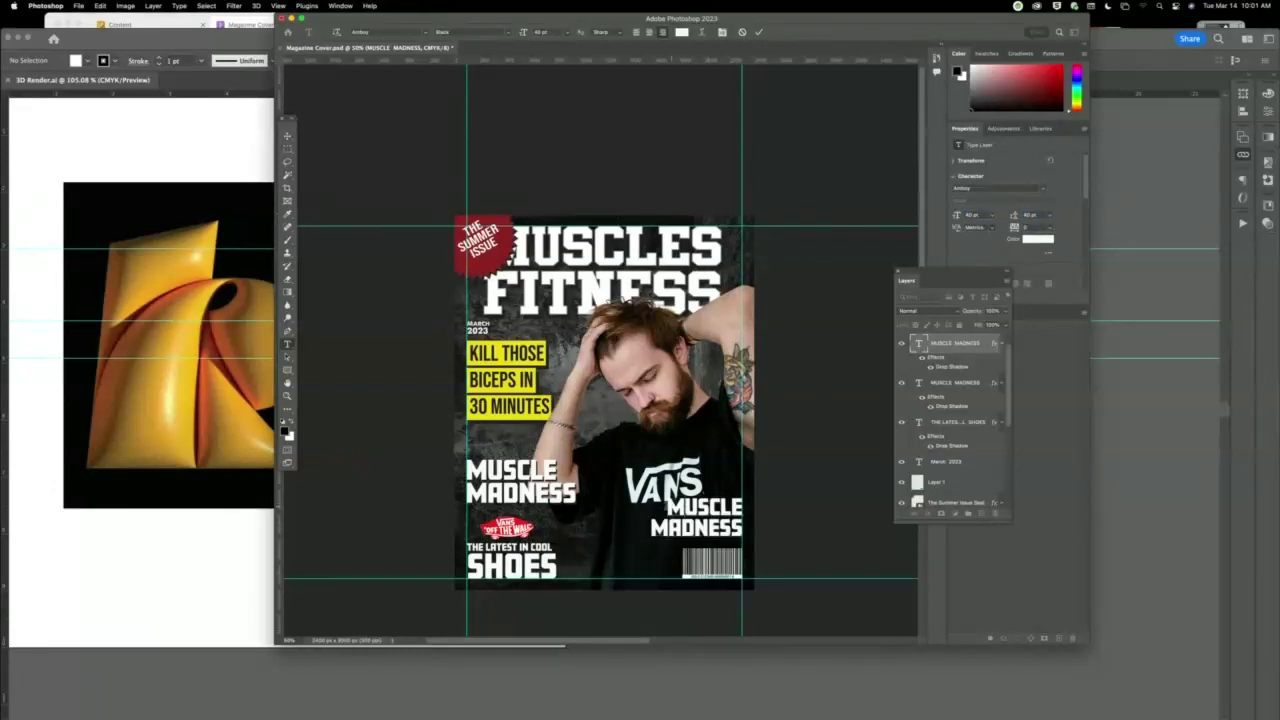
# Replace the copy with two lines, YOU CAN / DO IT!, and shrink its size and leading.
pyautogui.press('BackSpace')
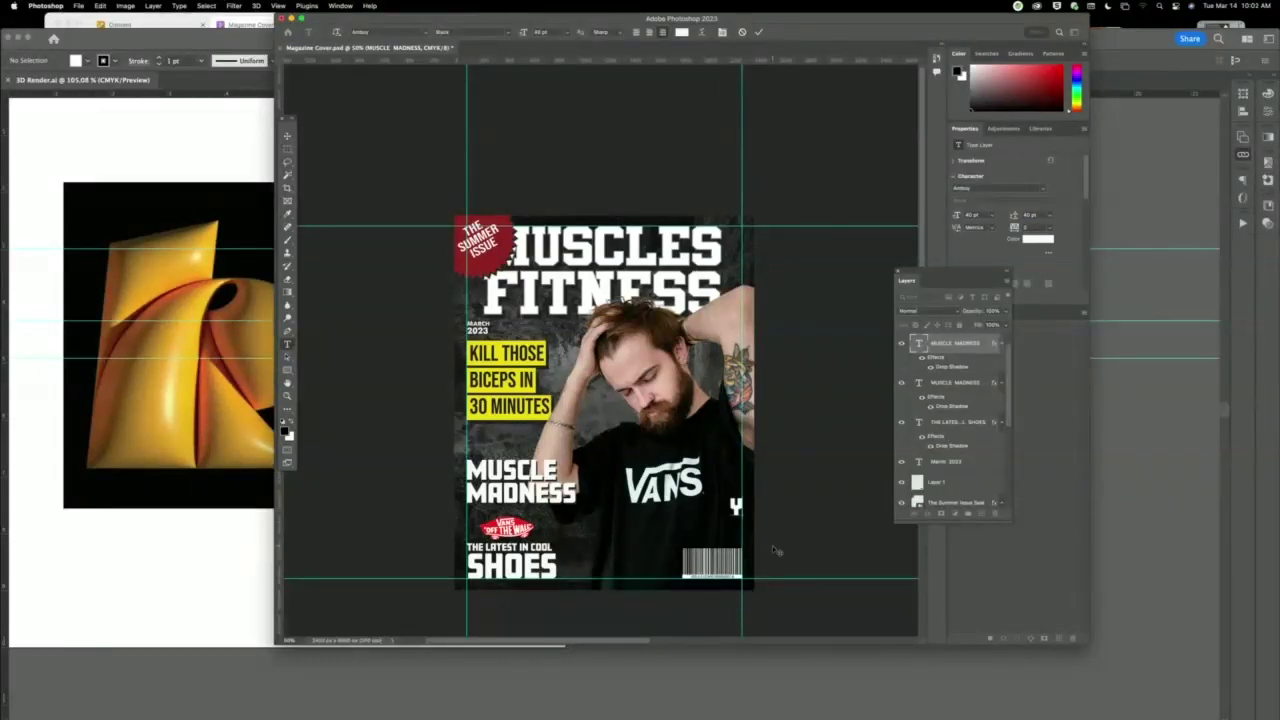
pyautogui.write('YOU CAN')
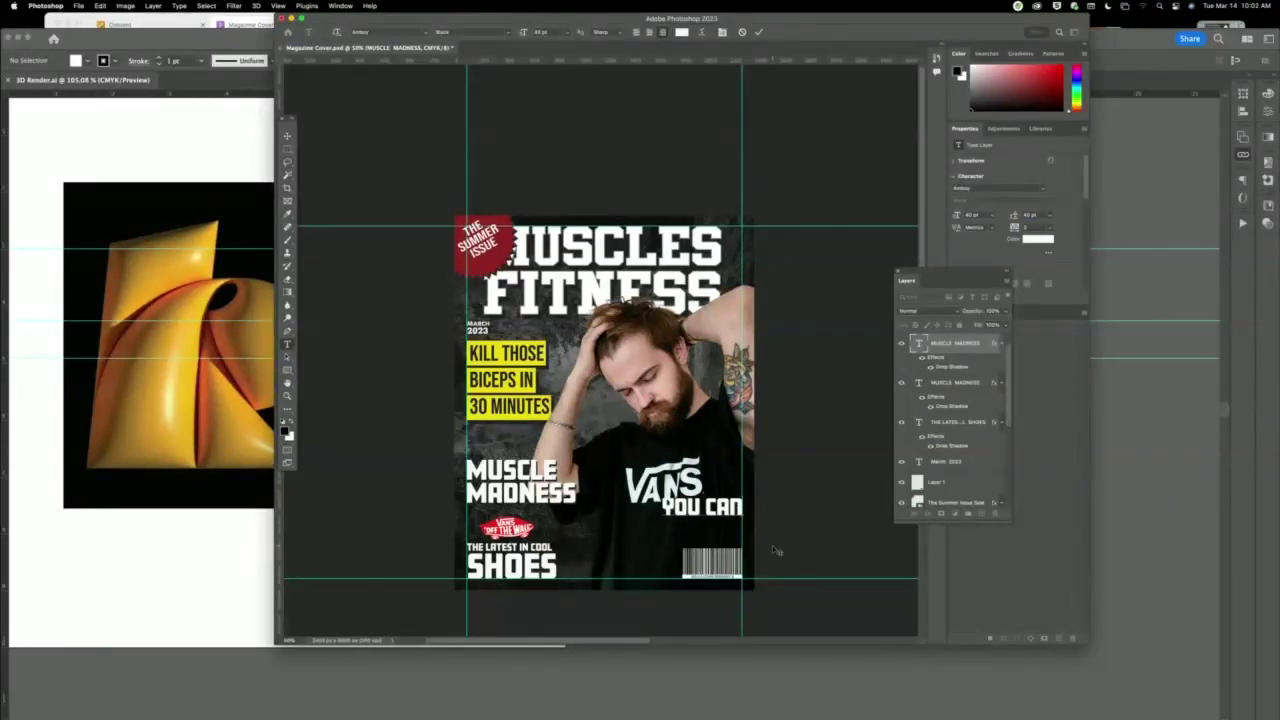
pyautogui.press('Return')
pyautogui.write('DO IT!')
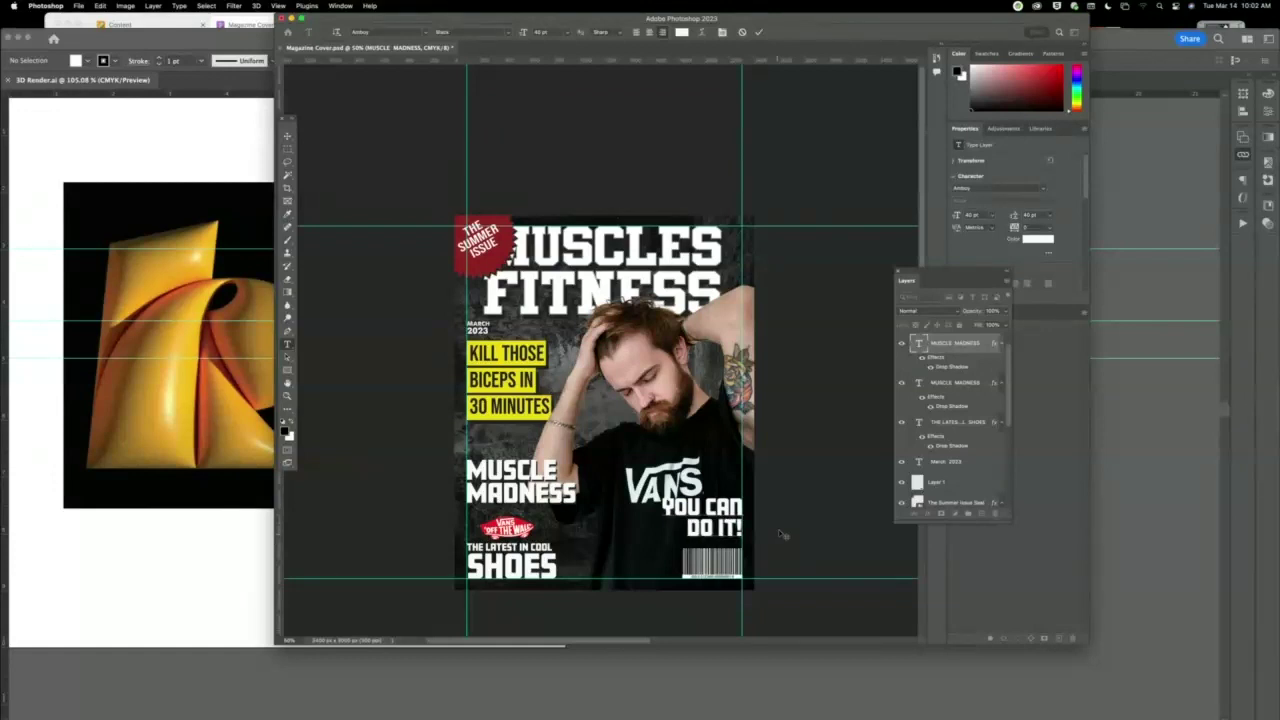
pyautogui.press('super+a')
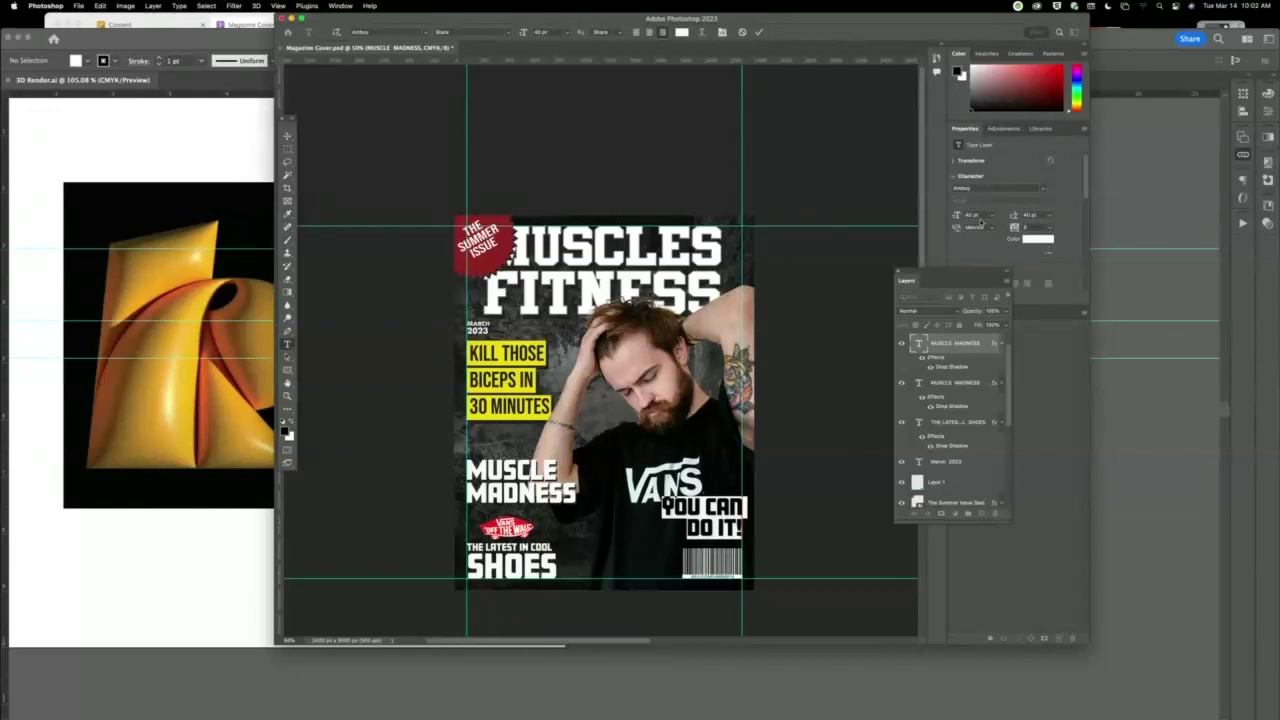
pyautogui.scroll(-4, 976, 214)
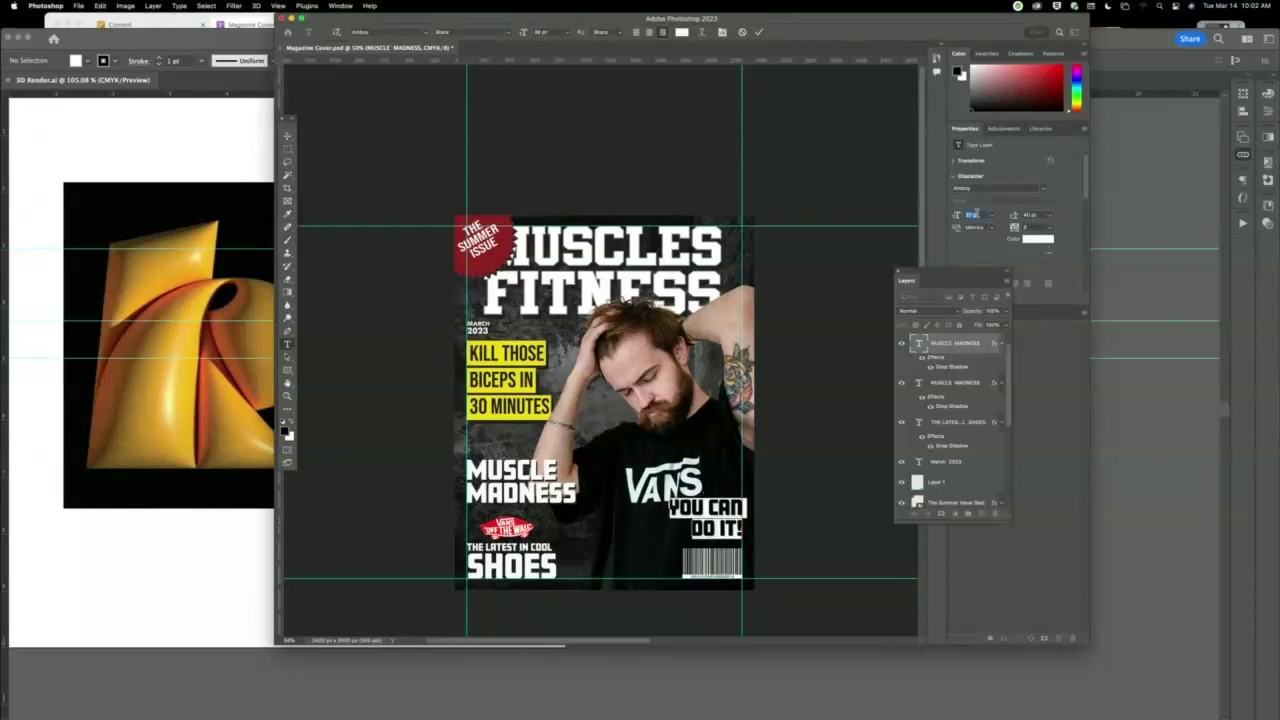
pyautogui.click(1030, 214)
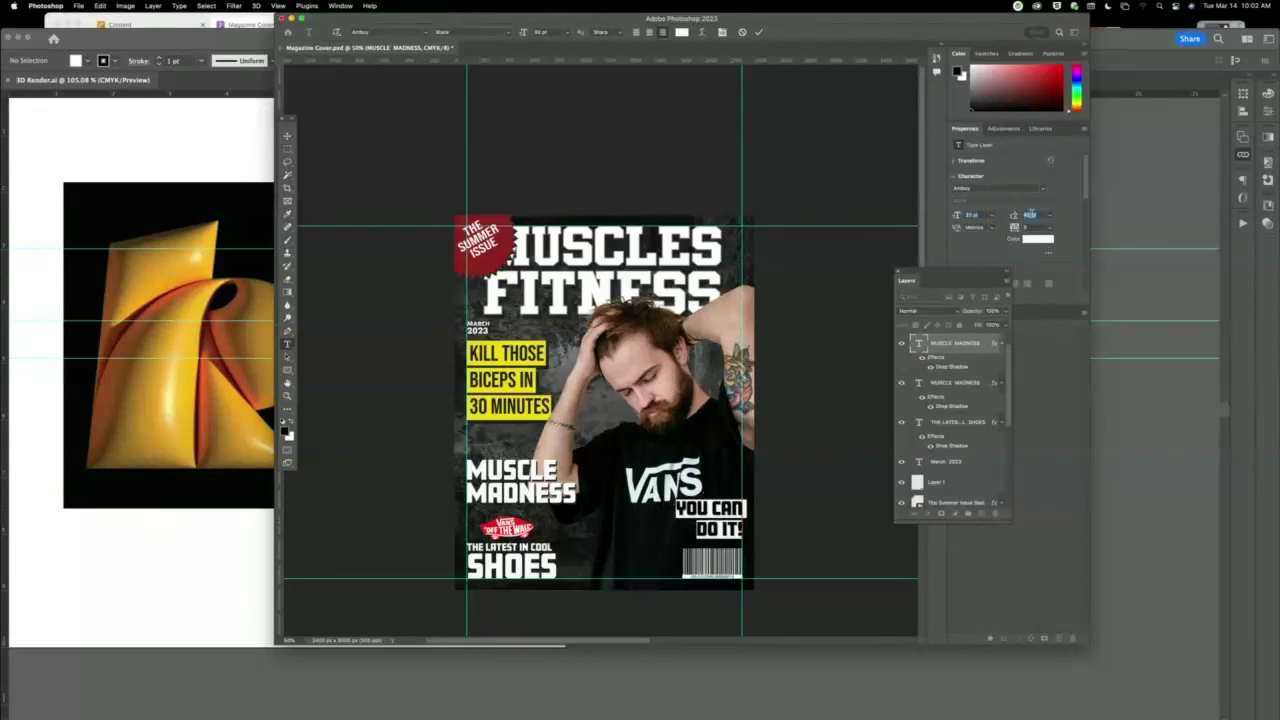
pyautogui.scroll(-3, 1030, 214)
pyautogui.scroll(-3, 1030, 214)
pyautogui.click(287, 137)
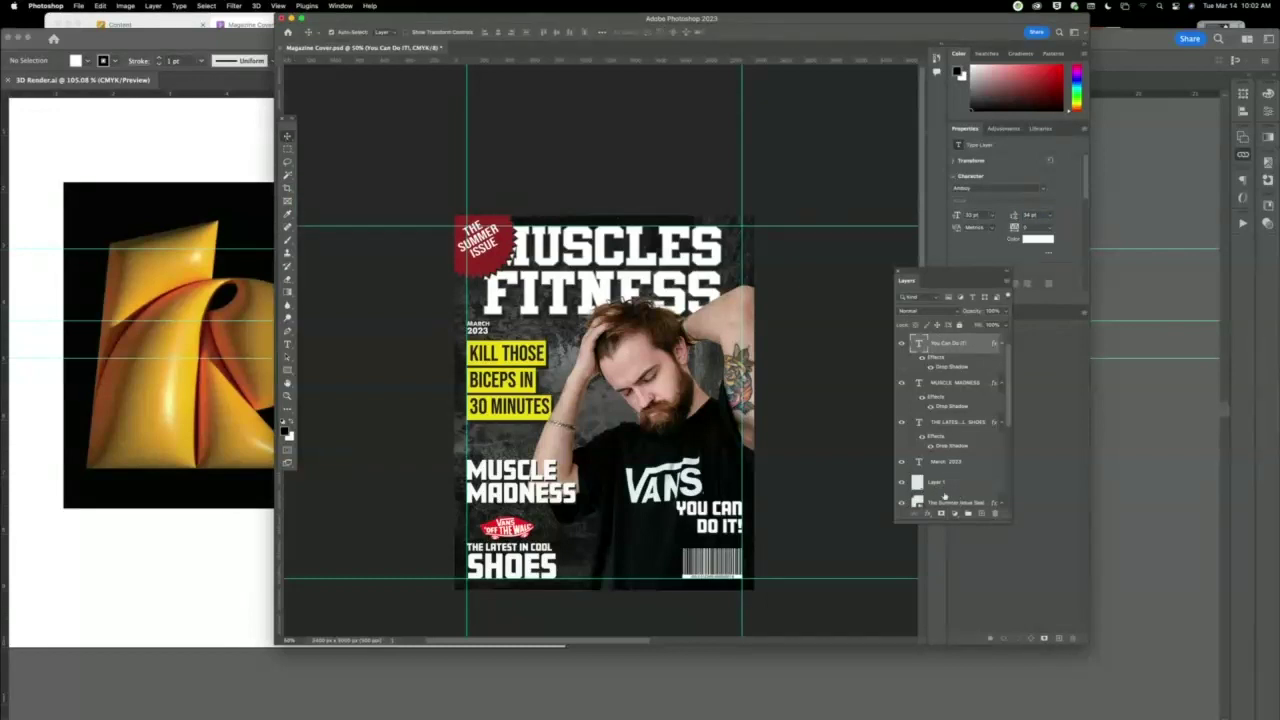
# Give YOU CAN DO IT! a red Color Overlay sampled from the Summer Issue badge, then nudge it down.
pyautogui.click(928, 514)
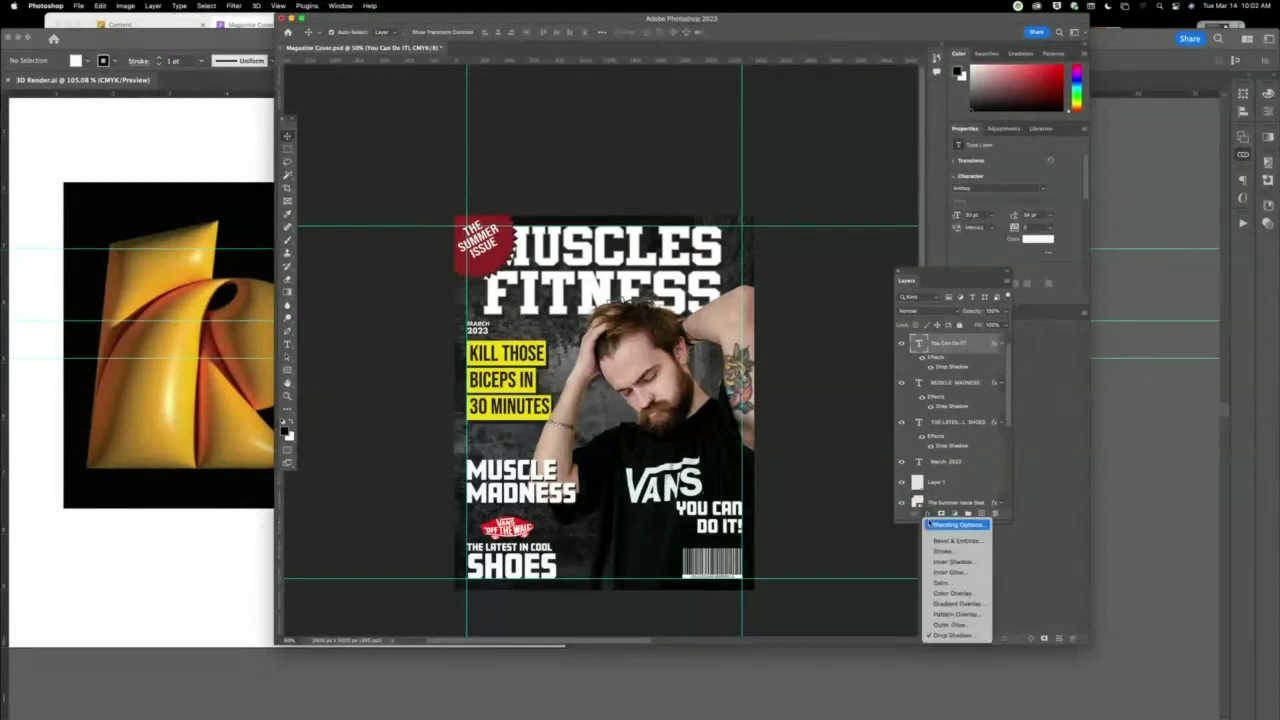
pyautogui.click(952, 593)
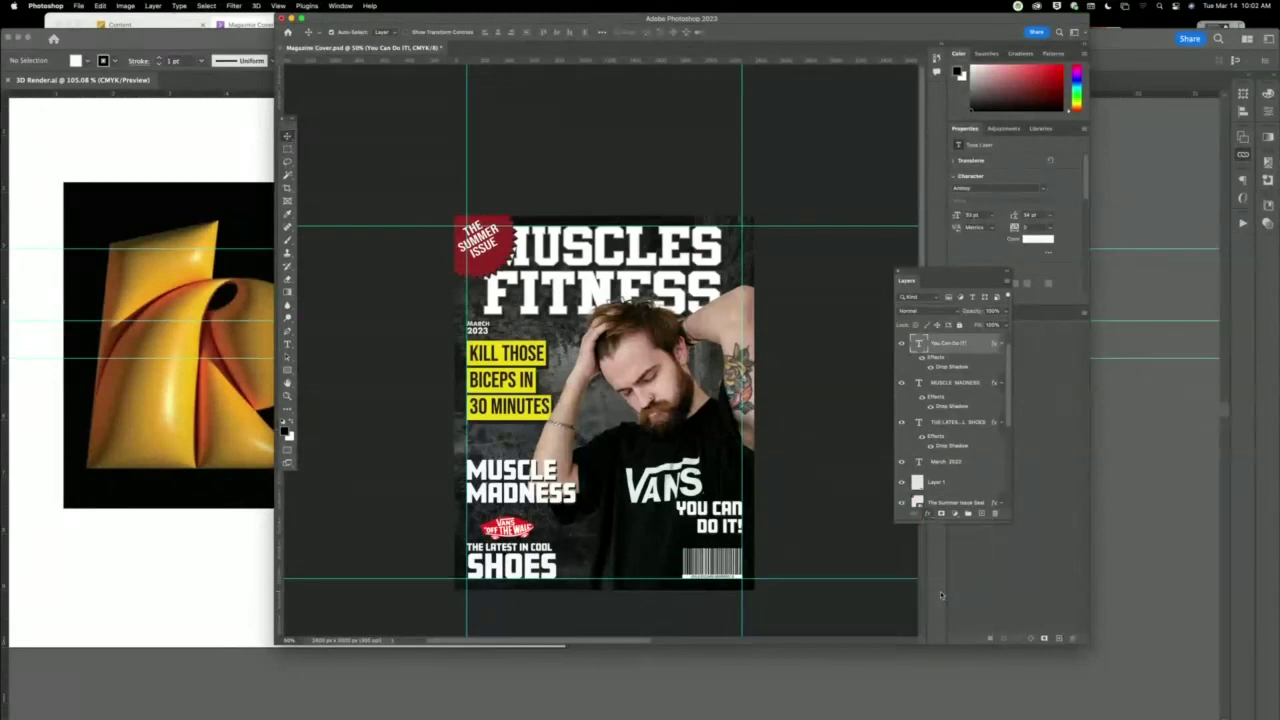
pyautogui.moveTo(874, 283); pyautogui.dragTo(1001, 183)
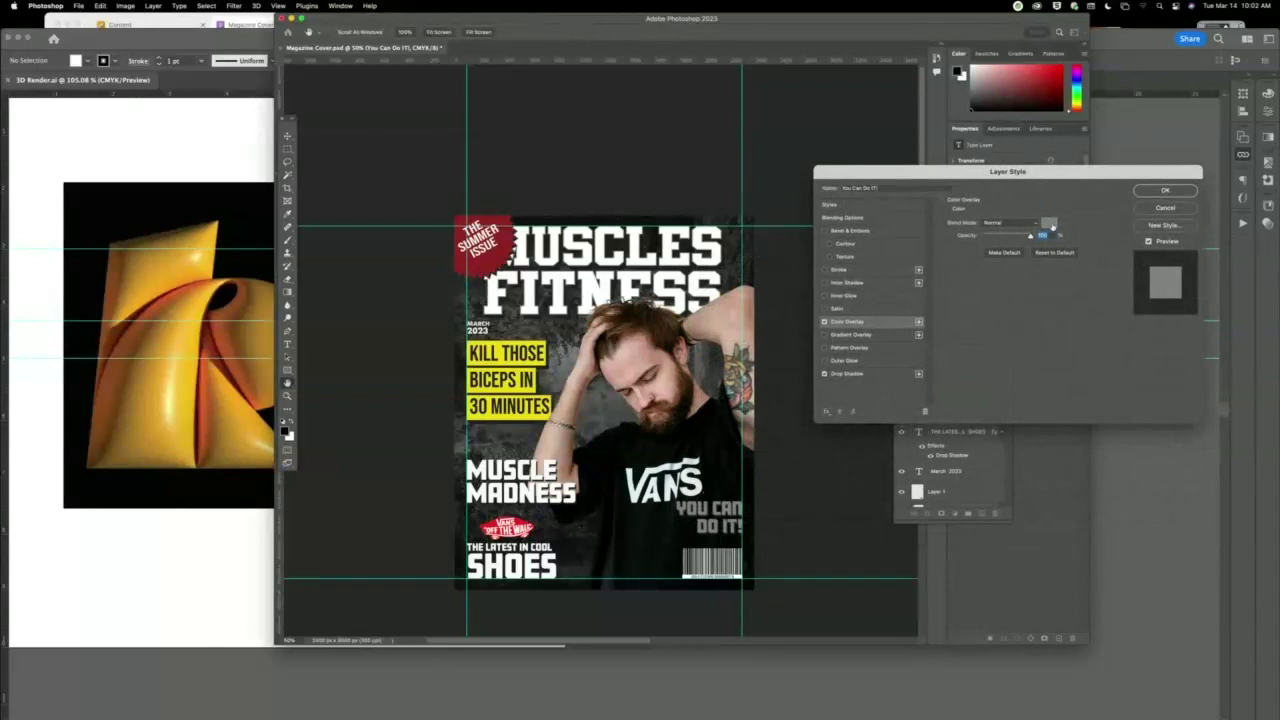
pyautogui.click(1049, 224)
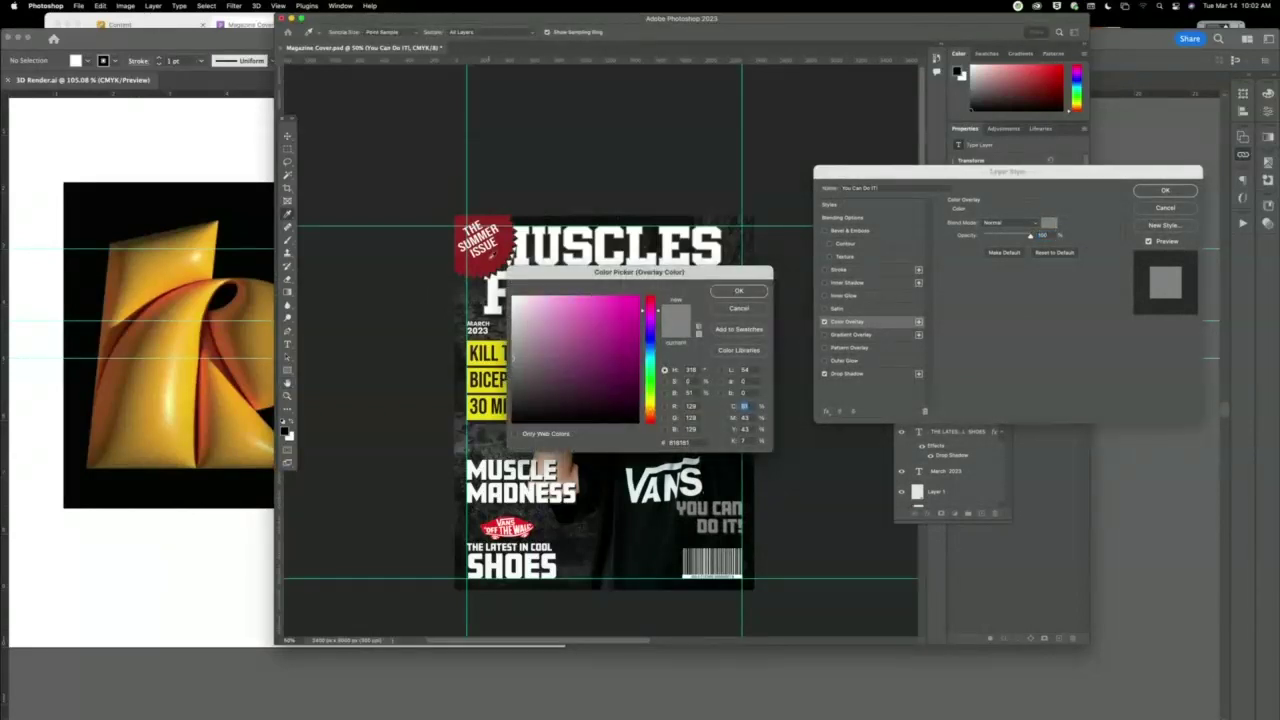
pyautogui.click(490, 250)
pyautogui.click(739, 291)
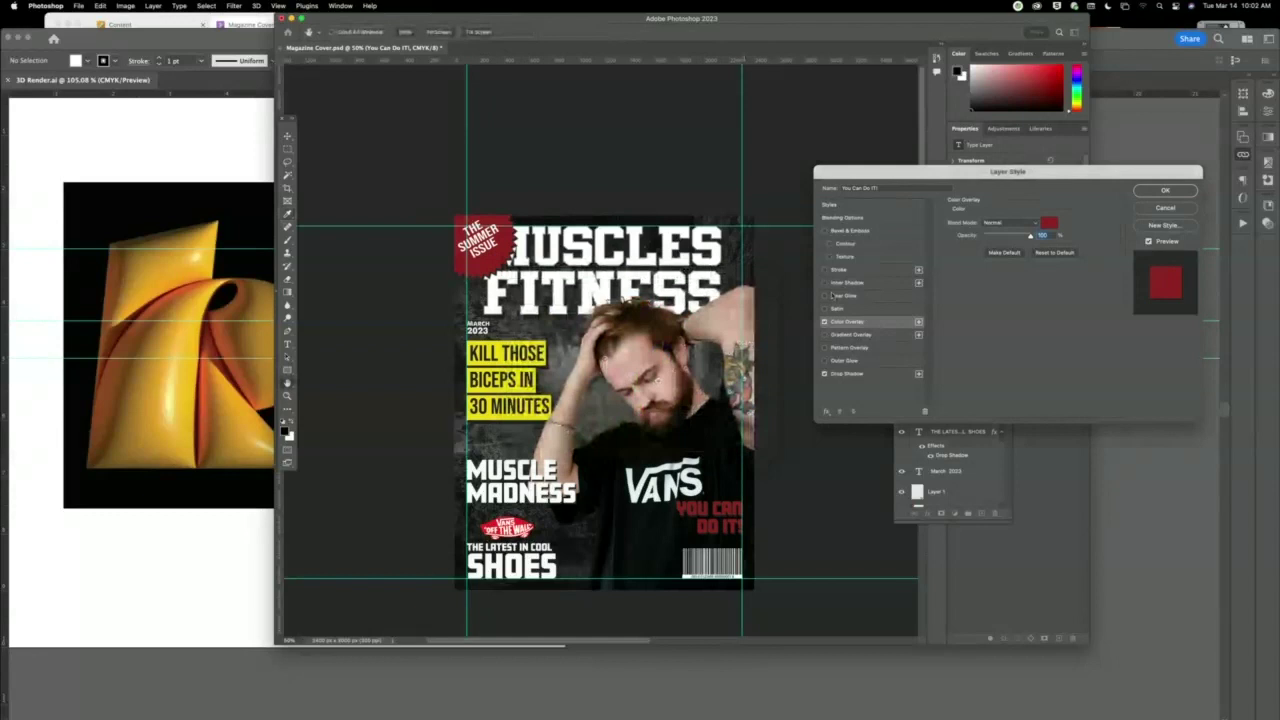
pyautogui.click(1188, 194)
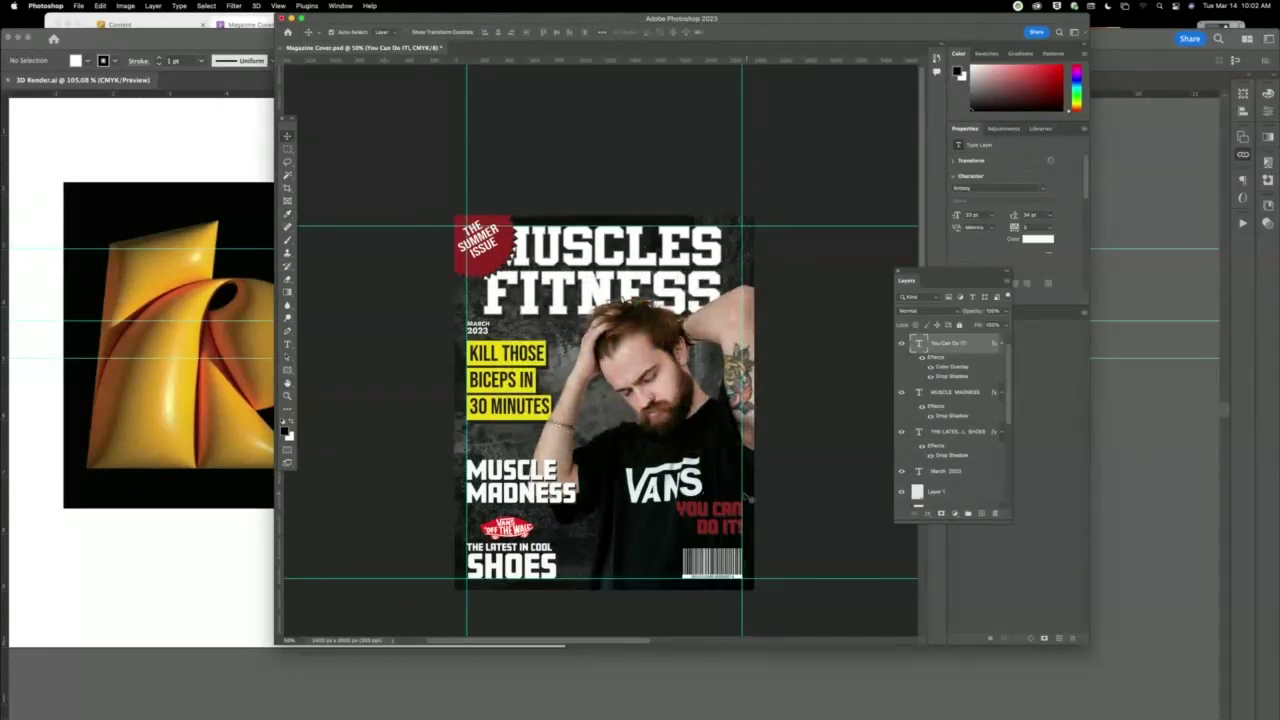
pyautogui.hotkey('shift', 'Down')
pyautogui.hotkey('shift', 'Down')
pyautogui.hotkey('shift', 'Down')
pyautogui.hotkey('shift', 'Down')
pyautogui.hotkey('shift', 'Down')
pyautogui.hotkey('shift', 'Down')
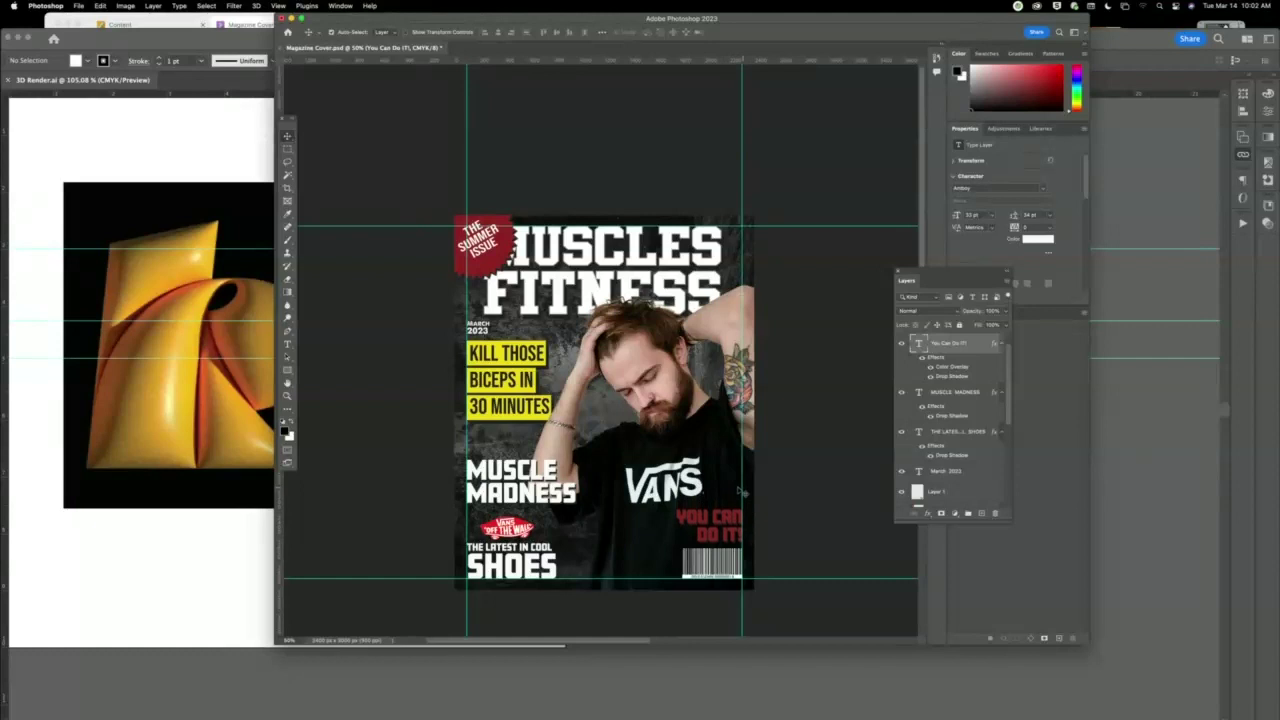
# Deselect YOU CAN DO IT!, hide the canvas guides, and shift the window left.
pyautogui.click(815, 497)
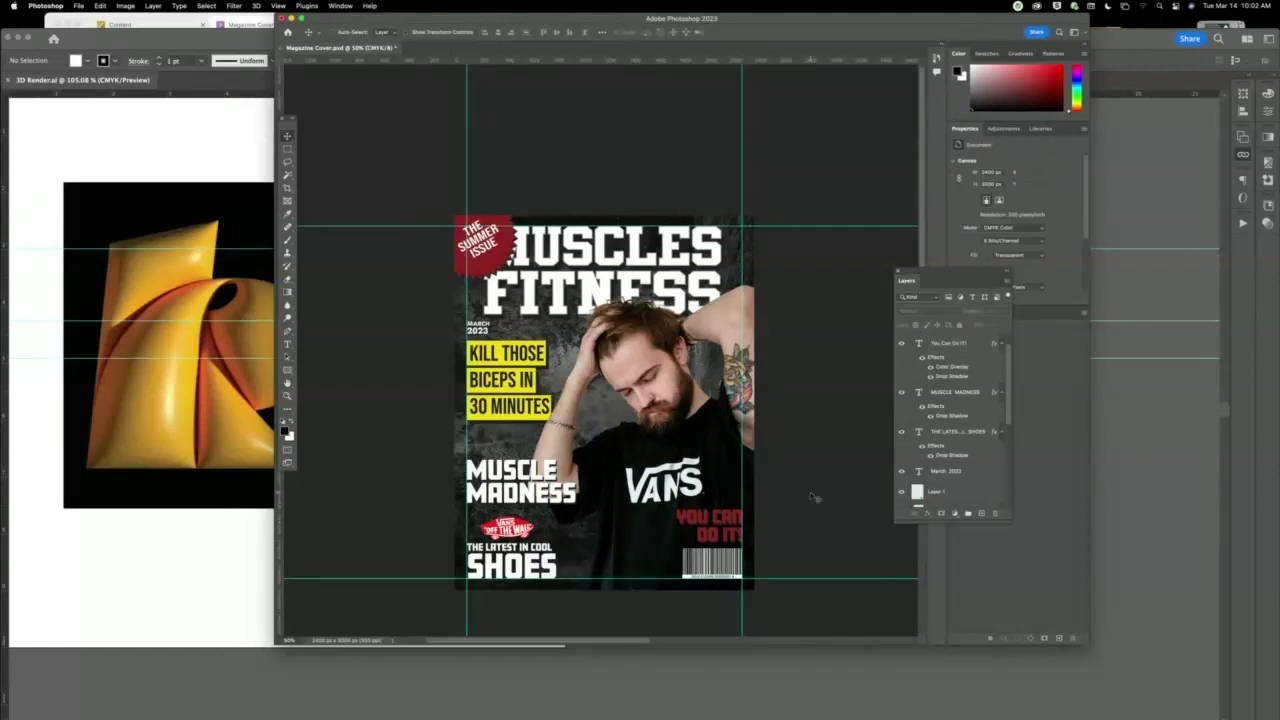
pyautogui.press('super+semicolon')
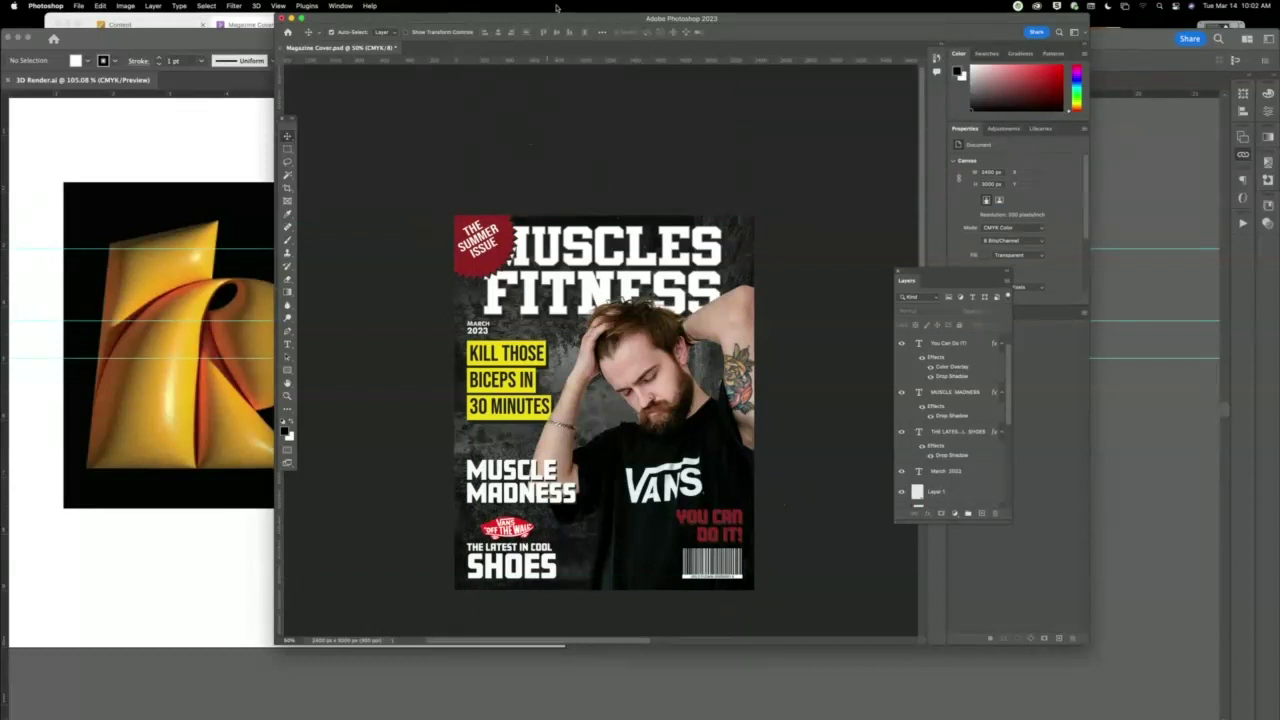
pyautogui.moveTo(583, 19); pyautogui.dragTo(466, 19)
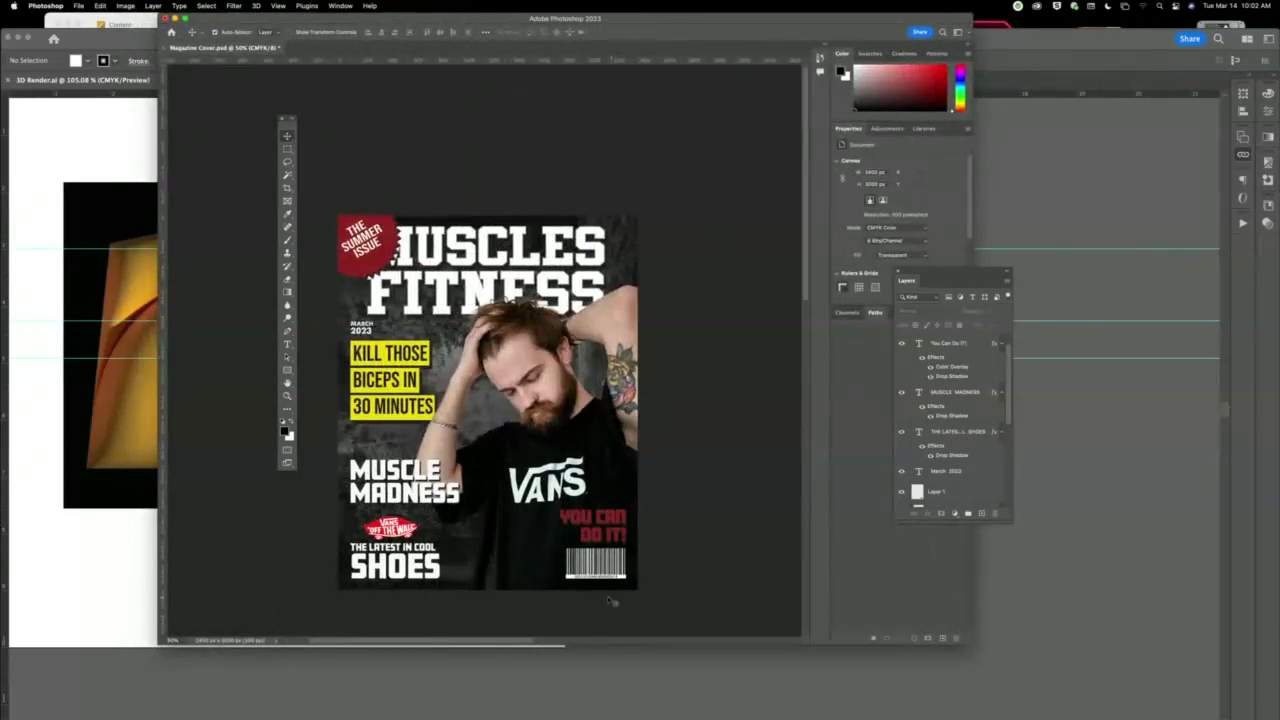
# Duplicate the MARCH 2023 date layer, move the copy beside the barcode, and zoom in.
pyautogui.click(366, 336)
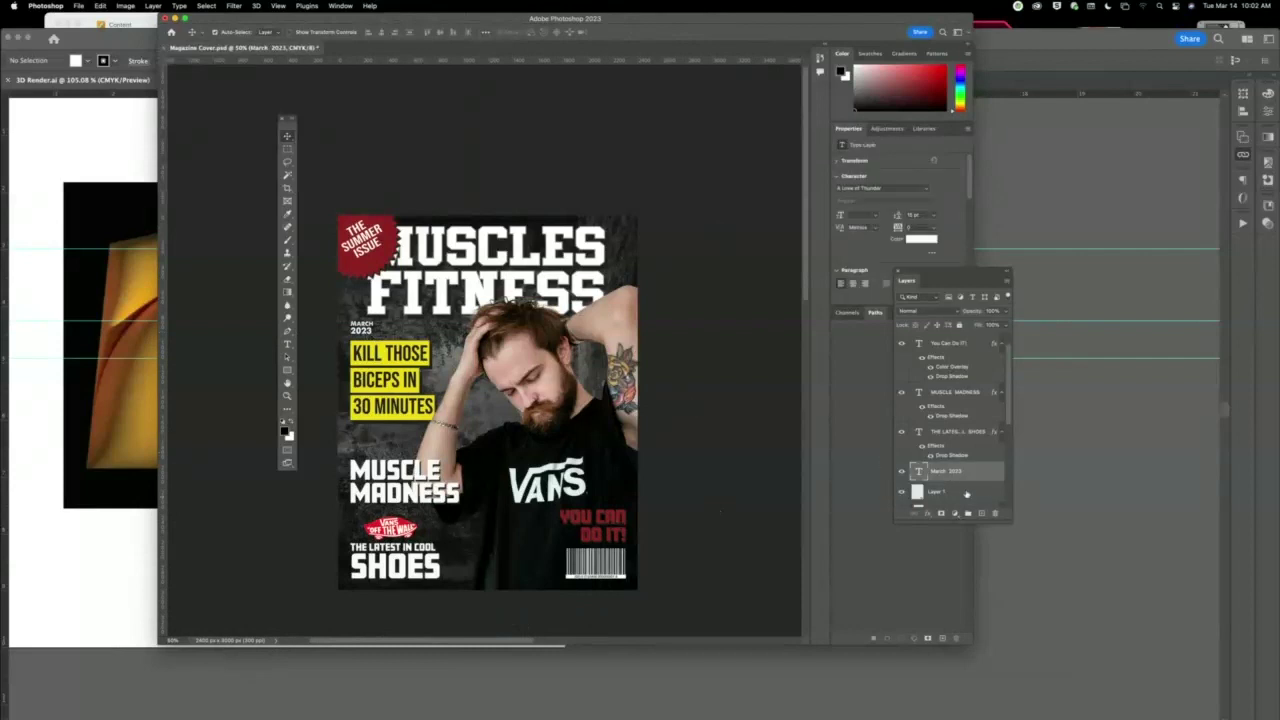
pyautogui.moveTo(966, 480); pyautogui.dragTo(984, 514)
pyautogui.moveTo(368, 338); pyautogui.dragTo(549, 577)
pyautogui.click(287, 396)
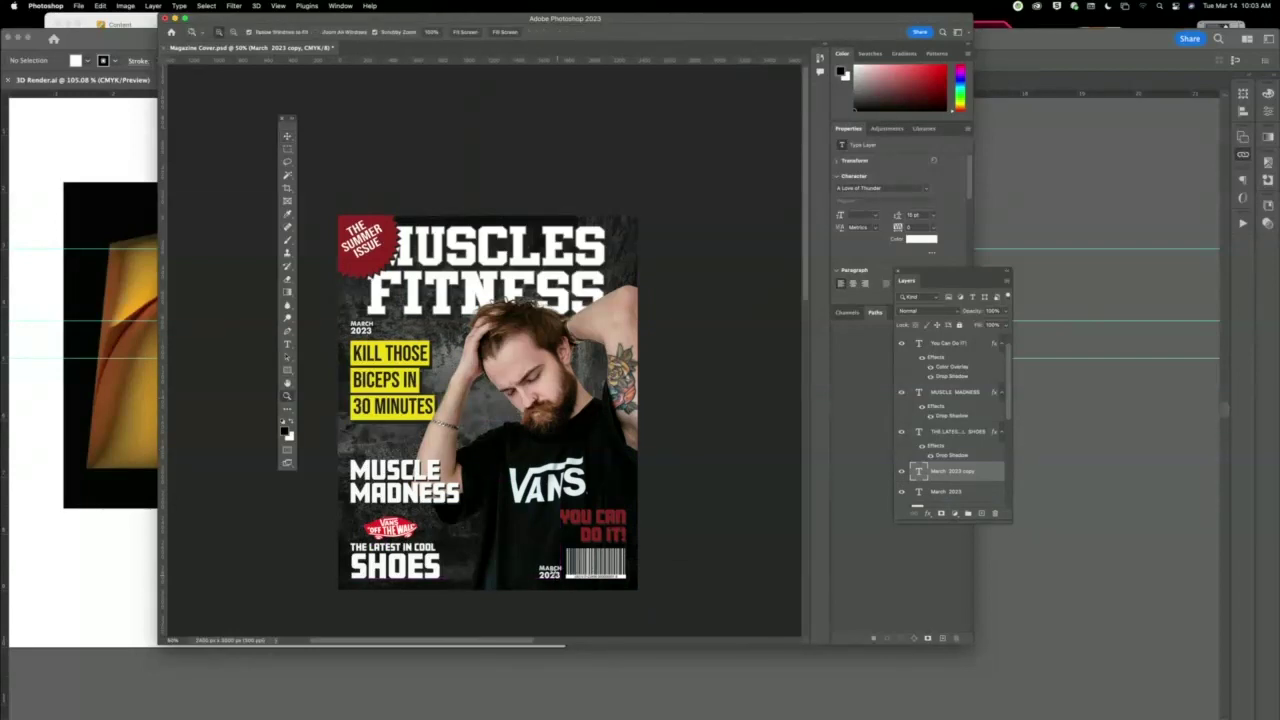
pyautogui.moveTo(518, 535); pyautogui.dragTo(458, 166)
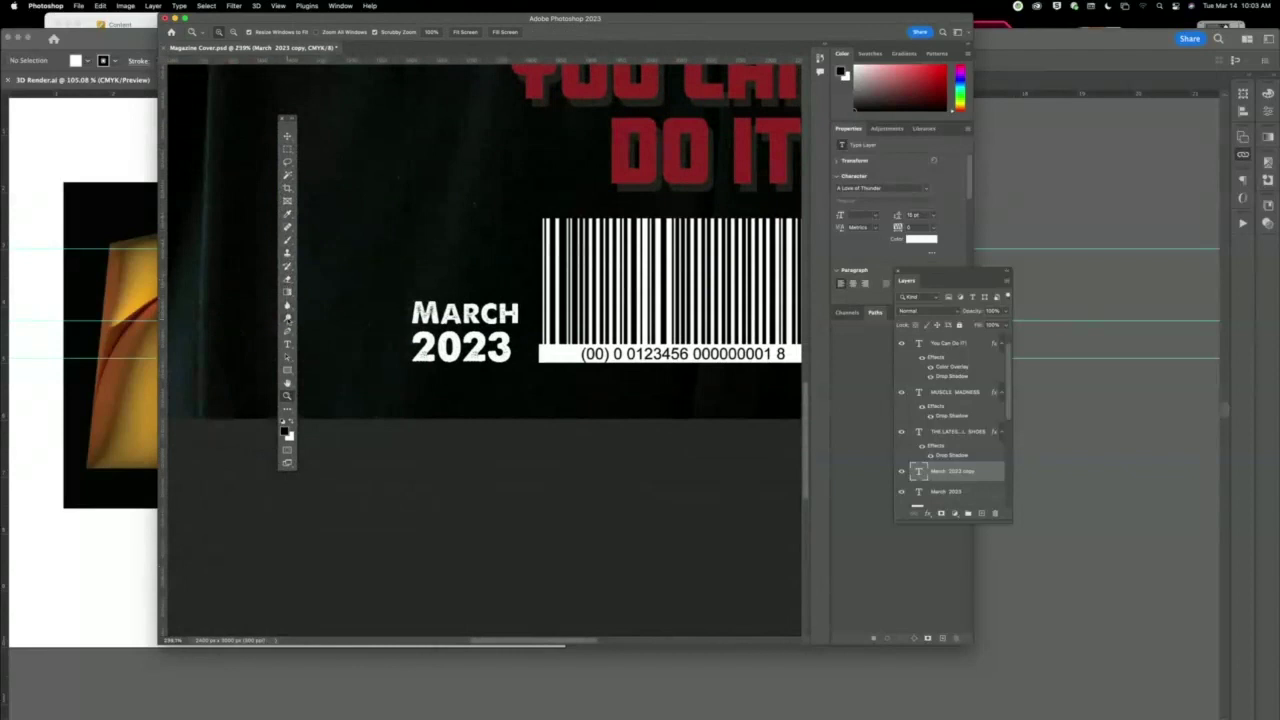
# Replace the copied date's text with '$9.99 US. $10.99 CANADA'.
pyautogui.click(287, 343)
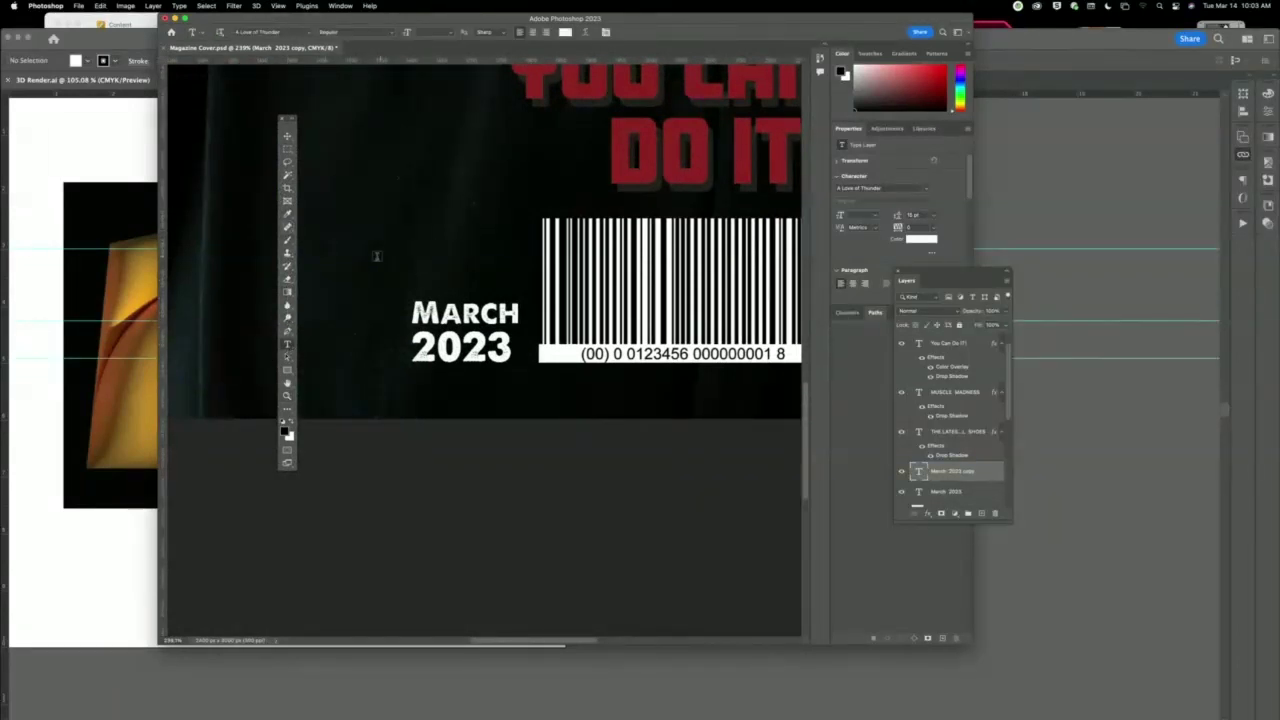
pyautogui.click(460, 330)
pyautogui.press('super+a')
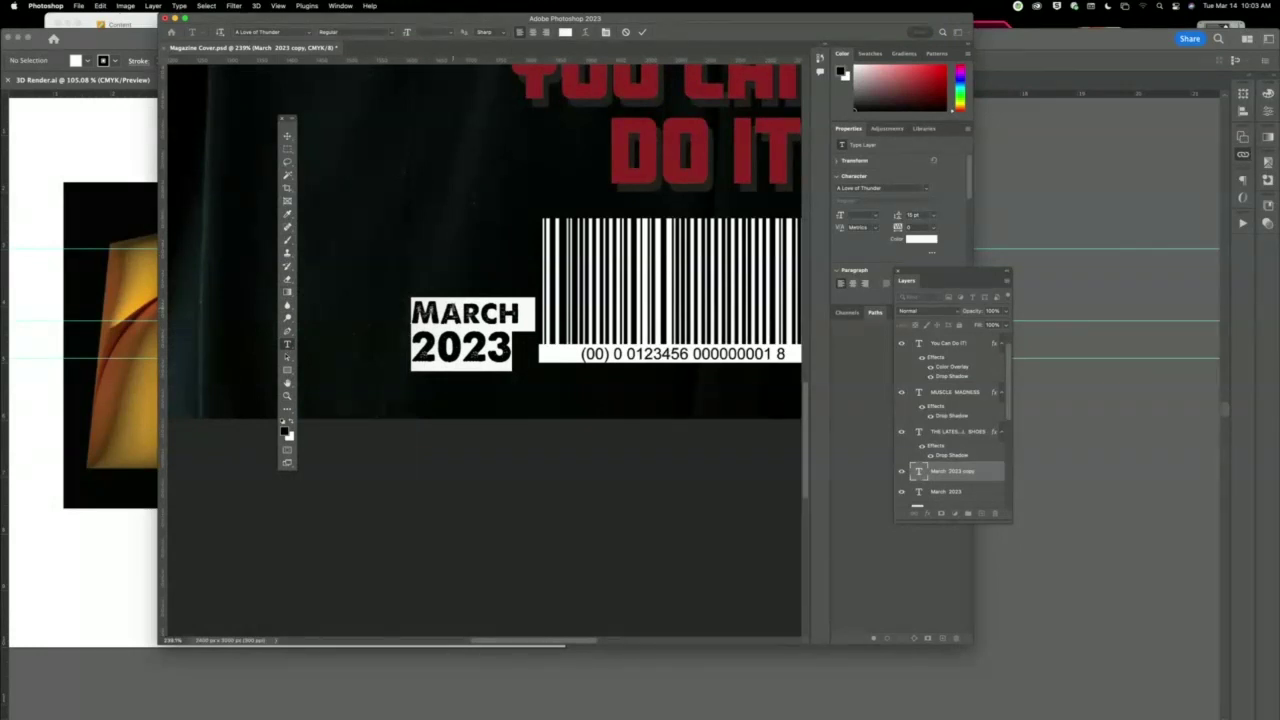
pyautogui.write('$')
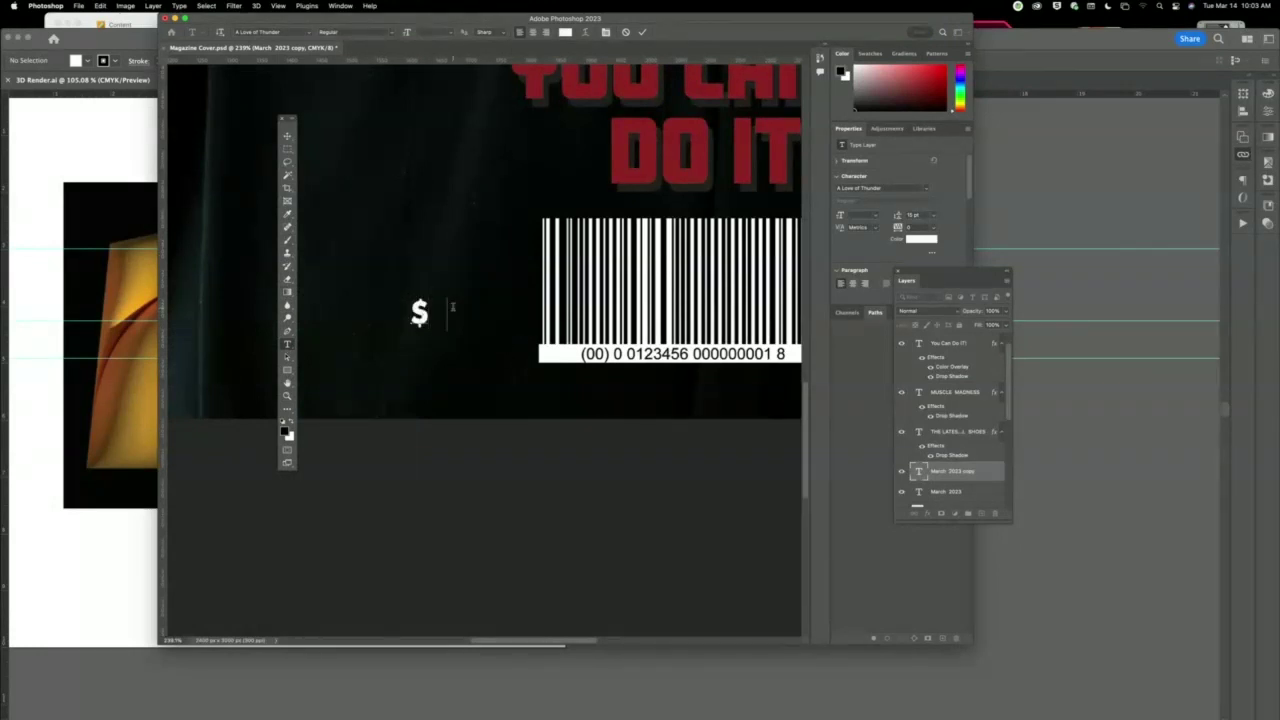
pyautogui.write('9.99')
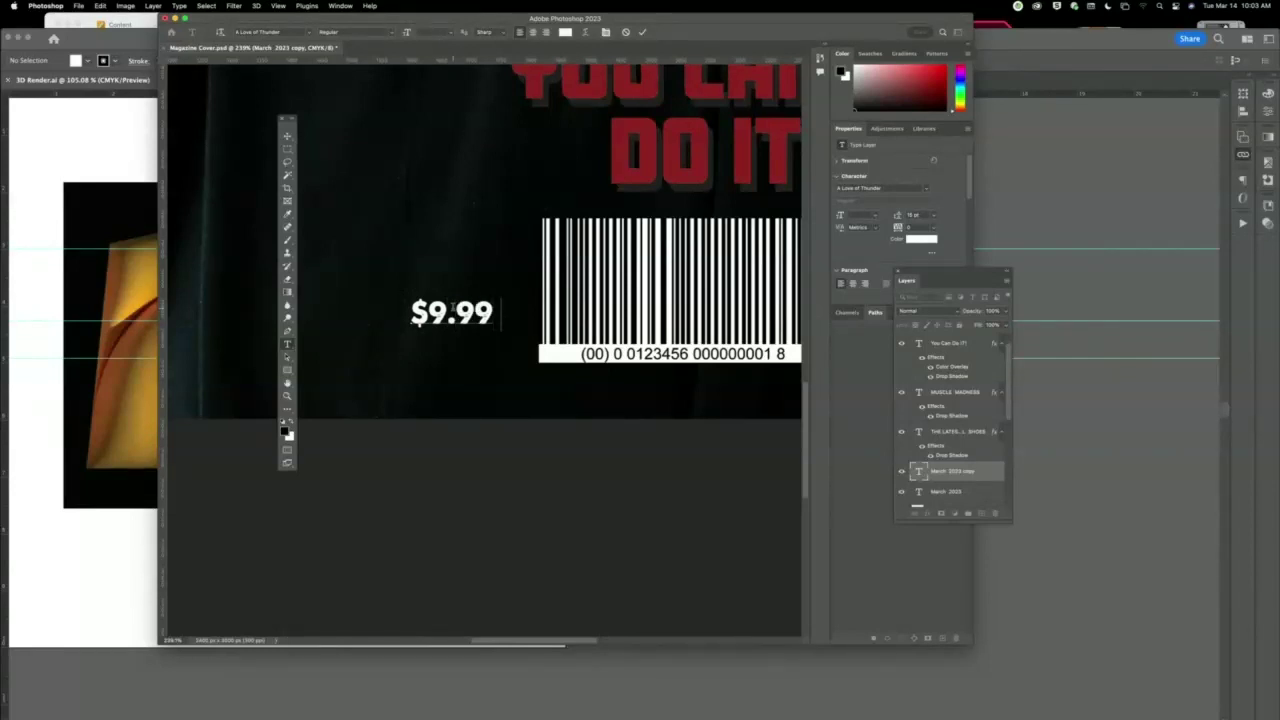
pyautogui.write(' US')
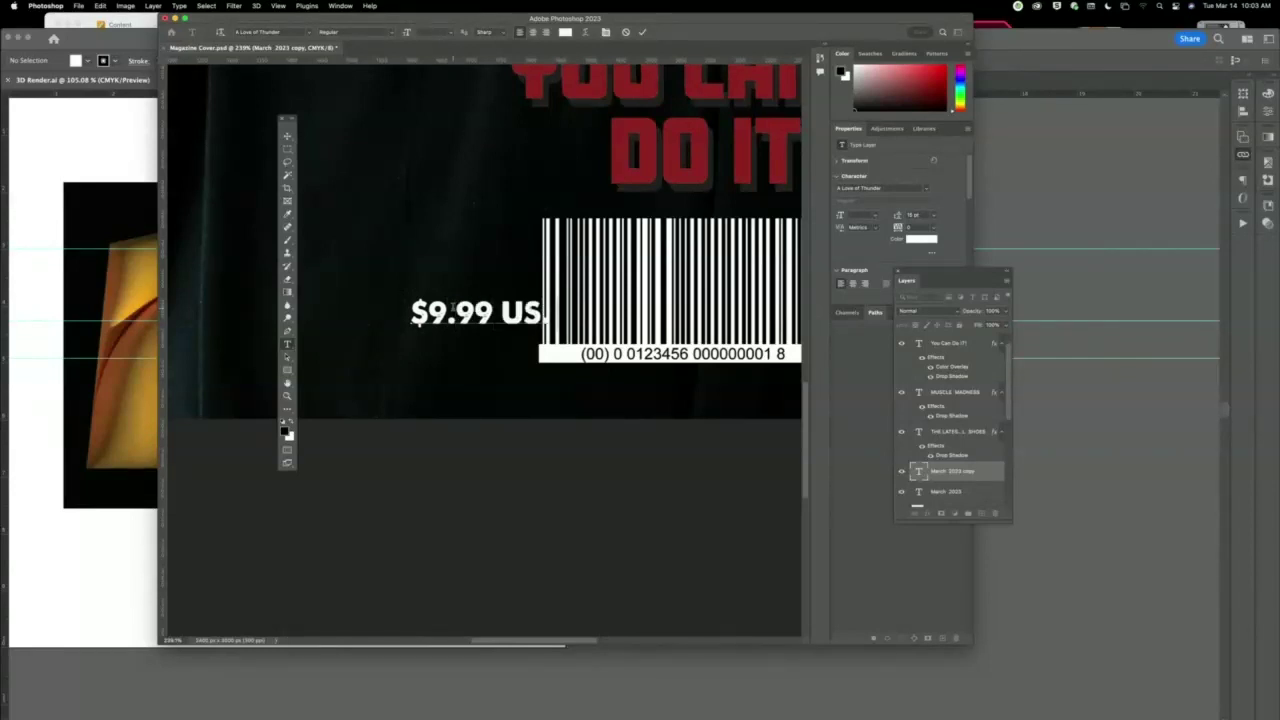
pyautogui.write(' 10')
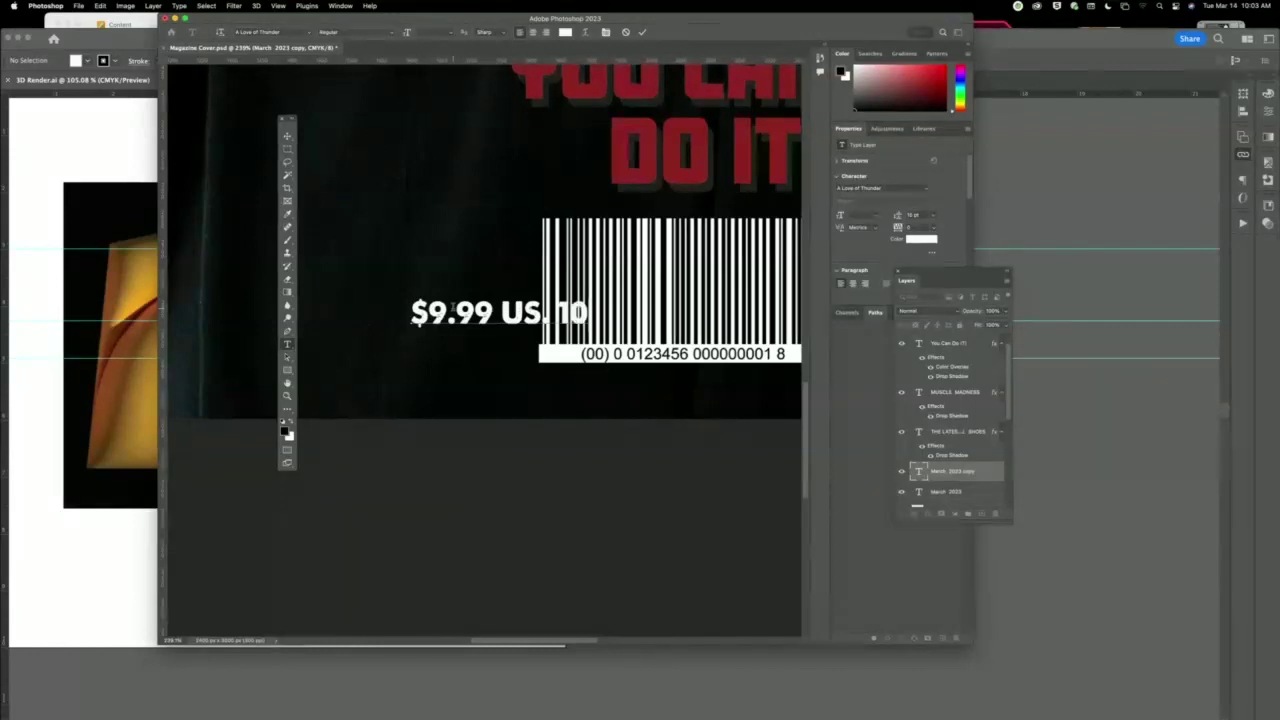
pyautogui.press('BackSpace')
pyautogui.press('BackSpace')
pyautogui.press('BackSpace')
pyautogui.write('. $10')
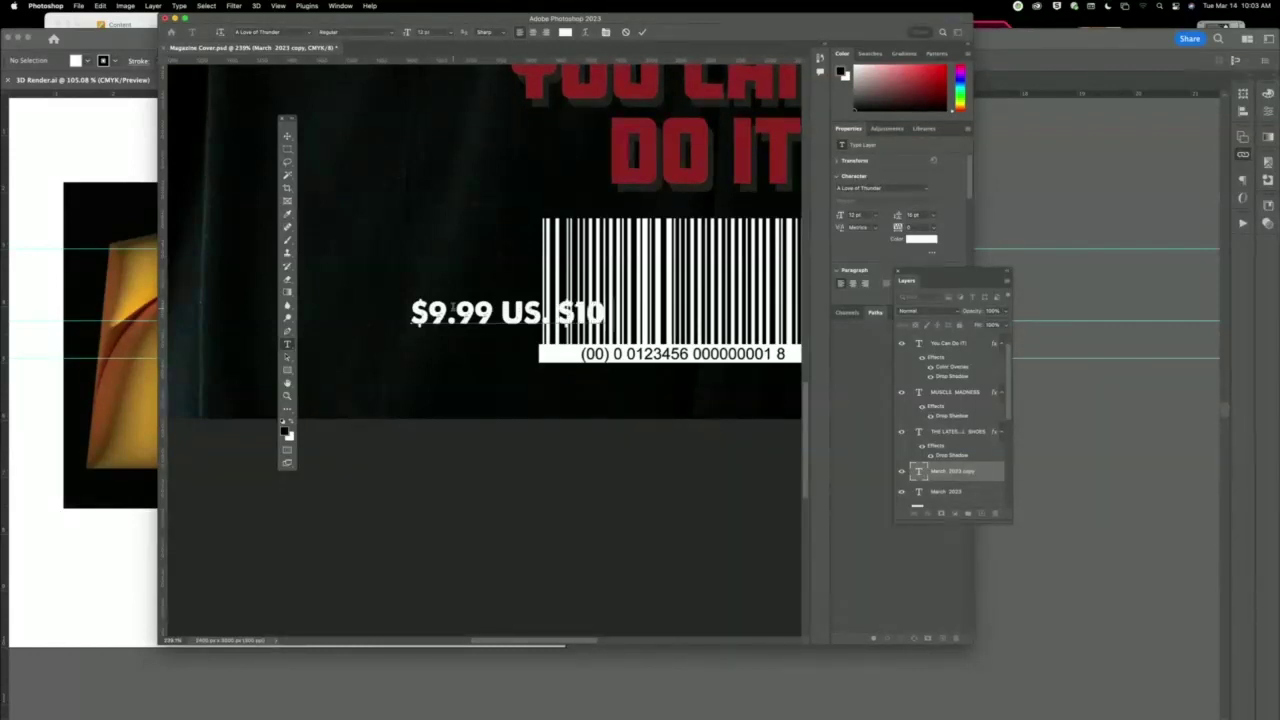
pyautogui.write('.99 CANADA')
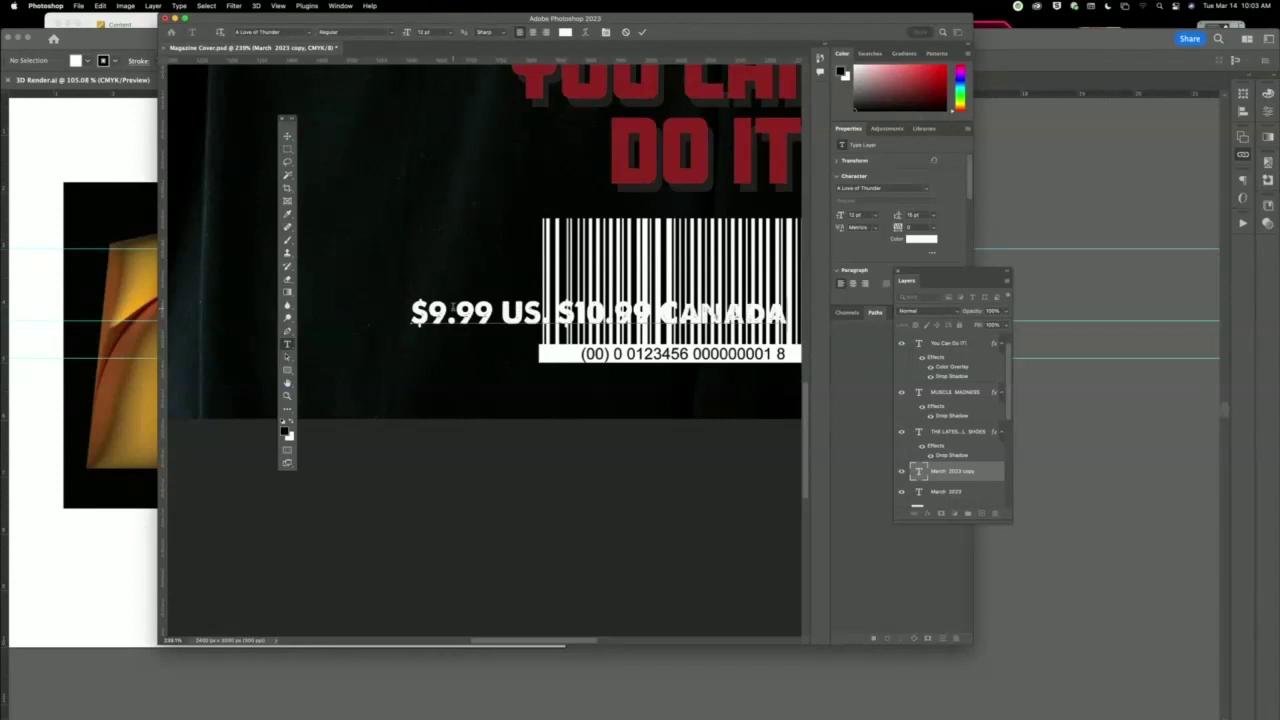
# Commit the price text, position it beside the barcode, and zoom out.
pyautogui.click(287, 135)
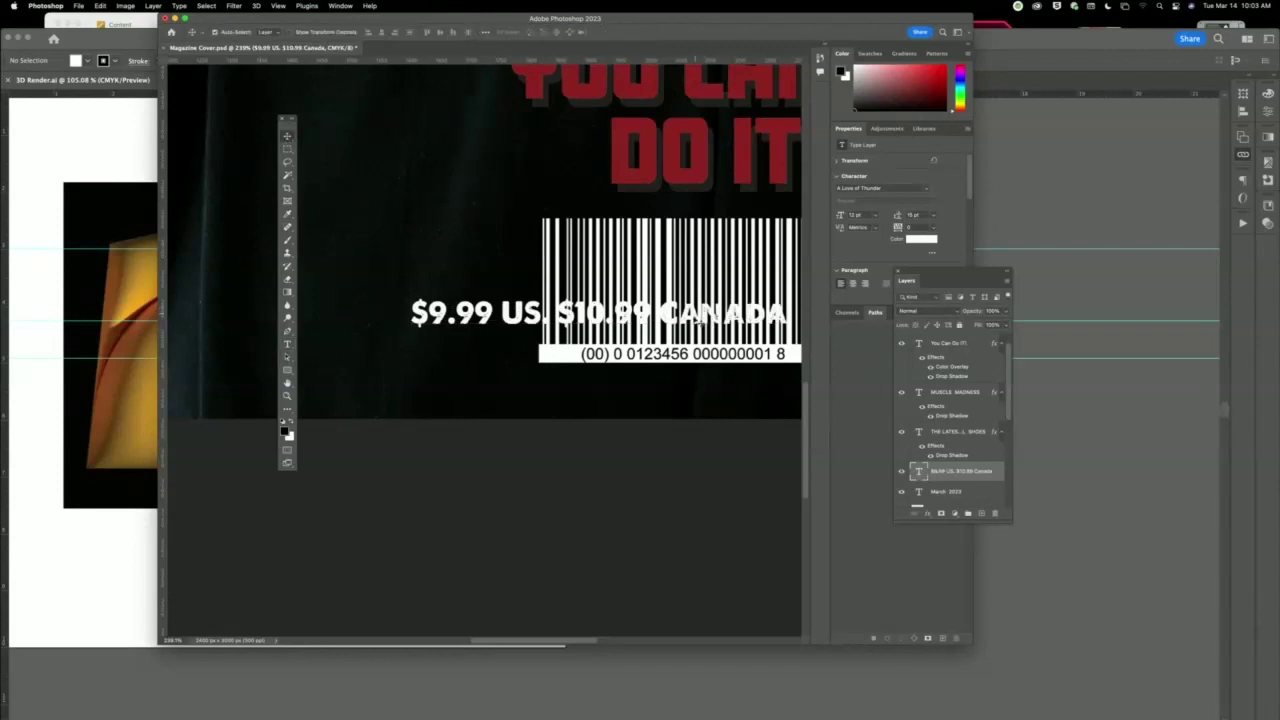
pyautogui.moveTo(697, 318); pyautogui.dragTo(438, 360)
pyautogui.press('super+minus')
pyautogui.press('super+minus')
pyautogui.press('super+minus')
# Reduce the font size of the price line.
pyautogui.click(589, 434)
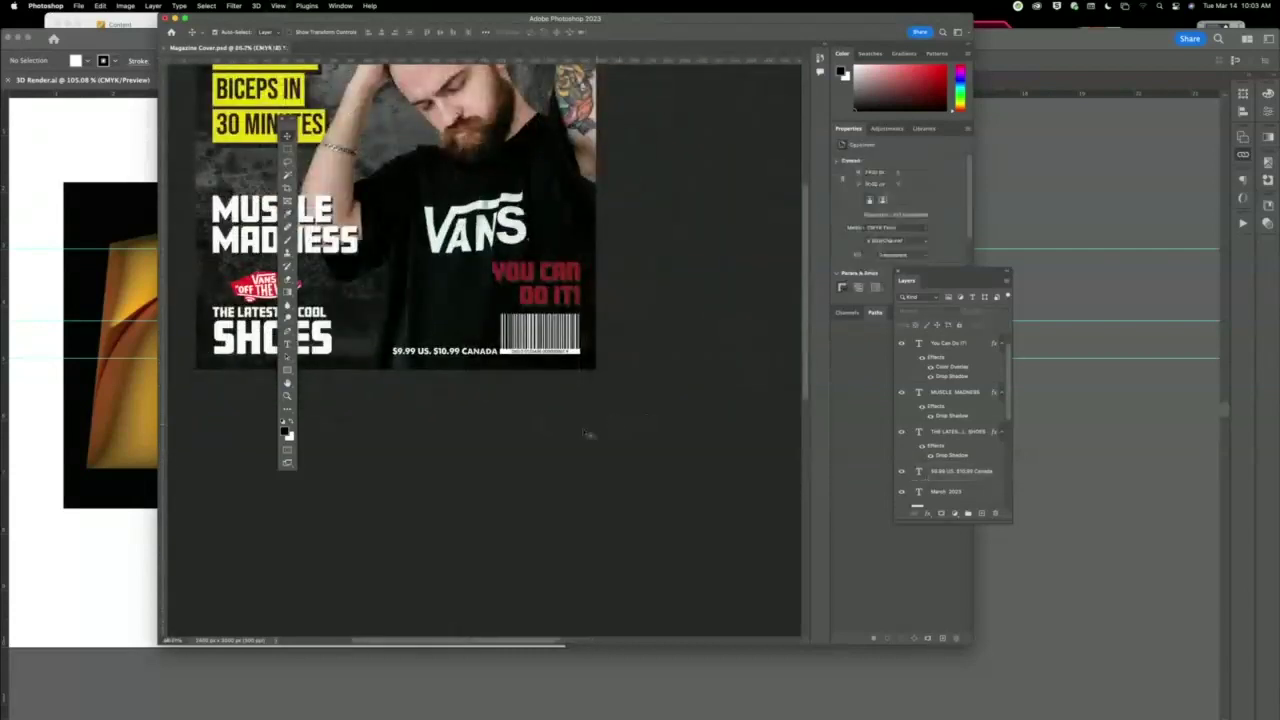
pyautogui.scroll(5, 589, 434)
pyautogui.hscroll(-5, 589, 434)
pyautogui.click(605, 487)
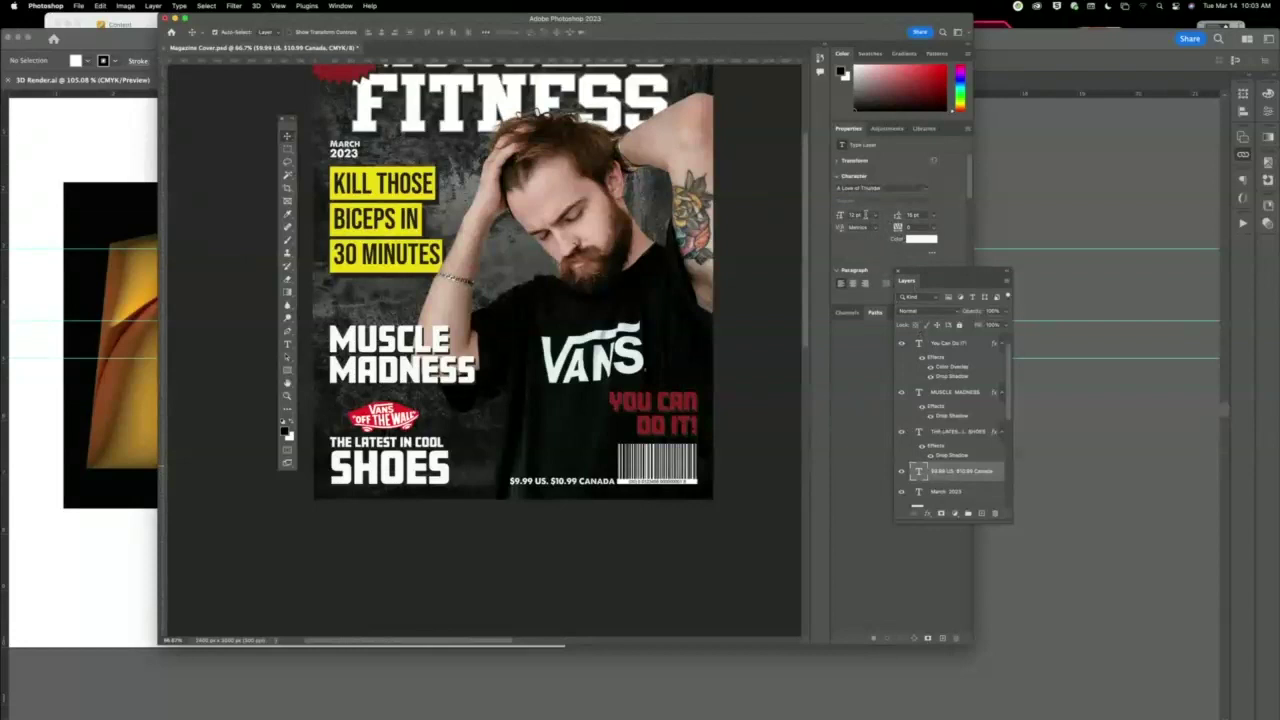
pyautogui.press('Down')
pyautogui.press('Down')
pyautogui.press('Down')
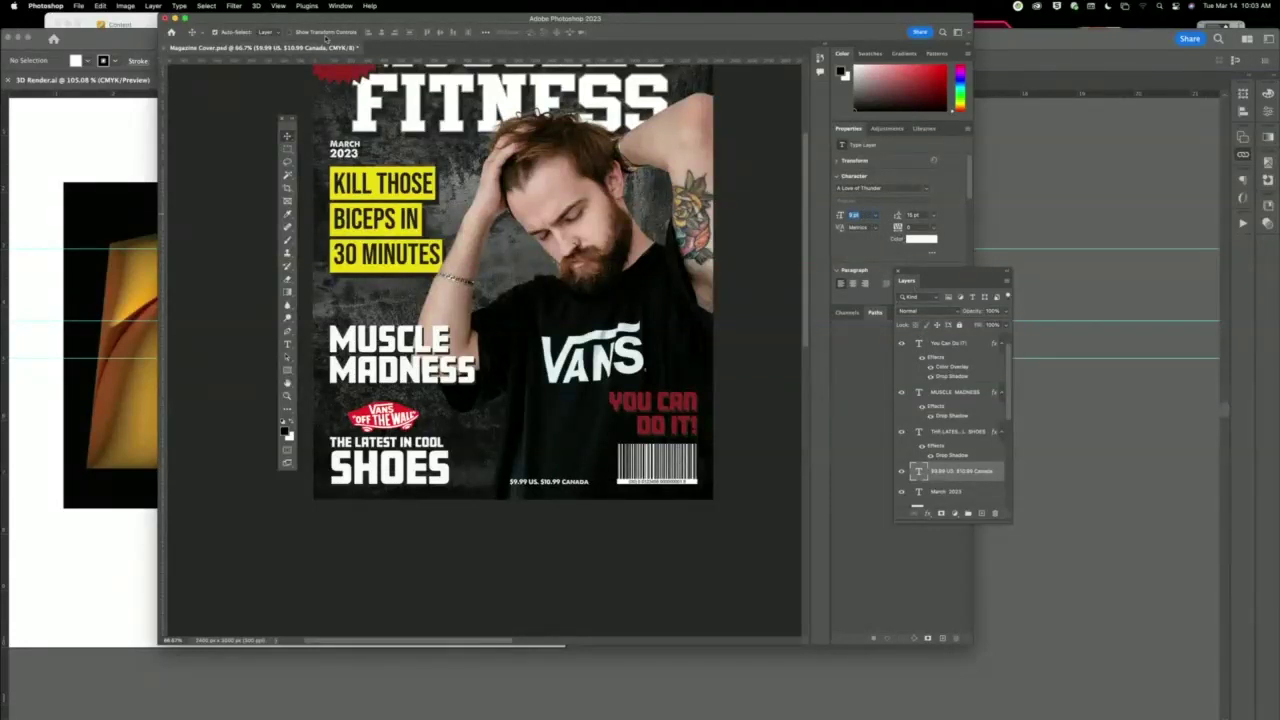
# Right-align the price line, nudge it right clear of SHOES, and raise the model photo slightly.
pyautogui.doubleClick(578, 482)
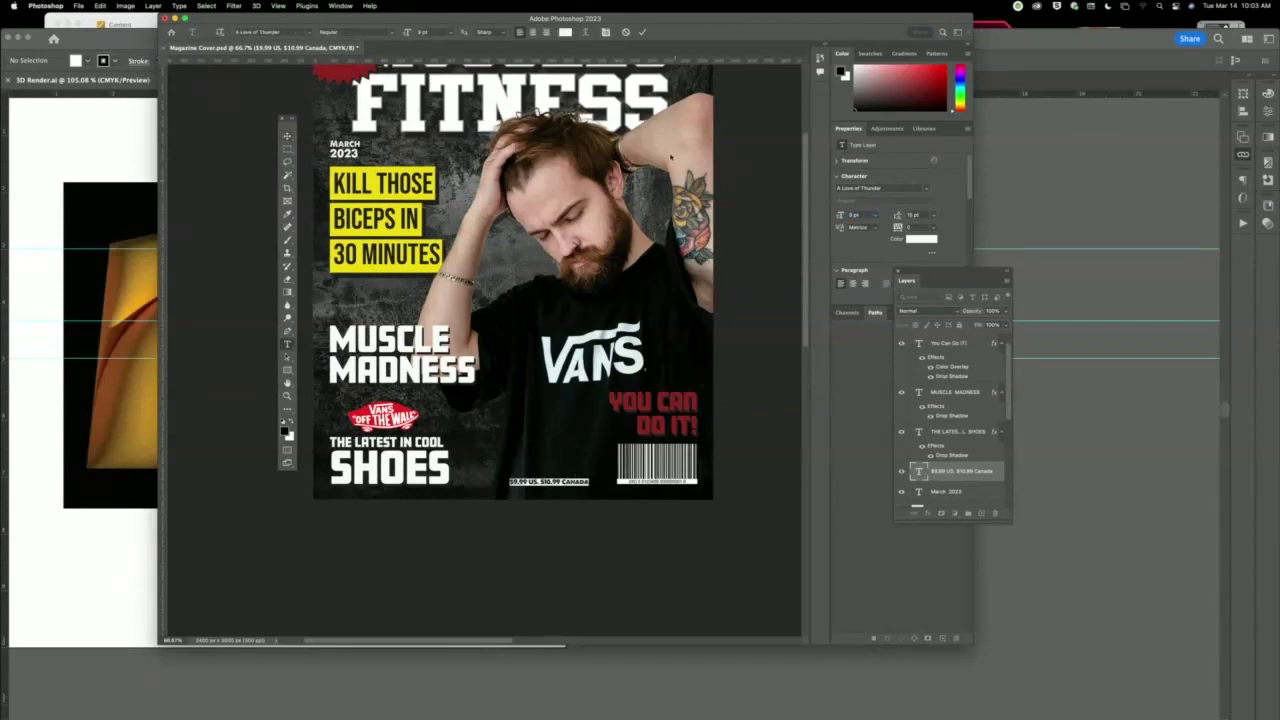
pyautogui.click(545, 32)
pyautogui.click(287, 135)
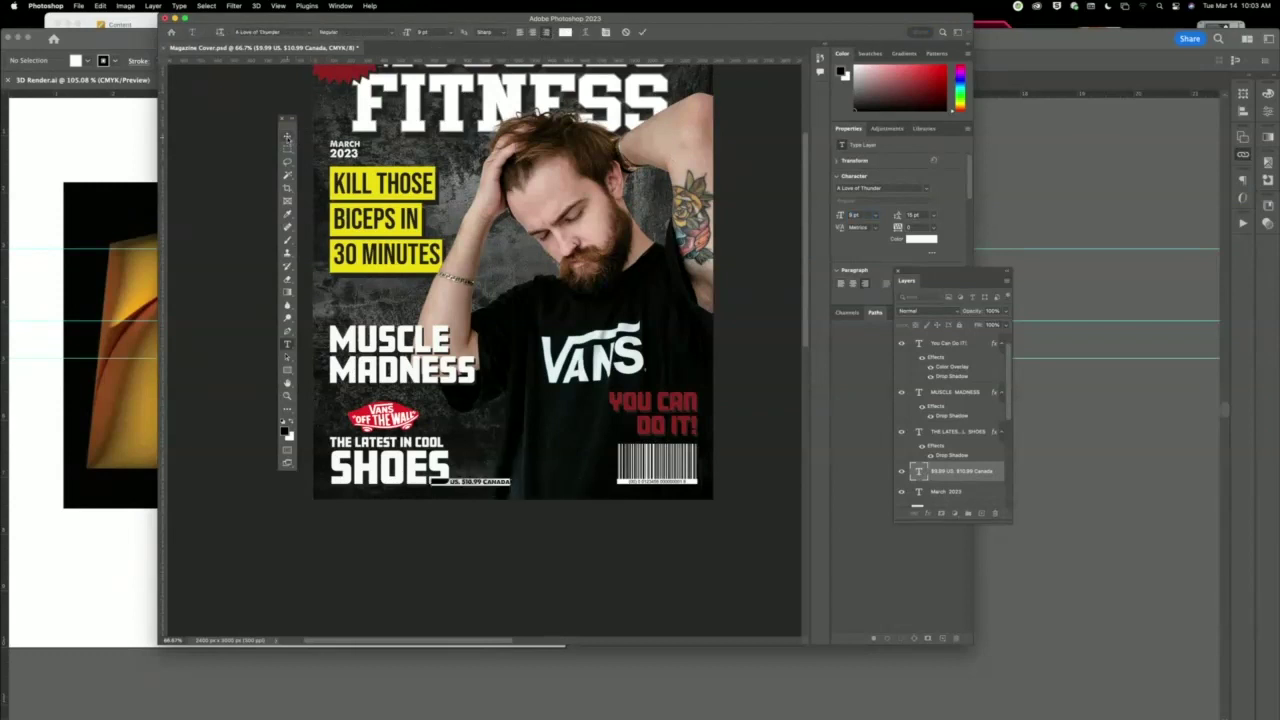
pyautogui.hotkey('shift', 'Right')
pyautogui.hotkey('shift', 'Right')
pyautogui.hotkey('shift', 'Right')
pyautogui.hotkey('shift', 'Right')
pyautogui.hotkey('shift', 'Right')
pyautogui.hotkey('shift', 'Right')
pyautogui.hotkey('shift', 'Right')
pyautogui.hotkey('shift', 'Right')
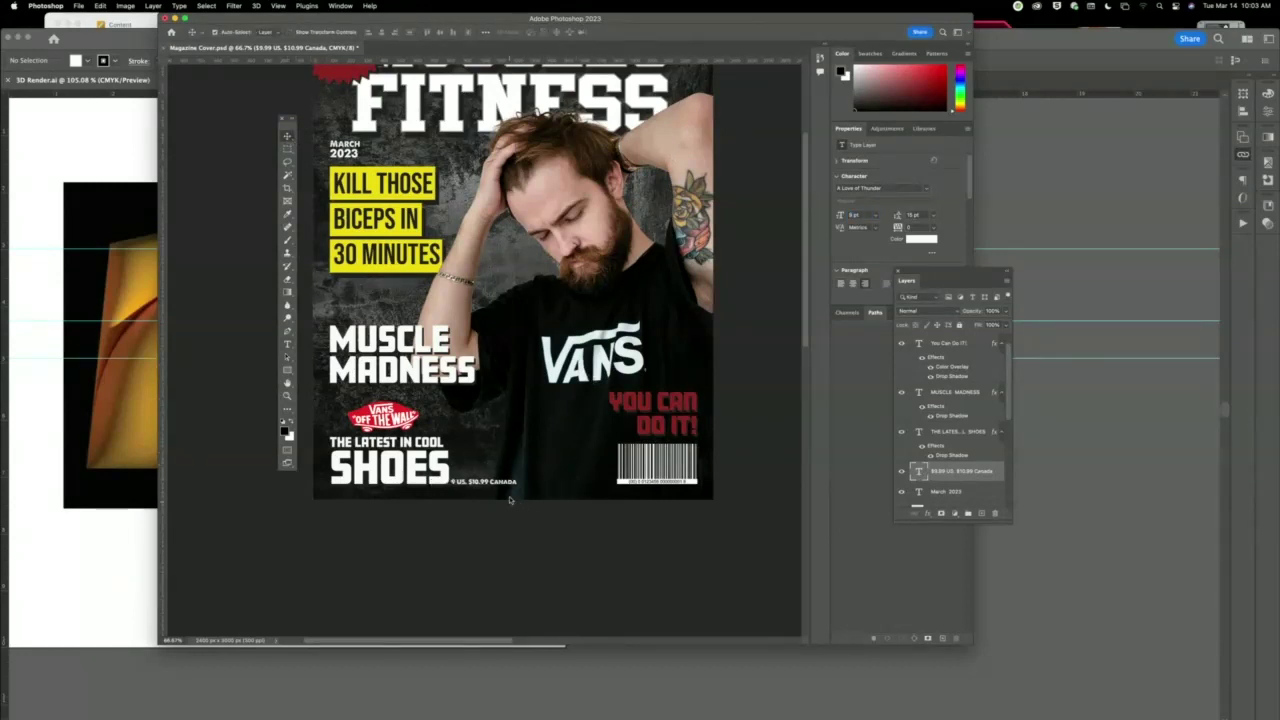
pyautogui.hotkey('shift', 'Right')
pyautogui.hotkey('shift', 'Right')
pyautogui.hotkey('shift', 'Right')
pyautogui.hotkey('shift', 'Right')
pyautogui.hotkey('shift', 'Right')
pyautogui.hotkey('shift', 'Right')
pyautogui.hotkey('shift', 'Right')
pyautogui.hotkey('shift', 'Right')
pyautogui.hotkey('shift', 'Right')
pyautogui.hotkey('shift', 'Right')
pyautogui.hotkey('shift', 'Right')
pyautogui.hotkey('shift', 'Right')
pyautogui.hotkey('shift', 'Right')
pyautogui.hotkey('shift', 'Right')
pyautogui.hotkey('shift', 'Right')
pyautogui.hotkey('shift', 'Right')
pyautogui.hotkey('shift', 'Right')
pyautogui.hotkey('shift', 'Right')
pyautogui.hotkey('shift', 'Right')
pyautogui.hotkey('shift', 'Right')
pyautogui.hotkey('shift', 'Right')
pyautogui.hotkey('shift', 'Right')
pyautogui.hotkey('shift', 'Right')
pyautogui.hotkey('shift', 'Right')
pyautogui.hotkey('shift', 'Right')
pyautogui.hotkey('shift', 'Right')
pyautogui.hotkey('shift', 'Right')
pyautogui.hotkey('shift', 'Right')
pyautogui.hotkey('shift', 'Right')
pyautogui.hotkey('shift', 'Right')
pyautogui.hotkey('shift', 'Right')
pyautogui.hotkey('shift', 'Right')
pyautogui.hotkey('shift', 'Right')
pyautogui.hotkey('shift', 'Right')
pyautogui.hotkey('shift', 'Right')
pyautogui.hotkey('shift', 'Right')
pyautogui.hotkey('shift', 'Right')
pyautogui.hotkey('shift', 'Right')
pyautogui.hotkey('shift', 'Right')
pyautogui.hotkey('shift', 'Right')
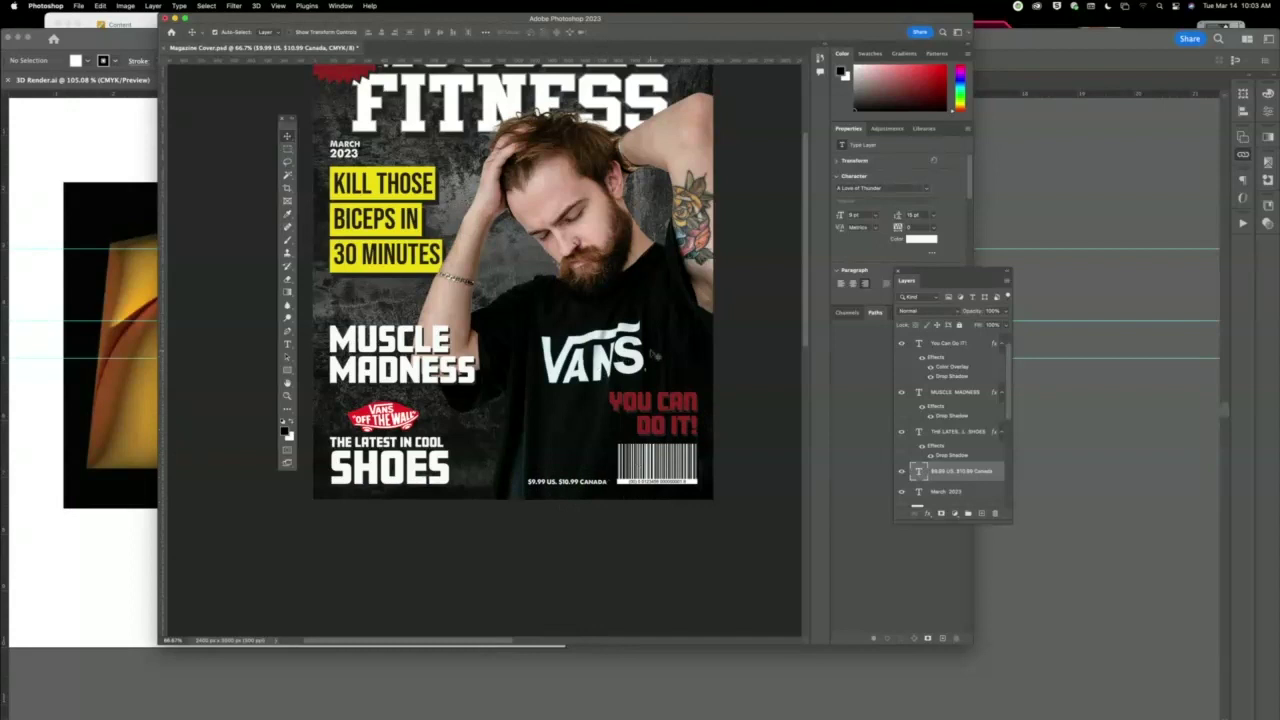
pyautogui.click(662, 354)
pyautogui.moveTo(662, 354); pyautogui.dragTo(668, 344)
# Raise the YOU CAN DO IT! text a little.
pyautogui.doubleClick(665, 426)
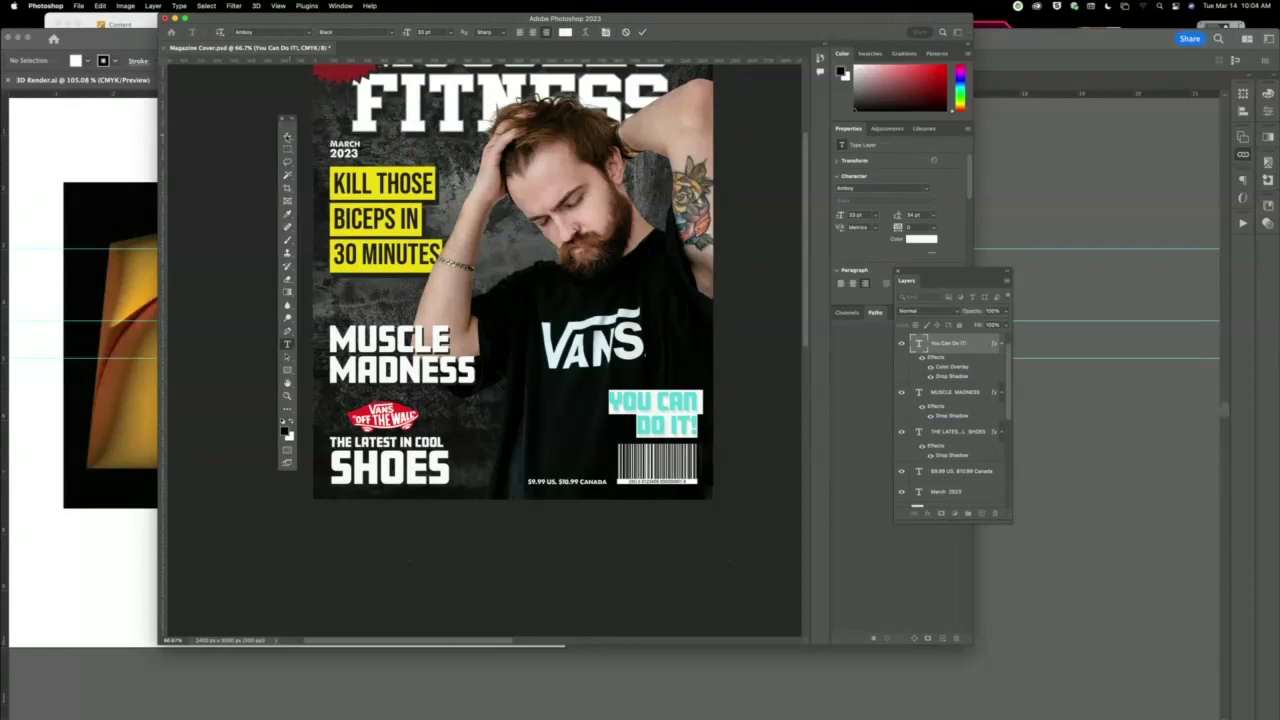
pyautogui.click(287, 136)
pyautogui.moveTo(665, 432); pyautogui.dragTo(662, 412)
# Move the price line directly above the barcode and deselect it.
pyautogui.moveTo(585, 482); pyautogui.dragTo(674, 437)
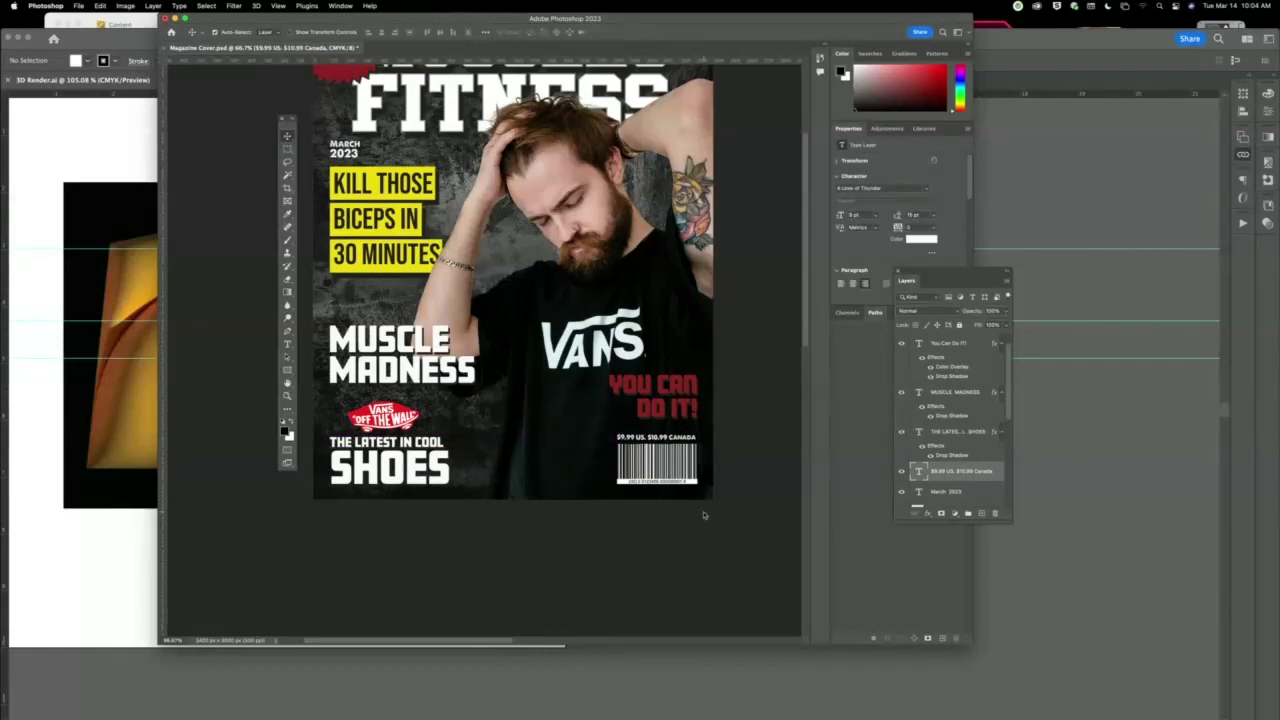
pyautogui.press('Down')
pyautogui.click(734, 533)
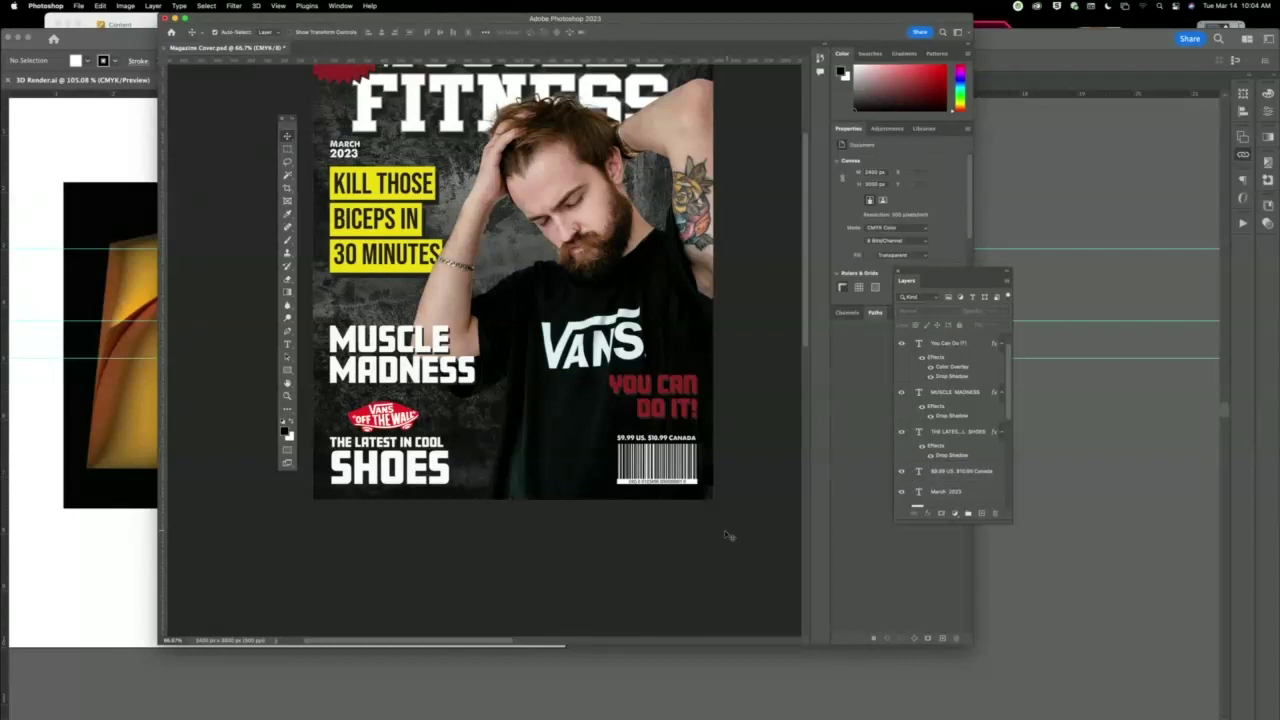
pyautogui.scroll(5, 546, 335)
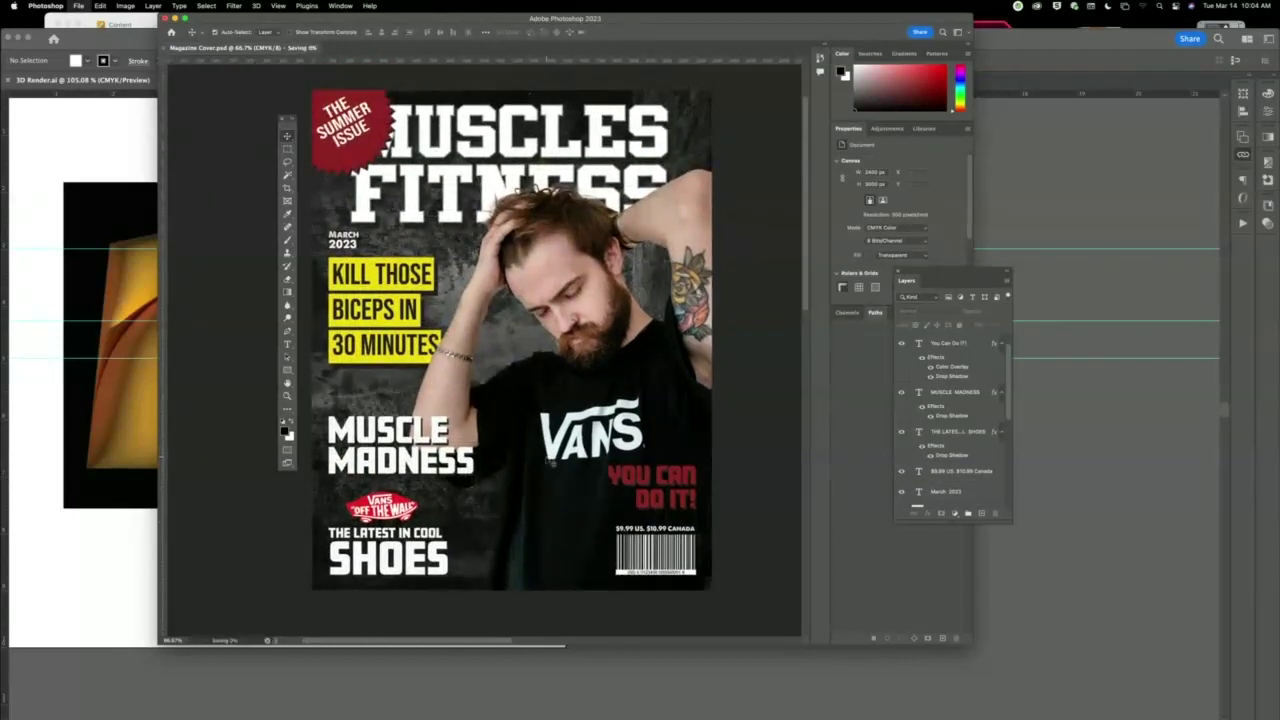
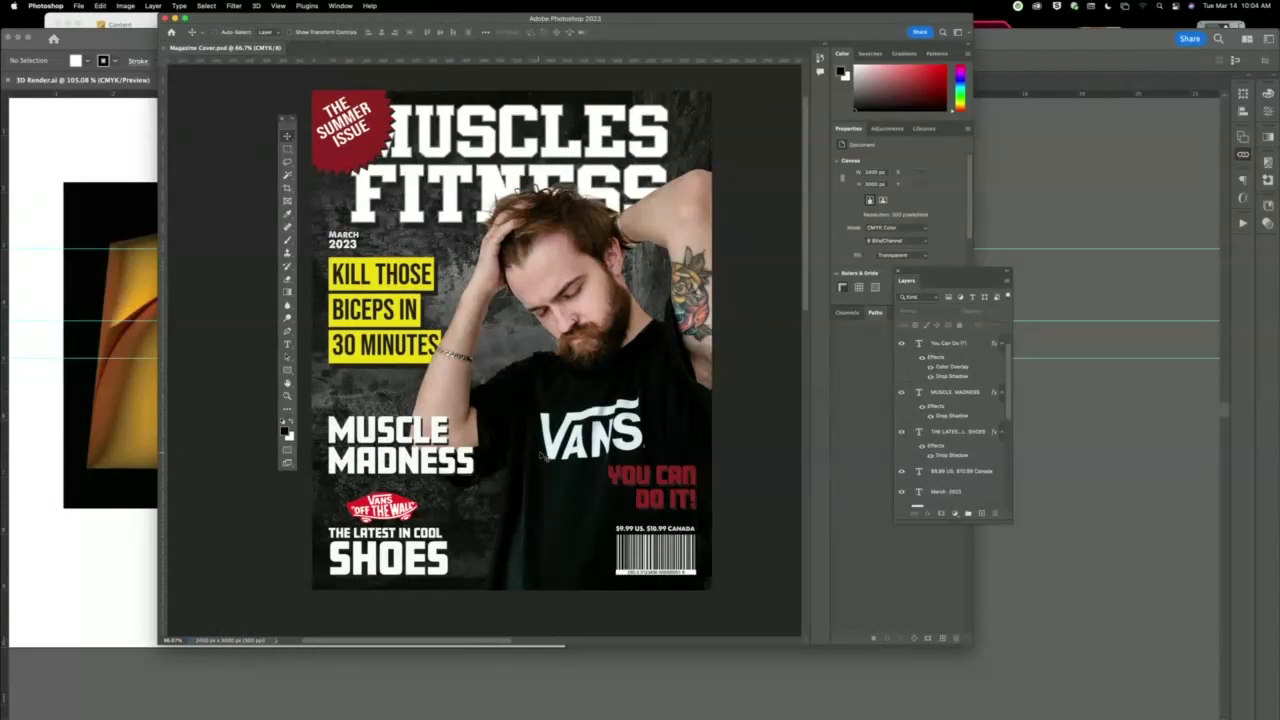
# Cancel the Save As dialog and switch over to Finder.
pyautogui.press('super+shift+s')
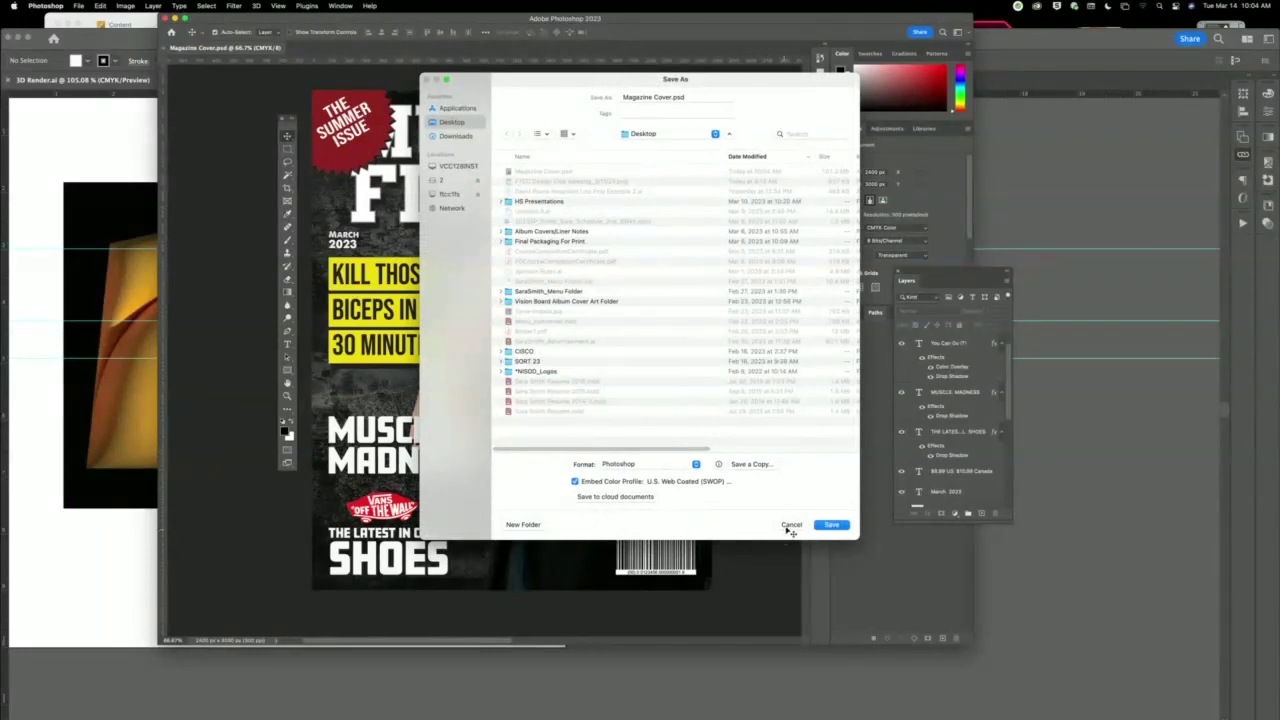
pyautogui.click(826, 524)
pyautogui.moveTo(420, 716)
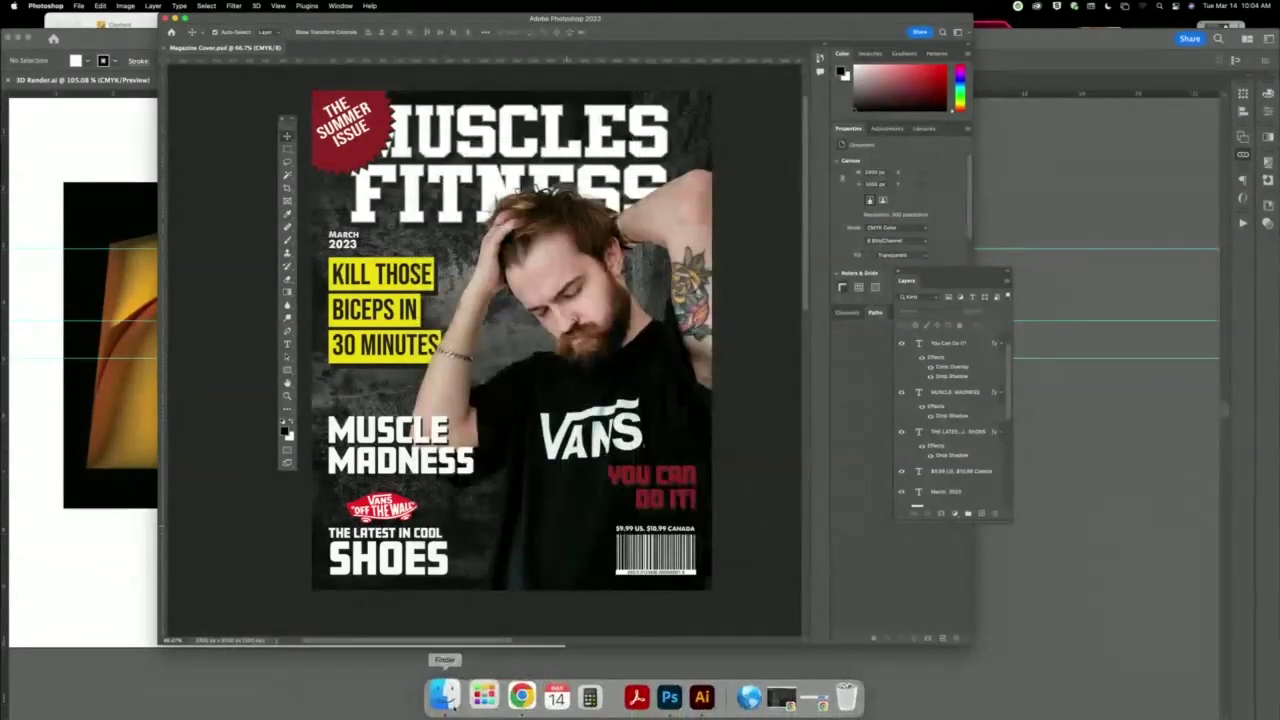
pyautogui.click(68, 24)
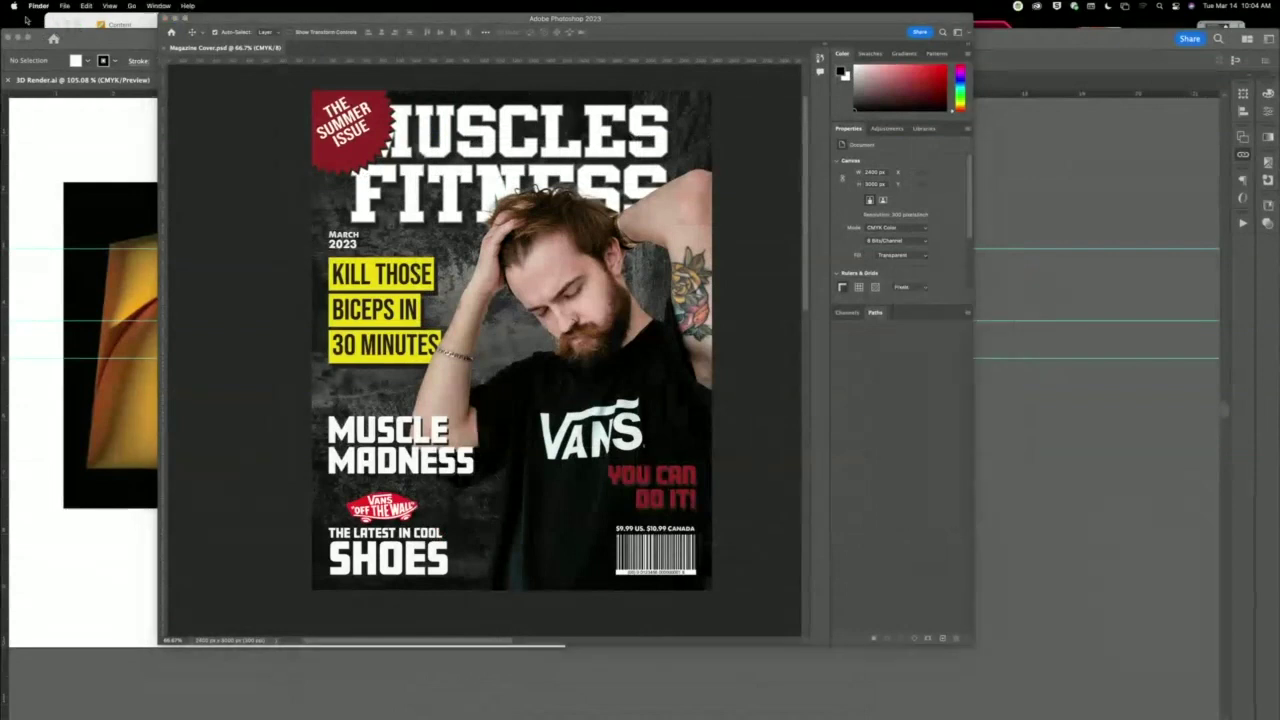
# Connect to the 10.8.10.26 server as Guest and mount its Public share.
pyautogui.click(131, 6)
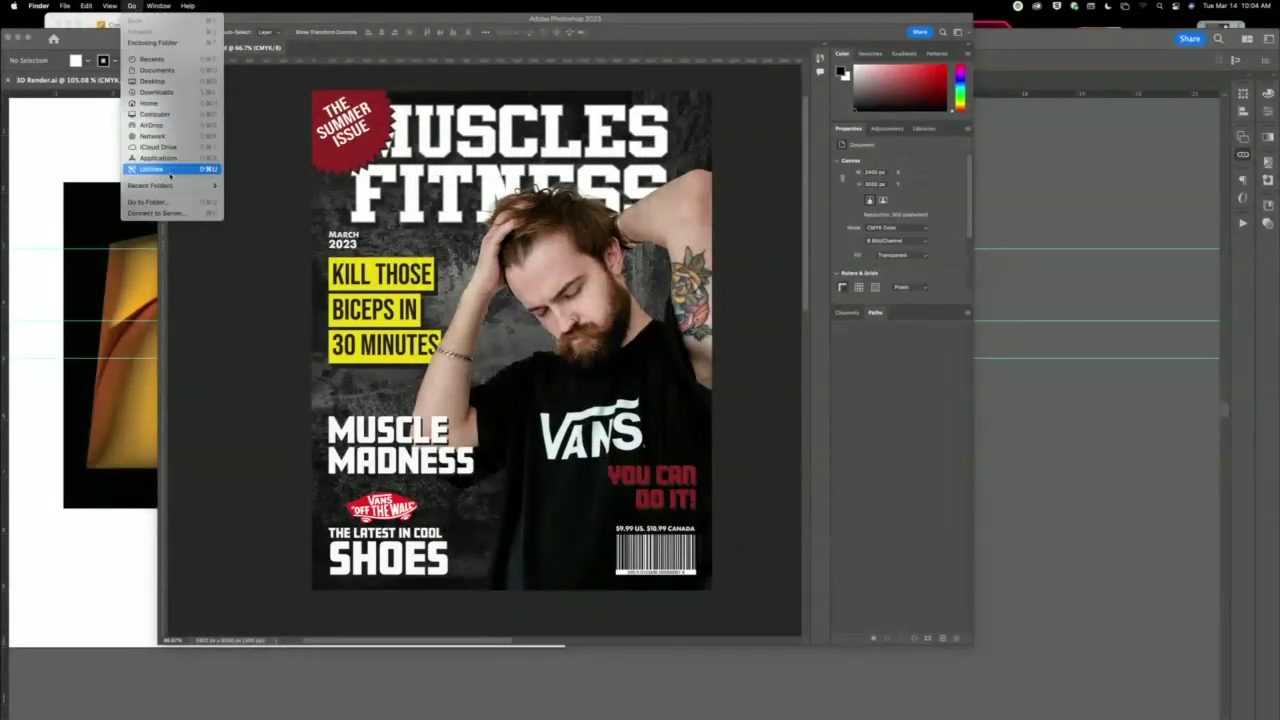
pyautogui.click(160, 213)
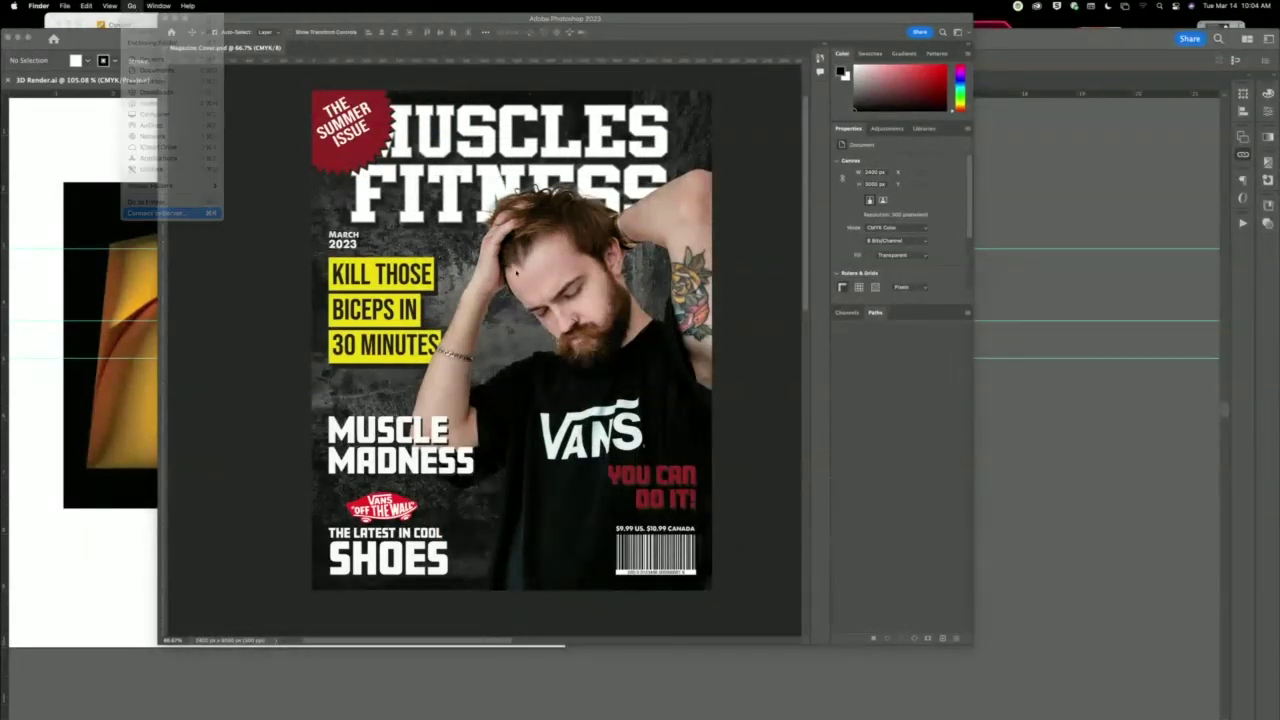
pyautogui.click(673, 262)
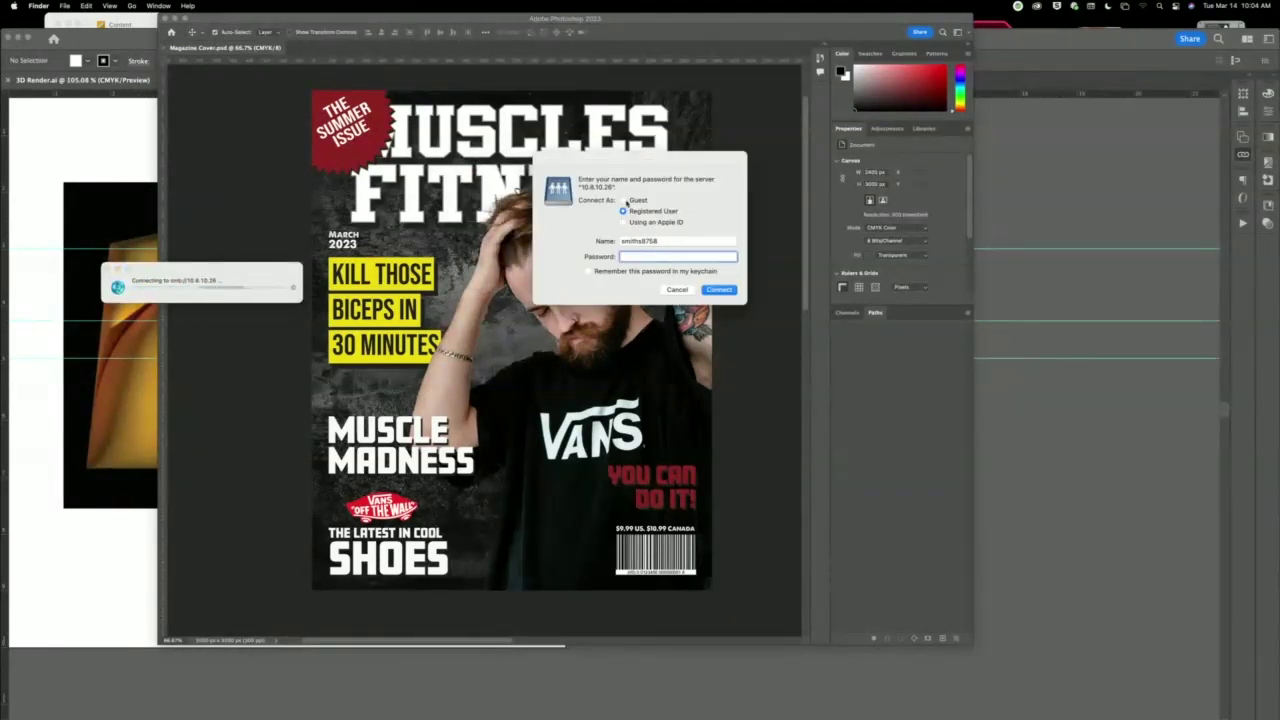
pyautogui.click(624, 200)
pyautogui.click(719, 241)
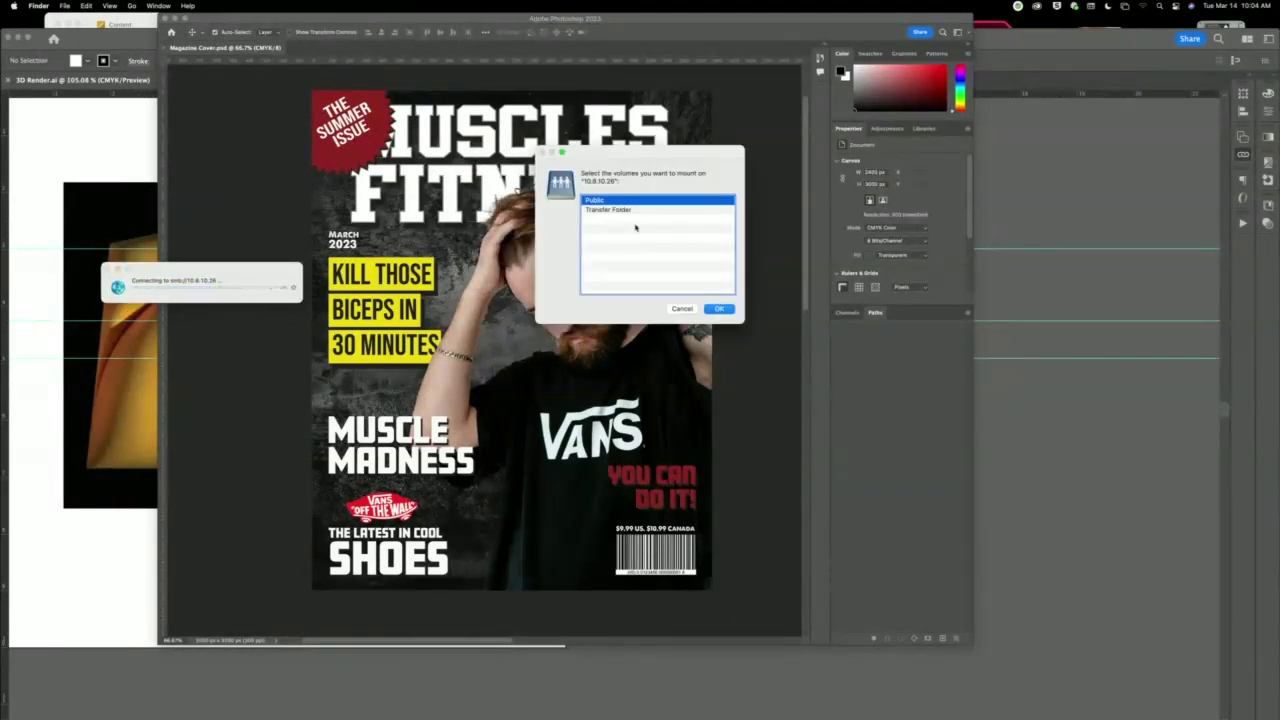
pyautogui.click(730, 331)
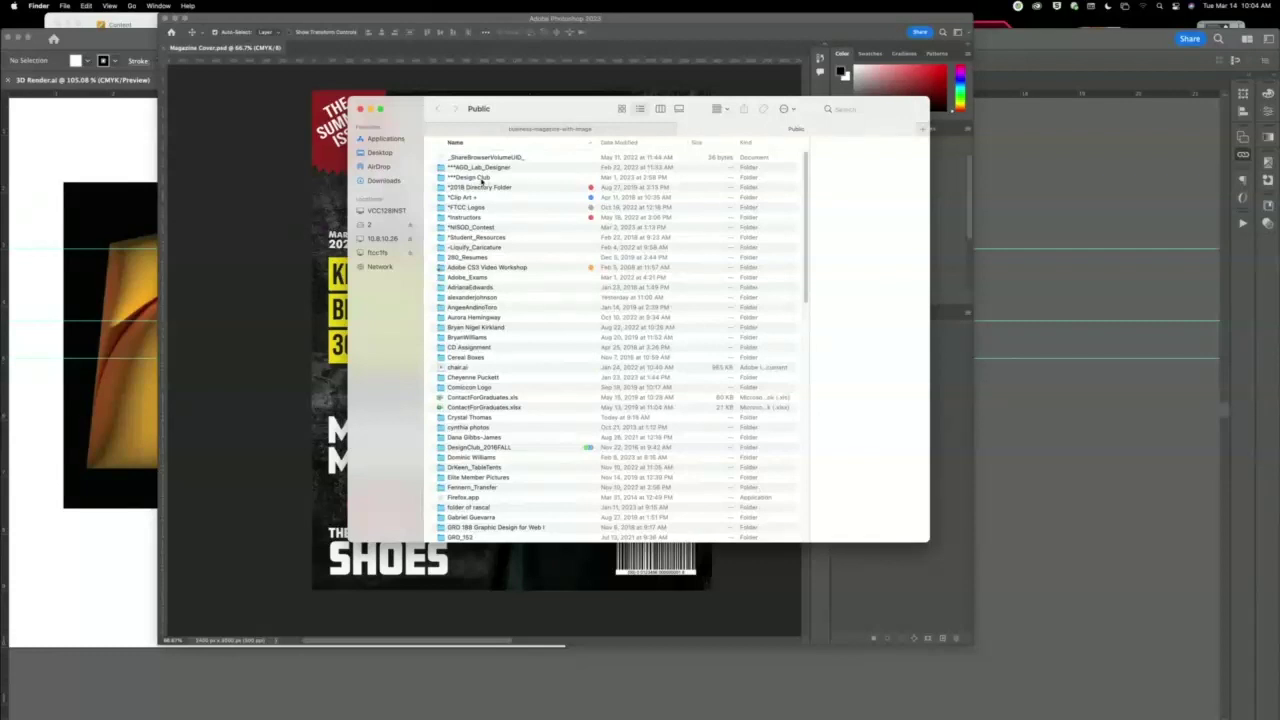
# Browse Design Club and its Comic Con Design Challenge #2_2023 folder, then return to Photoshop.
pyautogui.doubleClick(490, 179)
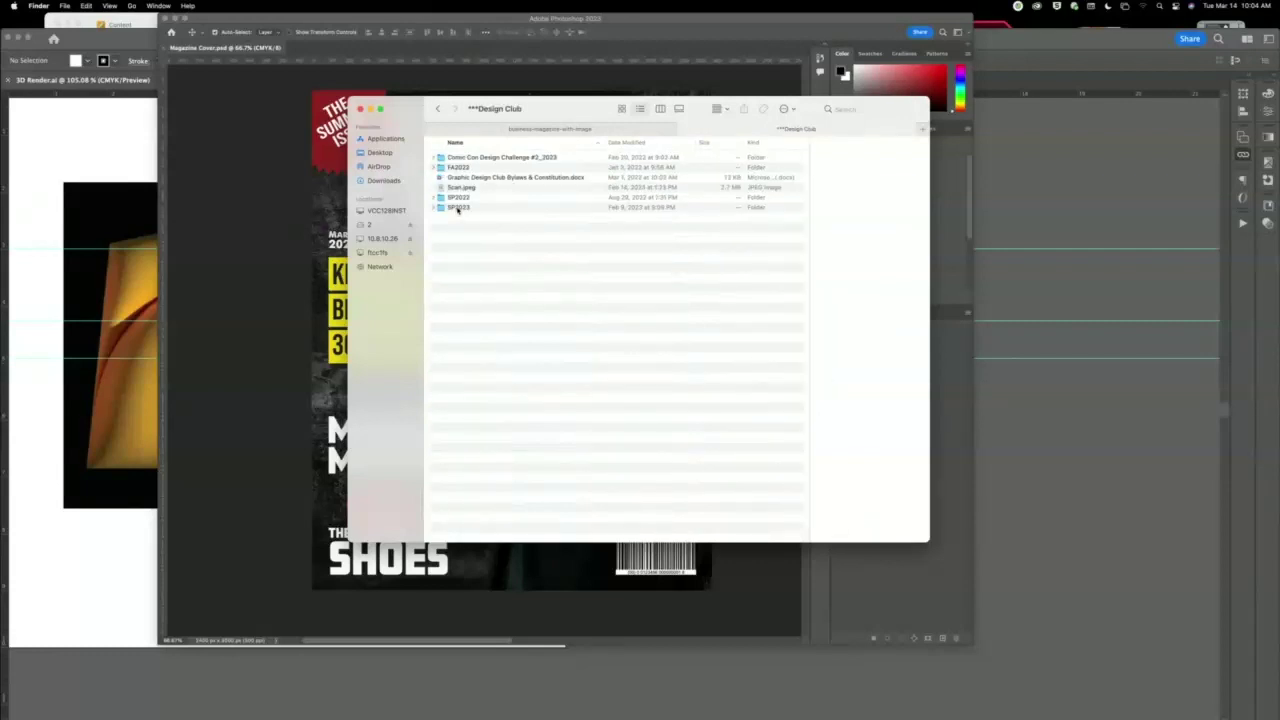
pyautogui.doubleClick(520, 158)
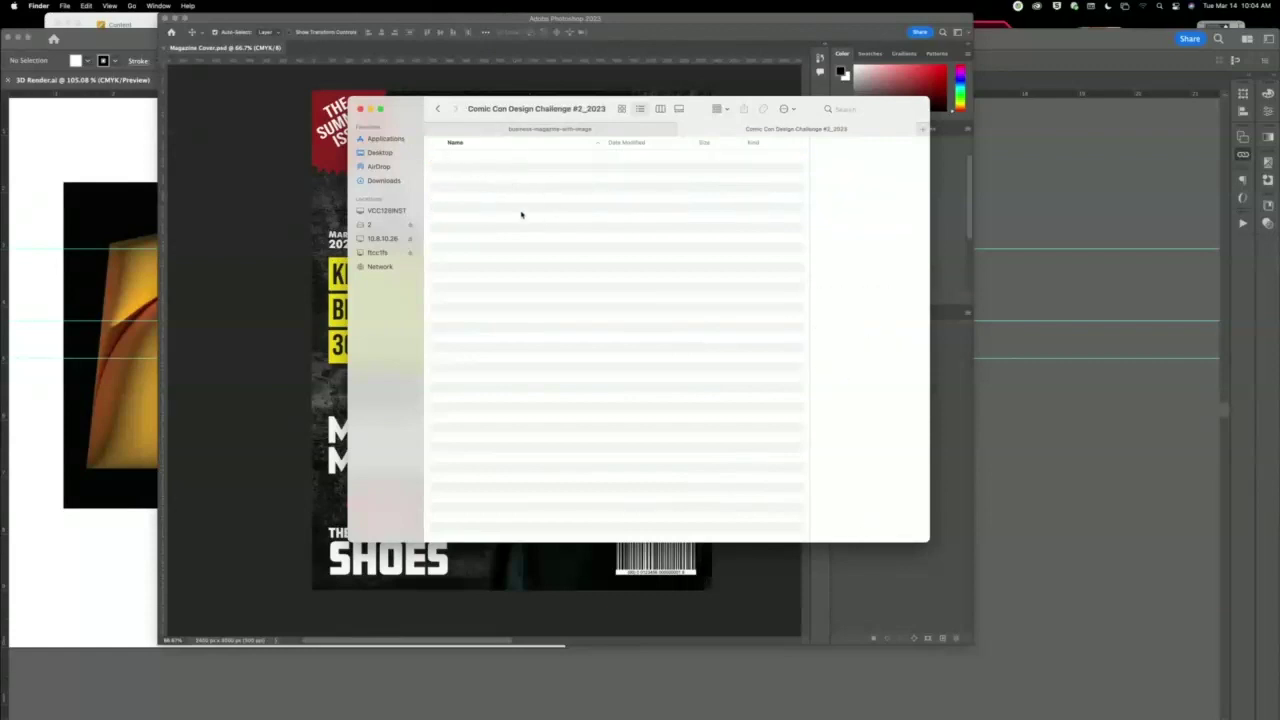
pyautogui.click(437, 108)
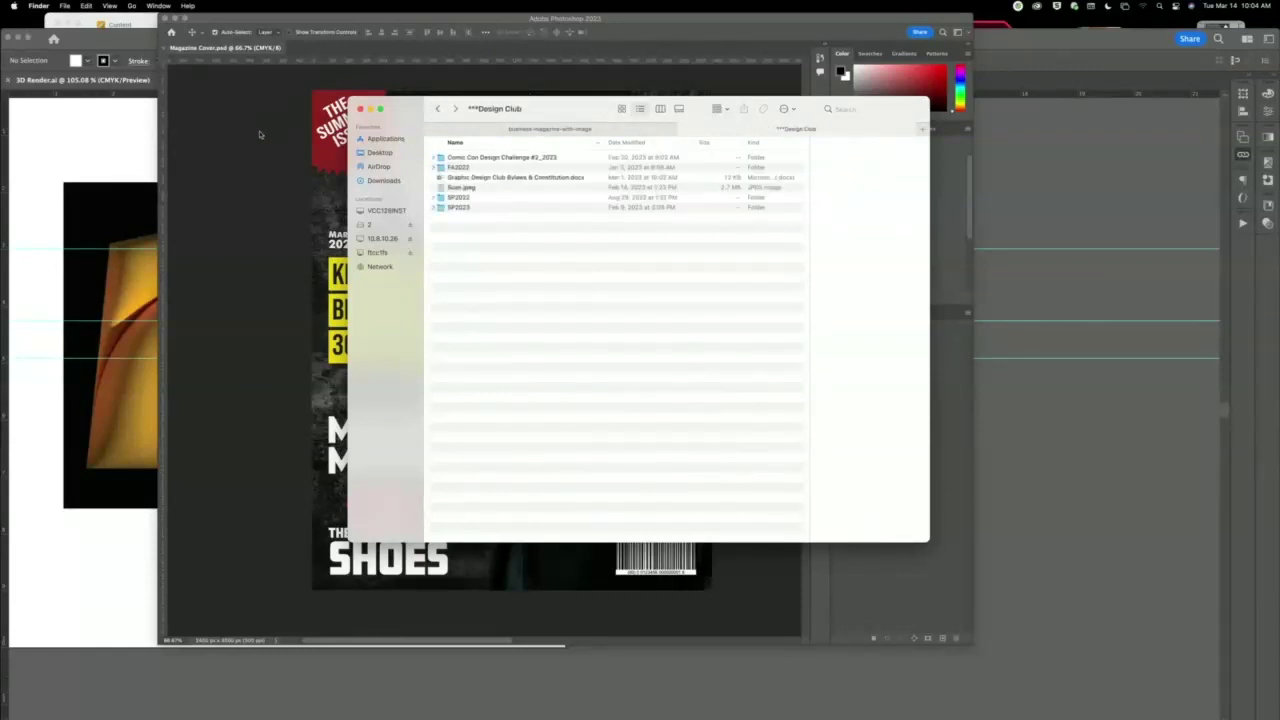
pyautogui.click(259, 134)
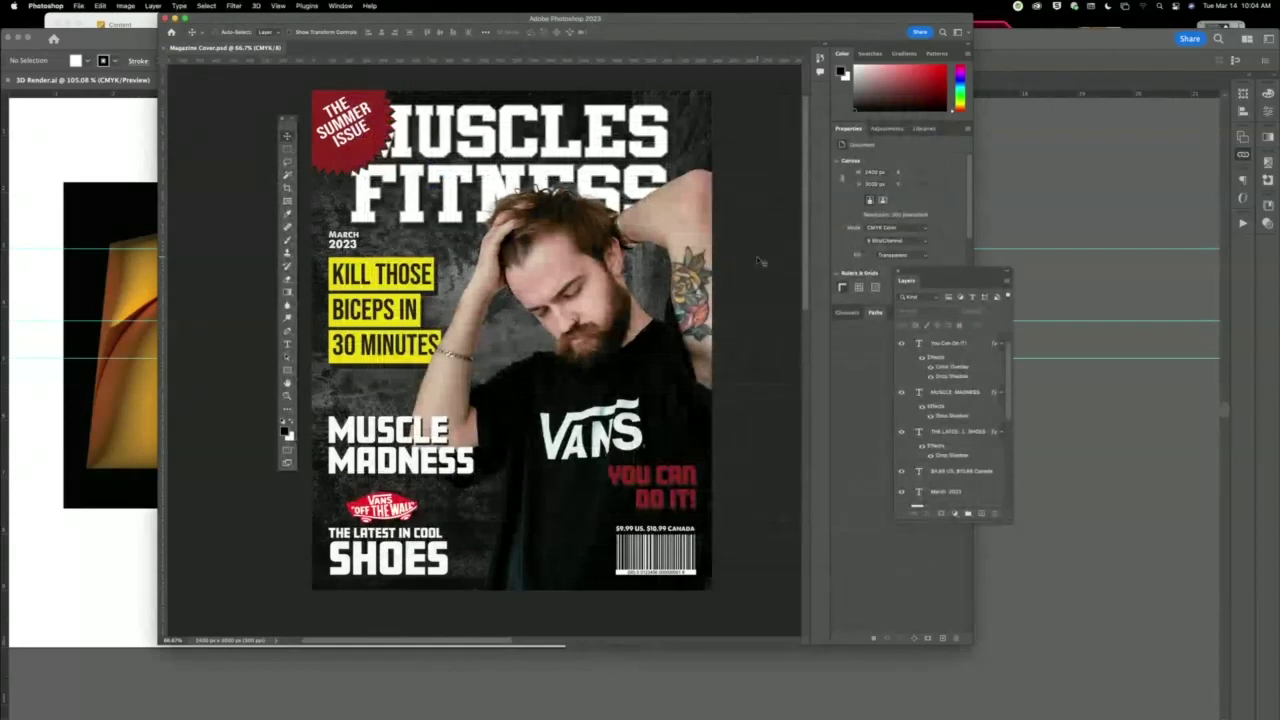
# Target 10.8.10.26 > Public > Design Club > Comic Con Design Challenge #2_2023 in Save As.
pyautogui.press('super+shift+s')
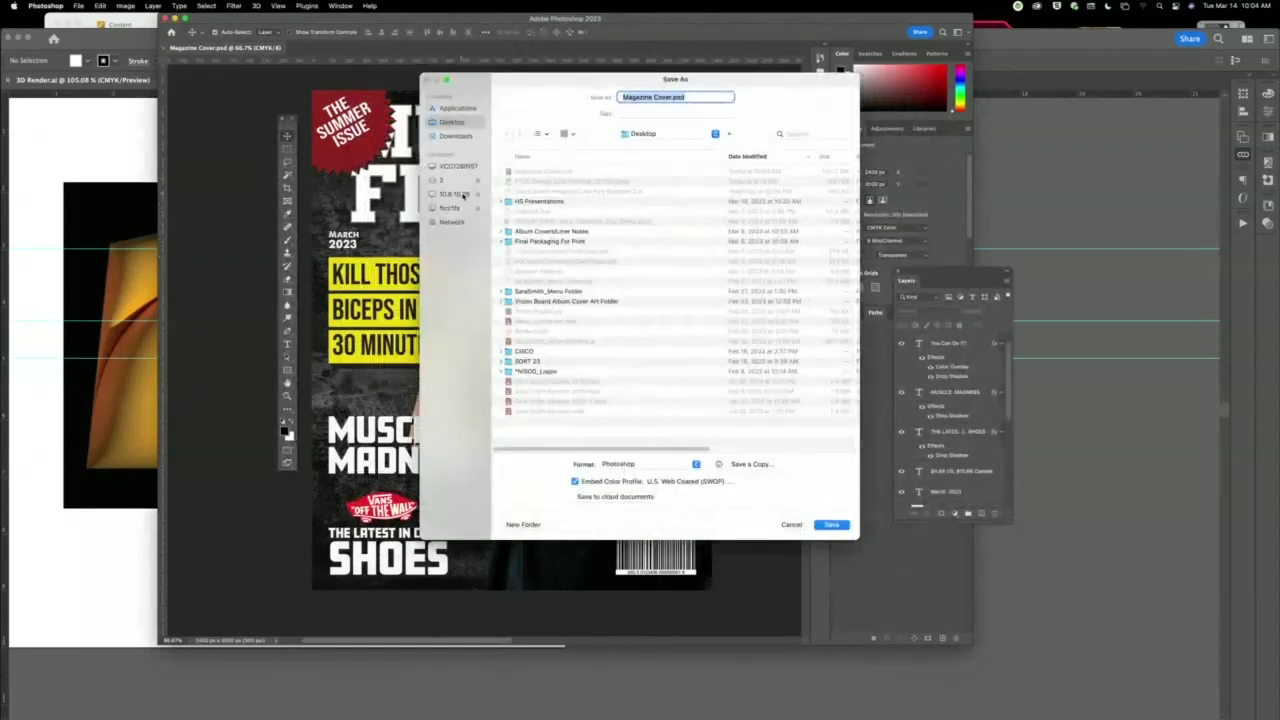
pyautogui.click(458, 194)
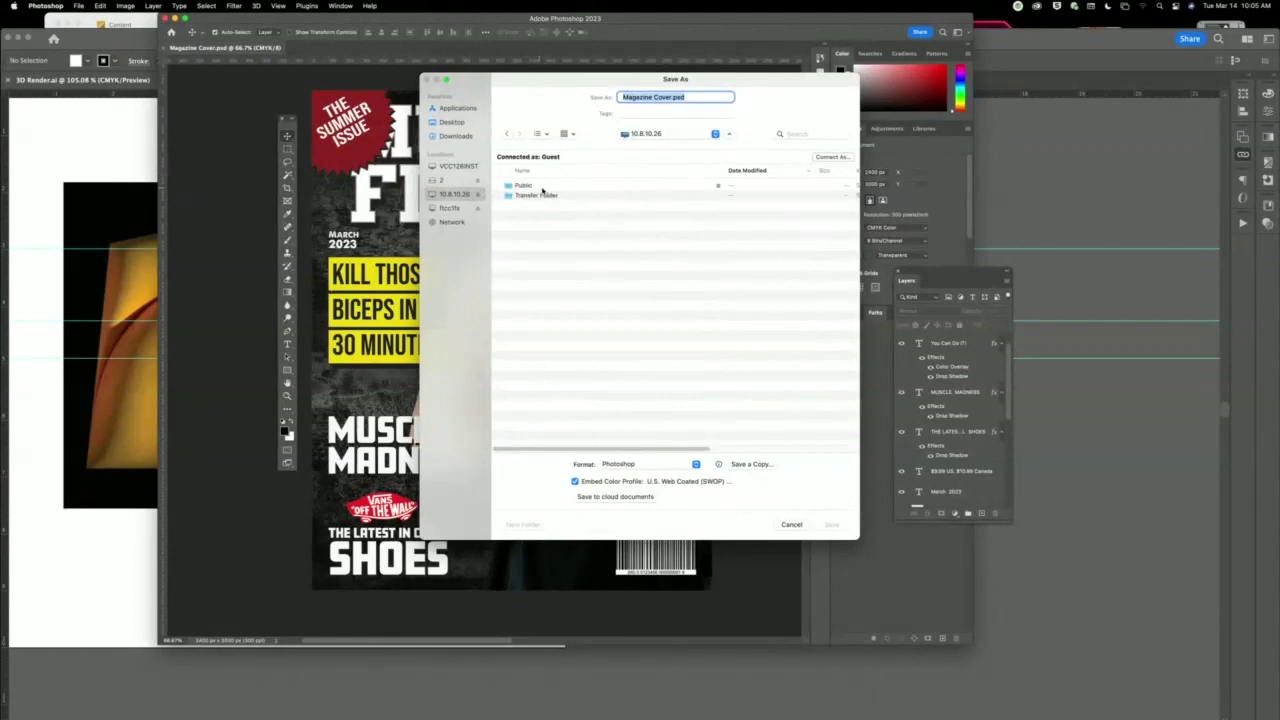
pyautogui.doubleClick(541, 189)
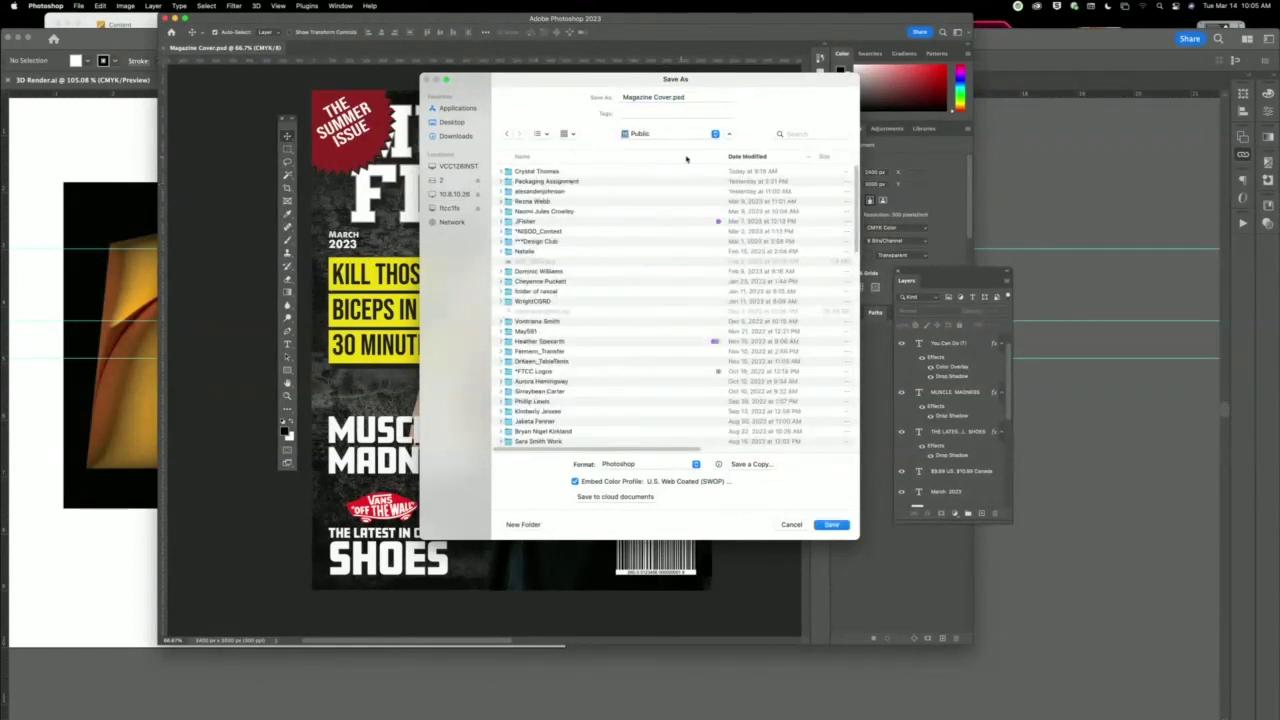
pyautogui.click(697, 158)
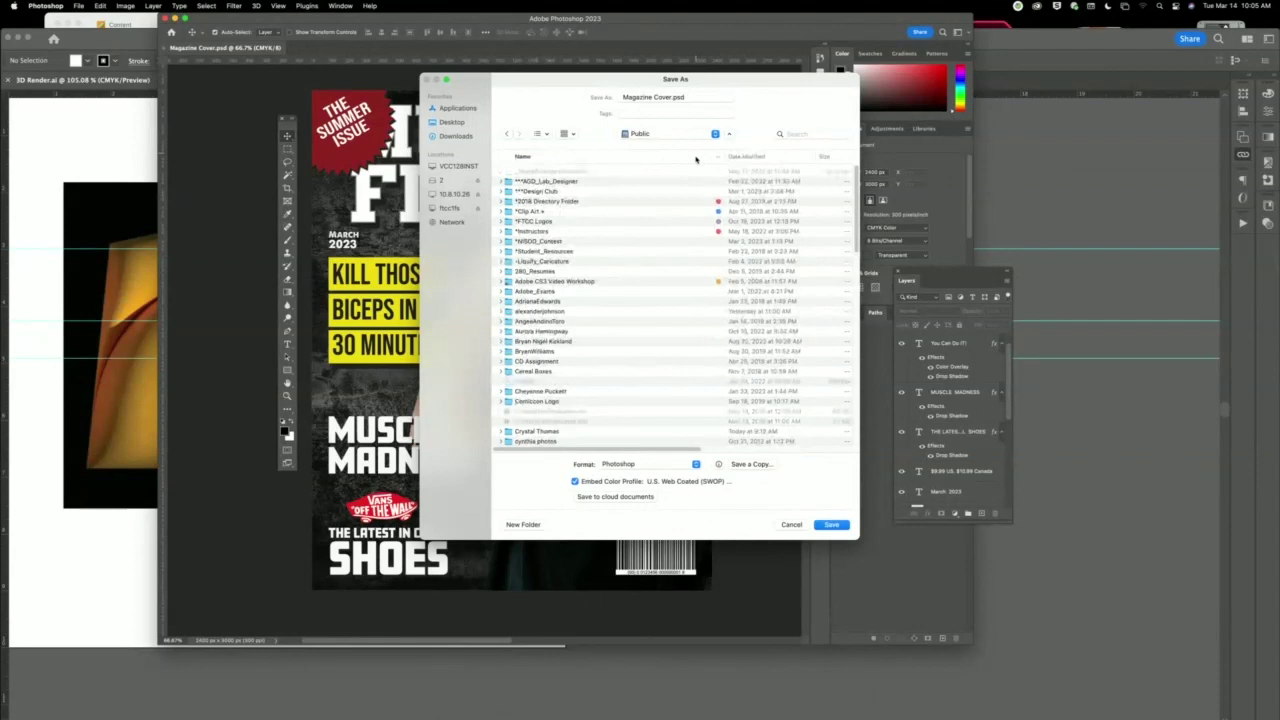
pyautogui.doubleClick(545, 191)
pyautogui.doubleClick(559, 173)
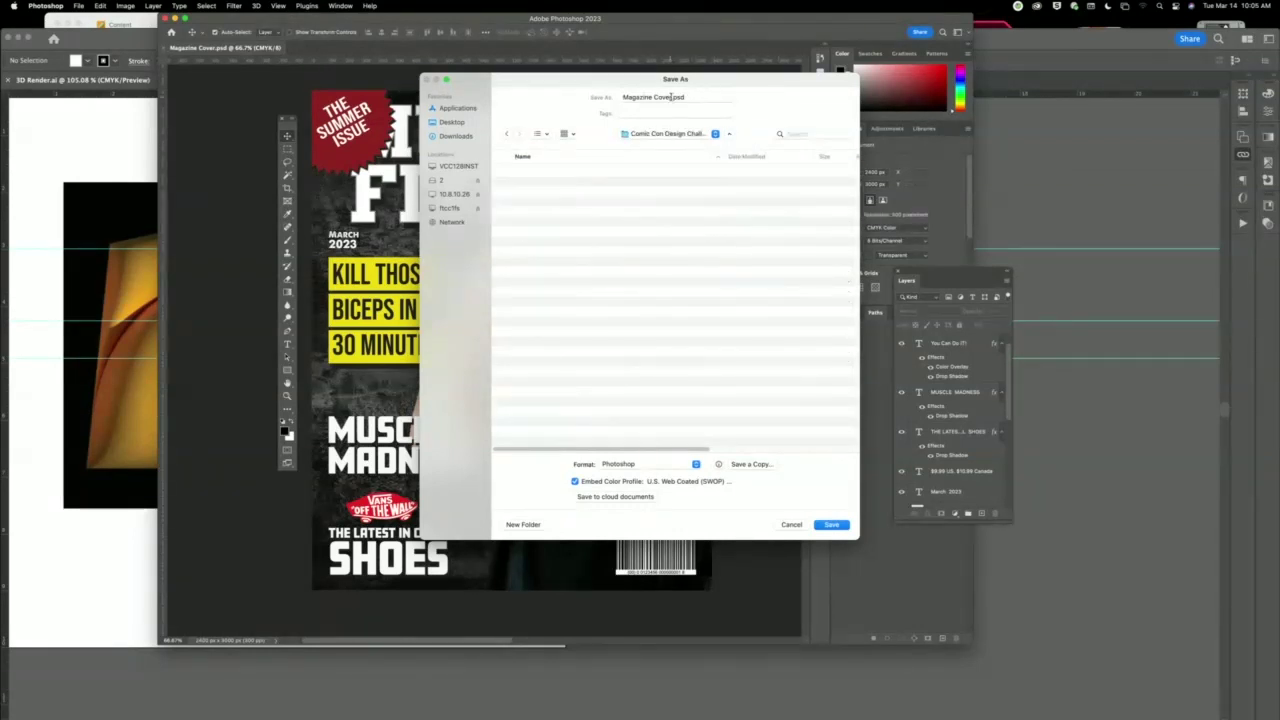
# Prefix the author's name to the file name, underscore the space, and save.
pyautogui.click(623, 97)
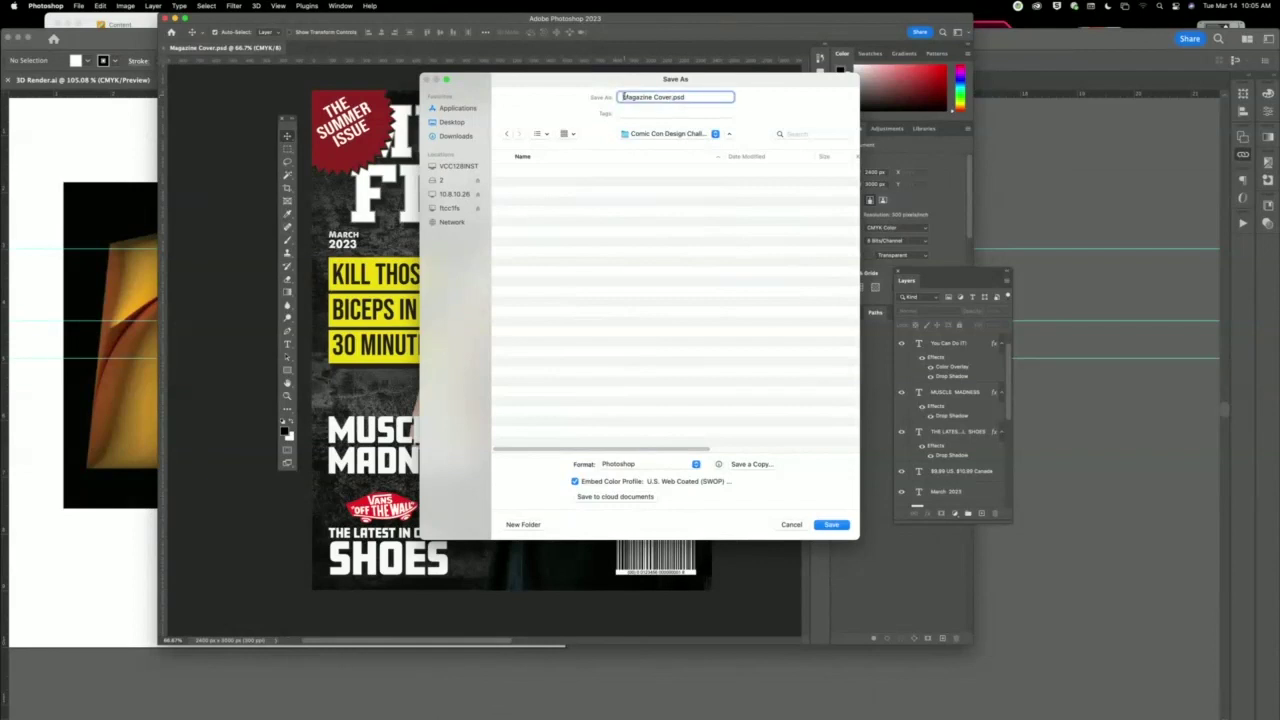
pyautogui.click(834, 525)
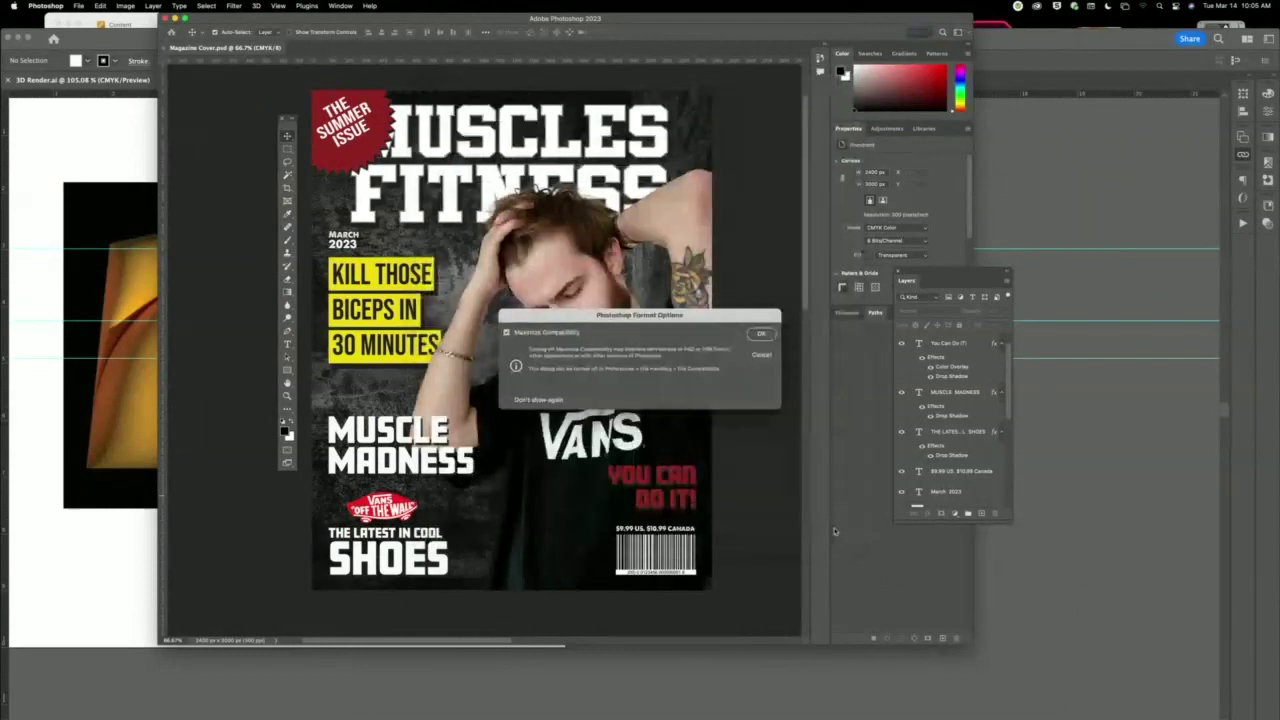
# Accept the PSD compatibility options and review the cover's Image Size without changes.
pyautogui.click(760, 334)
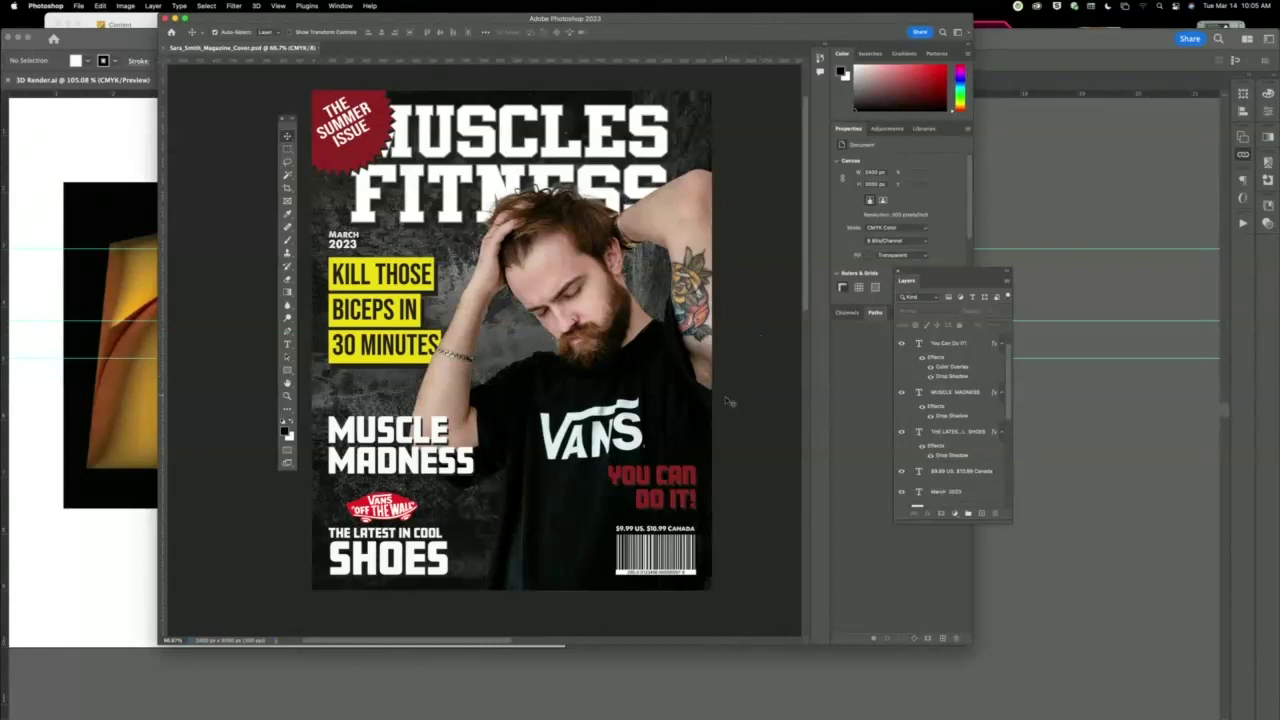
pyautogui.click(126, 6)
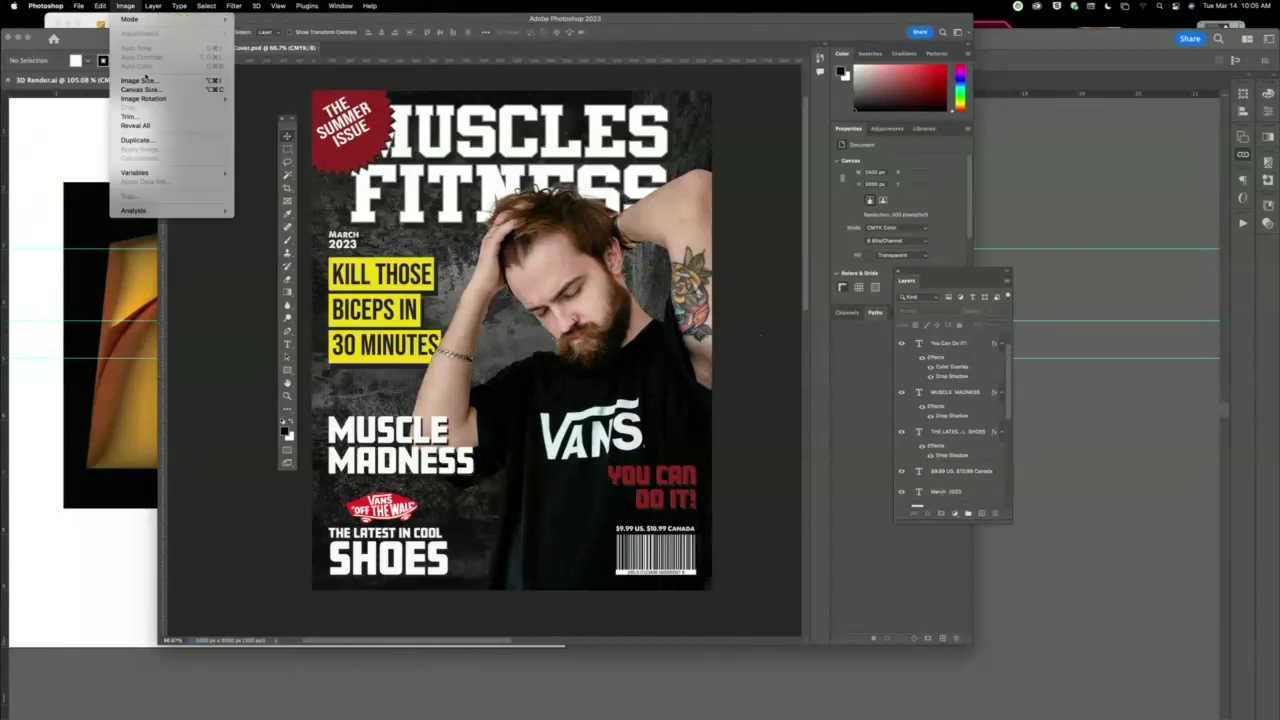
pyautogui.click(150, 80)
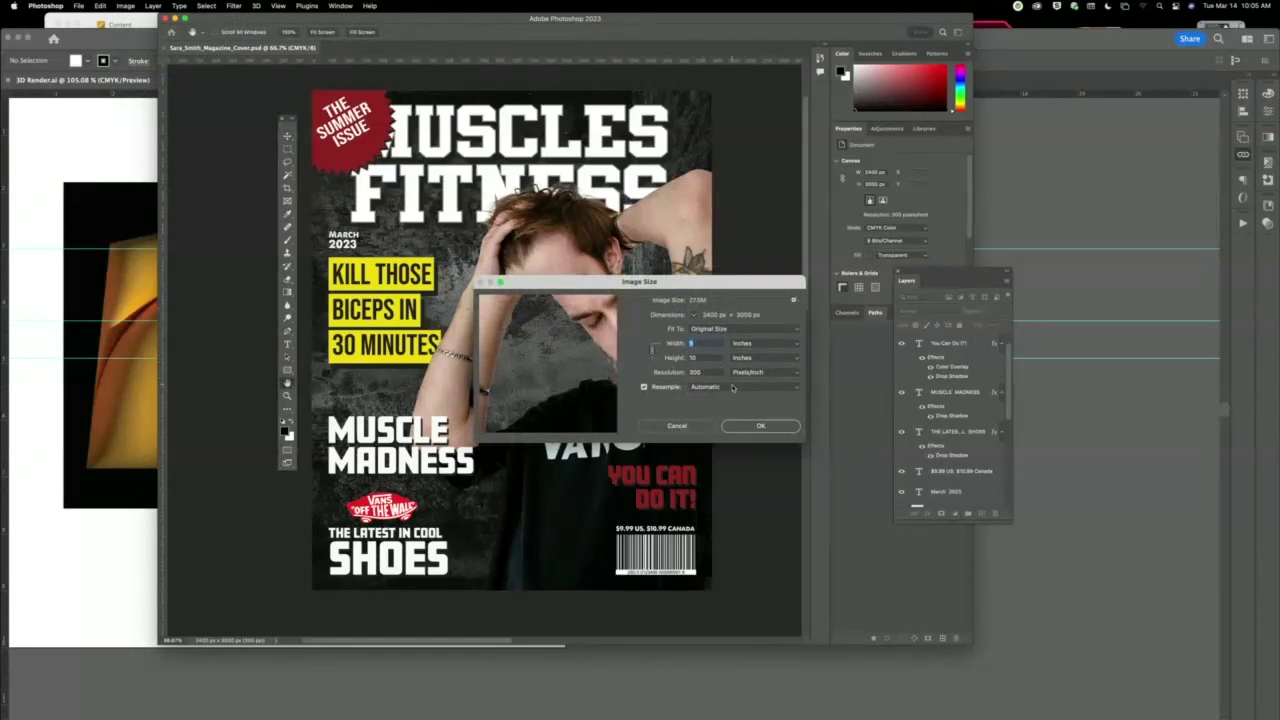
pyautogui.click(757, 427)
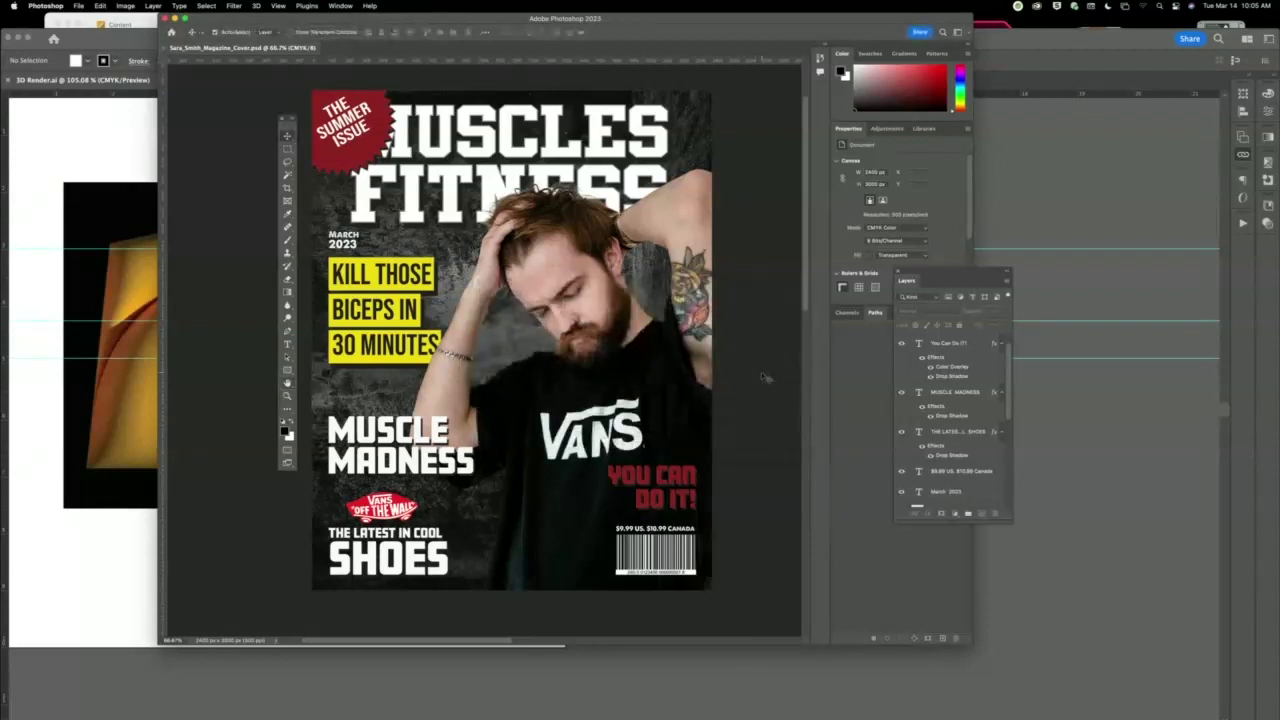
# Confirm the document is in CMYK Color mode, then close it.
pyautogui.click(125, 6)
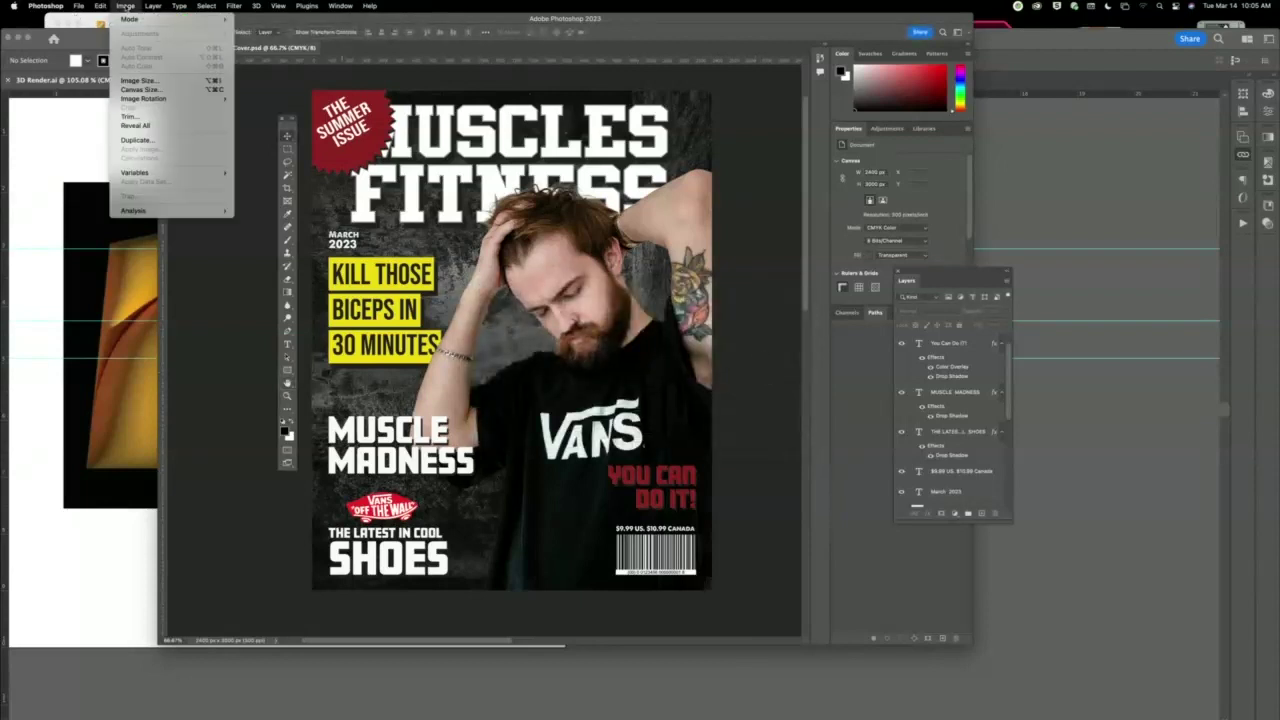
pyautogui.moveTo(130, 19)
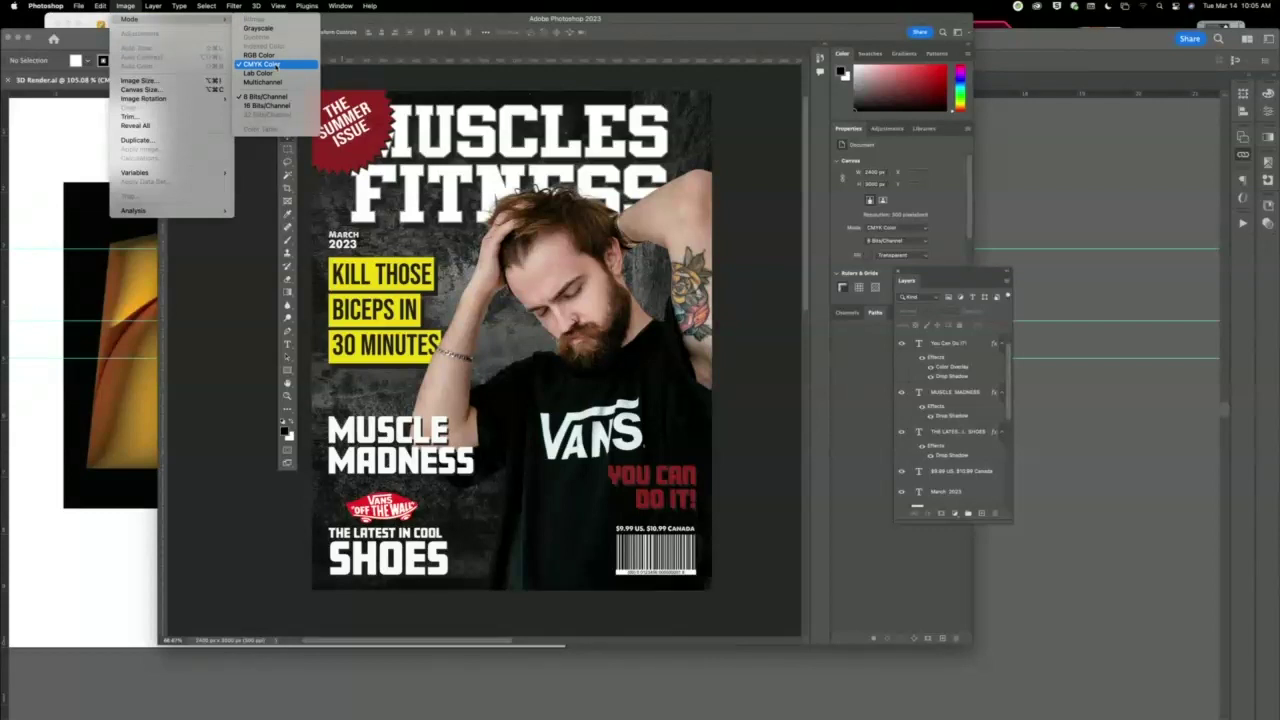
pyautogui.click(374, 85)
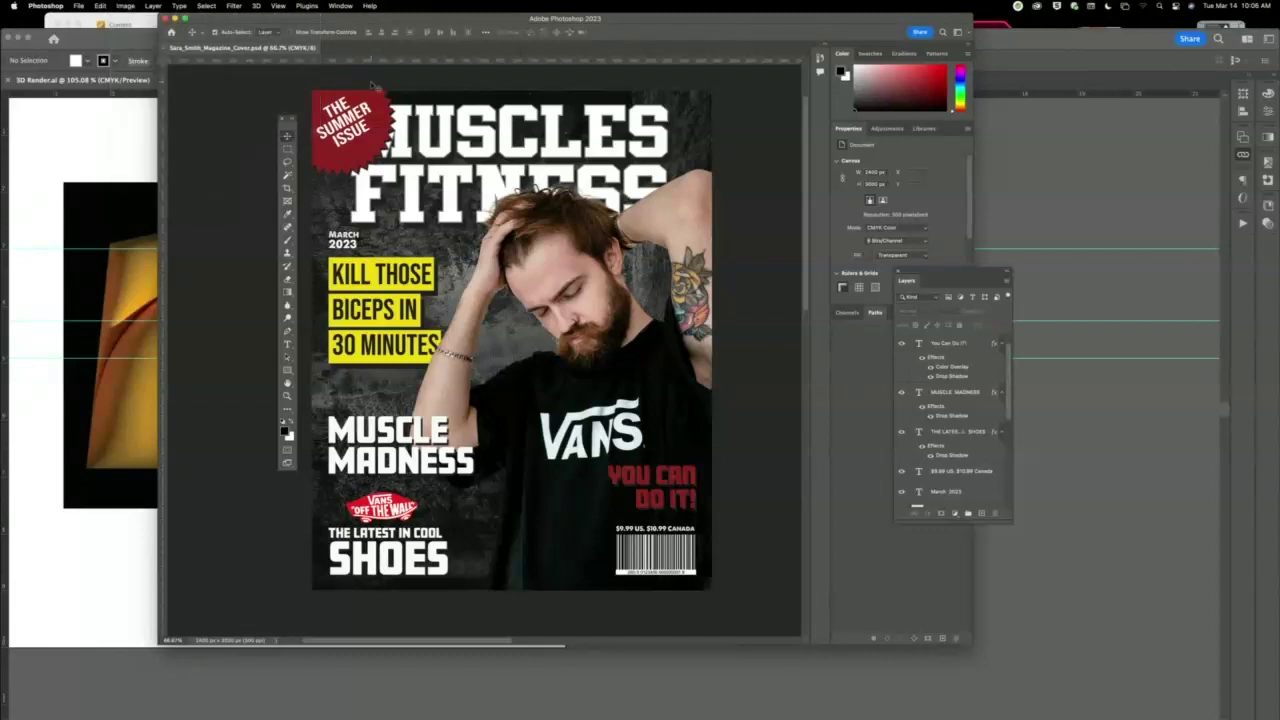
pyautogui.press('super+w')
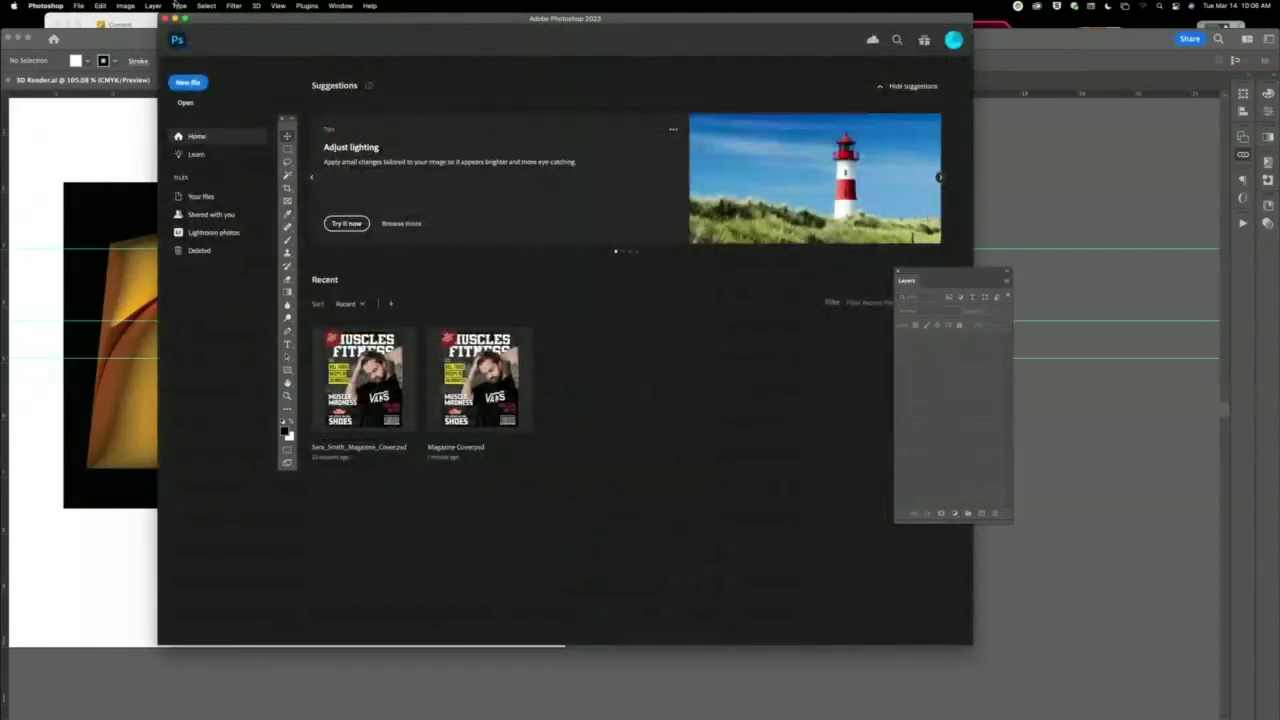
# Leave the Home screen and Collaborate session to bring Magazine Cover.psd back to the front.
pyautogui.click(166, 19)
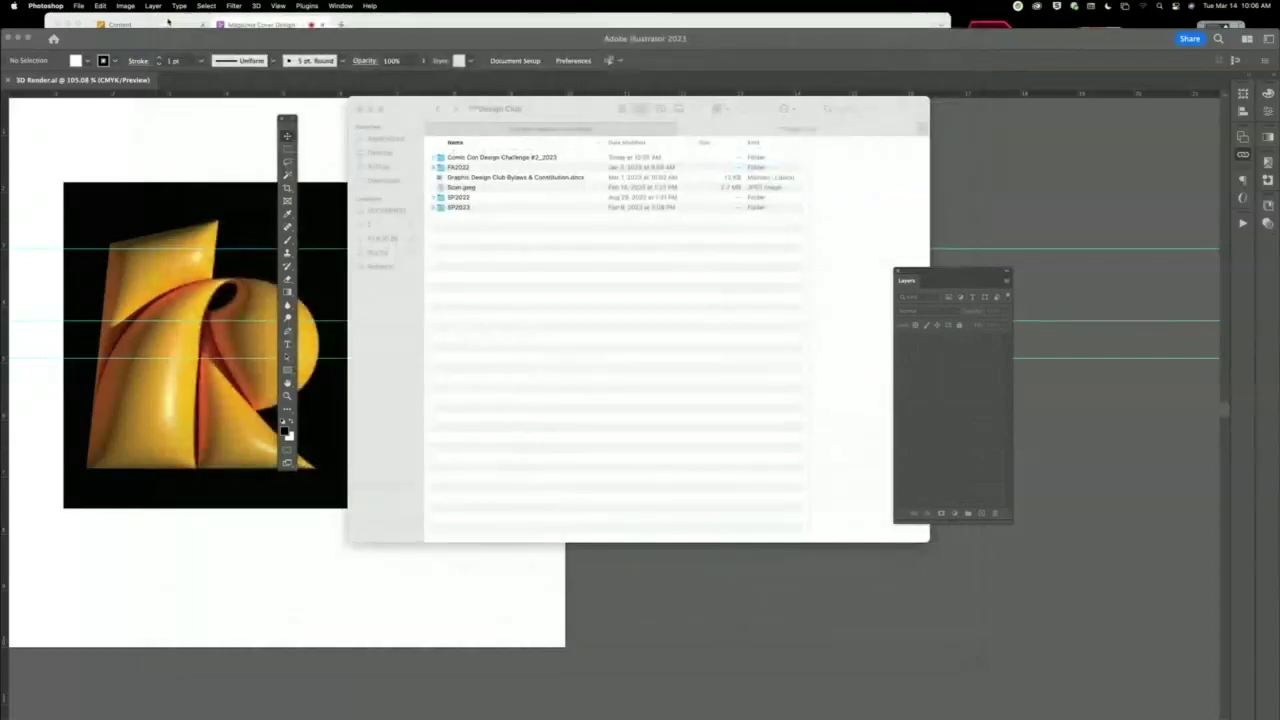
pyautogui.click(270, 27)
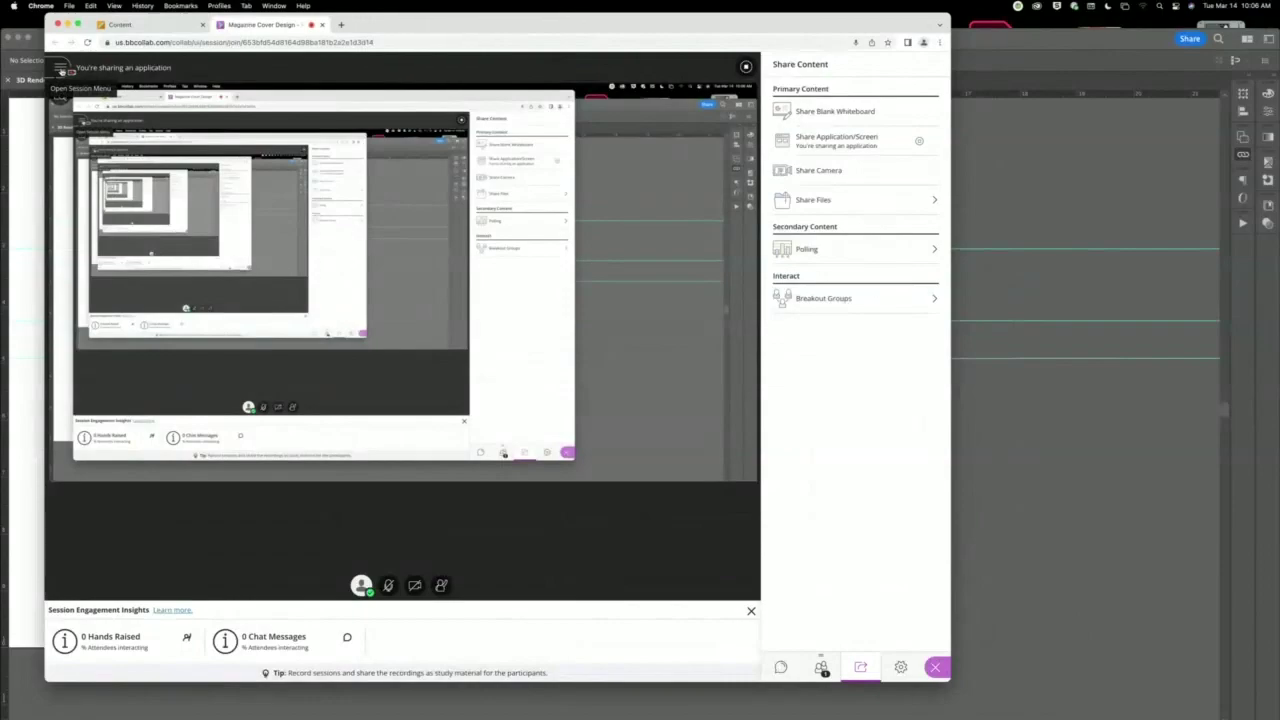
pyautogui.click(62, 71)
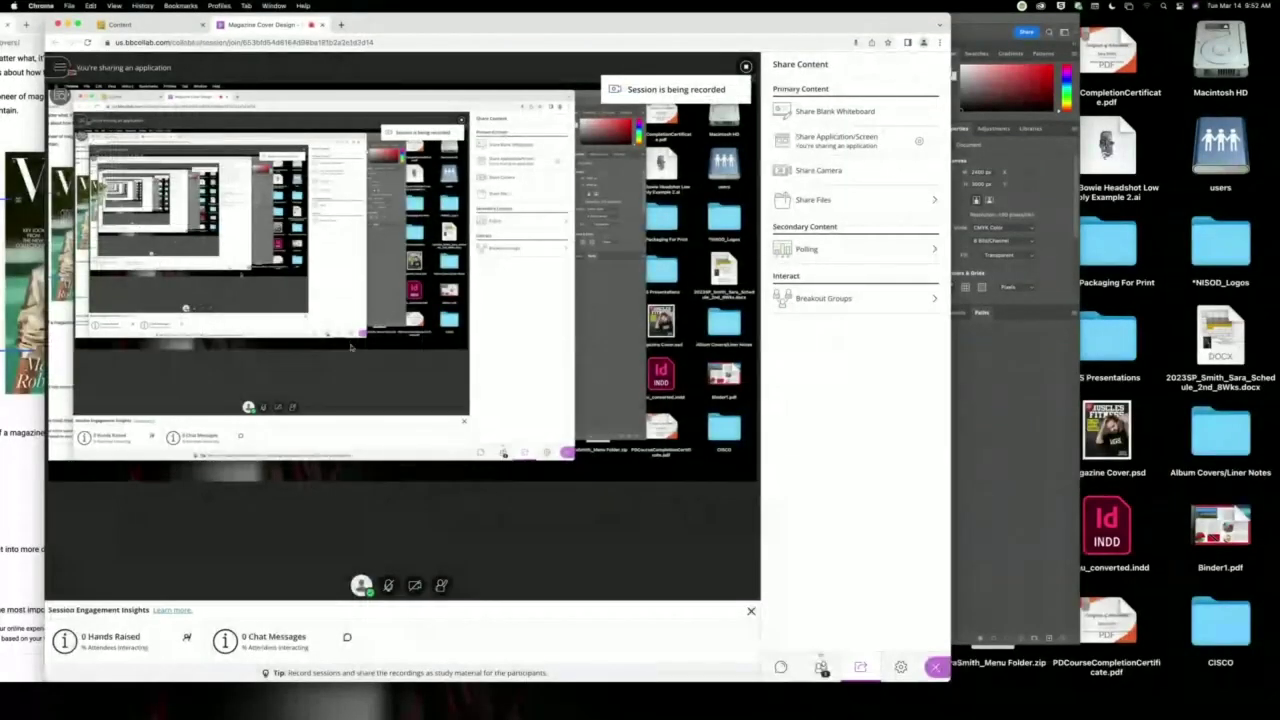
pyautogui.moveTo(716, 718)
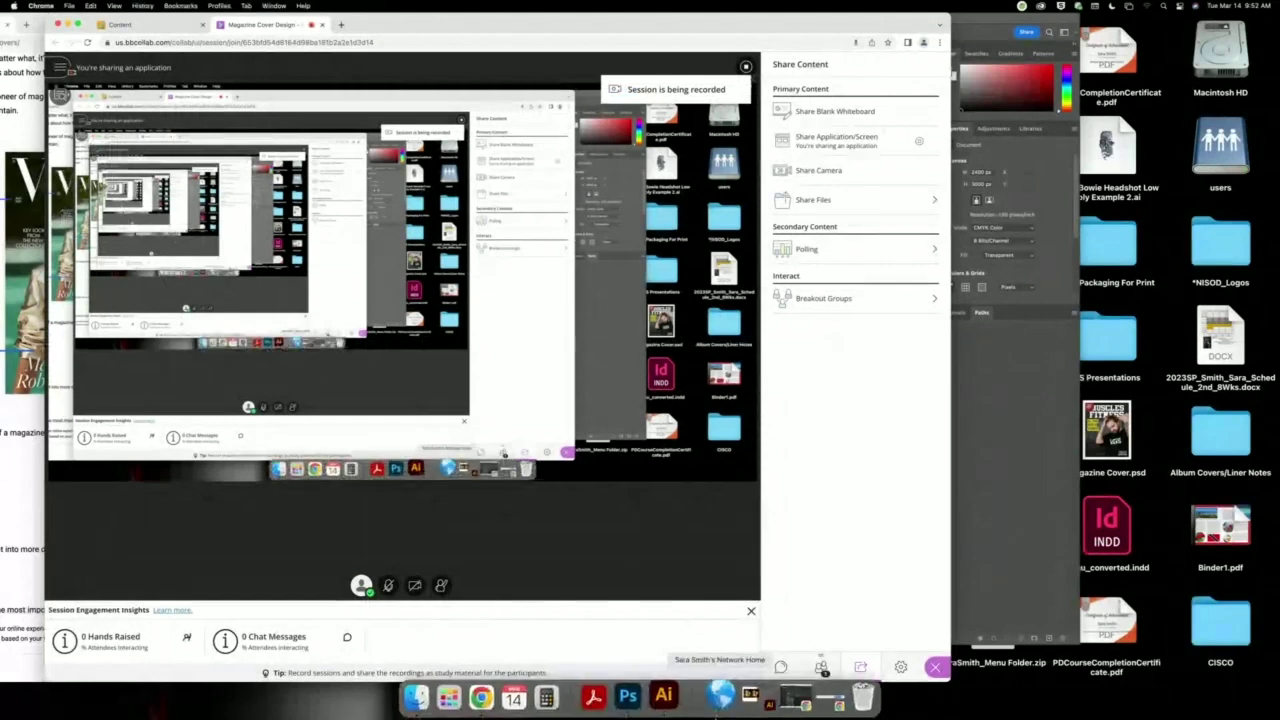
pyautogui.click(626, 697)
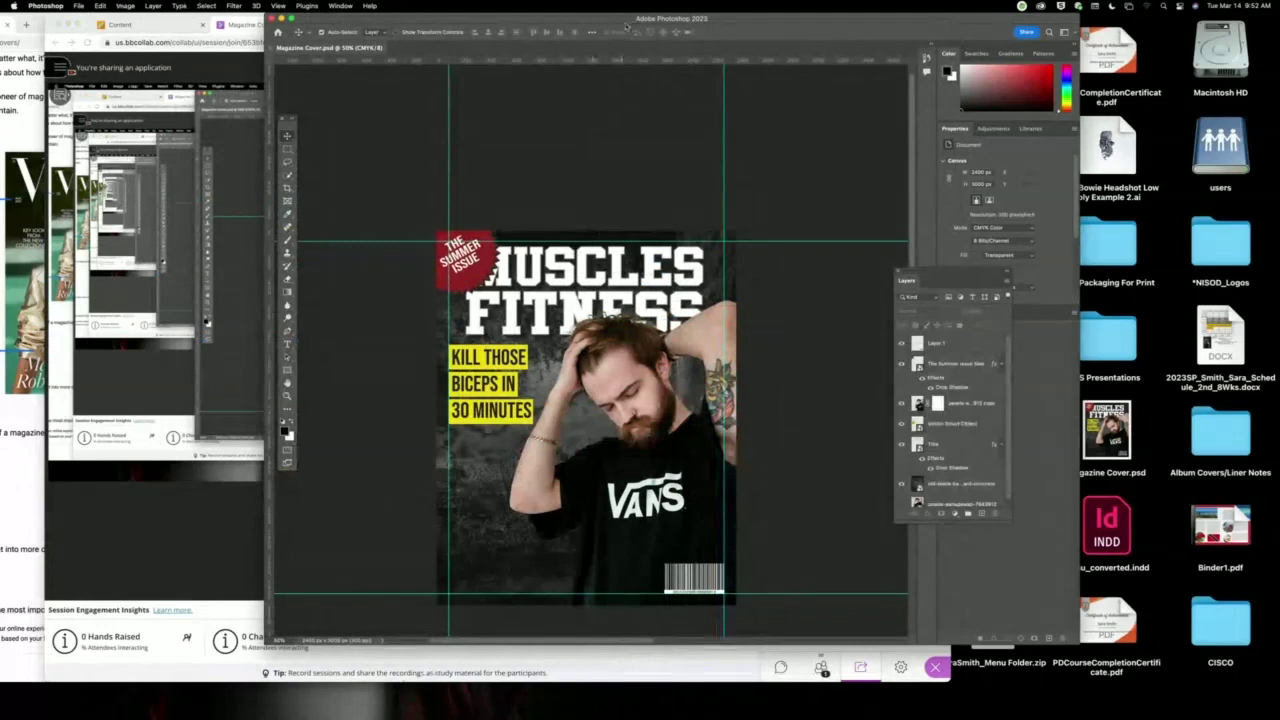
# Zoom the cover to 100% and start a horizontal text layer above the masthead.
pyautogui.moveTo(616, 22); pyautogui.dragTo(441, 23)
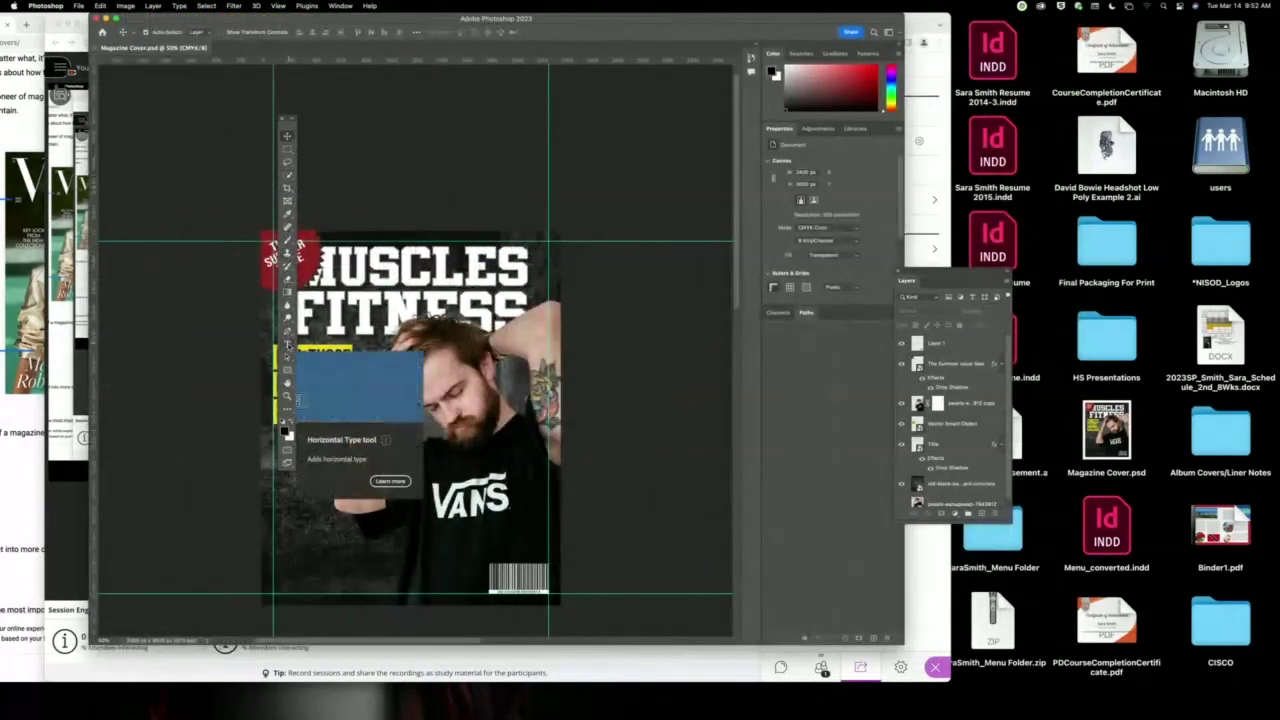
pyautogui.press('super+plus')
pyautogui.press('super+plus')
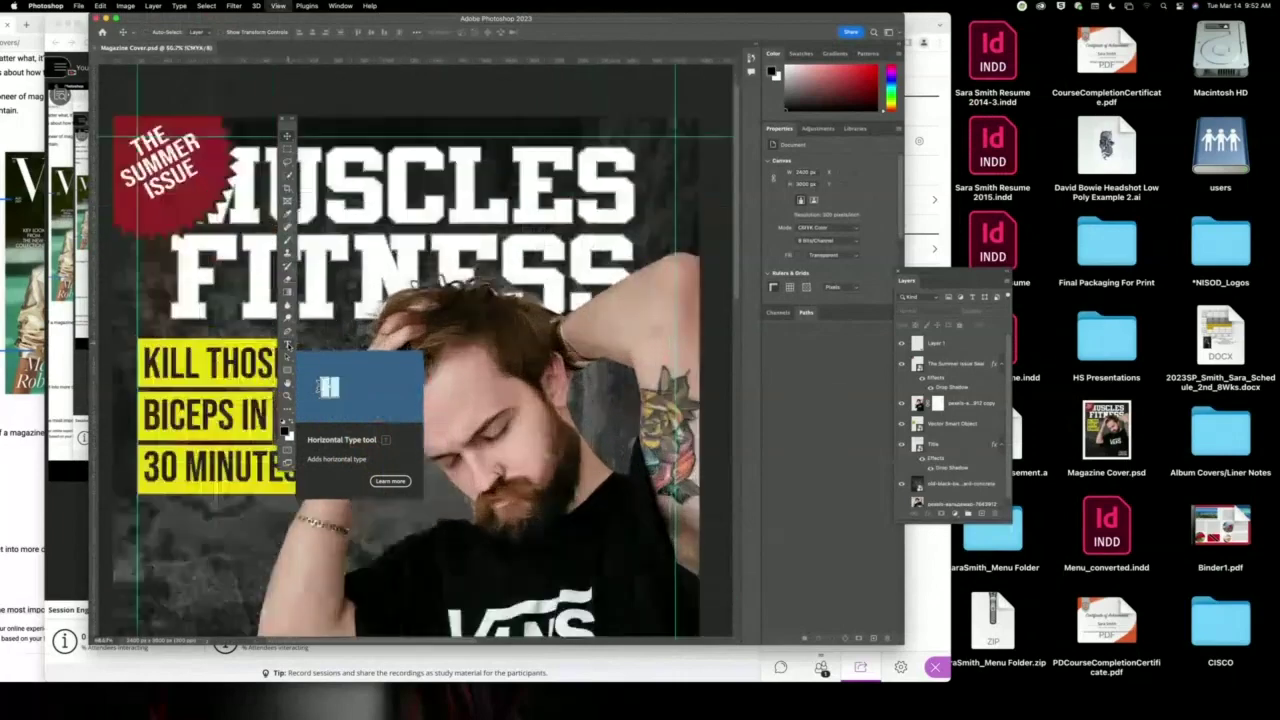
pyautogui.click(287, 345)
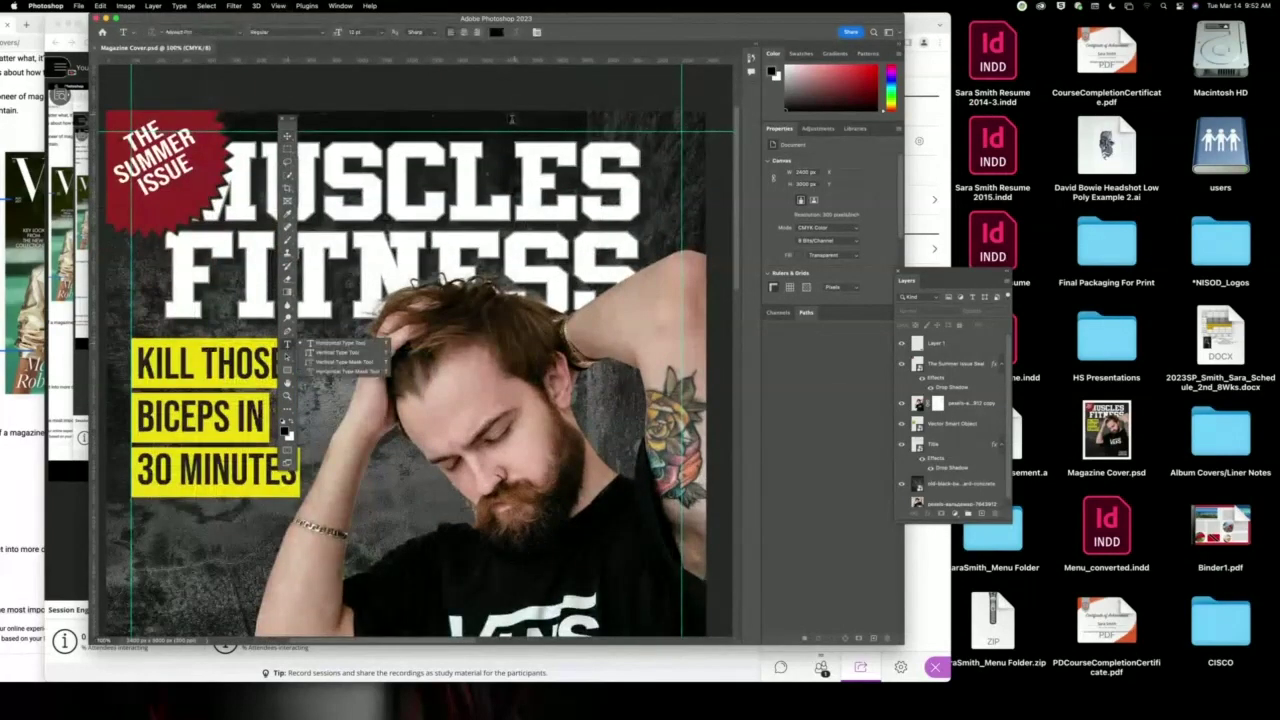
pyautogui.click(502, 126)
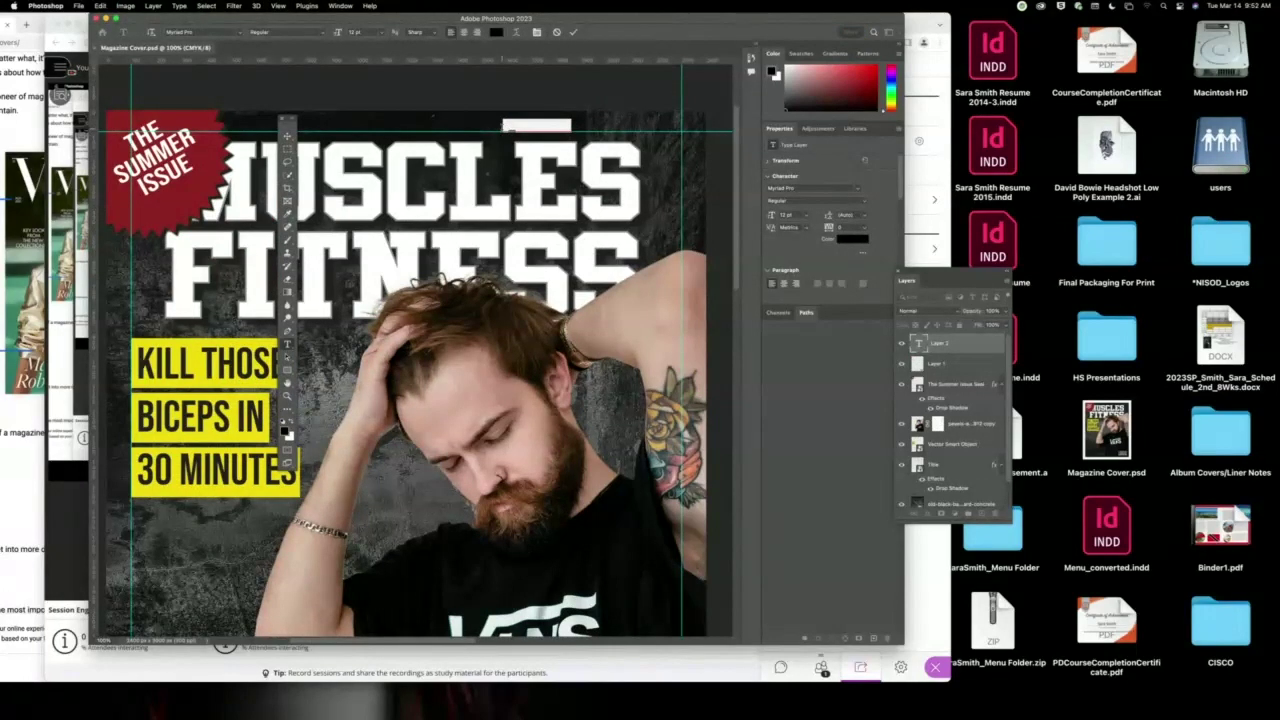
pyautogui.press('BackSpace')
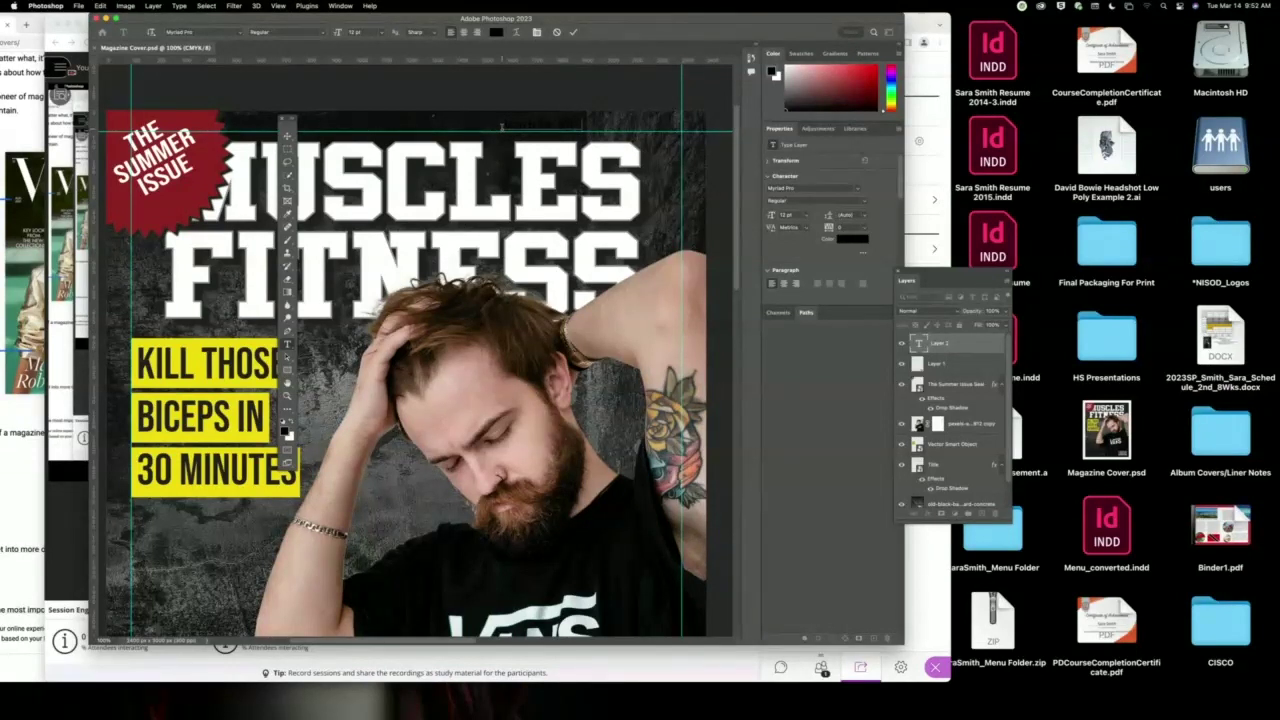
# Make the March 14, 2023 date white in A Love of Thunder and commit it.
pyautogui.click(497, 33)
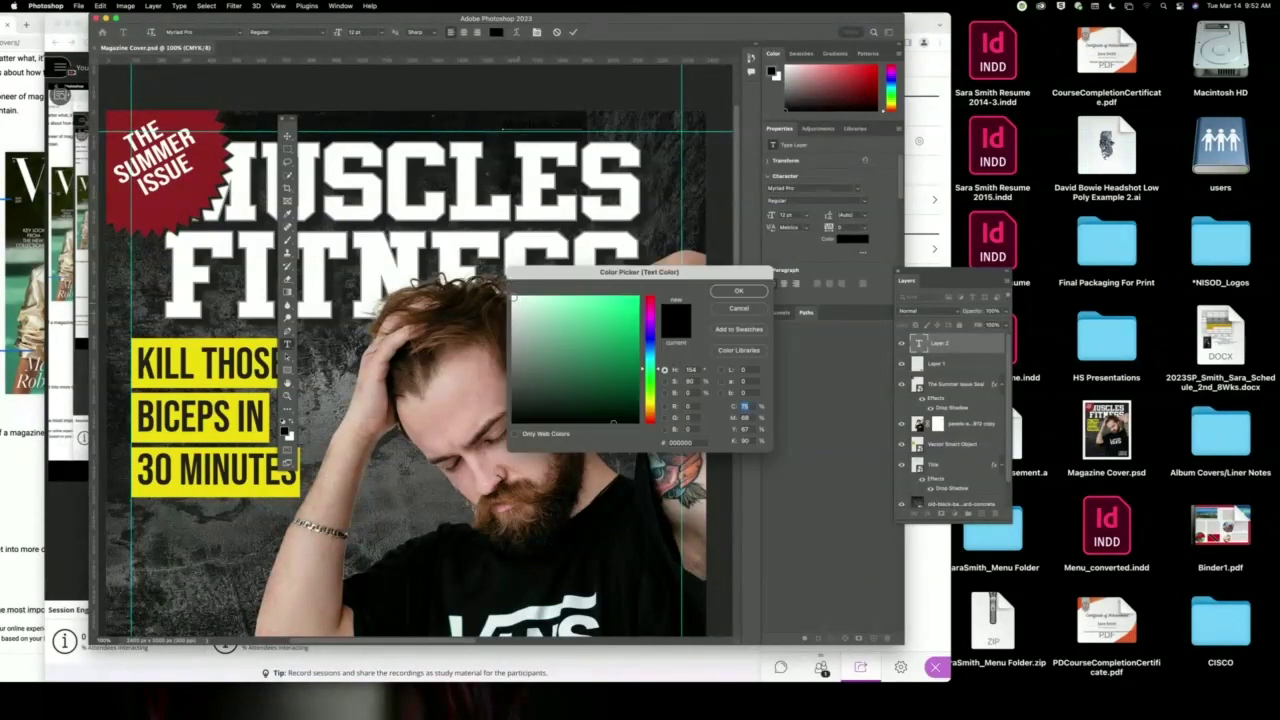
pyautogui.click(514, 298)
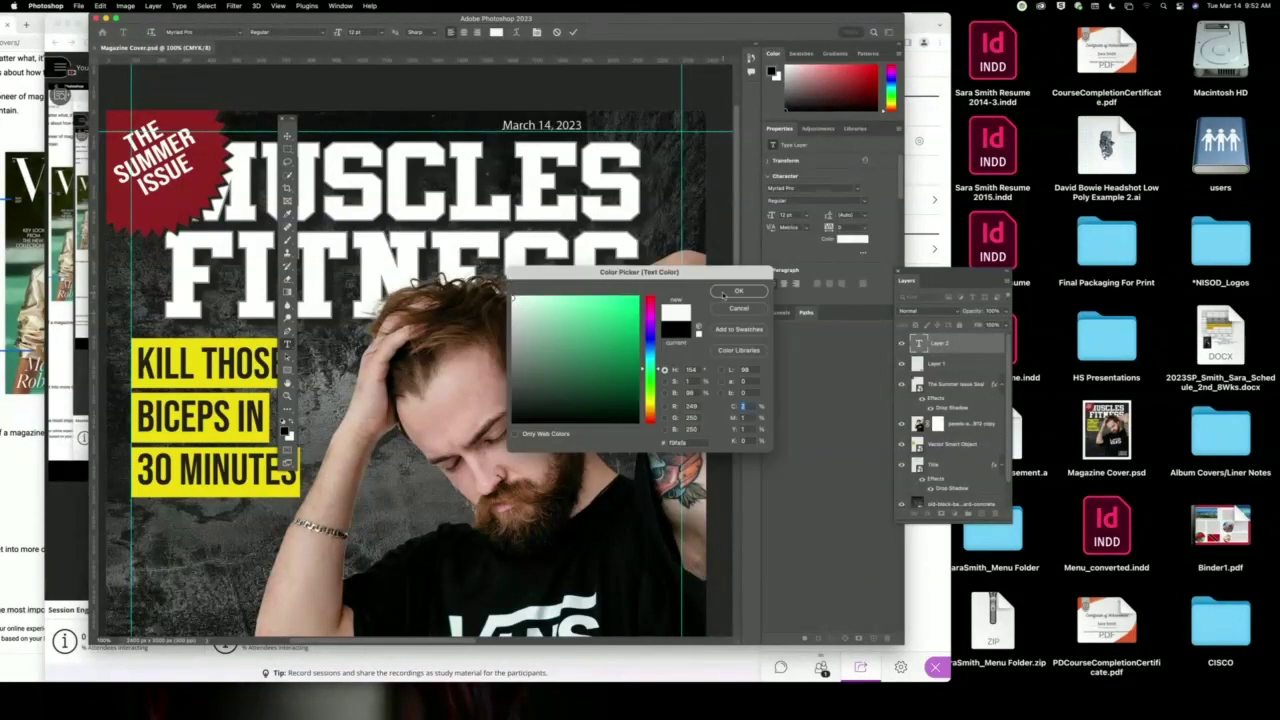
pyautogui.click(723, 292)
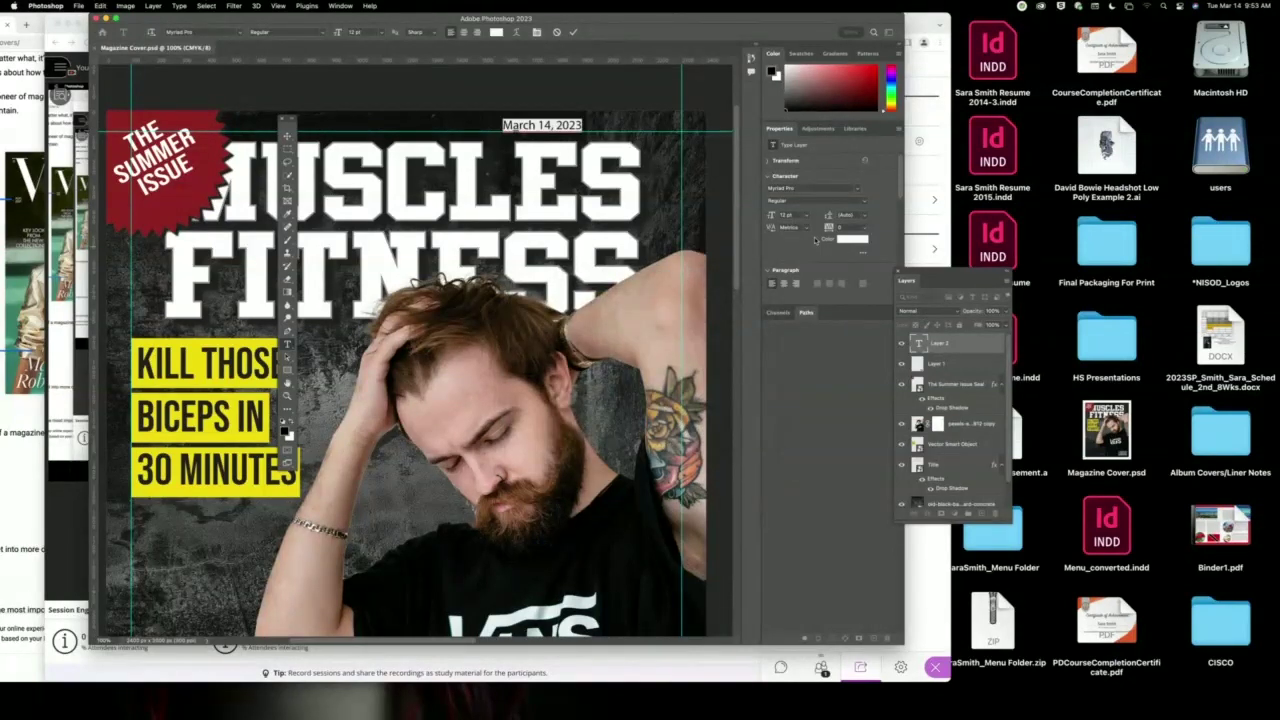
pyautogui.click(857, 191)
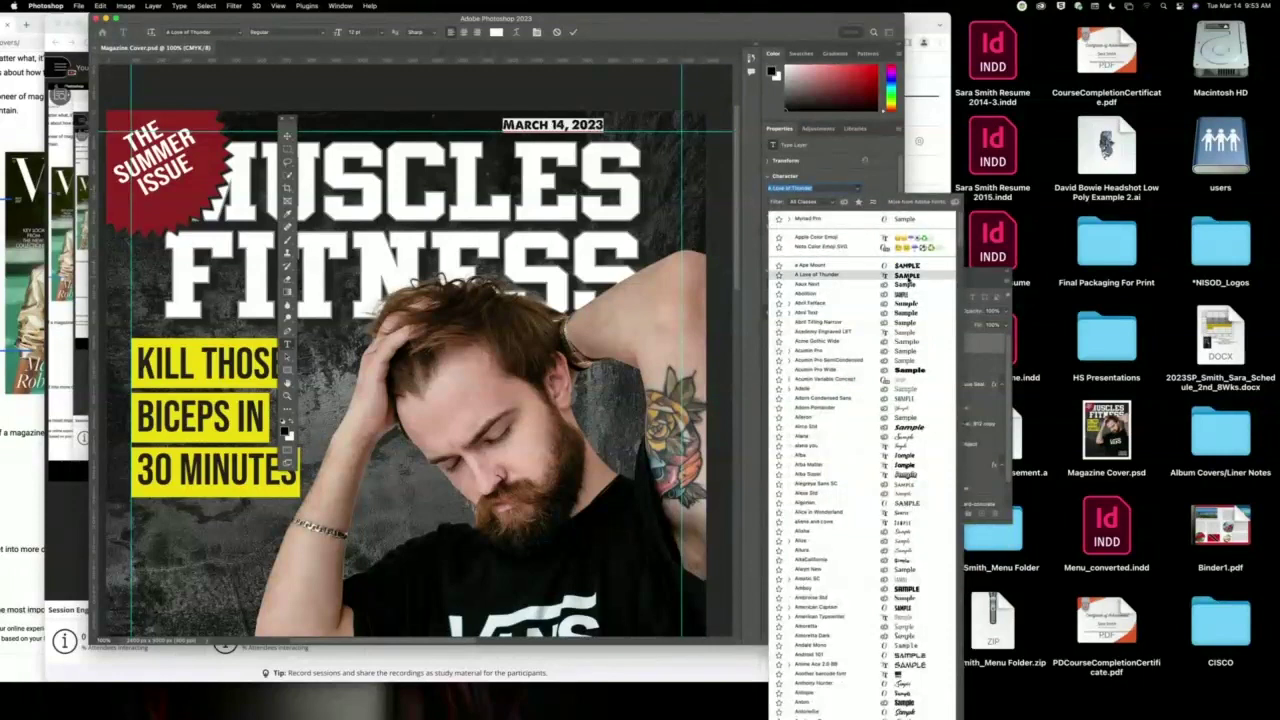
pyautogui.click(818, 274)
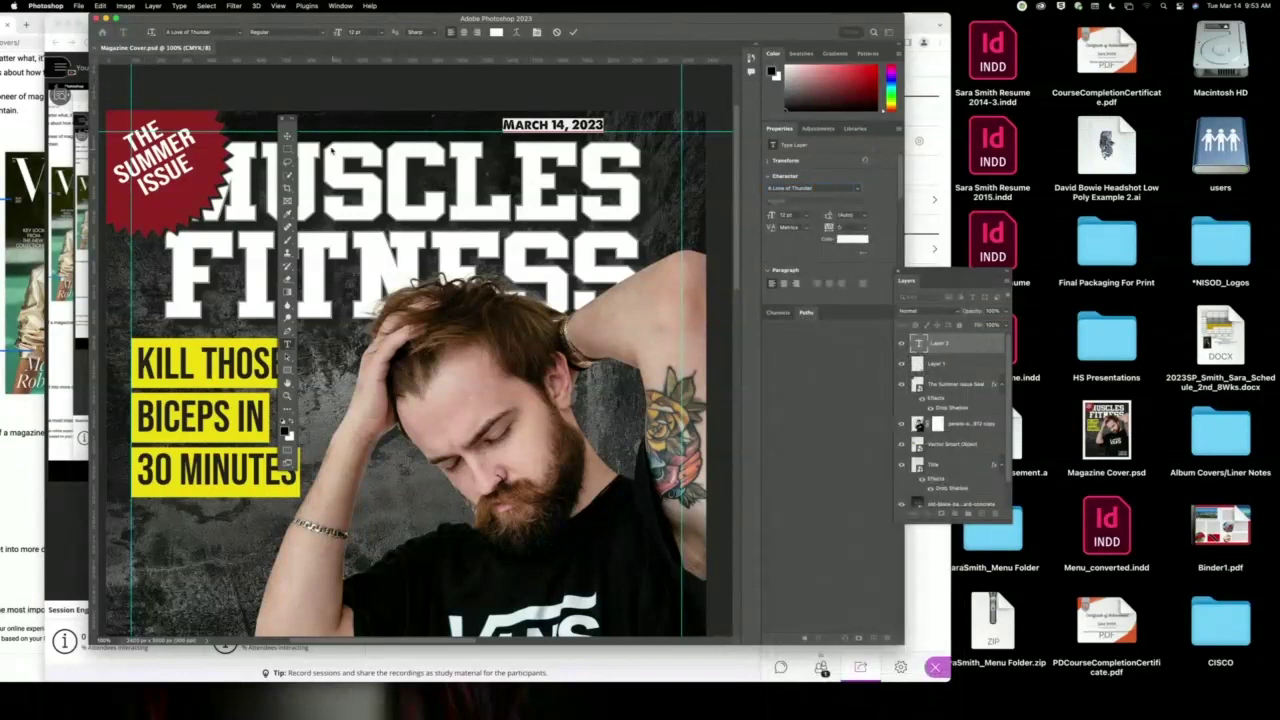
pyautogui.click(288, 136)
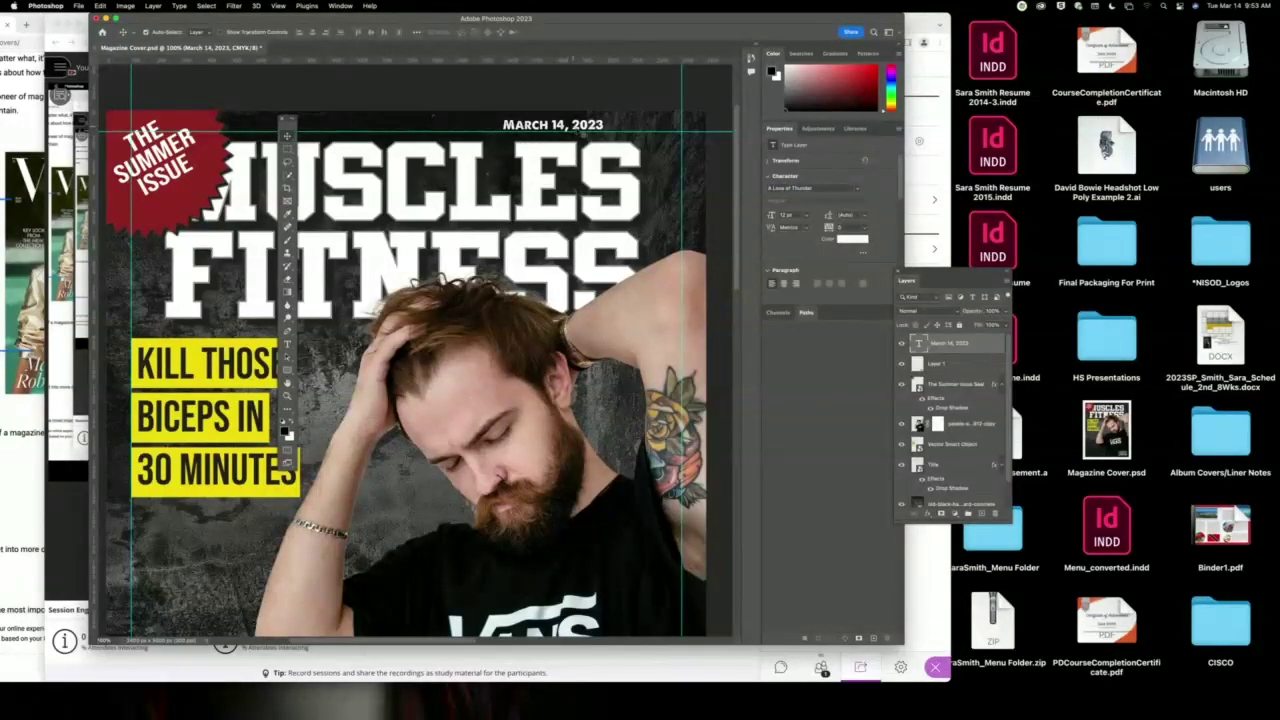
# Move the date above the KILL THOSE cover line and reselect its layer.
pyautogui.moveTo(575, 130); pyautogui.dragTo(206, 315)
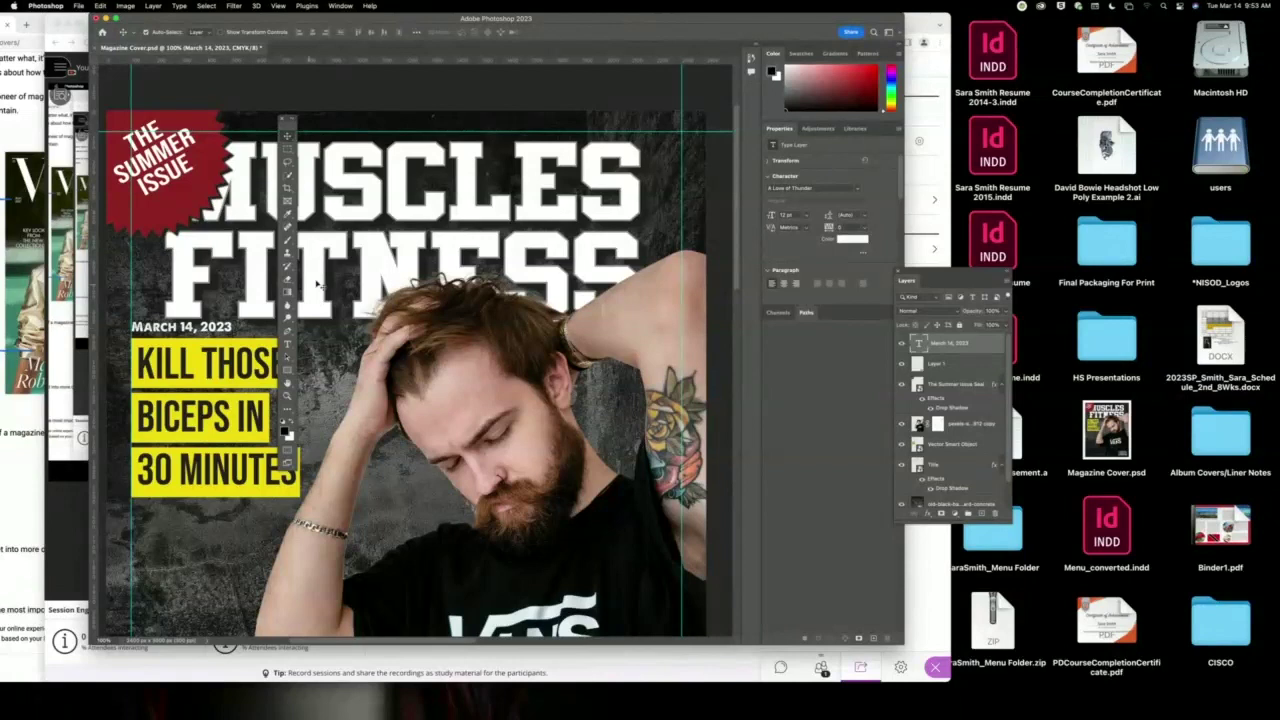
pyautogui.click(380, 262)
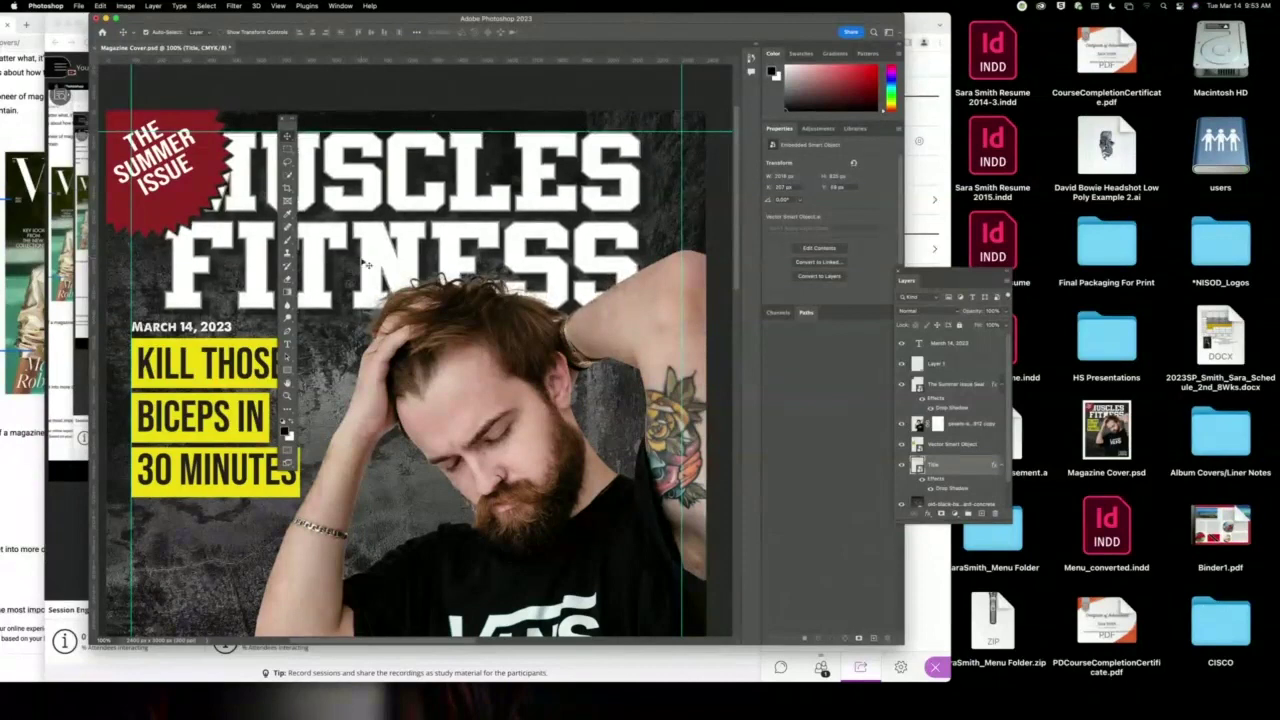
pyautogui.click(210, 330)
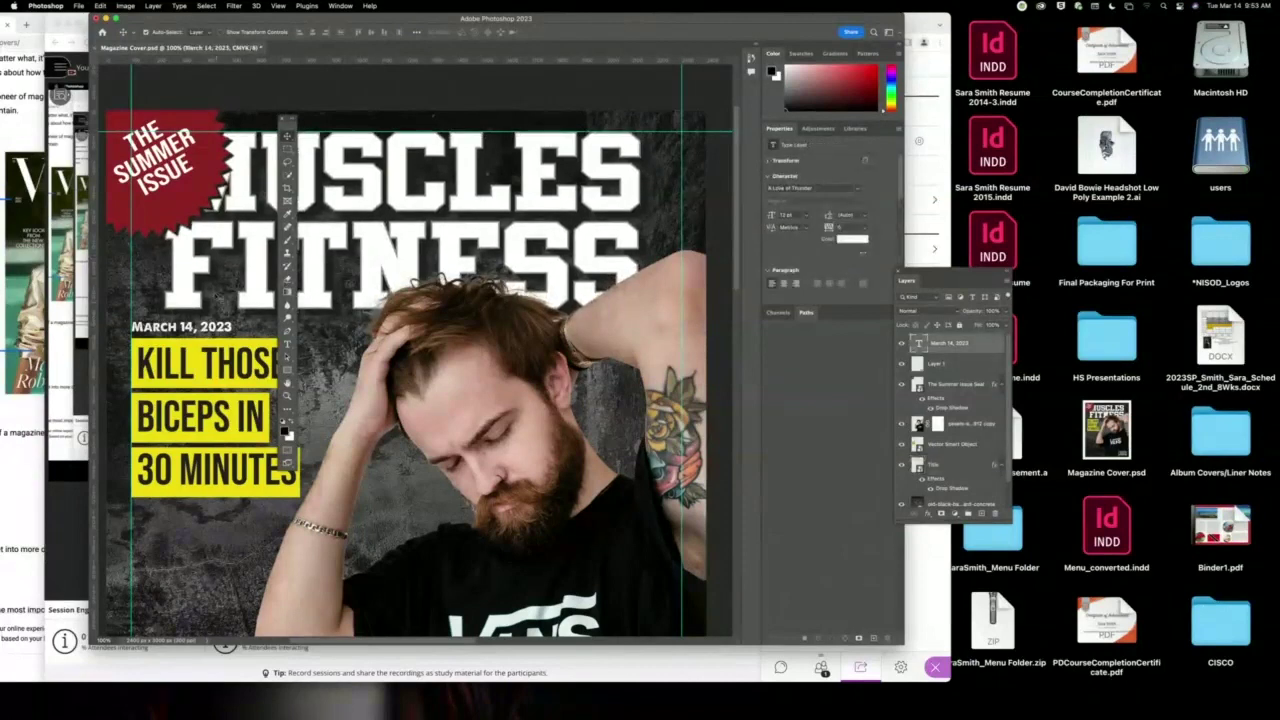
# Compare against the Vogue reference cover, then duplicate the date text layer.
pyautogui.moveTo(355, 22); pyautogui.dragTo(610, 22)
pyautogui.click(16, 131)
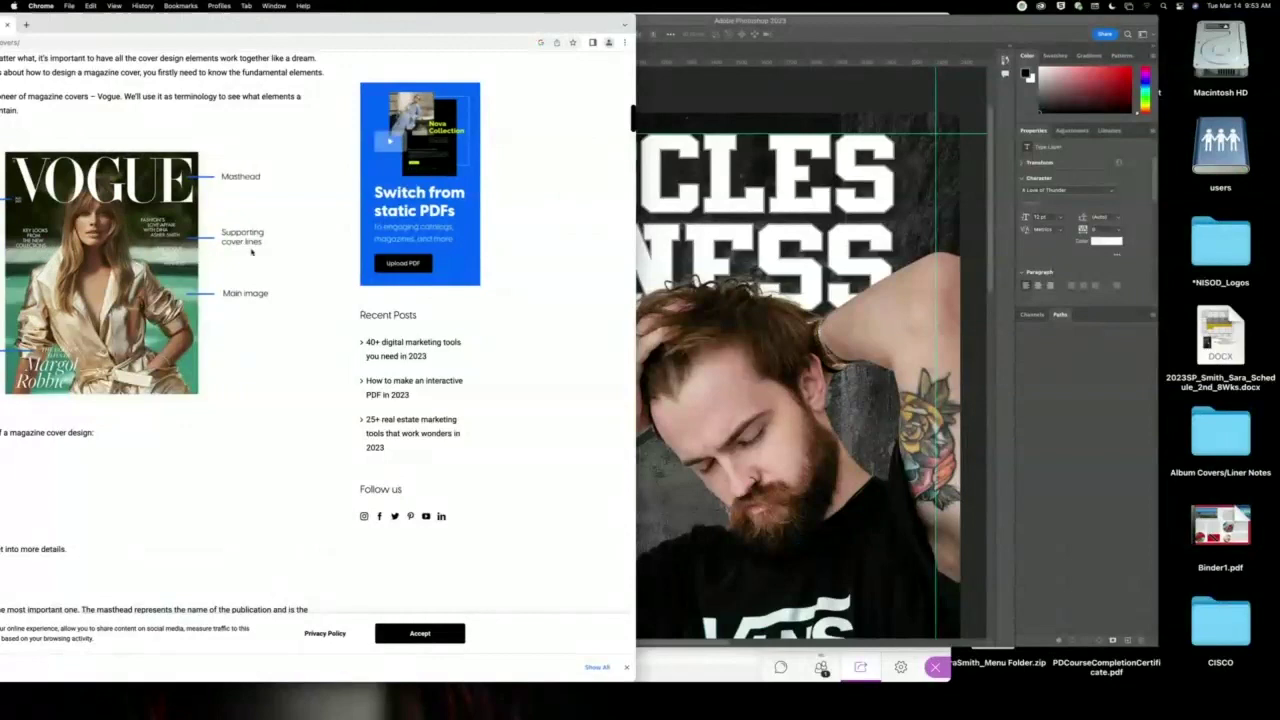
pyautogui.click(808, 79)
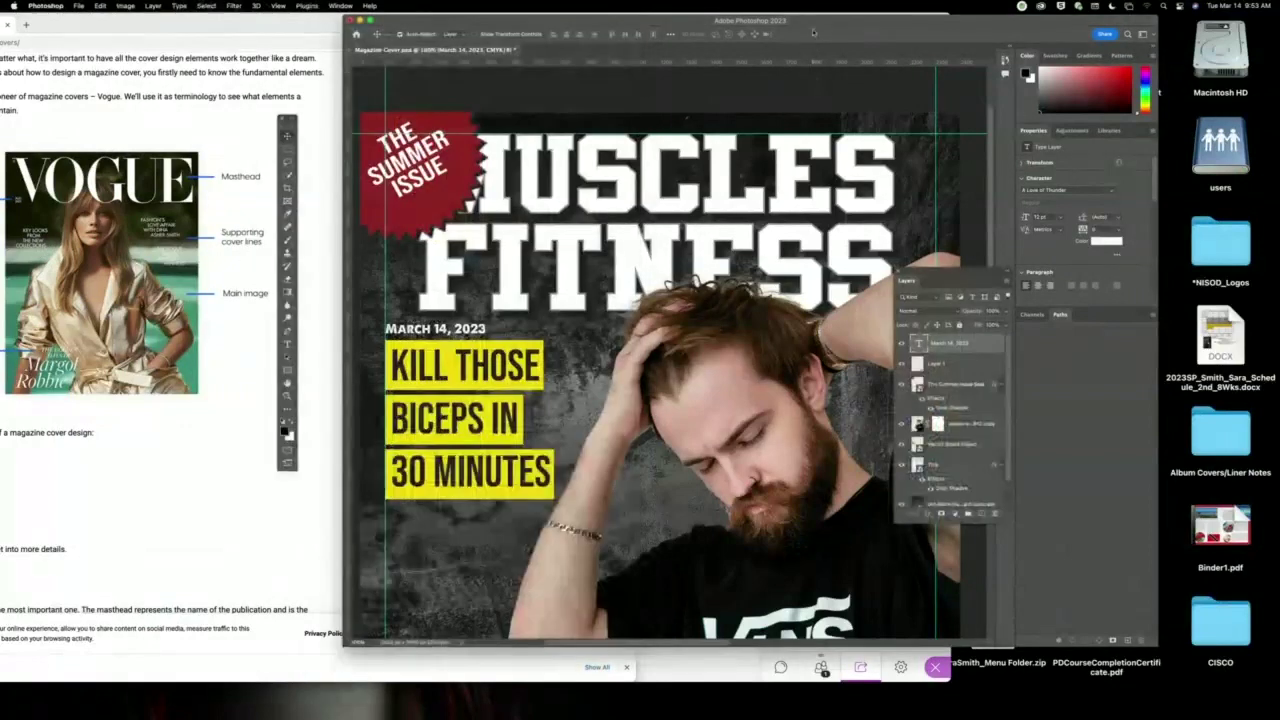
pyautogui.moveTo(808, 22); pyautogui.dragTo(740, 20)
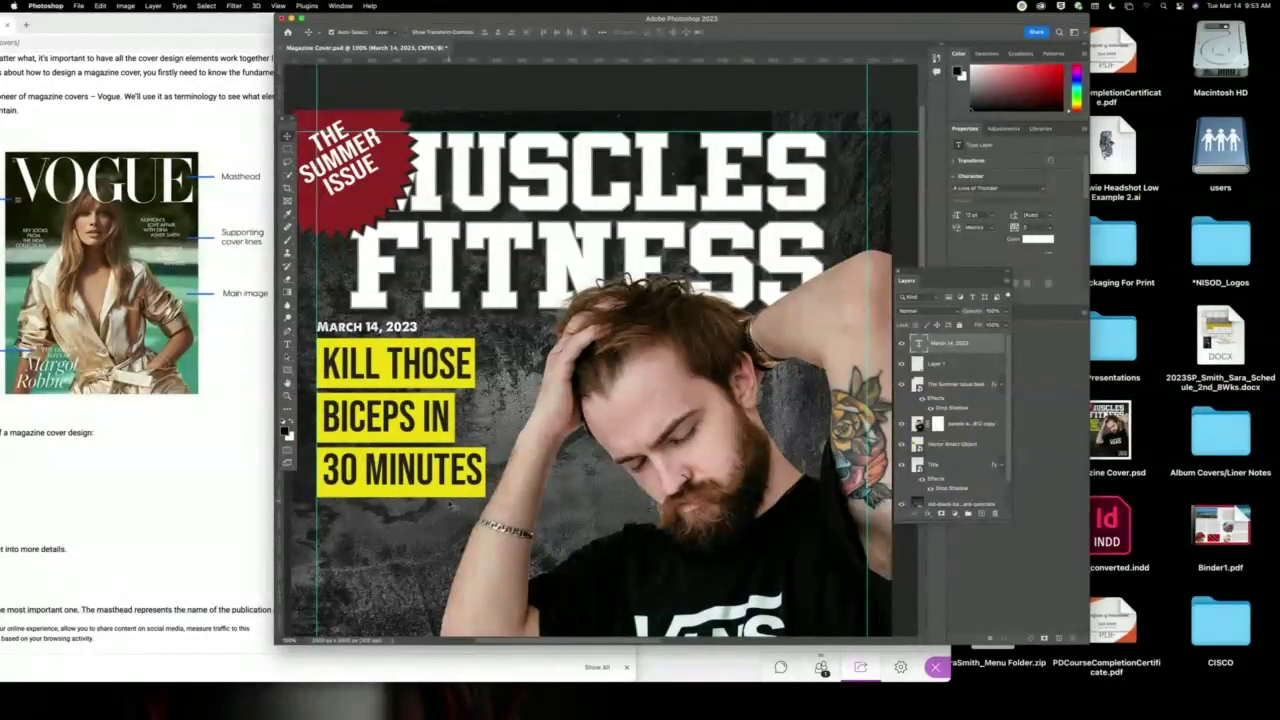
pyautogui.moveTo(484, 423); pyautogui.dragTo(502, 396)
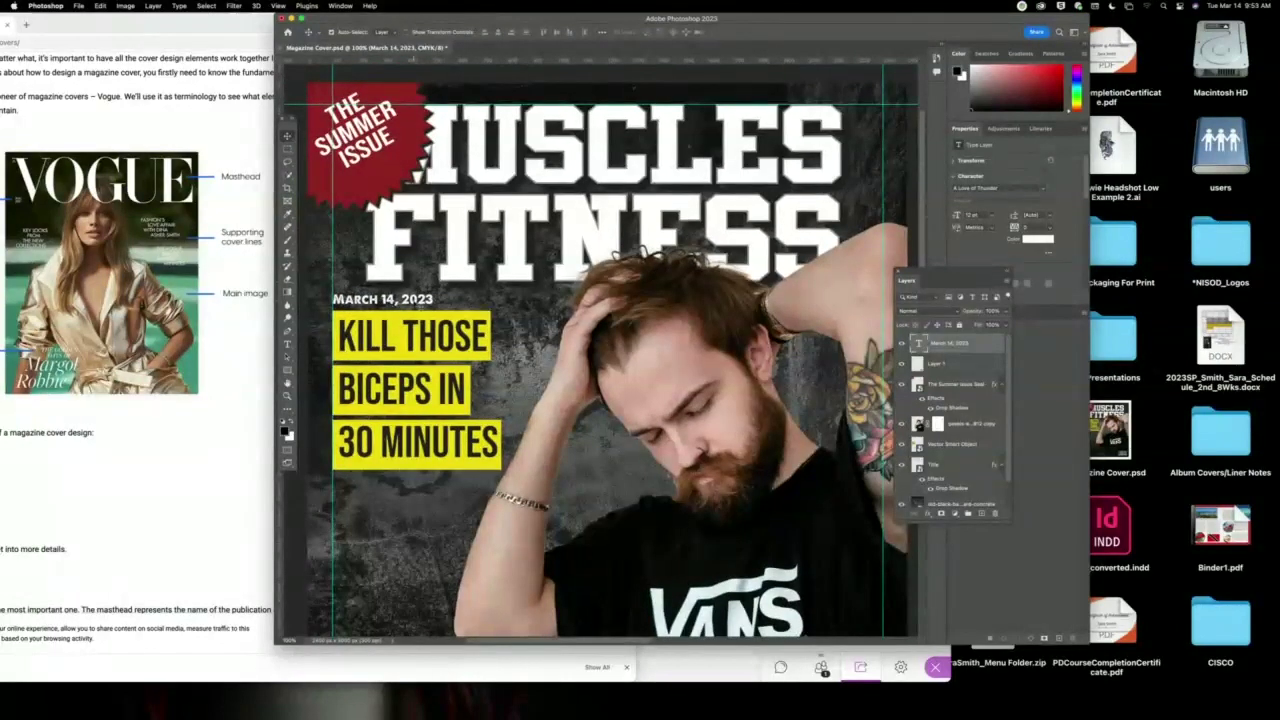
pyautogui.moveTo(985, 348); pyautogui.dragTo(982, 515)
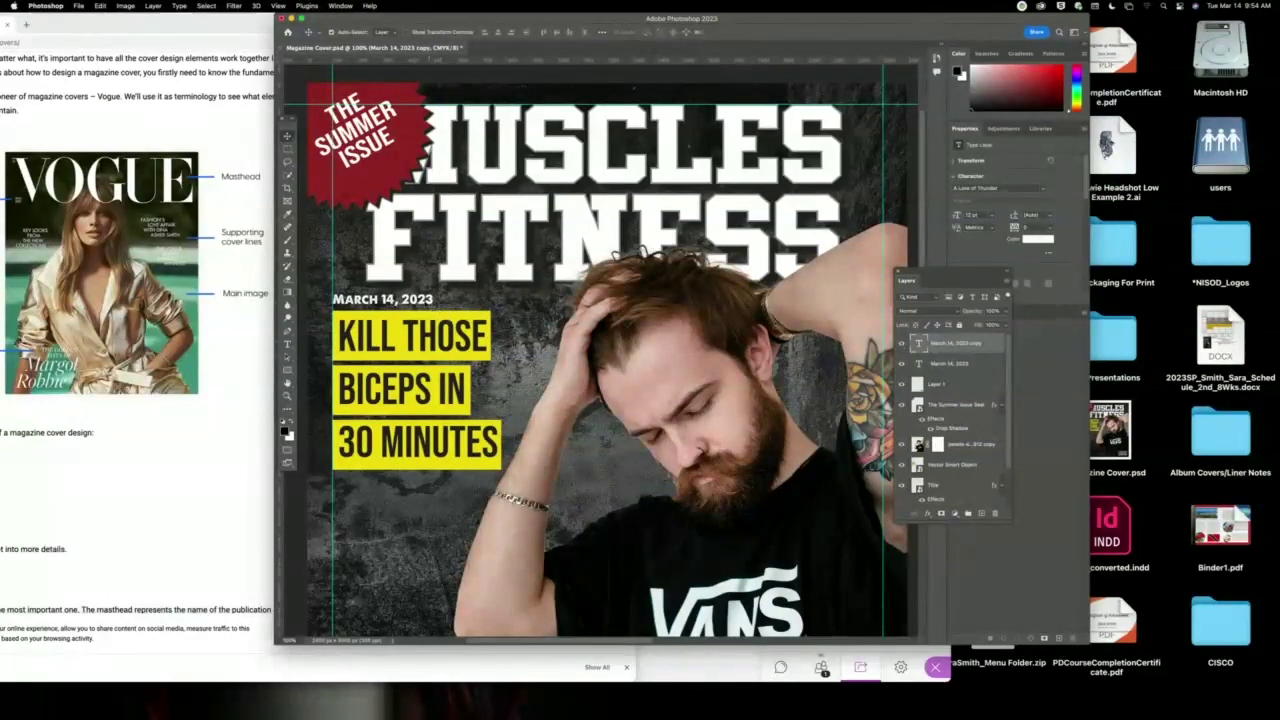
# Move the date copy below 30 MINUTES and retype it as 'THE LATEST IN COOL' / 'SHOES'.
pyautogui.moveTo(428, 305); pyautogui.dragTo(446, 519)
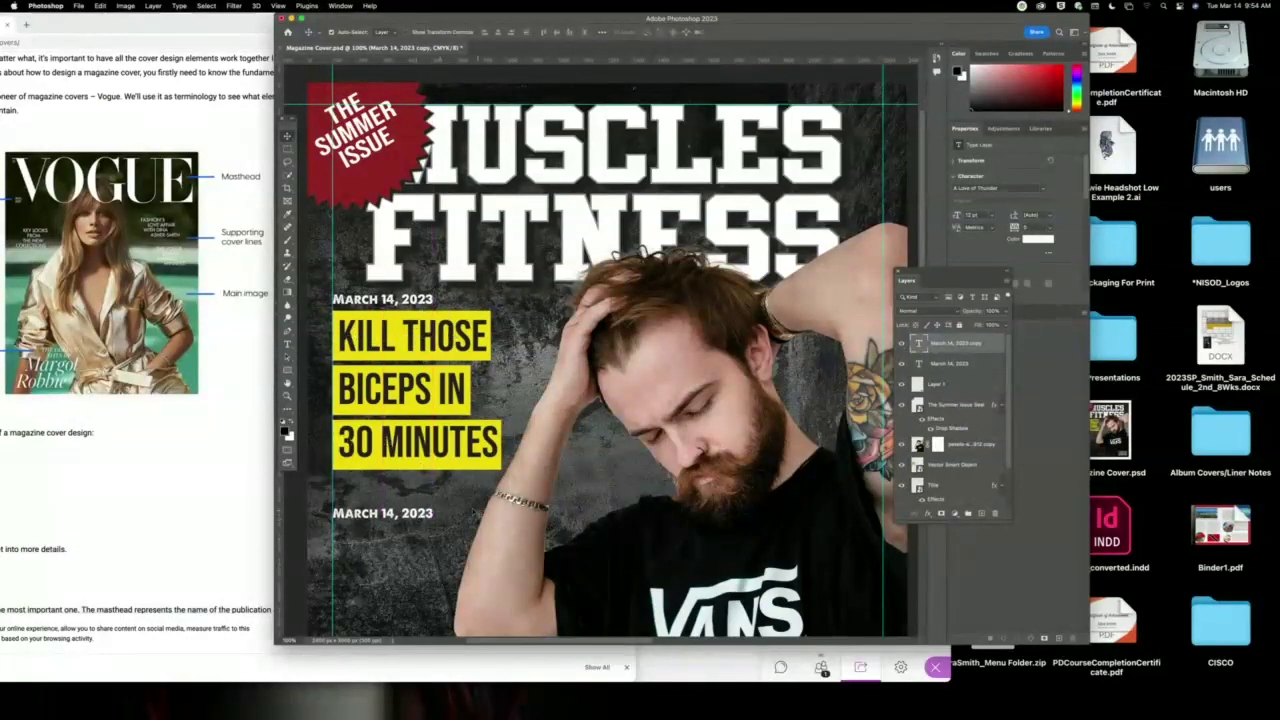
pyautogui.press('t')
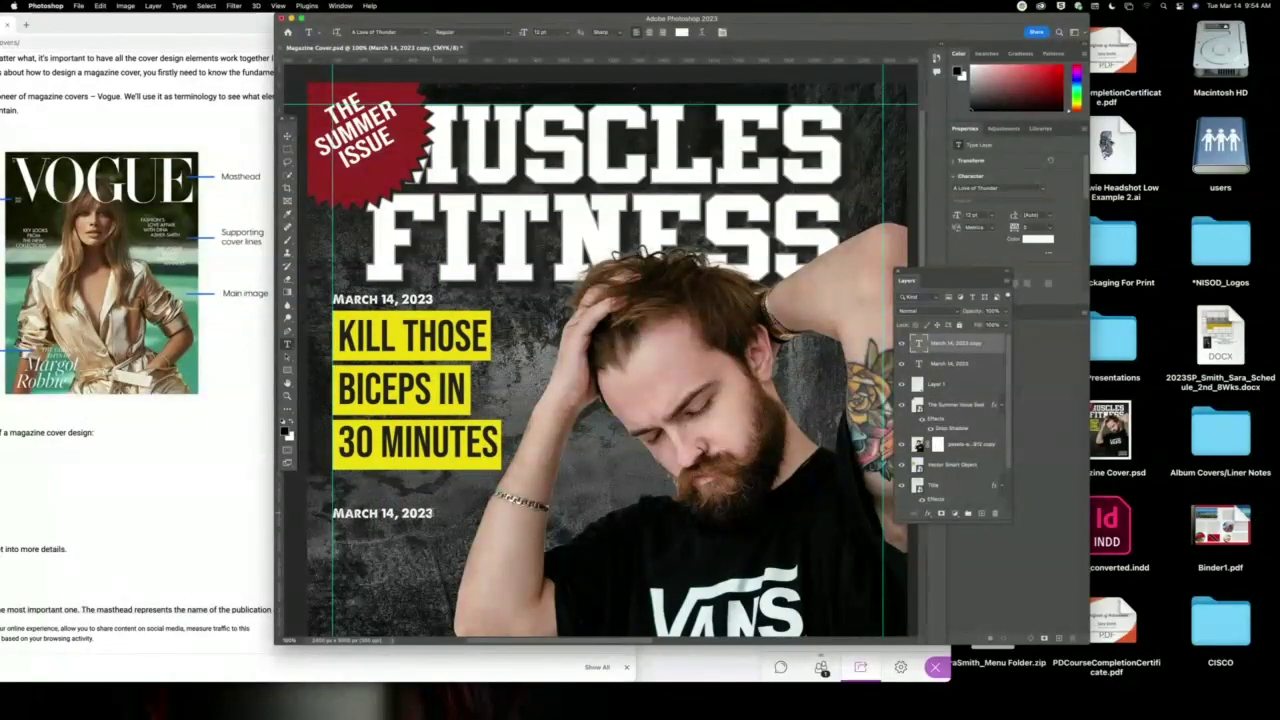
pyautogui.tripleClick(418, 516)
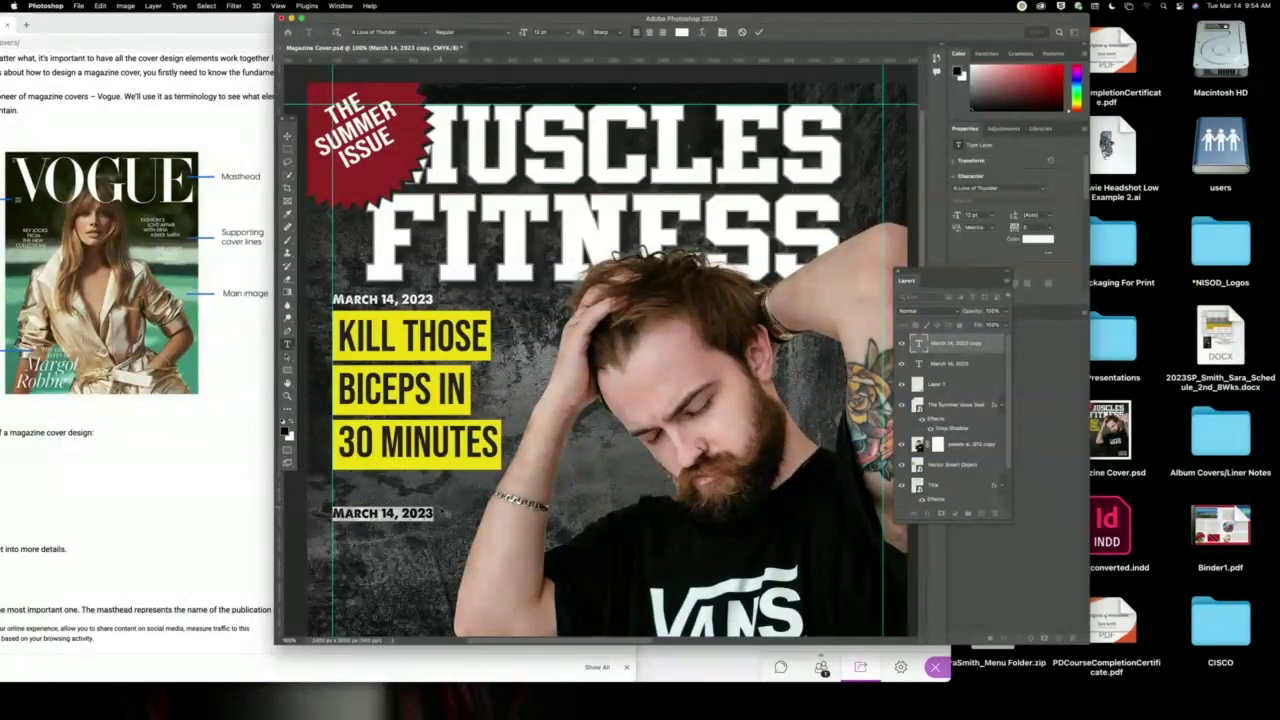
pyautogui.press('BackSpace')
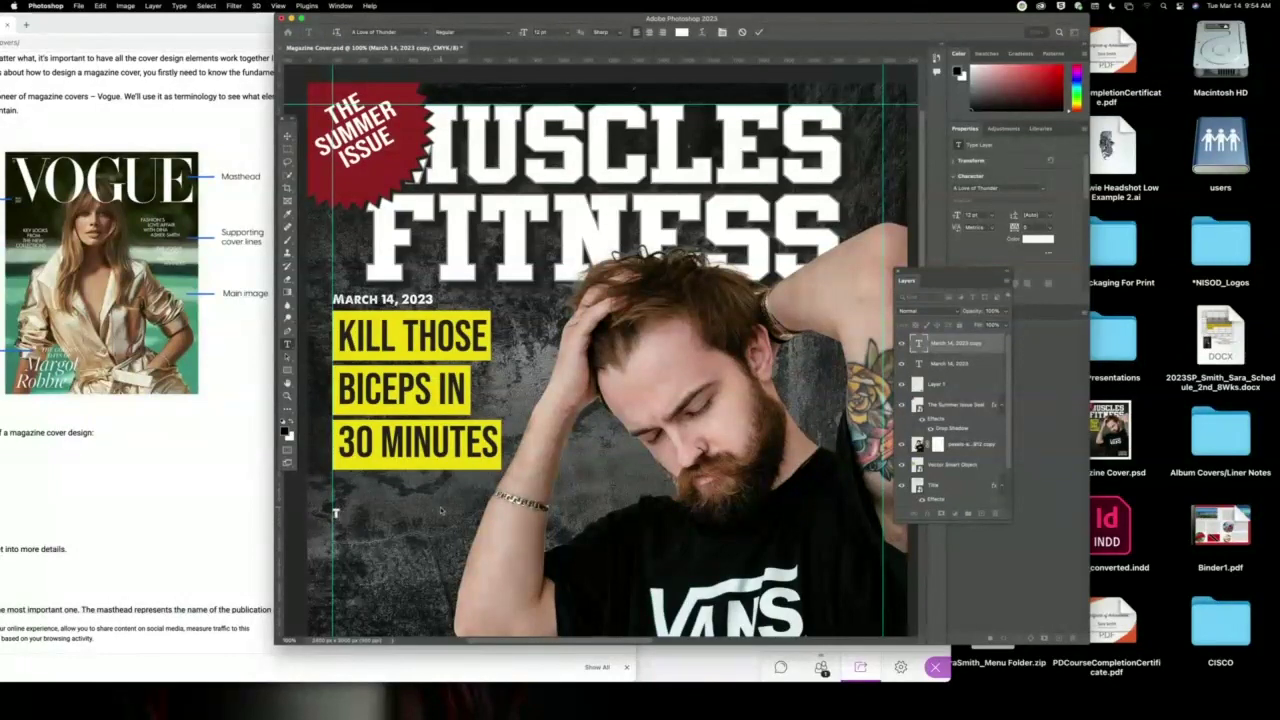
pyautogui.write('THE LATEST')
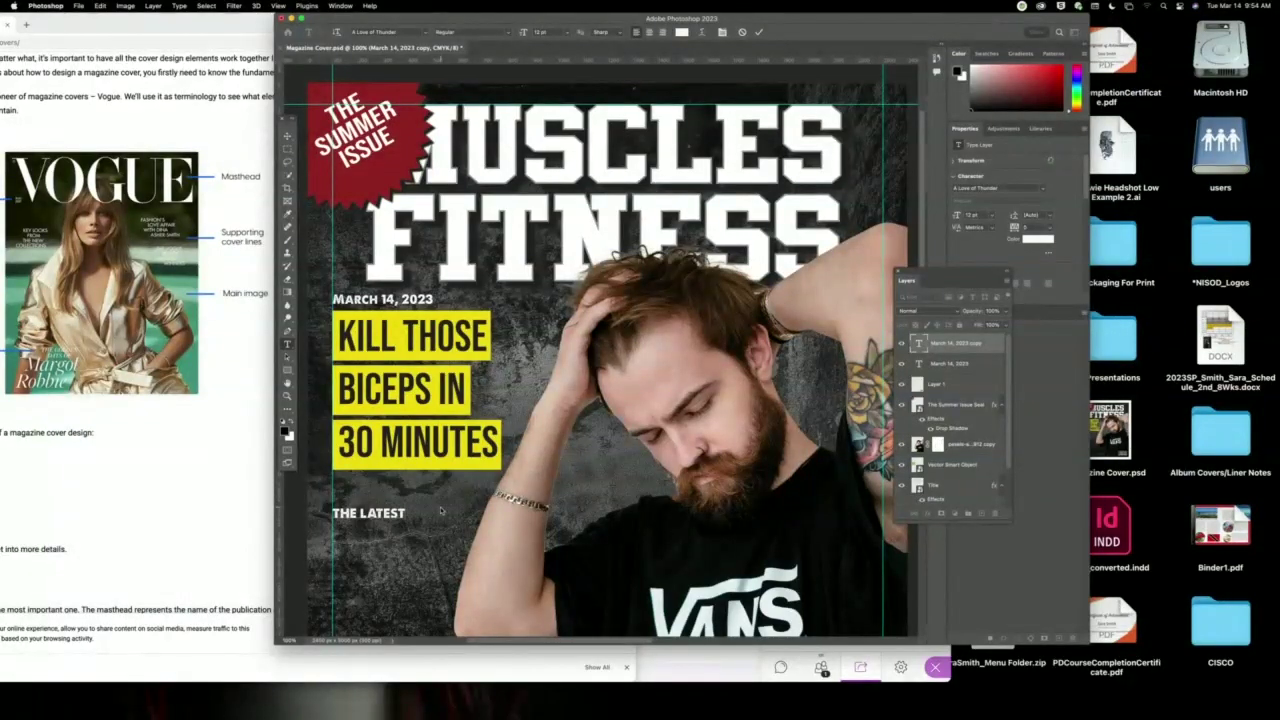
pyautogui.write(' IN COOL')
pyautogui.press('Return')
pyautogui.write('SHOES')
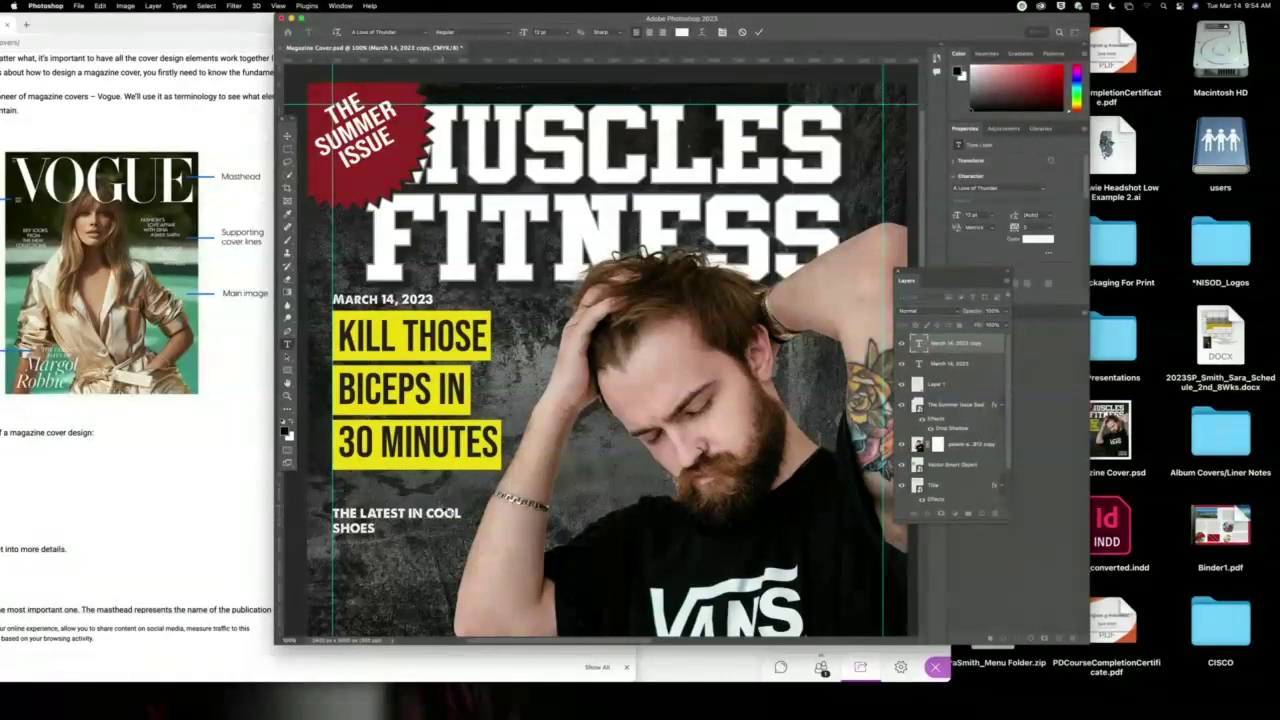
pyautogui.hotkey('shift', 'Home')
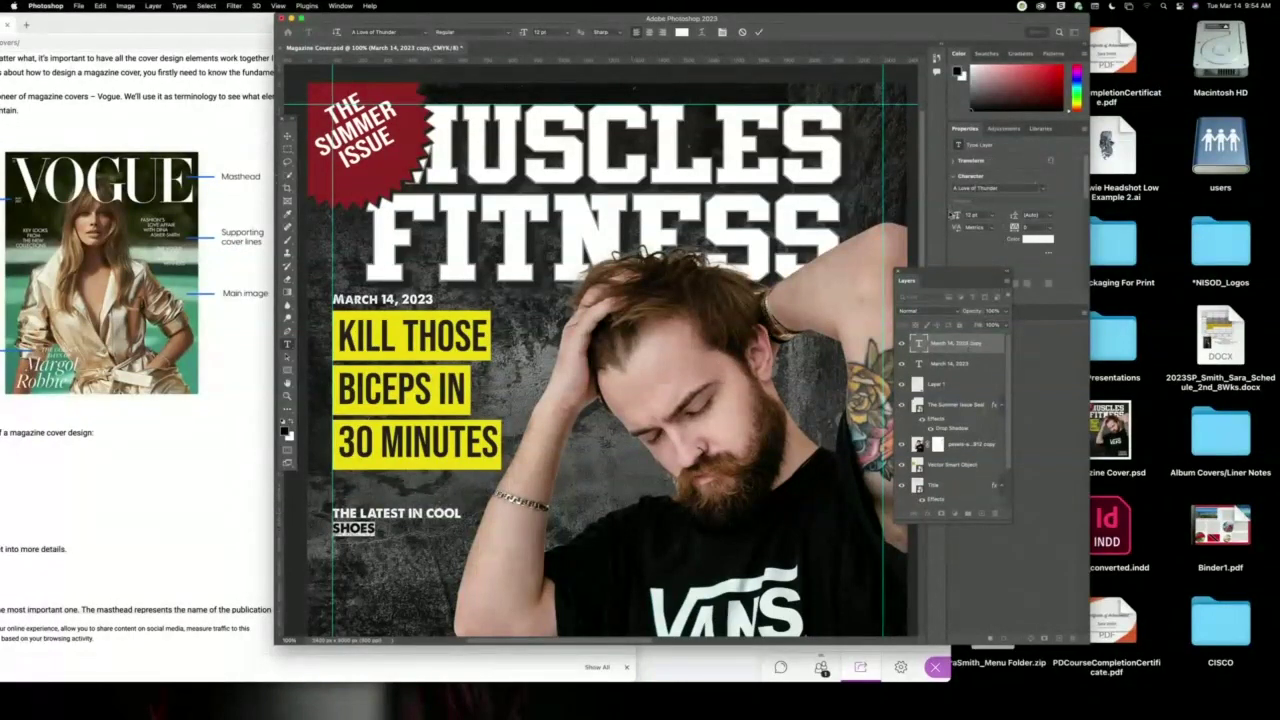
# Make SHOES 60 pt and set the cover line's leading to 60 pt.
pyautogui.click(992, 215)
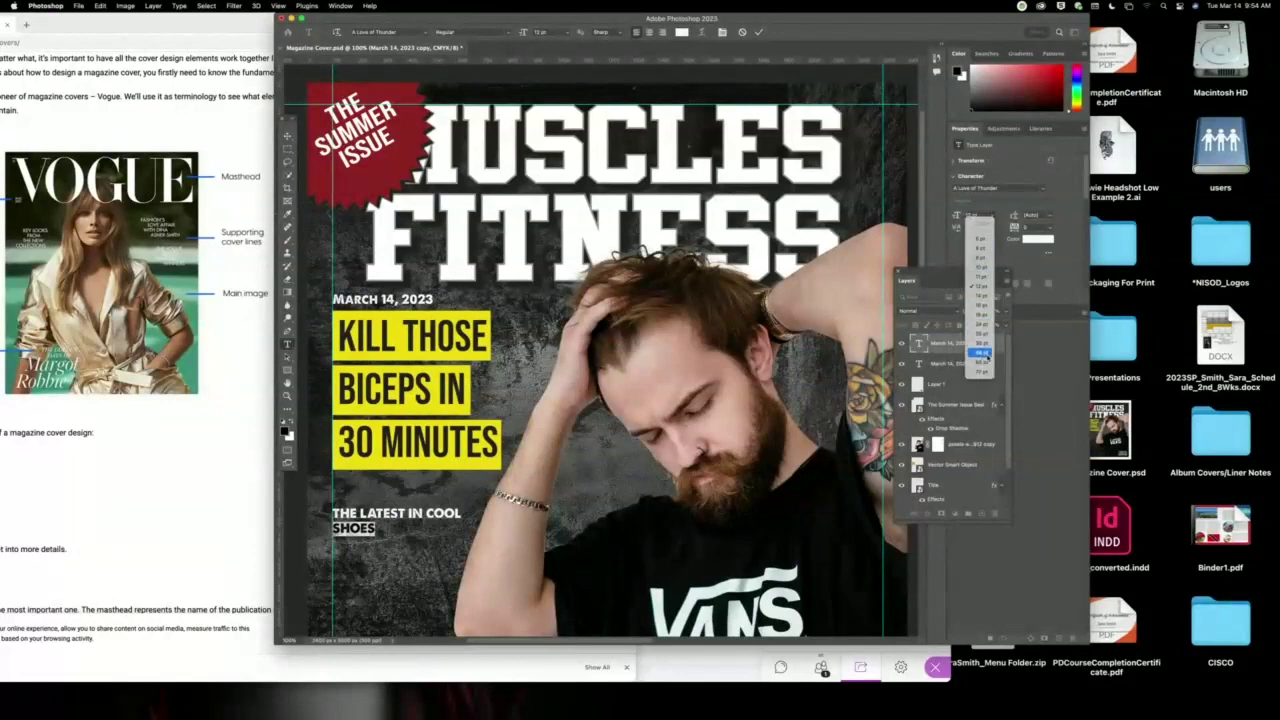
pyautogui.click(986, 362)
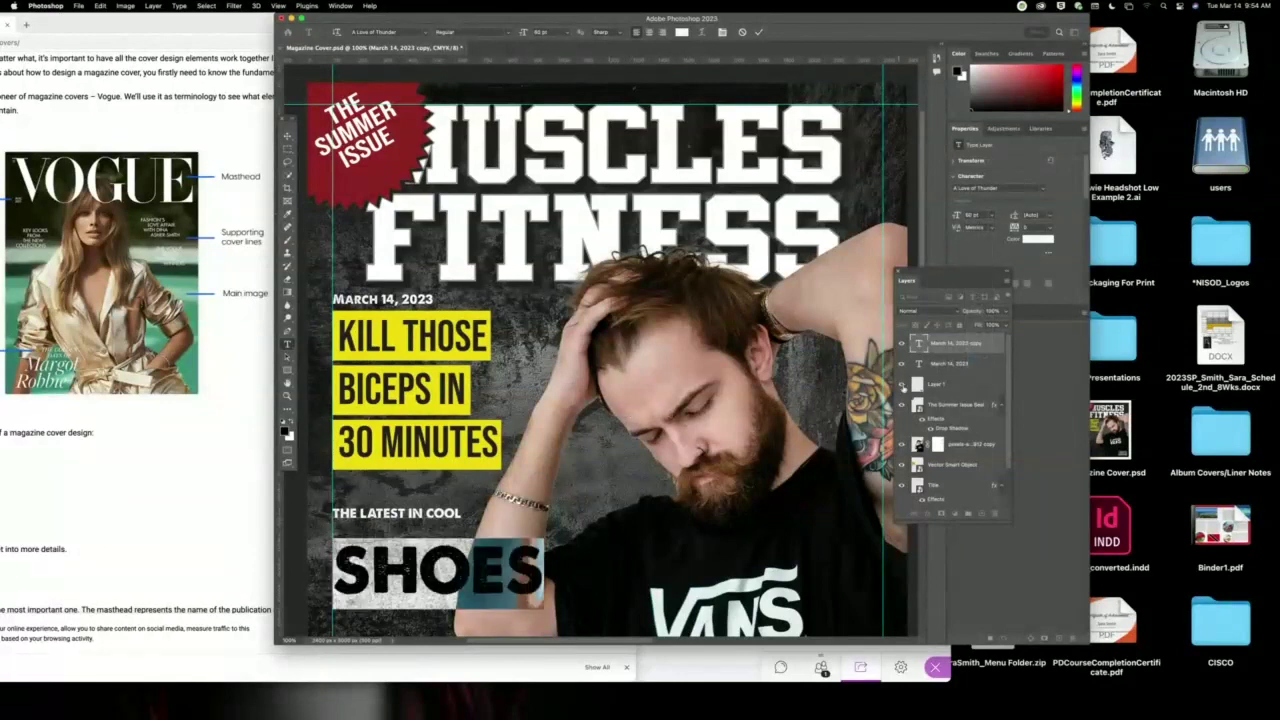
pyautogui.moveTo(332, 513); pyautogui.dragTo(464, 513)
pyautogui.click(463, 512)
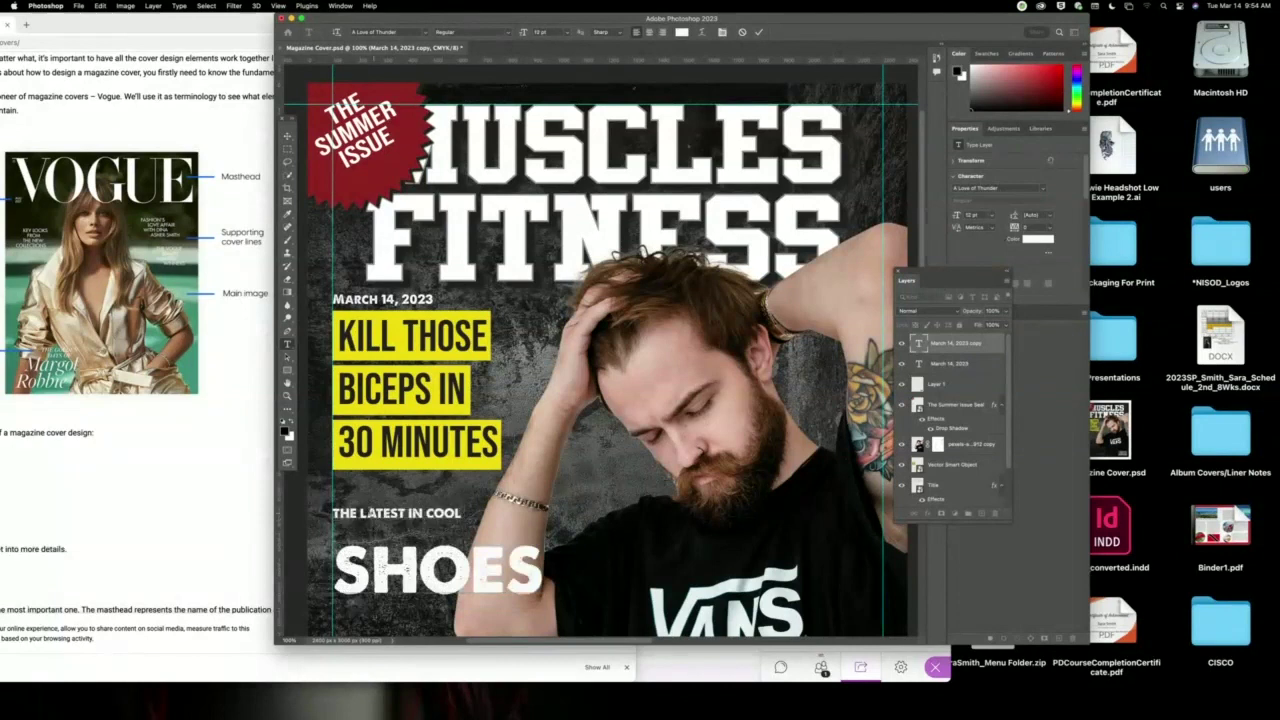
pyautogui.press('super+a')
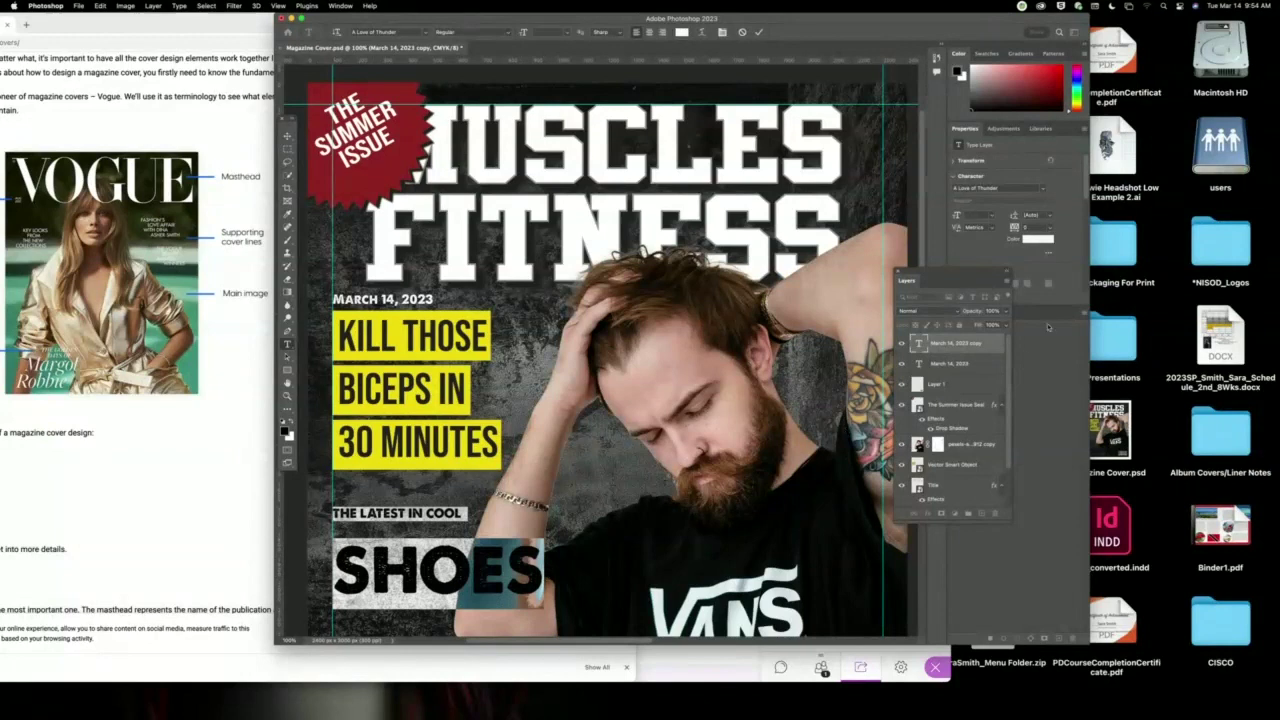
pyautogui.click(1052, 218)
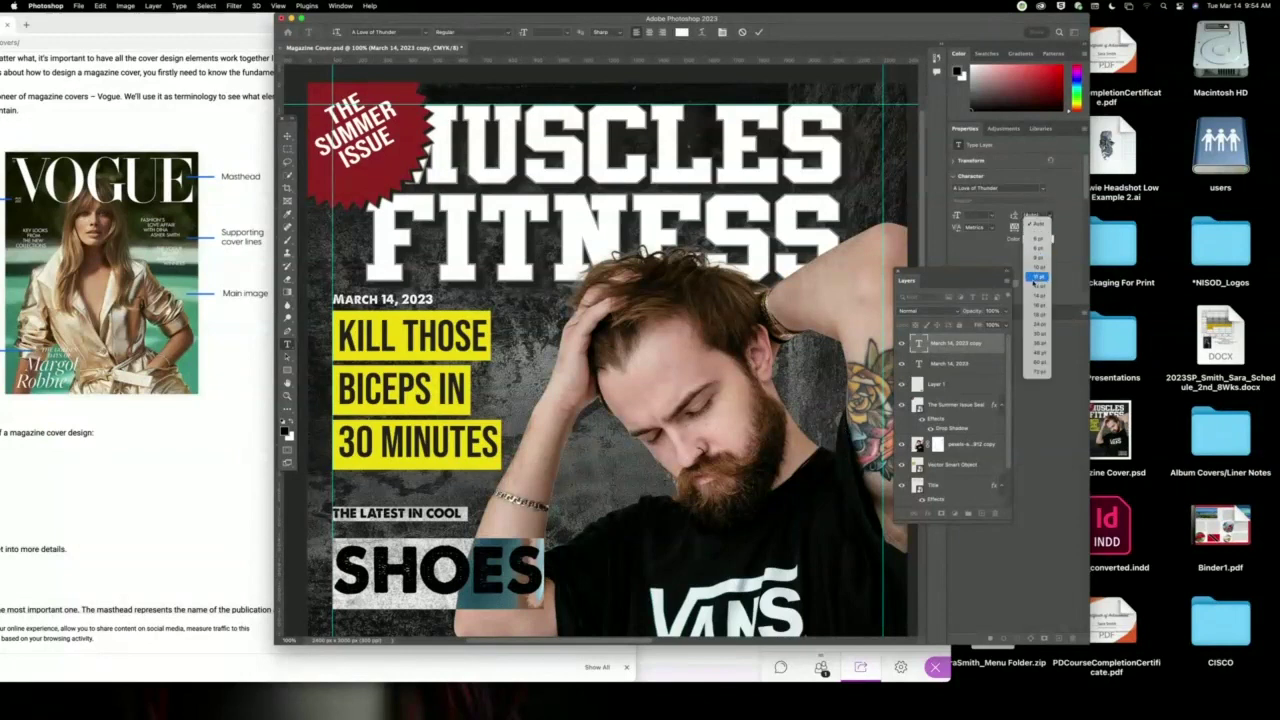
pyautogui.click(1040, 352)
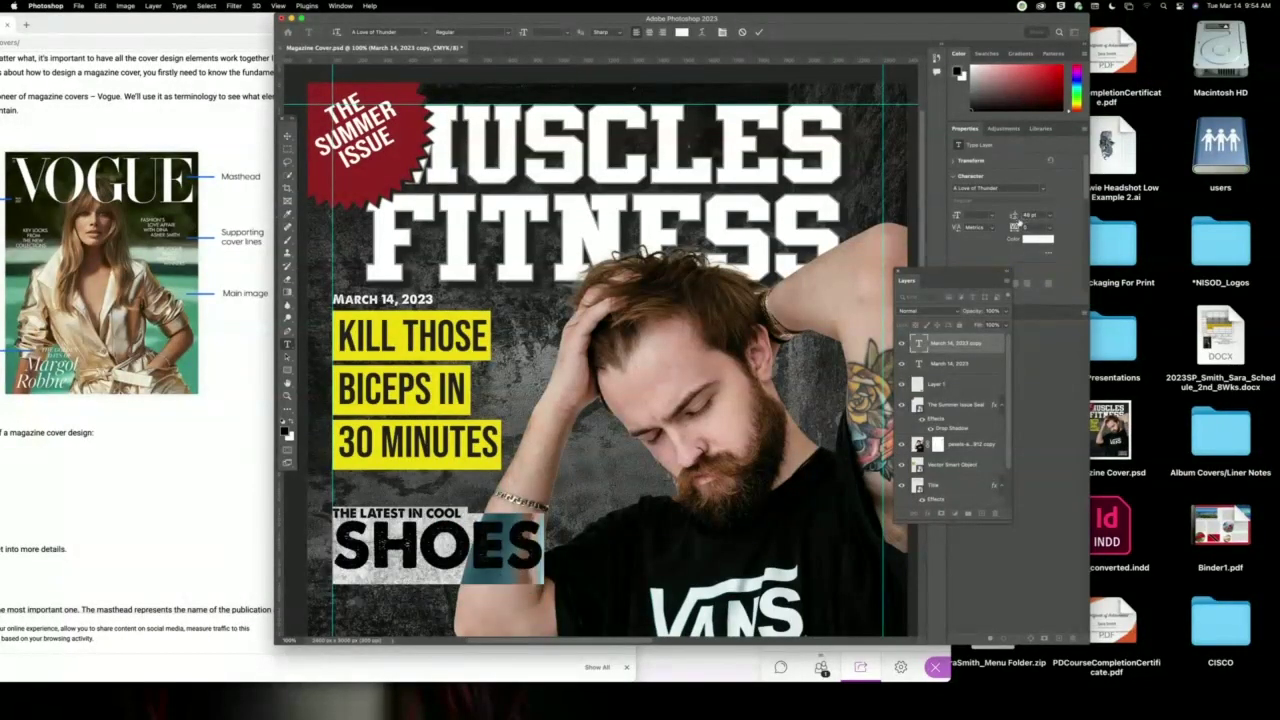
pyautogui.click(1050, 217)
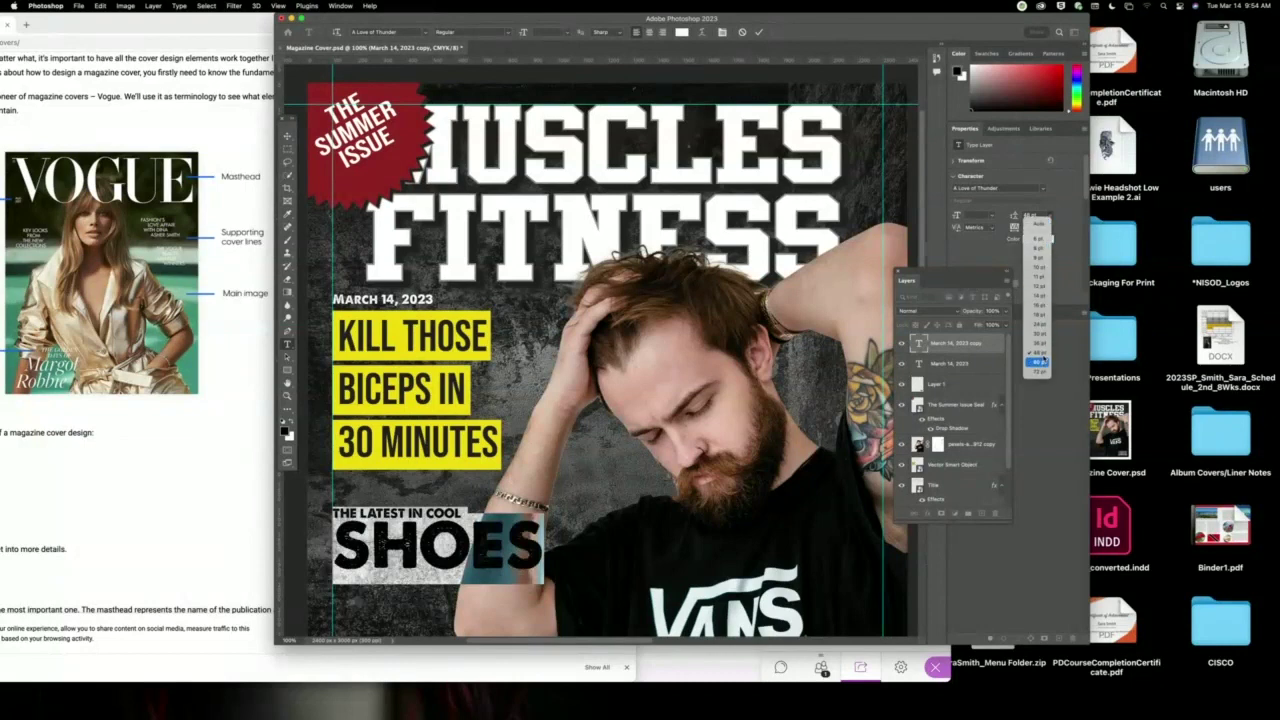
pyautogui.click(1040, 361)
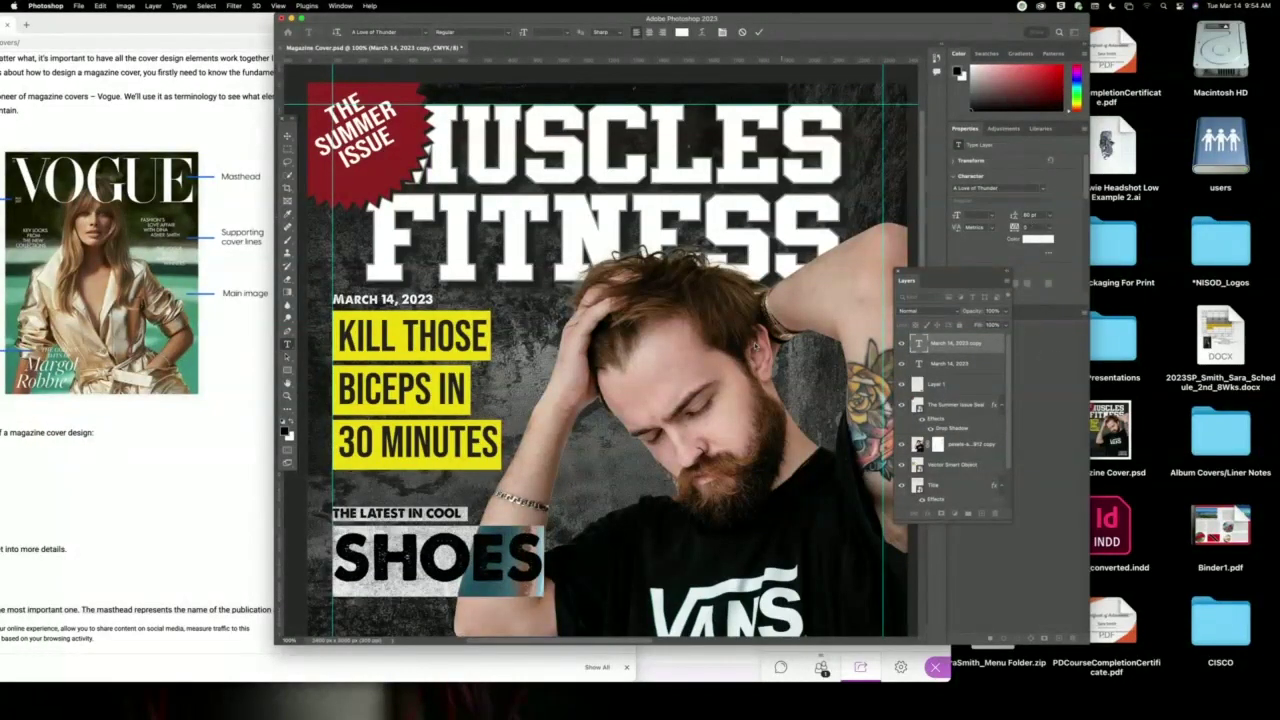
# Resize THE LATEST IN COOL to 18 pt.
pyautogui.click(464, 514)
pyautogui.moveTo(464, 514); pyautogui.dragTo(330, 513)
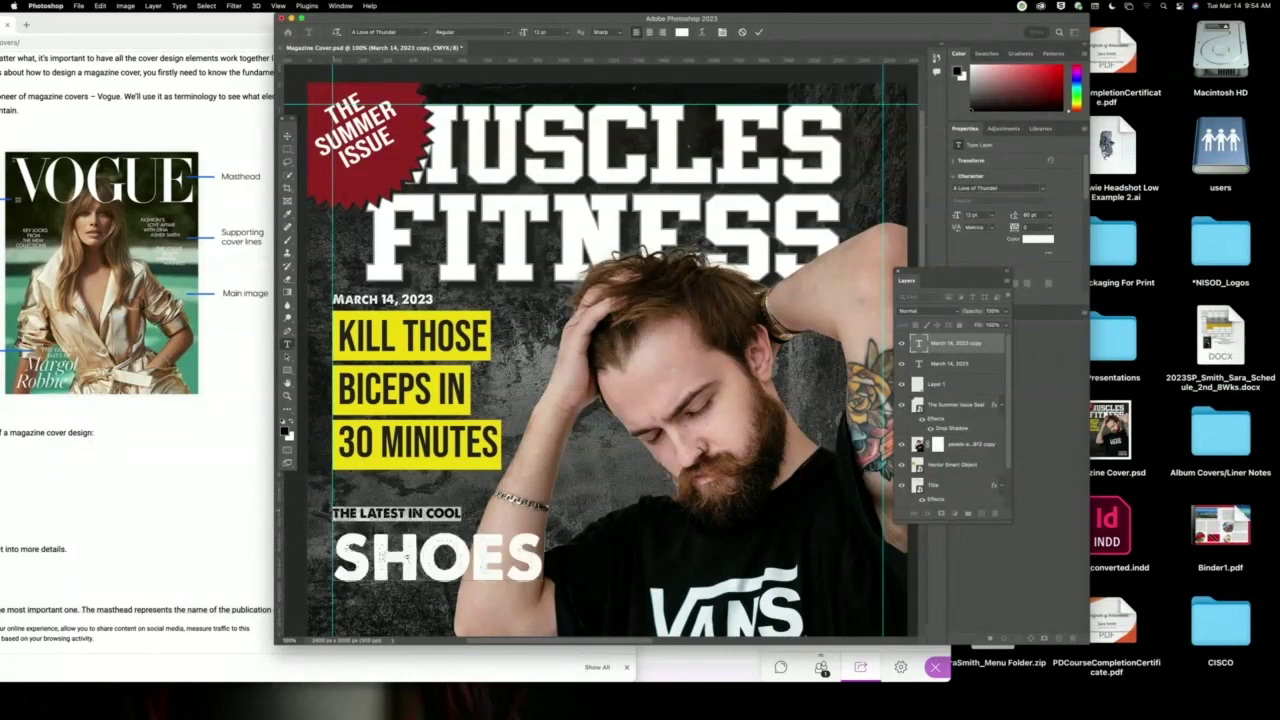
pyautogui.click(993, 218)
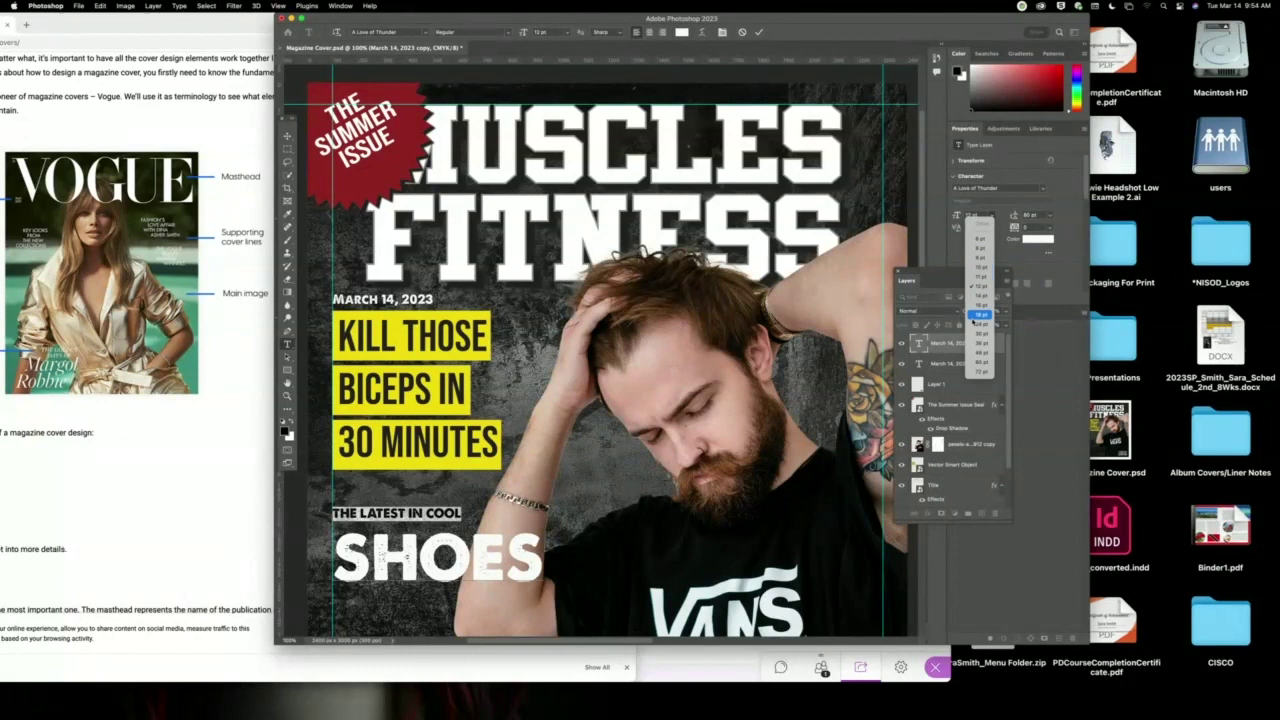
pyautogui.click(974, 318)
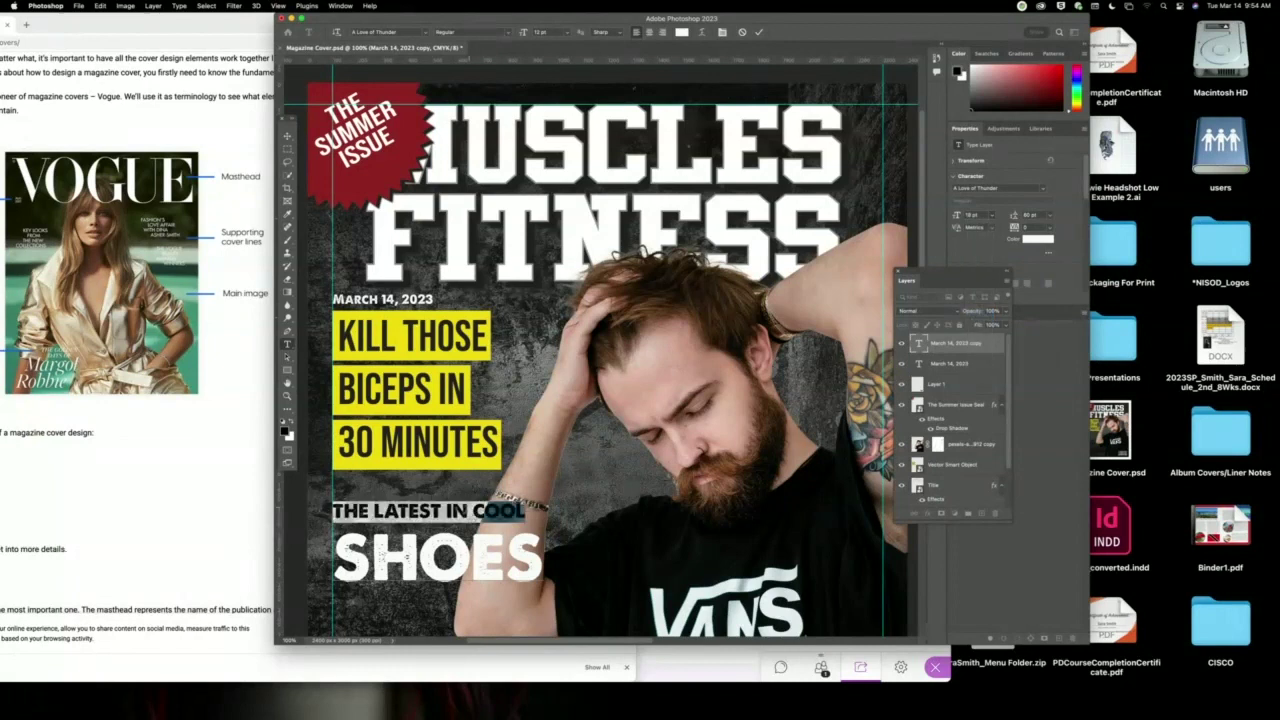
pyautogui.click(477, 514)
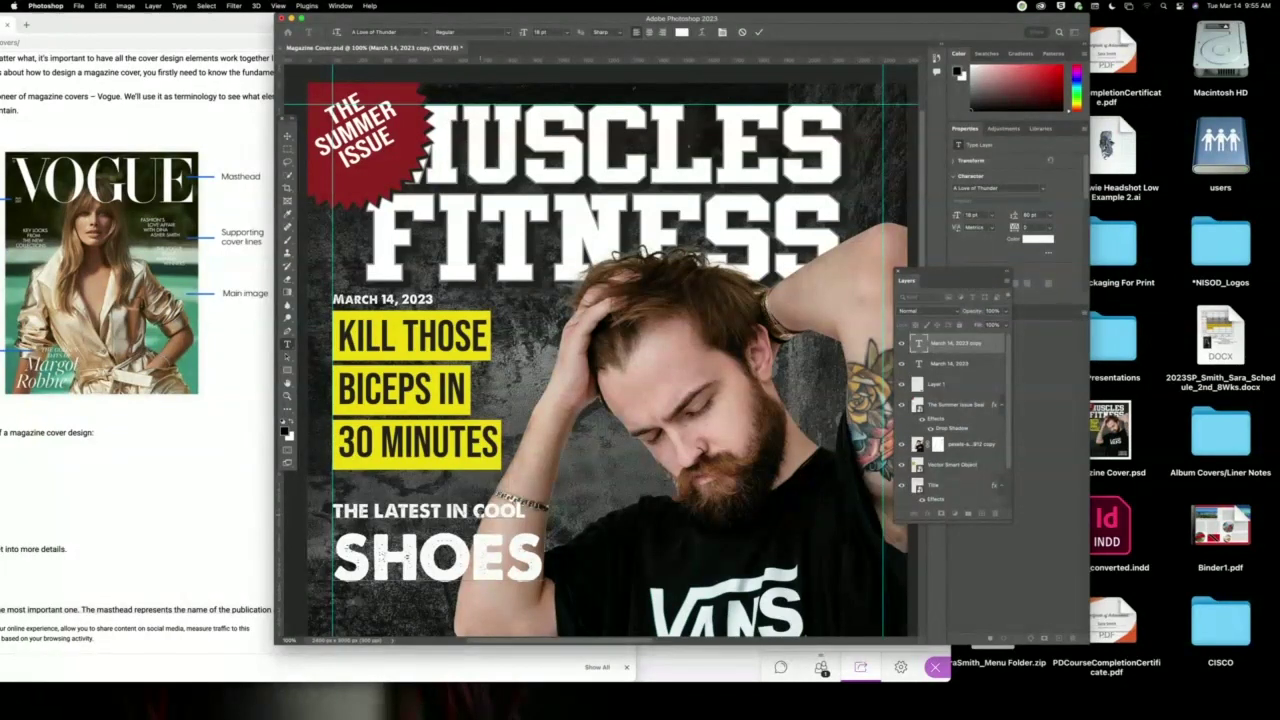
# Tighten the leading between both lines and set them in Amboy.
pyautogui.moveTo(540, 556); pyautogui.dragTo(334, 506)
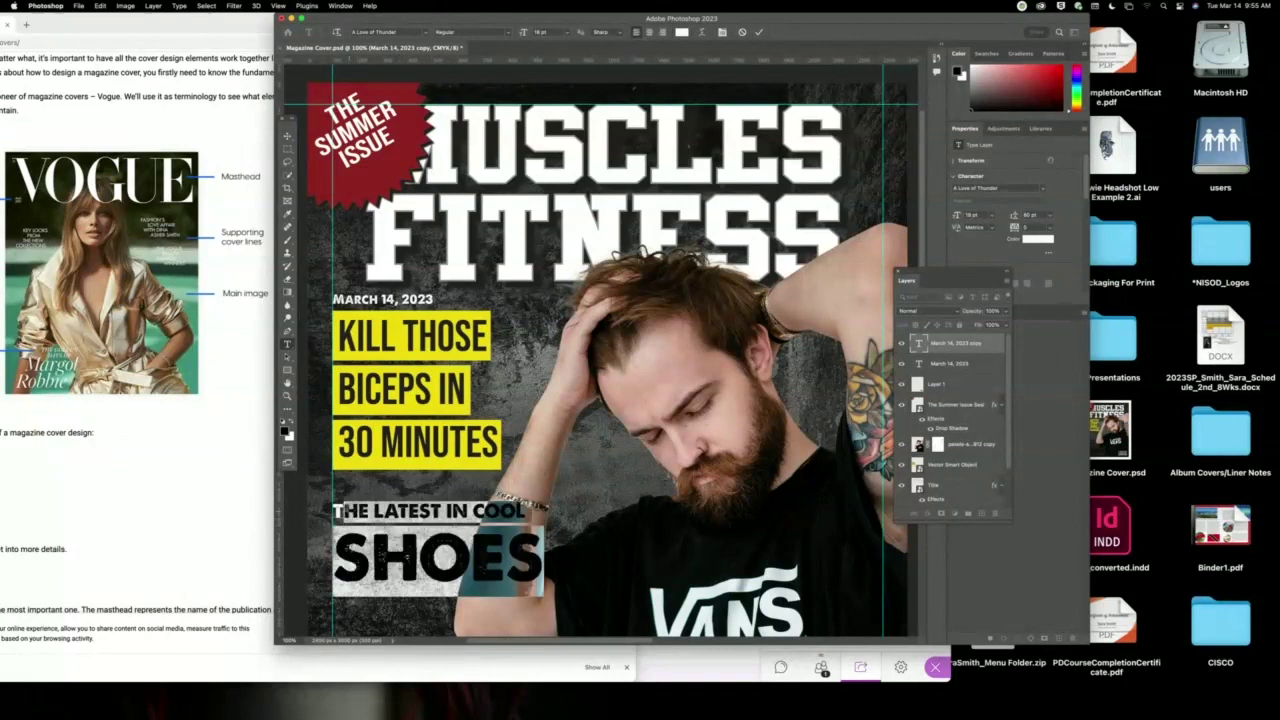
pyautogui.click(1039, 215)
pyautogui.press('Down')
pyautogui.press('Down')
pyautogui.press('Down')
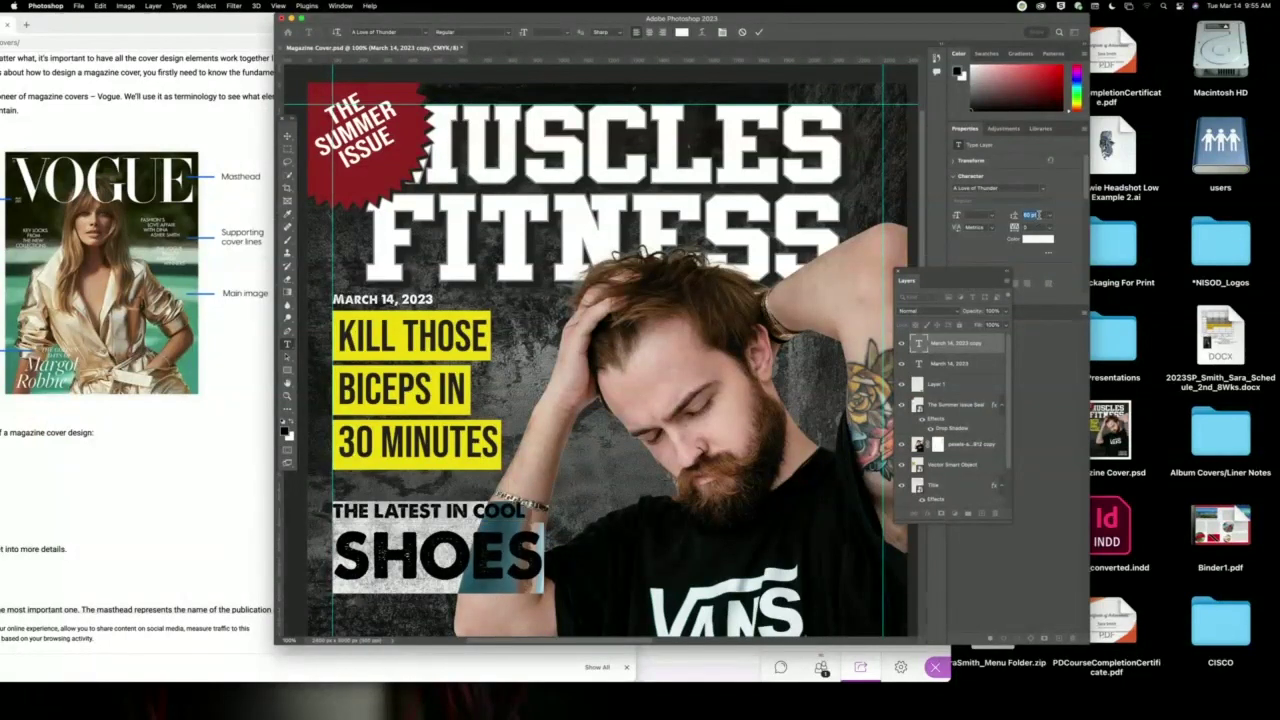
pyautogui.press('Down')
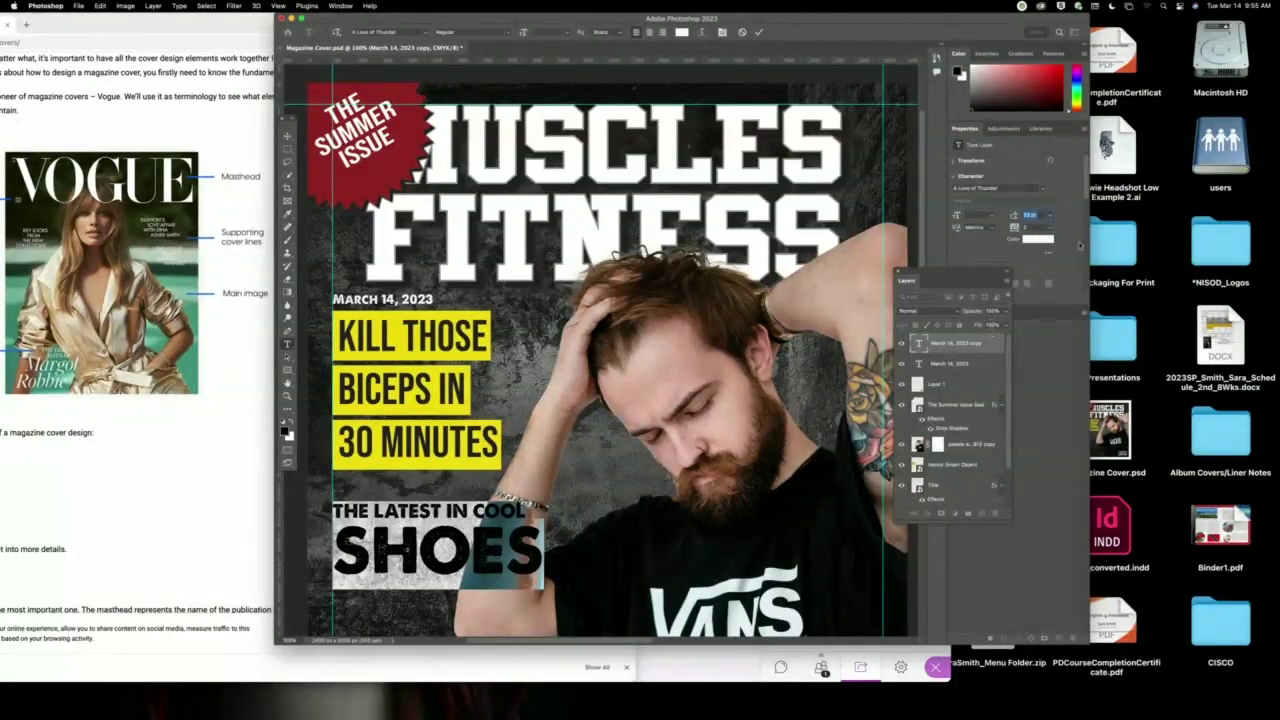
pyautogui.click(1045, 190)
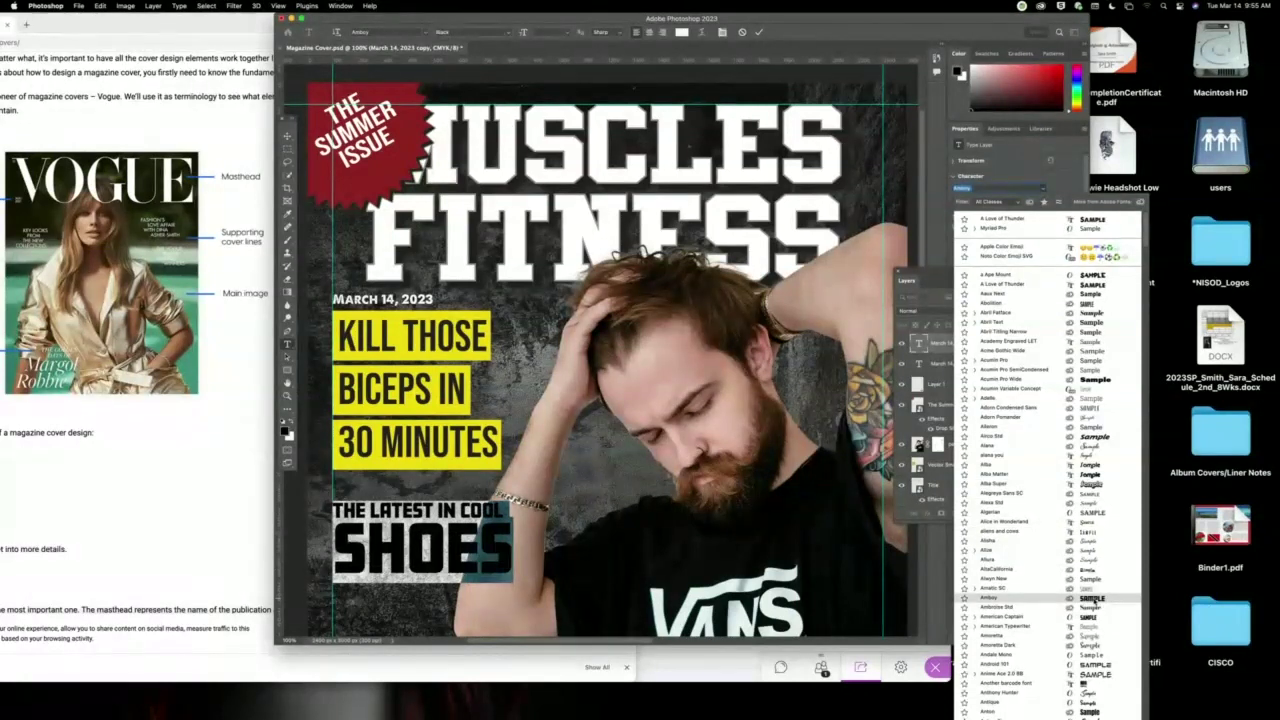
pyautogui.click(1092, 600)
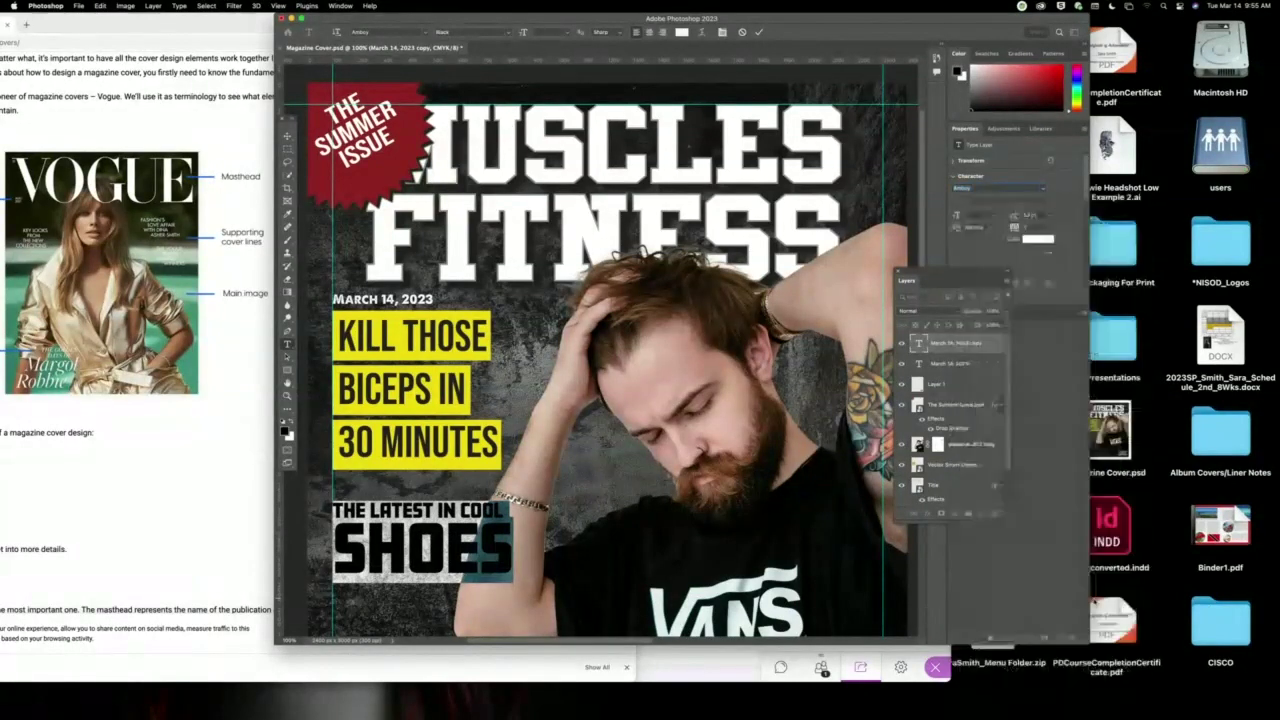
# Search Google in Chrome for 'vans logo'.
pyautogui.click(250, 18)
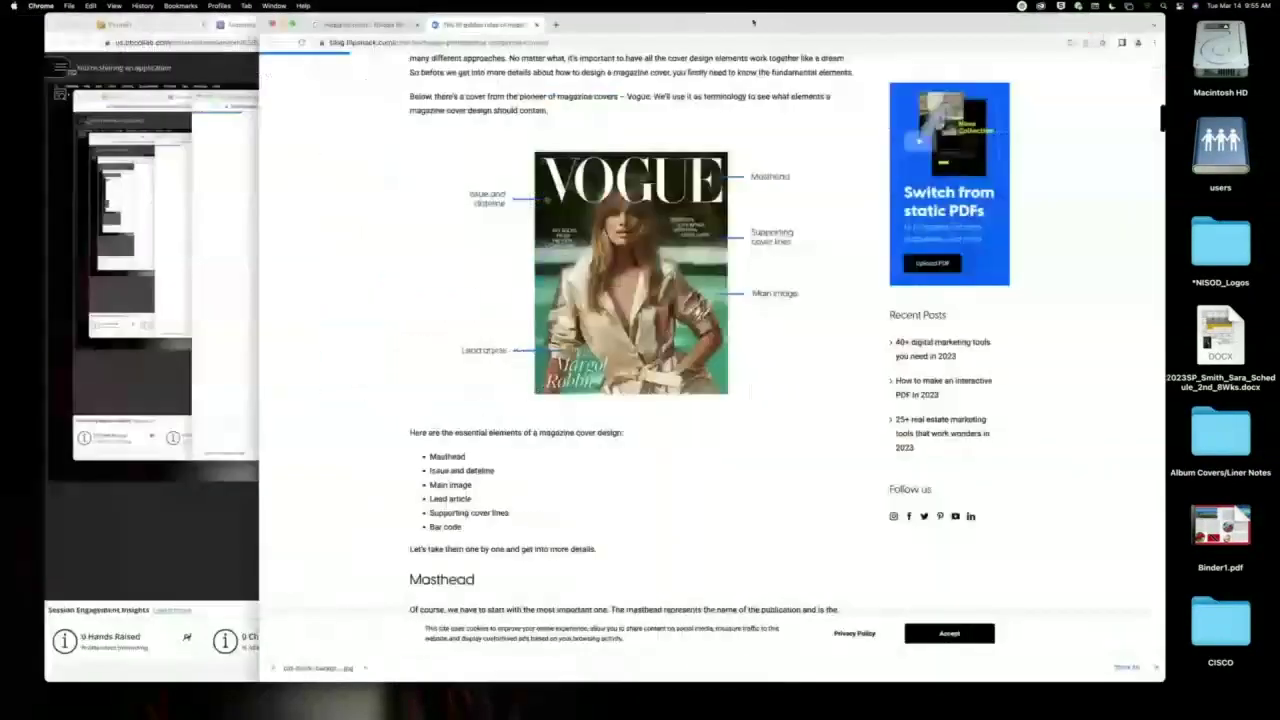
pyautogui.click(586, 42)
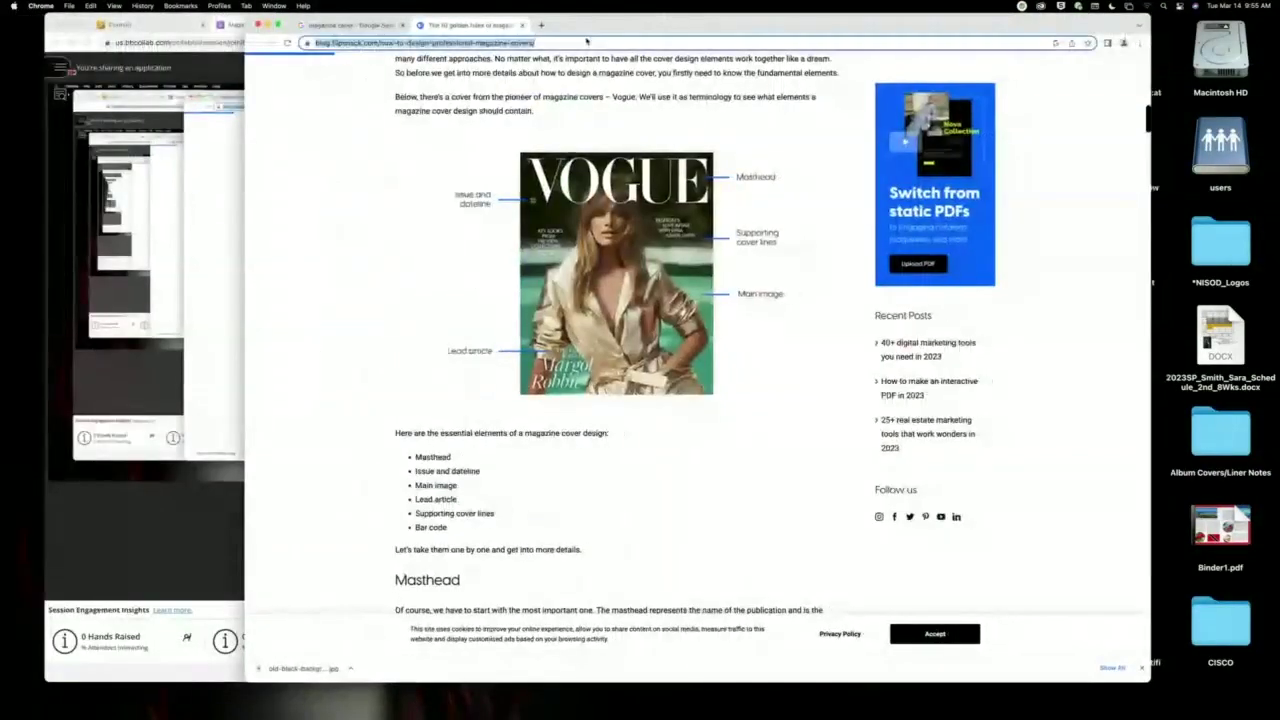
pyautogui.write('vans logo')
pyautogui.press('Return')
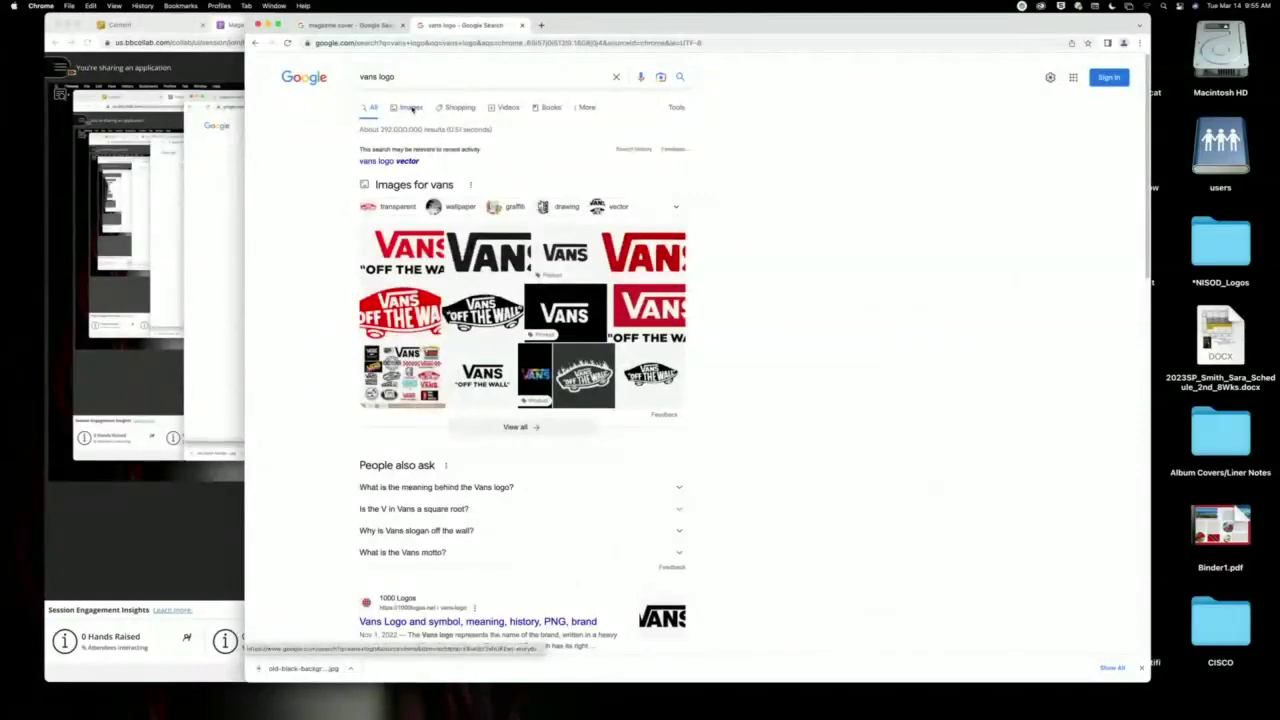
# Filter image results to Large and open the red Off The Wall logo preview.
pyautogui.click(407, 107)
pyautogui.click(651, 107)
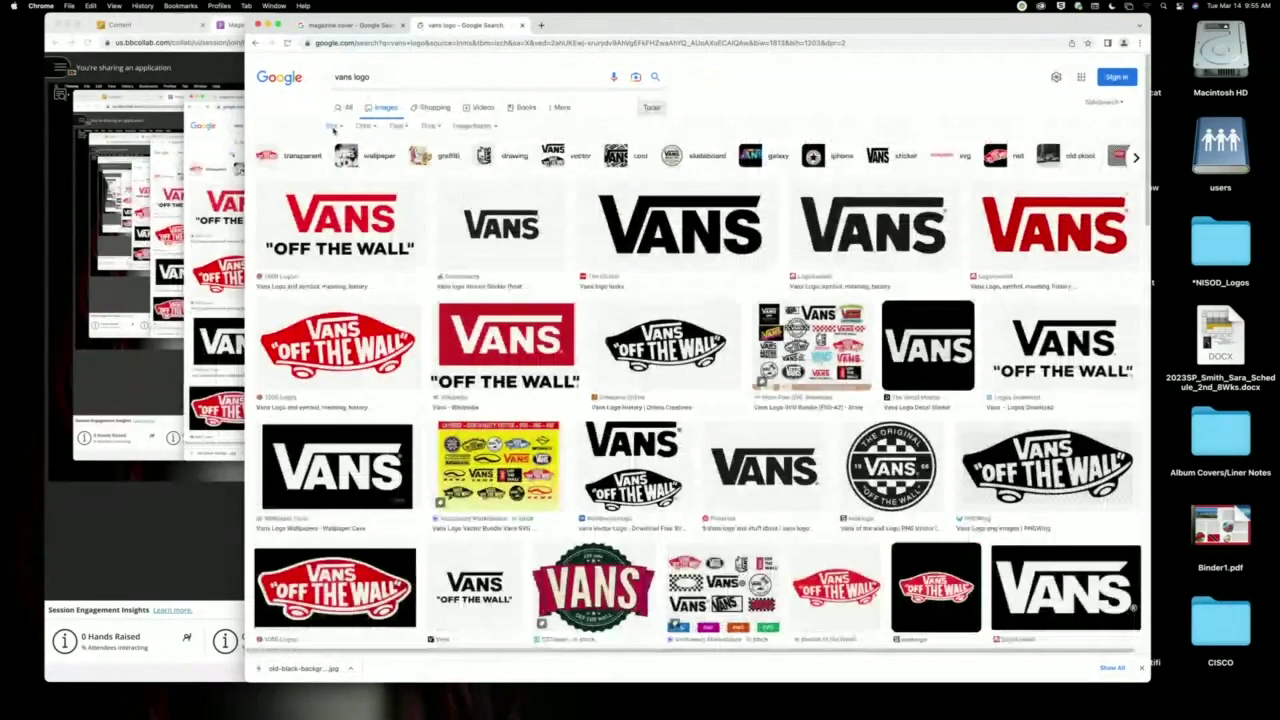
pyautogui.click(334, 126)
pyautogui.click(336, 160)
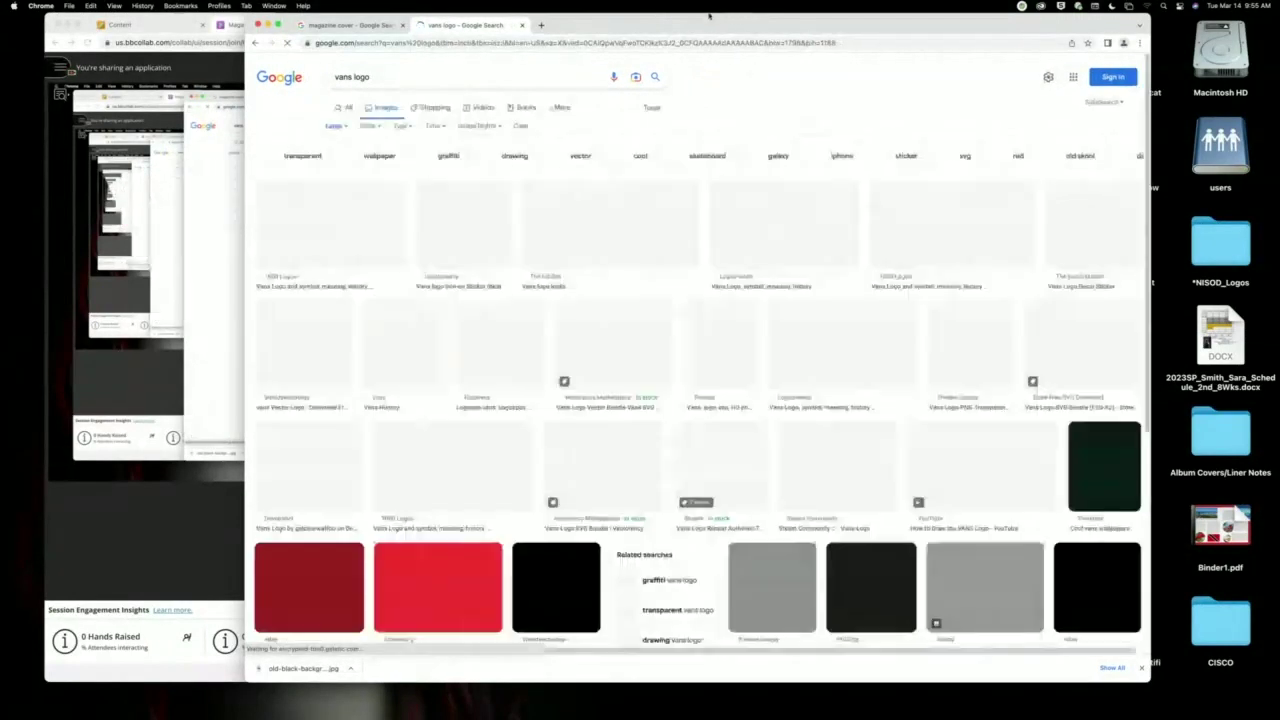
pyautogui.moveTo(706, 17); pyautogui.dragTo(608, 23)
pyautogui.click(870, 228)
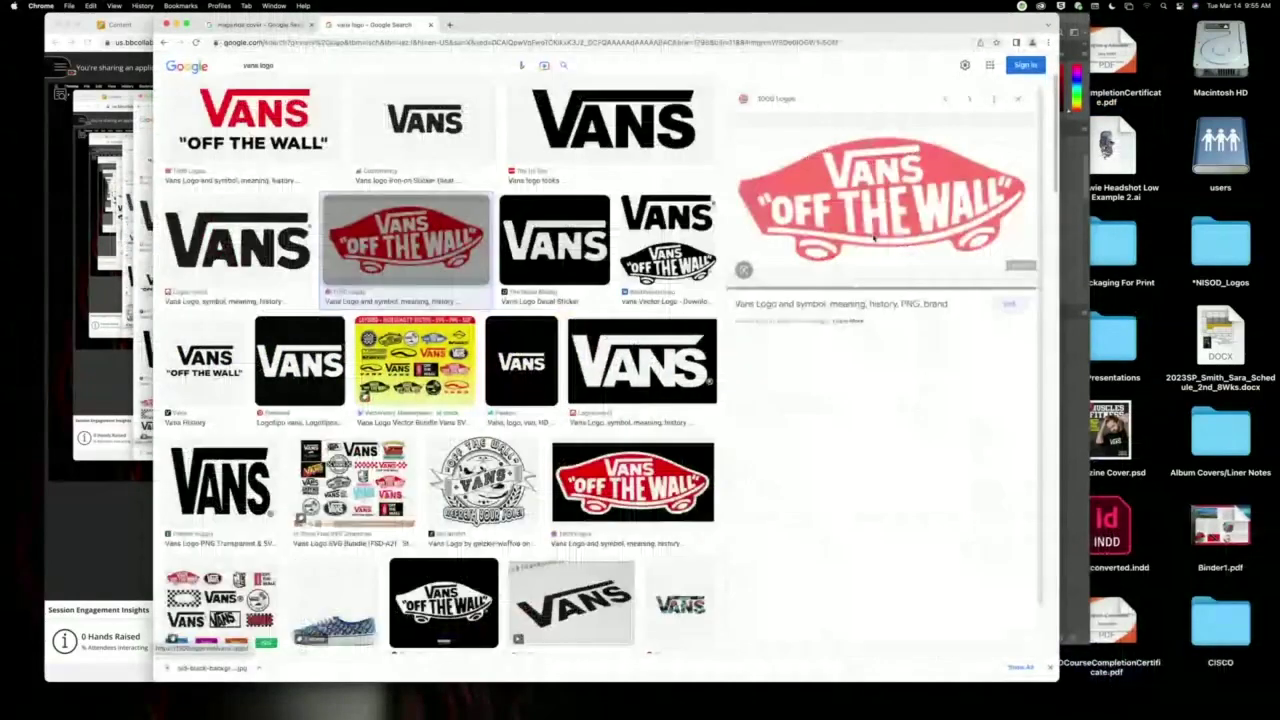
pyautogui.moveTo(931, 19); pyautogui.dragTo(150, 50)
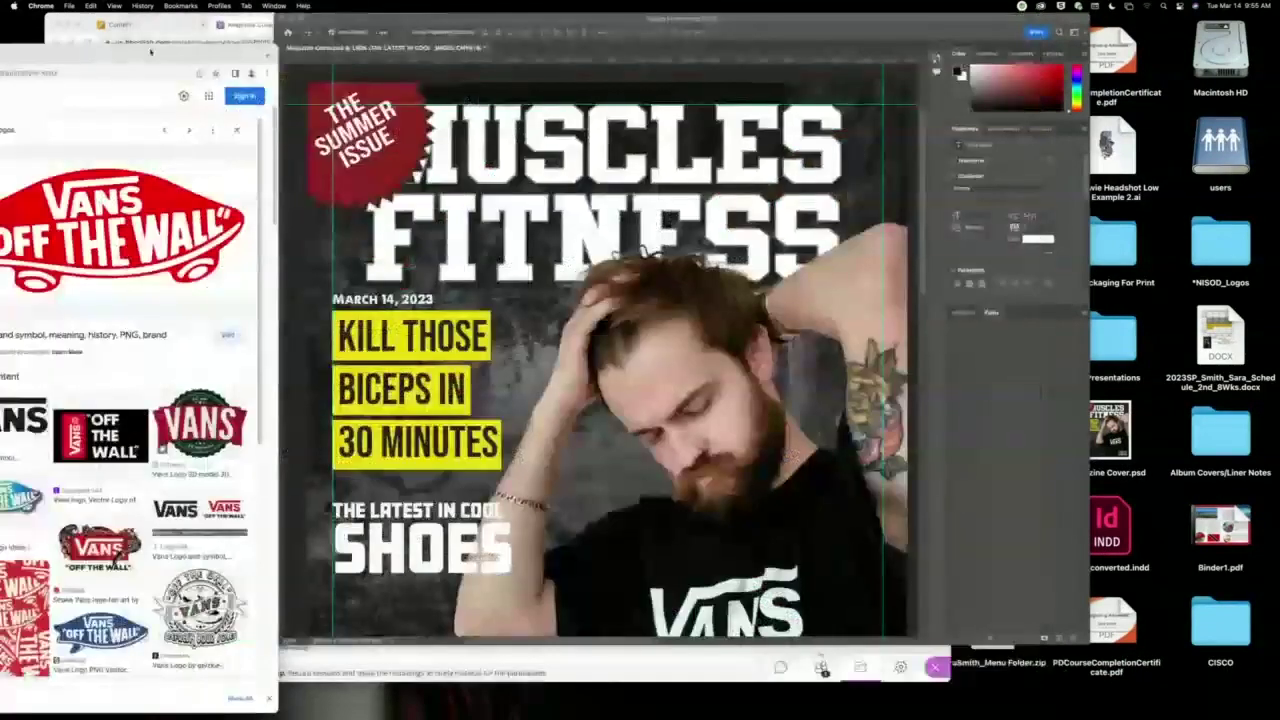
# Place the Vans logo on the cover and delete its white background with Magic Wand.
pyautogui.moveTo(120, 230); pyautogui.dragTo(580, 432)
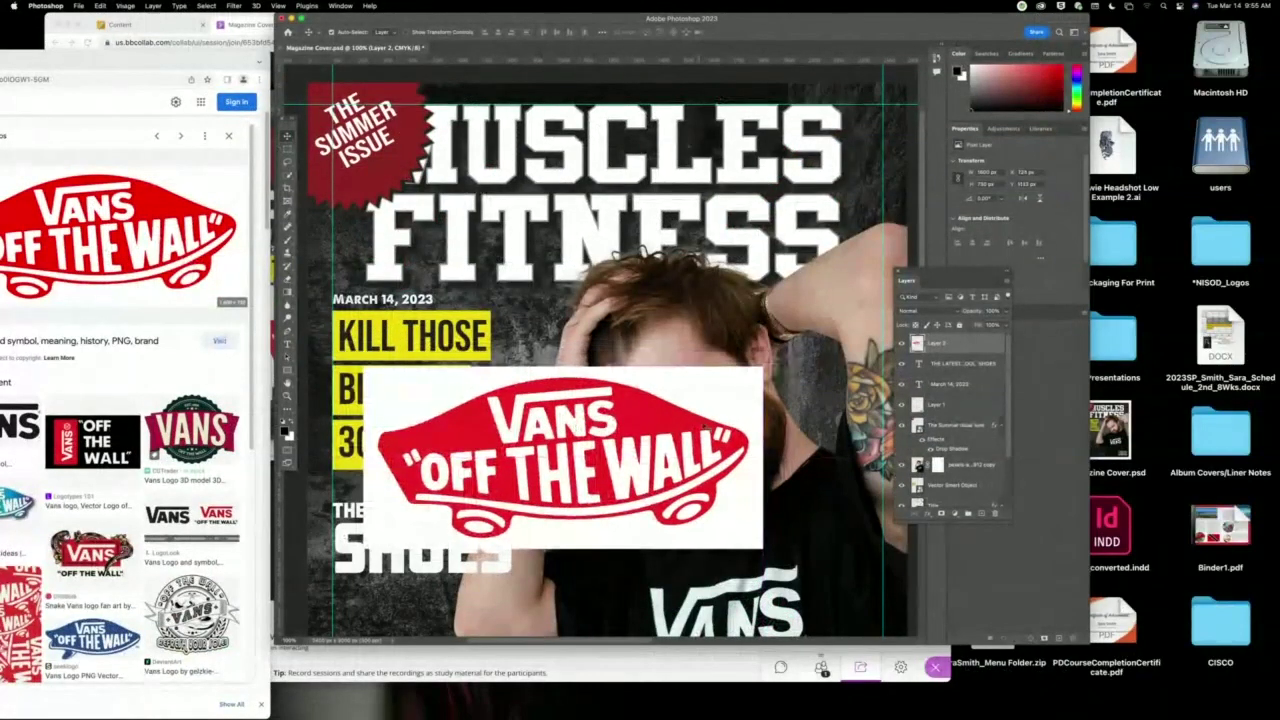
pyautogui.click(289, 176)
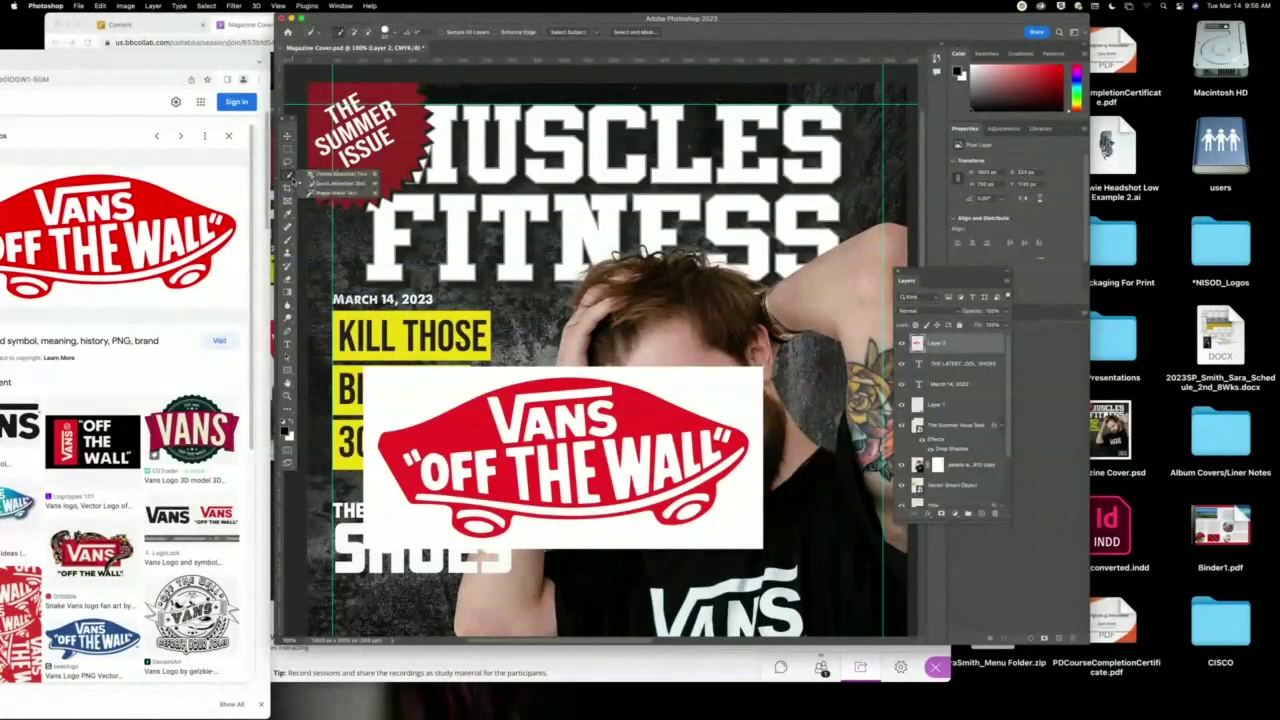
pyautogui.click(326, 192)
pyautogui.click(433, 395)
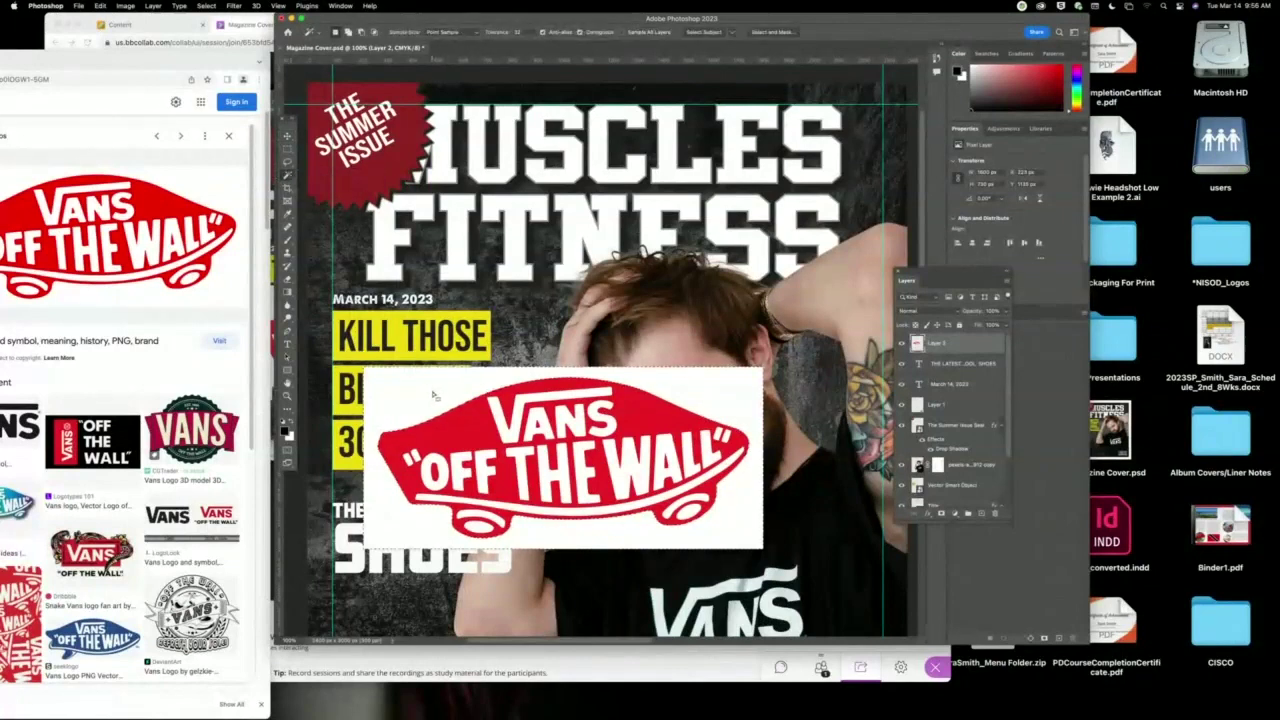
pyautogui.press('Delete')
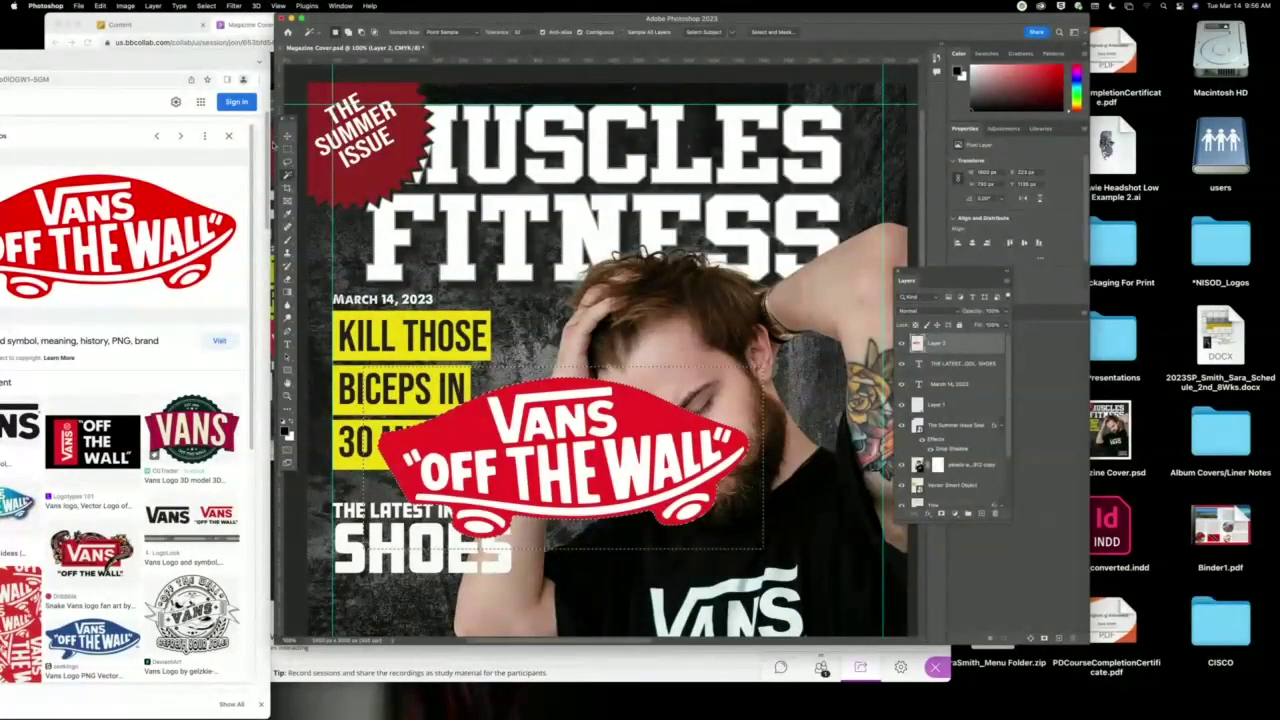
# Scale the Vans logo down to a small badge below SHOES.
pyautogui.click(287, 135)
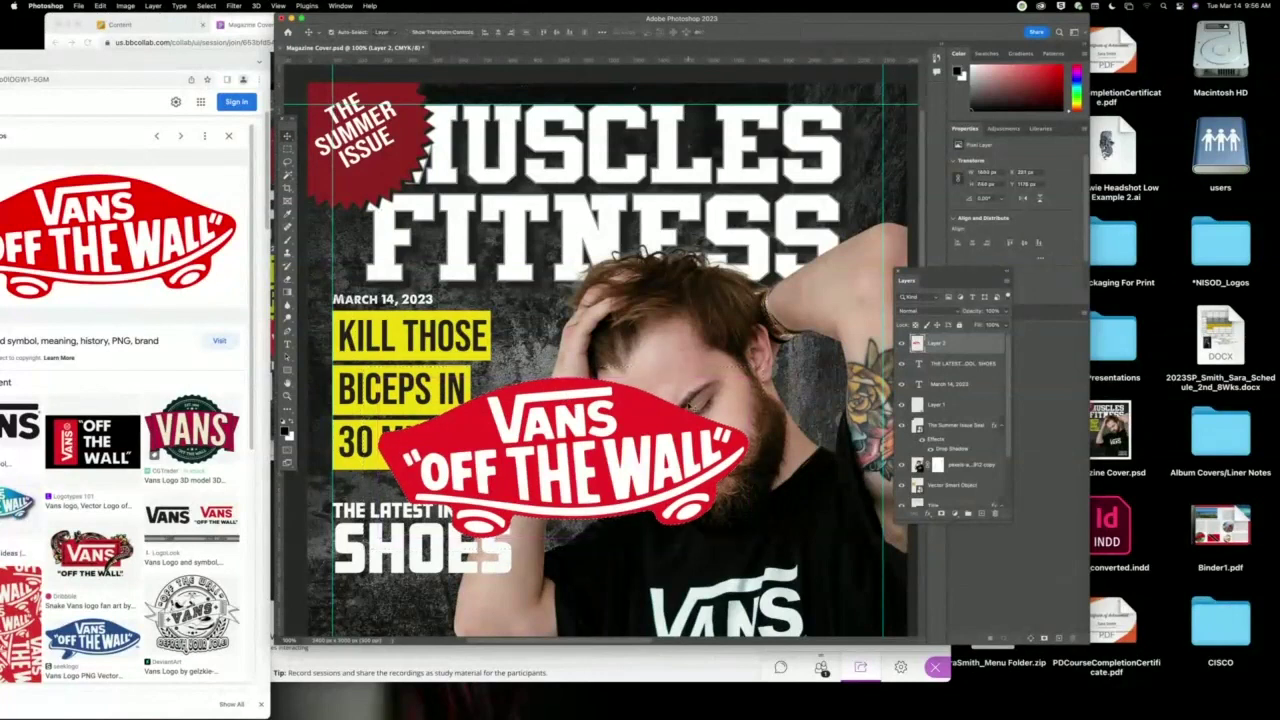
pyautogui.press('super+t')
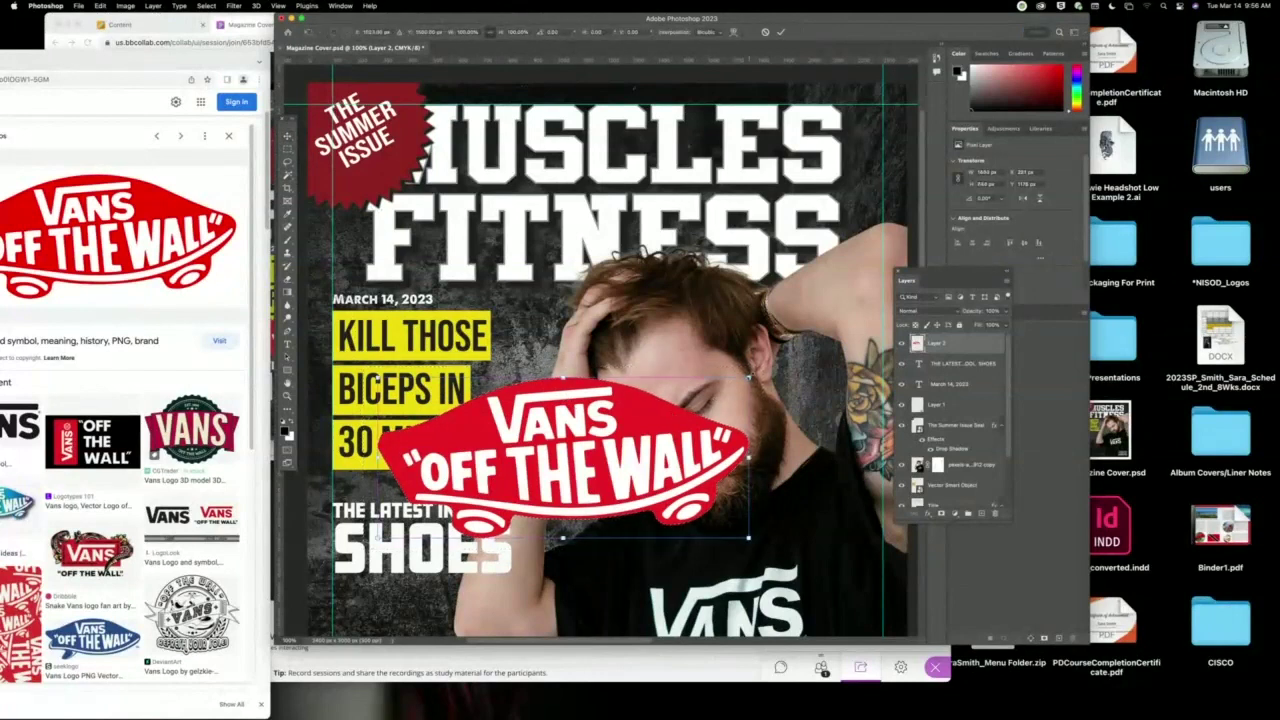
pyautogui.moveTo(750, 376); pyautogui.dragTo(438, 590)
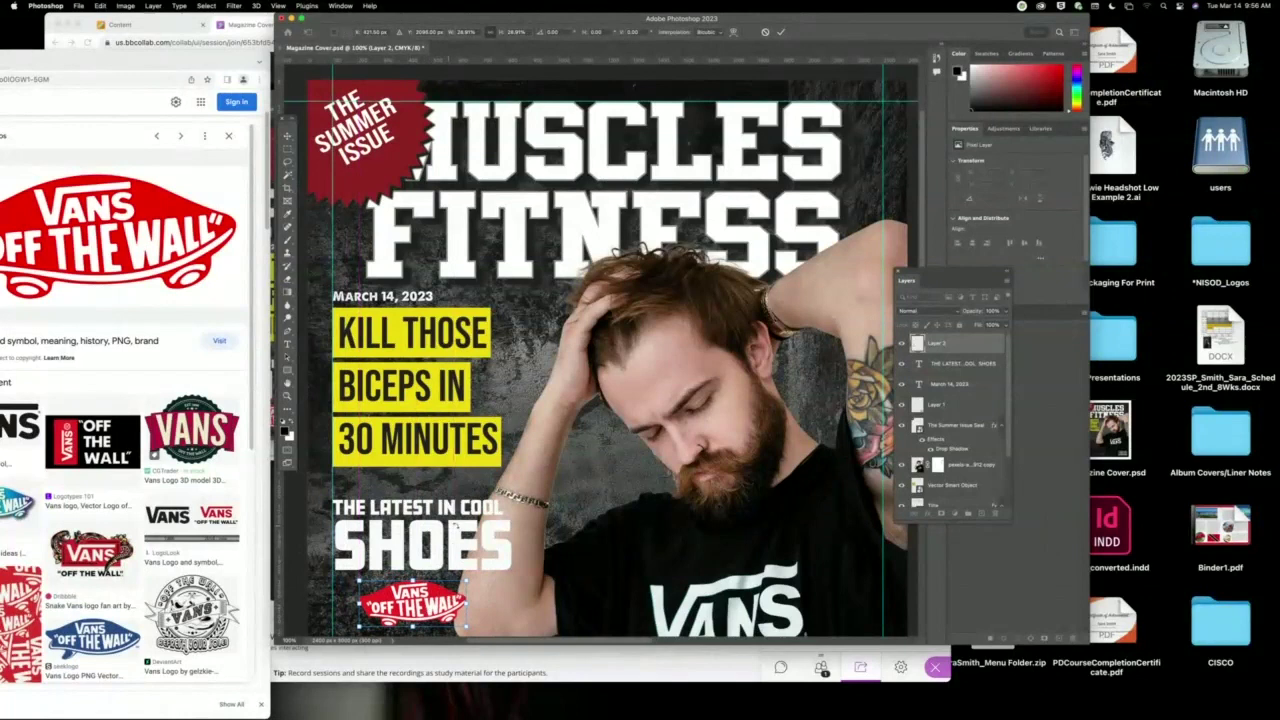
# Commit the Vans logo resize and move THE LATEST IN COOL SHOES to the bottom-left under the logo.
pyautogui.press('super+minus')
pyautogui.press('super+minus')
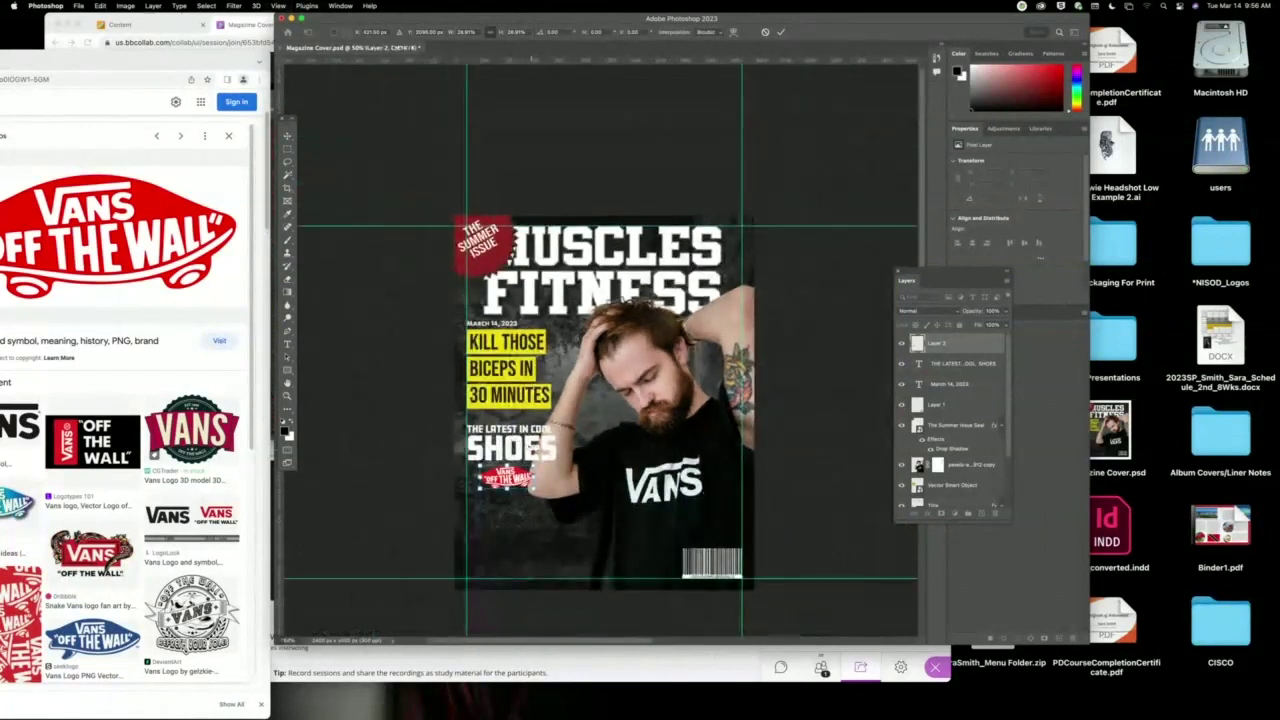
pyautogui.press('Return')
pyautogui.moveTo(536, 451); pyautogui.dragTo(533, 538)
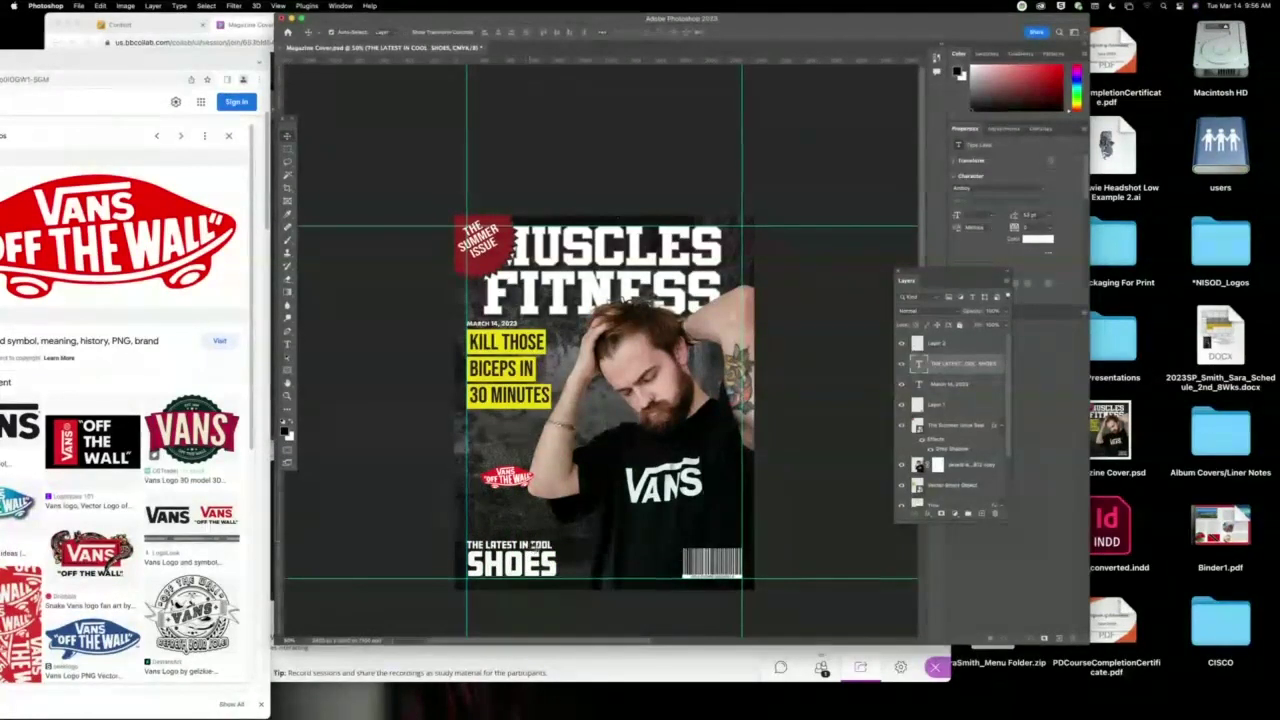
pyautogui.moveTo(508, 480); pyautogui.dragTo(510, 526)
pyautogui.click(397, 537)
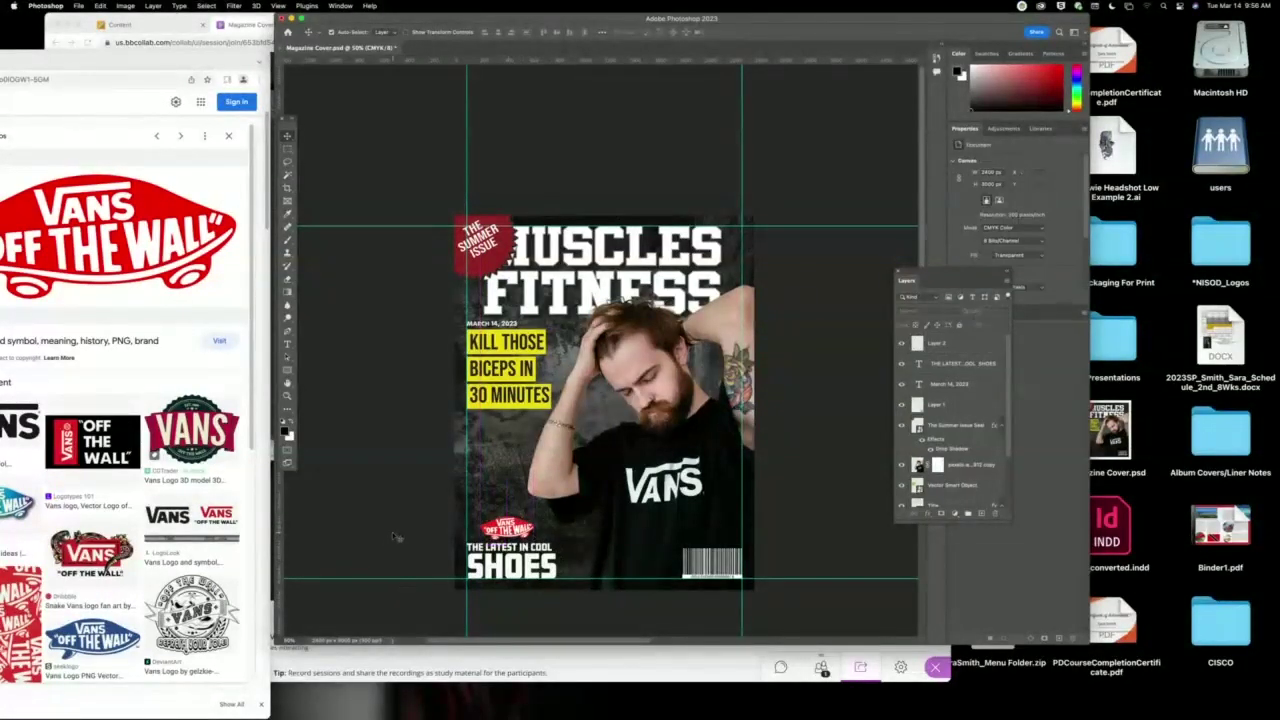
# Preview the cover without guides, then nudge the yellow KILL THOSE BICEPS cover lines slightly down.
pyautogui.press('super+semicolon')
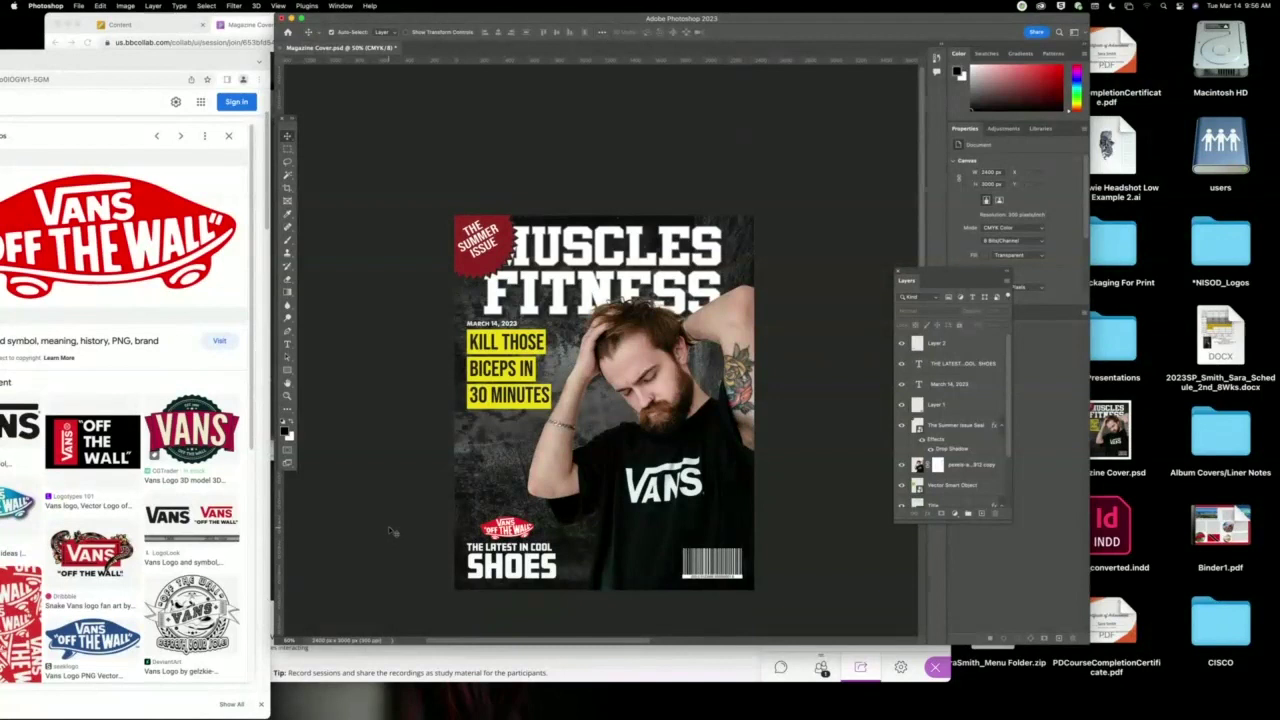
pyautogui.press('super+semicolon')
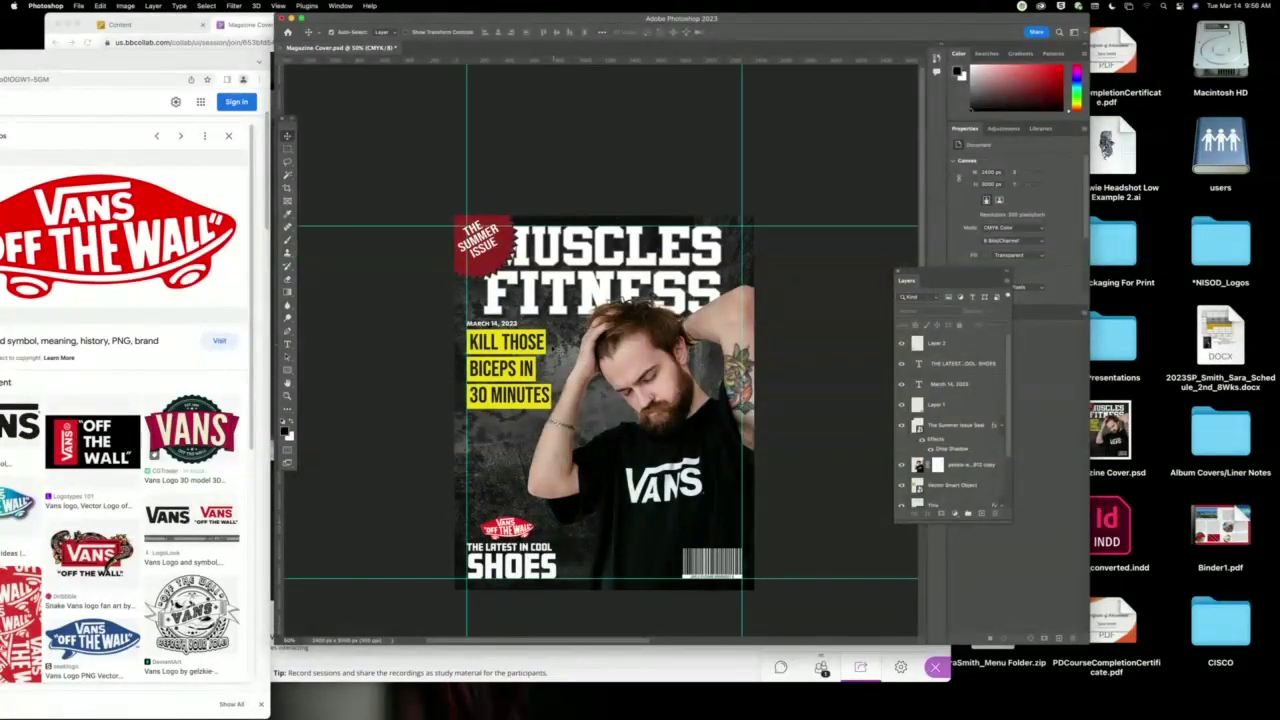
pyautogui.click(530, 348)
pyautogui.moveTo(530, 347); pyautogui.dragTo(538, 353)
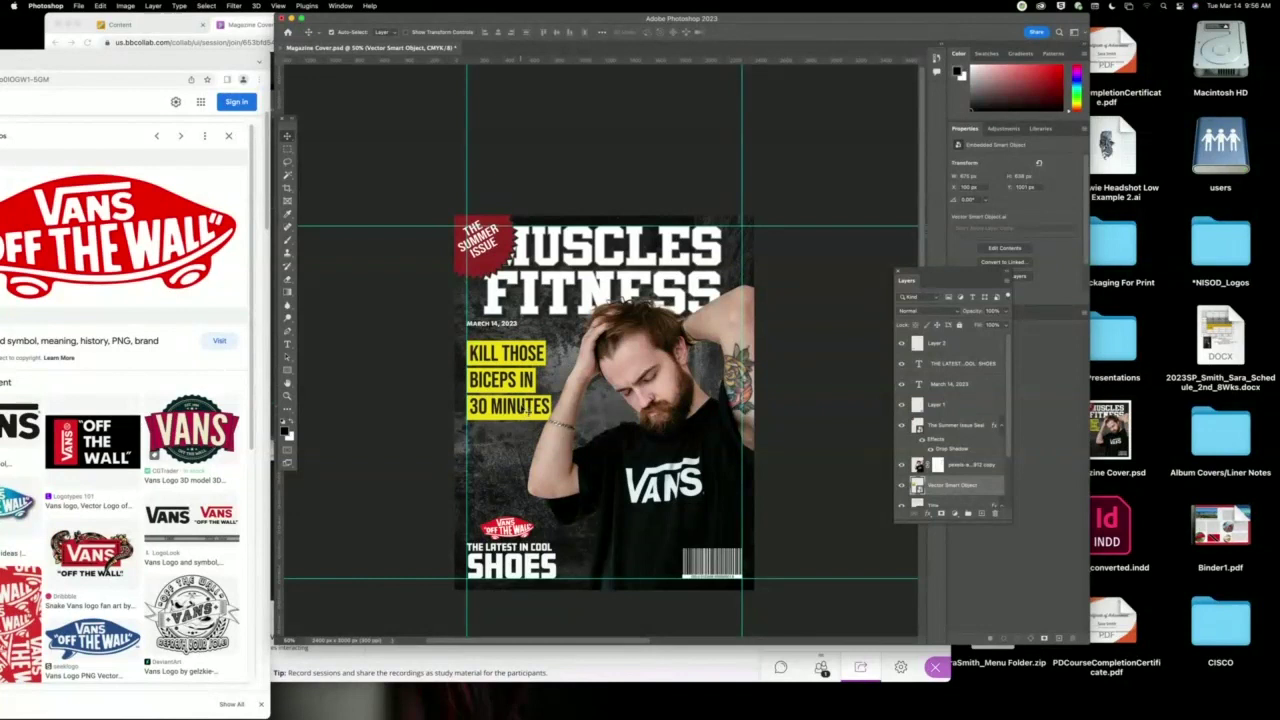
pyautogui.click(440, 500)
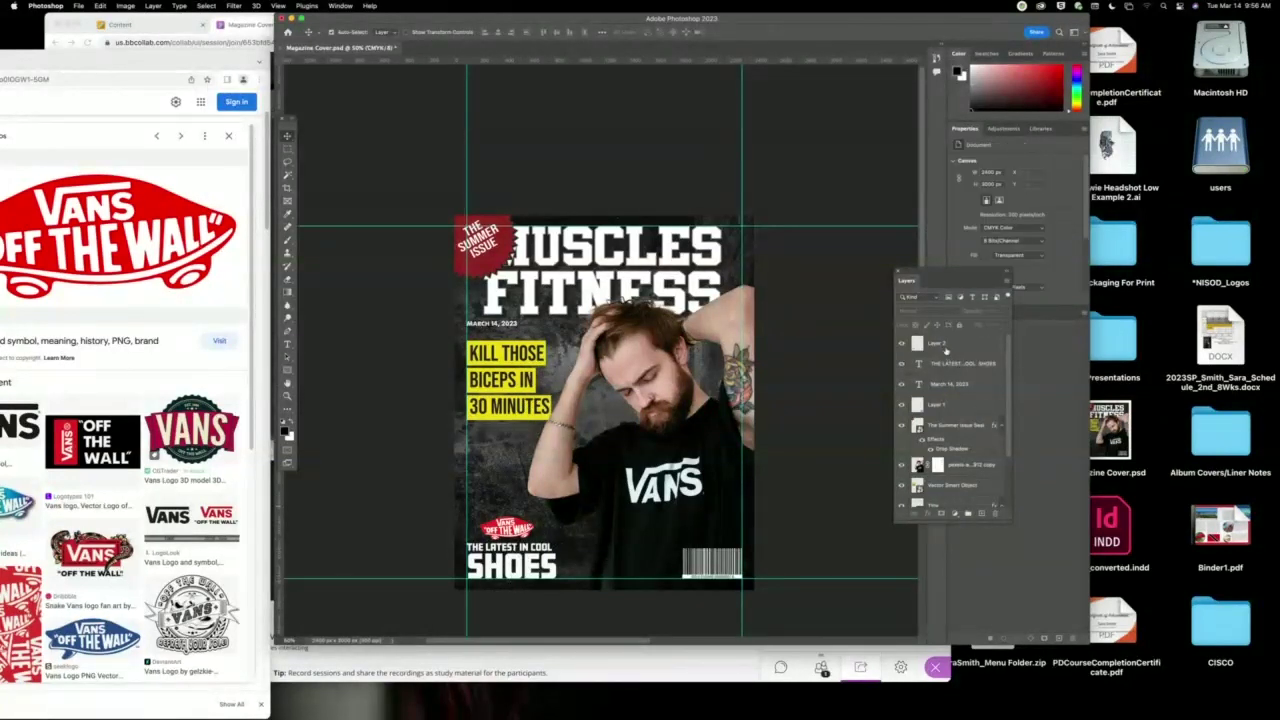
# Duplicate THE LATEST IN COOL SHOES text and move the copy up beside the VANS shirt.
pyautogui.click(550, 568)
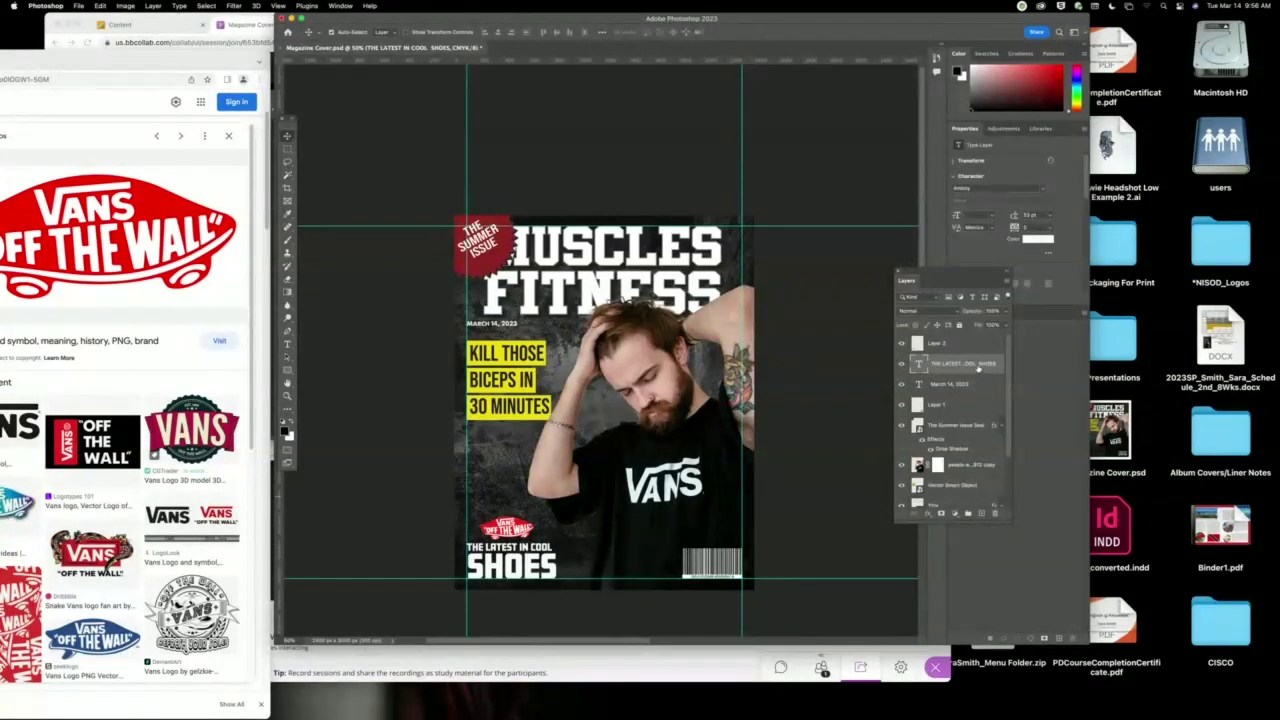
pyautogui.moveTo(978, 369); pyautogui.dragTo(982, 513)
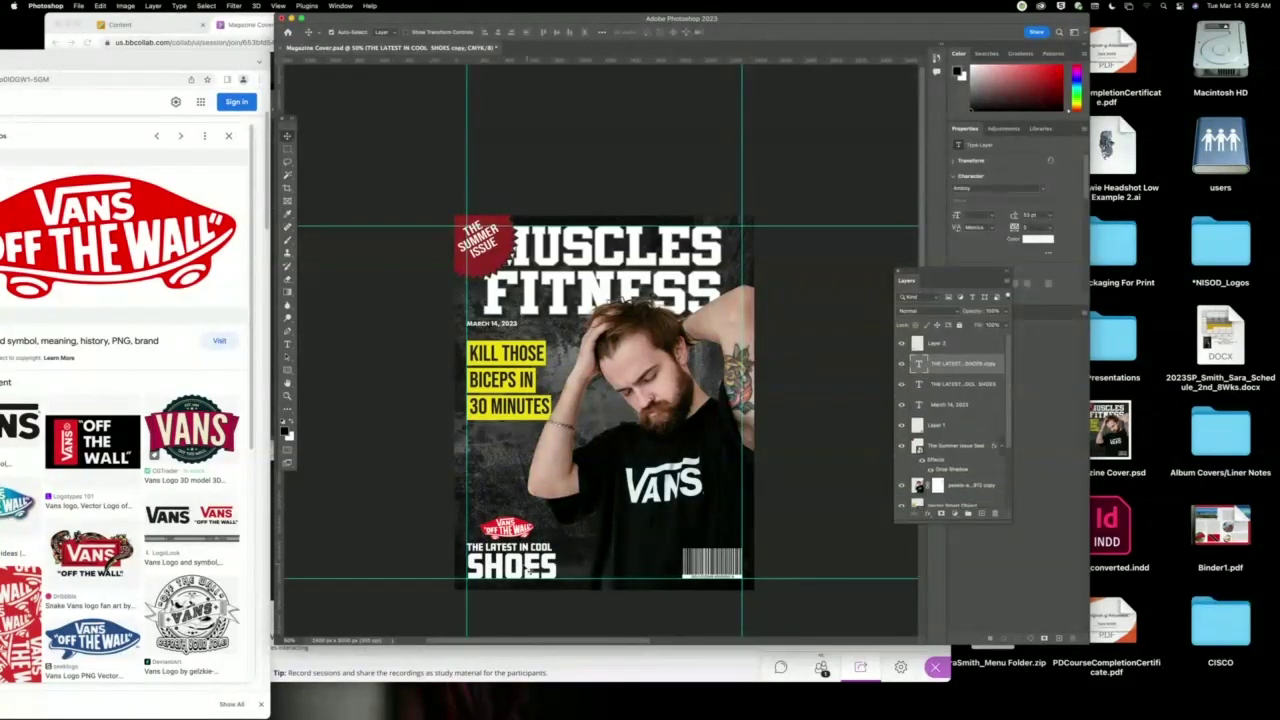
pyautogui.moveTo(524, 568); pyautogui.dragTo(522, 472)
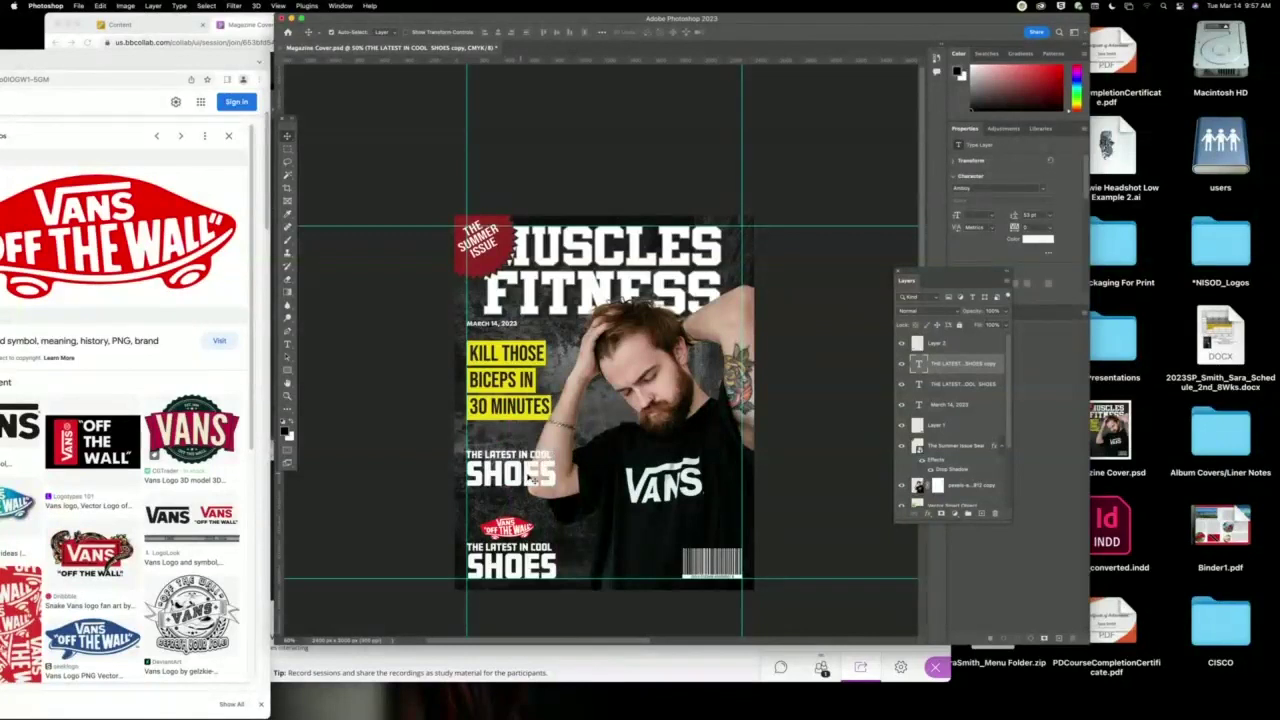
pyautogui.doubleClick(533, 478)
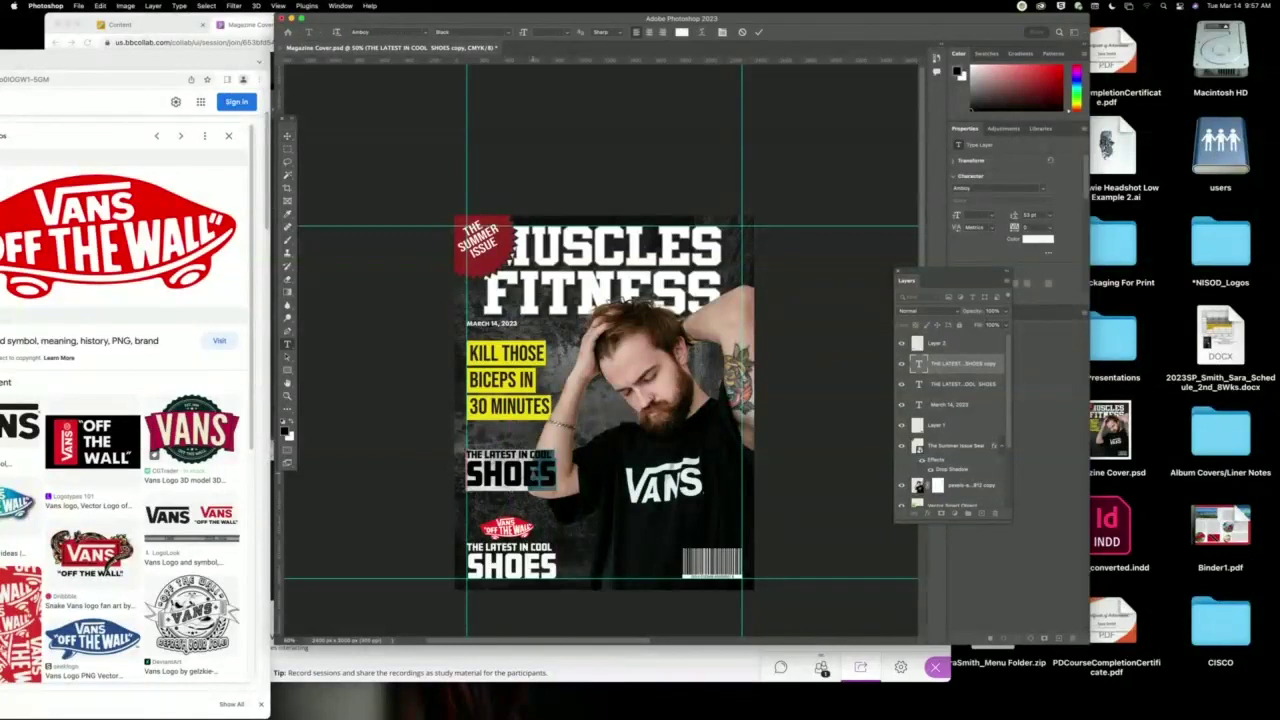
# Retype the copied line as MUSCLE MADNESS and tighten its line spacing.
pyautogui.write('MUSCLE')
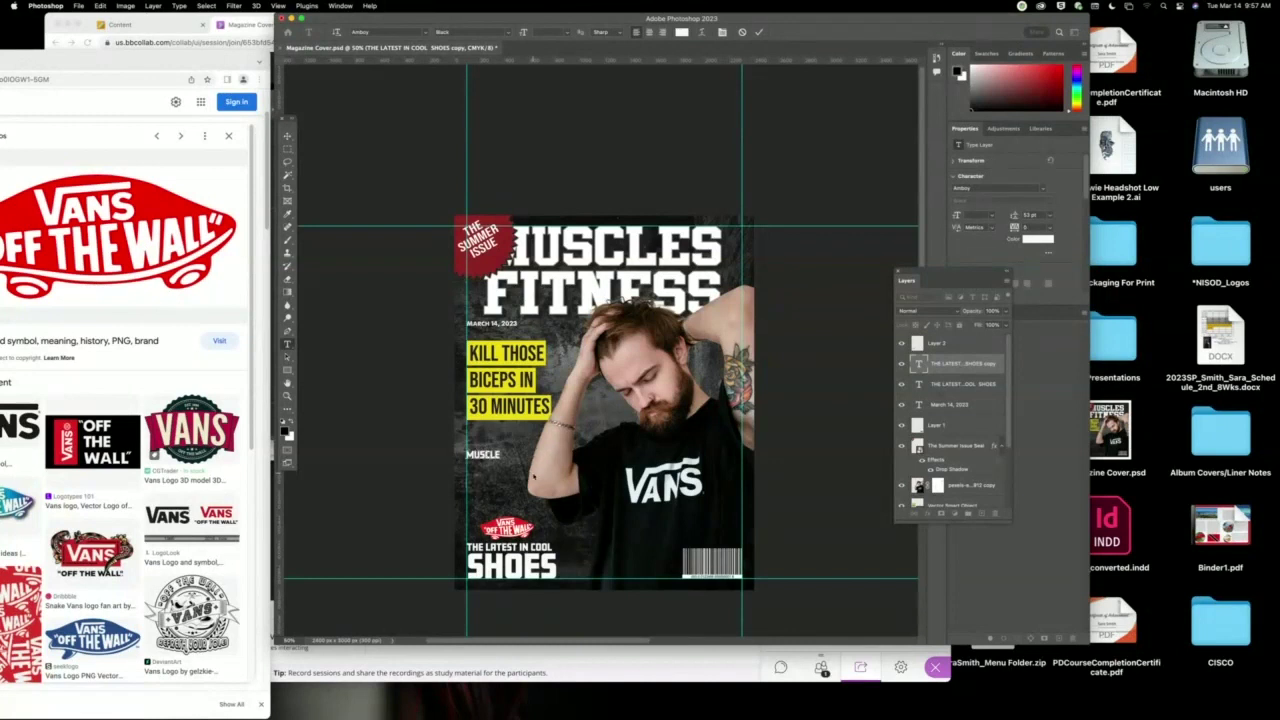
pyautogui.write('SS')
pyautogui.hotkey('ctrl', 'a')
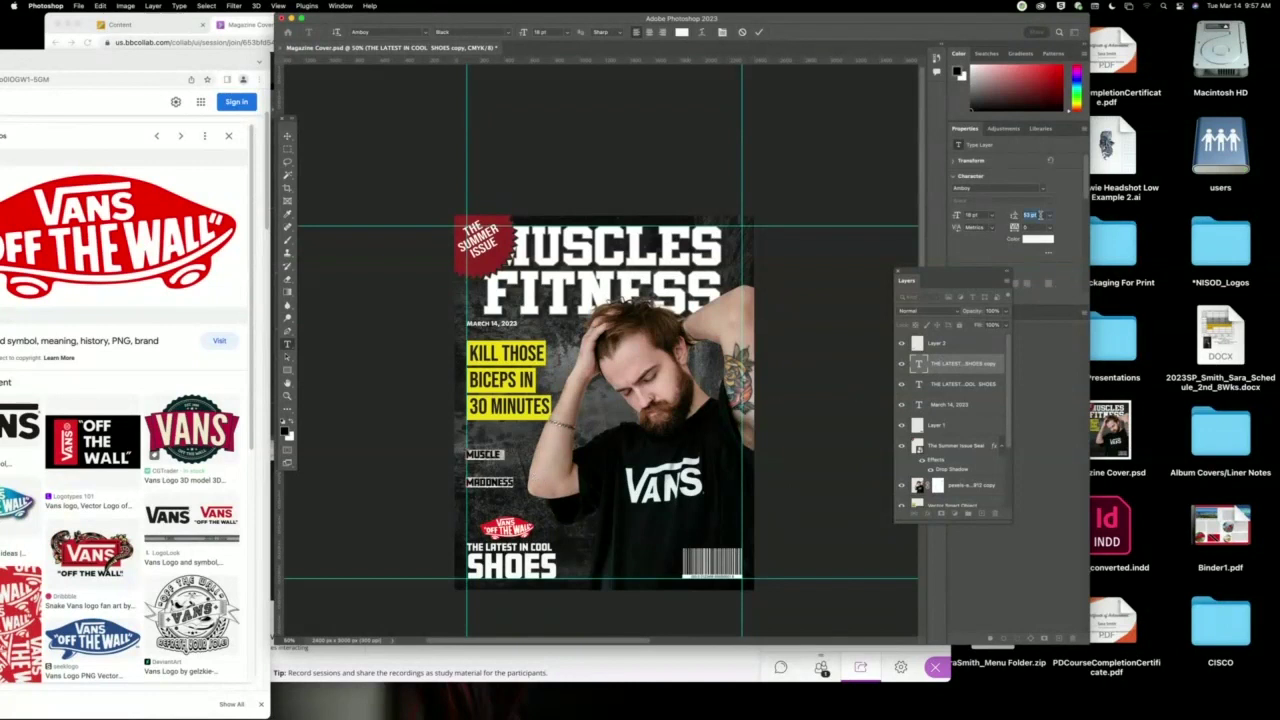
pyautogui.press('Down')
pyautogui.press('Down')
pyautogui.press('Down')
pyautogui.press('Down')
pyautogui.press('Down')
pyautogui.press('Down')
pyautogui.press('Down')
pyautogui.press('Down')
pyautogui.press('Down')
pyautogui.press('Down')
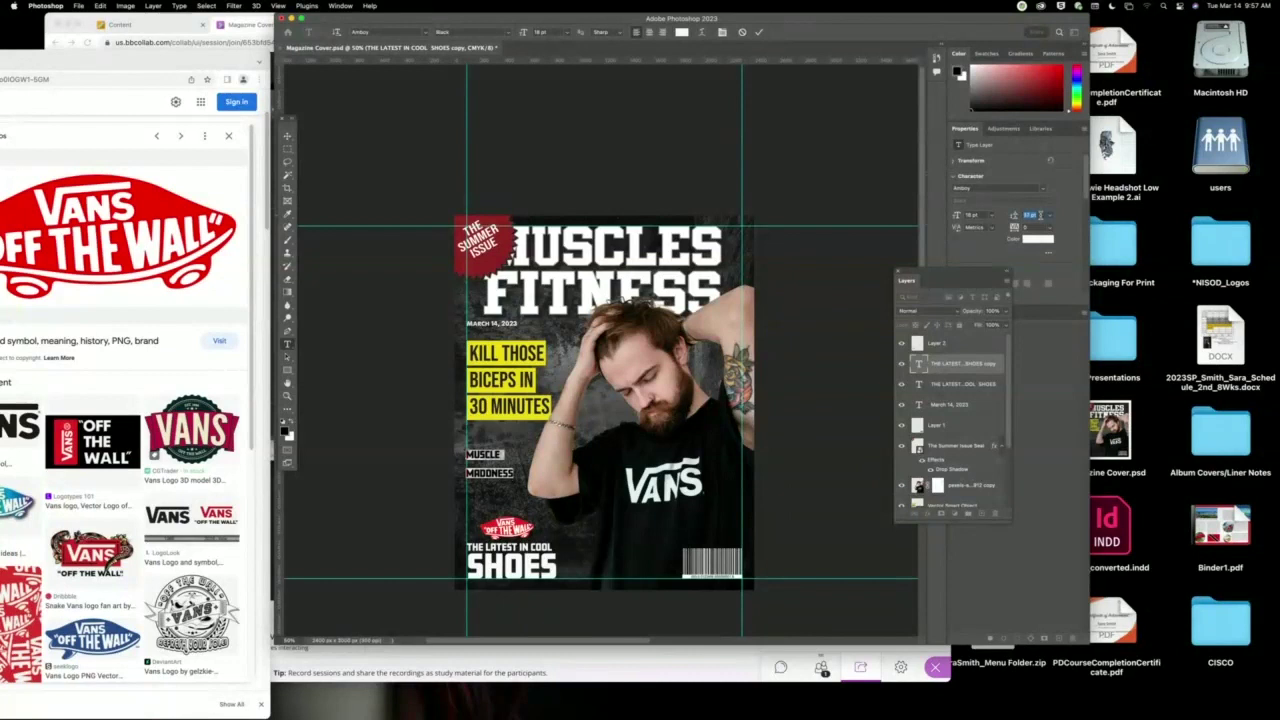
pyautogui.press('Down')
pyautogui.press('Down')
pyautogui.press('Down')
pyautogui.press('Down')
pyautogui.press('Down')
pyautogui.press('Down')
pyautogui.press('Down')
pyautogui.press('Down')
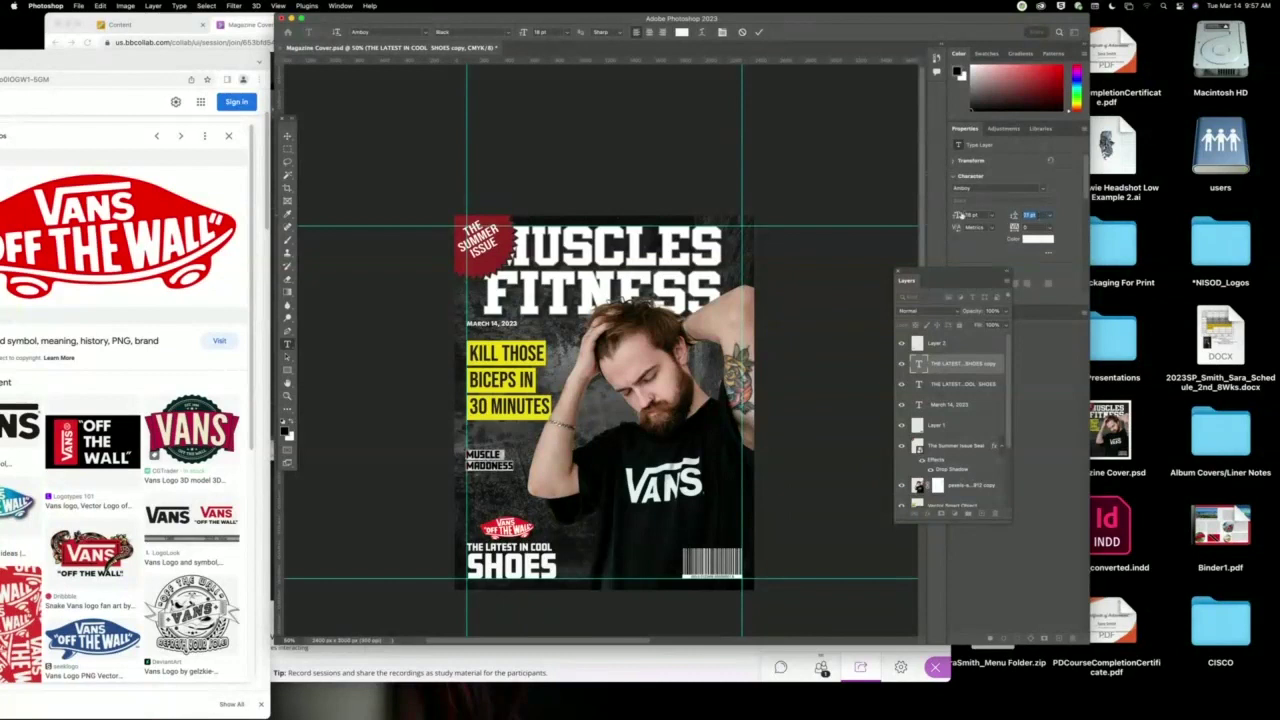
# Set MUSCLE MADNESS to 48 pt, fine-tune its leading, and fix the MADDNESS typo.
pyautogui.click(993, 215)
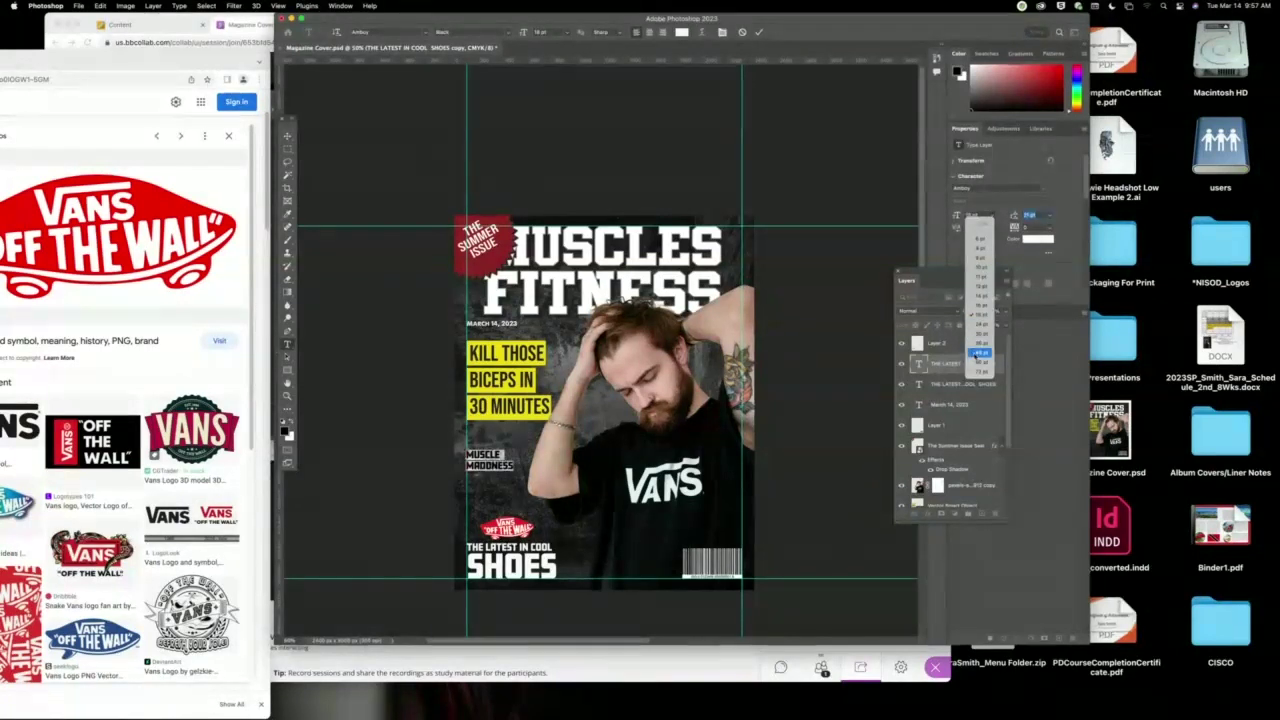
pyautogui.click(979, 354)
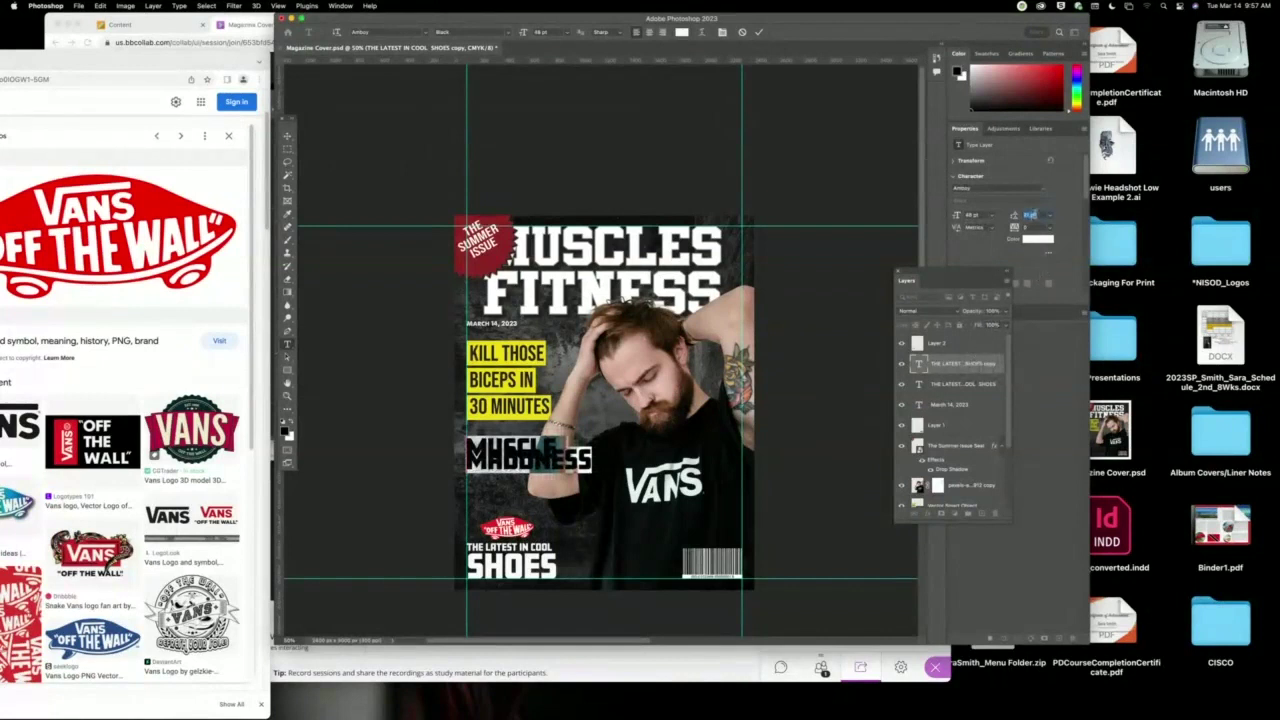
pyautogui.press('Up')
pyautogui.press('Up')
pyautogui.press('Up')
pyautogui.press('Up')
pyautogui.press('Up')
pyautogui.press('Up')
pyautogui.press('Up')
pyautogui.press('Up')
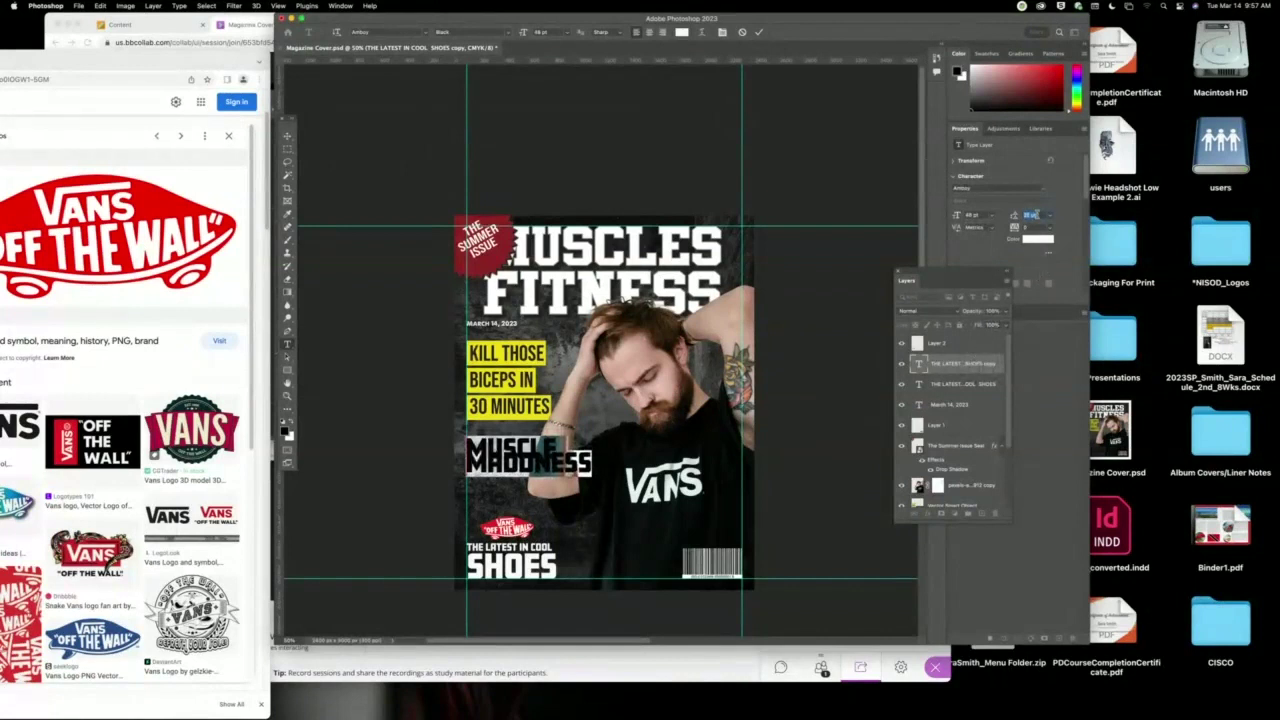
pyautogui.press('Up')
pyautogui.press('Up')
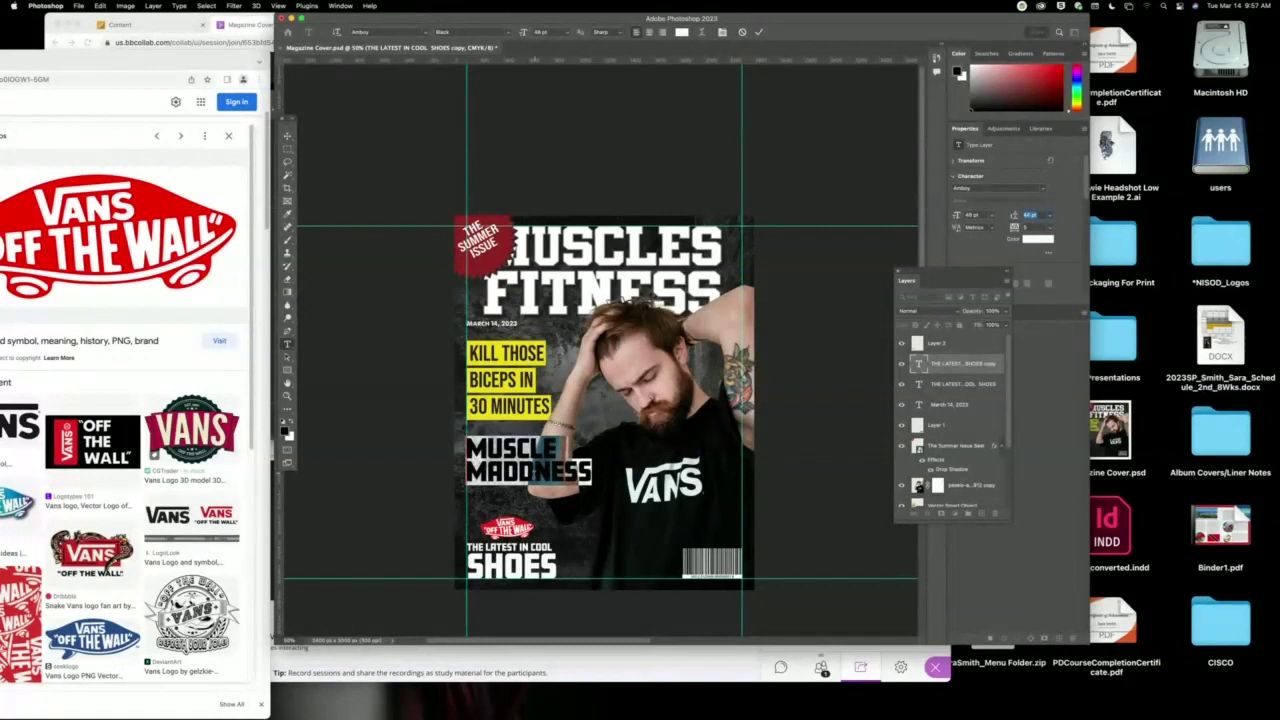
pyautogui.click(530, 472)
pyautogui.press('BackSpace')
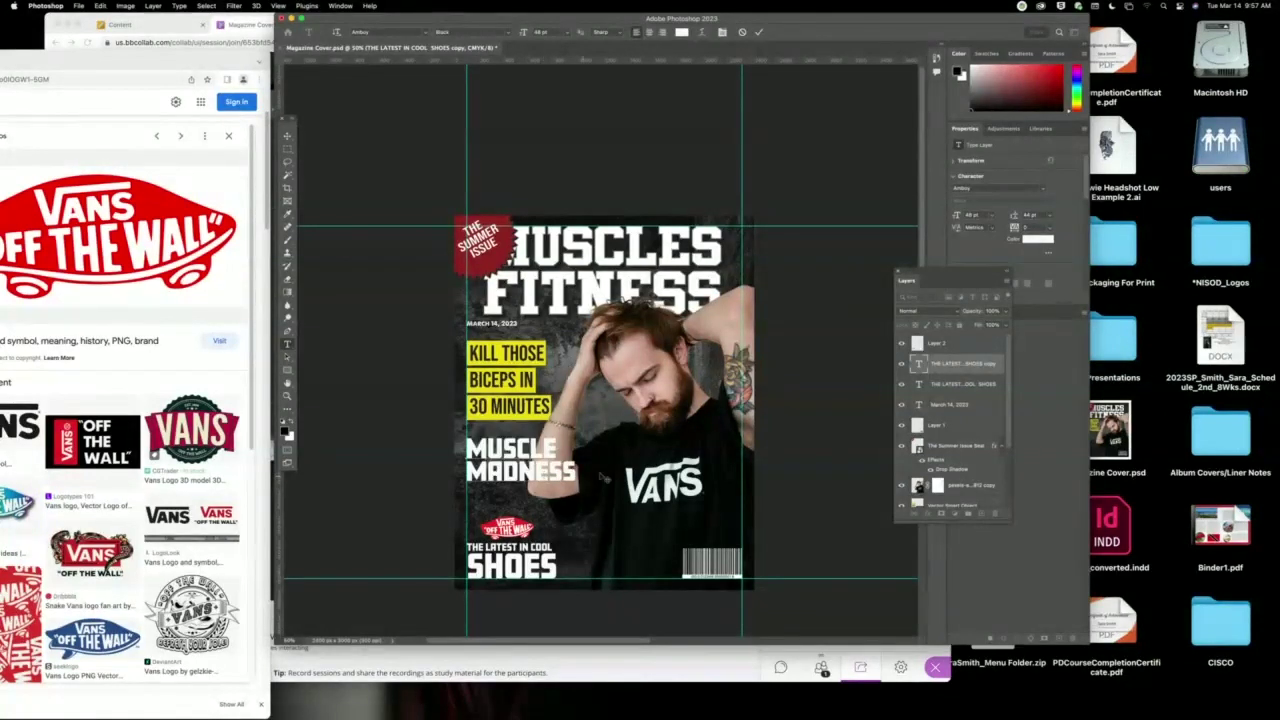
# Move MUSCLE MADNESS slightly down and give it an adjusted drop shadow.
pyautogui.click(287, 135)
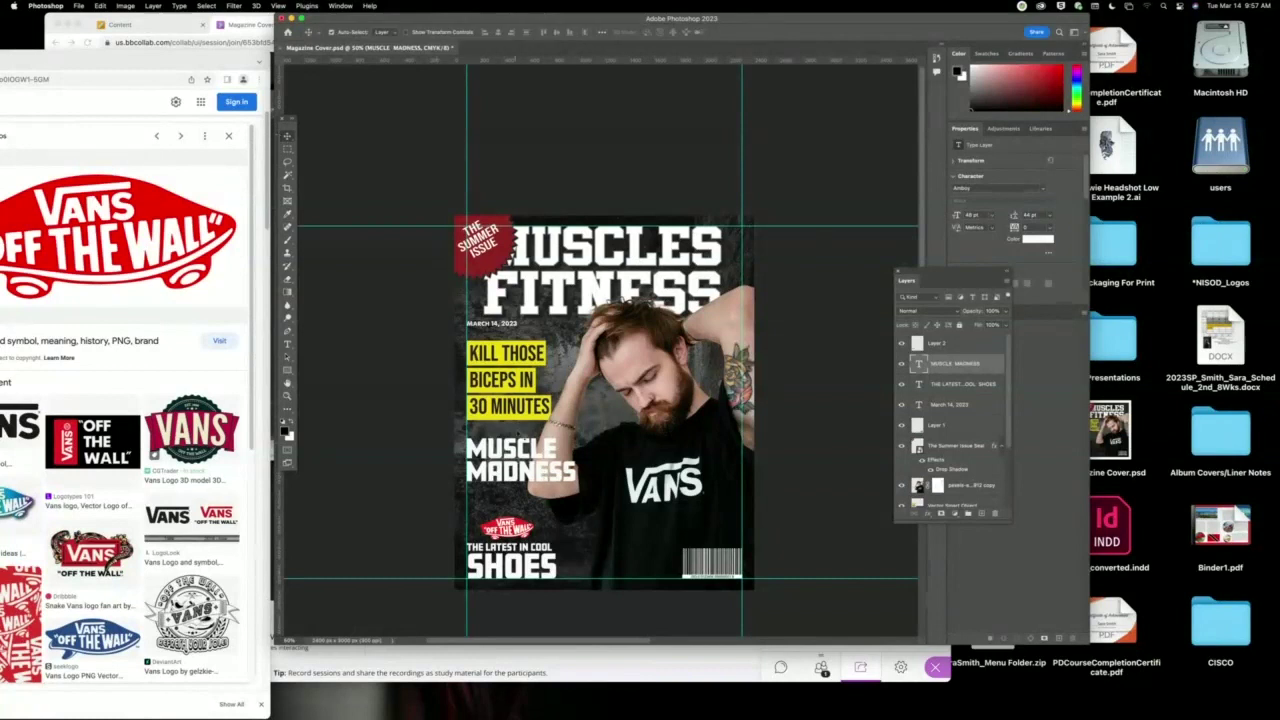
pyautogui.moveTo(520, 462); pyautogui.dragTo(520, 484)
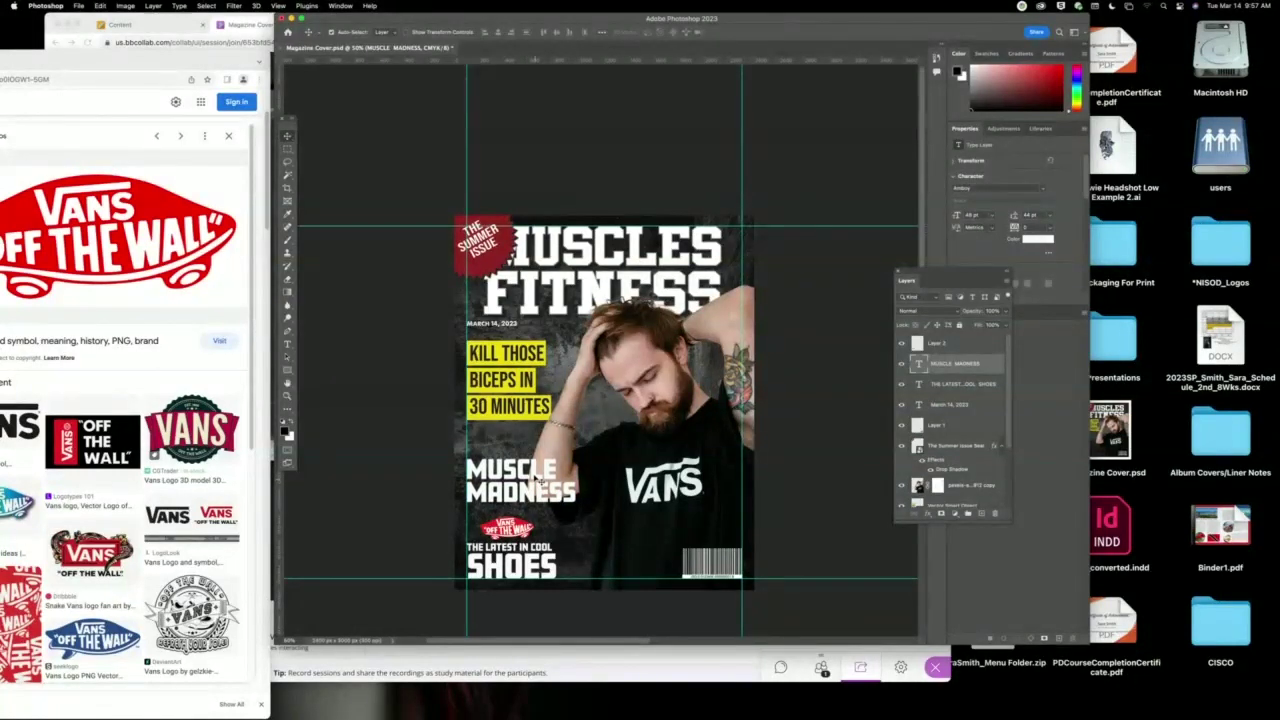
pyautogui.click(929, 513)
pyautogui.click(945, 635)
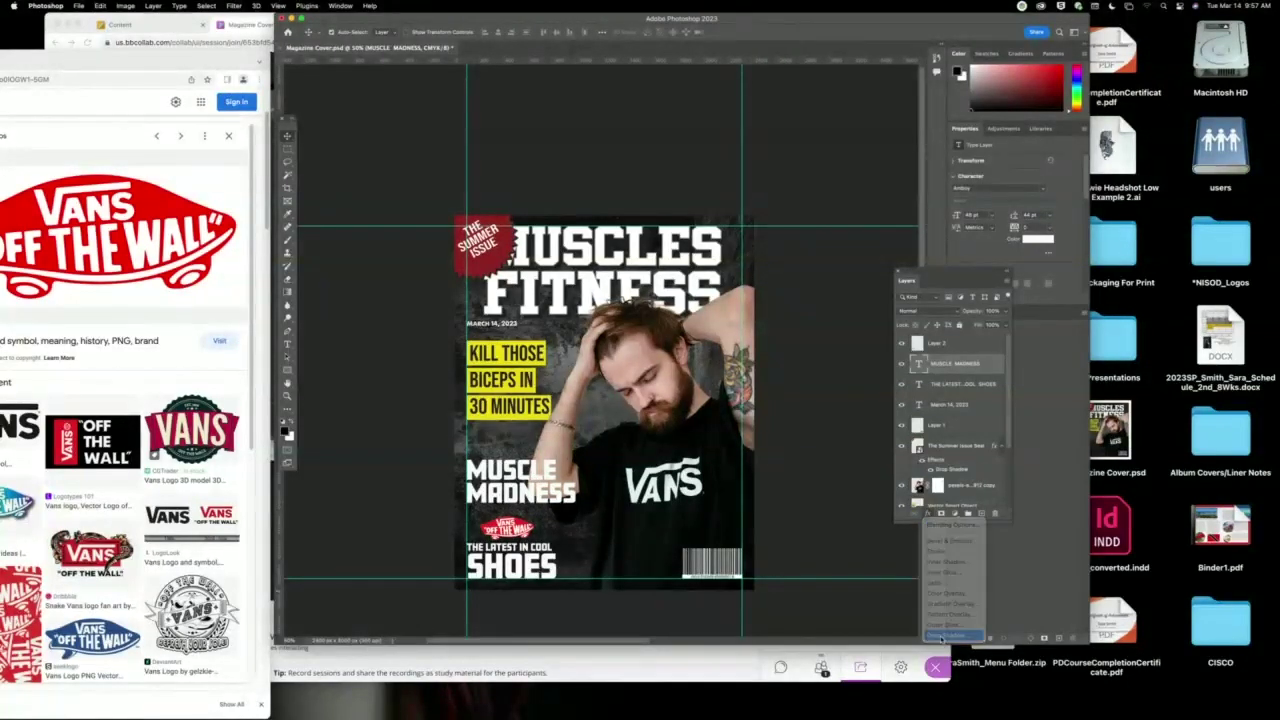
pyautogui.moveTo(563, 431); pyautogui.dragTo(812, 274)
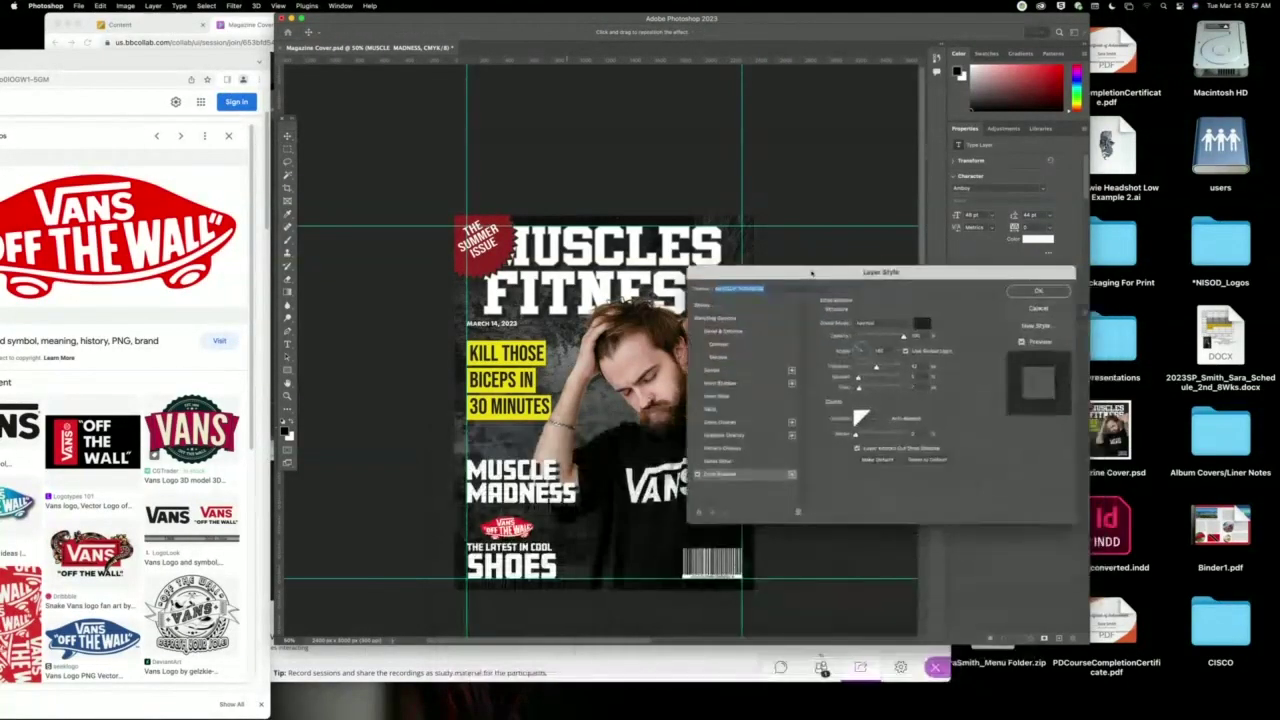
pyautogui.moveTo(566, 482); pyautogui.dragTo(577, 500)
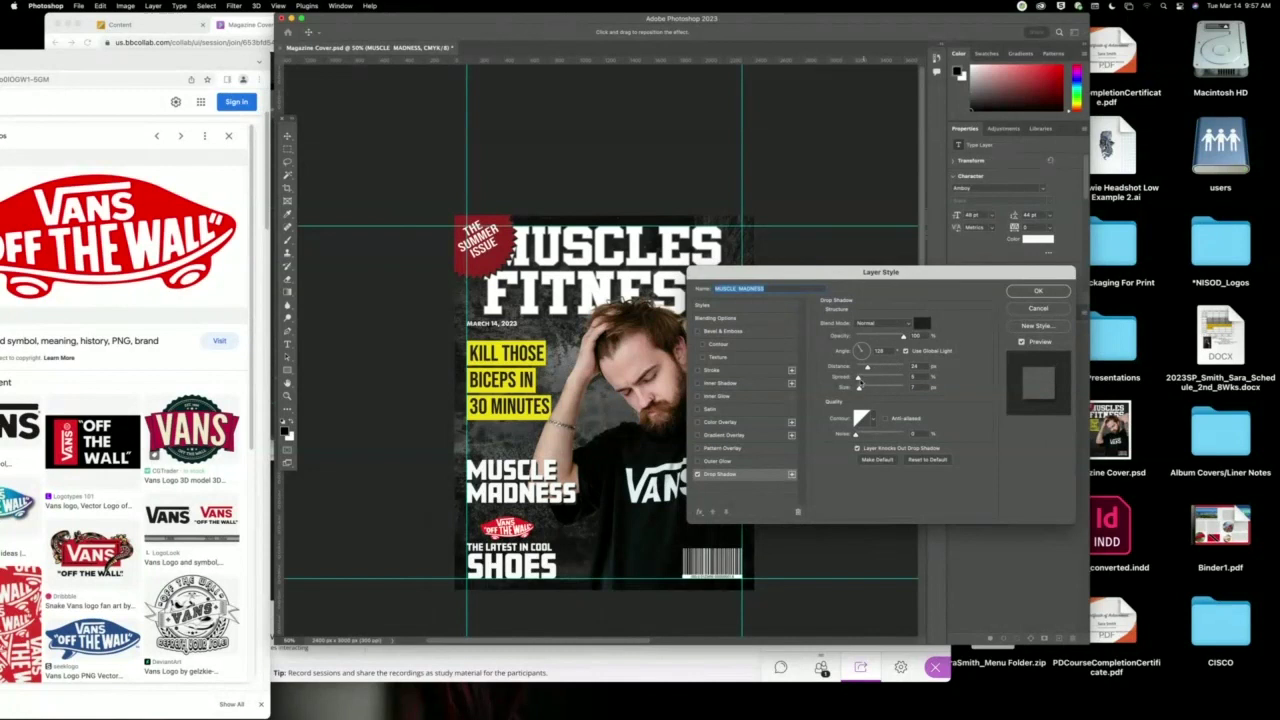
pyautogui.moveTo(855, 378); pyautogui.dragTo(864, 369)
pyautogui.click(1038, 291)
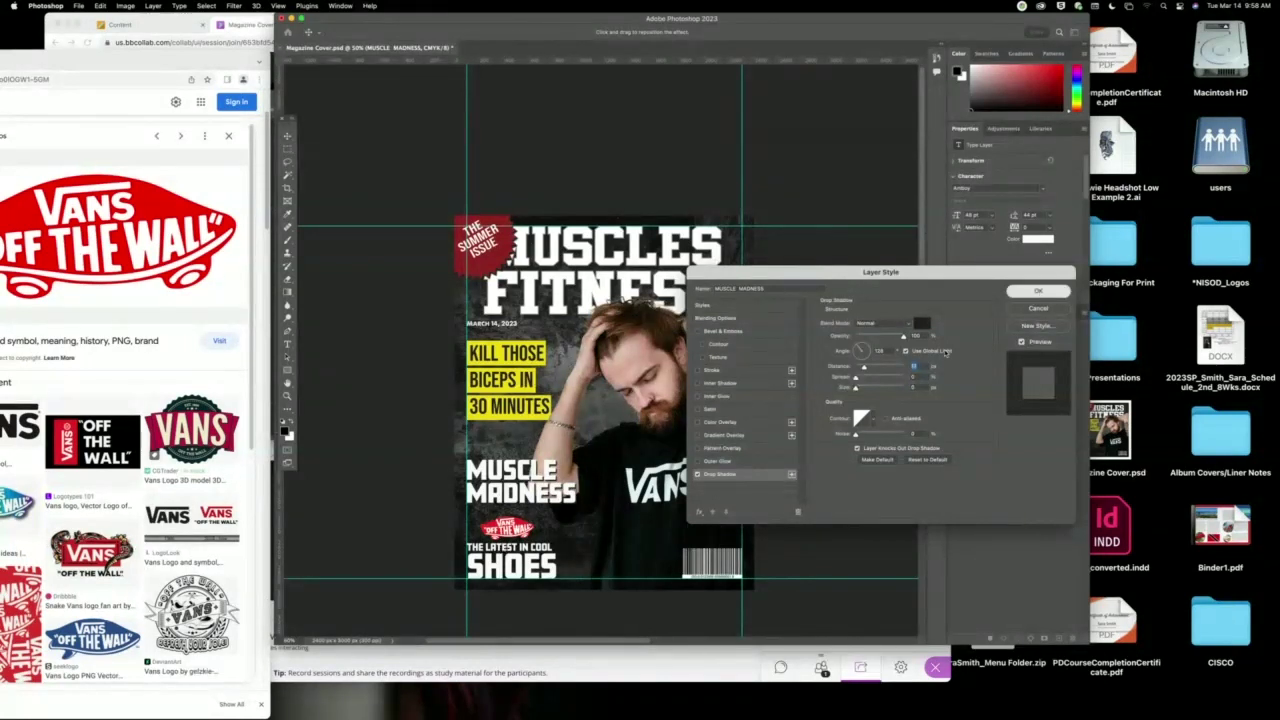
# Add a drop shadow to THE LATEST IN COOL SHOES text.
pyautogui.click(553, 572)
pyautogui.click(929, 513)
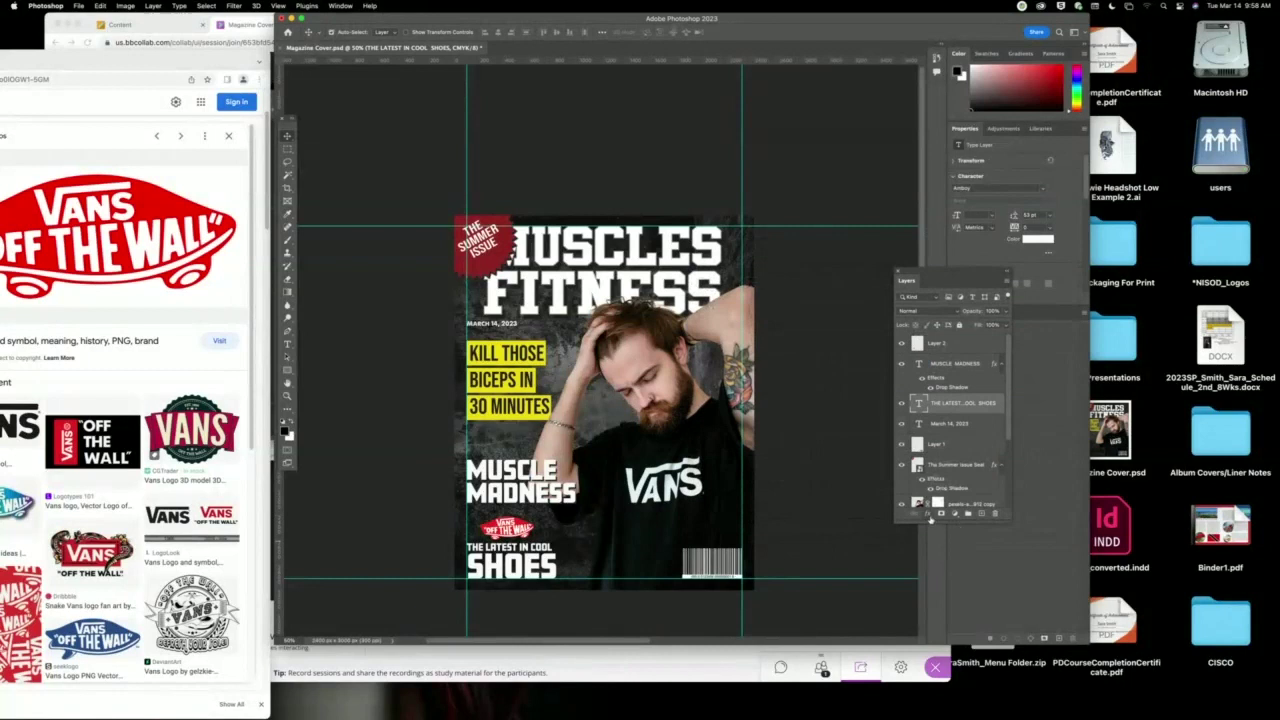
pyautogui.click(945, 635)
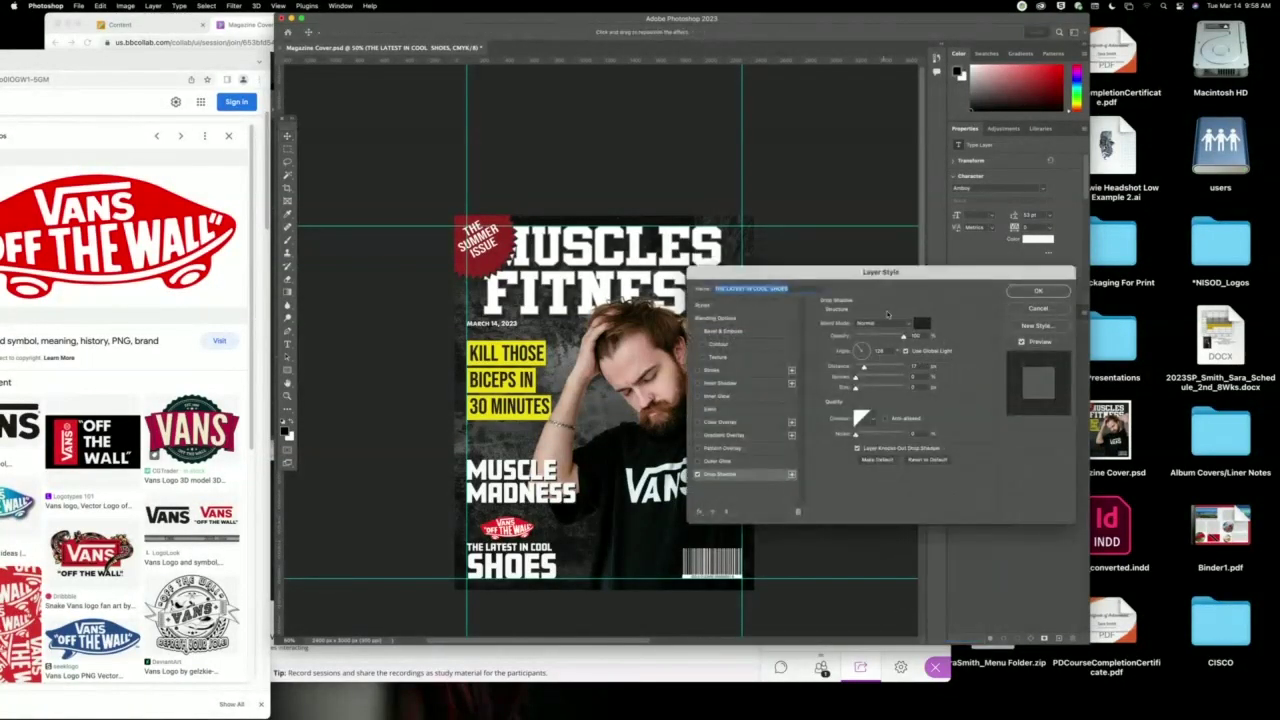
pyautogui.click(1038, 291)
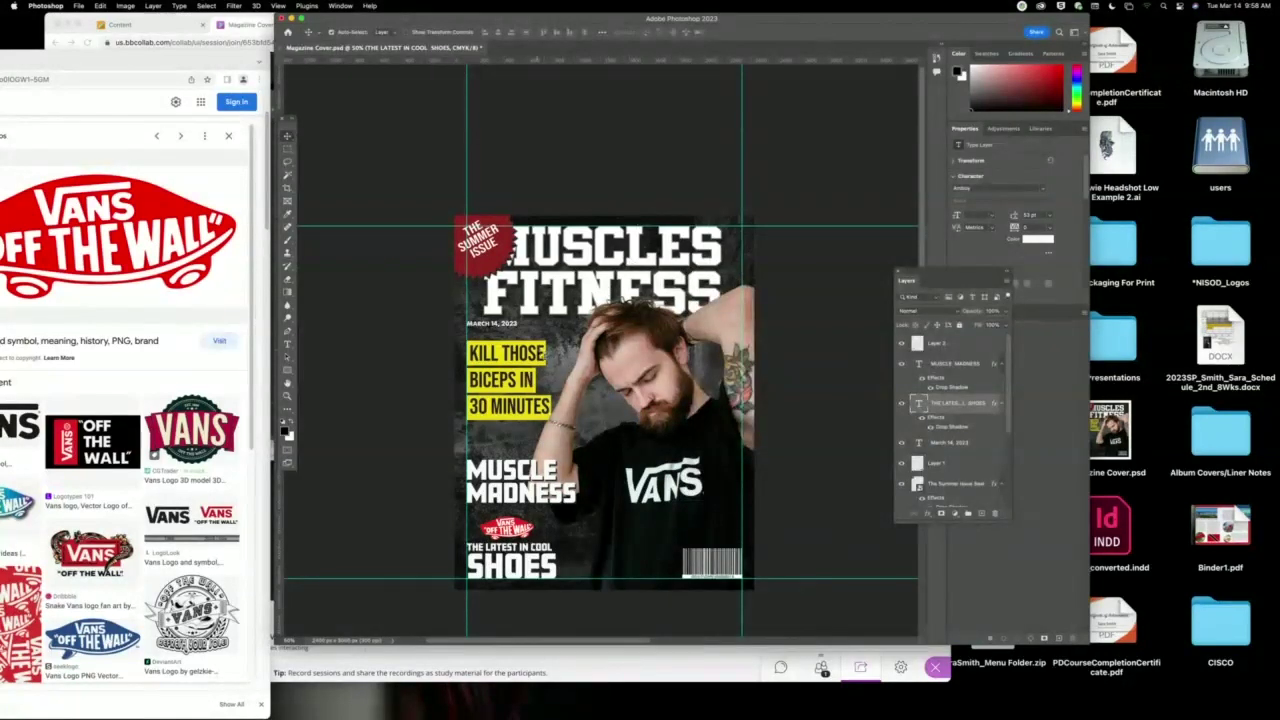
# Add a drop shadow to the yellow cover-line block, pushed farther from the artwork.
pyautogui.click(858, 425)
pyautogui.click(929, 513)
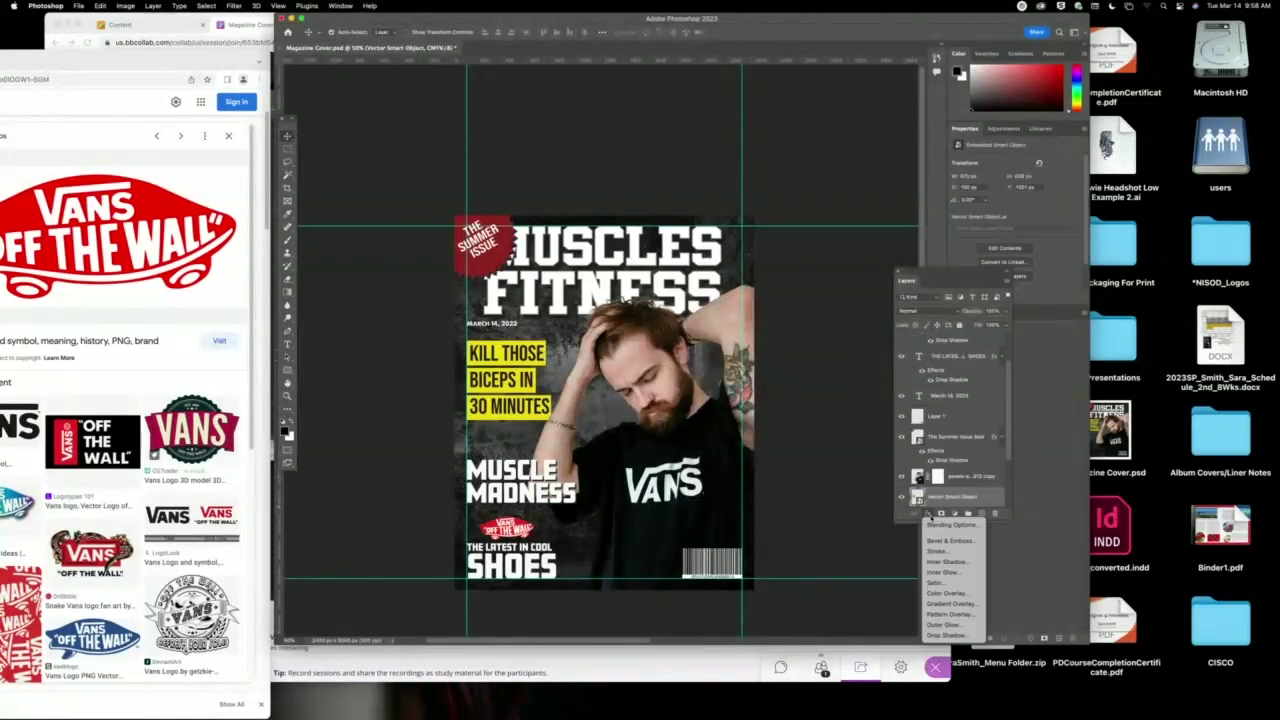
pyautogui.click(945, 635)
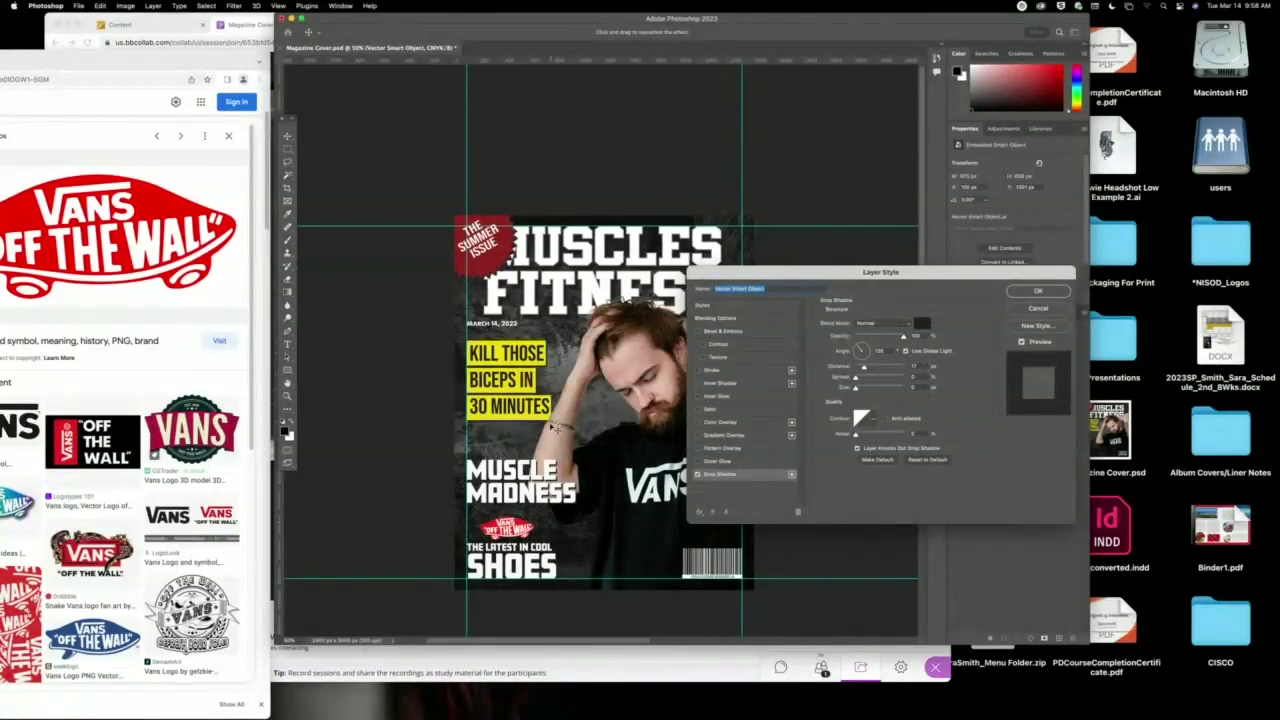
pyautogui.moveTo(548, 428); pyautogui.dragTo(542, 428)
pyautogui.click(1040, 291)
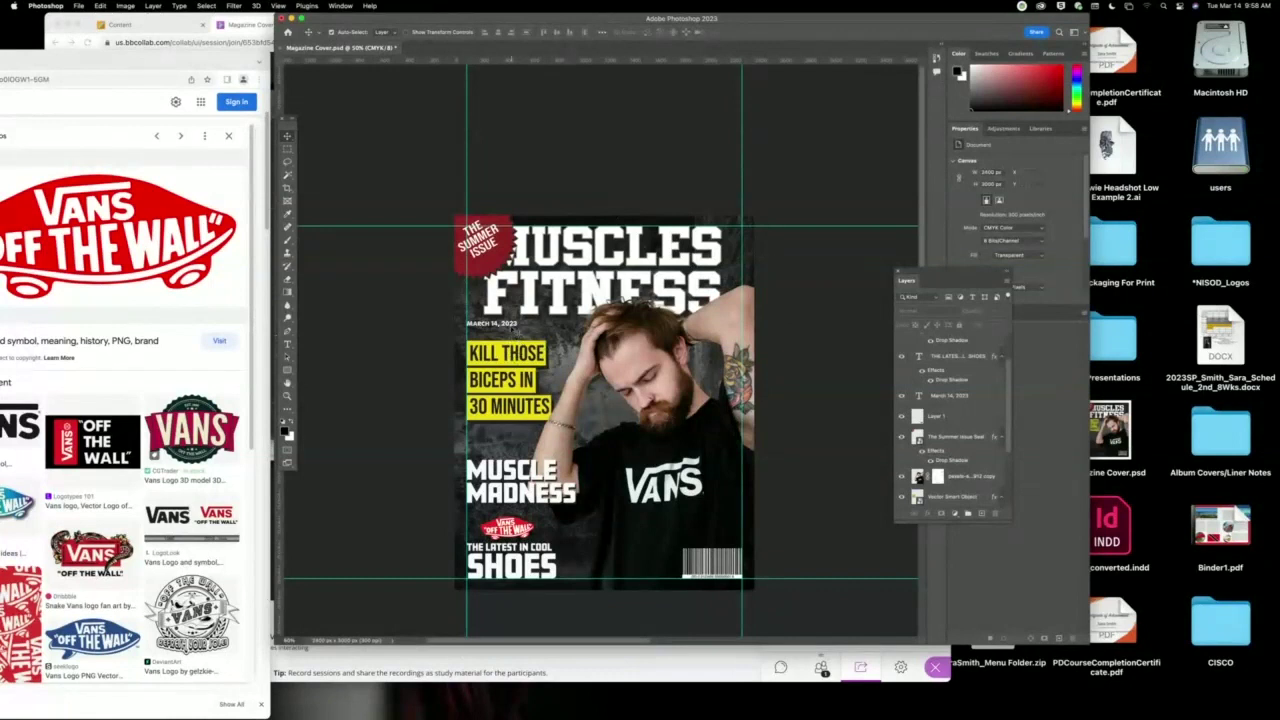
# Remove the day so the date reads MARCH 2023 on two lines, realign it and nudge it right.
pyautogui.doubleClick(496, 325)
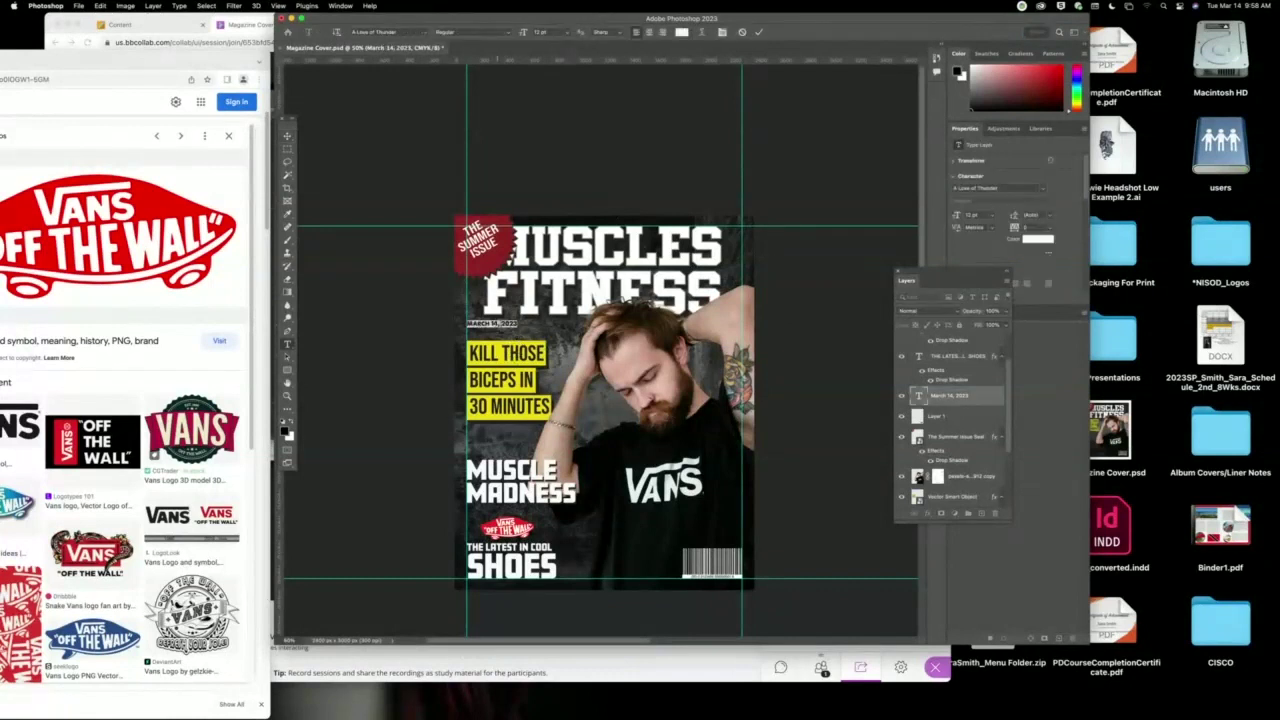
pyautogui.doubleClick(492, 324)
pyautogui.press('Return')
pyautogui.hotkey('ctrl', 'a')
pyautogui.hotkey('ctrl', 'shift', 'l')
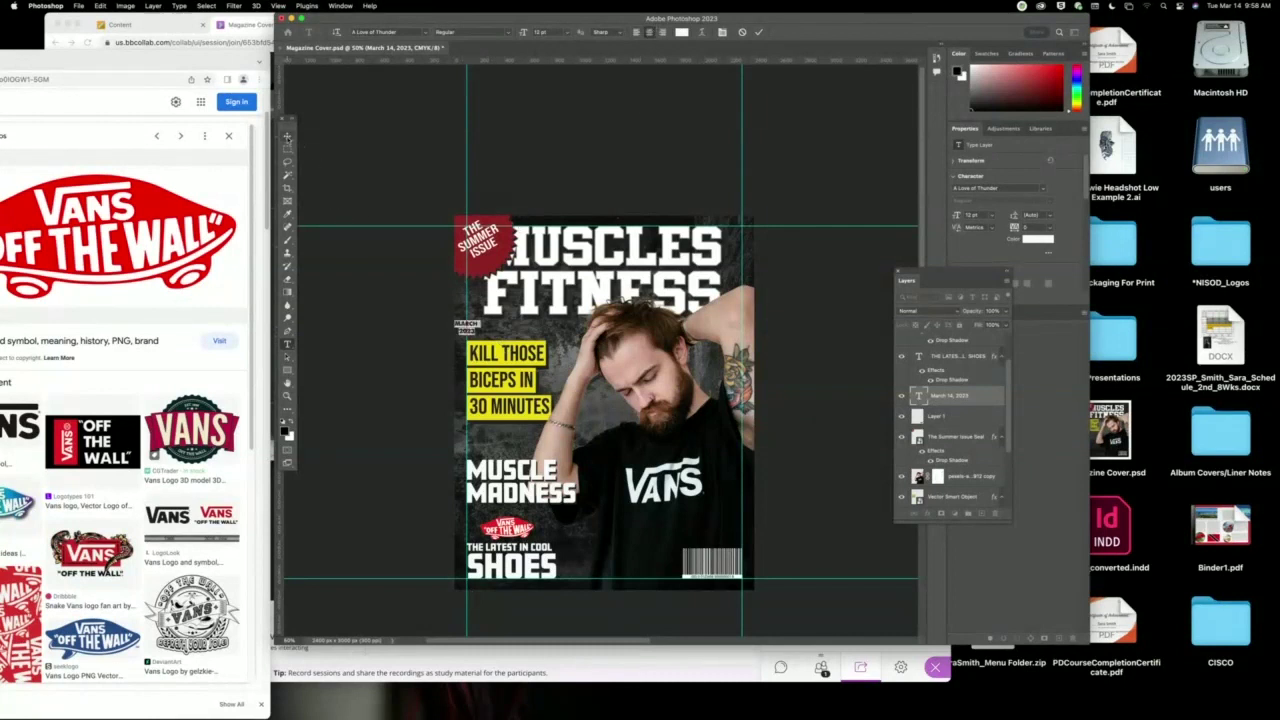
pyautogui.click(287, 136)
pyautogui.moveTo(476, 330); pyautogui.dragTo(490, 329)
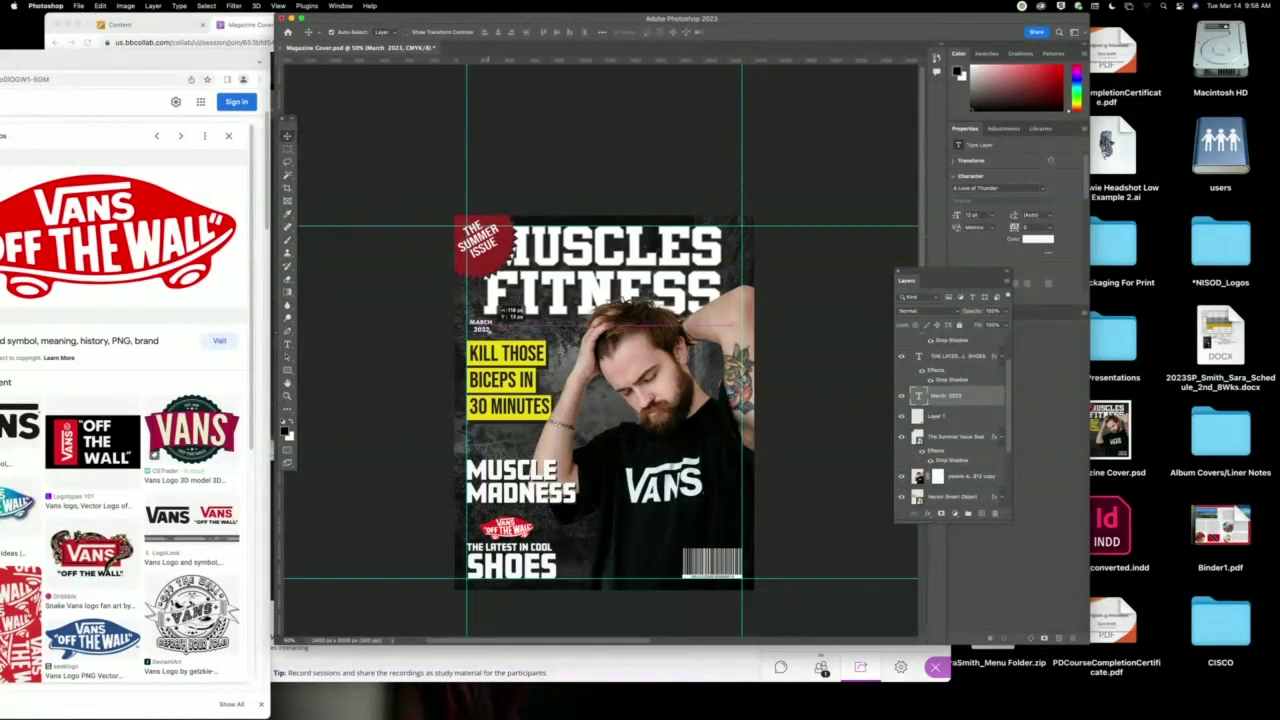
pyautogui.moveTo(498, 311); pyautogui.dragTo(497, 313)
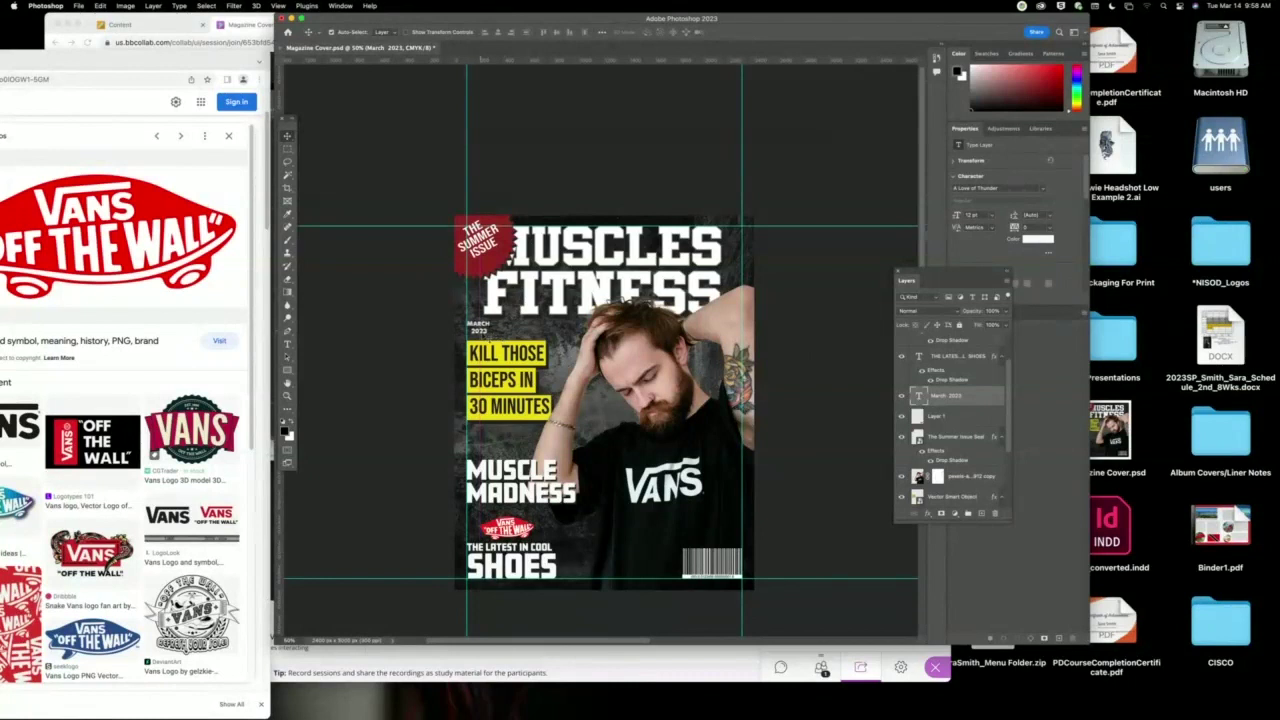
# Enlarge MARCH 2023 to 18 pt, shift it slightly left, then bring the browser window forward.
pyautogui.press('t')
pyautogui.click(488, 330)
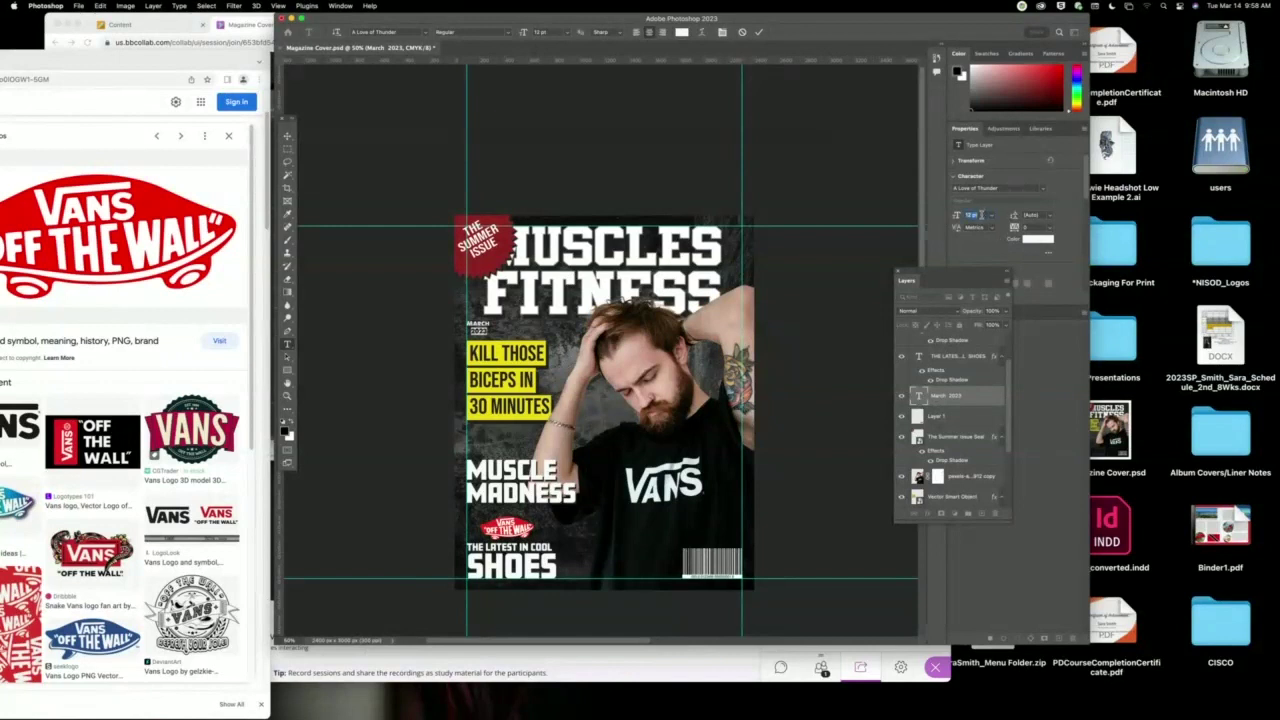
pyautogui.press('Up')
pyautogui.press('Up')
pyautogui.press('Up')
pyautogui.press('Up')
pyautogui.press('Up')
pyautogui.press('Up')
pyautogui.click(487, 332)
pyautogui.moveTo(489, 334); pyautogui.dragTo(462, 319)
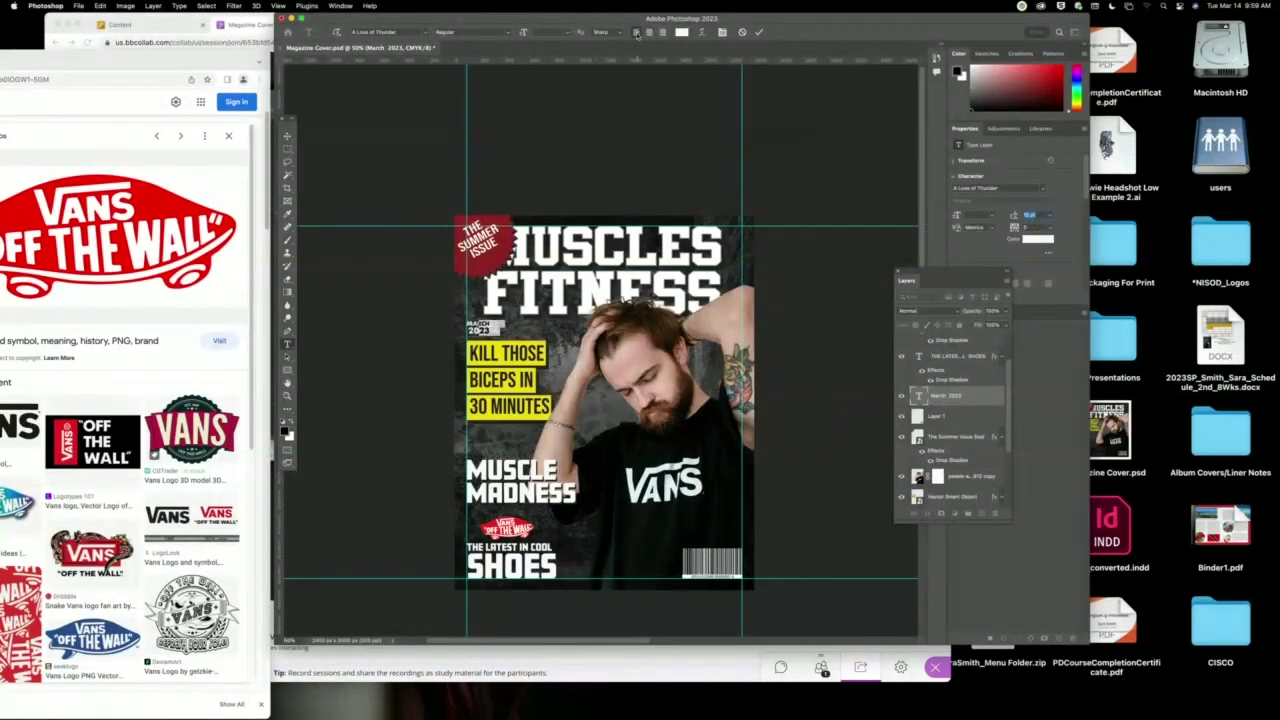
pyautogui.click(288, 136)
pyautogui.moveTo(491, 340); pyautogui.dragTo(481, 340)
pyautogui.click(398, 344)
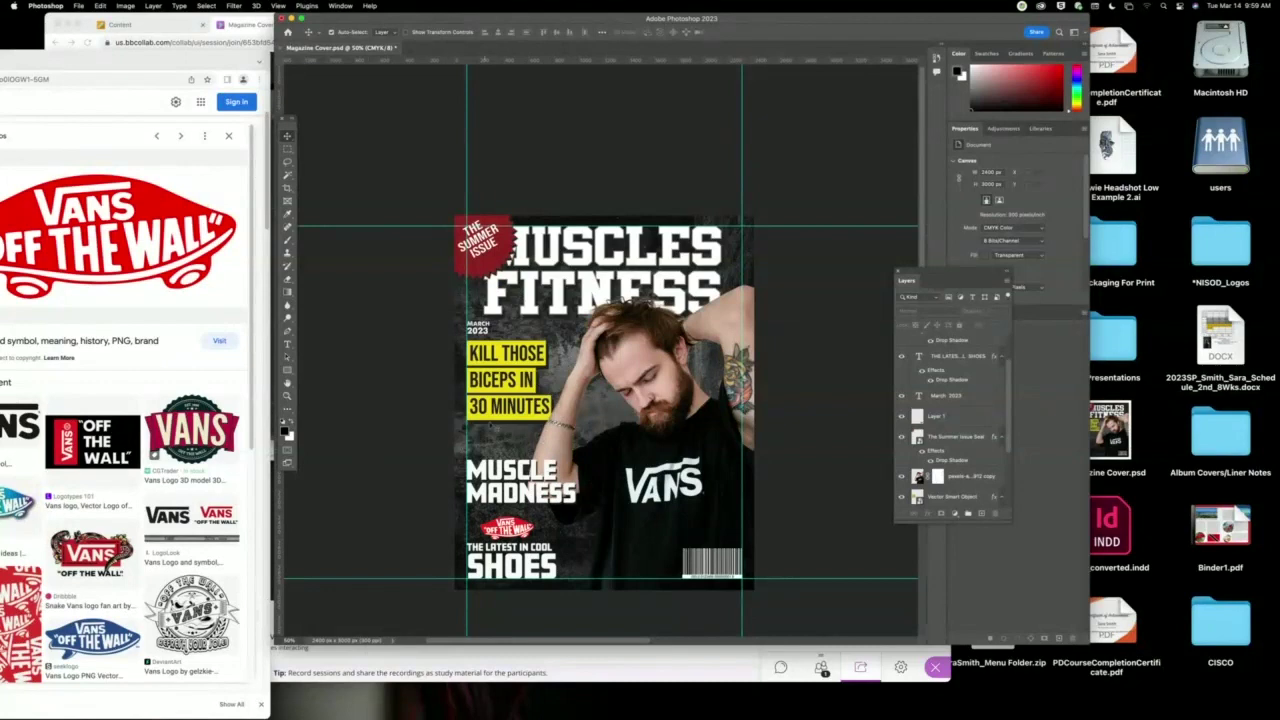
pyautogui.moveTo(221, 64); pyautogui.dragTo(917, 50)
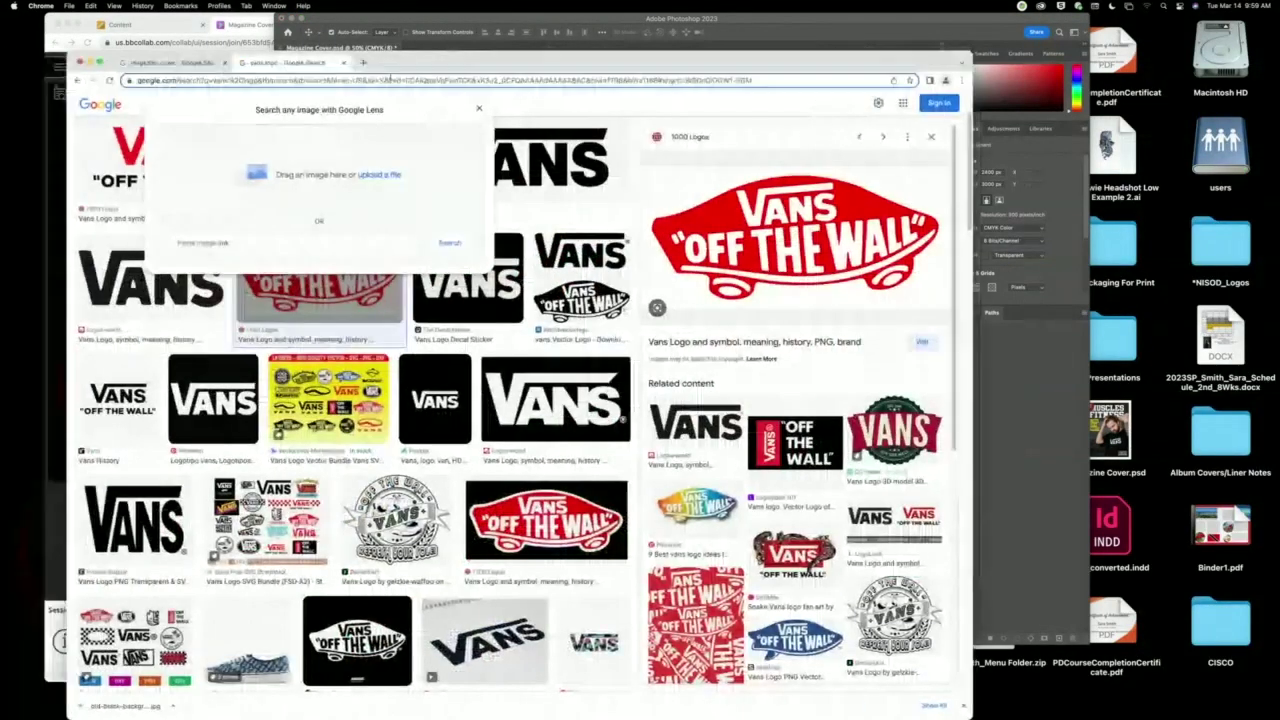
# Search Google Images for 'magazine elements' and preview the labelled magazine cover diagram.
pyautogui.click(393, 79)
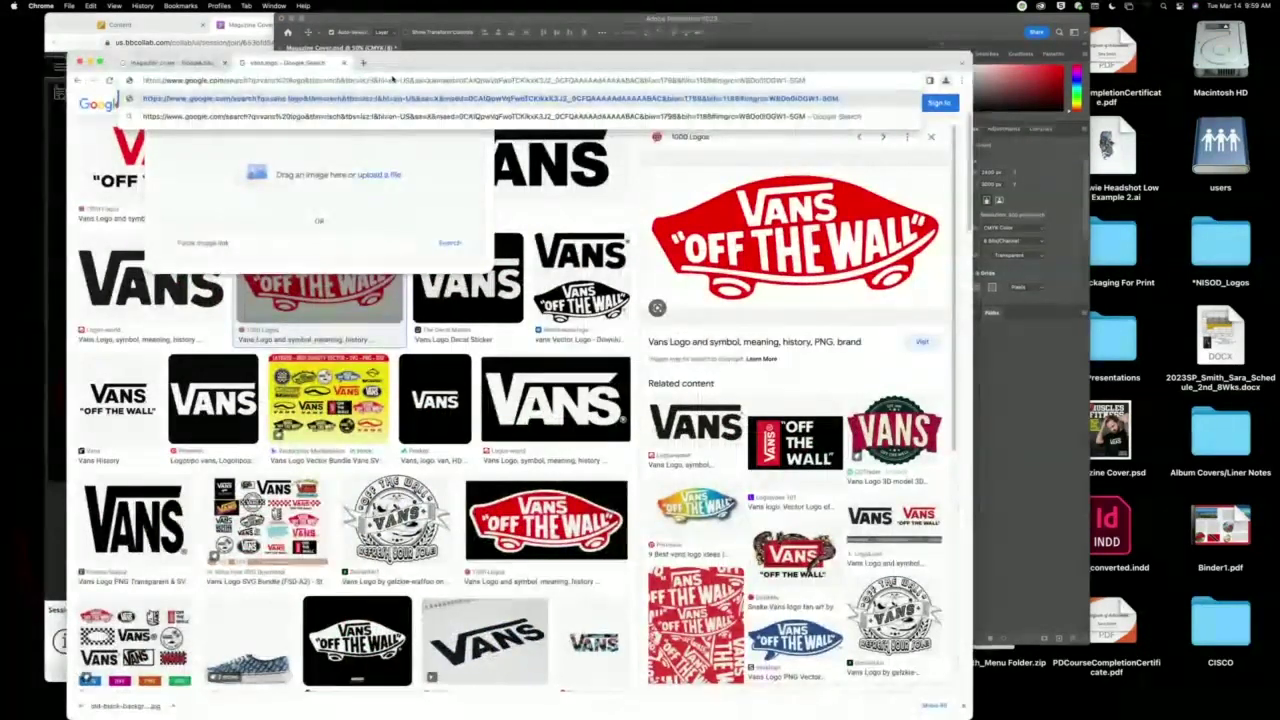
pyautogui.write('m')
pyautogui.write('agazine elements')
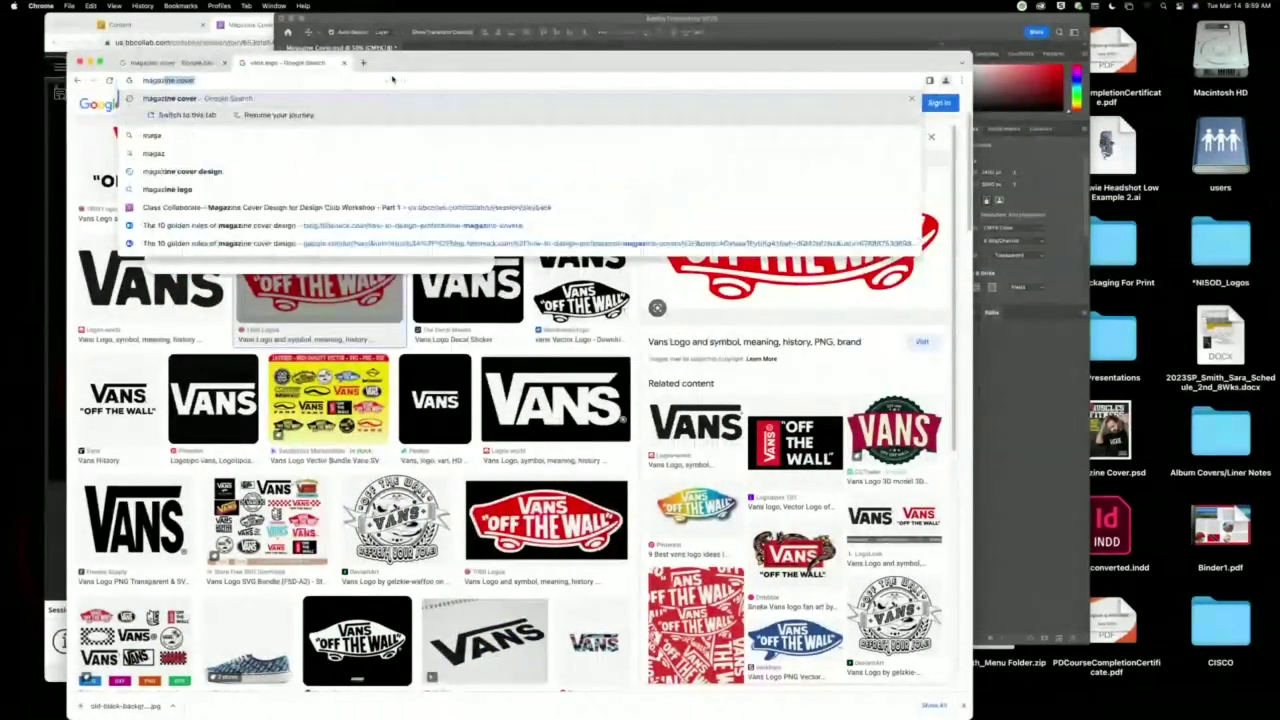
pyautogui.press('Return')
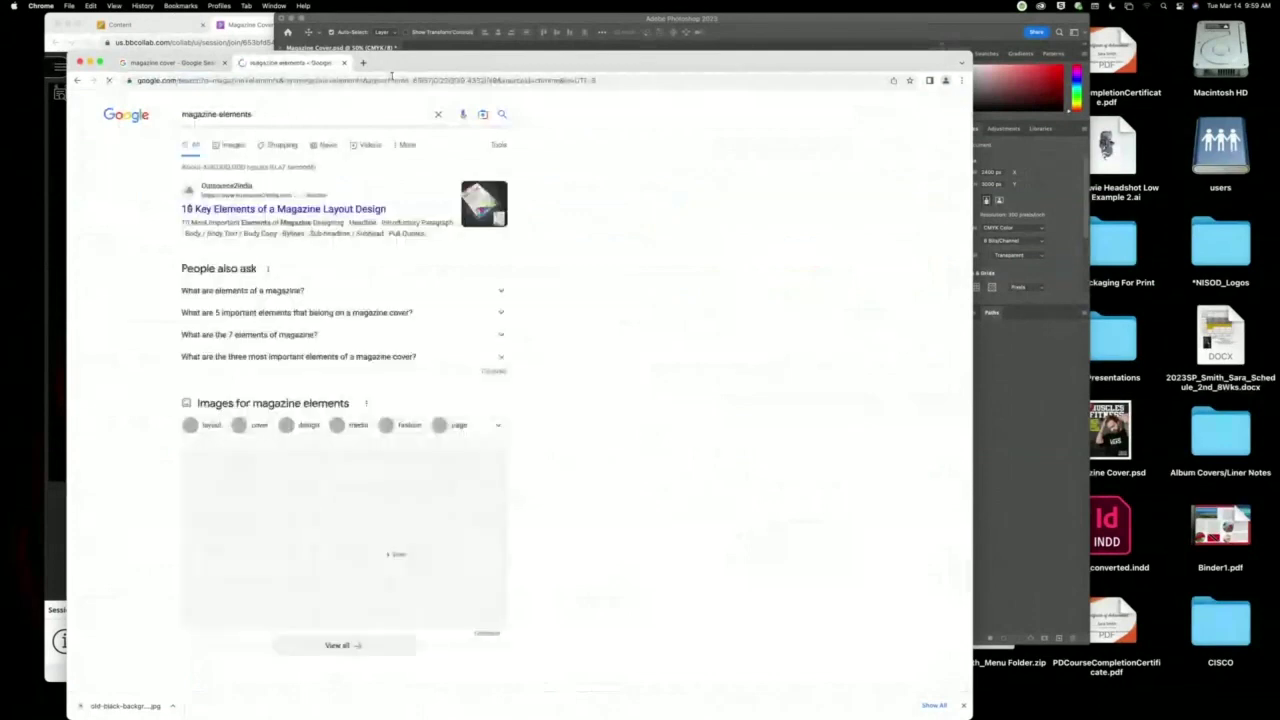
pyautogui.click(236, 149)
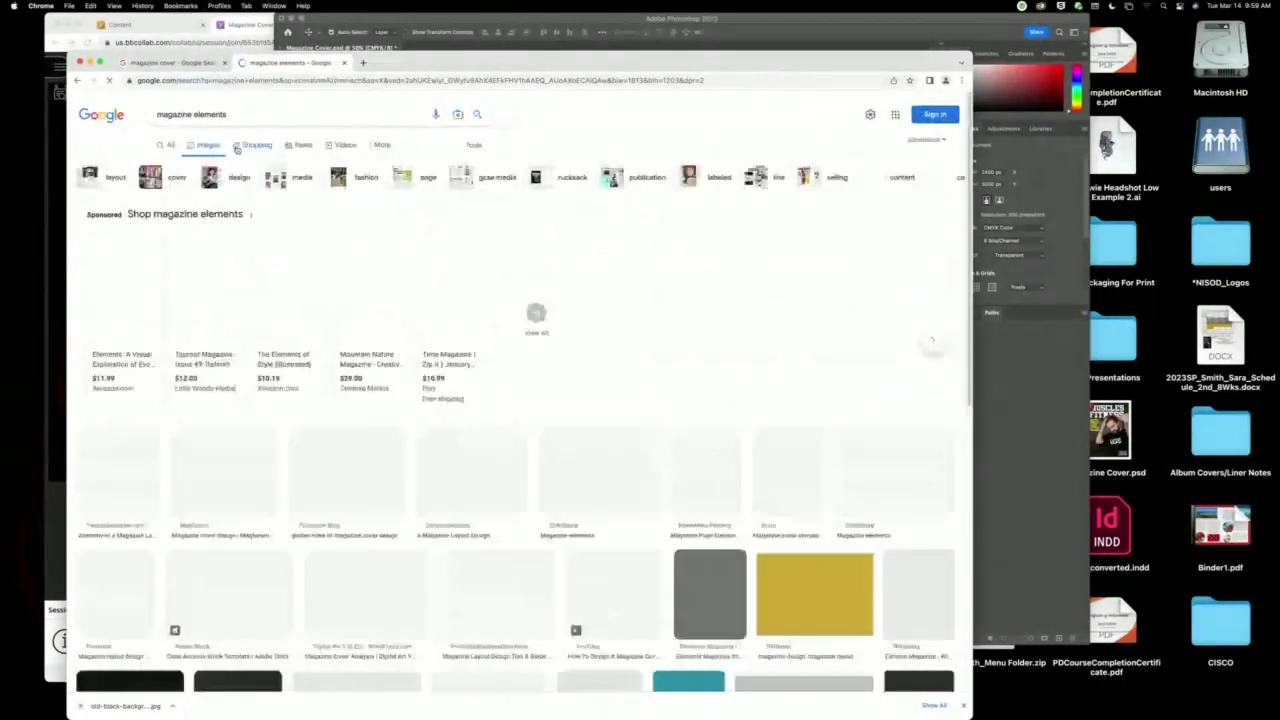
pyautogui.scroll(-1, 645, 430)
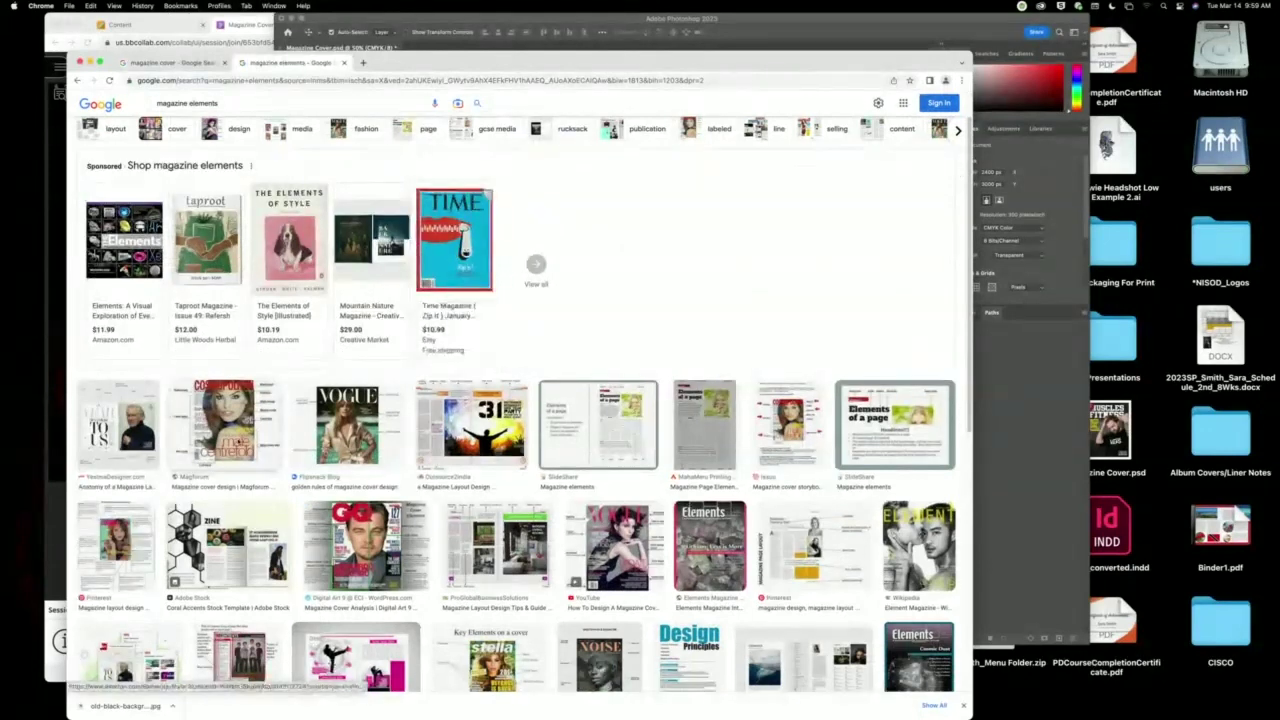
pyautogui.click(225, 425)
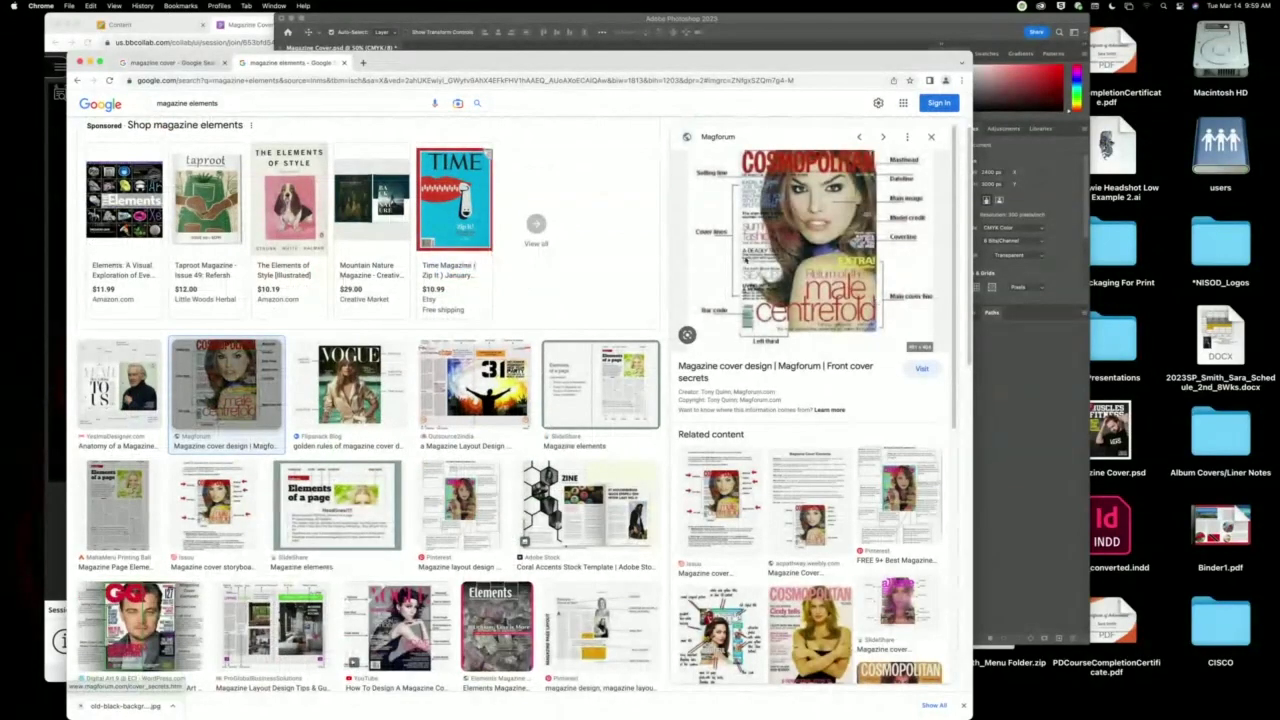
pyautogui.scroll(-2, 400, 300)
pyautogui.scroll(5, 302, 113)
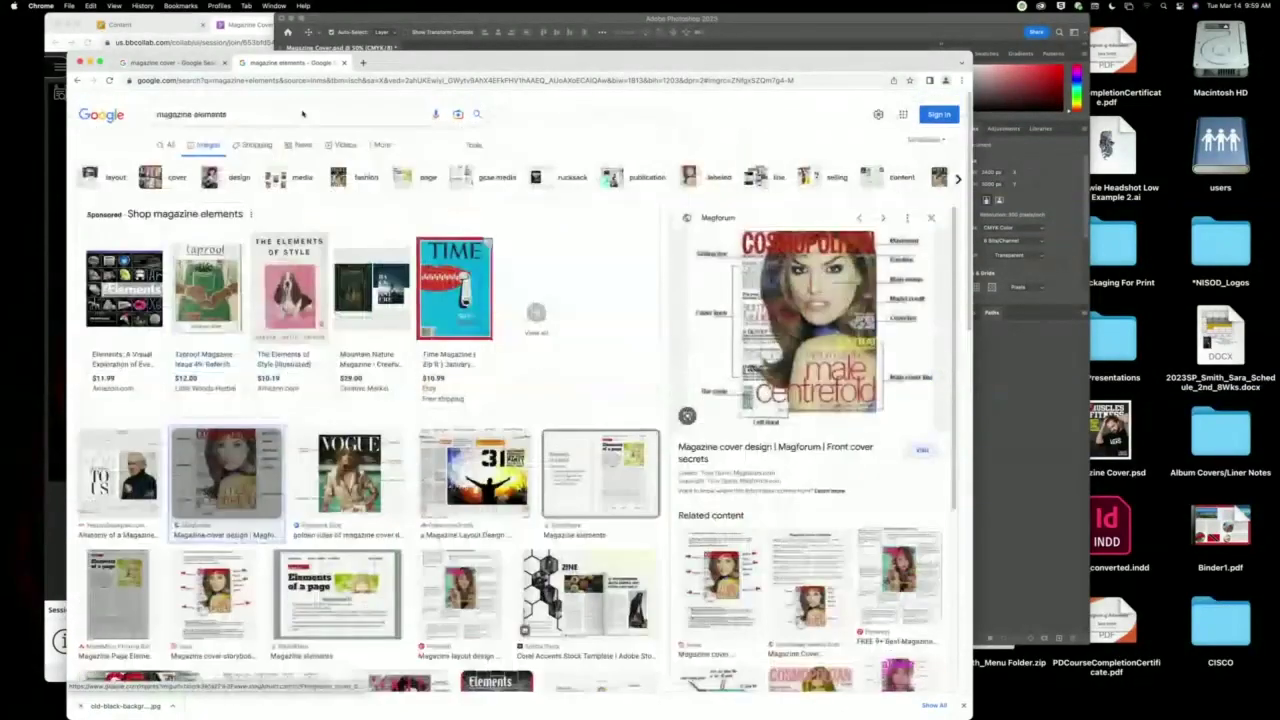
# Go to the Freepik homepage.
pyautogui.click(344, 79)
pyautogui.write('freepik.com')
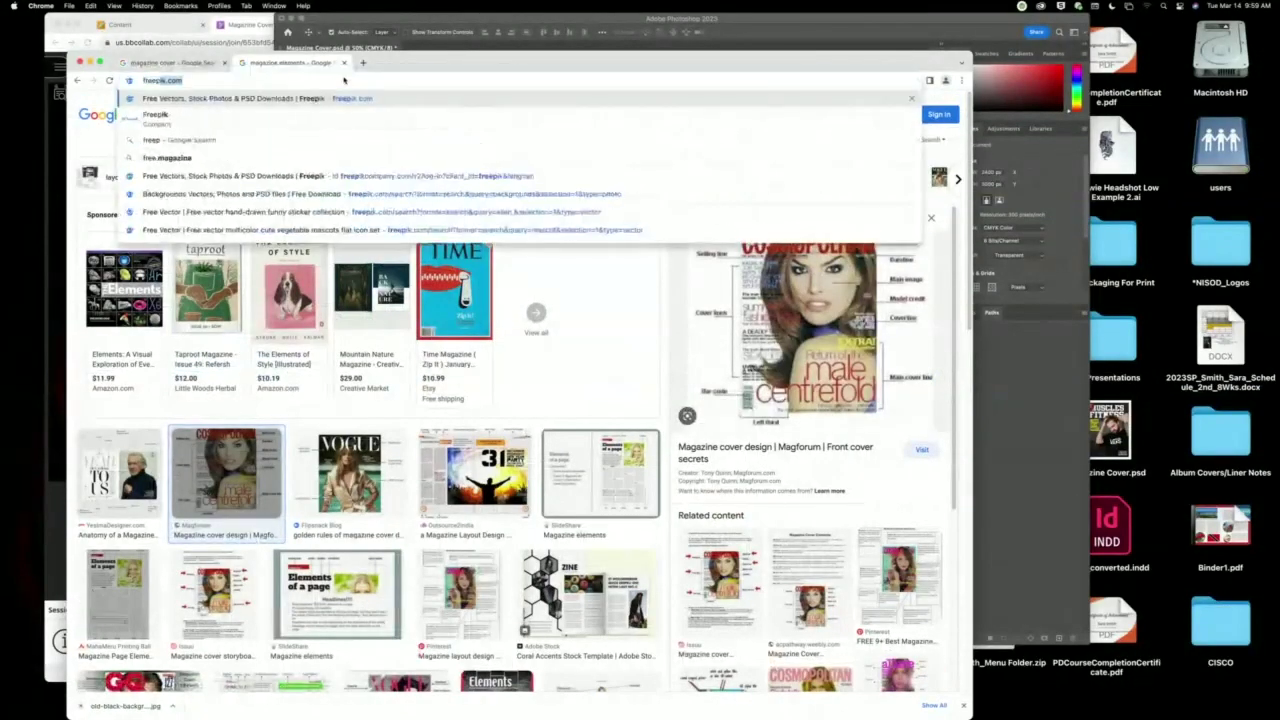
pyautogui.press('Return')
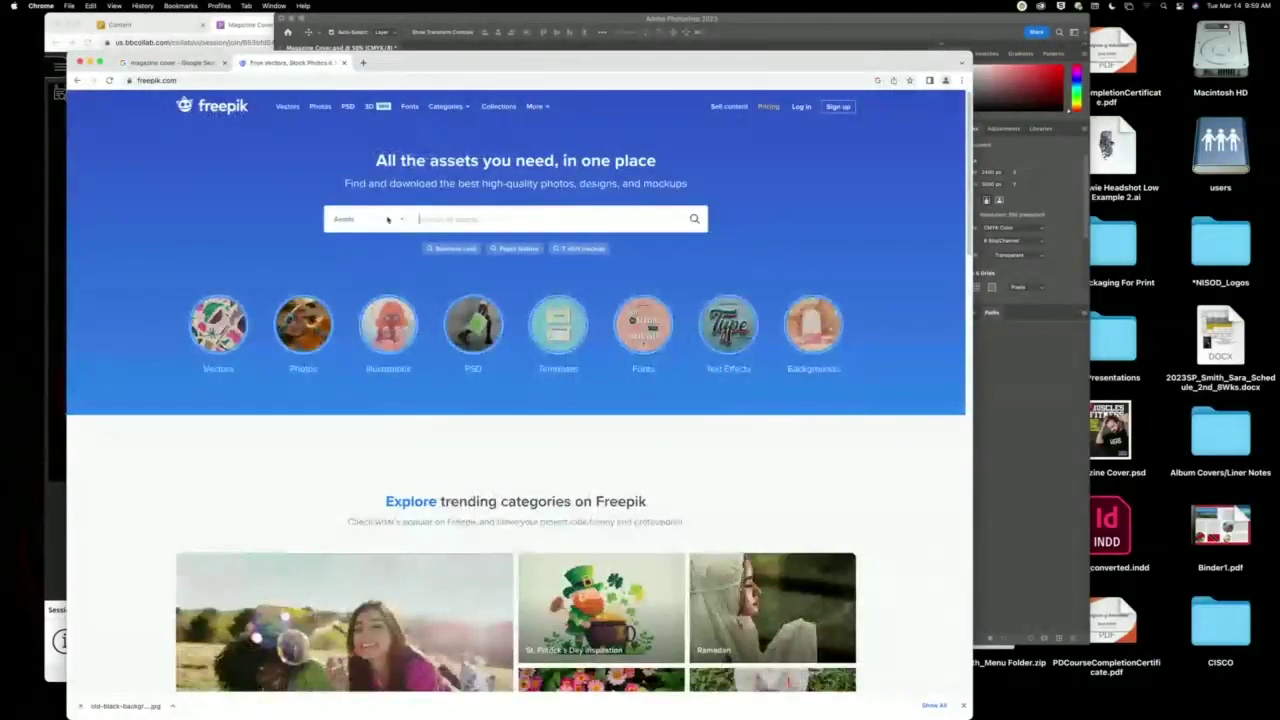
# Filter Freepik assets to Free and Vectors and search for magazine covers.
pyautogui.click(397, 219)
pyautogui.click(336, 282)
pyautogui.click(335, 317)
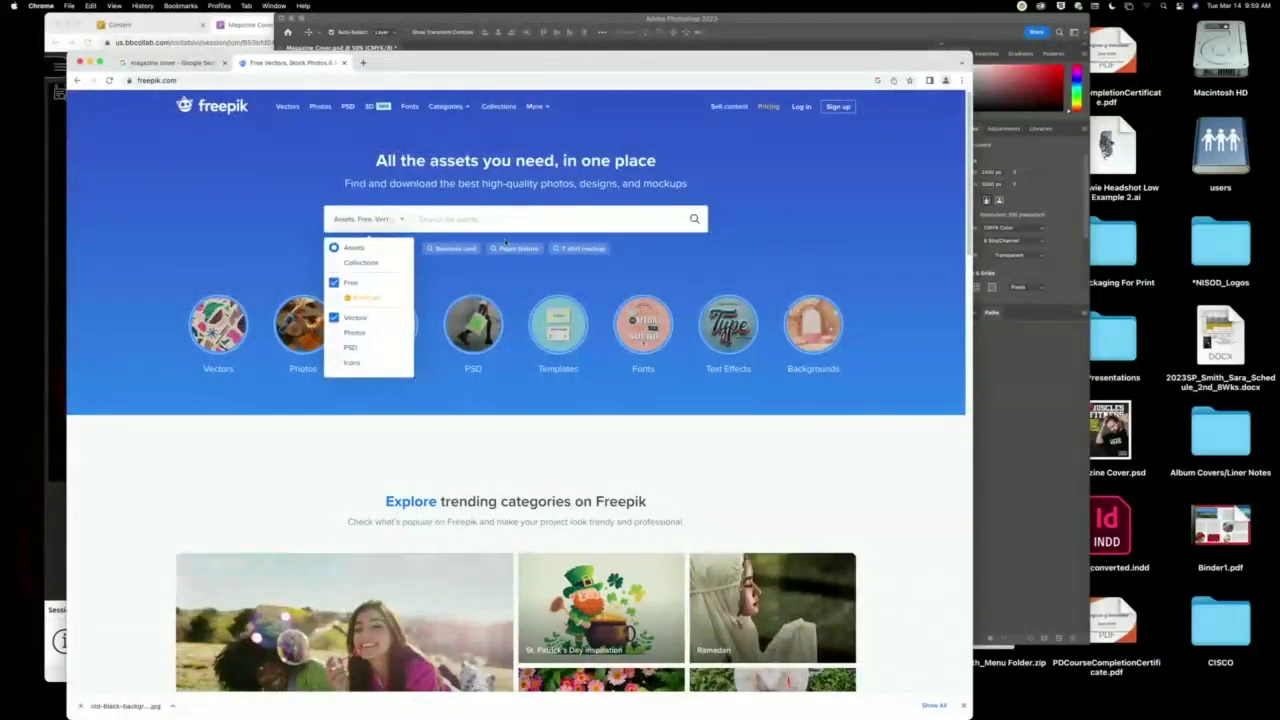
pyautogui.click(509, 222)
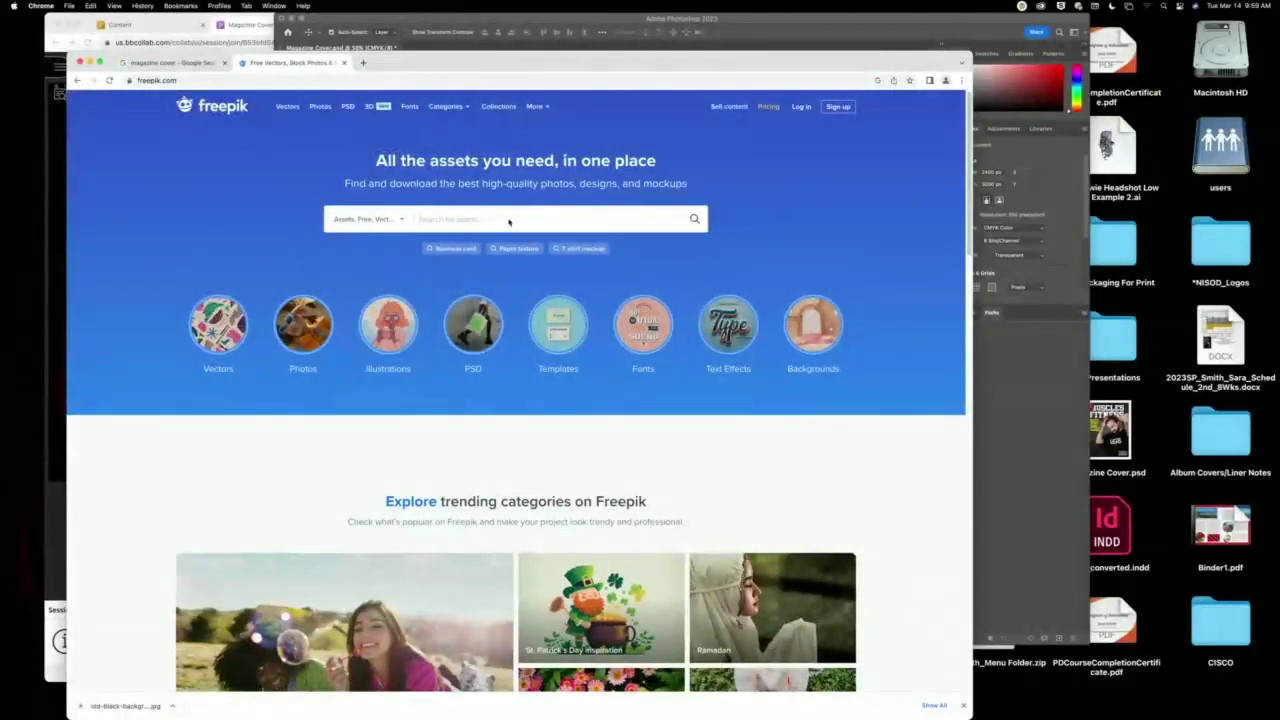
pyautogui.write('magazine cover')
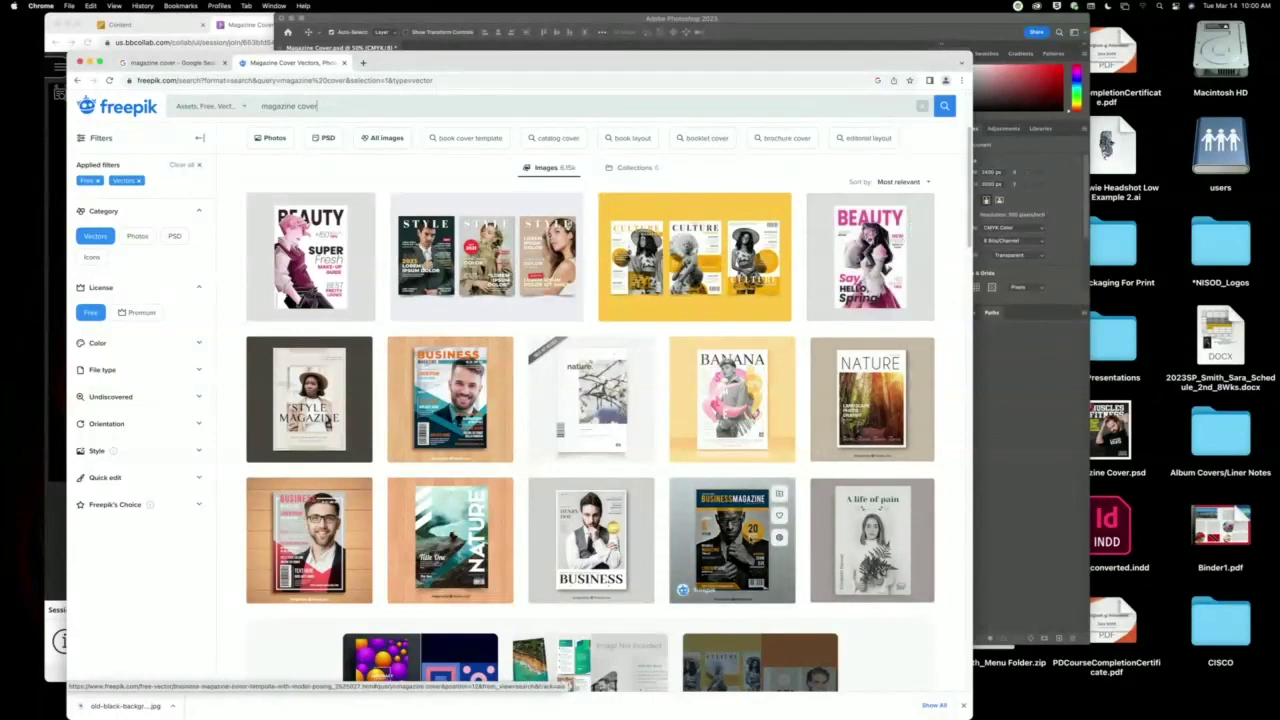
# Open the Business magazine cover template and download the vector.
pyautogui.scroll(-2, 613, 444)
pyautogui.click(613, 444)
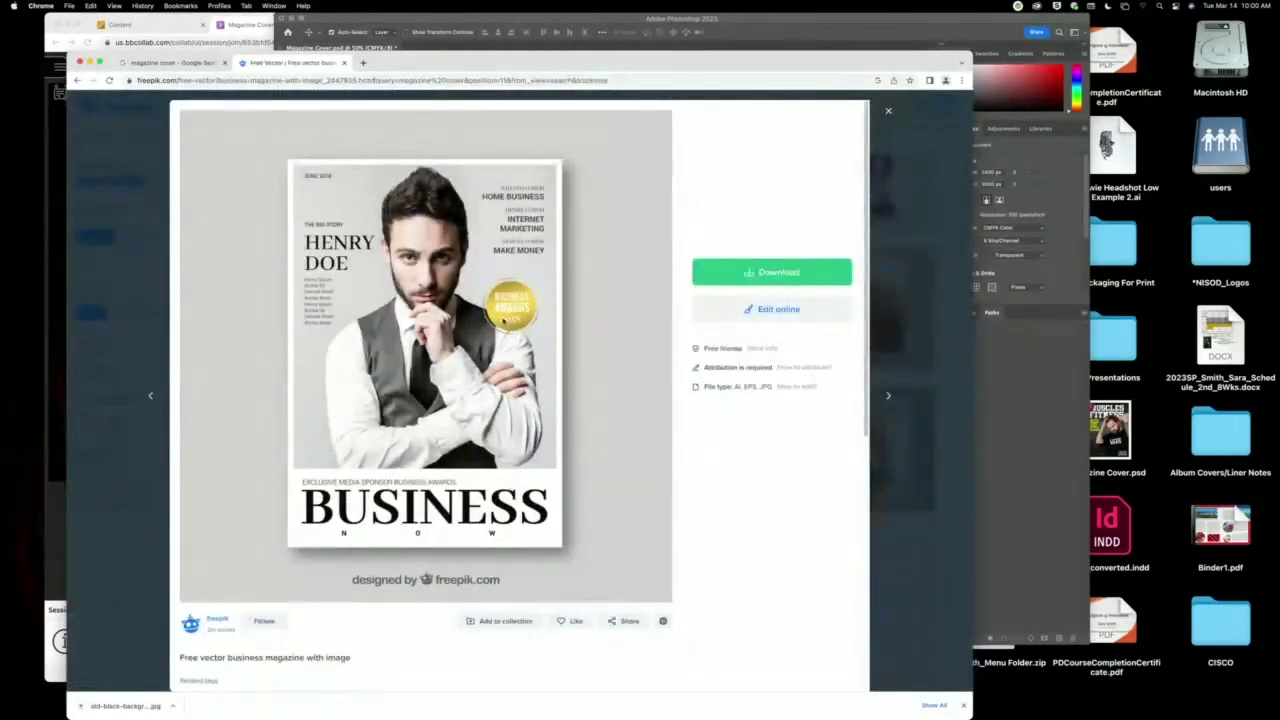
pyautogui.click(842, 274)
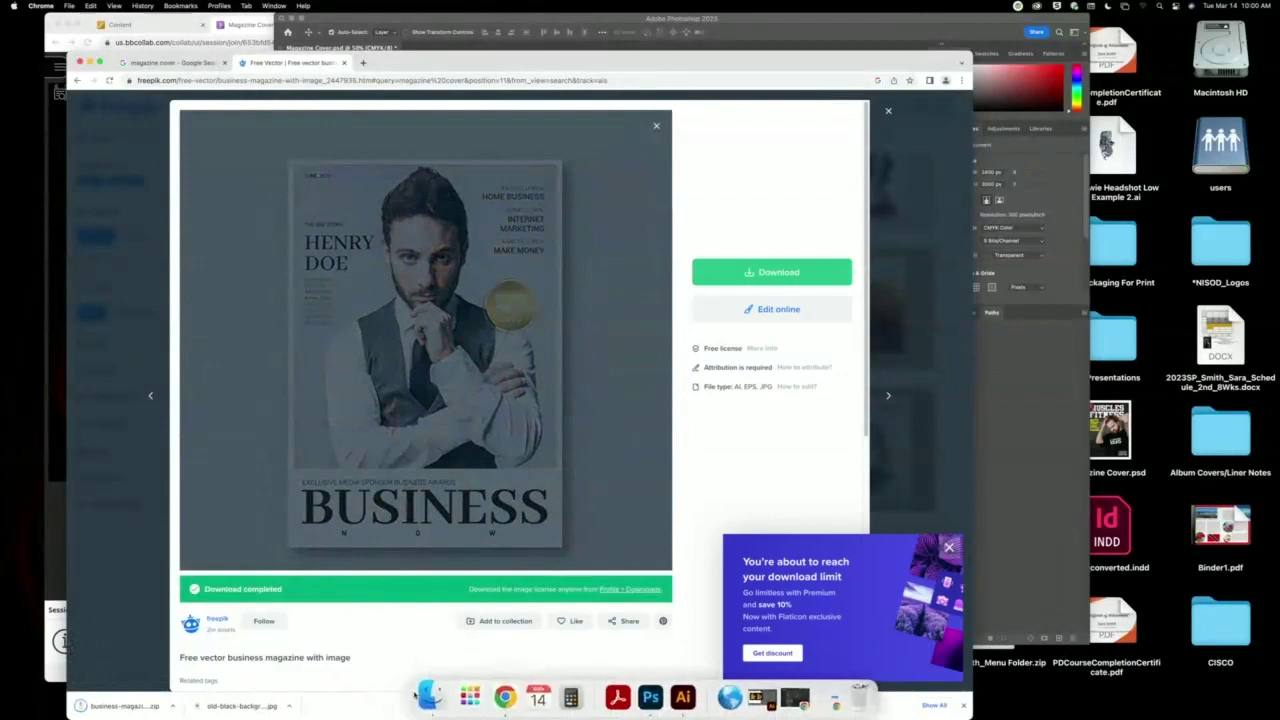
pyautogui.click(428, 697)
# Unzip the business magazine download in Downloads and open 329432-PAJ8JJ-201.ai in Illustrator.
pyautogui.moveTo(891, 126); pyautogui.dragTo(559, 108)
pyautogui.click(384, 180)
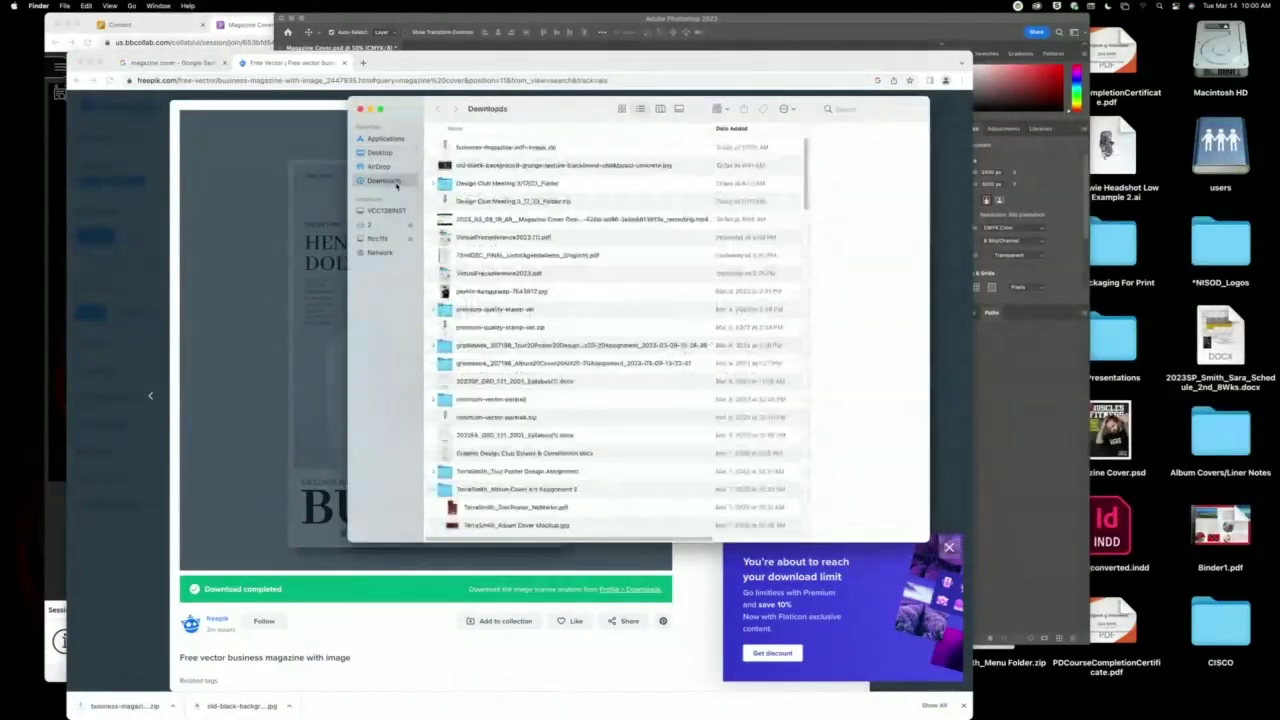
pyautogui.doubleClick(523, 148)
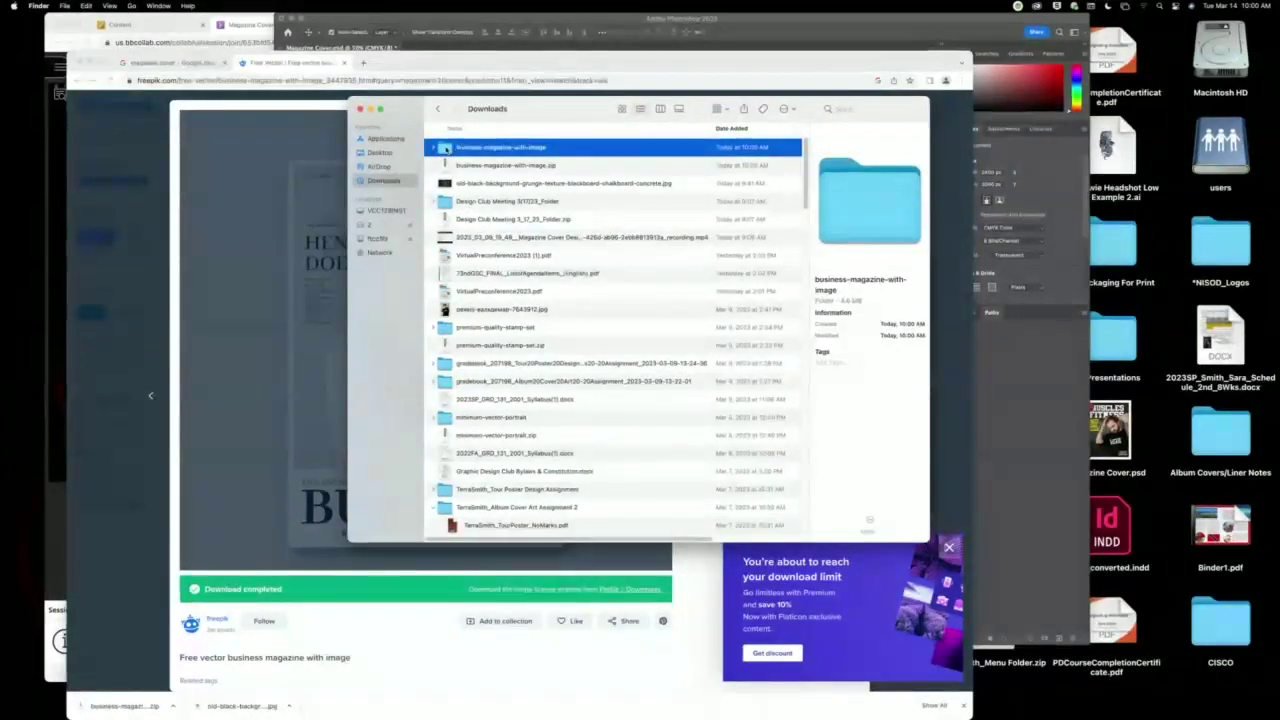
pyautogui.doubleClick(447, 150)
pyautogui.click(441, 153)
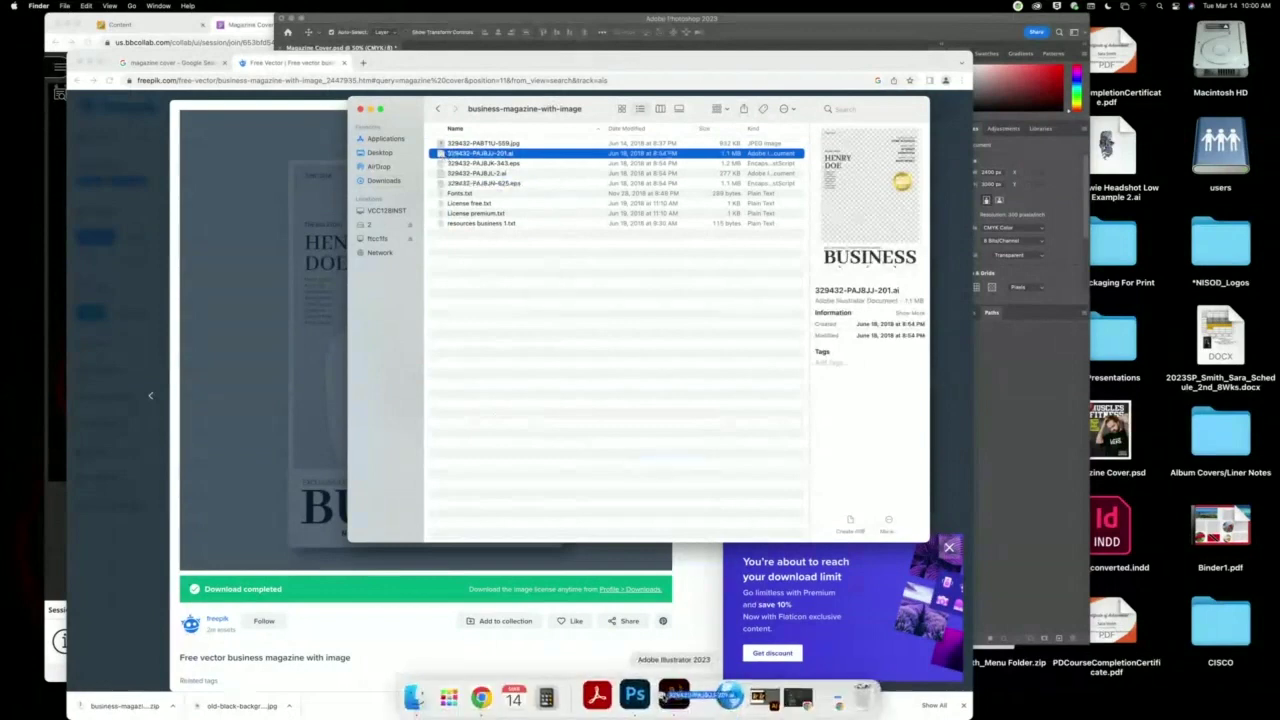
pyautogui.click(672, 693)
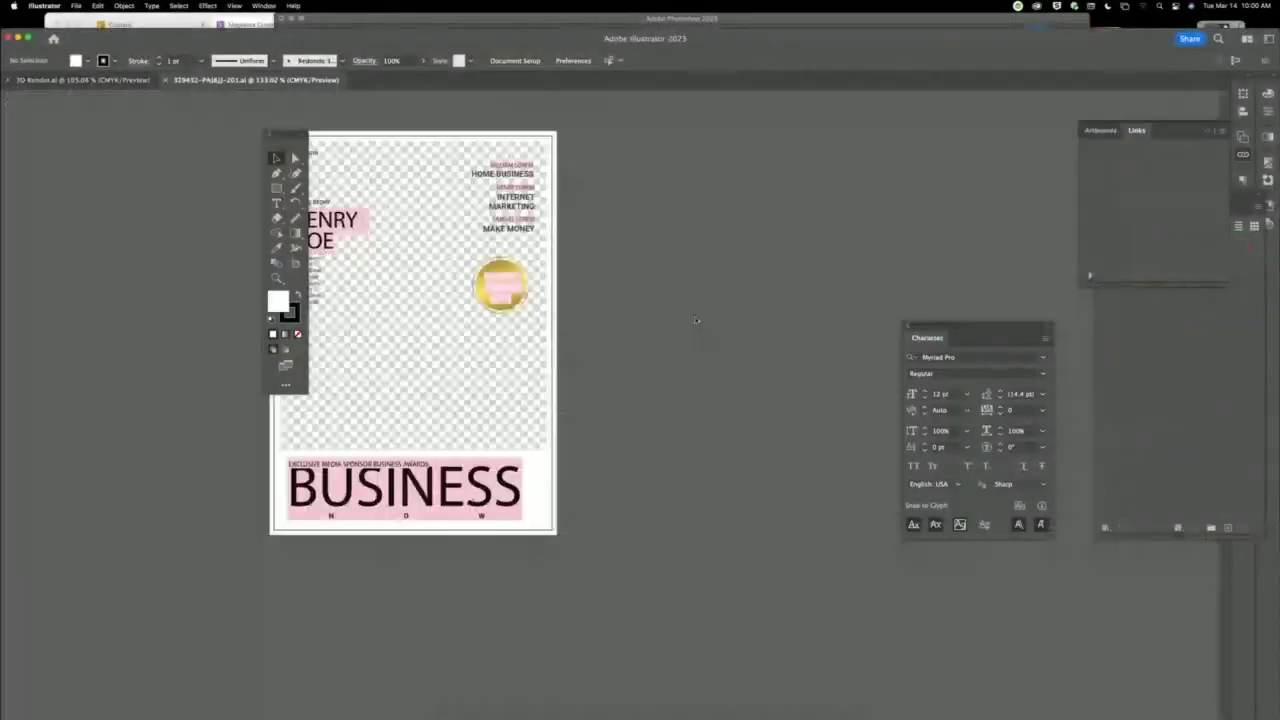
# Skip the missing-fonts warning, rearrange the artwork and select the gold circle badge.
pyautogui.click(692, 431)
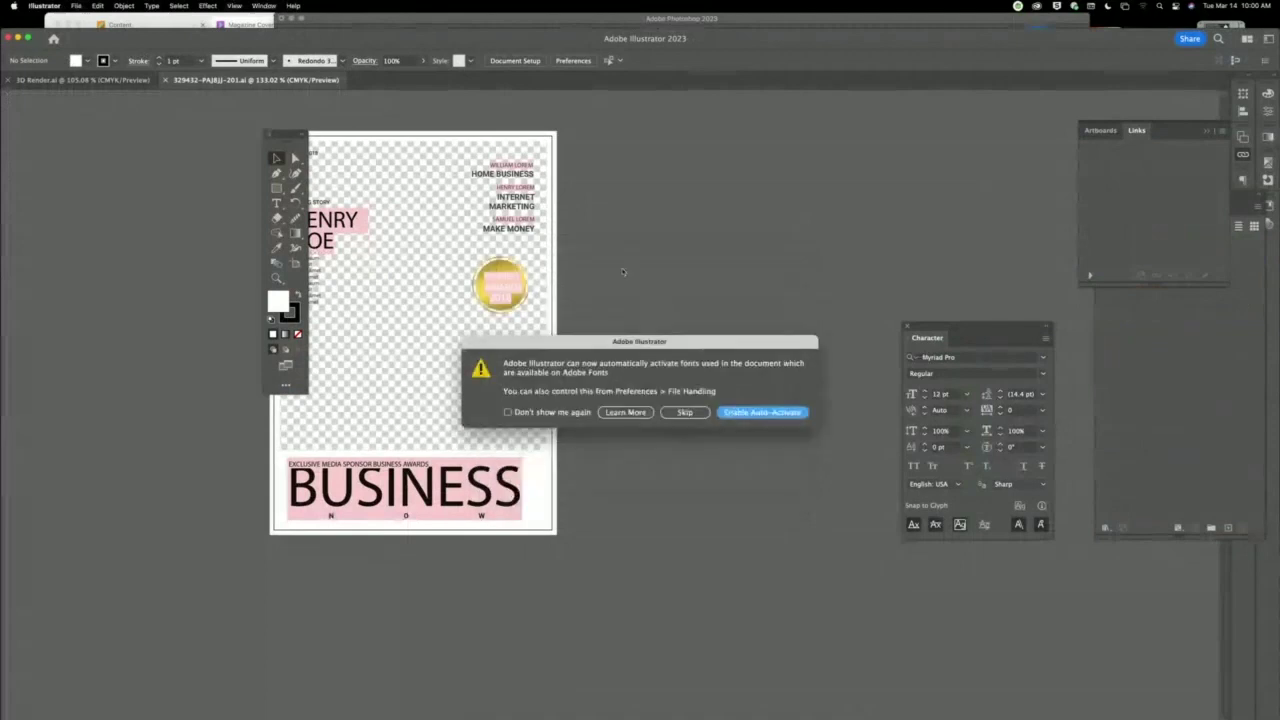
pyautogui.click(666, 413)
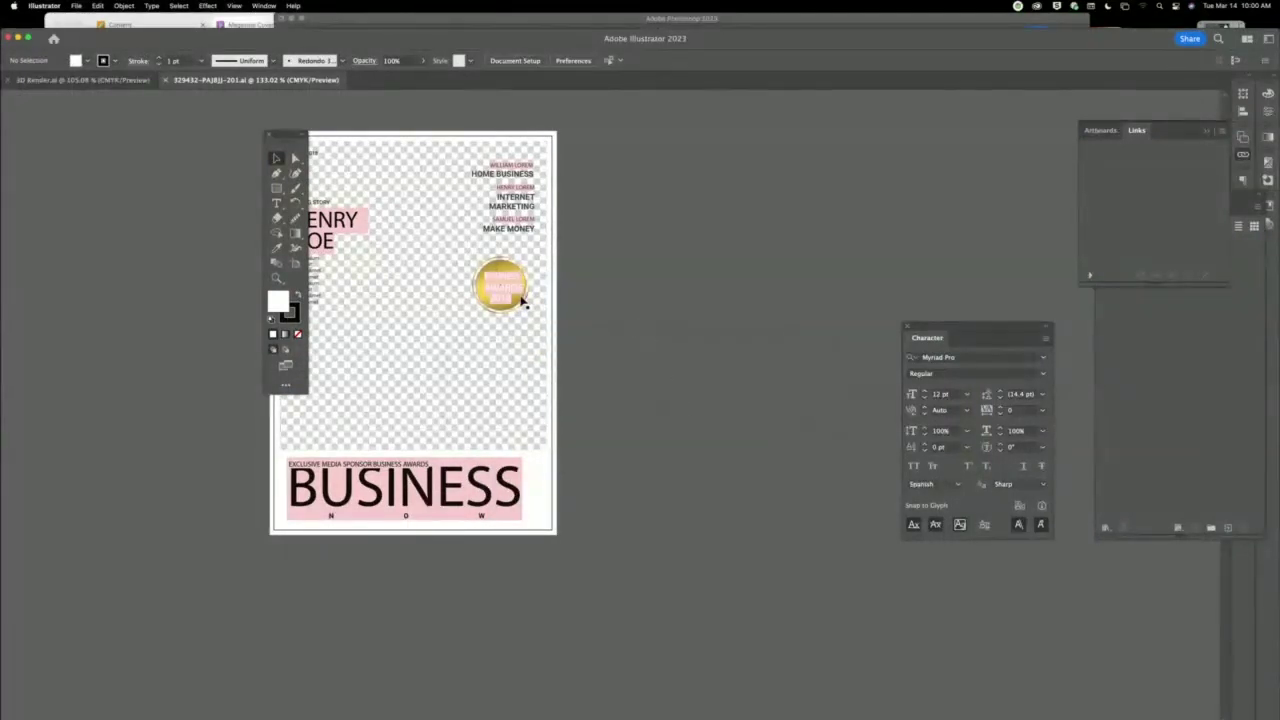
pyautogui.moveTo(517, 310); pyautogui.dragTo(761, 322)
pyautogui.click(750, 314)
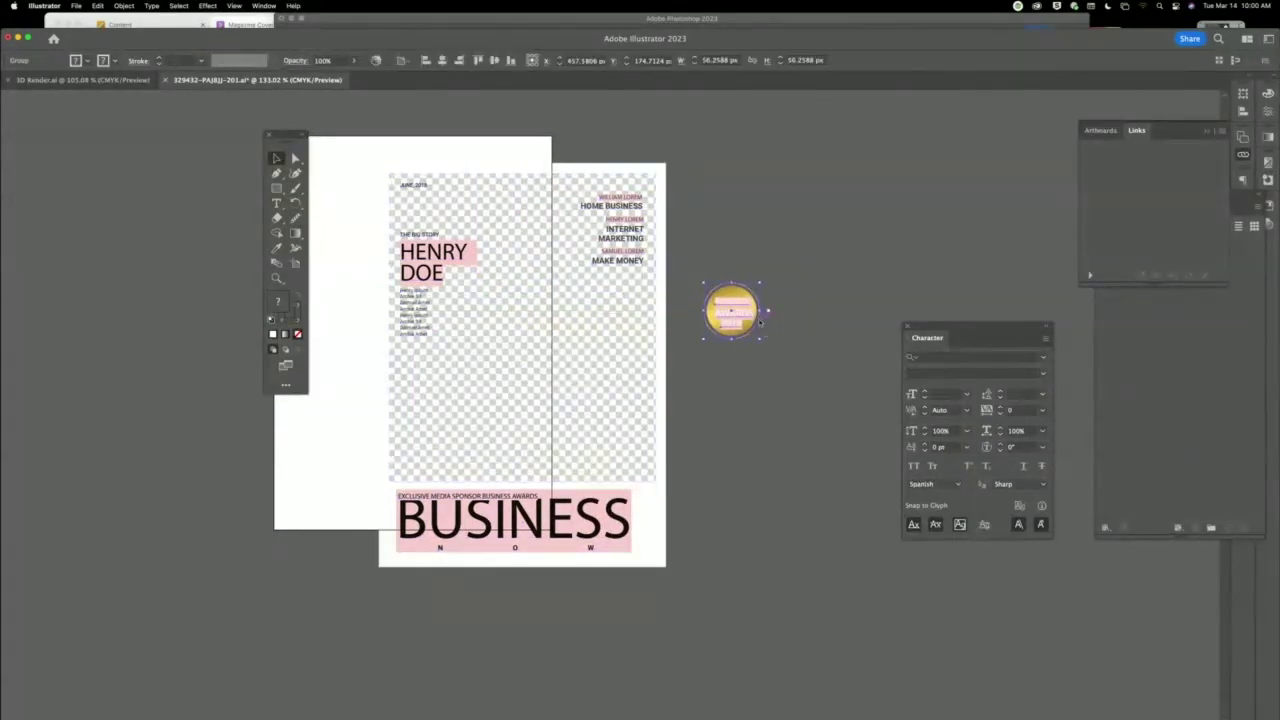
pyautogui.click(812, 320)
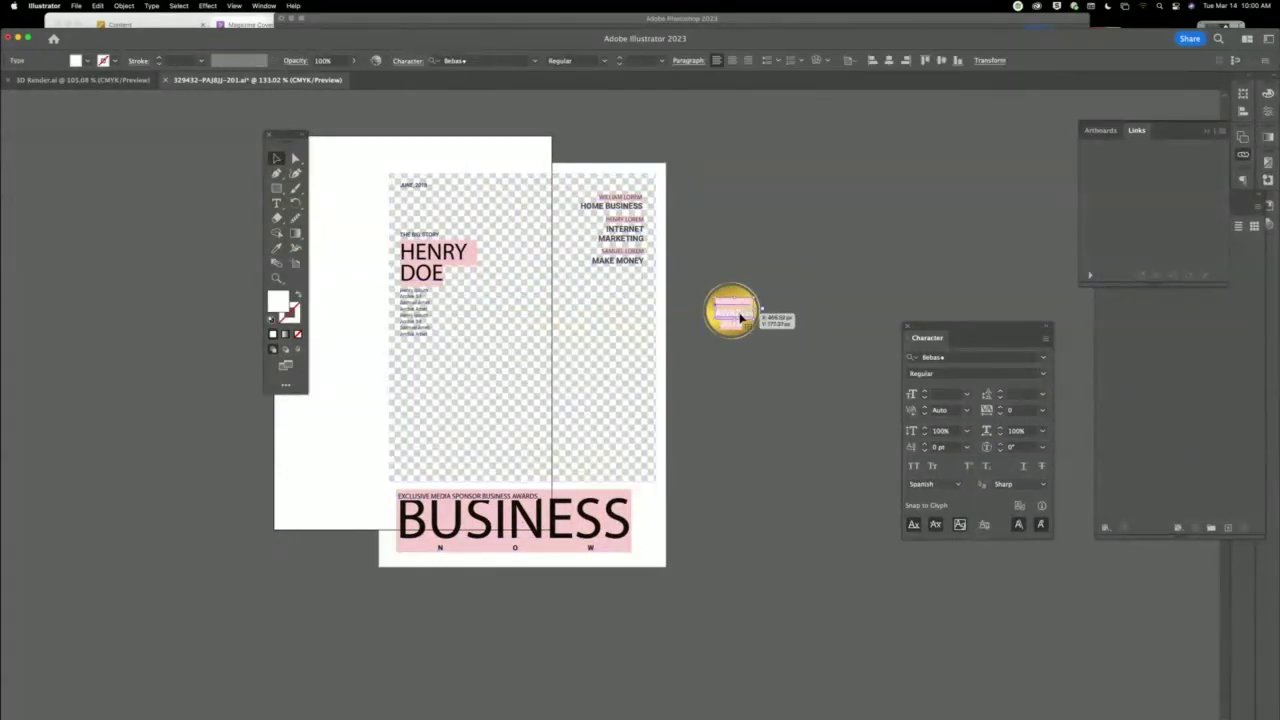
pyautogui.click(714, 333)
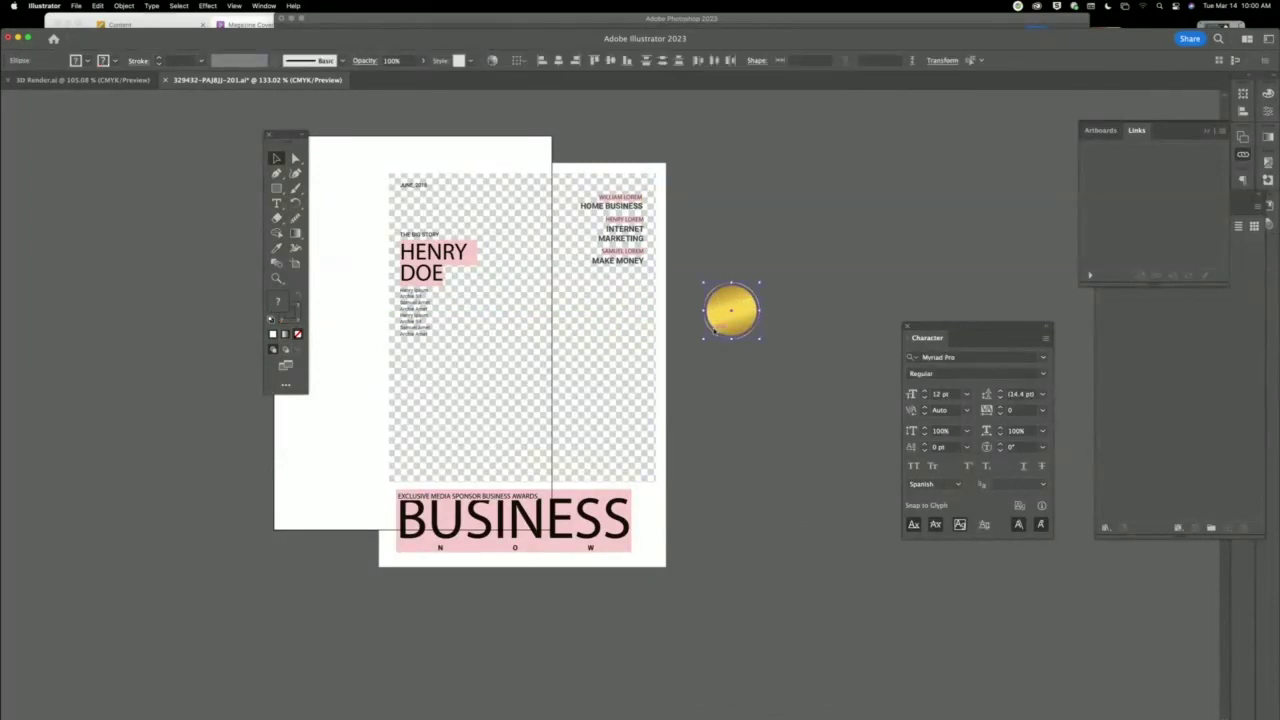
# Close the template without saving and return to the Photoshop magazine cover.
pyautogui.press('super+w')
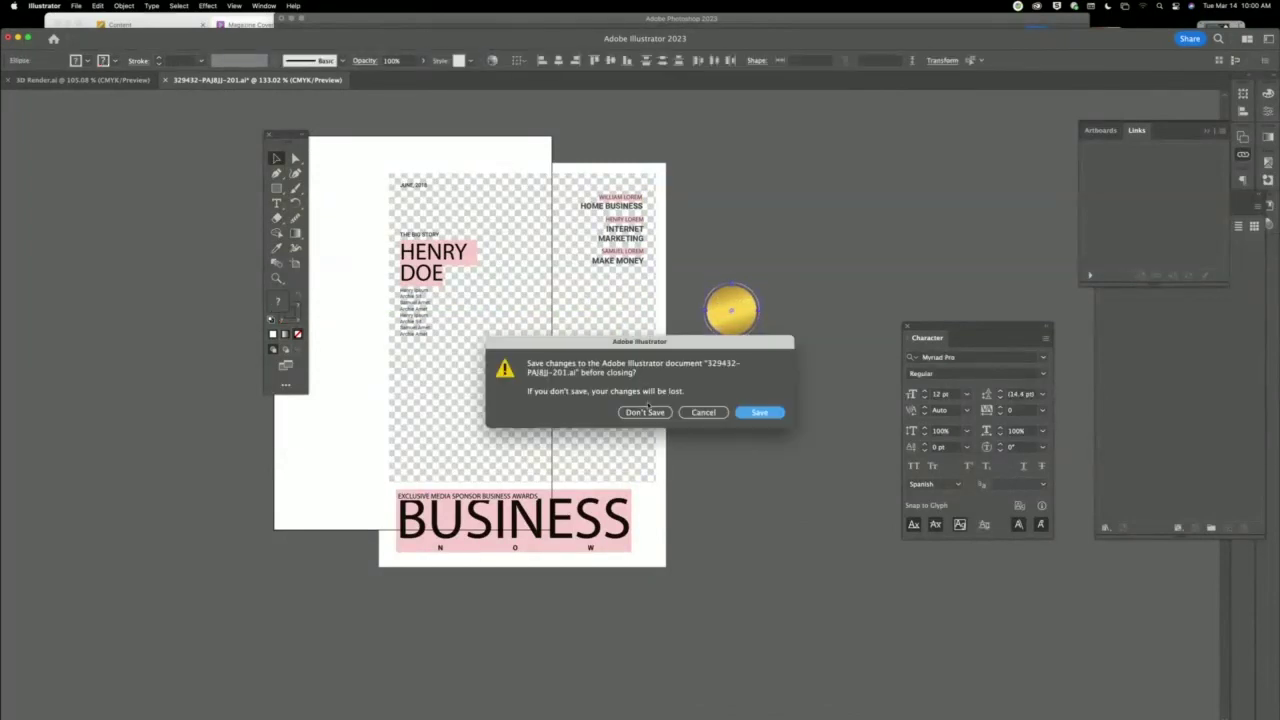
pyautogui.click(645, 412)
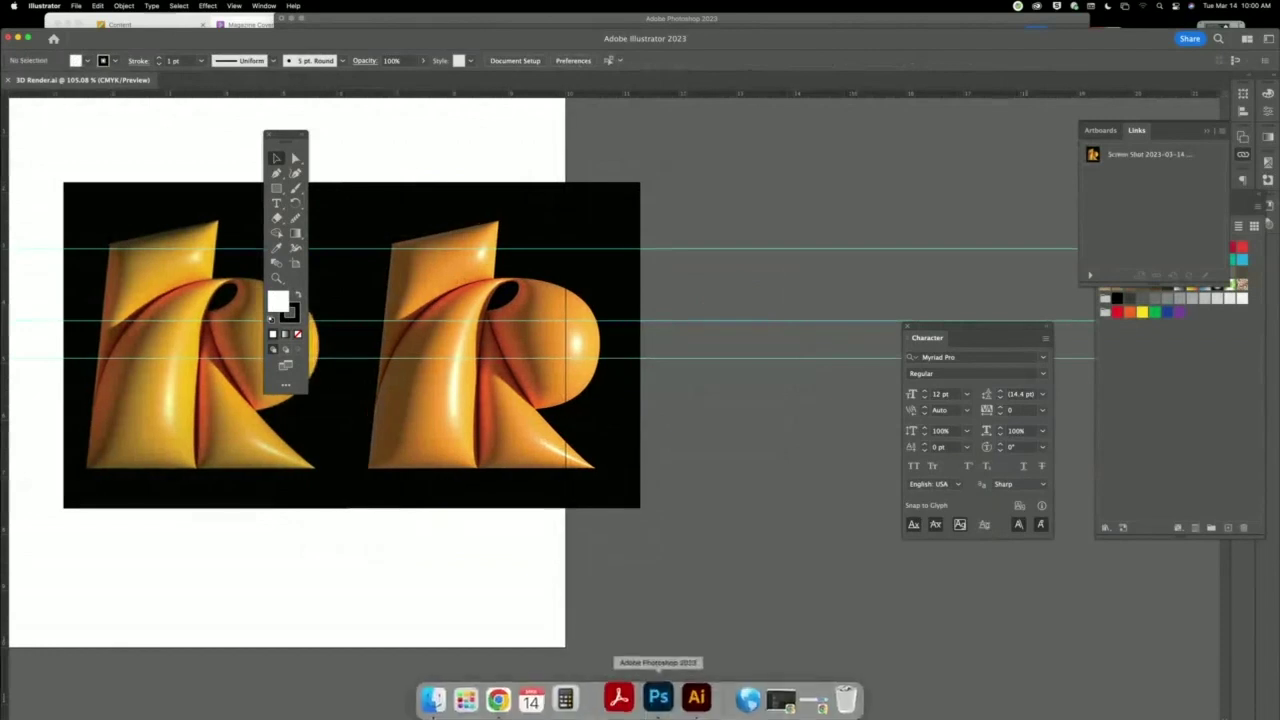
pyautogui.click(658, 697)
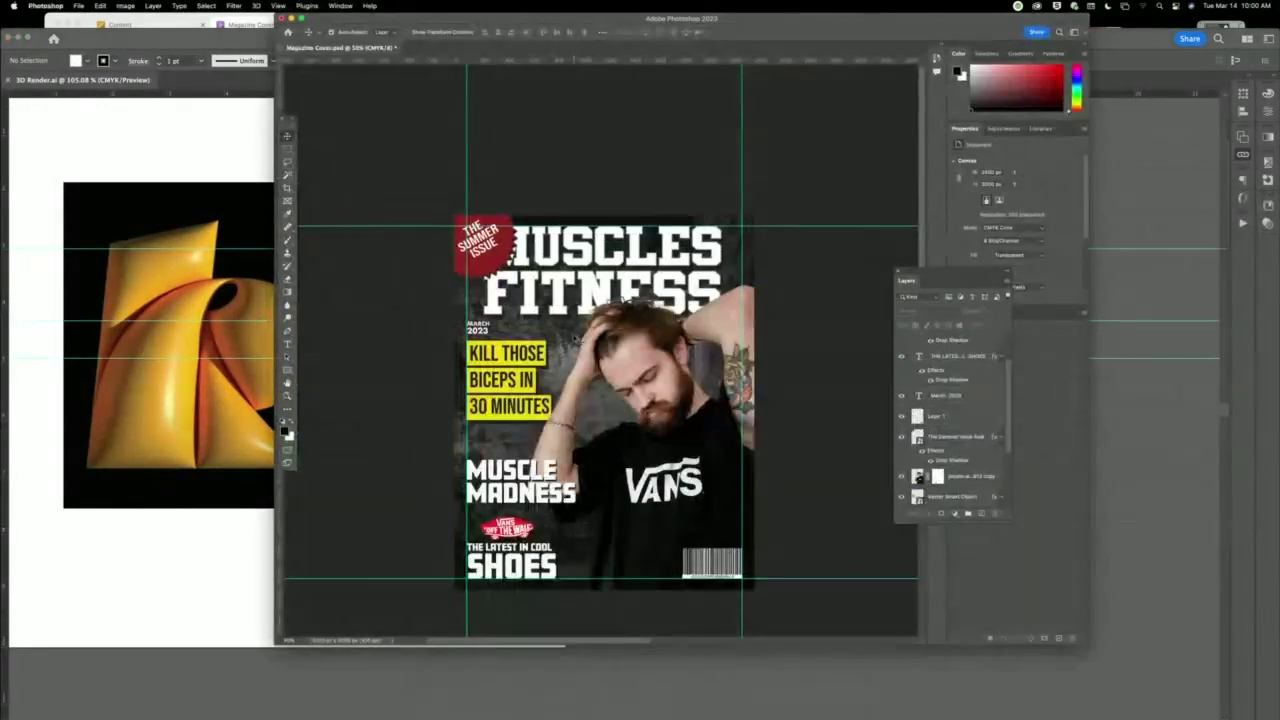
pyautogui.press('super+v')
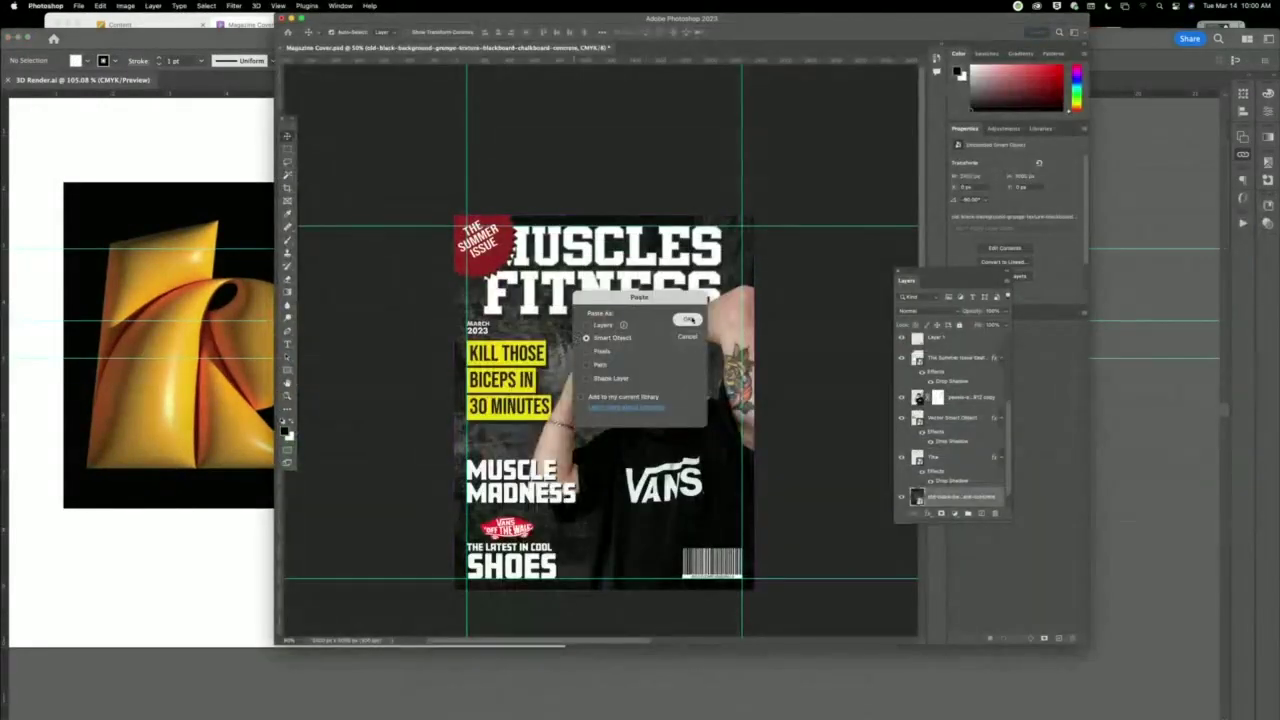
pyautogui.click(689, 319)
pyautogui.moveTo(621, 419); pyautogui.dragTo(635, 432)
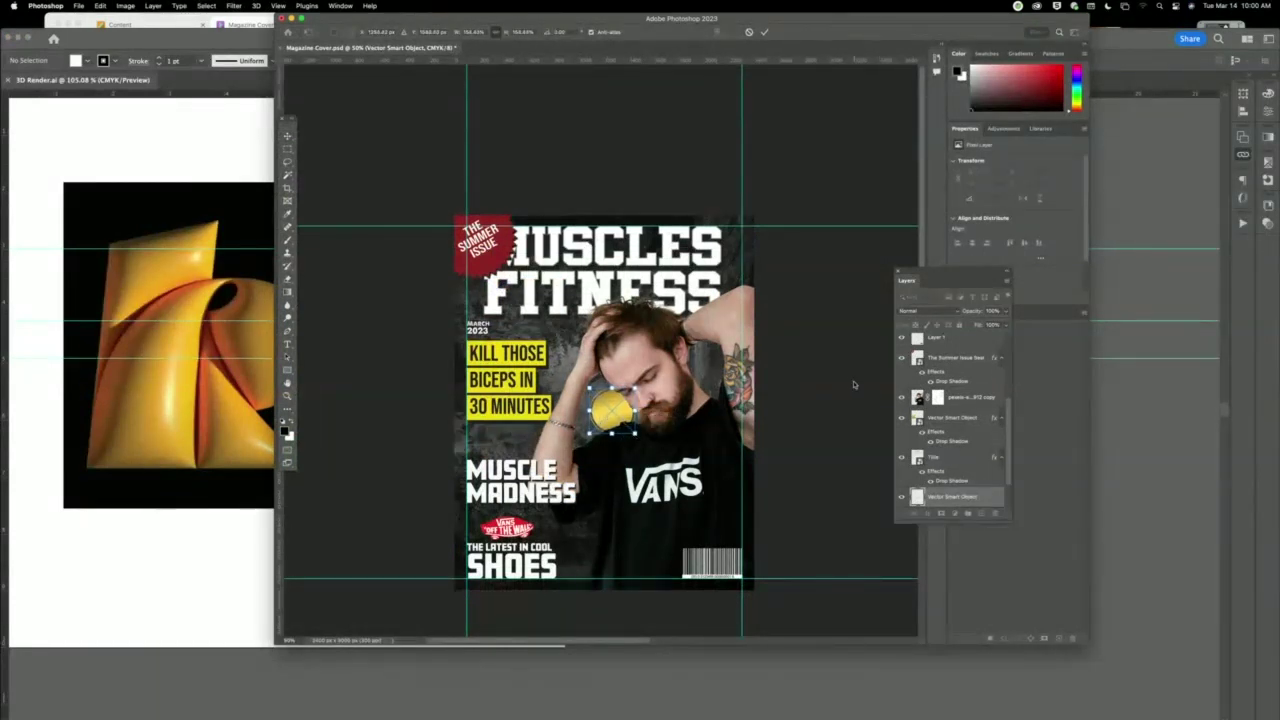
pyautogui.press('Return')
pyautogui.moveTo(955, 494); pyautogui.dragTo(968, 334)
pyautogui.moveTo(619, 418); pyautogui.dragTo(524, 282)
pyautogui.hotkey('ctrl', 't')
pyautogui.press('Return')
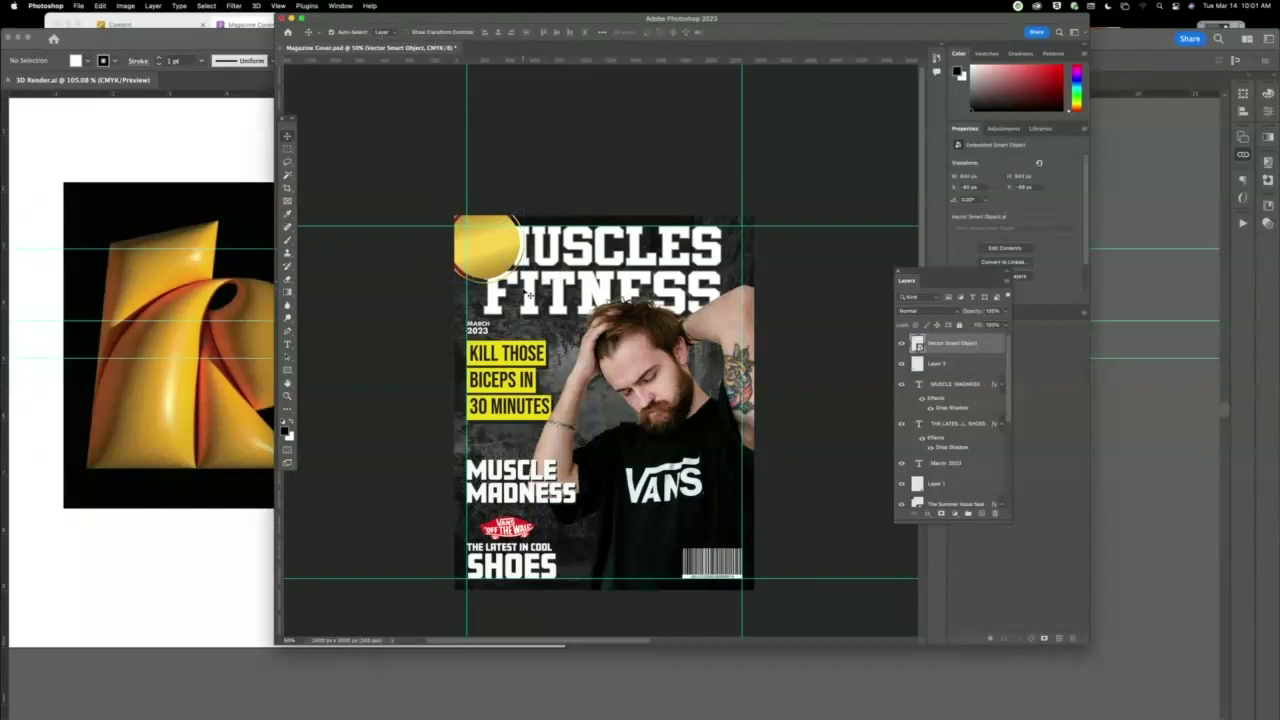
pyautogui.press('Delete')
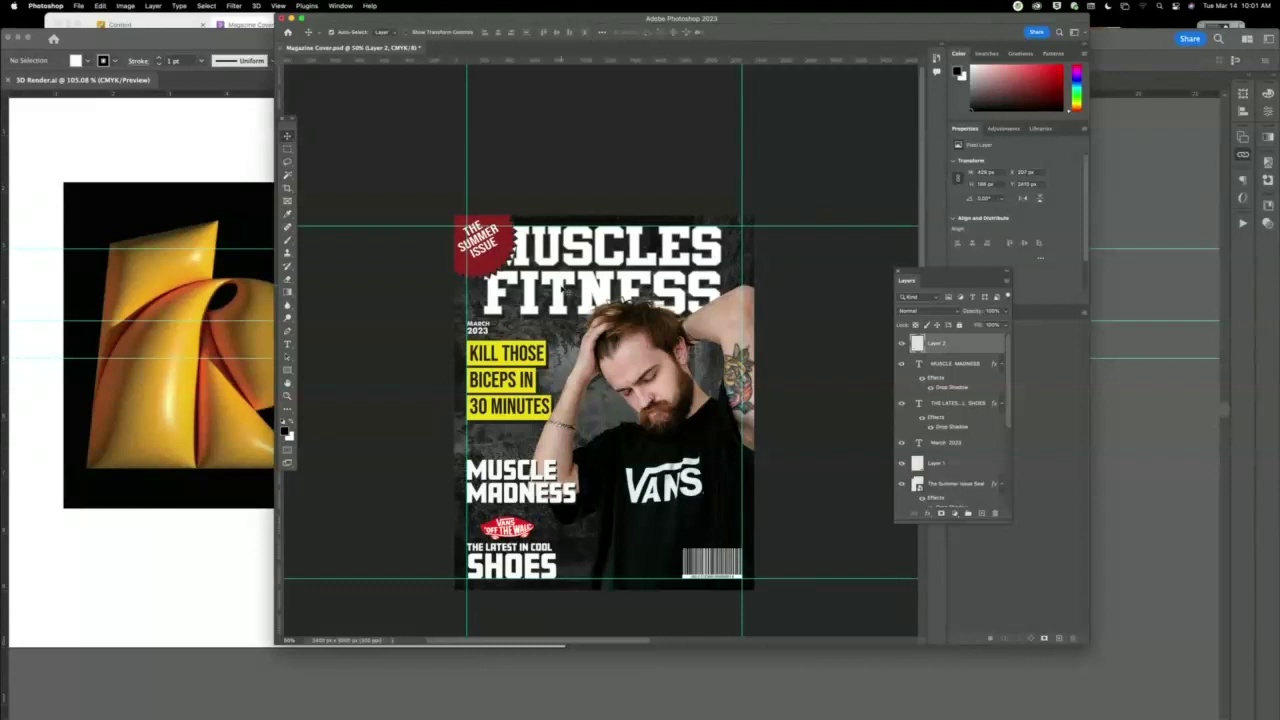
# Duplicate MUSCLE MADNESS, right-align the copy and move it onto the shirt below the Vans logo.
pyautogui.click(600, 255)
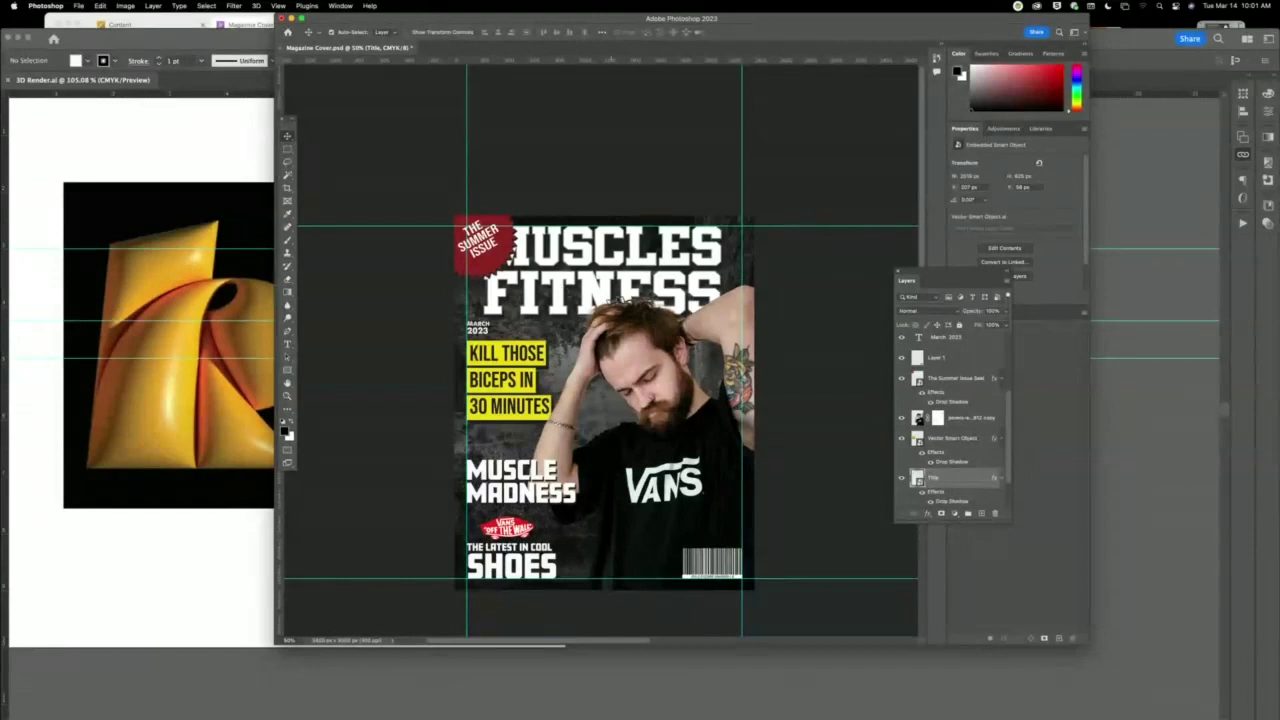
pyautogui.click(557, 493)
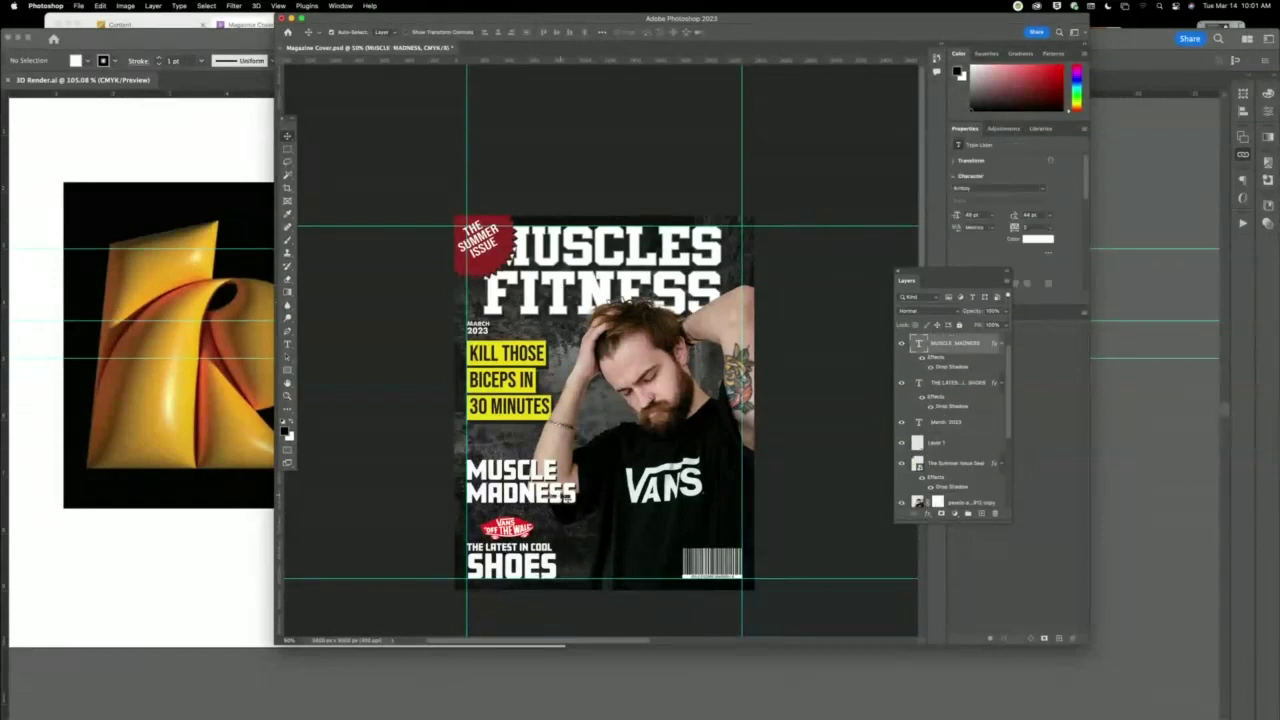
pyautogui.moveTo(963, 346); pyautogui.dragTo(982, 513)
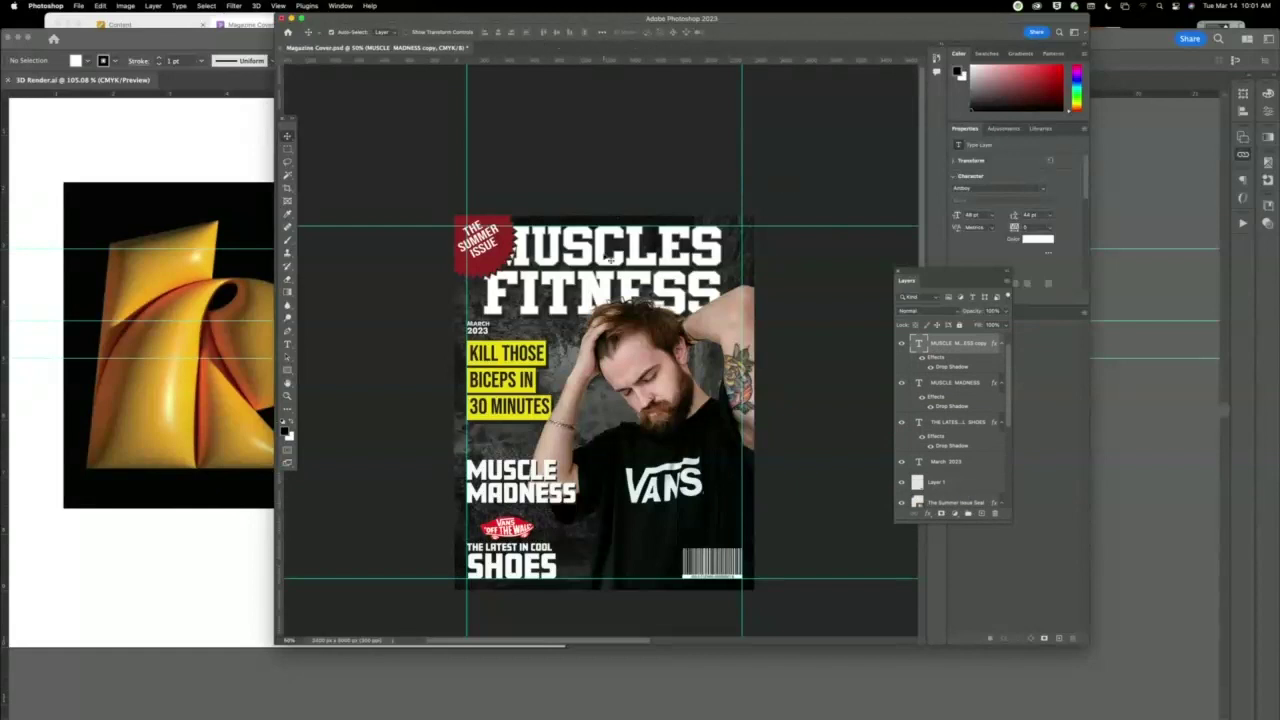
pyautogui.press('t')
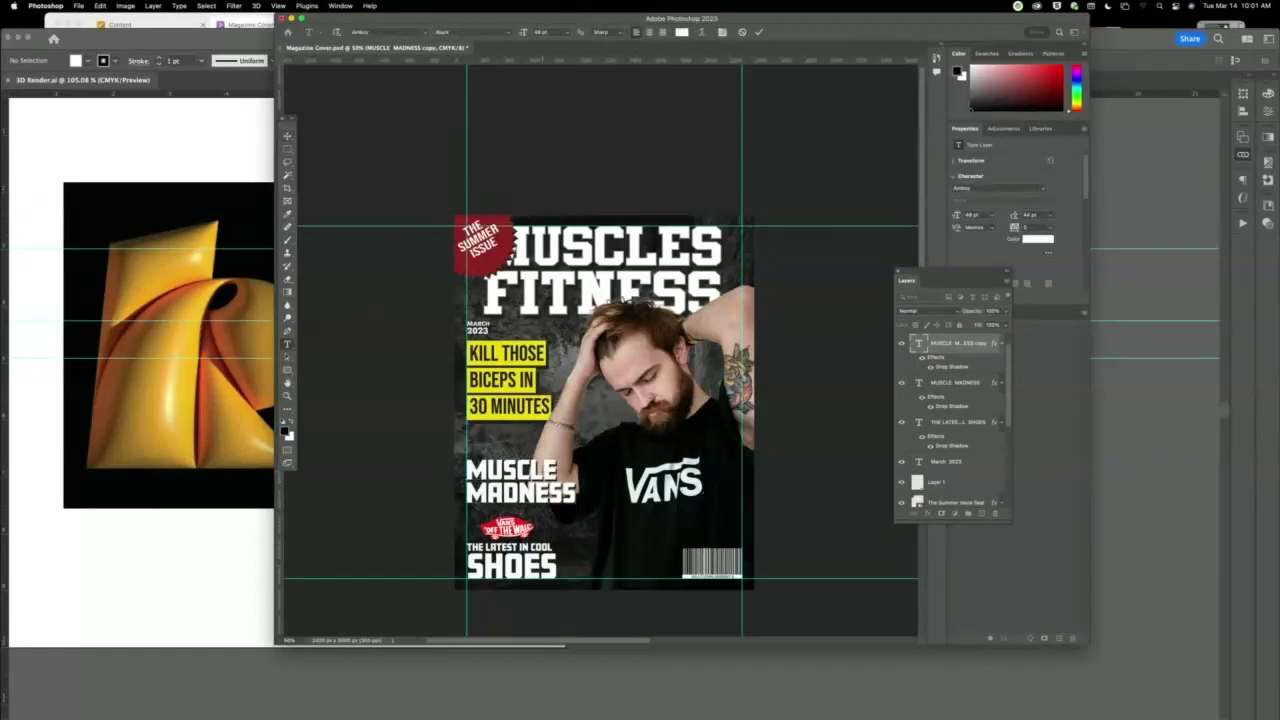
pyautogui.doubleClick(546, 470)
pyautogui.click(662, 32)
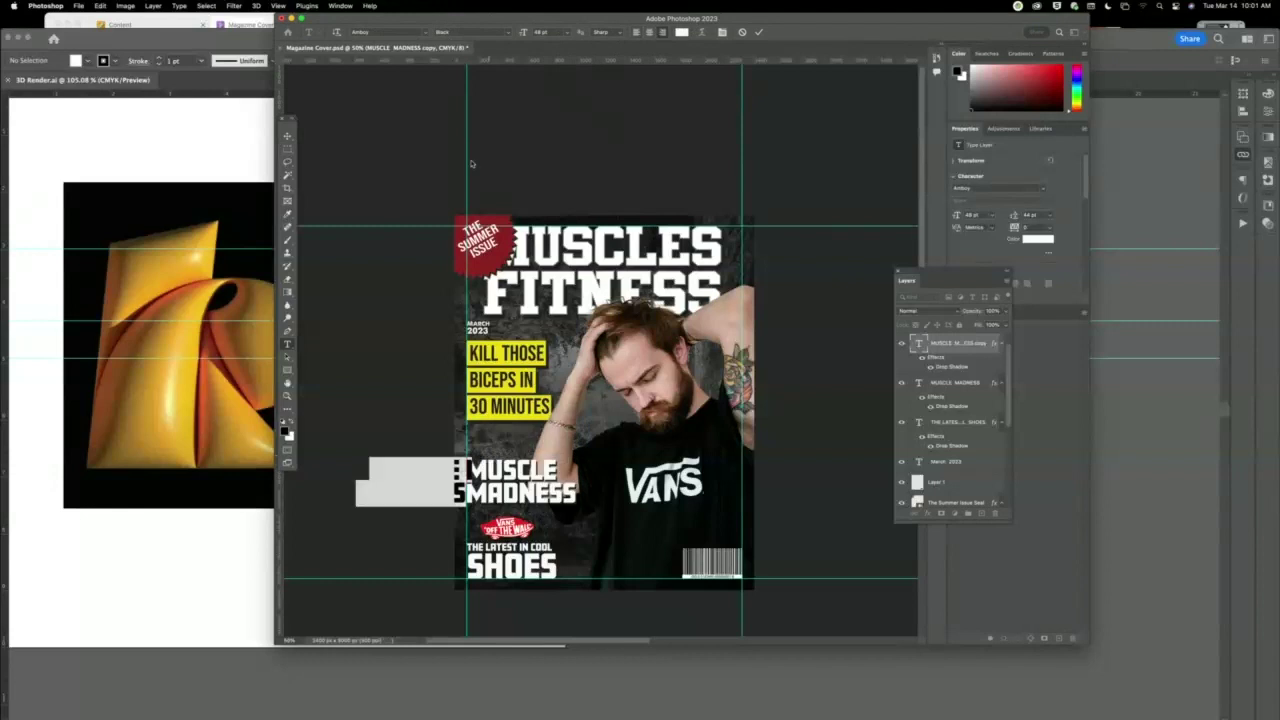
pyautogui.click(289, 130)
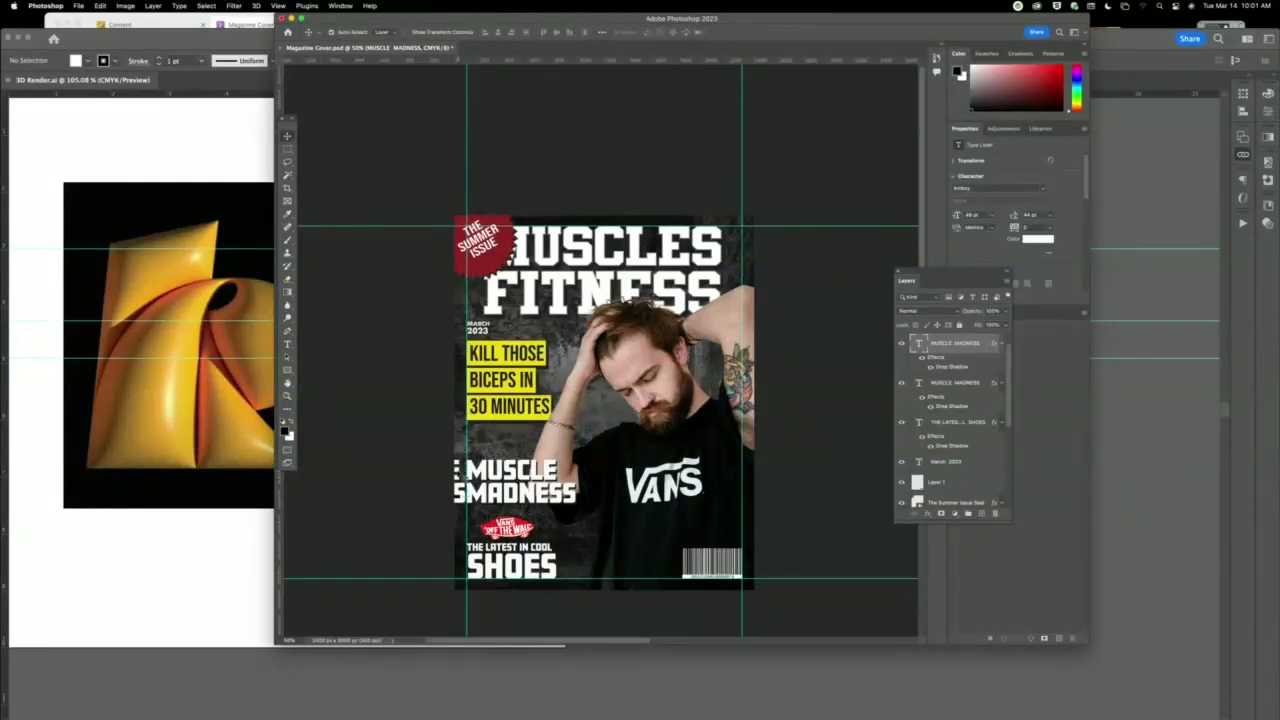
pyautogui.moveTo(565, 470); pyautogui.dragTo(745, 487)
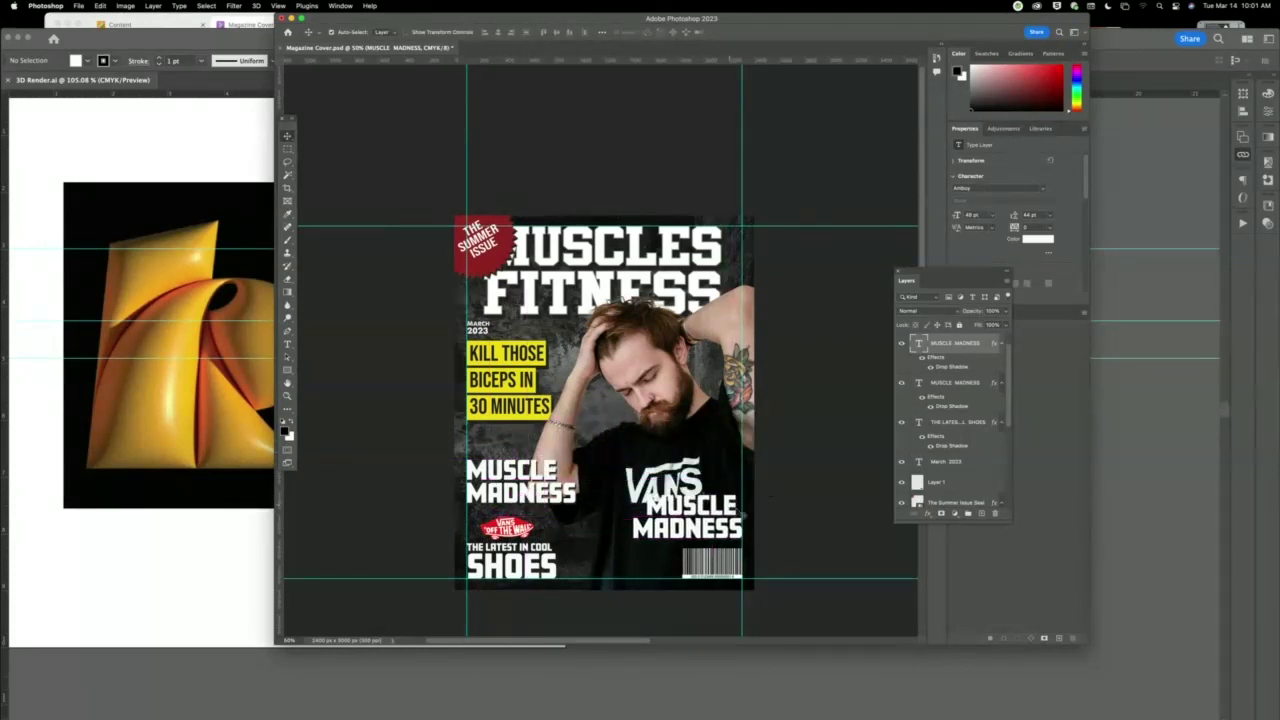
# Set the shirt copy to 40 pt with 40 pt leading.
pyautogui.press('t')
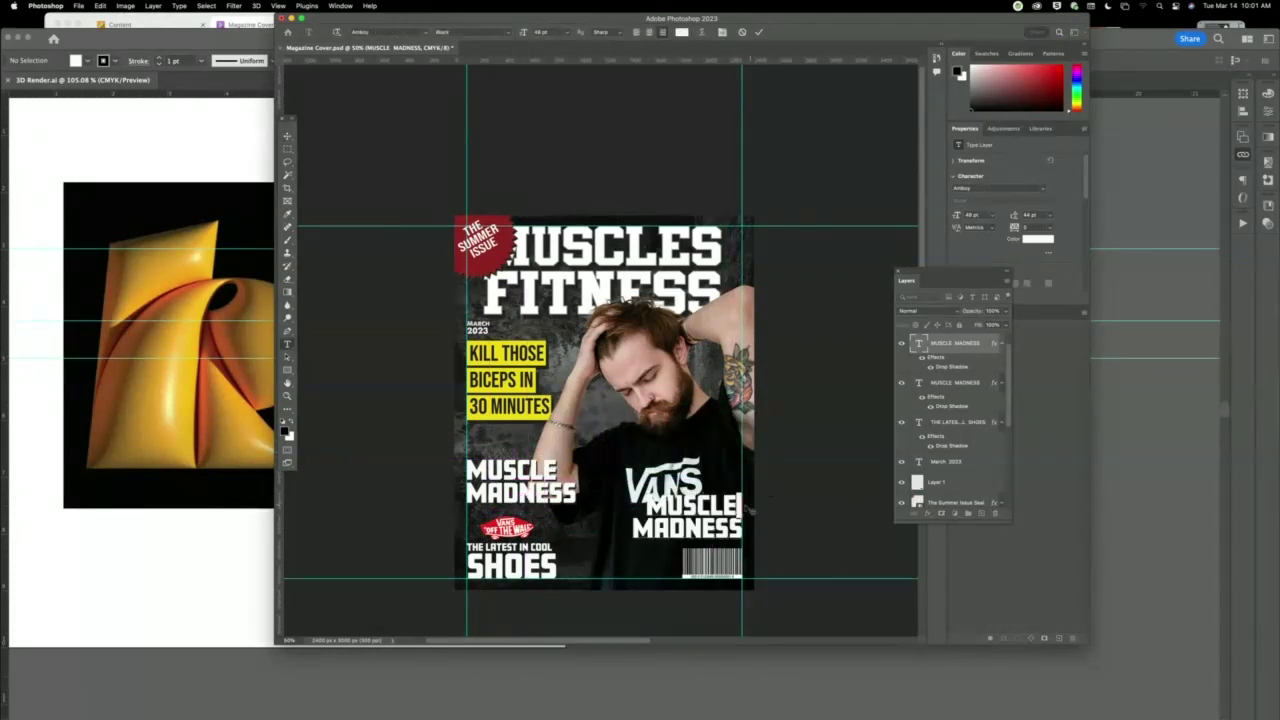
pyautogui.moveTo(740, 530); pyautogui.dragTo(601, 491)
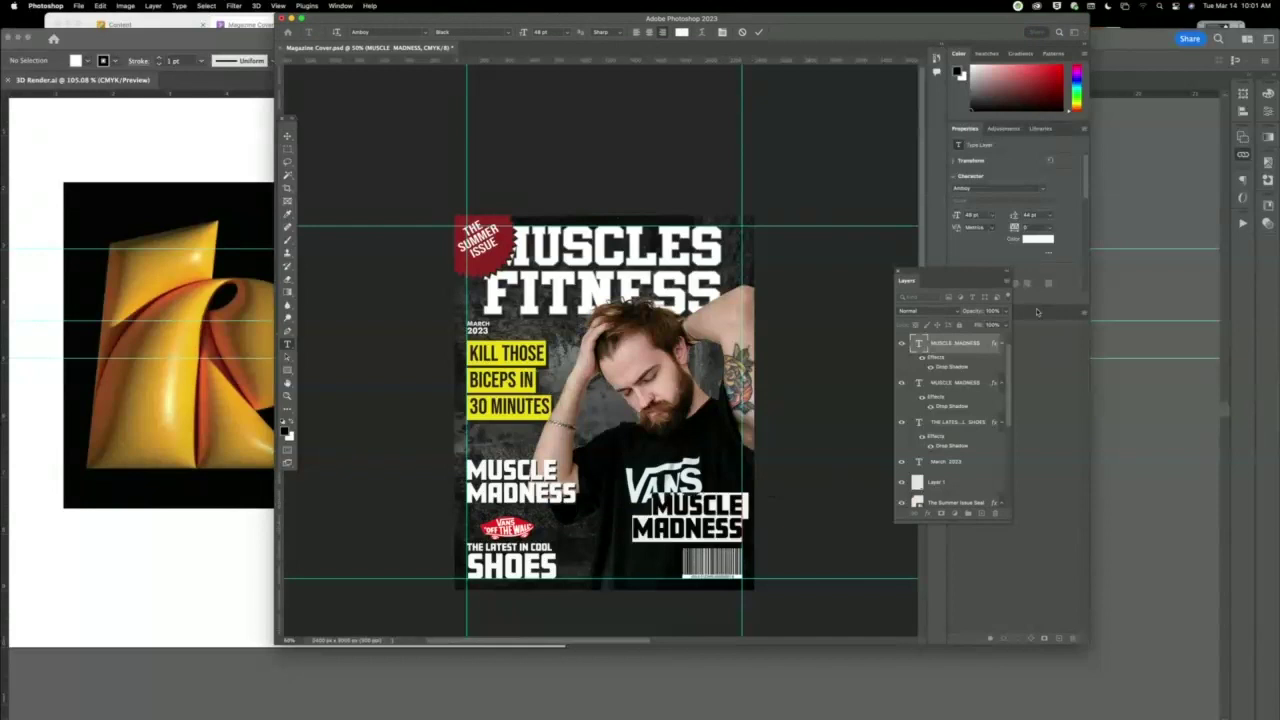
pyautogui.press('Down')
pyautogui.press('Down')
pyautogui.press('Down')
pyautogui.press('Down')
pyautogui.press('Down')
pyautogui.press('Down')
pyautogui.press('Down')
pyautogui.press('Down')
pyautogui.press('Down')
pyautogui.press('Down')
pyautogui.press('Down')
pyautogui.press('Down')
pyautogui.press('Up')
pyautogui.press('Up')
pyautogui.press('Up')
pyautogui.press('Up')
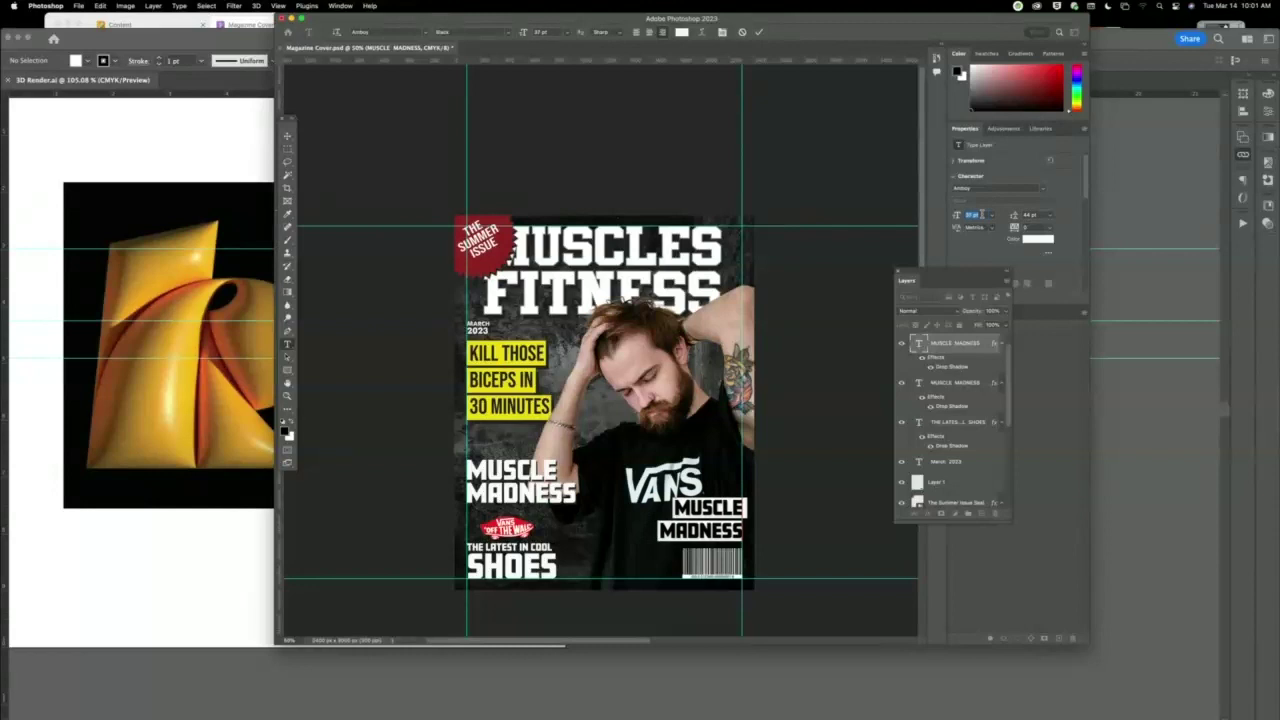
pyautogui.press('Down')
pyautogui.press('Down')
pyautogui.press('Down')
pyautogui.press('Down')
pyautogui.press('Down')
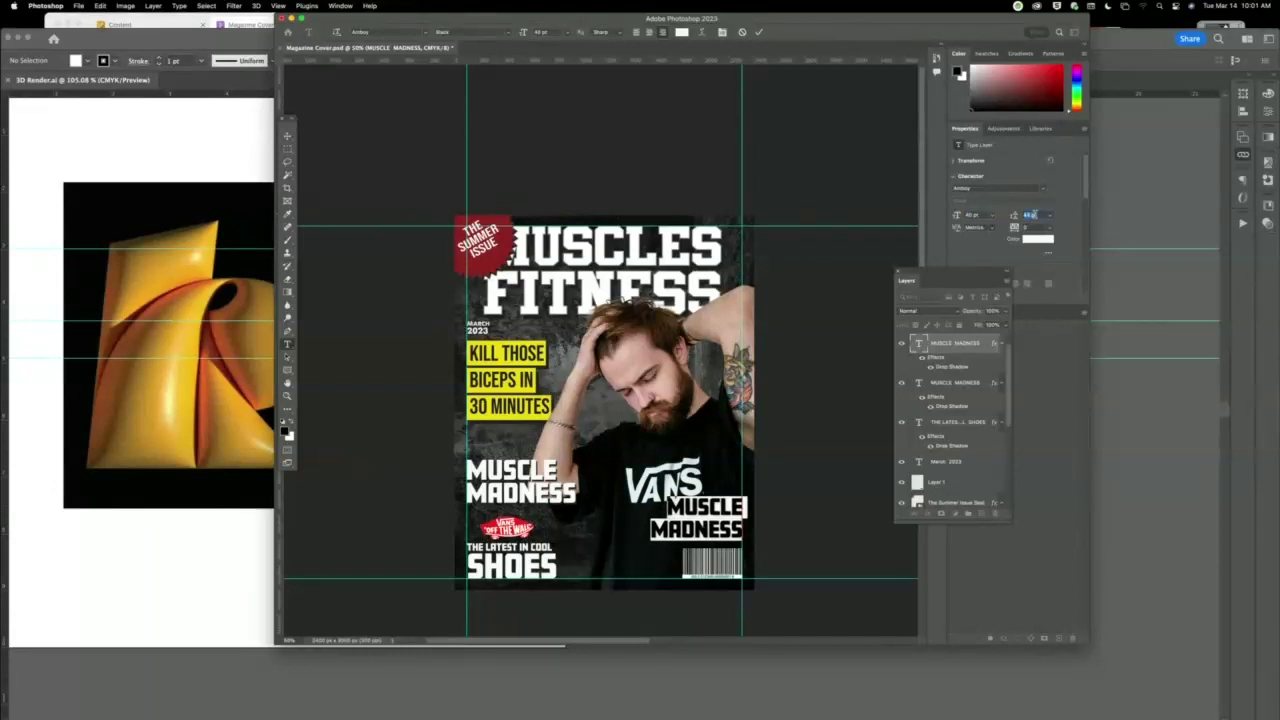
pyautogui.press('Up')
pyautogui.press('Up')
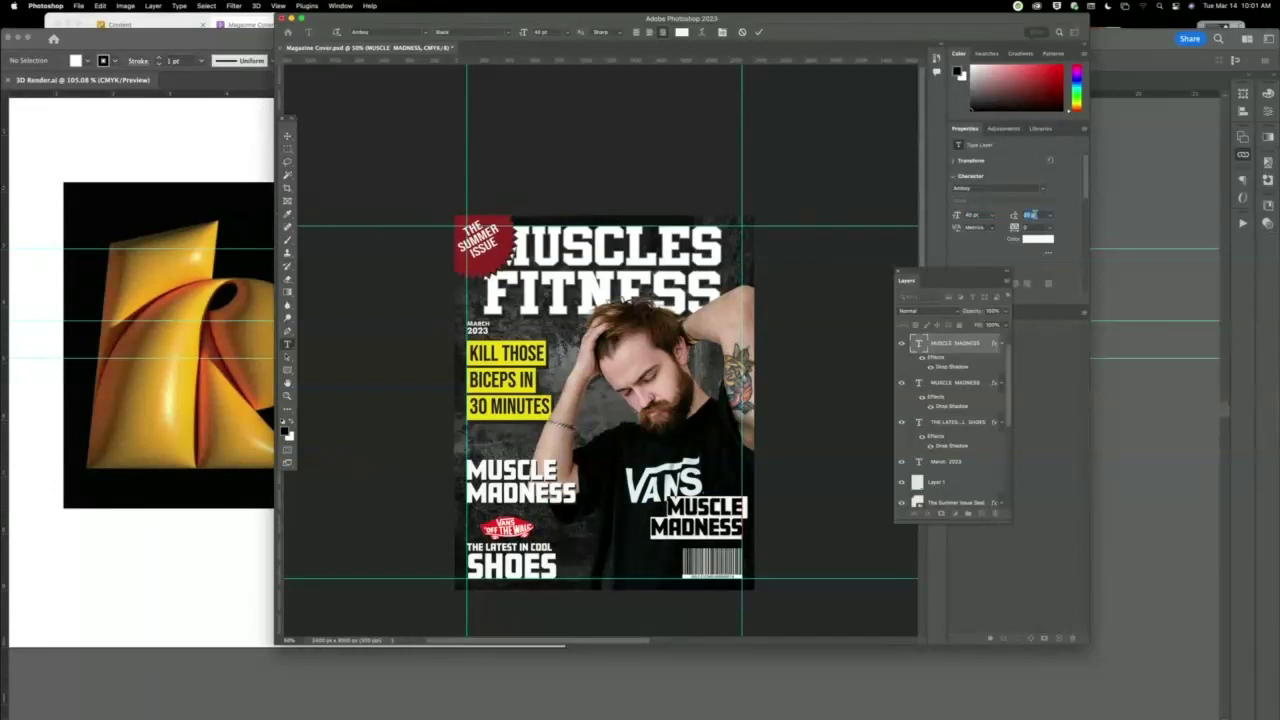
pyautogui.press('super+Return')
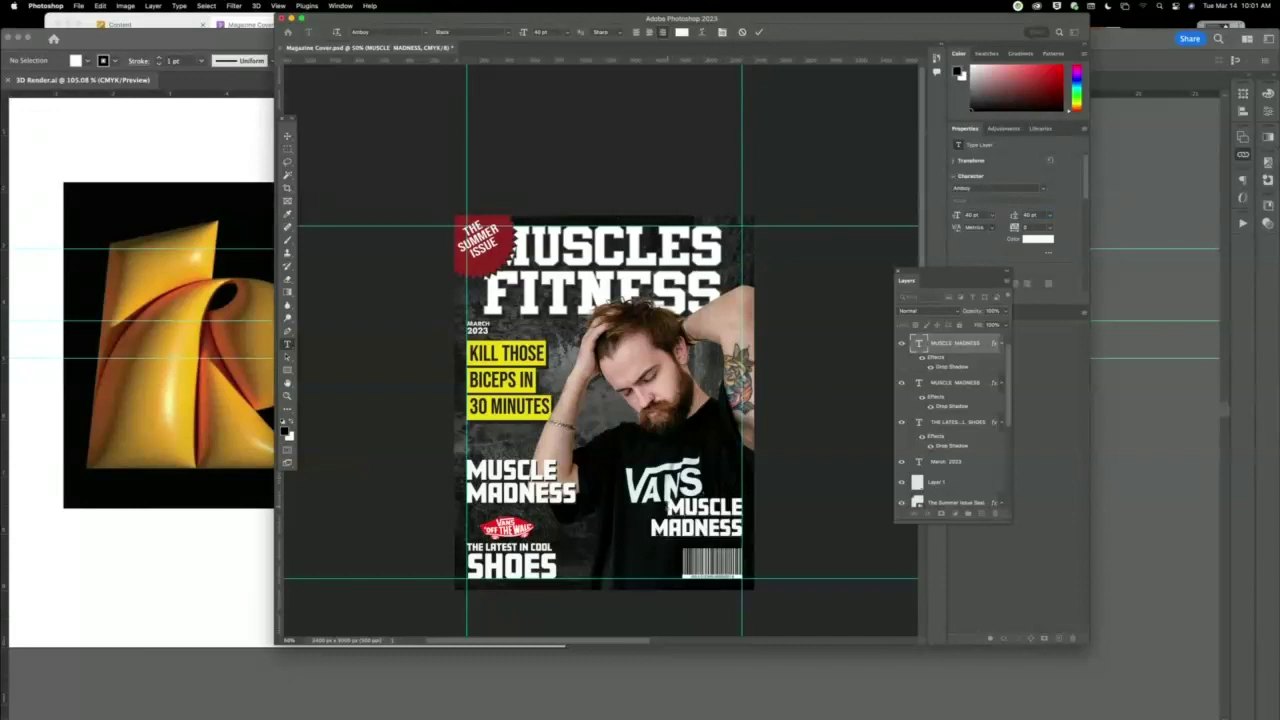
# Replace the shirt text with YOU CAN and DO IT! on two lines.
pyautogui.moveTo(667, 506); pyautogui.dragTo(772, 544)
pyautogui.write('YO')
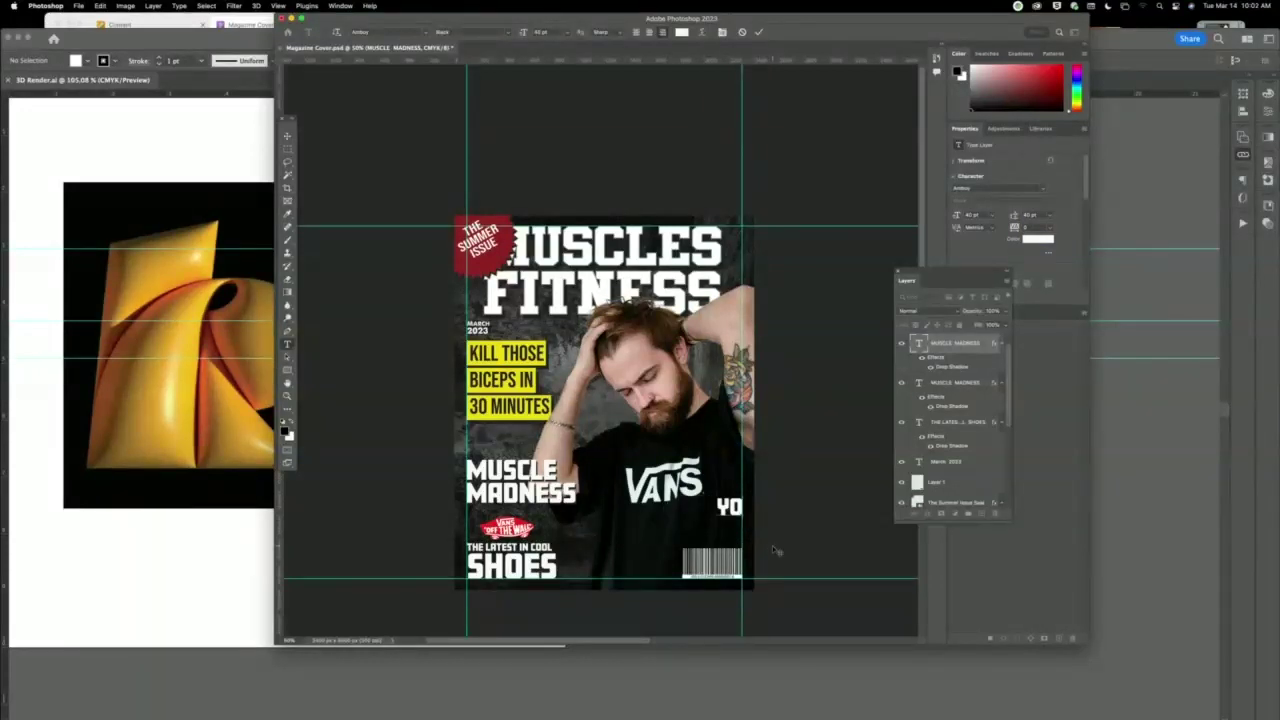
pyautogui.write('U CAN')
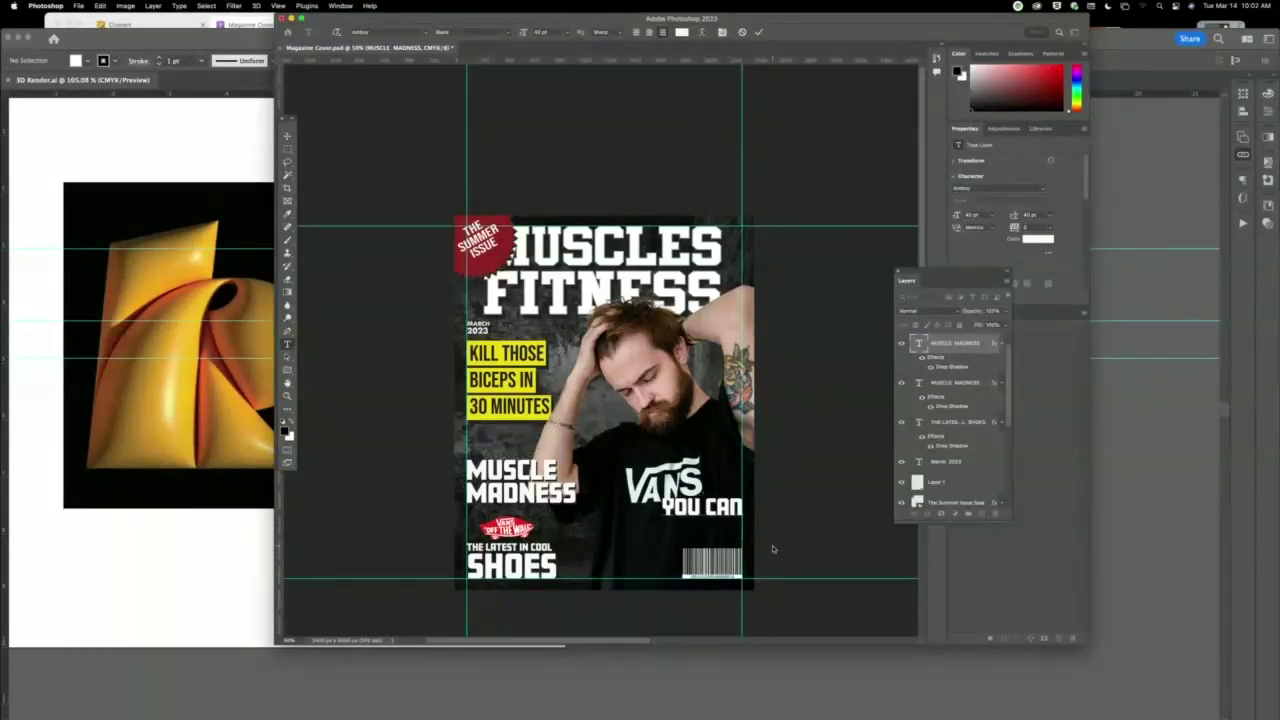
pyautogui.press('Return')
pyautogui.write('DO IT!')
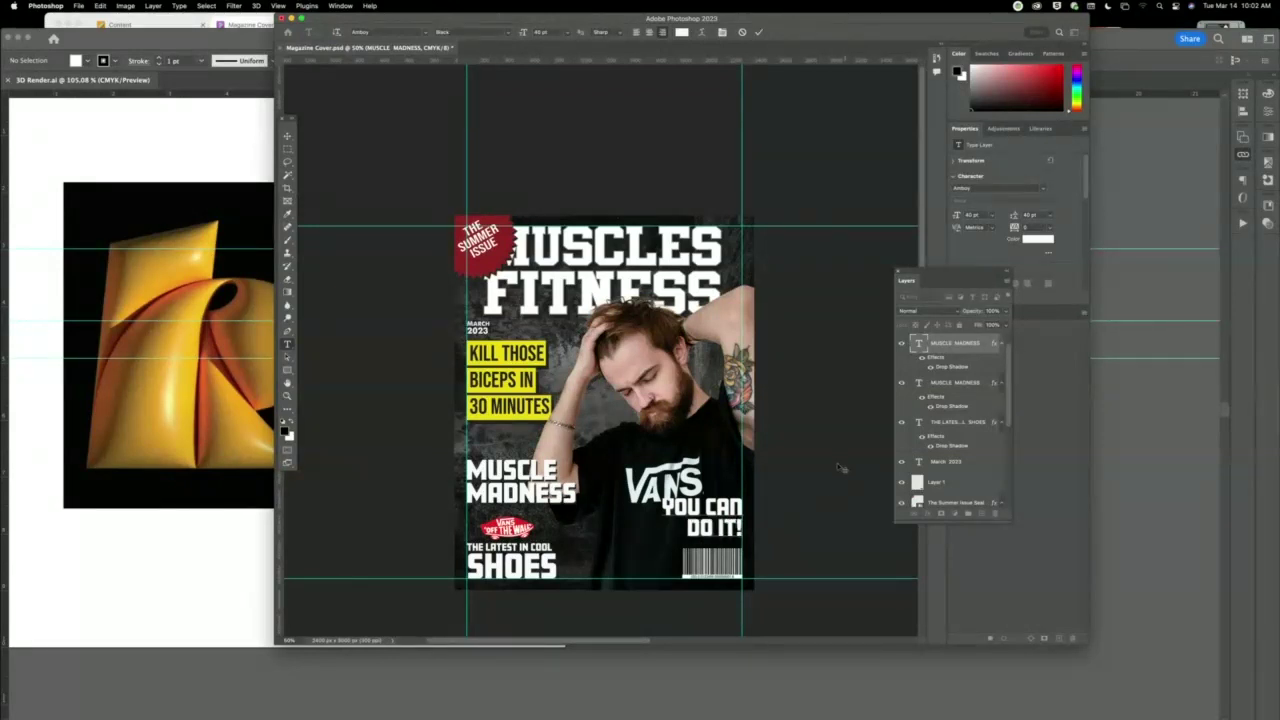
# Shrink YOU CAN DO IT! to about 35 pt with tighter leading and commit it.
pyautogui.moveTo(663, 500); pyautogui.dragTo(757, 533)
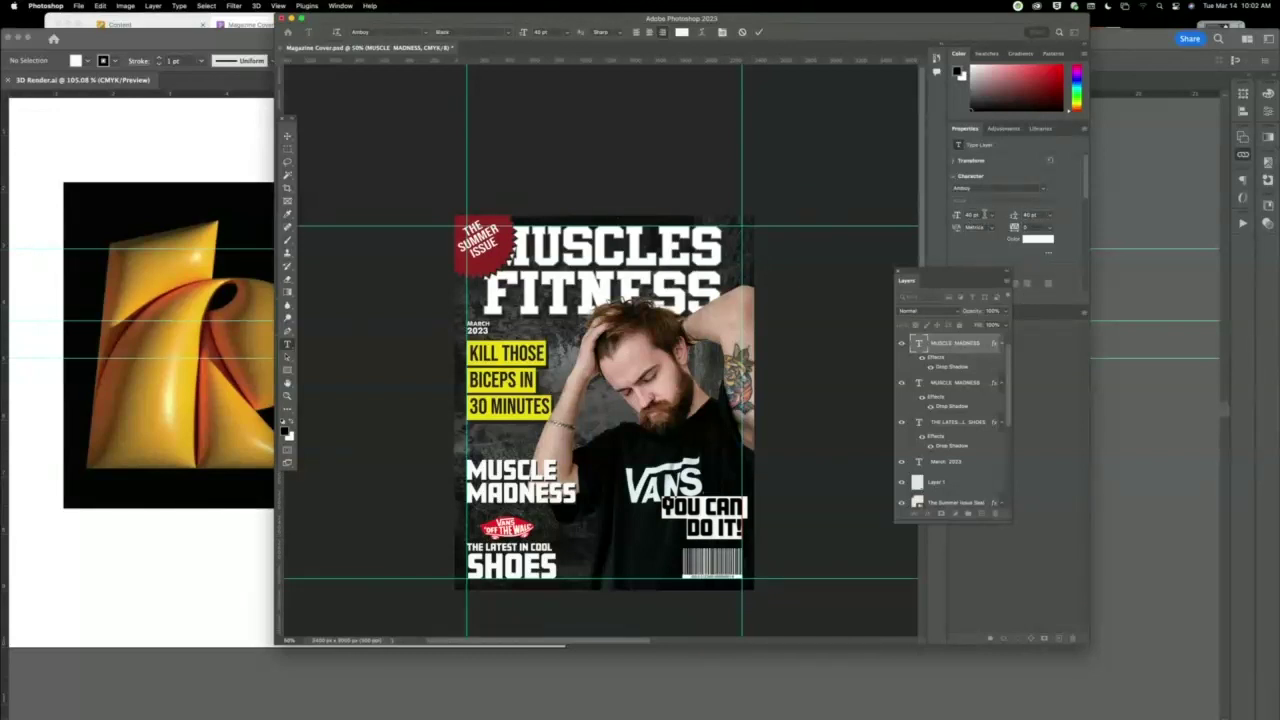
pyautogui.press('Down')
pyautogui.press('Down')
pyautogui.press('Down')
pyautogui.press('Down')
pyautogui.press('Down')
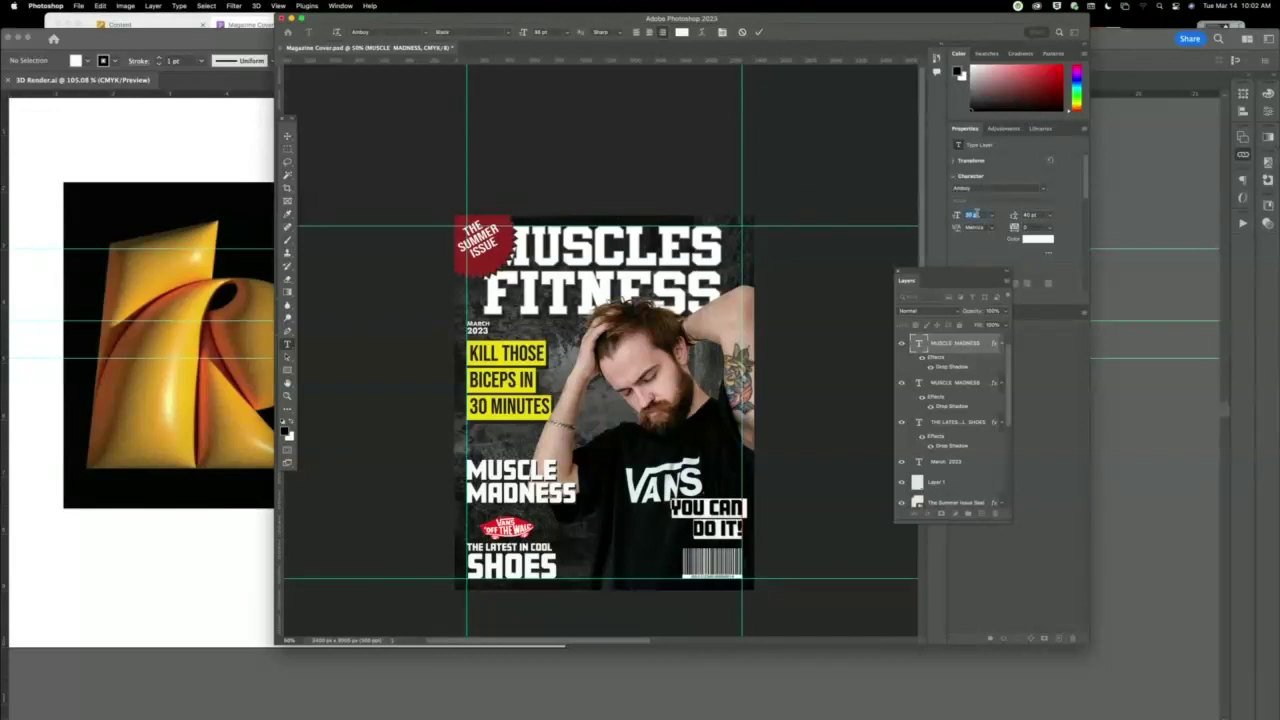
pyautogui.click(1030, 215)
pyautogui.press('Down')
pyautogui.press('Down')
pyautogui.press('Down')
pyautogui.press('Down')
pyautogui.press('Down')
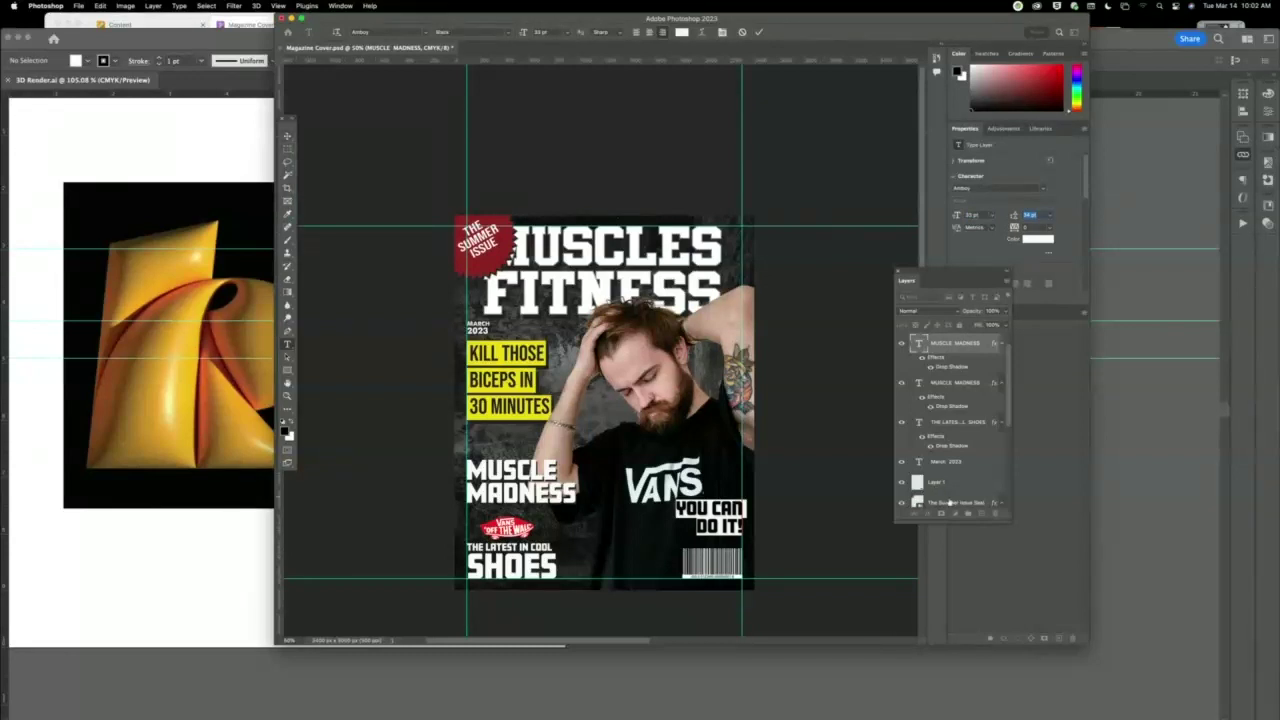
pyautogui.click(288, 136)
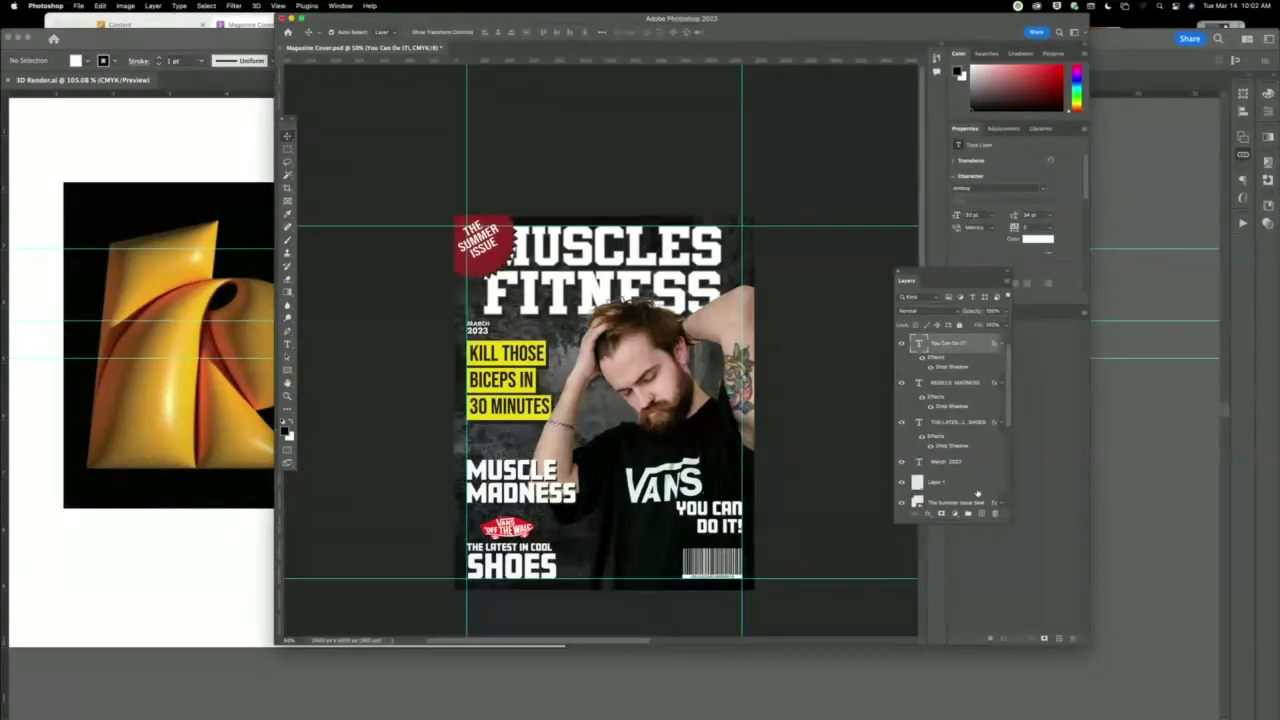
# Give YOU CAN DO IT! a Color Overlay sampled from the red Summer Issue badge, then nudge it down.
pyautogui.click(927, 515)
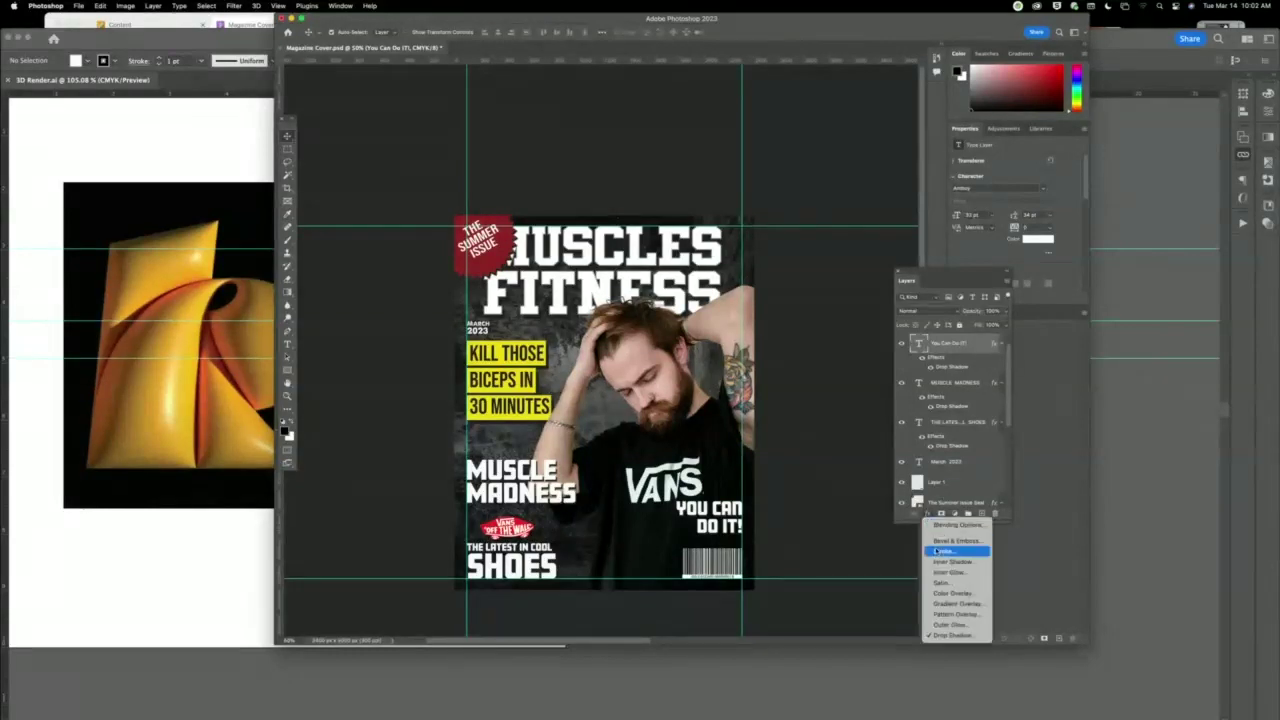
pyautogui.click(941, 594)
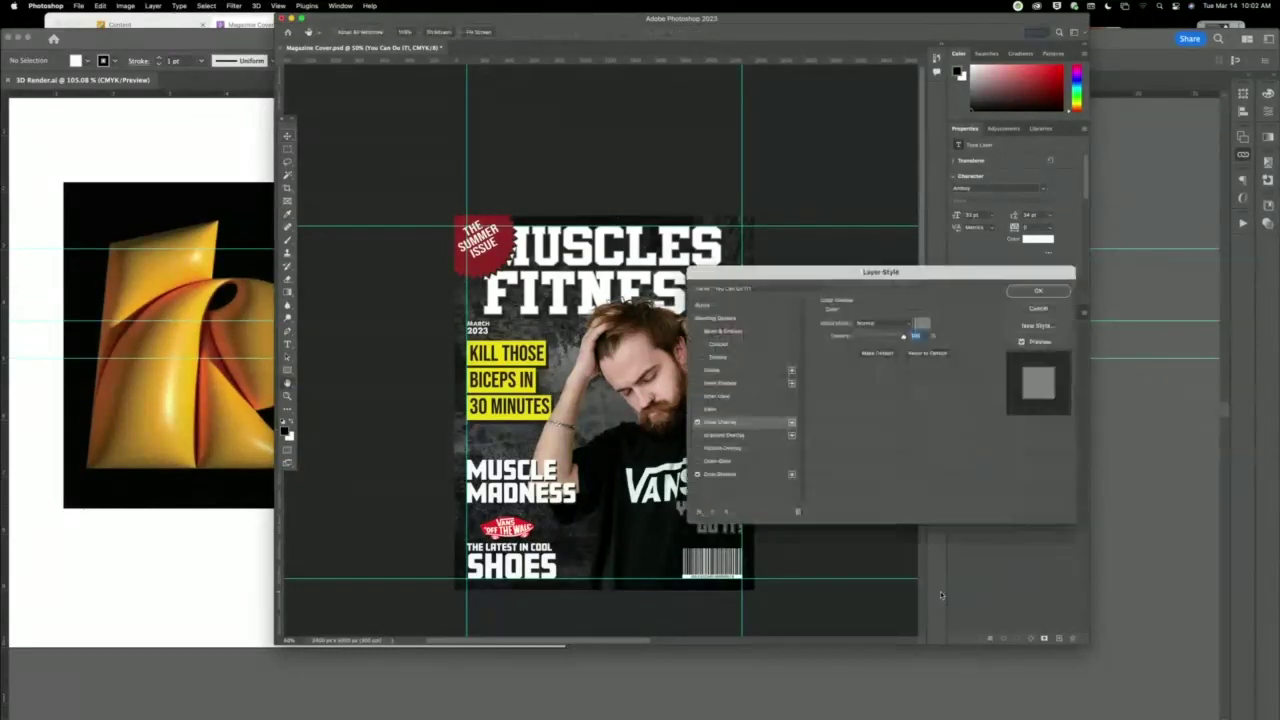
pyautogui.moveTo(849, 278); pyautogui.dragTo(976, 177)
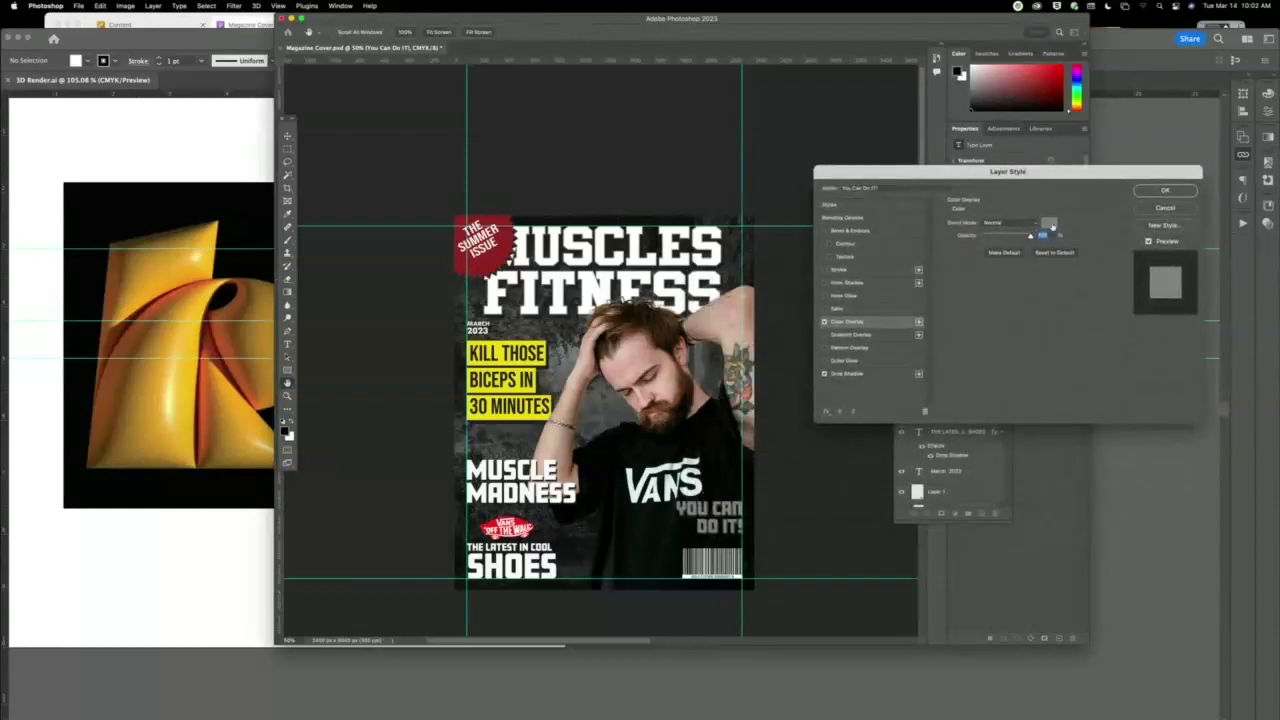
pyautogui.click(1049, 224)
pyautogui.click(490, 258)
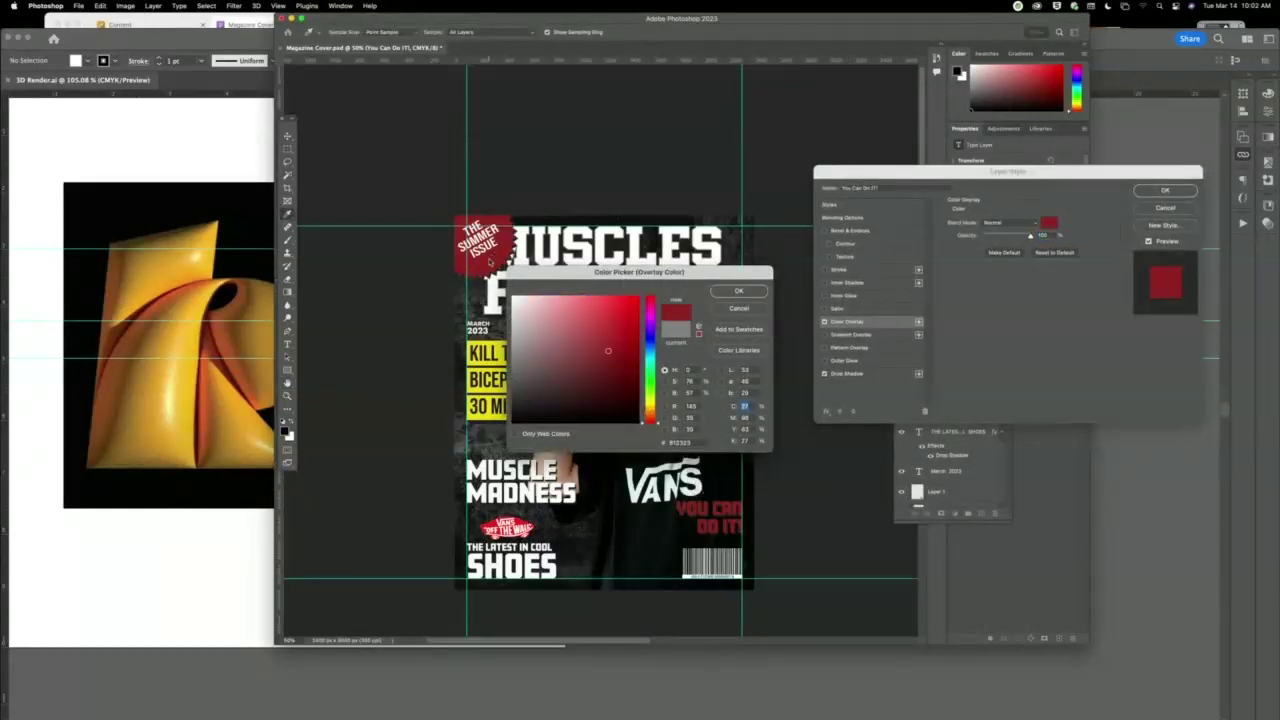
pyautogui.click(739, 292)
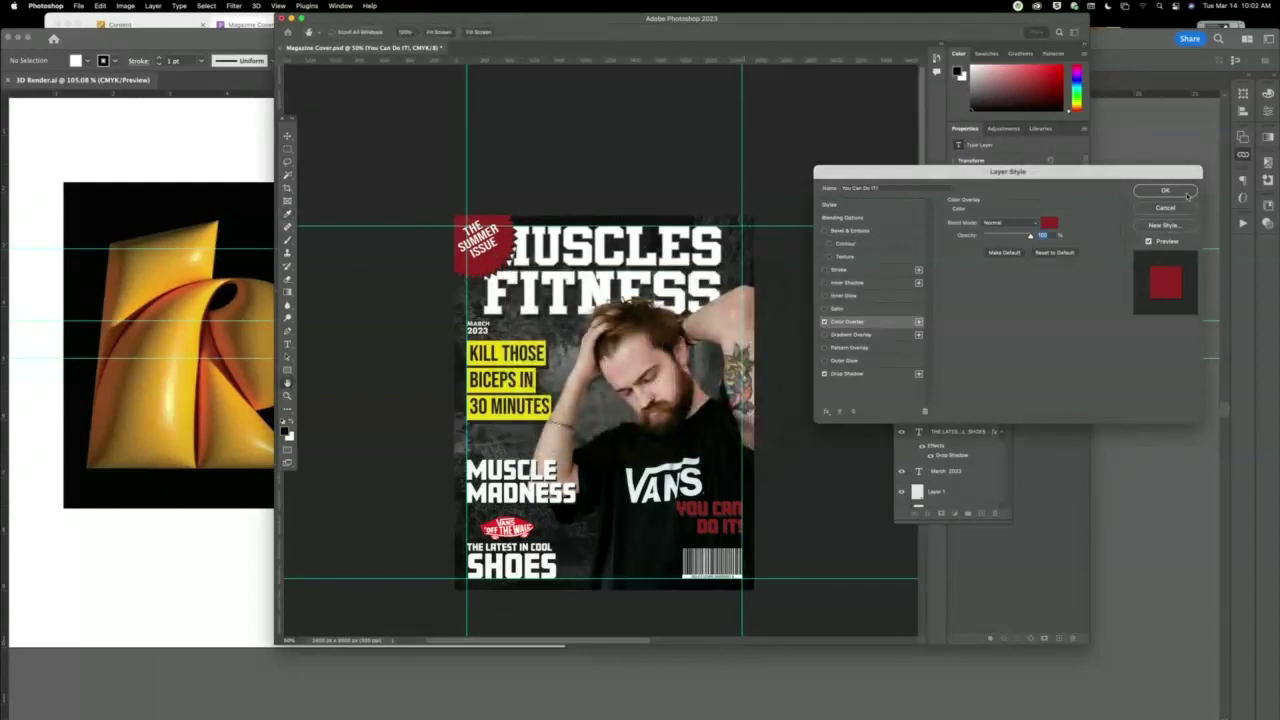
pyautogui.click(1186, 193)
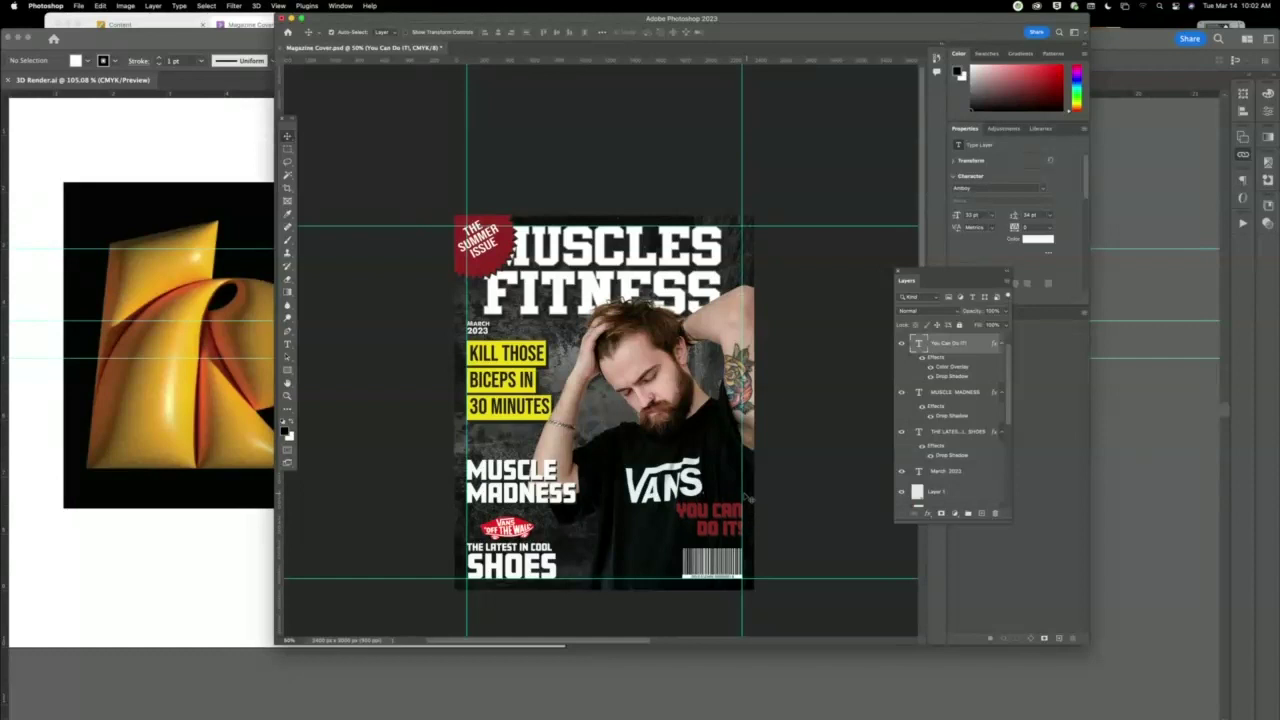
pyautogui.moveTo(742, 486); pyautogui.dragTo(742, 494)
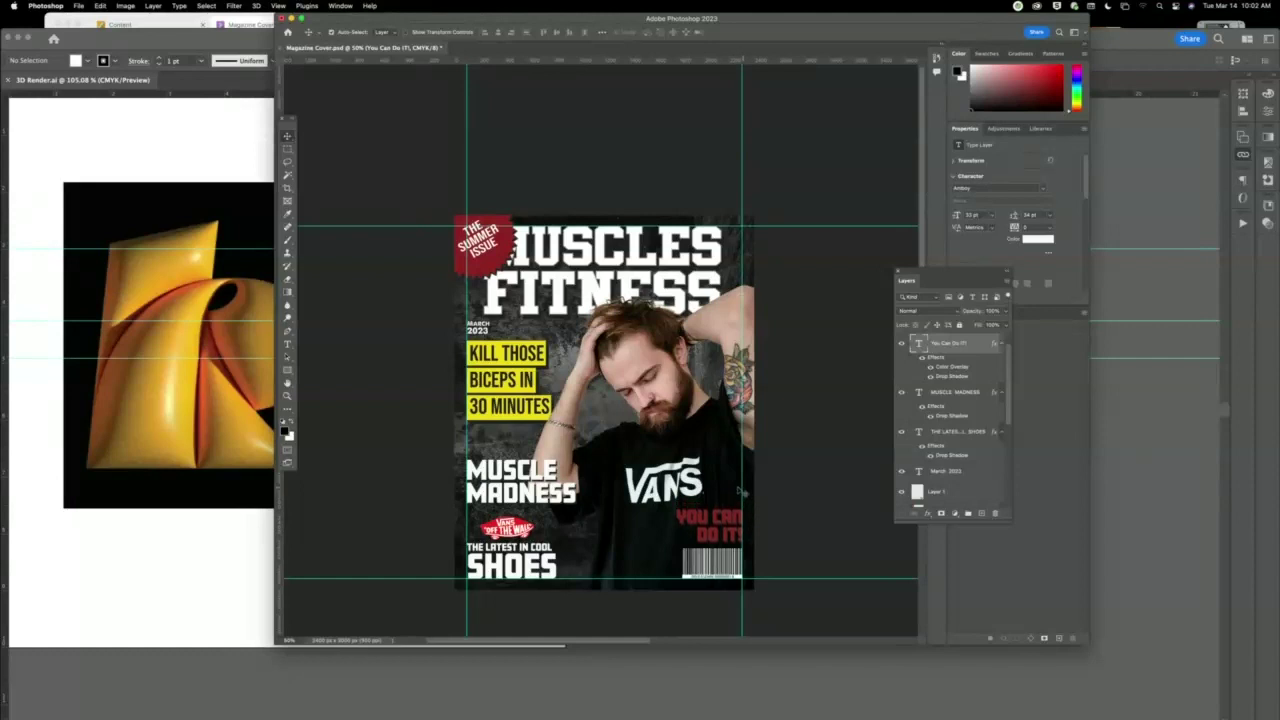
pyautogui.click(815, 497)
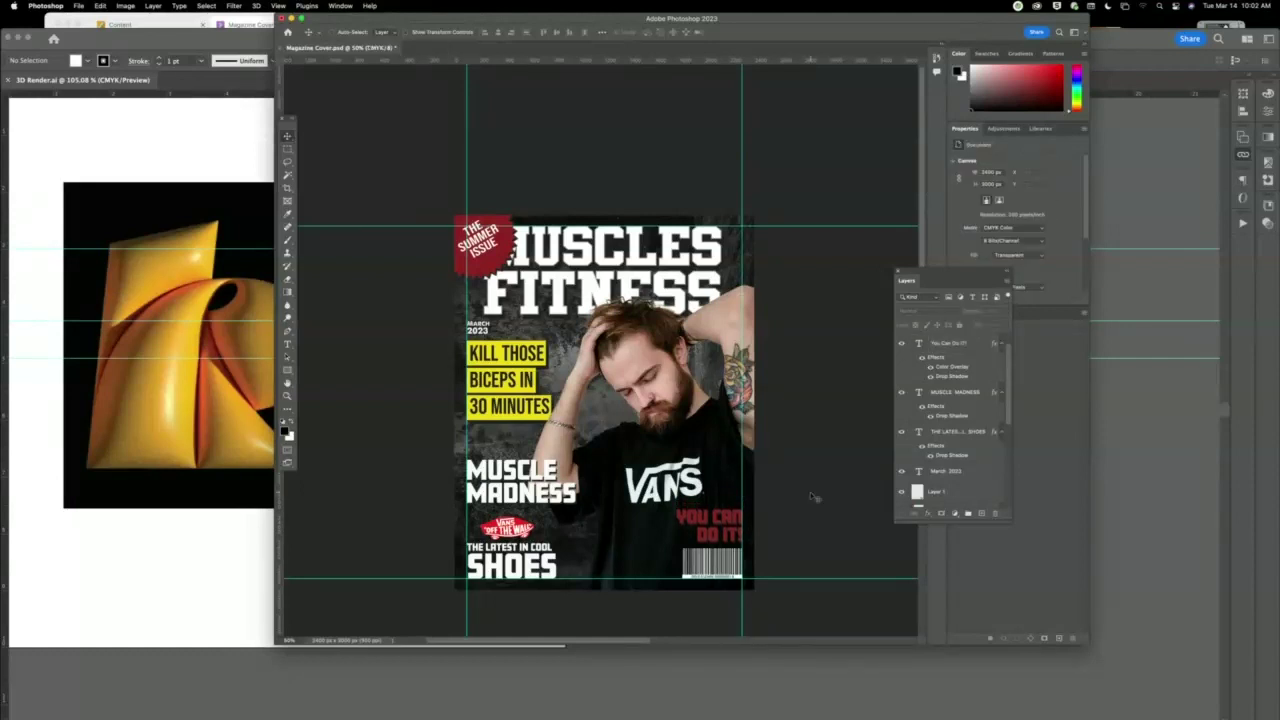
# Hide the guides and Option-drag a copy of the MARCH 2023 text beside the barcode.
pyautogui.press('super+semicolon')
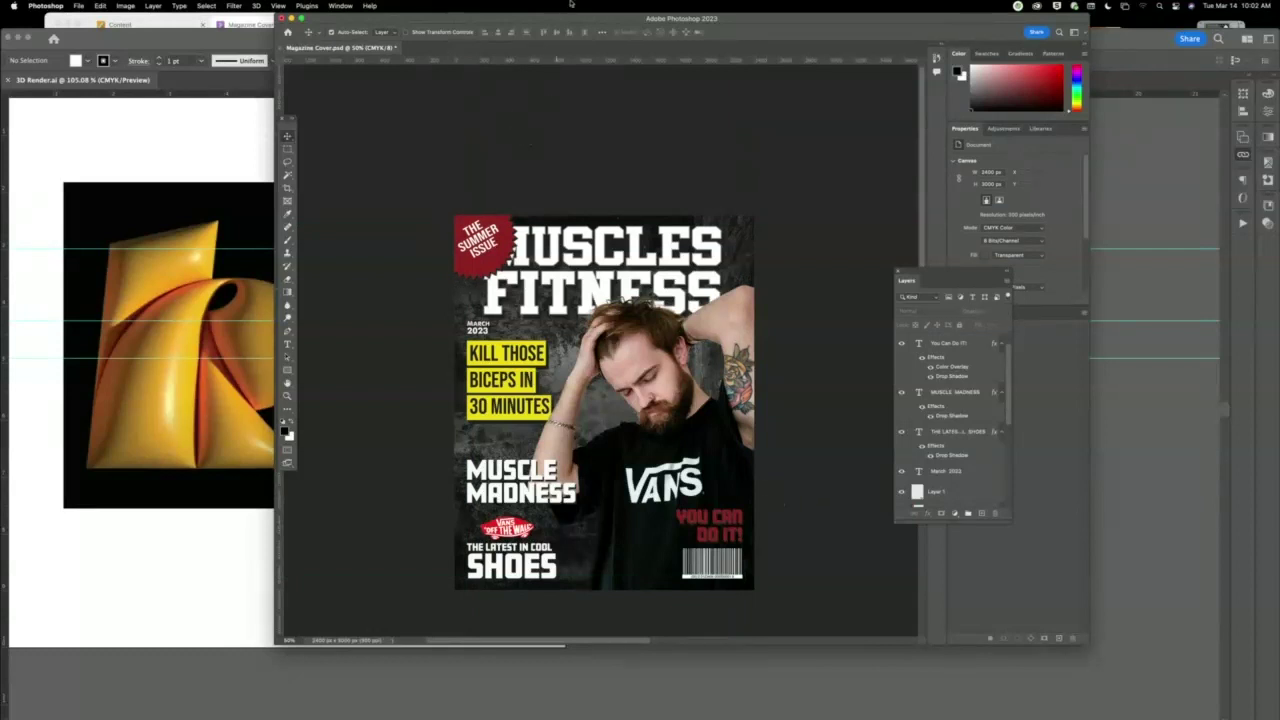
pyautogui.moveTo(580, 22); pyautogui.dragTo(463, 22)
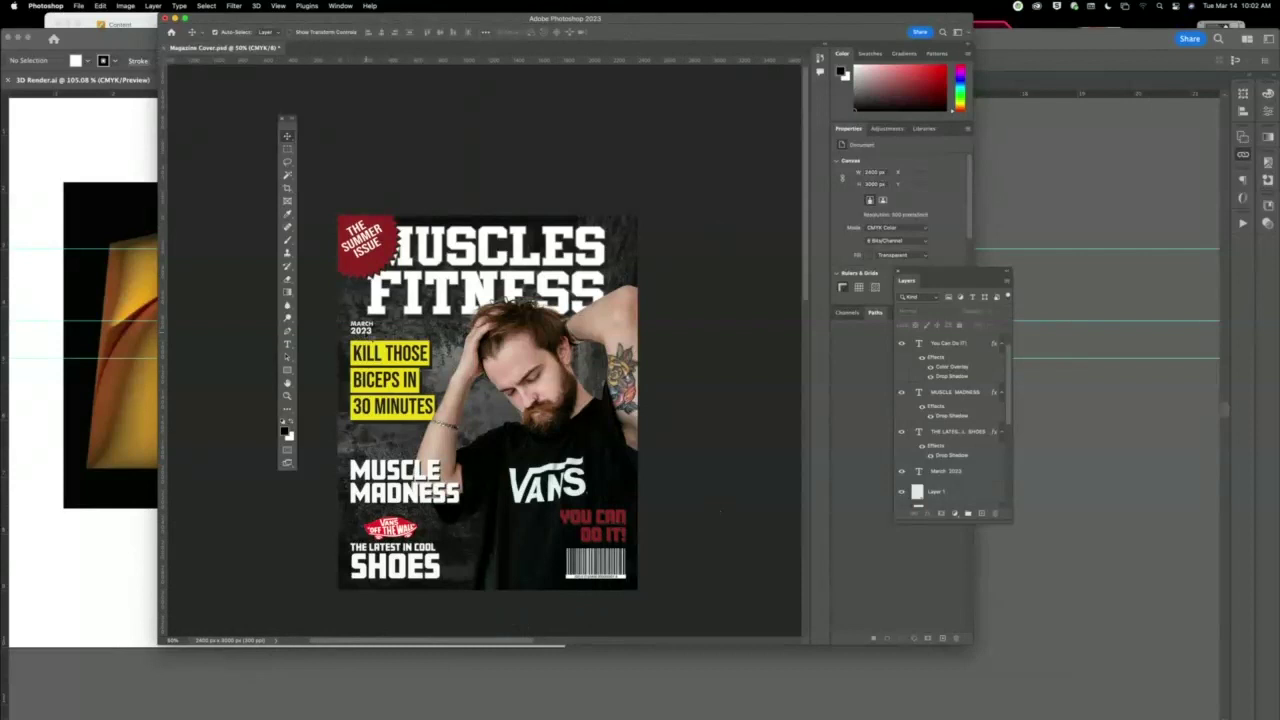
pyautogui.click(955, 471)
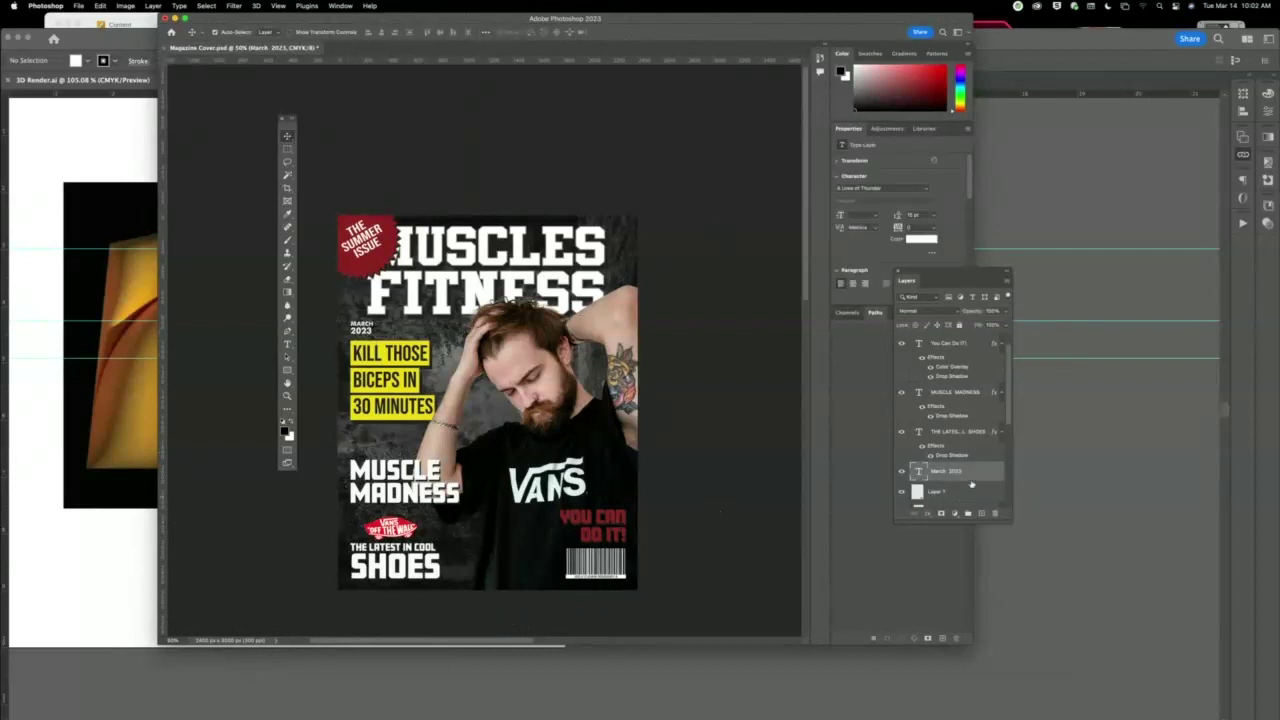
pyautogui.moveTo(971, 484); pyautogui.dragTo(981, 514)
pyautogui.moveTo(445, 330); pyautogui.dragTo(588, 580)
pyautogui.click(287, 395)
pyautogui.scroll(-8, 580, 390)
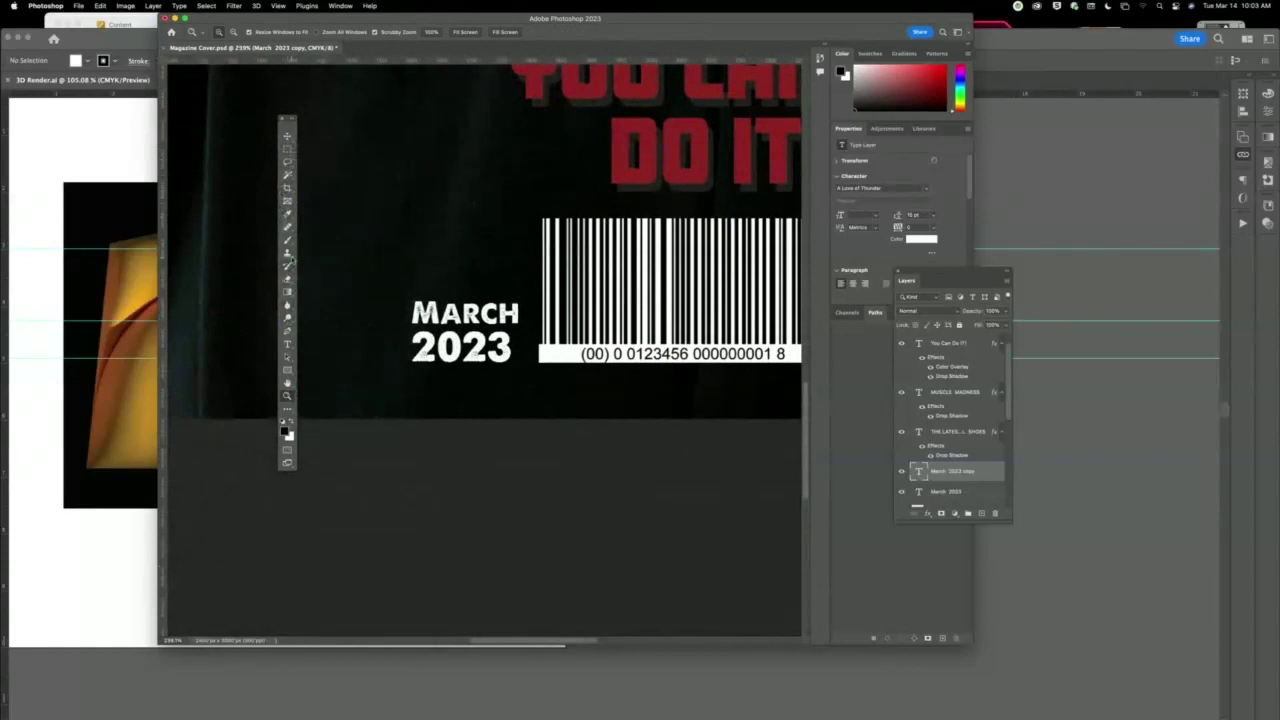
pyautogui.click(287, 344)
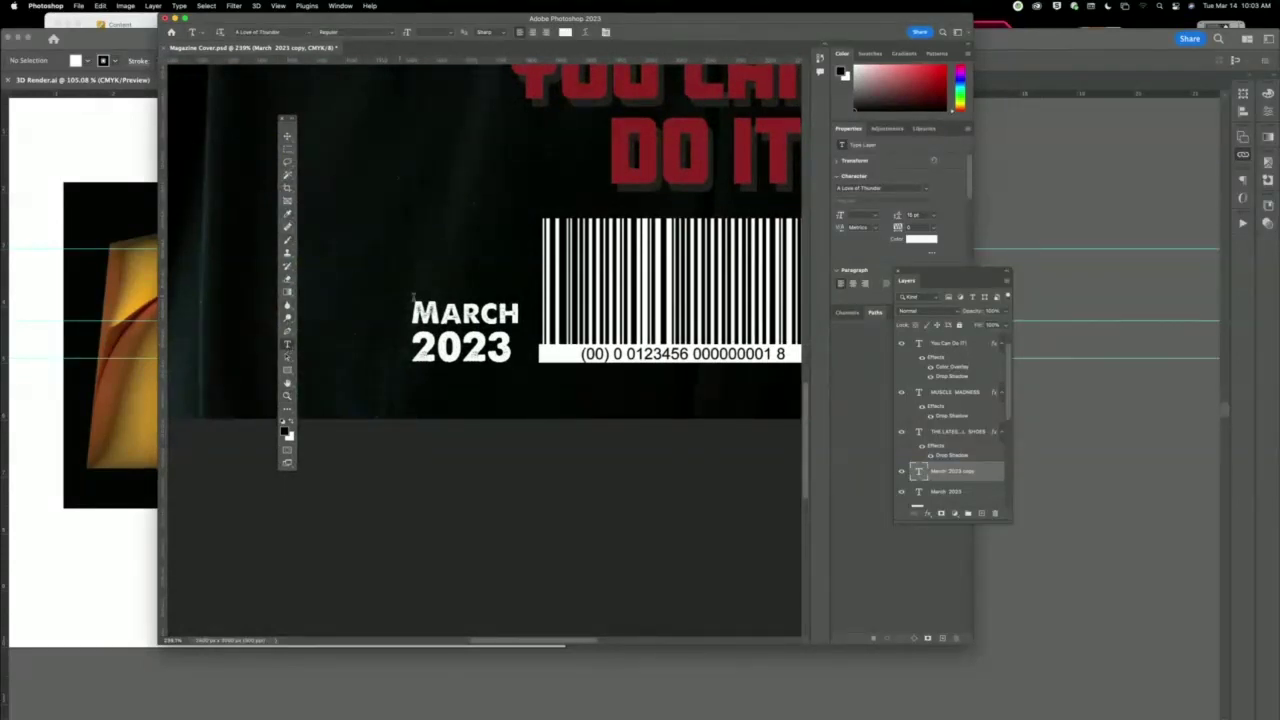
# Replace the copied date text with '$9.99 US. $10.99 CANADA' and commit it.
pyautogui.click(452, 307)
pyautogui.hotkey('ctrl', 'a')
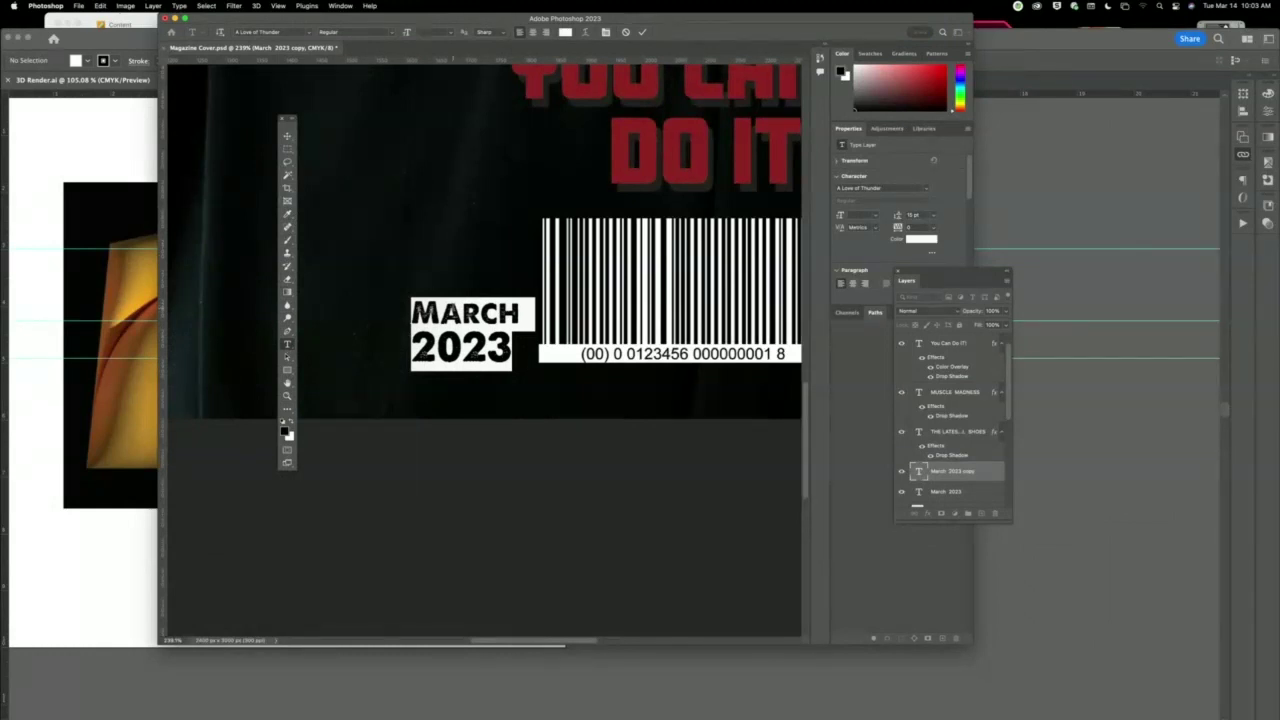
pyautogui.write('$9')
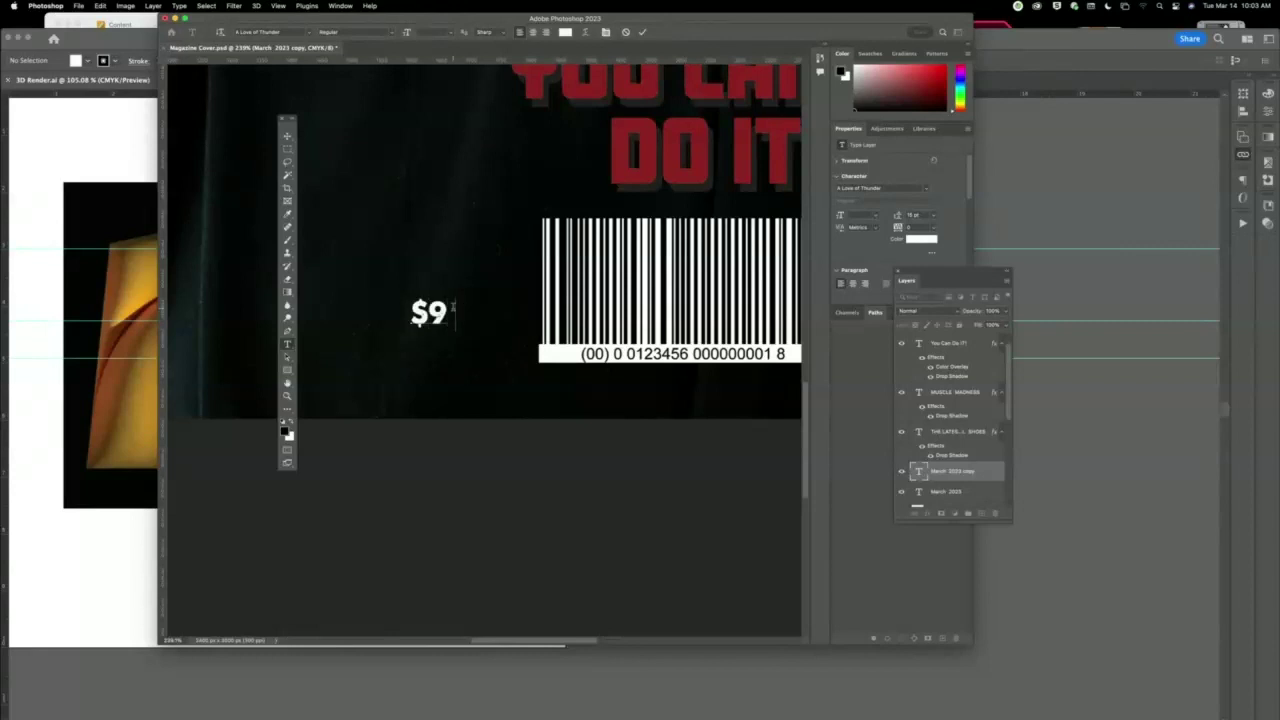
pyautogui.write('.99 US.')
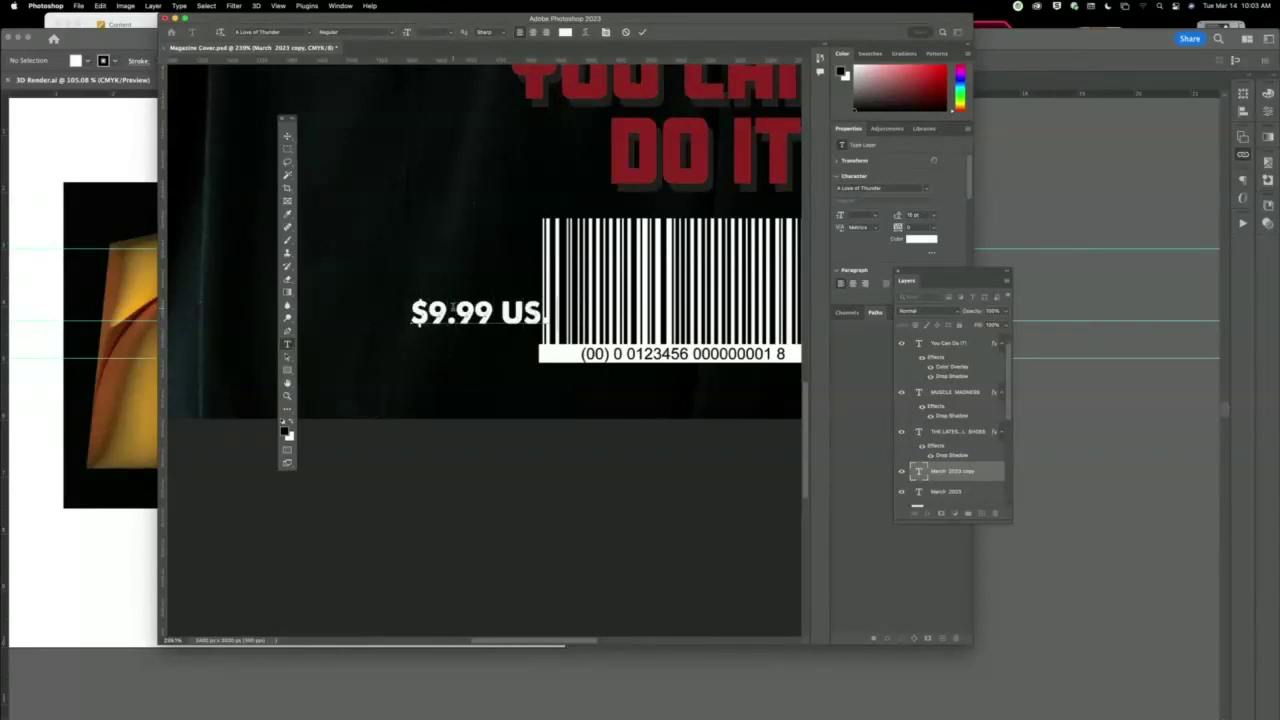
pyautogui.write(' 10')
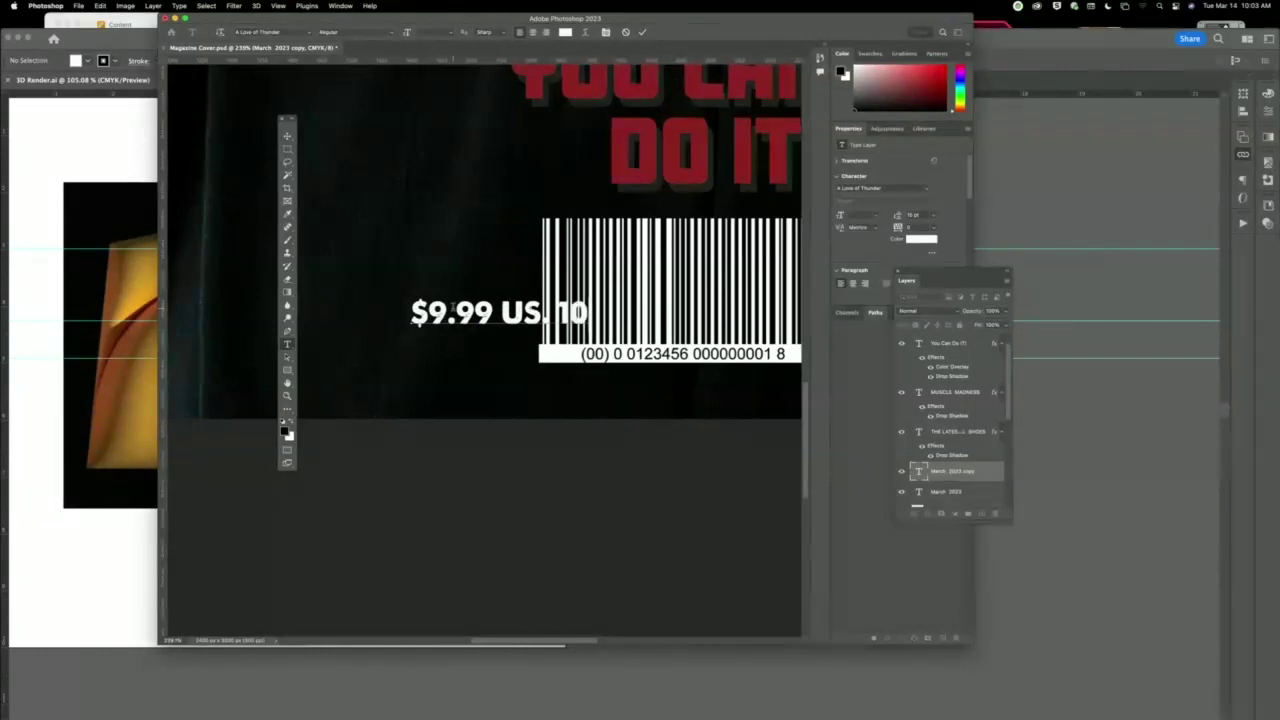
pyautogui.press('BackSpace')
pyautogui.press('BackSpace')
pyautogui.write('$10.99')
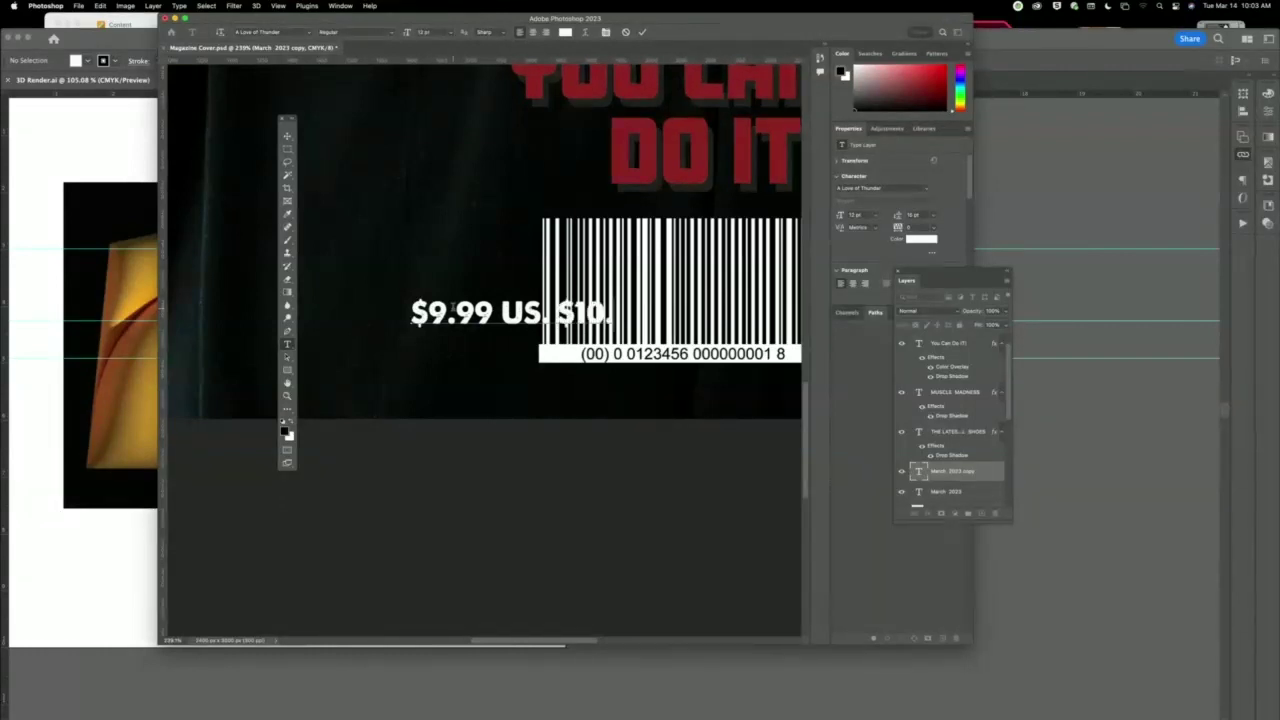
pyautogui.write(' CA')
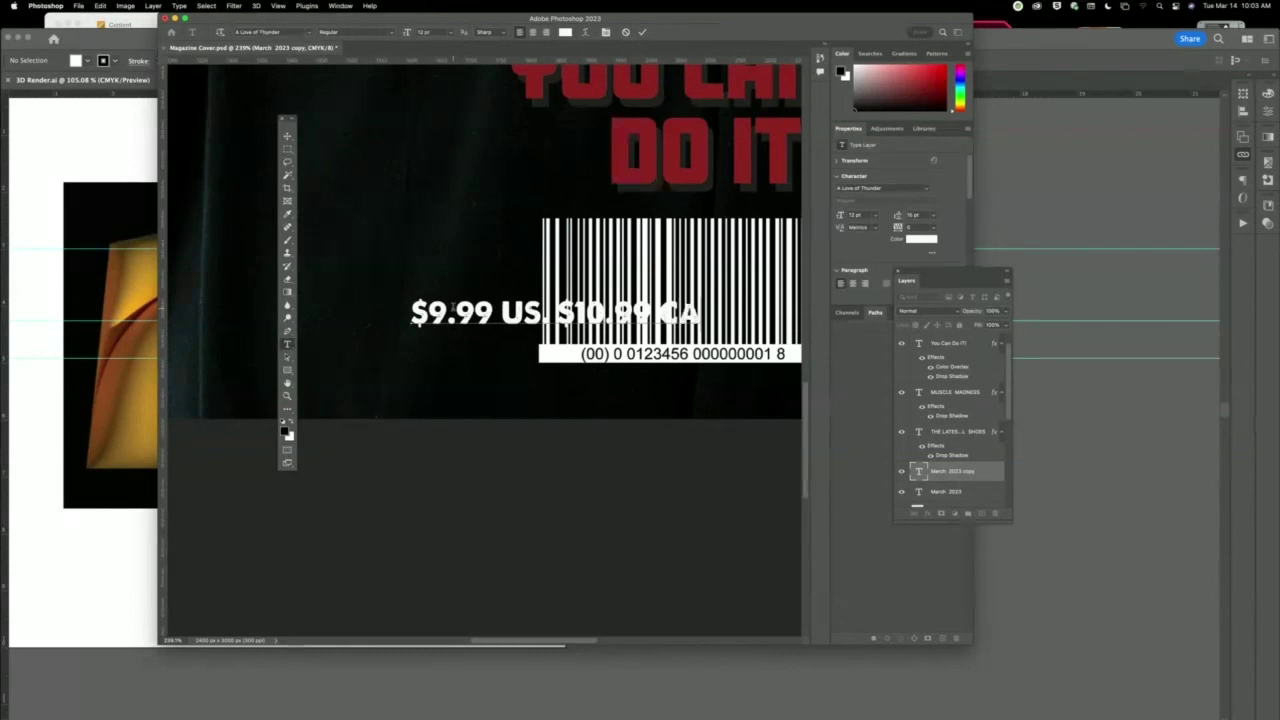
pyautogui.write('NADA')
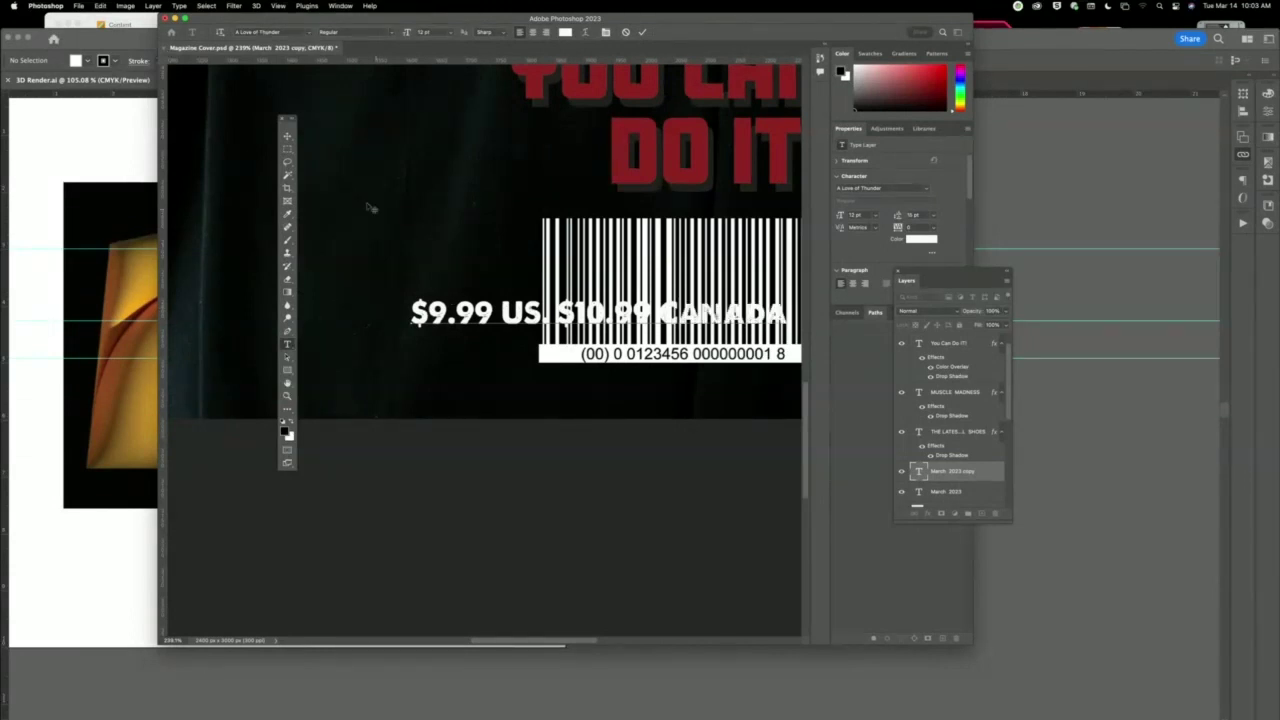
pyautogui.click(287, 136)
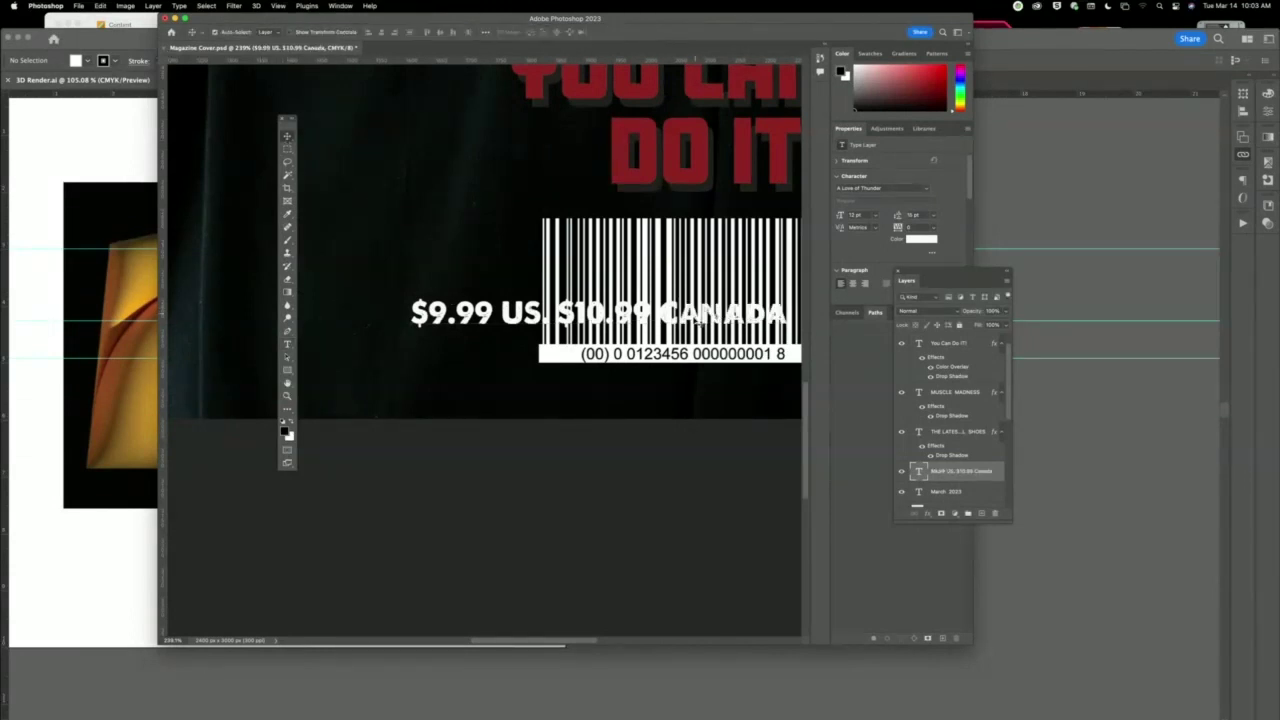
# Move the price line down-left, reduce its font size and right-align the text.
pyautogui.moveTo(692, 312); pyautogui.dragTo(446, 352)
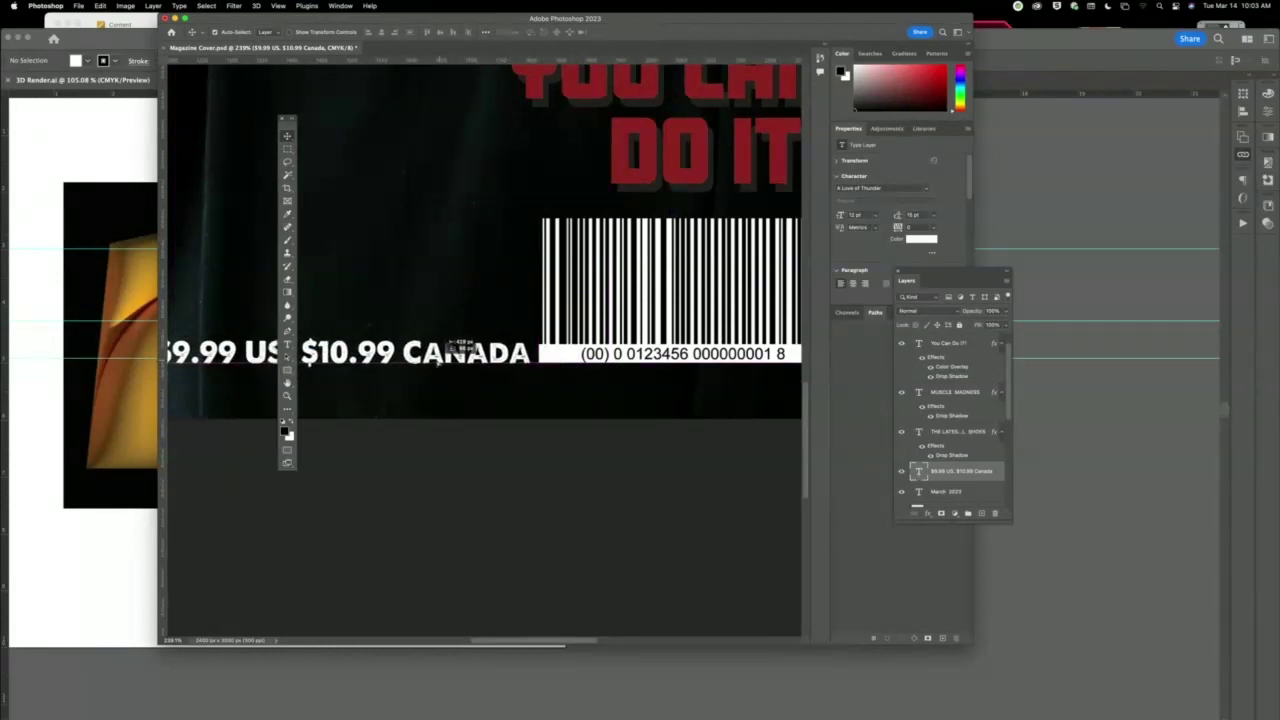
pyautogui.scroll(-5, 440, 360)
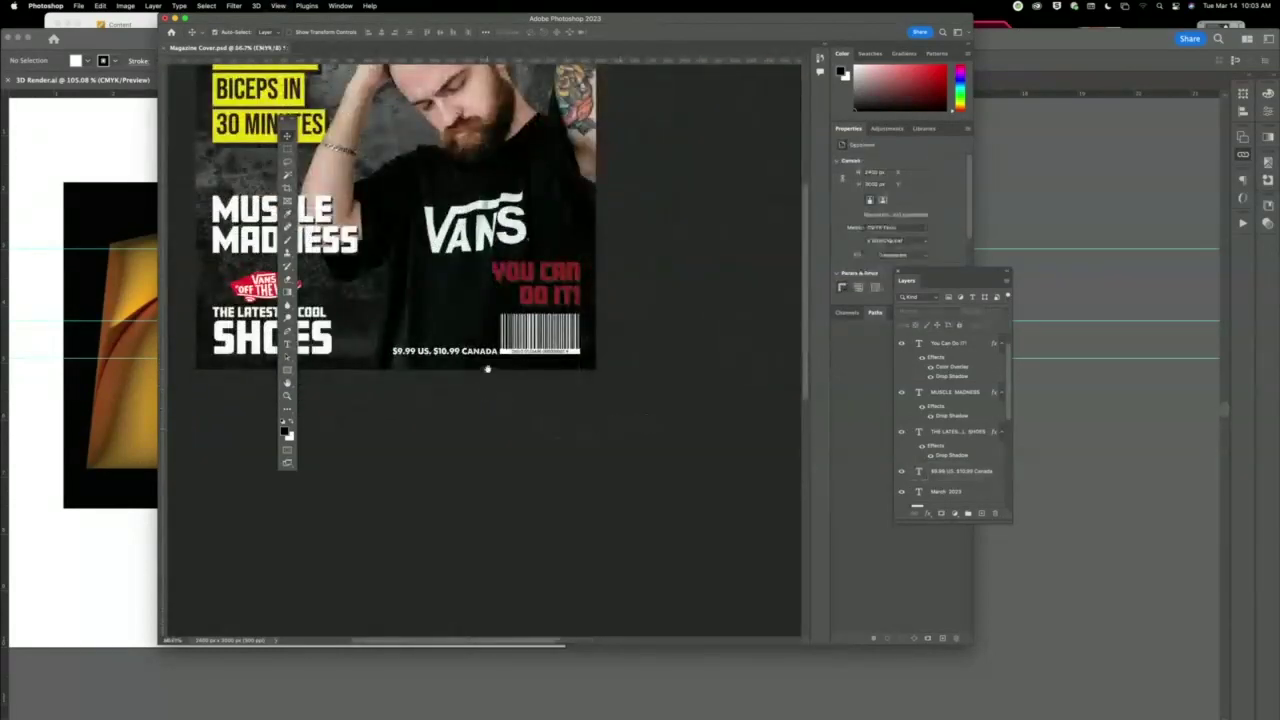
pyautogui.scroll(3, 487, 369)
pyautogui.click(605, 484)
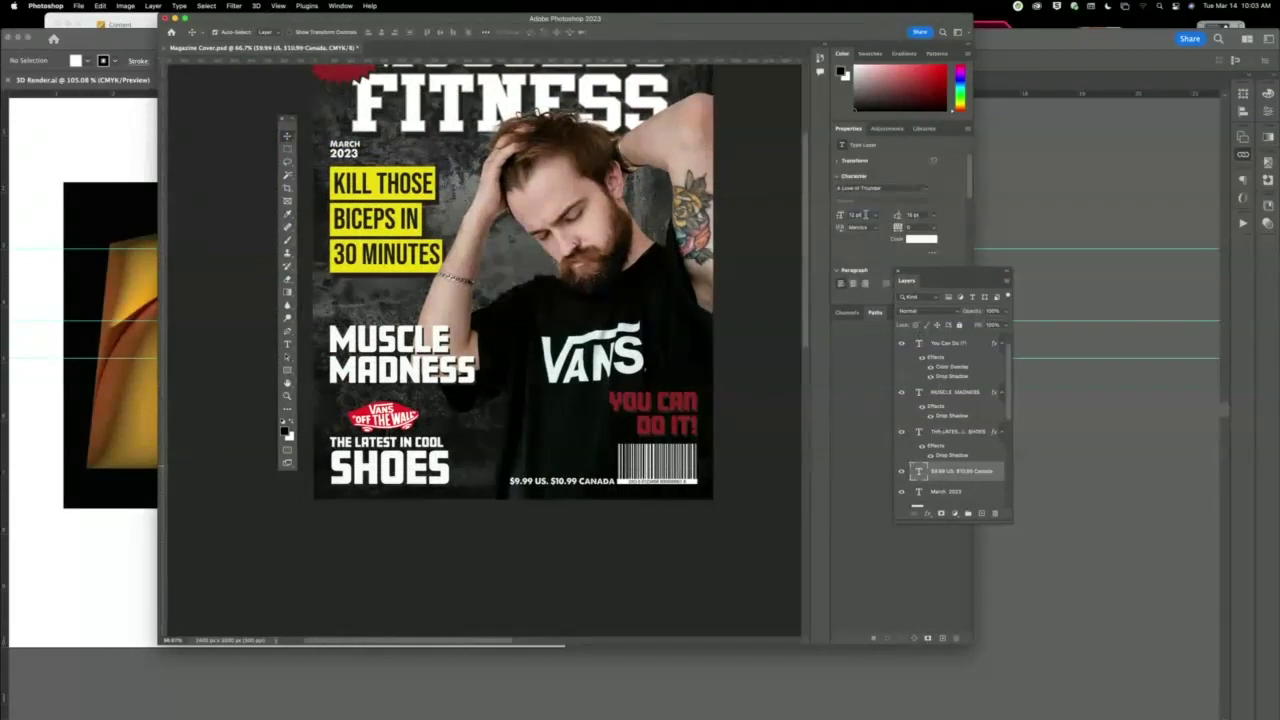
pyautogui.press('Down')
pyautogui.press('Down')
pyautogui.press('Down')
pyautogui.press('Down')
pyautogui.doubleClick(578, 488)
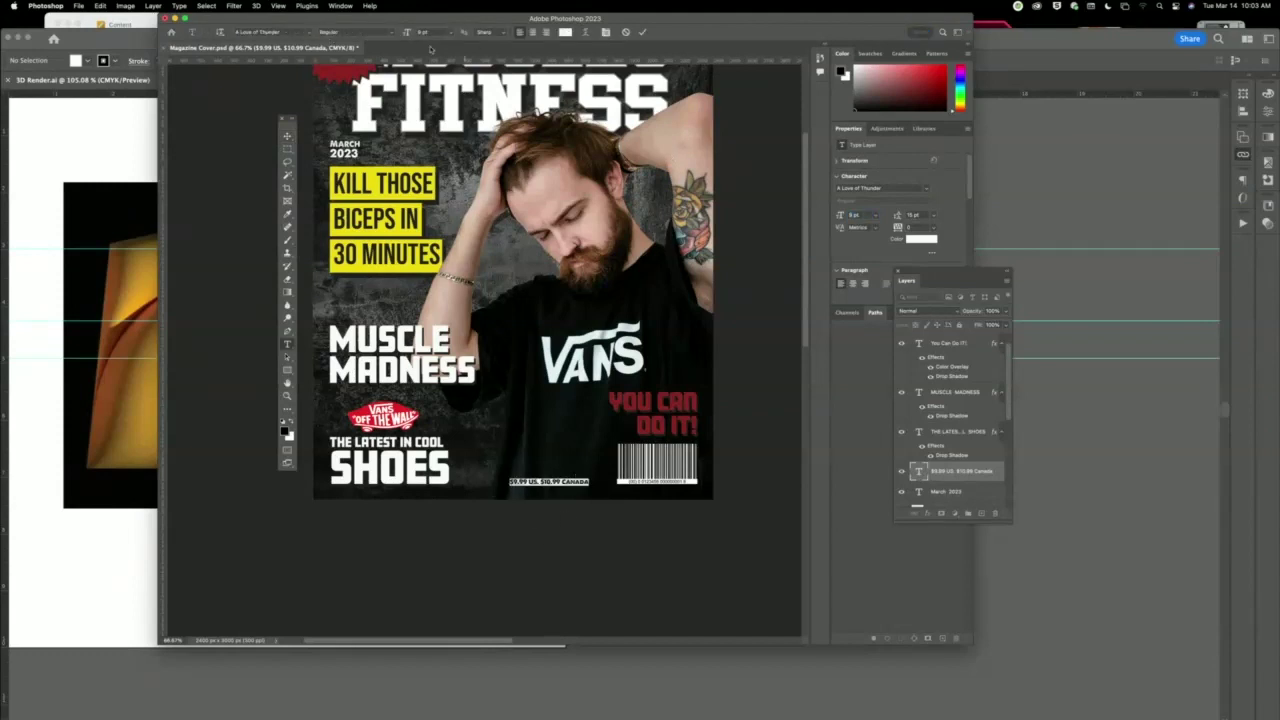
pyautogui.click(545, 32)
pyautogui.click(287, 135)
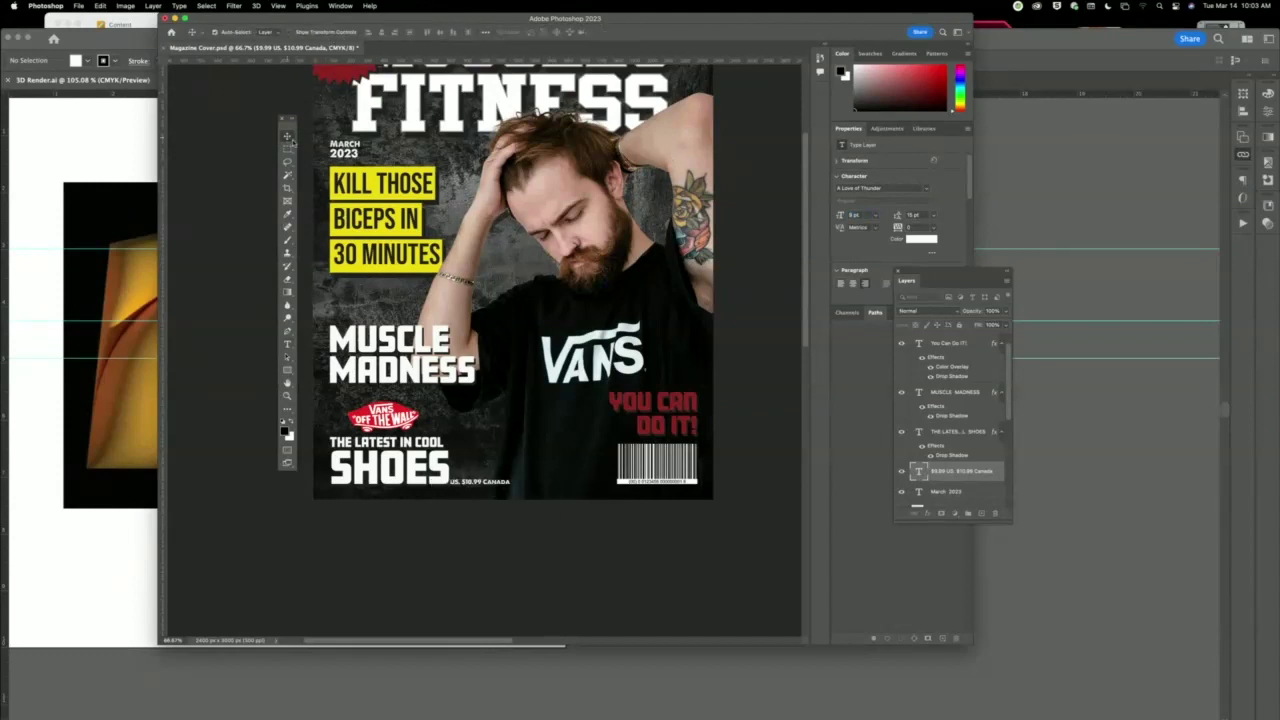
# Slide the price line right beside the barcode, clear of SHOES, and move the photo up slightly.
pyautogui.hotkey('shift', 'Right')
pyautogui.hotkey('shift', 'Right')
pyautogui.hotkey('shift', 'Right')
pyautogui.hotkey('shift', 'Right')
pyautogui.hotkey('shift', 'Right')
pyautogui.hotkey('shift', 'Right')
pyautogui.hotkey('shift', 'Right')
pyautogui.hotkey('shift', 'Right')
pyautogui.hotkey('shift', 'Right')
pyautogui.hotkey('shift', 'Right')
pyautogui.hotkey('shift', 'Right')
pyautogui.hotkey('shift', 'Right')
pyautogui.hotkey('shift', 'Right')
pyautogui.hotkey('shift', 'Right')
pyautogui.hotkey('shift', 'Right')
pyautogui.hotkey('shift', 'Right')
pyautogui.hotkey('shift', 'Right')
pyautogui.hotkey('shift', 'Right')
pyautogui.moveTo(543, 514); pyautogui.dragTo(582, 508)
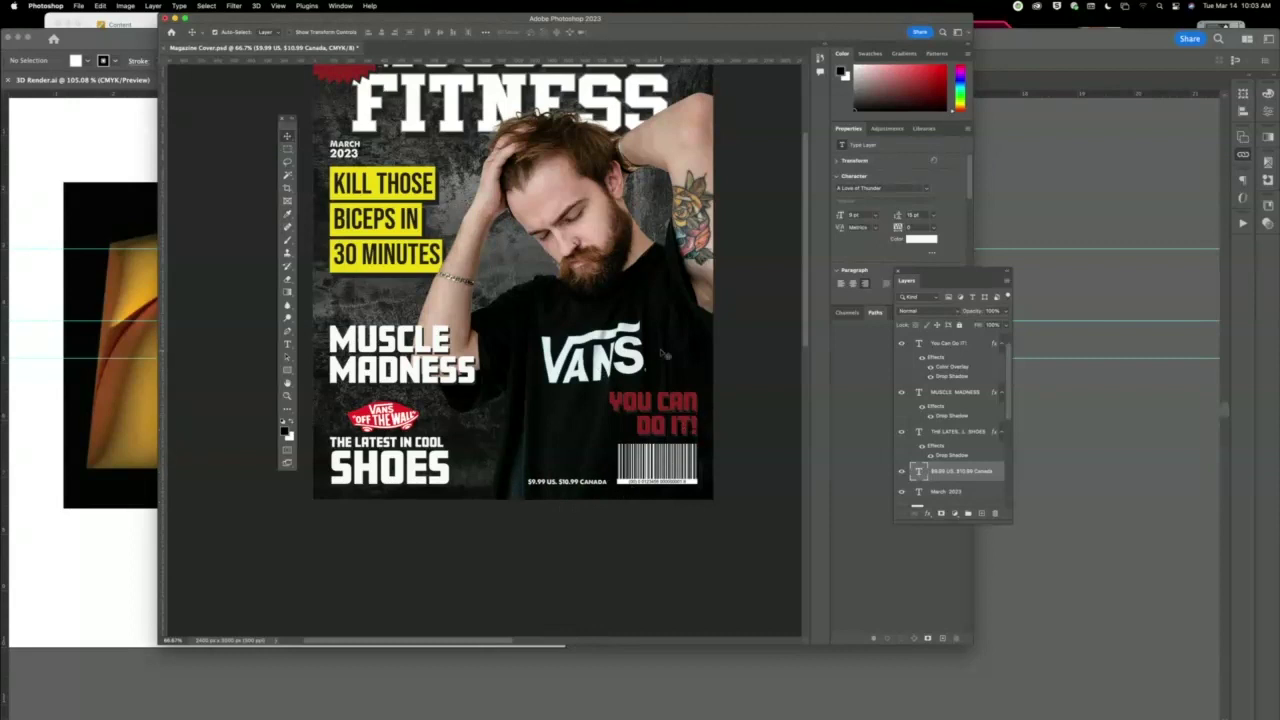
pyautogui.moveTo(666, 355); pyautogui.dragTo(668, 343)
pyautogui.click(665, 428)
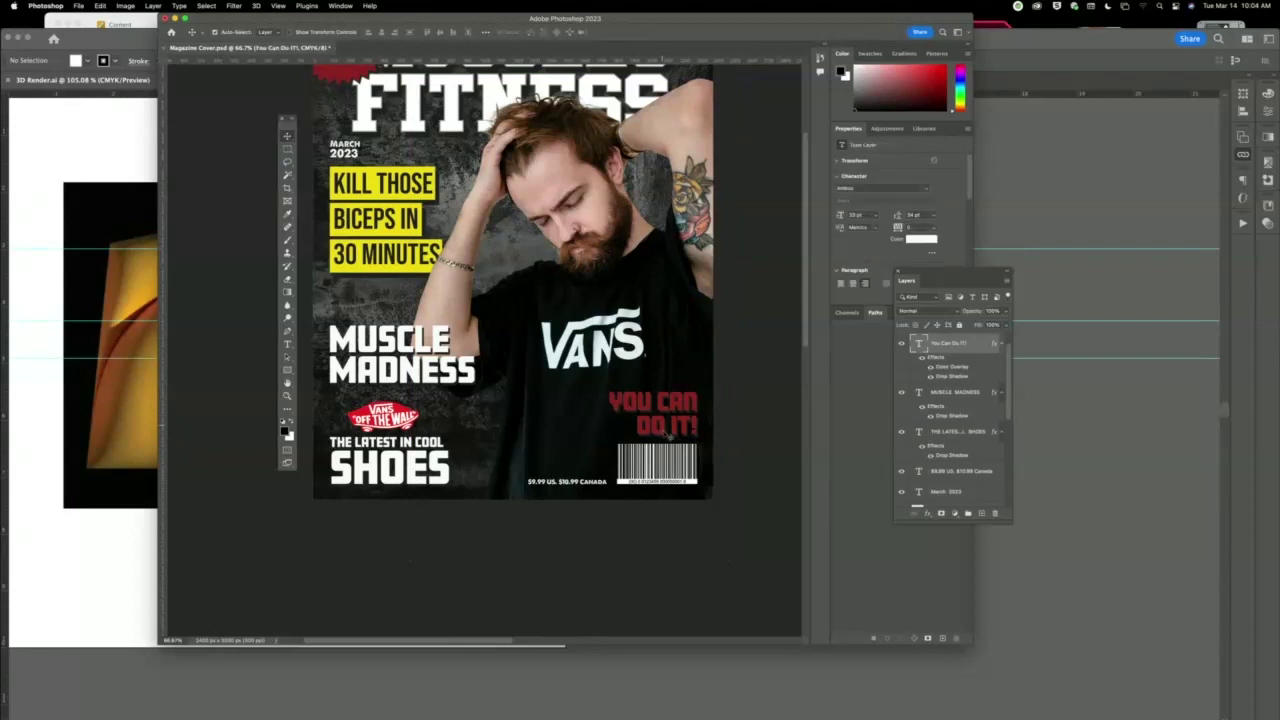
pyautogui.doubleClick(663, 412)
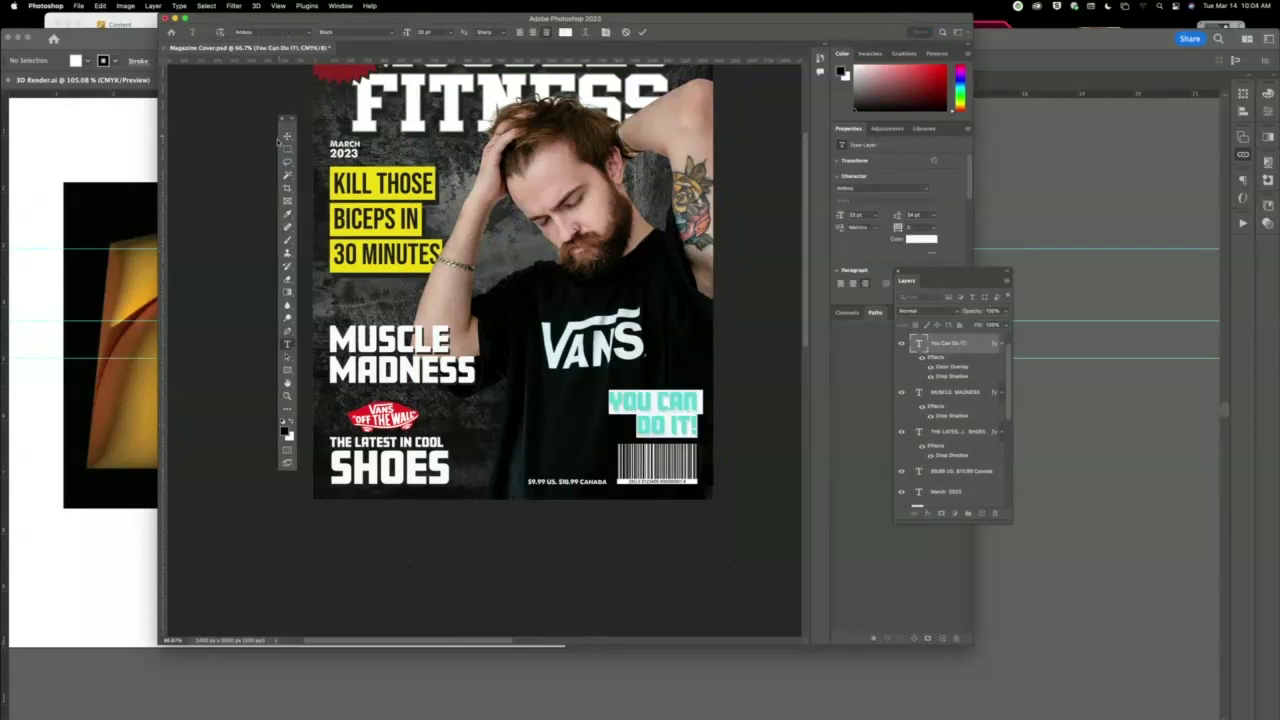
pyautogui.click(287, 135)
pyautogui.moveTo(663, 432); pyautogui.dragTo(663, 416)
pyautogui.moveTo(584, 483); pyautogui.dragTo(672, 438)
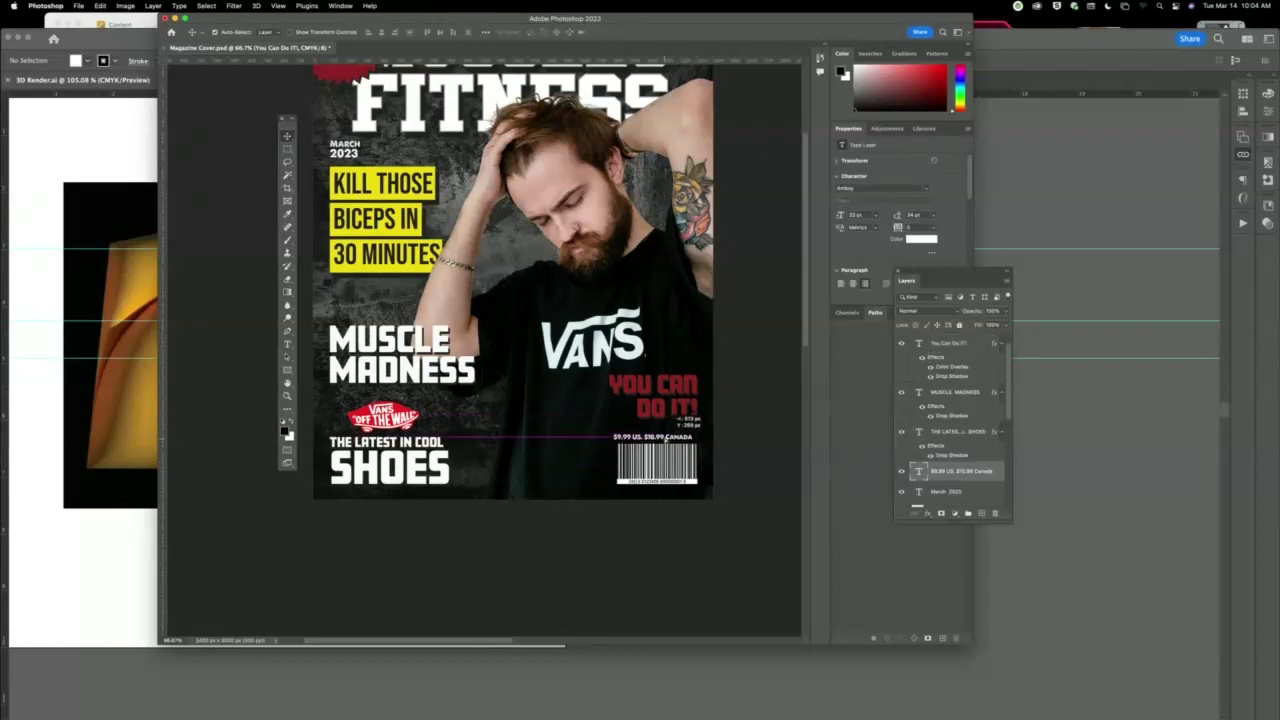
pyautogui.click(720, 525)
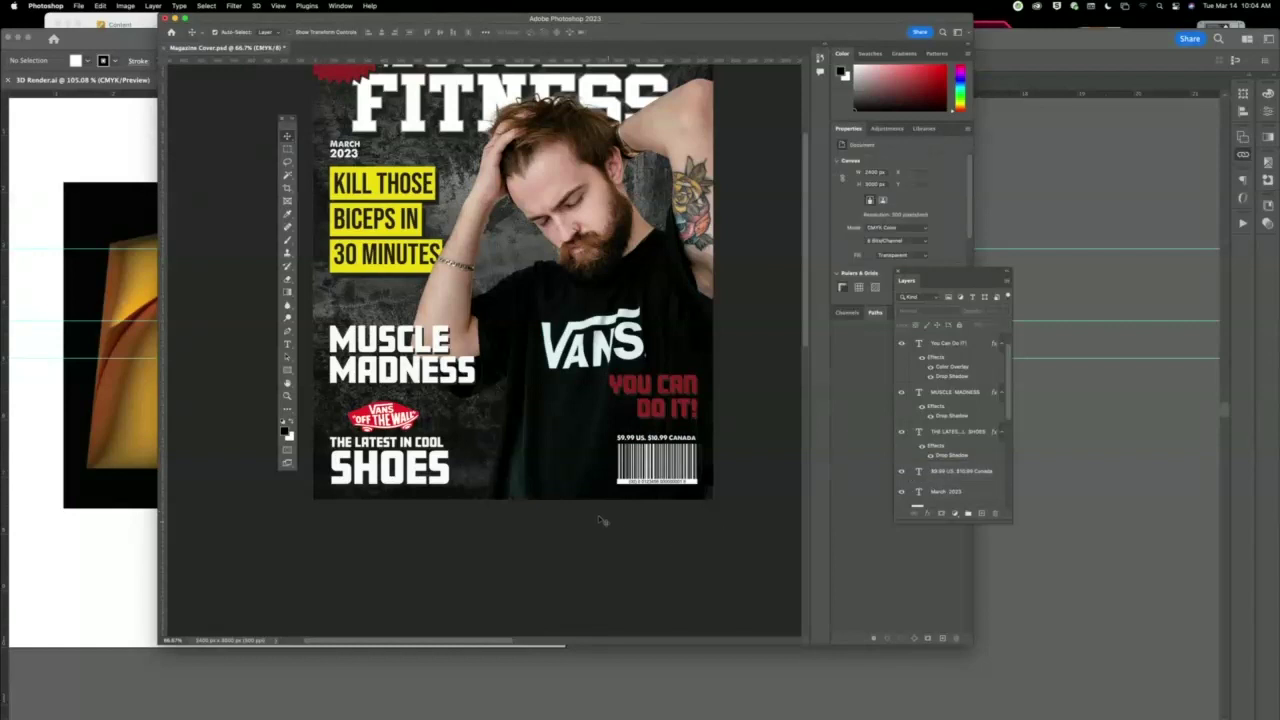
pyautogui.scroll(3, 542, 339)
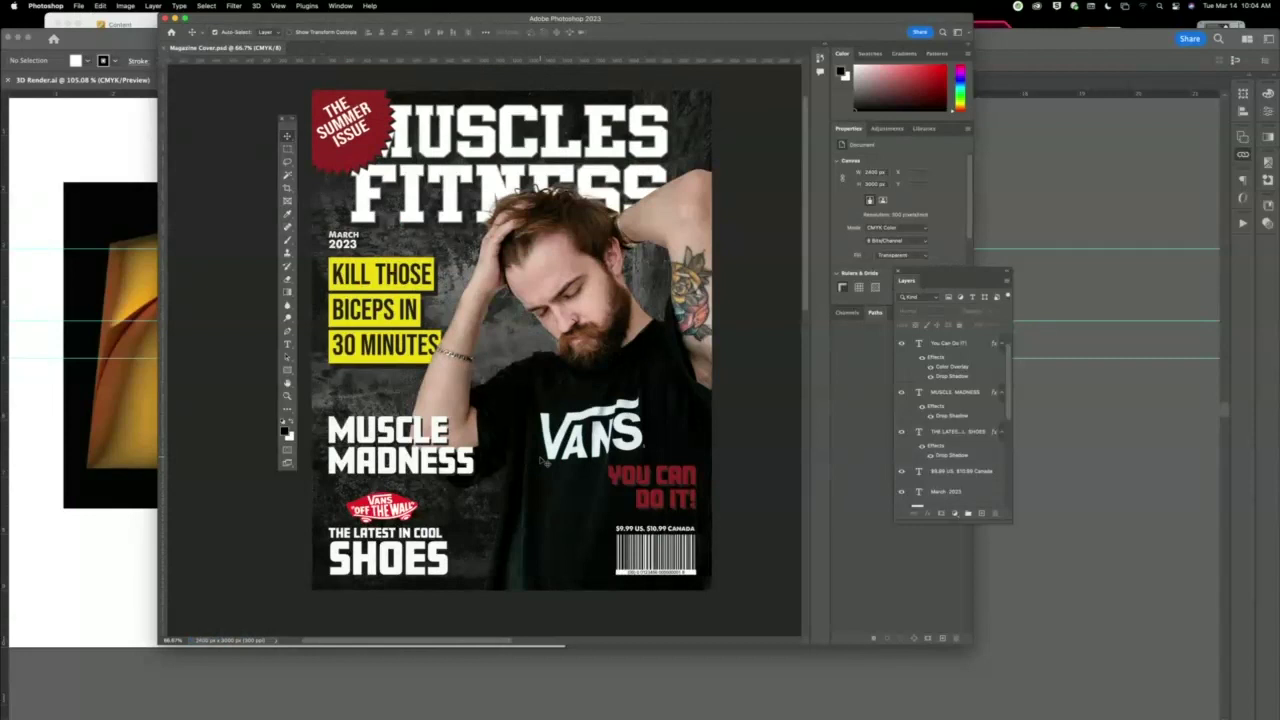
pyautogui.press('super+shift+s')
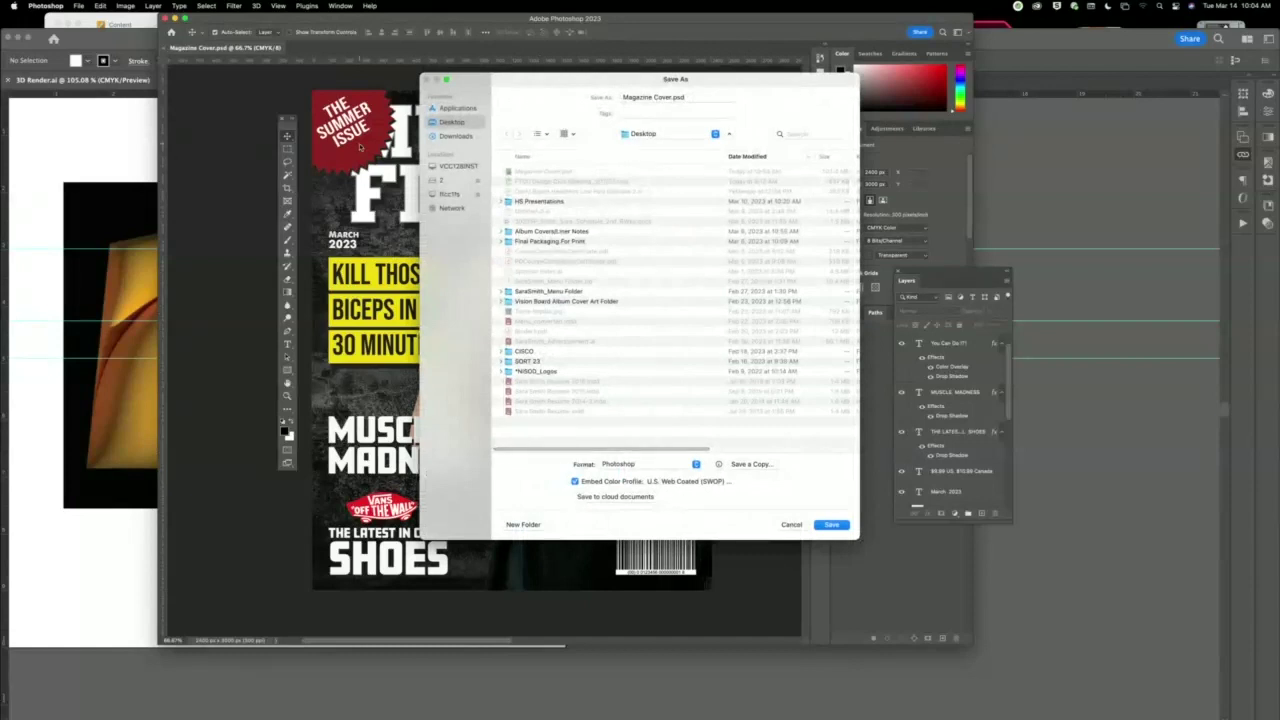
pyautogui.click(790, 525)
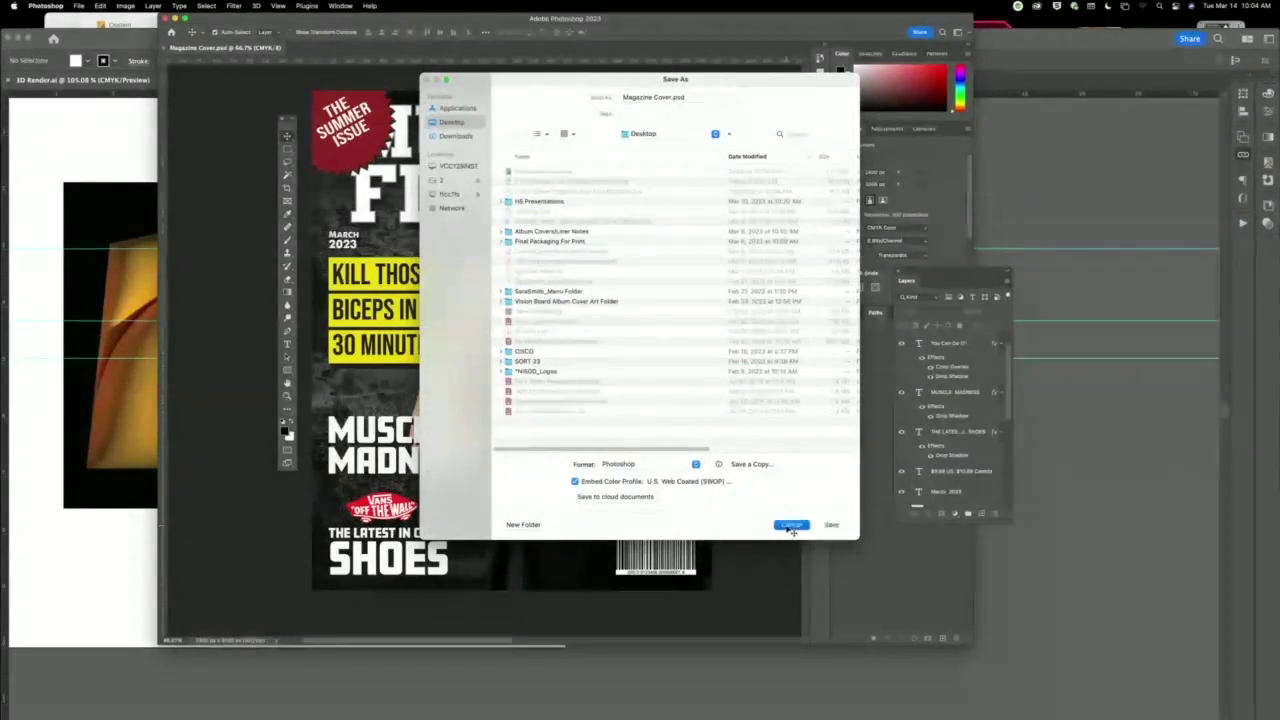
pyautogui.moveTo(510, 700)
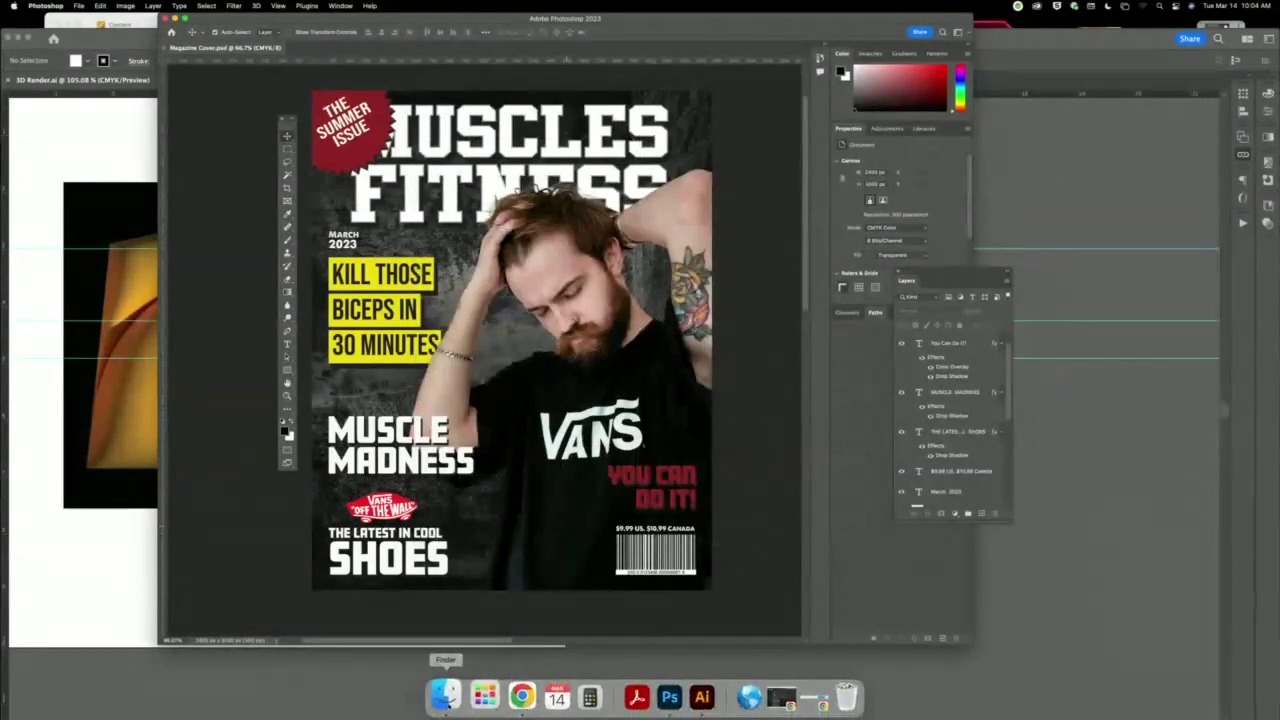
# In Finder, connect to smb://10.8.10.26 and mount the Public volume.
pyautogui.click(30, 20)
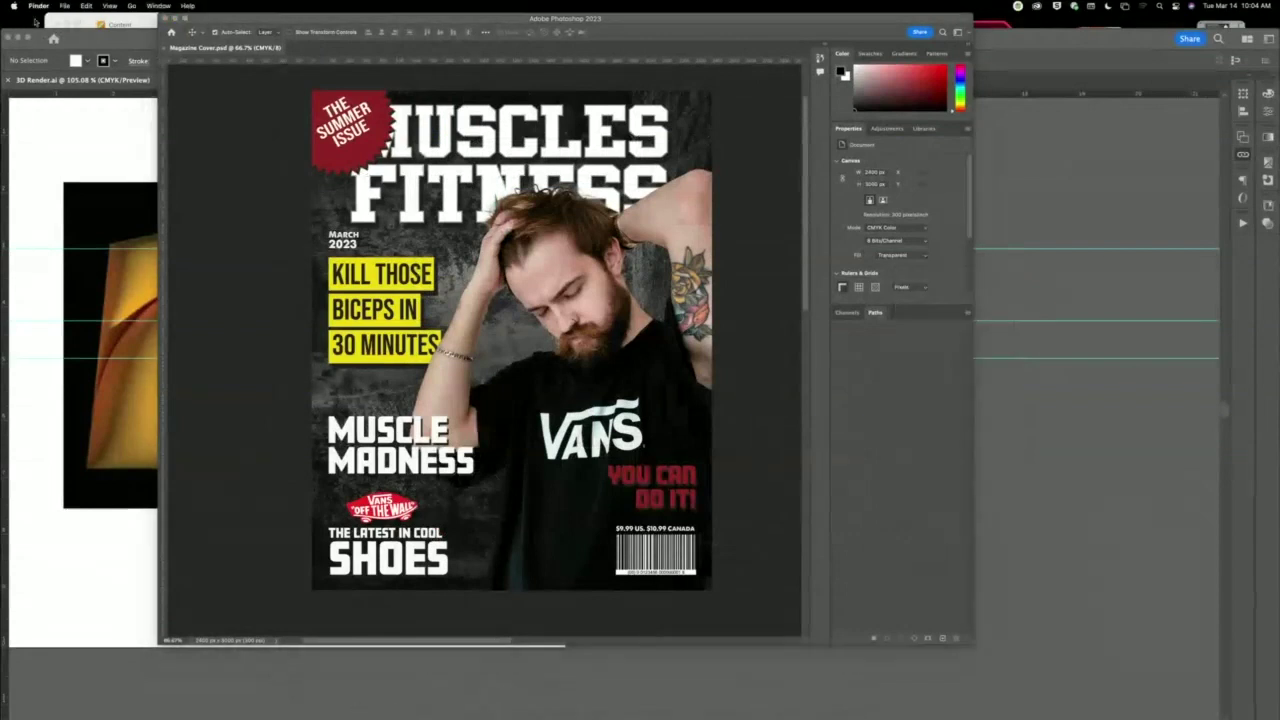
pyautogui.click(132, 6)
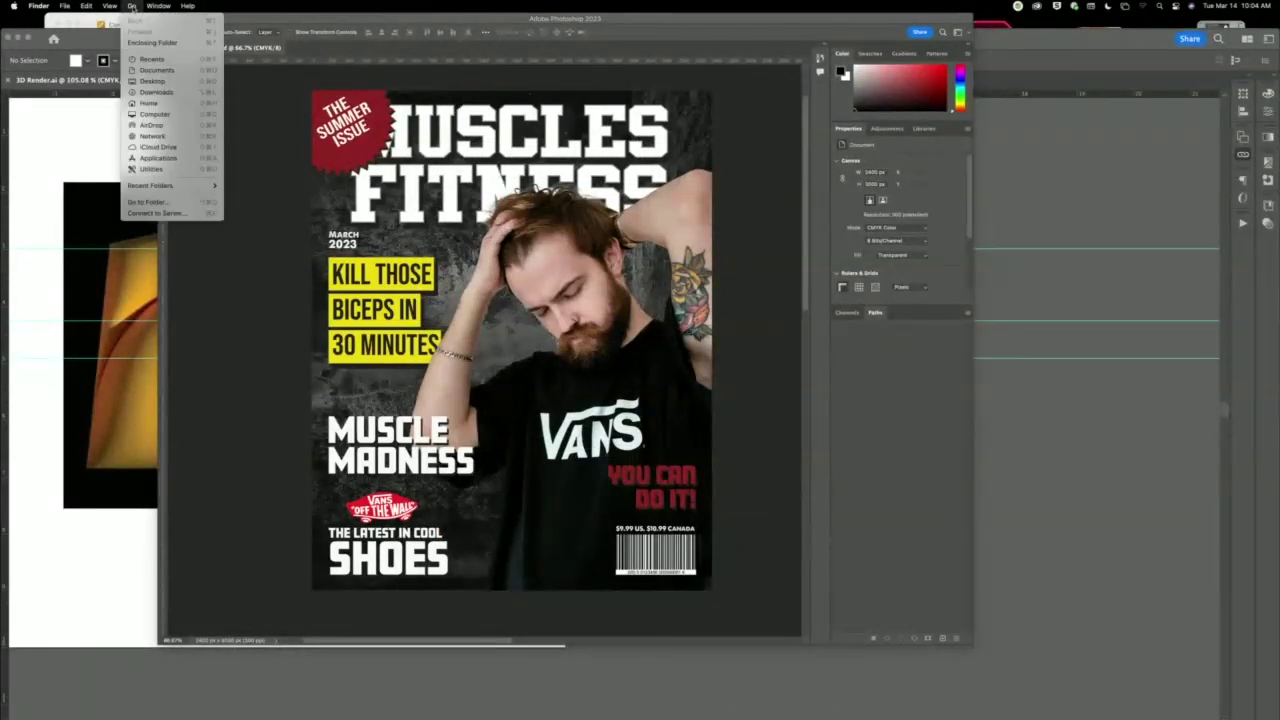
pyautogui.click(152, 213)
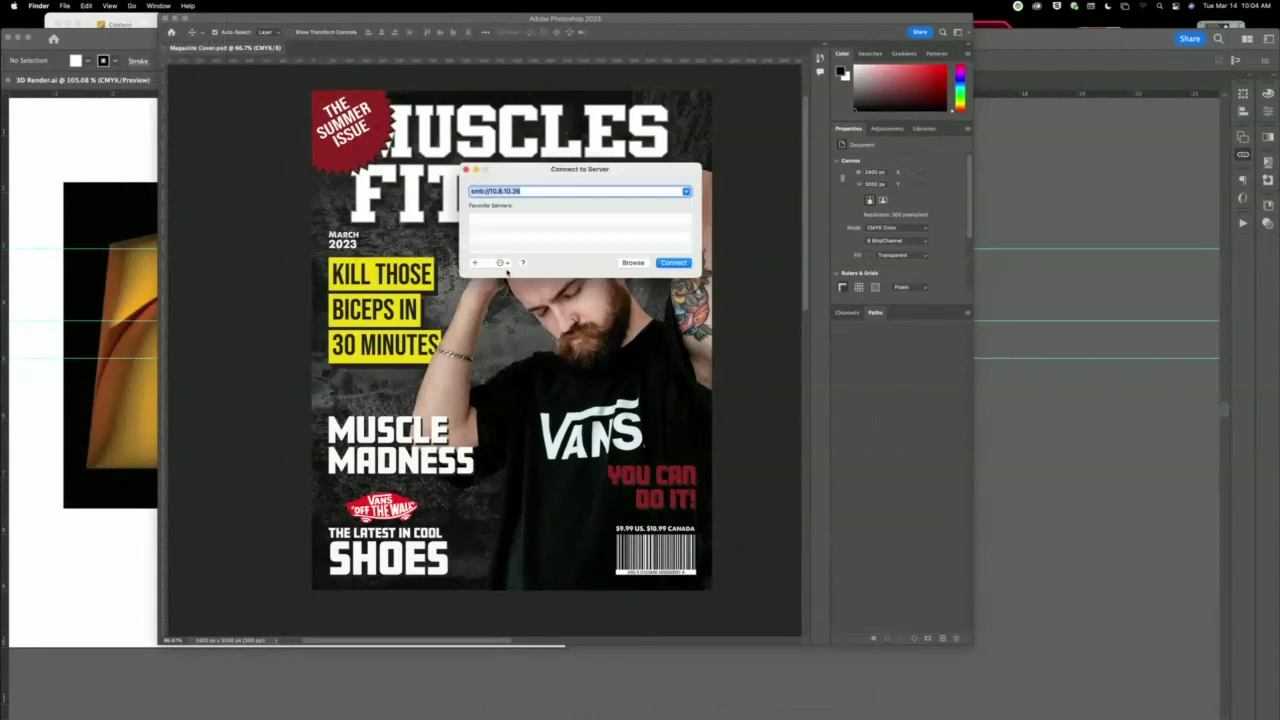
pyautogui.click(673, 263)
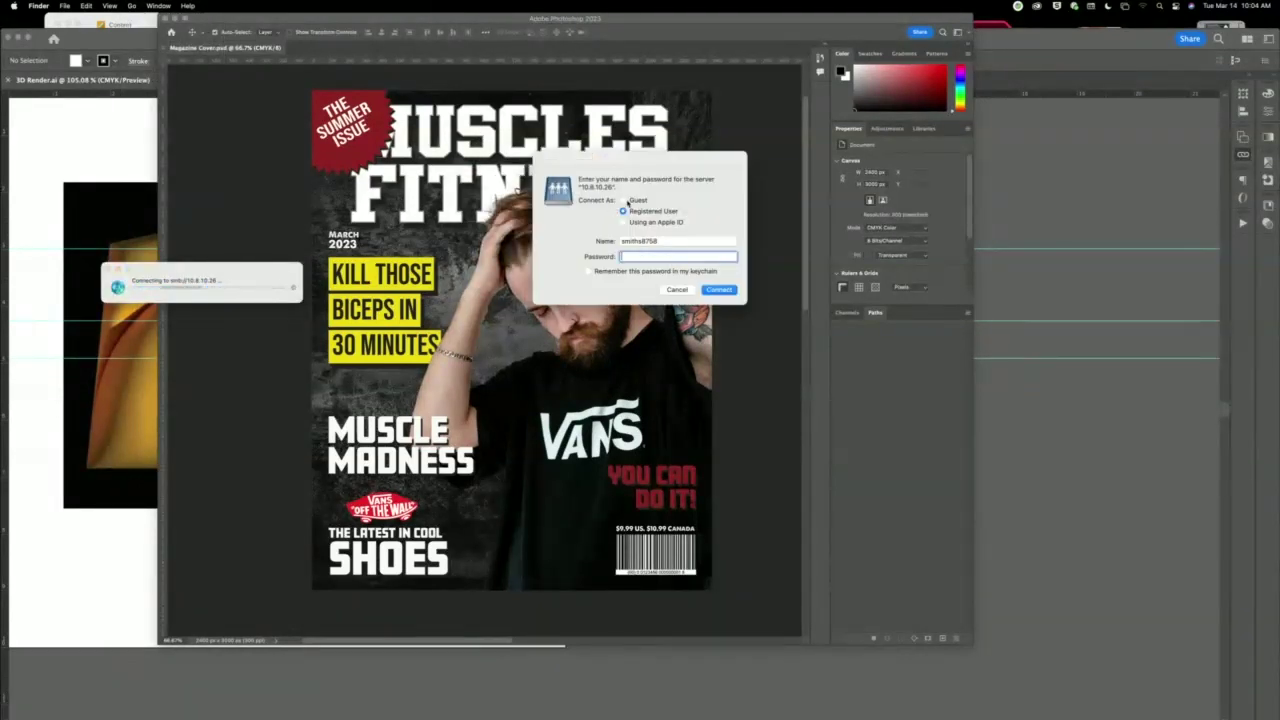
pyautogui.press('Return')
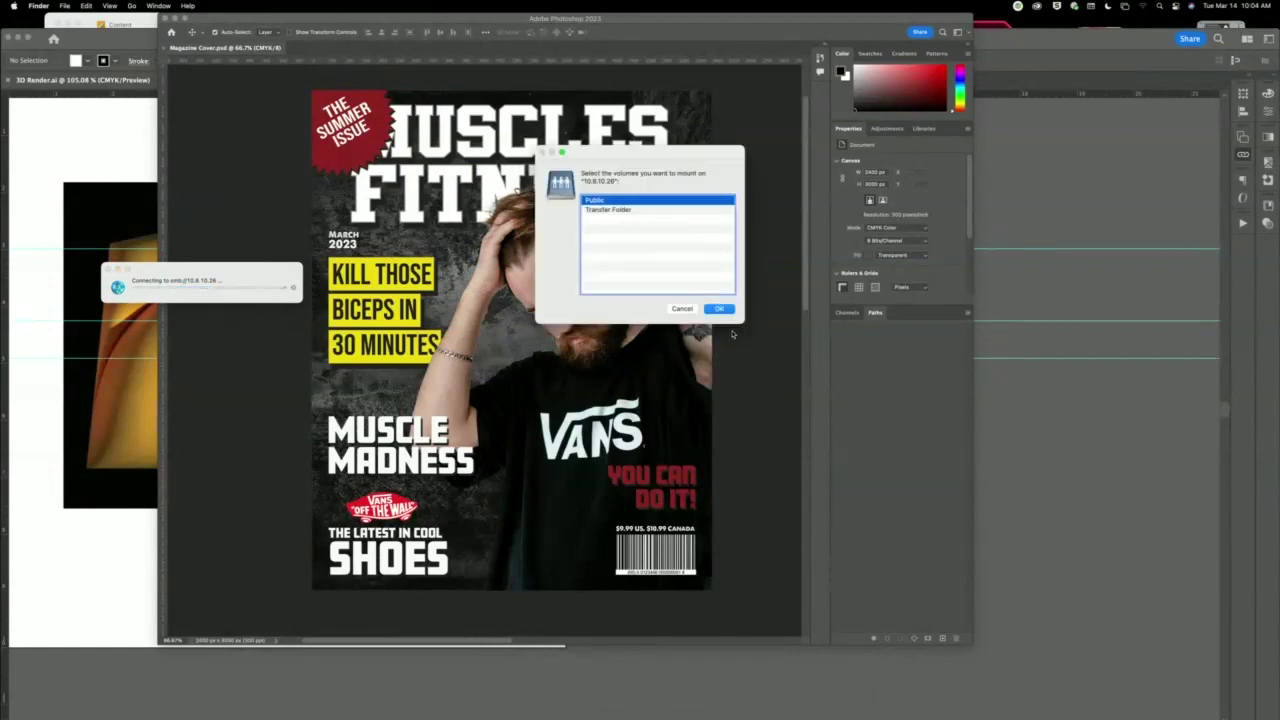
pyautogui.press('Return')
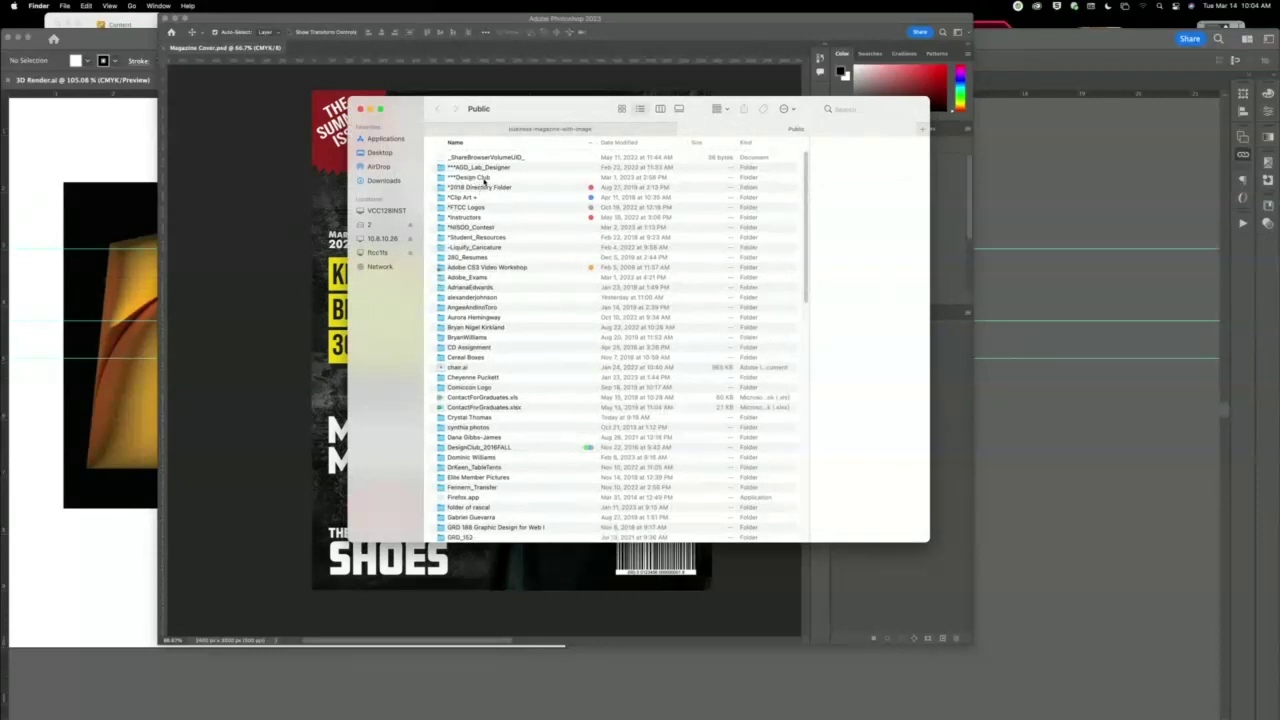
# Browse *Design Club to the Comic Con Design Challenge #2_2023 folder, then return to Photoshop.
pyautogui.doubleClick(490, 179)
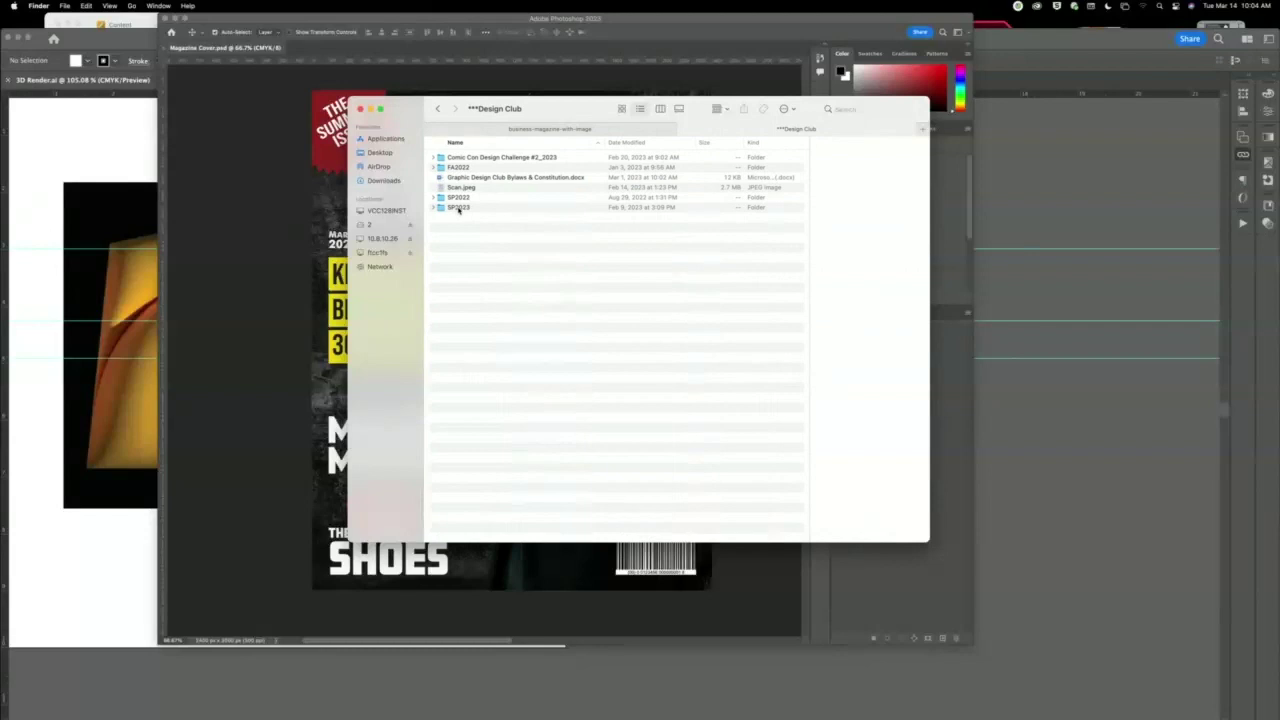
pyautogui.doubleClick(518, 159)
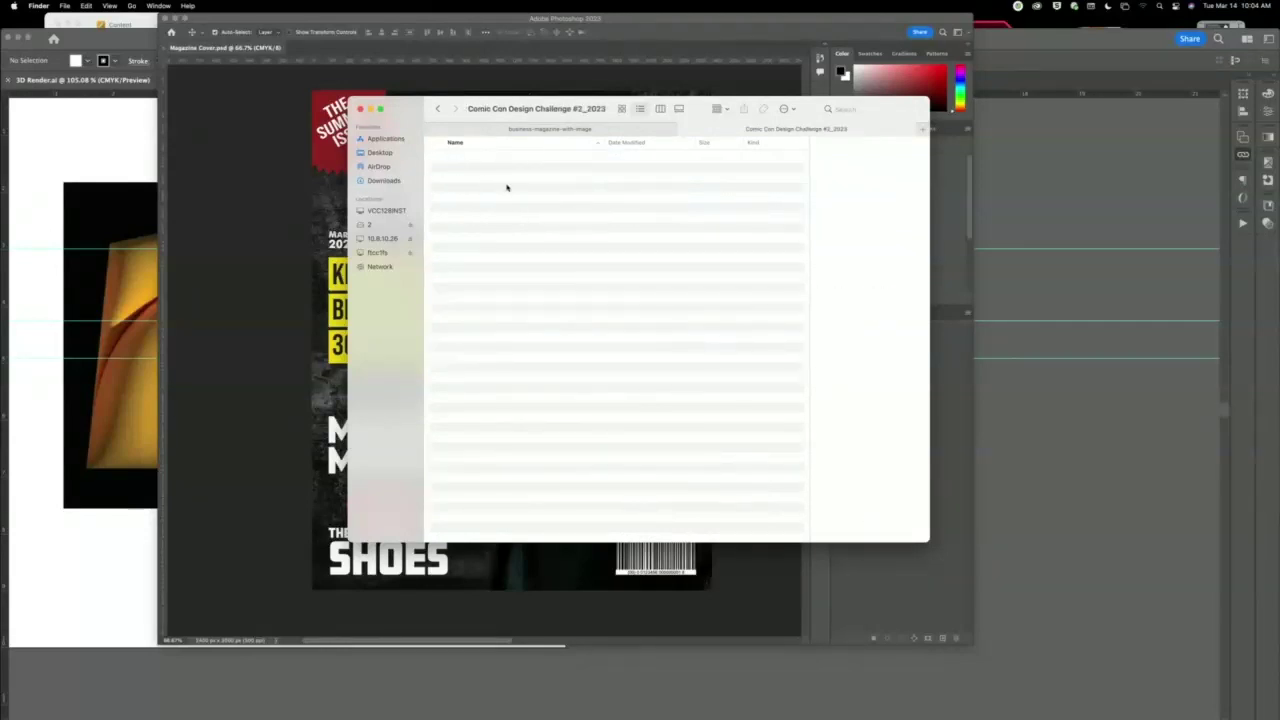
pyautogui.click(437, 109)
pyautogui.click(262, 135)
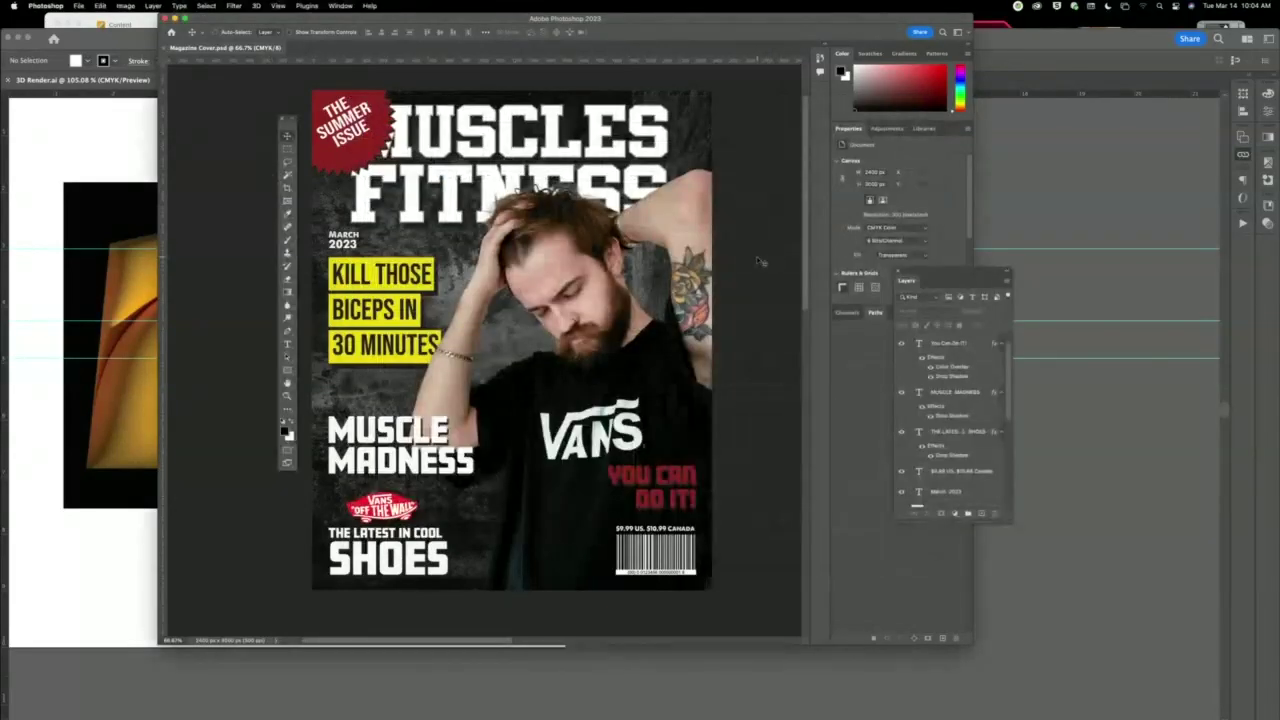
# Start Save As and browse to 10.8.10.26 > Public > Comic Con Design Challenge folder.
pyautogui.press('super+shift+s')
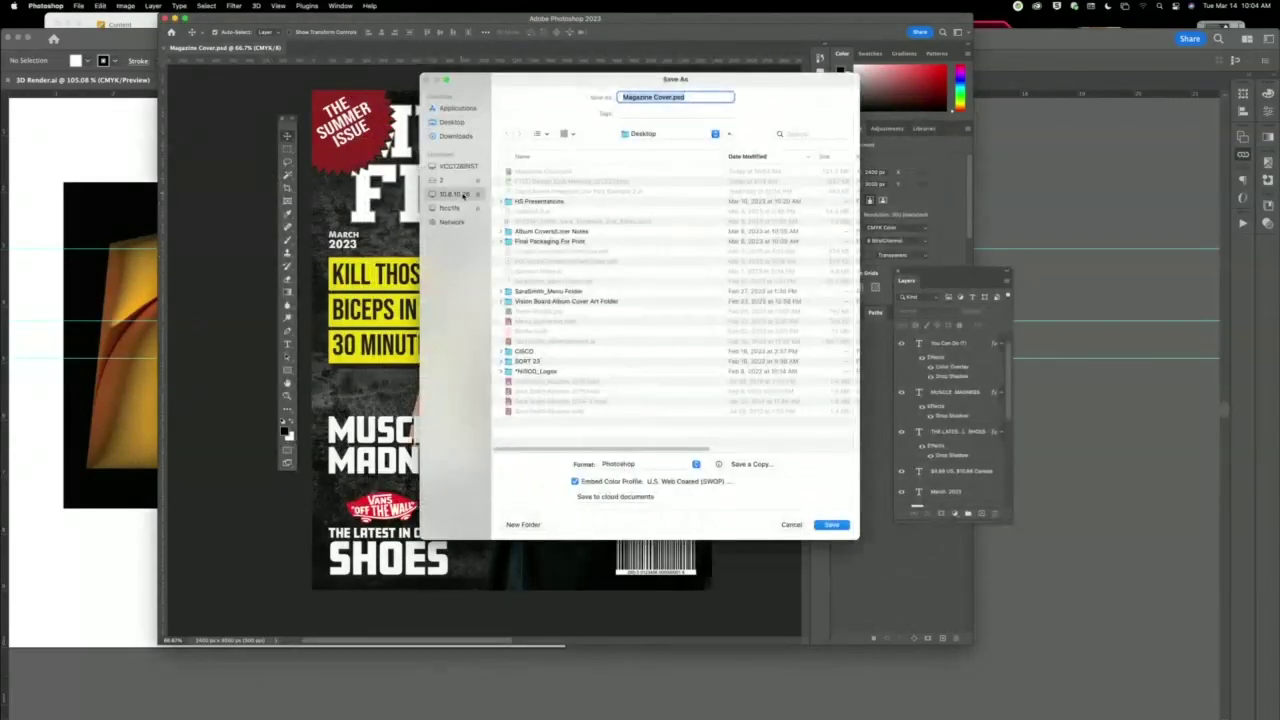
pyautogui.click(455, 194)
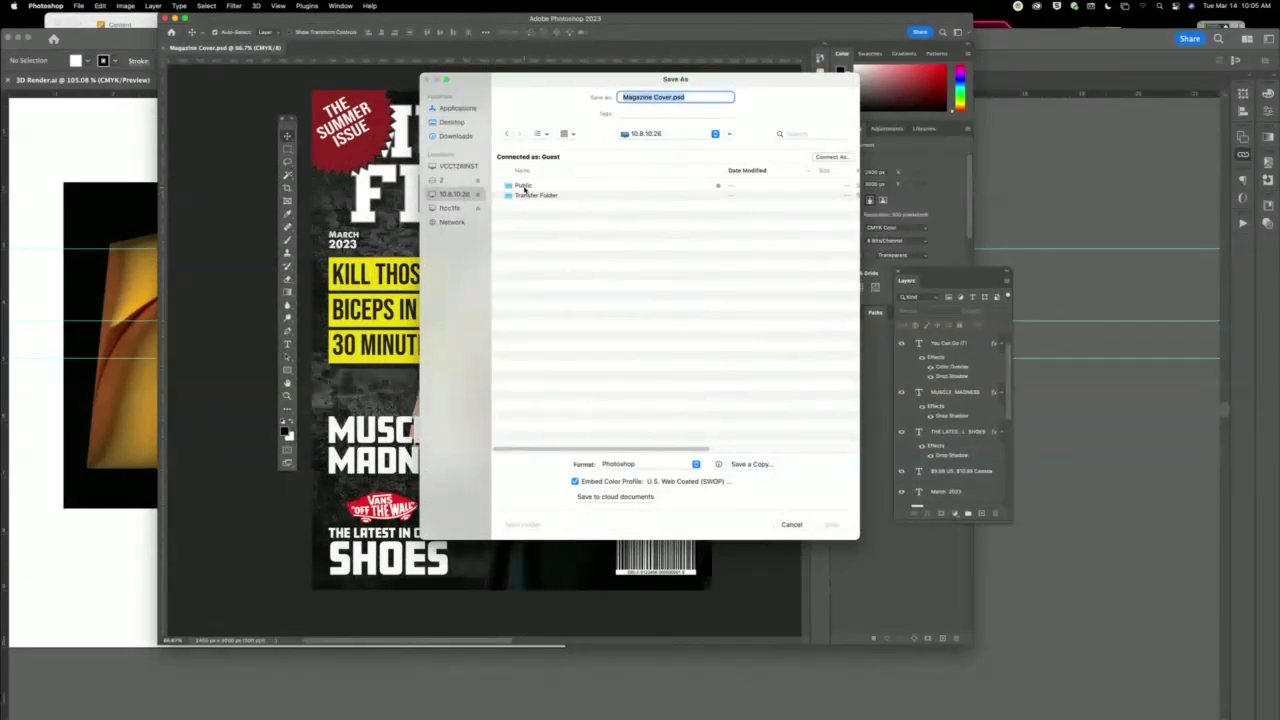
pyautogui.doubleClick(522, 187)
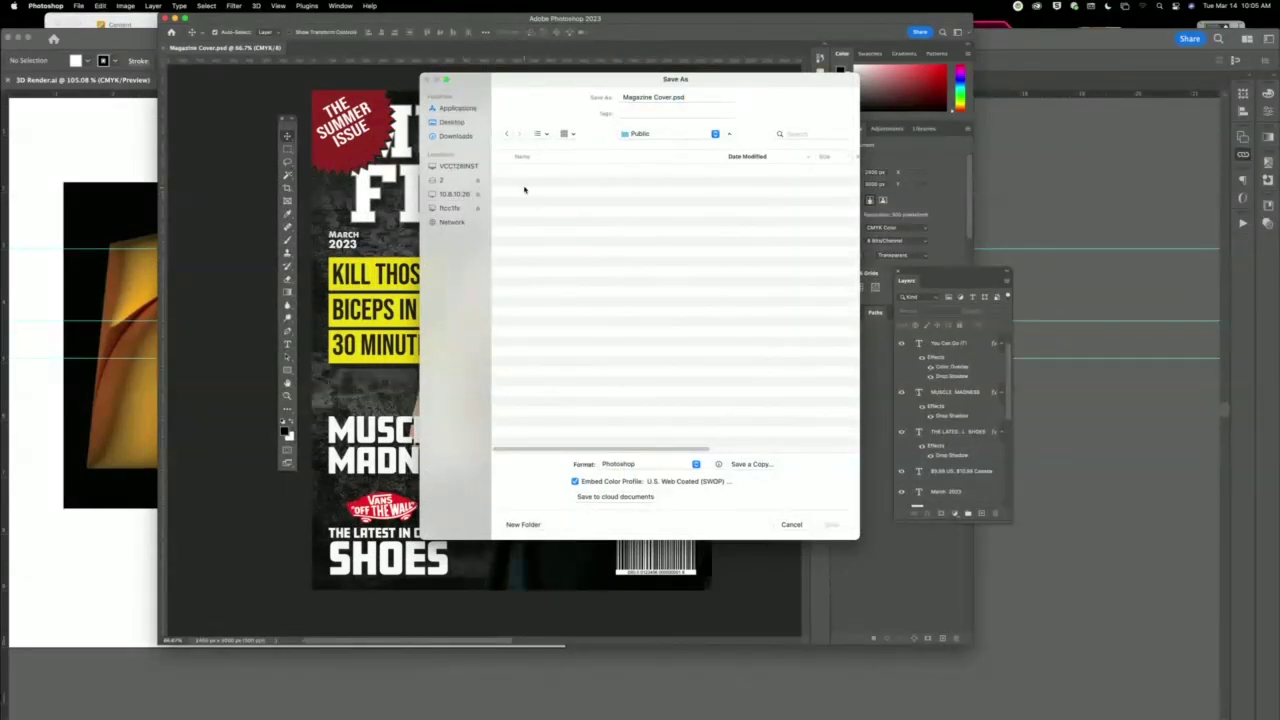
pyautogui.click(696, 157)
pyautogui.doubleClick(547, 191)
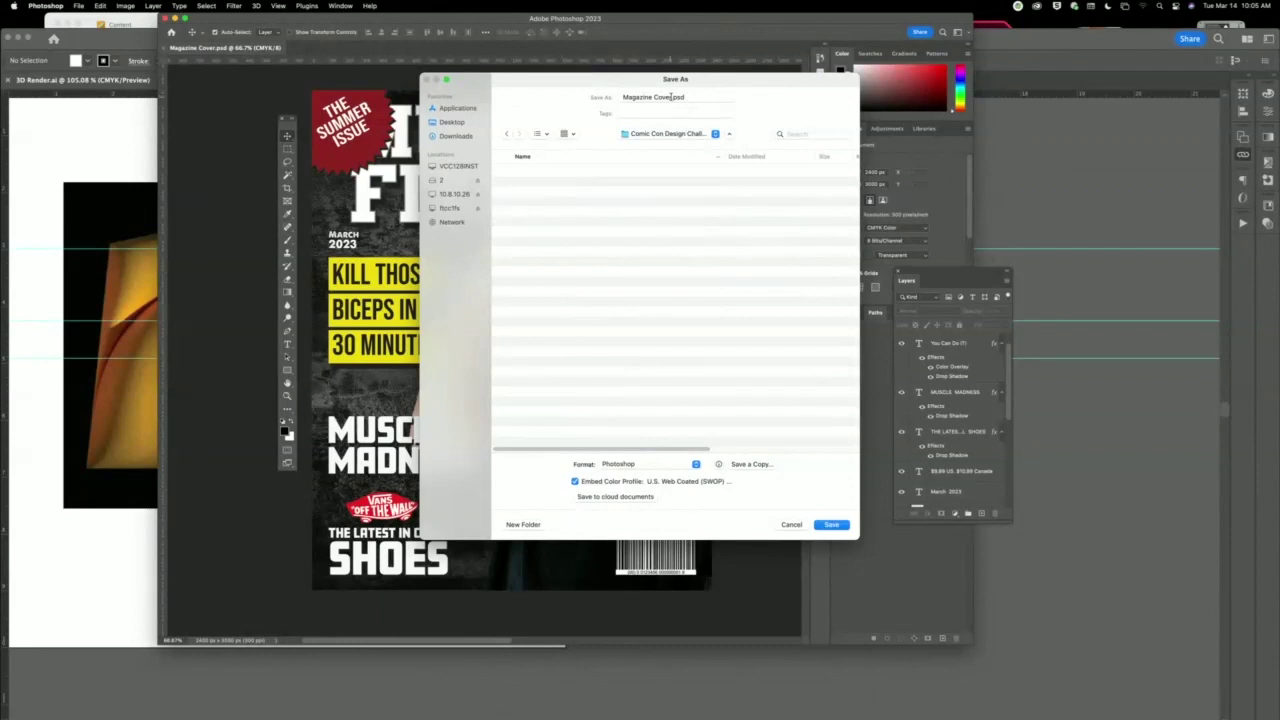
# Prefix the file name with the student's name and 'Magazine_', then save the PSD.
pyautogui.click(622, 97)
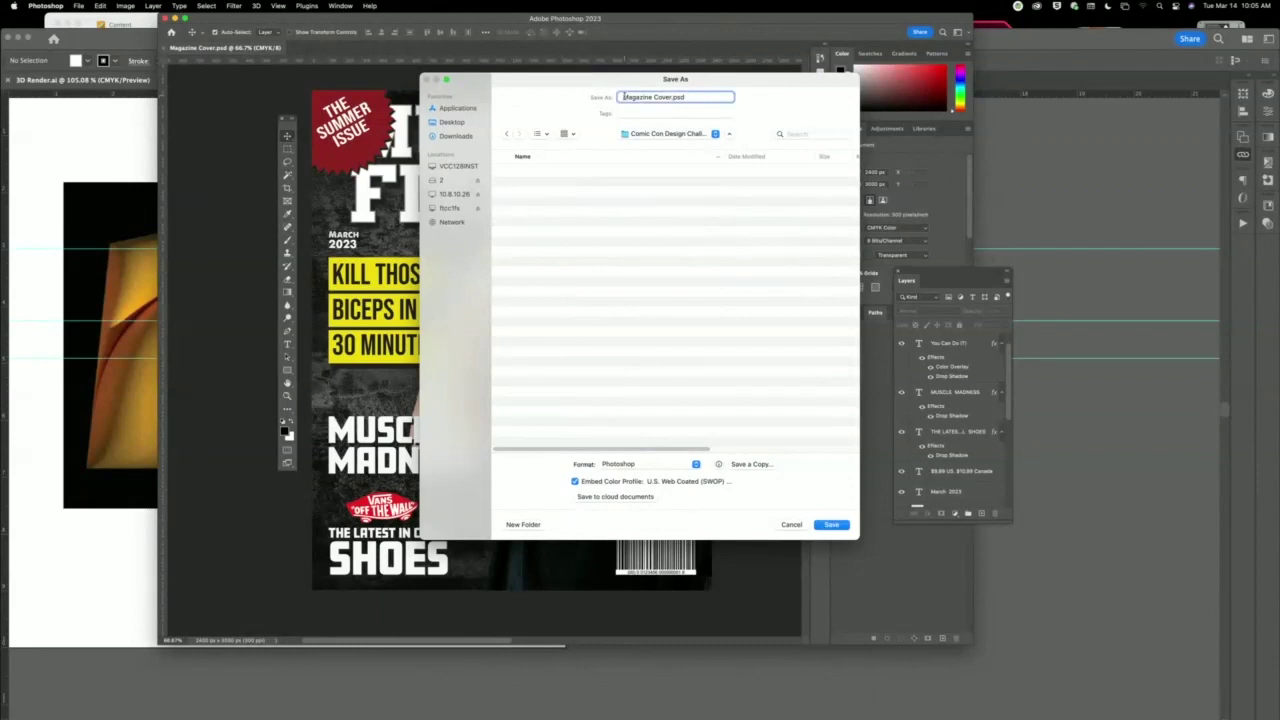
pyautogui.click(834, 526)
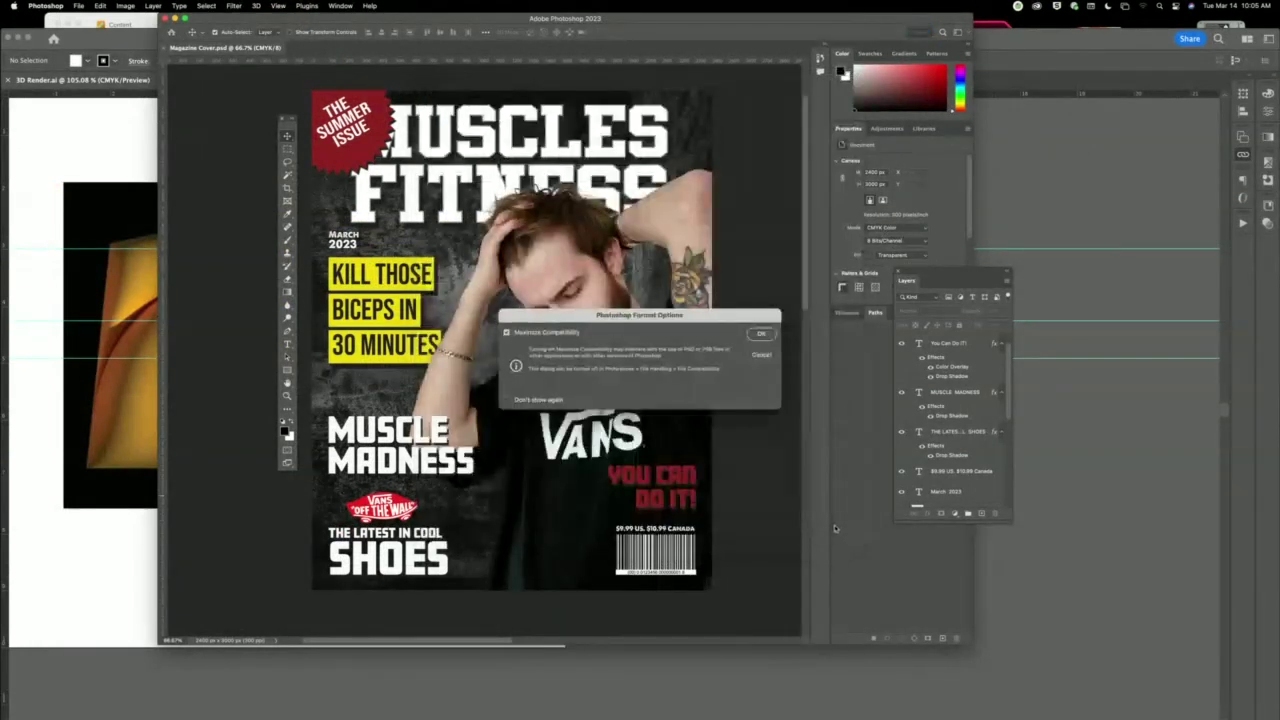
pyautogui.click(763, 337)
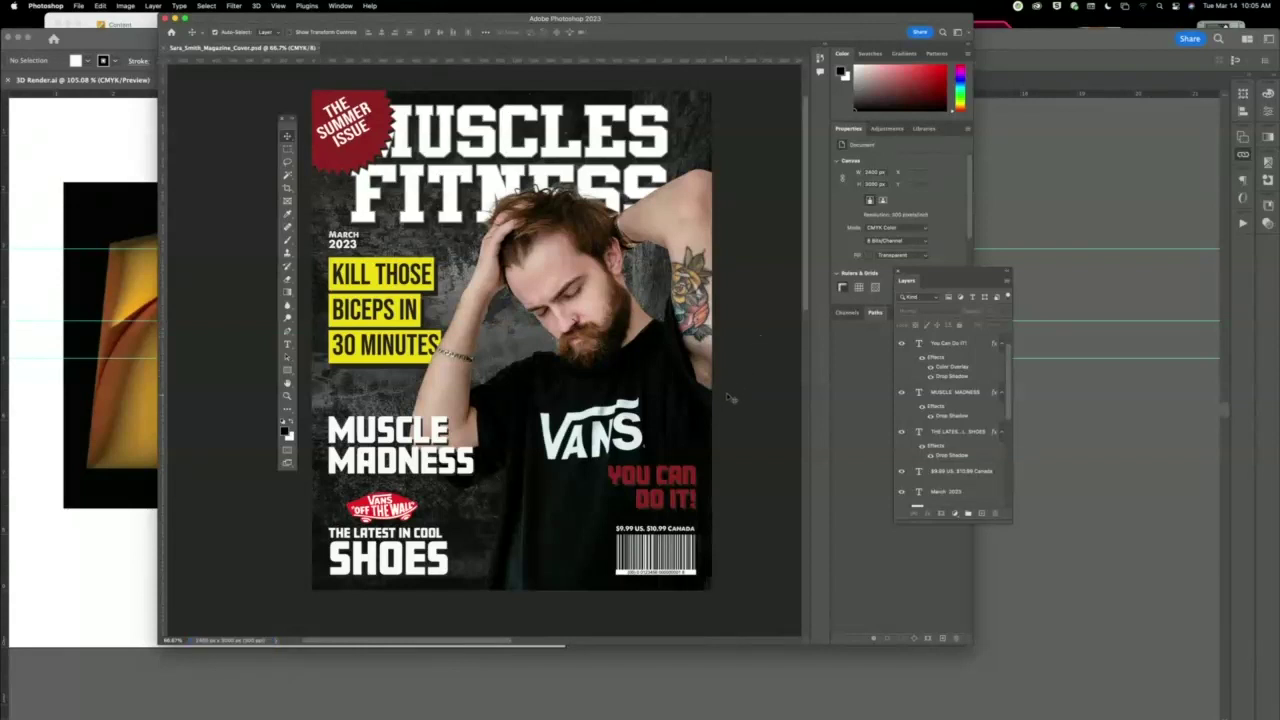
# Check the Image Size shows 8 × 10 inches at 300 ppi.
pyautogui.click(126, 6)
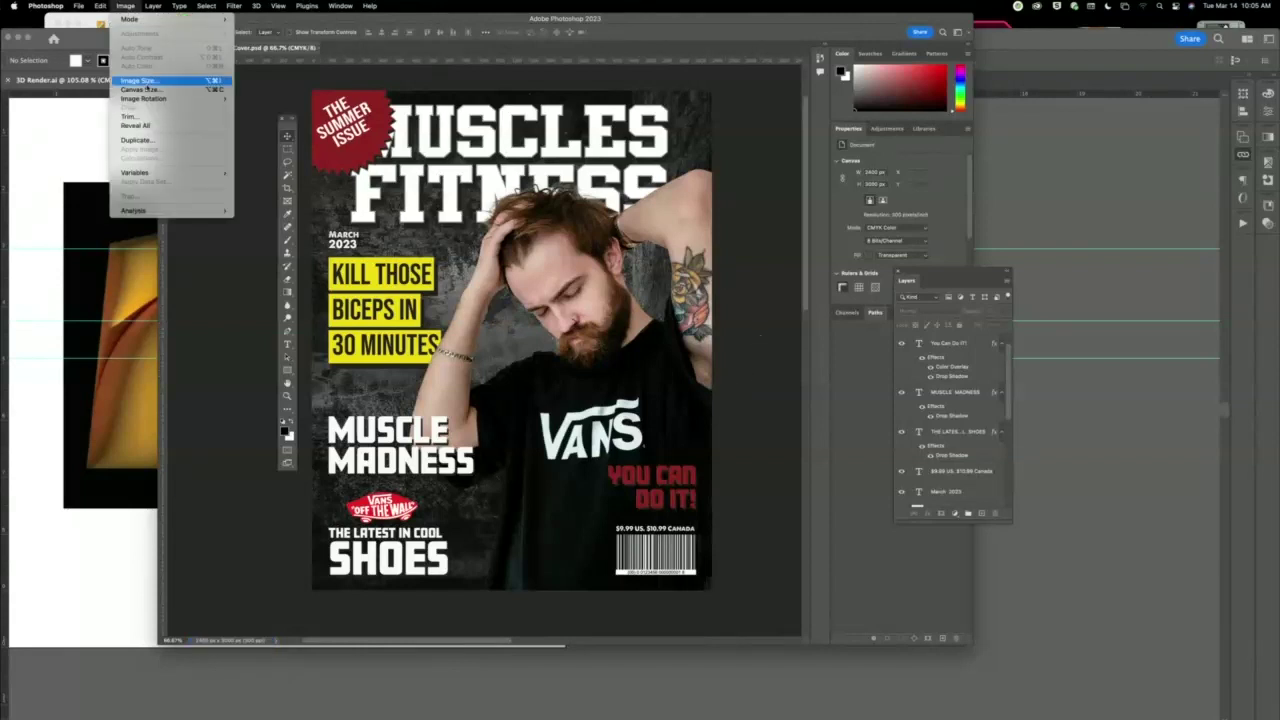
pyautogui.click(140, 80)
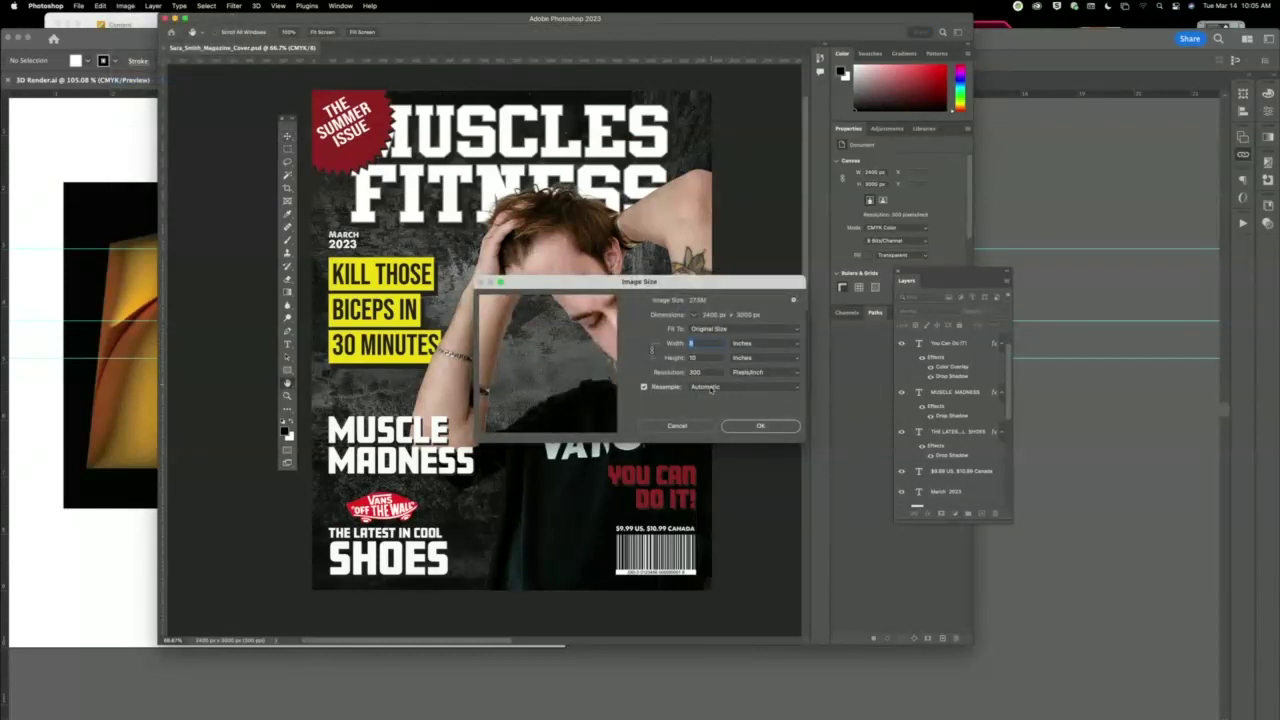
pyautogui.press('Escape')
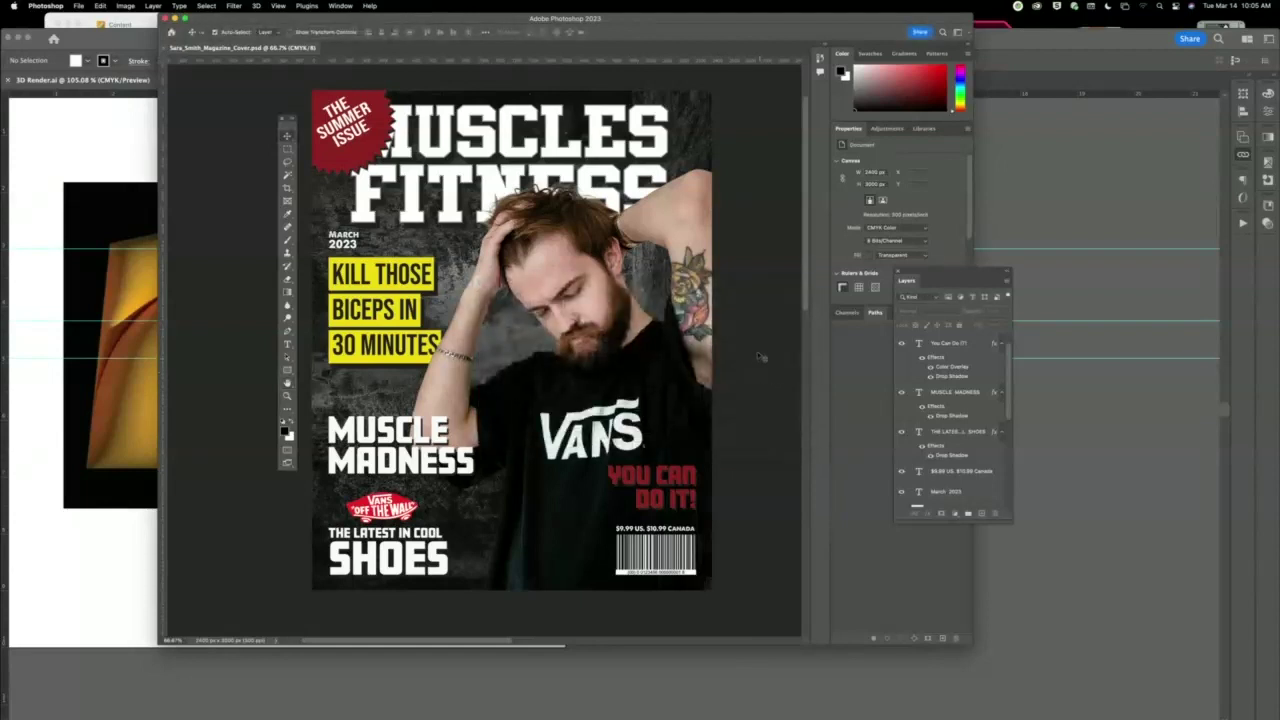
# Confirm the colour mode is CMYK Color, then close the cover document.
pyautogui.click(125, 6)
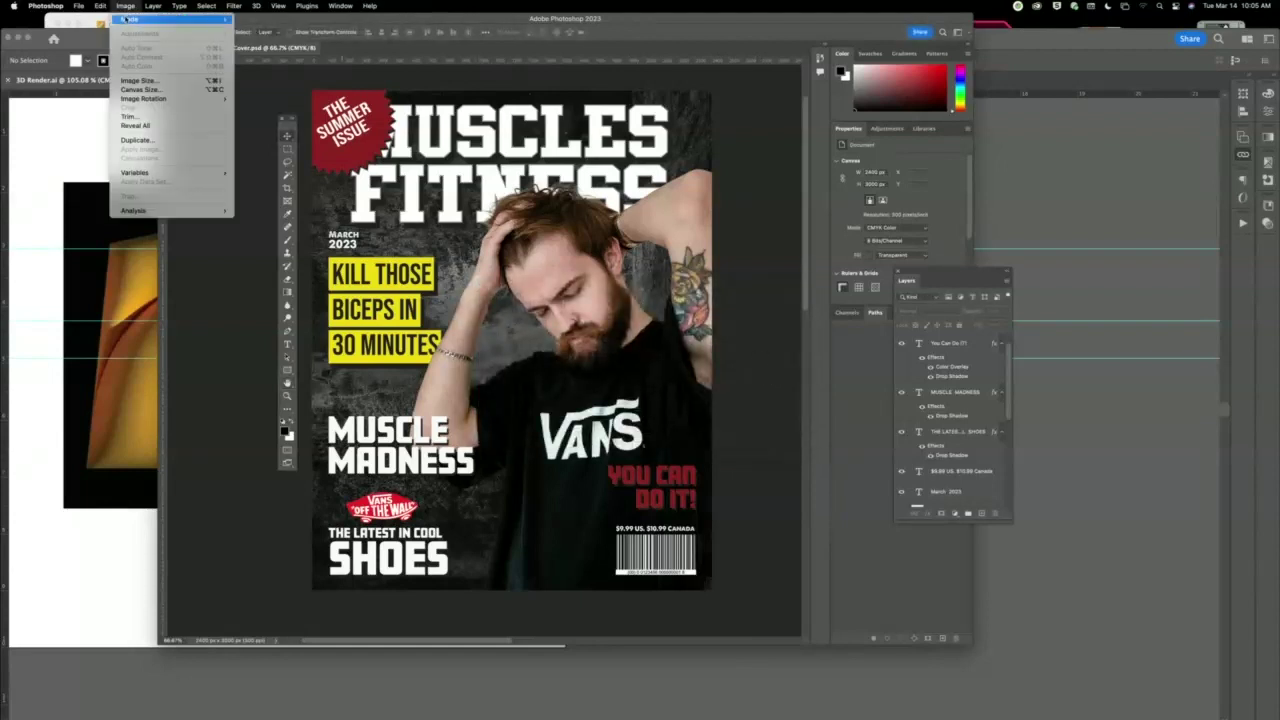
pyautogui.moveTo(130, 19)
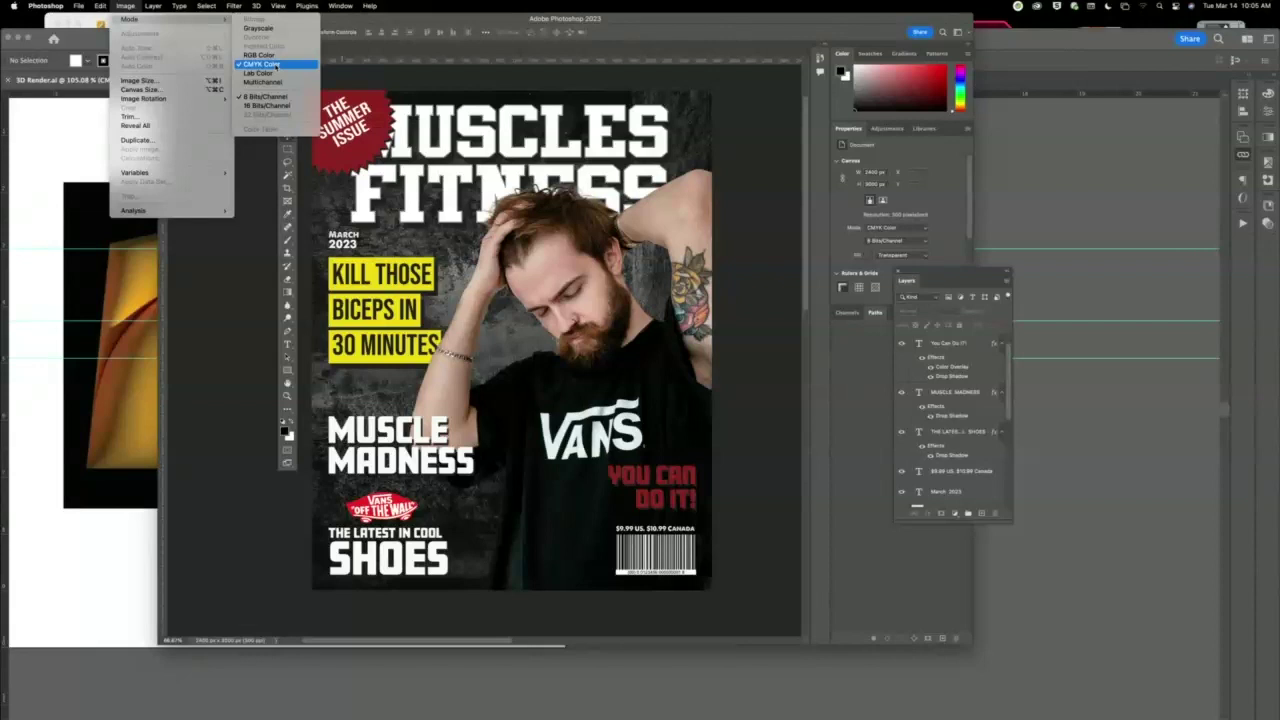
pyautogui.click(374, 86)
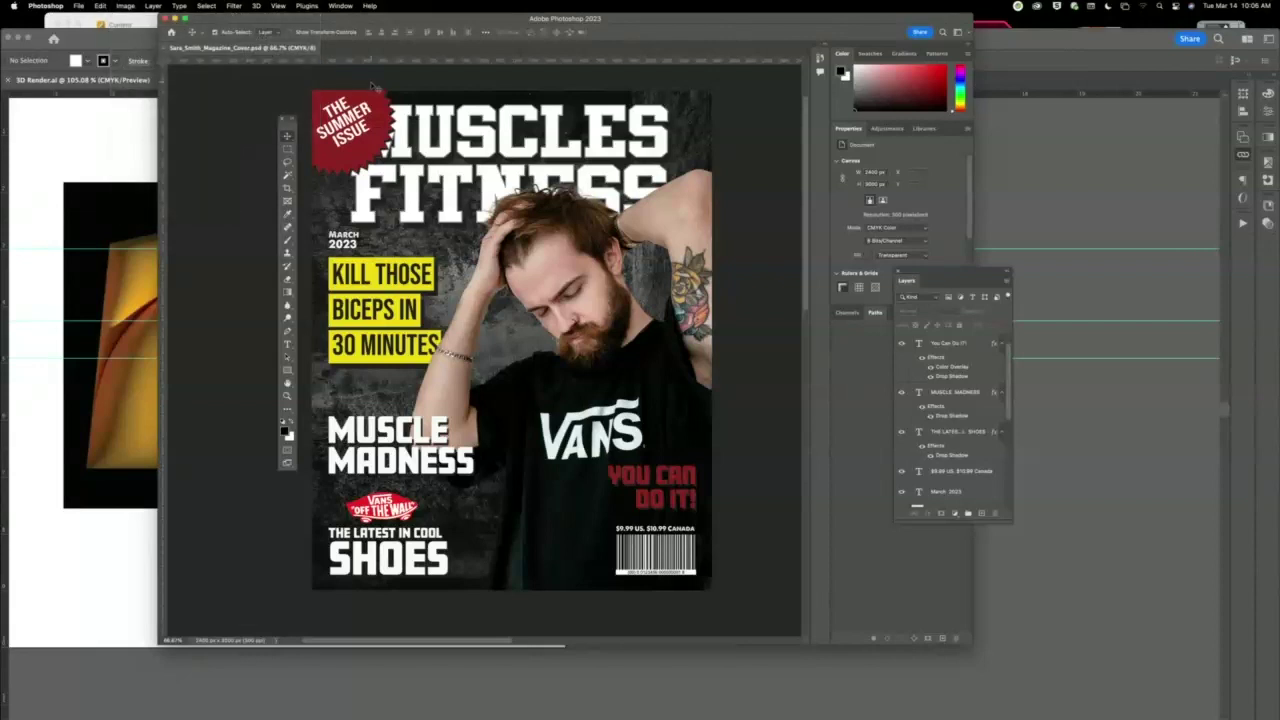
pyautogui.press('super+w')
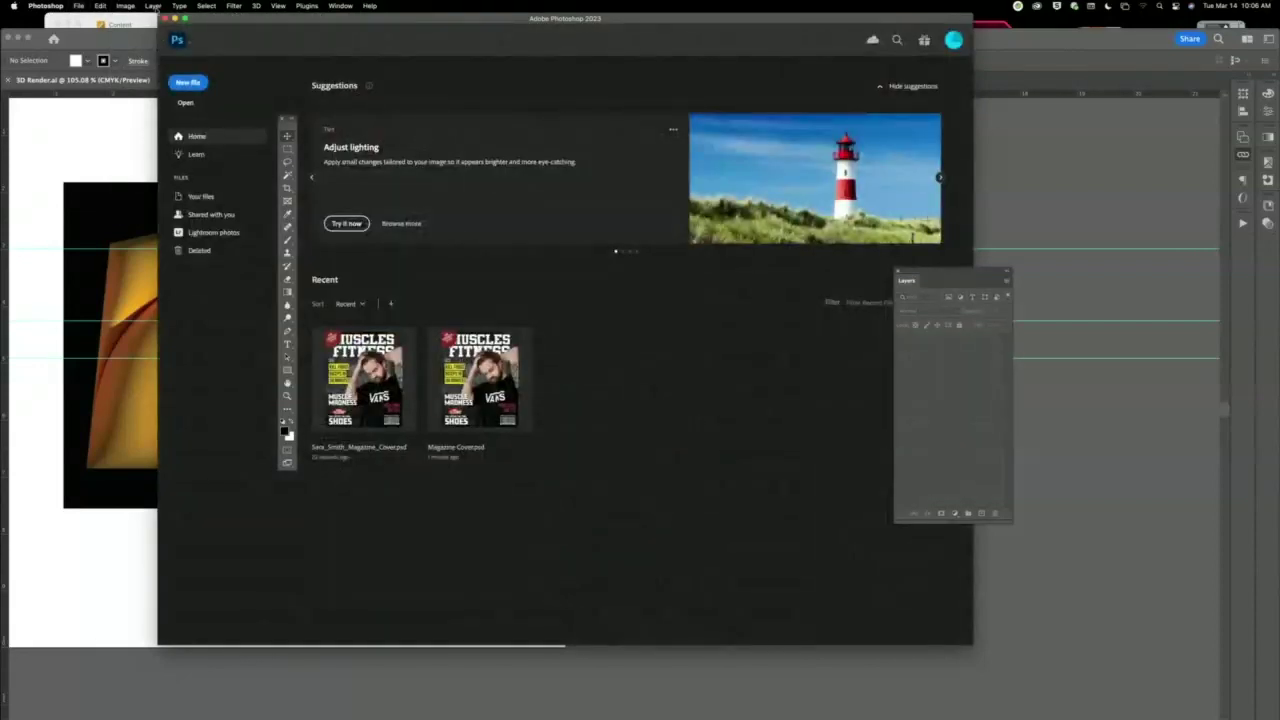
# Close the Photoshop Home window and bring the Blackboard Collaborate Chrome session forward.
pyautogui.click(166, 19)
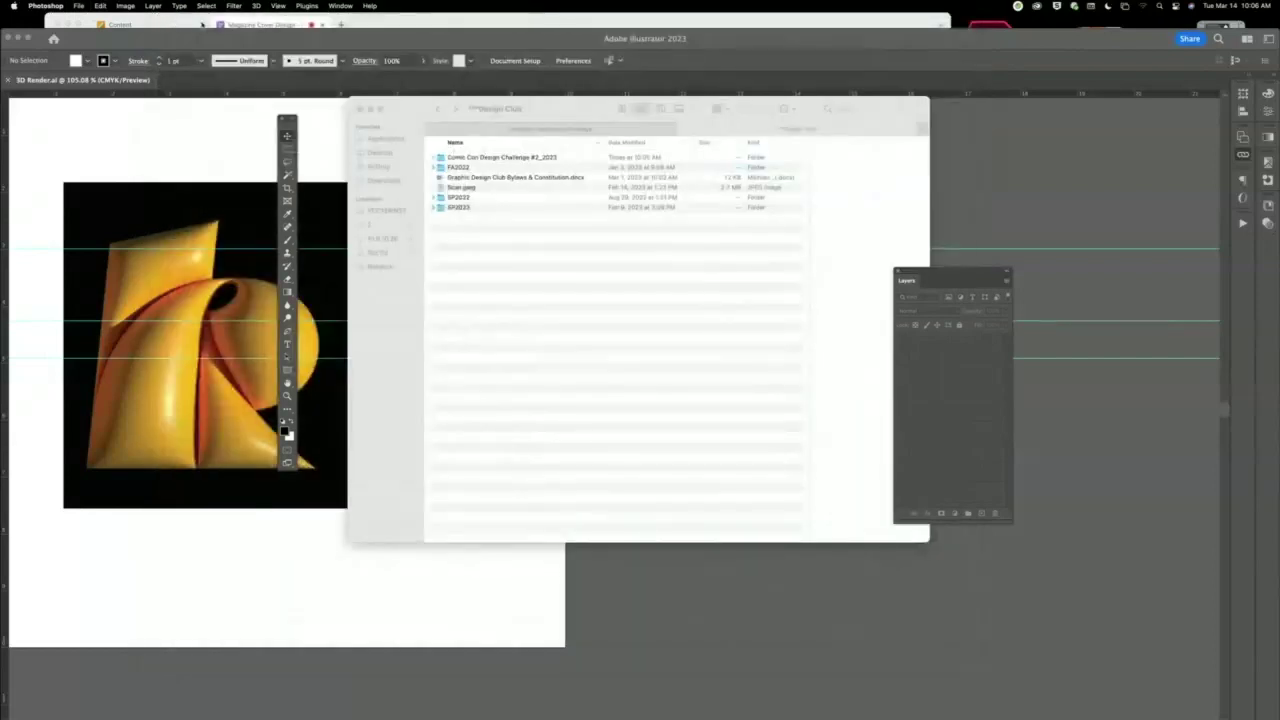
pyautogui.click(270, 26)
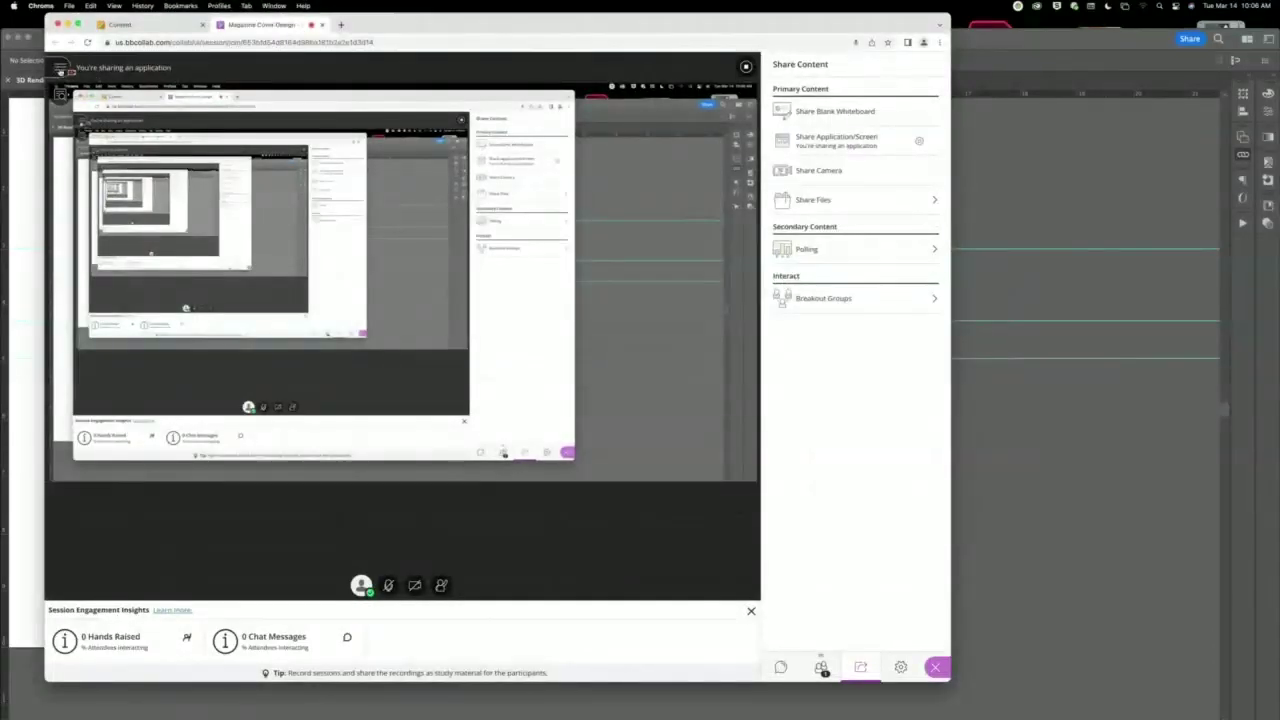